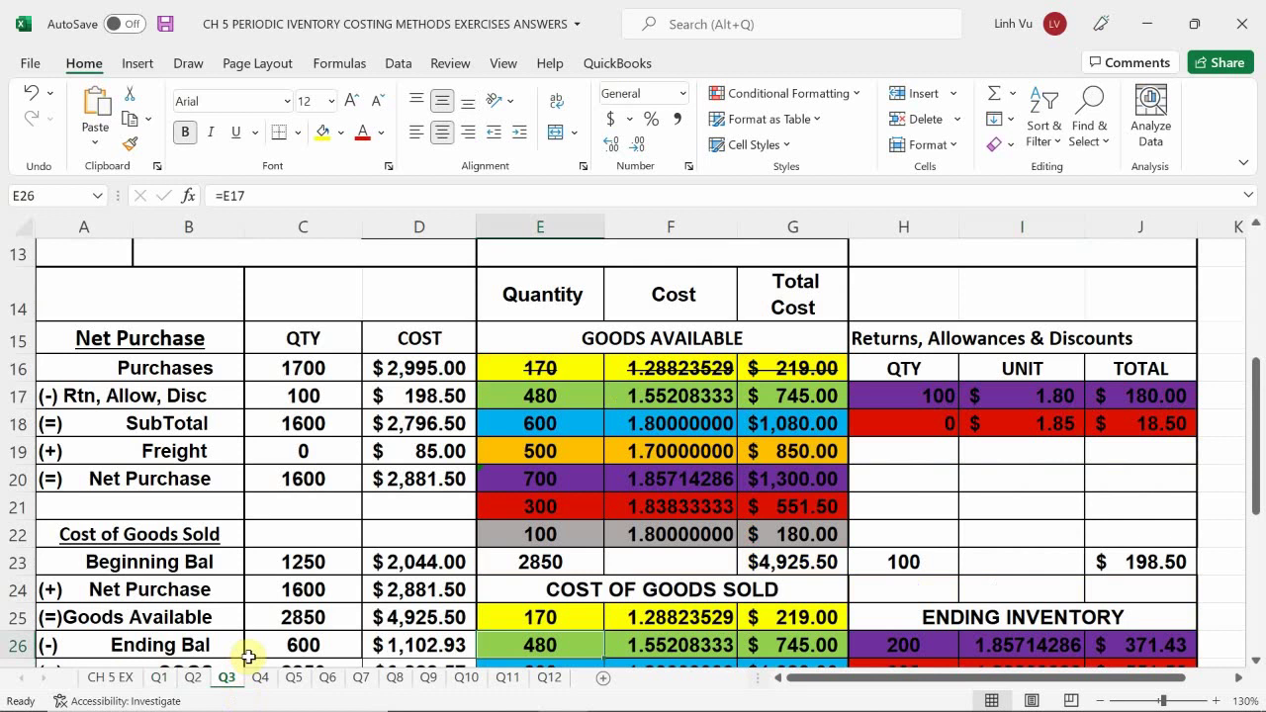
Examine the Q3 inventory sheet, the Q5 LIFO template and the question 5 August transactions on the CH 5 EX sheet.
scroll(388, 557, "up", 3)
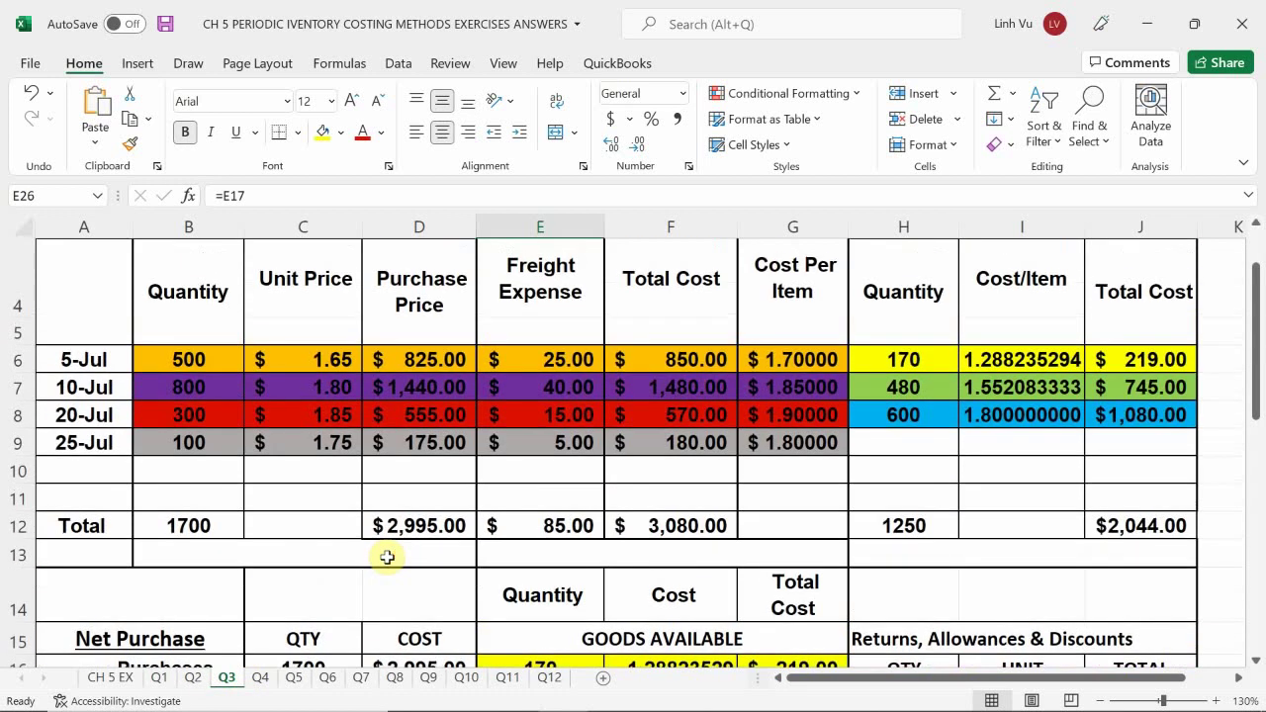
scroll(879, 473, "down", 3)
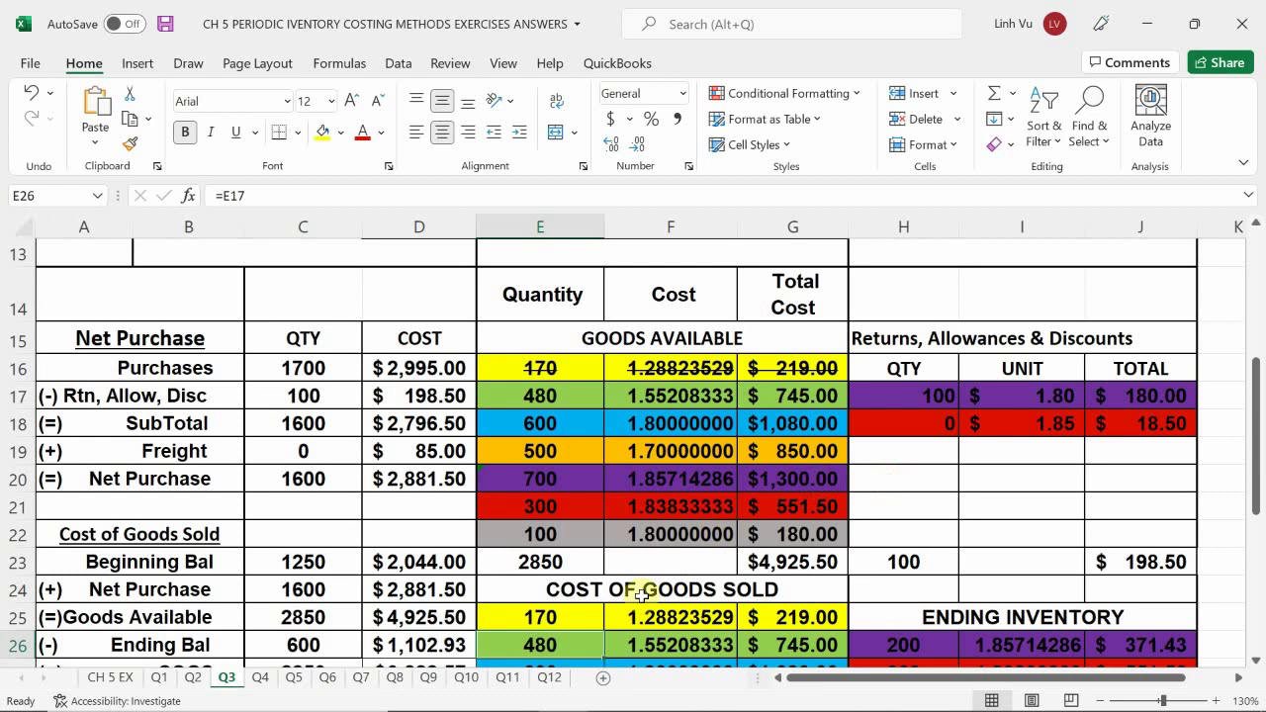
mouse_move(143, 665)
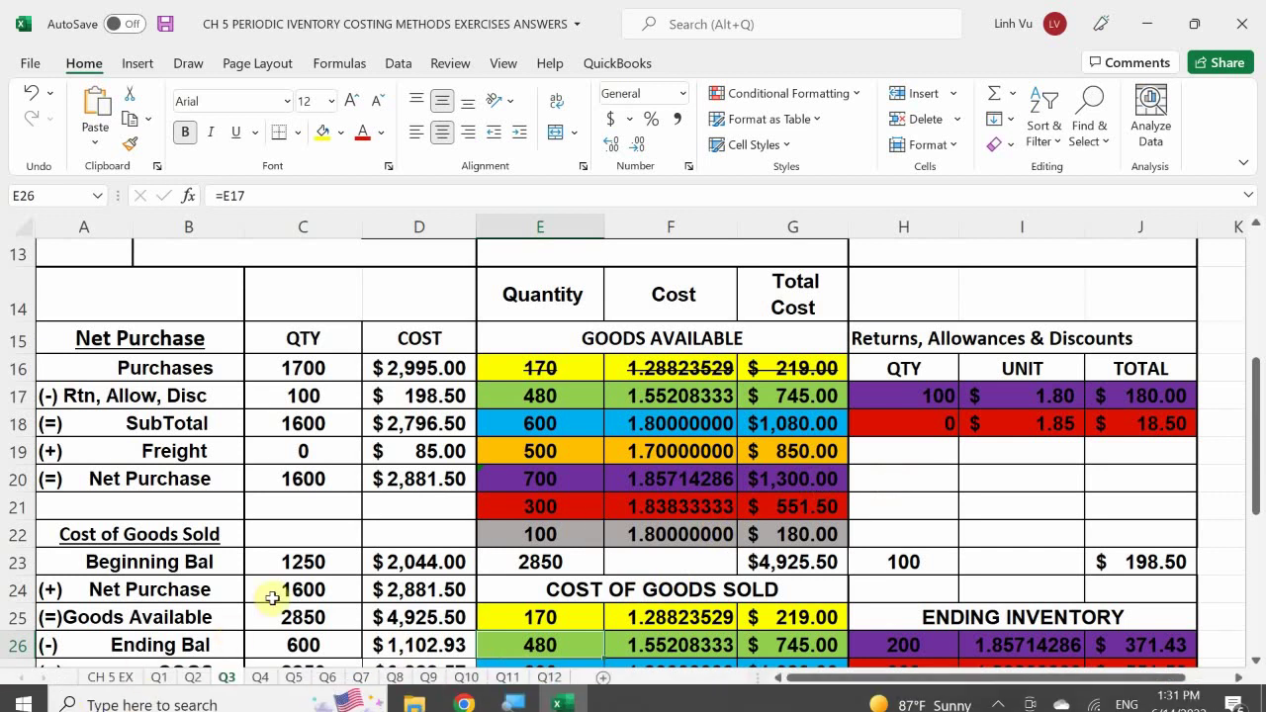
left_click(290, 681)
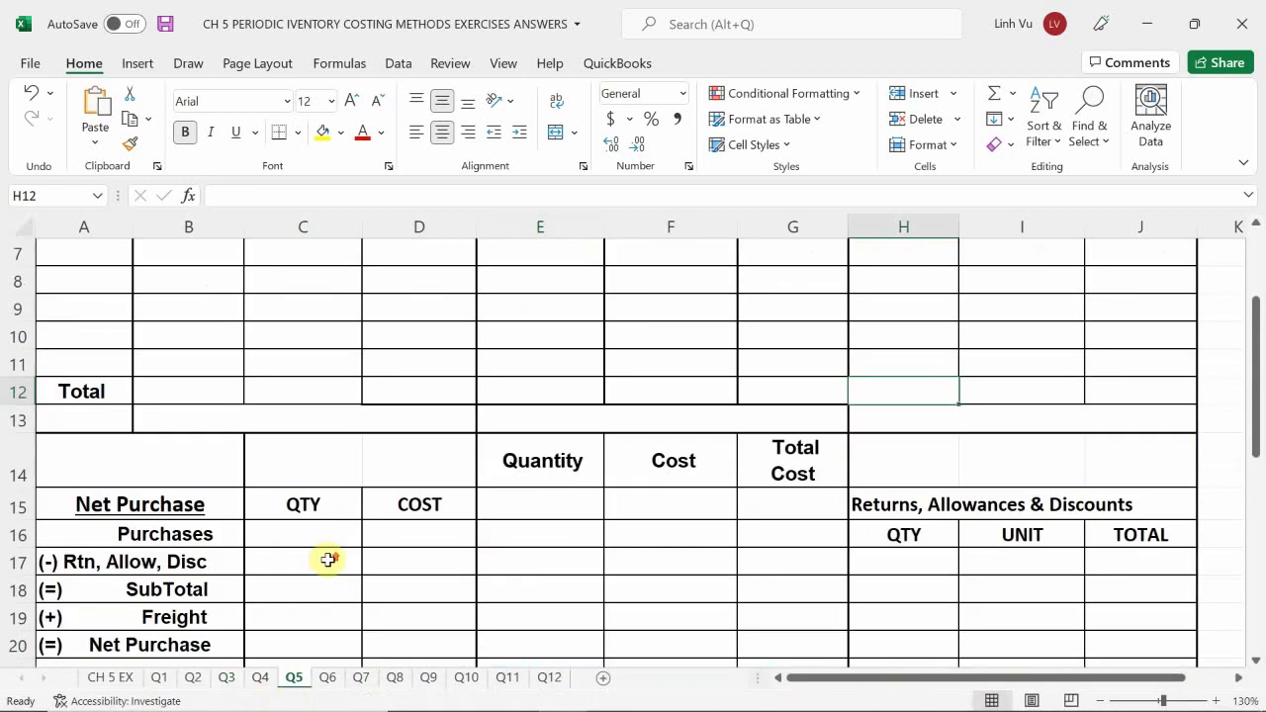
scroll(327, 560, "up", 5)
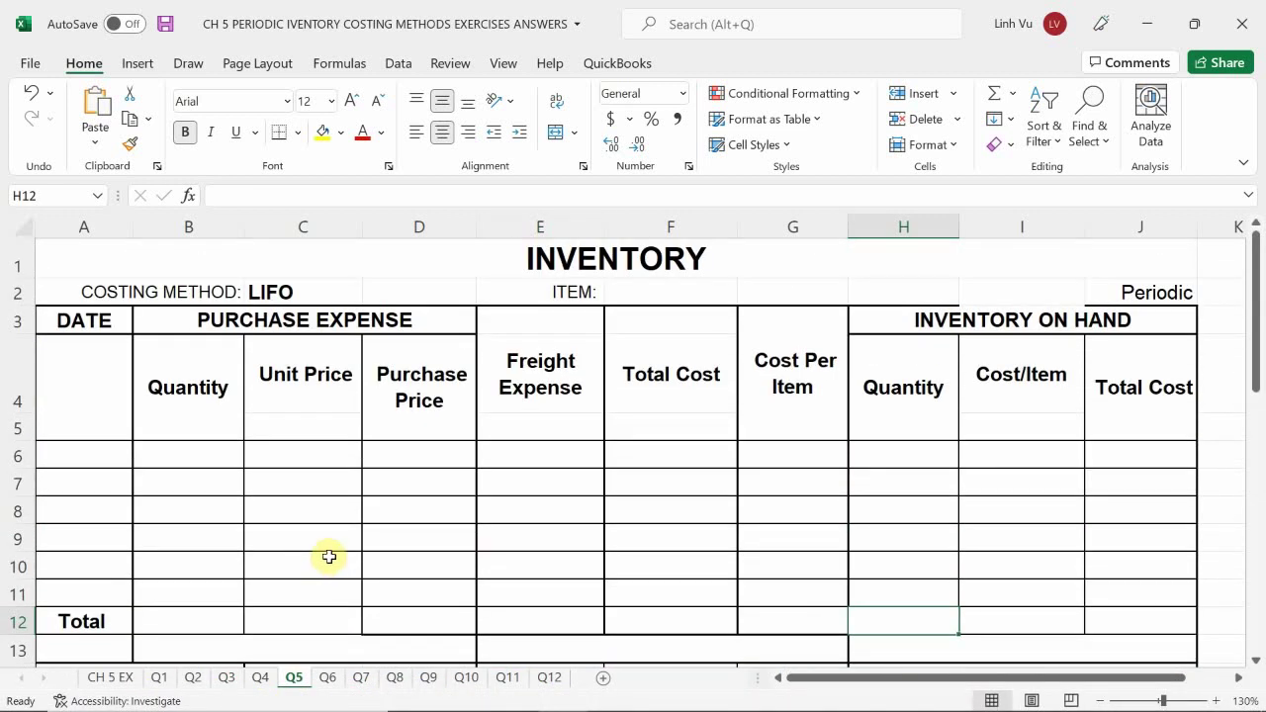
left_click(109, 680)
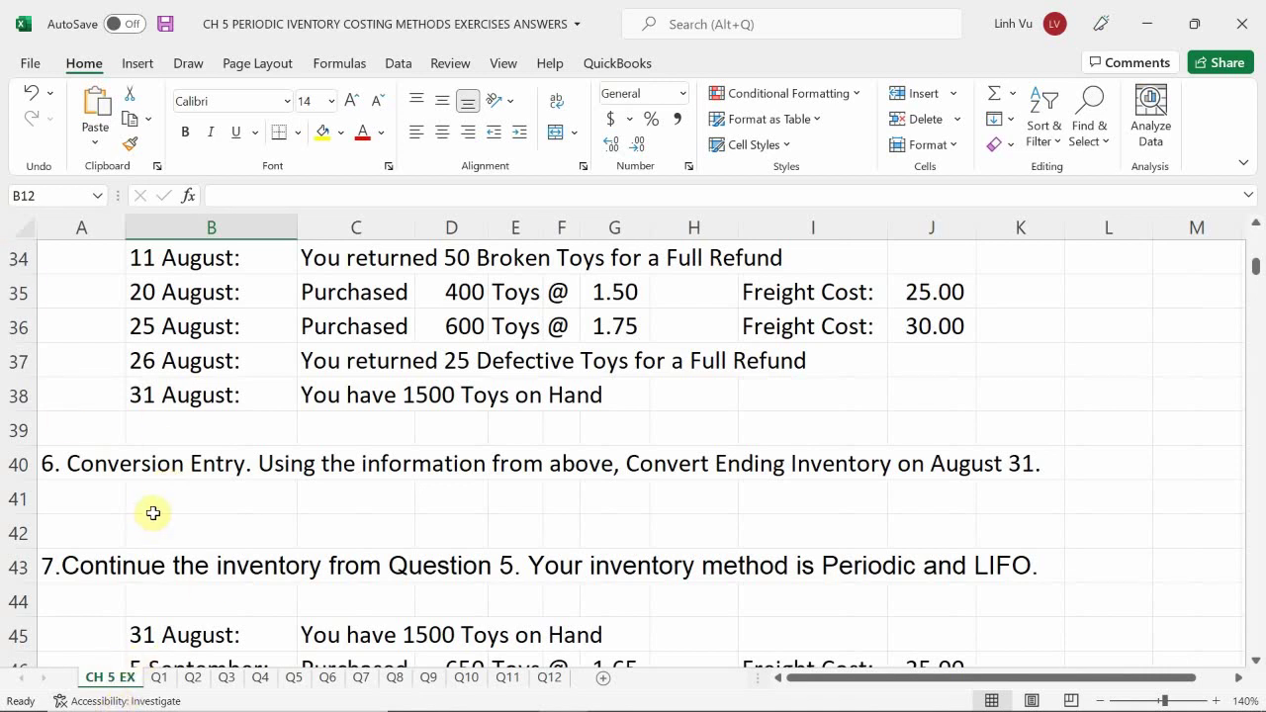
scroll(153, 512, "up", 4)
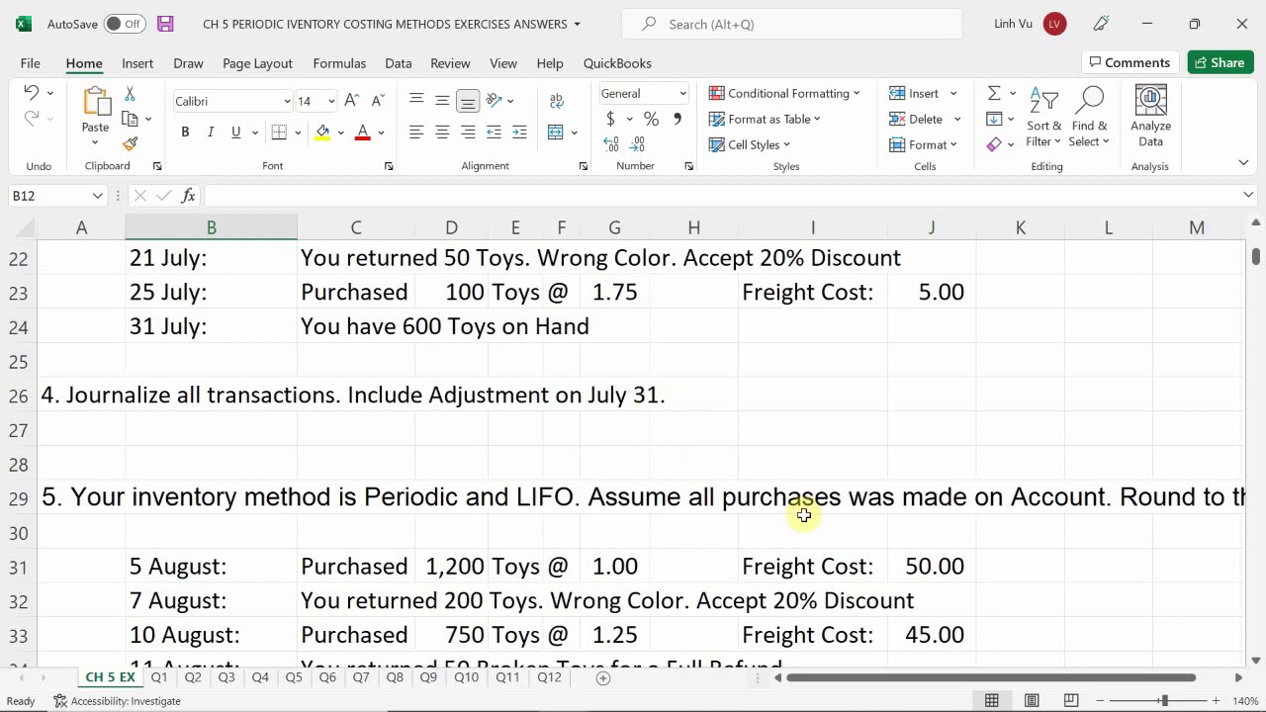
scroll(804, 514, "down", 1)
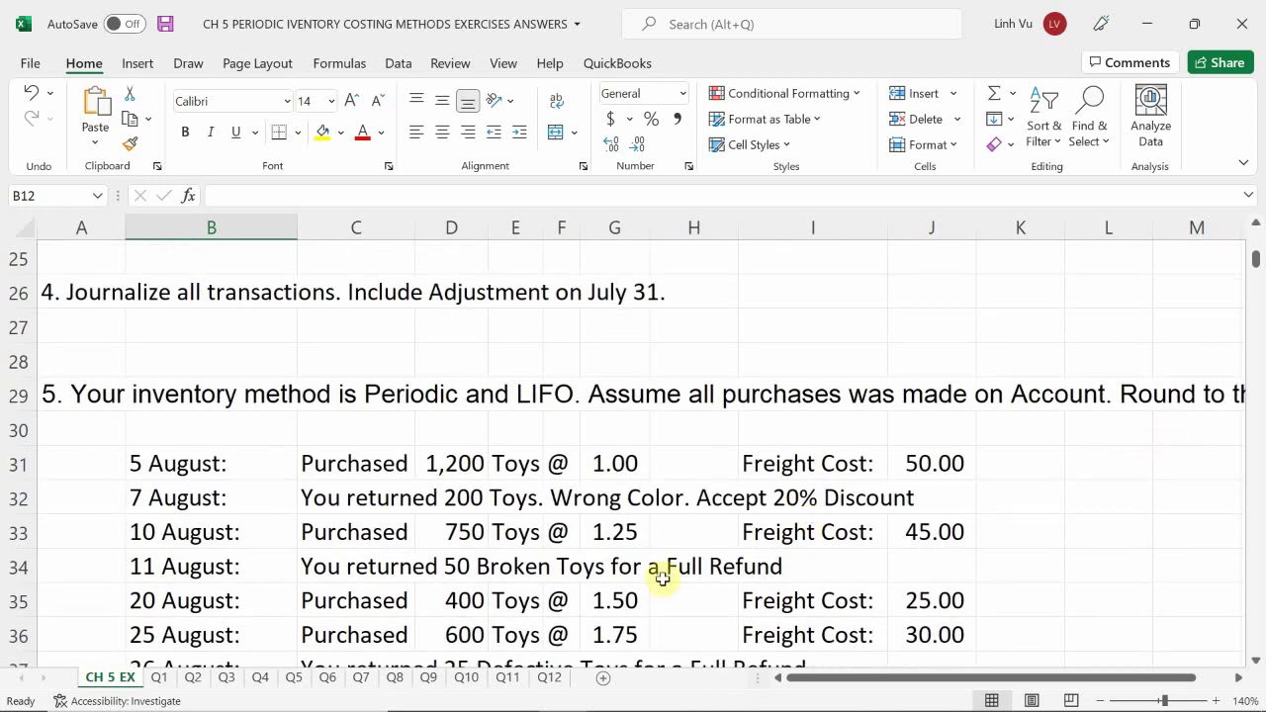
scroll(659, 574, "down", 2)
scroll(665, 572, "up", 1)
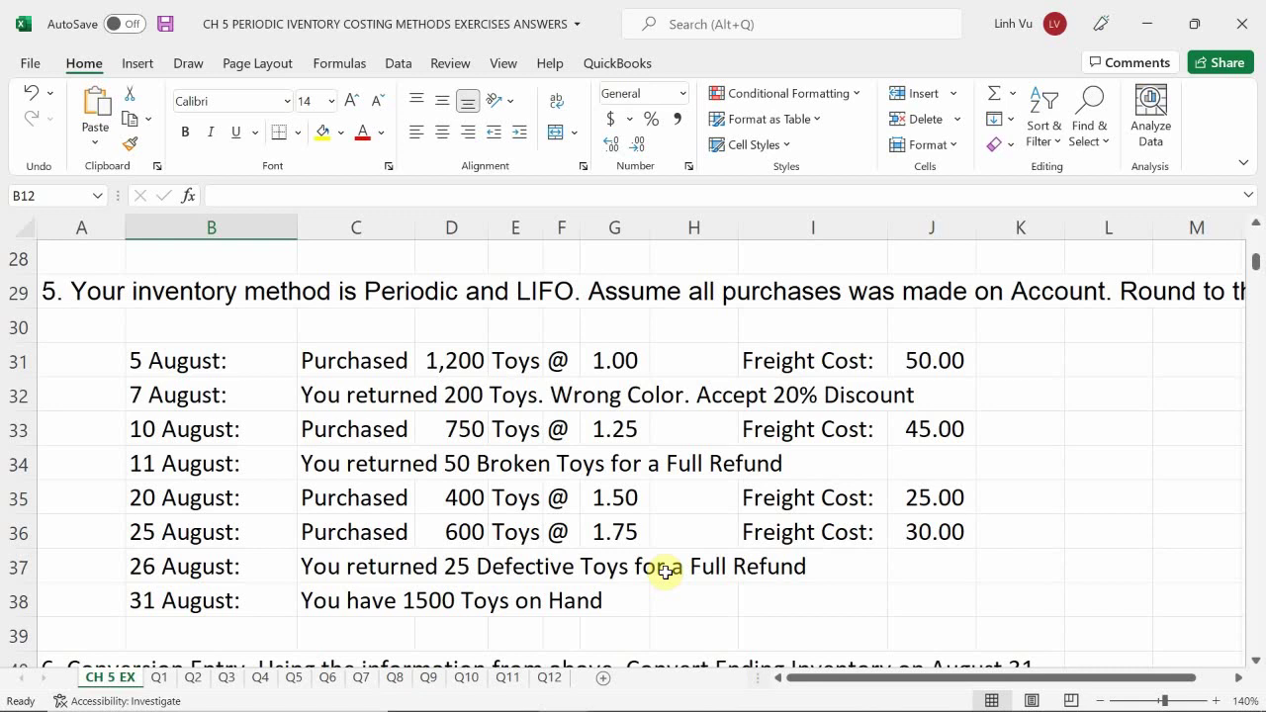
mouse_move(24, 693)
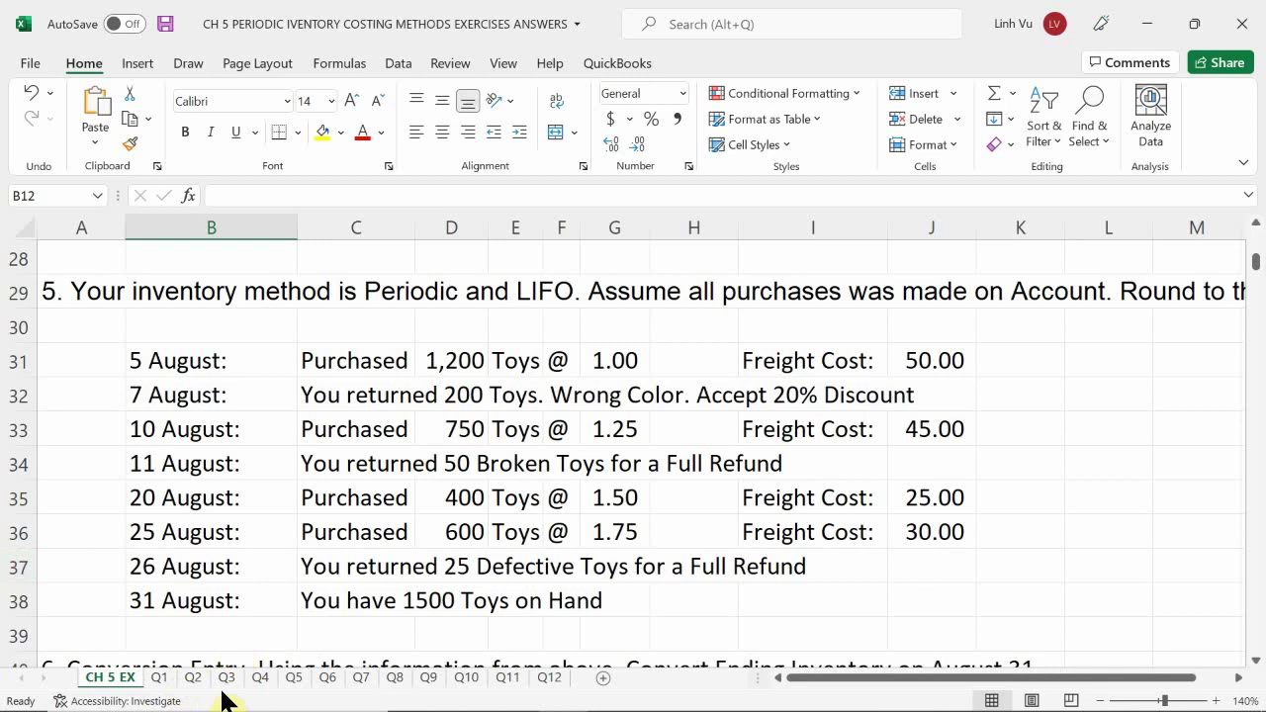
Widen the Description column of the general journal on the Q6 sheet.
left_click(326, 681)
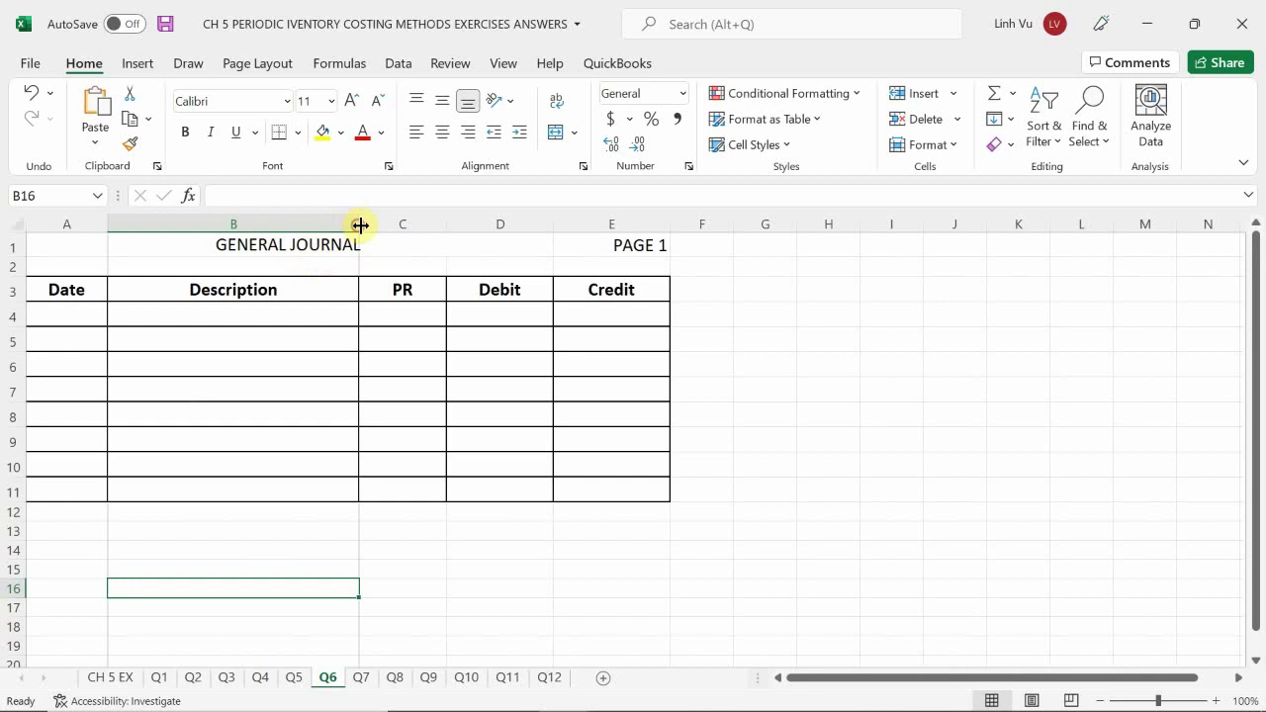
left_click_drag(360, 226, 446, 226)
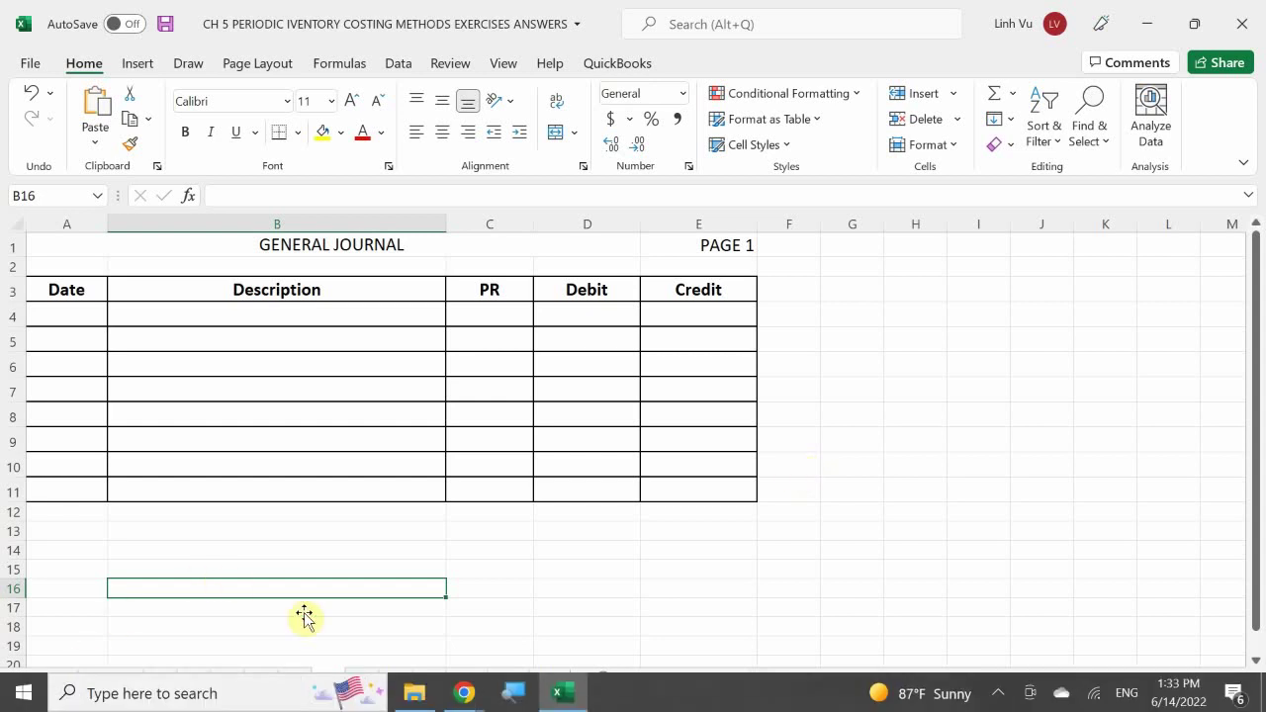
On the Q5 sheet, enter the question's first purchase in row 6 with date 8/5 and quantity 1200.
left_click(295, 683)
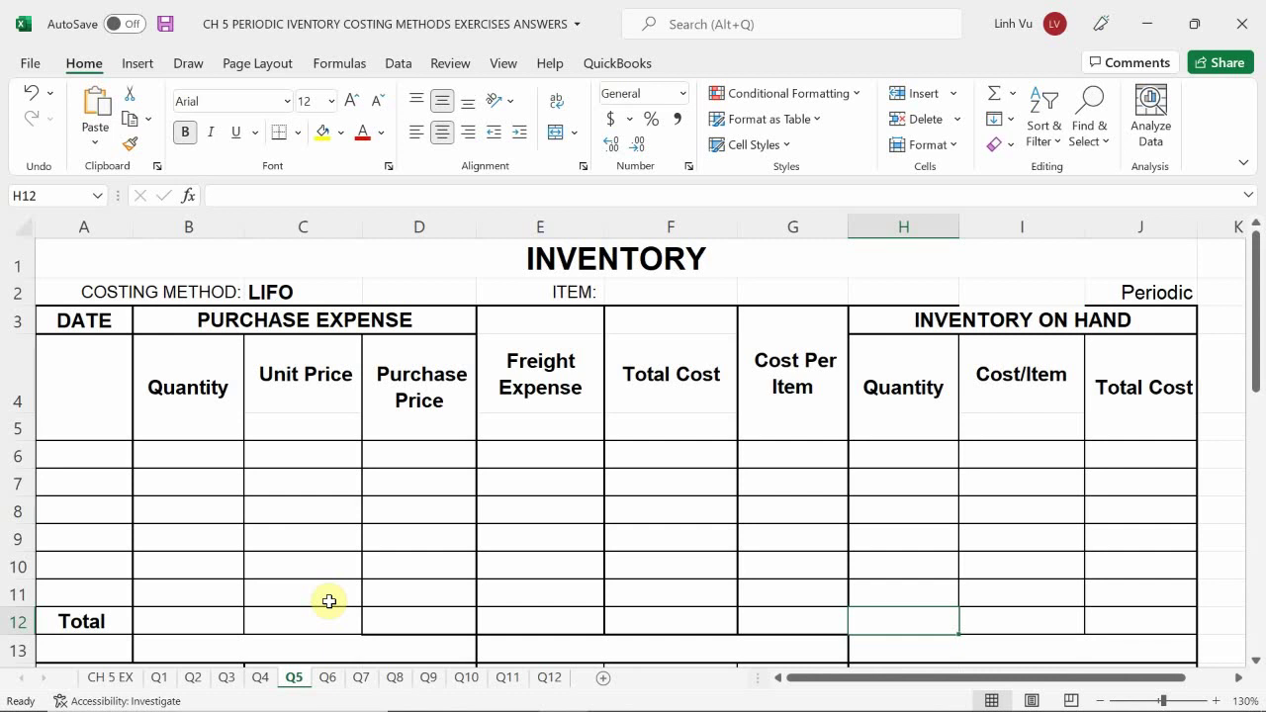
left_click(111, 678)
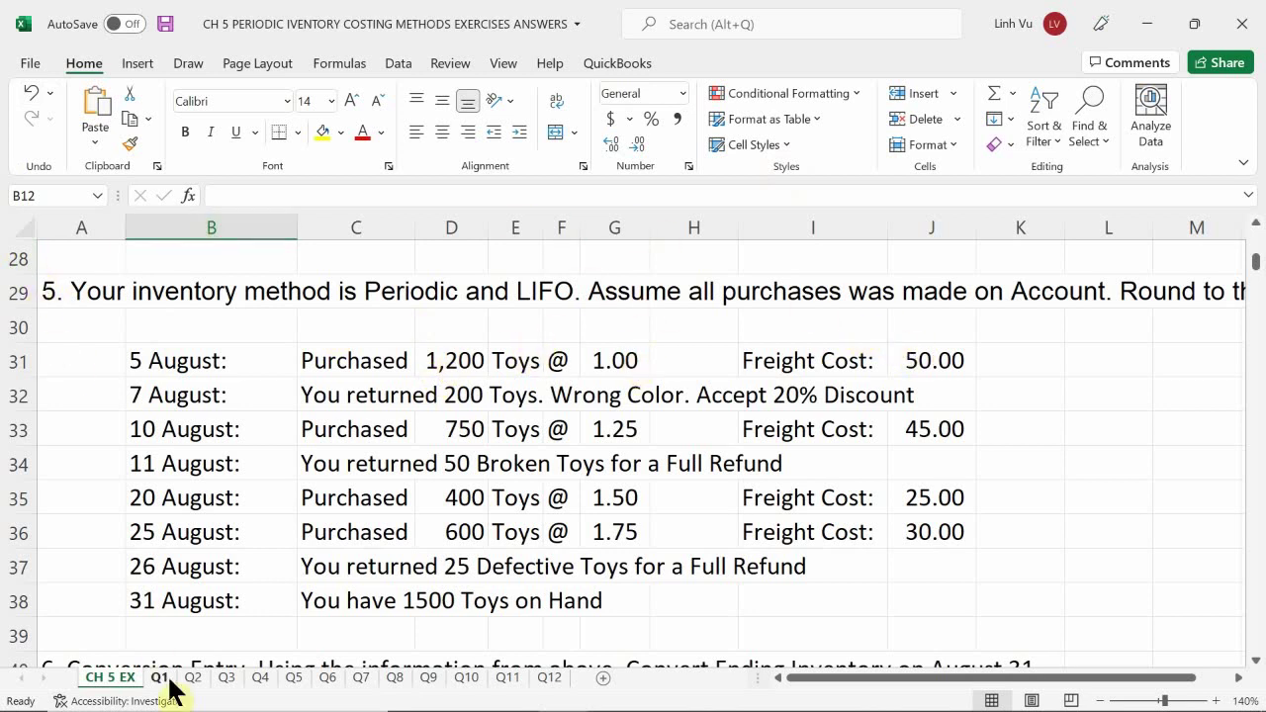
left_click(294, 680)
left_click(68, 482)
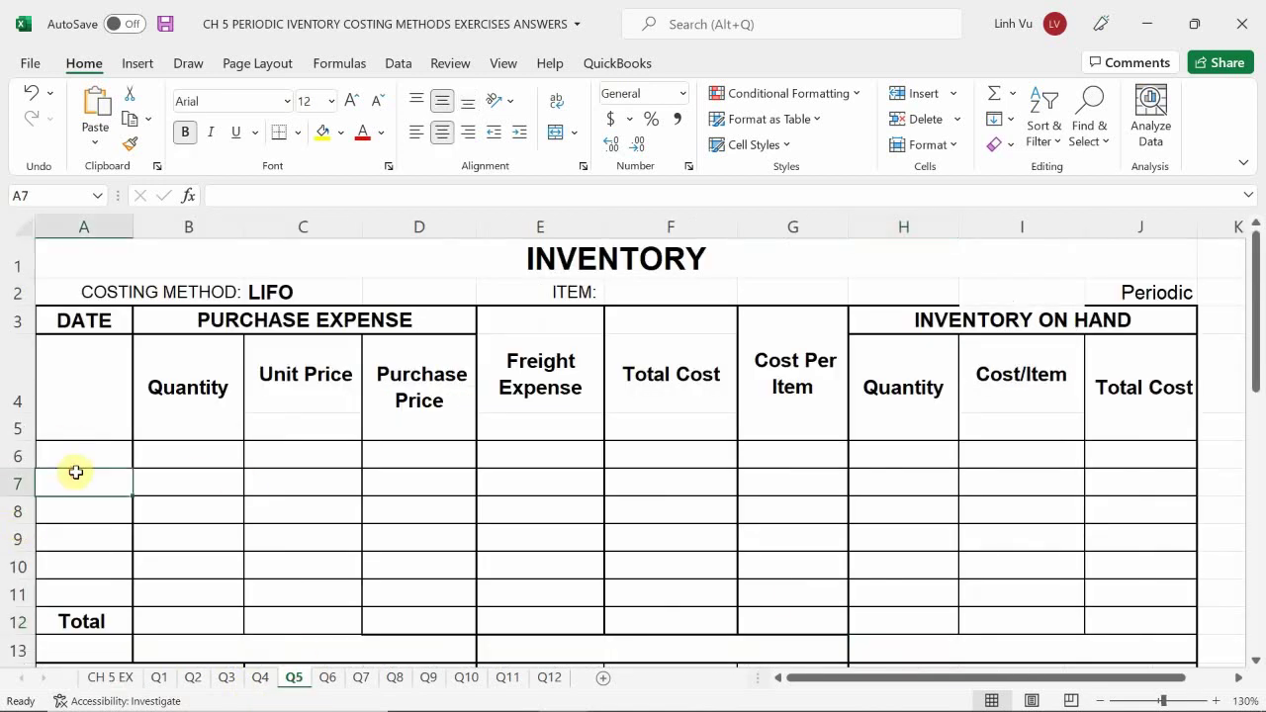
left_click(89, 456)
type("8/5")
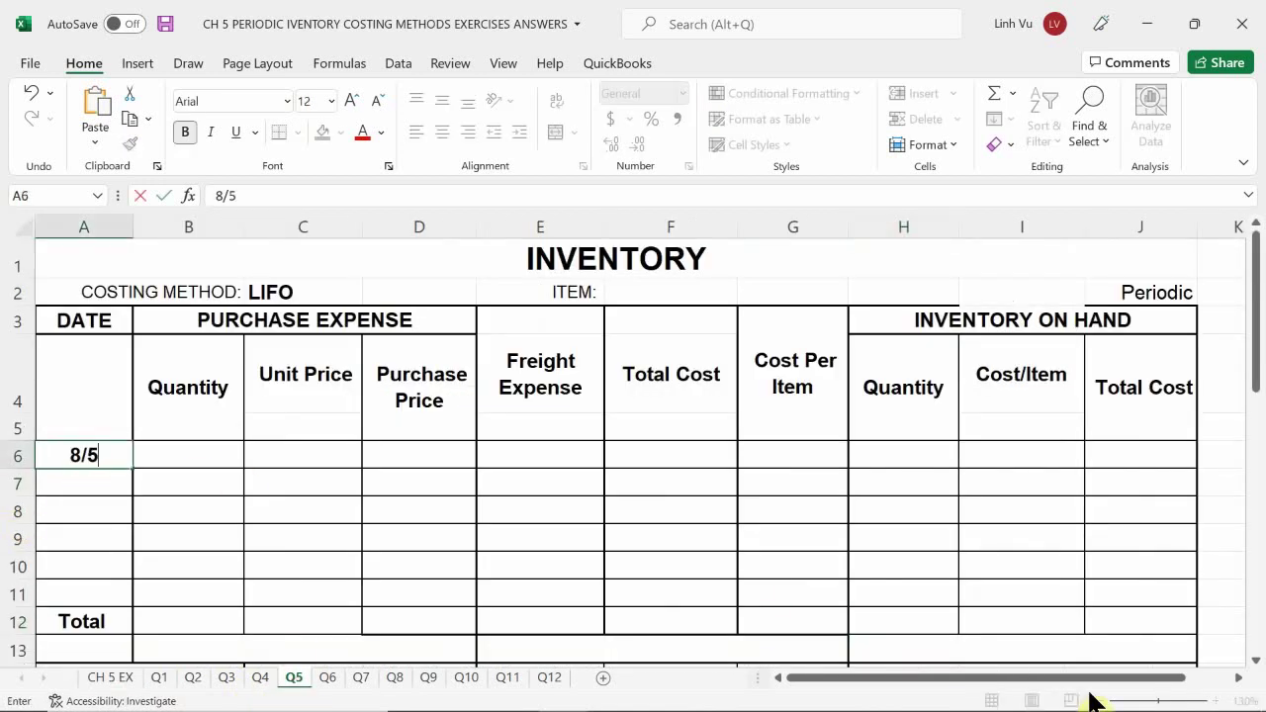
key("Return")
key("Right")
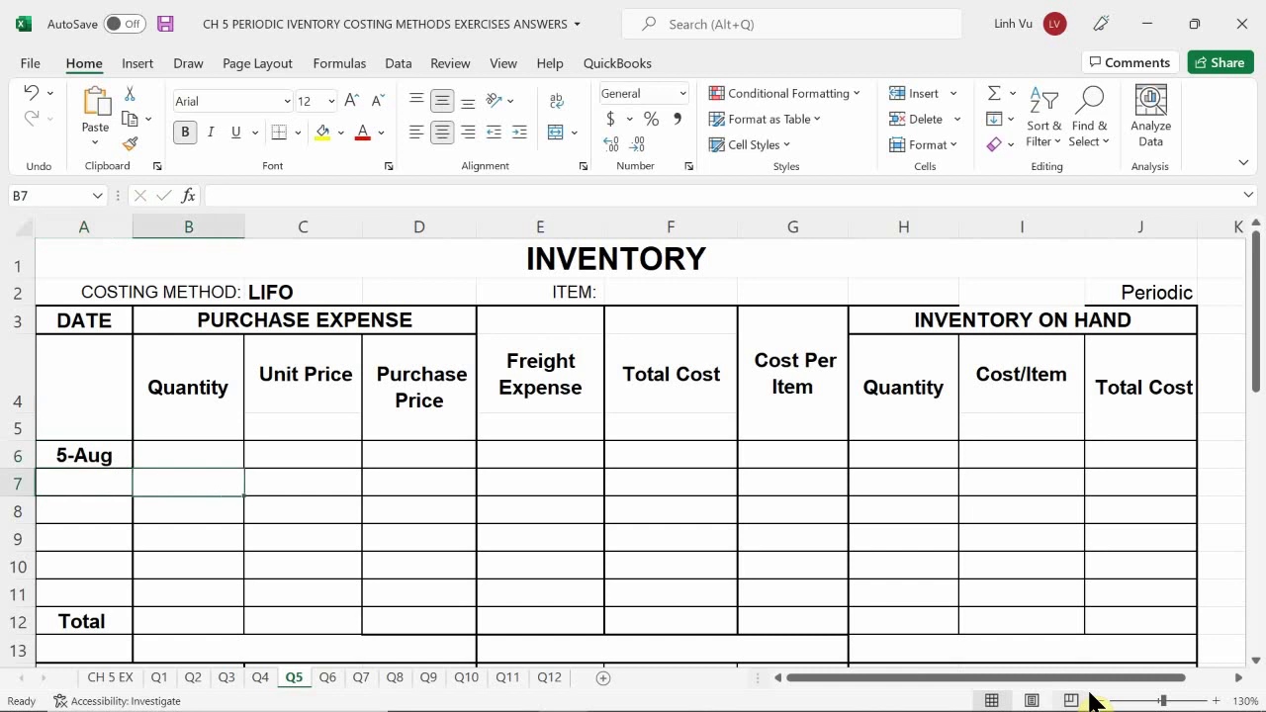
key("Up")
type("1200")
key("Return")
Enter a unit price of 1 and a freight expense of 50 for the 5 August purchase in row 6.
key("Right")
key("Up")
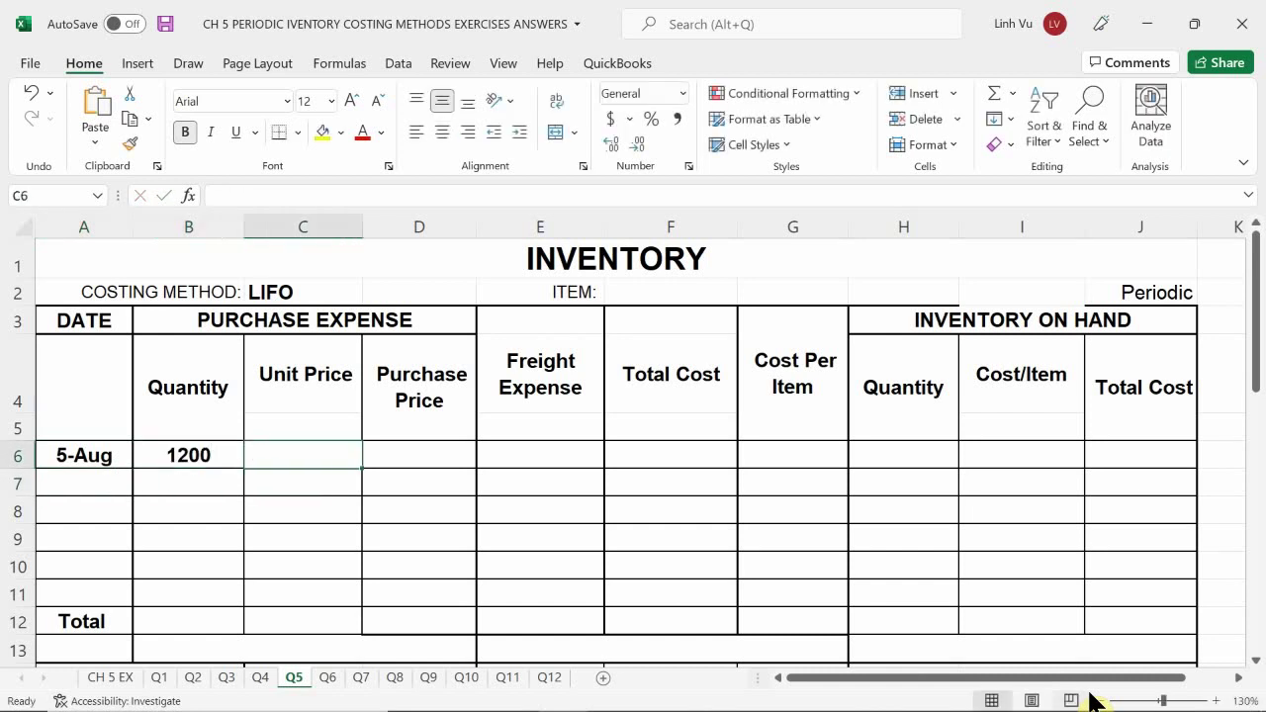
type("1")
key("Right")
key("Right")
type("50")
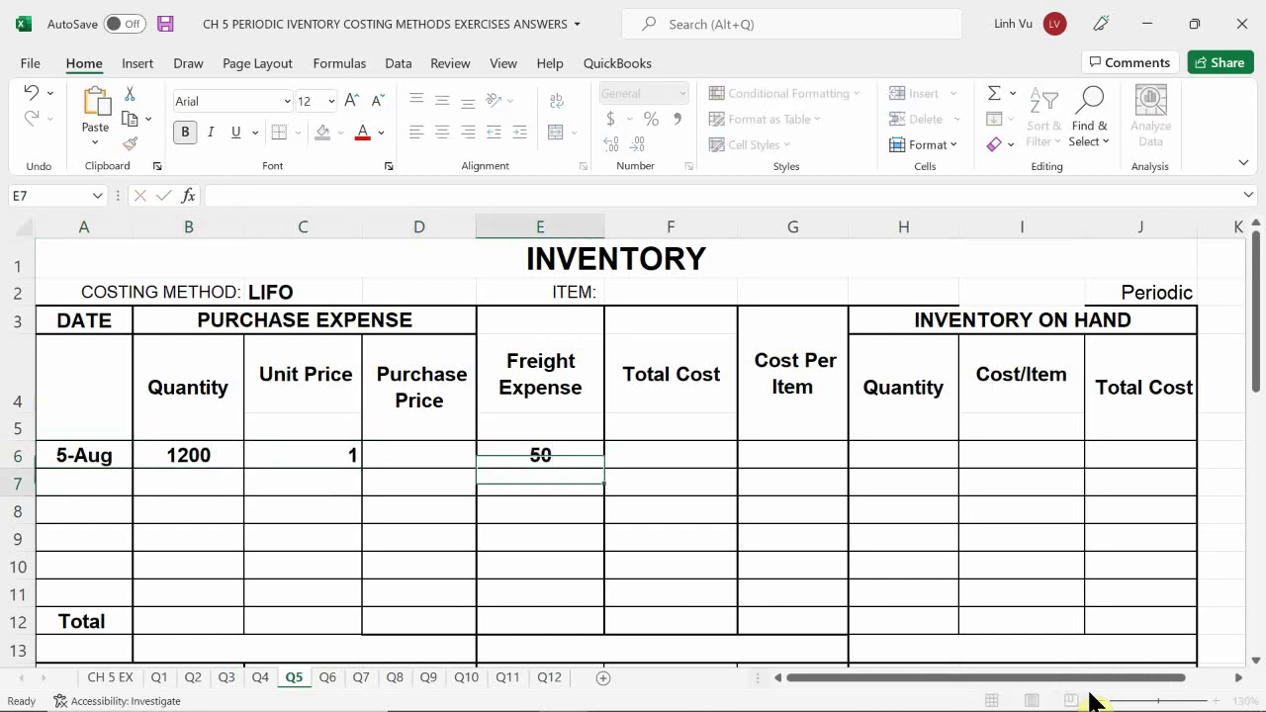
key("Return")
Format the unit price through cost per item cells C6:G12 with the dollar Accounting number format.
left_click_drag(318, 457, 790, 635)
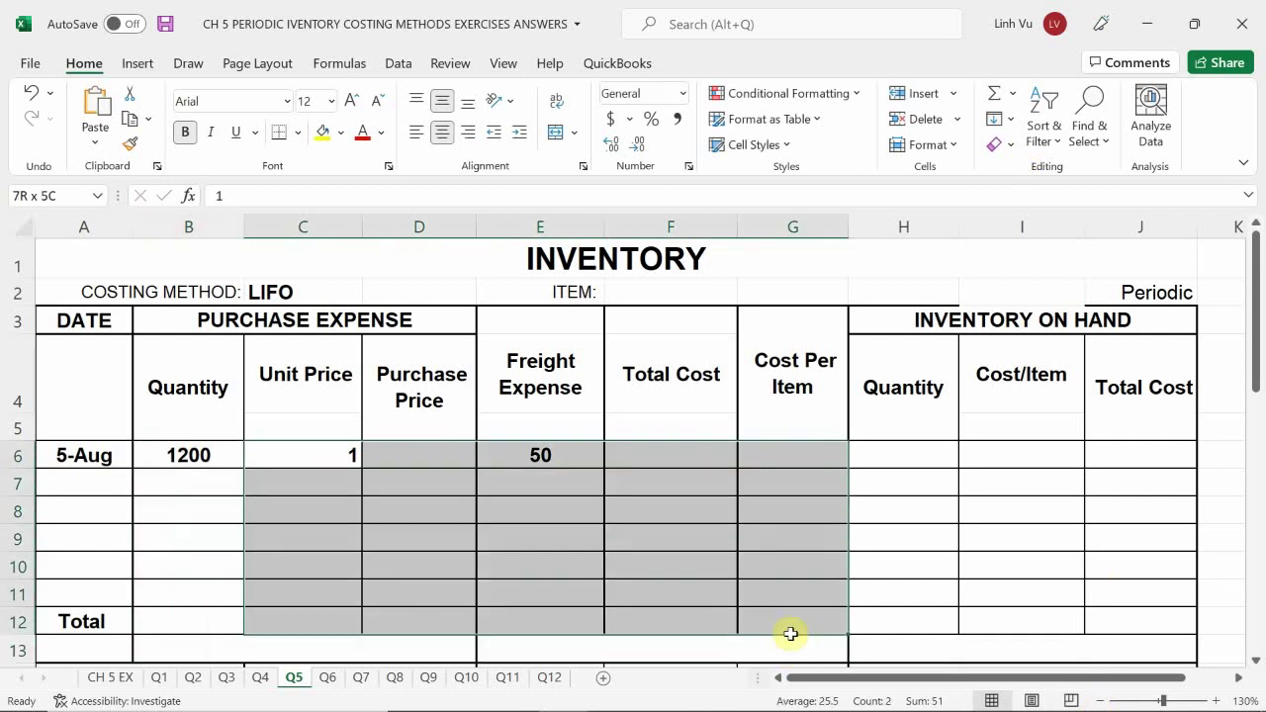
left_click(612, 119)
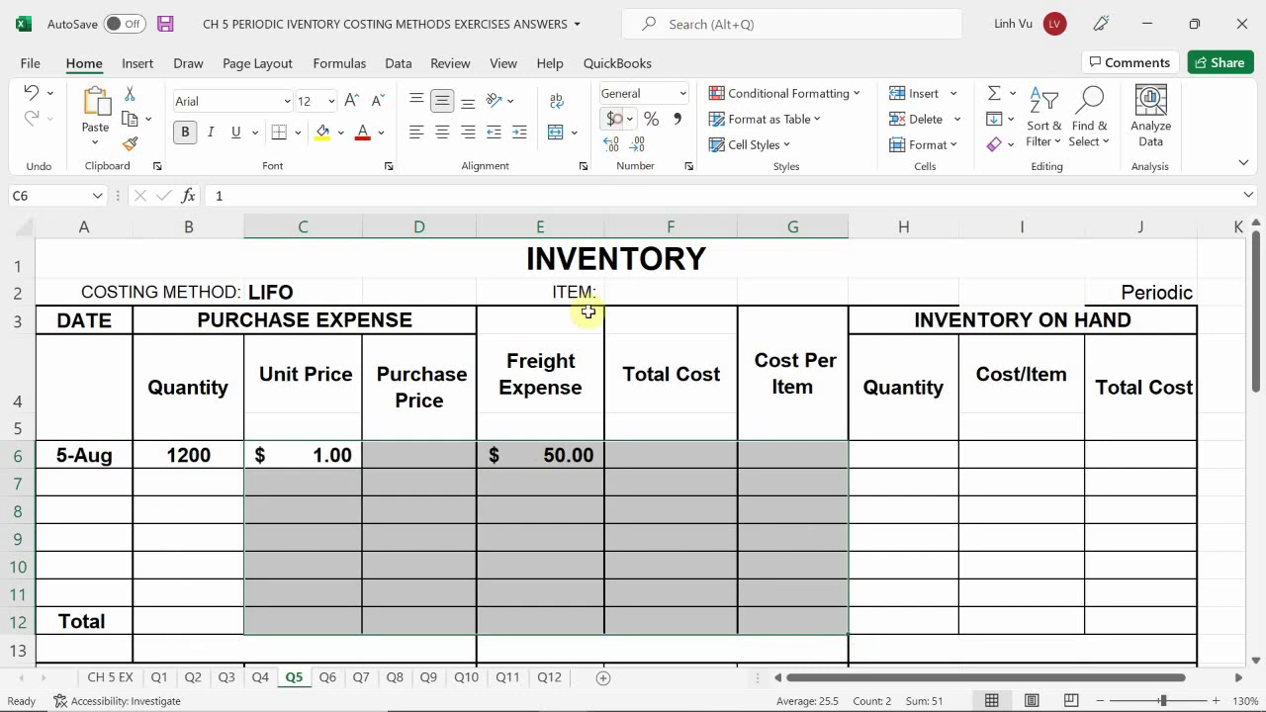
Calculate the 5 August purchase price in D6 as quantity times unit price with =B6*C6.
left_click(425, 455)
key("F2")
type("=")
key("Left")
key("Left")
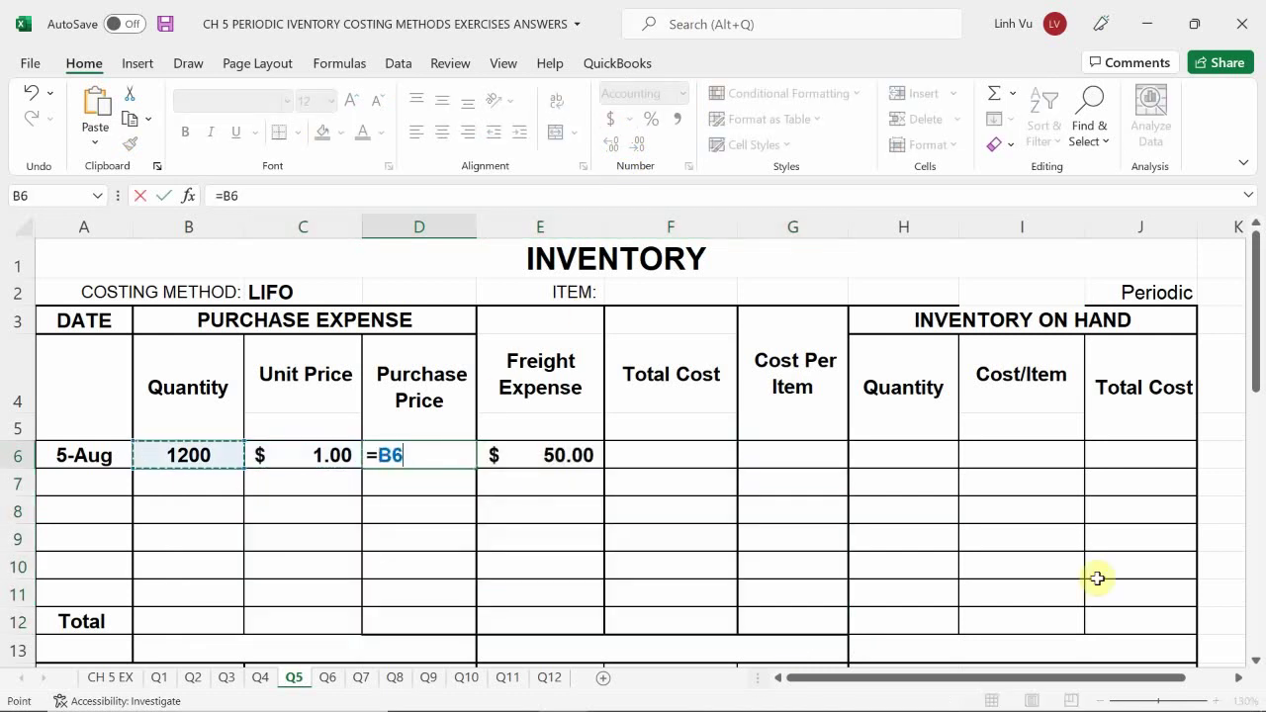
type("*")
key("Left")
key("Return")
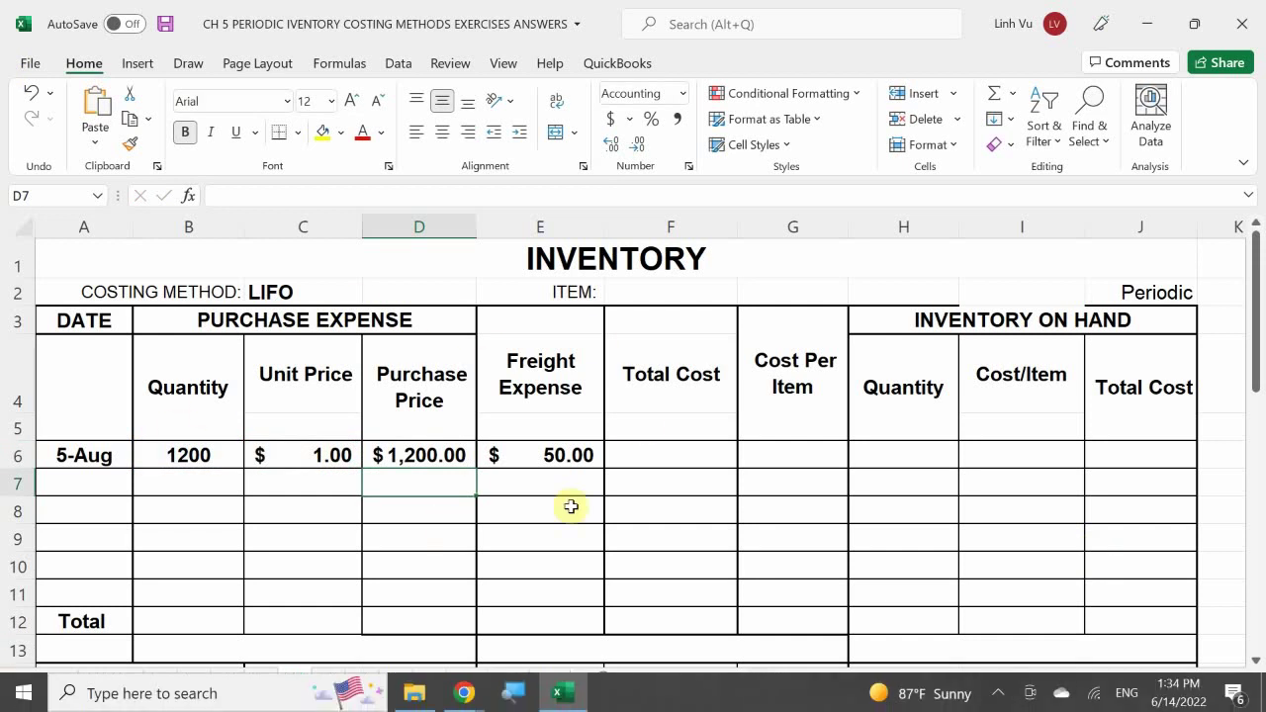
Calculate the 5 August total cost in F6 as purchase price plus freight with =D6+E6.
left_click(661, 450)
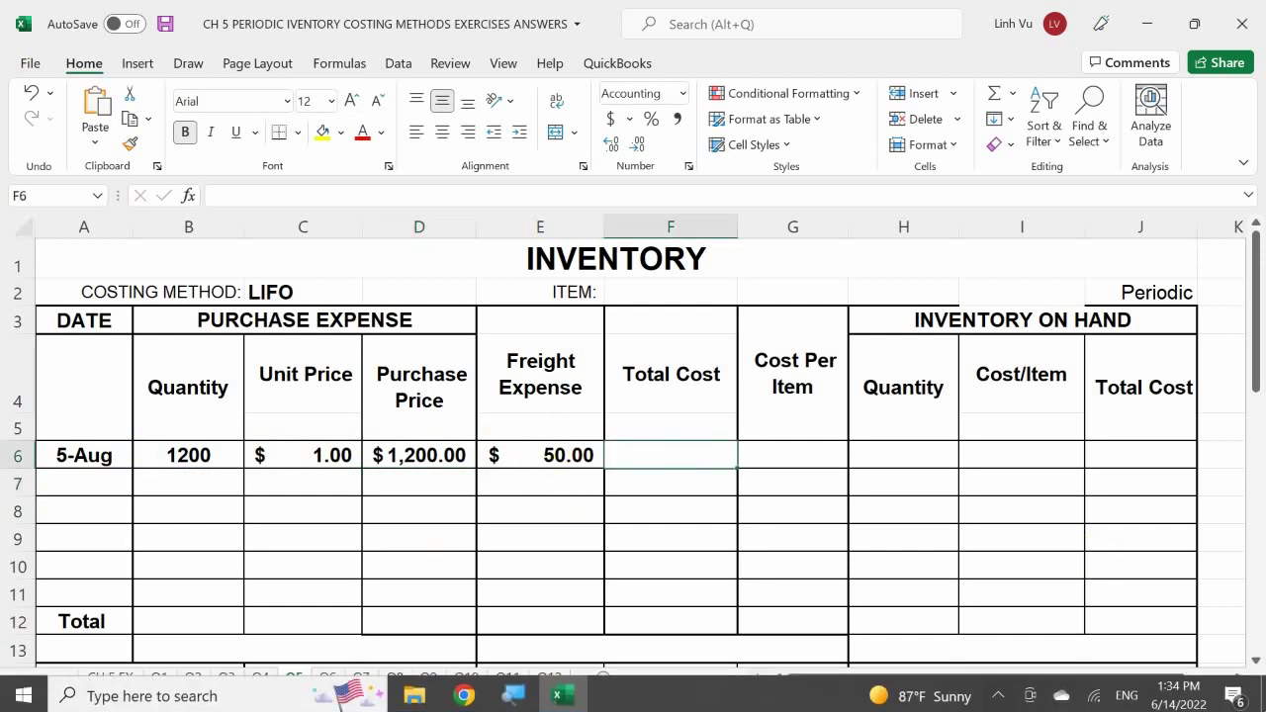
type("=")
key("Left")
key("Left")
type("+")
key("Left")
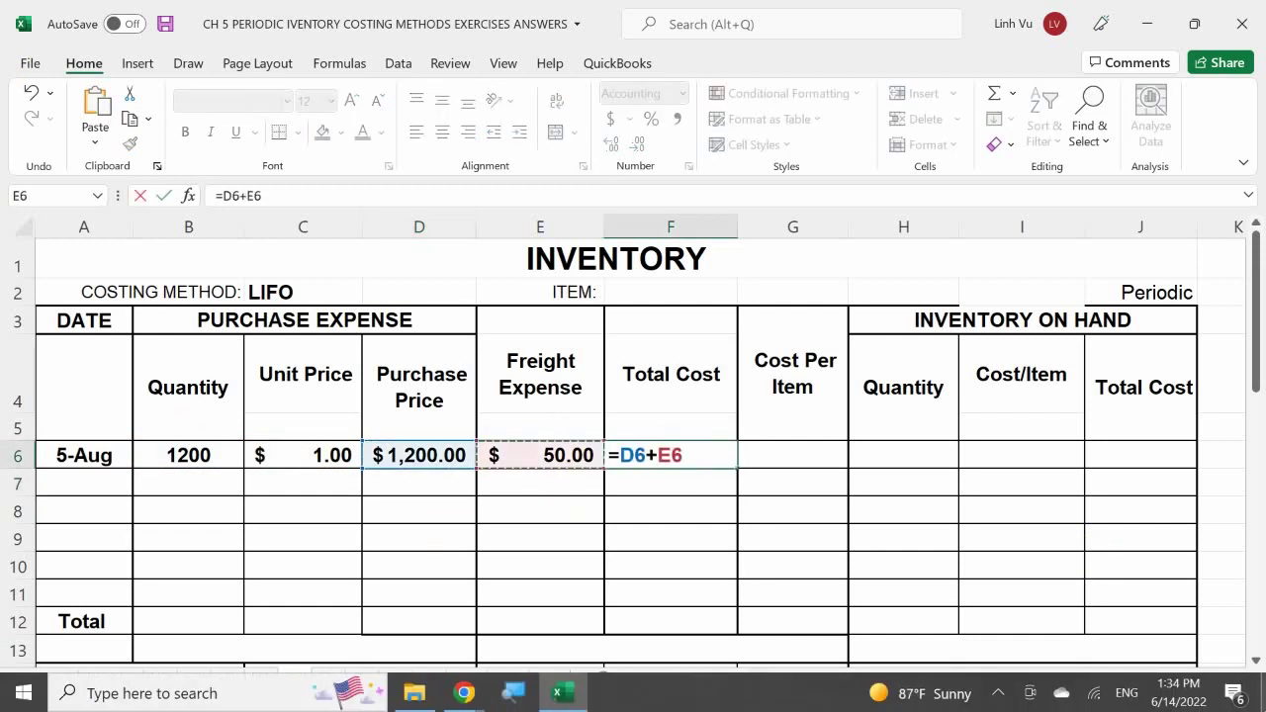
key("Return")
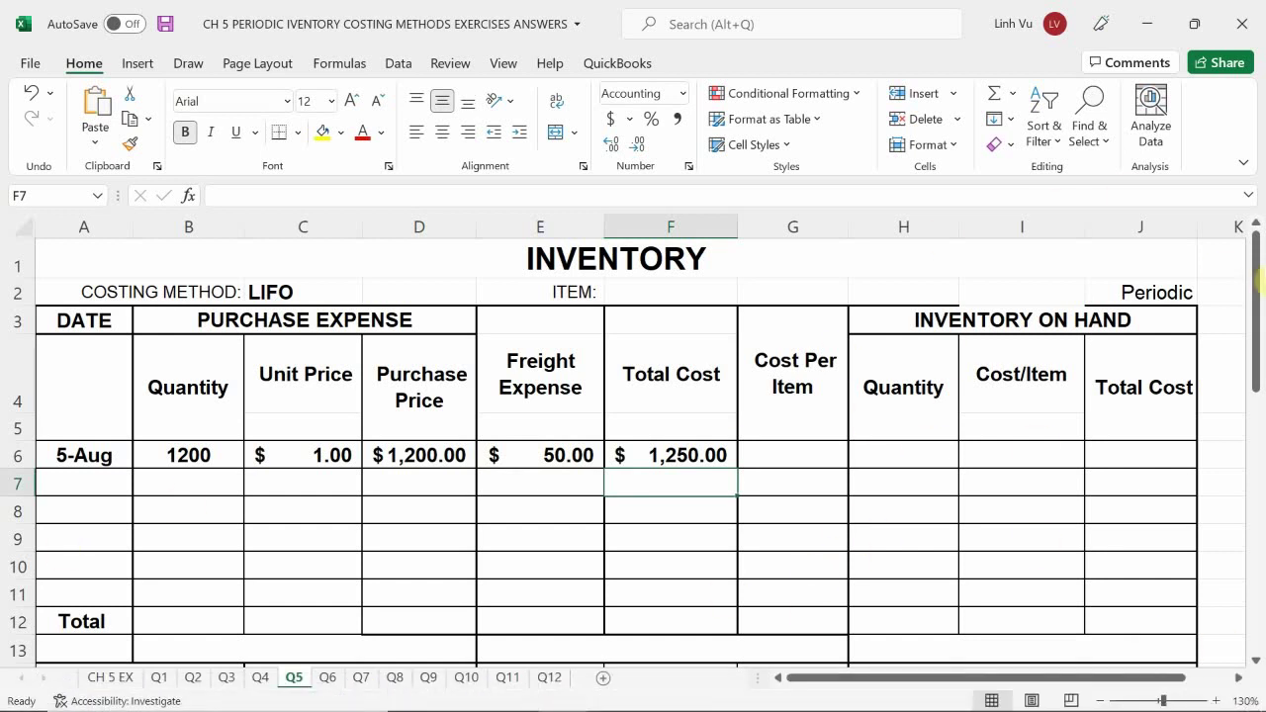
Calculate the 5 August cost per item in G6 as total cost divided by quantity with =F6/B6.
left_click(777, 454)
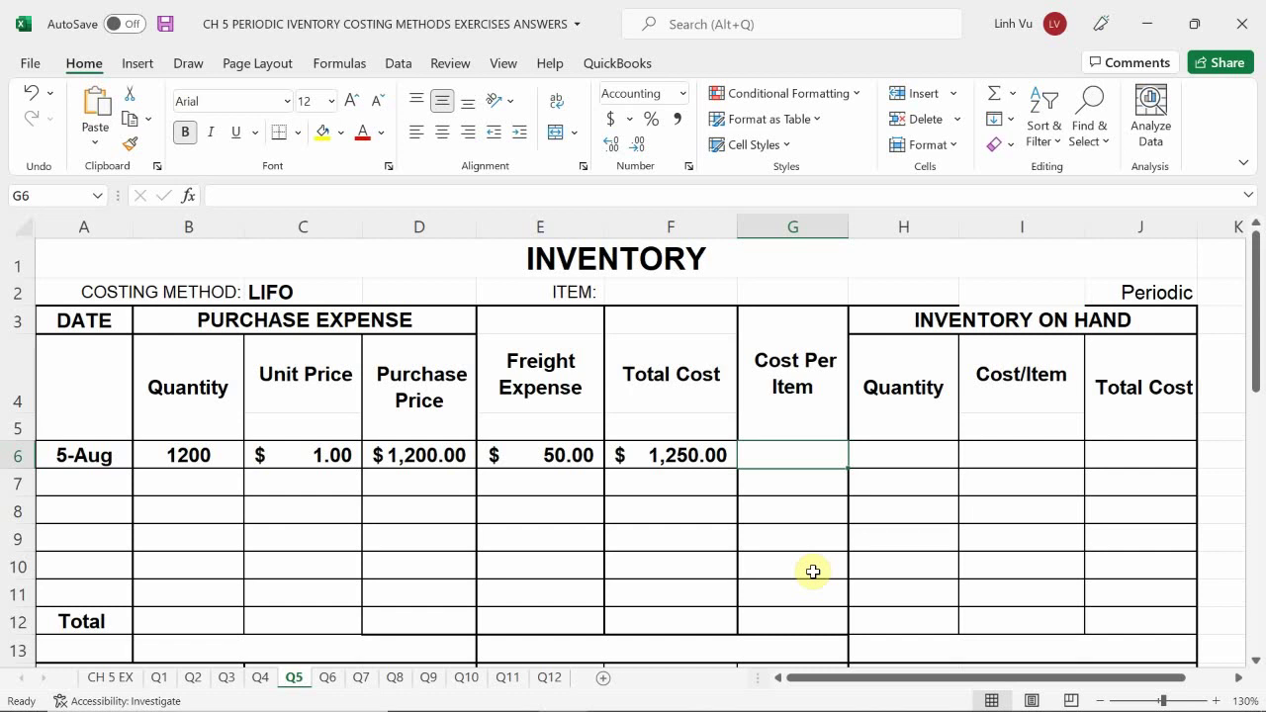
type("=")
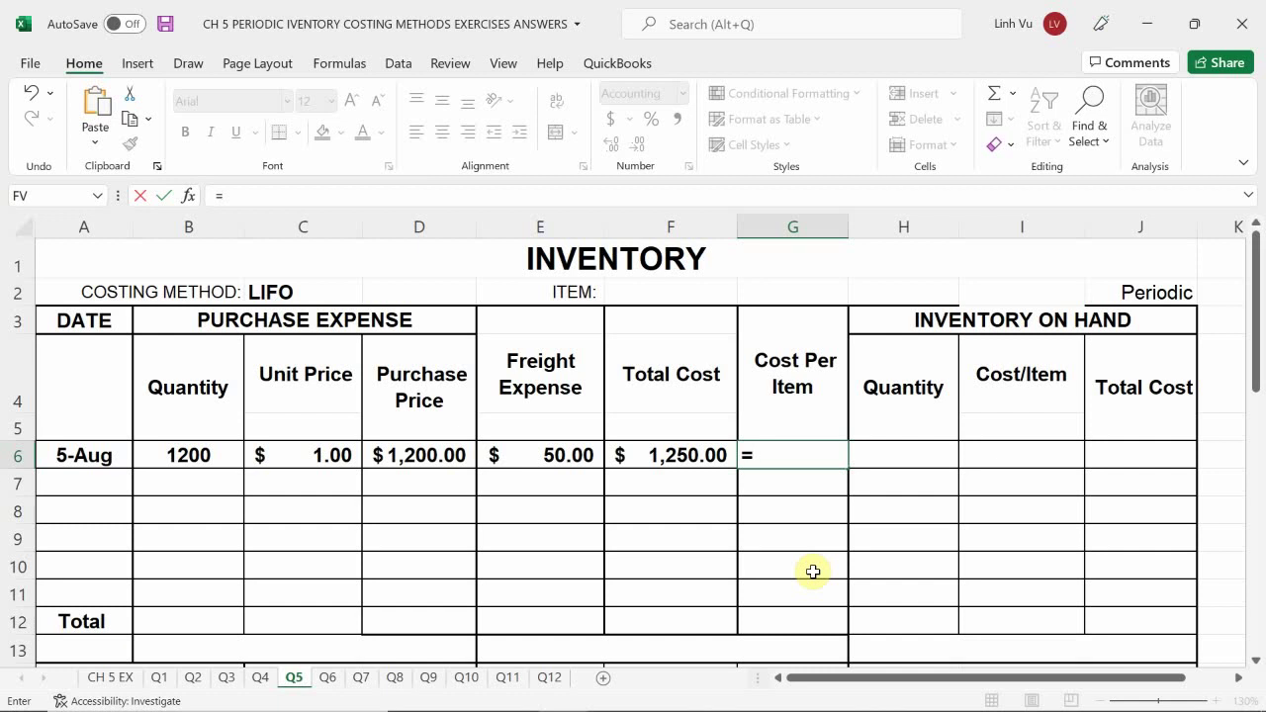
left_click(673, 454)
type("/")
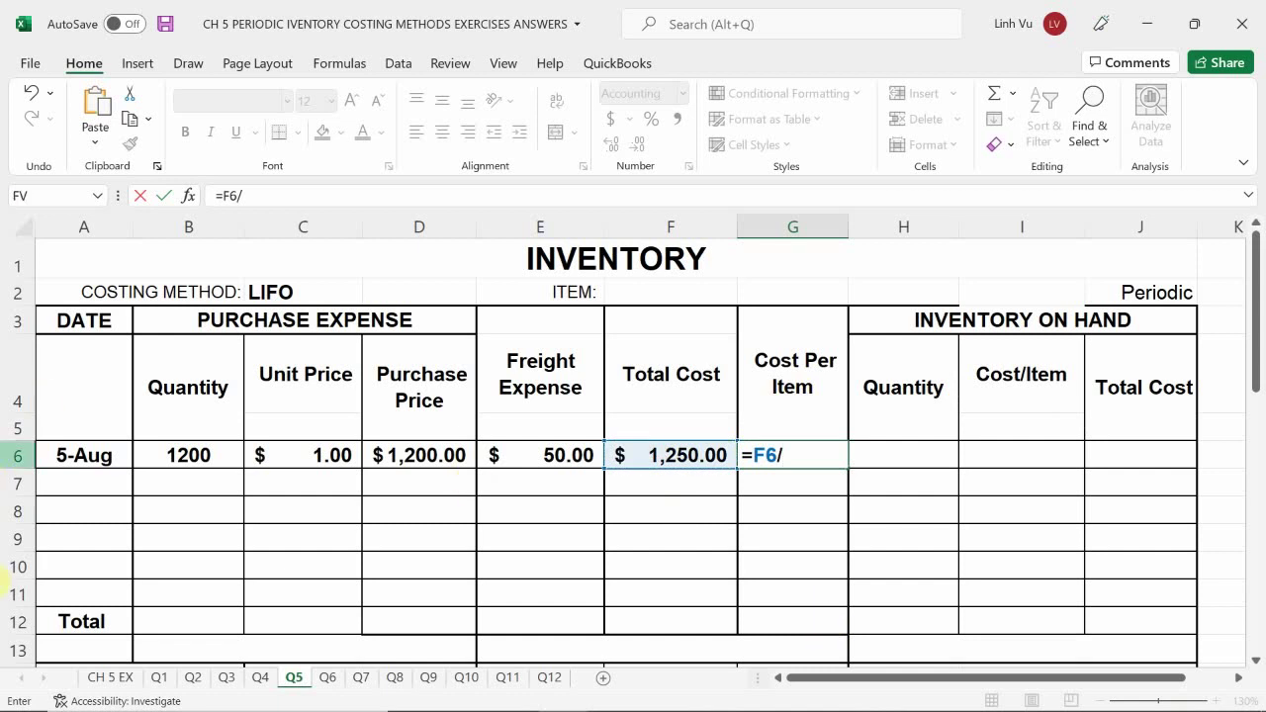
left_click(184, 481)
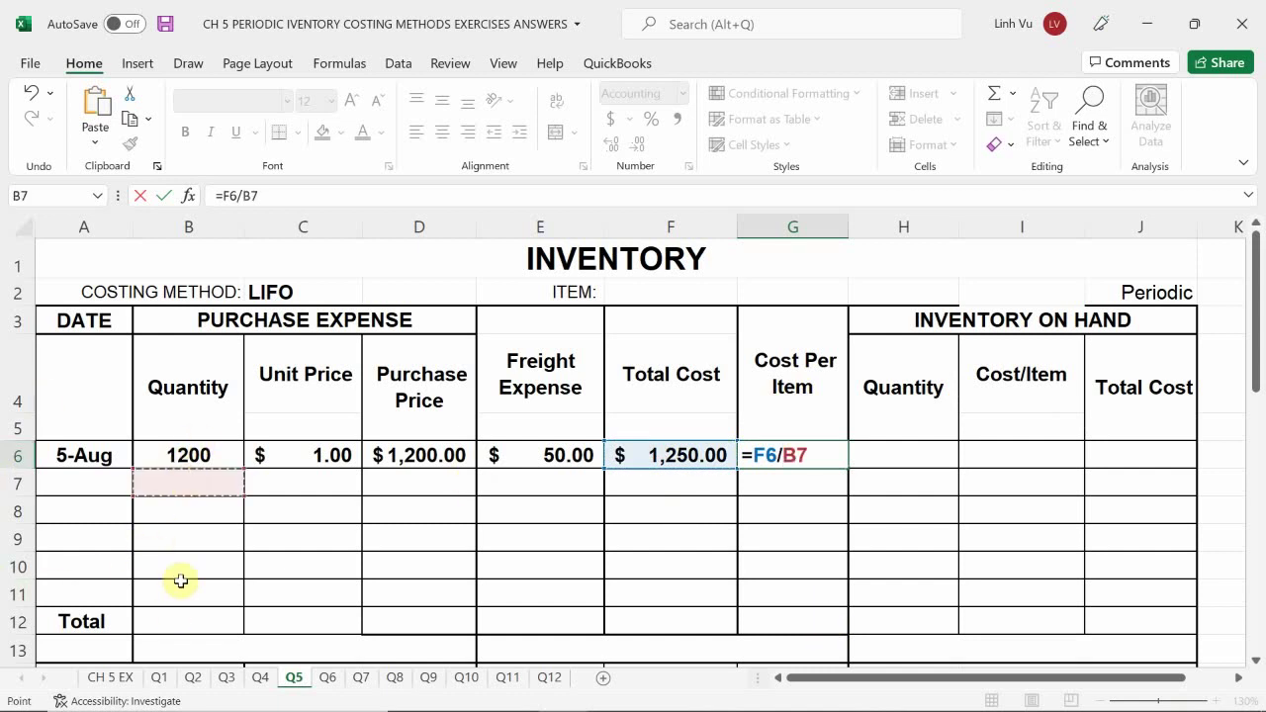
left_click(180, 454)
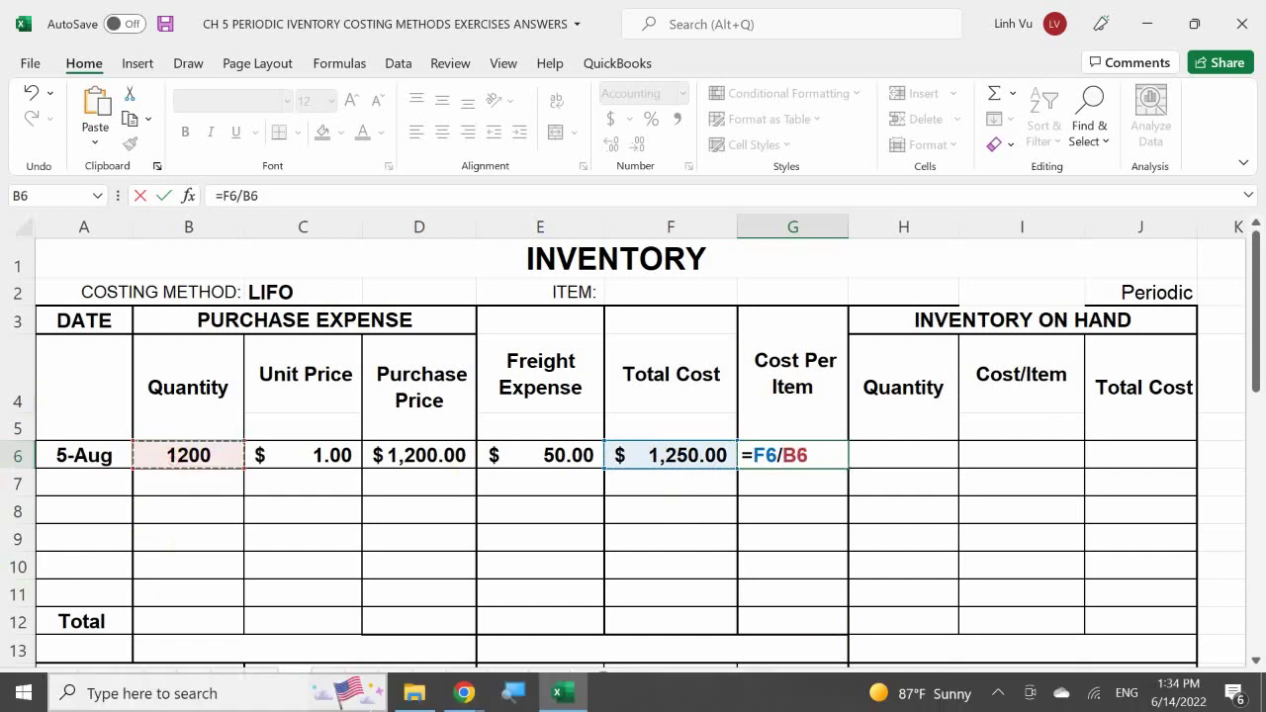
left_click(149, 694)
left_click(1242, 24)
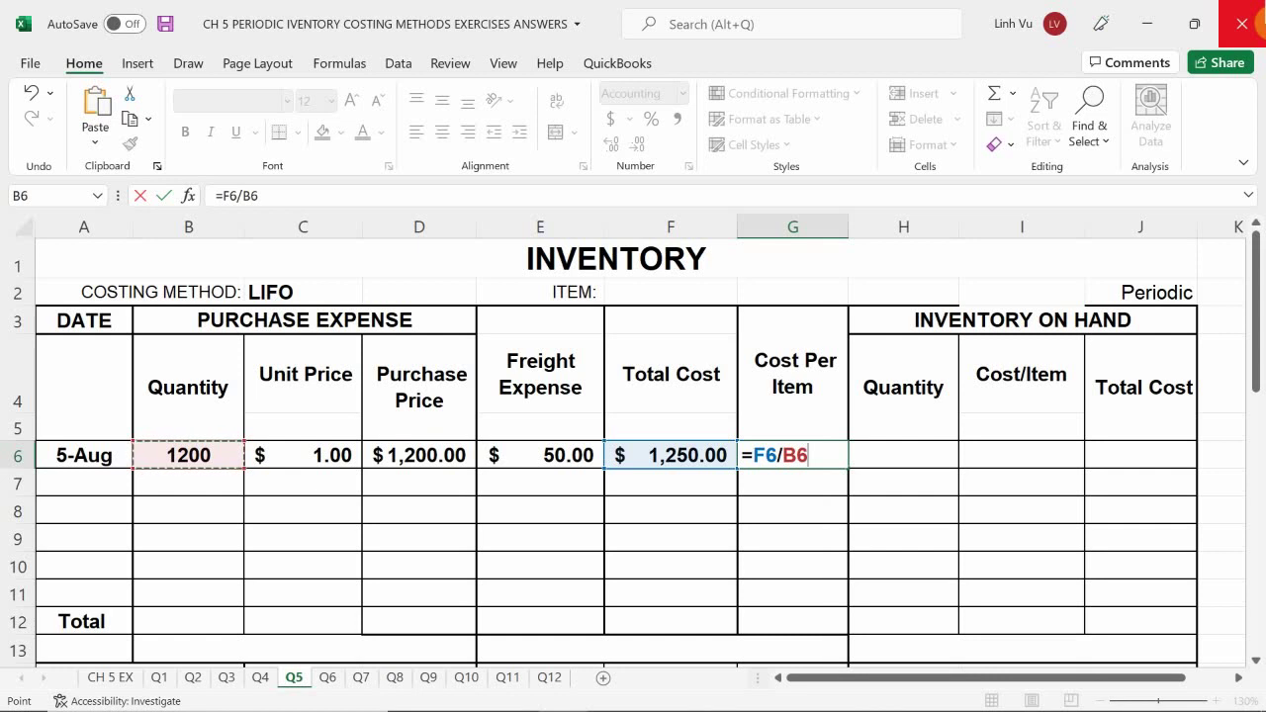
key("Return")
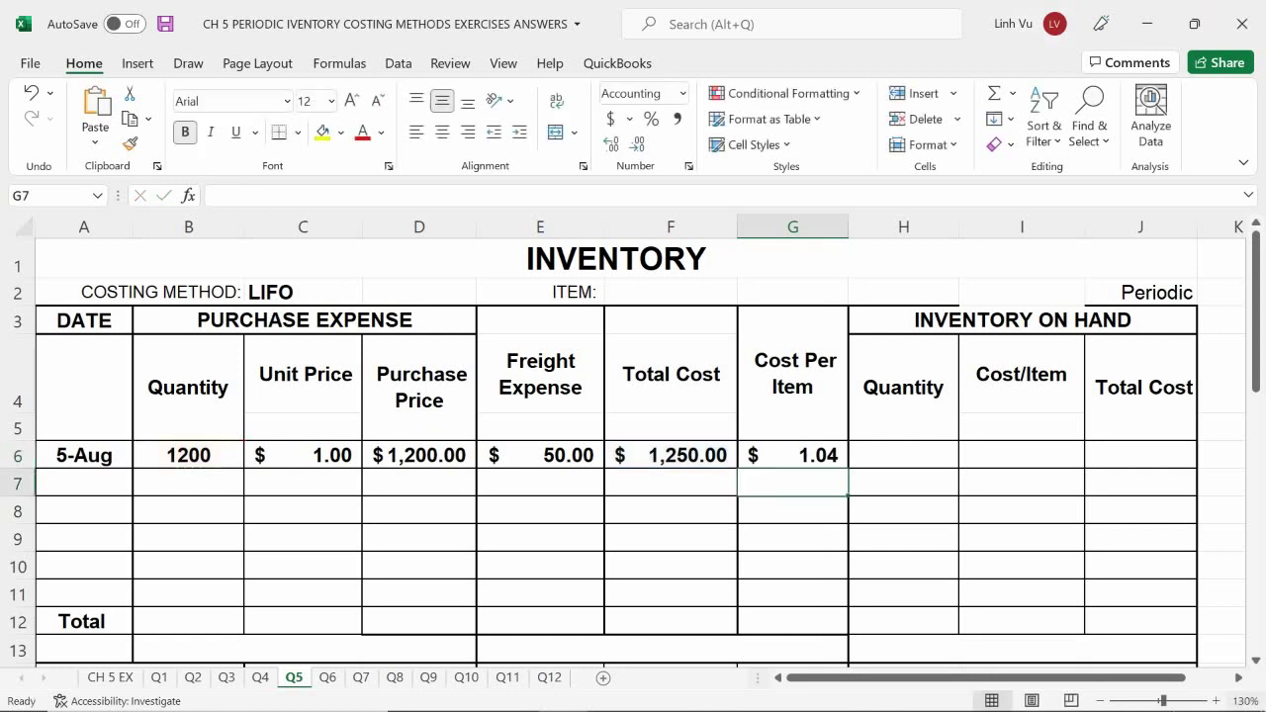
Increase the cost per item in G6 to four decimal places.
left_click(794, 455)
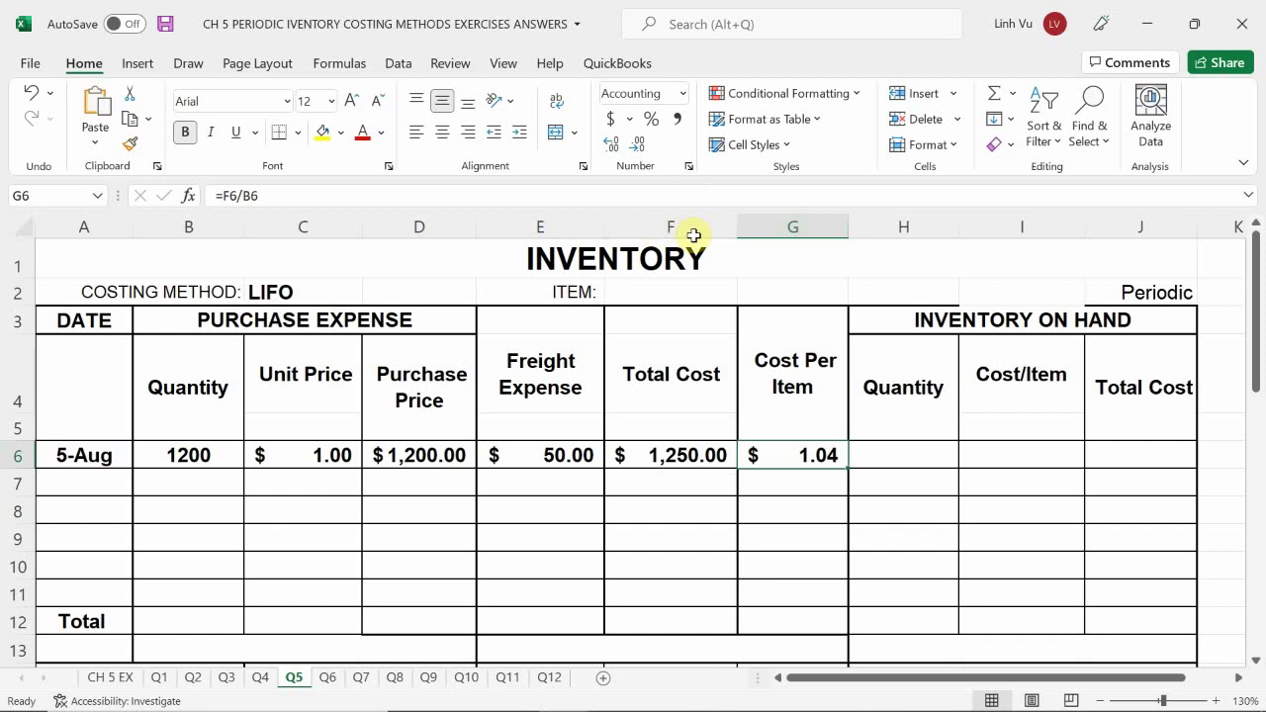
left_click(614, 141)
left_click(614, 139)
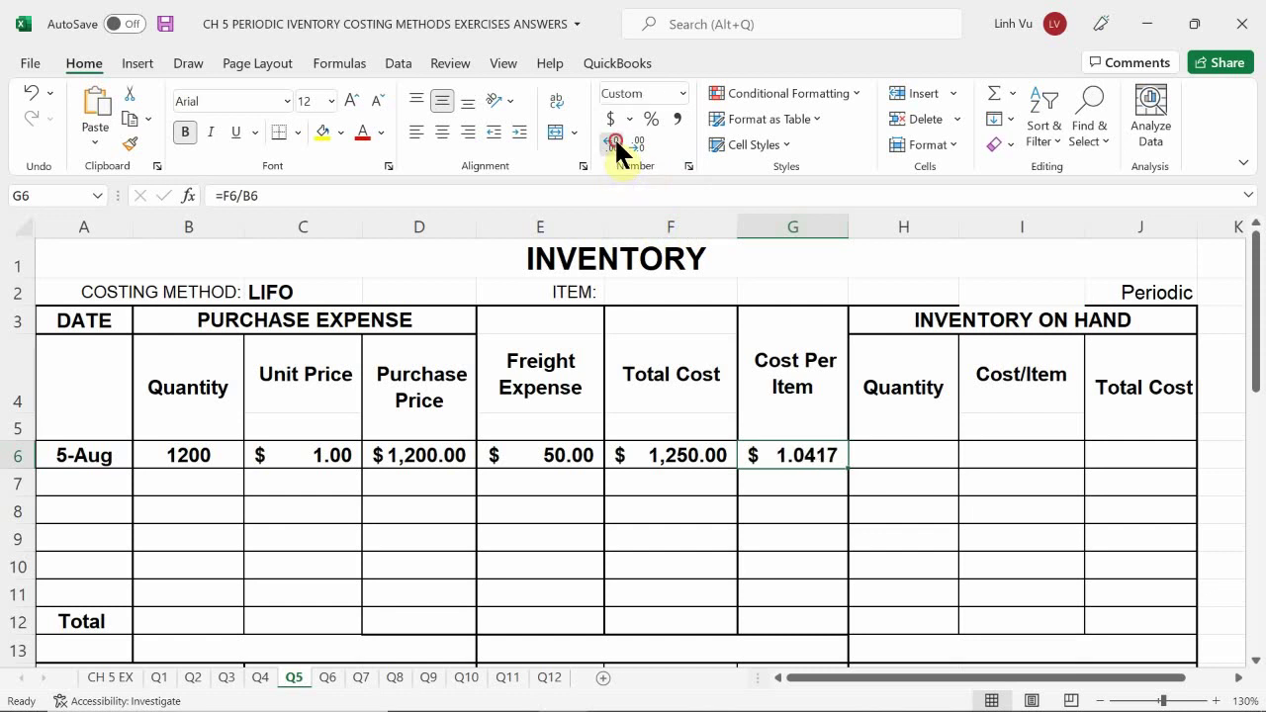
Extend the 5 August cost per item in G6 to five decimal places.
left_click(614, 139)
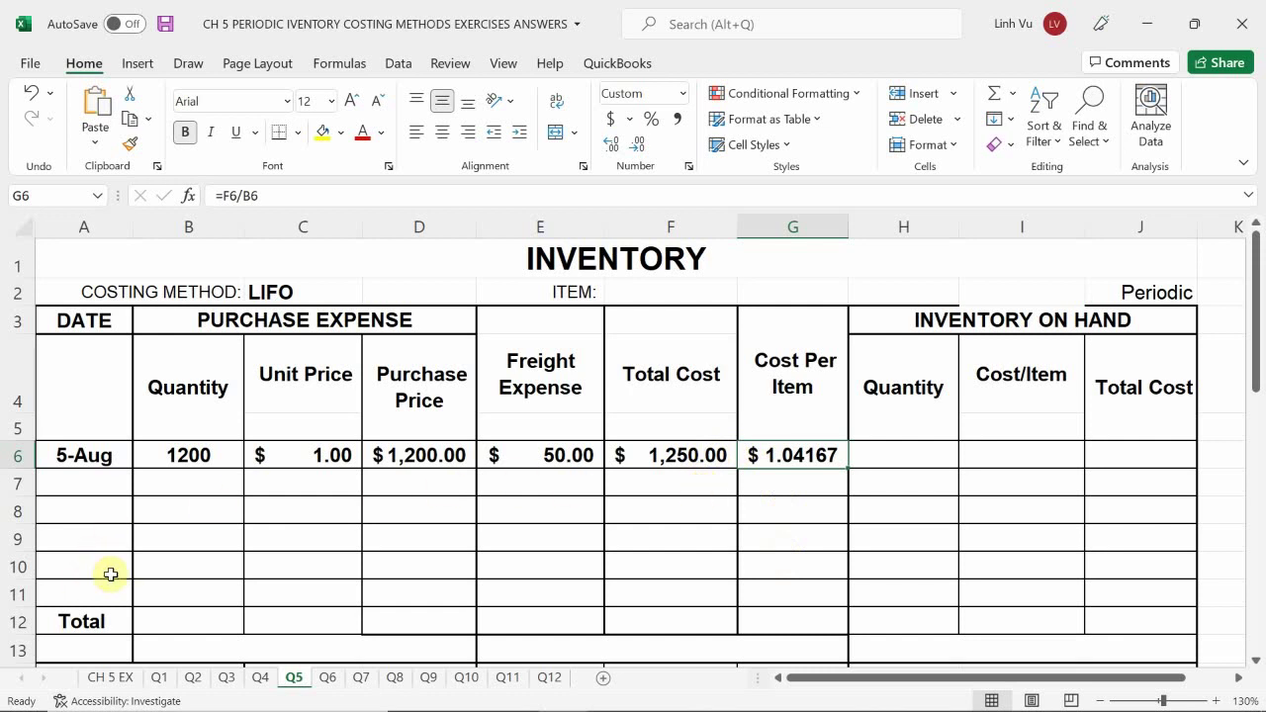
Check the 7 August return in question 5 on the CH 5 EX sheet and enter 0 as the returned quantity in Q5 cell H17.
left_click(116, 680)
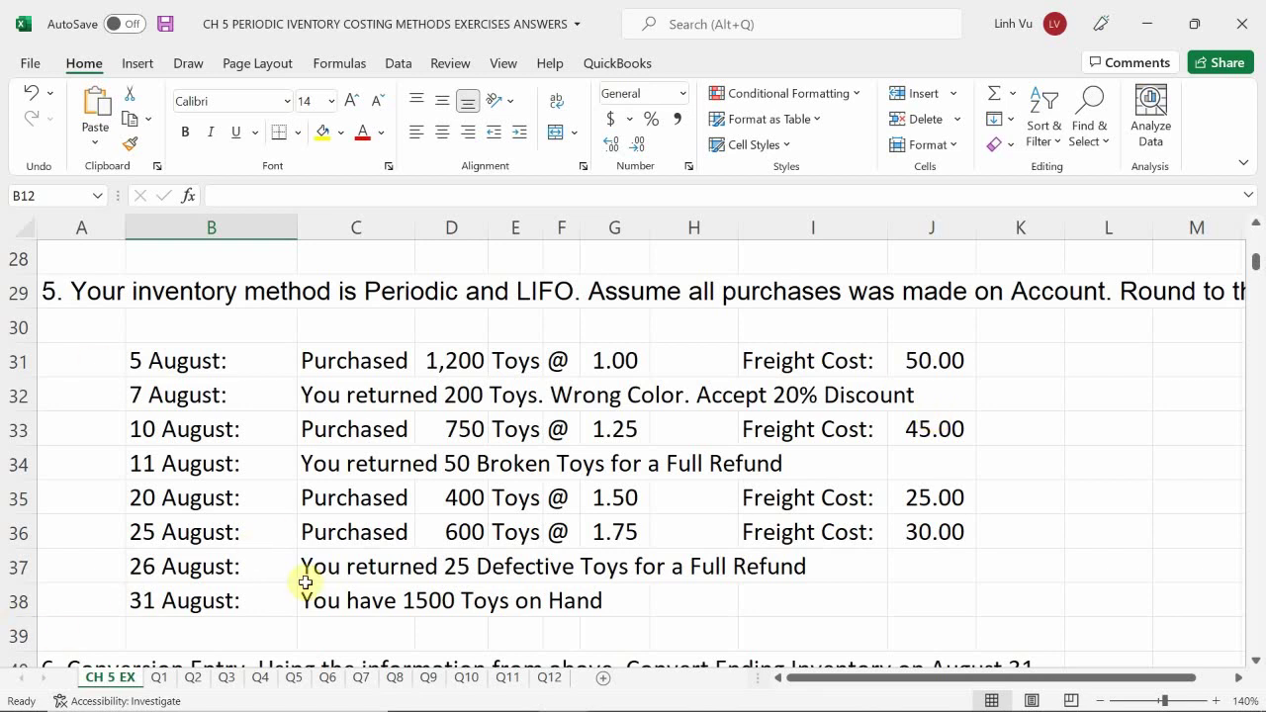
left_click(294, 678)
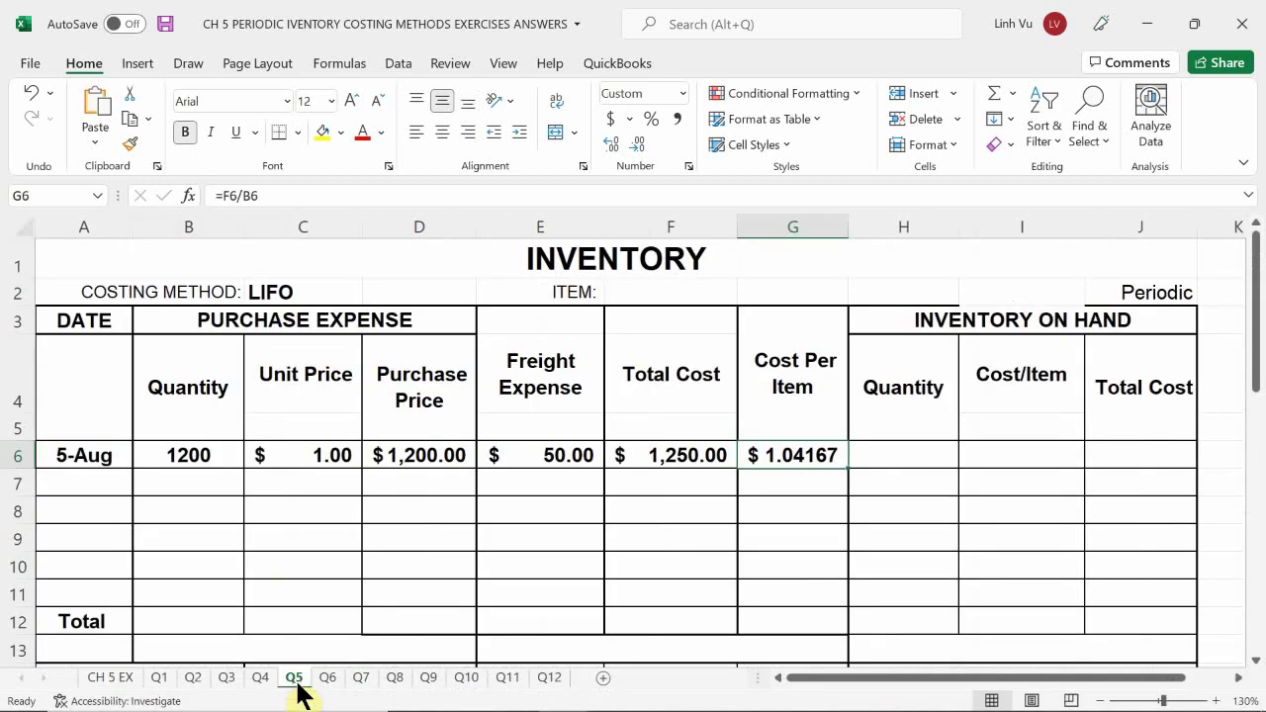
scroll(1026, 387, "down", 2)
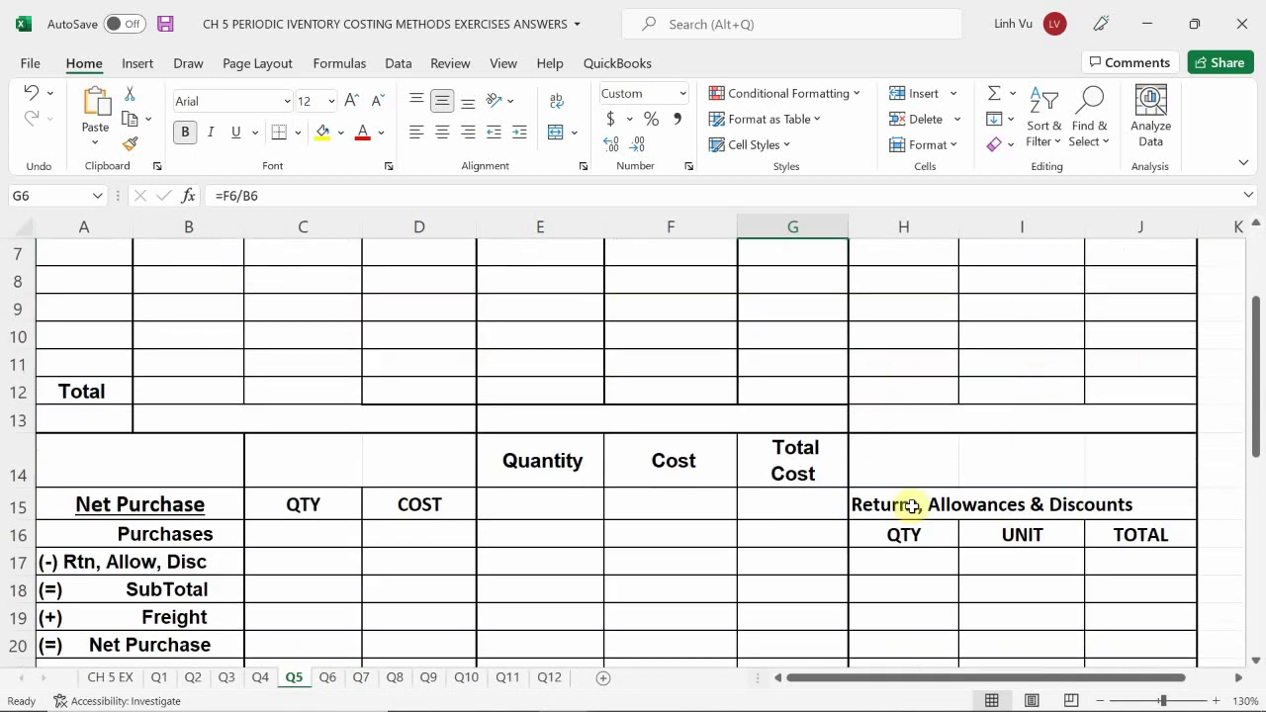
left_click(885, 556)
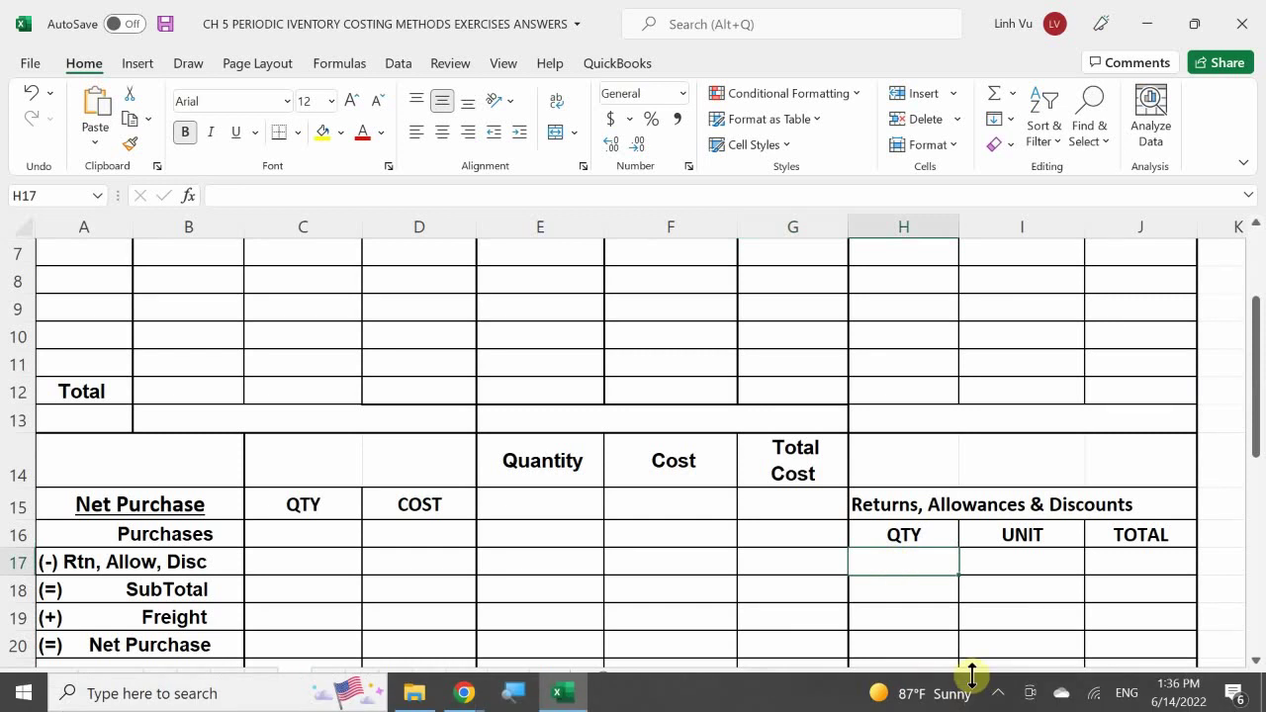
type("0")
key("Return")
key("Up")
key("Right")
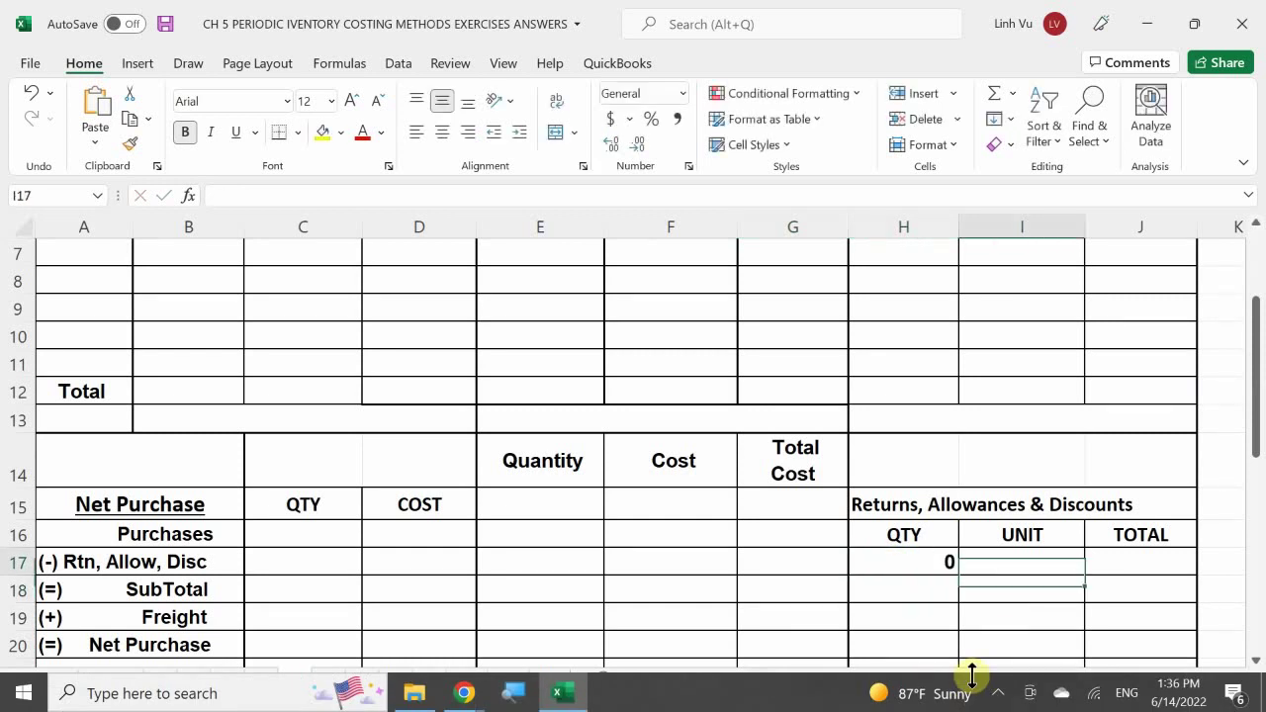
Link the 5 August unit price into the returns table's unit cell I17 with =C6.
type("=")
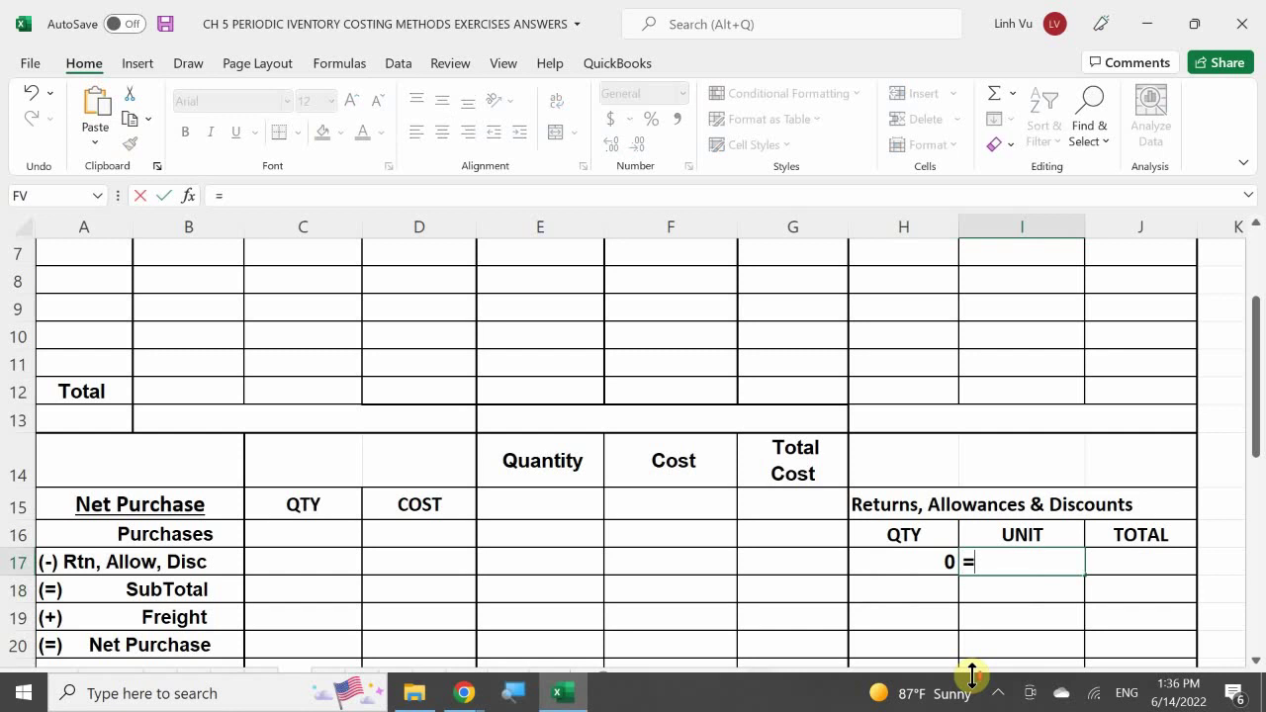
scroll(543, 518, "up", 2)
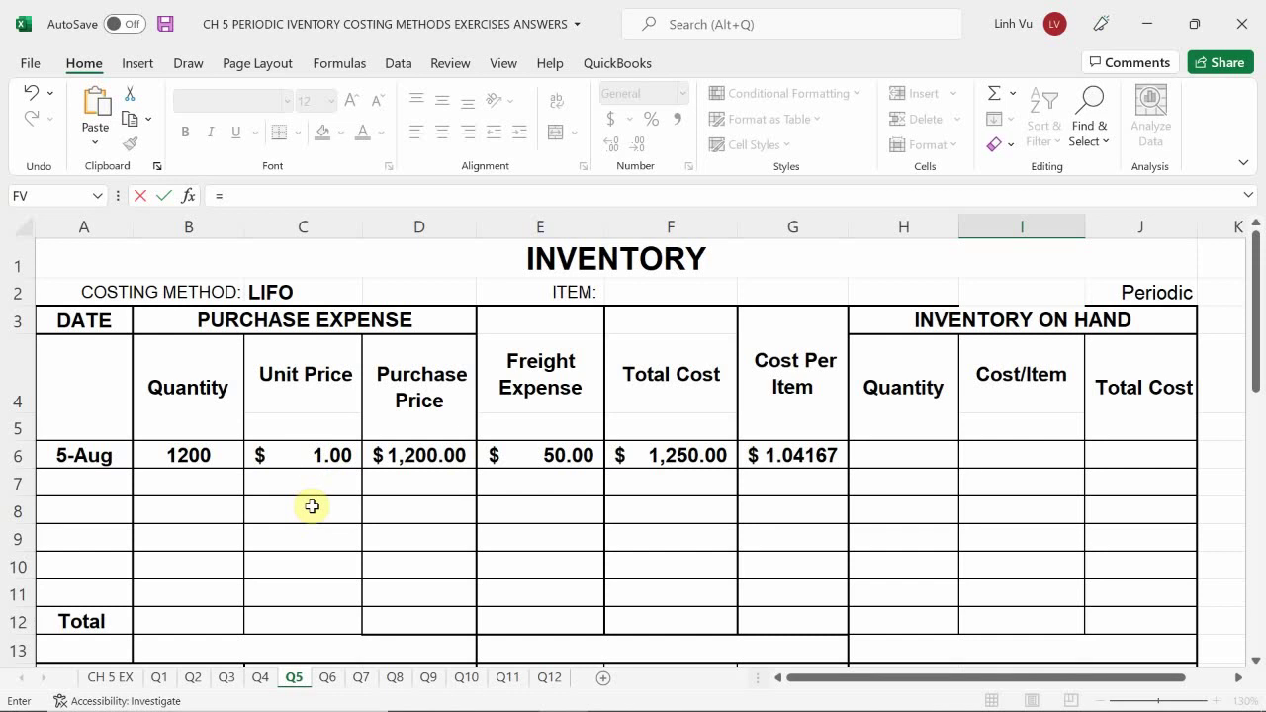
left_click(297, 458)
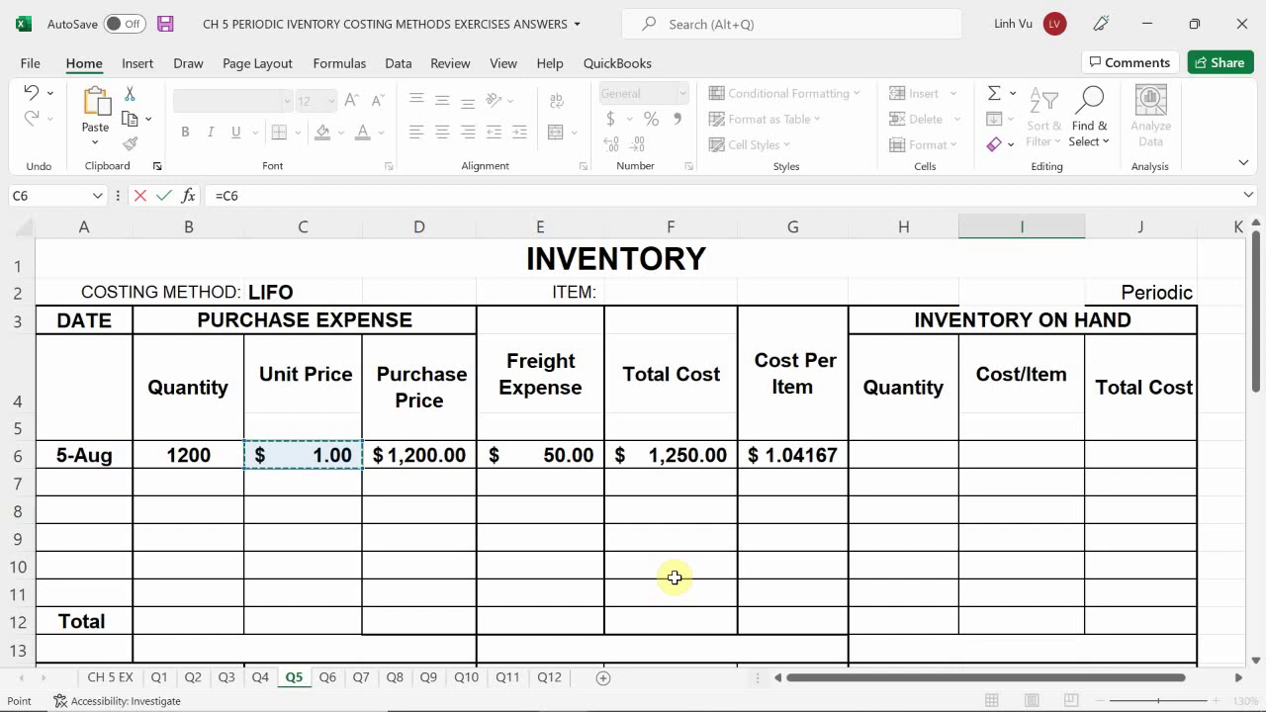
scroll(980, 500, "down", 4)
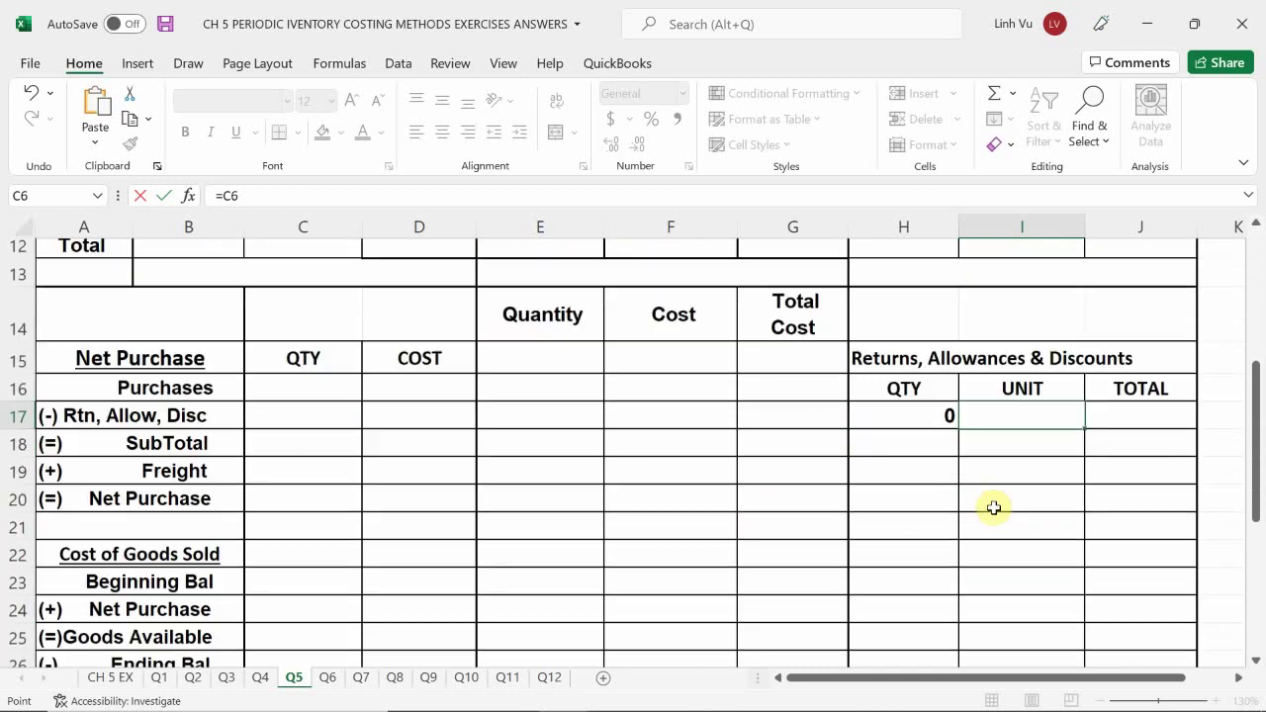
key("Return")
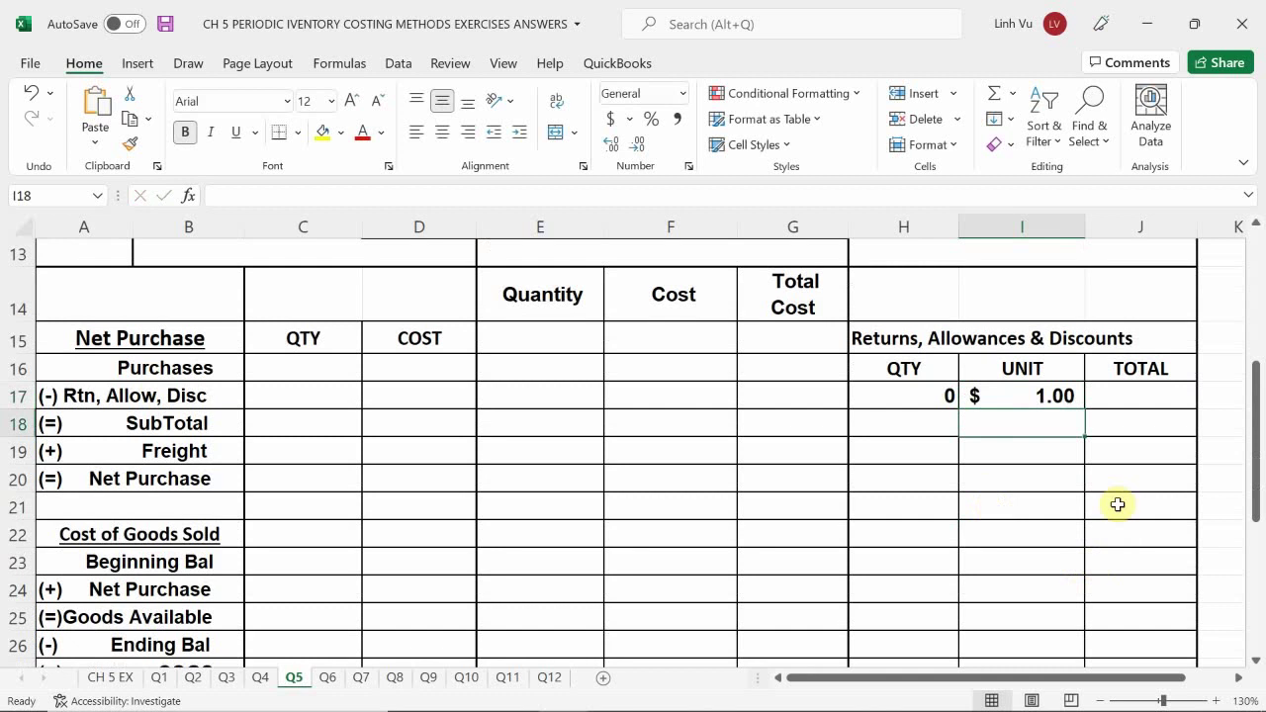
Try calculating the 7 August allowance total in J17 as 200 toys times the unit price with =200*I17.
scroll(1117, 503, "up", 2)
left_click(1131, 560)
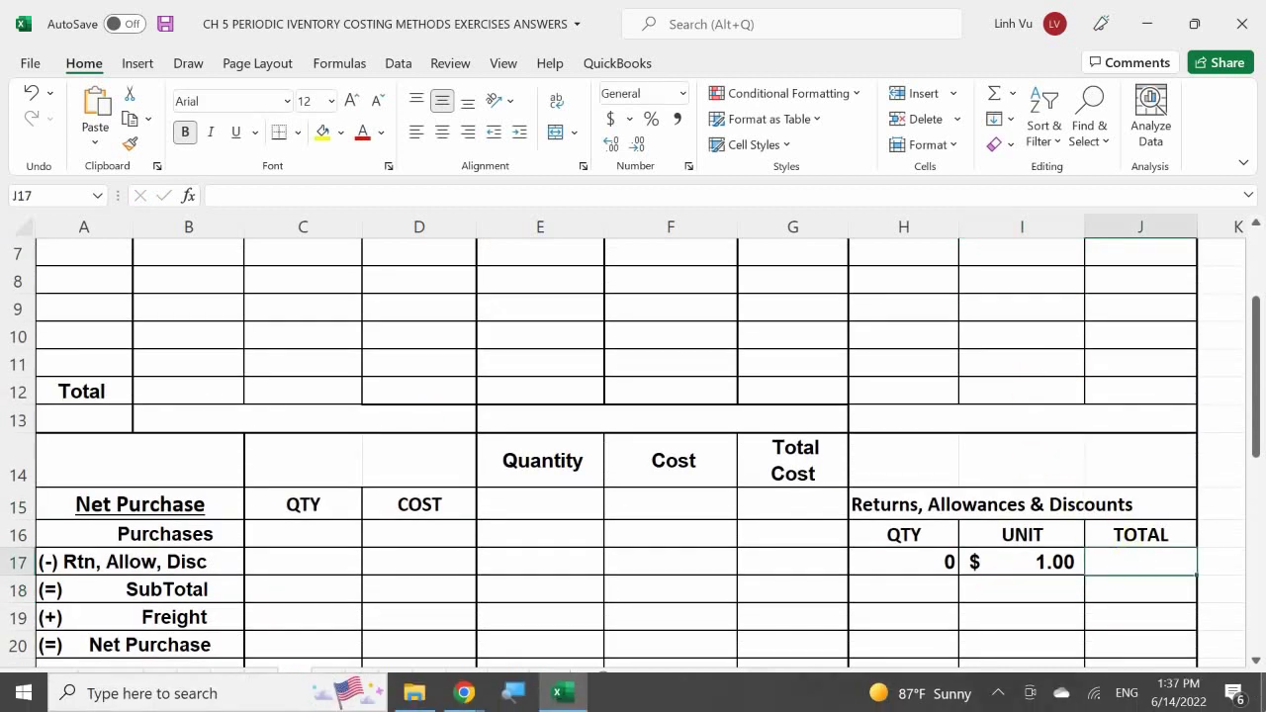
scroll(1014, 610, "up", 2)
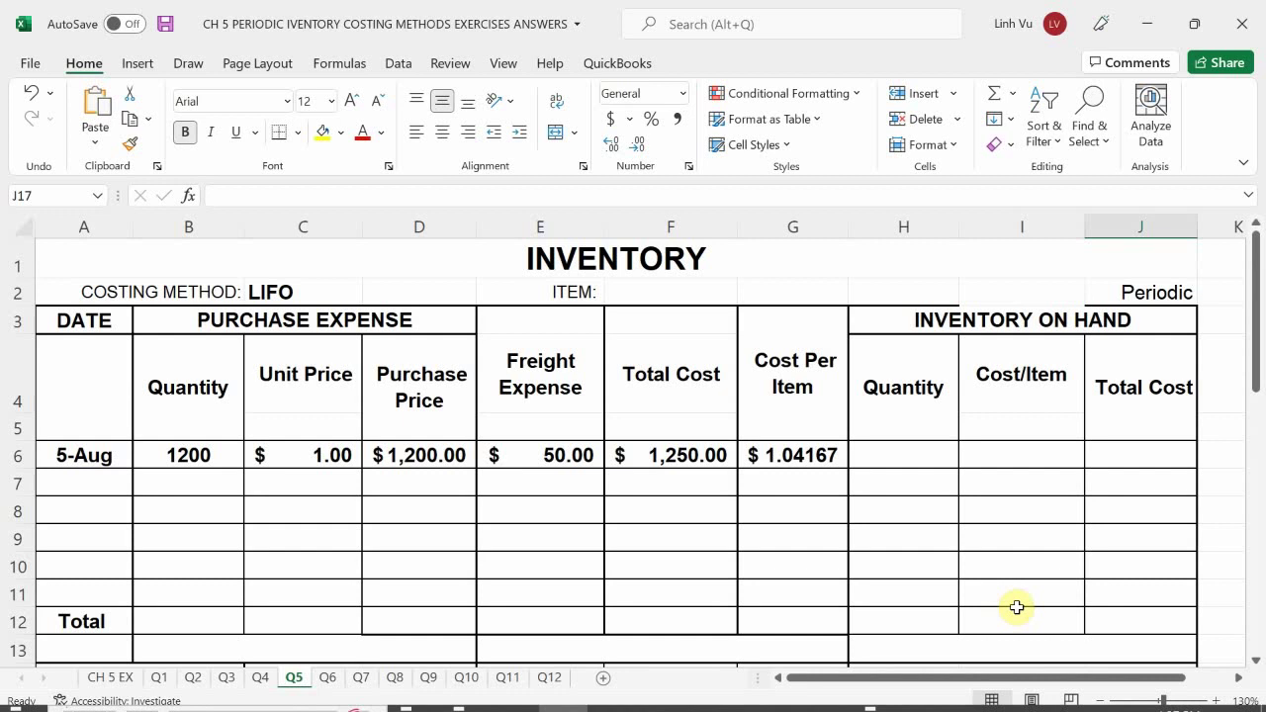
scroll(1014, 610, "down", 4)
scroll(1018, 606, "down", 1)
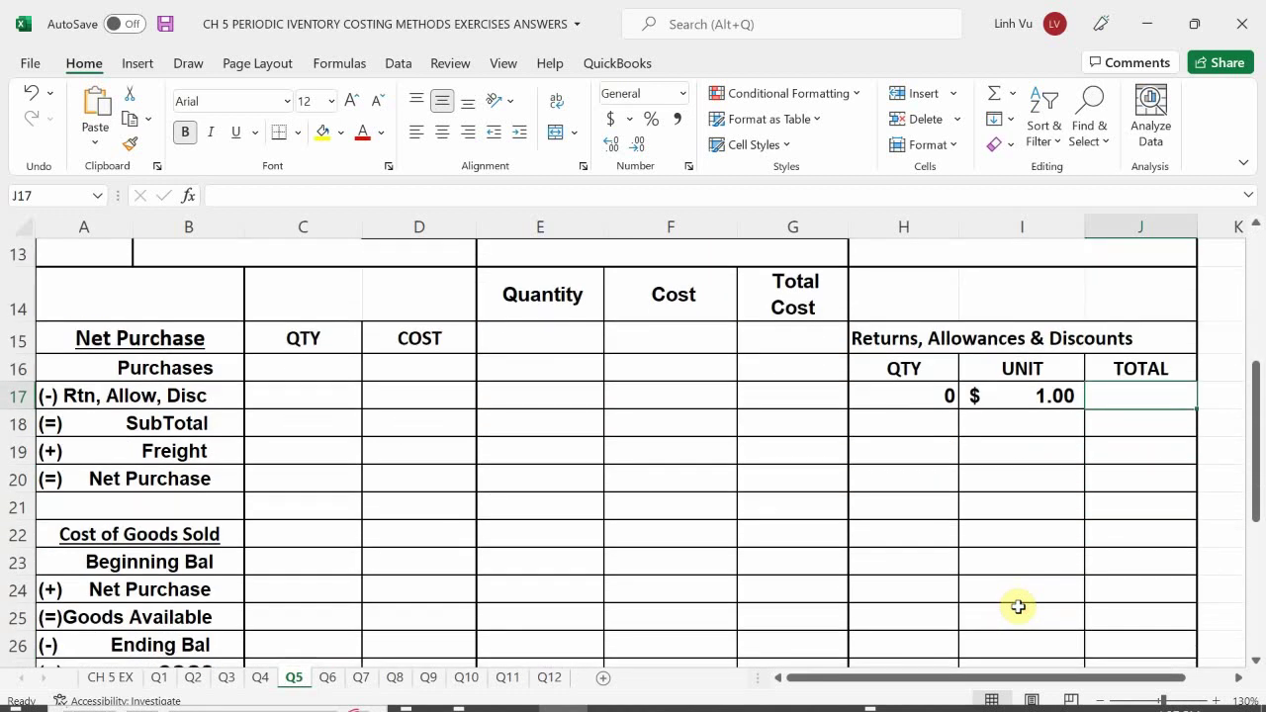
scroll(1018, 607, "up", 1)
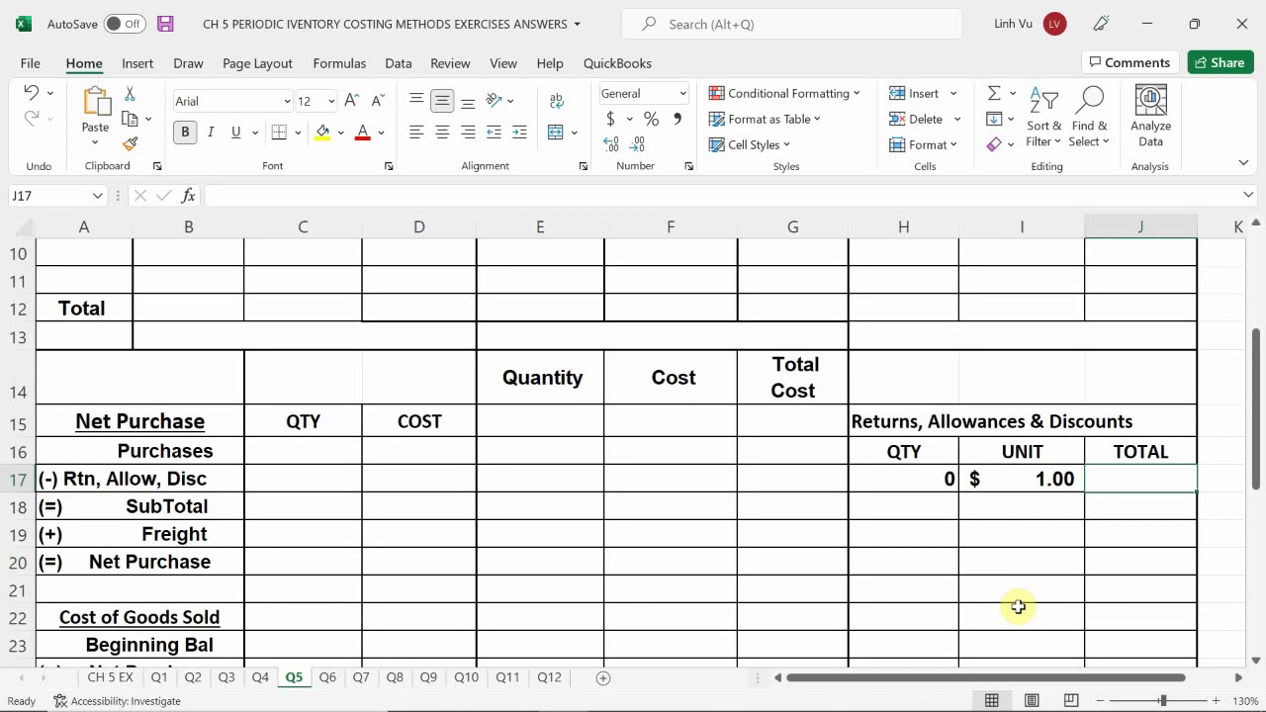
scroll(1018, 606, "up", 3)
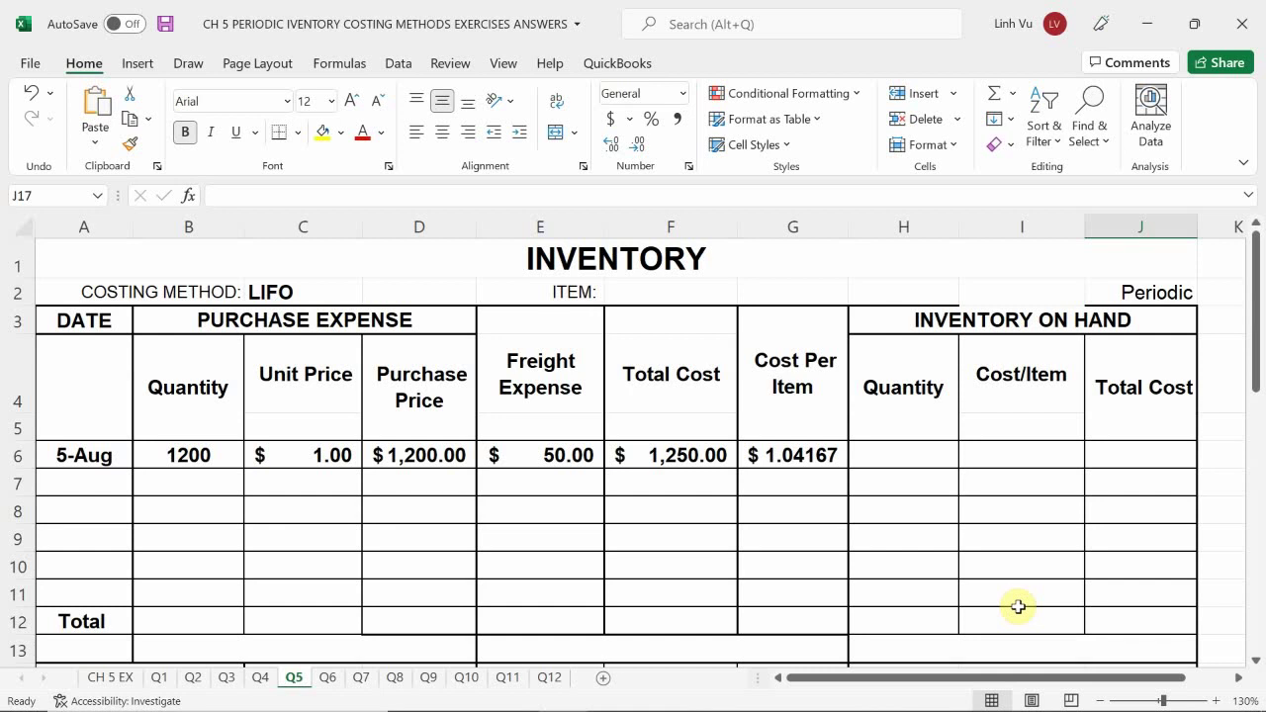
scroll(1214, 530, "down", 3)
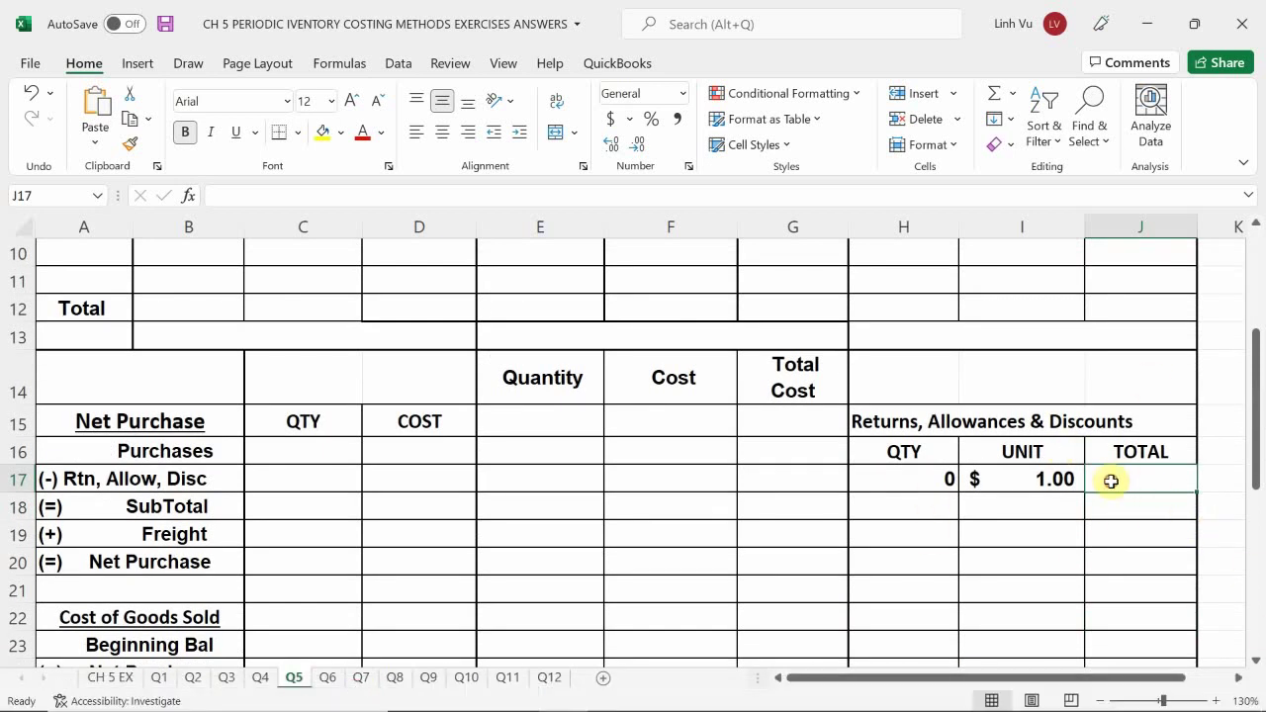
type("=")
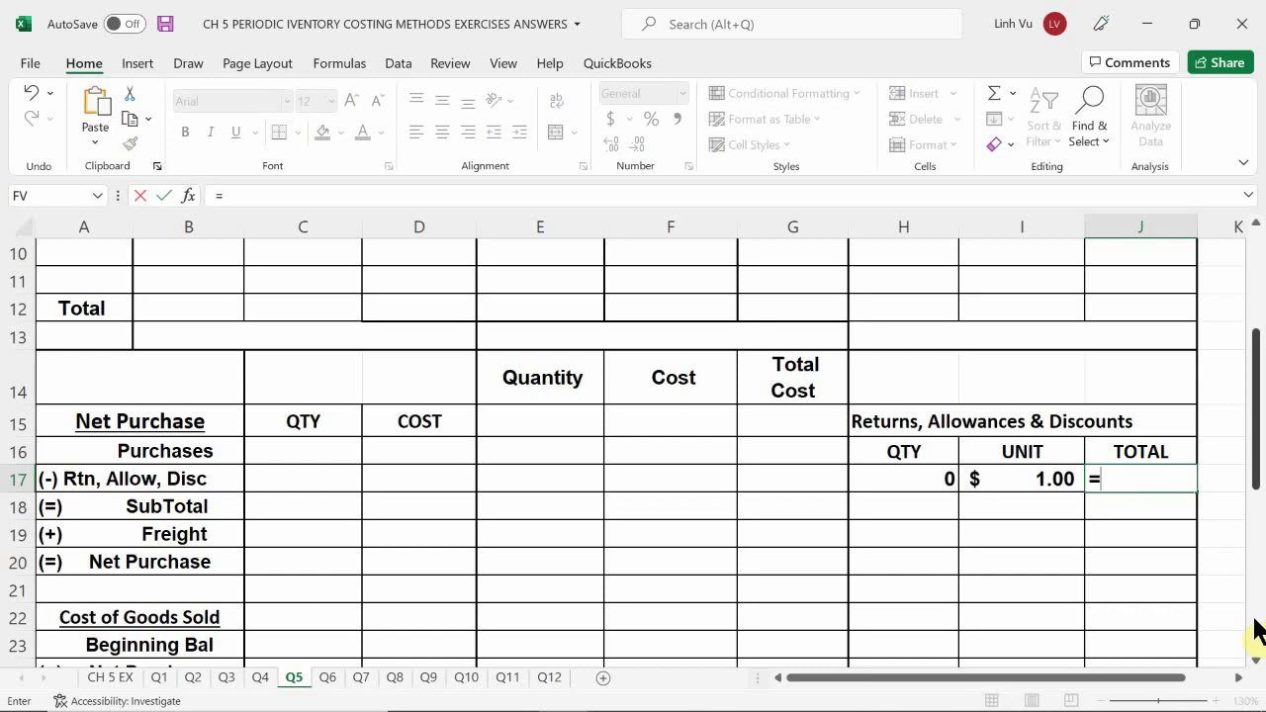
type("200")
type("*")
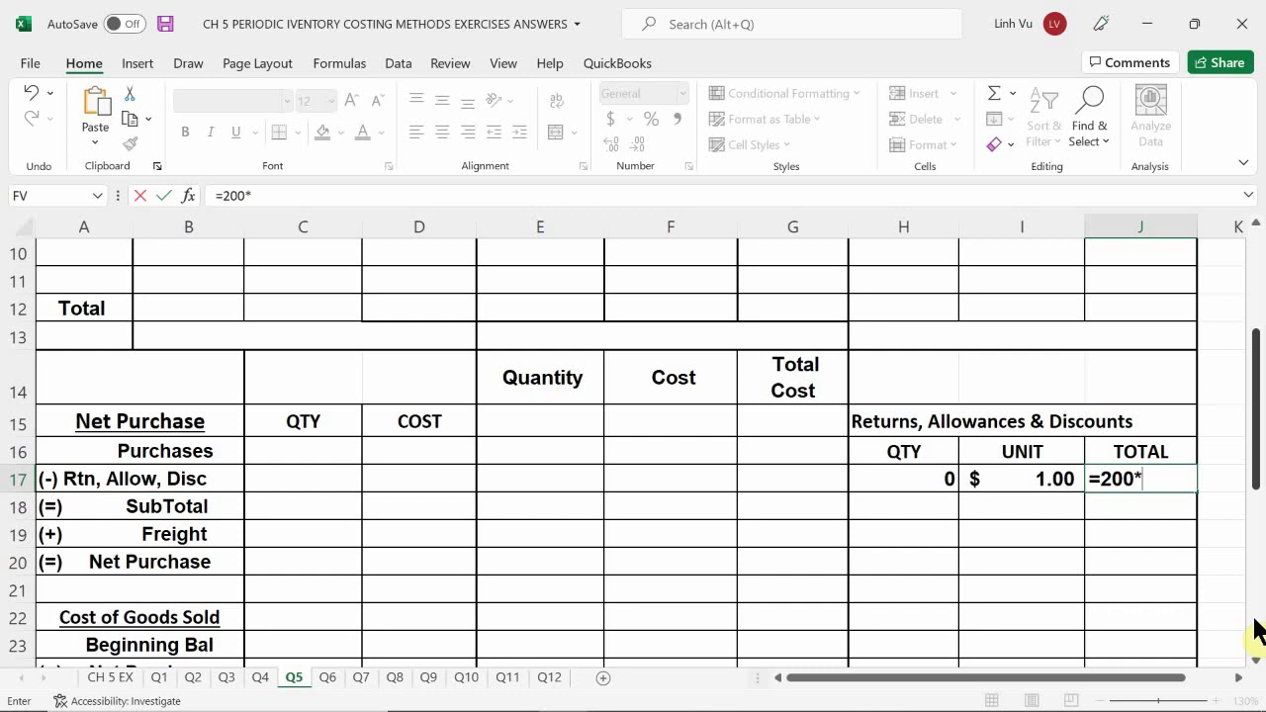
key("Left")
key("Return")
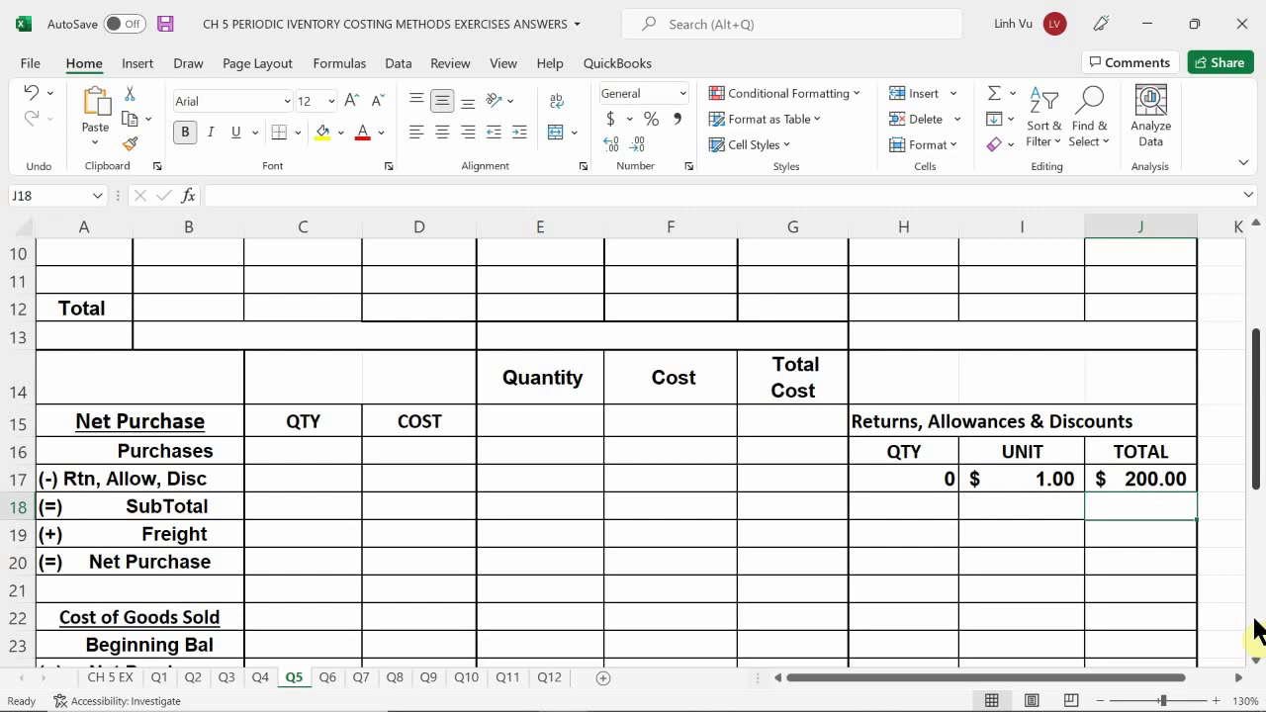
Calculate the 7 August allowance total in J17 as 20% of 200 with =200*.20.
left_click(1145, 478)
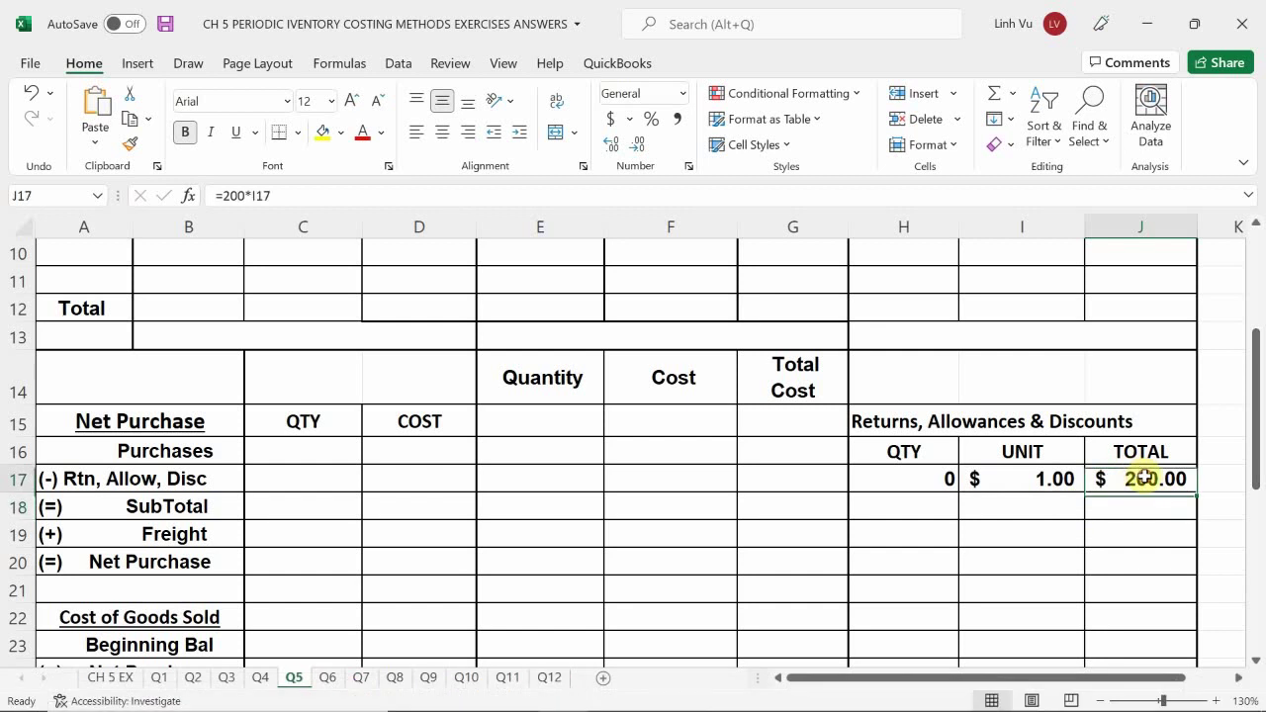
type("=20")
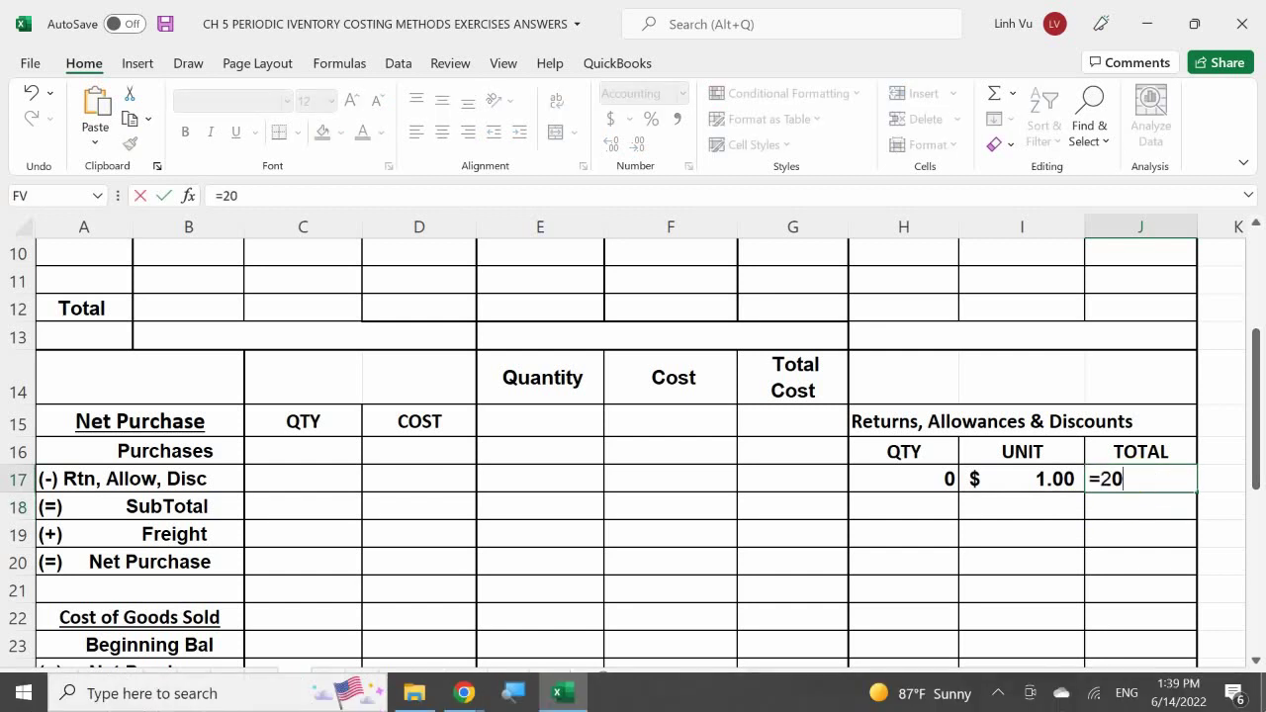
type("0*.20")
key("Return")
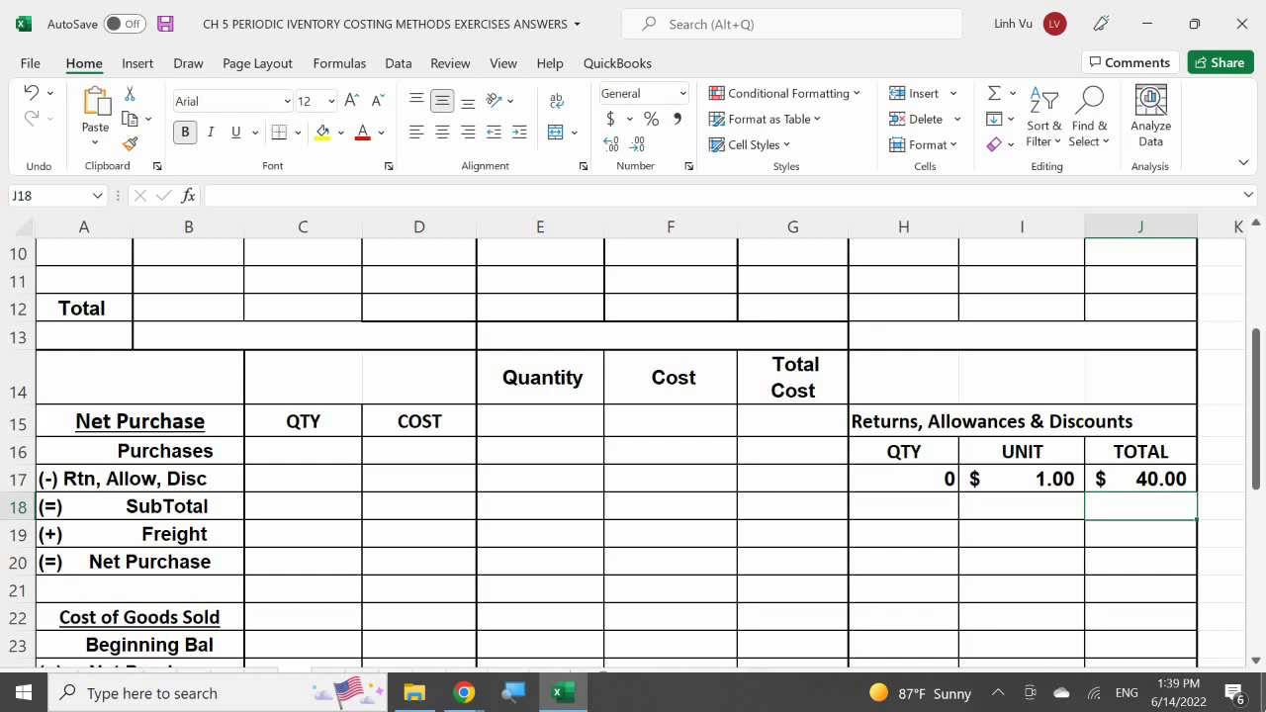
Merge and center cells E15:G15 and enter the heading GOODS AVAILABLE in them.
scroll(1177, 628, "up", 3)
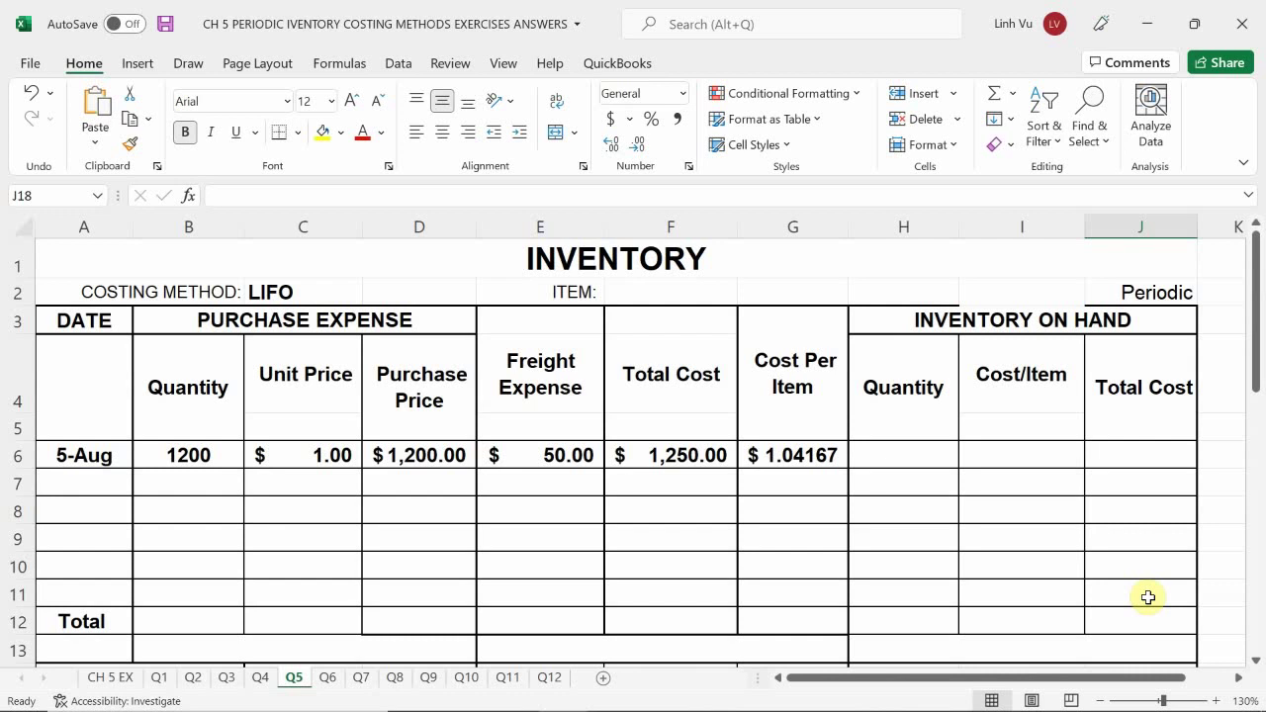
scroll(1262, 562, "down", 3)
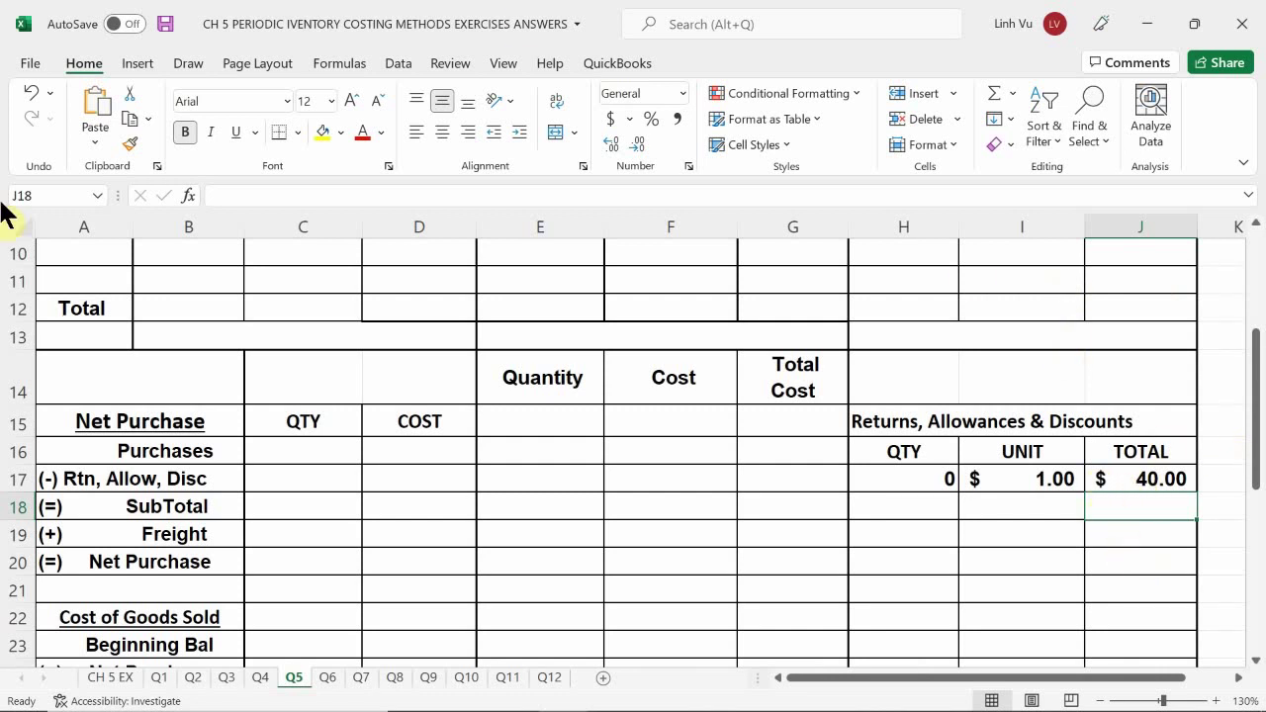
left_click_drag(551, 435, 776, 421)
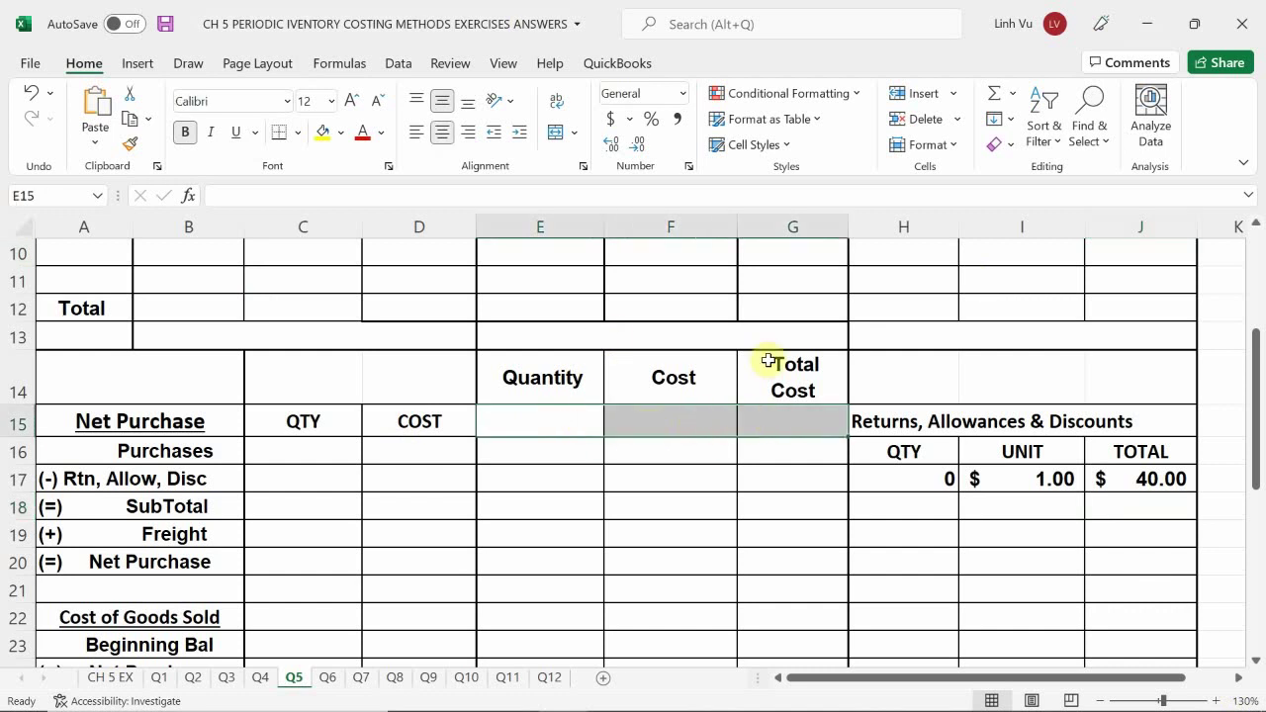
left_click(559, 135)
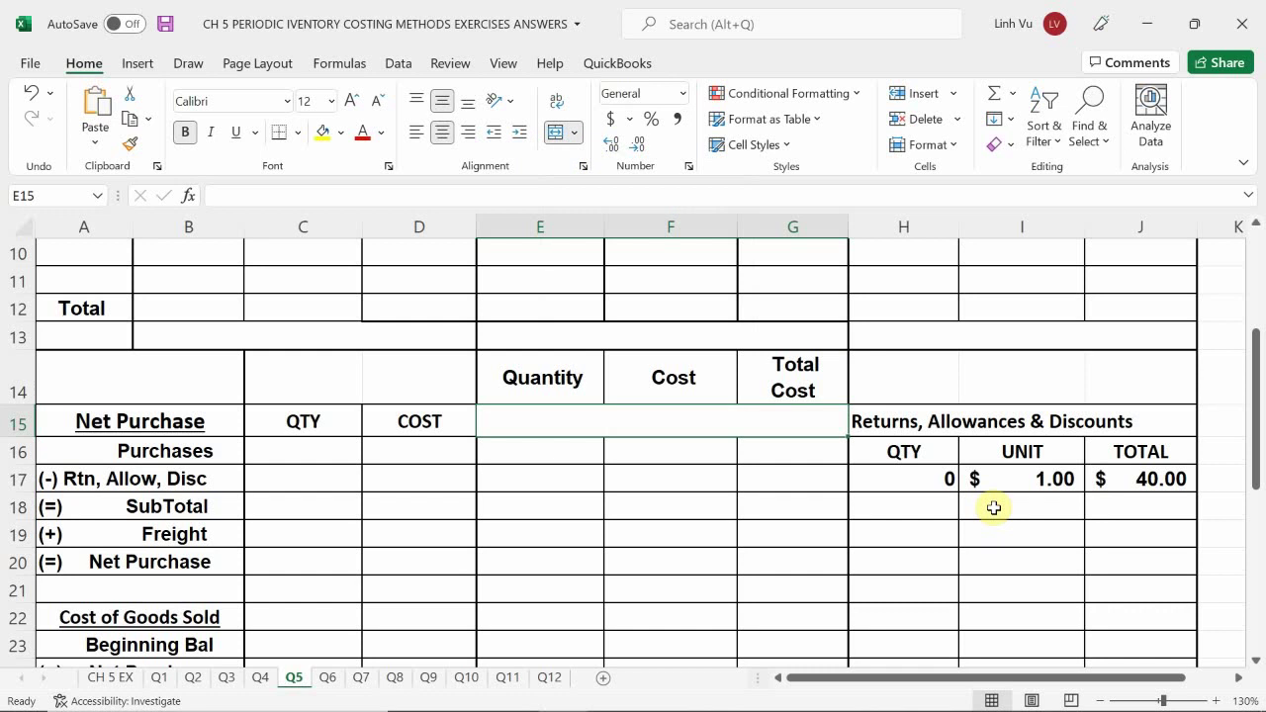
type("g")
key("BackSpace")
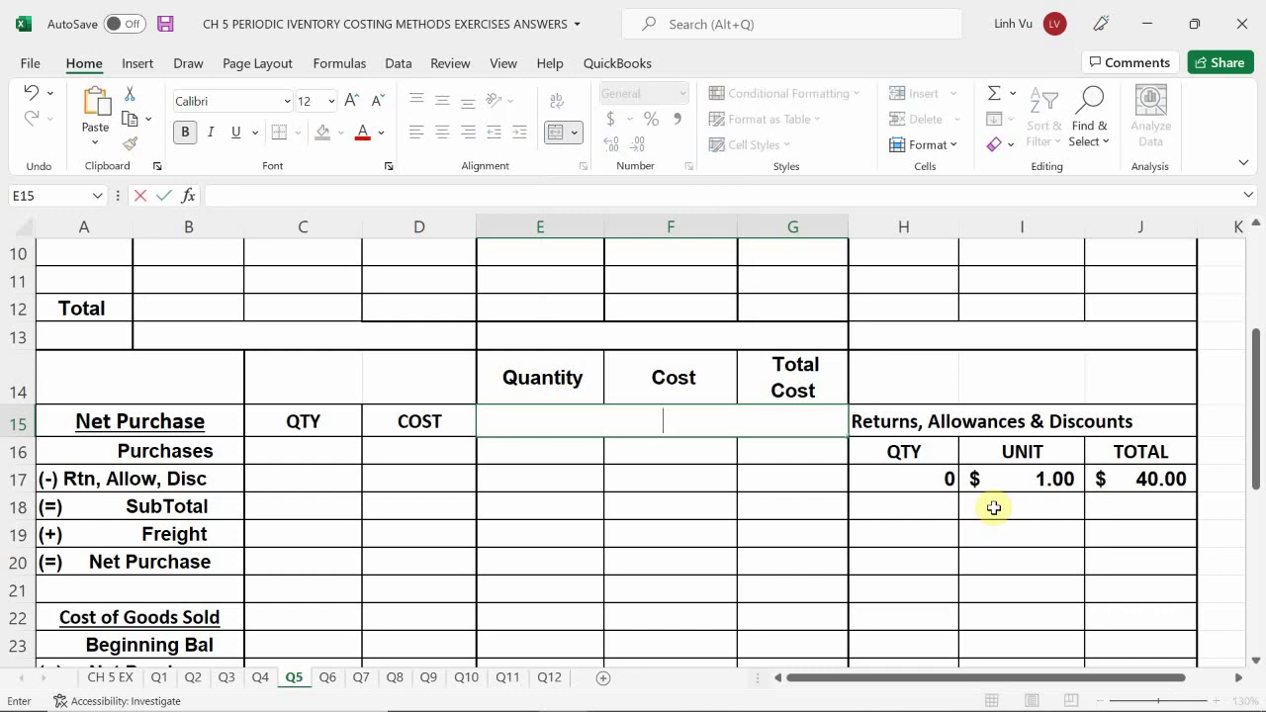
type("GOODS AVIA")
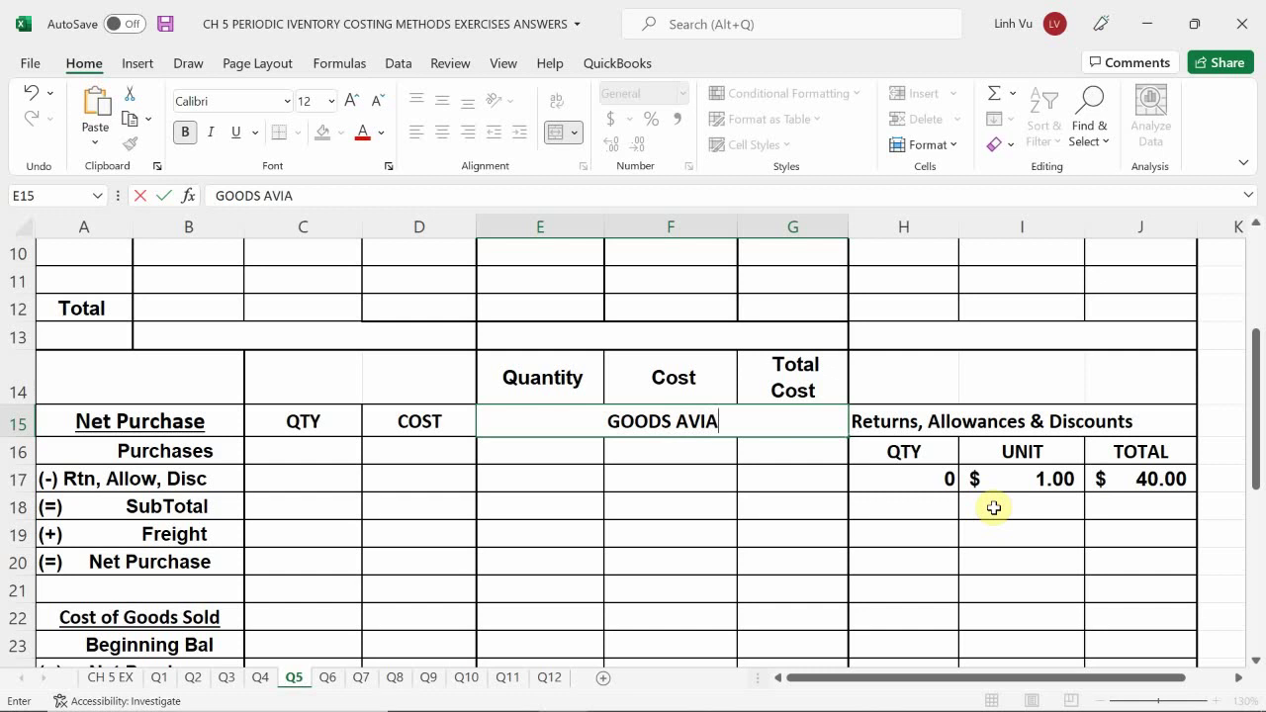
key("BackSpace")
key("BackSpace")
type("AILAB")
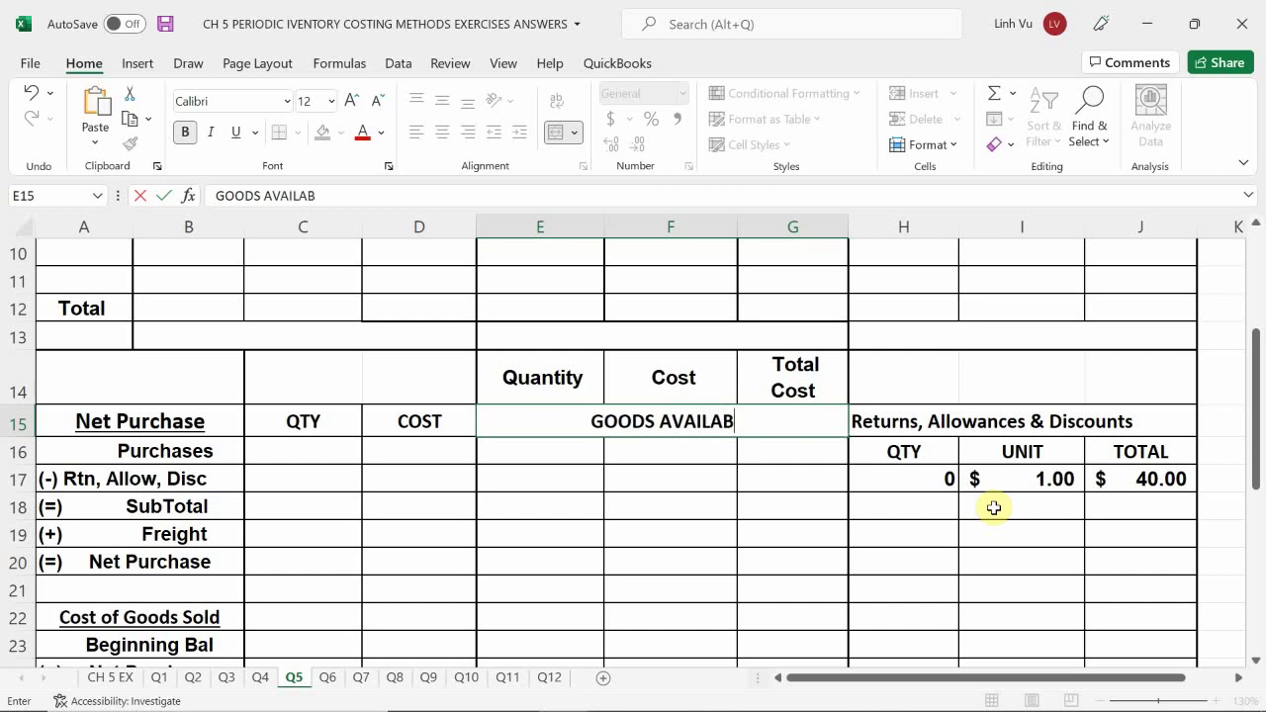
type("LE")
key("Return")
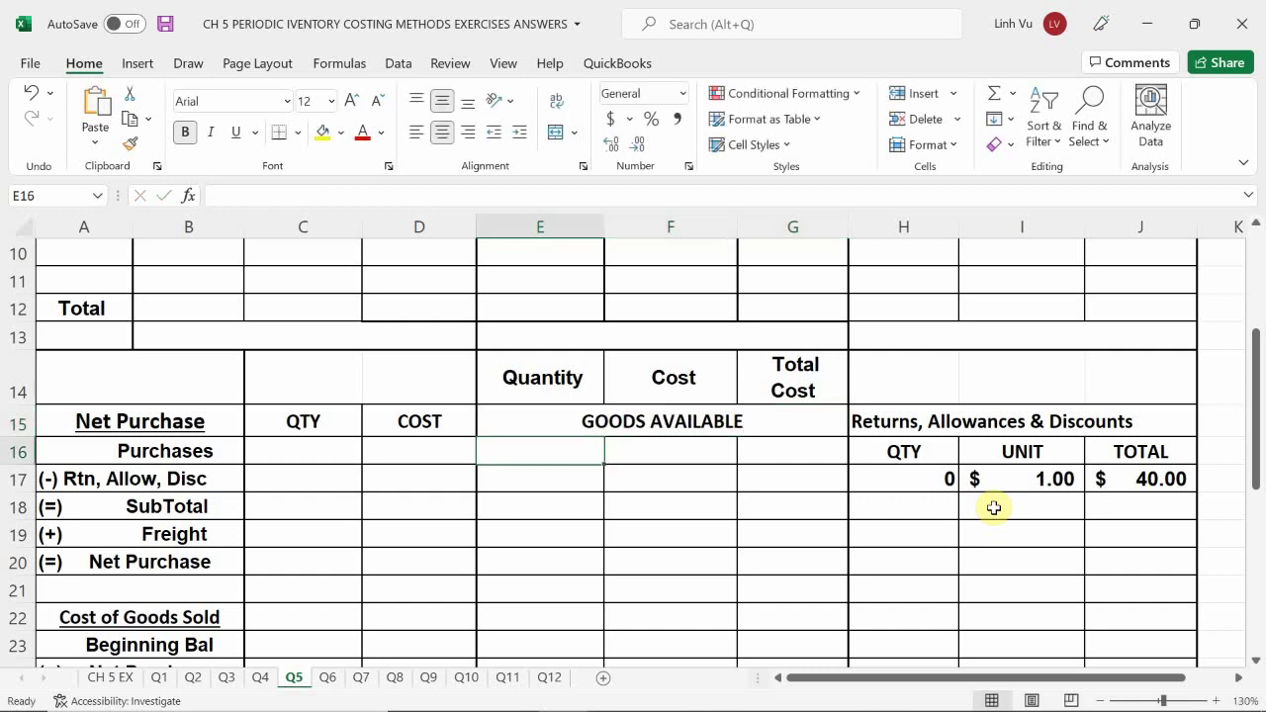
Calculate the goods available quantity in E16 as the 5 August purchase quantity minus the returned quantity with =B6-H17.
type("=")
scroll(995, 507, "up", 2)
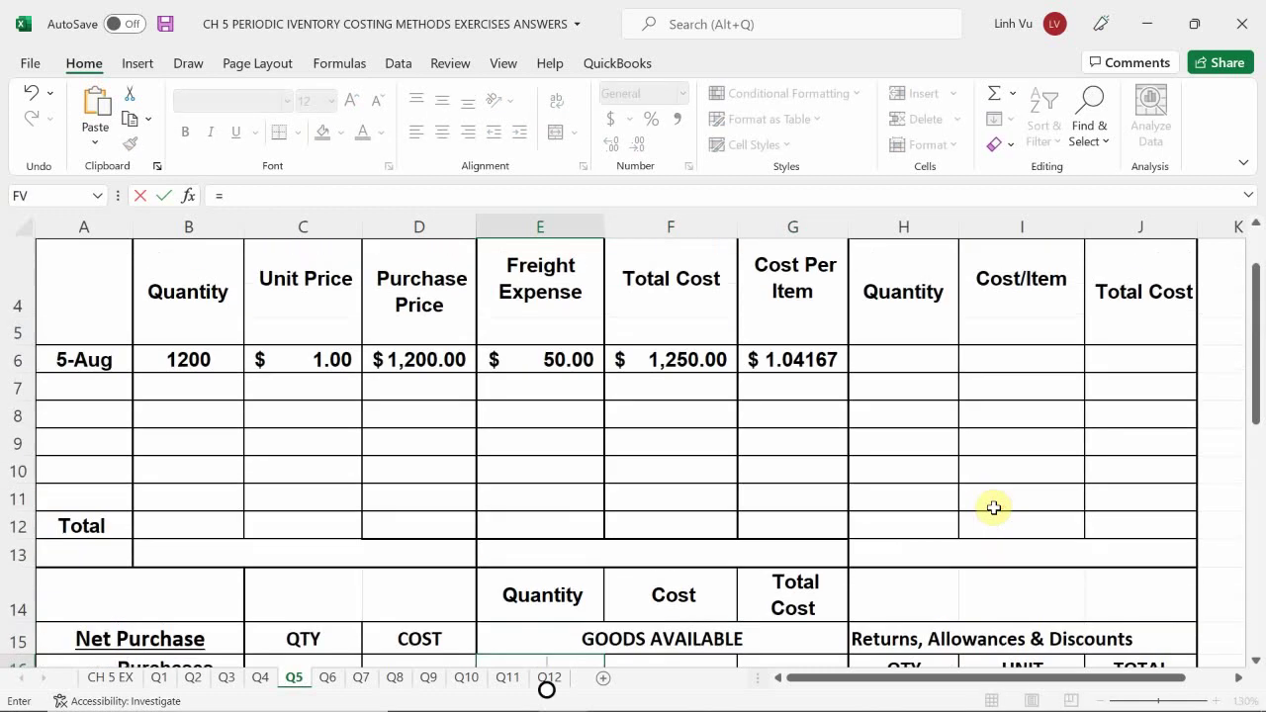
left_click(187, 359)
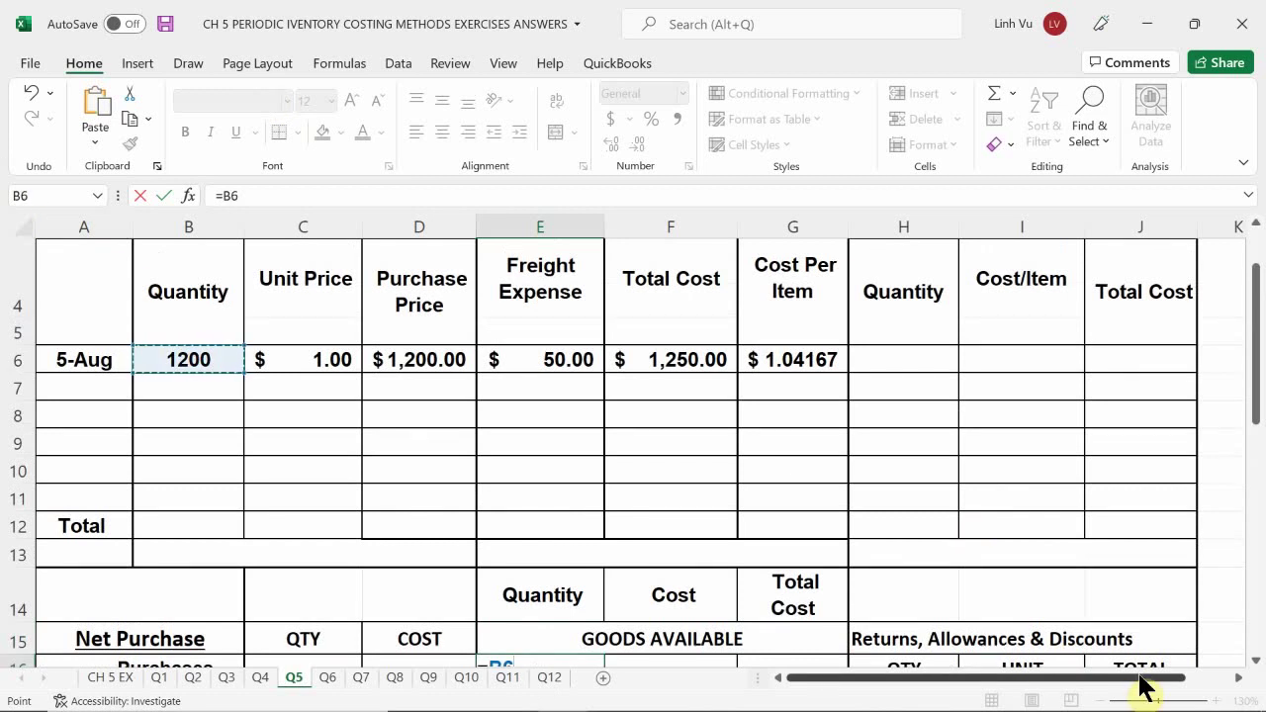
type("-")
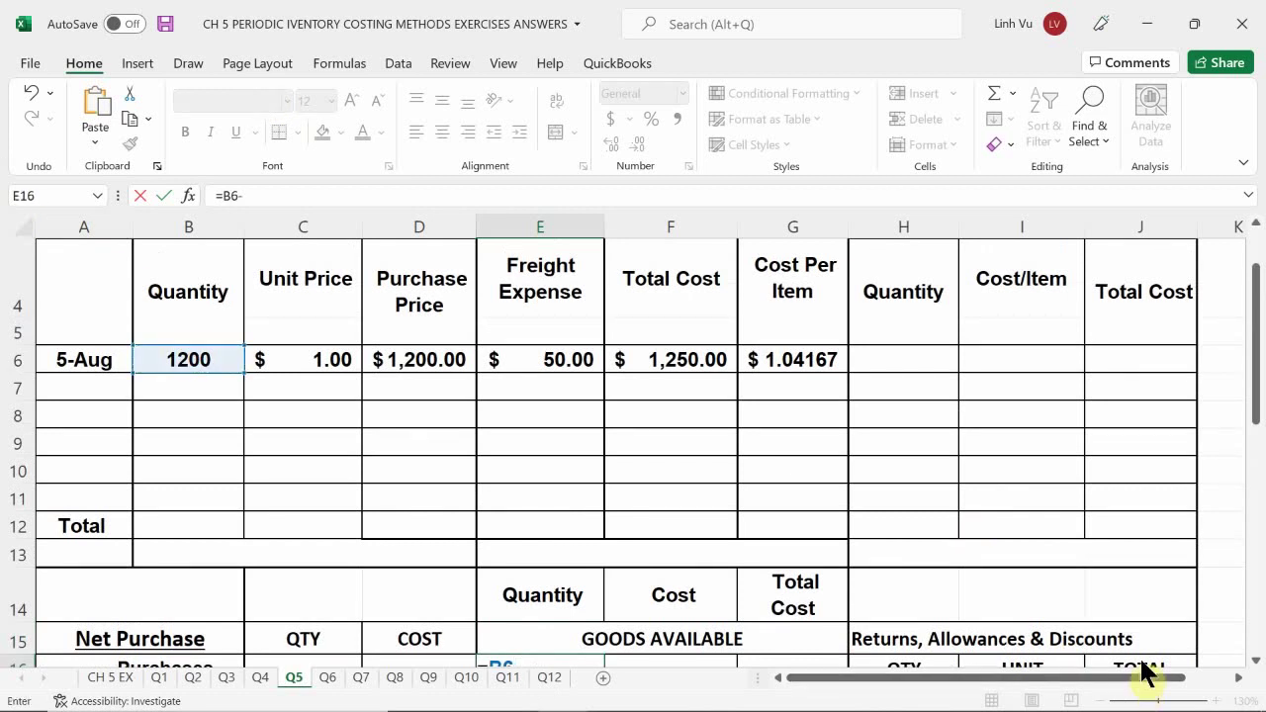
scroll(1128, 643, "down", 2)
left_click(907, 478)
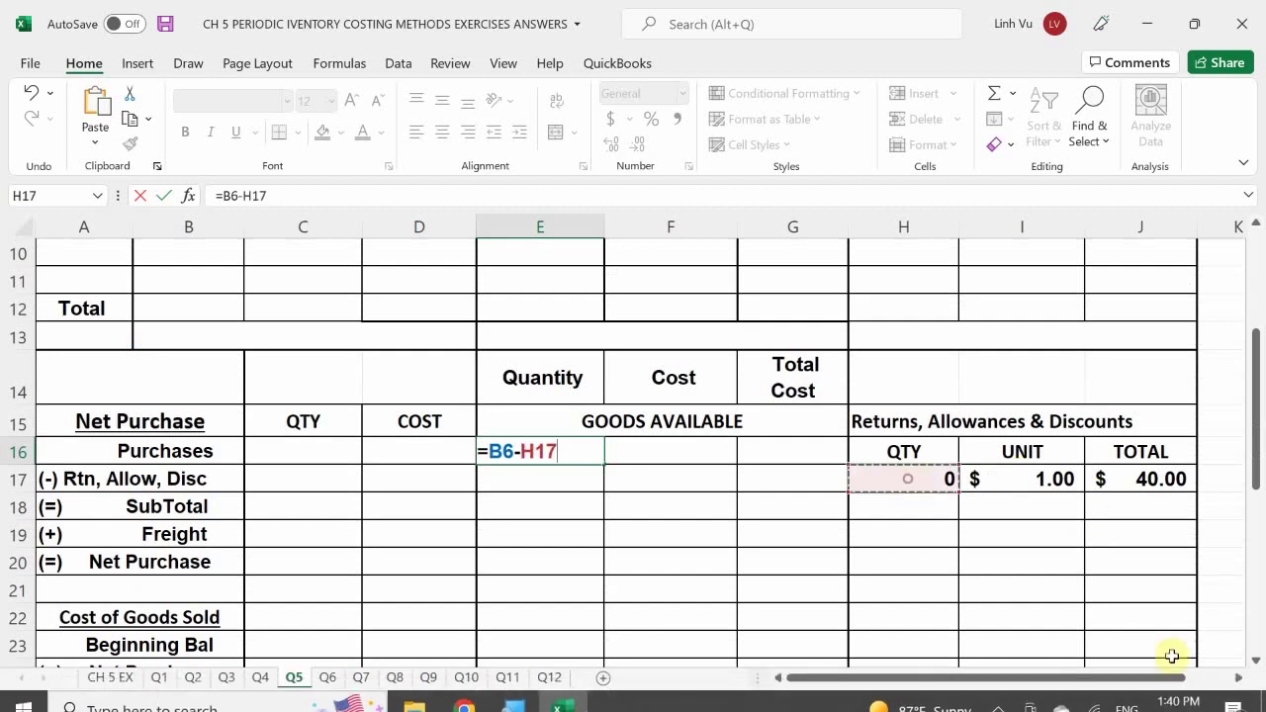
key("Return")
Calculate the goods available total cost in G16 as the 5 August total cost minus the allowance with =F6-J17.
key("Right")
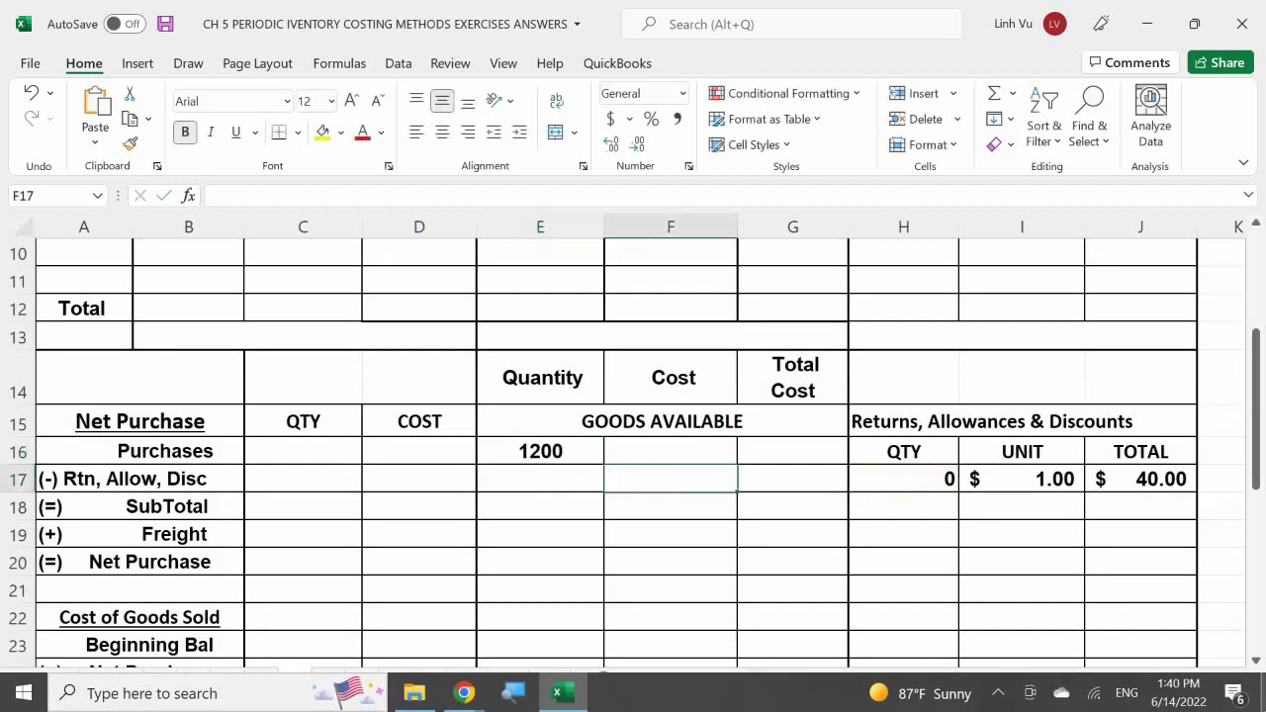
key("Up")
key("Right")
type("=")
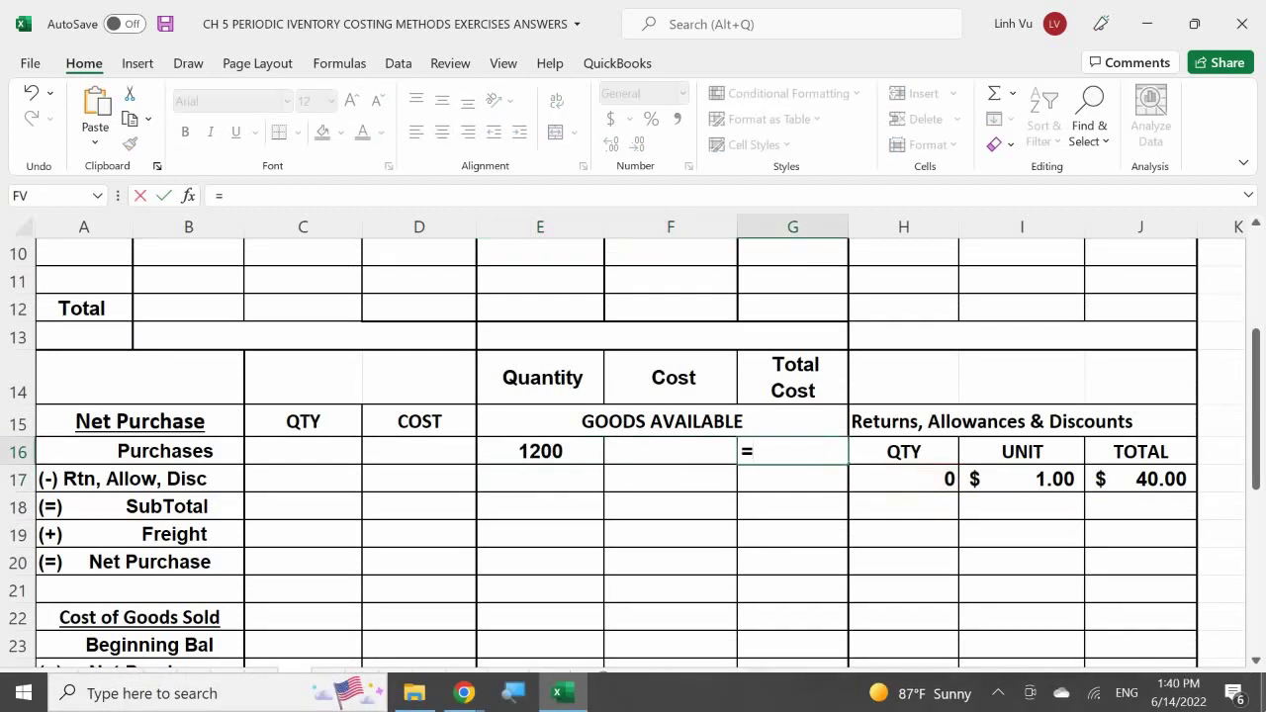
scroll(1256, 638, "up", 3)
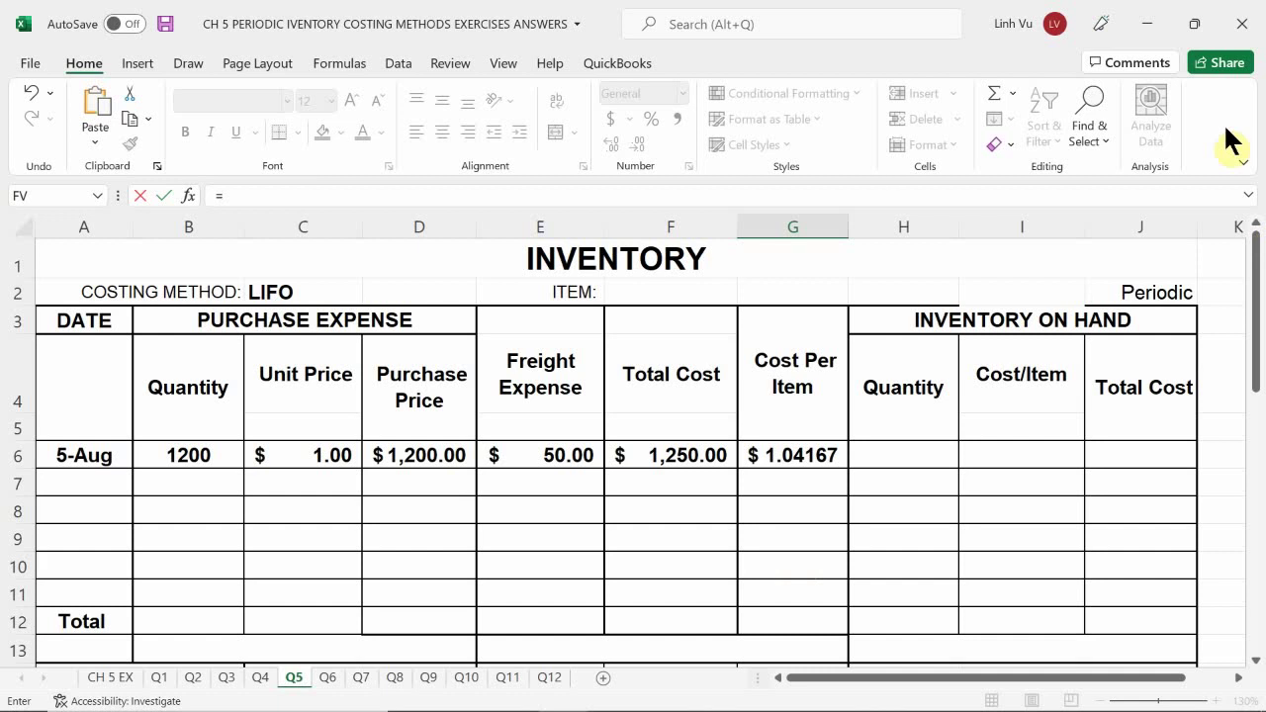
scroll(849, 362, "down", 1)
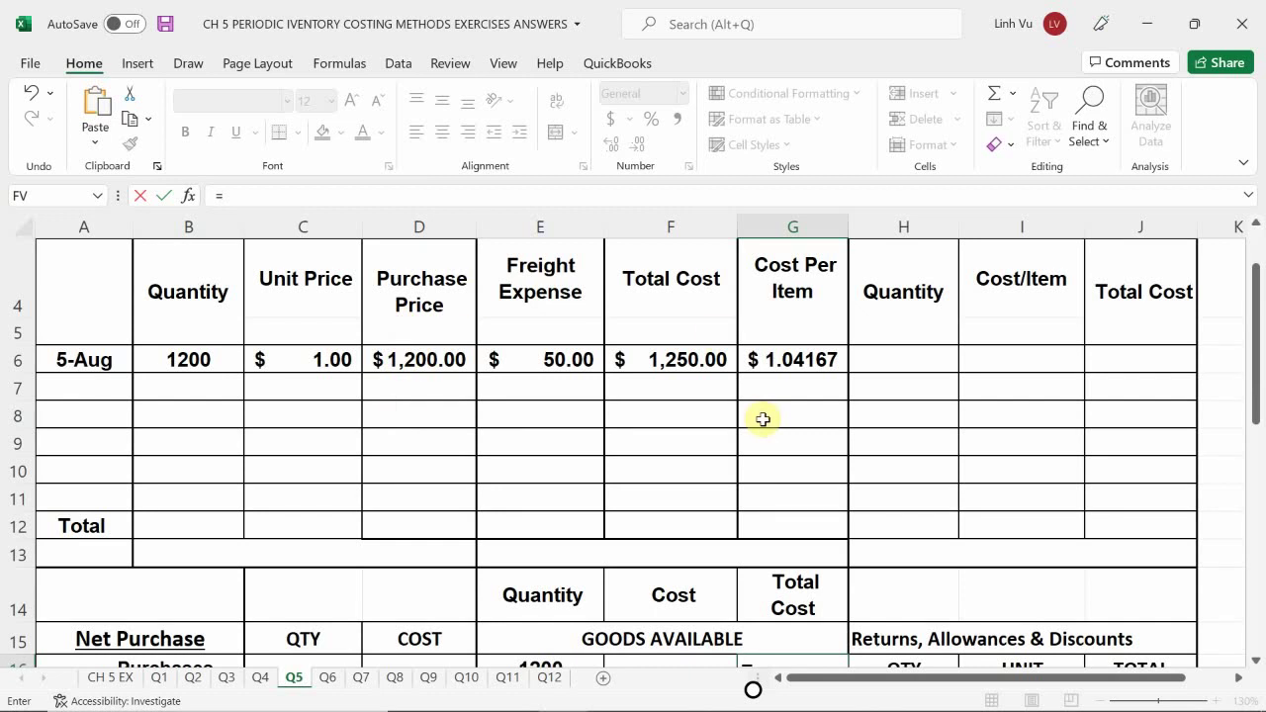
scroll(762, 419, "down", 2)
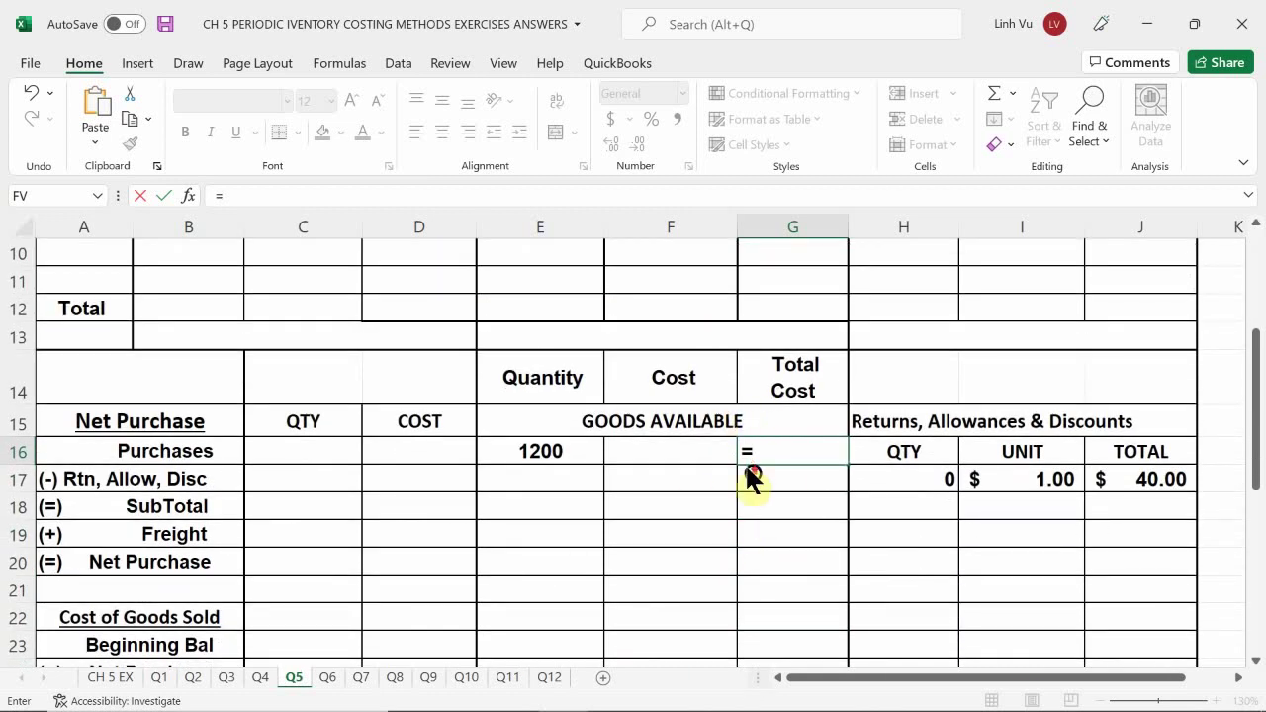
scroll(758, 349, "up", 1)
scroll(758, 349, "up", 1)
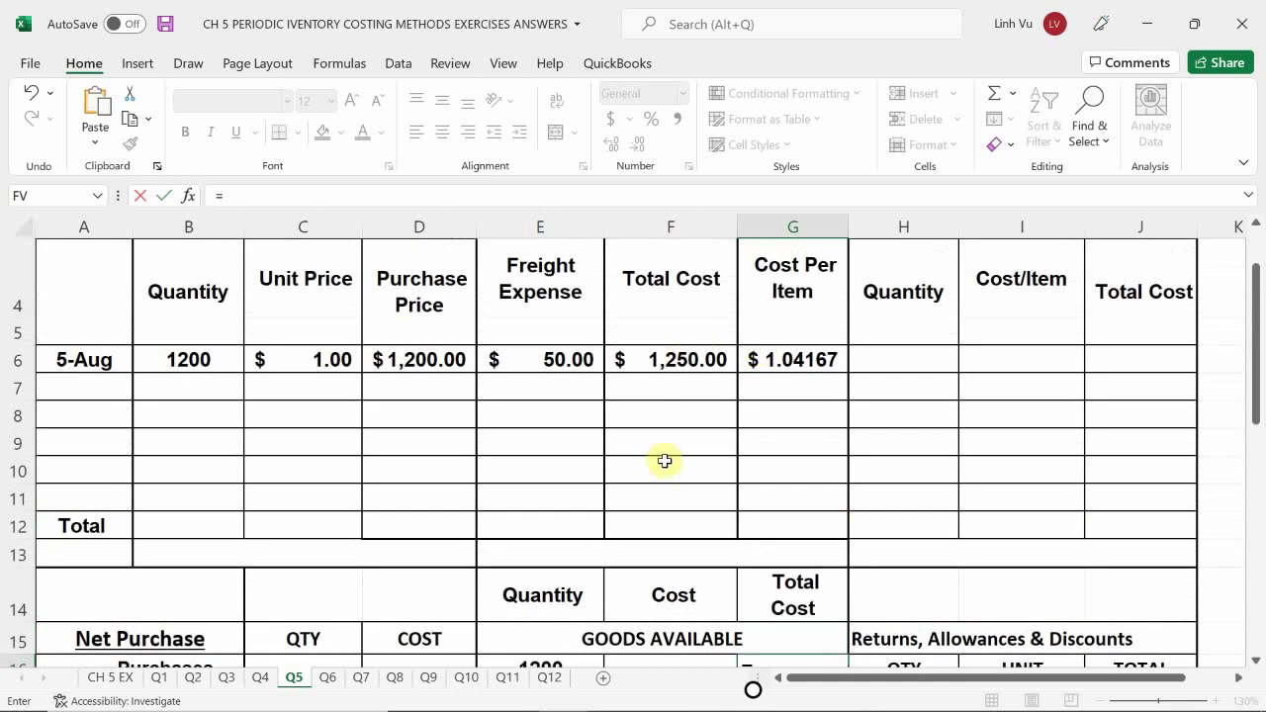
left_click(687, 357)
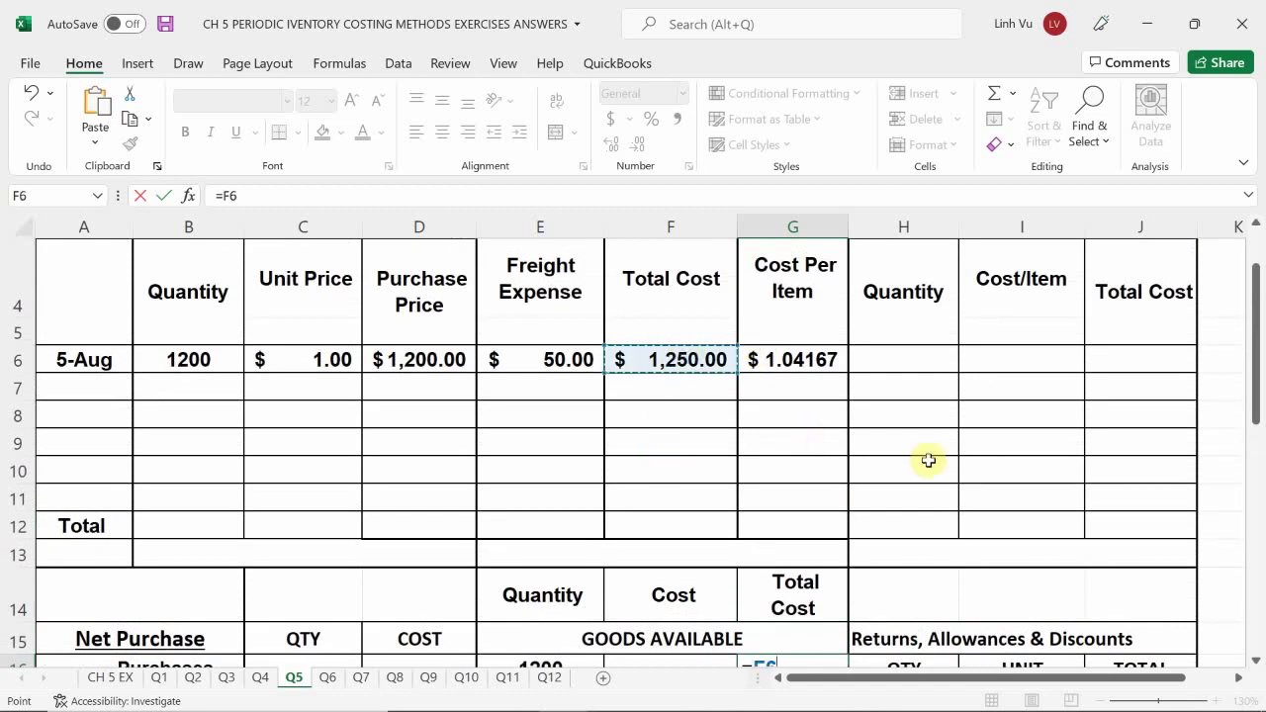
scroll(995, 435, "down", 2)
type("-")
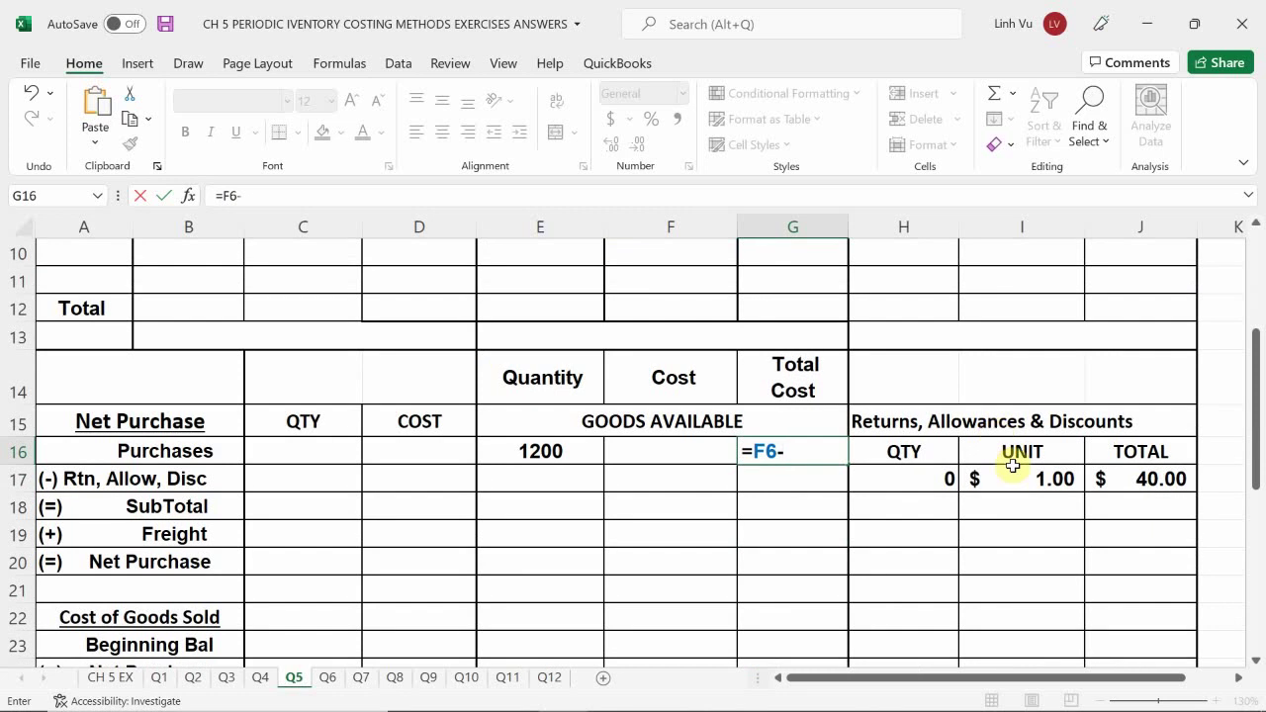
left_click(1149, 478)
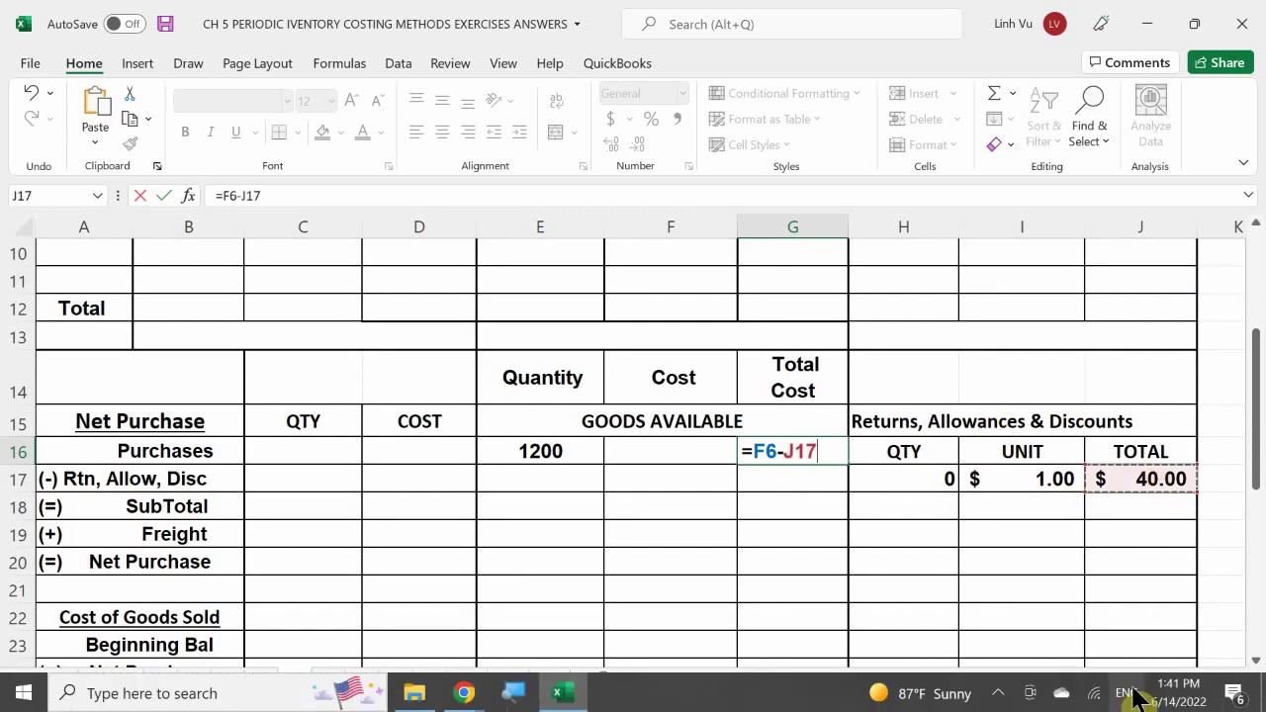
key("Return")
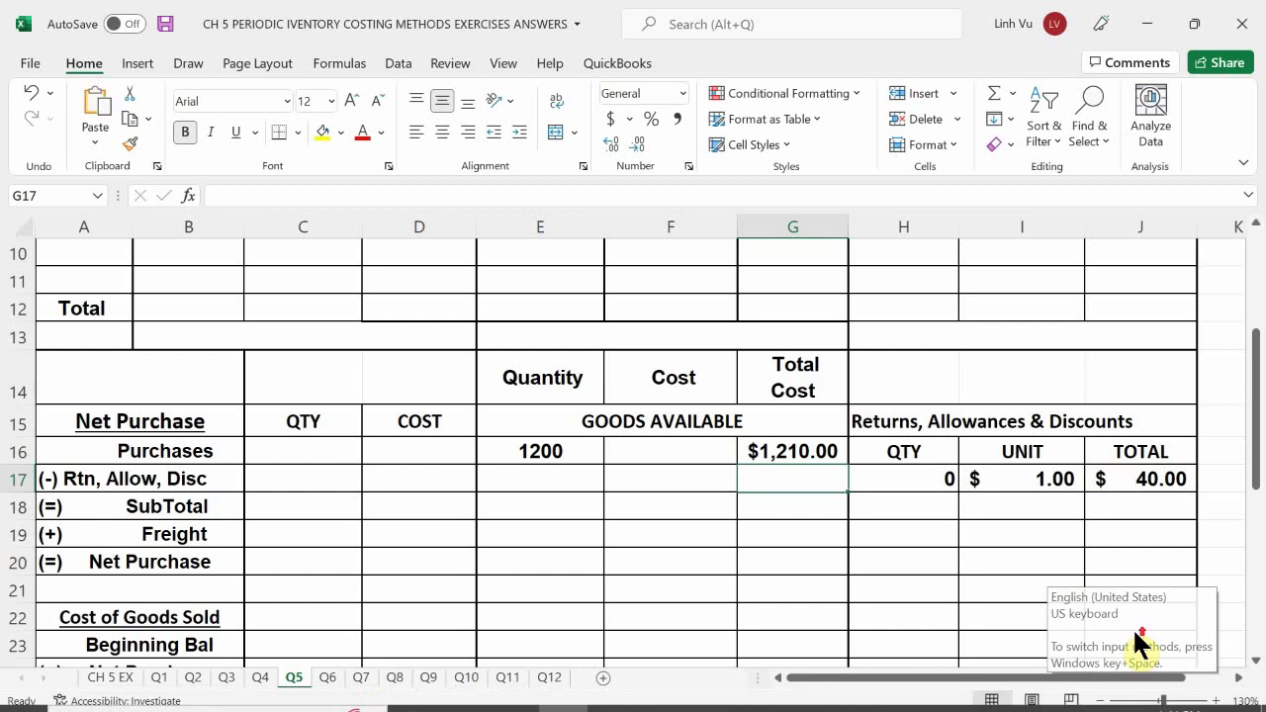
Calculate the goods available unit cost in F16 by dividing total cost by quantity with =G16/E16.
scroll(1135, 630, "up", 1)
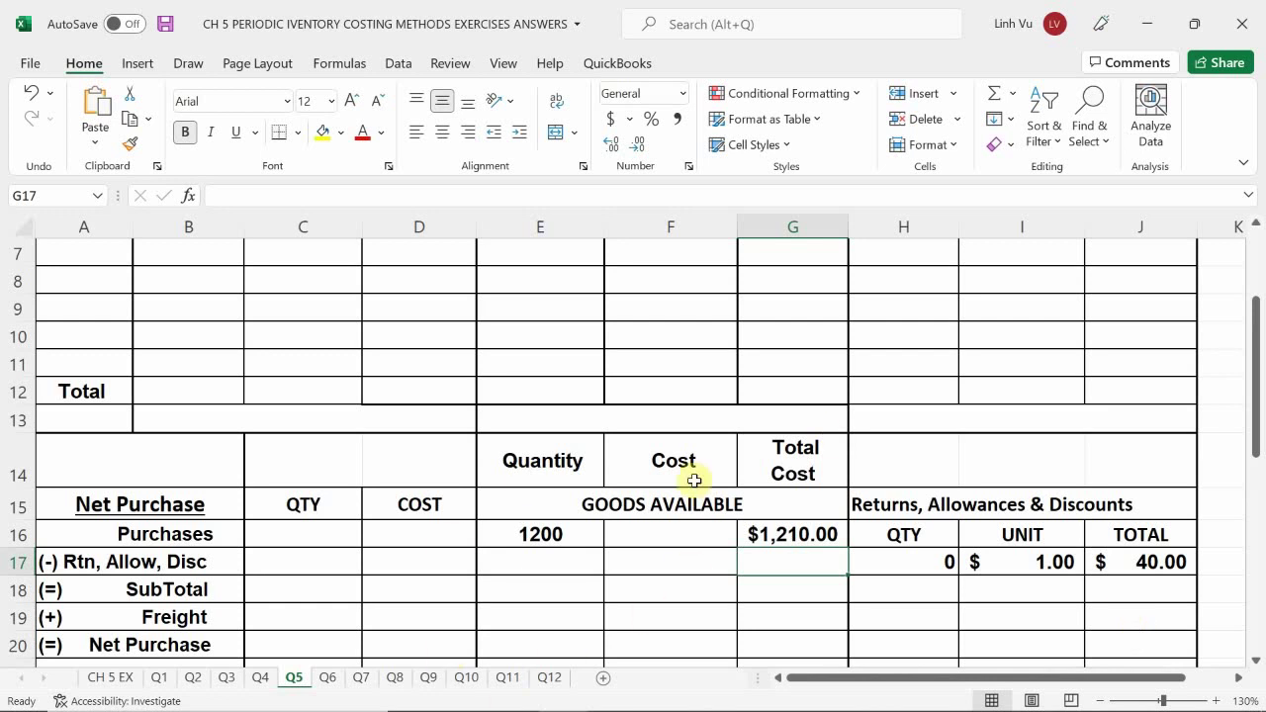
scroll(709, 559, "down", 1)
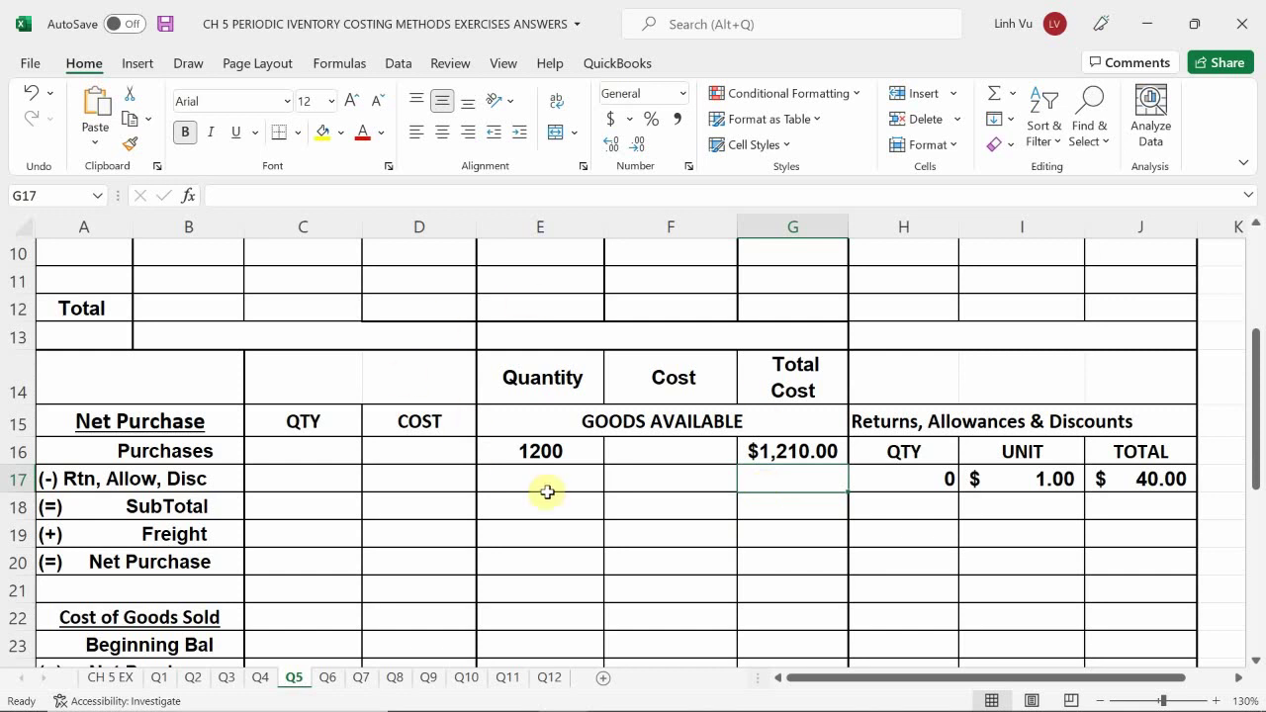
left_click(665, 451)
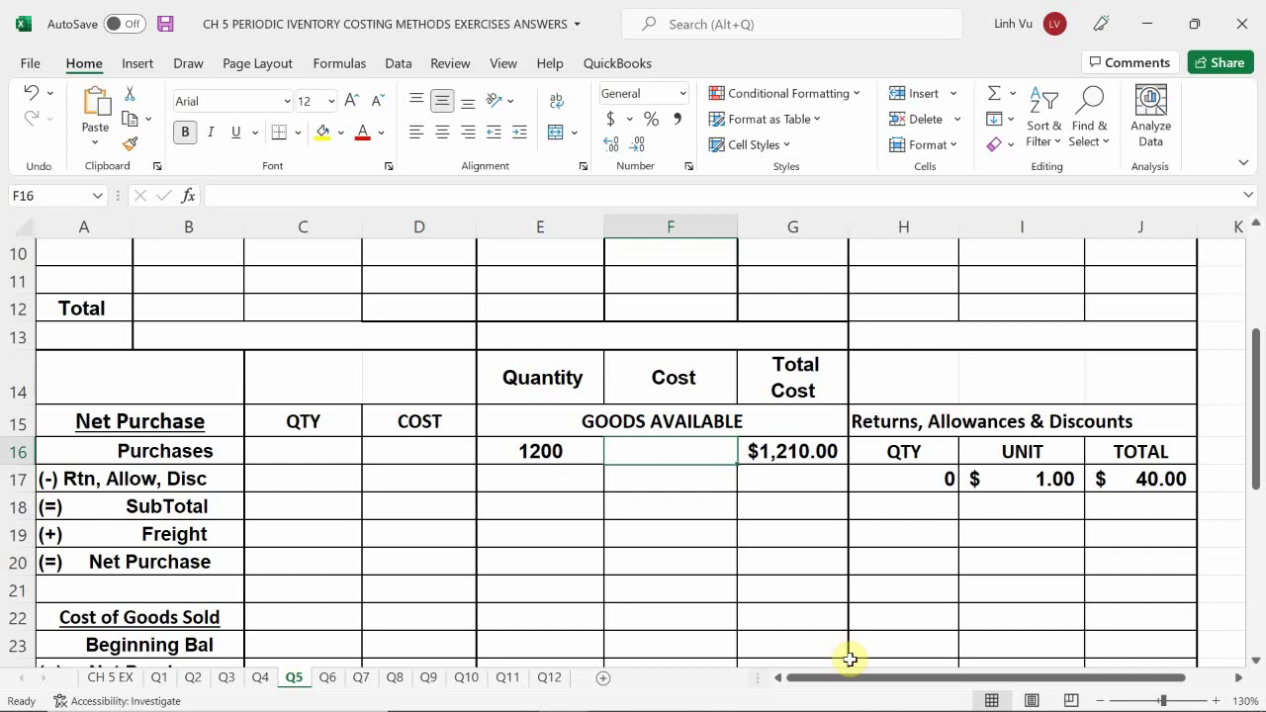
type("=")
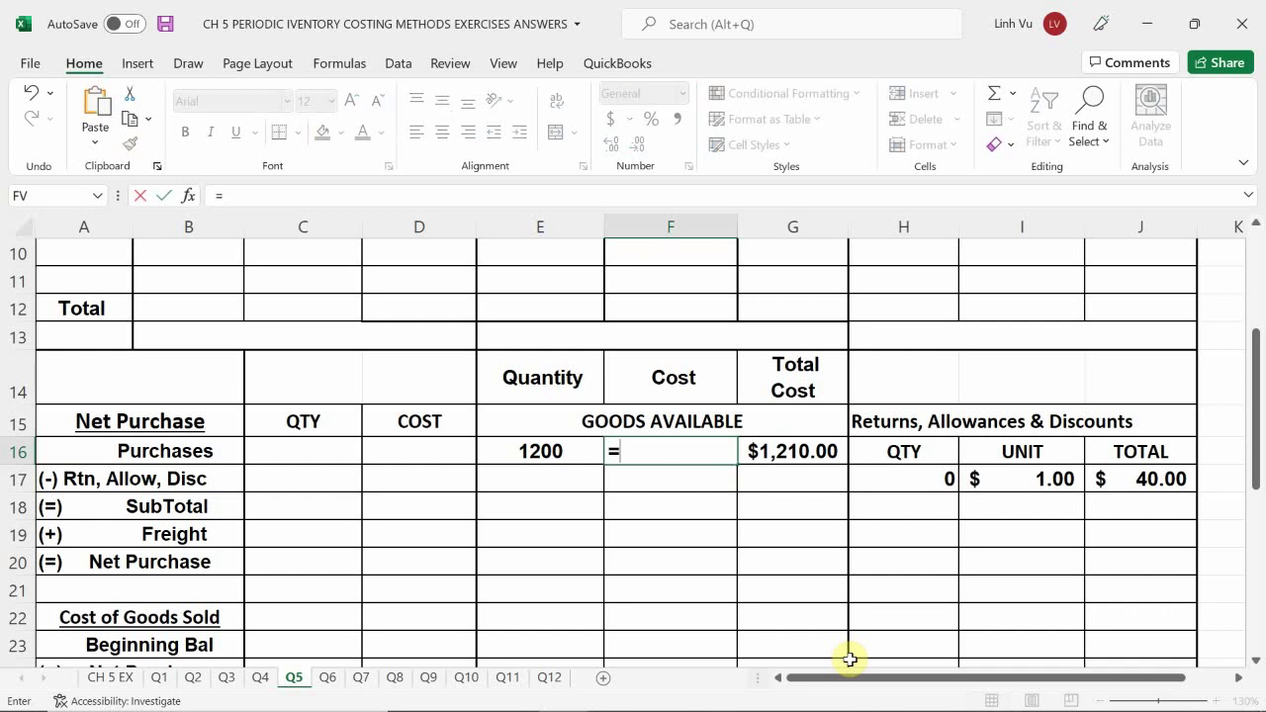
key("Right")
type("/")
key("Left")
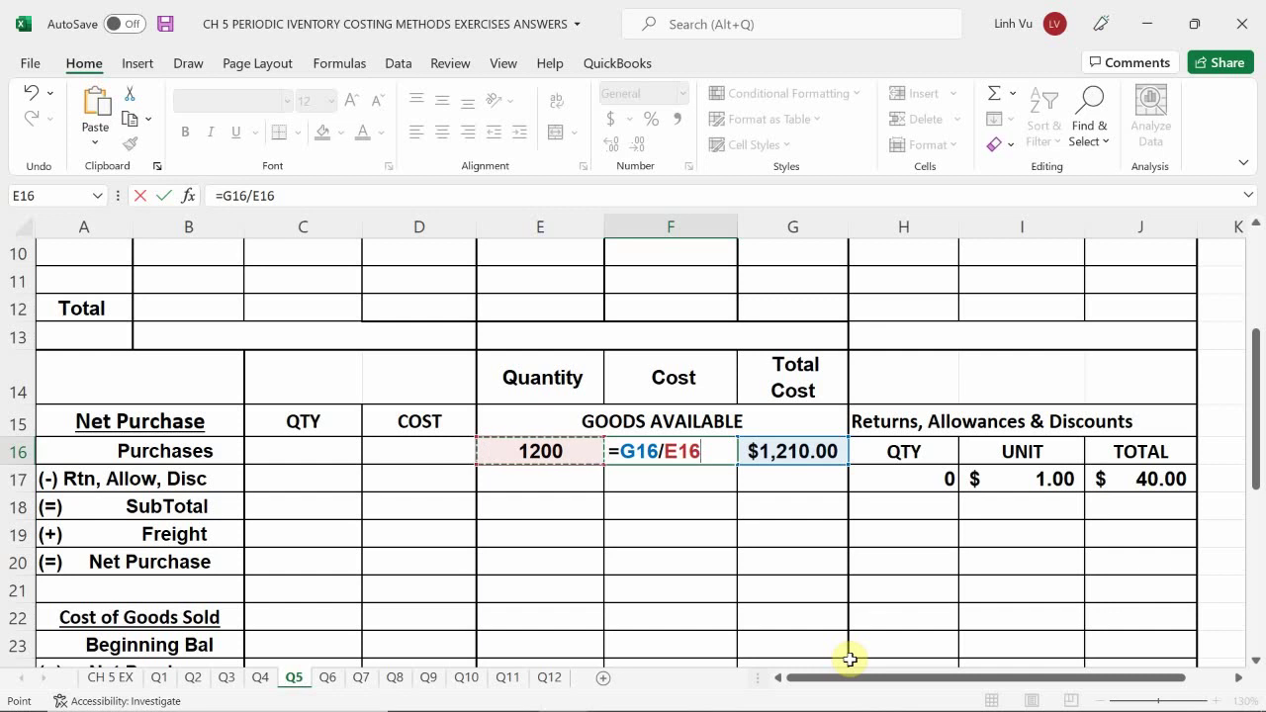
key("Return")
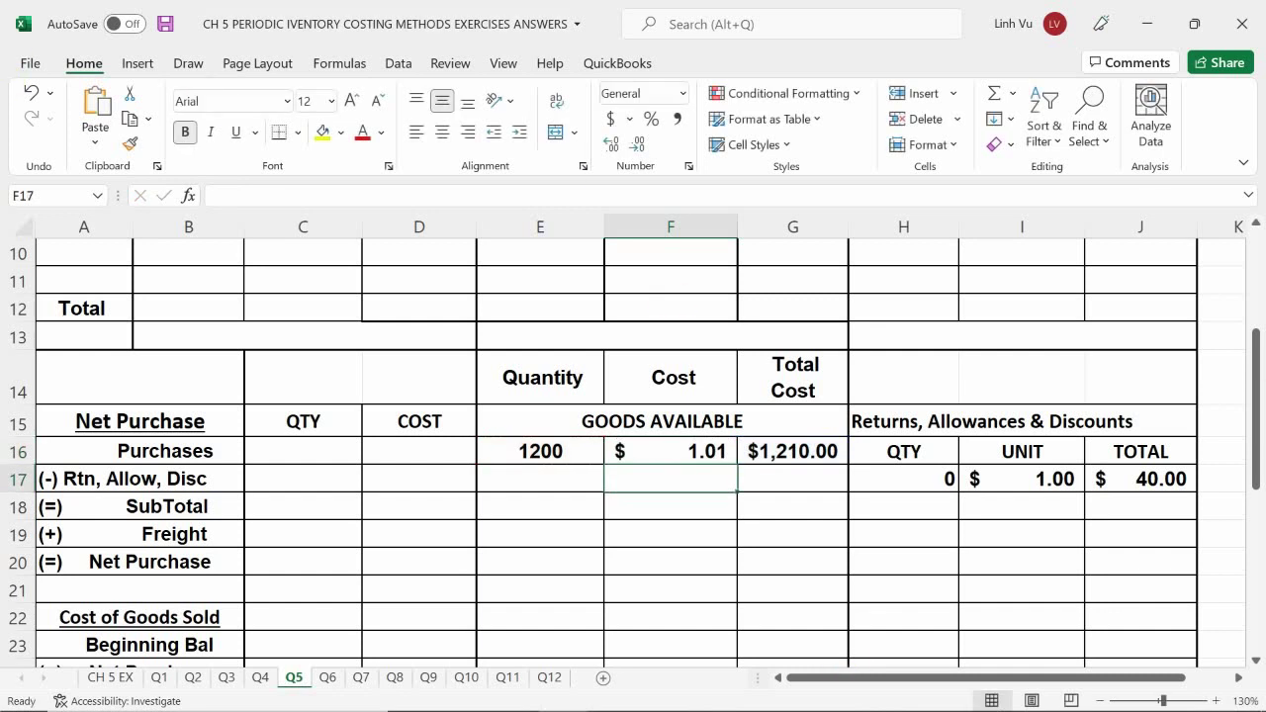
Increase the displayed precision of the unit cost in F16 to seven decimal places.
left_click(654, 451)
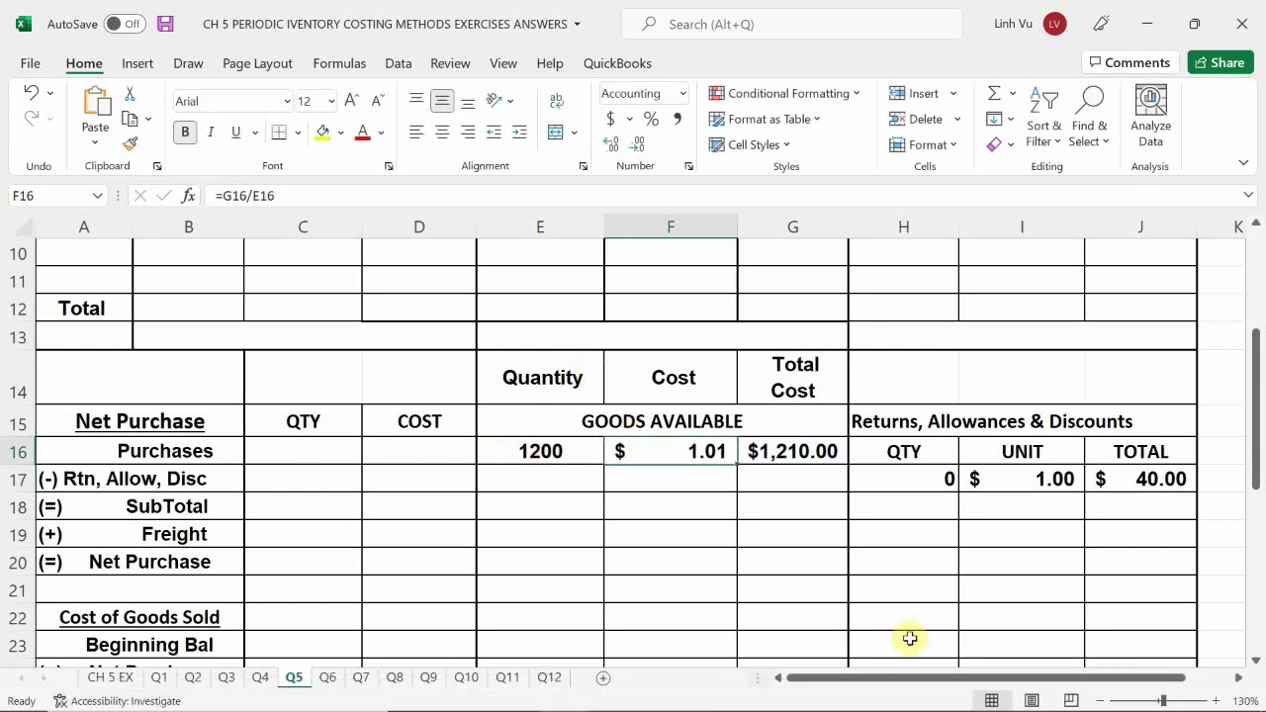
left_click(608, 145)
left_click(607, 146)
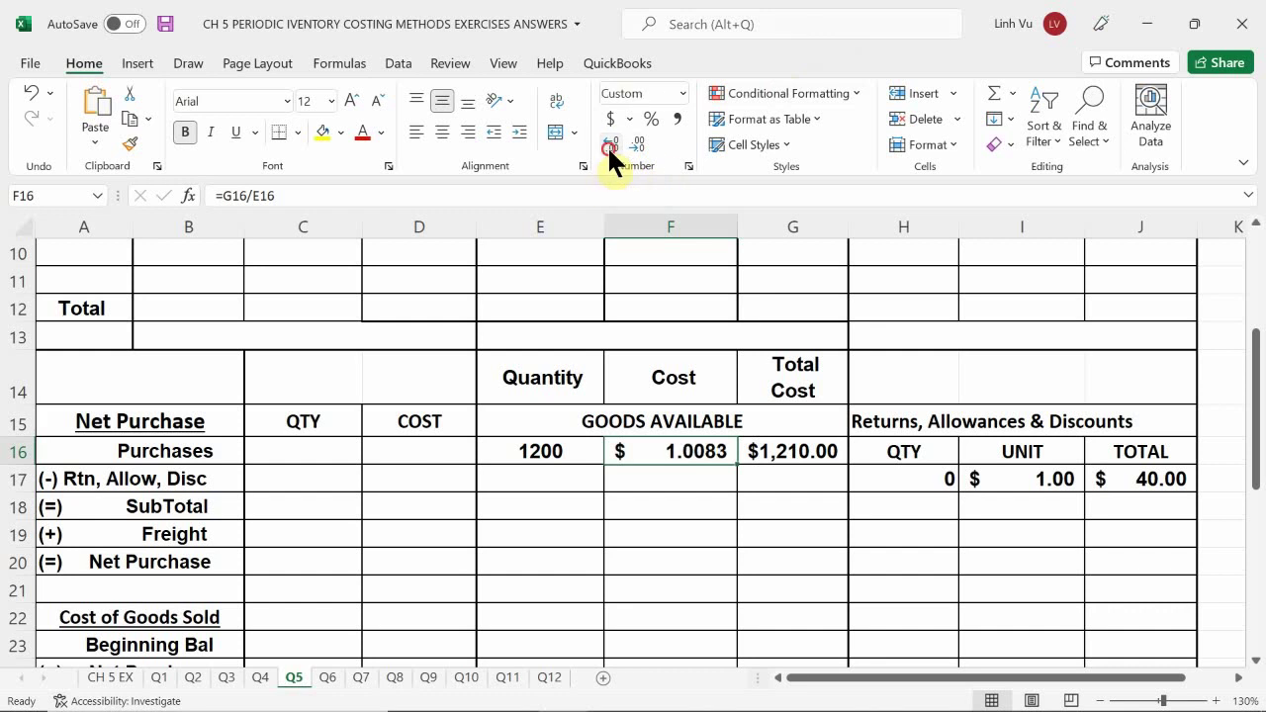
left_click(607, 146)
left_click(608, 145)
left_click(607, 146)
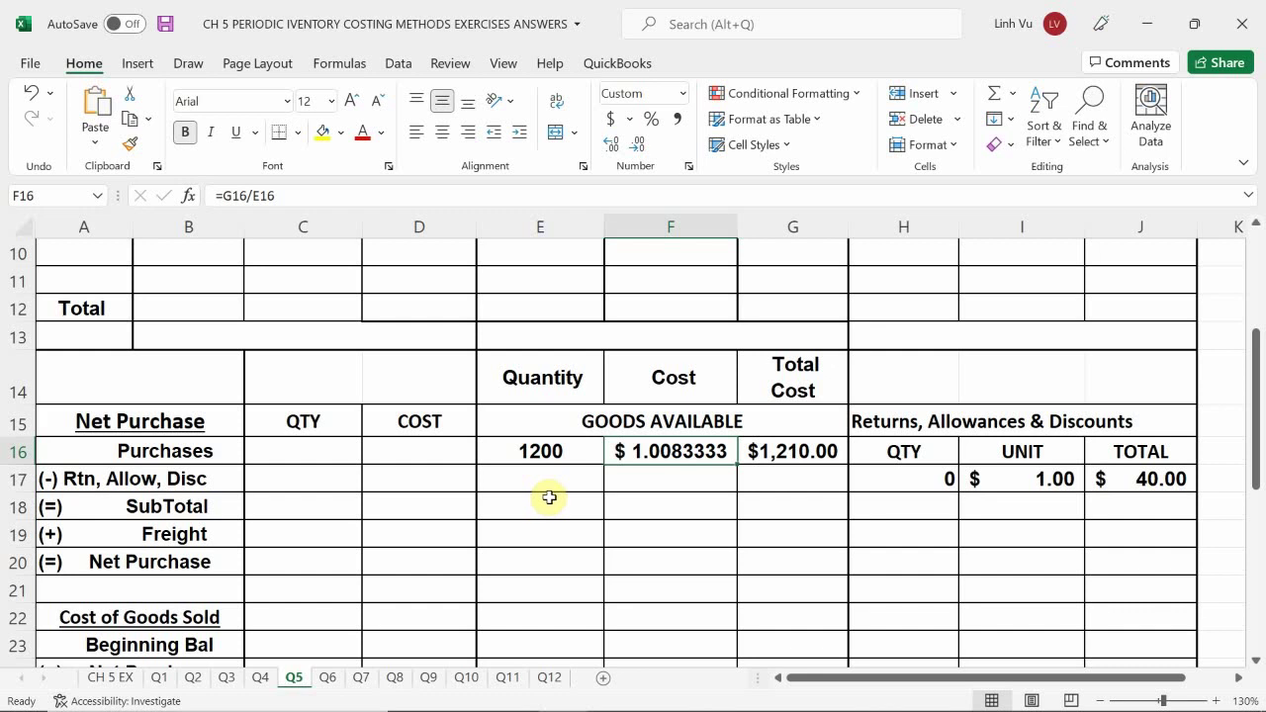
Fill the goods available cells E16:G16 with the standard red color.
scroll(549, 498, "up", 1)
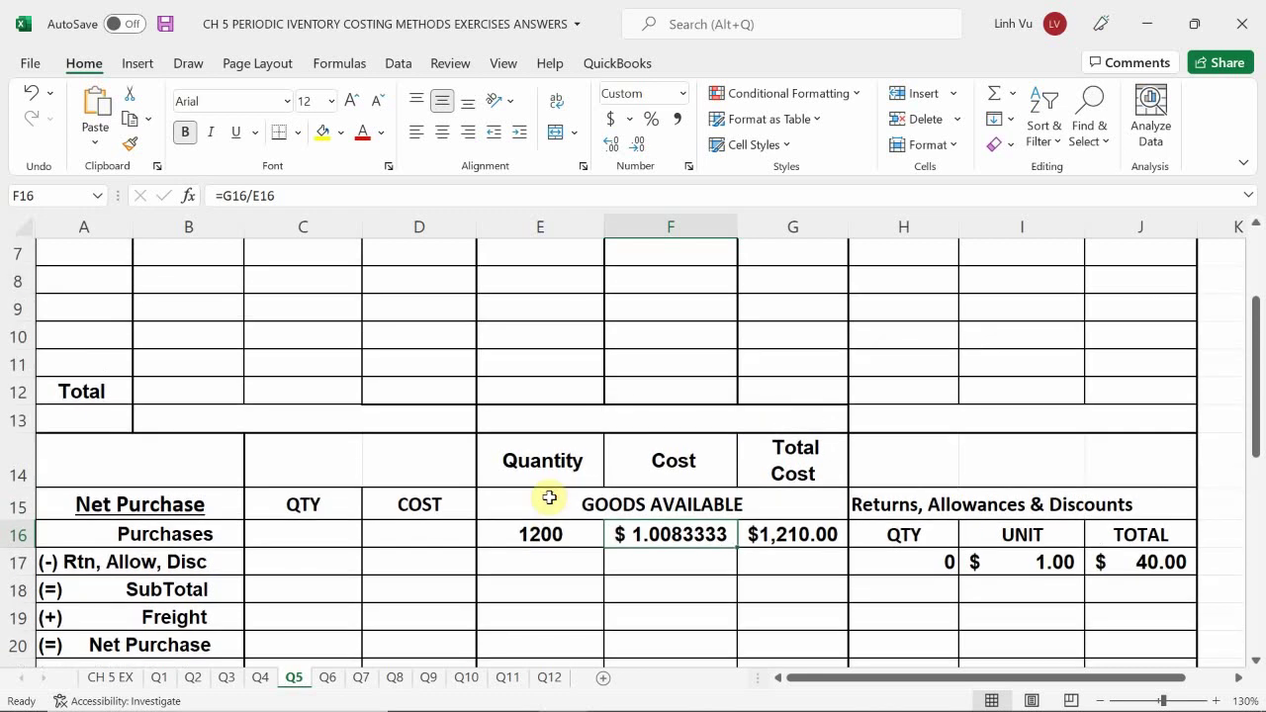
scroll(549, 497, "down", 1)
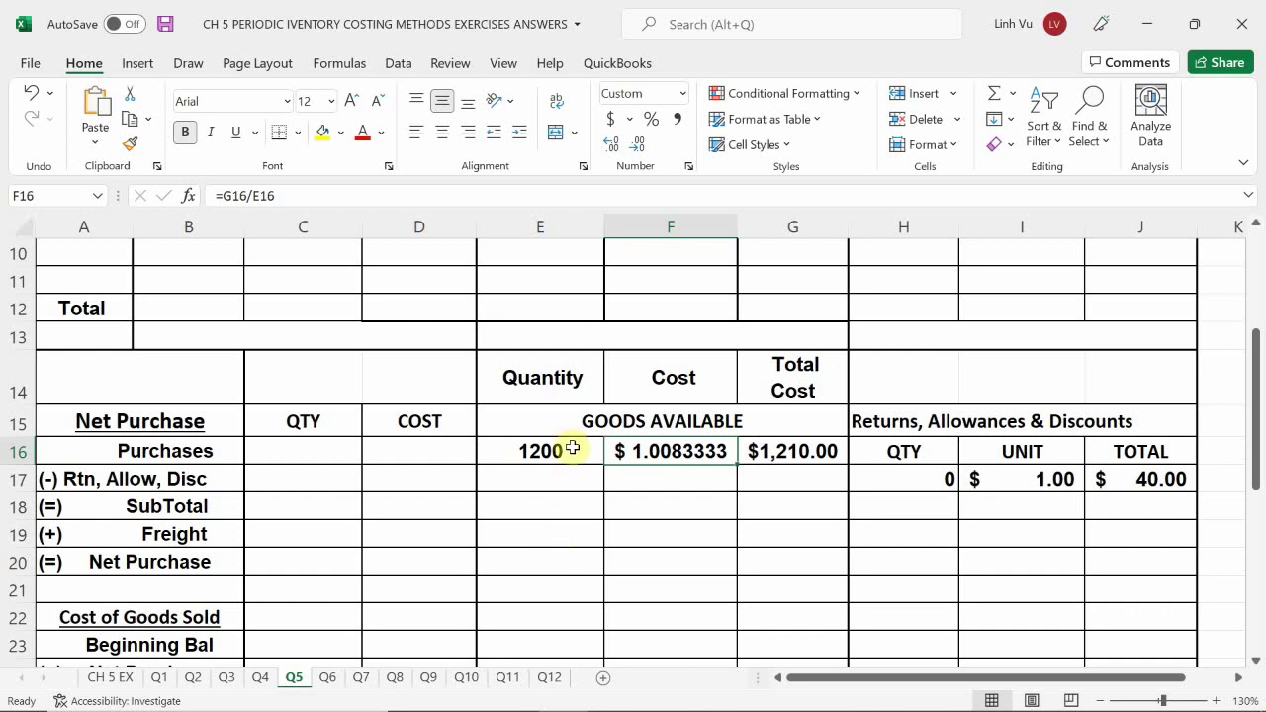
left_click(537, 451)
left_click_drag(613, 451, 791, 453)
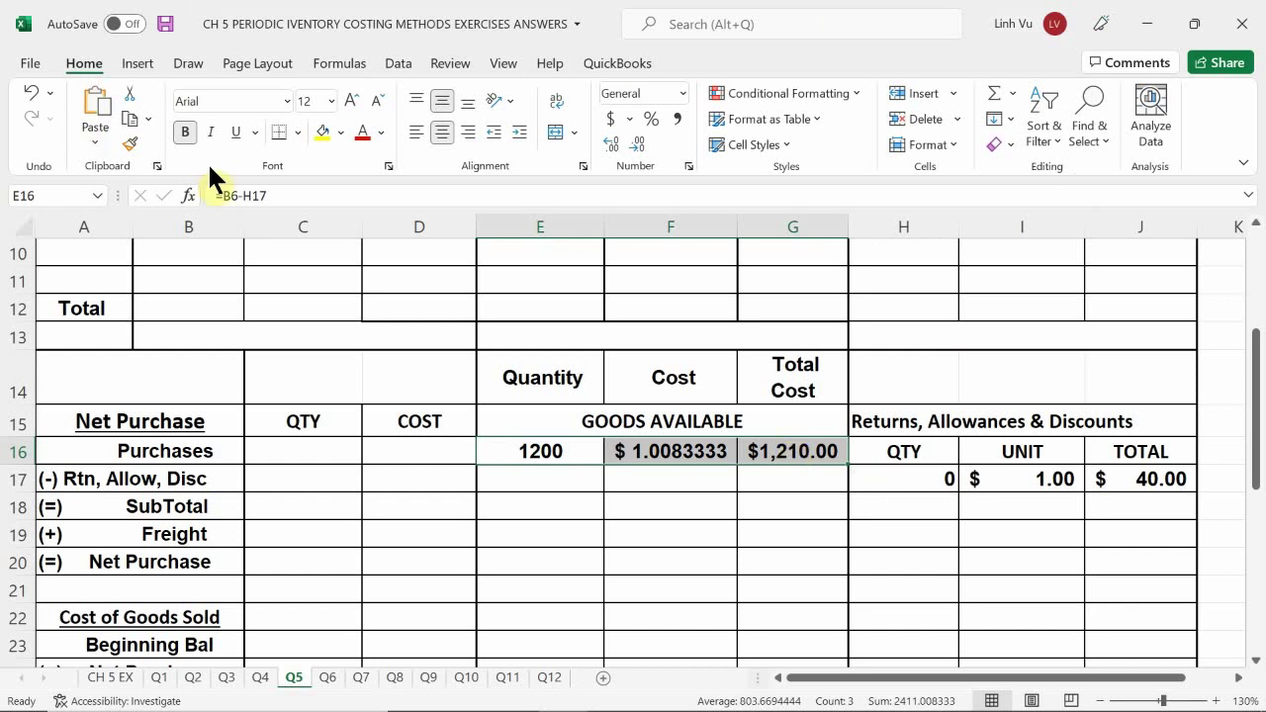
left_click(338, 134)
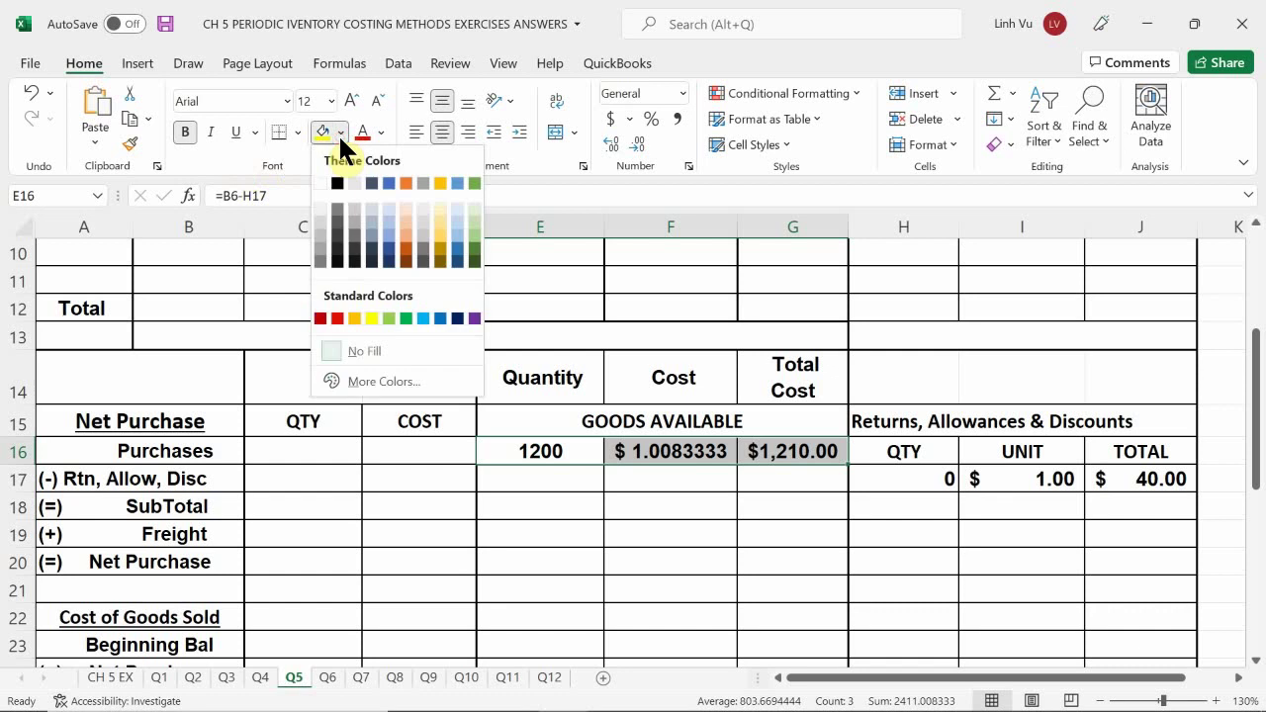
left_click(338, 318)
left_click(656, 500)
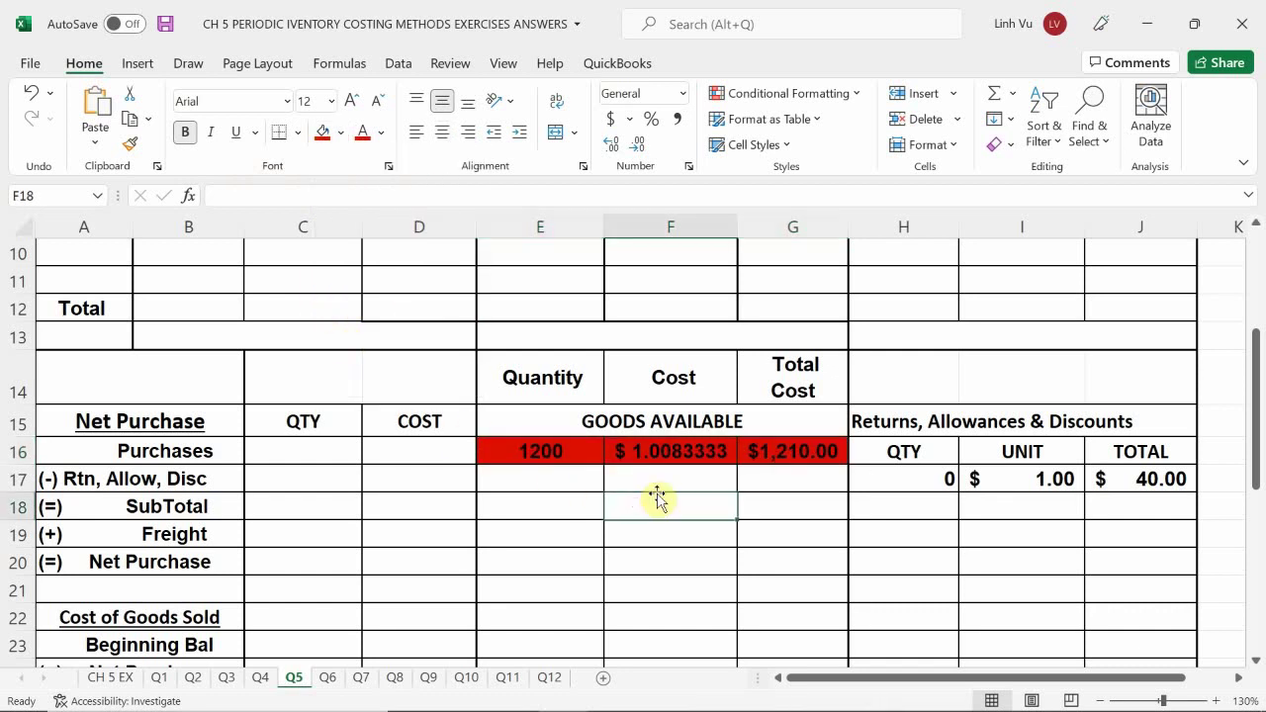
Check question 5 on the CH 5 EX sheet and record the 8/10 purchase in row 7 of Q5: quantity 750, unit price 1.25.
scroll(658, 500, "up", 1)
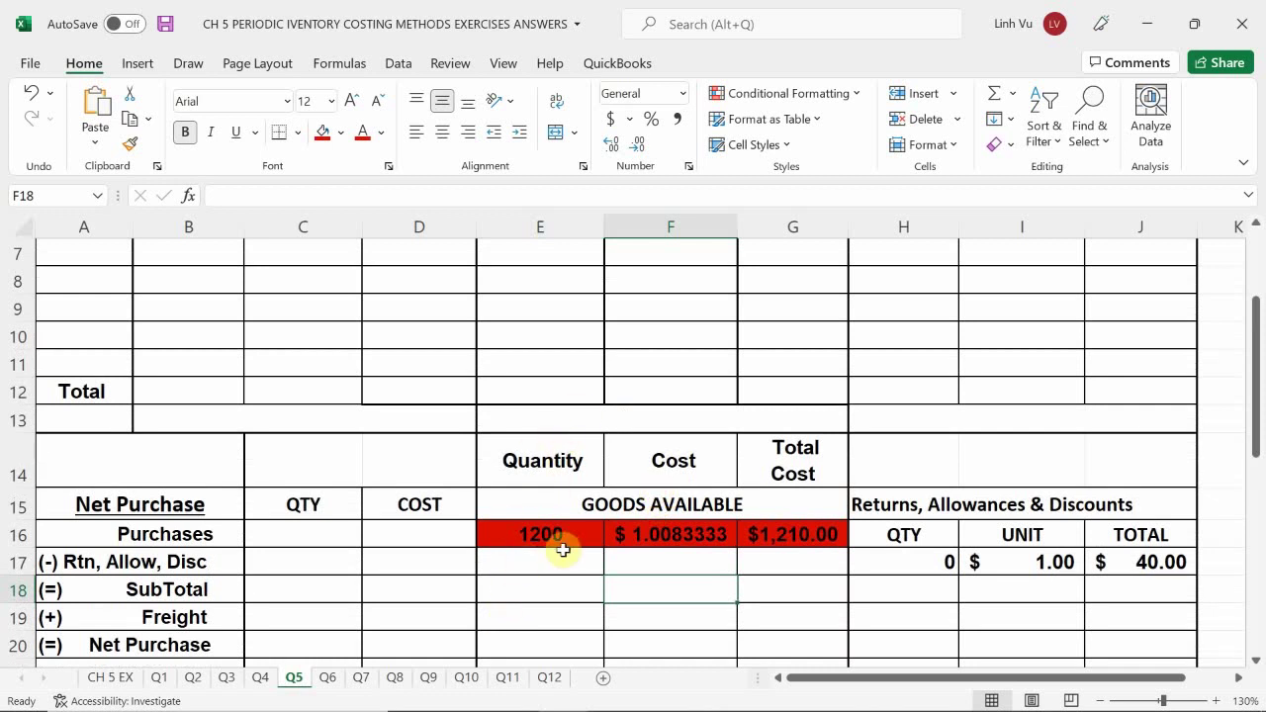
scroll(563, 550, "up", 2)
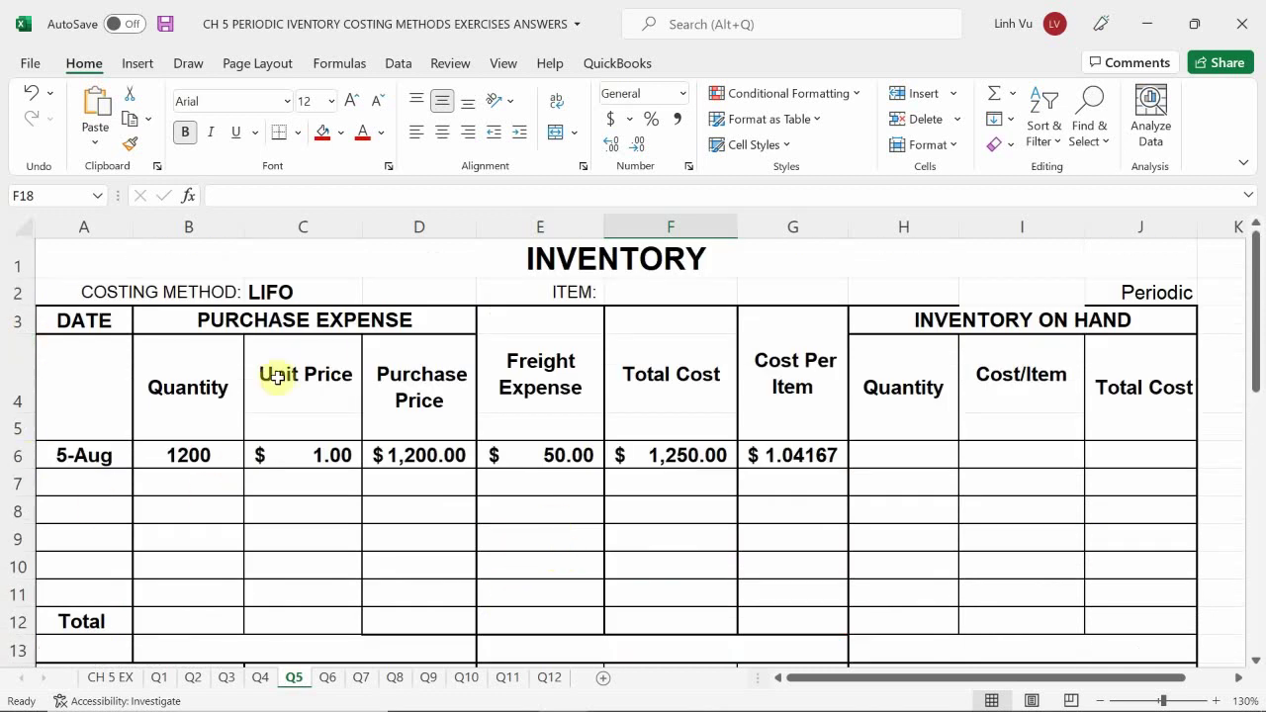
scroll(800, 406, "down", 3)
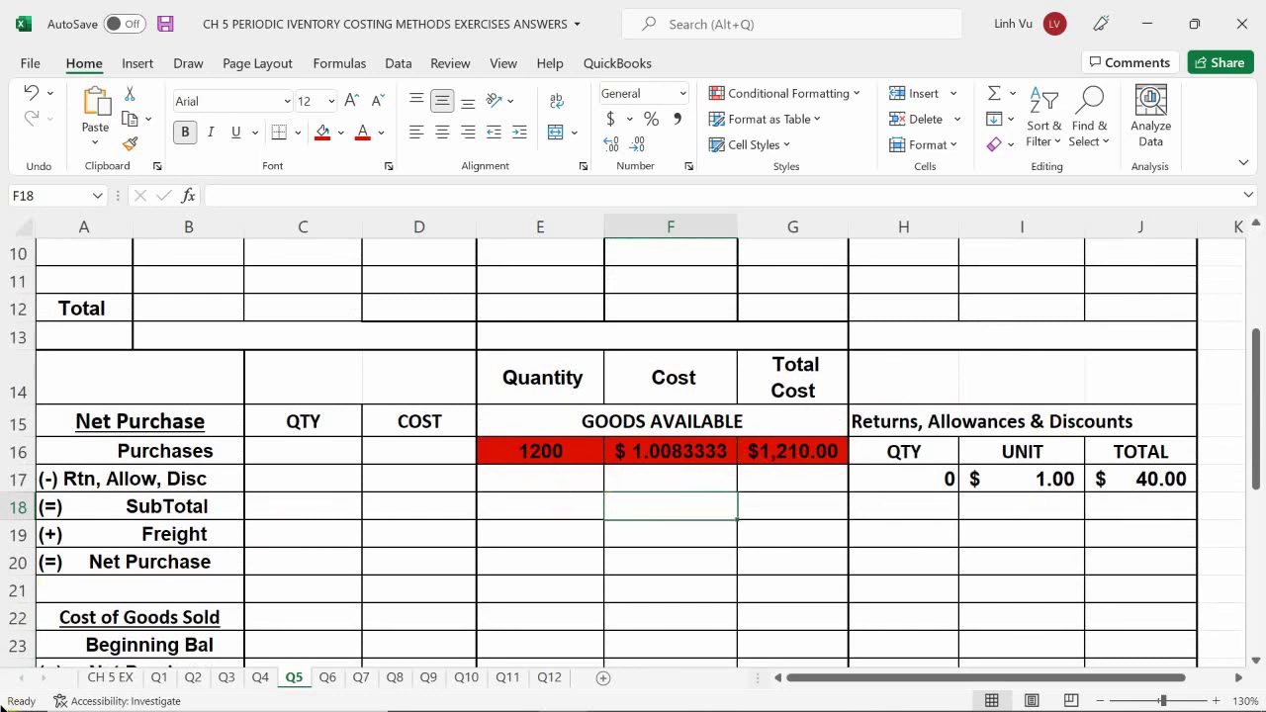
left_click(95, 680)
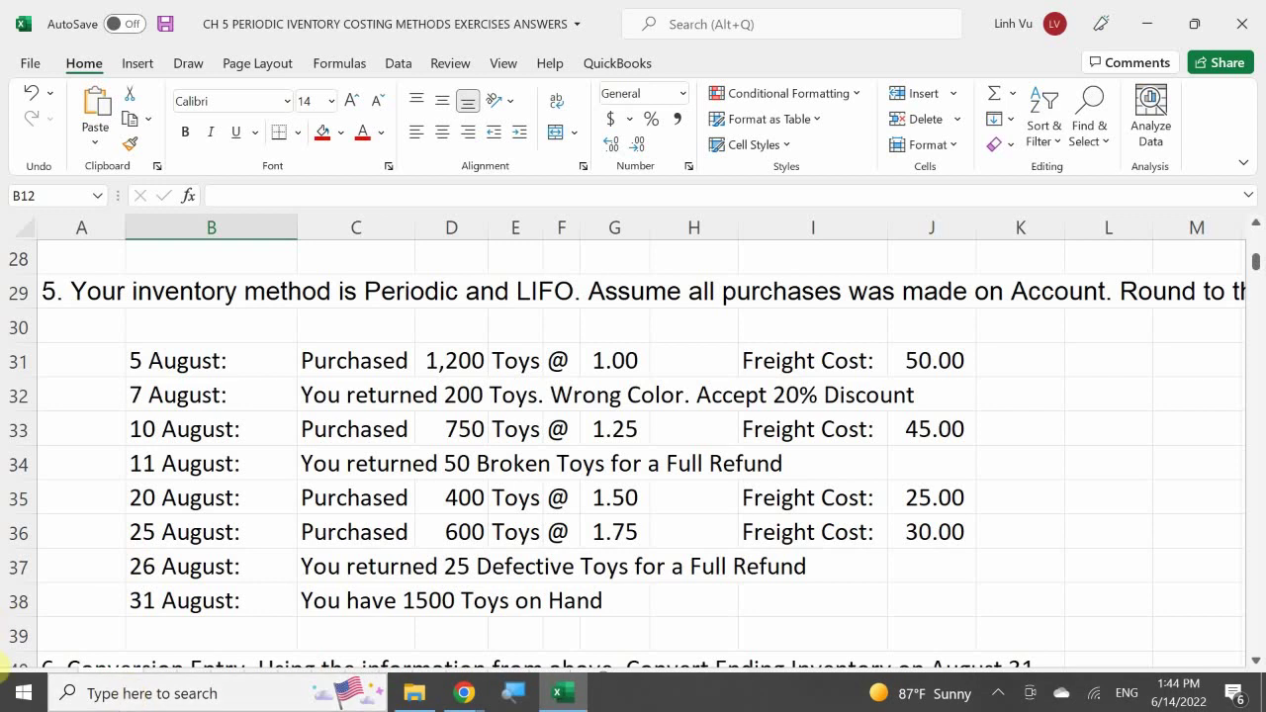
left_click(294, 679)
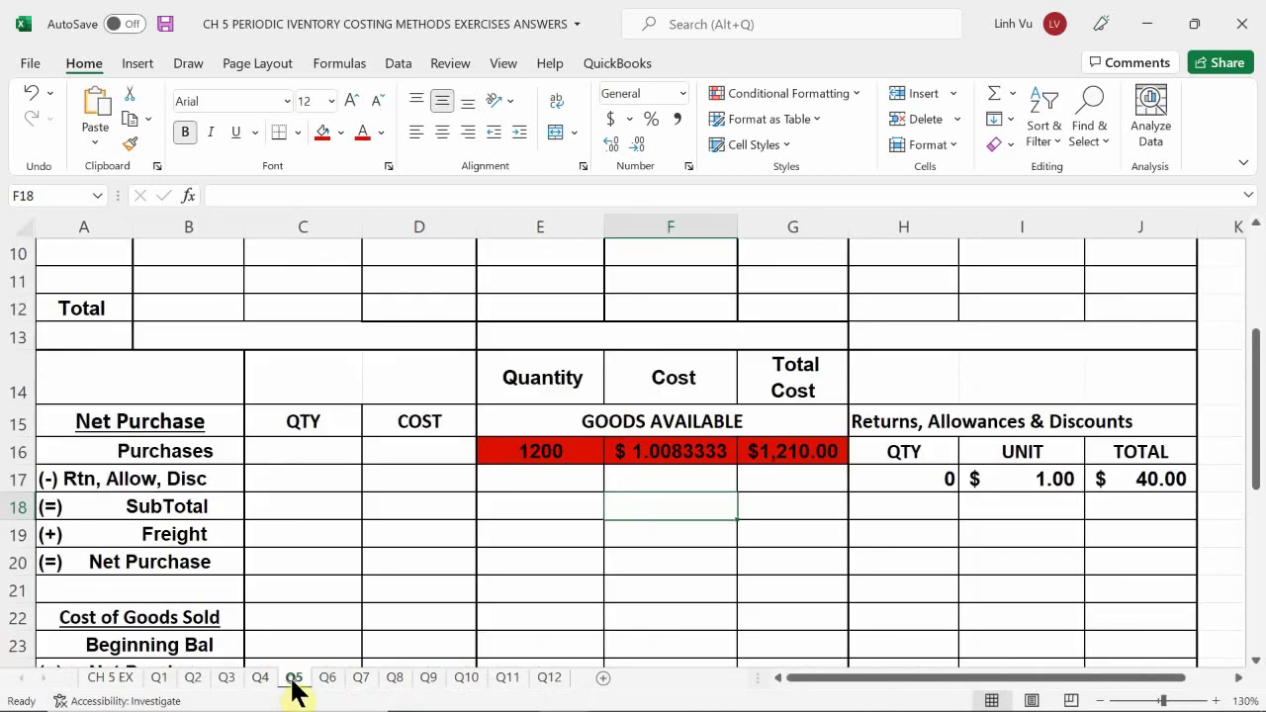
scroll(87, 445, "up", 3)
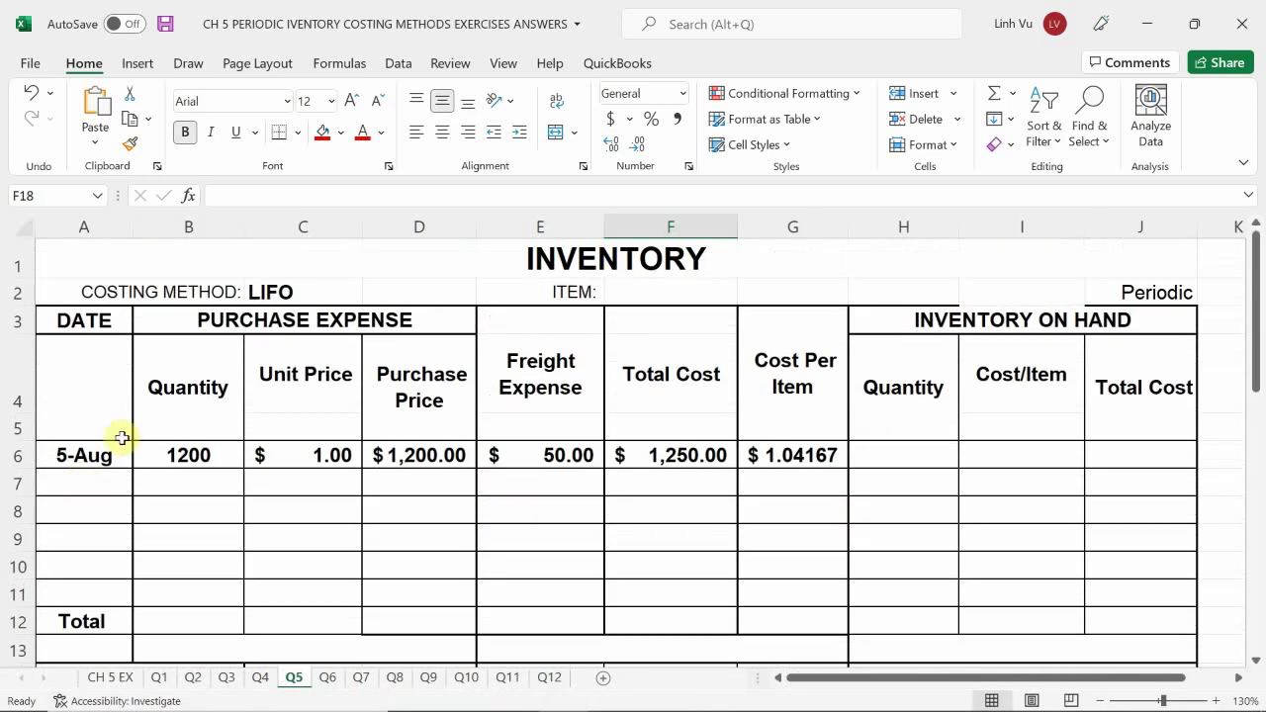
left_click(103, 486)
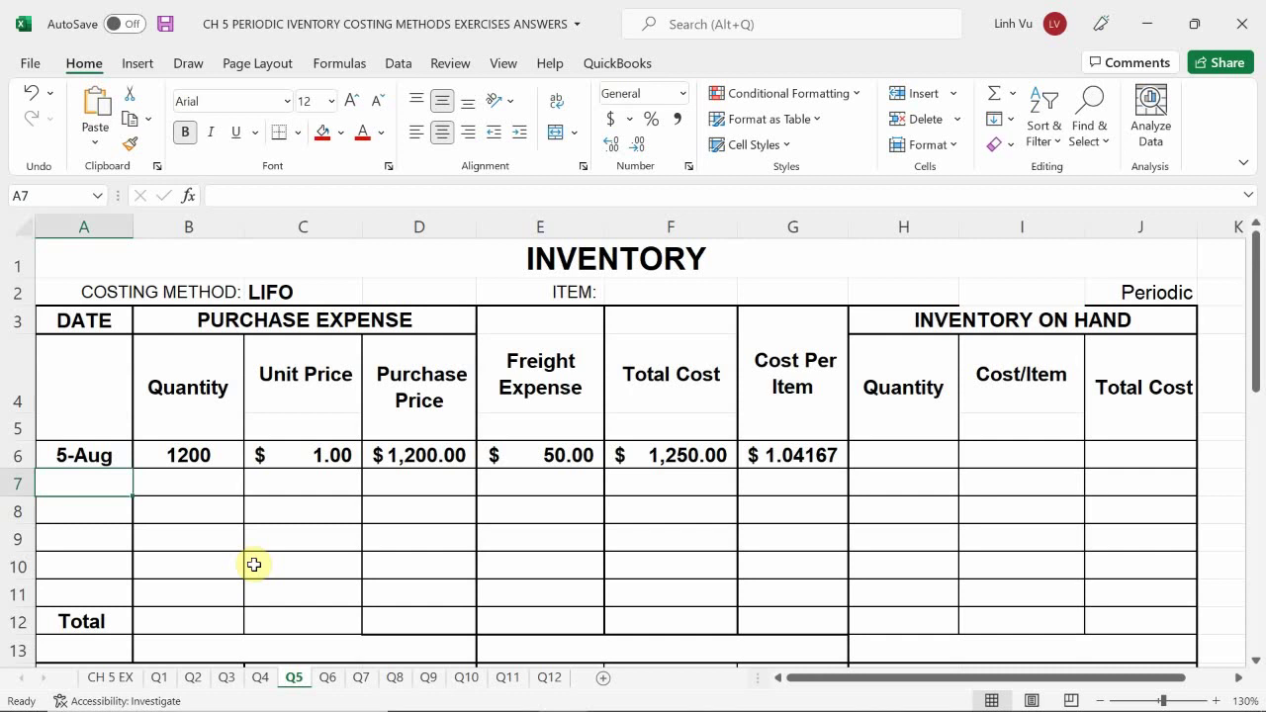
type("8/10")
key("Tab")
type("7")
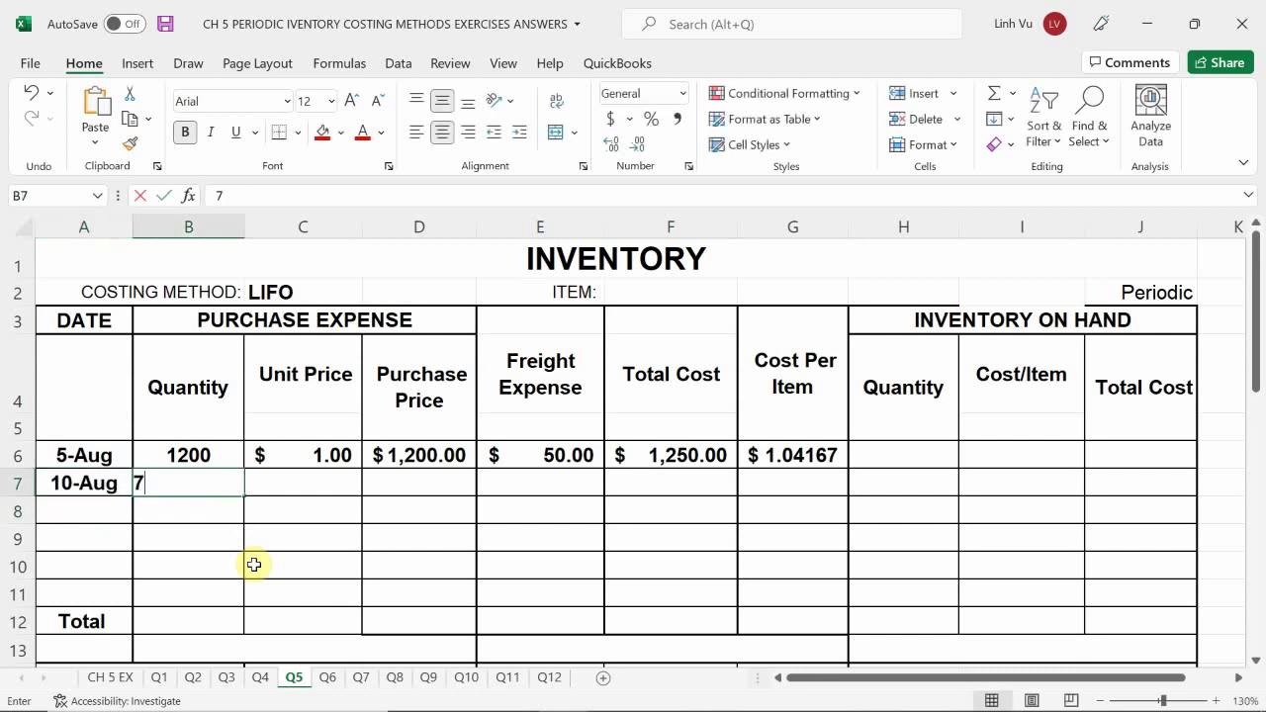
type("50")
key("Tab")
type("1.25")
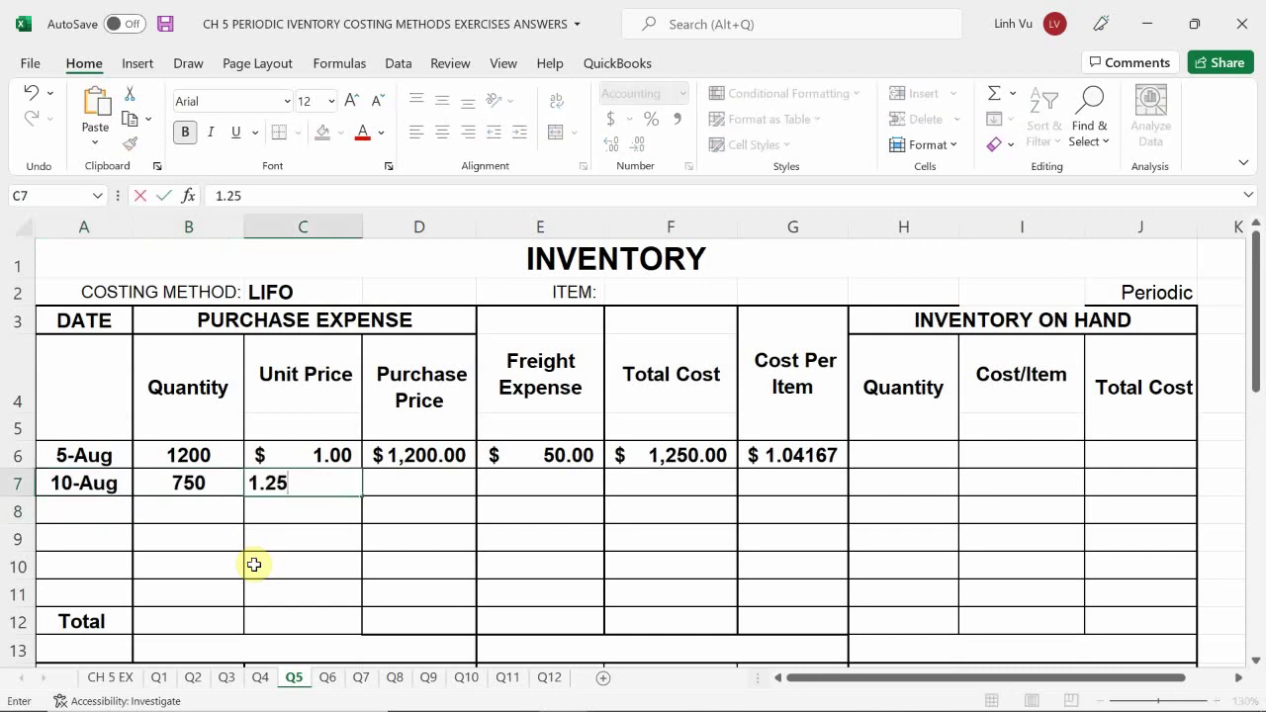
Enter a freight expense of 45 for the 10 August purchase in E7.
key("Tab")
key("Tab")
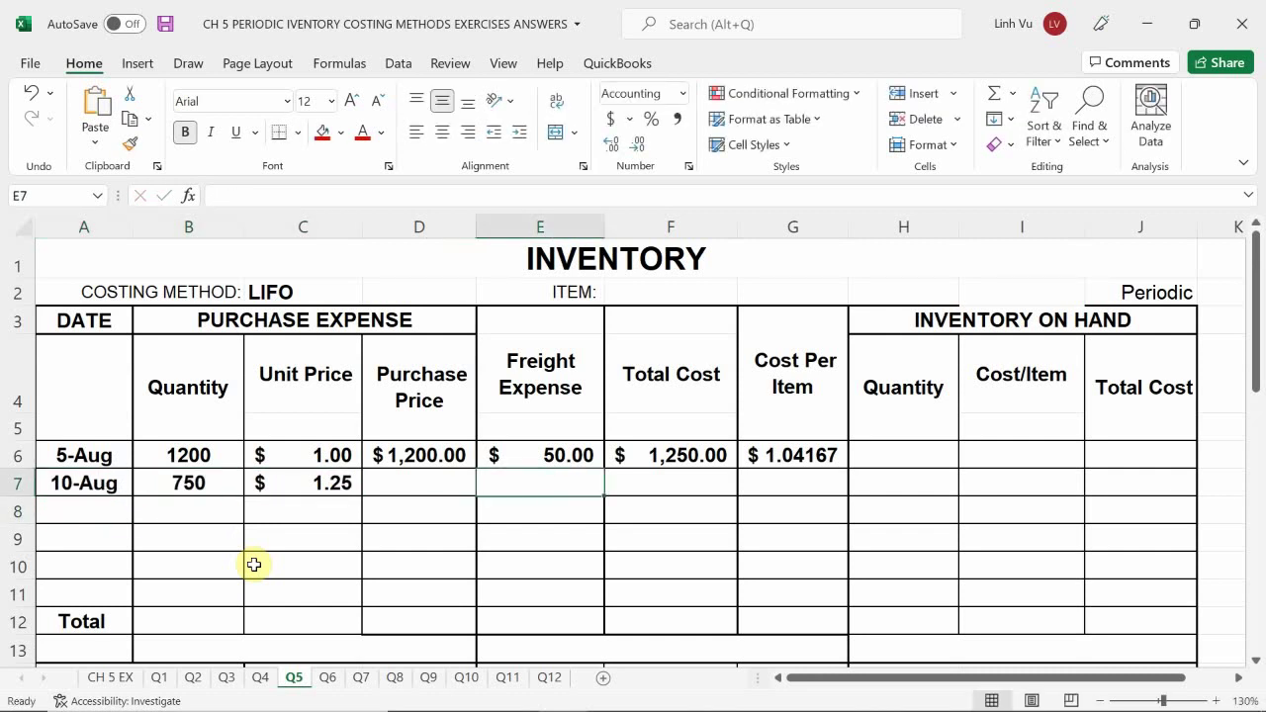
type("45")
key("ctrl+Return")
key("Return")
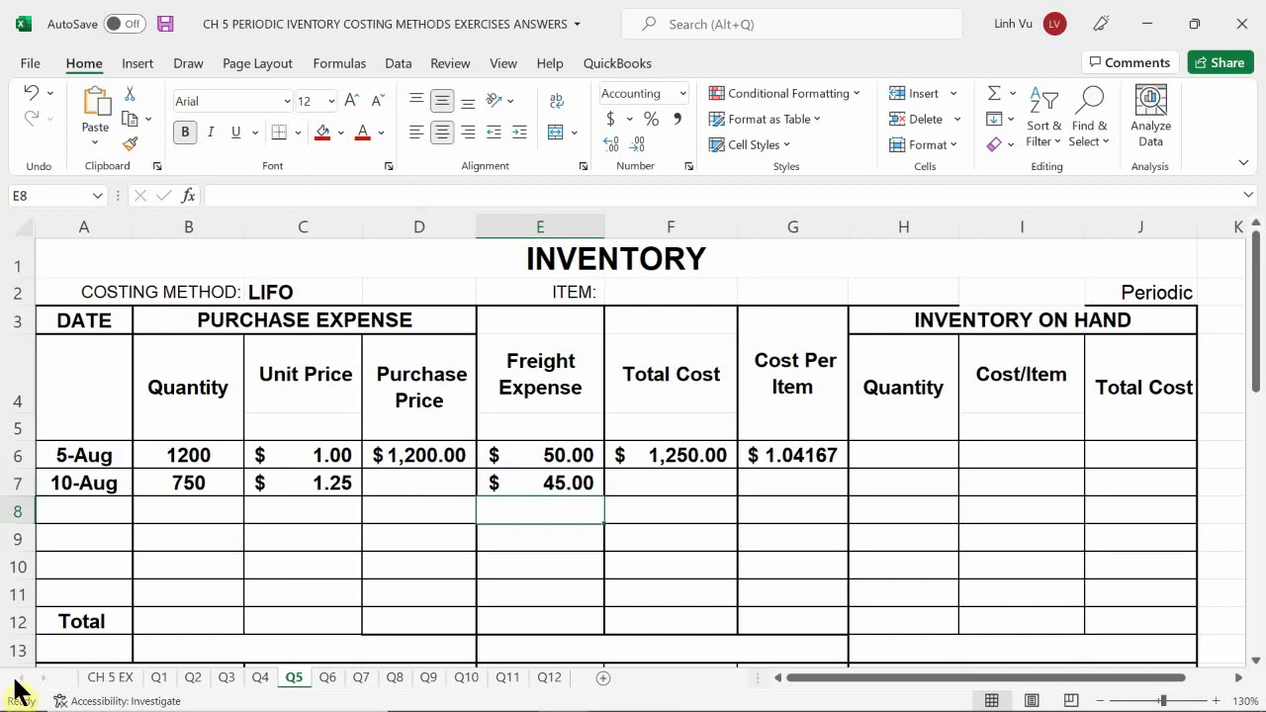
Fill the purchase price formula from D6 down to D7 for the 10 August purchase.
left_click(425, 455)
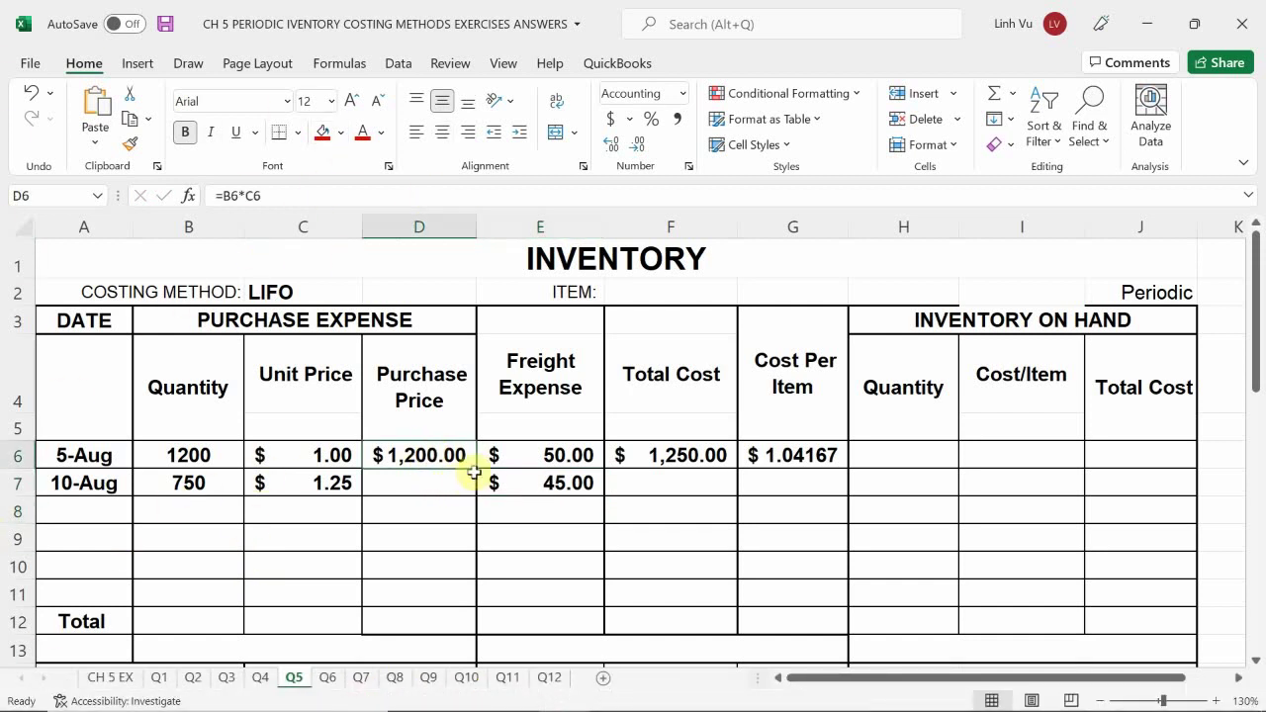
left_click_drag(478, 470, 478, 497)
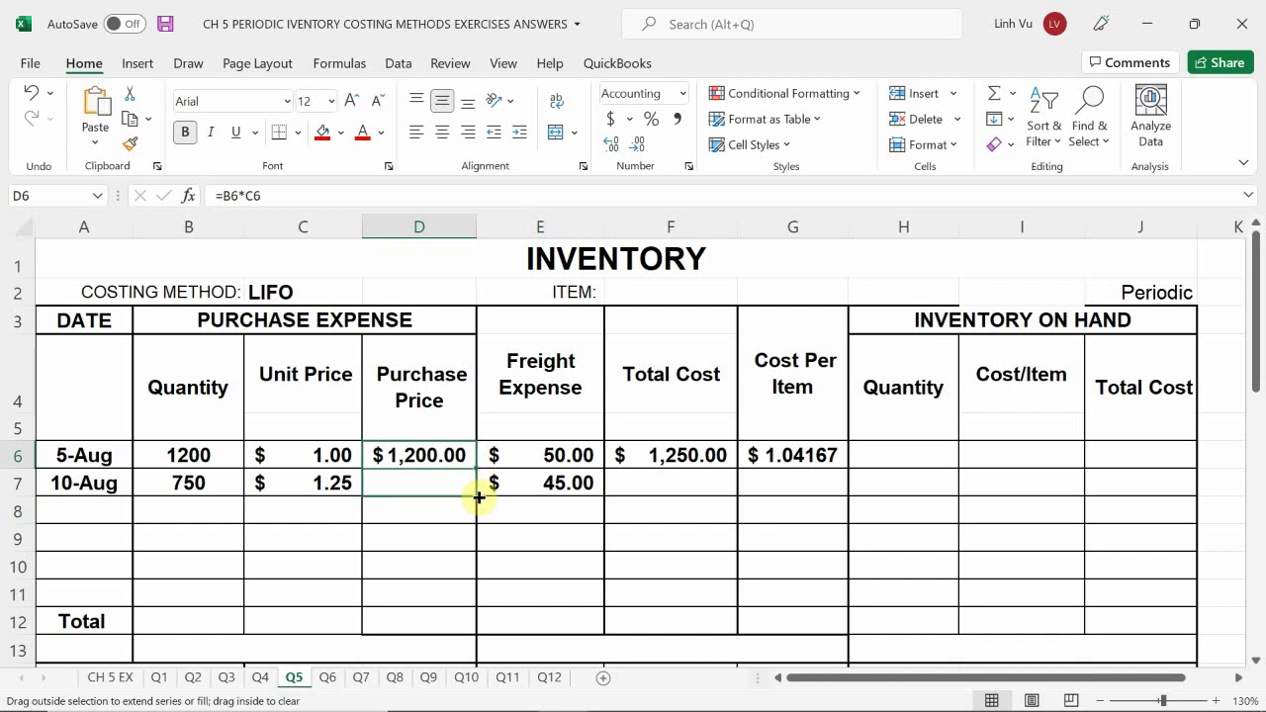
left_click_drag(477, 497, 479, 499)
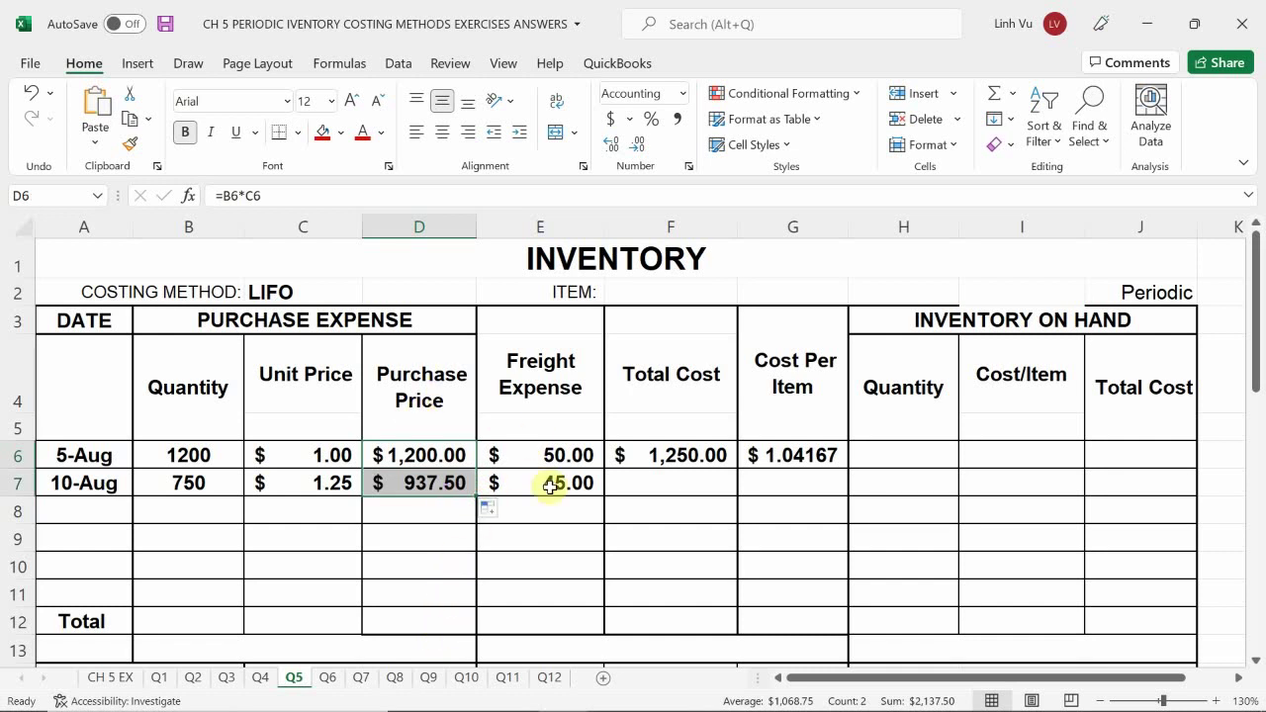
Fill the total cost and cost per item formulas from F6 and G6 down to row 7.
left_click(688, 456)
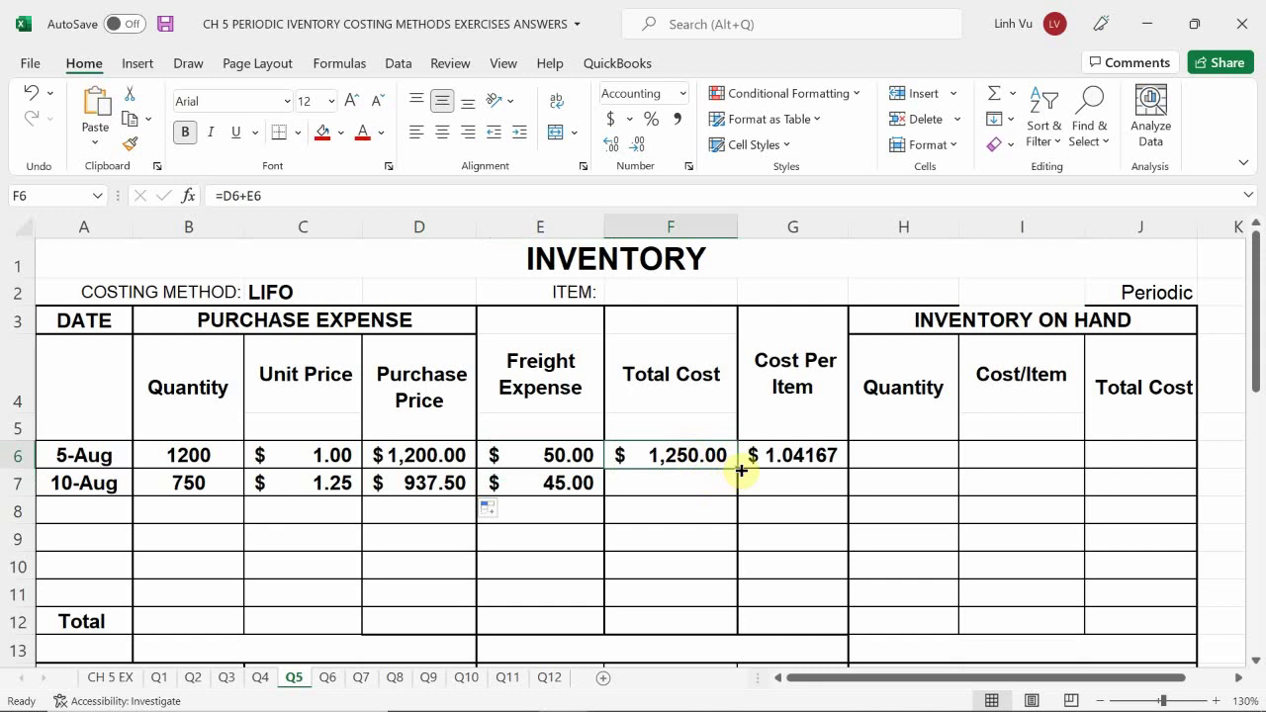
left_click_drag(737, 468, 732, 491)
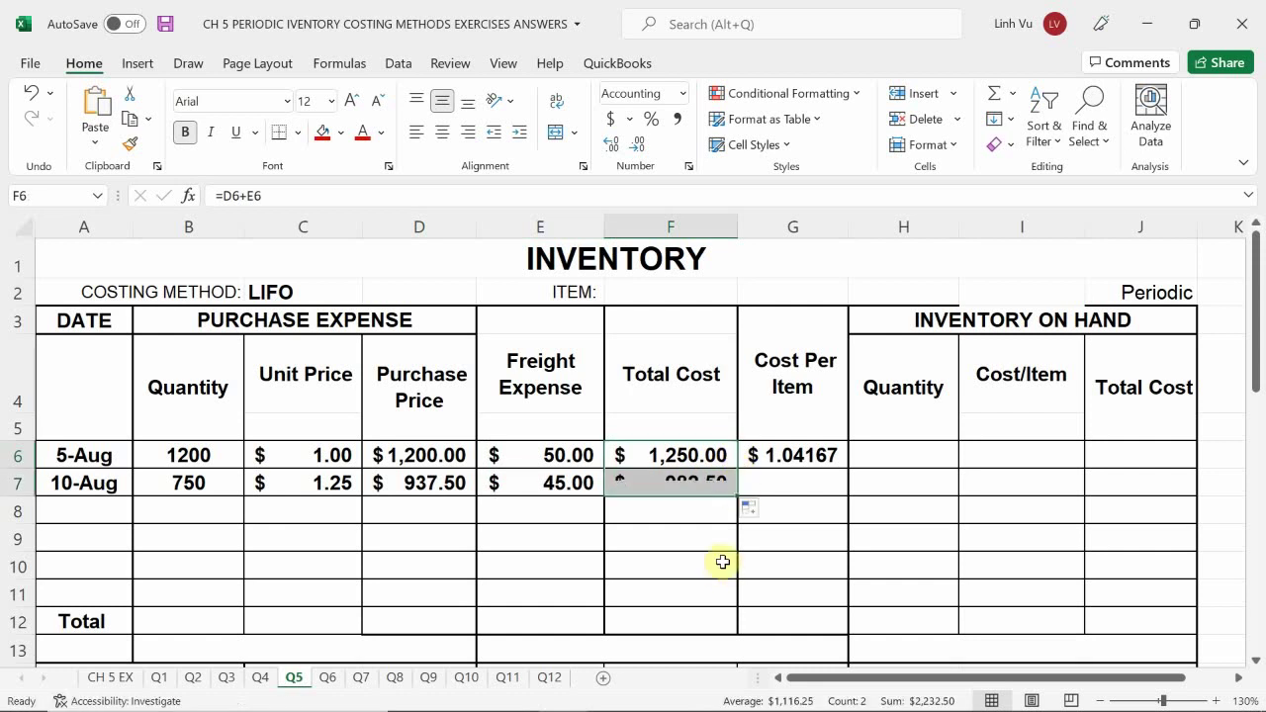
left_click(793, 486)
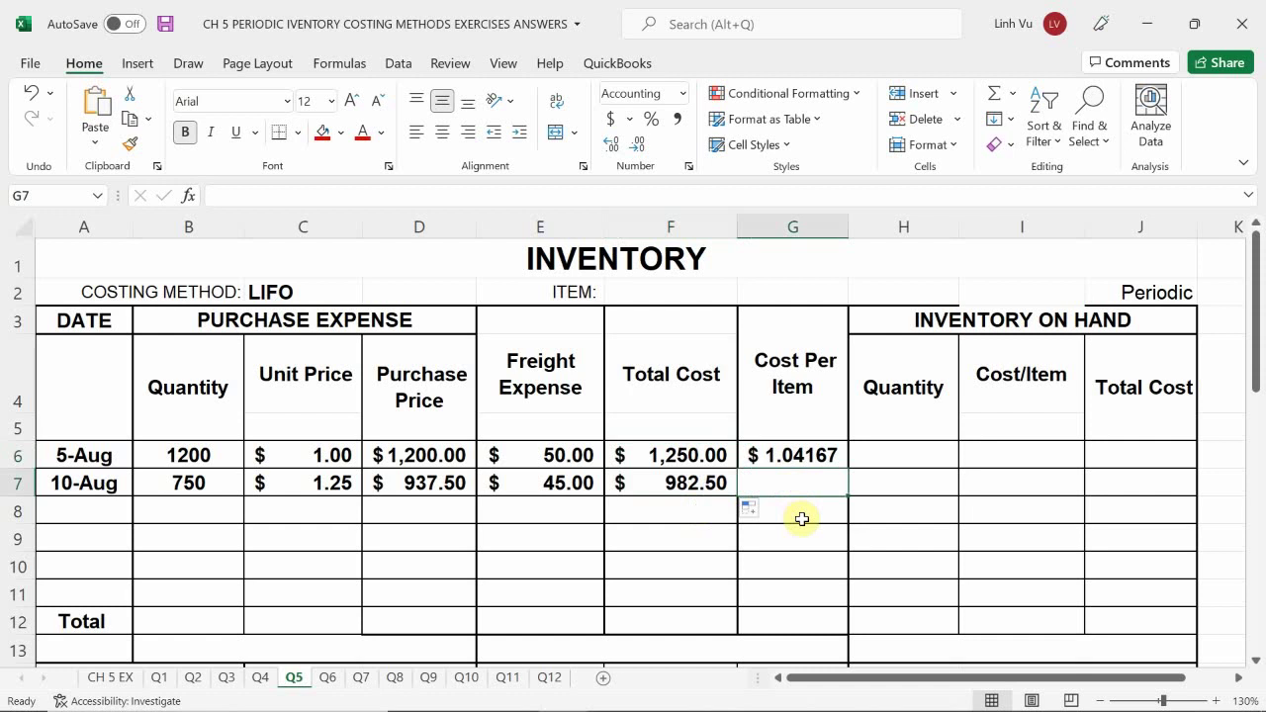
left_click(819, 455)
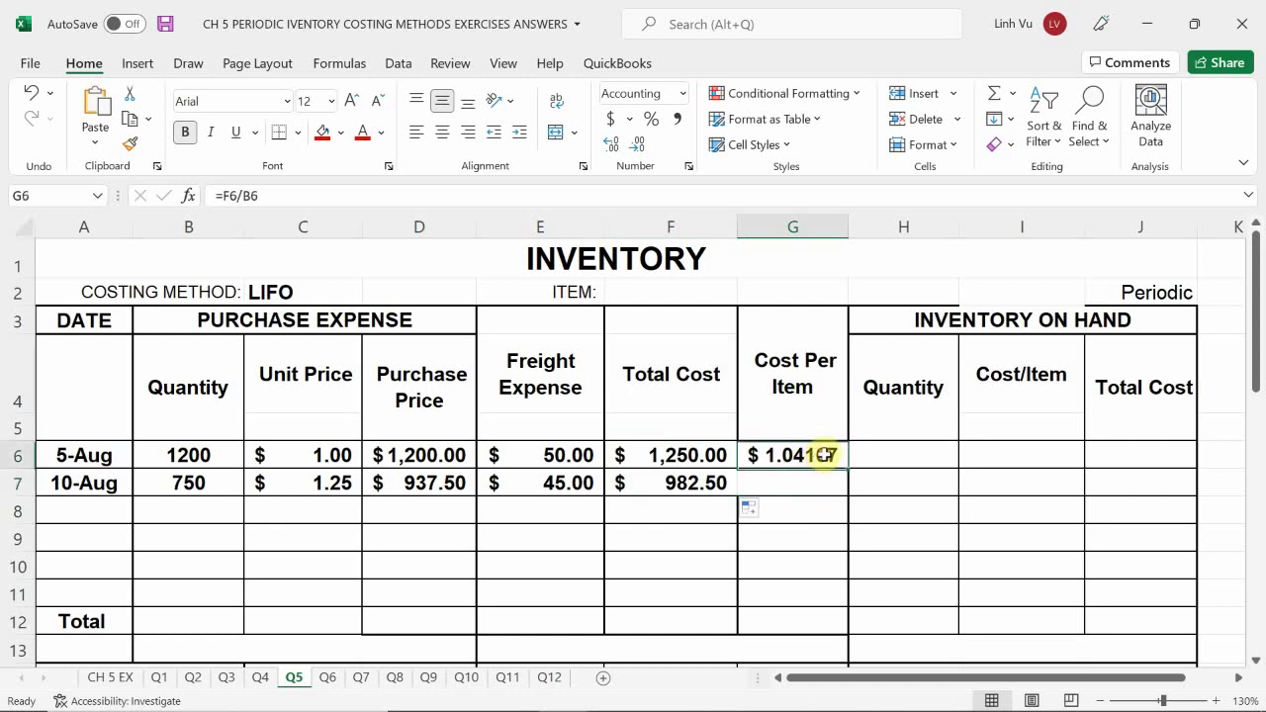
left_click_drag(847, 467, 848, 496)
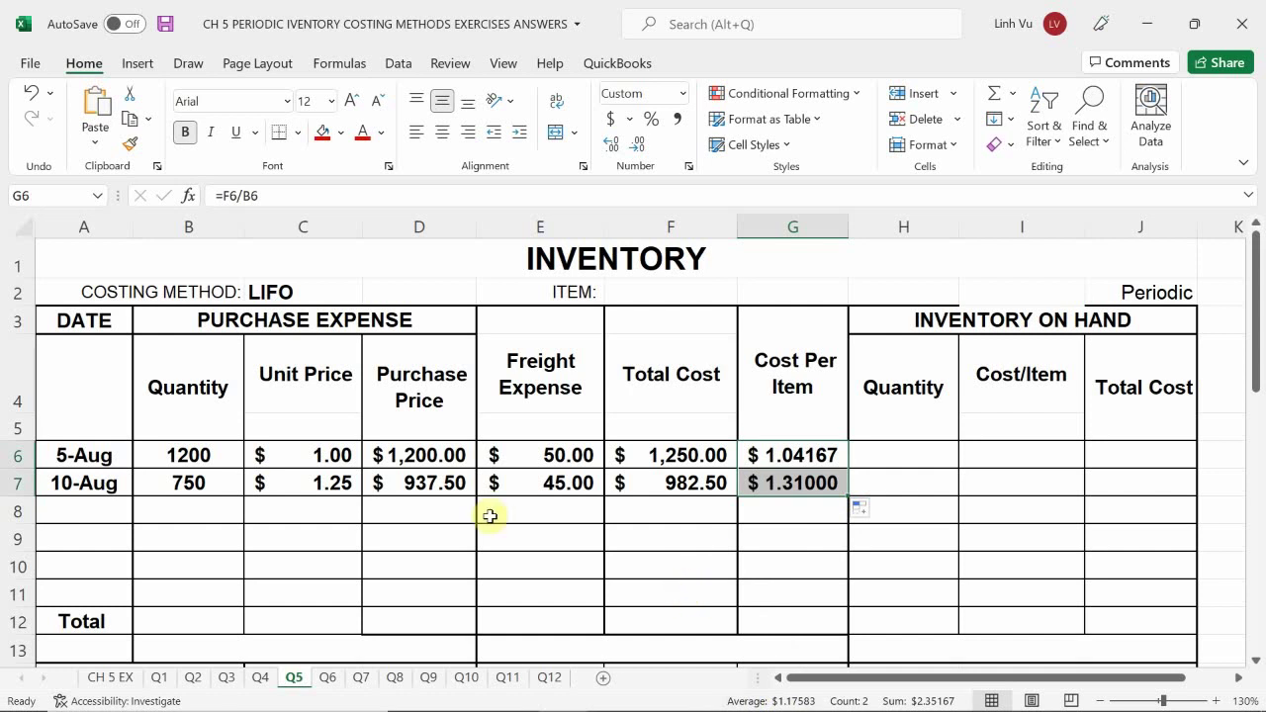
Check question 5's 11 August return on the CH 5 EX sheet and enter its quantity of 50 in H18 of Q5.
left_click(103, 679)
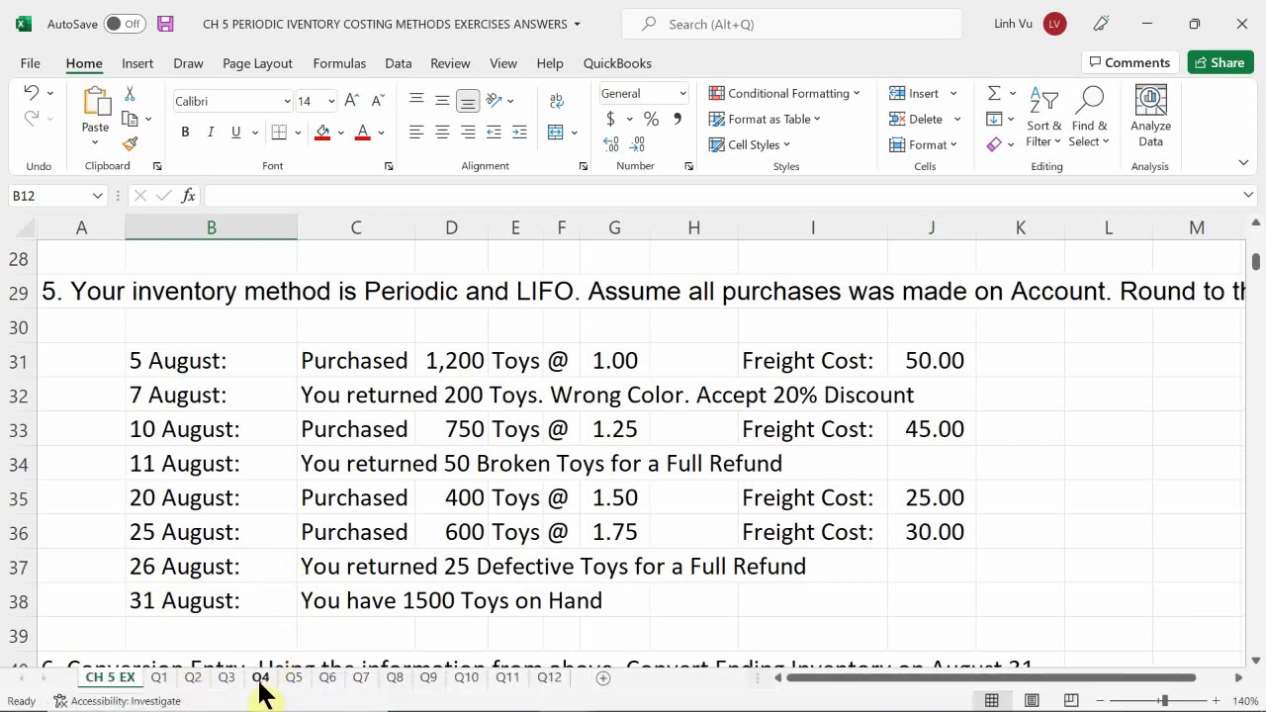
left_click(293, 681)
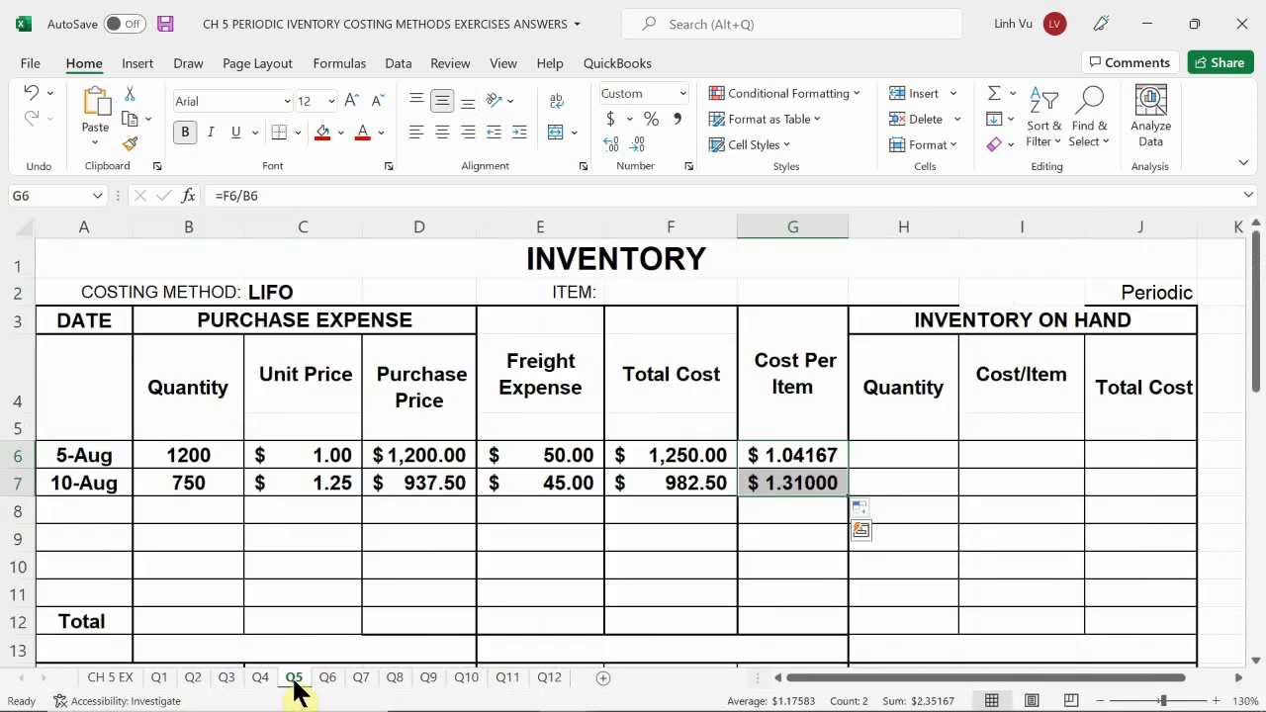
left_click(941, 574)
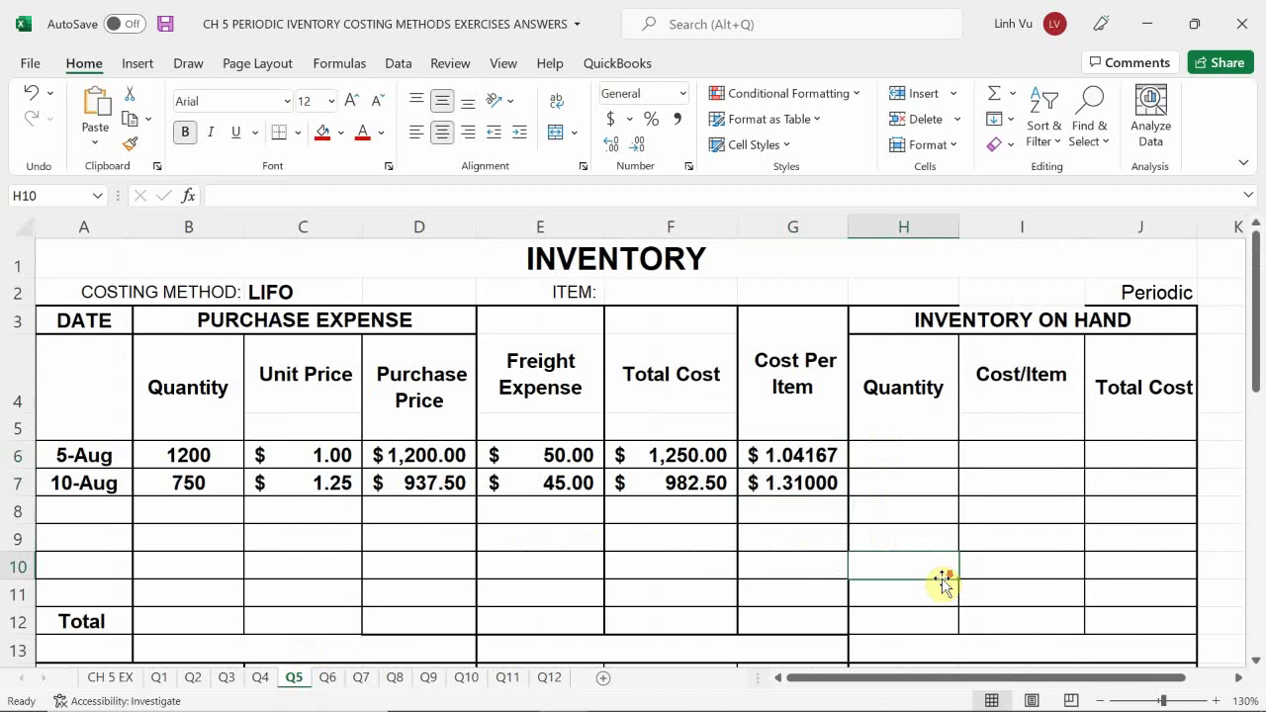
scroll(943, 584, "down", 4)
scroll(945, 576, "up", 1)
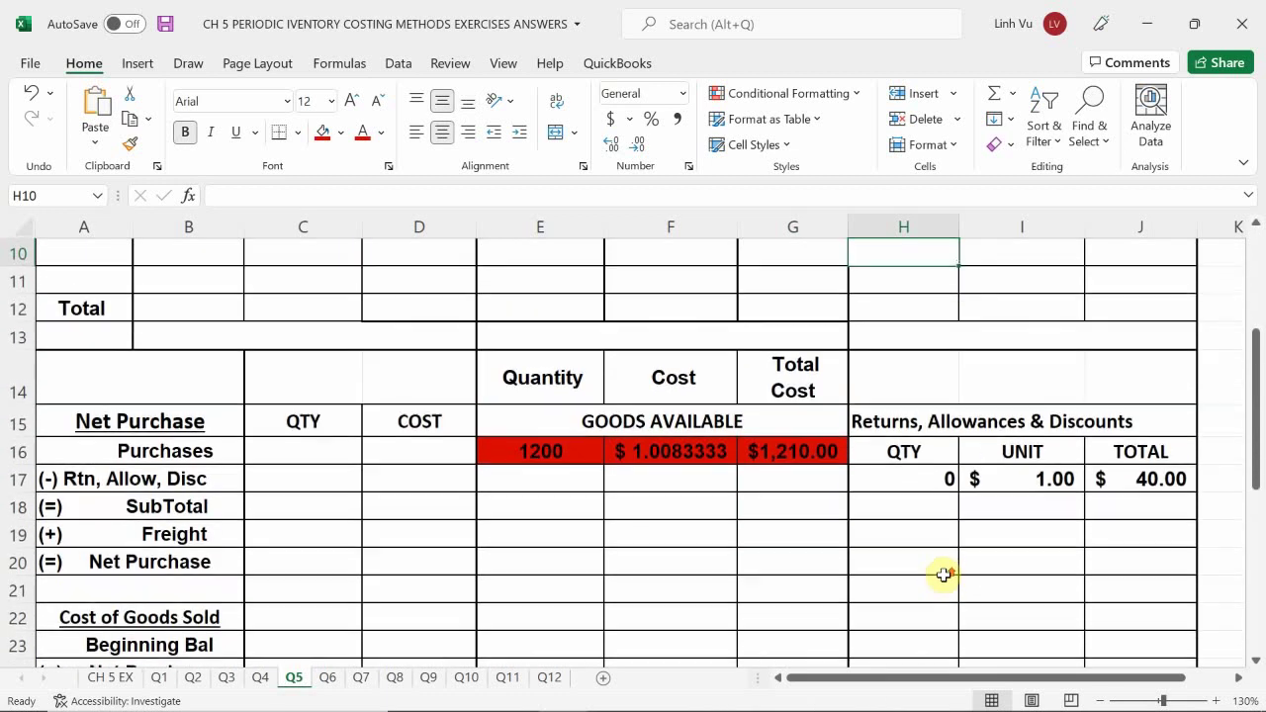
left_click(930, 511)
type("50")
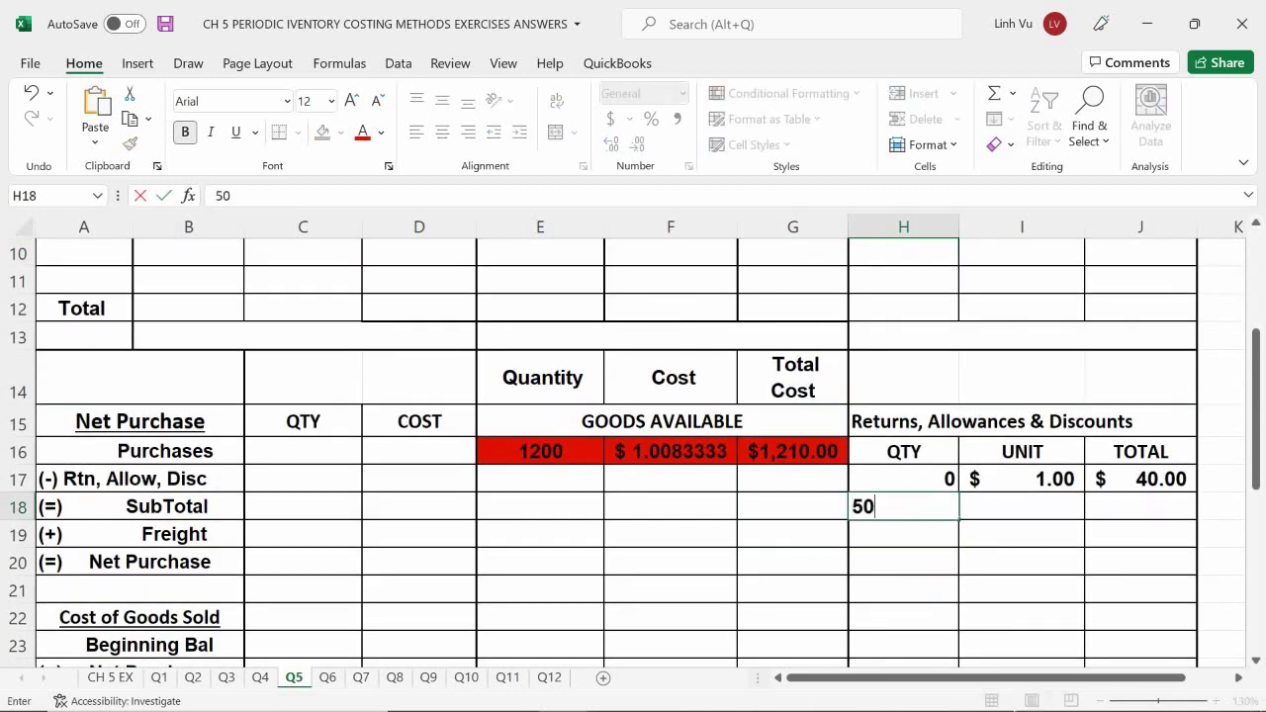
key("Return")
Link the returned toys' unit cost in I18 to the 10 August unit price with =C7.
key("Right")
key("Up")
type("=")
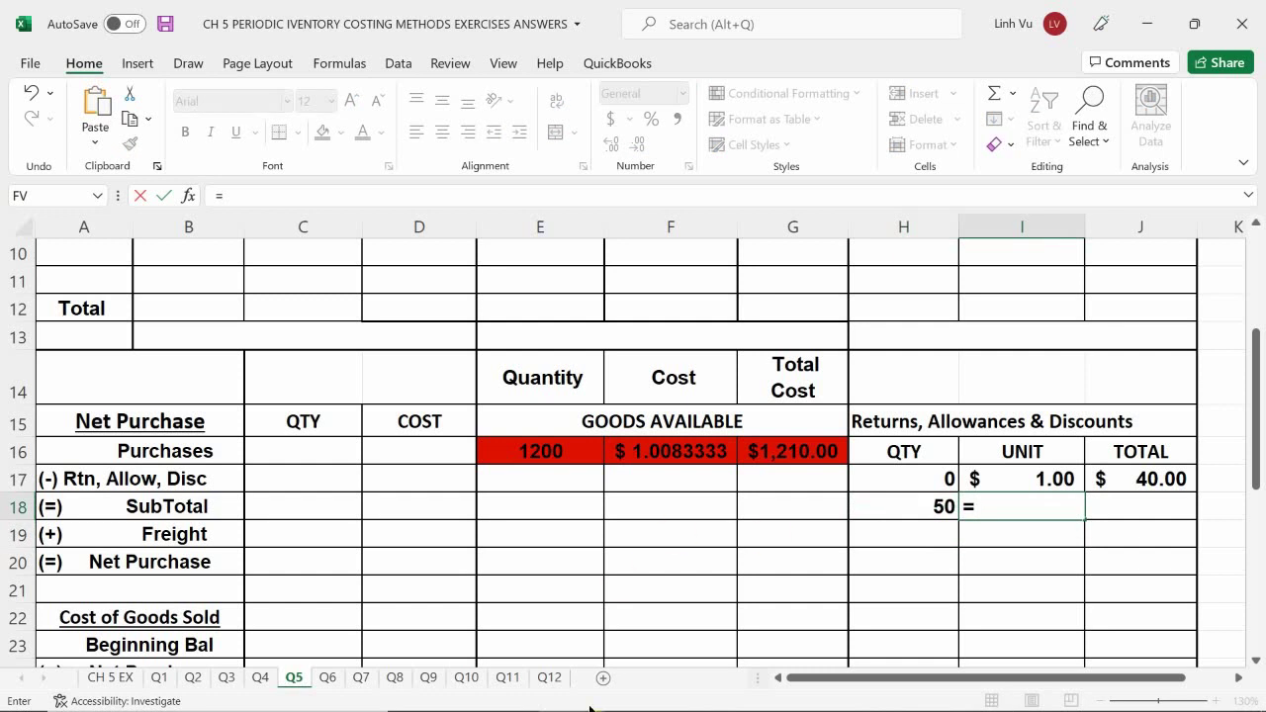
scroll(328, 399, "up", 3)
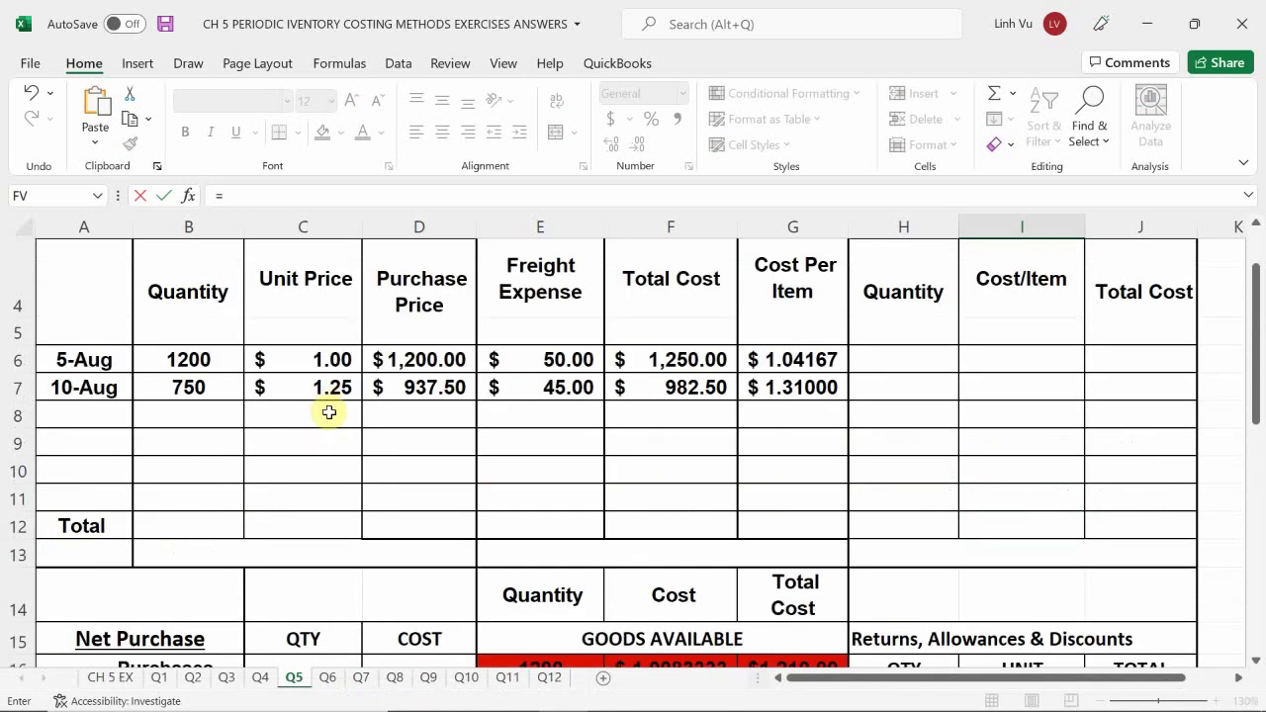
scroll(325, 461, "up", 1)
scroll(324, 461, "down", 2)
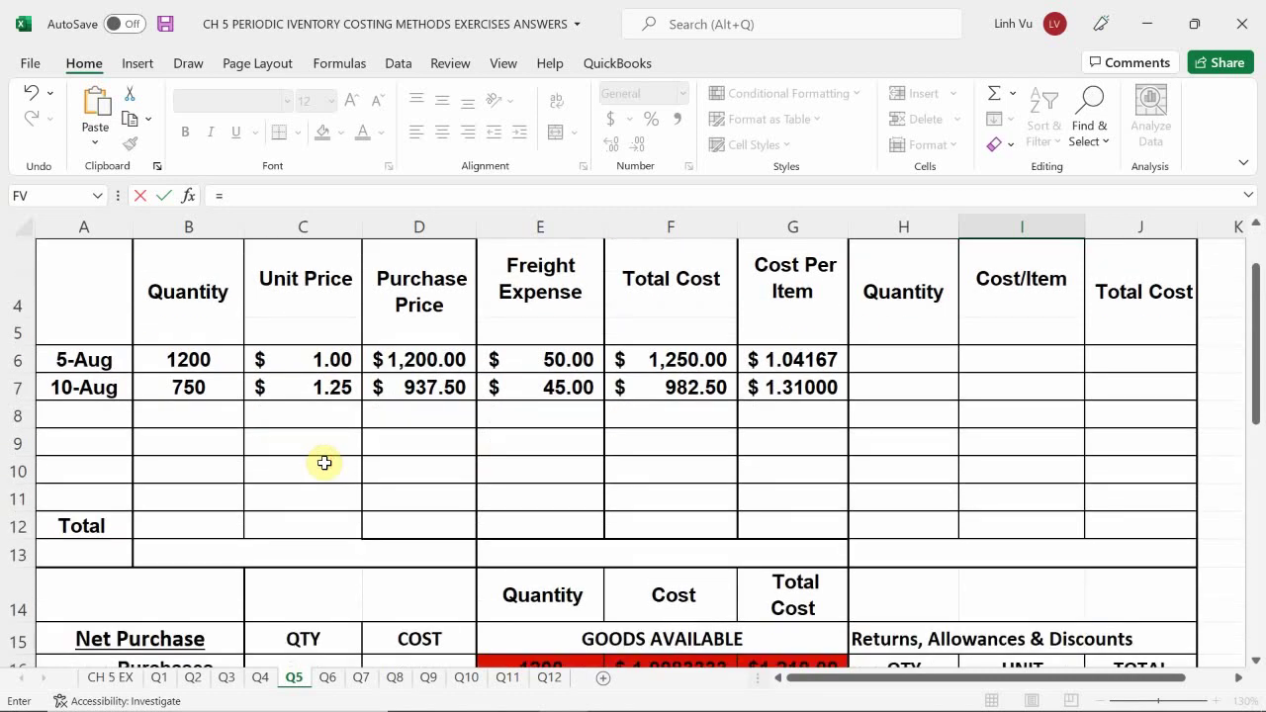
left_click(316, 390)
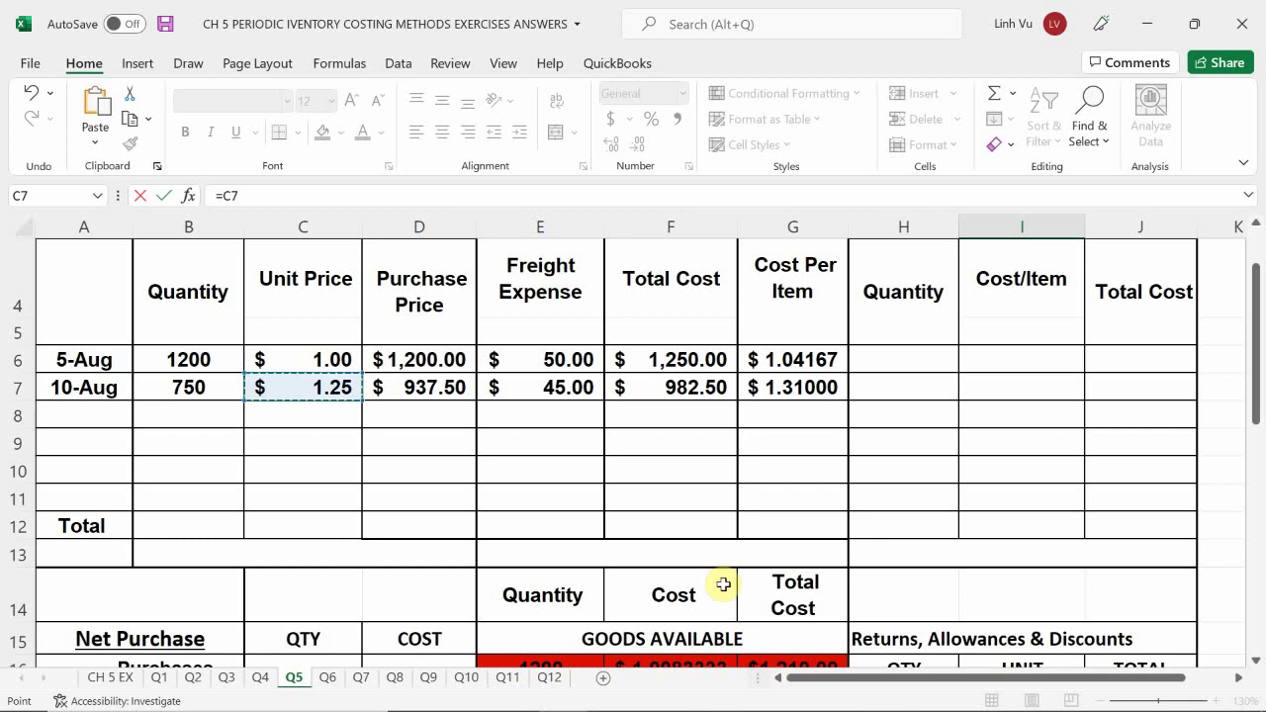
key("Return")
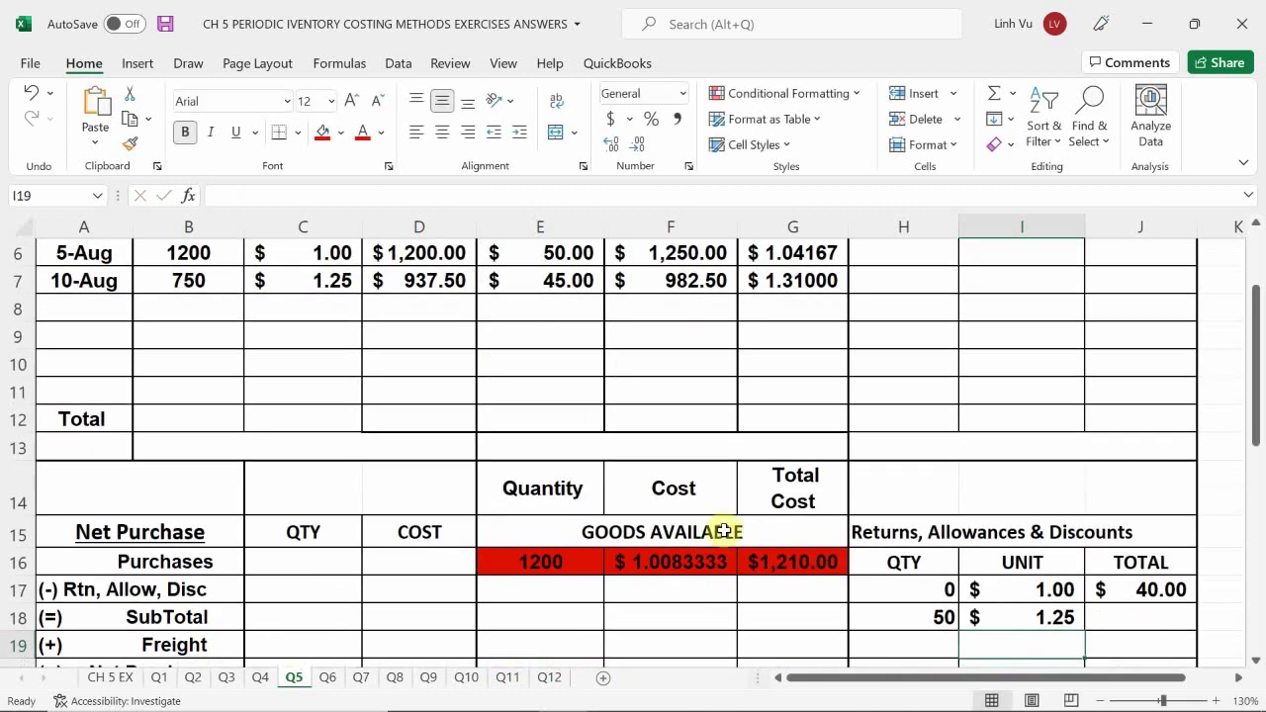
Calculate the 11 August return total in J18 as quantity times unit cost with =H18*I18.
left_click(1128, 615)
type("=")
key("Left")
key("Left")
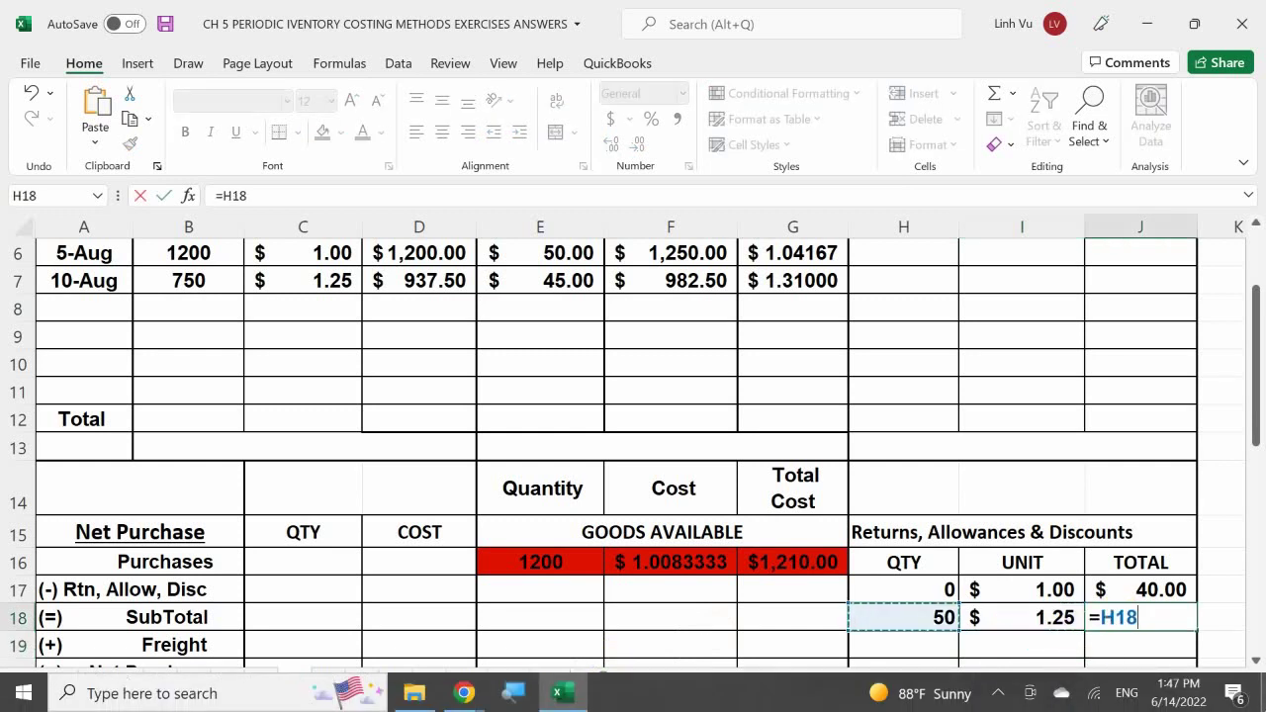
type("*")
key("Left")
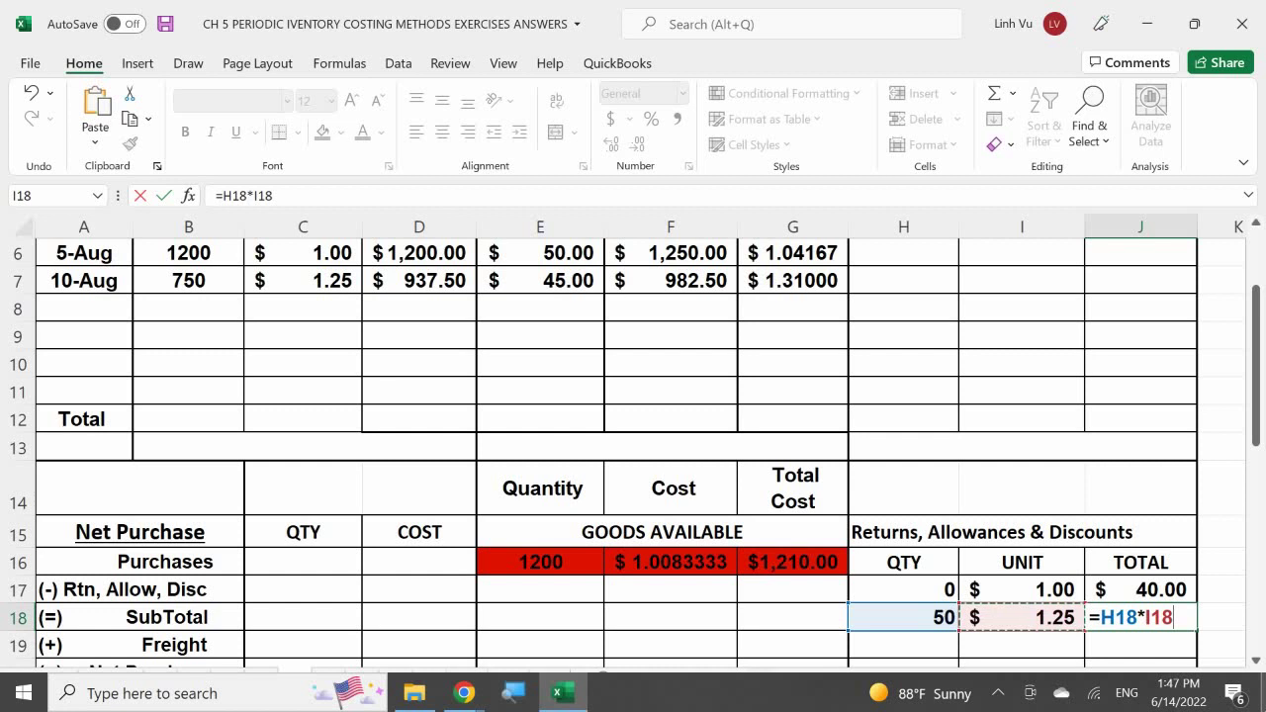
key("Return")
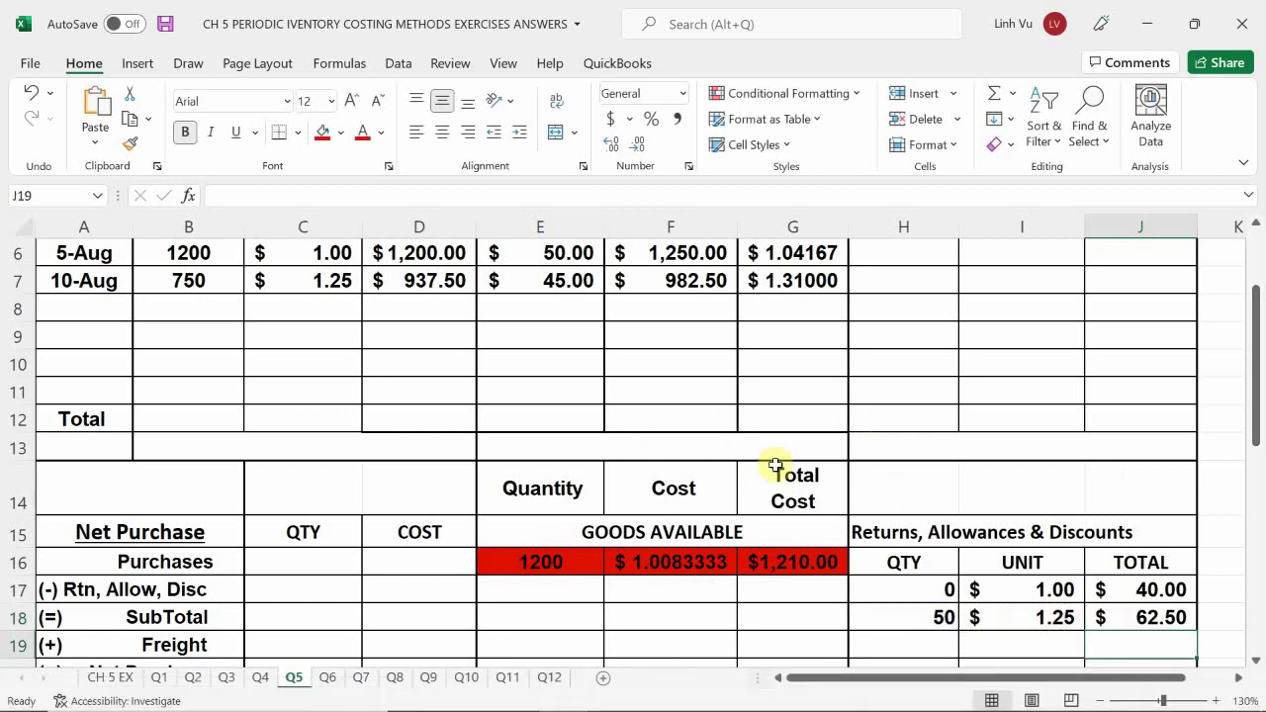
Calculate the 10 August goods available quantity in E17 as purchased quantity minus returned quantity with =B7-H18.
scroll(537, 361, "down", 1)
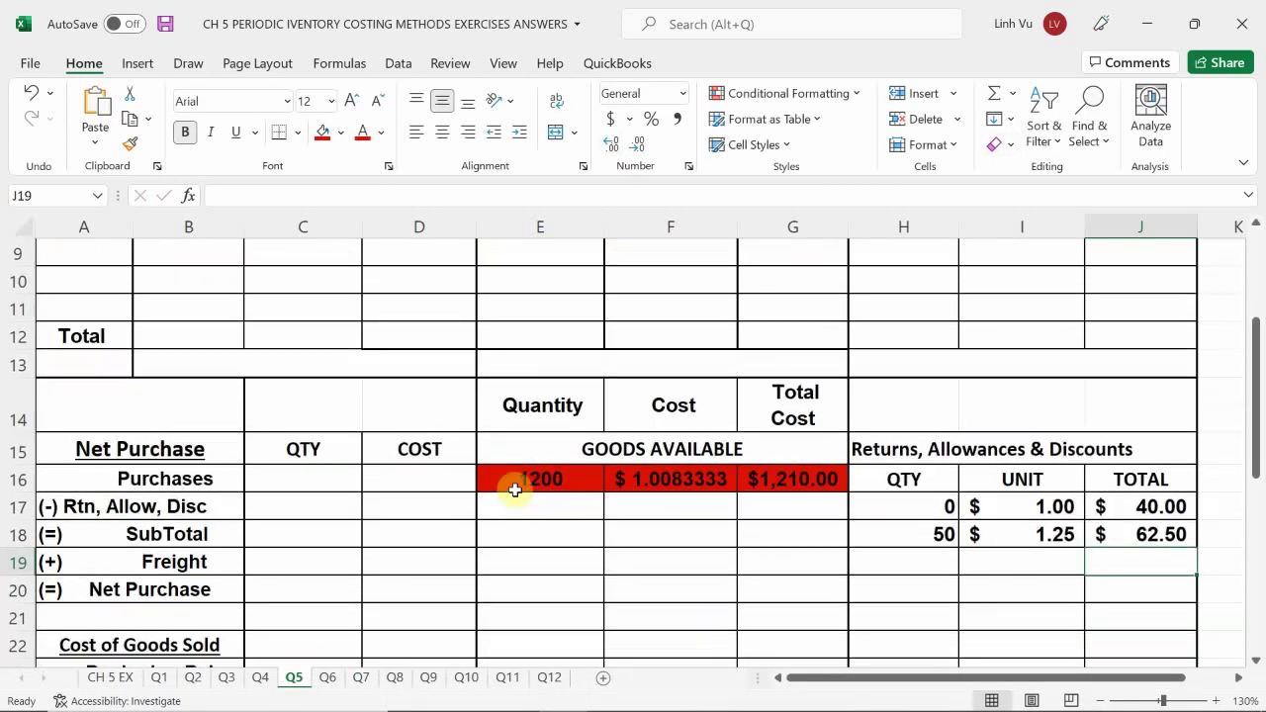
left_click(537, 504)
type("=")
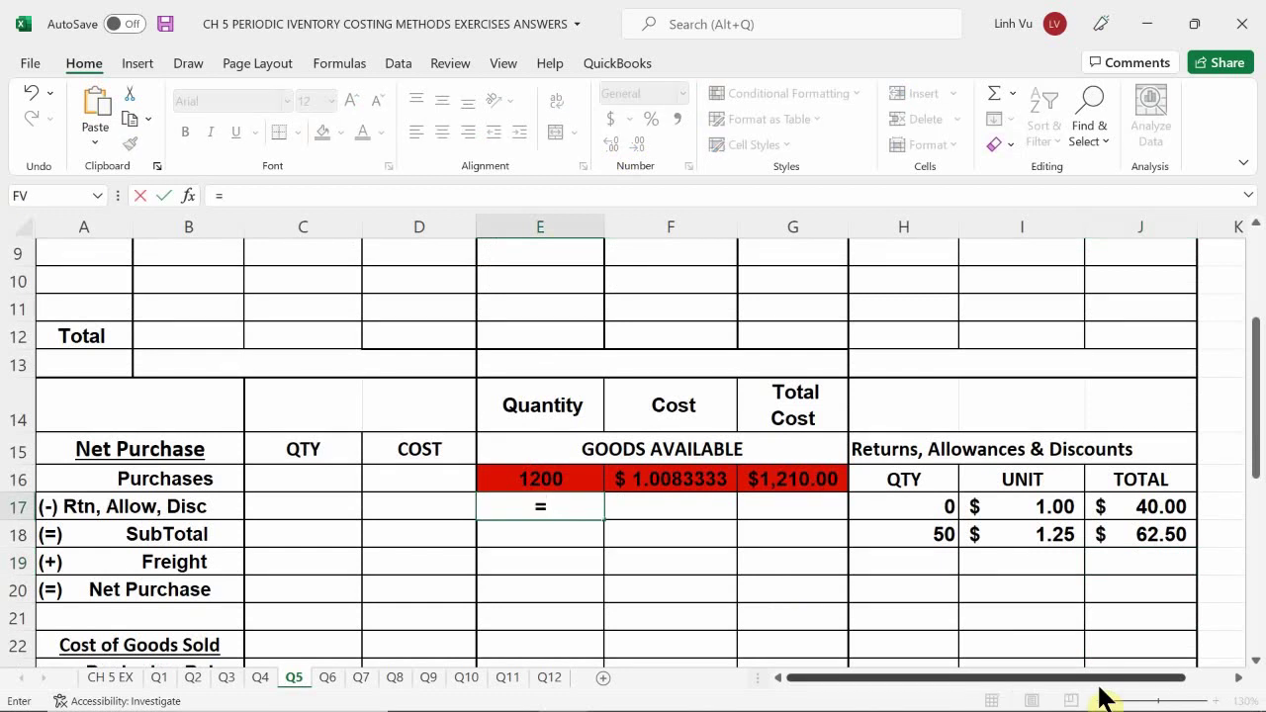
scroll(1060, 656, "up", 2)
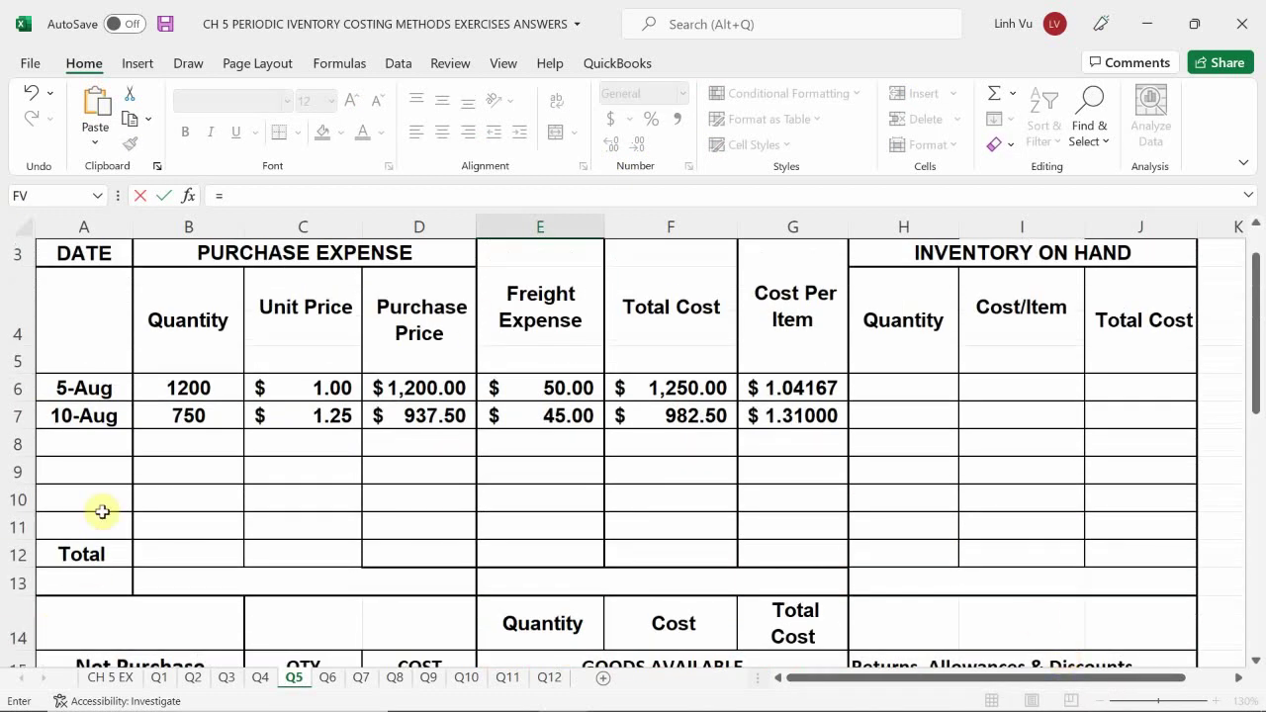
left_click(184, 417)
scroll(656, 419, "down", 1)
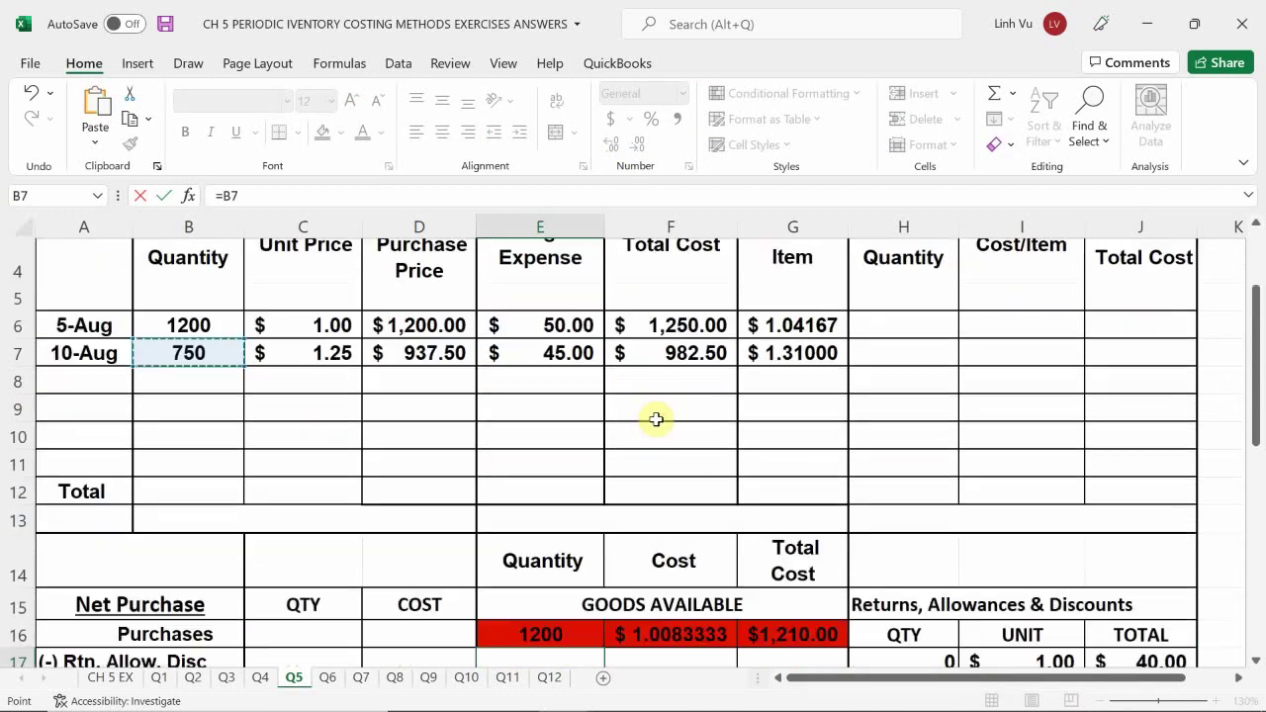
scroll(656, 420, "down", 2)
type("-")
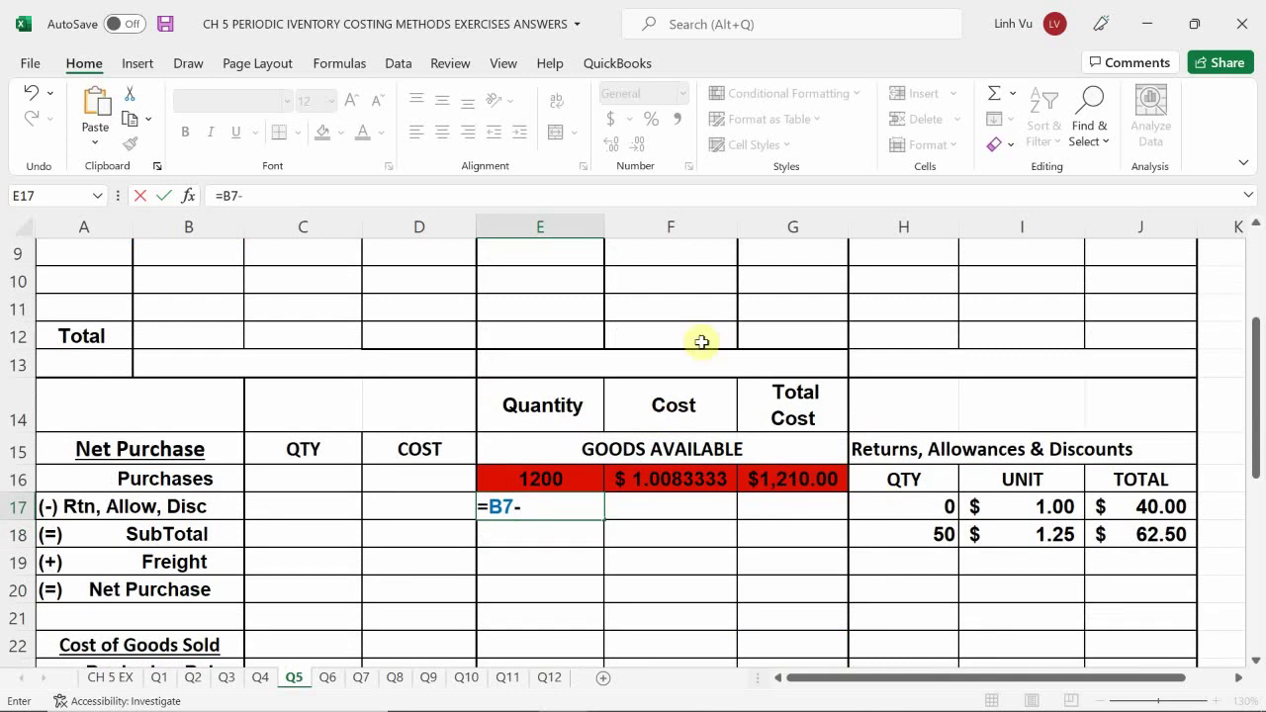
left_click(888, 532)
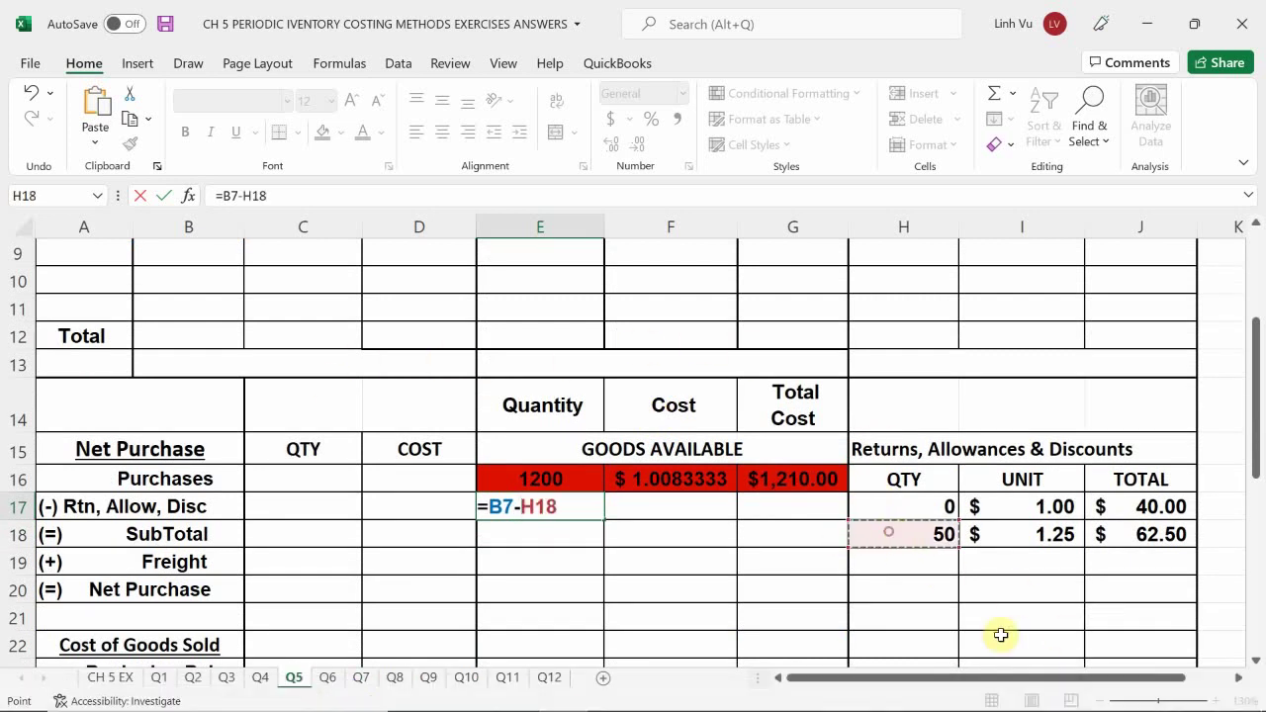
key("Return")
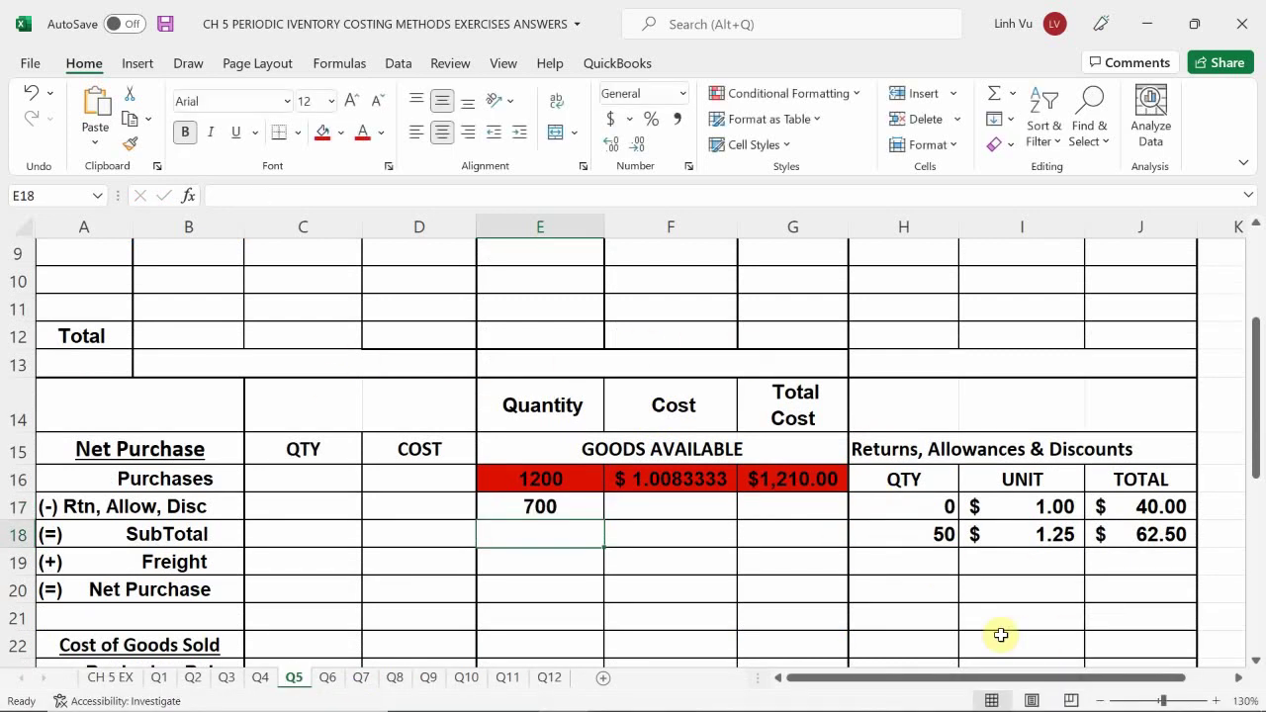
Calculate the 10 August goods available total cost in G17 as total cost minus the return total with =F7-J18.
key("Up")
key("Right")
key("Right")
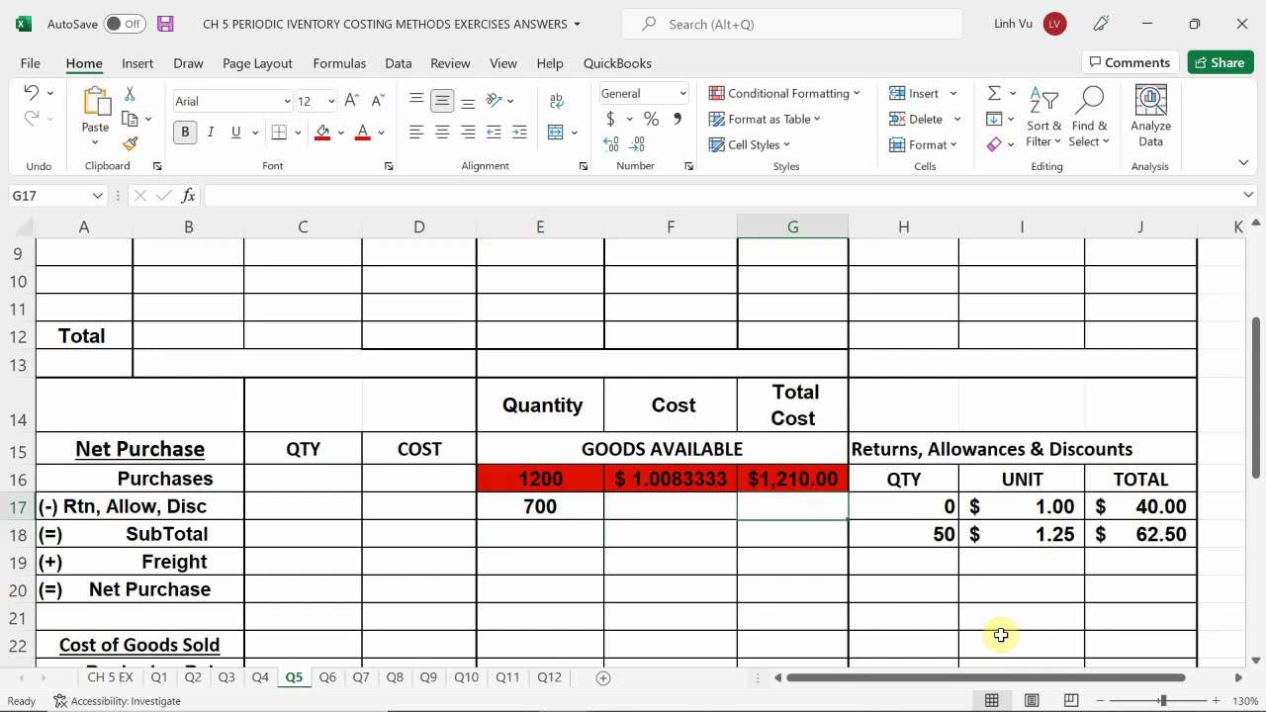
type("=")
scroll(987, 593, "up", 2)
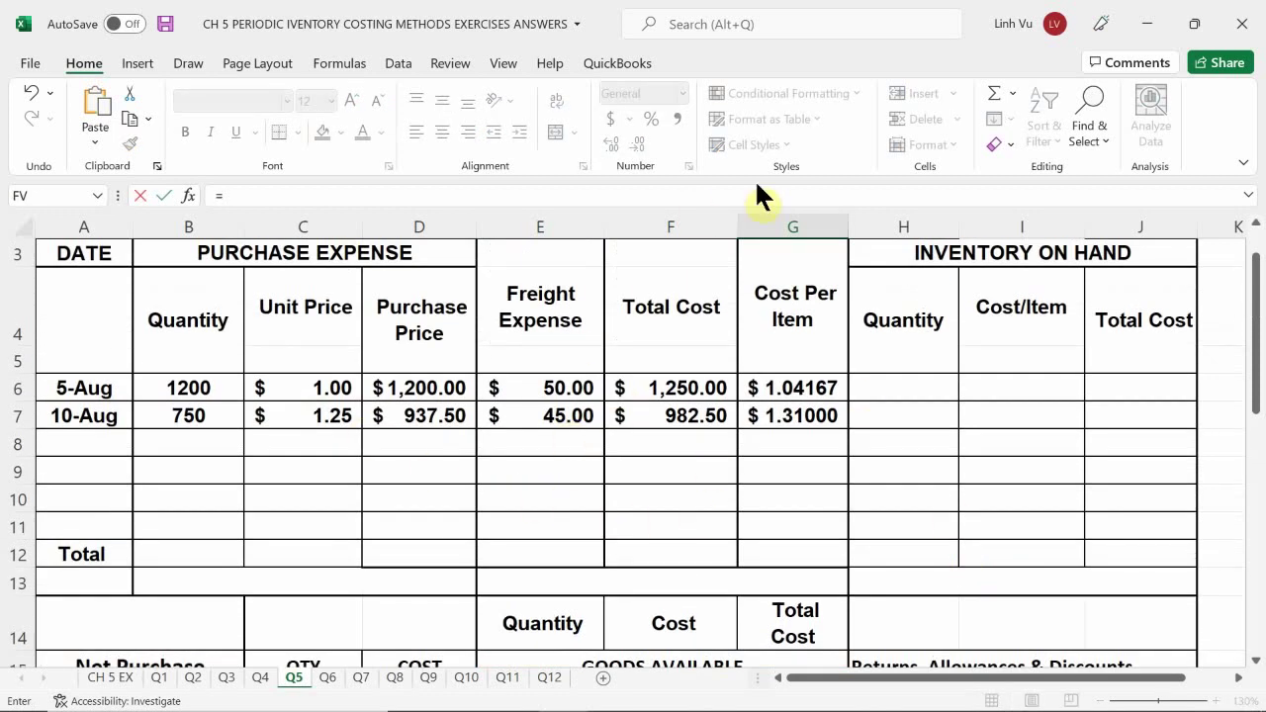
left_click(660, 417)
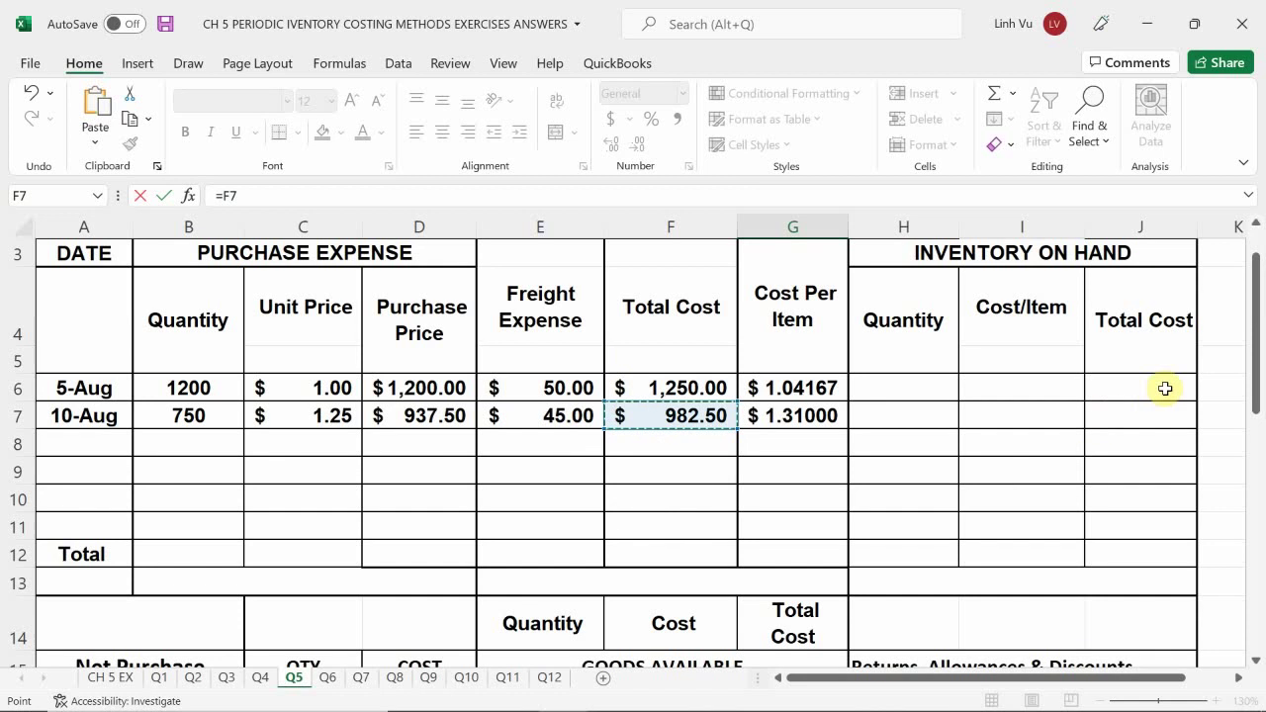
scroll(1182, 377, "down", 2)
type("-")
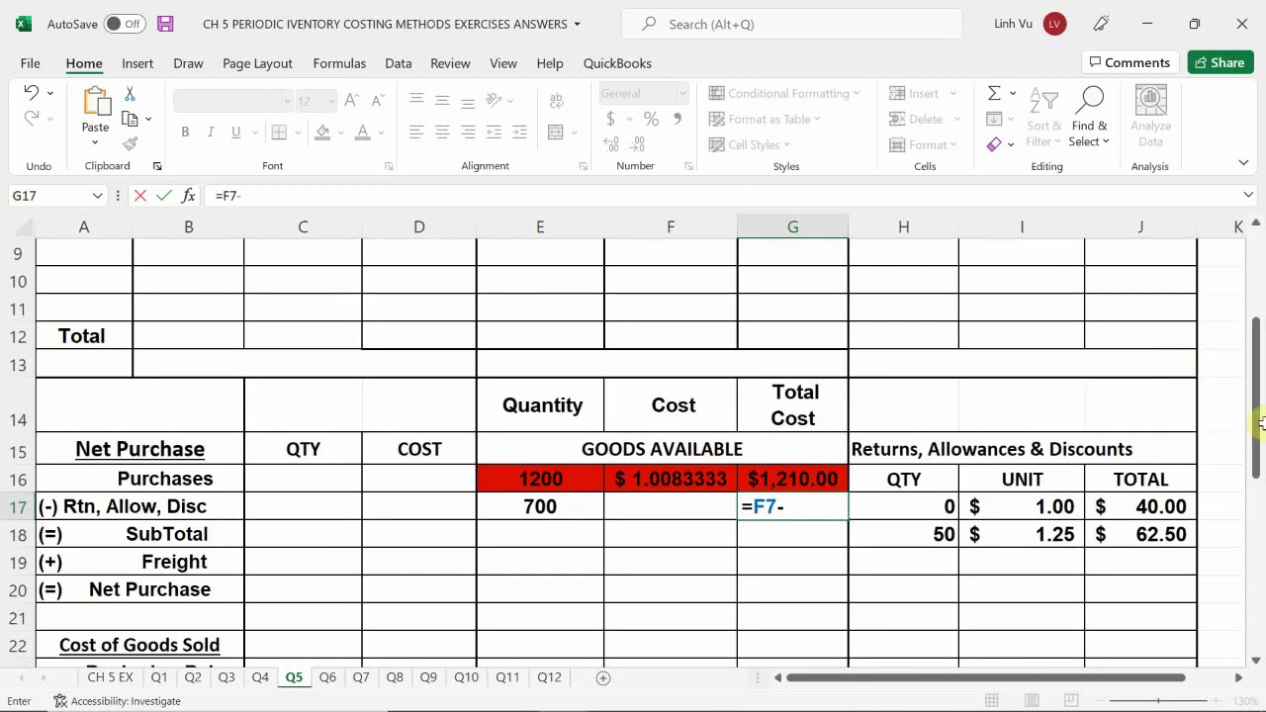
left_click(1167, 536)
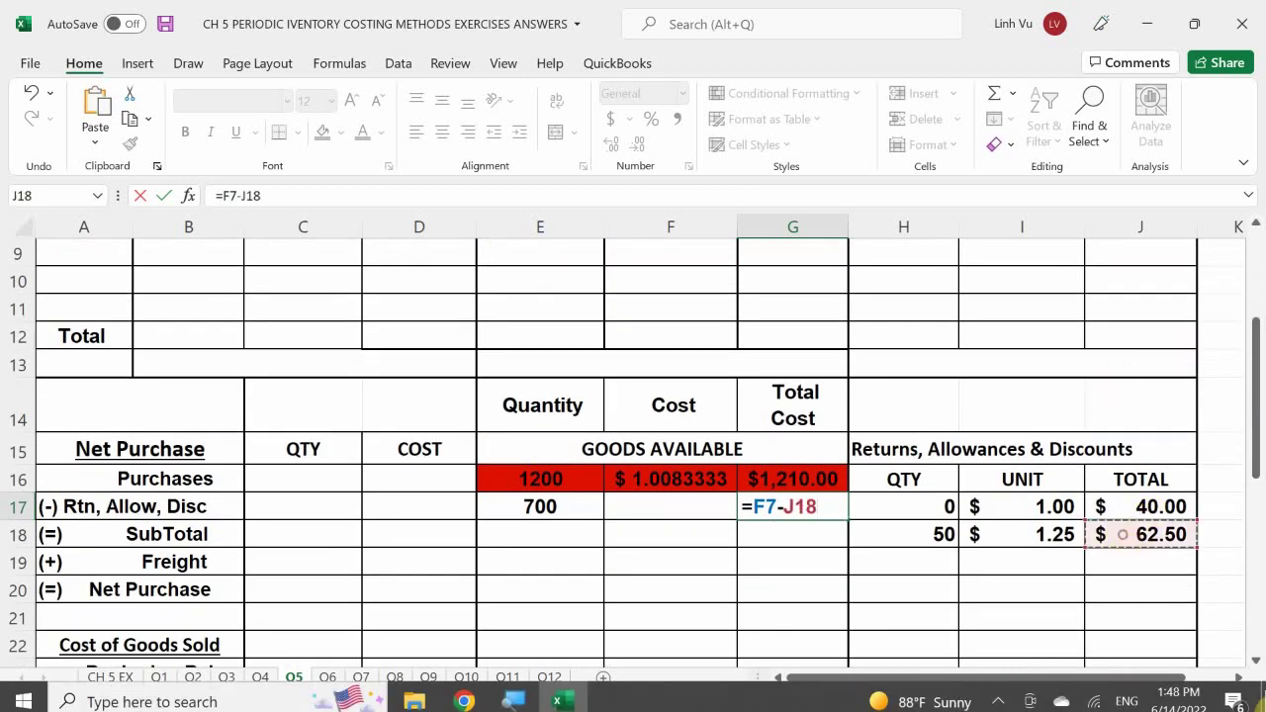
key("Return")
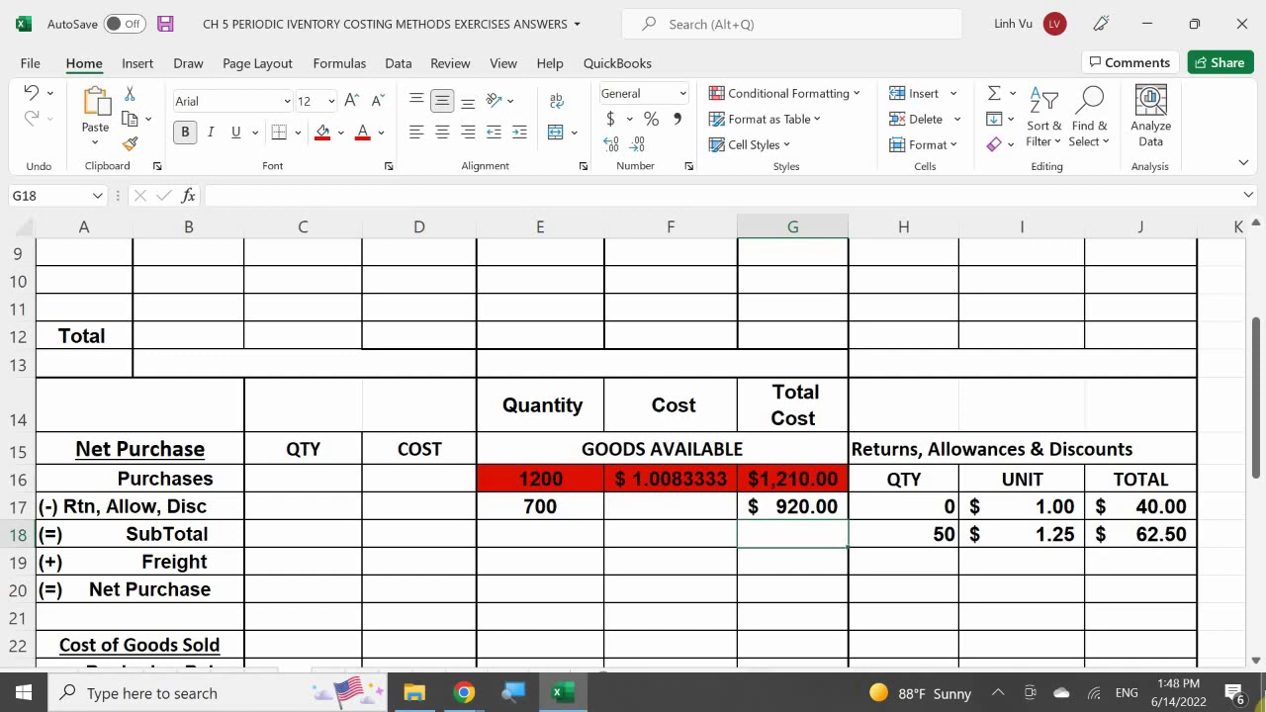
Calculate the 10 August cost per available item in F17 as total cost divided by quantity with =G17/E17.
scroll(1113, 390, "up", 1)
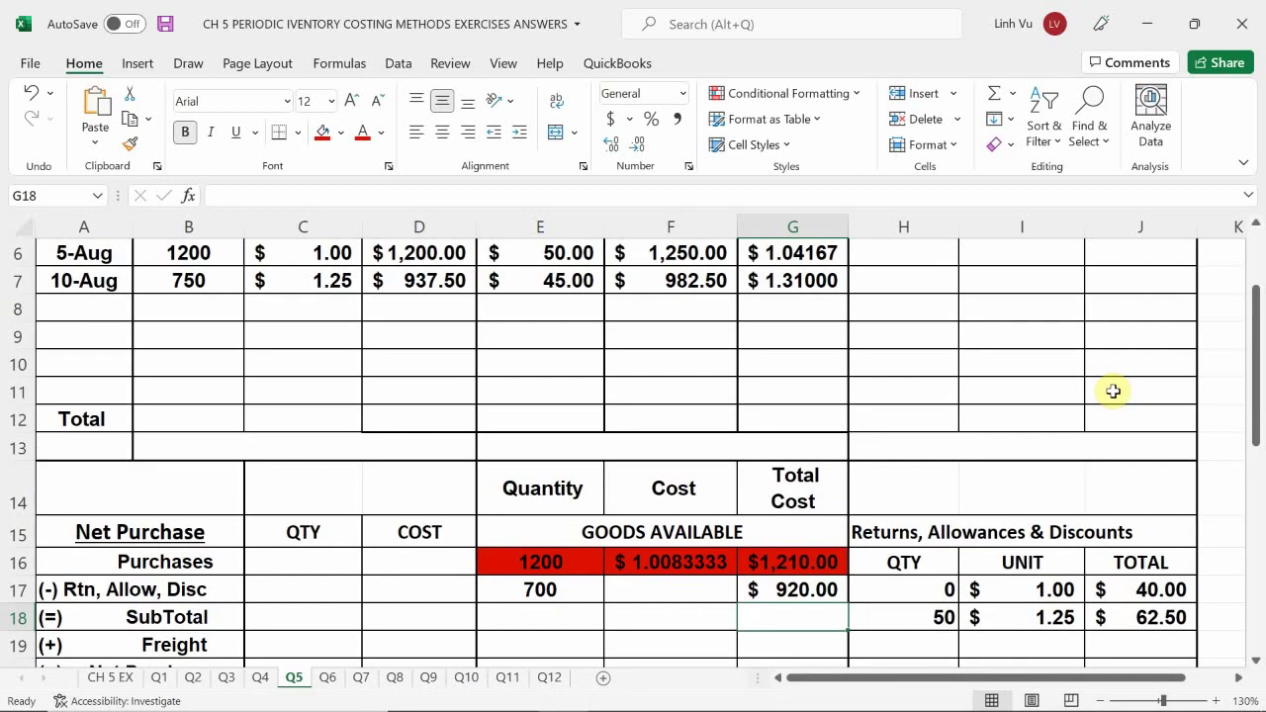
scroll(1113, 391, "down", 1)
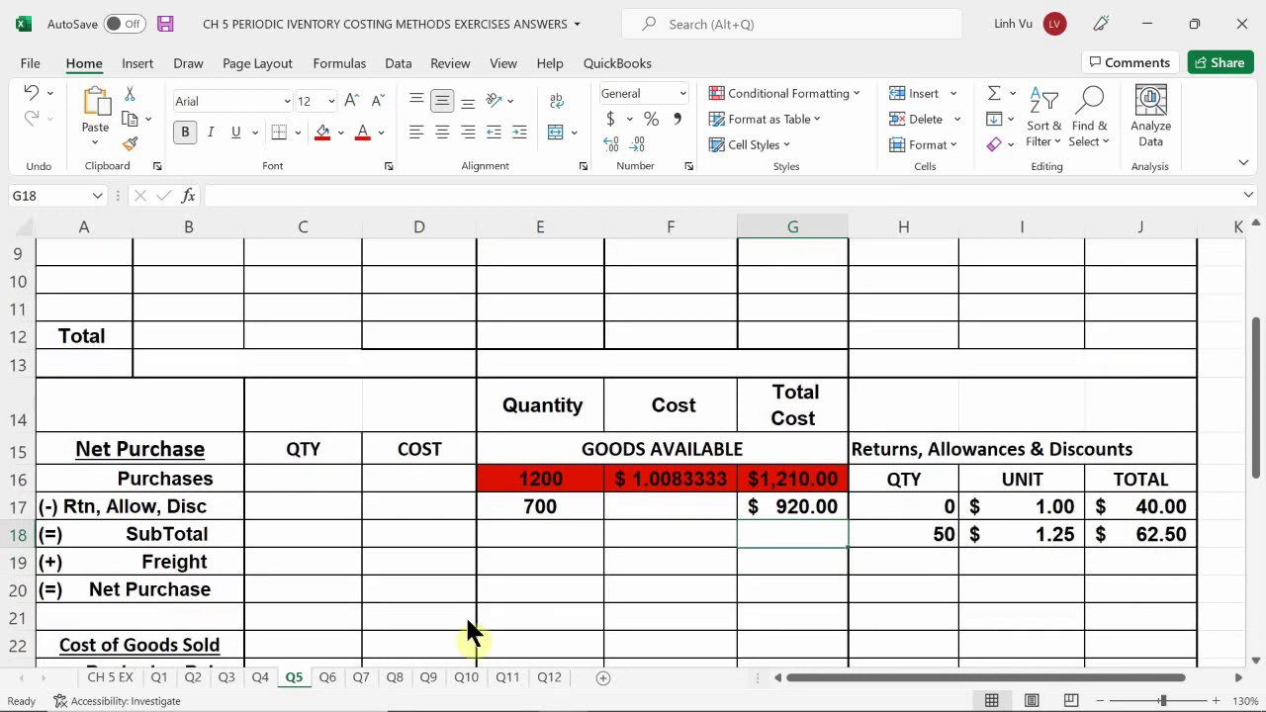
left_click(643, 510)
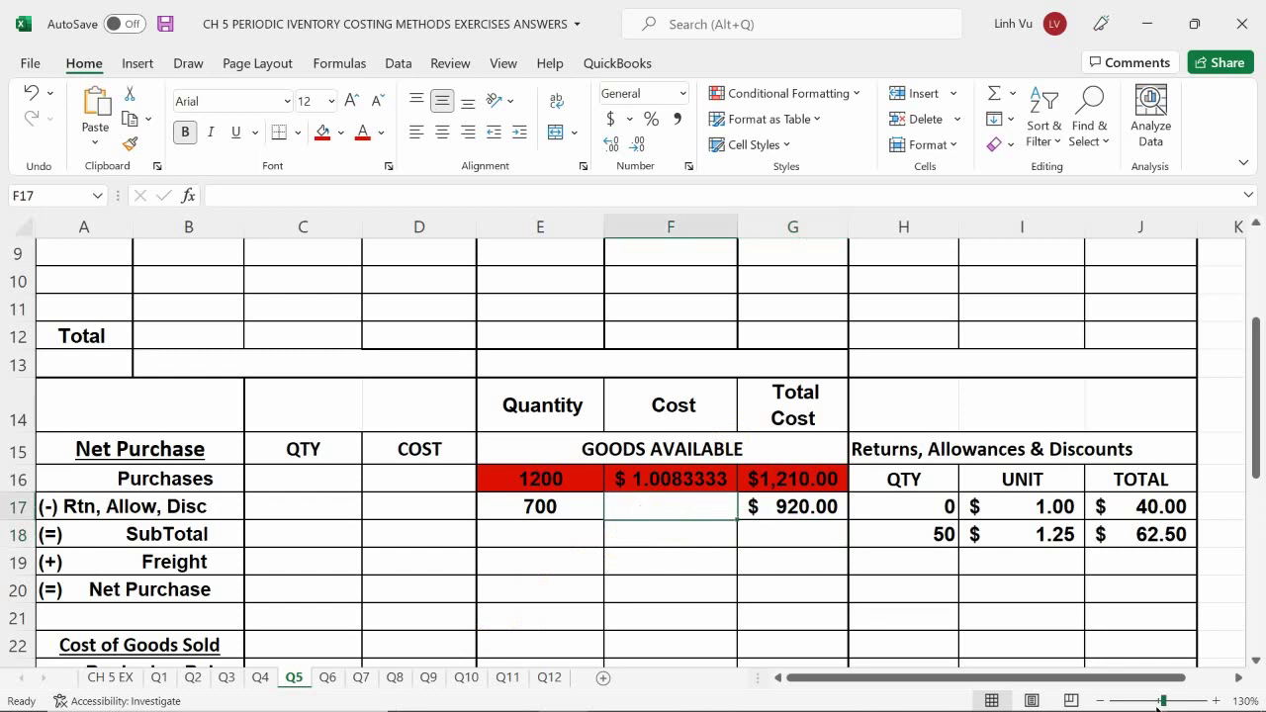
type("=")
key("Right")
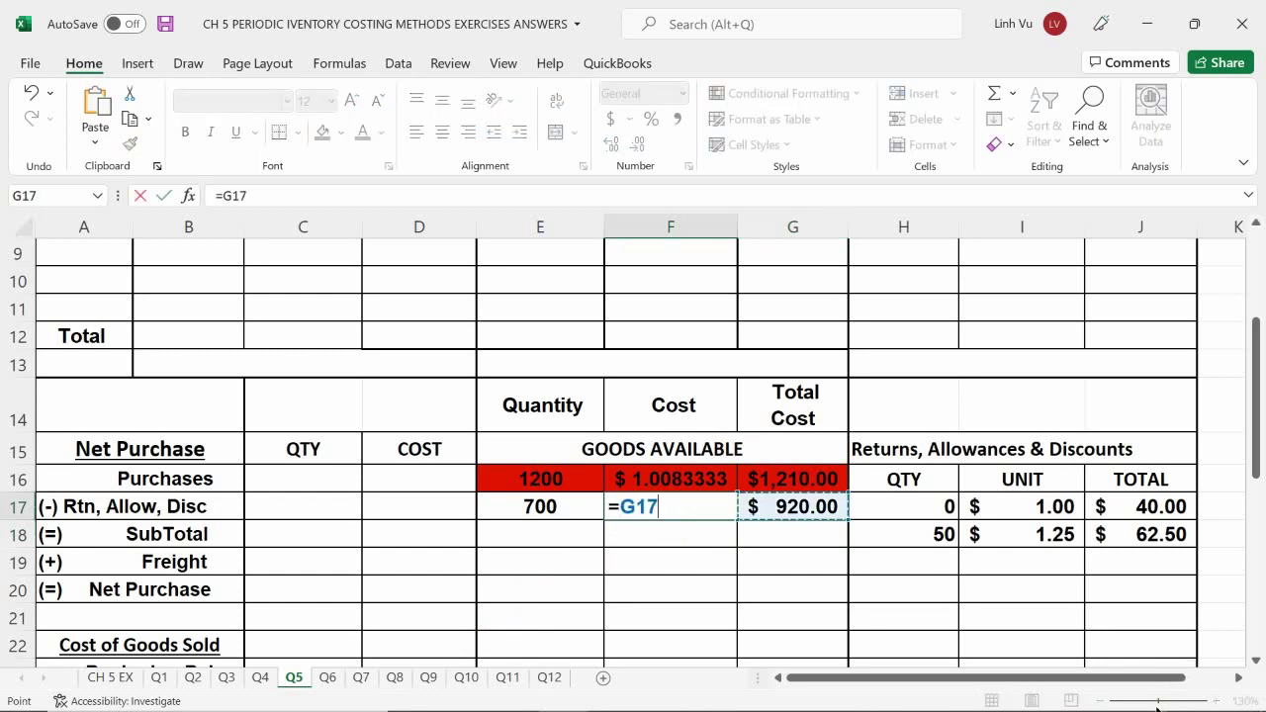
type("/")
key("Left")
key("Left")
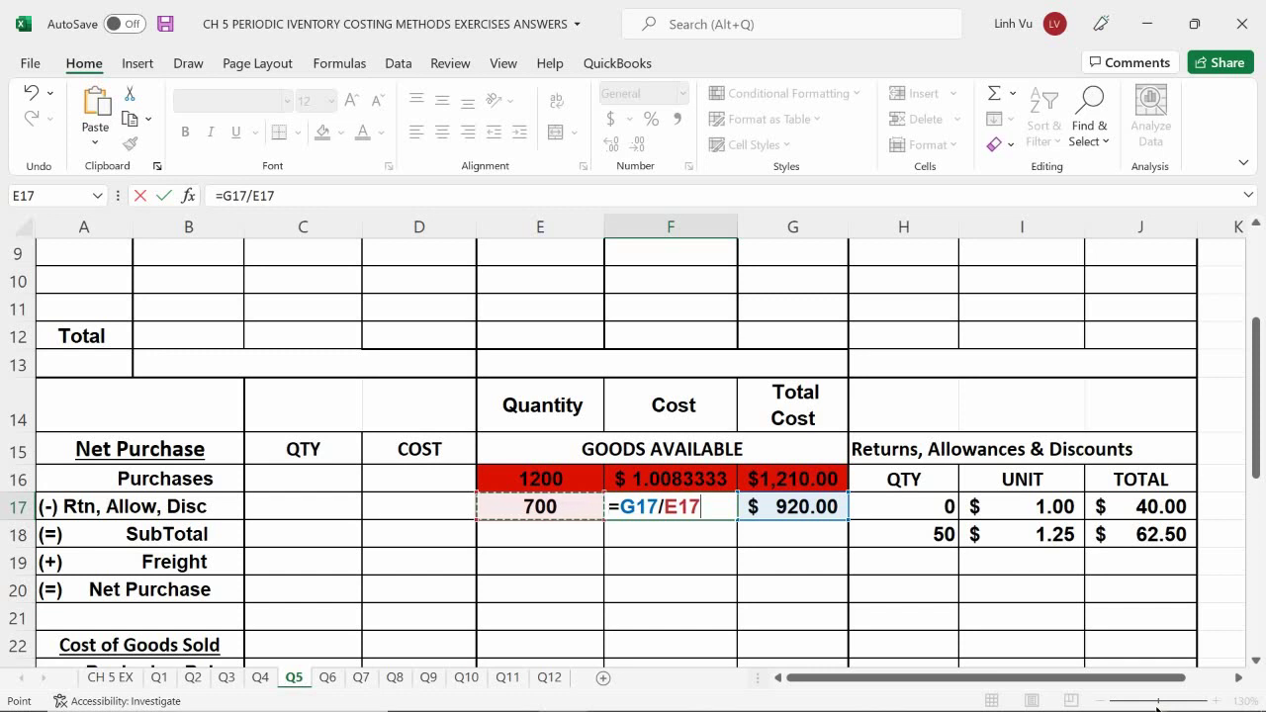
key("Return")
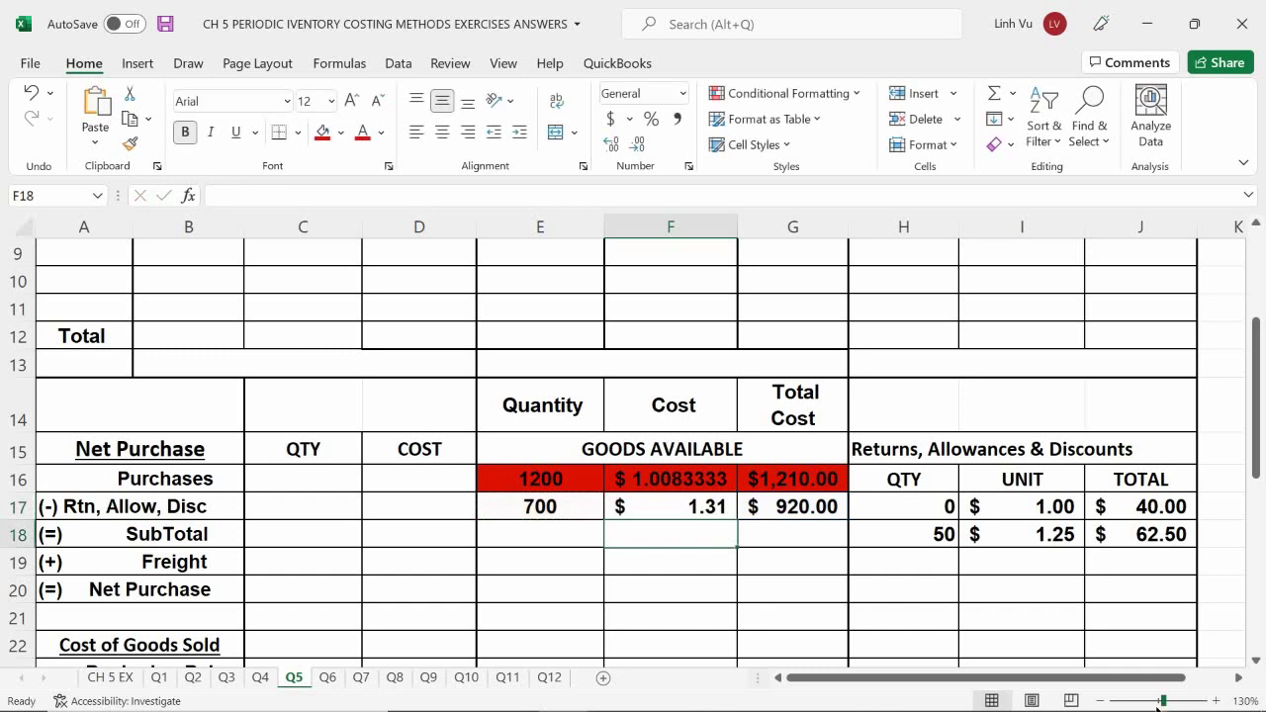
Format the goods available costs in F16:F20 to show seven decimal places.
left_click(640, 478)
left_click_drag(640, 478, 636, 585)
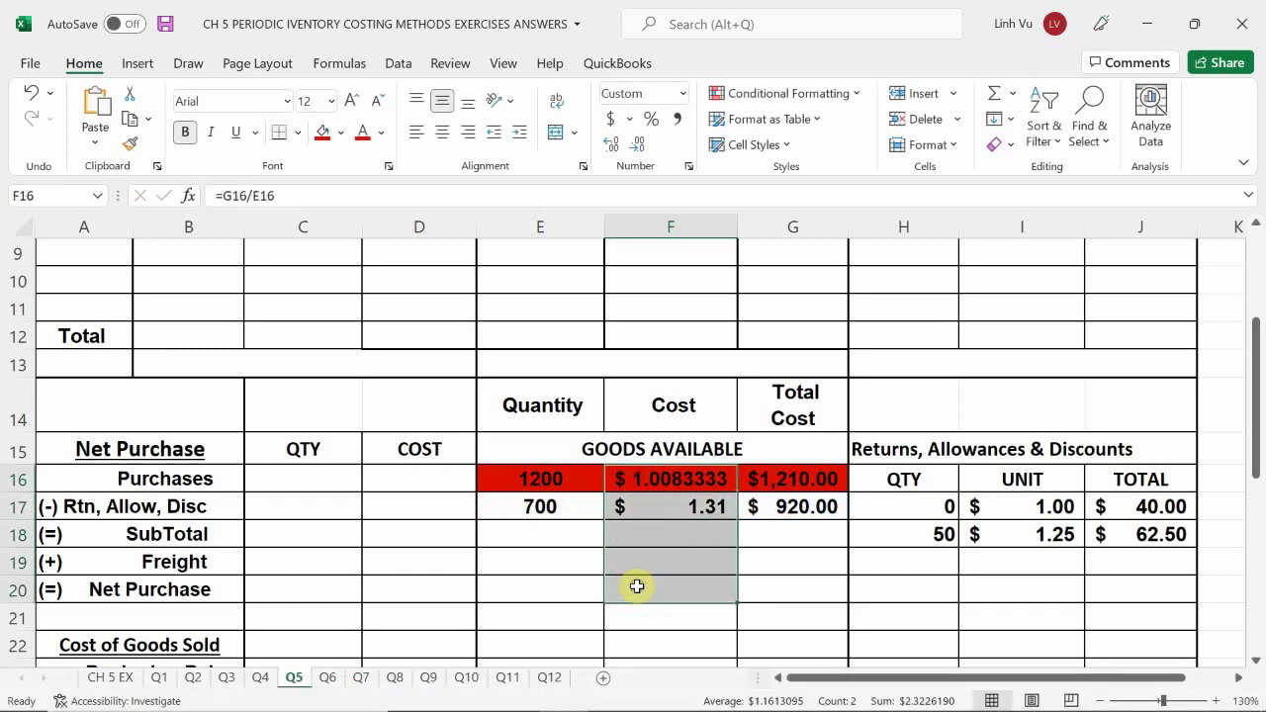
left_click(612, 142)
left_click(641, 143)
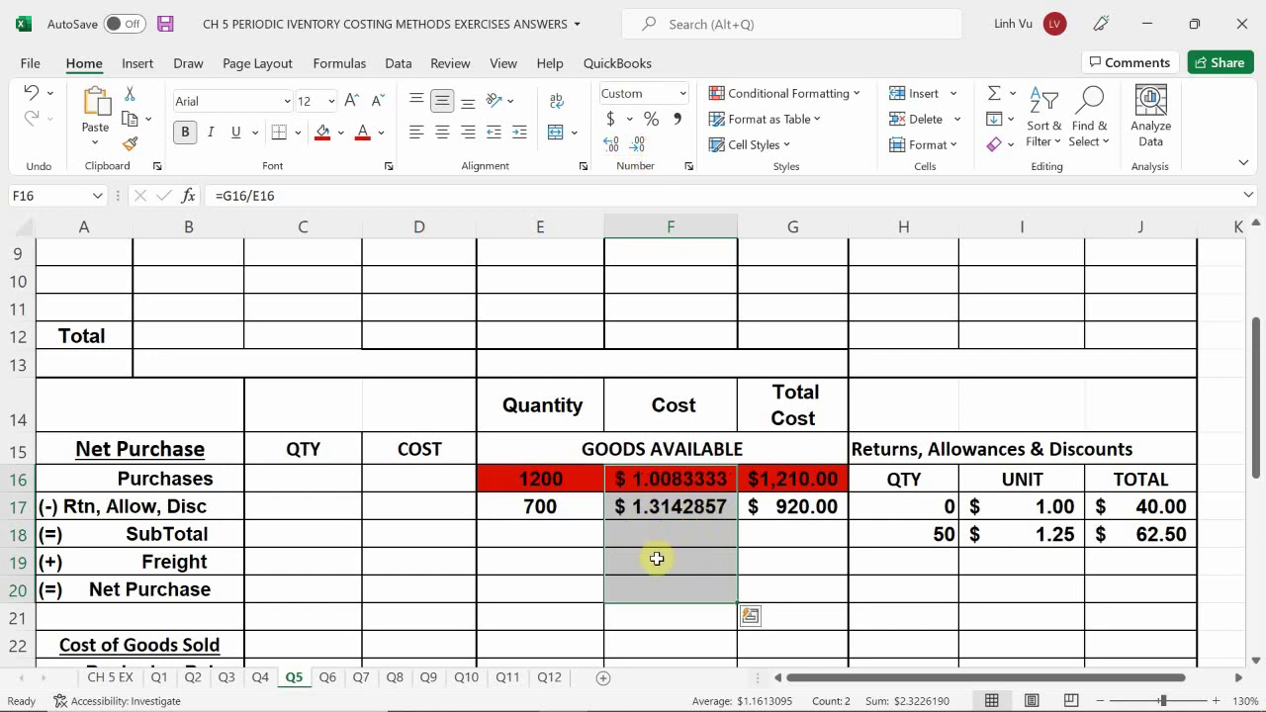
left_click(664, 537)
Highlight the 10 August goods available row E17:G17 with a yellow fill.
left_click_drag(524, 507, 771, 506)
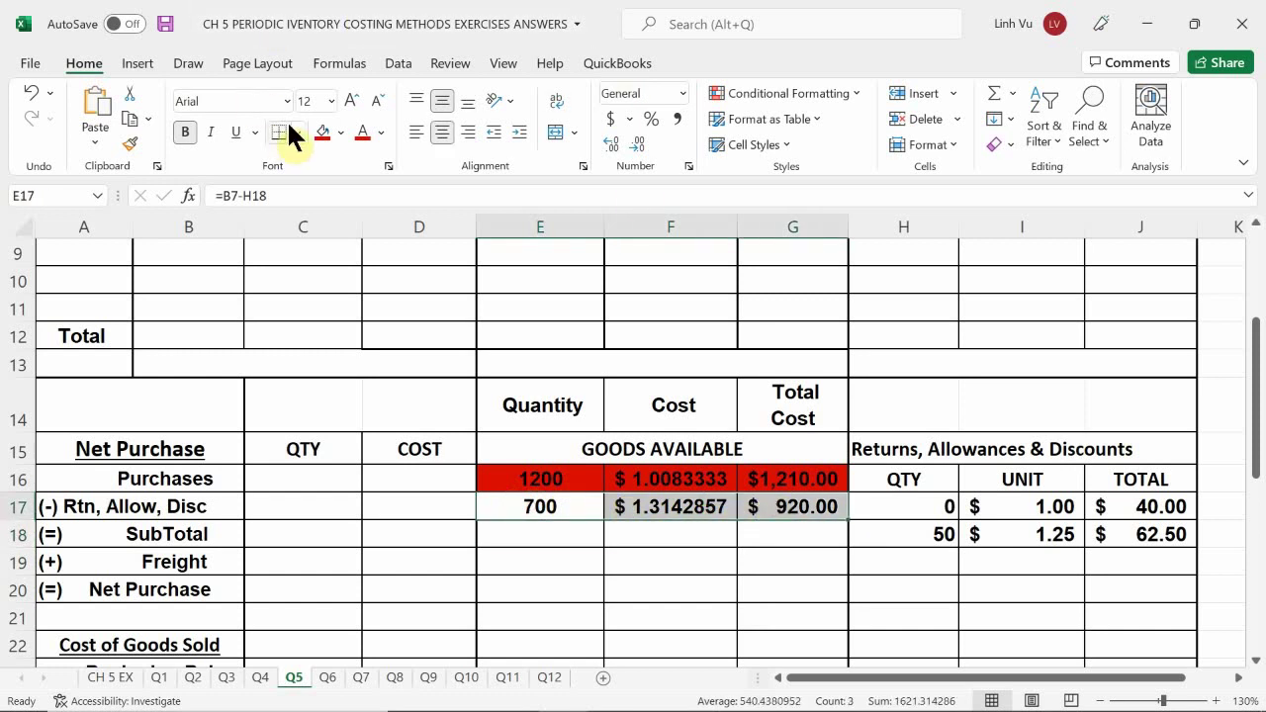
left_click(340, 133)
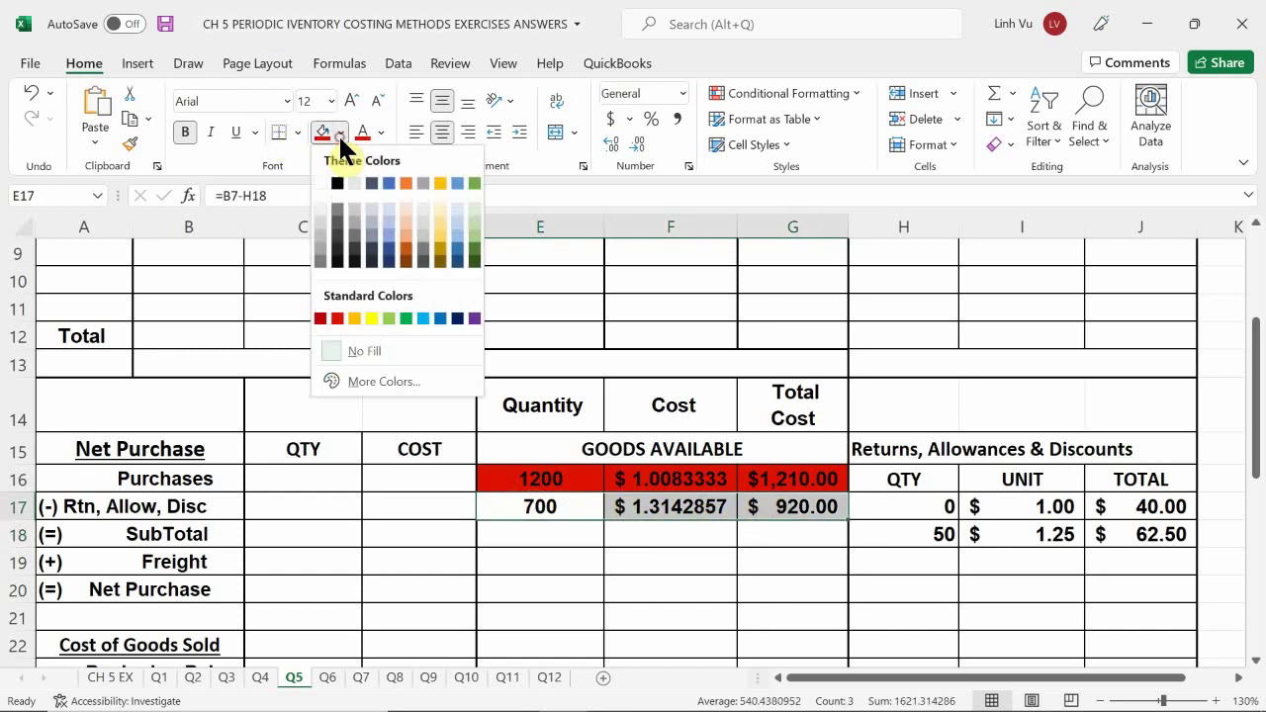
left_click(373, 317)
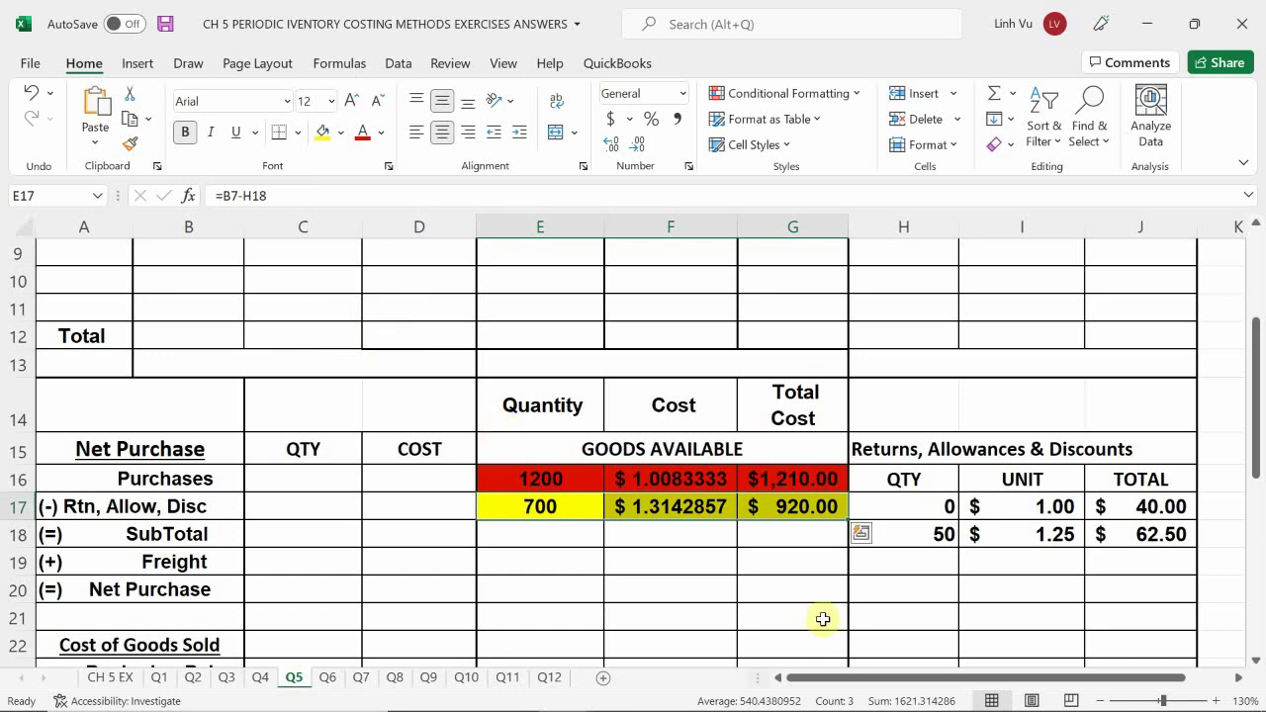
left_click(572, 583)
scroll(566, 572, "up", 2)
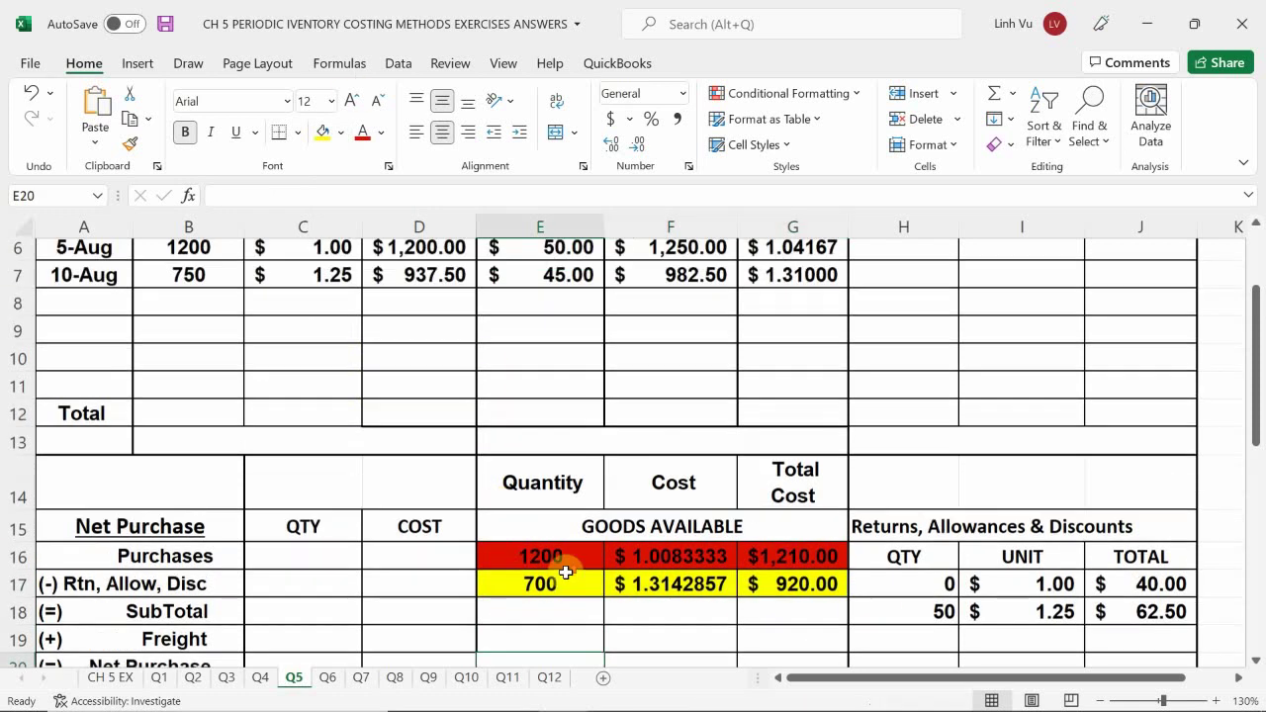
scroll(566, 576, "up", 1)
scroll(566, 572, "down", 2)
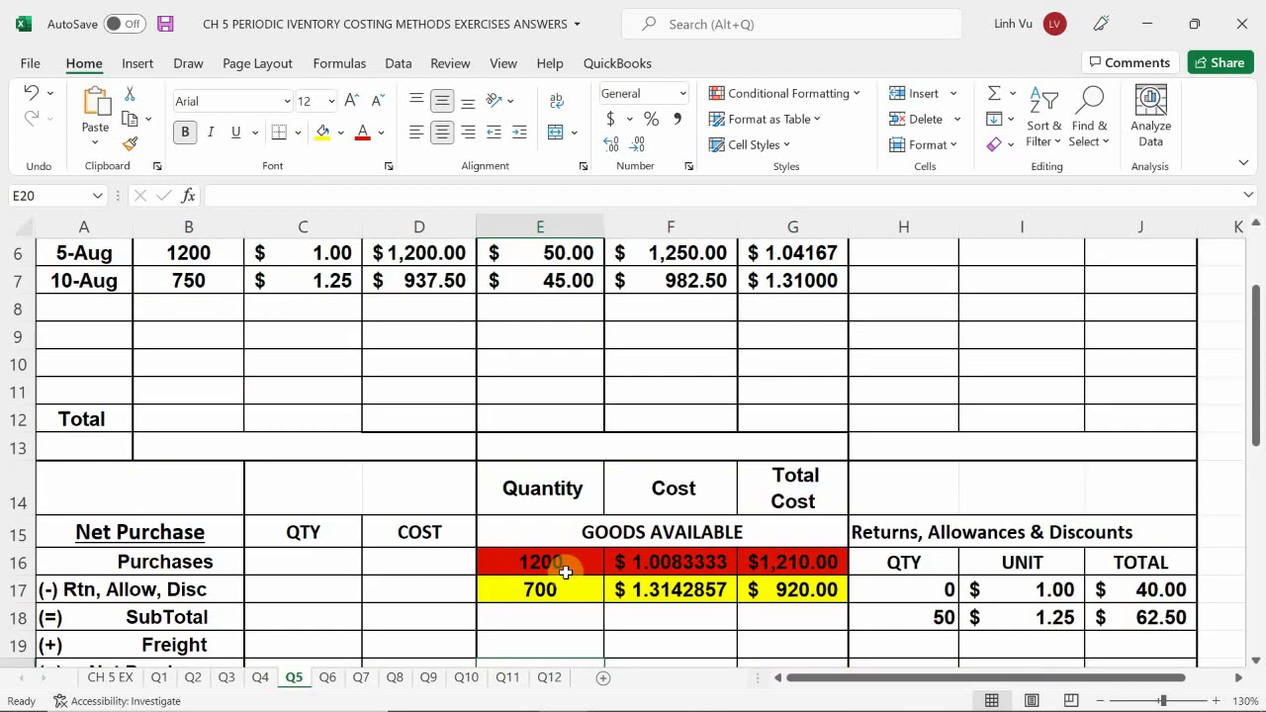
scroll(566, 572, "down", 1)
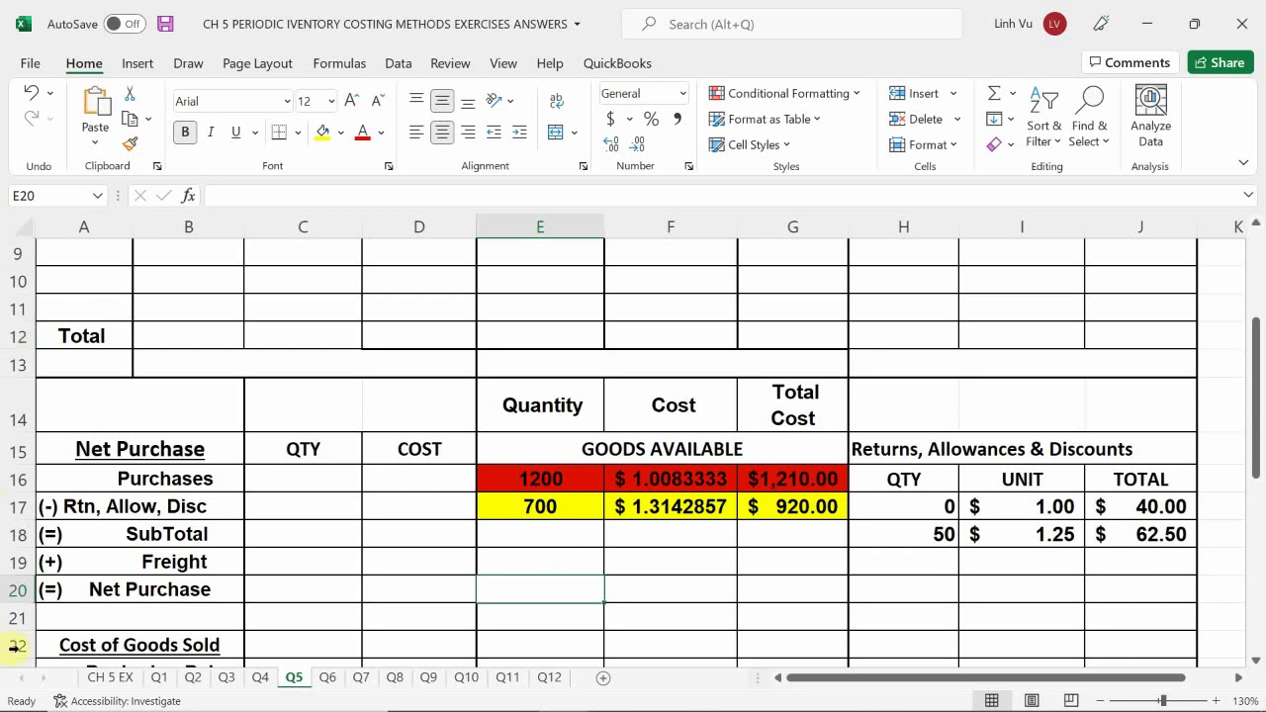
Check question 5's transactions on the CH 5 EX sheet and enter the purchase date 8/20 in A8 of Q5.
left_click(99, 679)
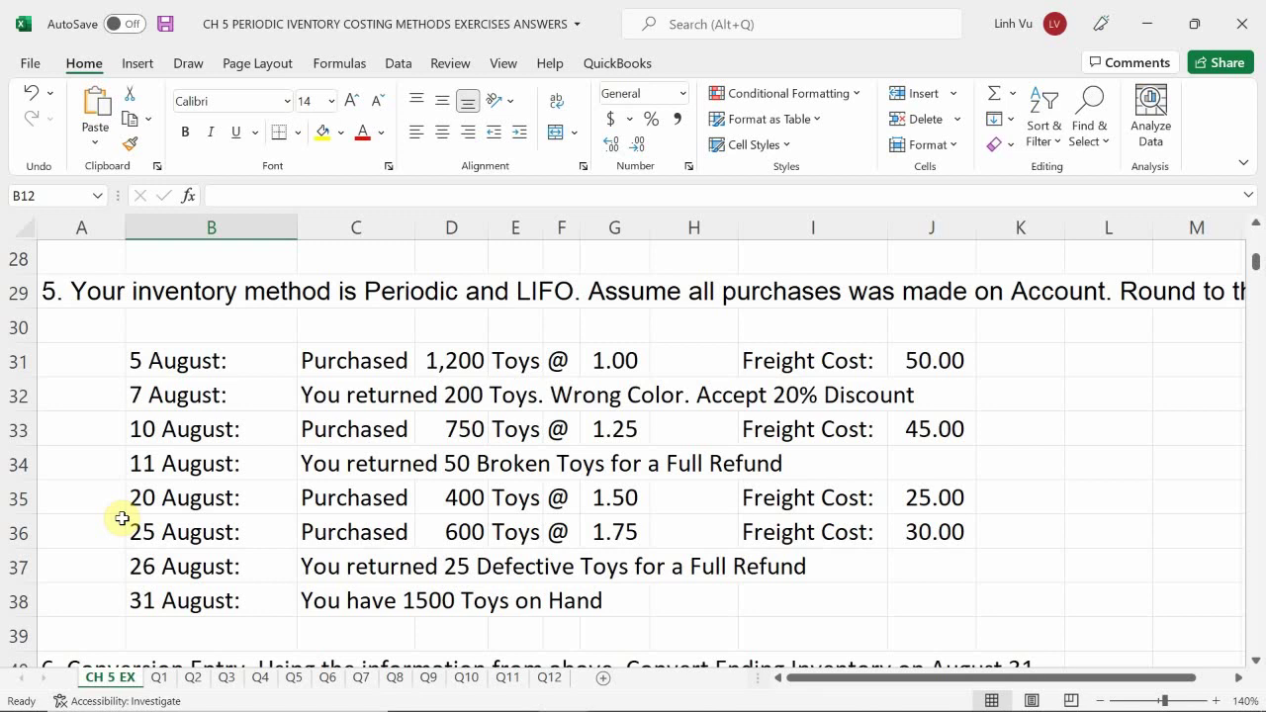
left_click(294, 678)
left_click(184, 506)
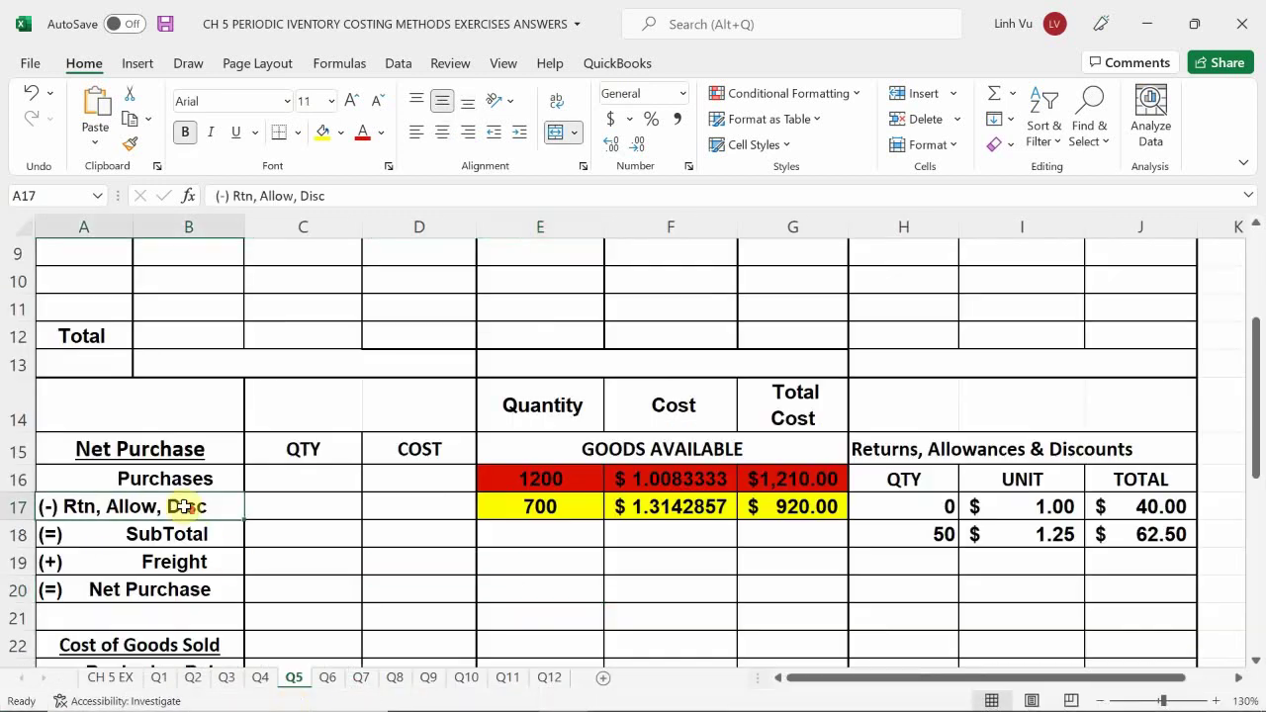
scroll(184, 507, "up", 3)
left_click(93, 511)
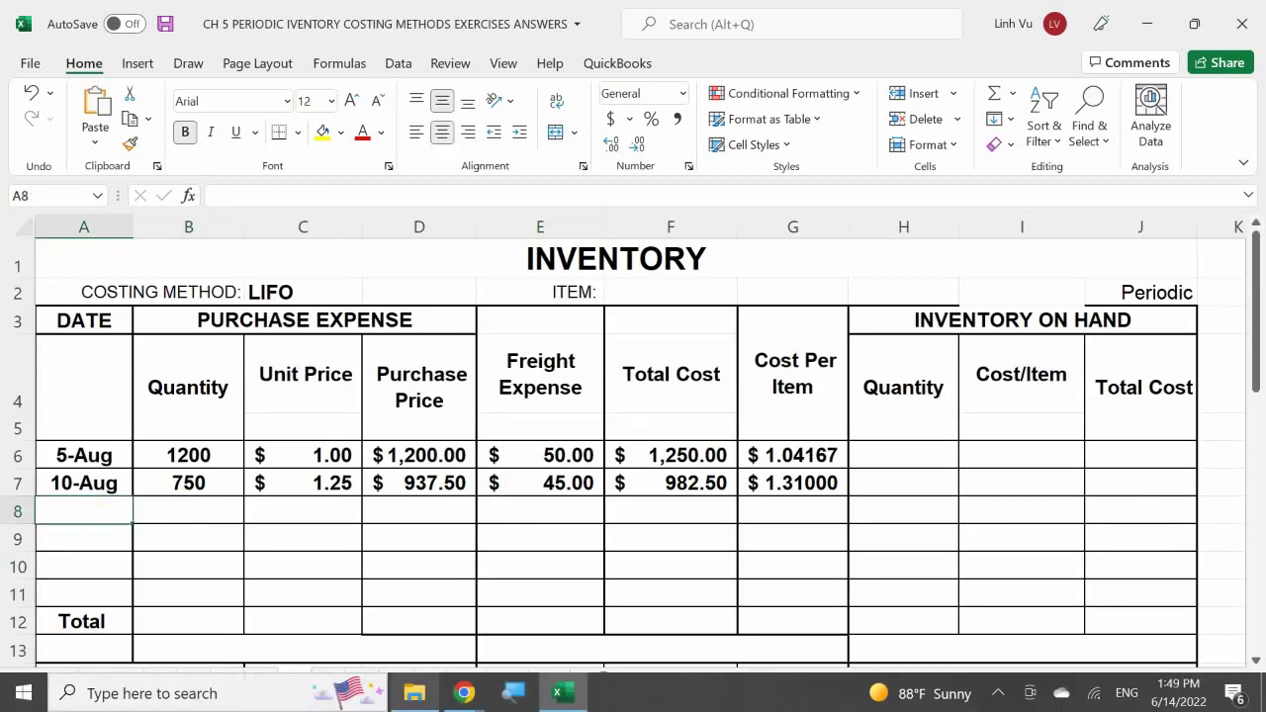
mouse_move(415, 694)
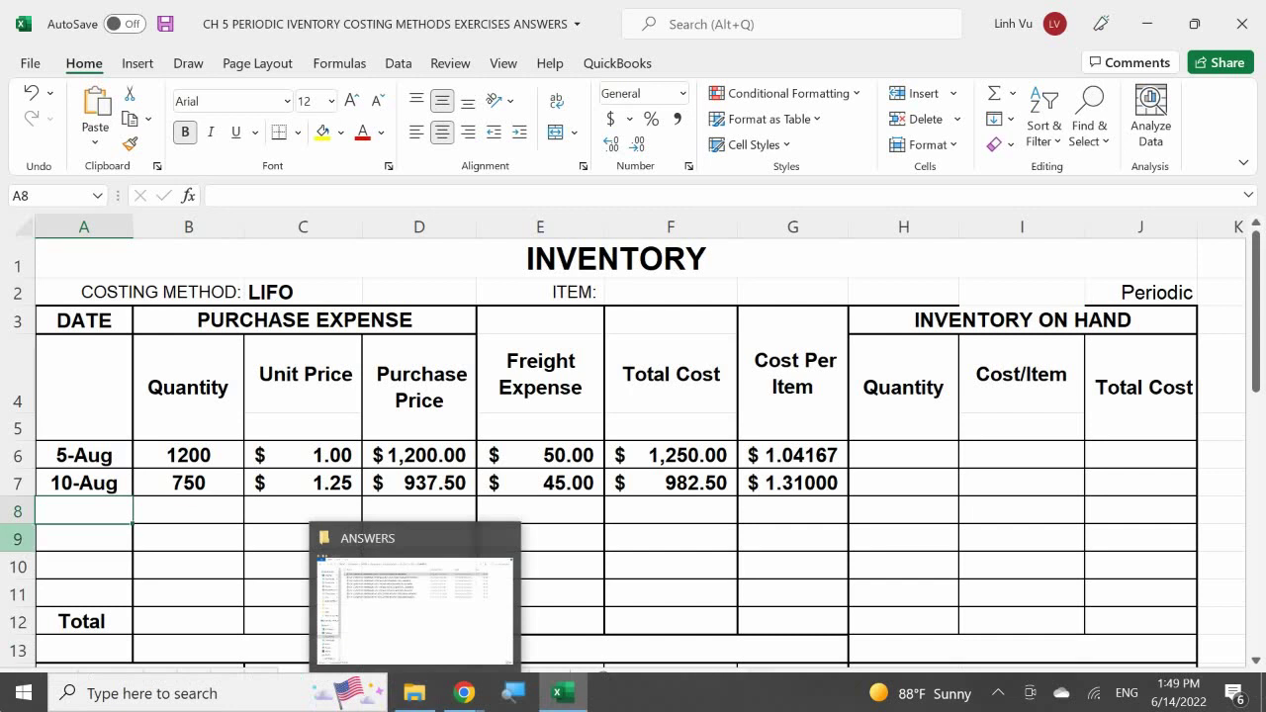
left_click(110, 680)
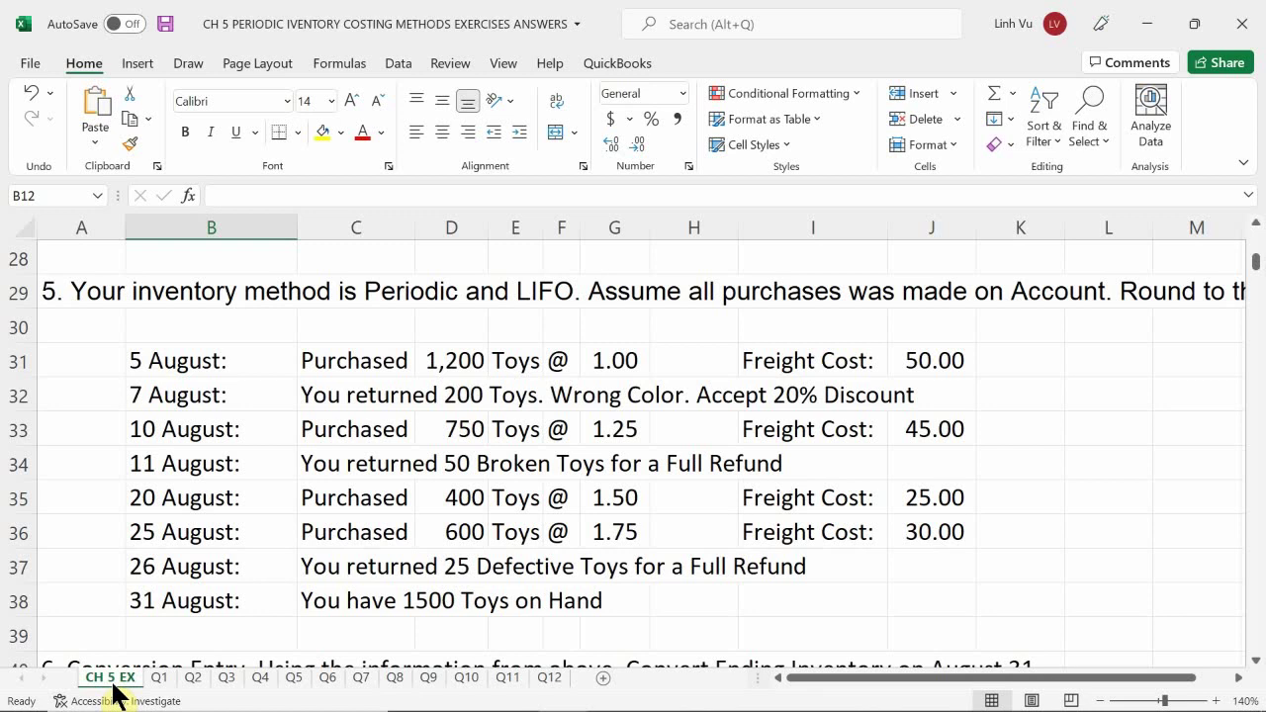
left_click(293, 683)
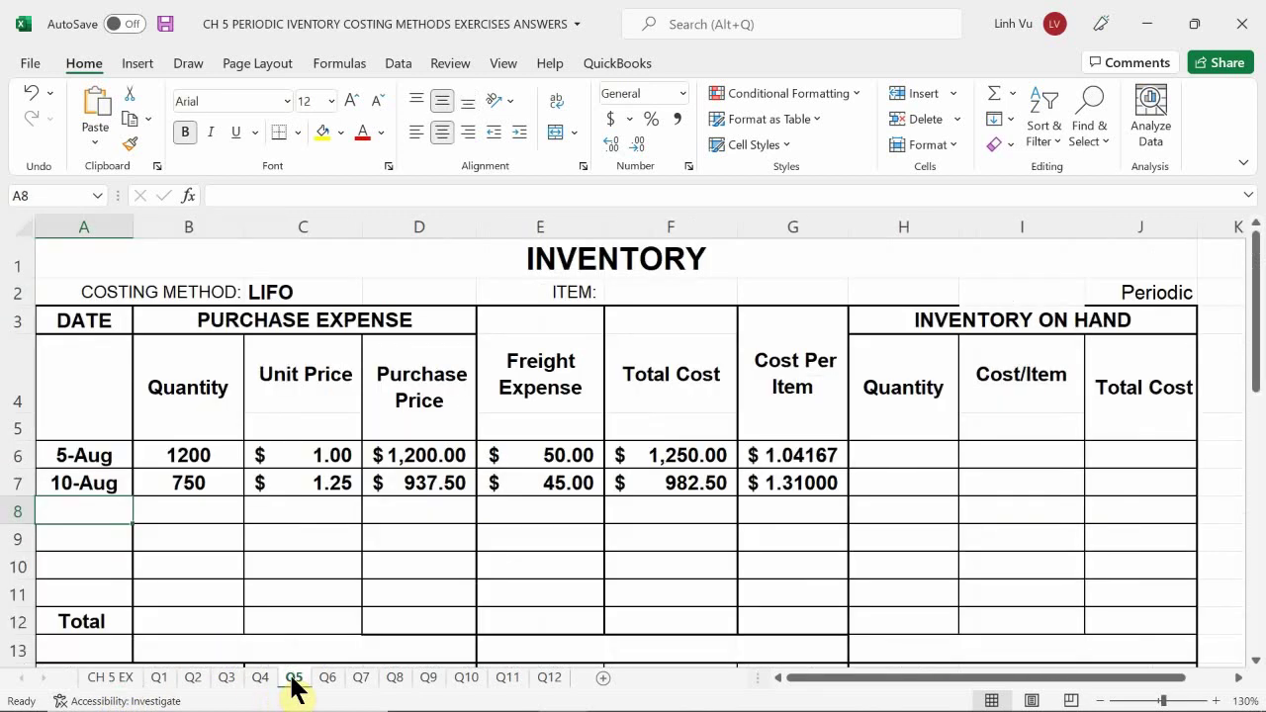
type("8")
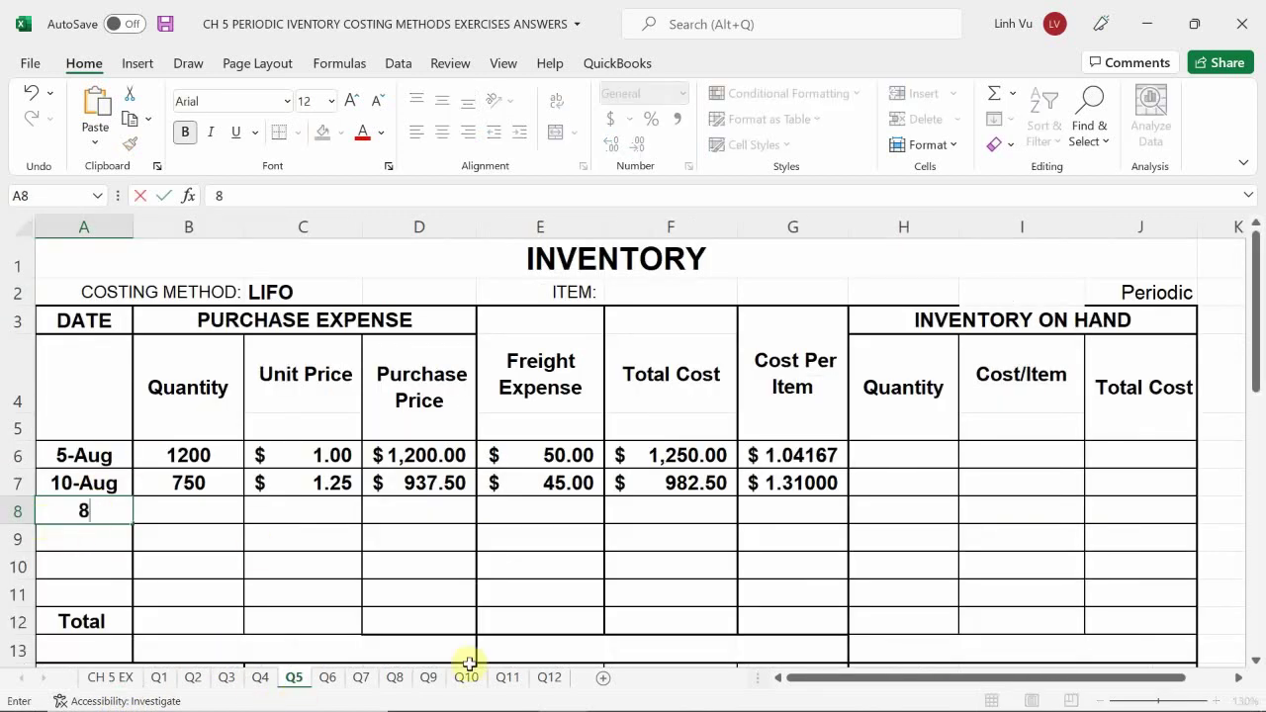
type("/20")
key("Tab")
Record the 20 August purchase in row 8 with quantity 400, unit price 1.50 and freight expense 25.
type("400")
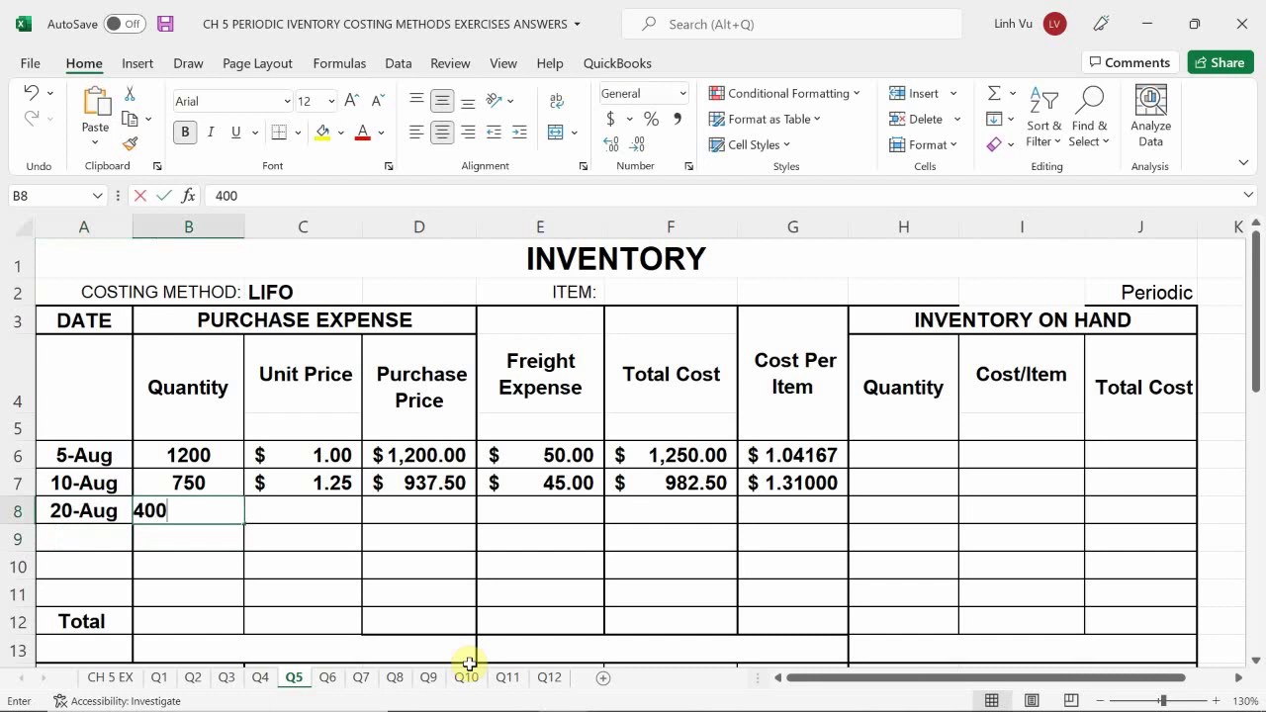
key("Tab")
type("1.50")
key("Tab")
key("Tab")
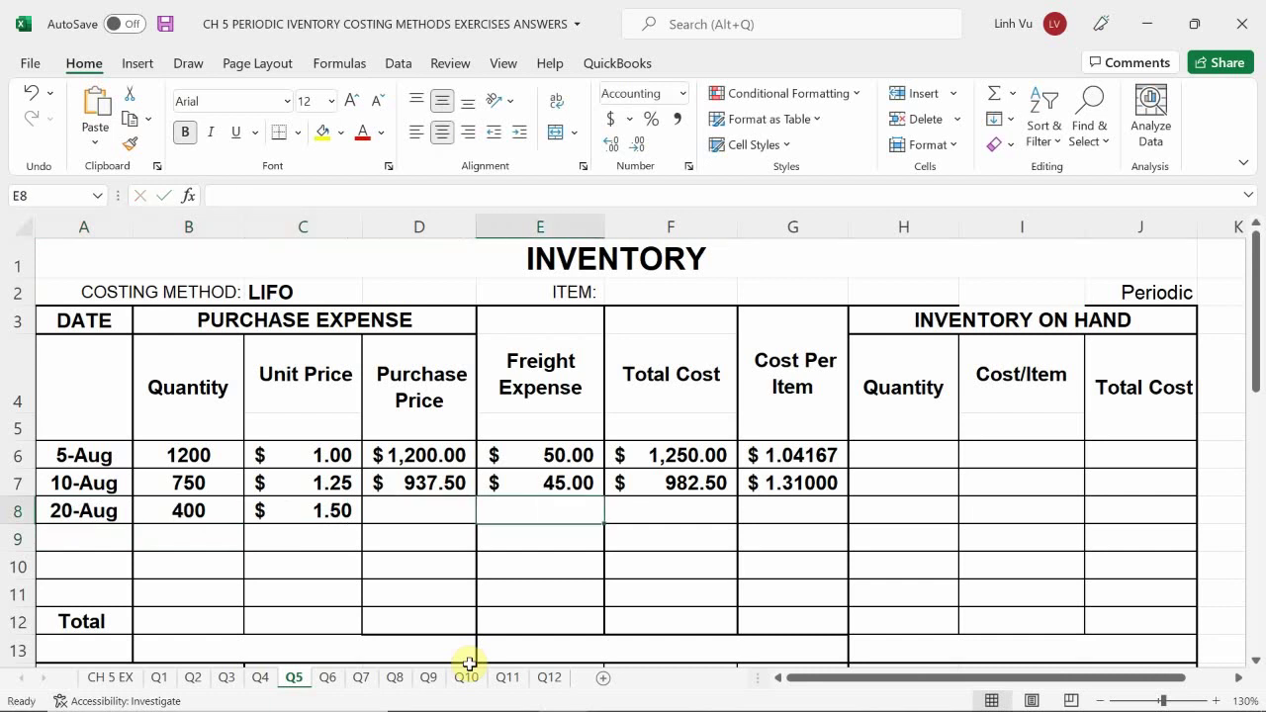
type("25")
key("Return")
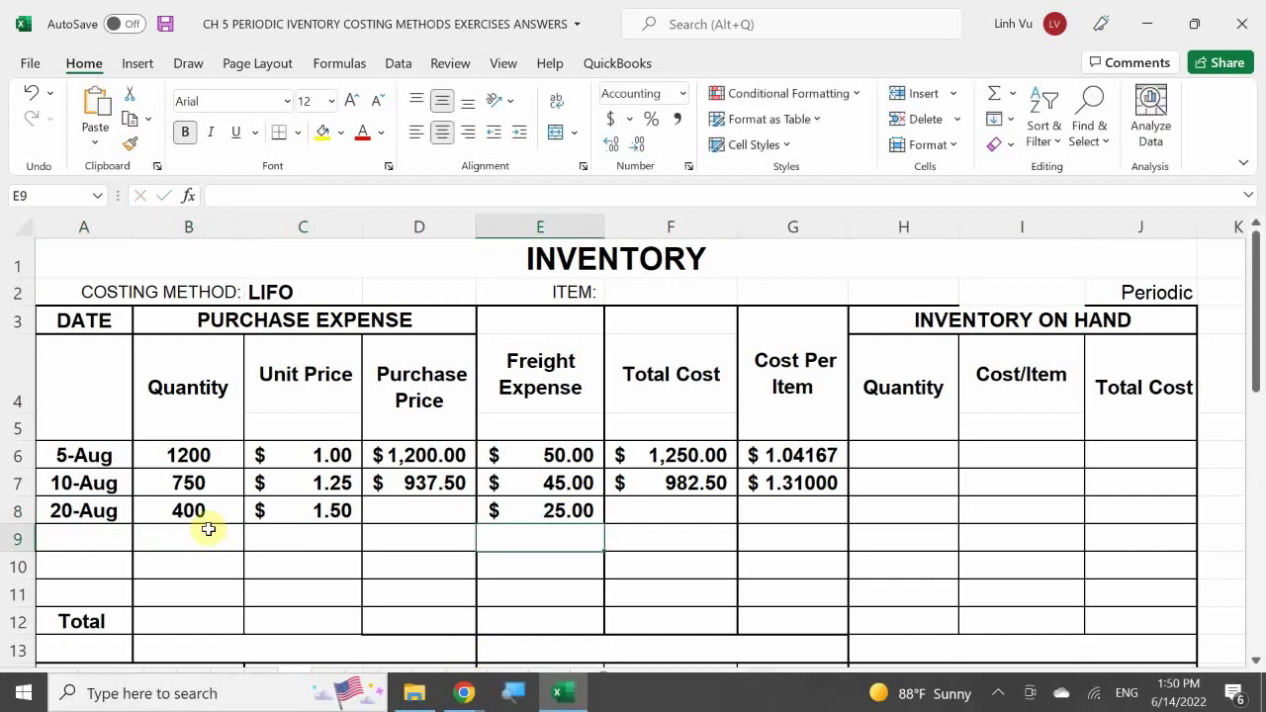
Recheck question 5's transactions and fill the purchase price formula from D7 down into D8 on Q5.
left_click(107, 681)
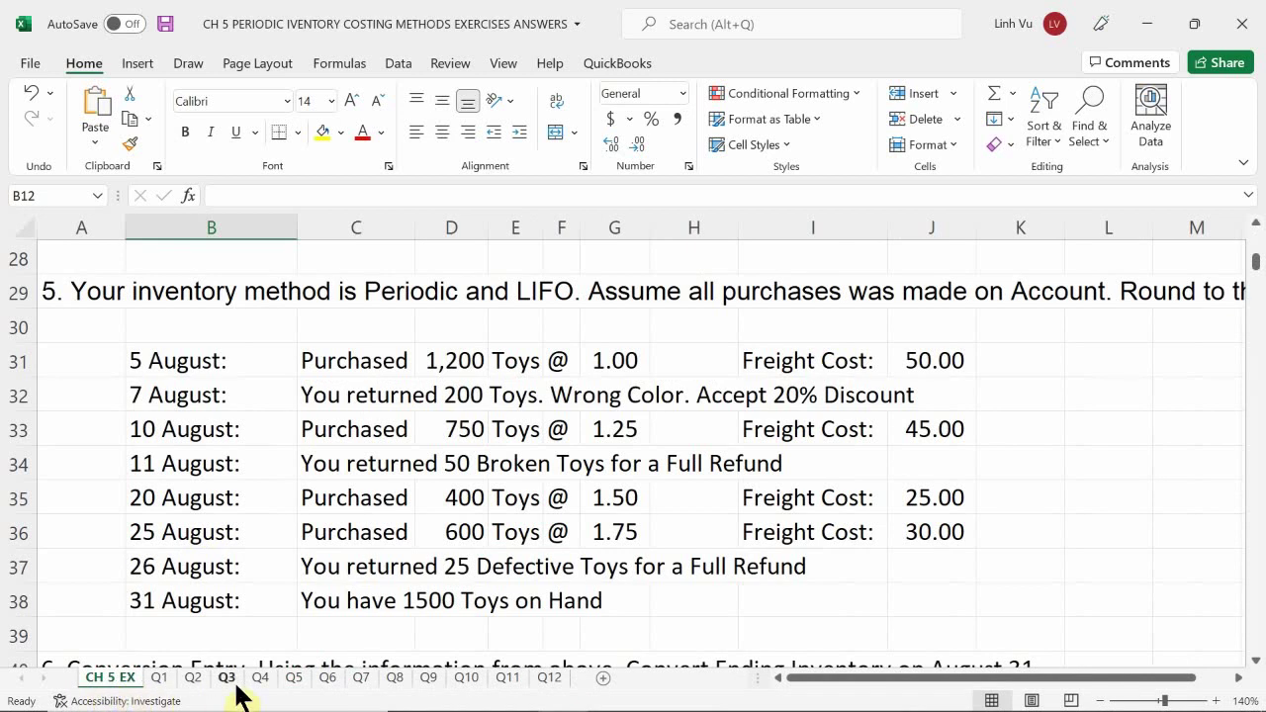
left_click(293, 679)
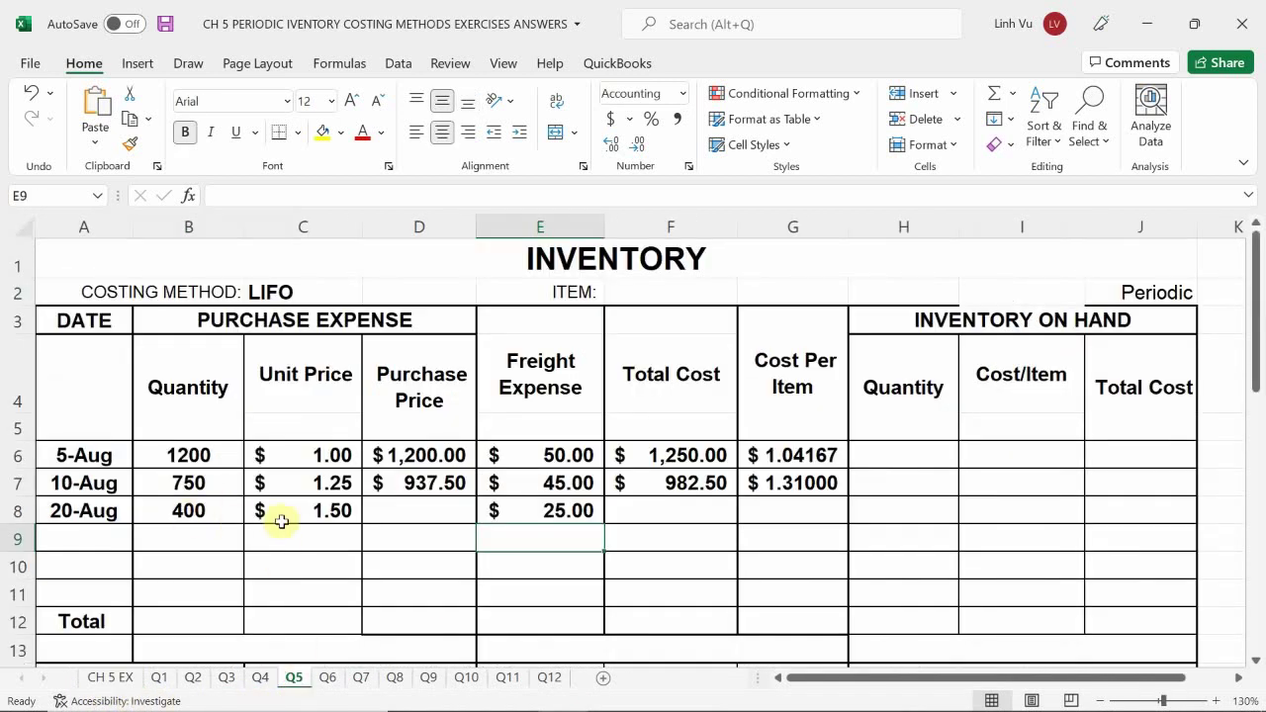
left_click(417, 508)
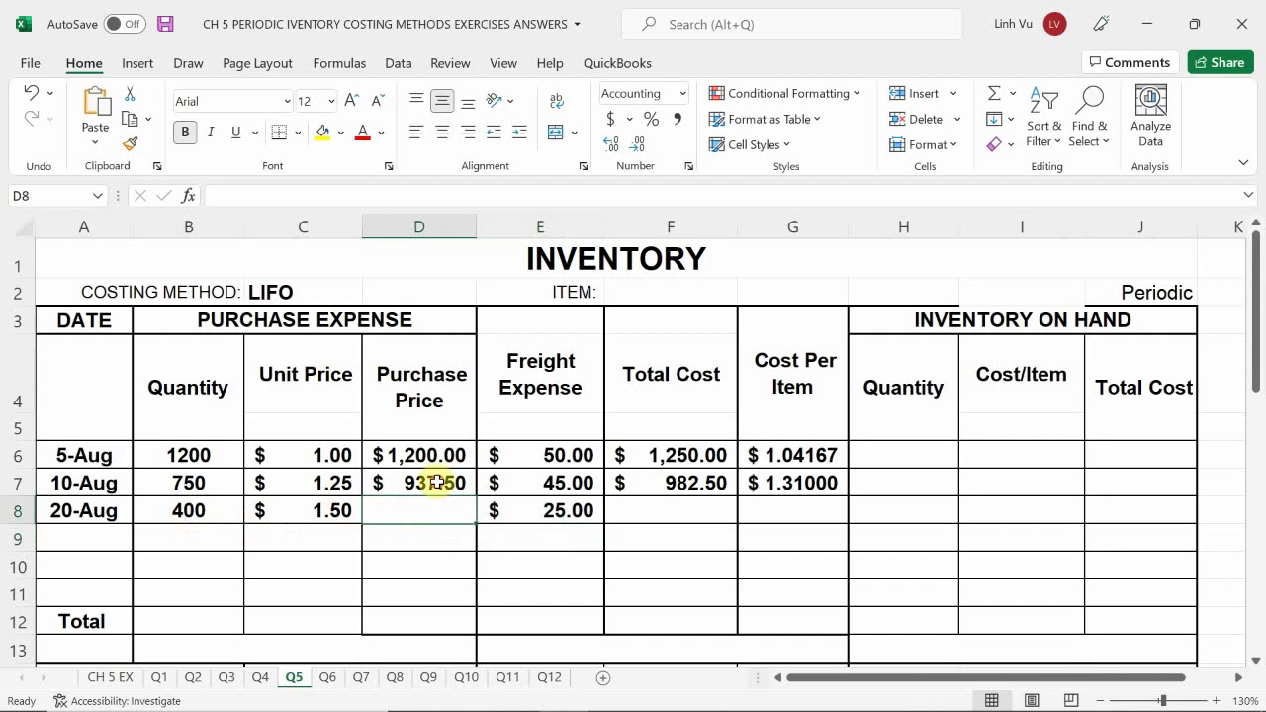
left_click(445, 481)
left_click_drag(477, 496, 481, 526)
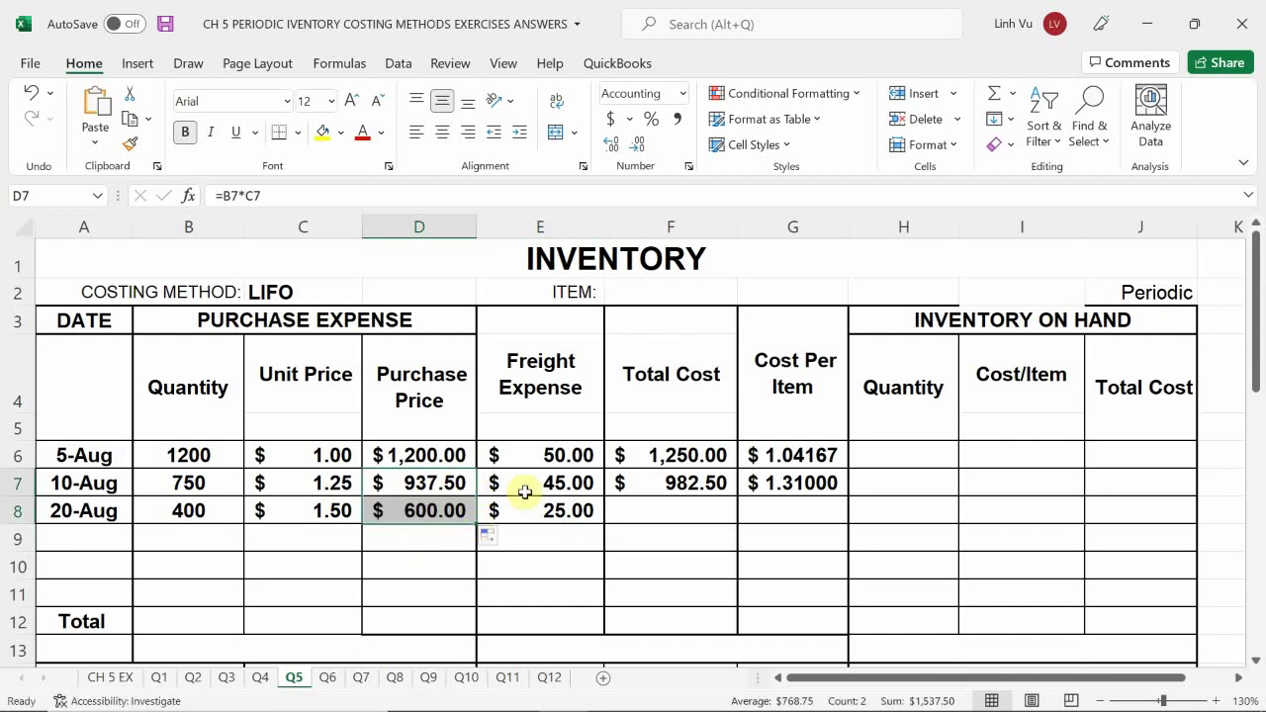
Fill the total cost formula from F7 down into F8 for the 20 August purchase.
left_click(669, 482)
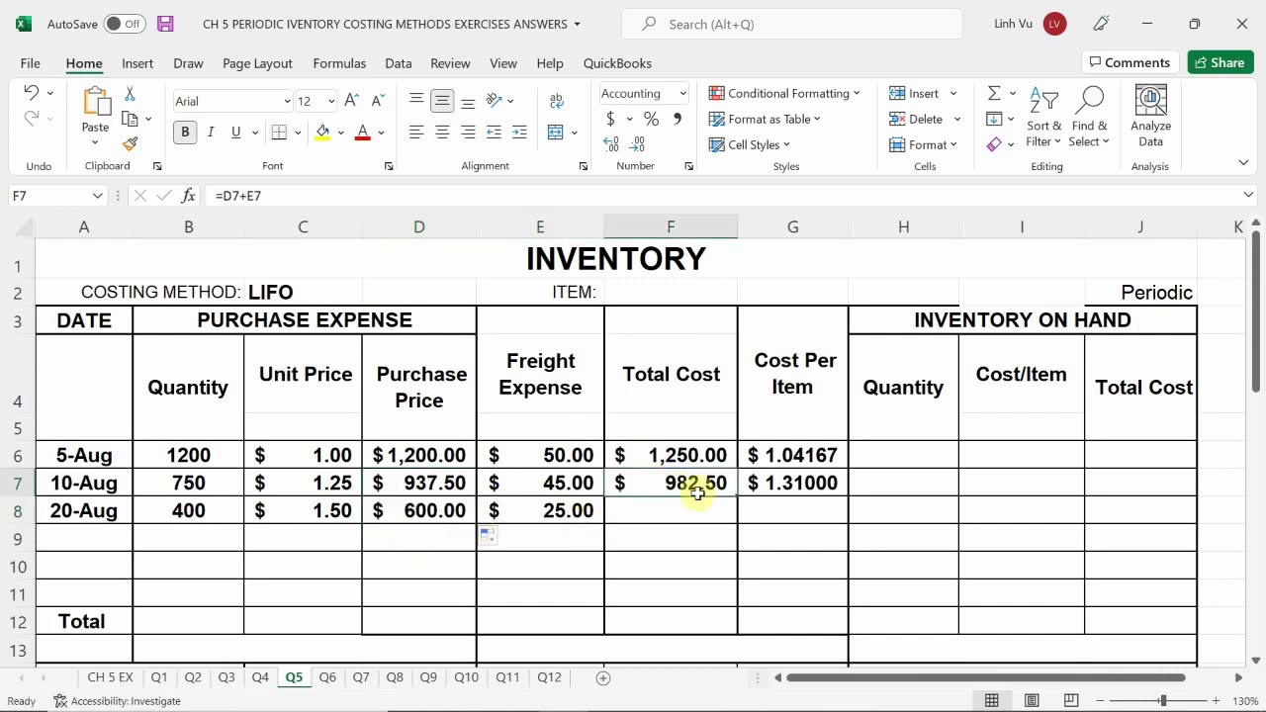
left_click_drag(737, 497, 737, 525)
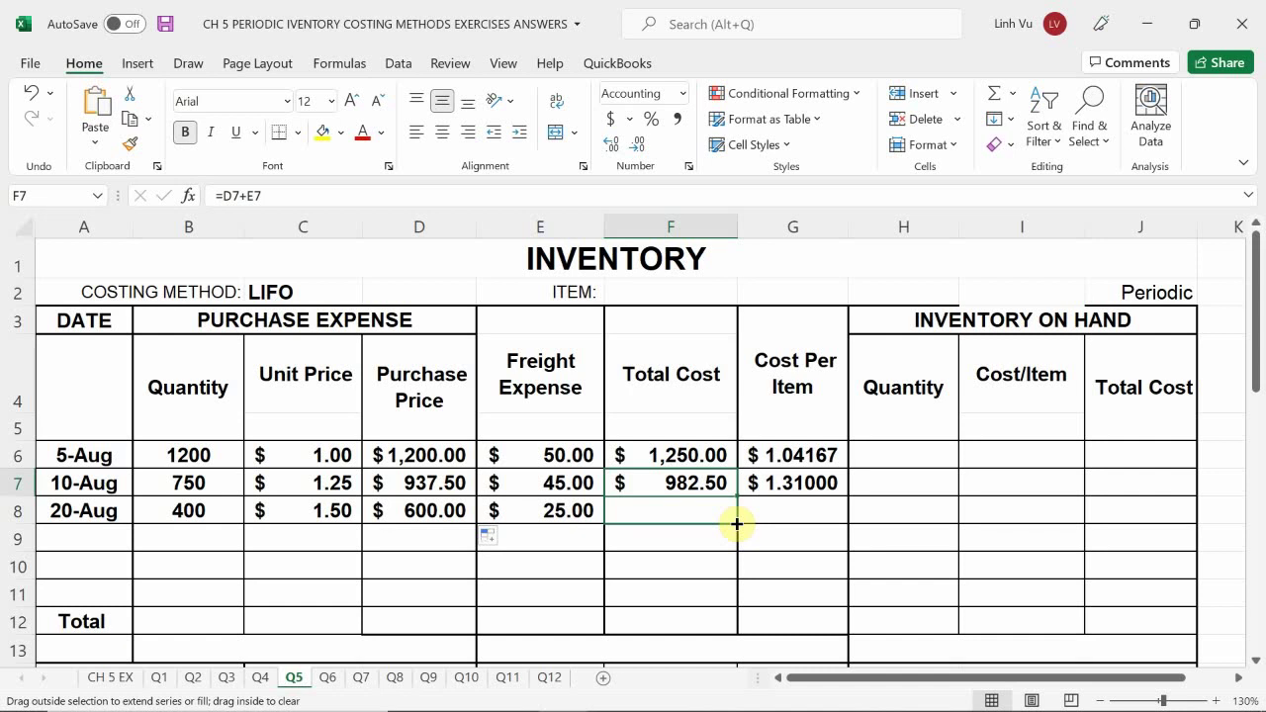
left_click_drag(737, 524, 737, 527)
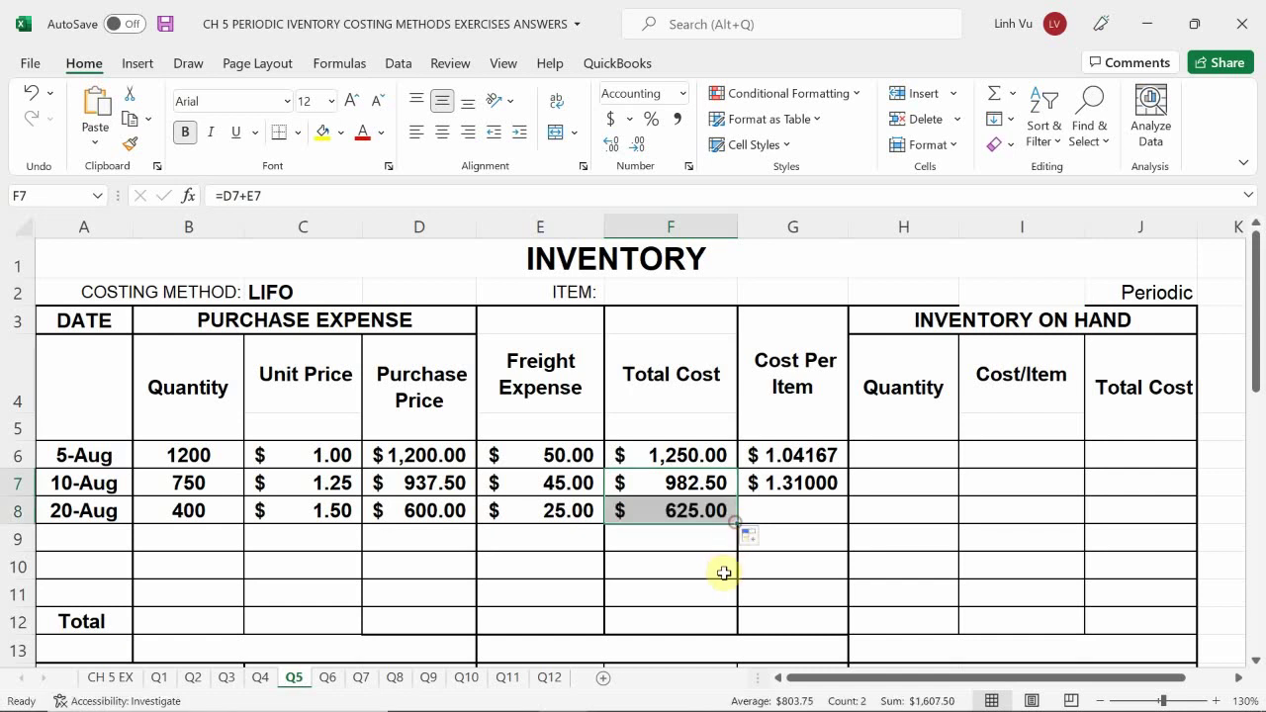
Fill the cost per item formula from G7 down into G8 for the 20 August purchase.
left_click(802, 483)
left_click(785, 518)
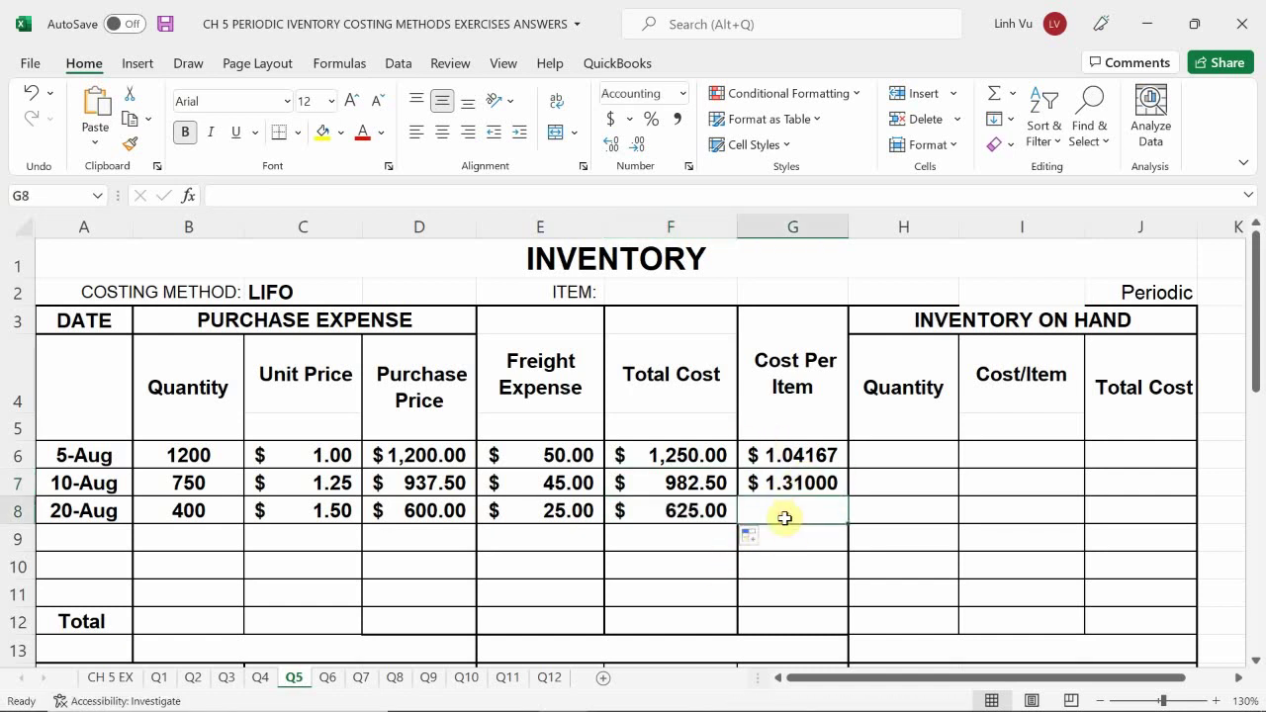
left_click(799, 483)
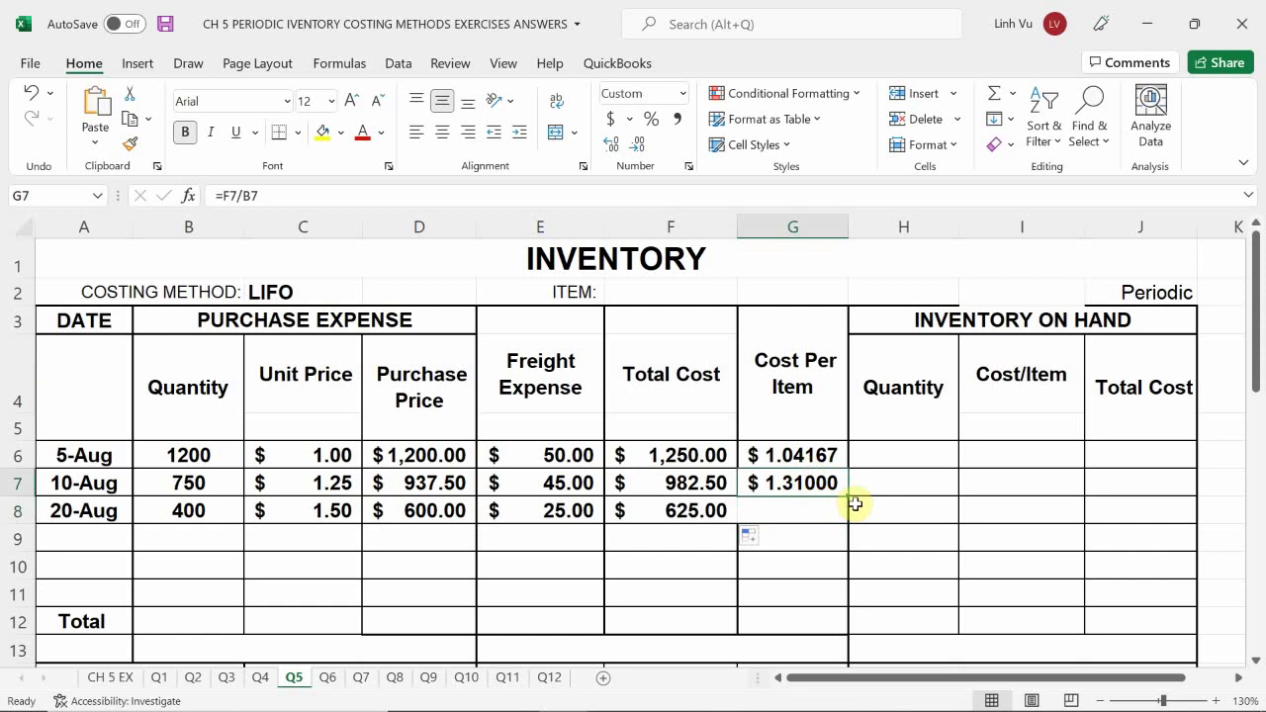
left_click_drag(846, 495, 848, 523)
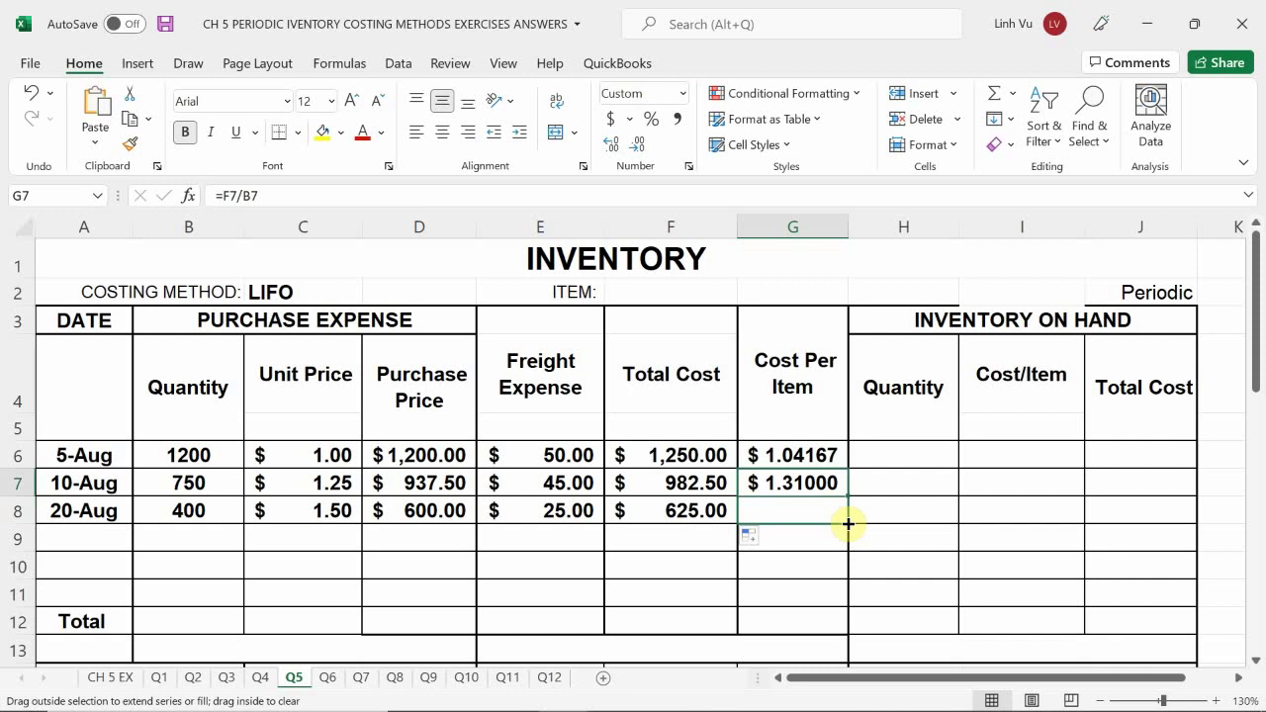
left_click_drag(848, 523, 848, 525)
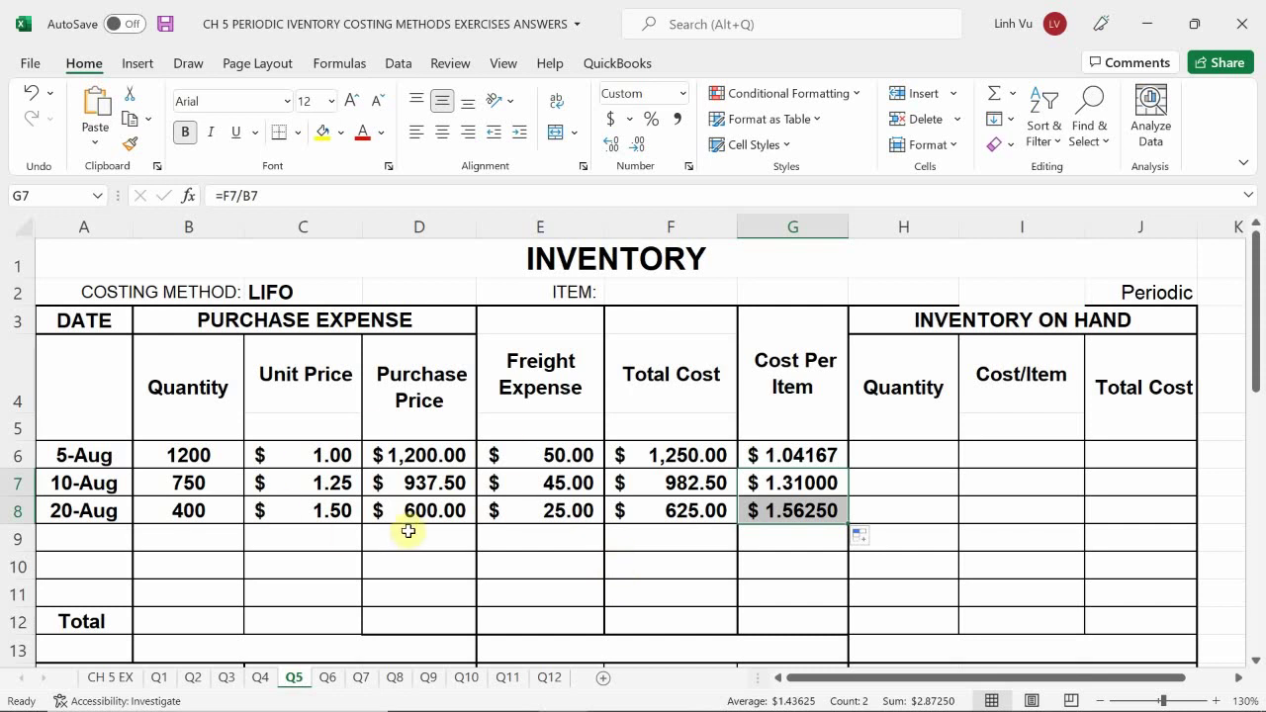
Look up the 25 August purchase on CH 5 EX and record it in Q5 row 9: date 8/25, quantity 600, unit price 1.75, freight 30.
left_click(126, 679)
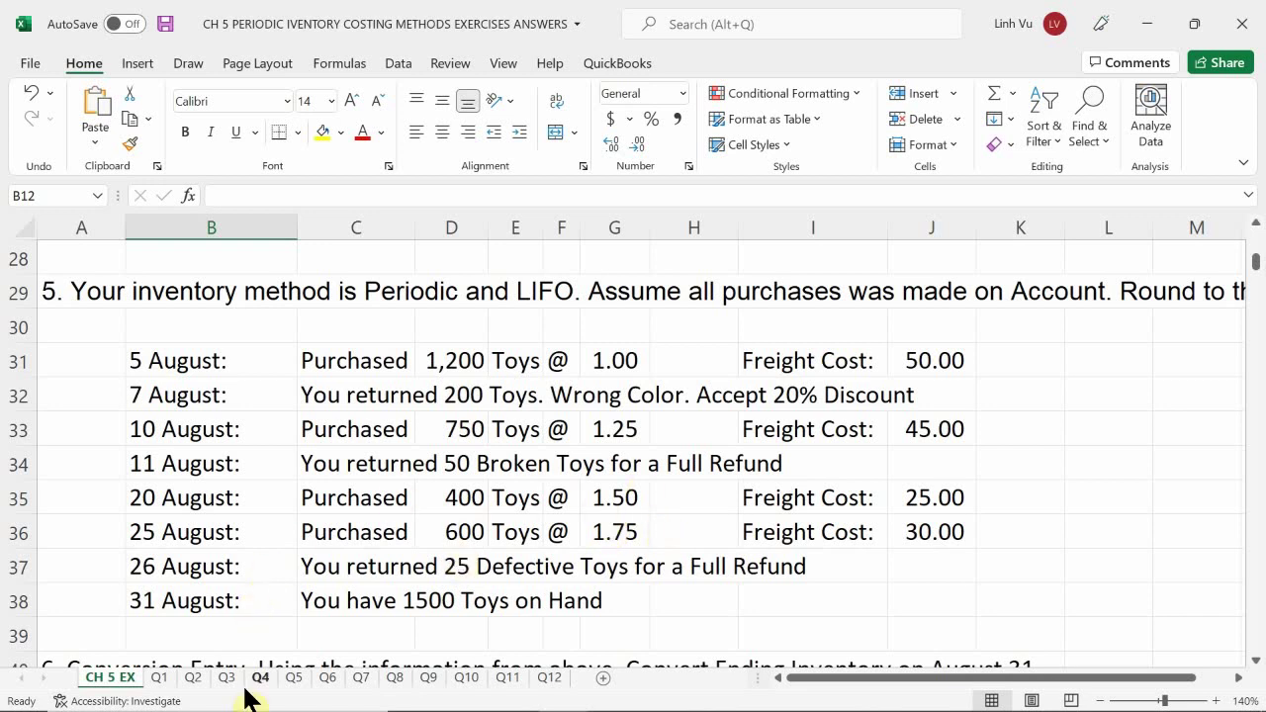
left_click(295, 681)
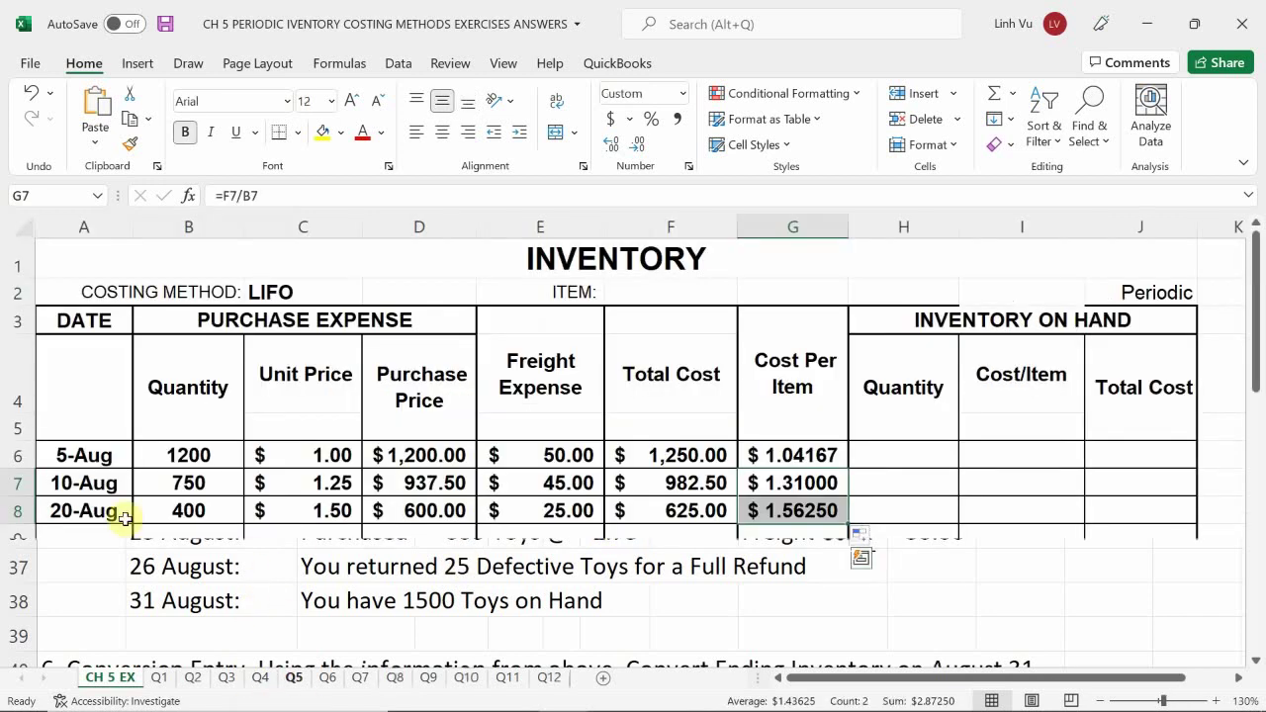
left_click(93, 543)
type("8/25")
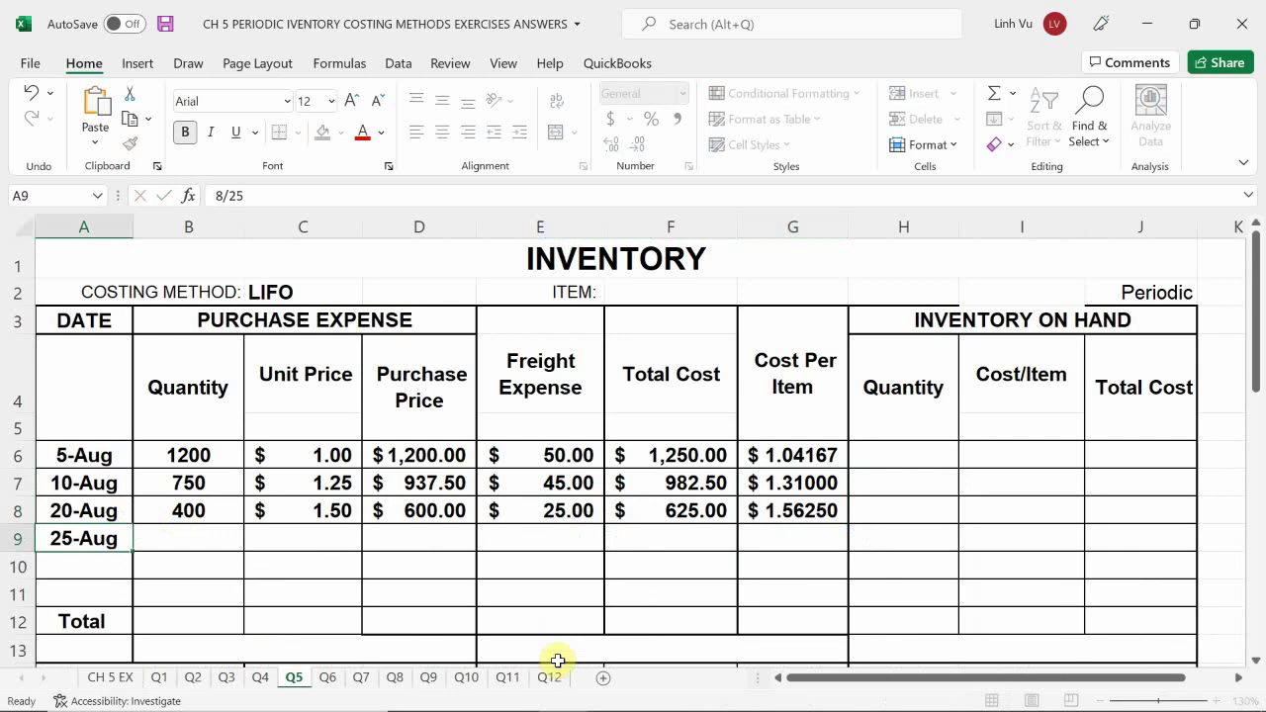
key("Tab")
type("600")
key("Tab")
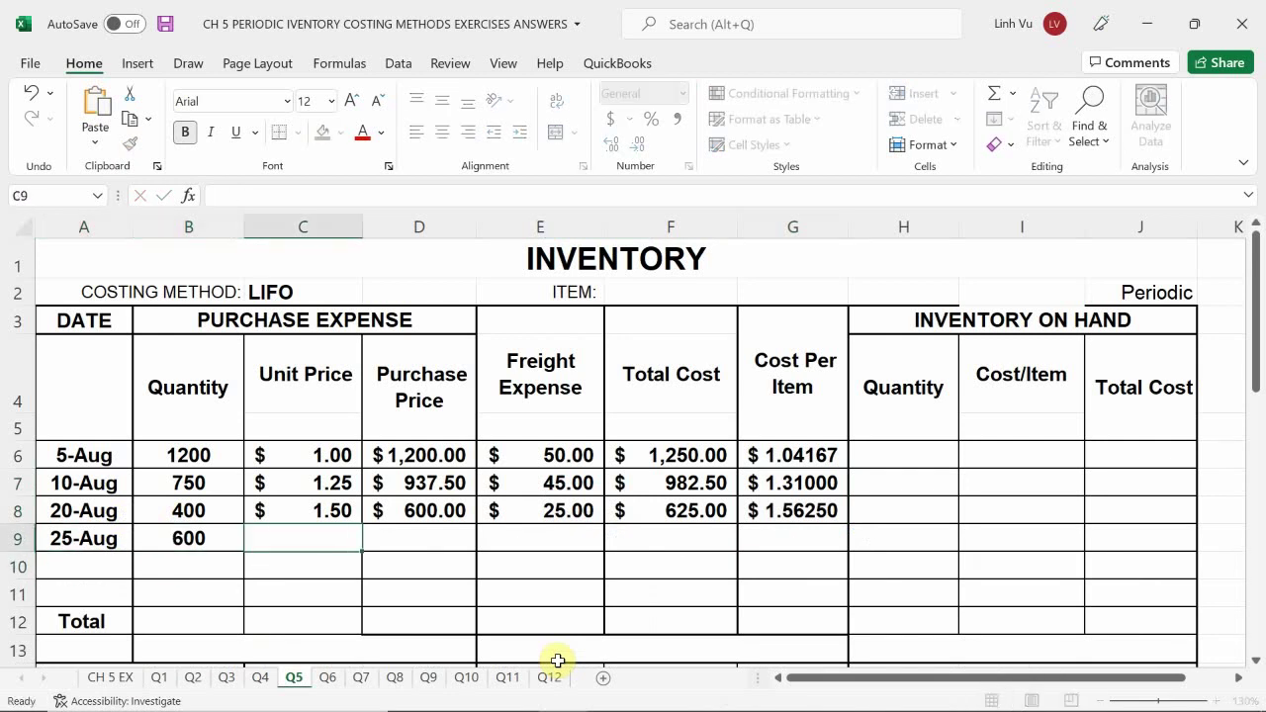
type("1.75")
key("Tab")
key("Tab")
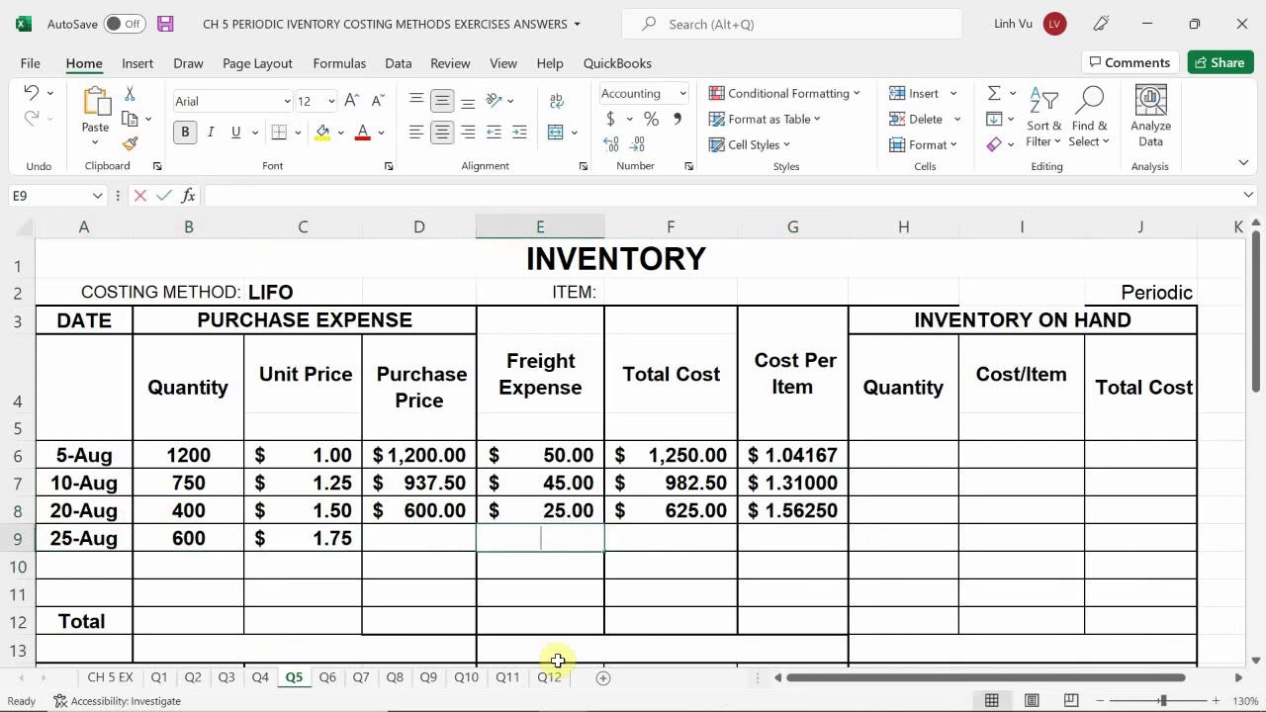
type("30")
key("Return")
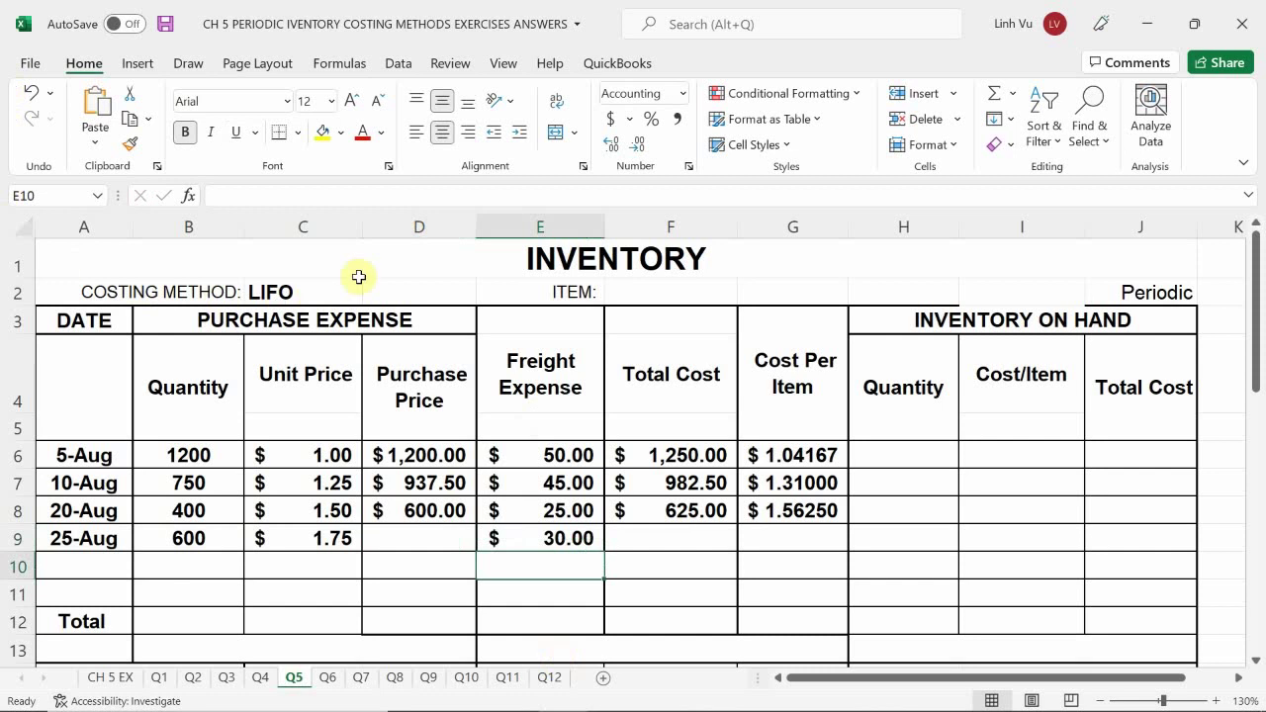
Fill the purchase price and total cost formulas from D8 and F8 down into row 9 for the 25 August purchase.
left_click(410, 511)
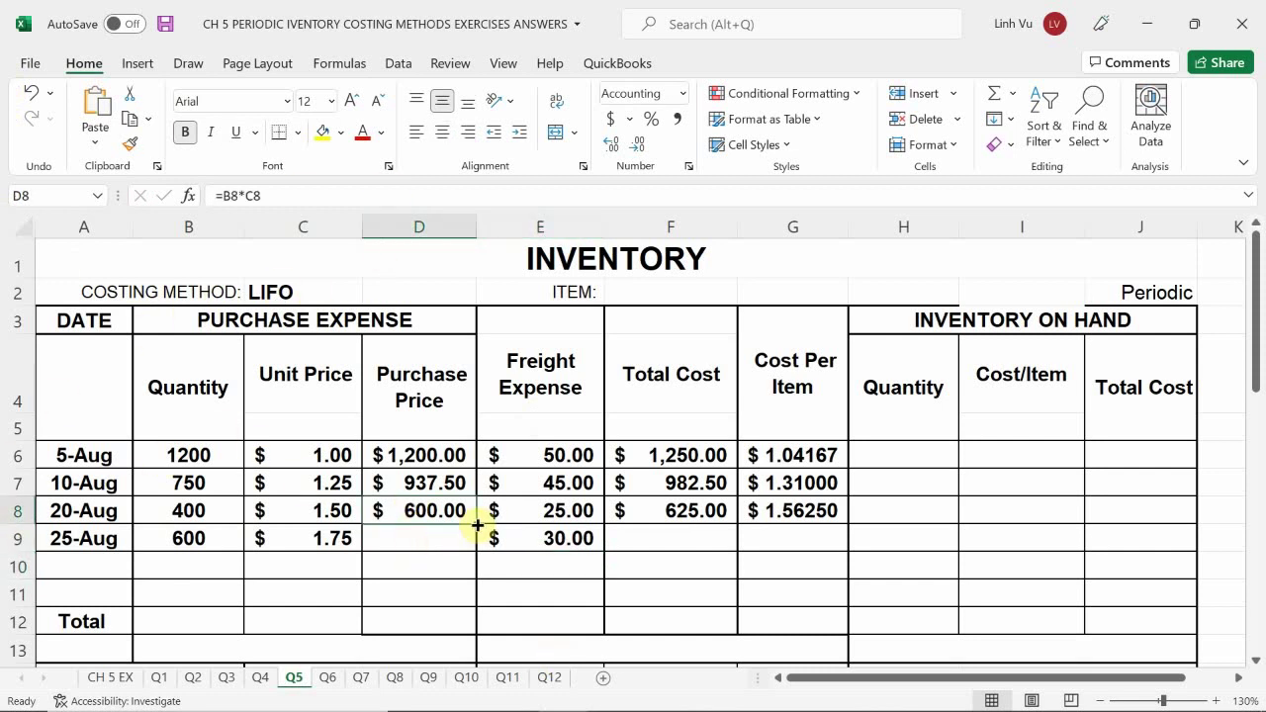
left_click_drag(476, 524, 476, 554)
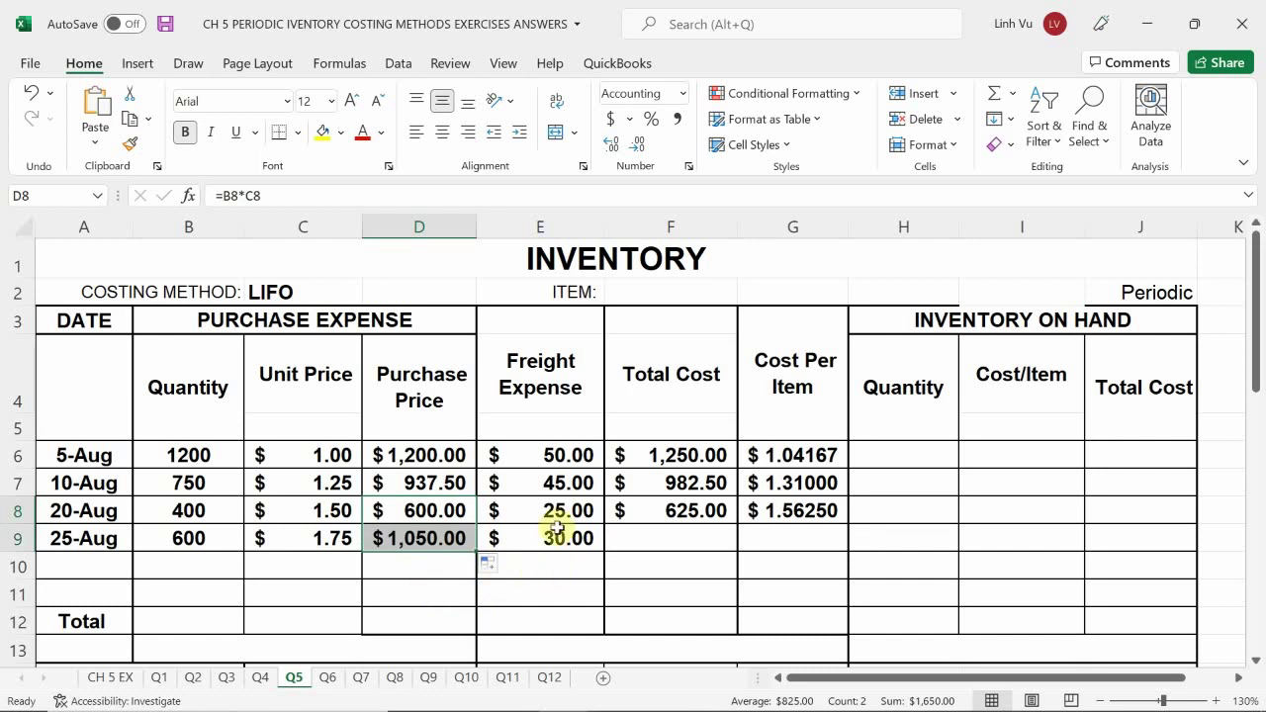
left_click(689, 518)
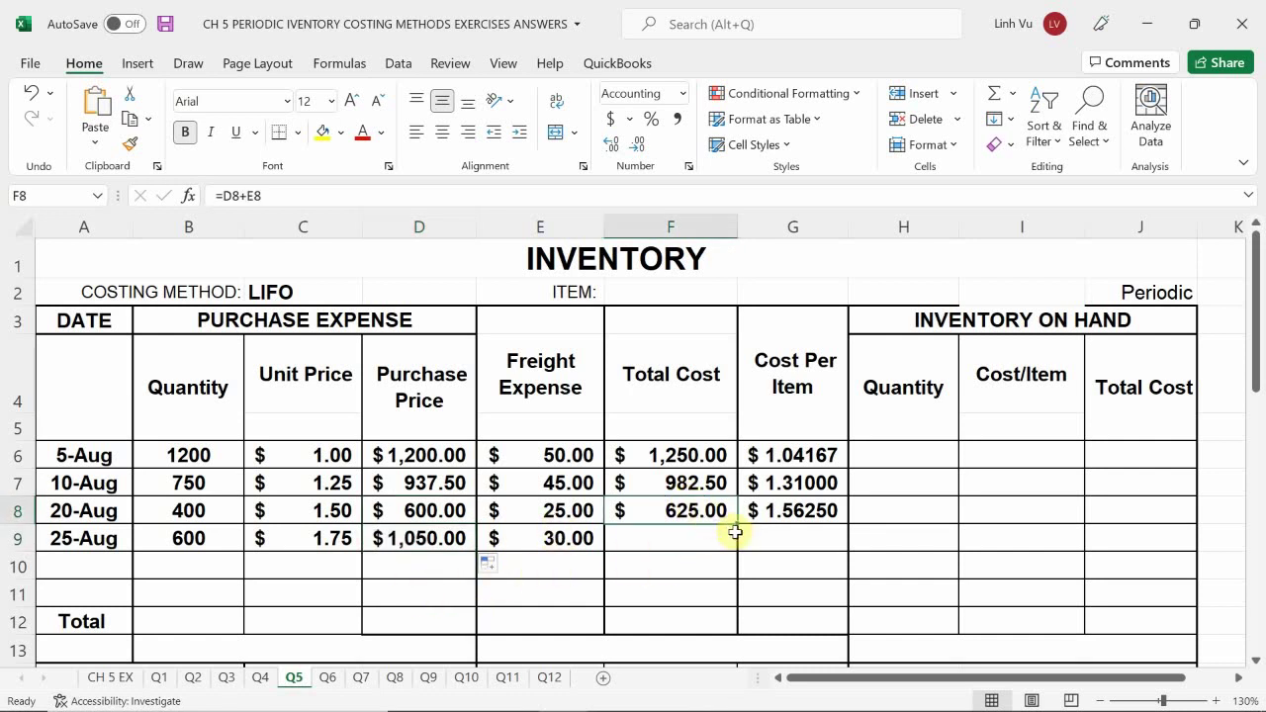
left_click_drag(741, 527, 741, 554)
Fill the cost per item formula from G8 down into G9 for the 25 August purchase.
left_click(797, 539)
left_click(794, 511)
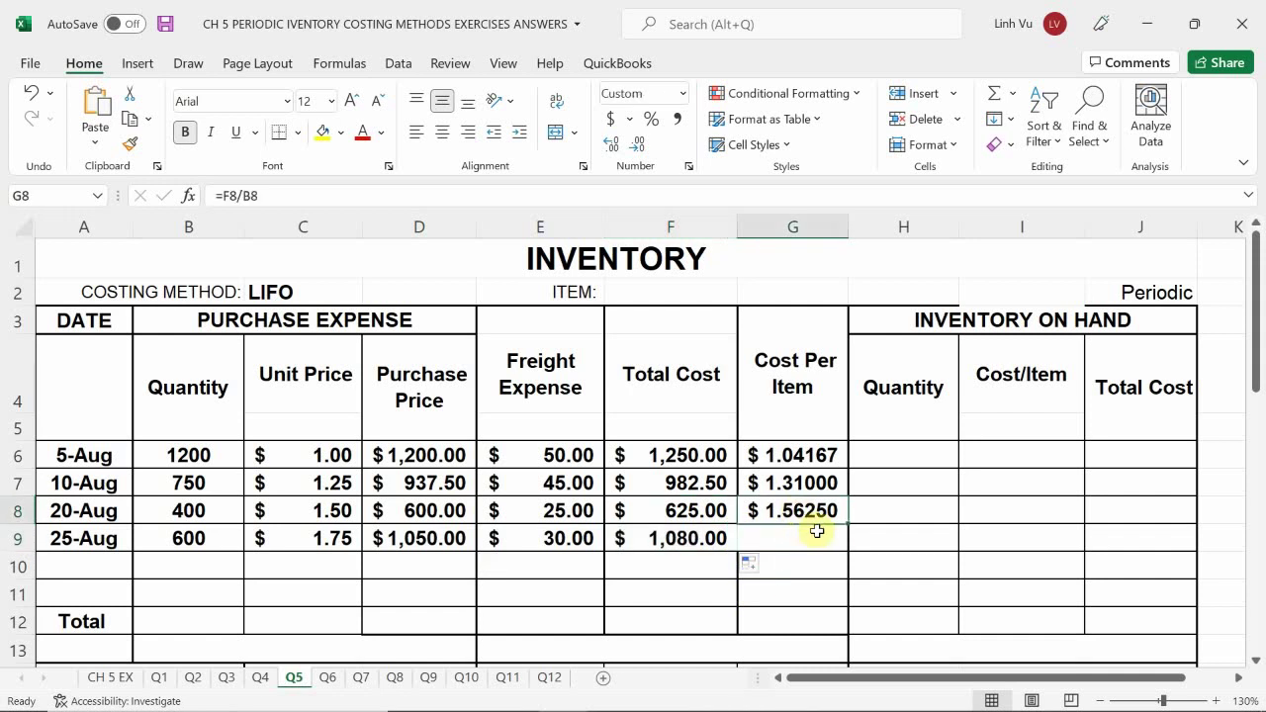
left_click_drag(848, 526, 849, 553)
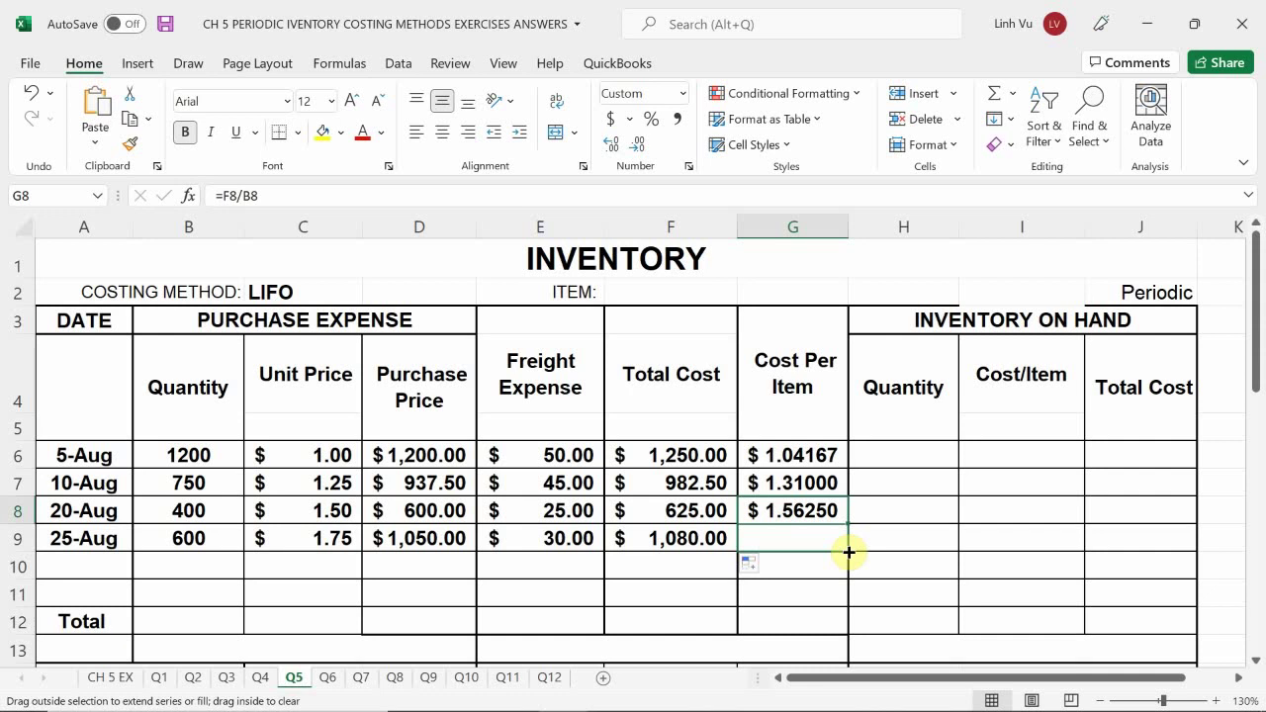
left_click_drag(849, 552, 849, 552)
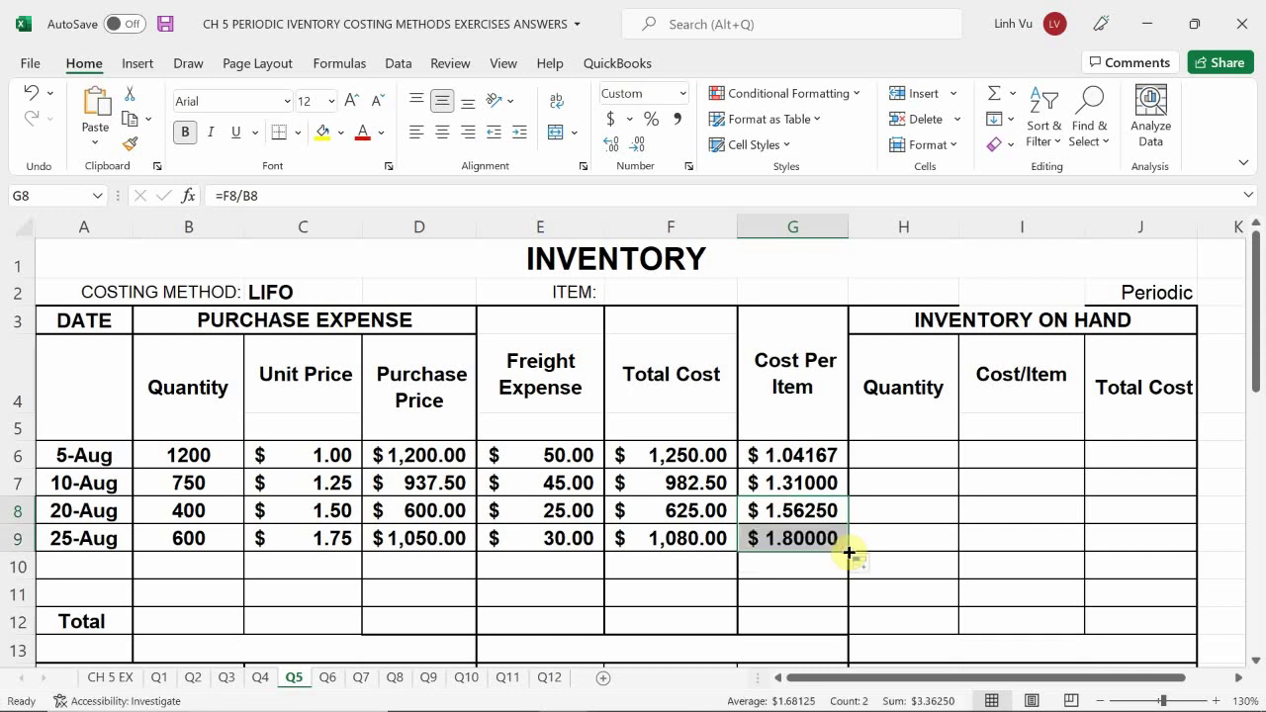
scroll(609, 436, "down", 1)
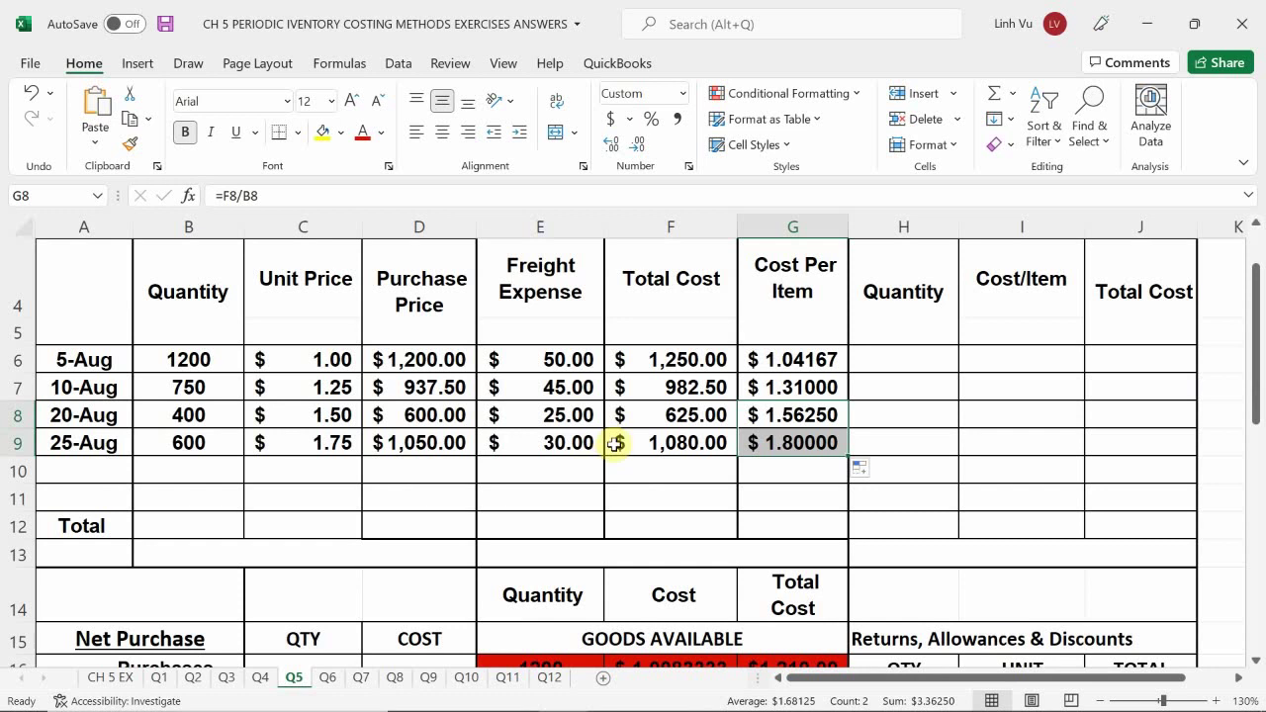
scroll(614, 444, "up", 1)
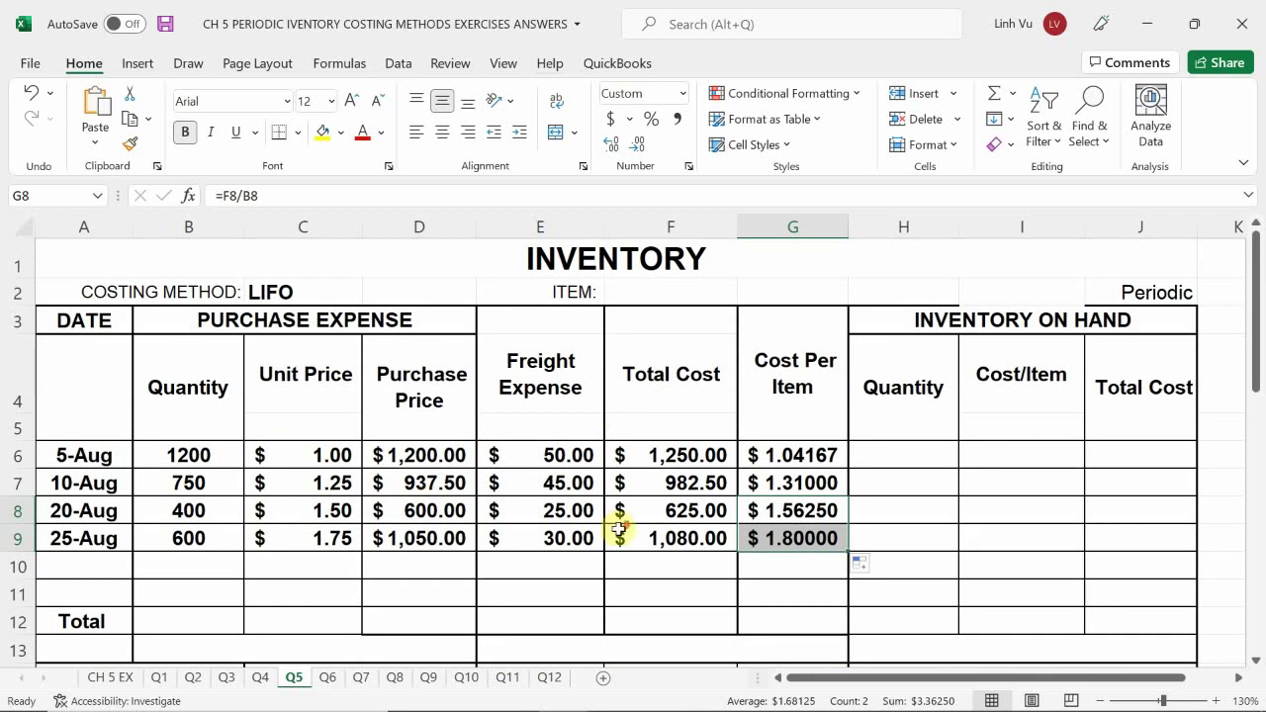
Link the goods available quantity in E18 to the 20 August purchase quantity in B8.
scroll(551, 442, "down", 1)
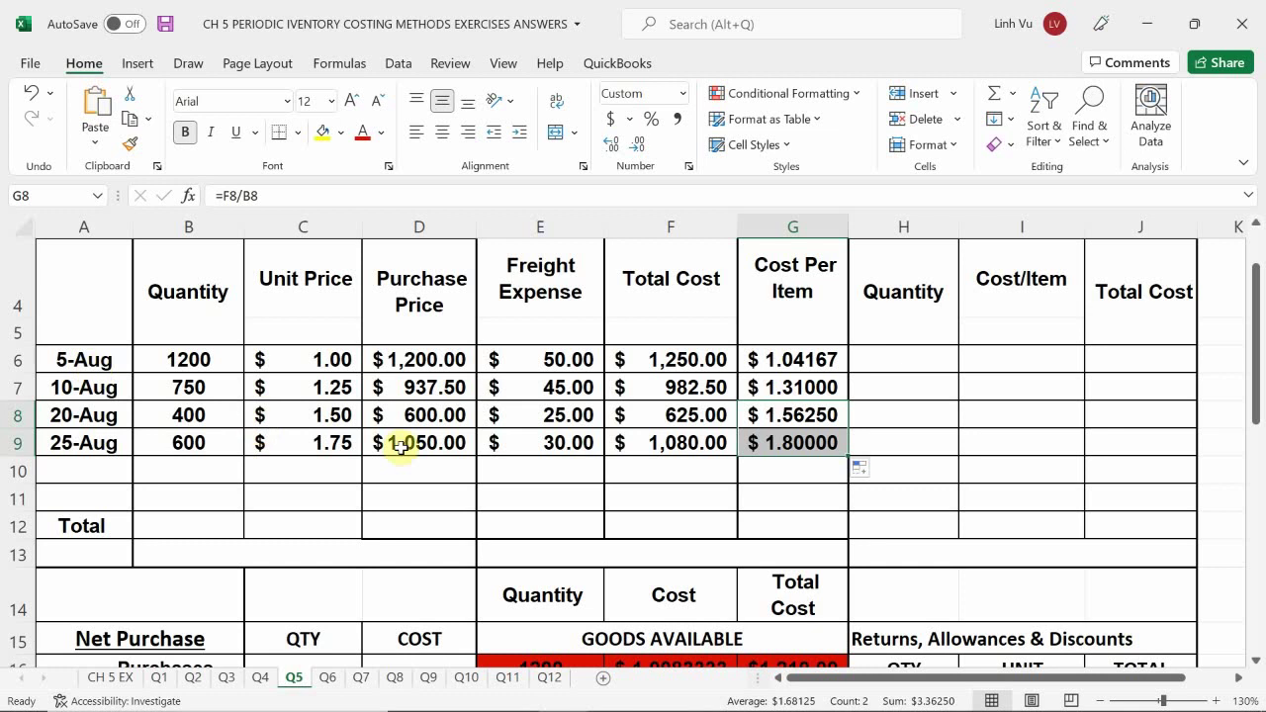
scroll(437, 425, "down", 1)
scroll(438, 425, "down", 1)
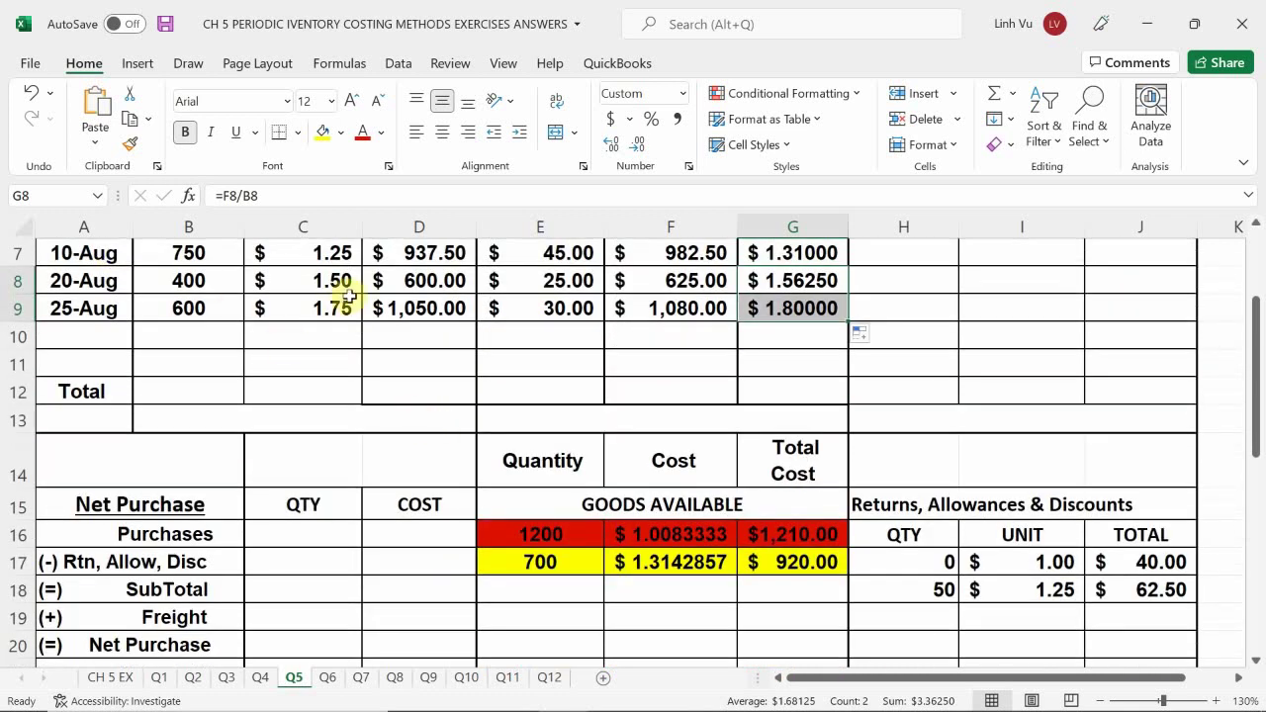
left_click(542, 590)
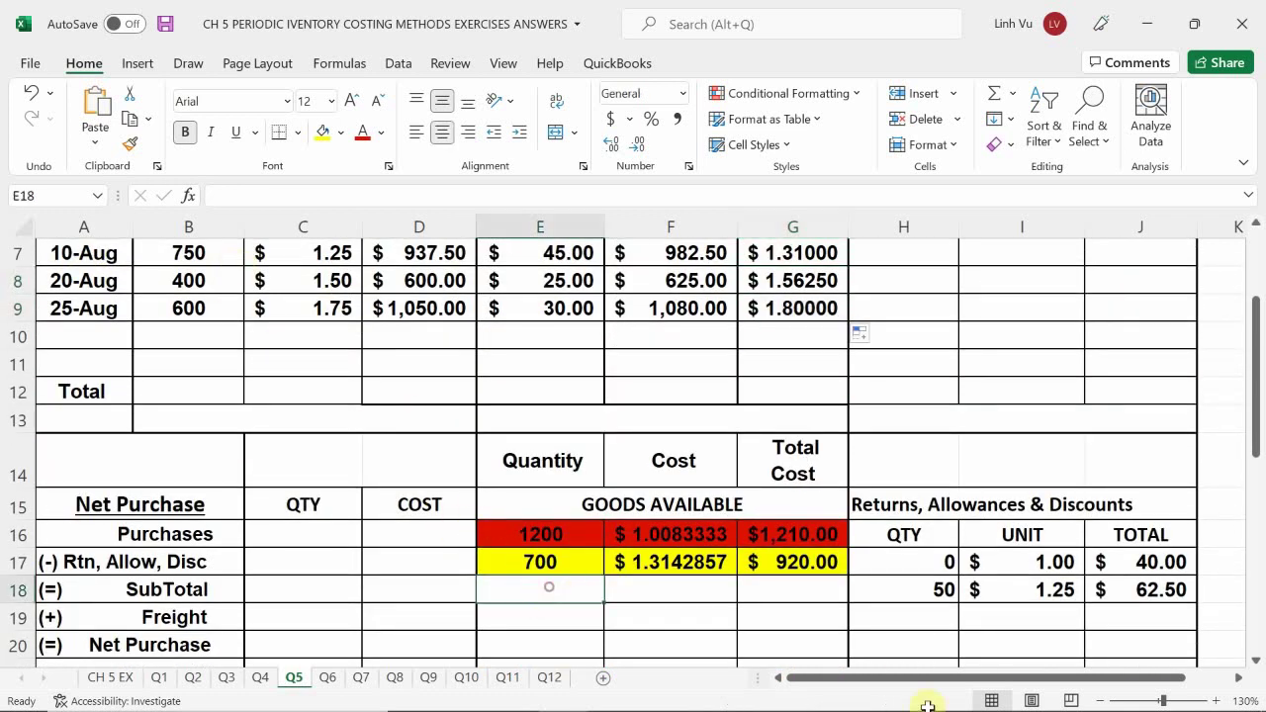
type("=")
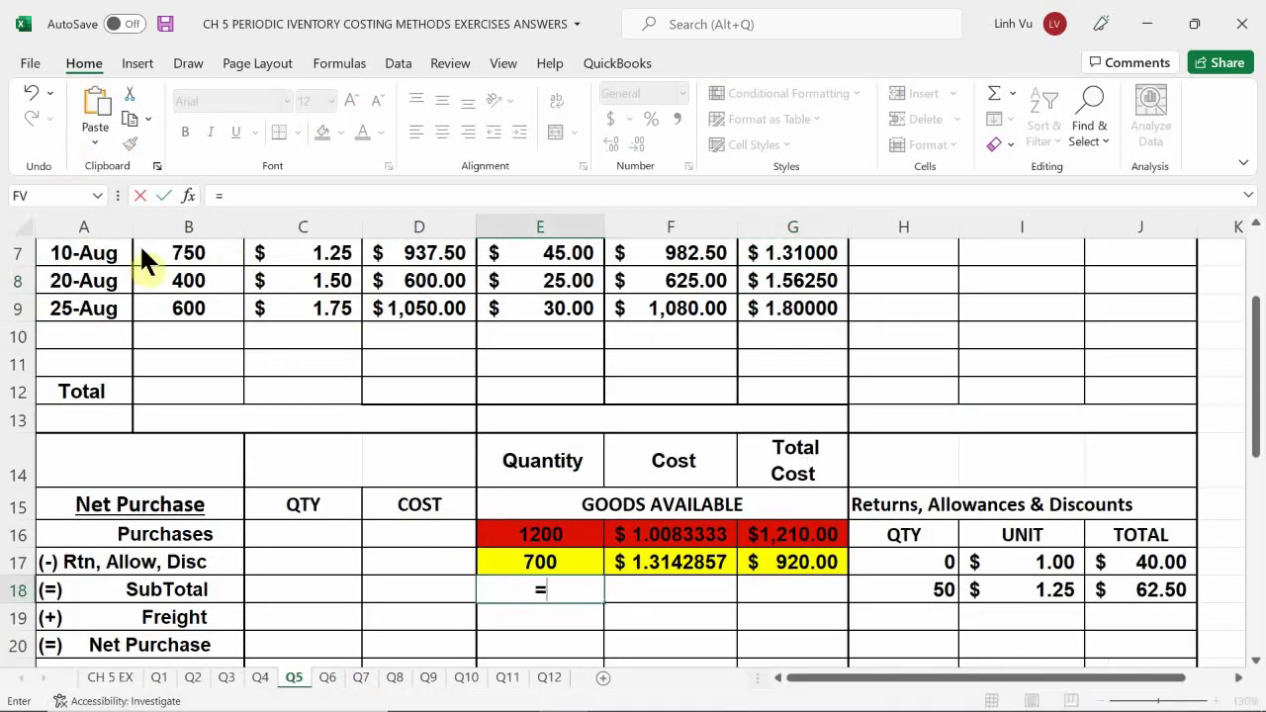
left_click(188, 281)
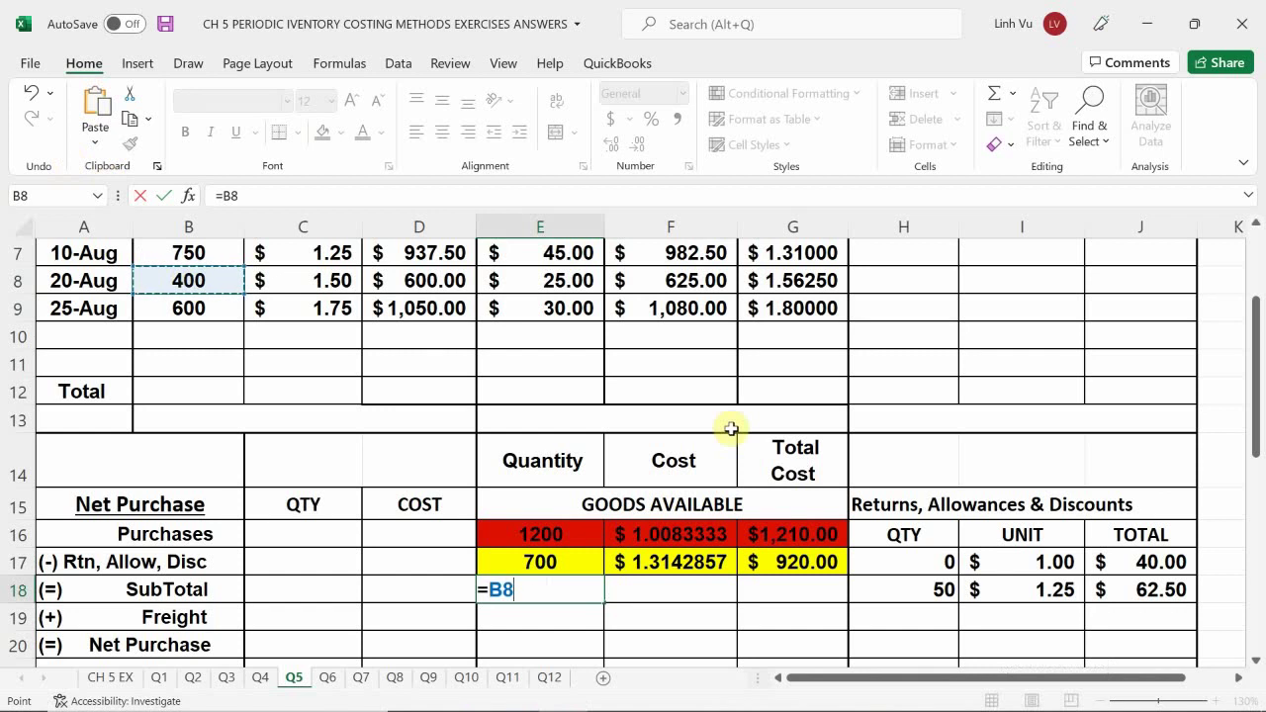
key("Return")
key("Right")
key("Right")
key("Up")
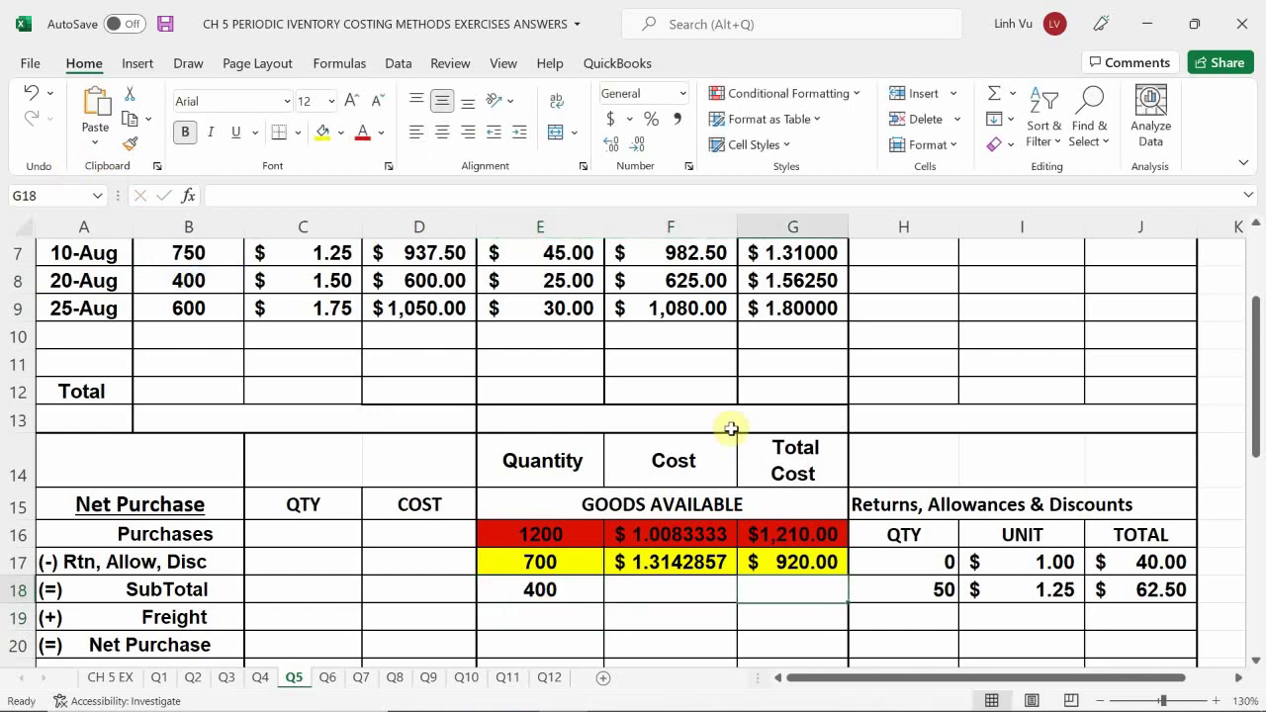
type("=")
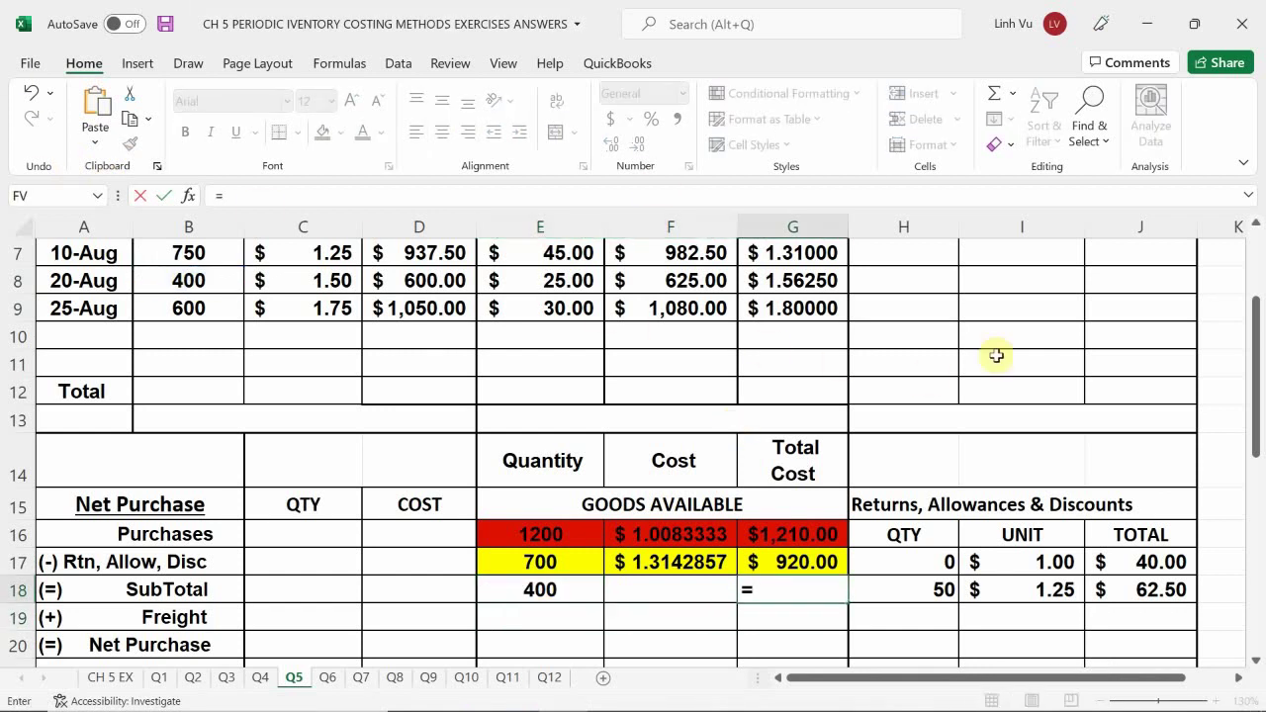
left_click(807, 281)
key("BackSpace")
key("BackSpace")
key("BackSpace")
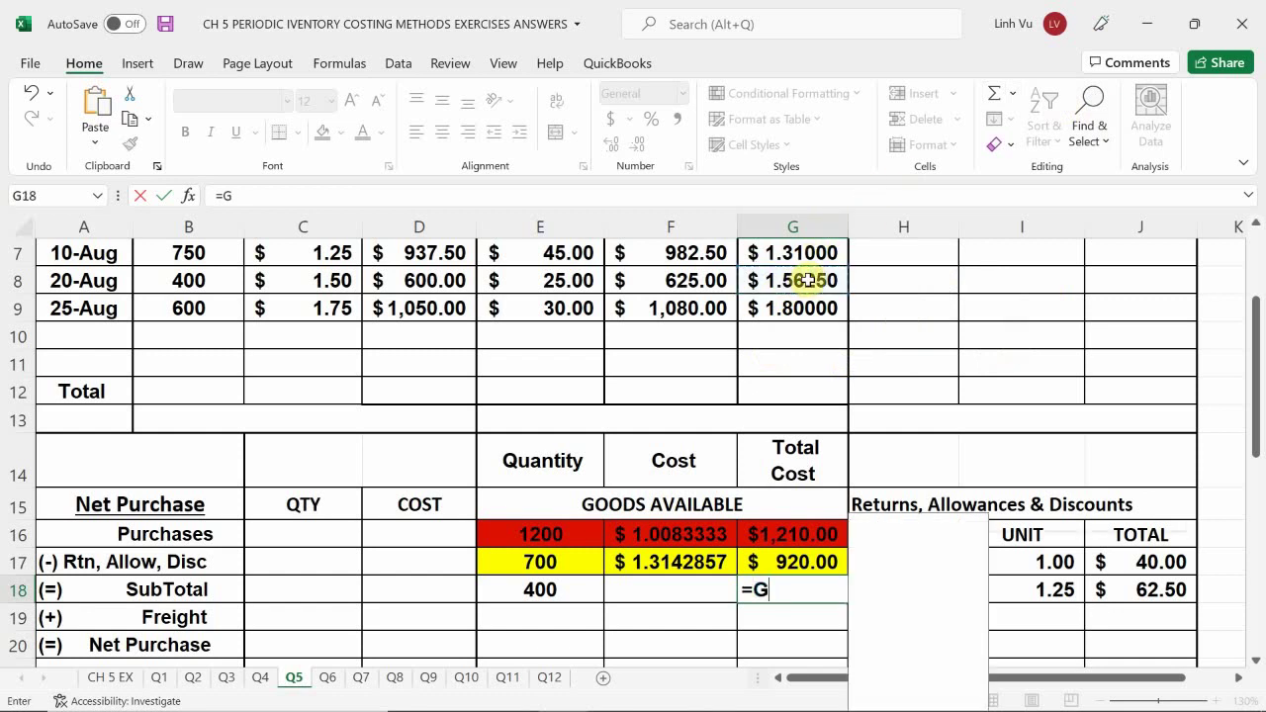
Link the 20 August goods available cost in F18 to G8 and its total cost in G18 to F8.
key("Left")
type("=")
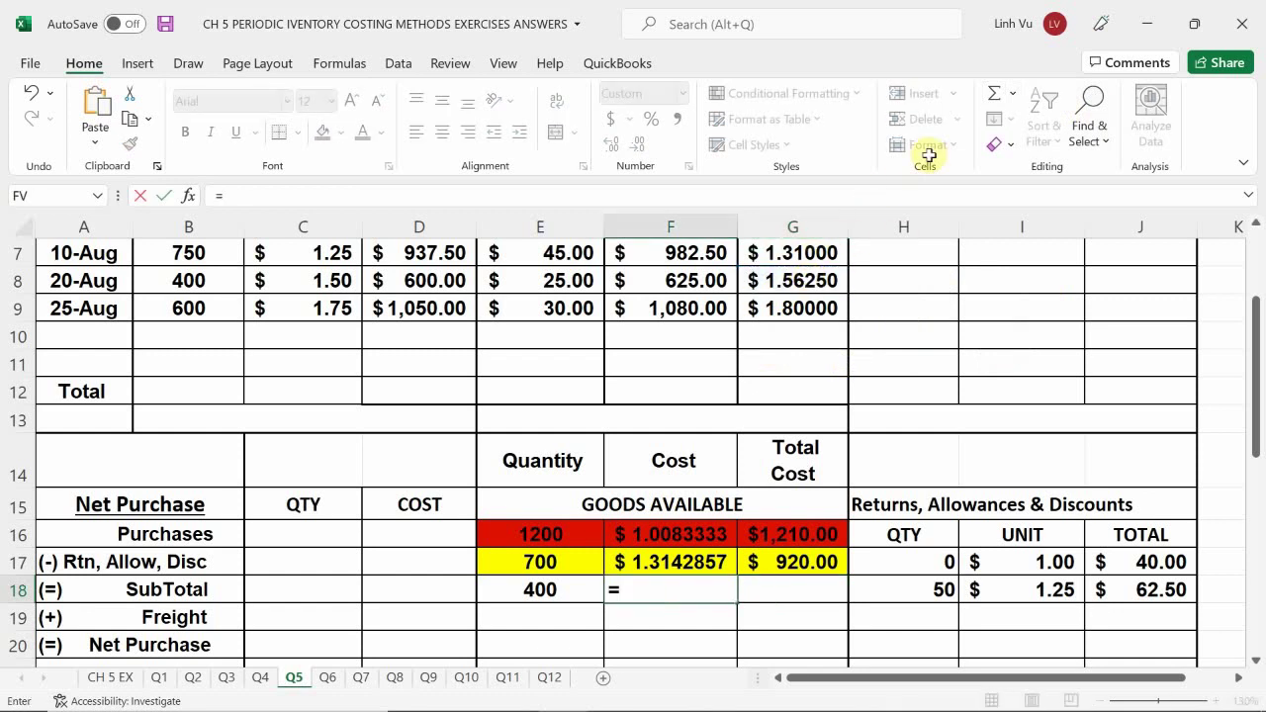
left_click(771, 281)
key("Return")
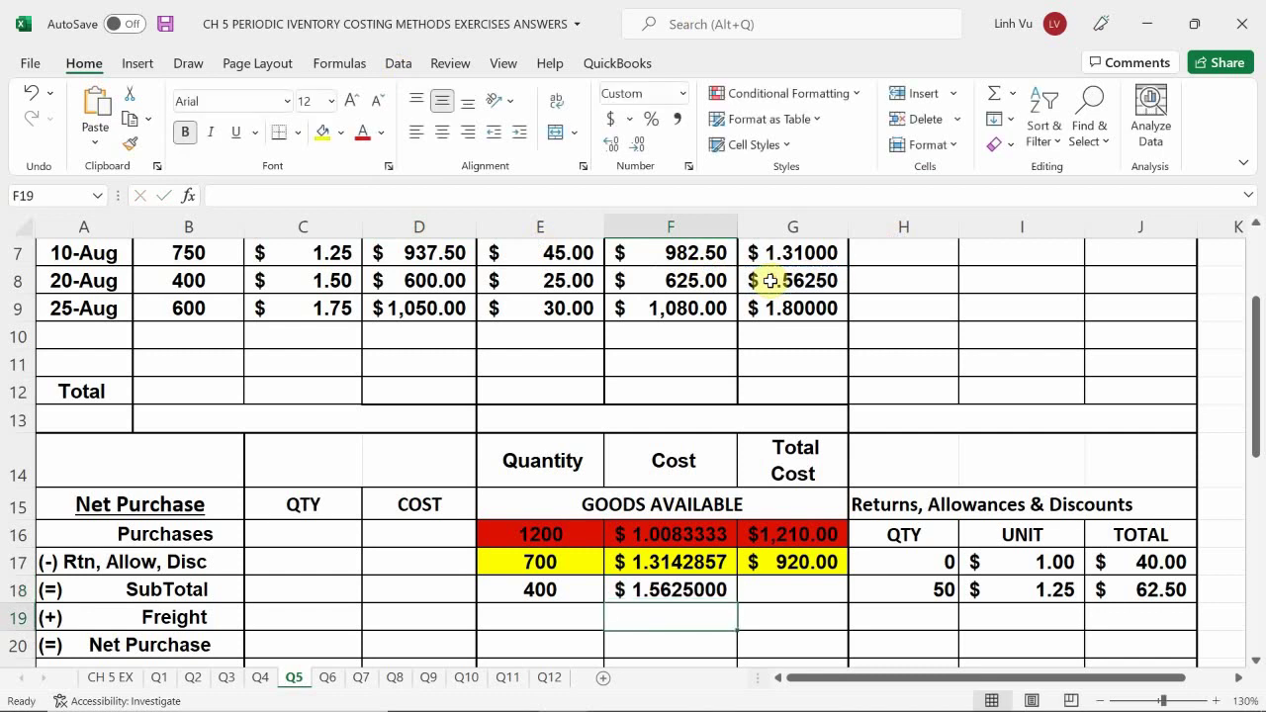
key("Up")
key("Right")
type("=")
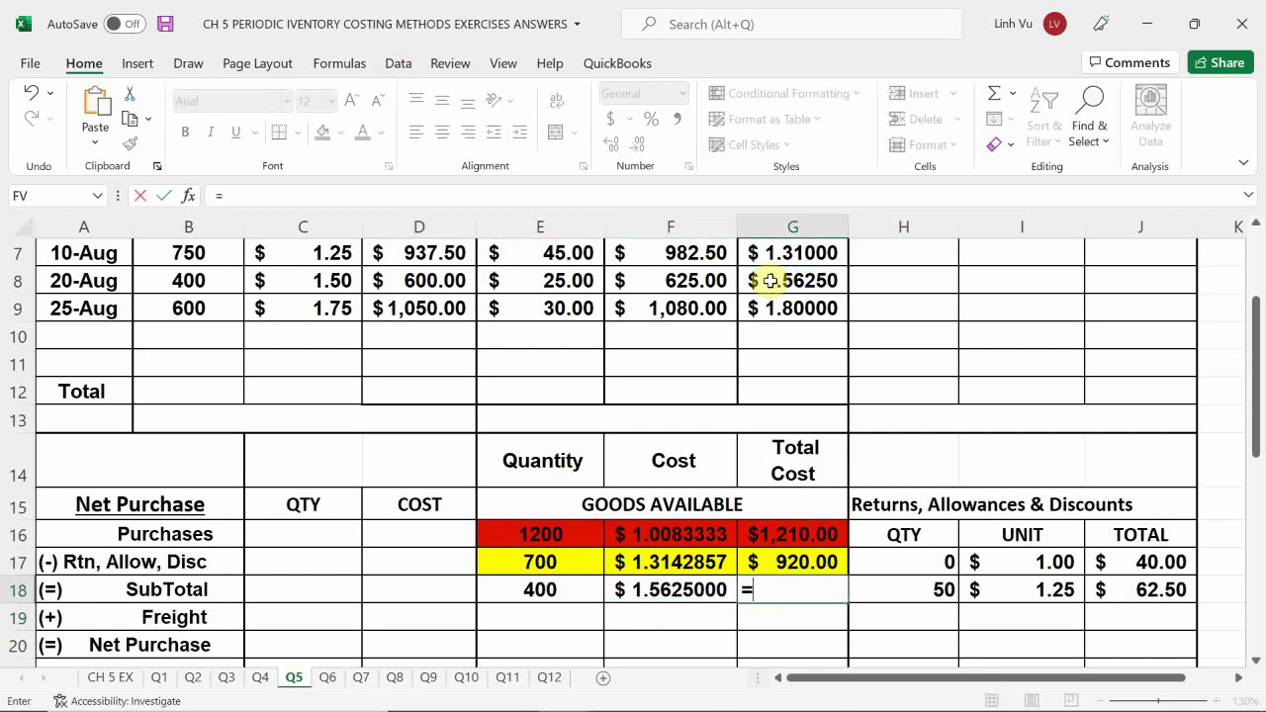
left_click(690, 282)
key("Return")
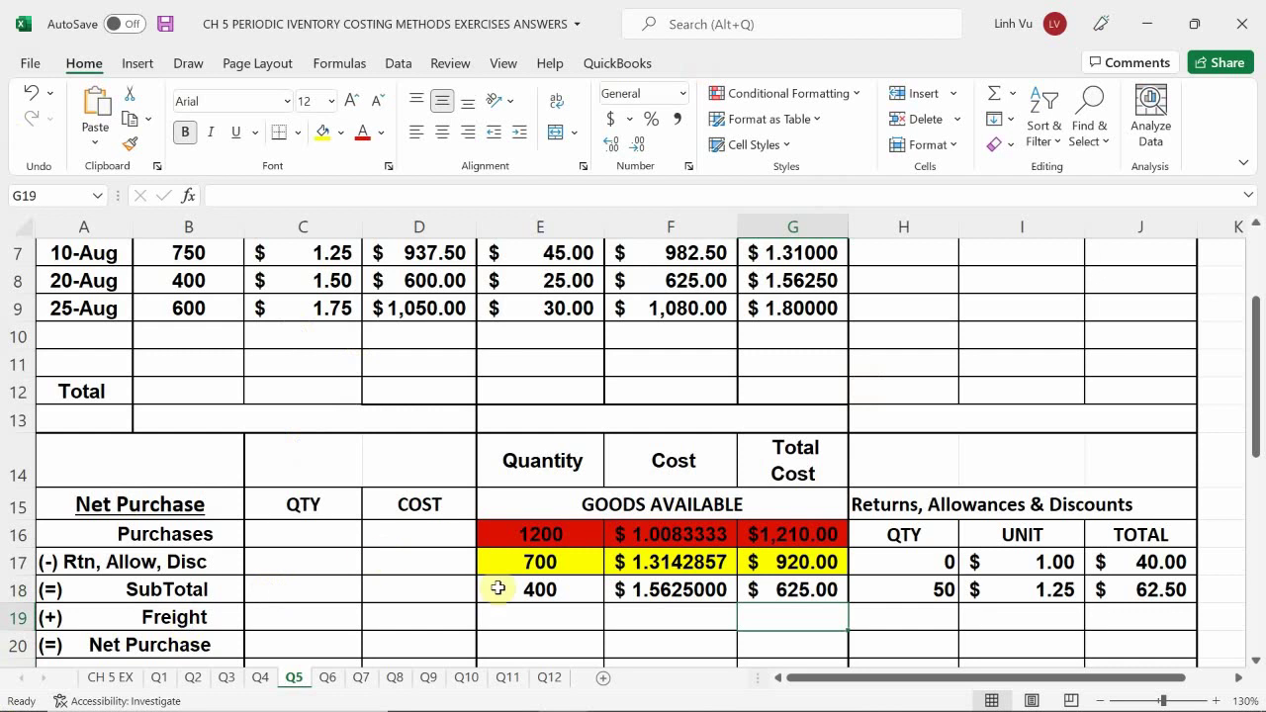
Fill the 20 August goods available row E18:G18 with light green.
left_click_drag(534, 584, 769, 594)
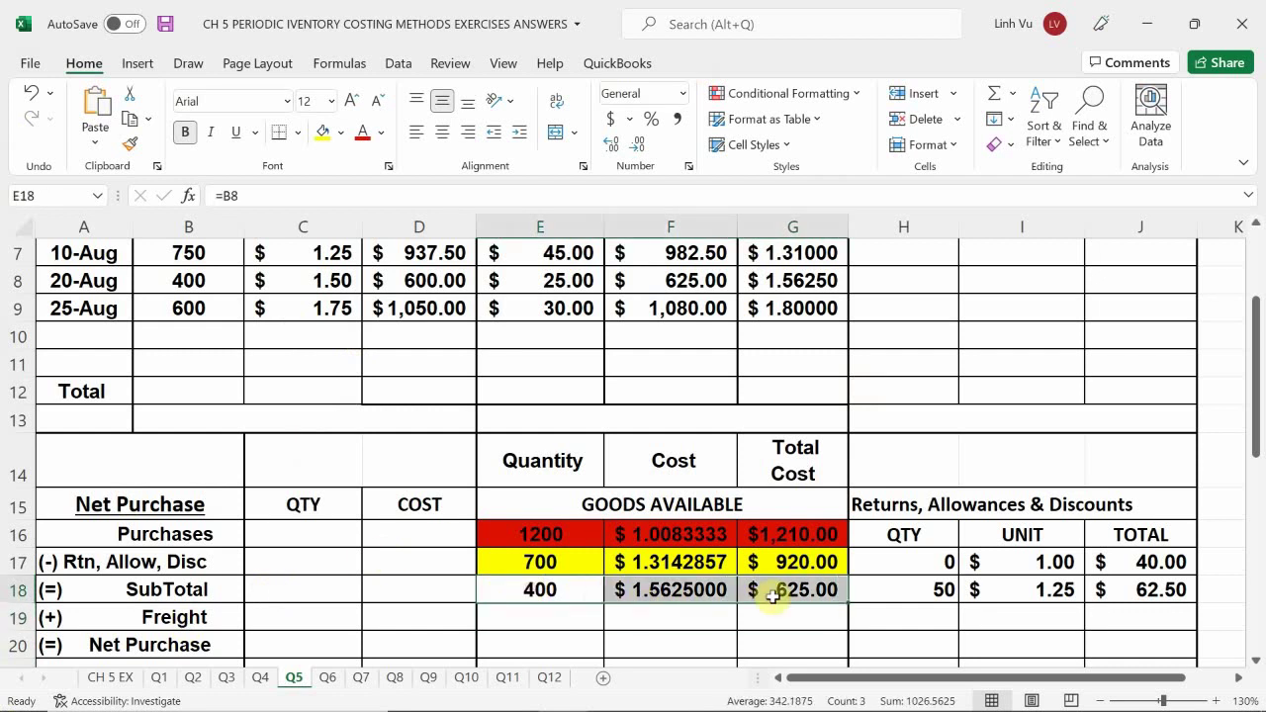
left_click(341, 132)
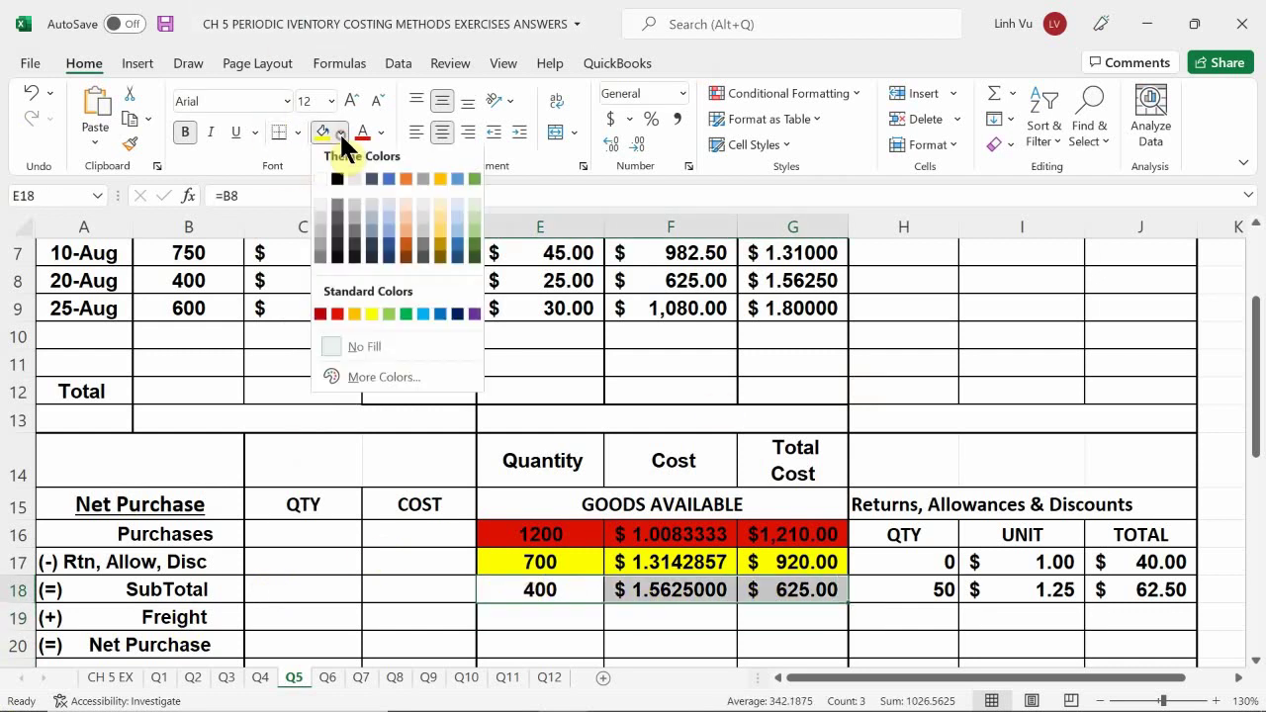
left_click(389, 318)
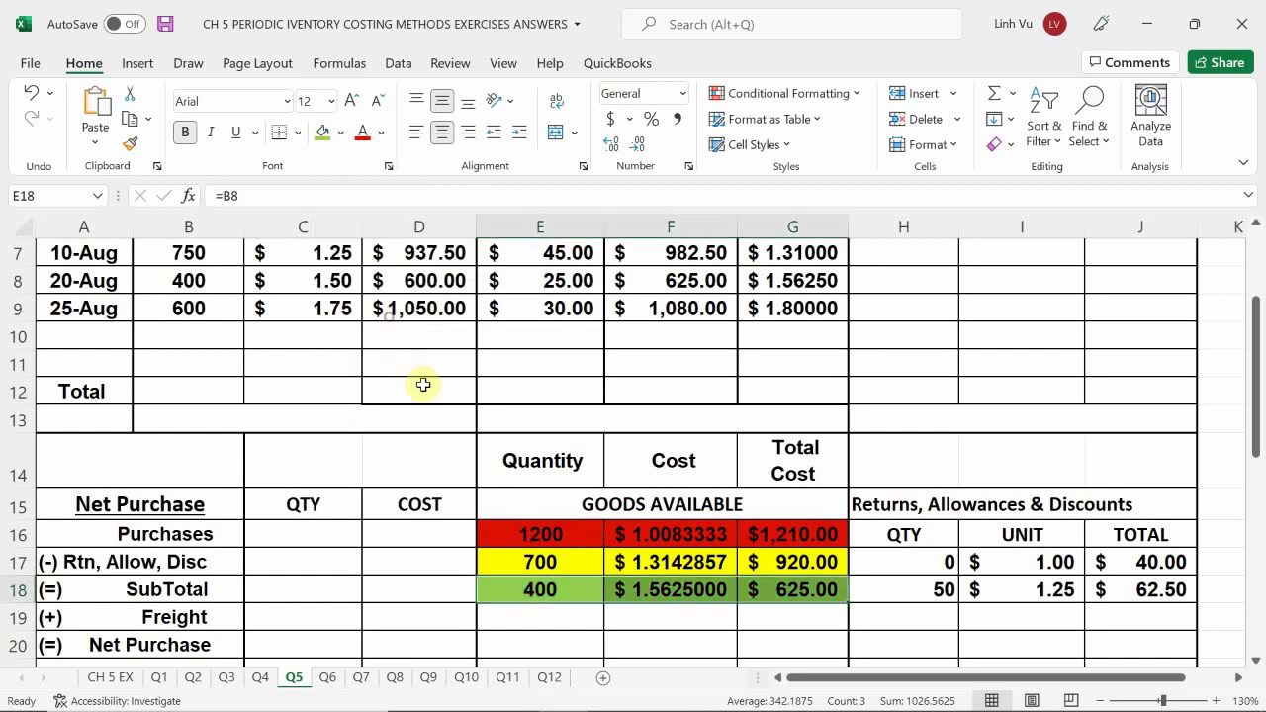
left_click(531, 559)
scroll(408, 492, "up", 1)
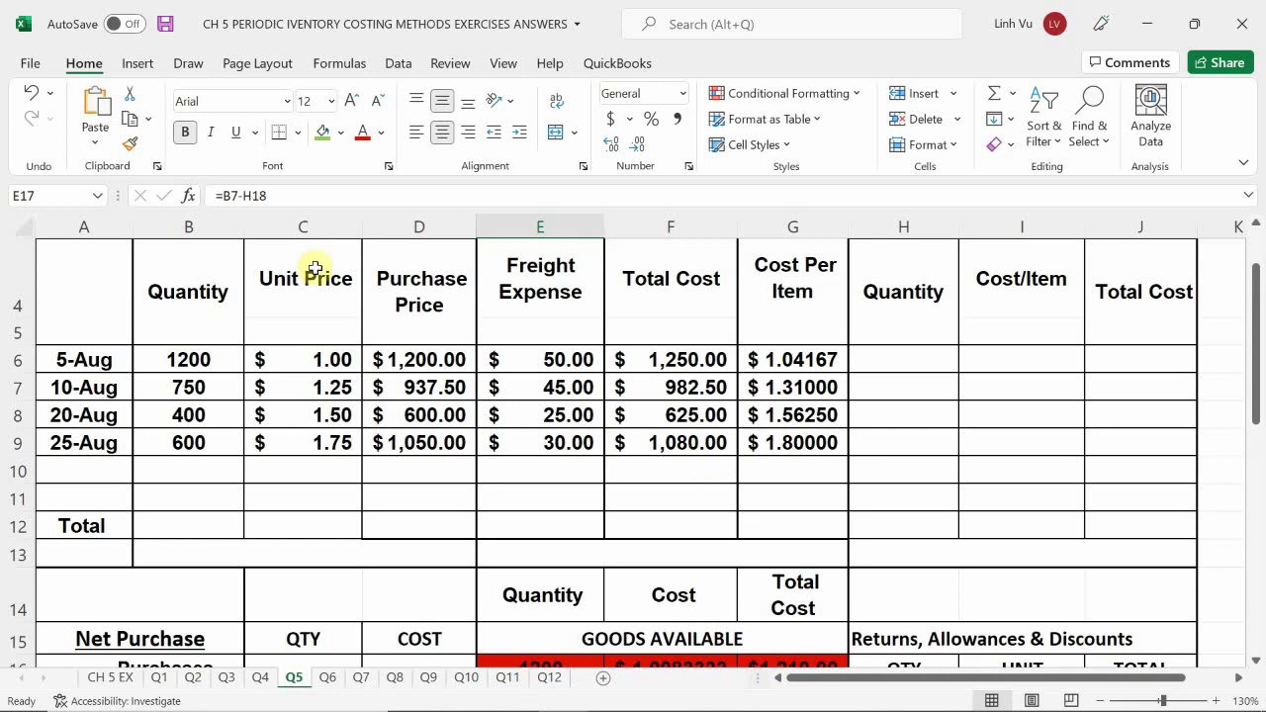
scroll(100, 525, "down", 1)
scroll(100, 526, "down", 1)
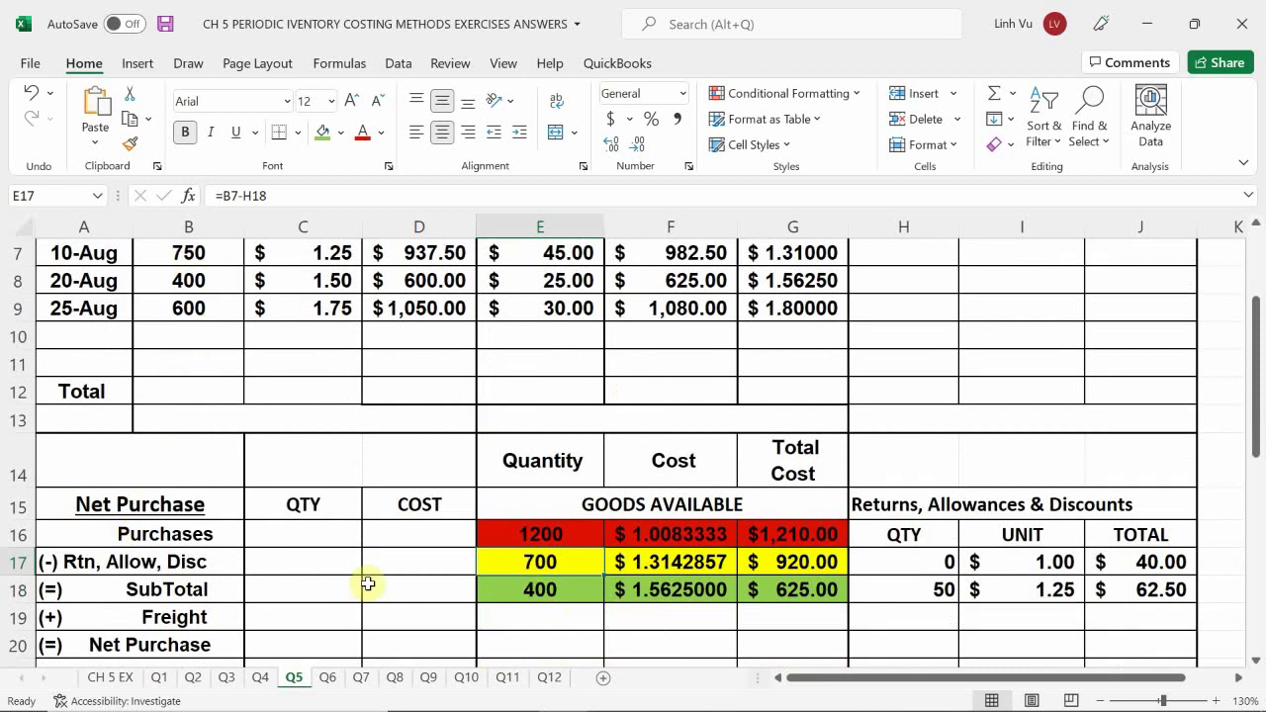
Look up the 26 August return on CH 5 EX and record its quantity of 25 in Q5 cell H19.
left_click(112, 677)
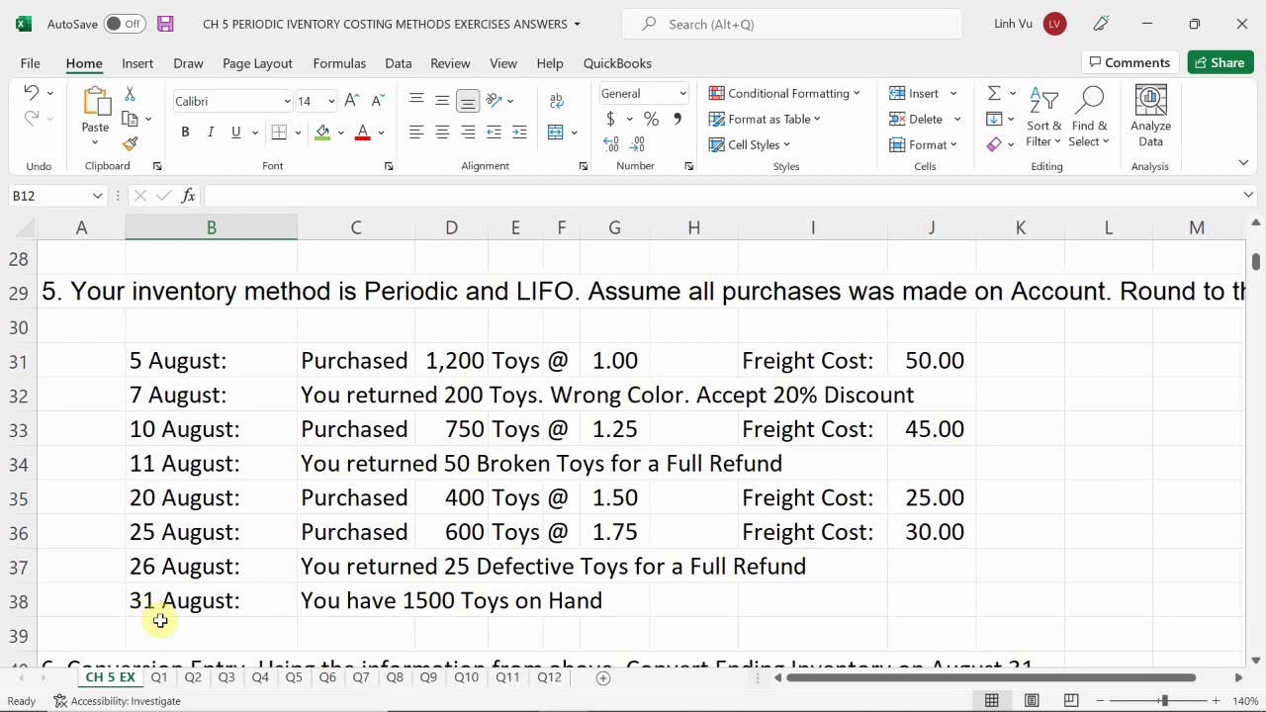
left_click(293, 678)
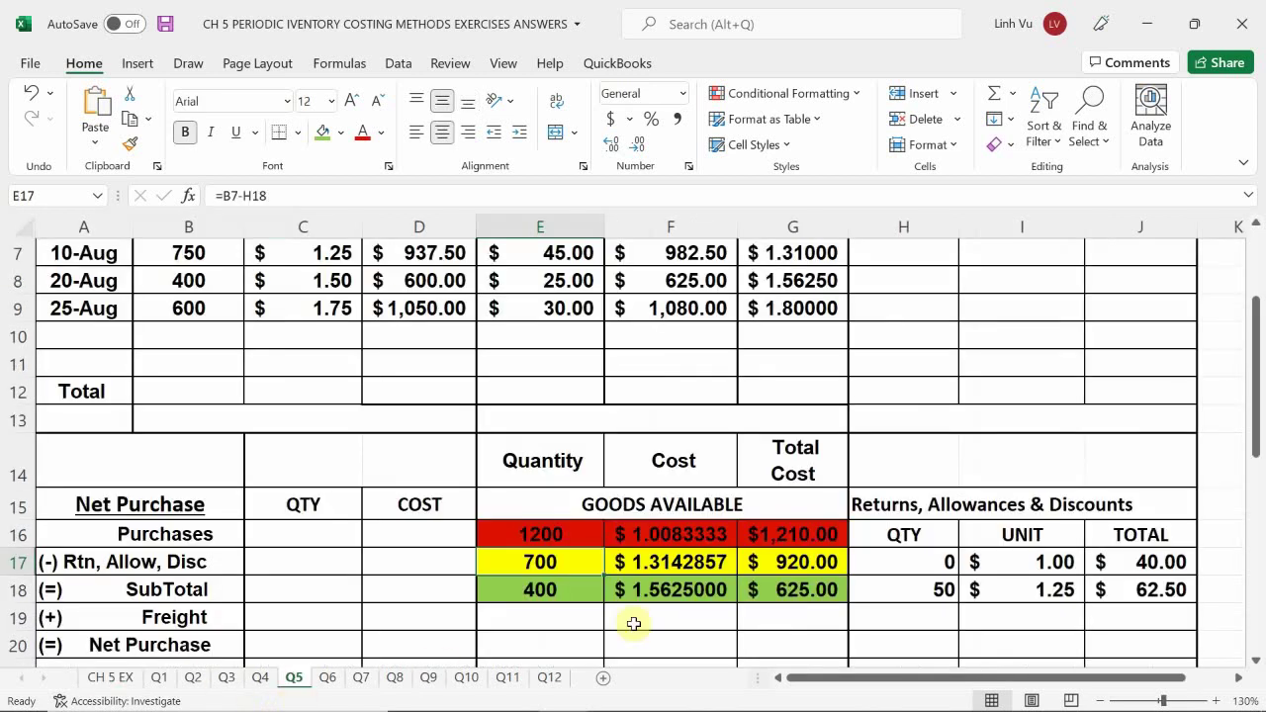
left_click(937, 505)
scroll(957, 506, "down", 1)
scroll(958, 506, "down", 1)
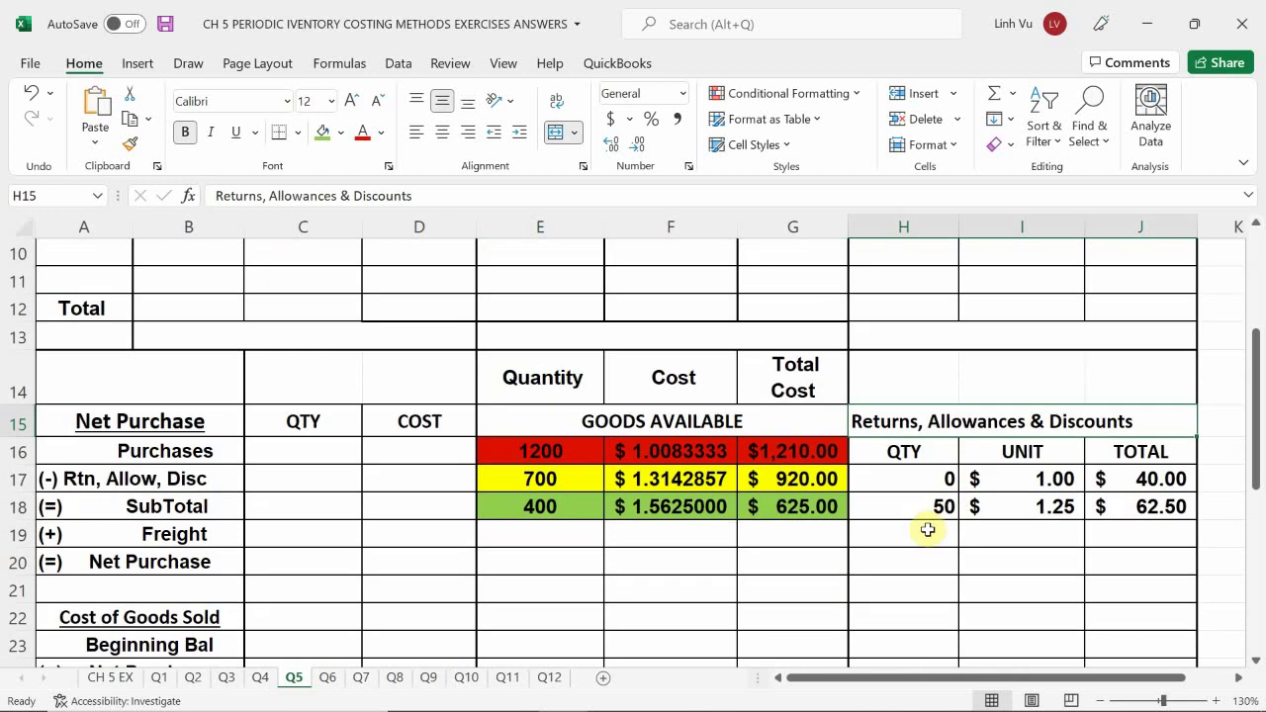
left_click(924, 531)
type("25")
key("Return")
Link the return's unit price in I19 to the 25 August unit price in C9.
left_click(994, 569)
key("Up")
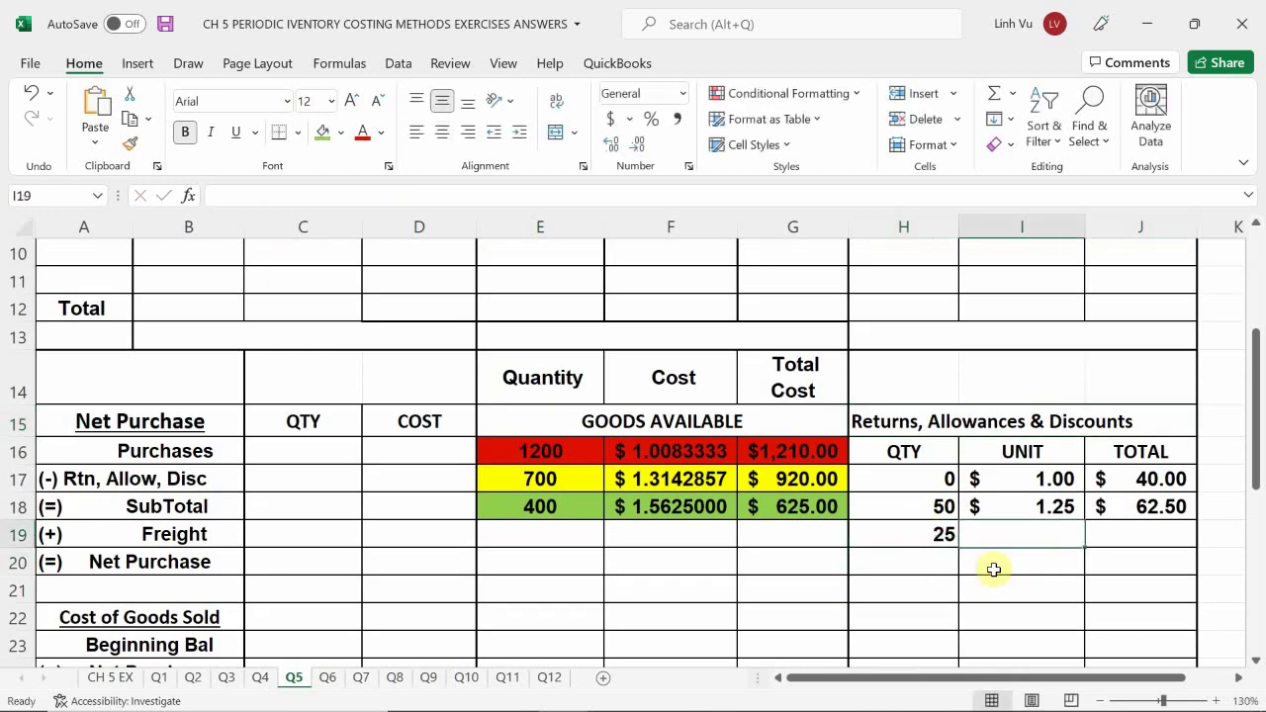
type("=")
scroll(994, 569, "up", 1)
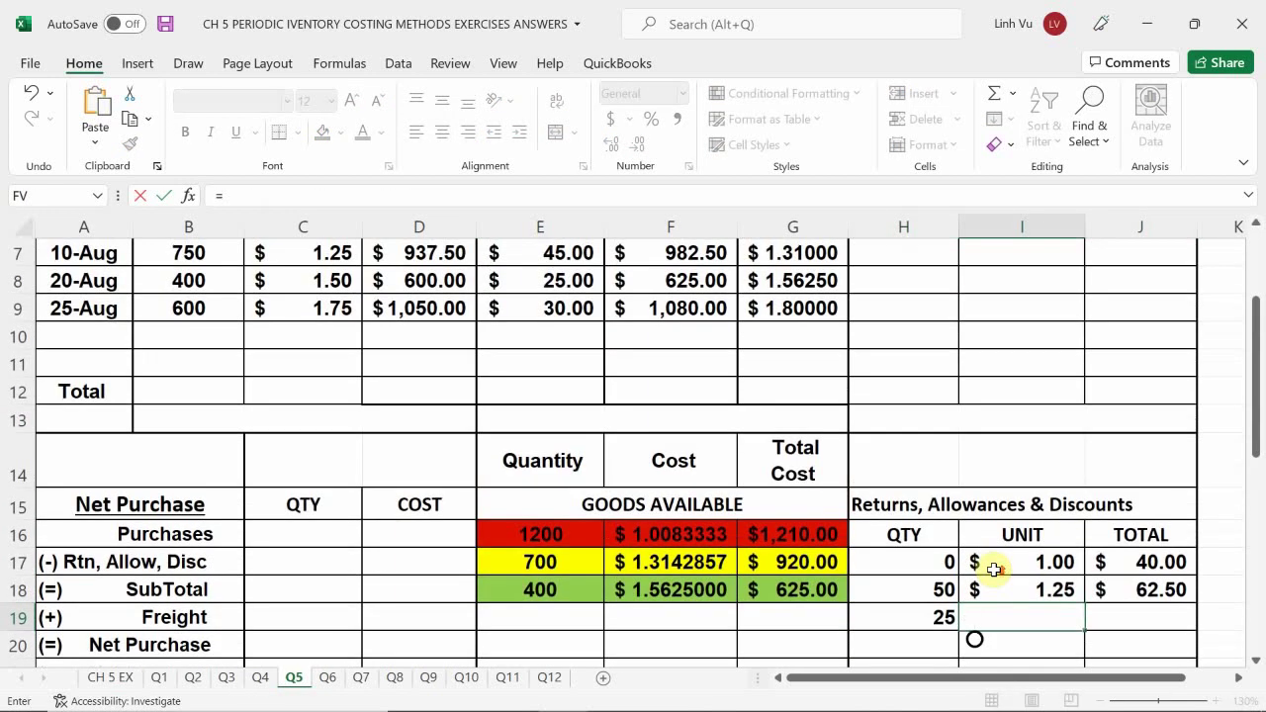
scroll(994, 569, "up", 1)
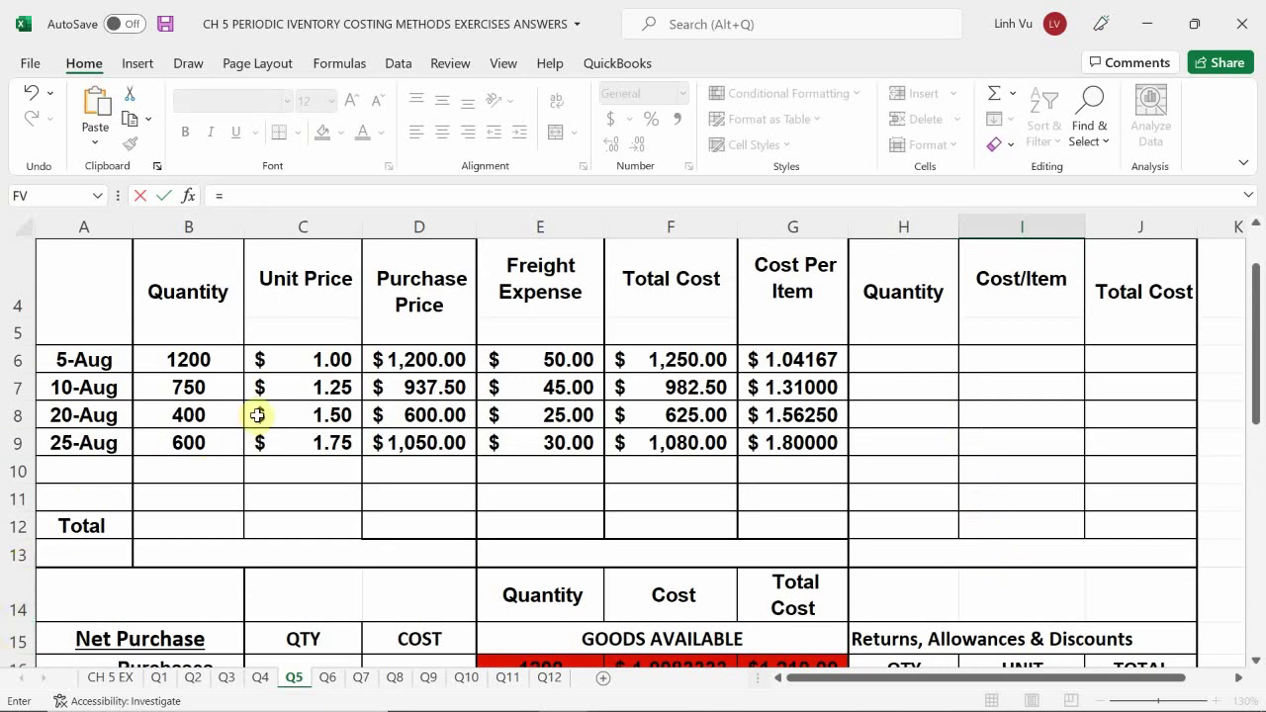
left_click(303, 446)
key("Return")
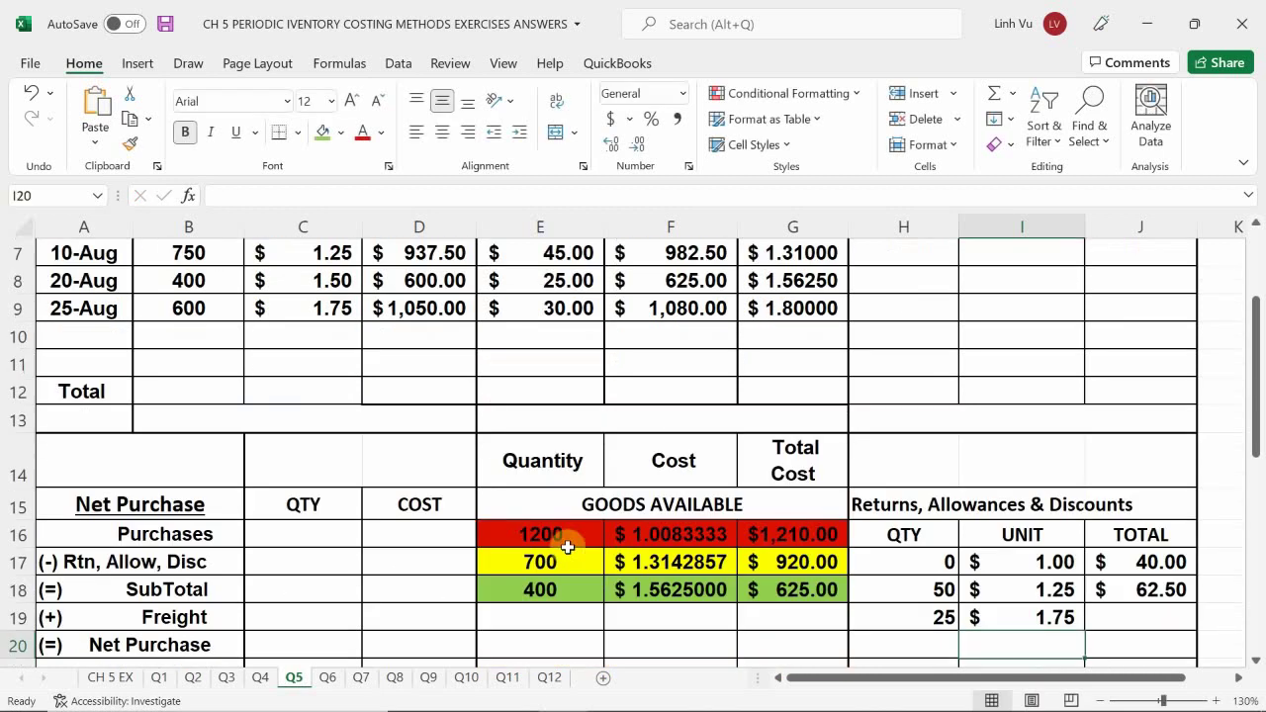
Calculate the 26 August return's total in J19 with the formula =H19*I19.
key("Right")
key("Up")
type("=")
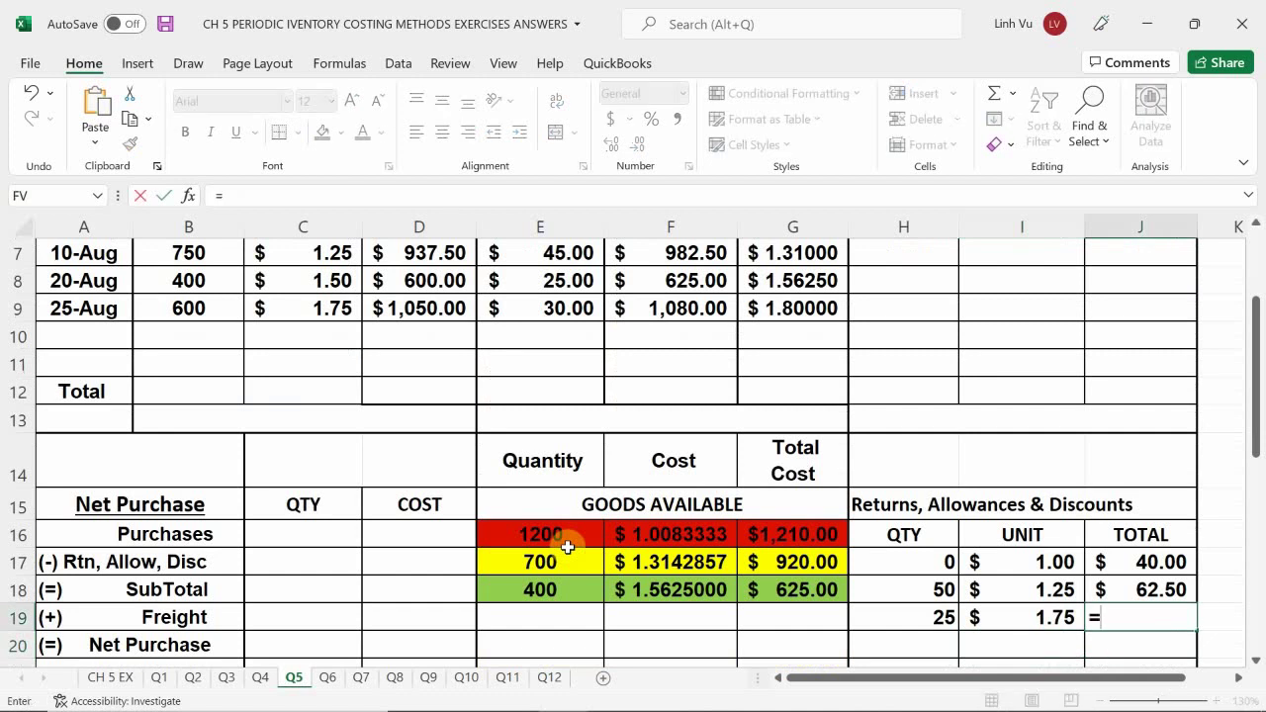
key("Left")
key("Left")
type("*")
key("Left")
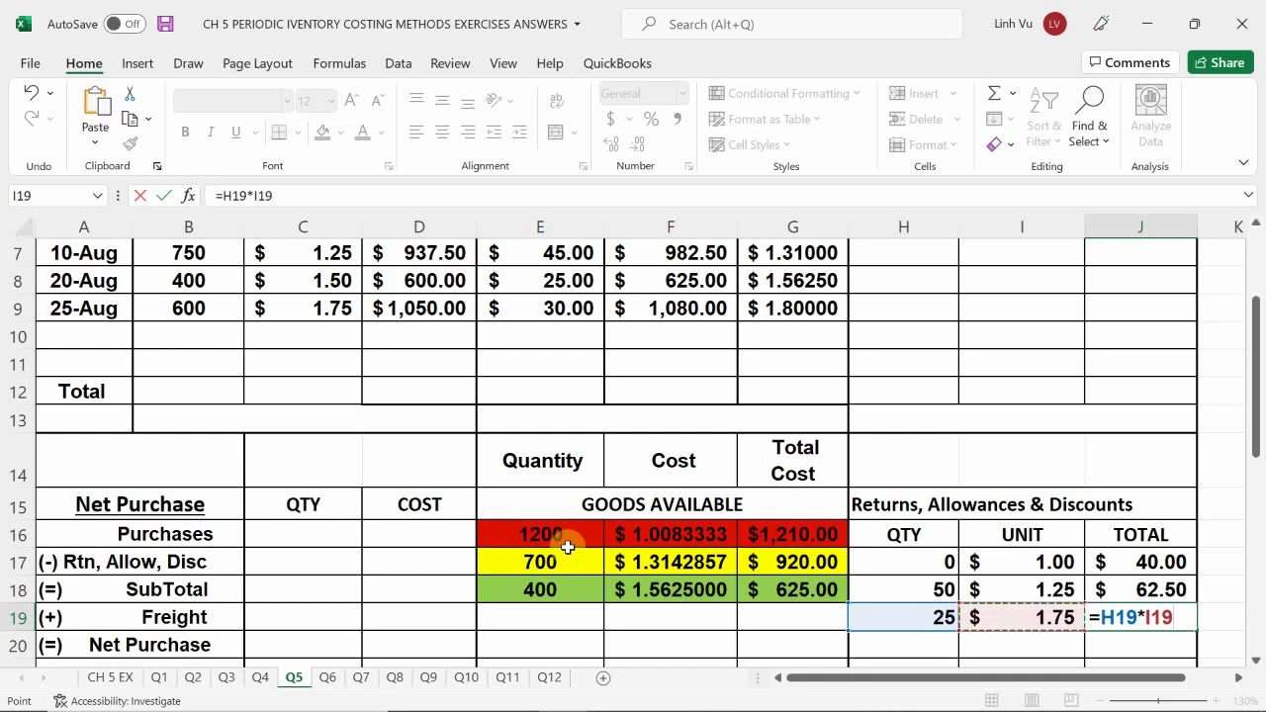
key("Return")
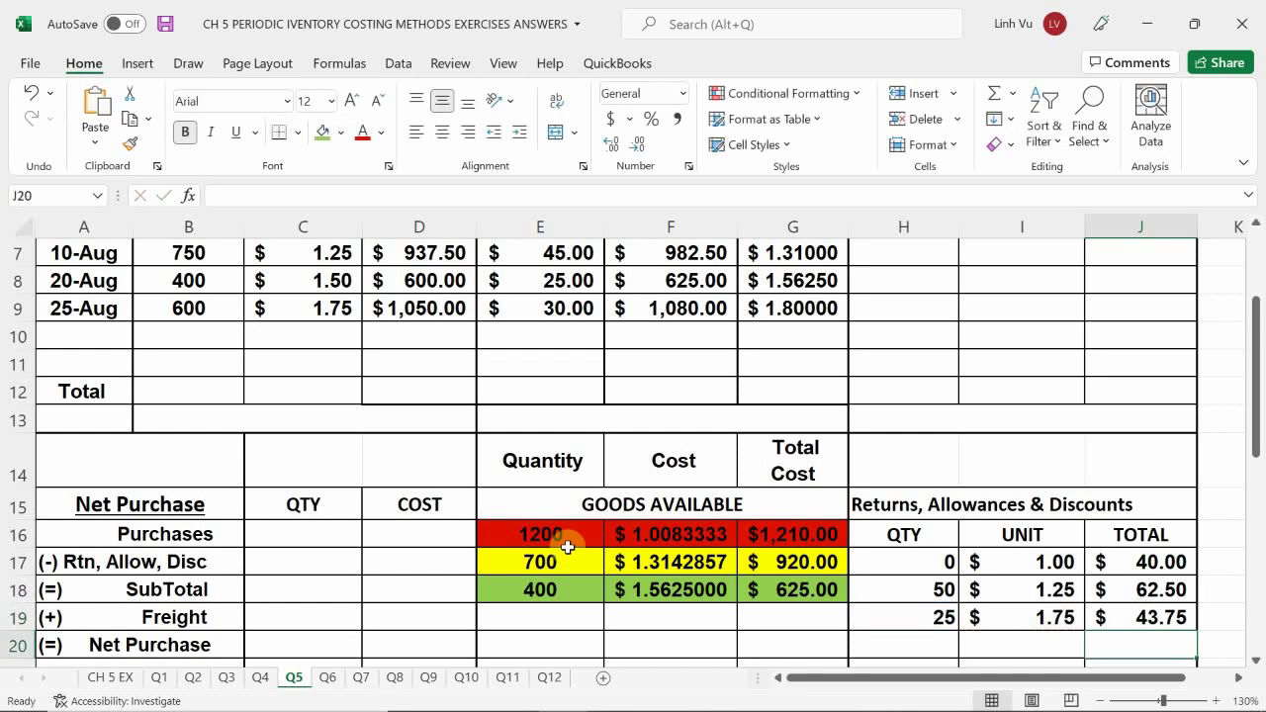
Calculate the 25 August goods available quantity in E19 as purchased minus returned units, =B9-H19.
scroll(567, 540, "down", 1)
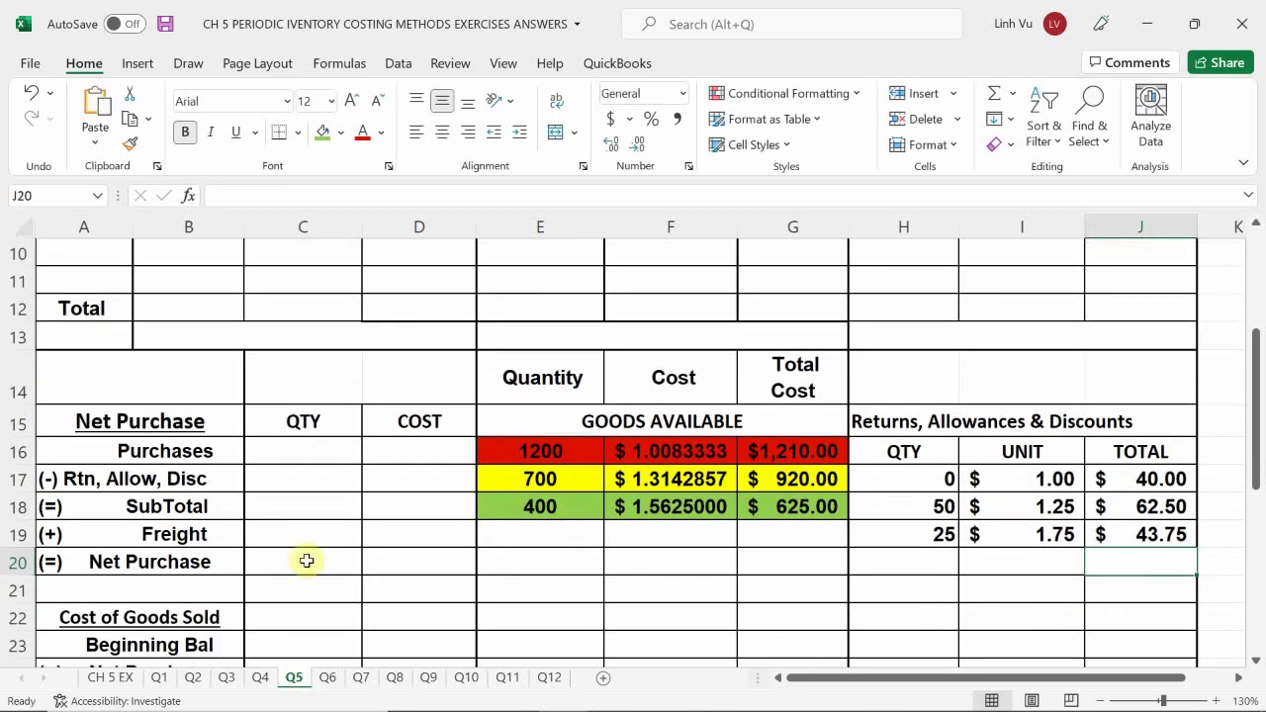
left_click(495, 537)
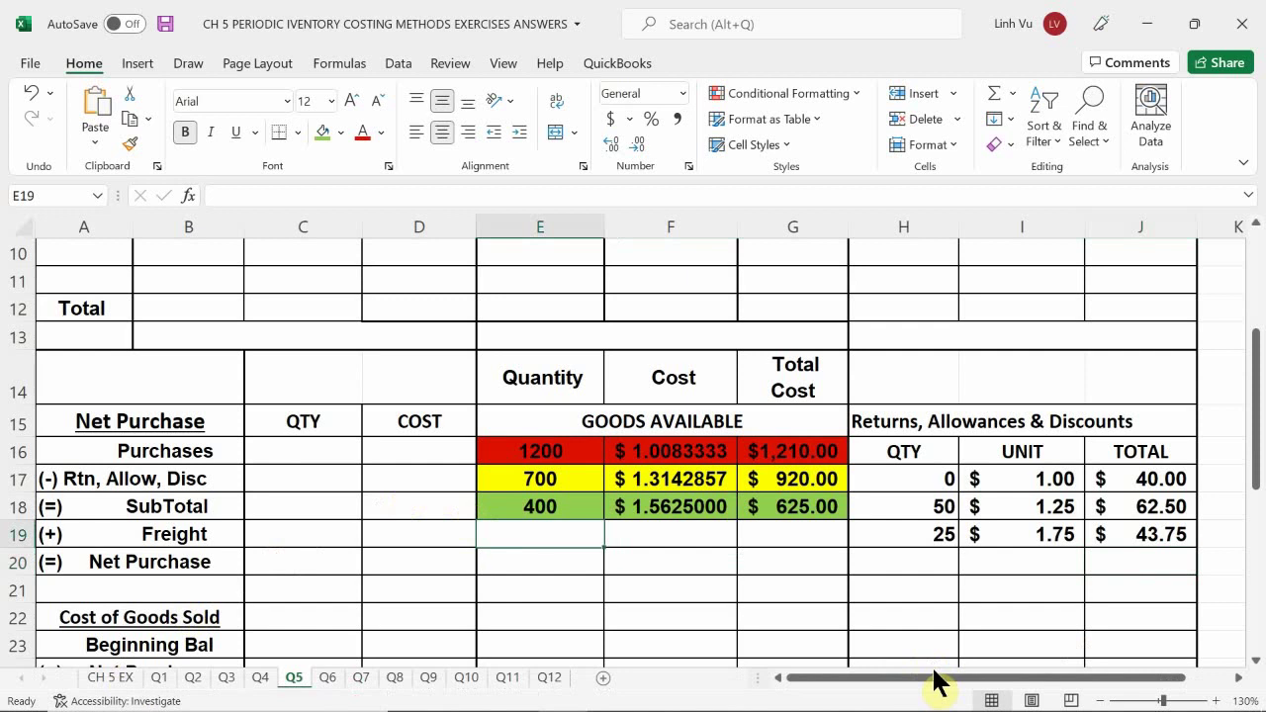
type("=")
scroll(922, 656, "up", 2)
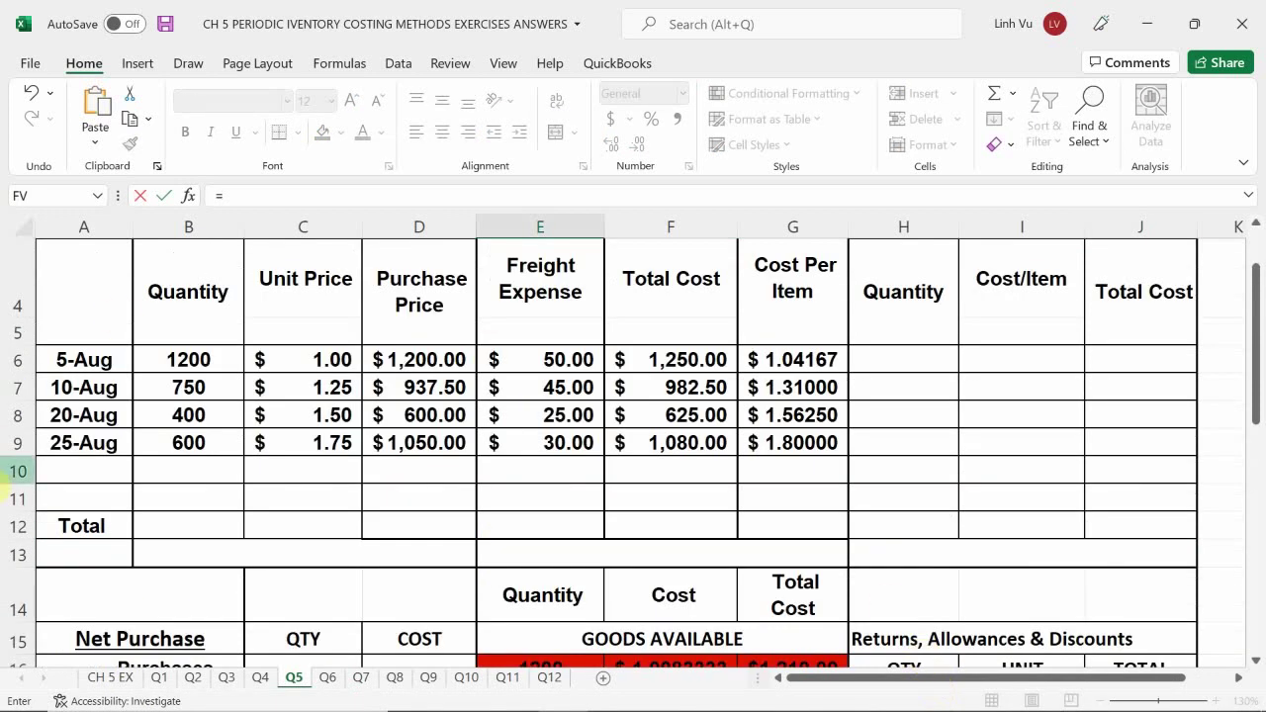
left_click(188, 441)
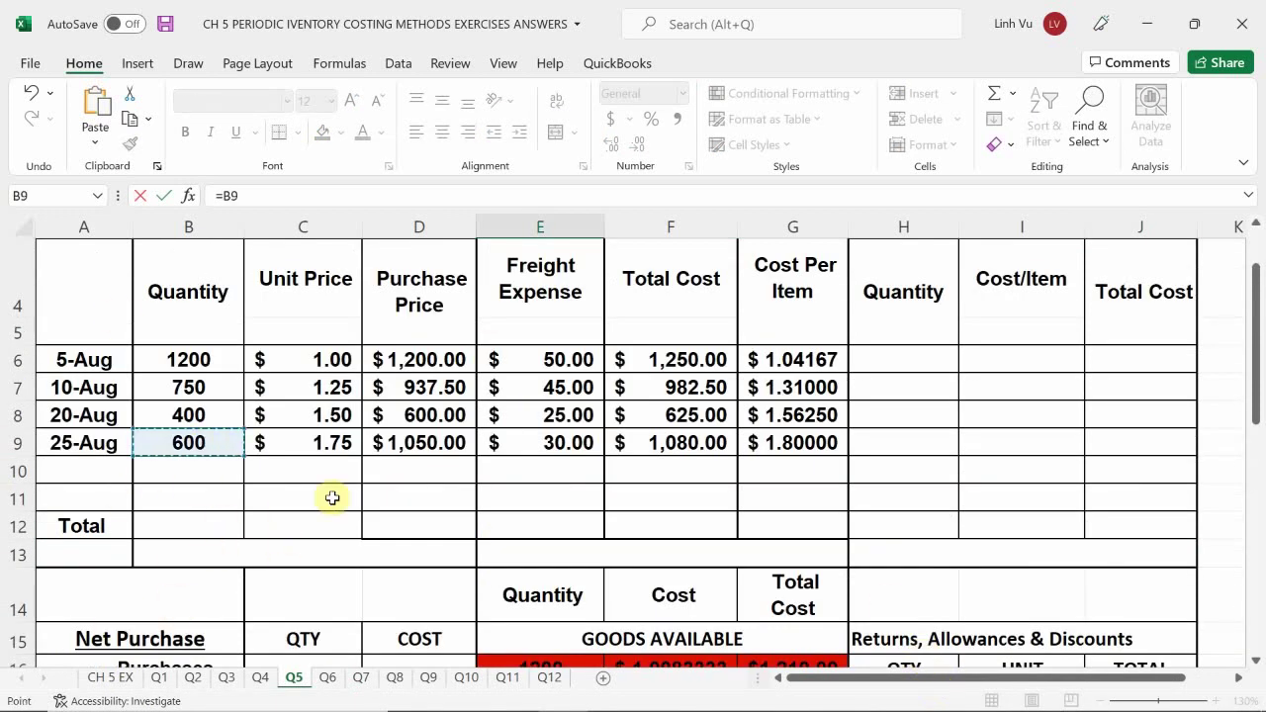
scroll(735, 416, "down", 2)
type("-")
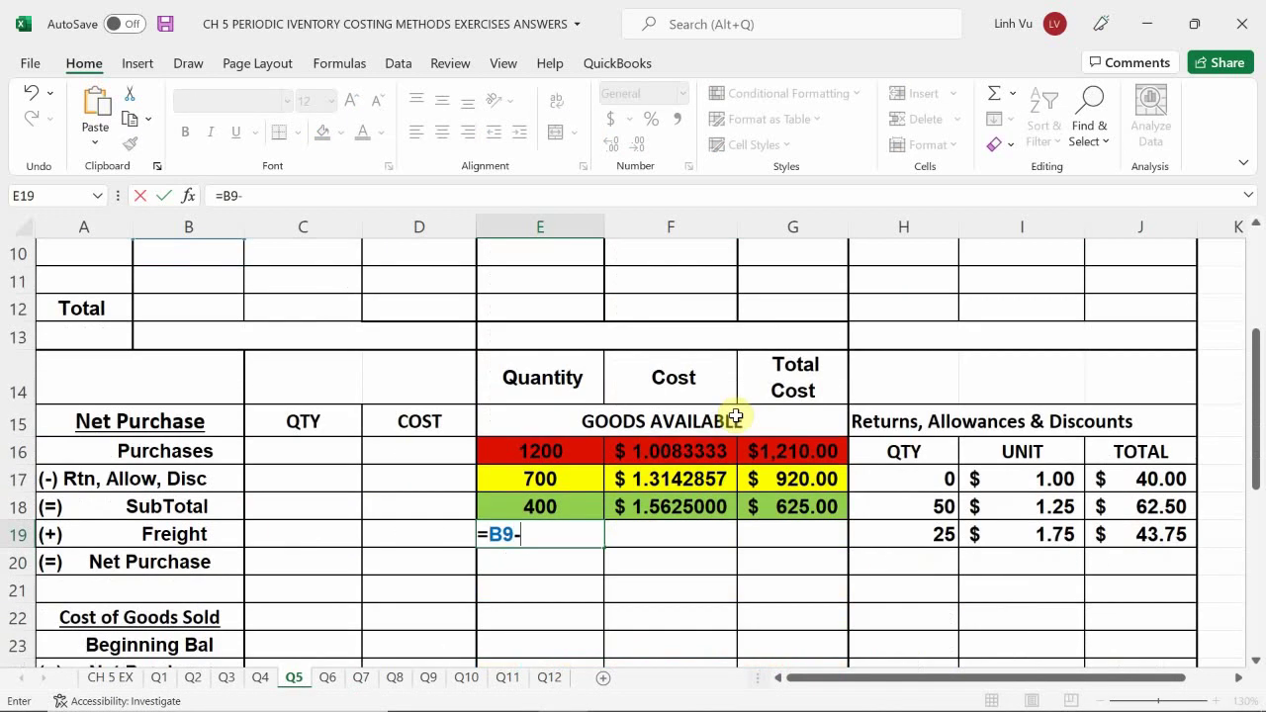
left_click(921, 530)
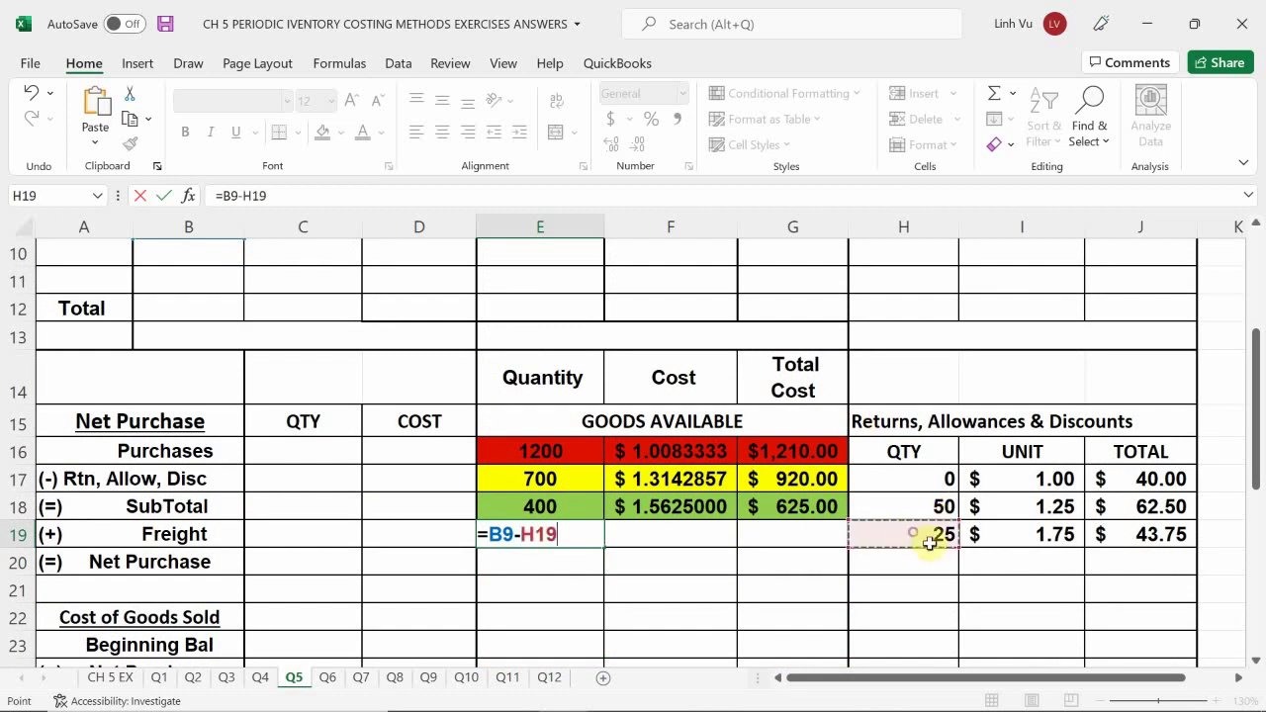
key("Return")
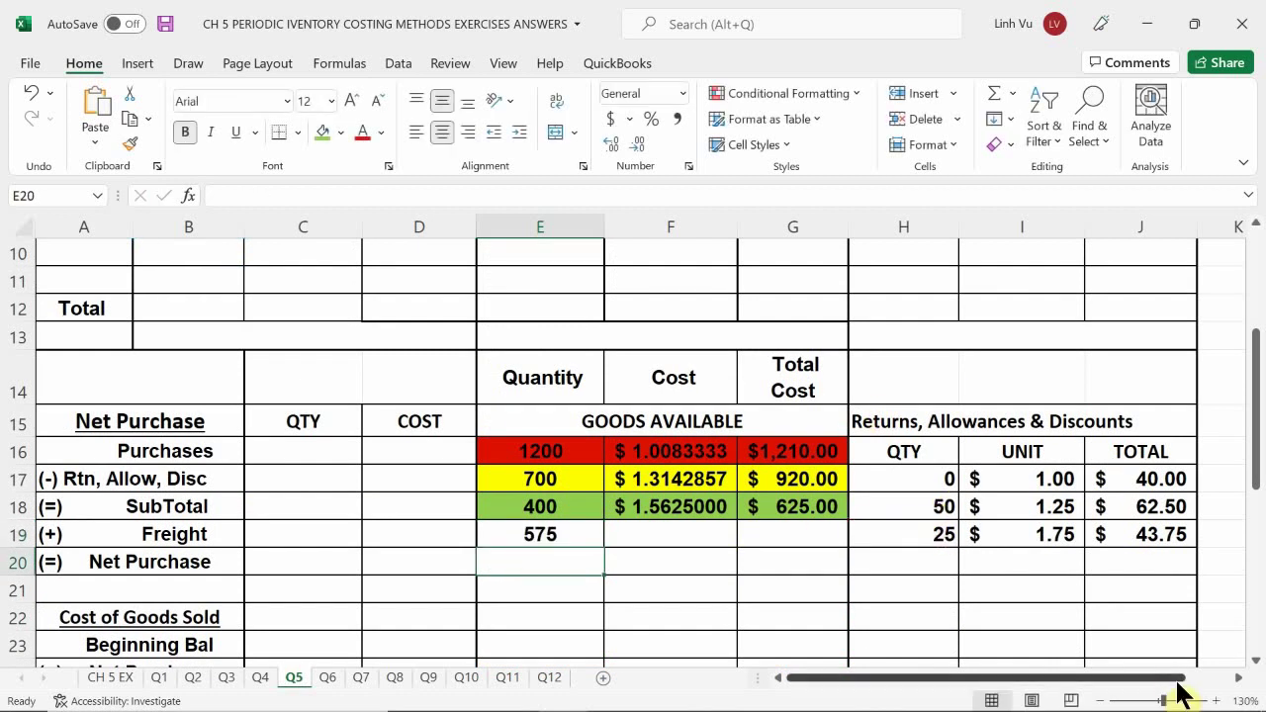
Calculate the 25 August goods available total cost in G19 as total cost minus the return, =F9-J19.
key("Right")
key("Right")
key("Up")
type("=")
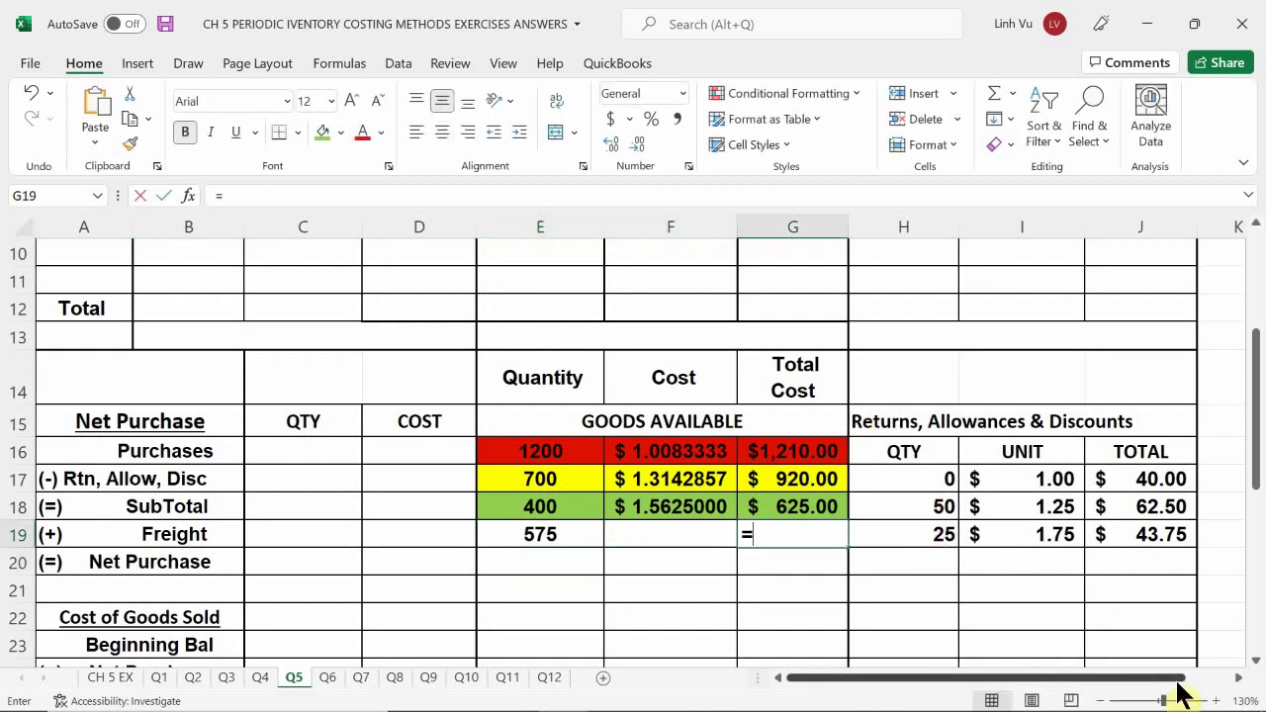
scroll(1154, 593, "up", 1)
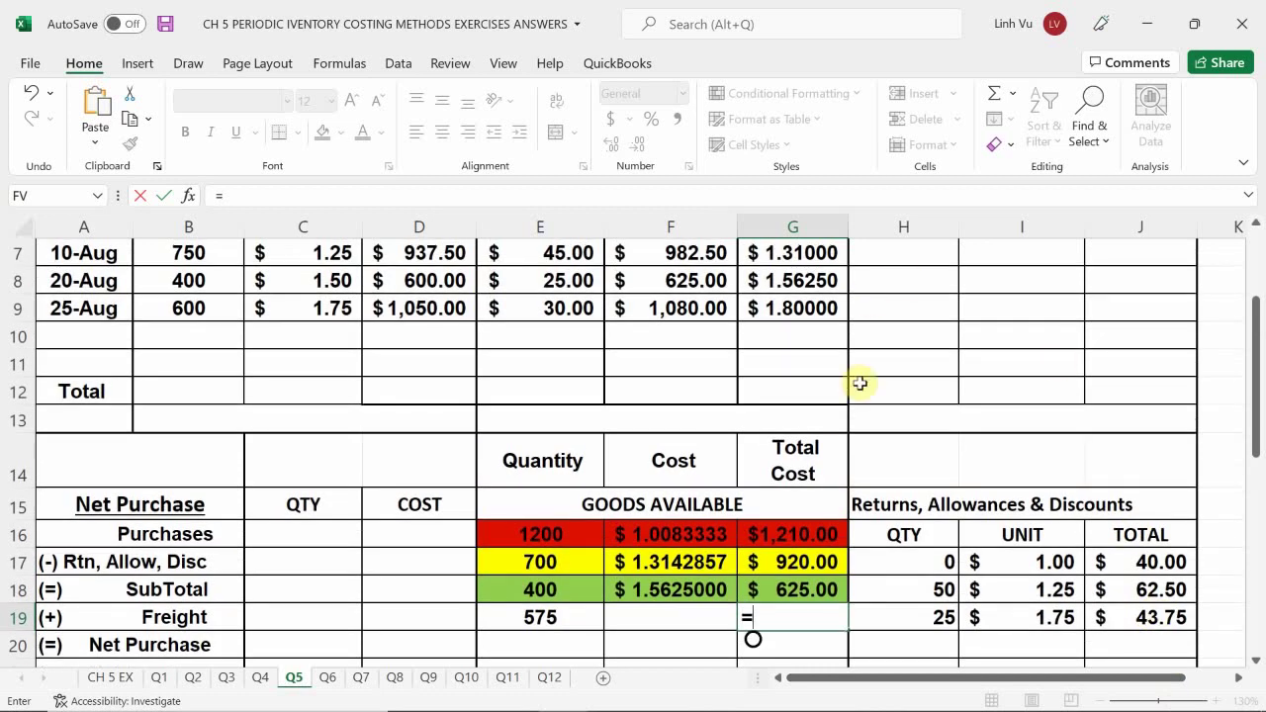
left_click(668, 306)
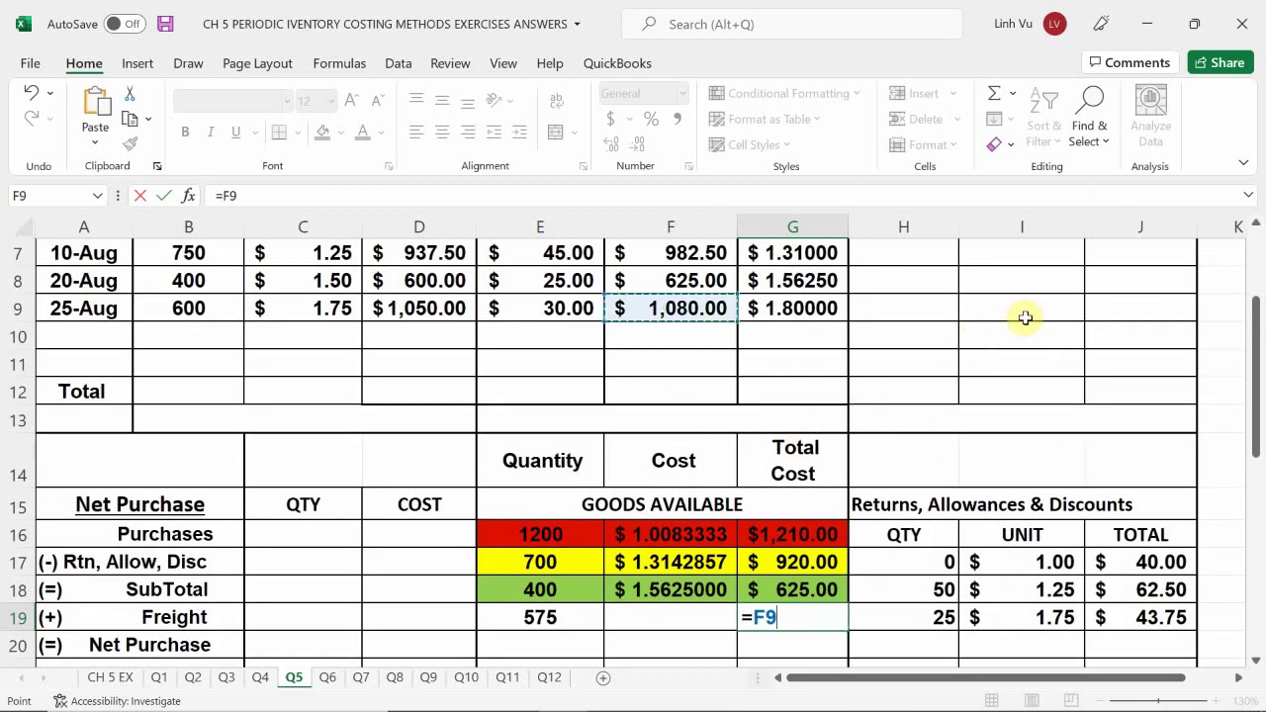
scroll(1153, 294, "down", 1)
type("-")
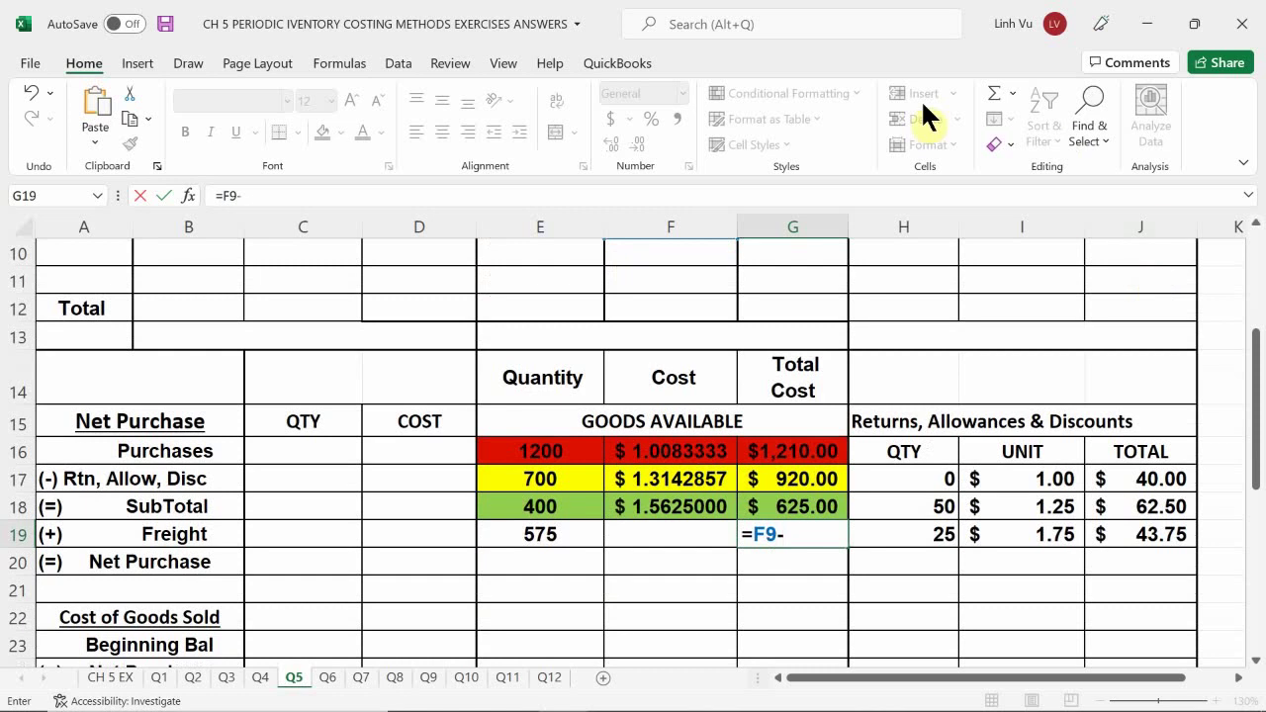
left_click(1159, 530)
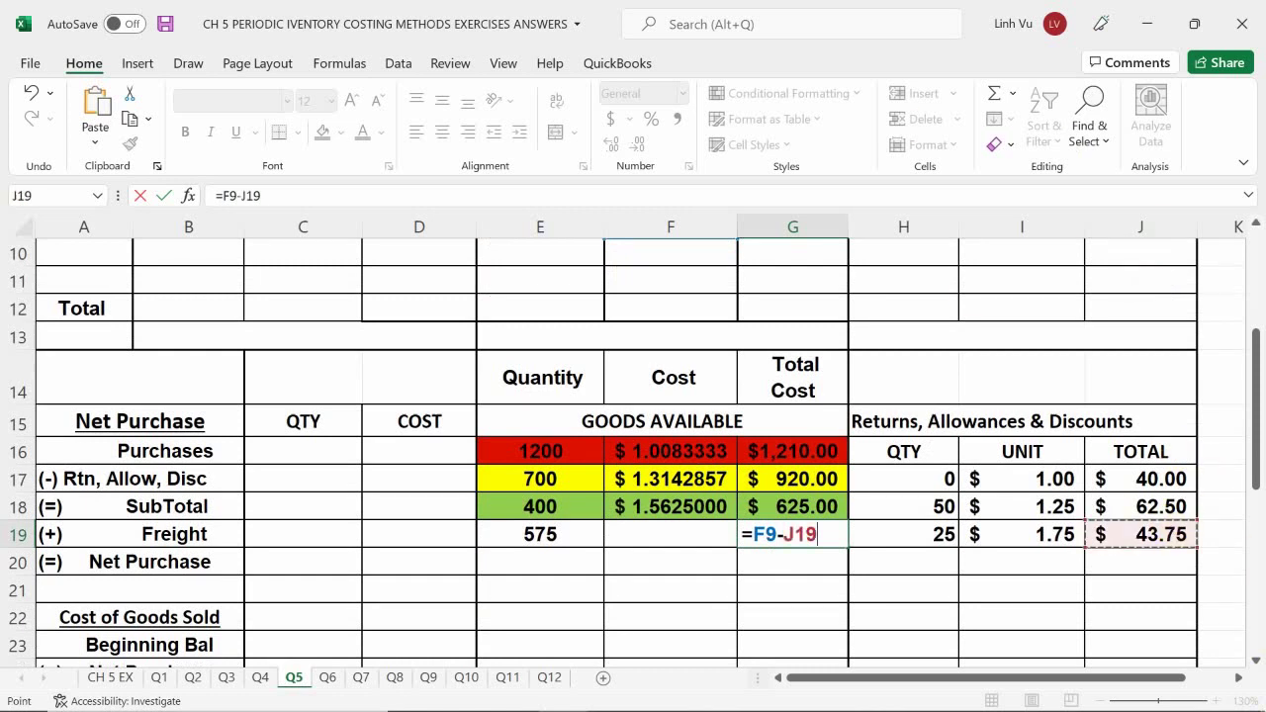
key("Return")
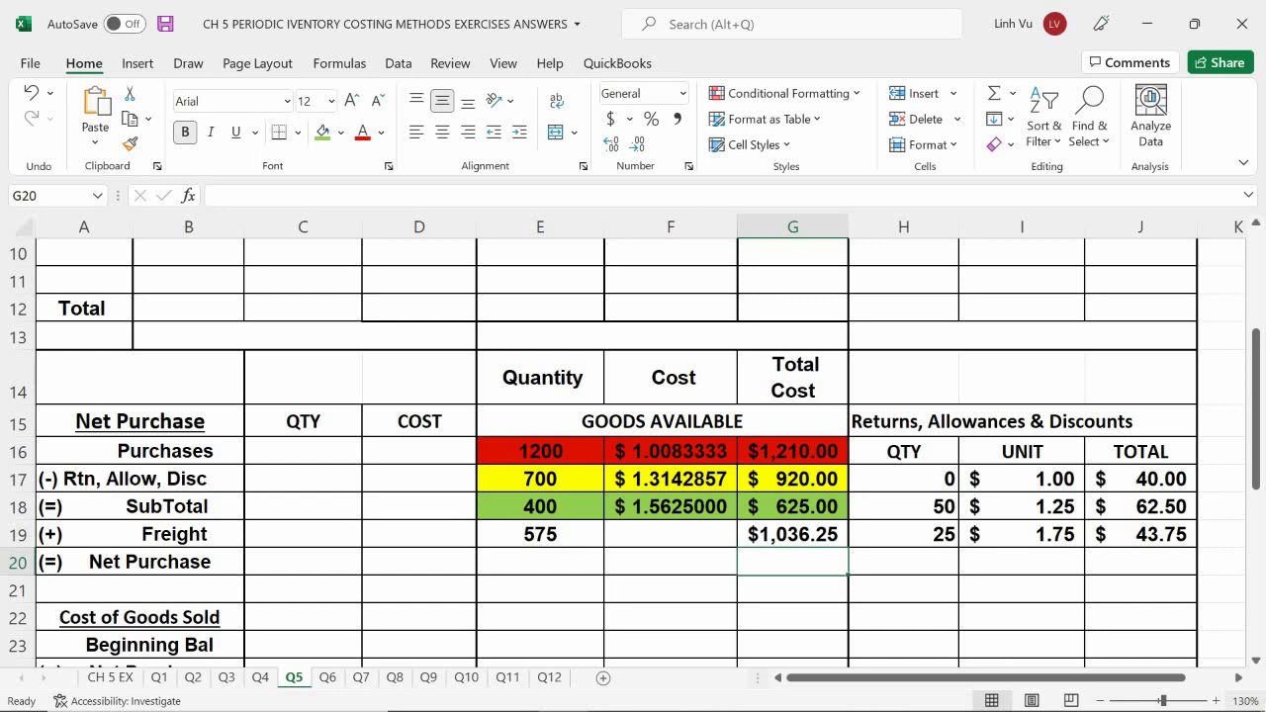
Calculate the 25 August goods available cost per unit in F19 with the formula =G19/E19.
left_click(646, 534)
type("=")
key("Right")
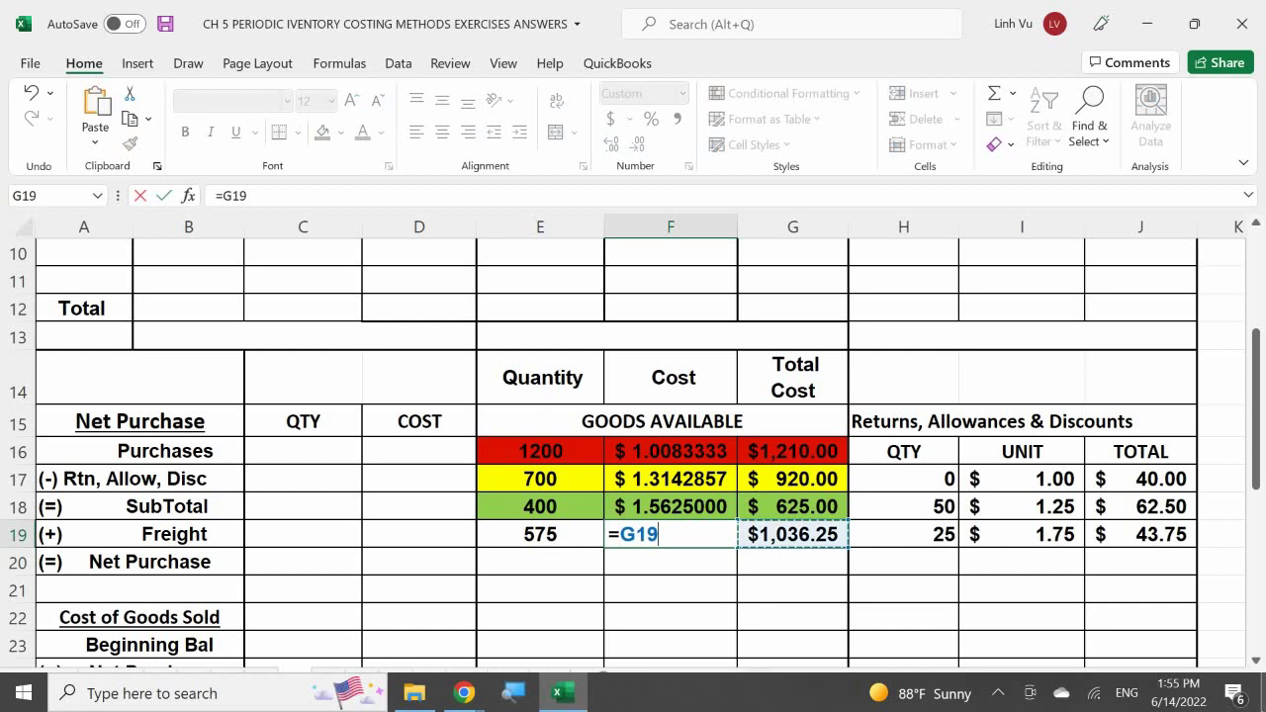
type("/")
key("Left")
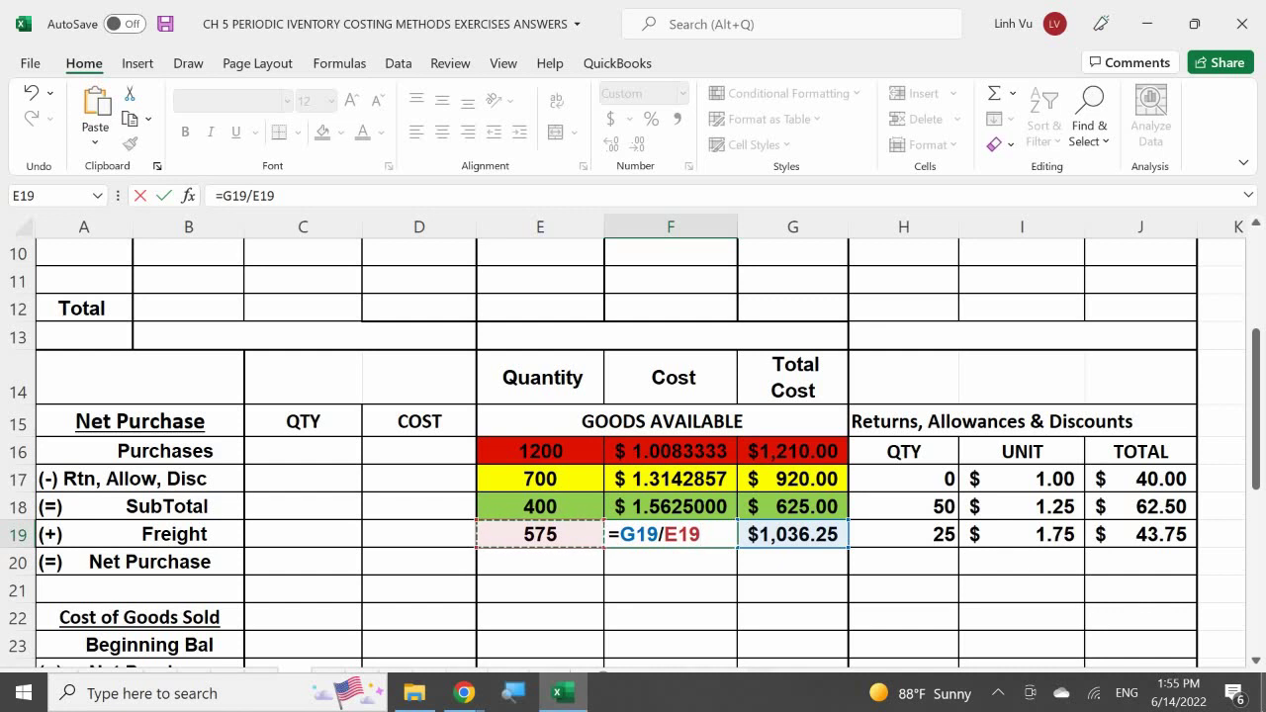
key("Return")
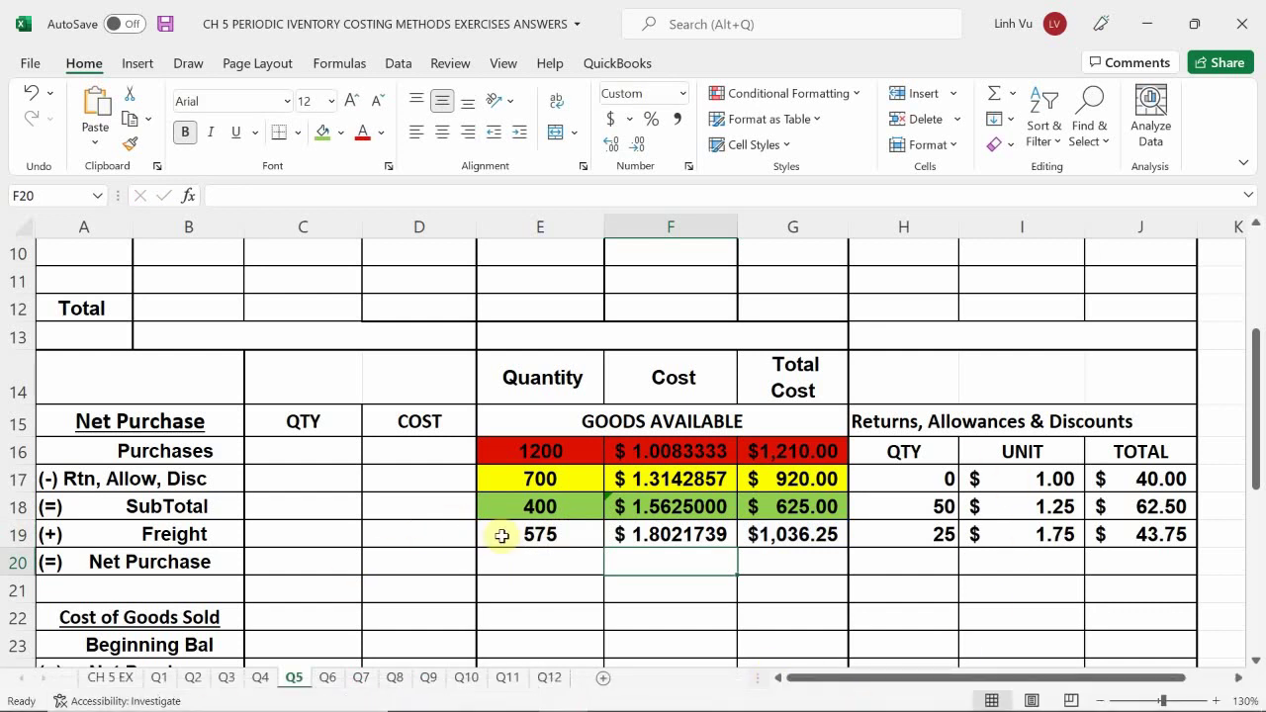
Fill the 25 August goods available cells E19:G19 with the standard light blue colour.
left_click_drag(524, 535, 787, 534)
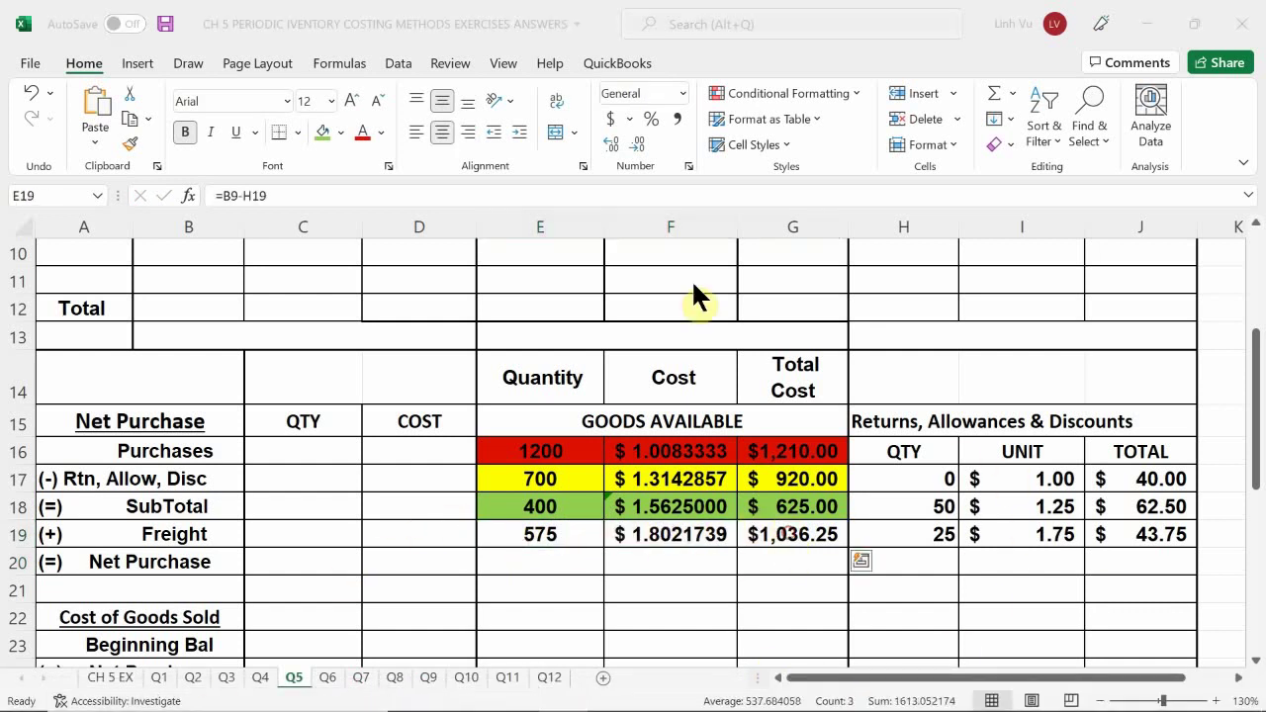
left_click(341, 134)
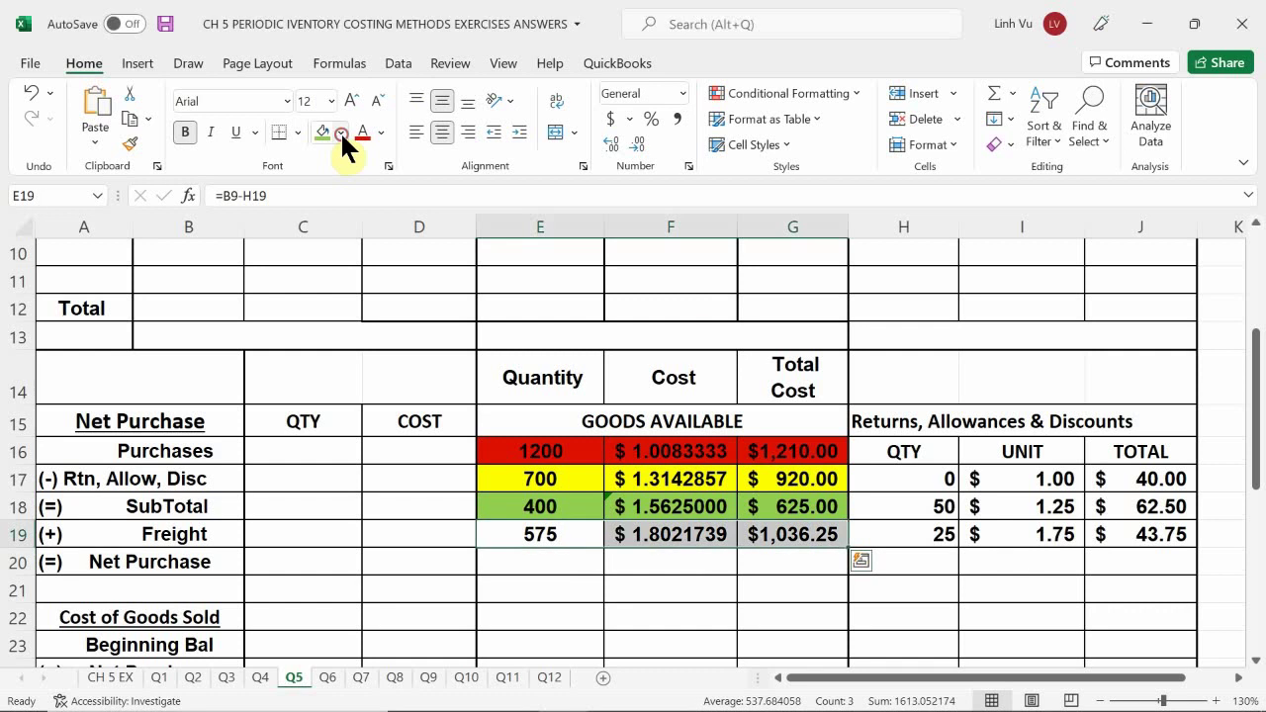
left_click(337, 137)
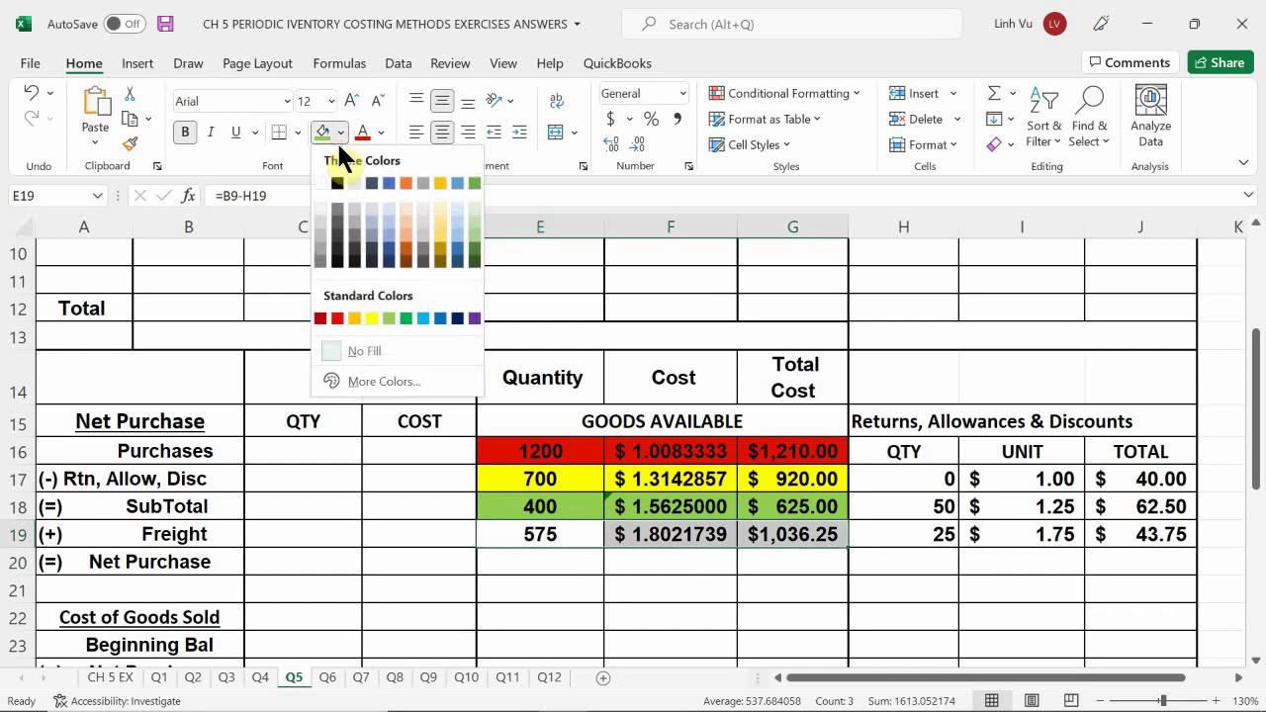
left_click(423, 319)
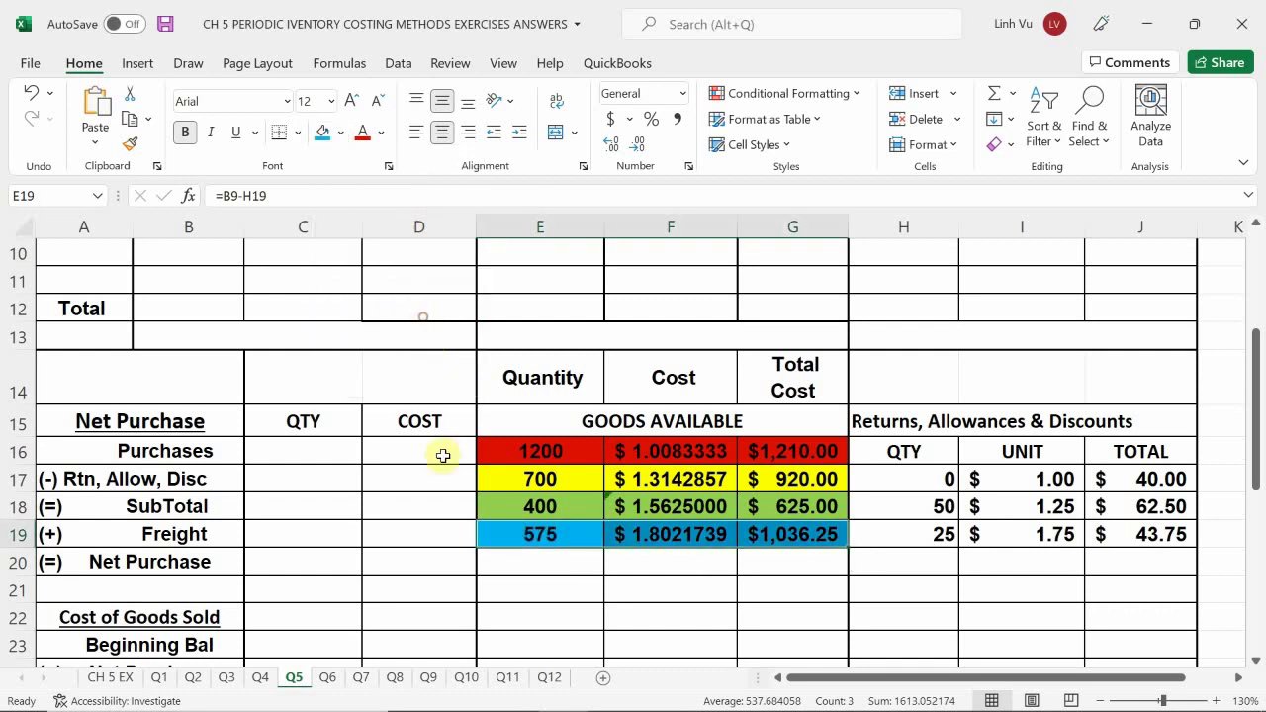
left_click(605, 592)
Look up the 31 August toys on hand on CH 5 EX and enter 1500 as the Ending Bal quantity in Q5 cell C26.
scroll(461, 445, "up", 2)
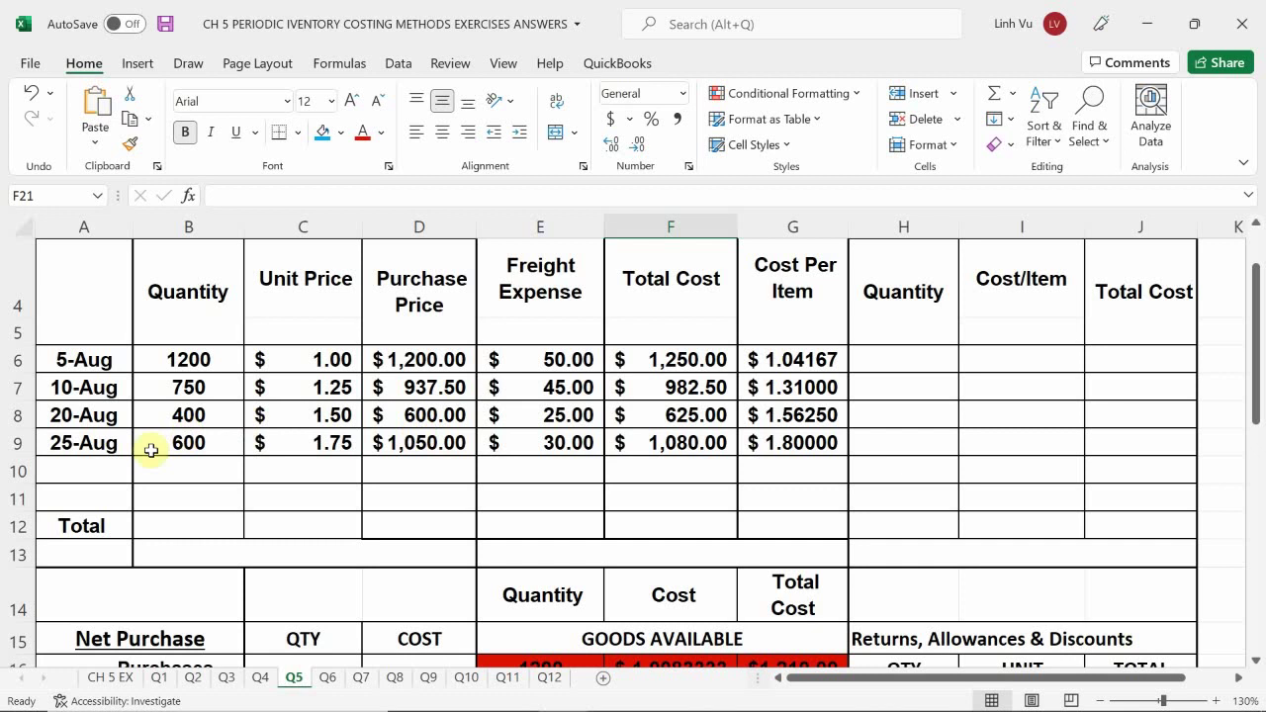
left_click(122, 679)
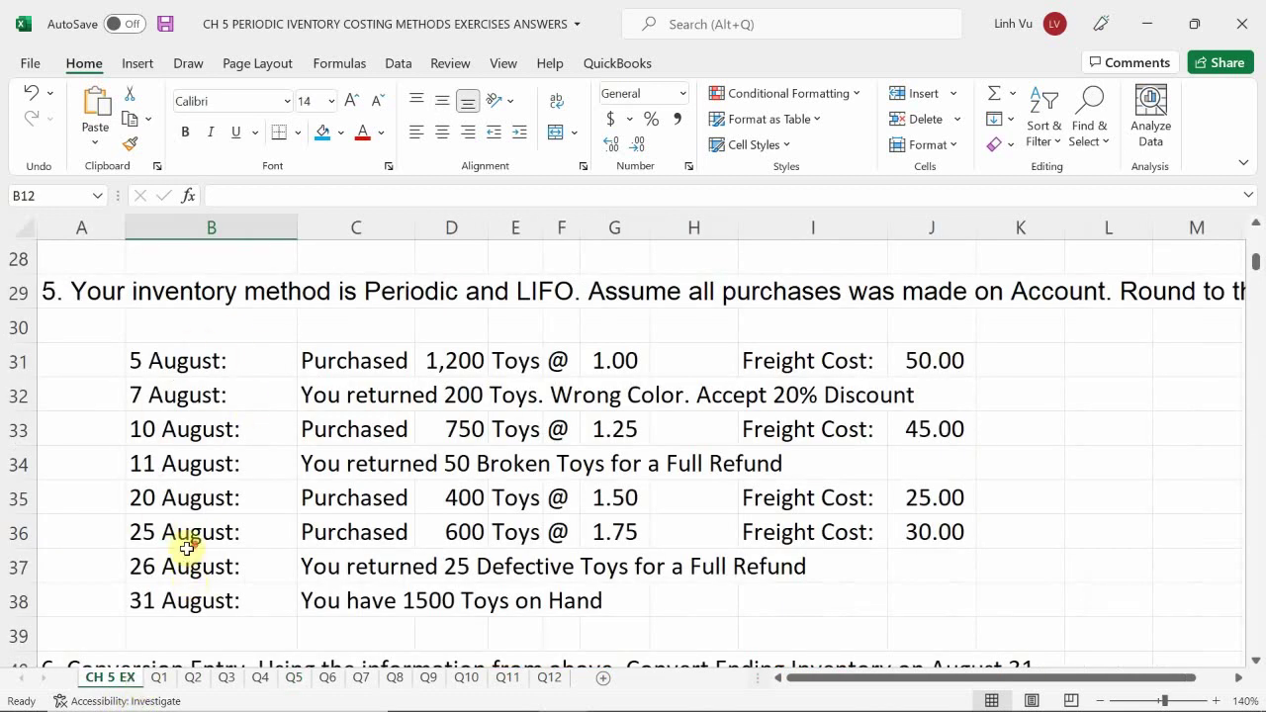
scroll(181, 542, "down", 1)
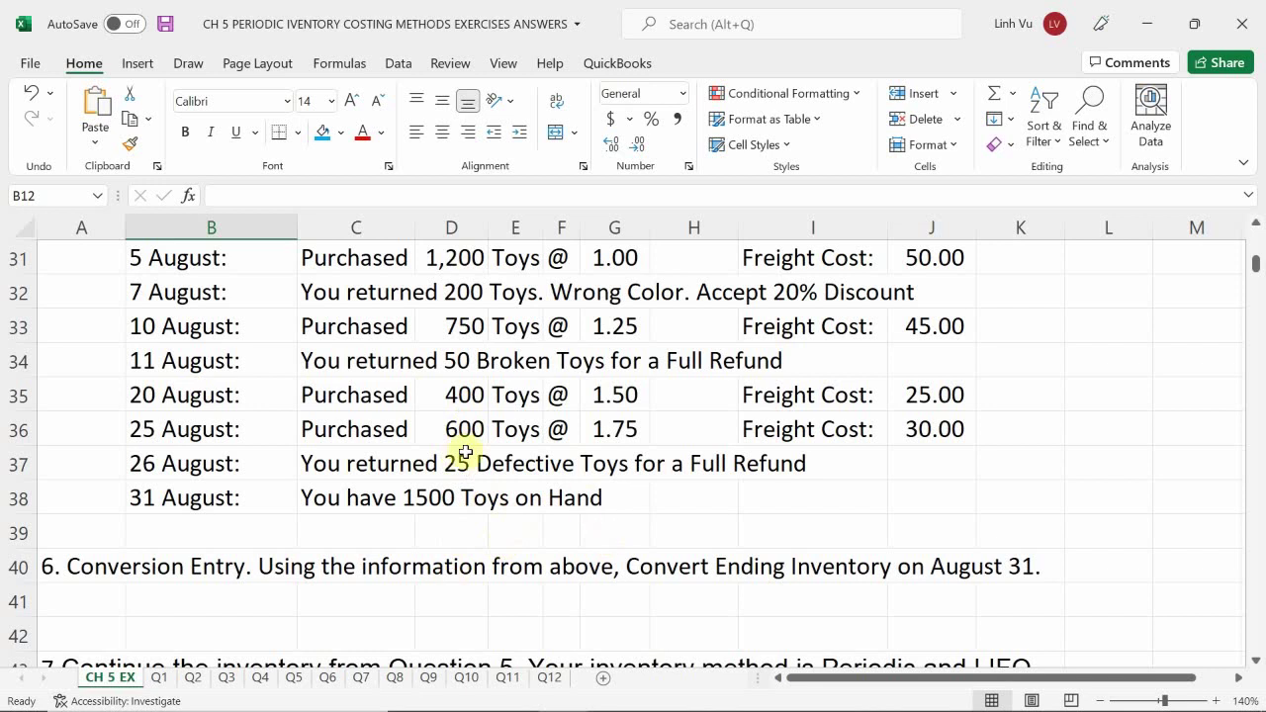
left_click(293, 678)
left_click(191, 443)
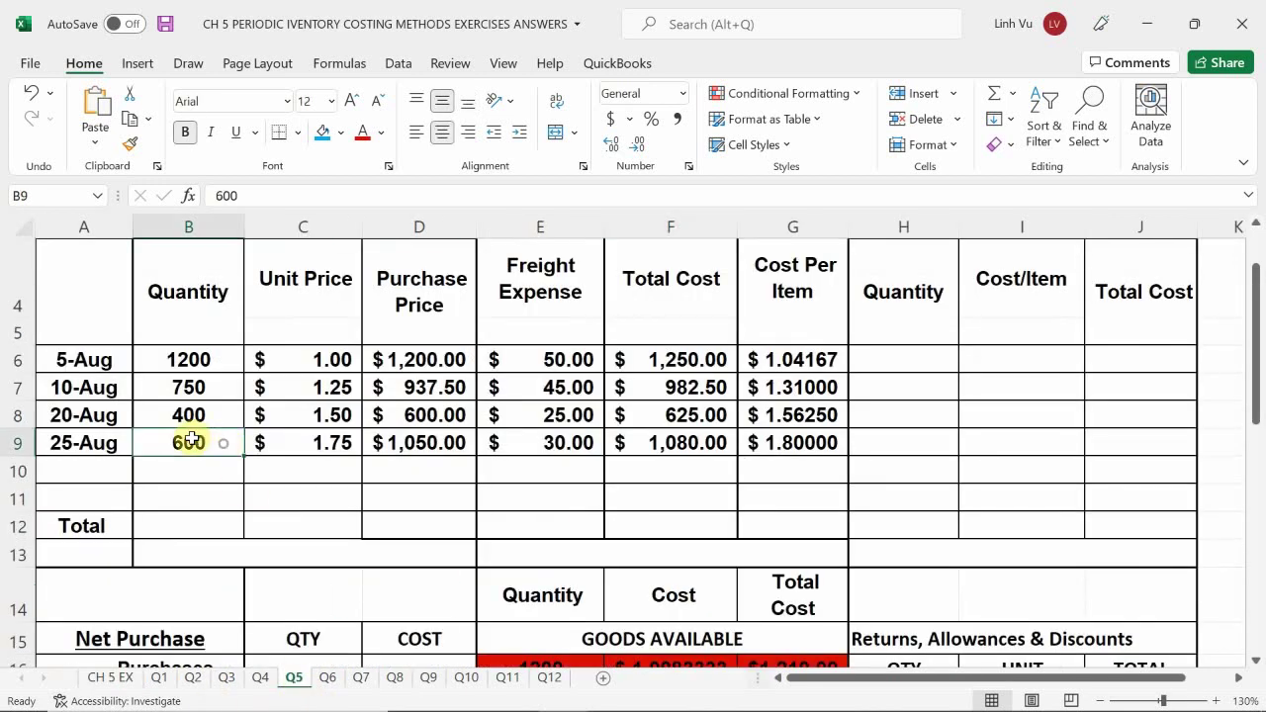
scroll(191, 442, "down", 4)
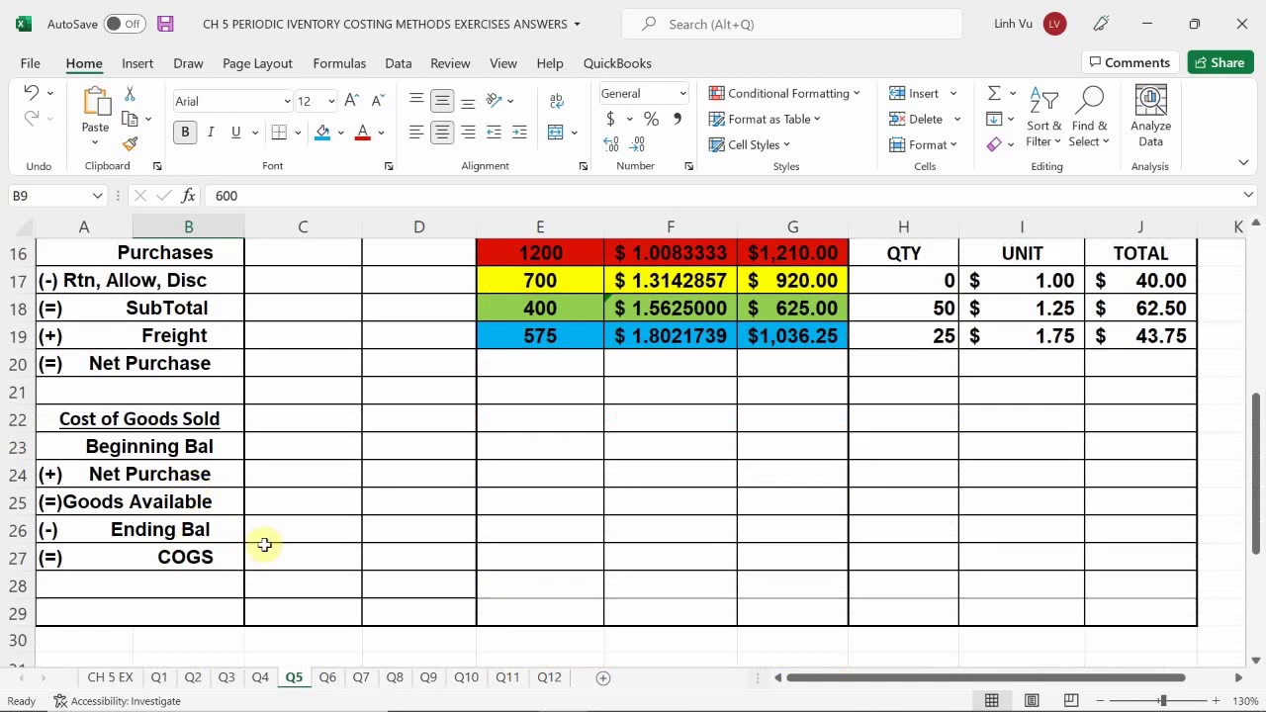
left_click(274, 523)
type("1500")
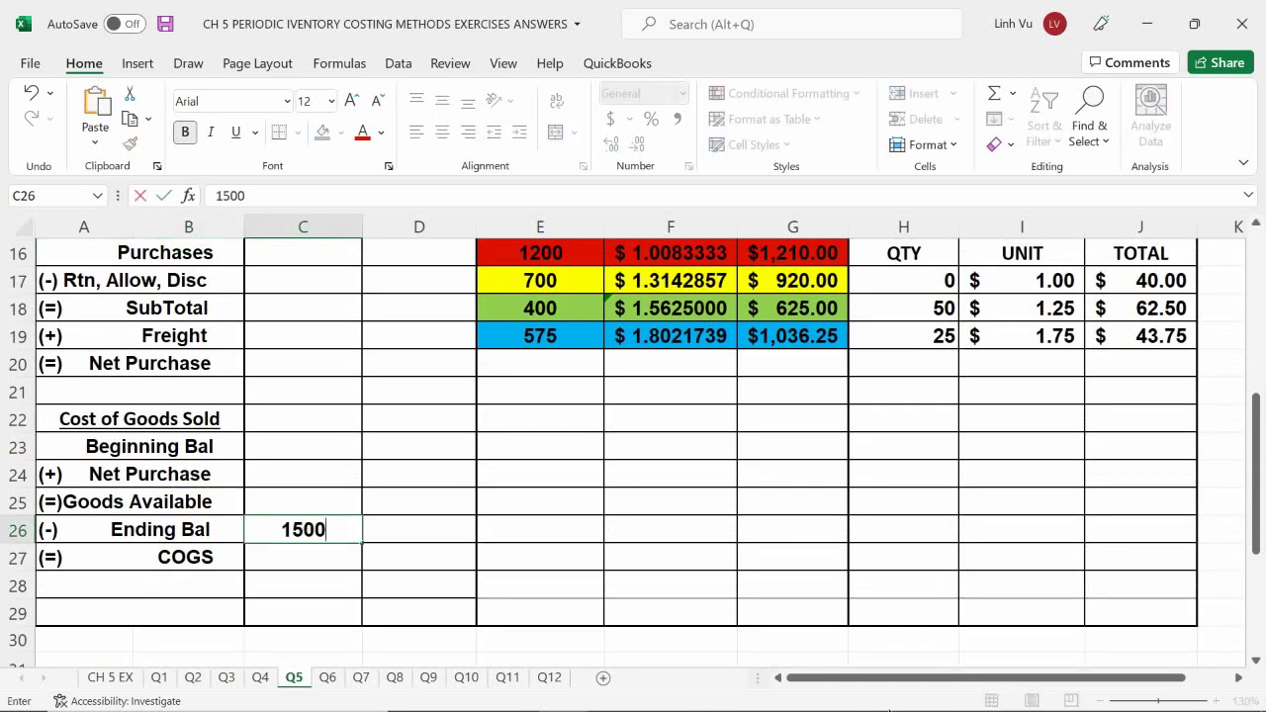
key("Return")
Fill the purchases table's Total row, cells B12:G12, with a pale blue theme colour.
scroll(81, 397, "up", 1)
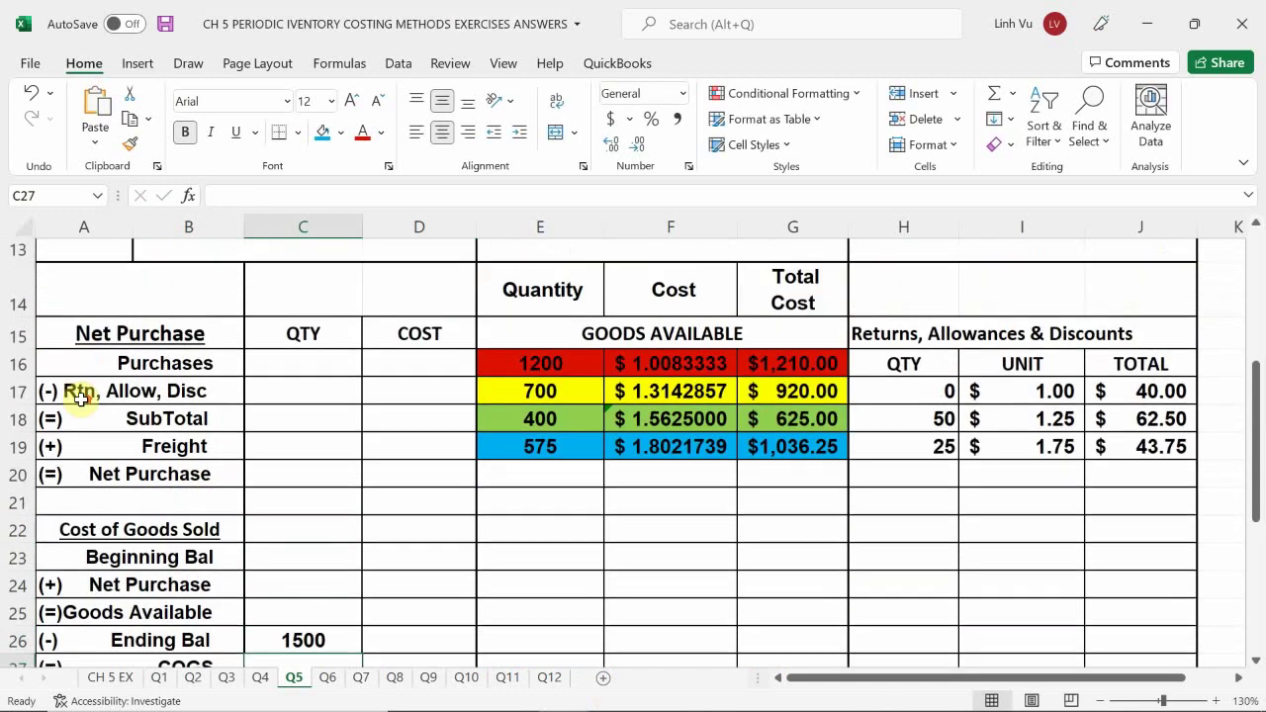
scroll(81, 396, "up", 2)
scroll(81, 393, "up", 1)
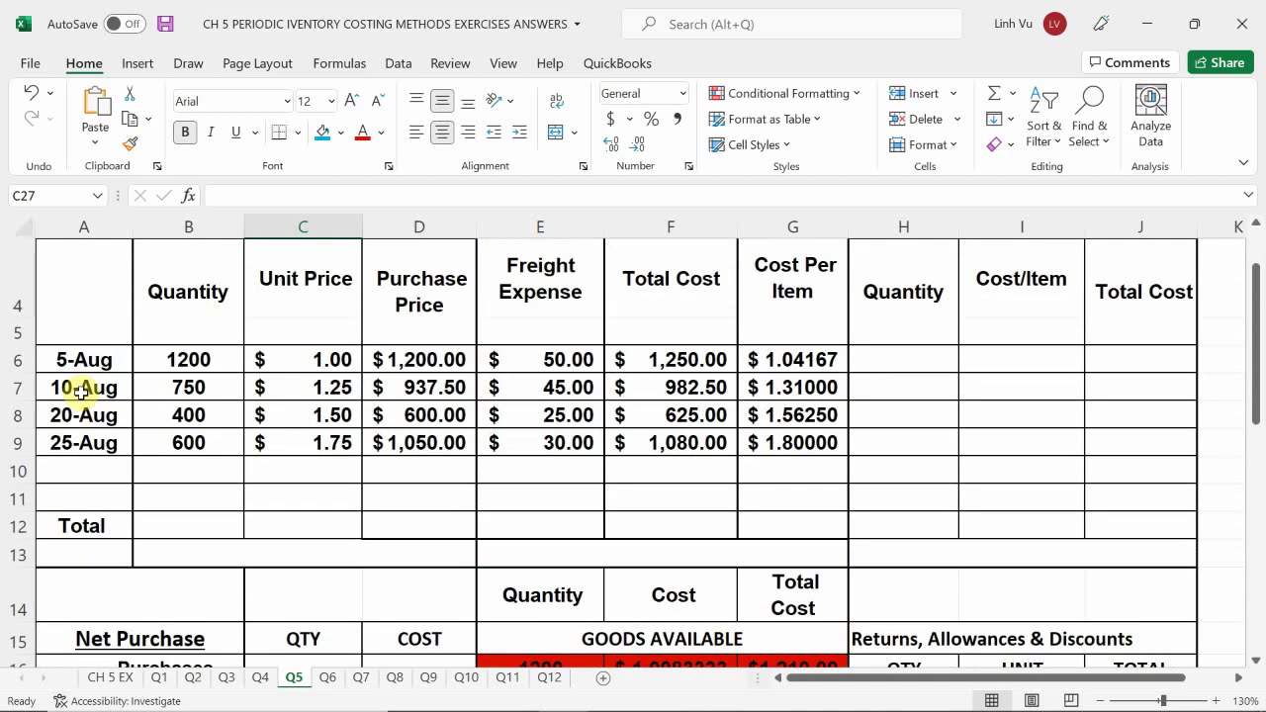
scroll(81, 392, "down", 1)
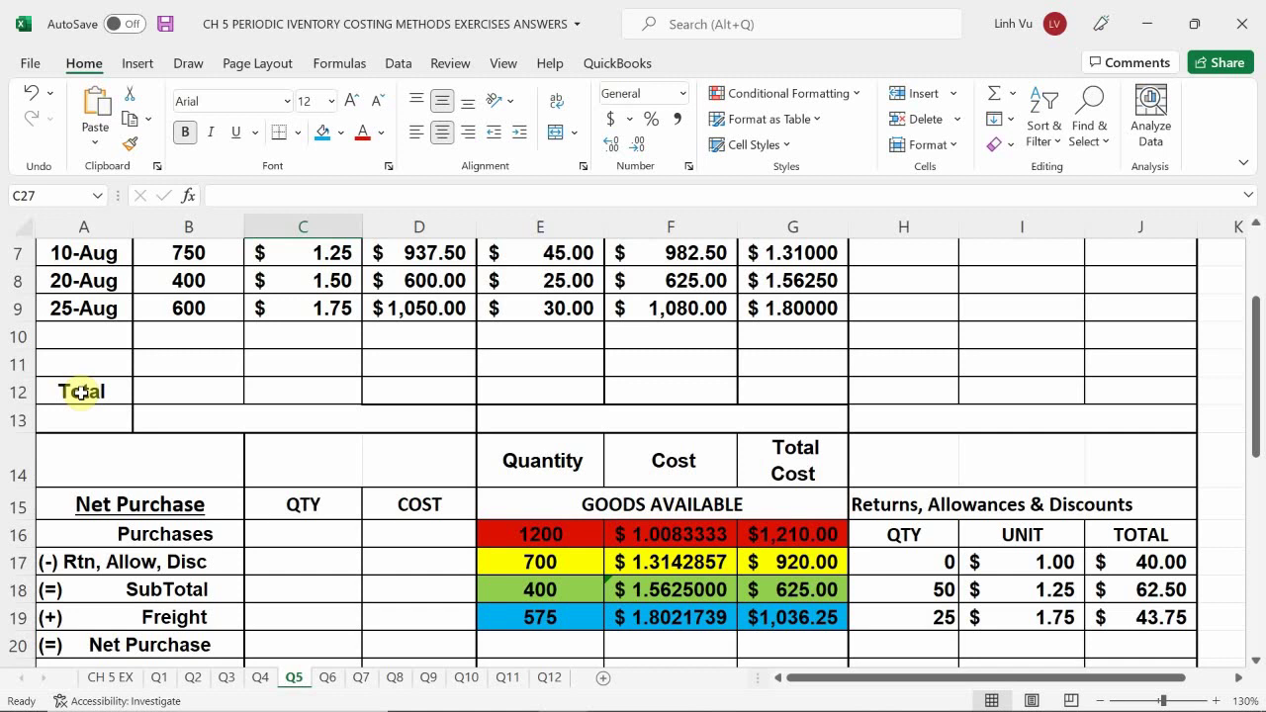
scroll(81, 392, "up", 1)
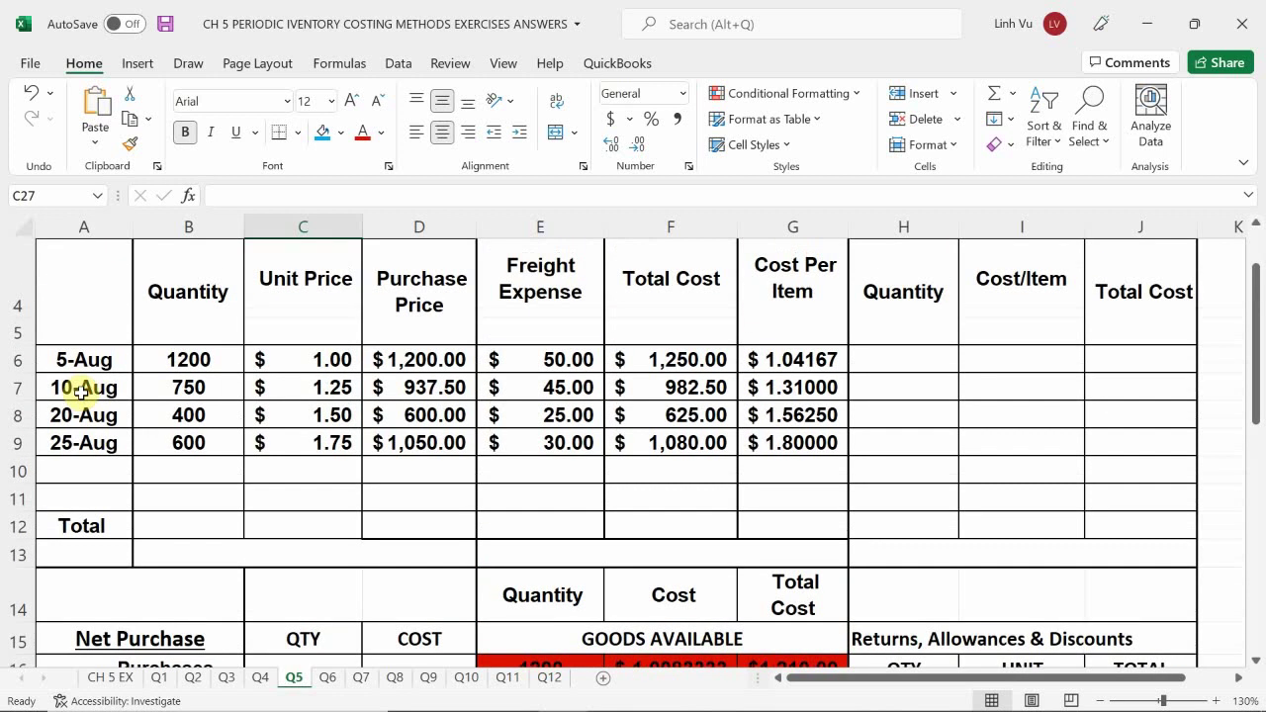
left_click_drag(188, 531, 802, 530)
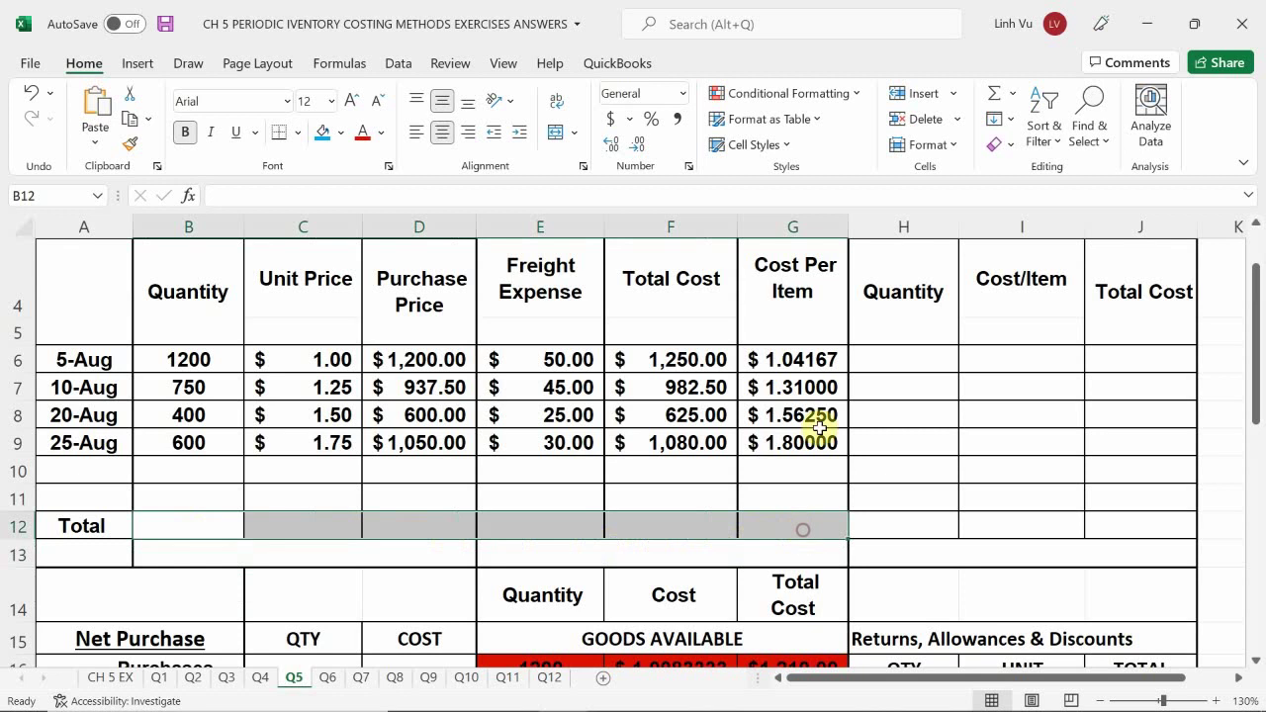
left_click(341, 132)
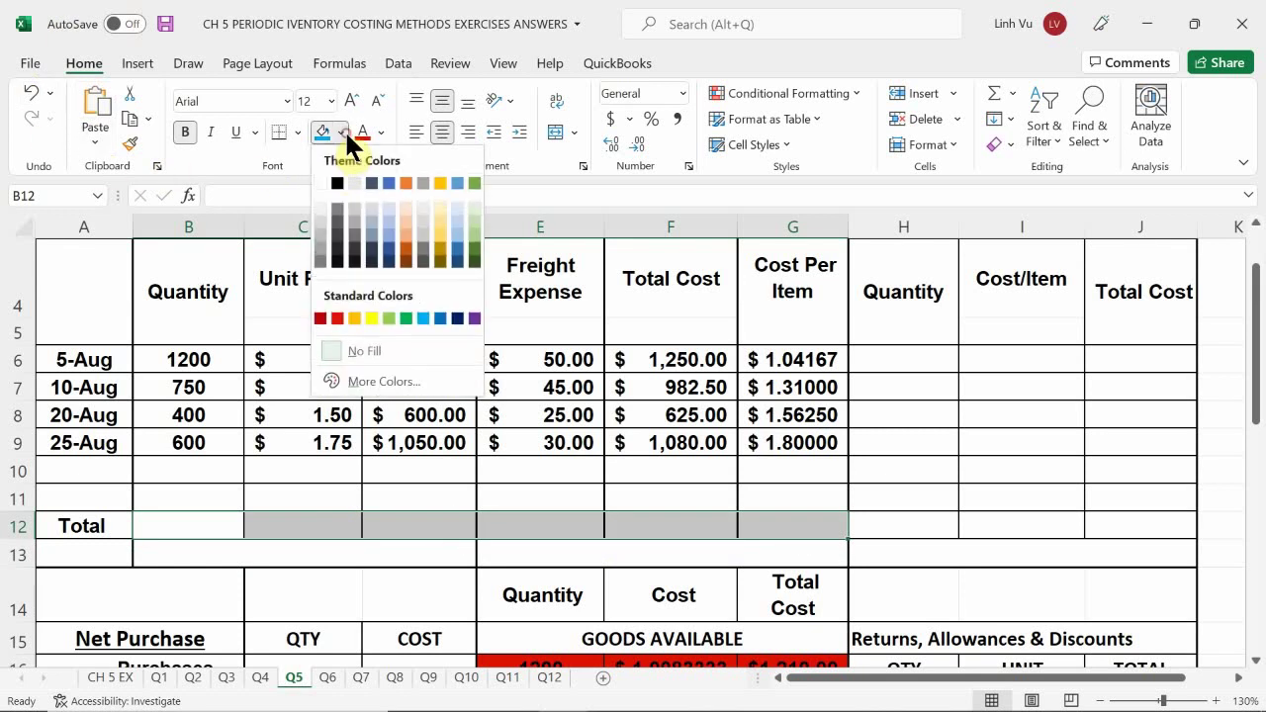
left_click(452, 230)
Total the purchased quantities in B12 by summing B6:B10.
left_click(186, 529)
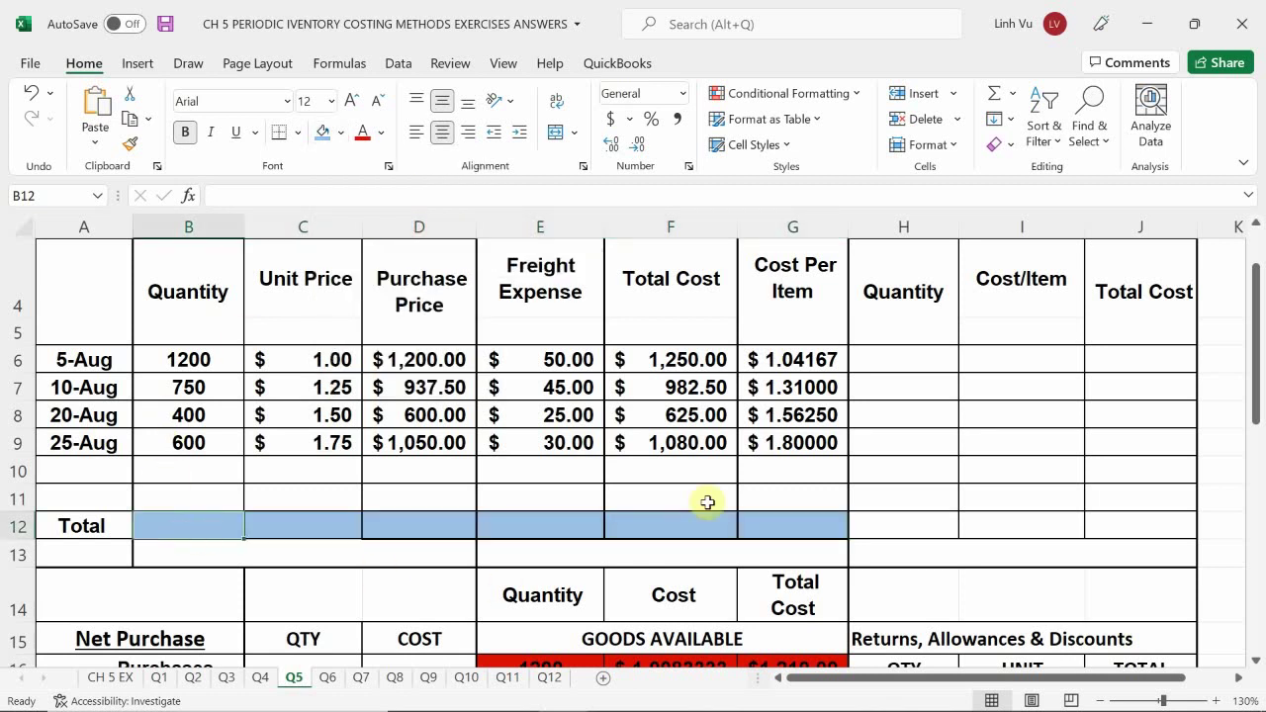
type("=SU")
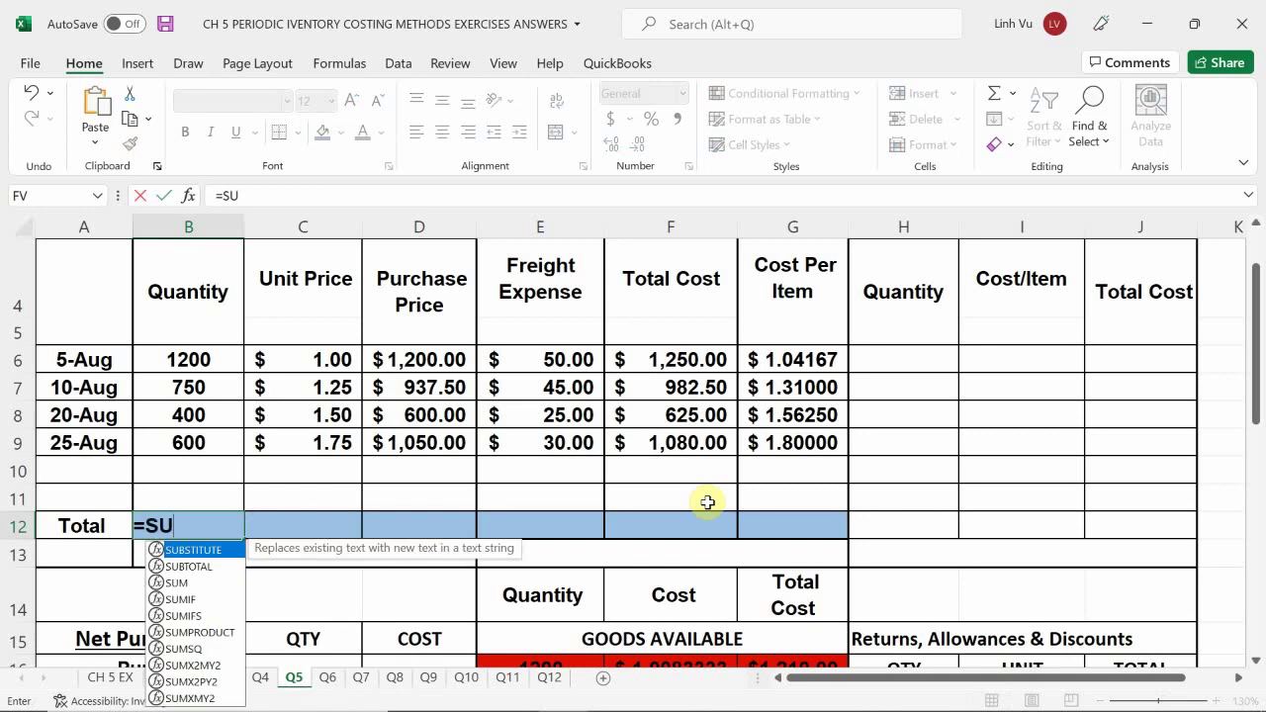
type("M(")
key("Up")
key("Up")
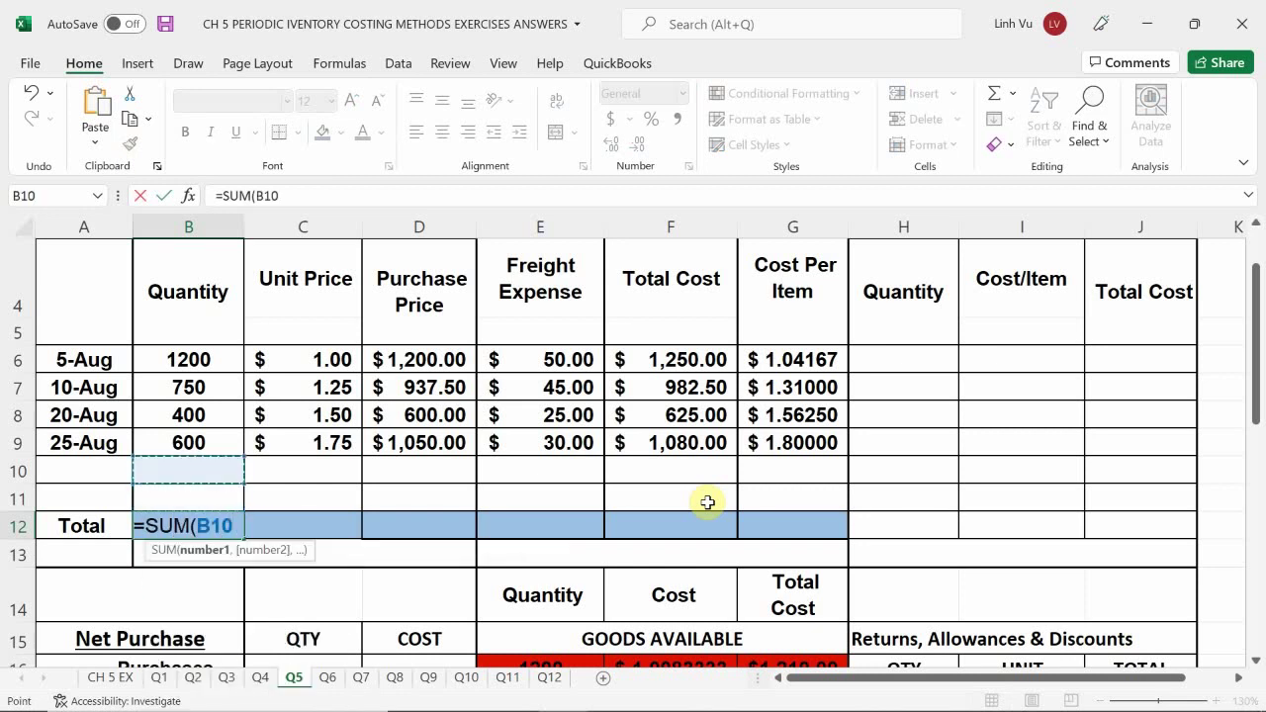
key("shift+Up")
key("shift+Up")
key("shift+Up")
key("shift+Up")
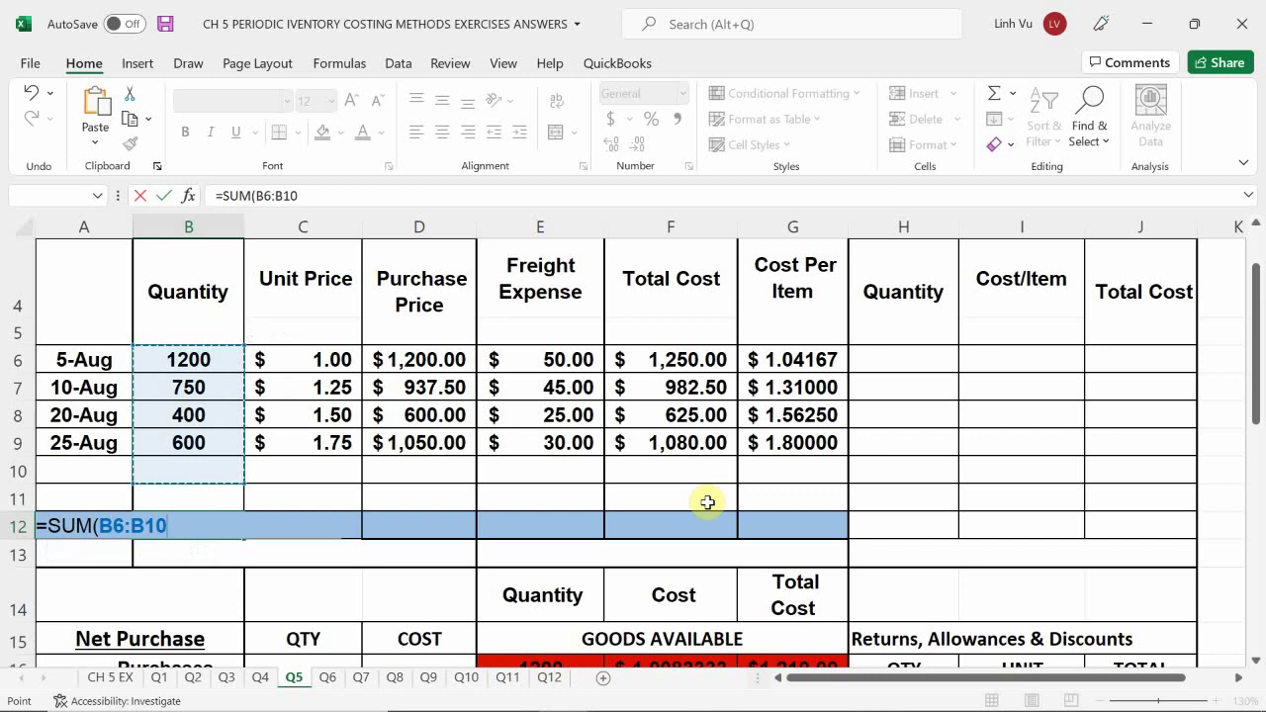
key("Return")
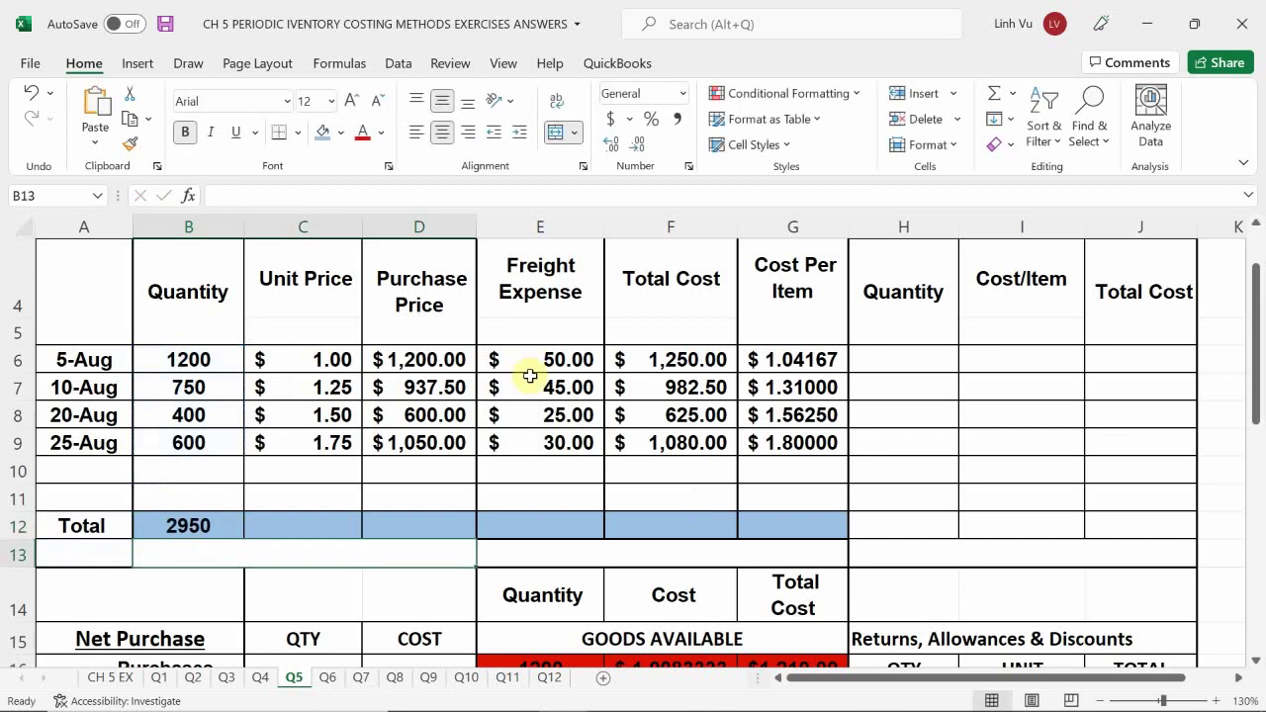
Total the Purchase Price column in D12 by summing D6:D10.
left_click(420, 527)
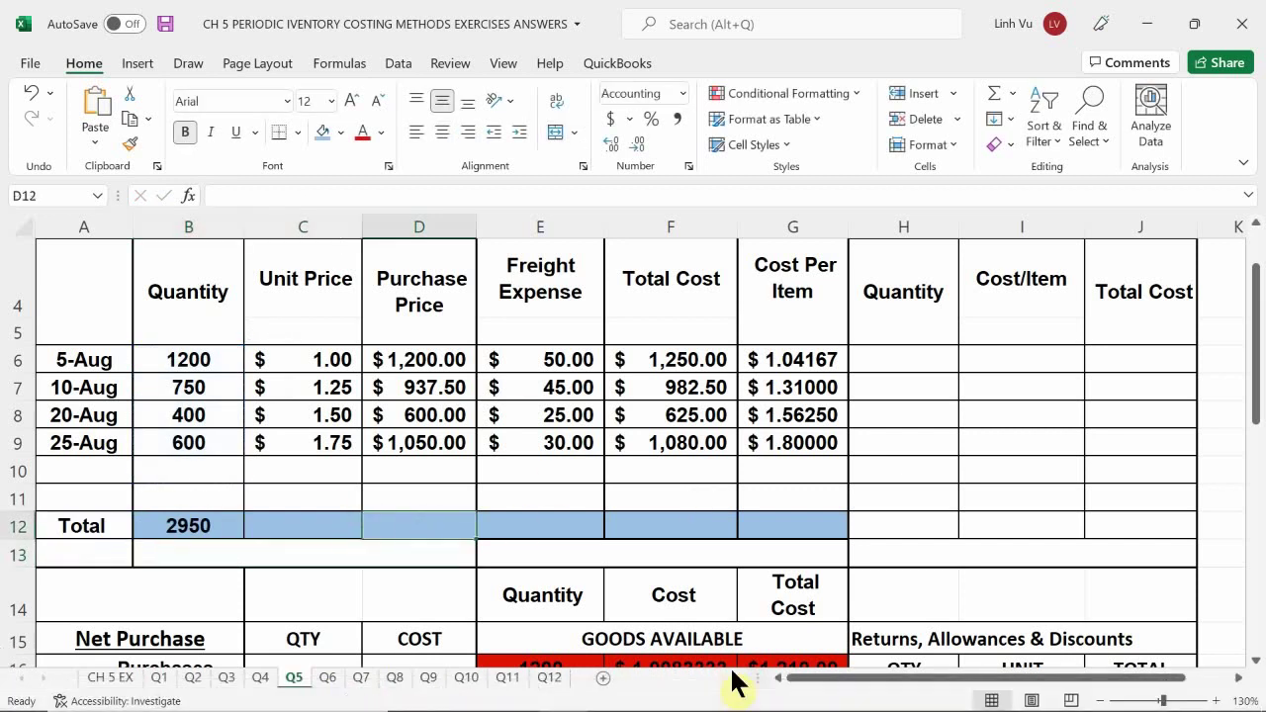
type("=SUM(")
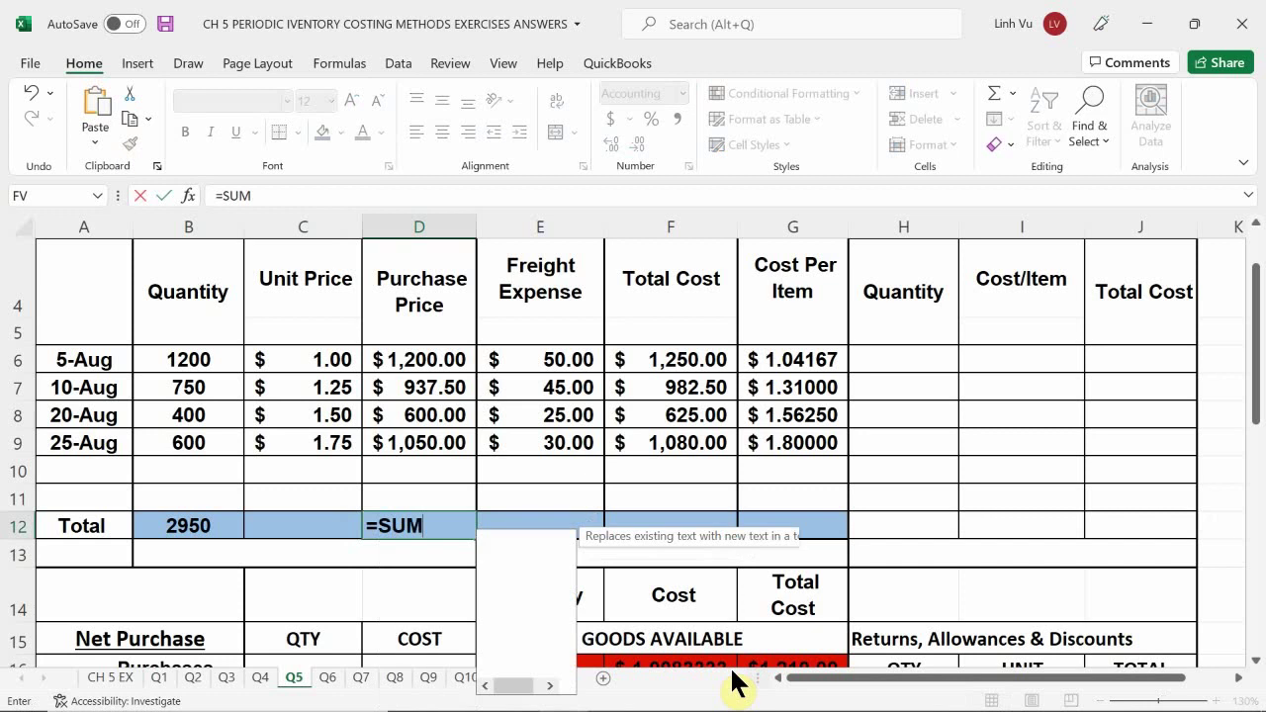
key("Up")
key("Up")
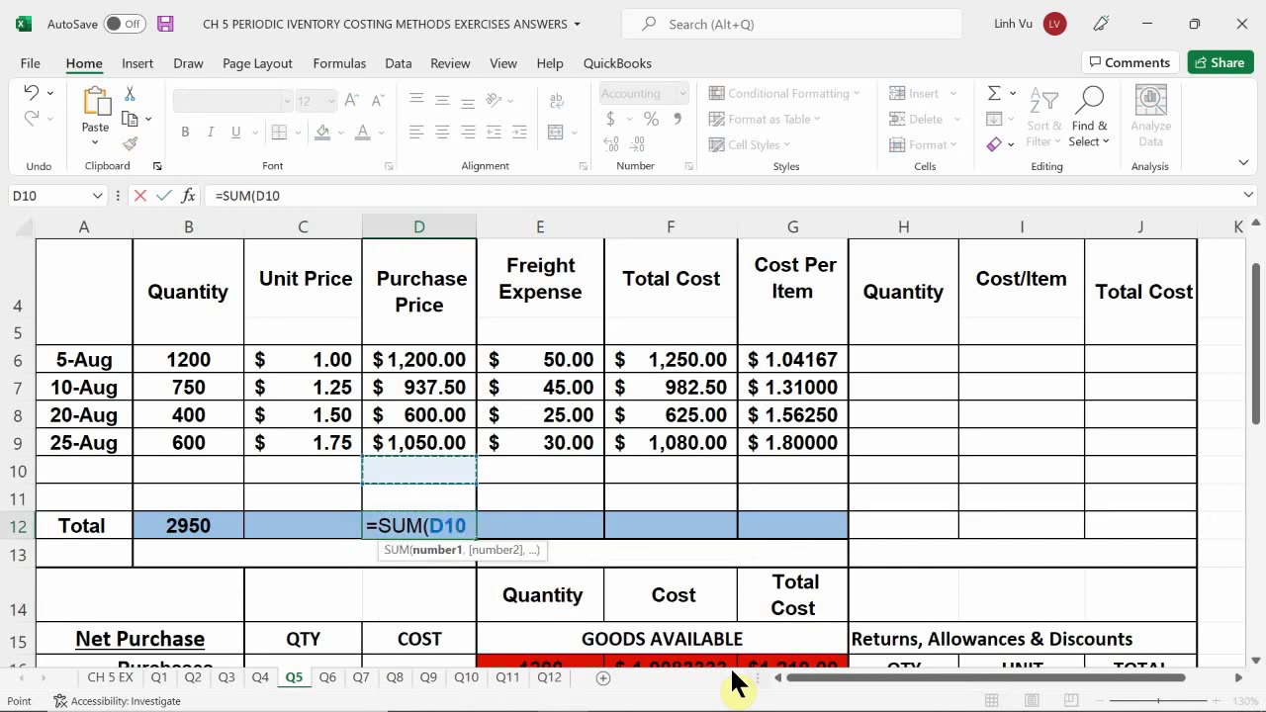
key("shift+Up")
key("shift+Up")
key("shift+Up")
key("shift+Up")
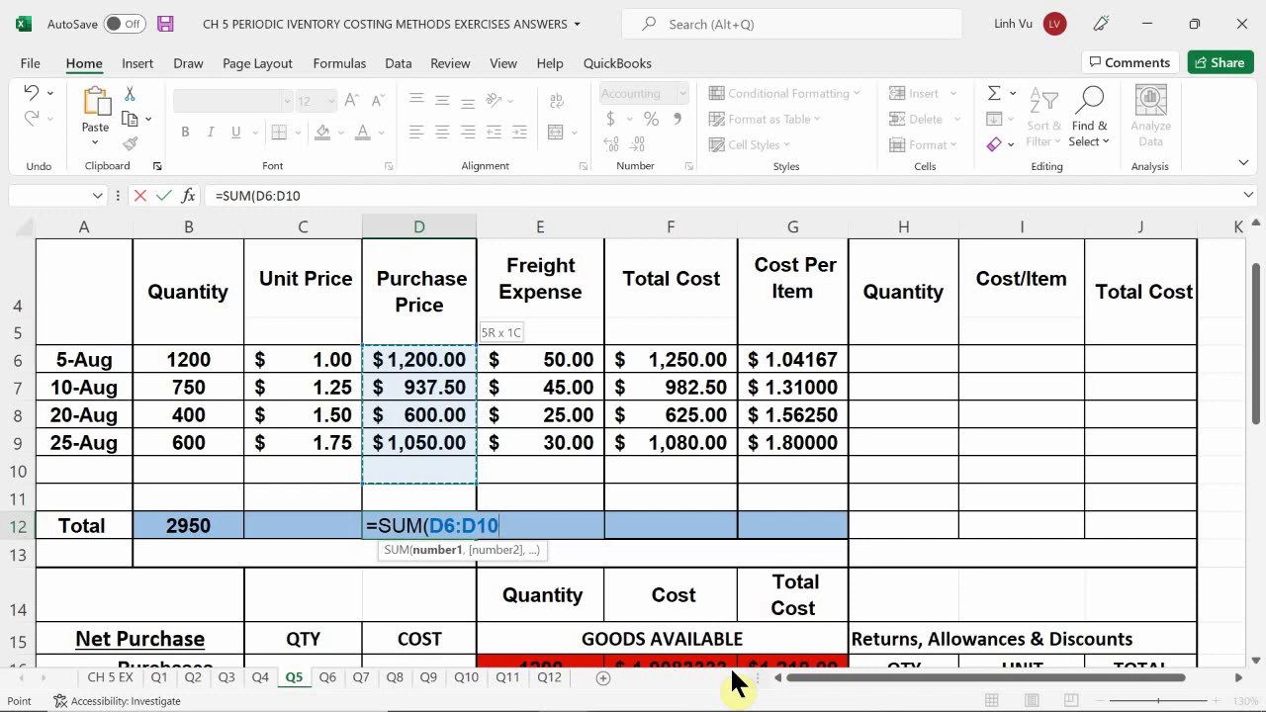
key("Return")
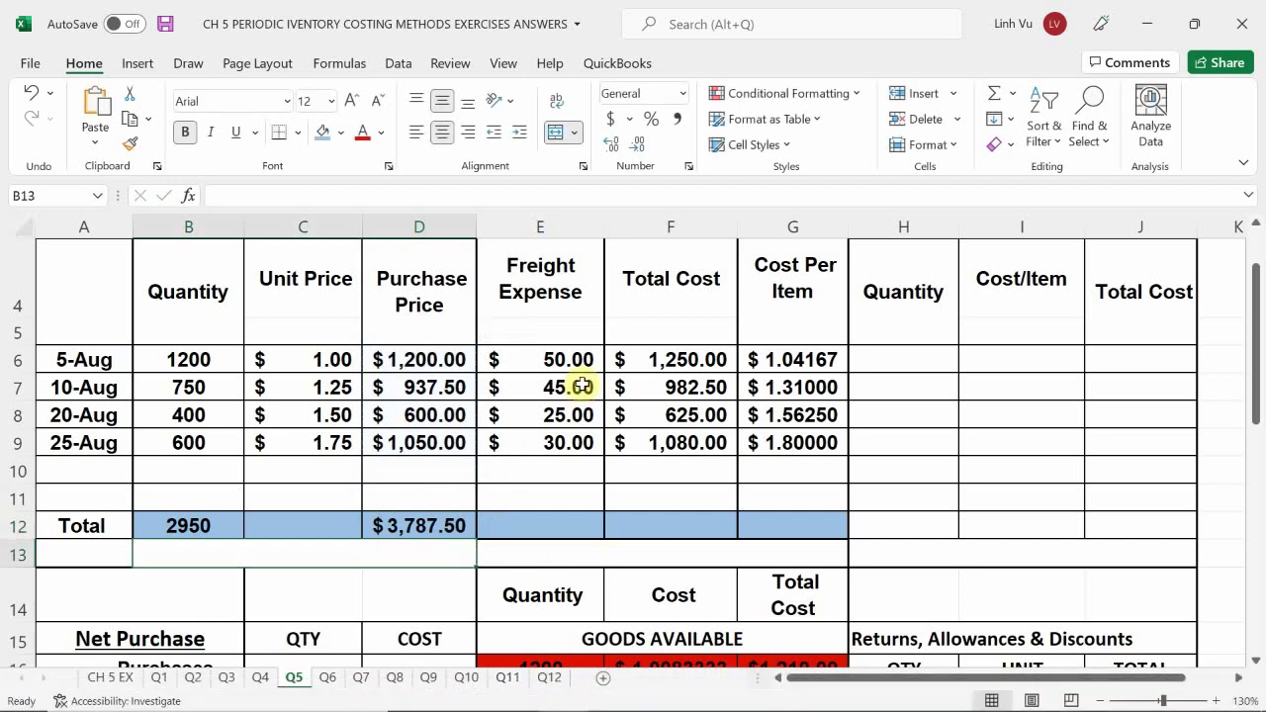
Copy the Purchase Price total in D12 across to the Freight Expense and Total Cost totals in E12:F12.
left_click(410, 532)
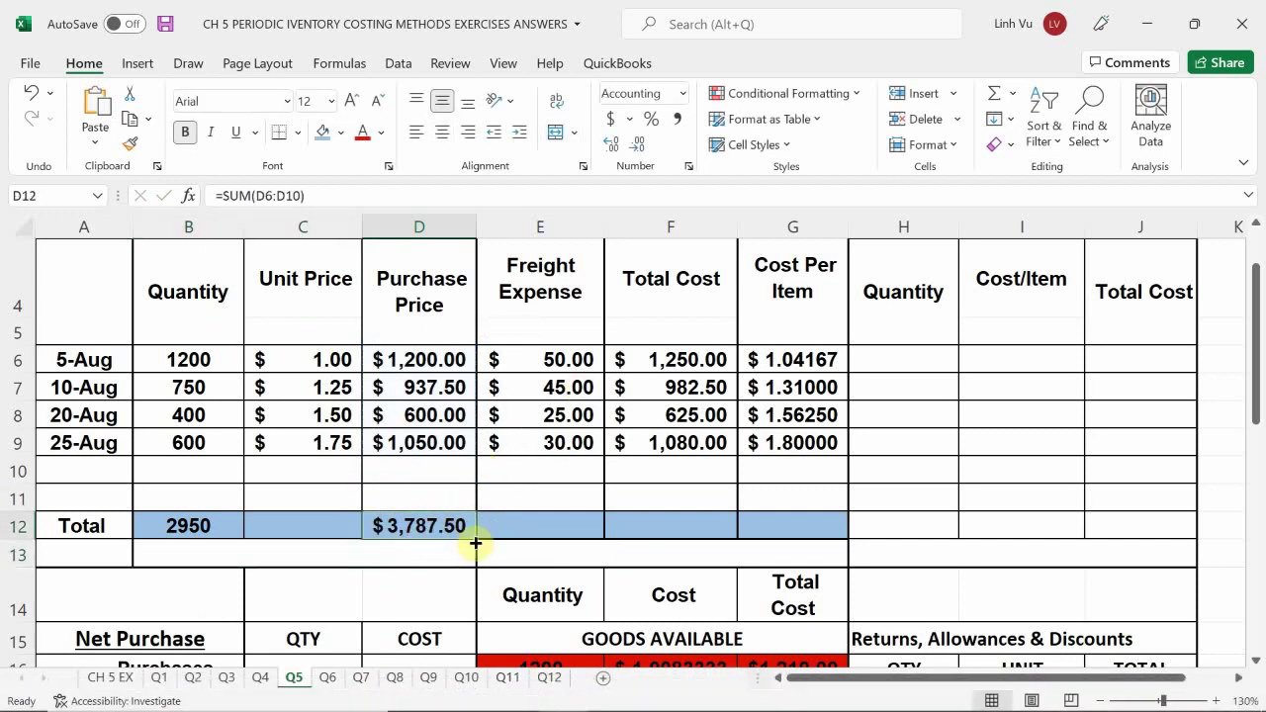
left_click_drag(479, 540, 604, 541)
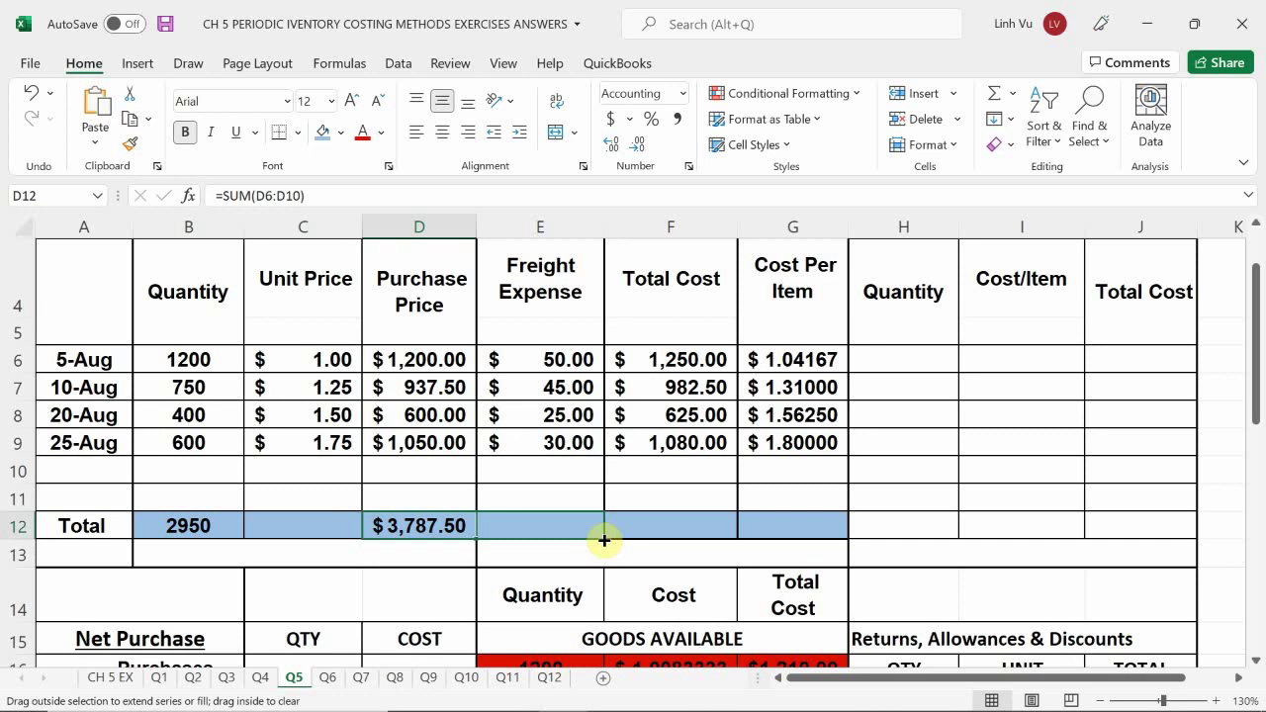
left_click_drag(604, 540, 734, 542)
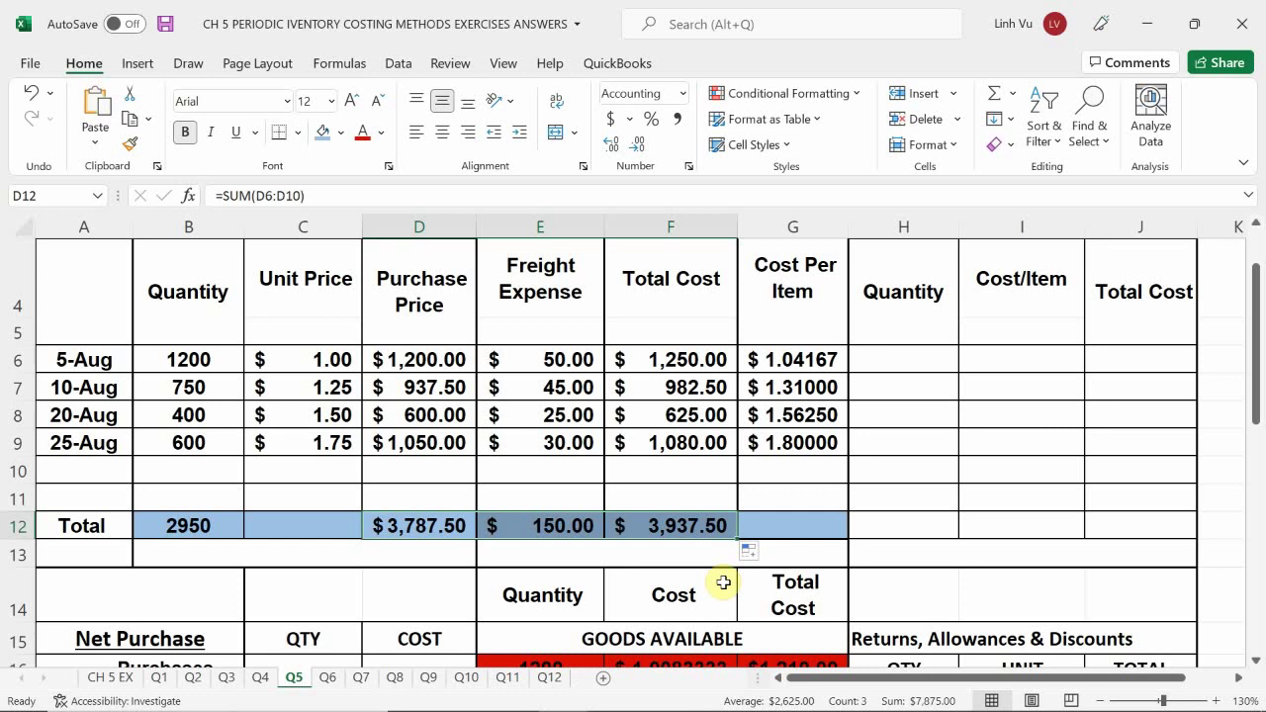
scroll(416, 474, "down", 2)
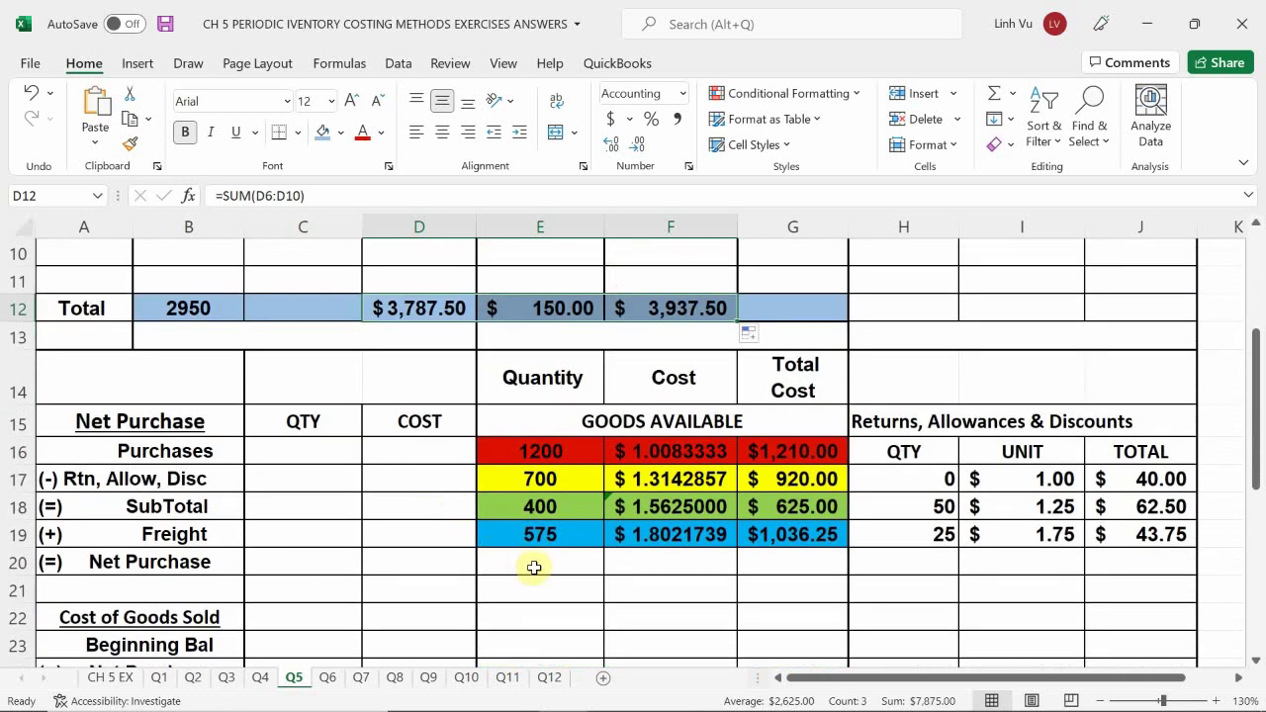
left_click_drag(526, 563, 1102, 567)
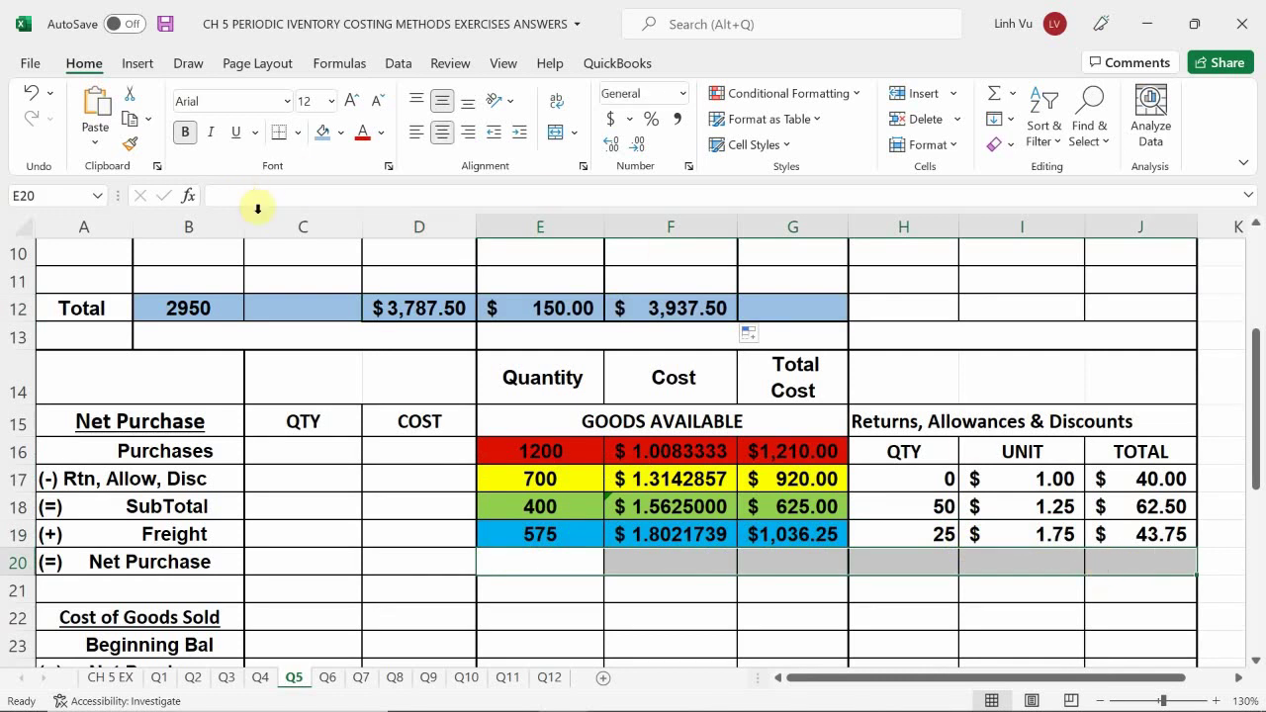
left_click(322, 132)
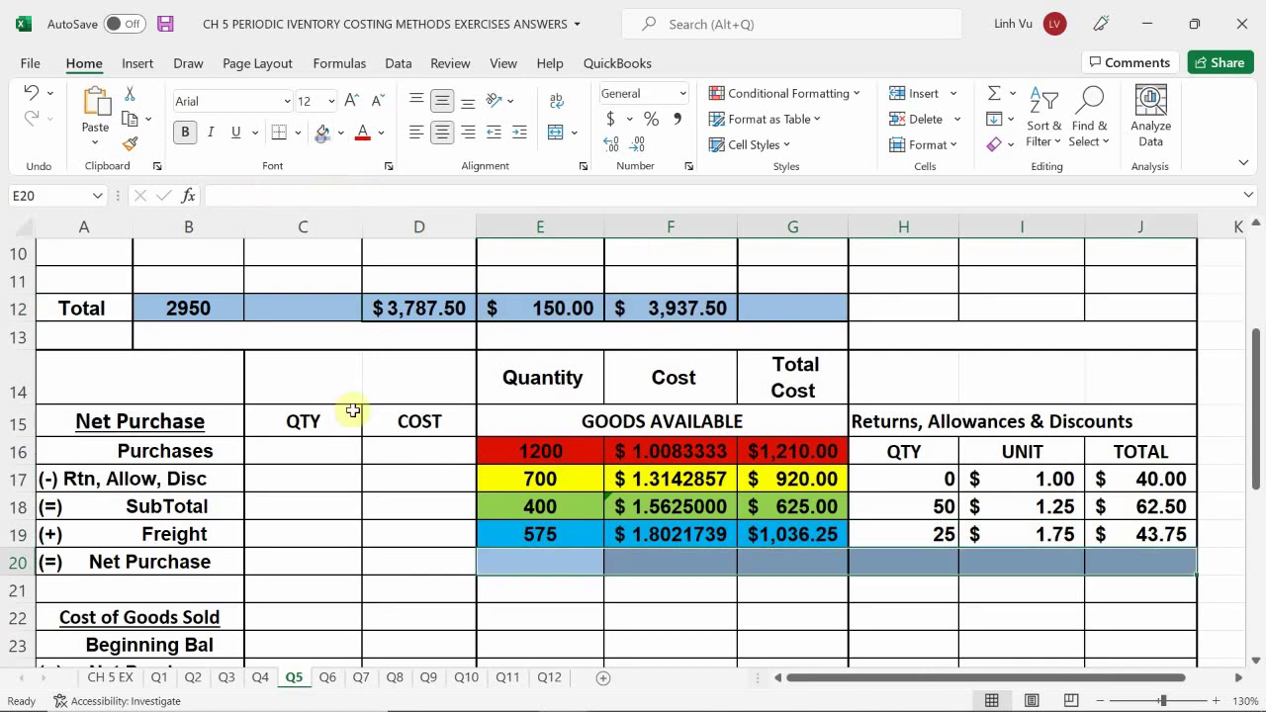
left_click(545, 559)
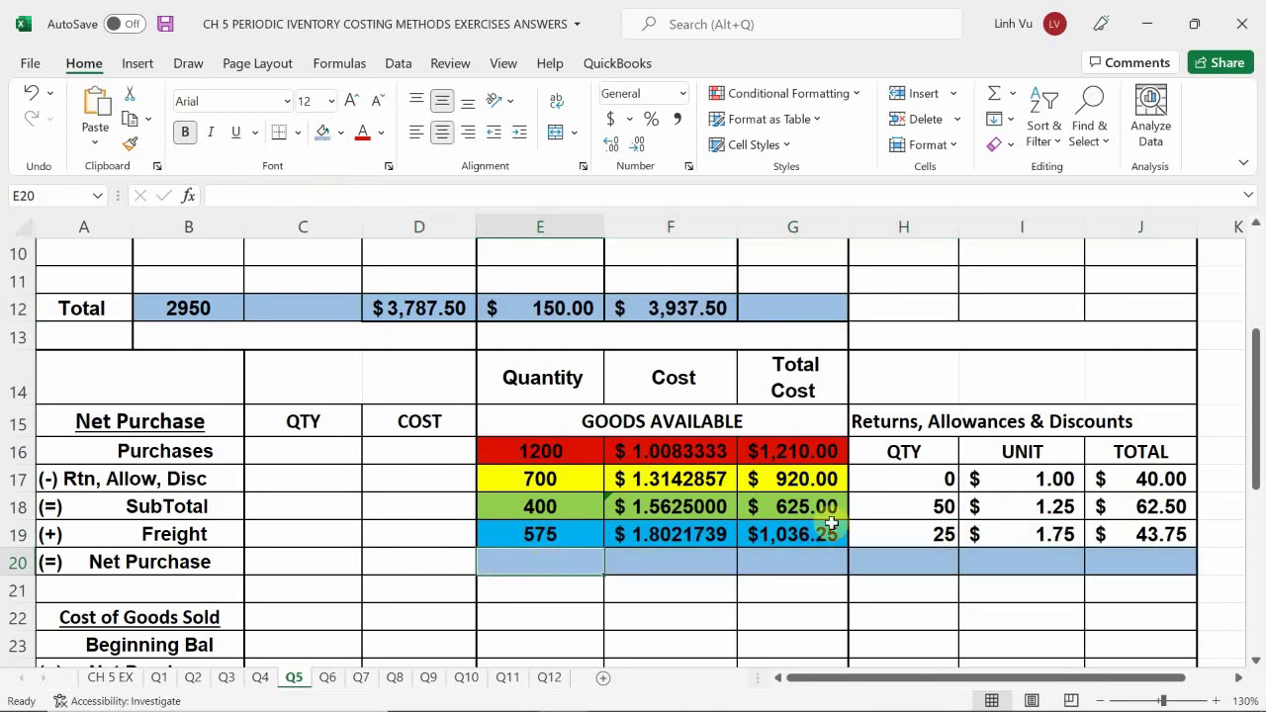
key("ctrl+z")
left_click(588, 593)
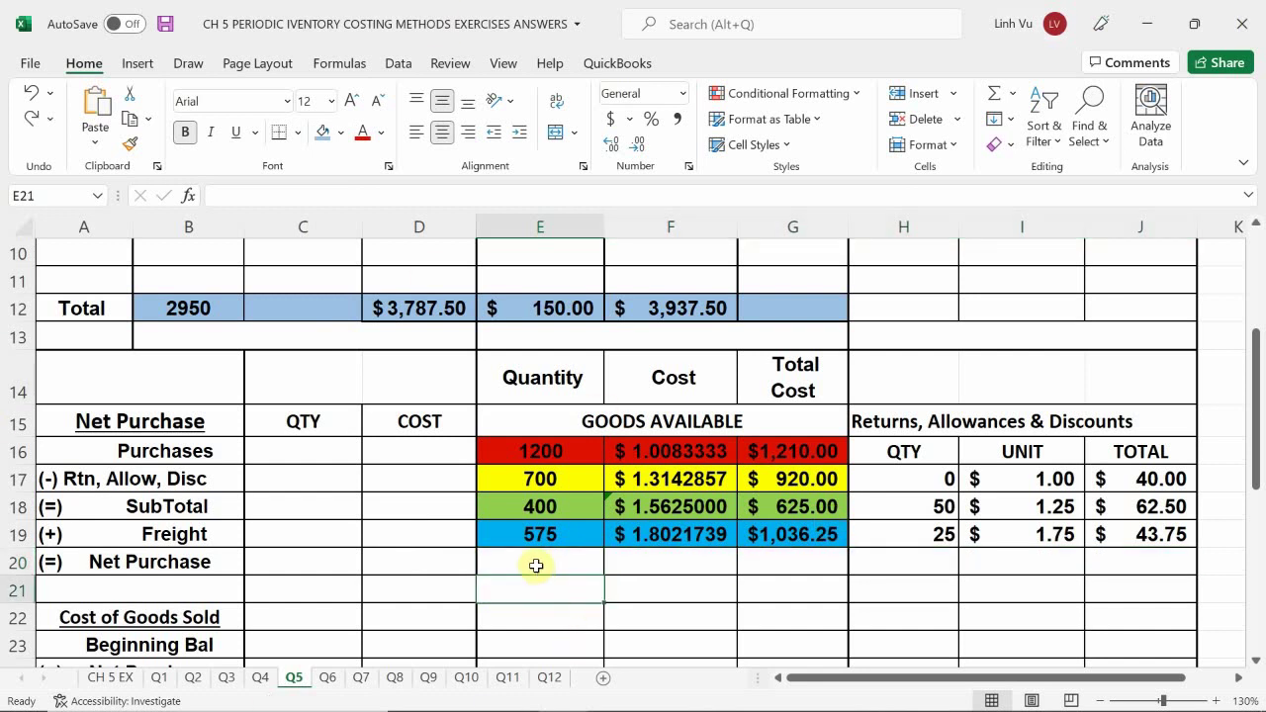
Fill cells H20:J20 below the Returns, Allowances & Discounts table with the same pale blue as row 12.
left_click_drag(891, 564, 1145, 562)
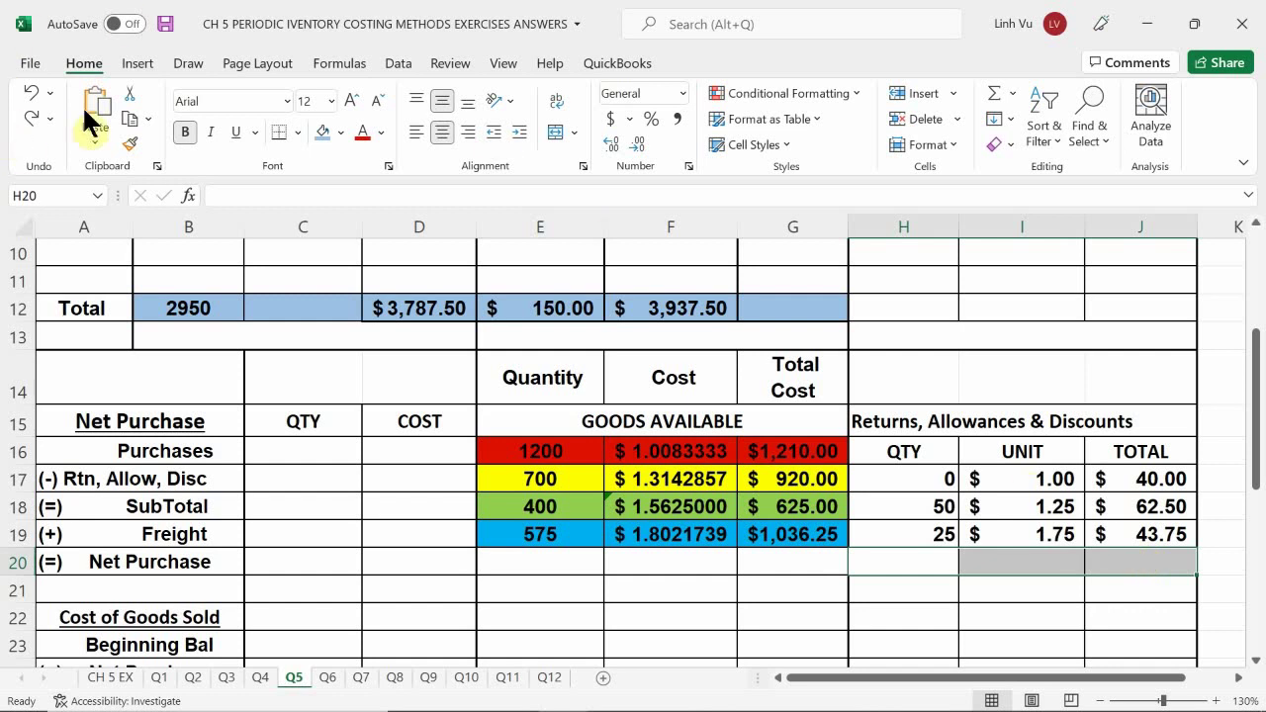
left_click(318, 138)
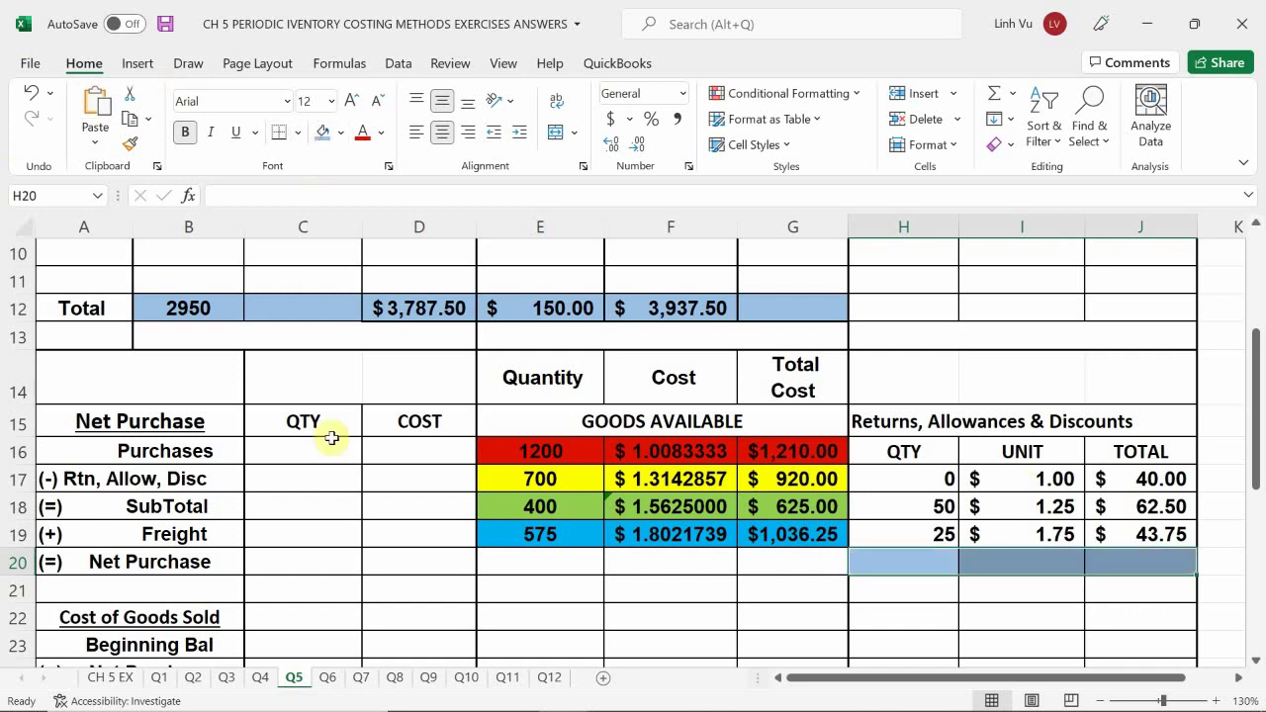
Total the Goods Available quantities in E20 by summing E16:E19.
left_click(545, 568)
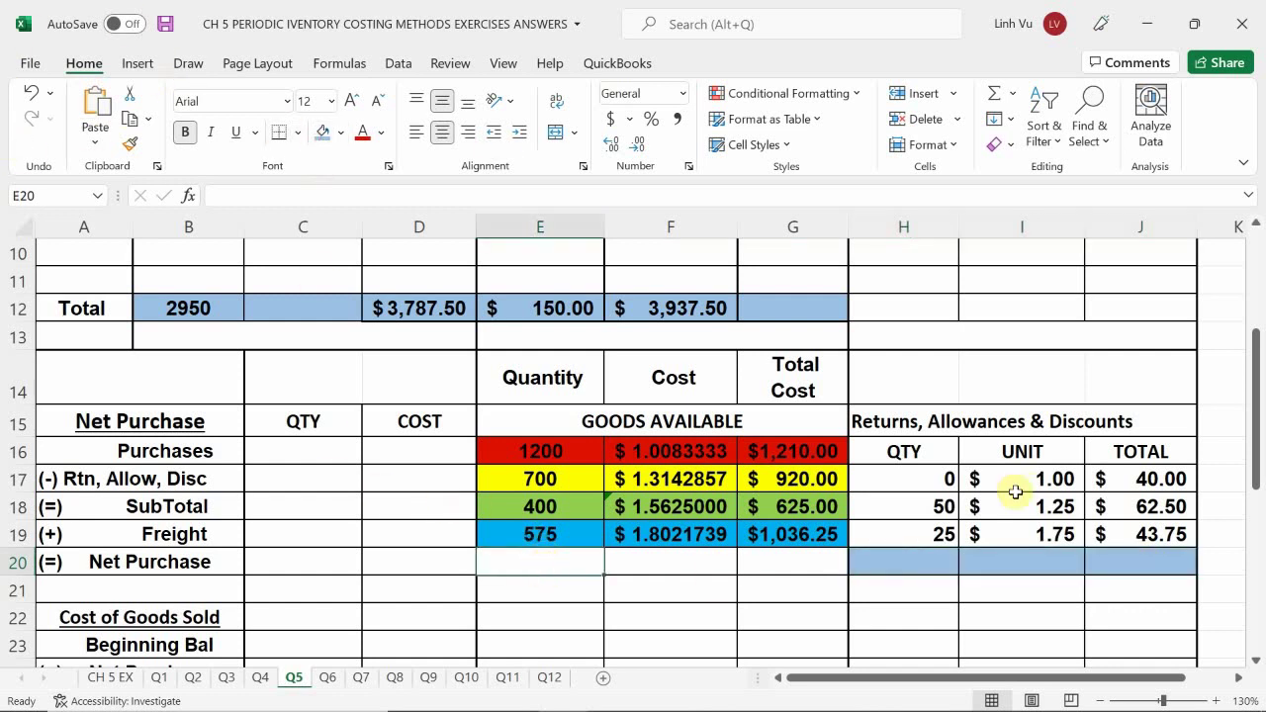
type("=SUM(")
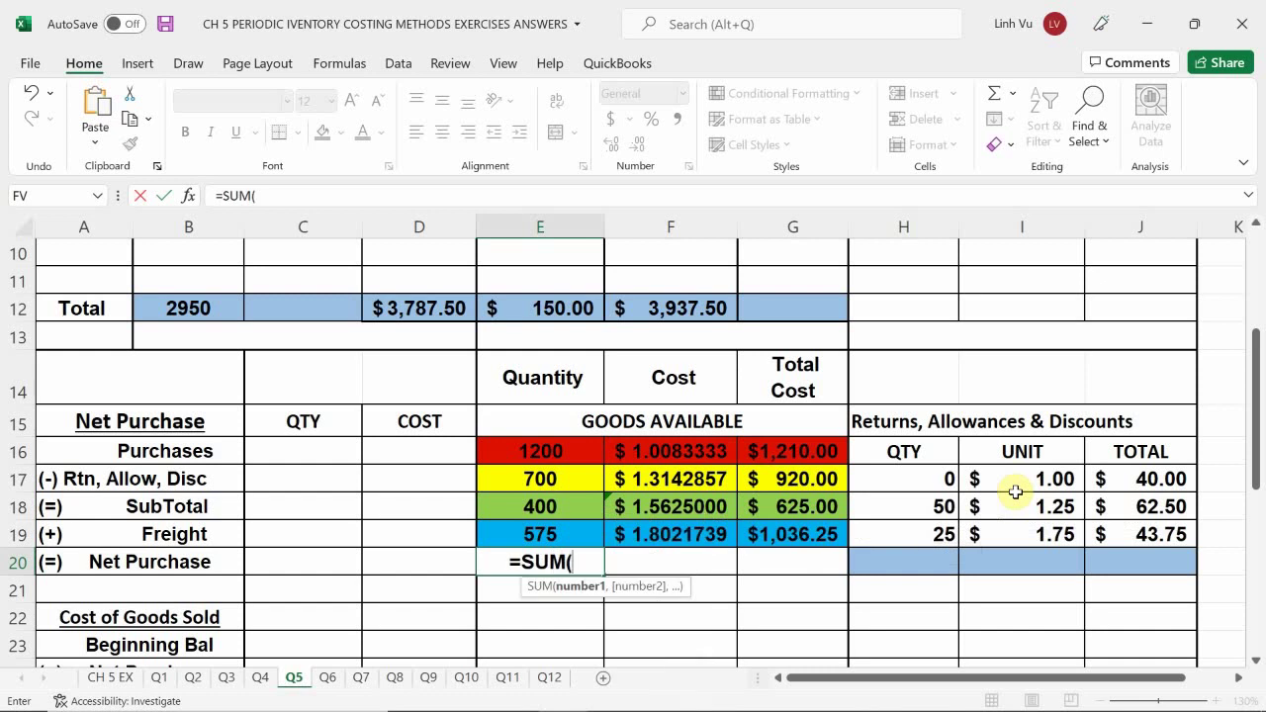
key("Up")
key("shift+Up")
key("shift+Up")
key("shift+Up")
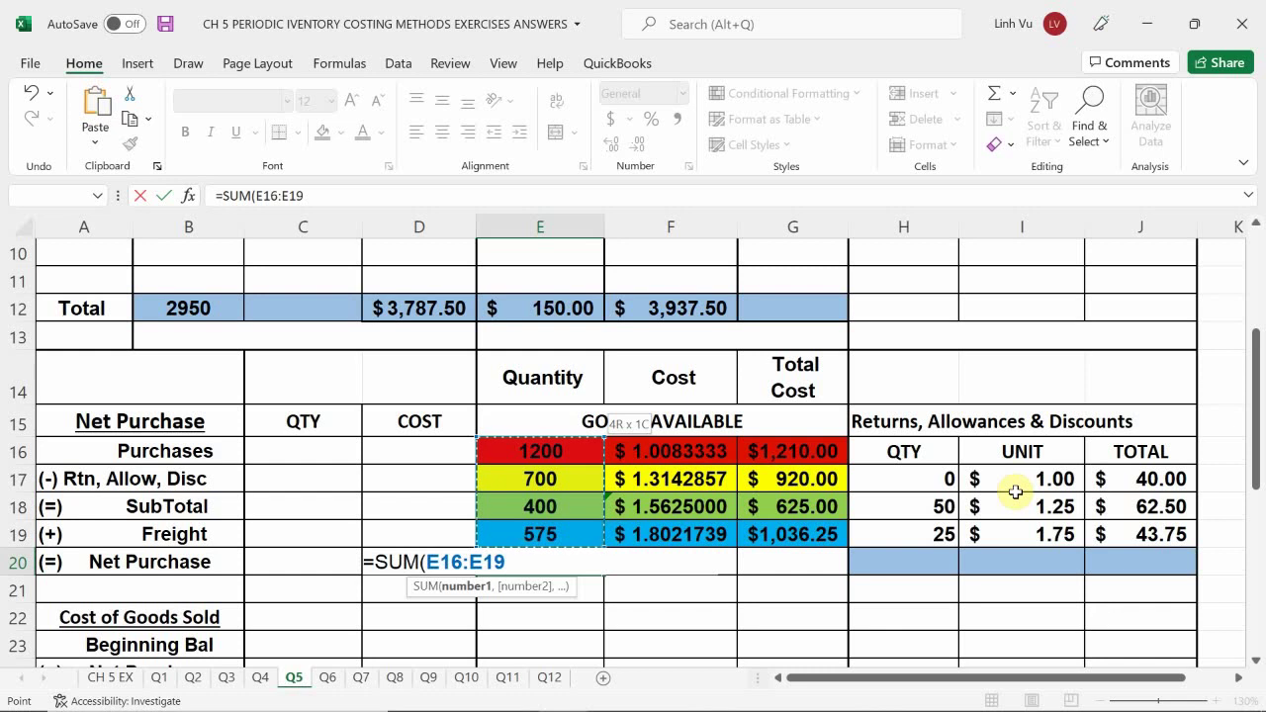
key("Return")
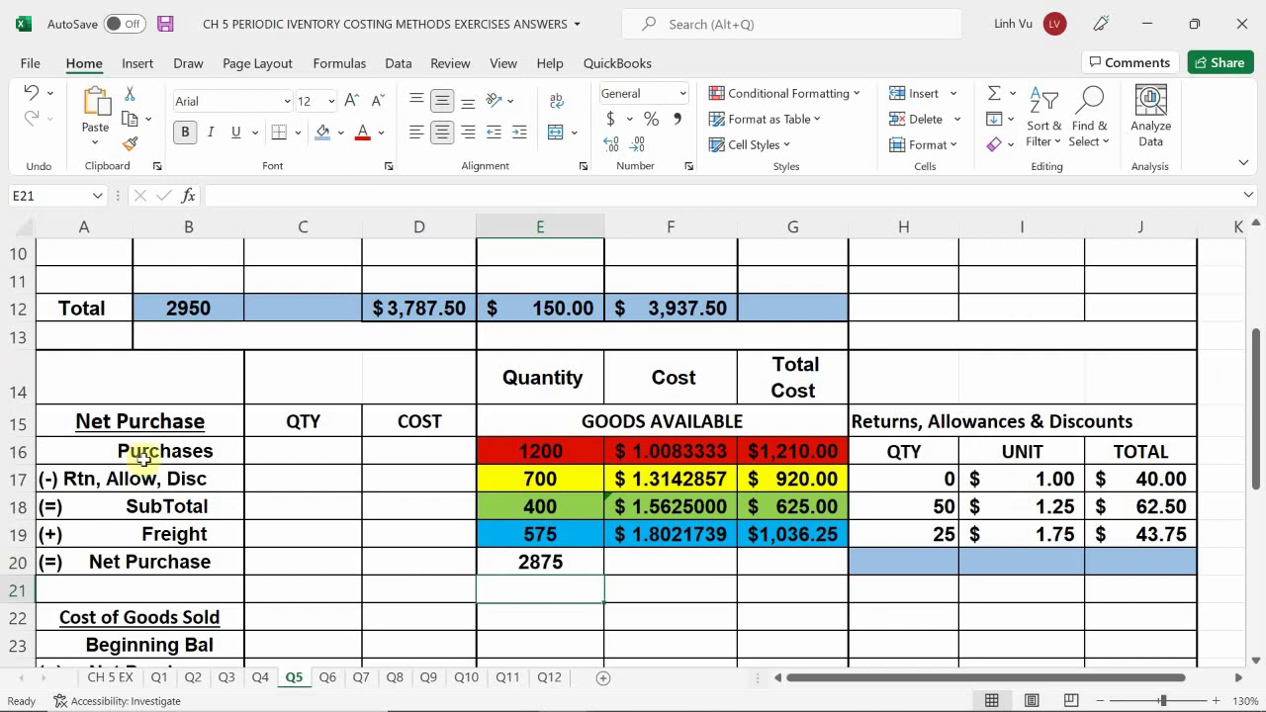
Copy the quantity total formula in E20 across to F20:G20.
left_click(555, 563)
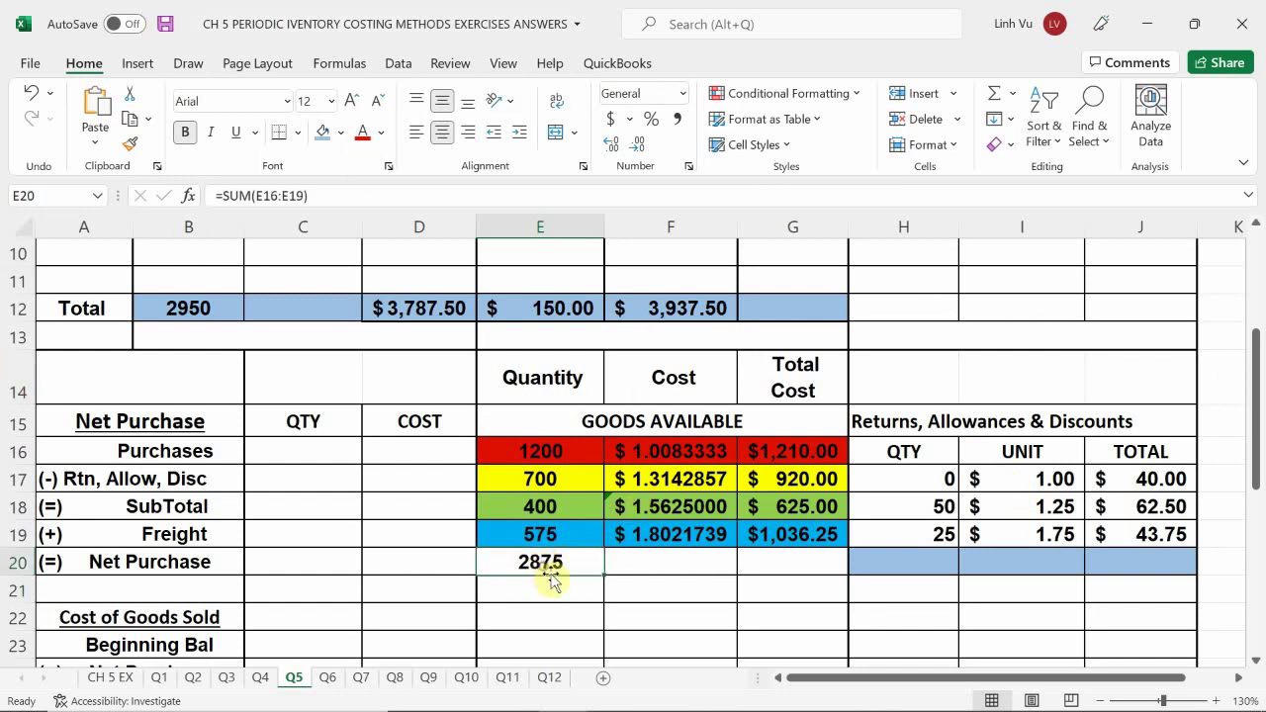
left_click_drag(603, 576, 847, 576)
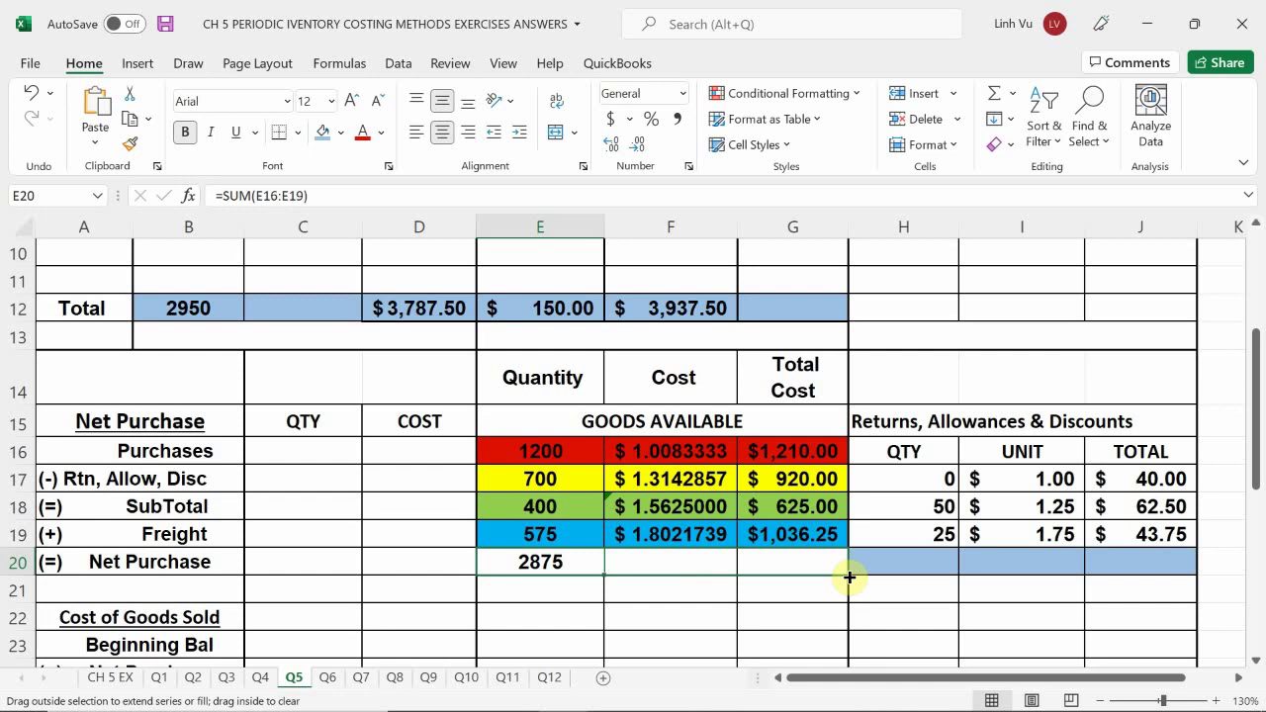
left_click_drag(848, 577, 848, 577)
Clear the per-unit Cost sum in F20 and apply the Accounting format to the Total Cost sum in G20.
left_click(677, 570)
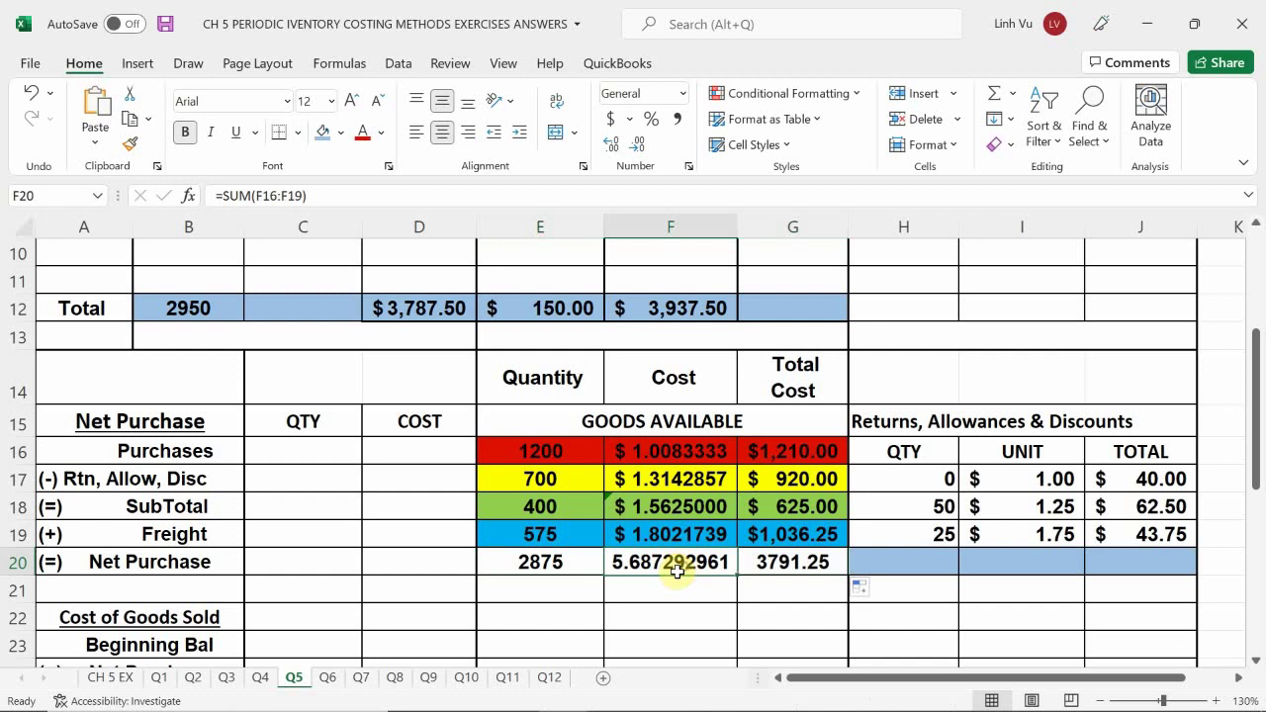
key("Delete")
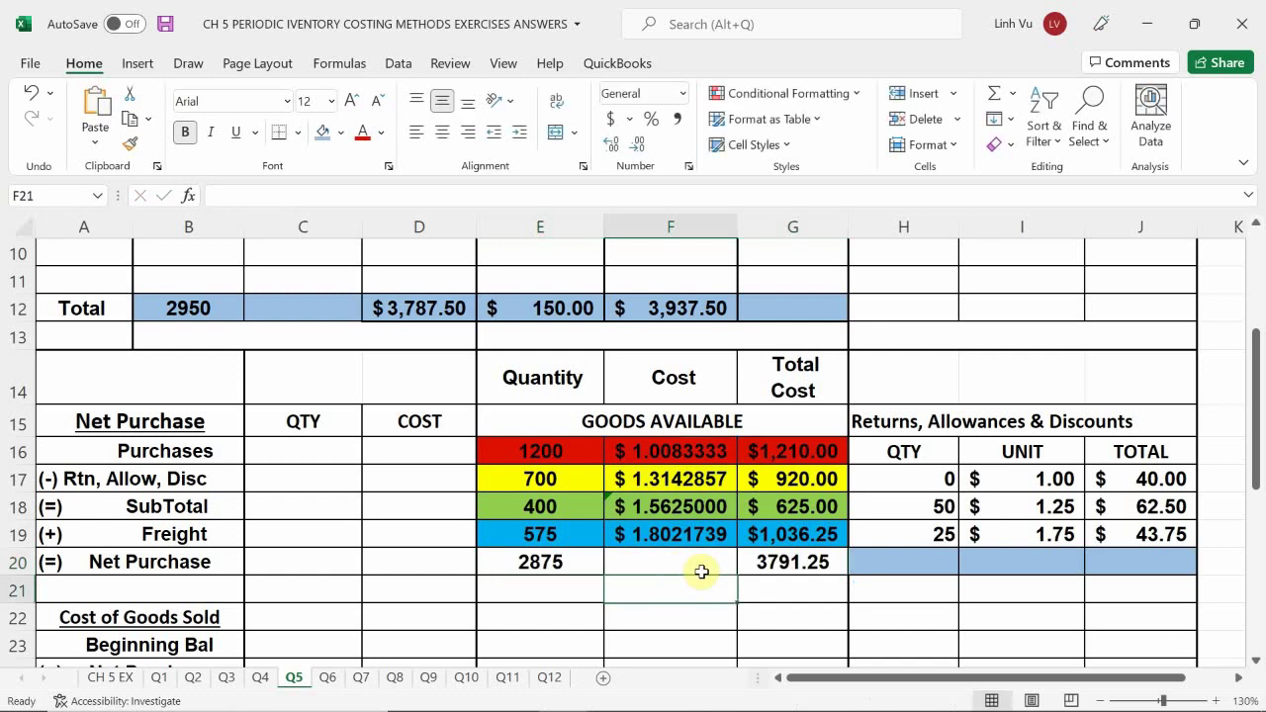
left_click(760, 562)
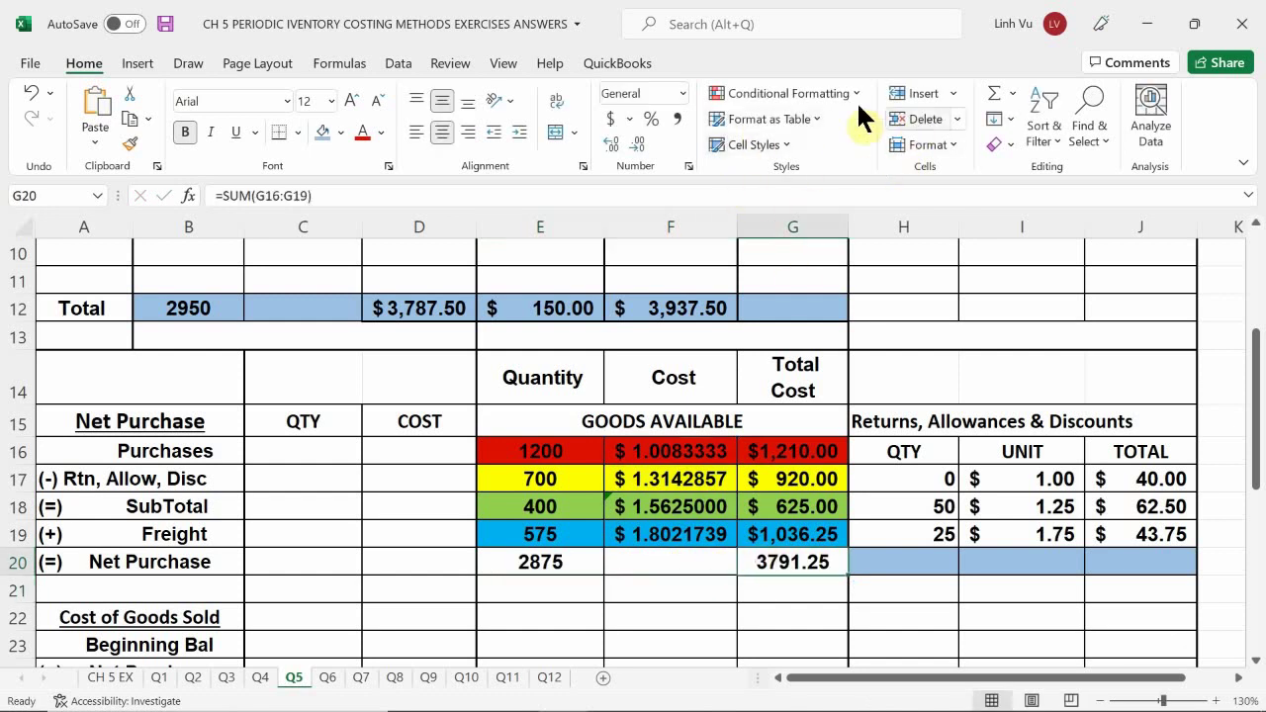
left_click(611, 118)
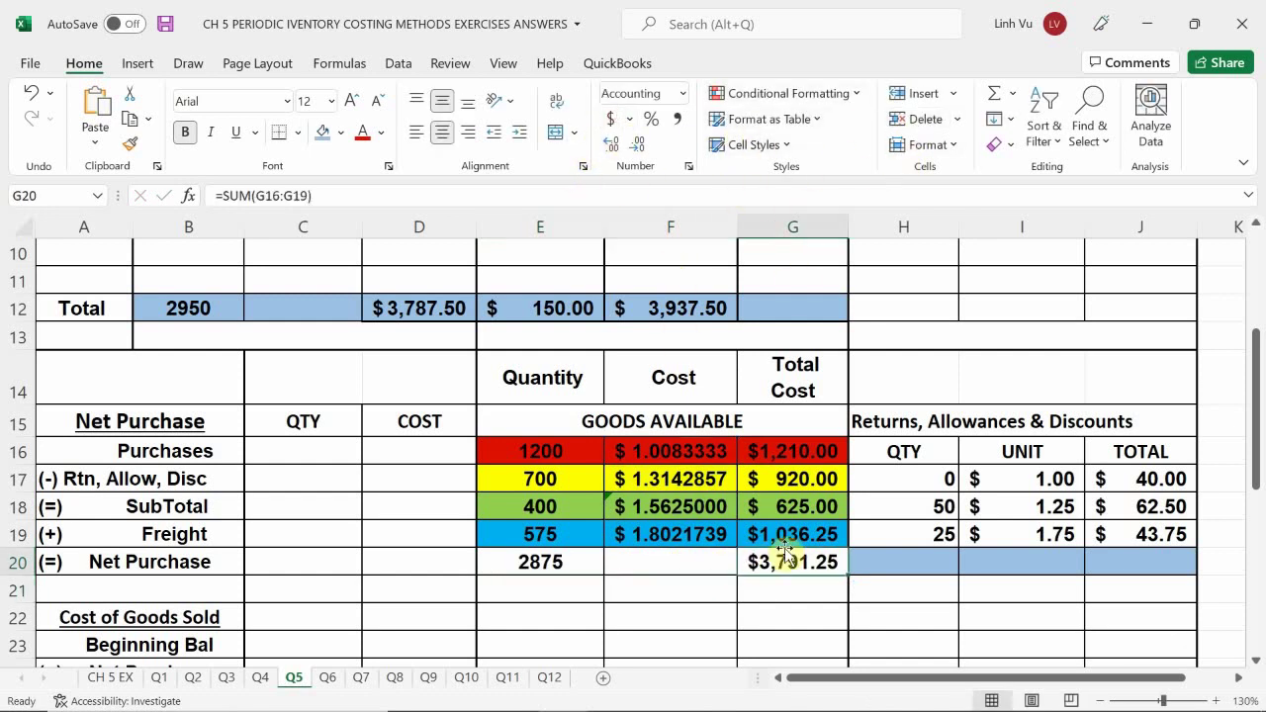
Total the returned quantities in H20 by summing H17:H19.
left_click(902, 564)
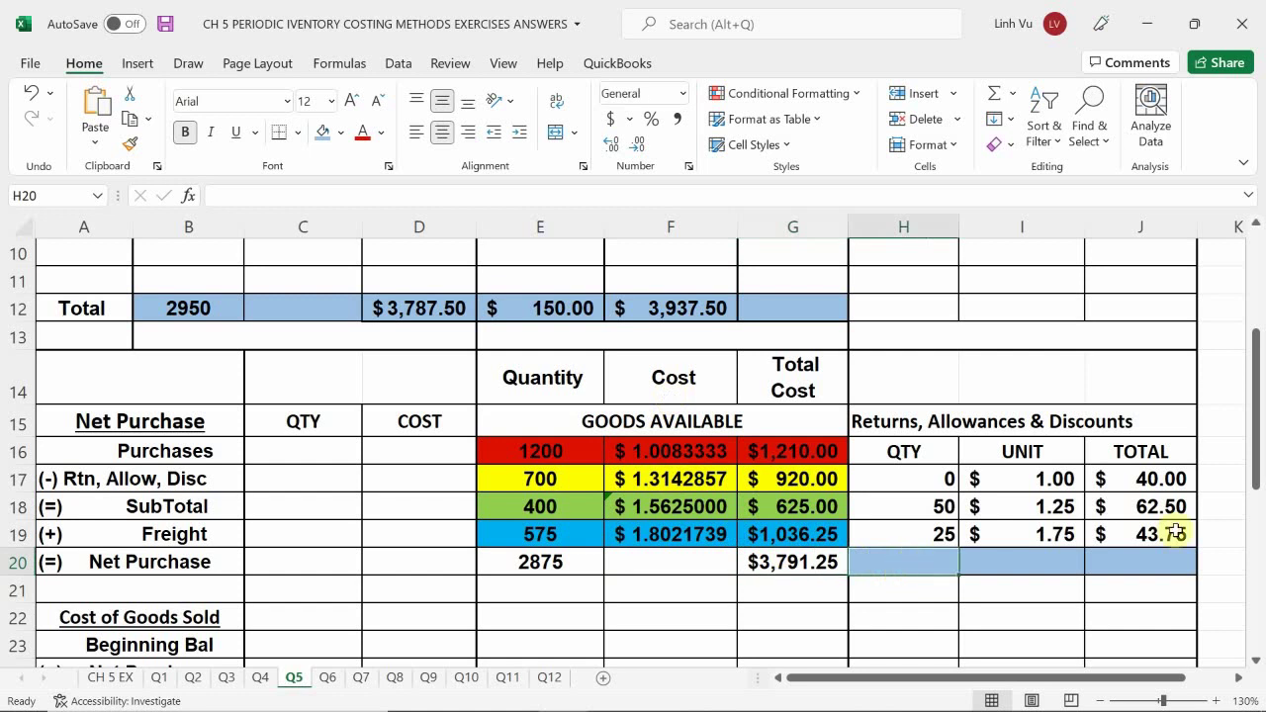
type("=SUM")
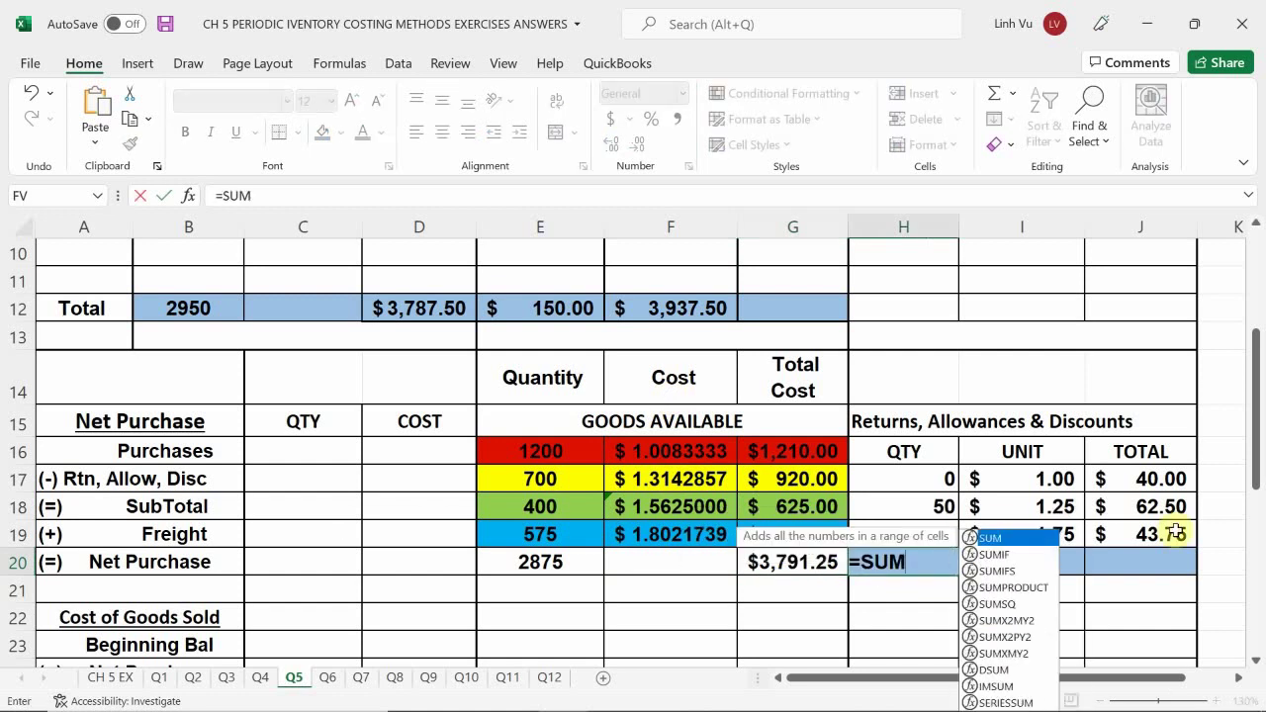
type("(")
key("Up")
key("shift+Up")
key("shift+Up")
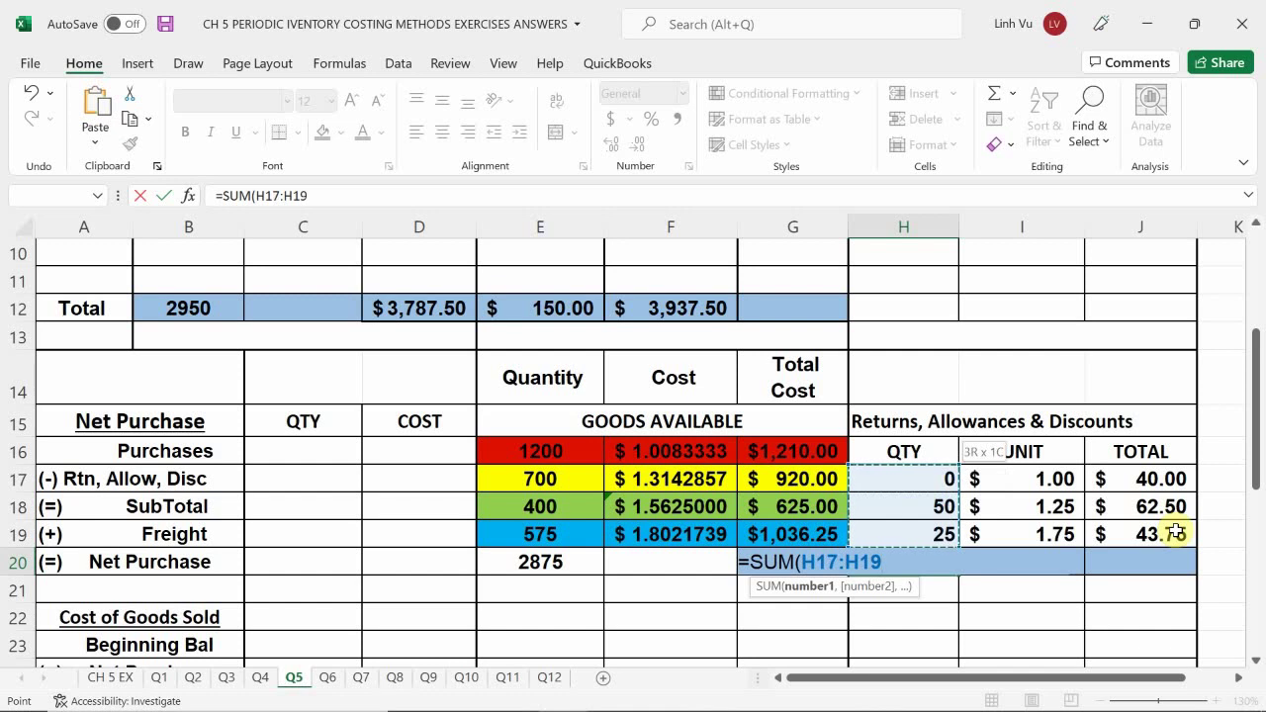
key("Return")
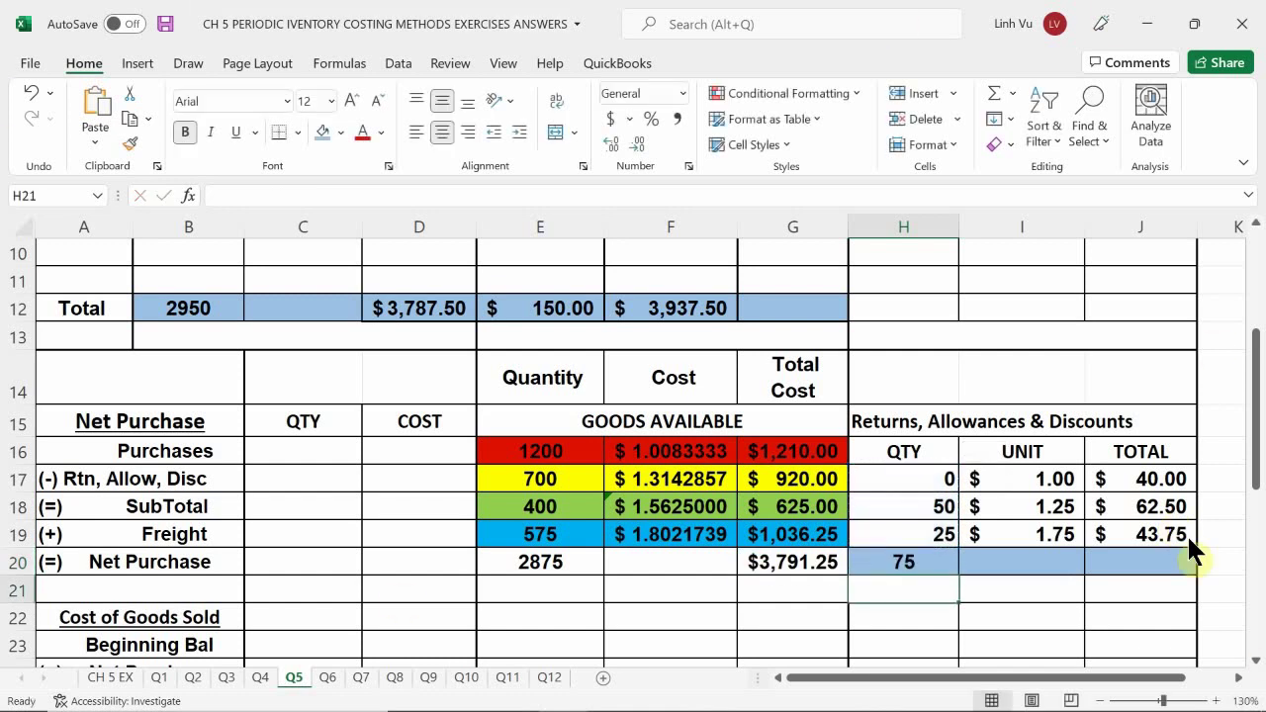
Copy the returns quantity total in H20 across to I20:J20.
left_click(935, 561)
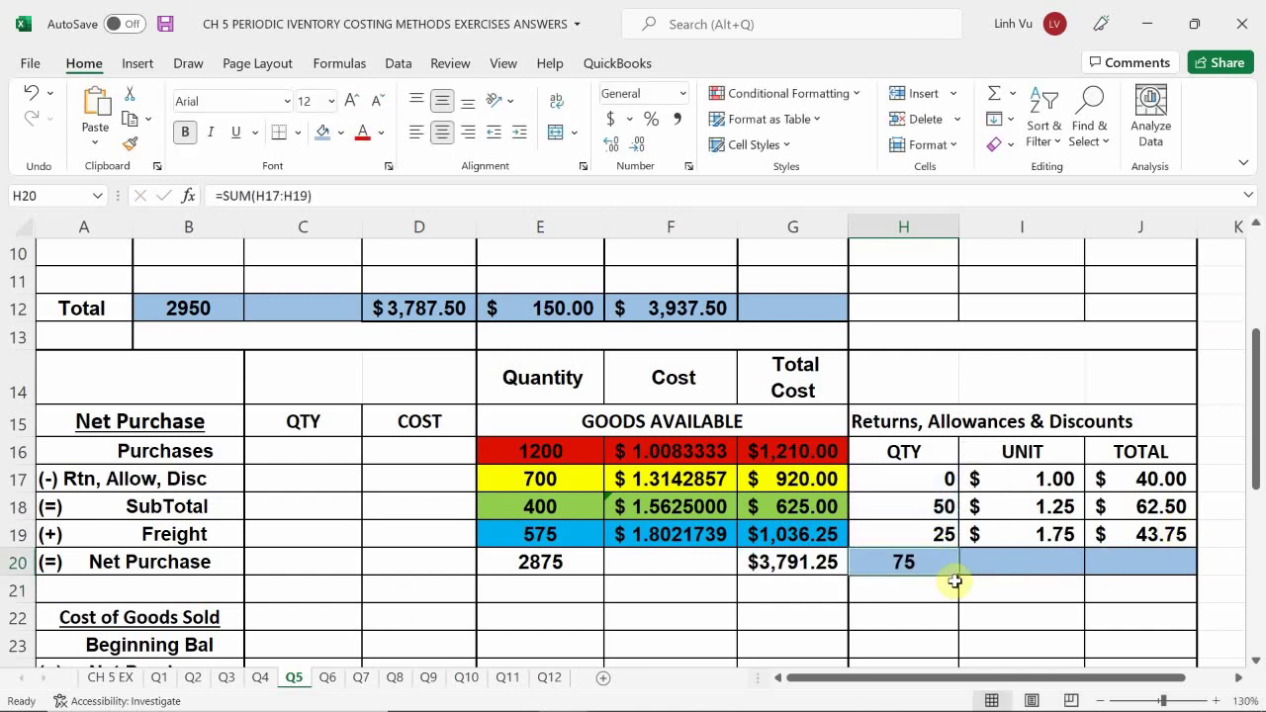
left_click_drag(957, 576, 1197, 575)
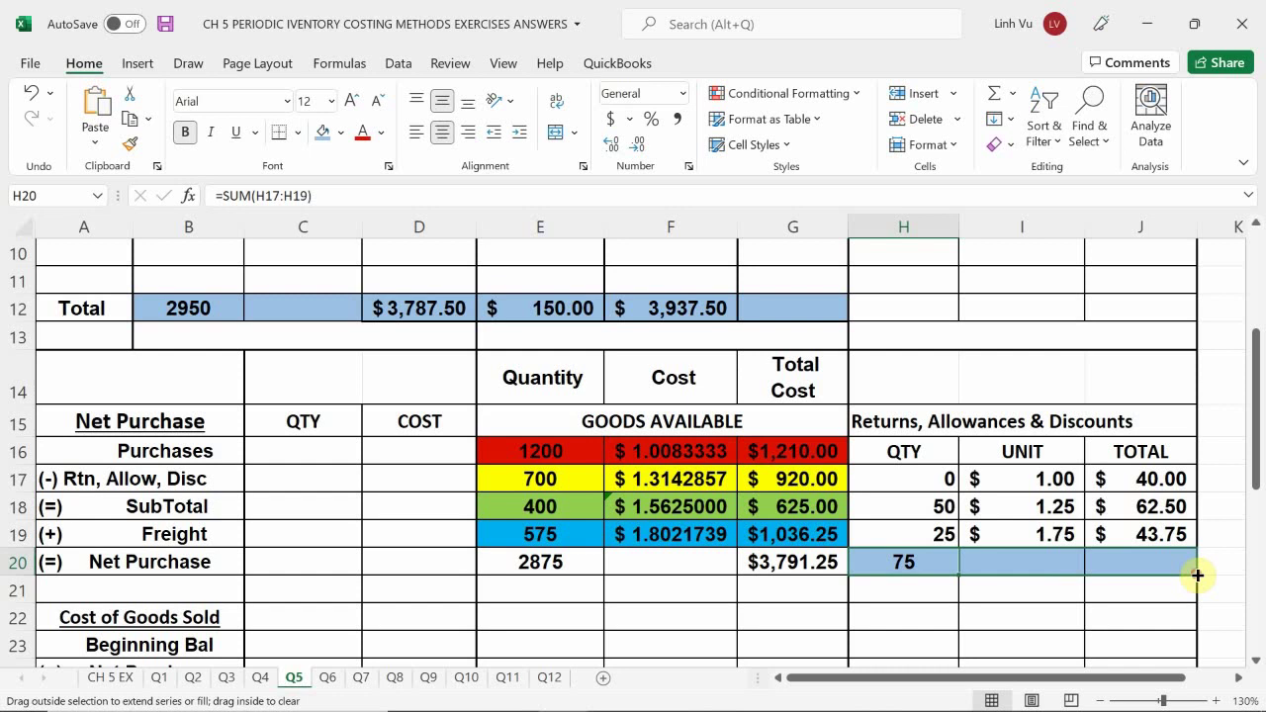
left_click_drag(1197, 575, 1200, 577)
Clear the UNIT sum in I20 and apply the Accounting format to the returns TOTAL in J20.
left_click(1054, 563)
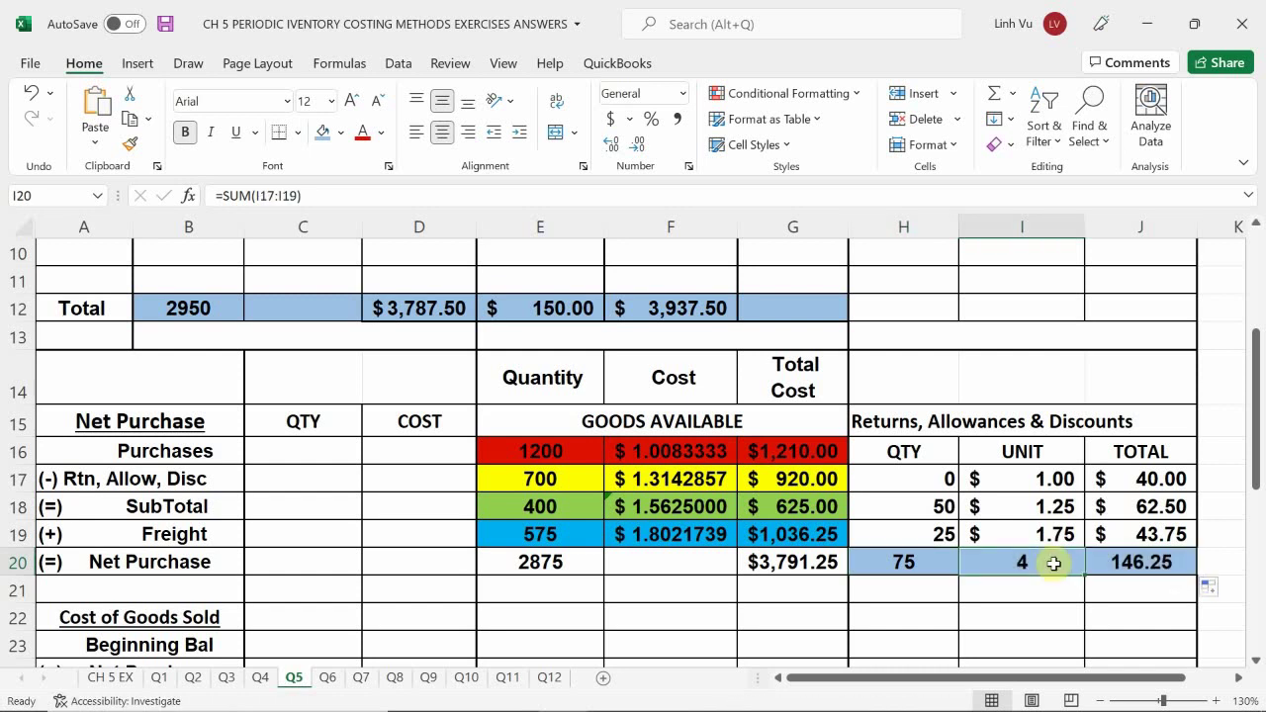
key("BackSpace")
key("Return")
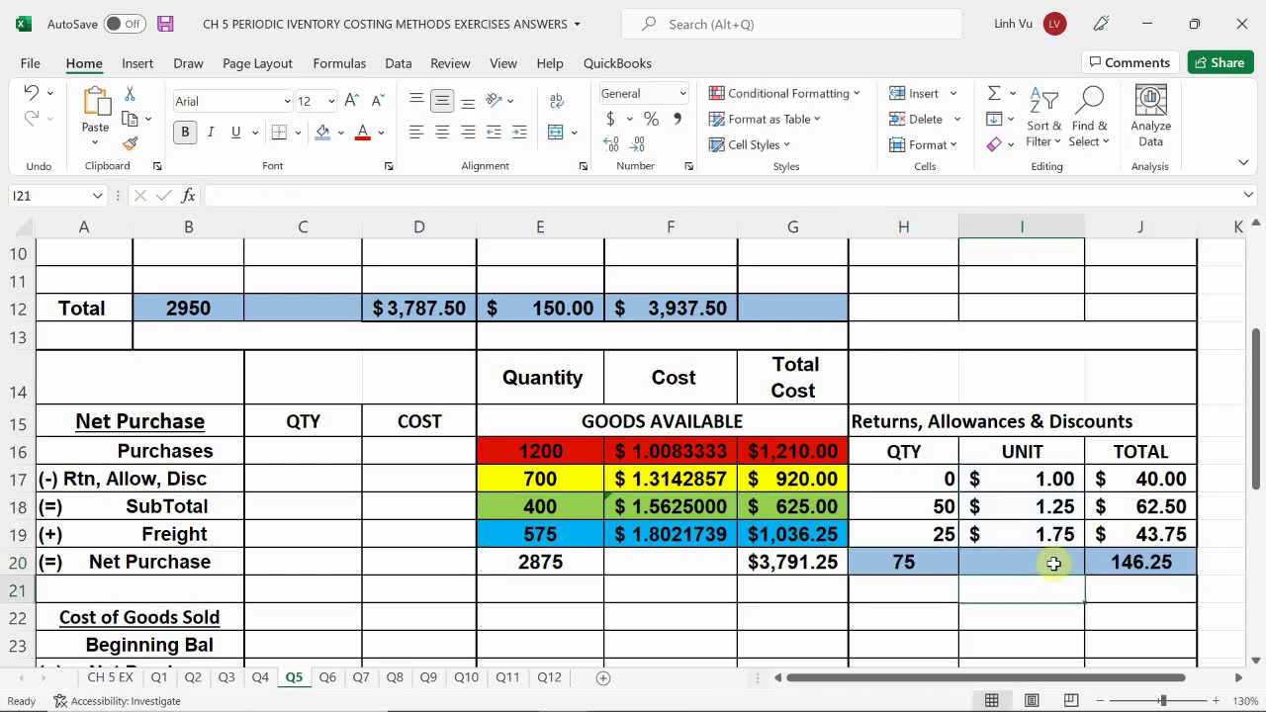
left_click(1118, 562)
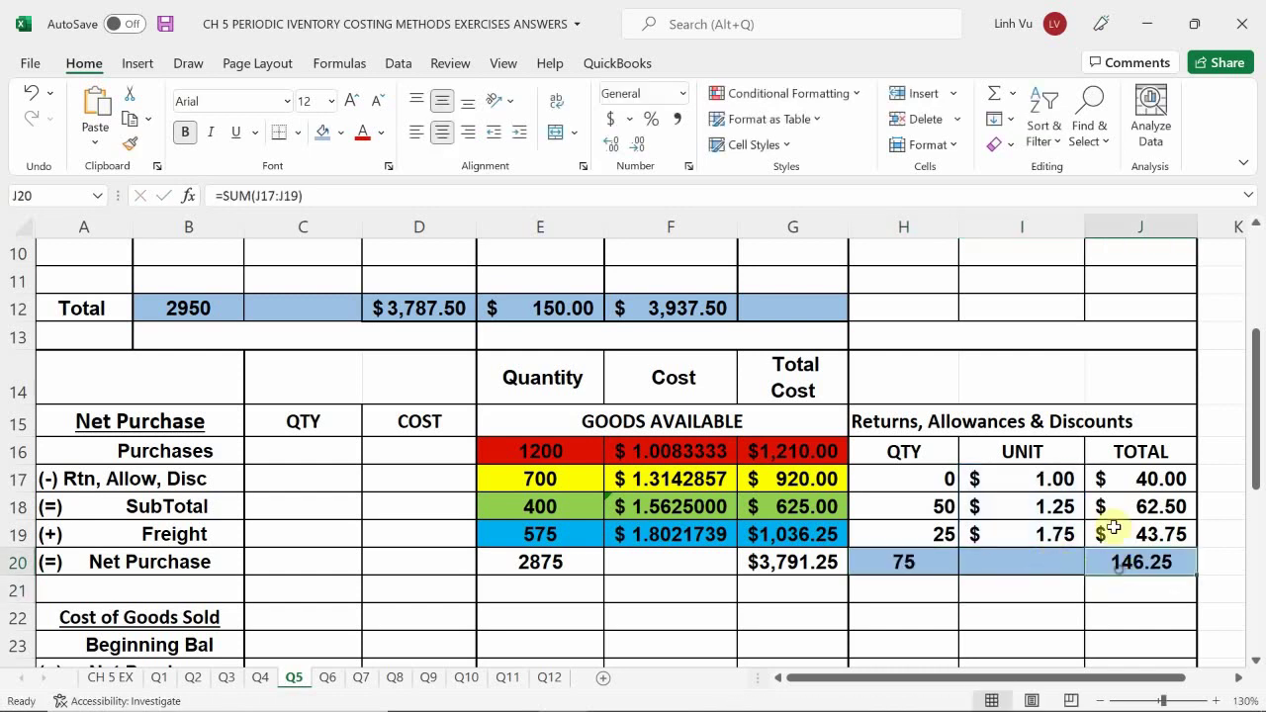
left_click(609, 116)
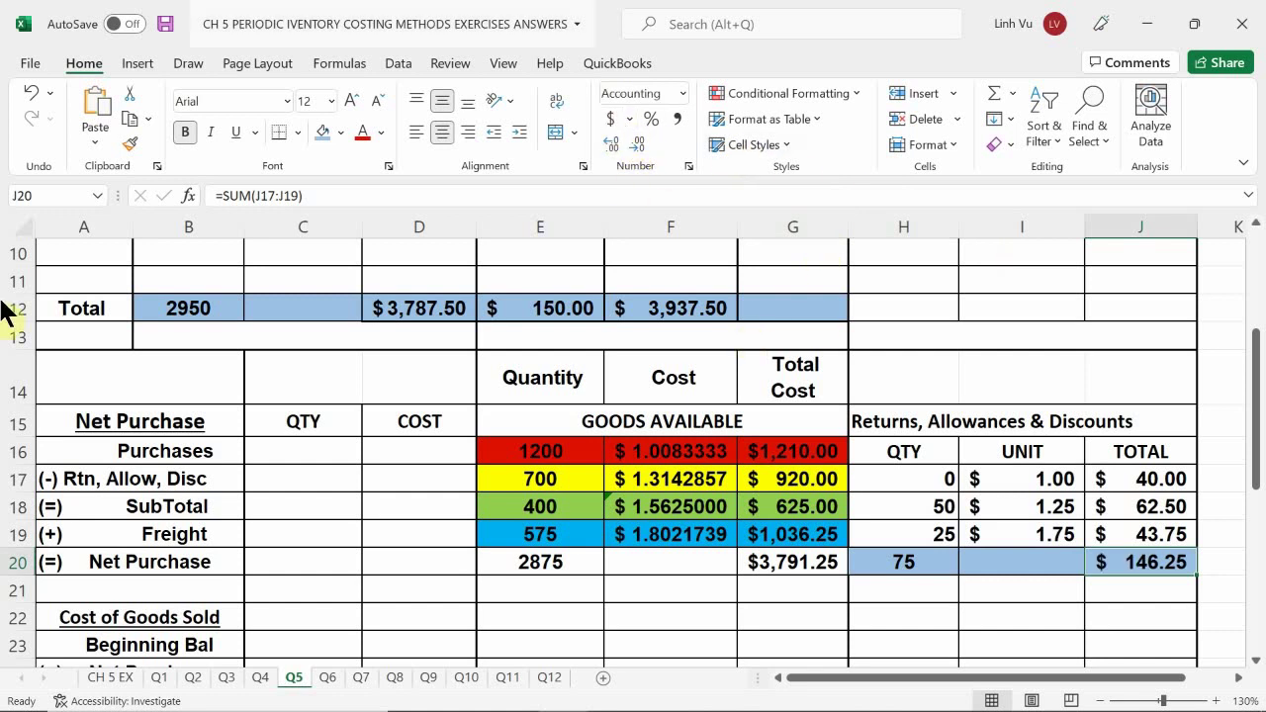
Link the Net Purchase section's Purchases quantity in C16 to the total purchased quantity in B12.
left_click(272, 451)
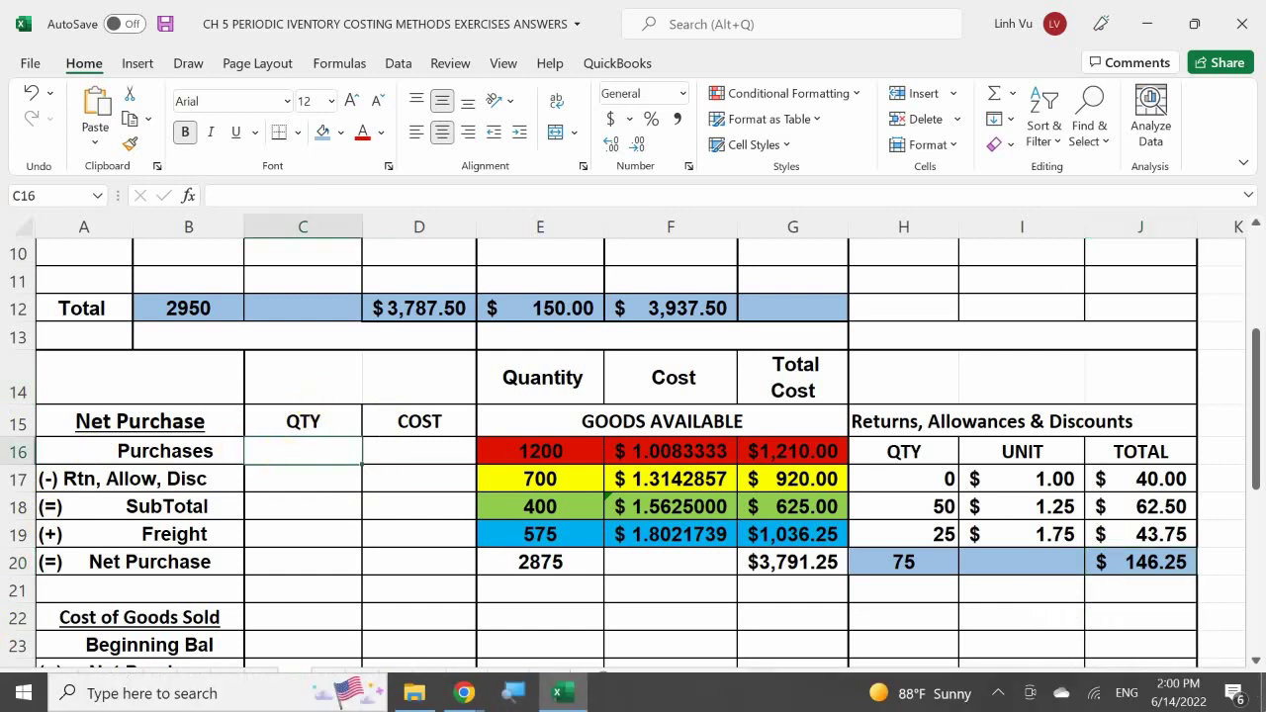
type("=")
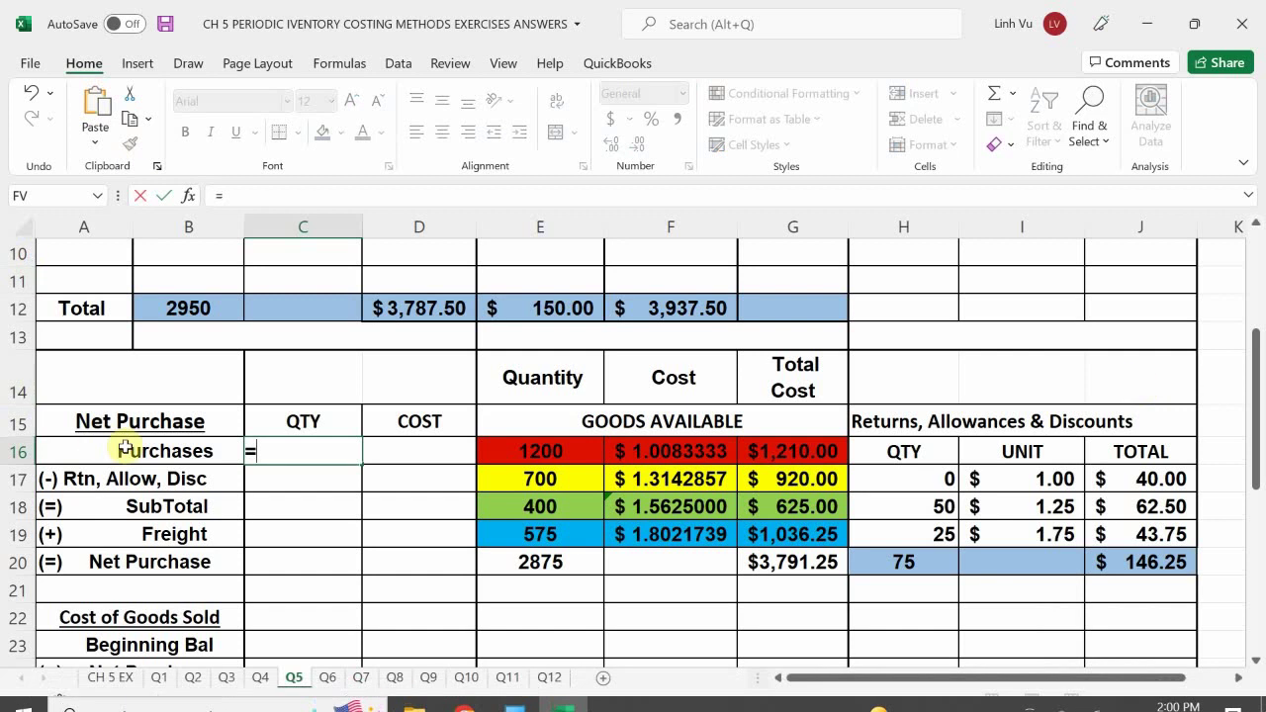
left_click(171, 307)
key("Return")
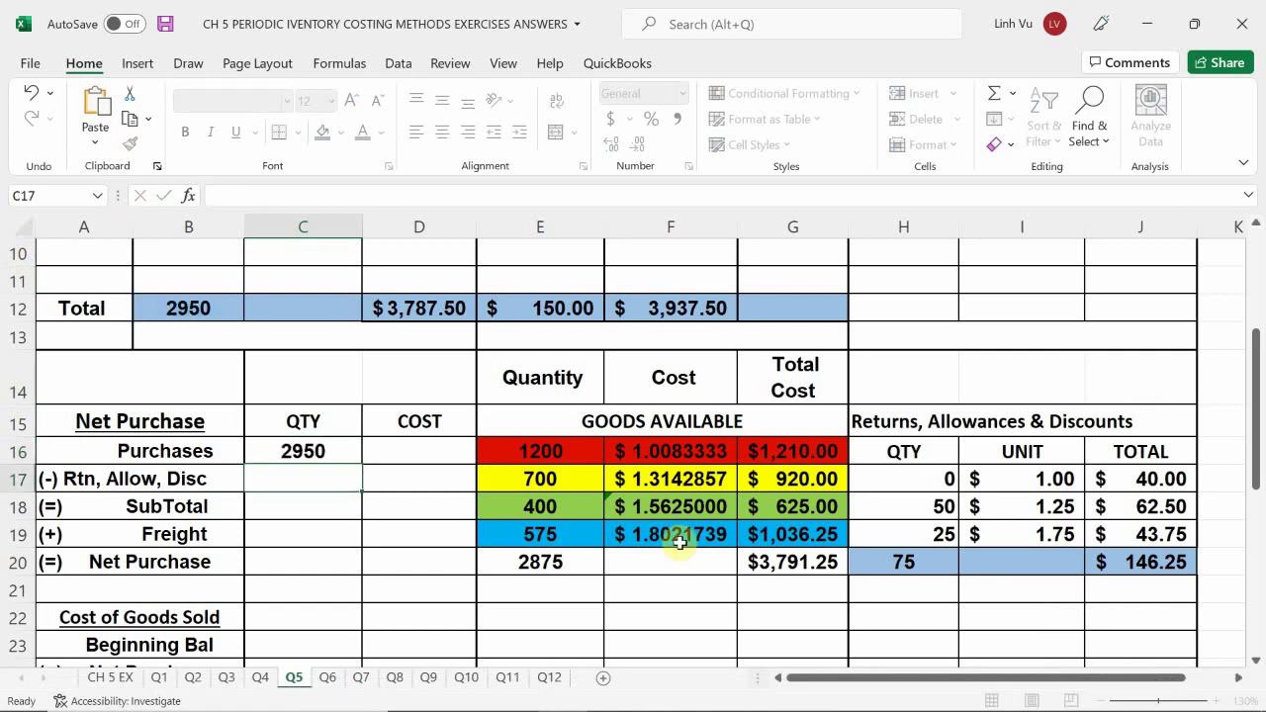
Link the Net Purchase section's Purchases cost in D16 to the Purchase Price total in D12.
key("Right")
key("Up")
type("=")
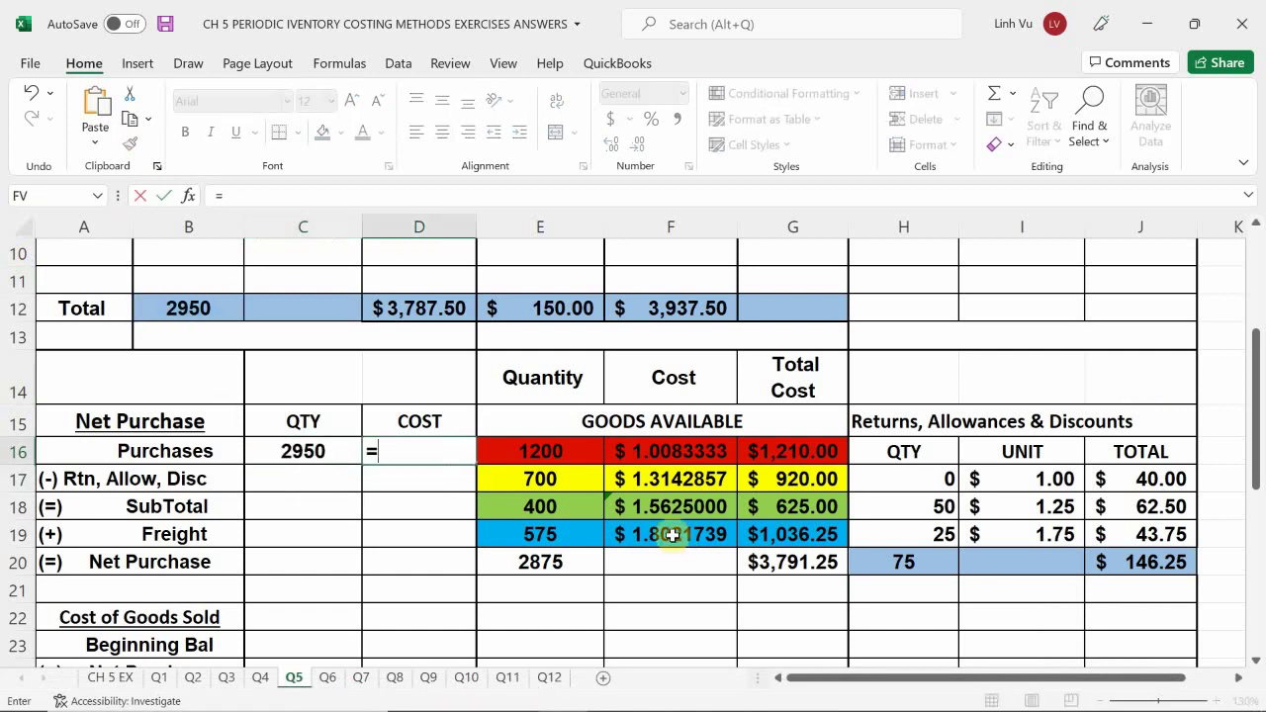
left_click(412, 308)
key("Return")
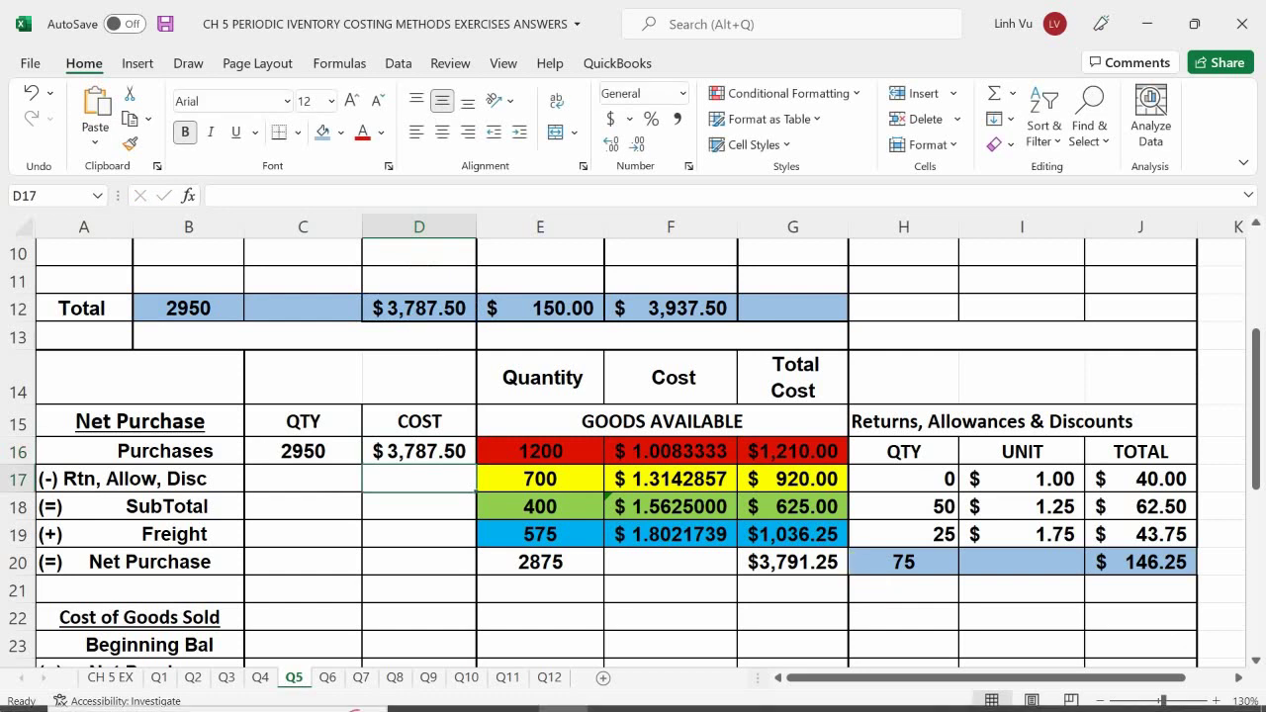
Link the Rtn, Allow, Disc quantity in C17 to the returns quantity total in H20 and its cost in D17 to J20.
left_click(318, 481)
type("=")
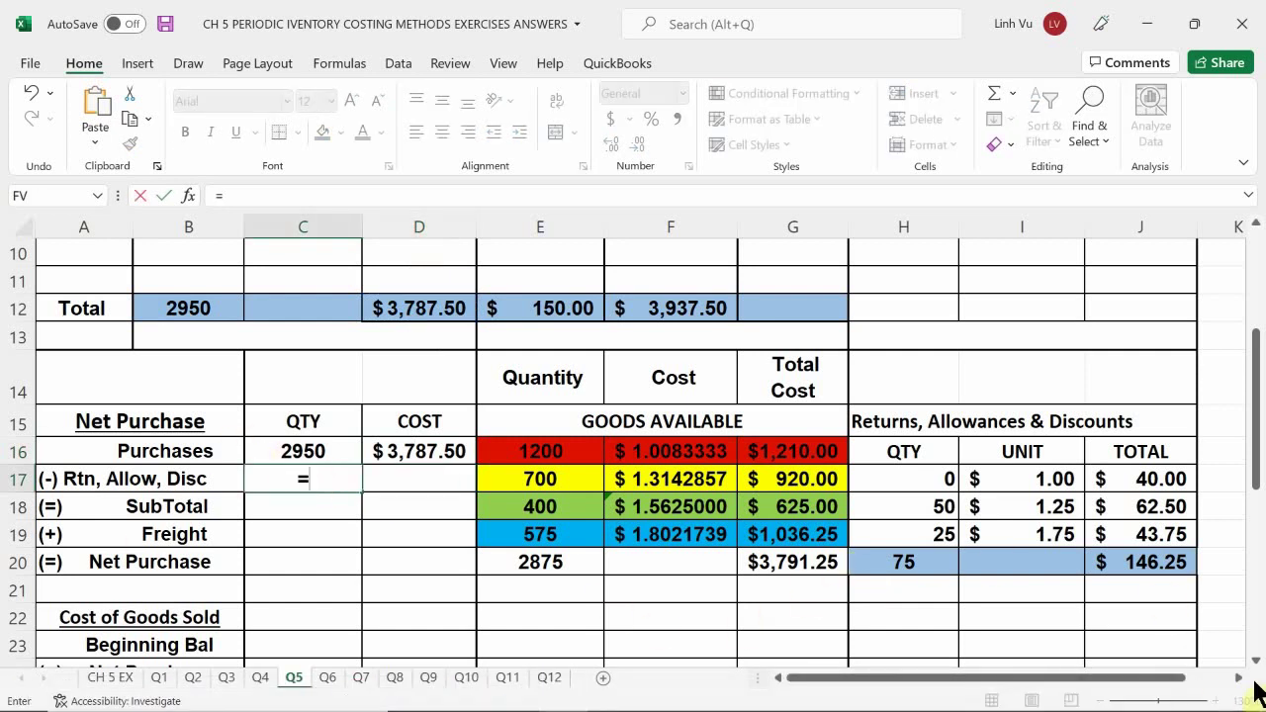
left_click(910, 560)
key("Tab")
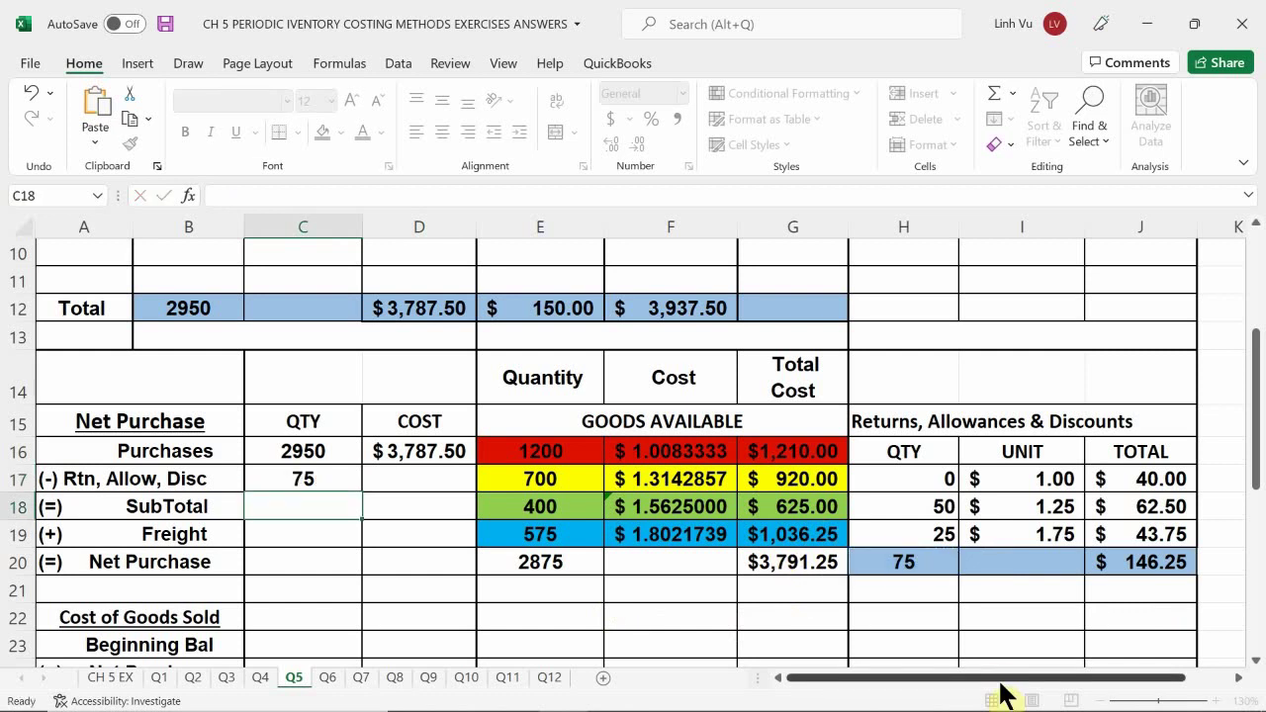
type("=")
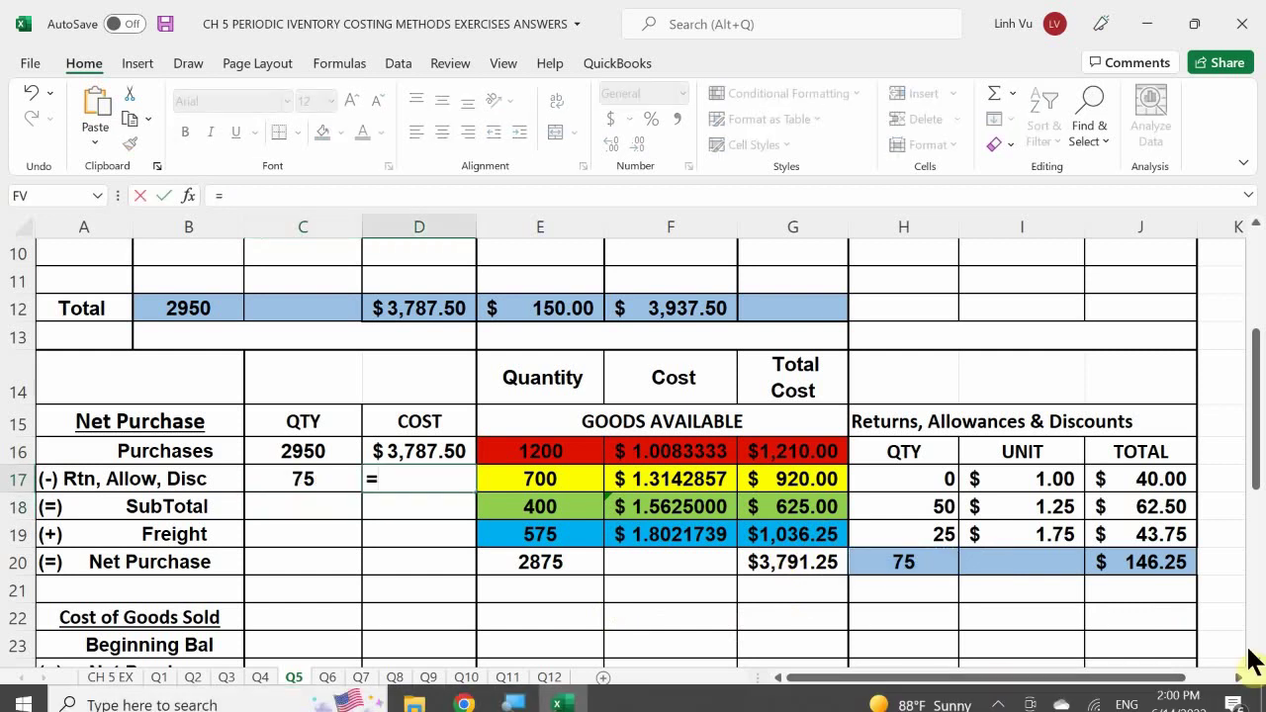
left_click(1118, 560)
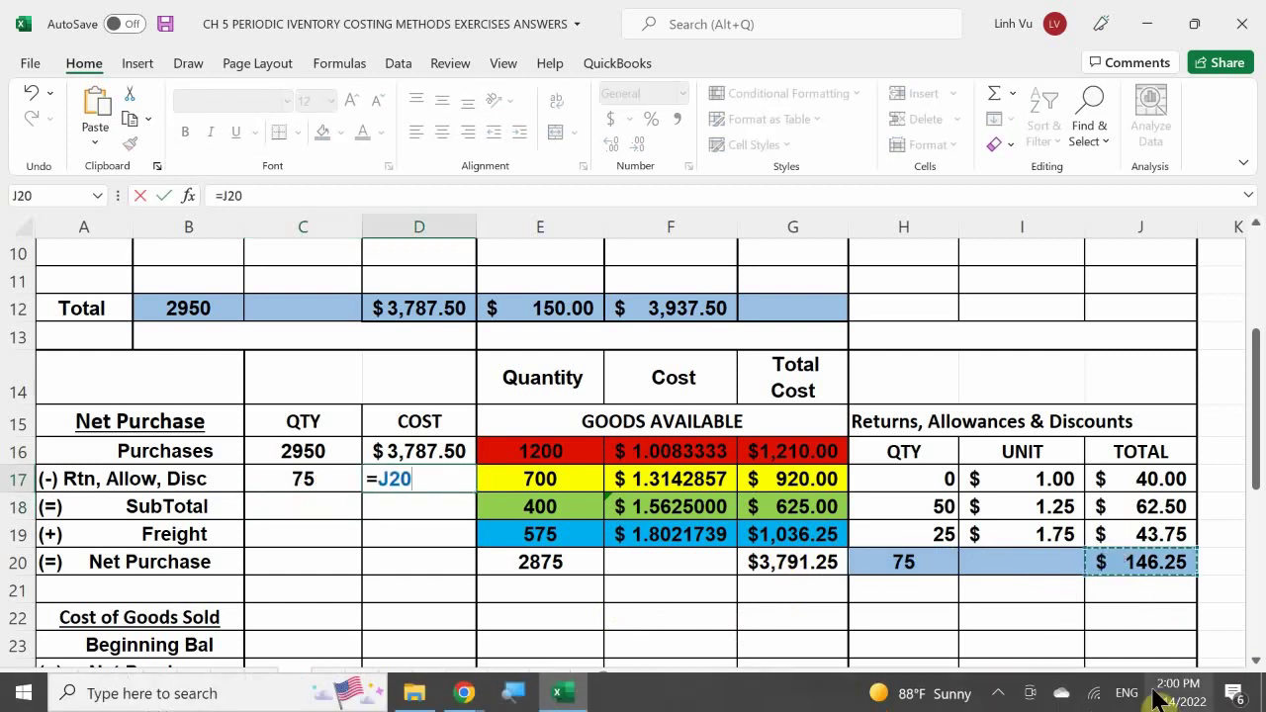
key("Return")
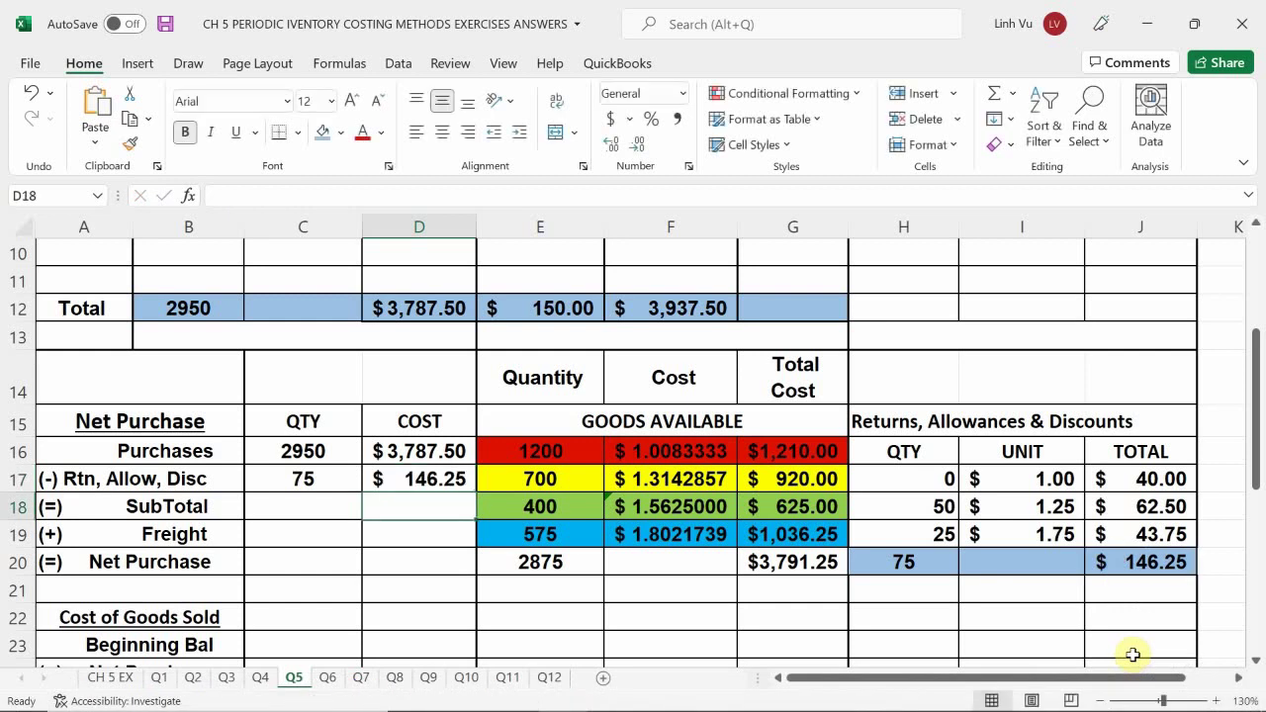
Calculate the Net Purchase section's SubTotal quantity in C18 as purchases minus returns with =C16-C17.
type("=")
key("Up")
key("Up")
type("-")
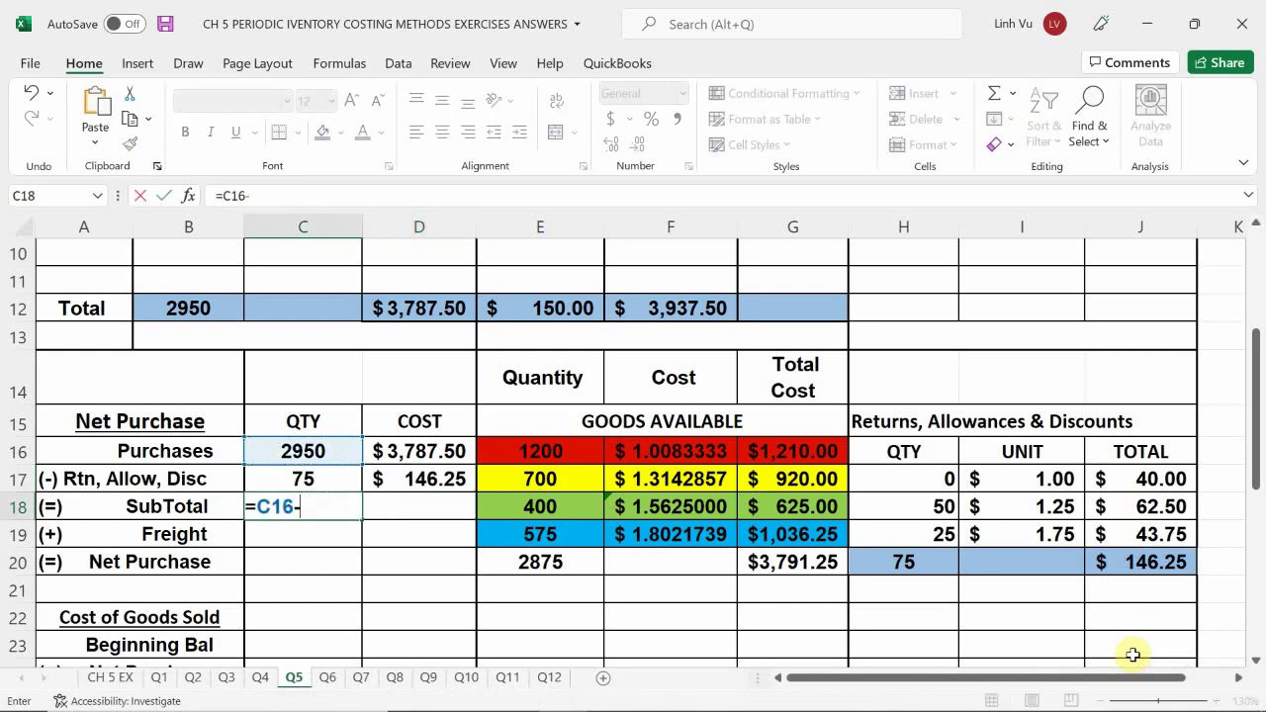
key("Up")
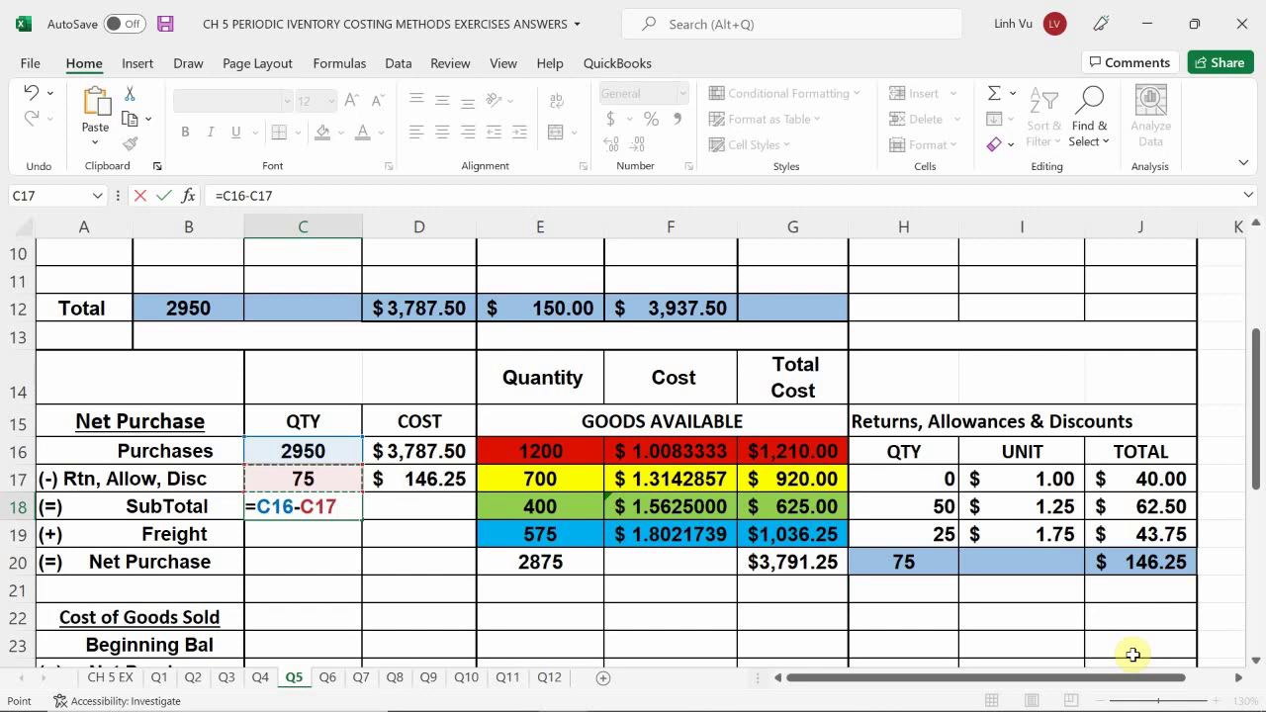
key("Return")
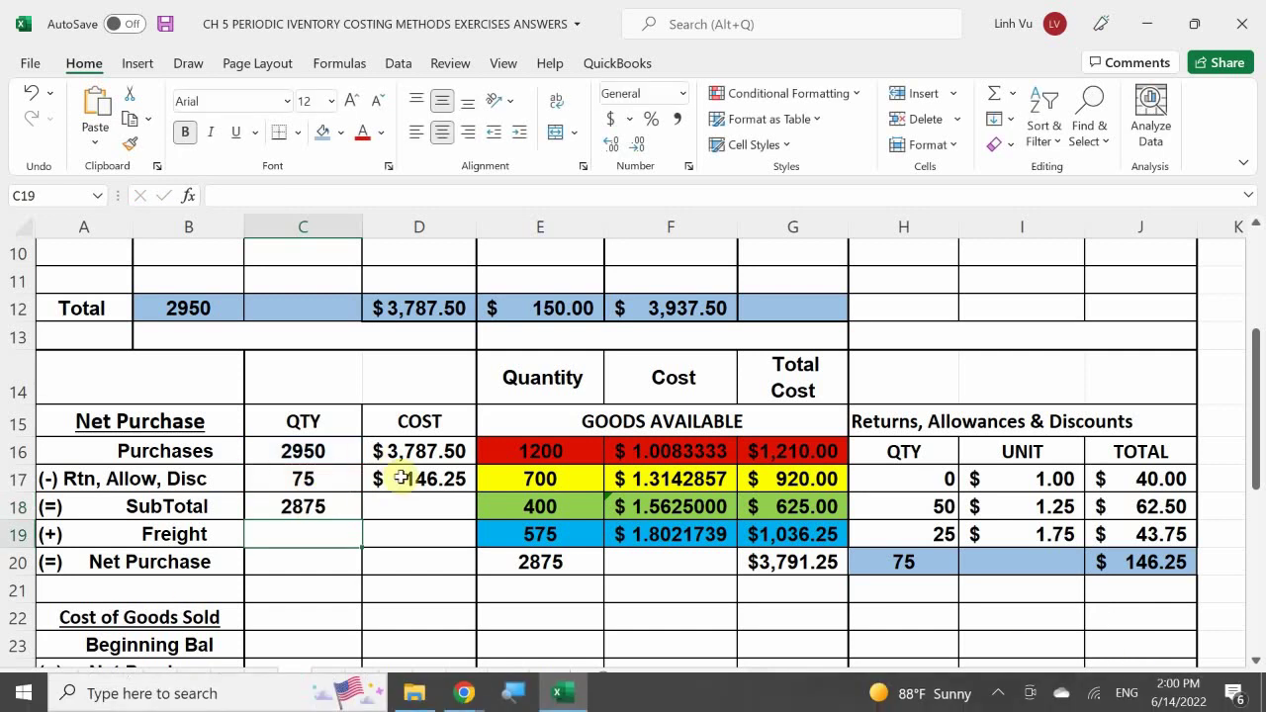
Calculate the SubTotal cost in D18 by subtracting the returns cost in D17 from the purchases cost in D16.
left_click(415, 510)
type("=")
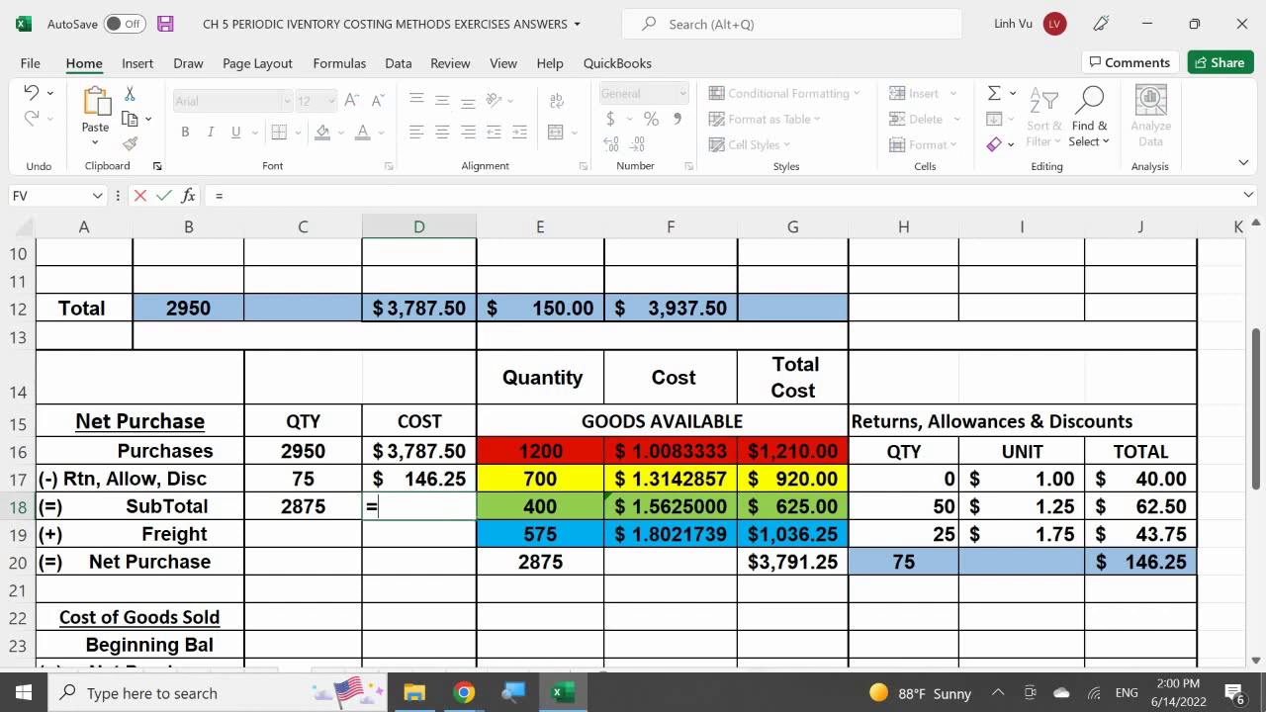
key("Up")
key("Up")
type("-")
key("Up")
key("Return")
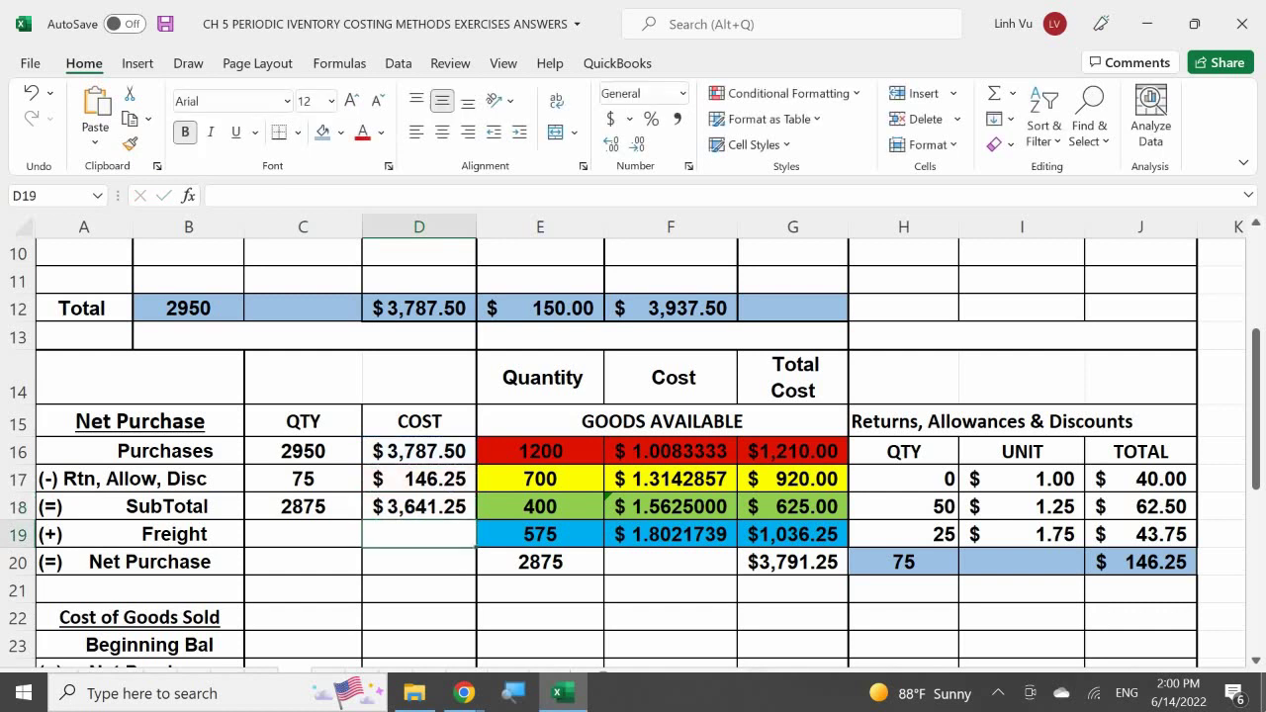
Enter 0 as the Freight quantity in C19 and link the Freight cost in D19 to the total in E12.
left_click(323, 552)
key("Up")
type("0")
key("Return")
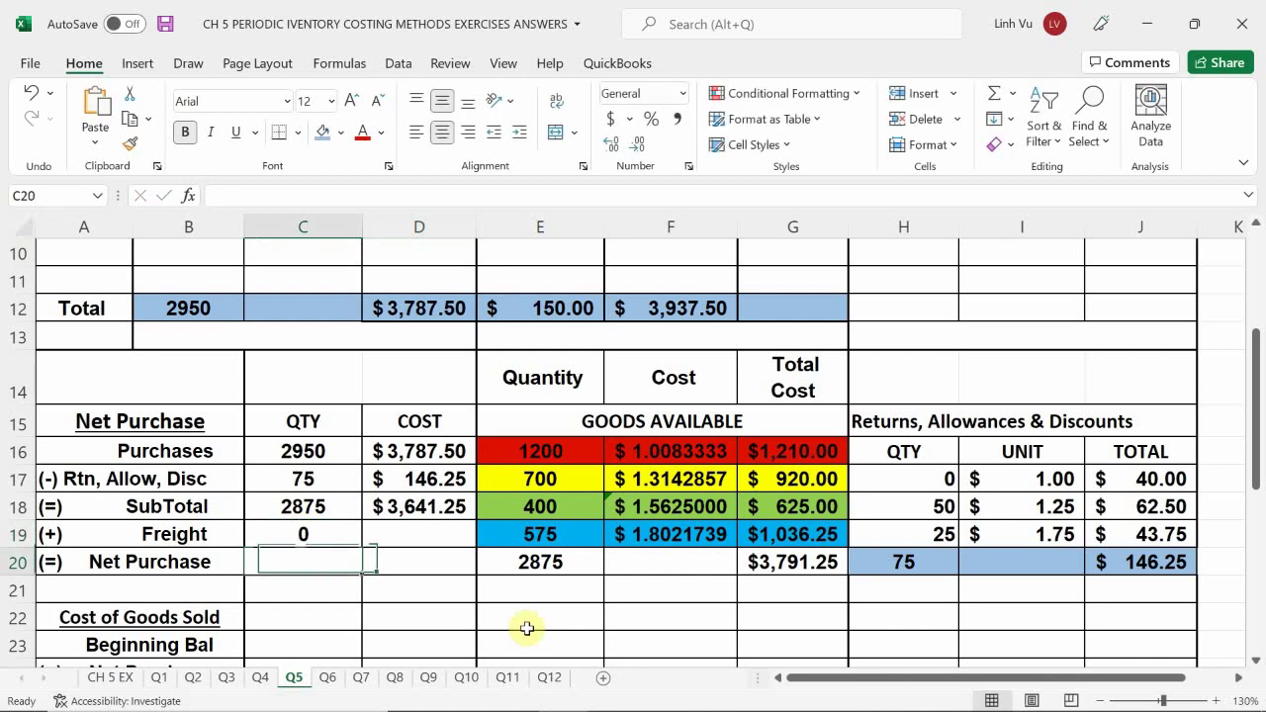
key("Up")
key("Right")
type("=")
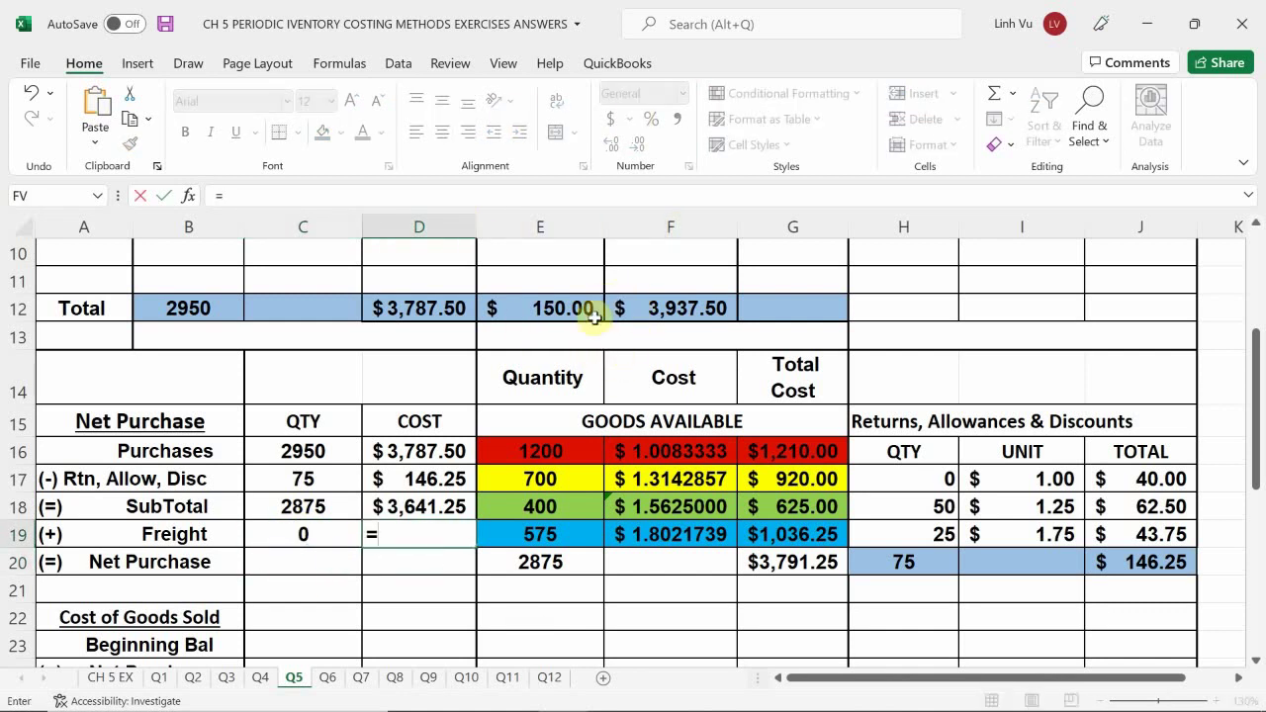
left_click(549, 312)
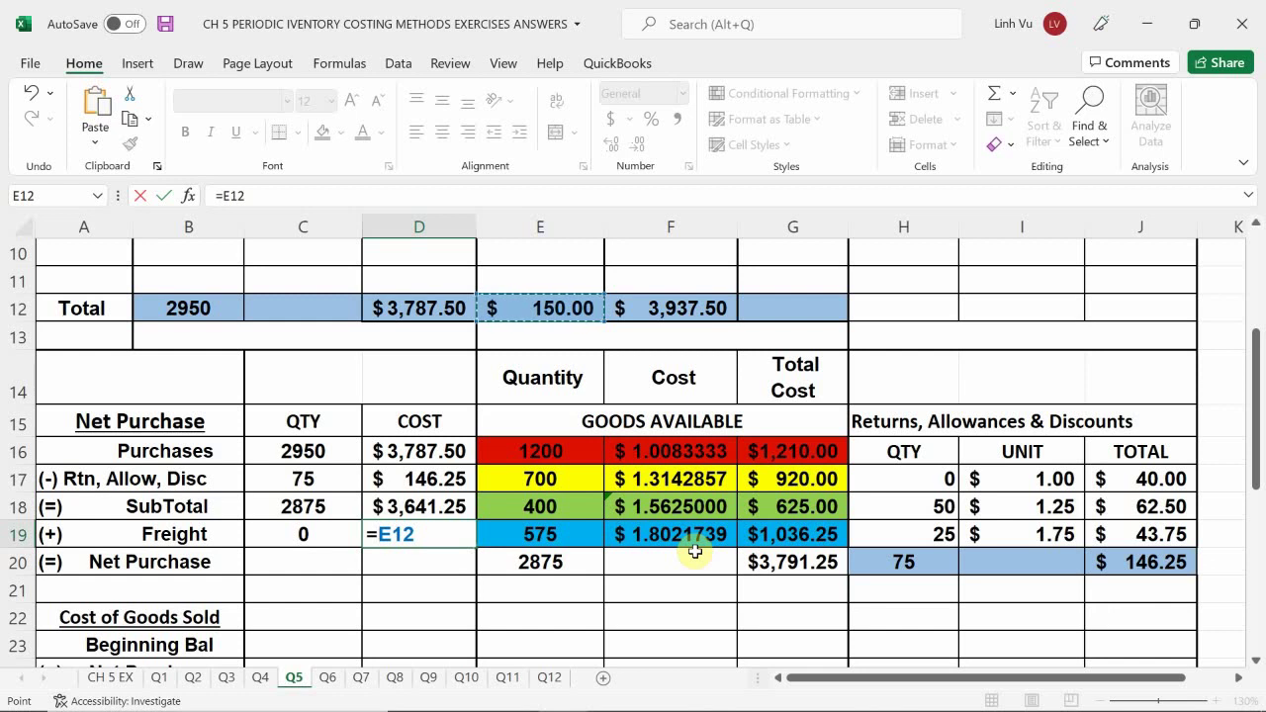
key("Return")
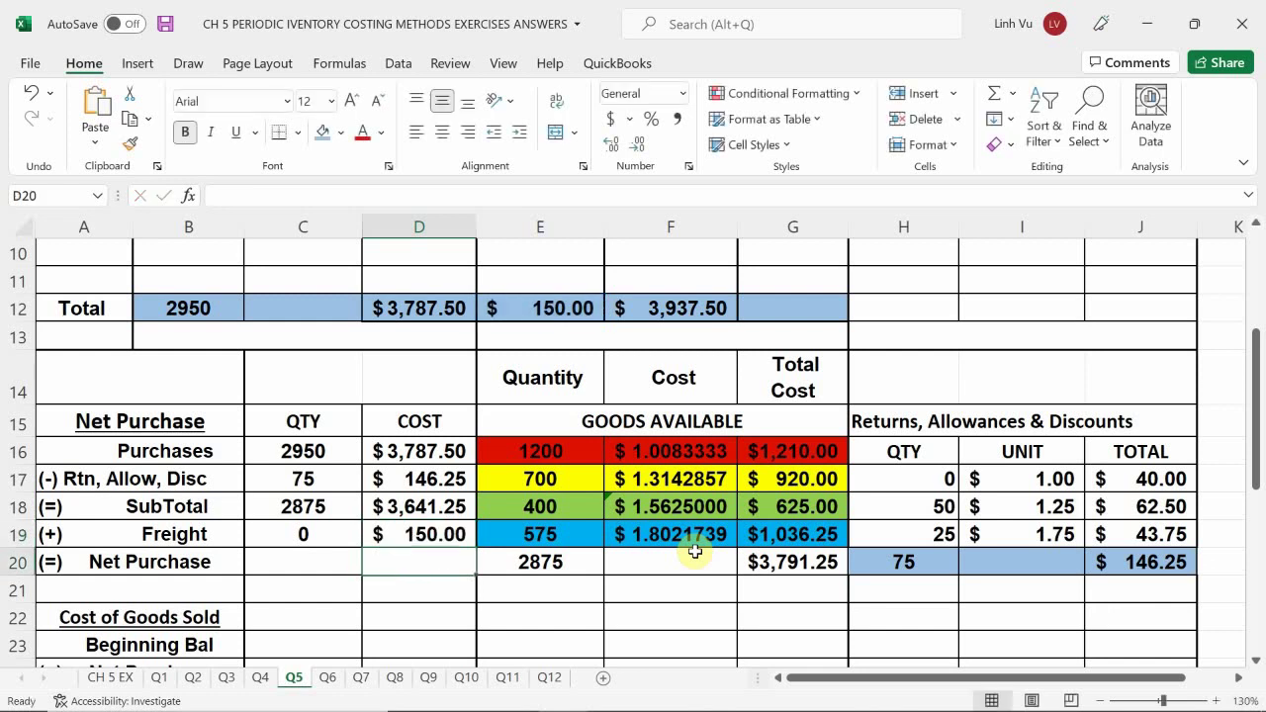
Calculate the Net Purchase quantity in C20 by adding the SubTotal in C18 and the Freight quantity in C19.
left_click(272, 561)
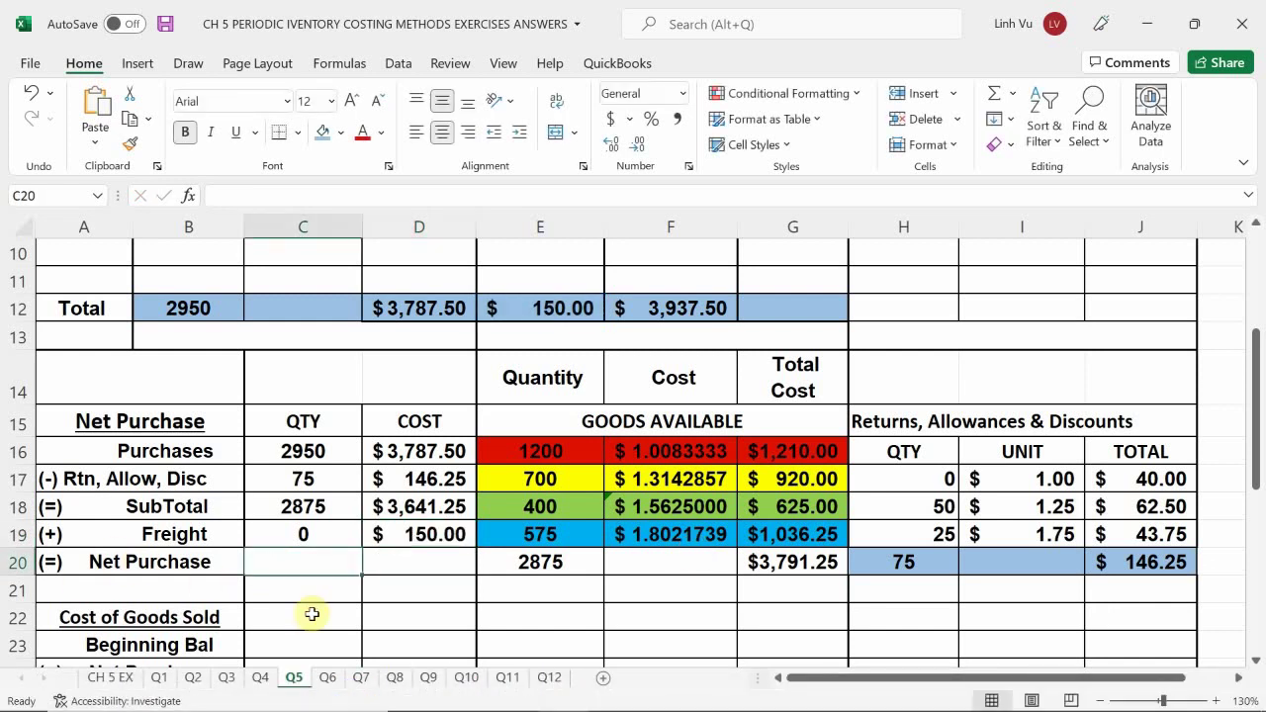
type("=")
key("Up")
key("Up")
type("+")
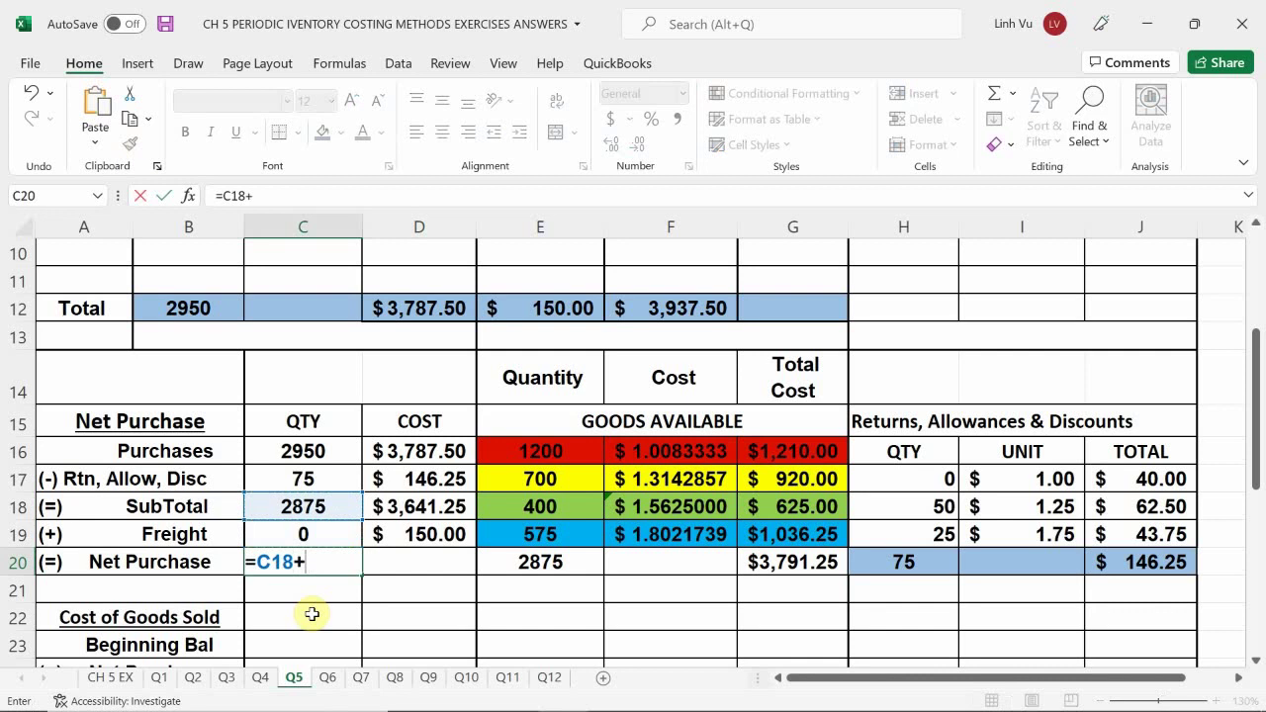
key("Up")
key("Tab")
Calculate the Net Purchase cost in D20 by adding the SubTotal cost in D18 and the Freight cost in D19.
type("=")
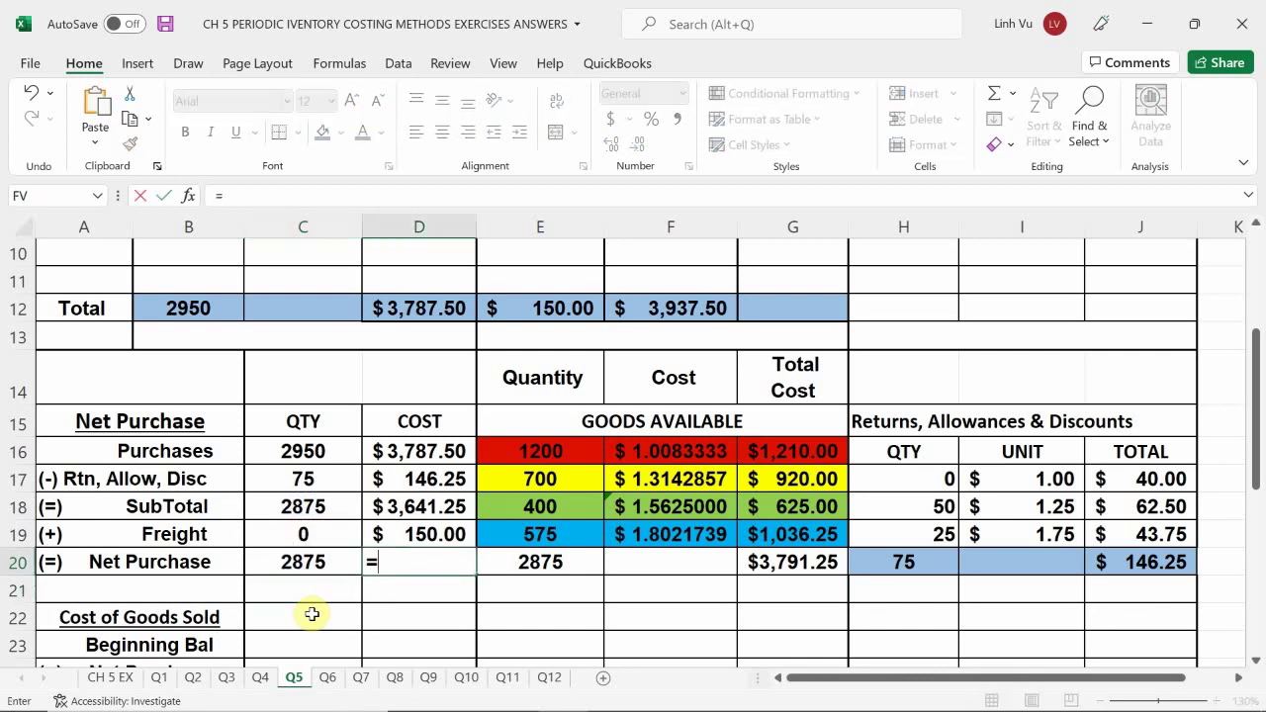
key("Up")
key("Up")
type("+")
key("Up")
key("Return")
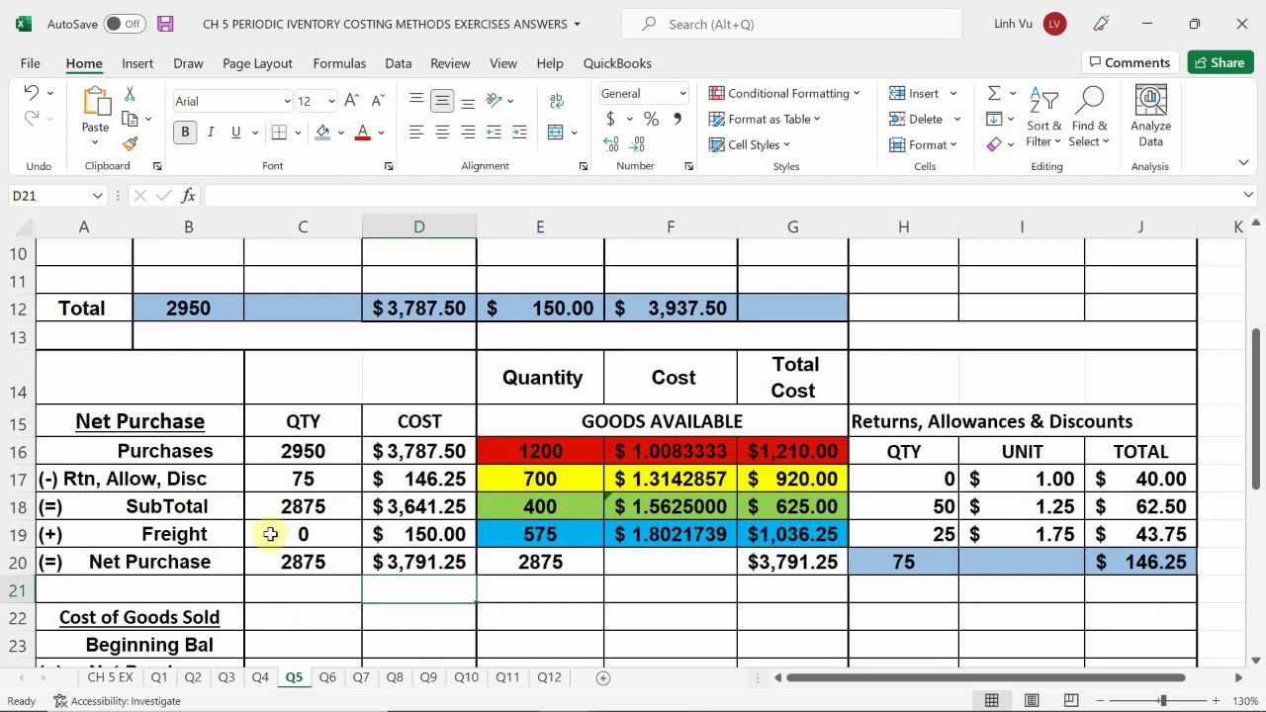
Enter 0 for both the Beginning Bal quantity in C23 and cost in D23 of the Cost of Goods Sold section.
scroll(268, 531, "down", 1)
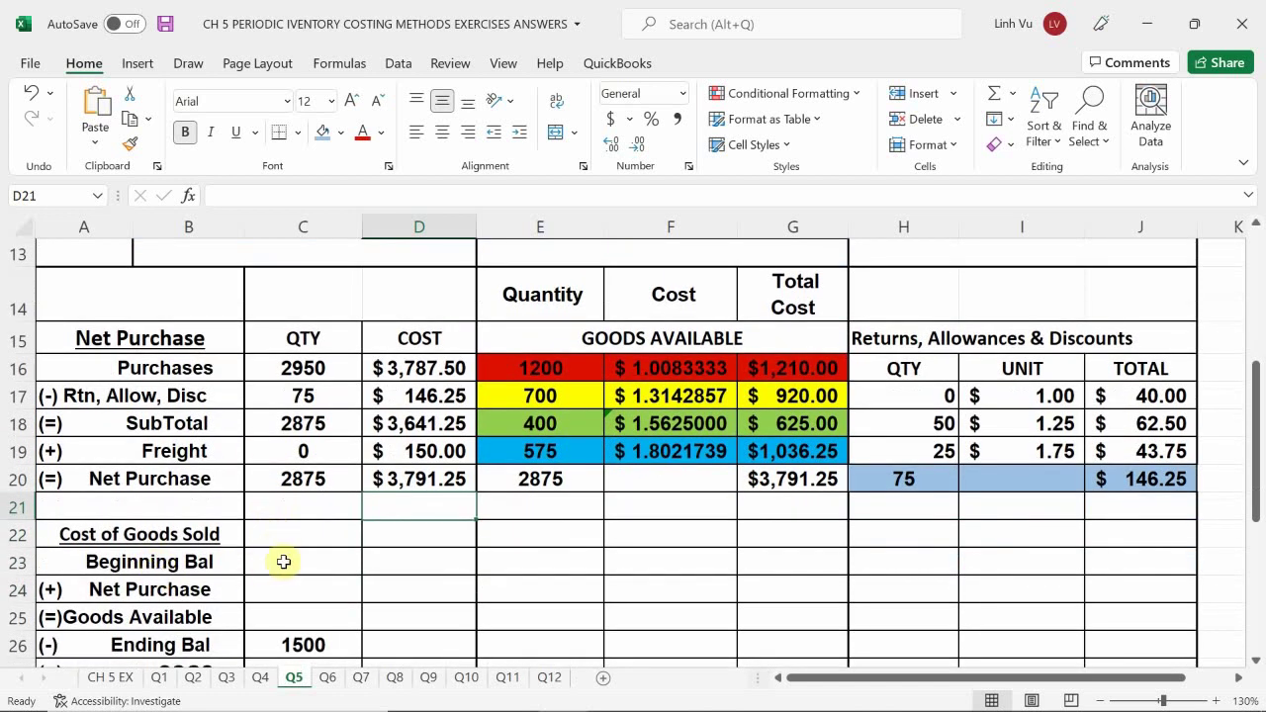
left_click(297, 563)
type("0")
key("Tab")
type("0")
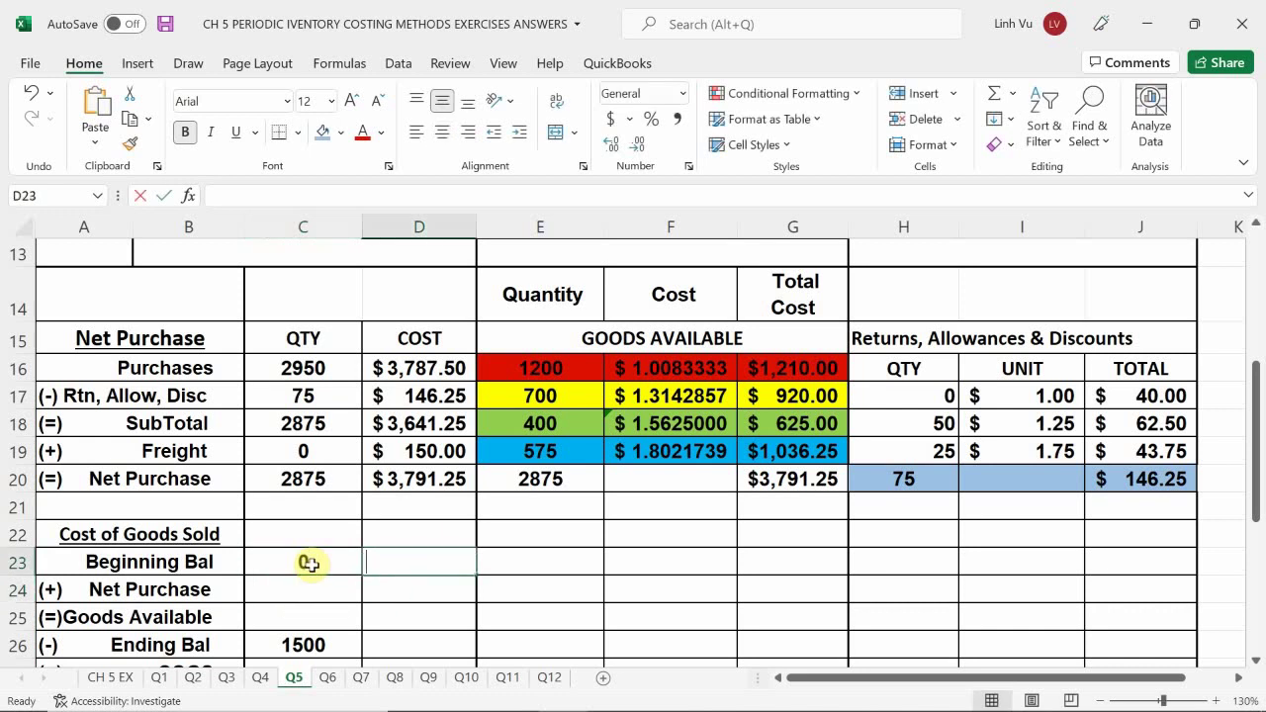
key("Return")
Link the Cost of Goods Sold section's Net Purchase quantity in C24 to the Net Purchase quantity in C20.
type("=")
key("Up")
key("Up")
key("Up")
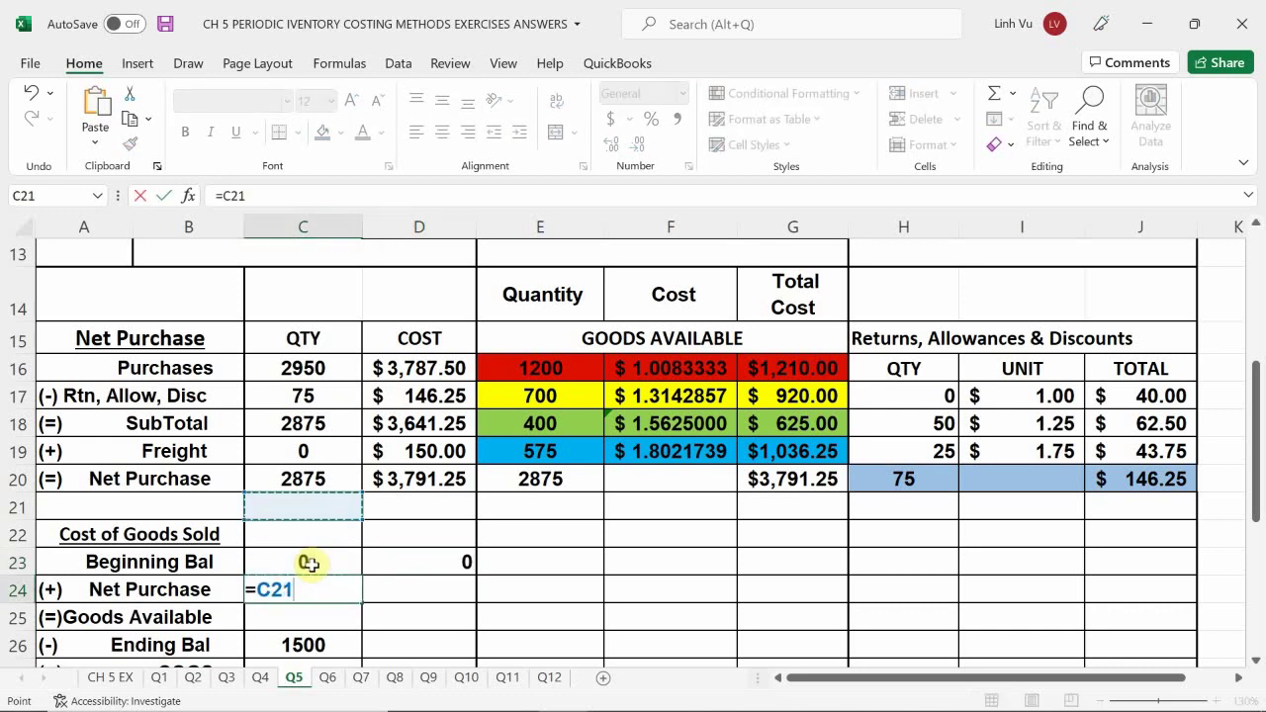
key("Up")
key("Return")
Calculate the Goods Available quantity in C25 by adding the Beginning Bal in C23 and Net Purchase in C24.
type("=")
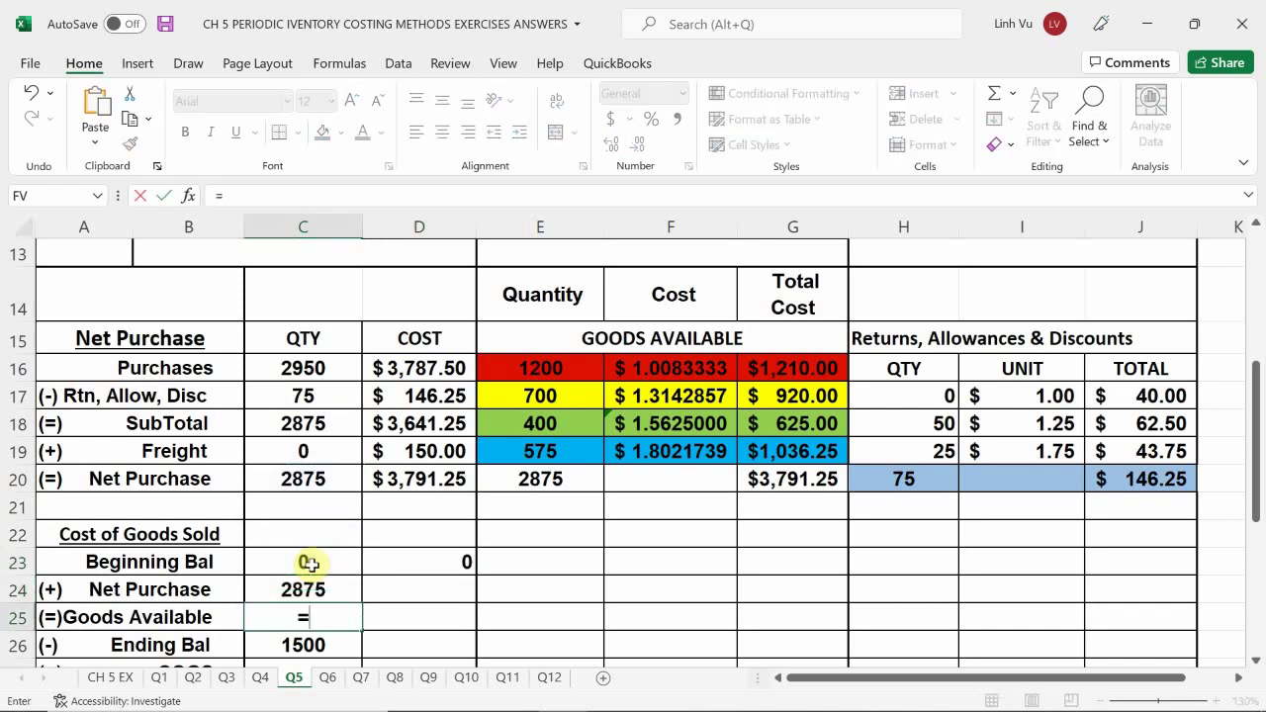
key("Up")
key("Up")
type("+")
key("Up")
key("Tab")
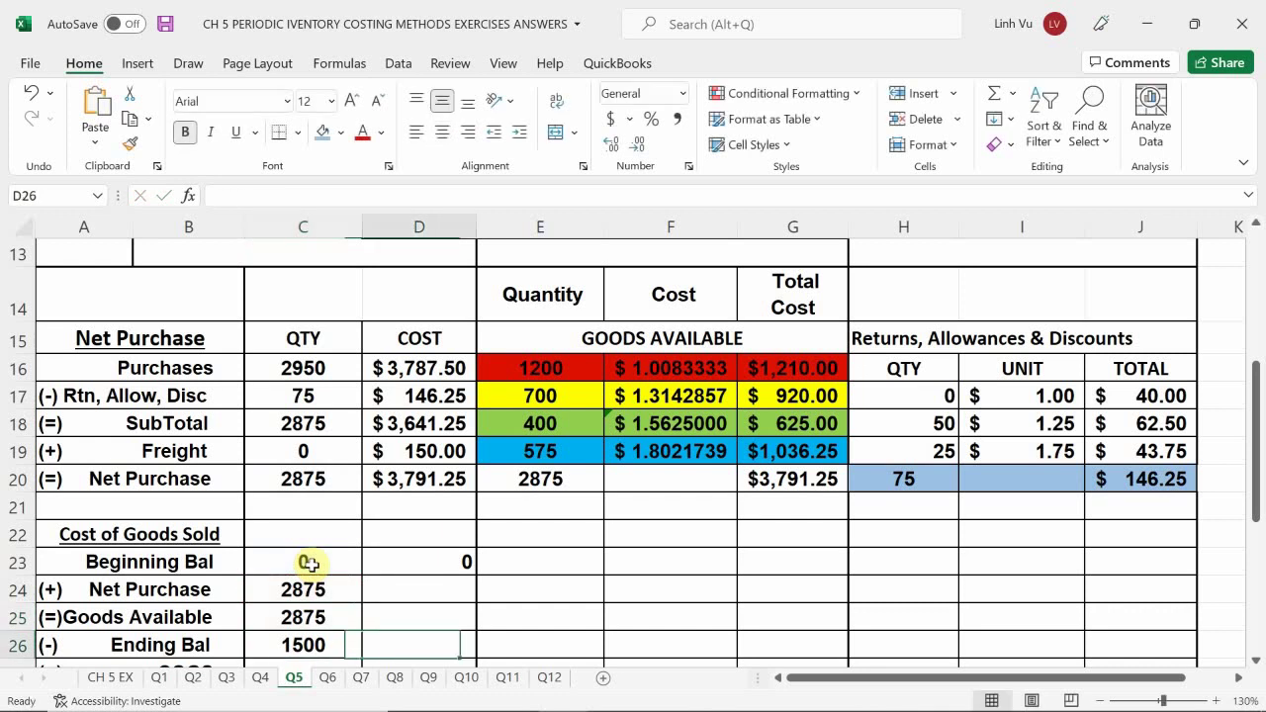
Link the Cost of Goods Sold section's Net Purchase cost in D24 to the Net Purchase cost in D20.
key("Up")
type("=")
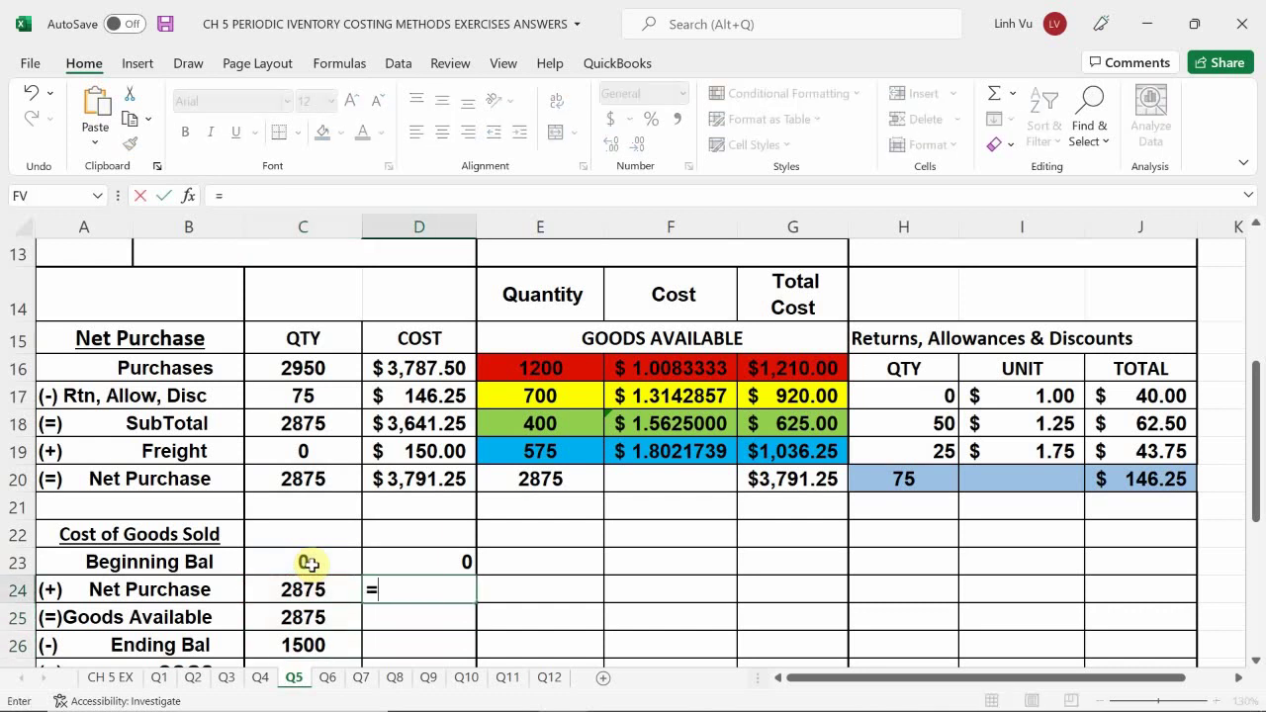
key("Up")
key("Up")
key("Up")
key("Up")
key("Return")
Calculate the Goods Available cost in D25 by adding the Beginning Bal cost in D23 and Net Purchase cost in D24.
type("=")
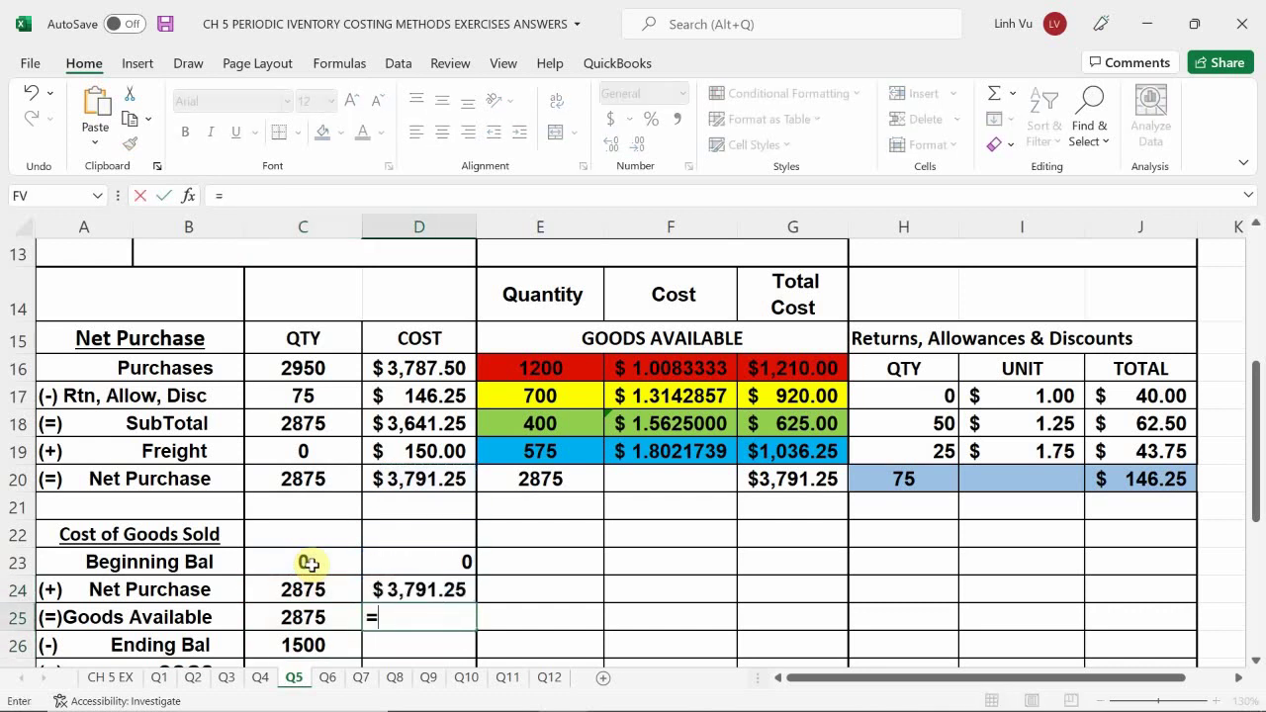
key("Up")
key("Up")
type("+")
key("Up")
key("Return")
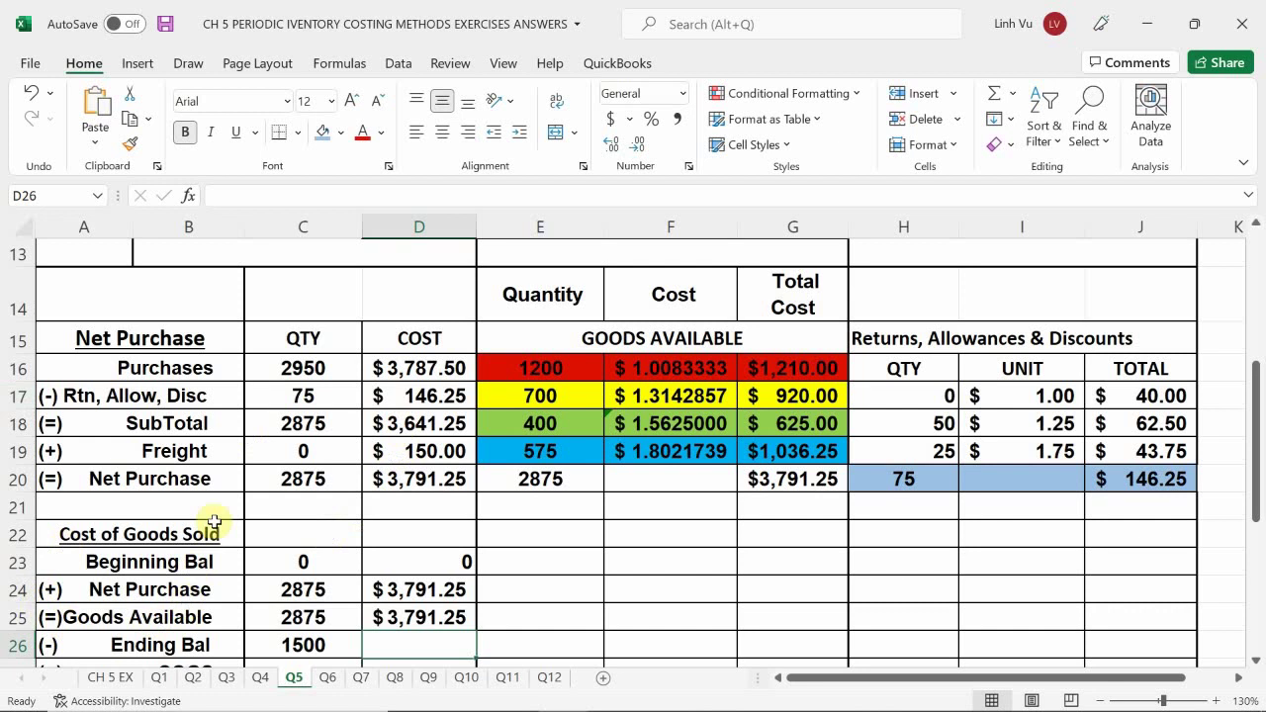
Calculate the COGS quantity in C27 as Goods Available minus Ending Bal with =C25-C26.
scroll(285, 513, "down", 1)
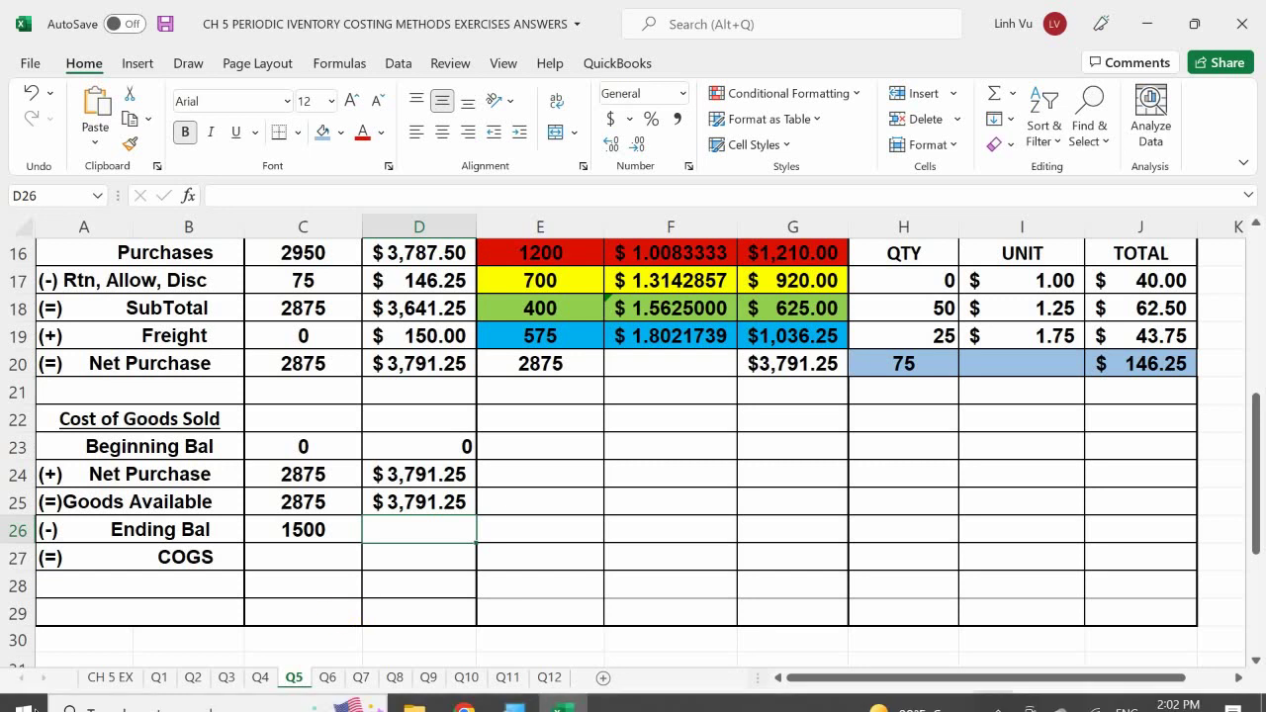
left_click(274, 557)
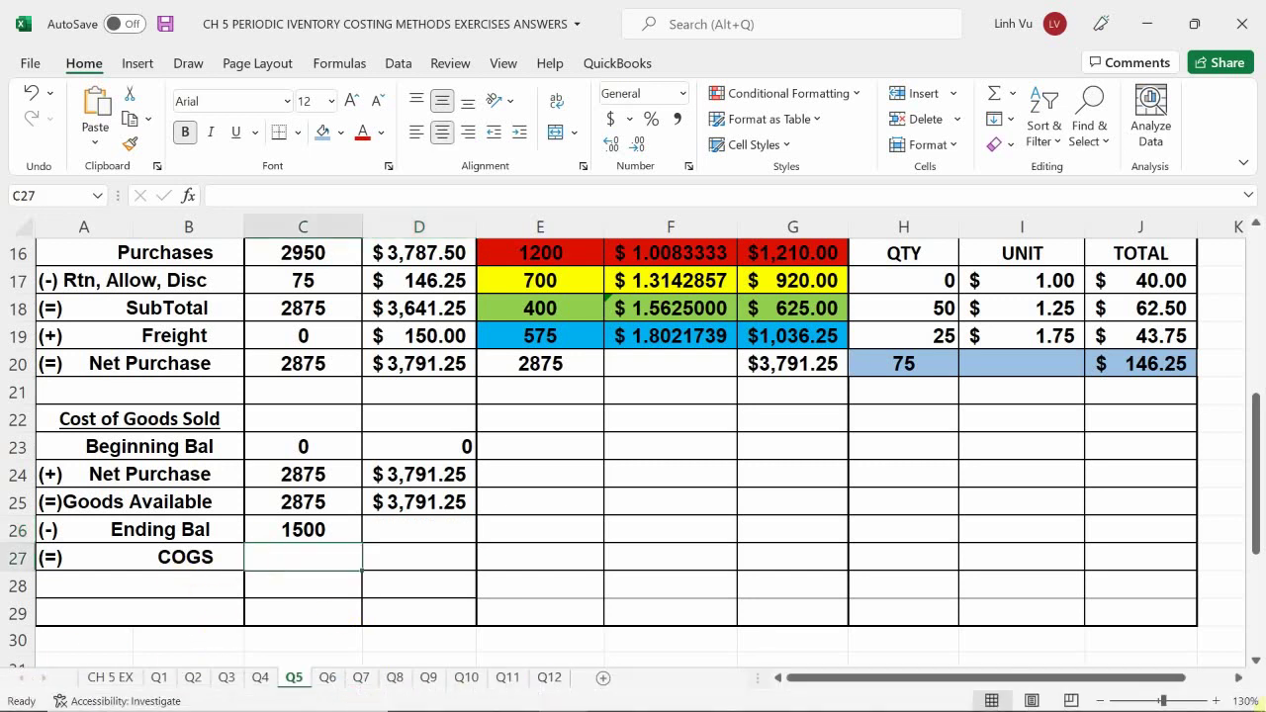
type("=")
left_click(303, 501)
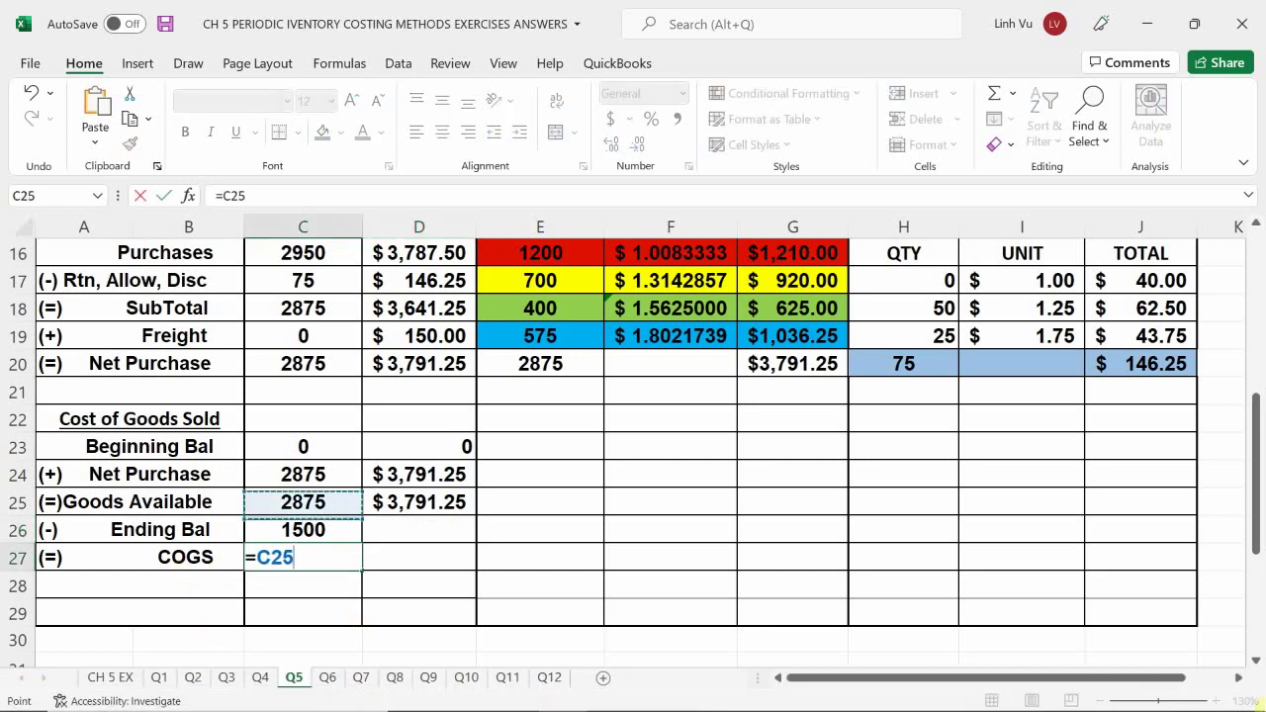
type("-")
left_click(303, 529)
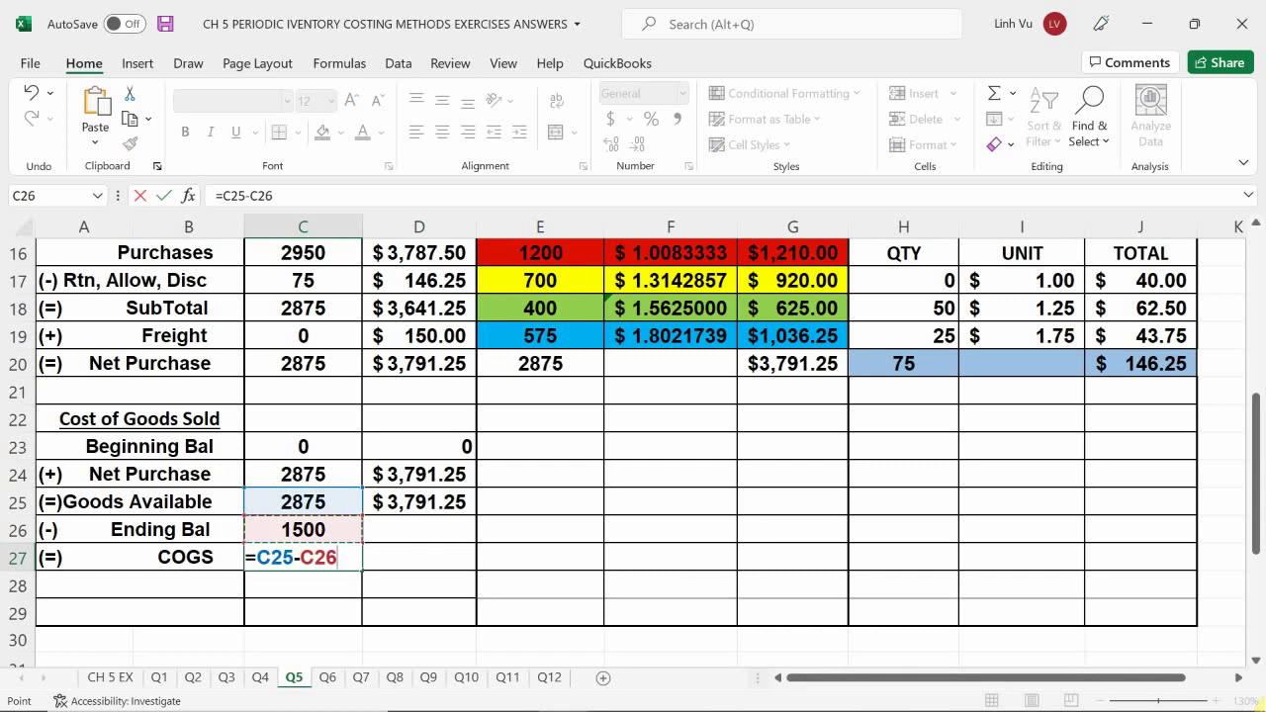
key("Return")
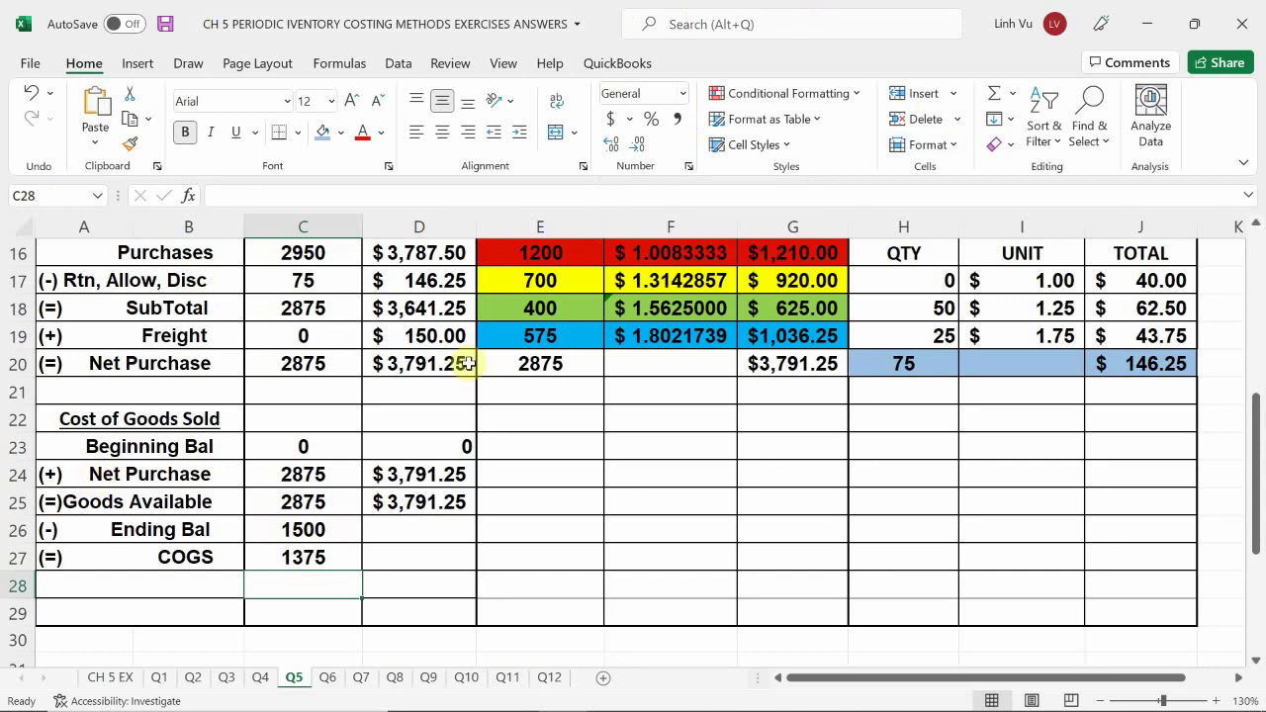
Highlight the COGS row from C27 to G27 with the light blue fill color.
left_click_drag(299, 557, 769, 554)
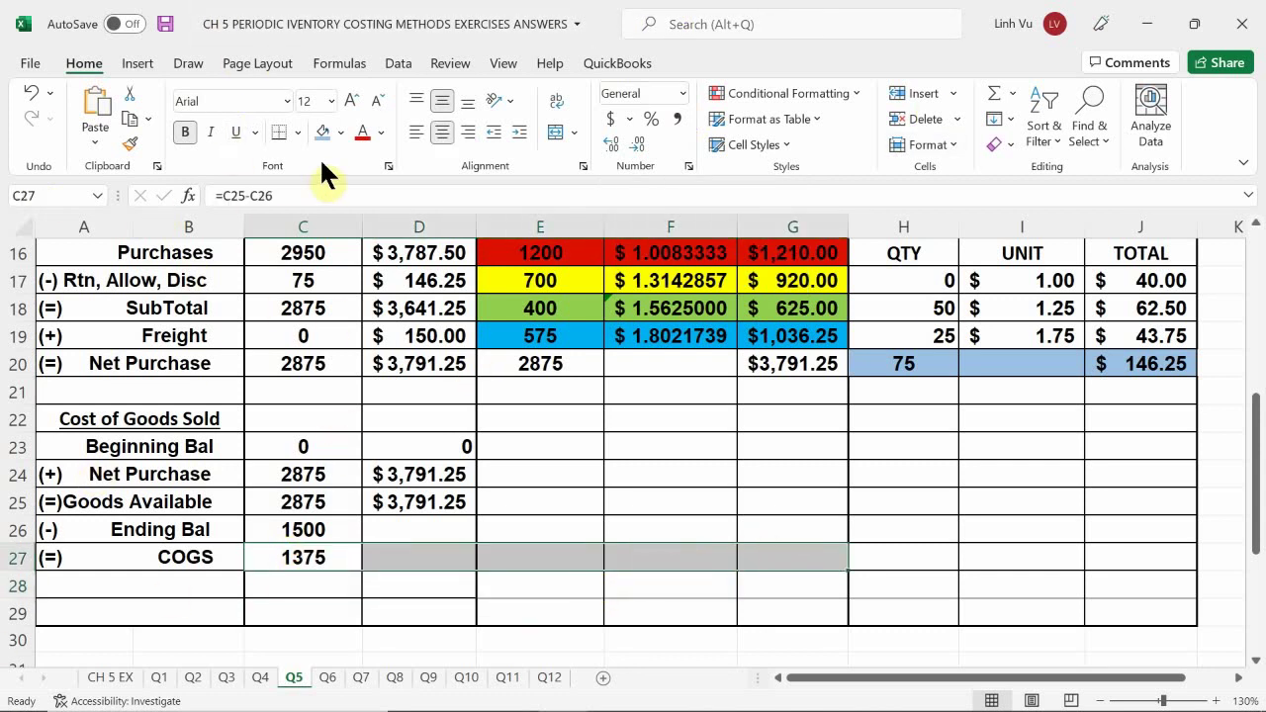
left_click(322, 131)
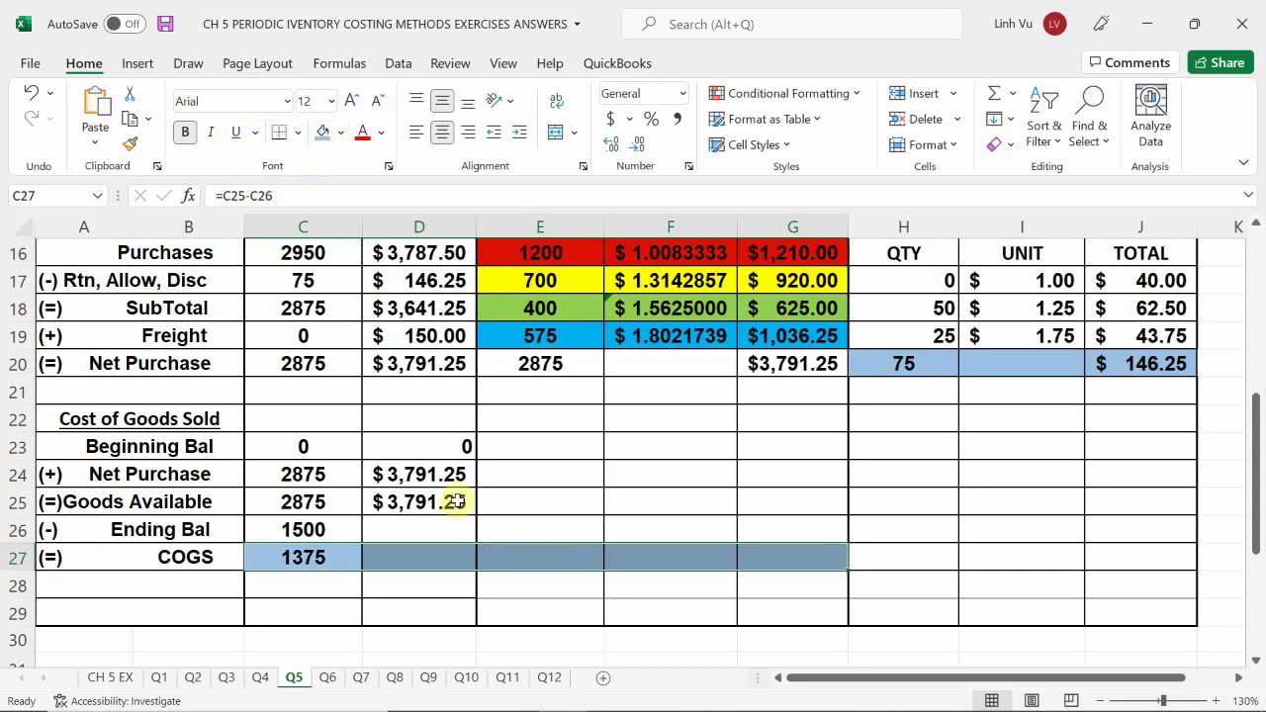
left_click(553, 530)
left_click(555, 501)
left_click(551, 471)
left_click(548, 448)
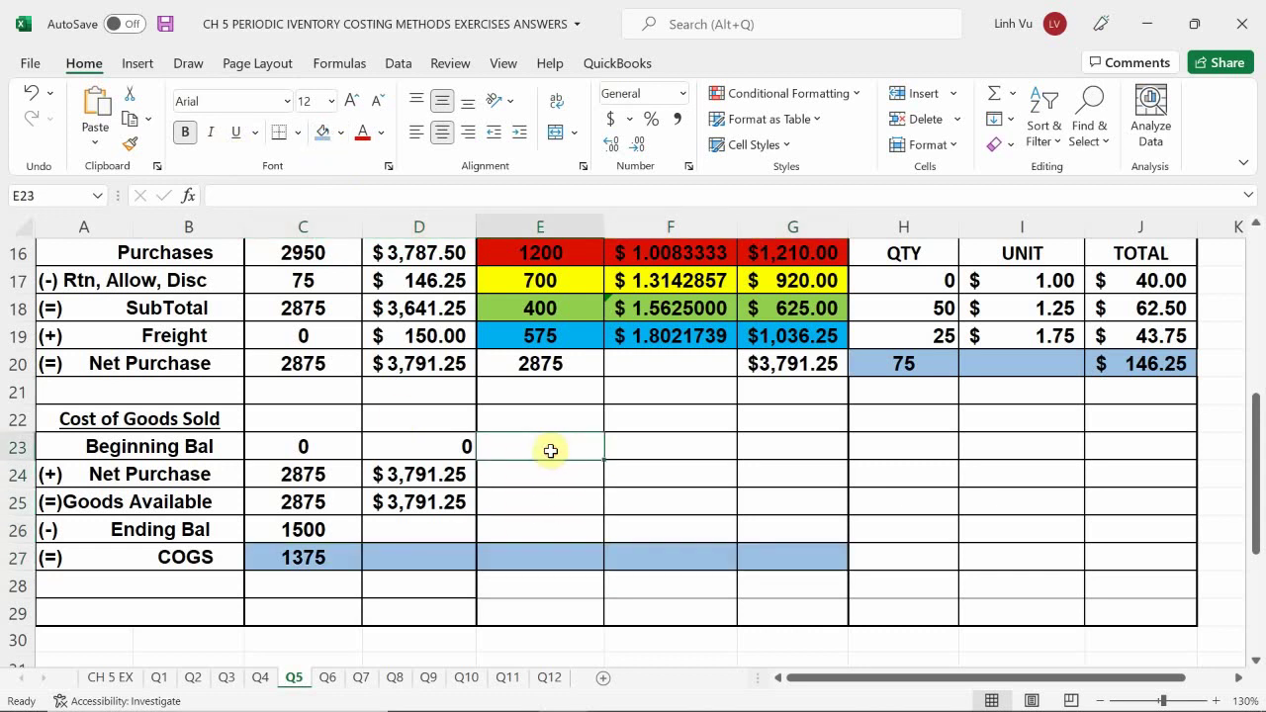
Merge and center E22:G22 in the Cost of Goods Sold heading row and start its heading text with "CP".
scroll(527, 440, "up", 1)
scroll(529, 443, "down", 1)
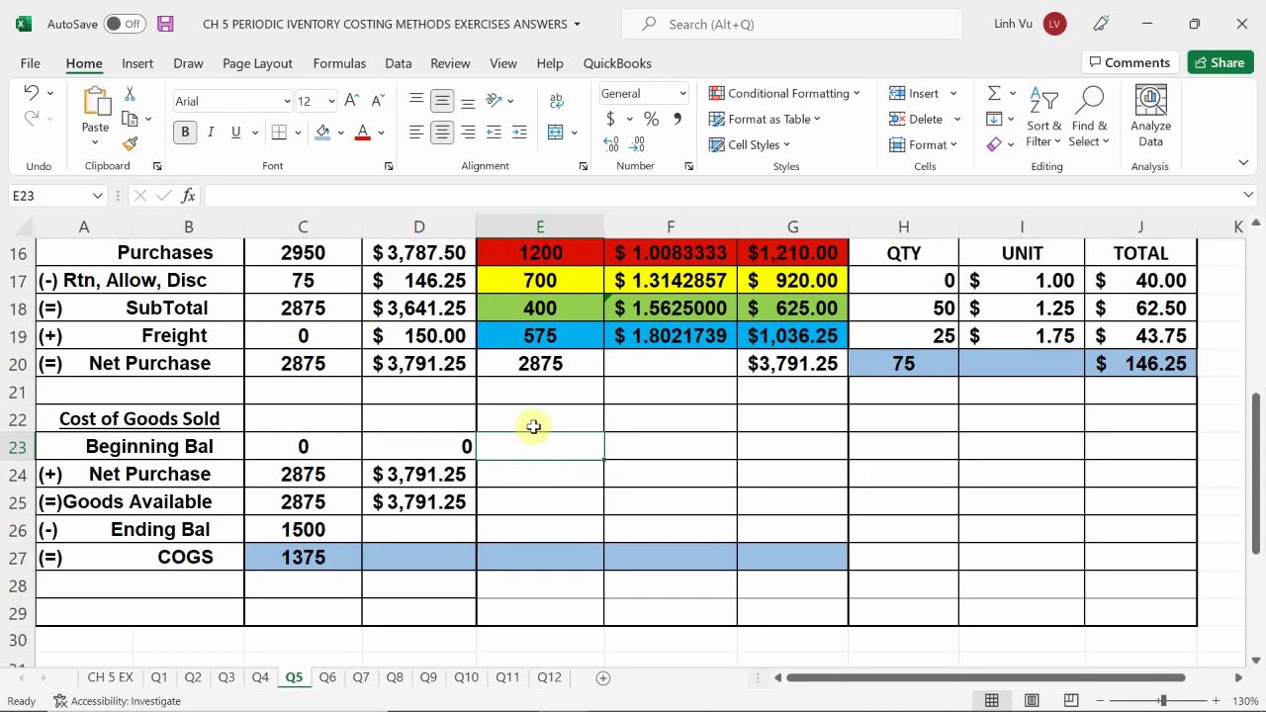
left_click_drag(526, 423, 769, 417)
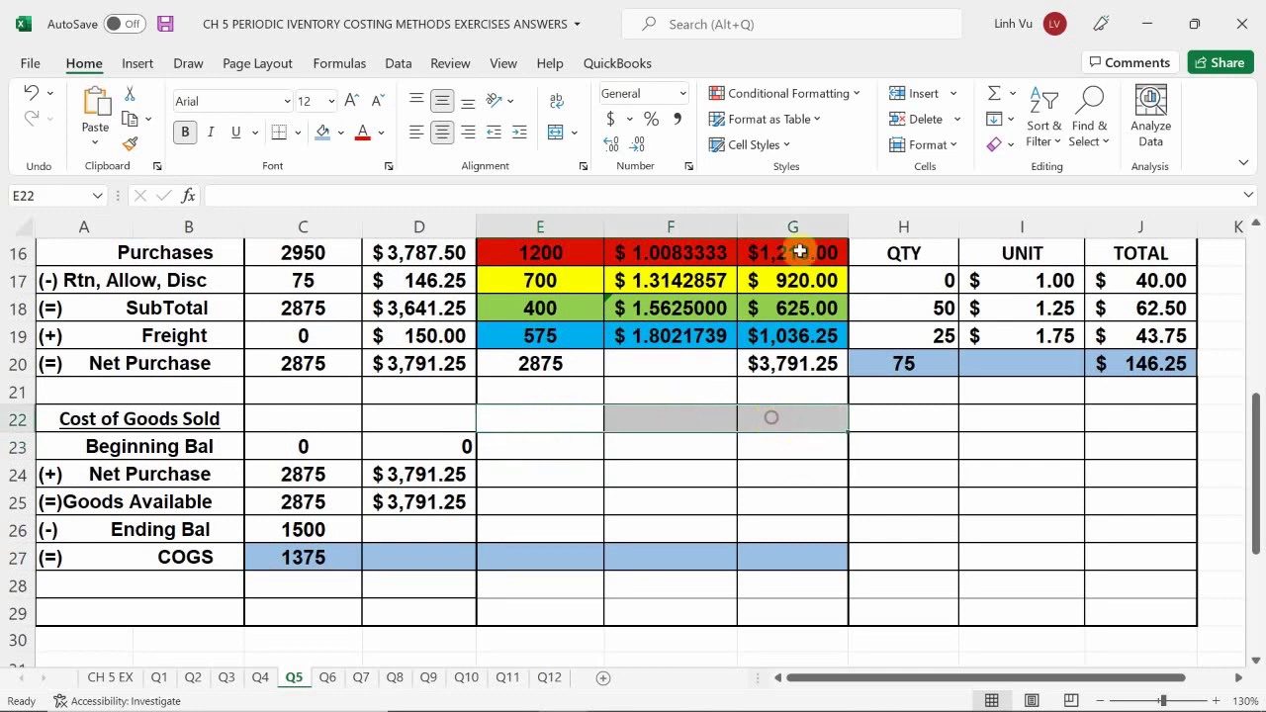
left_click(554, 134)
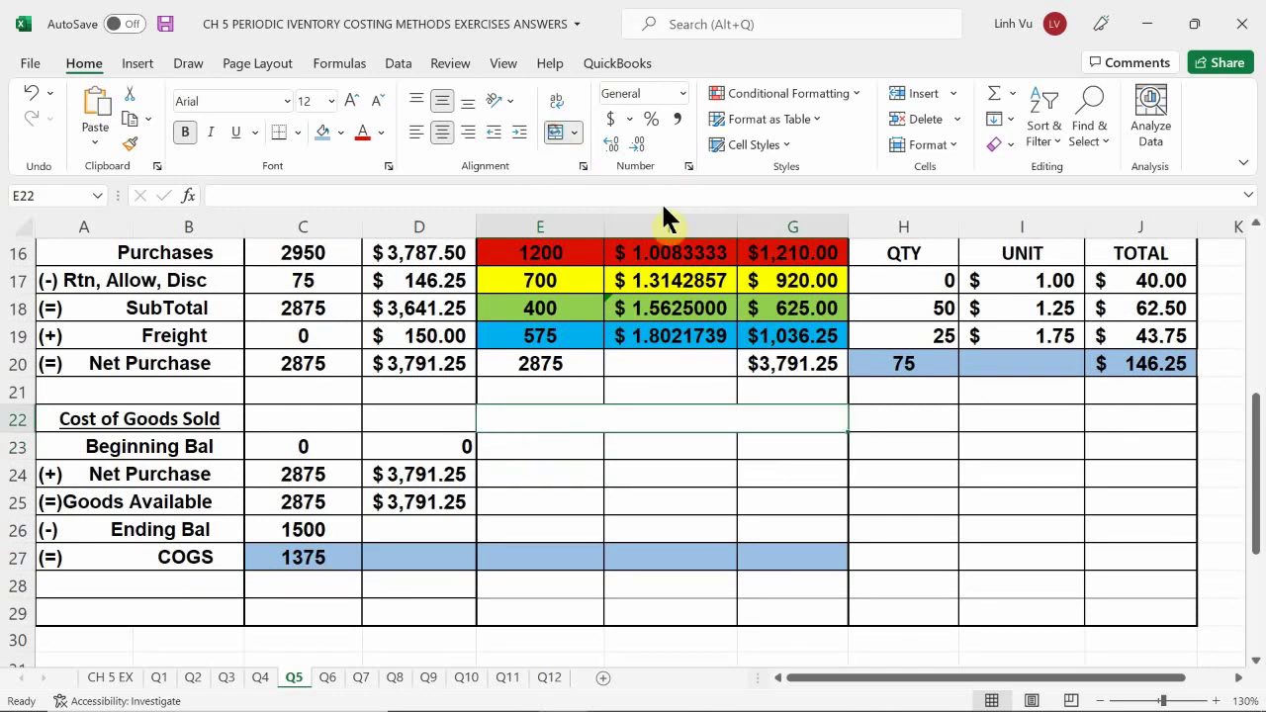
type("CP")
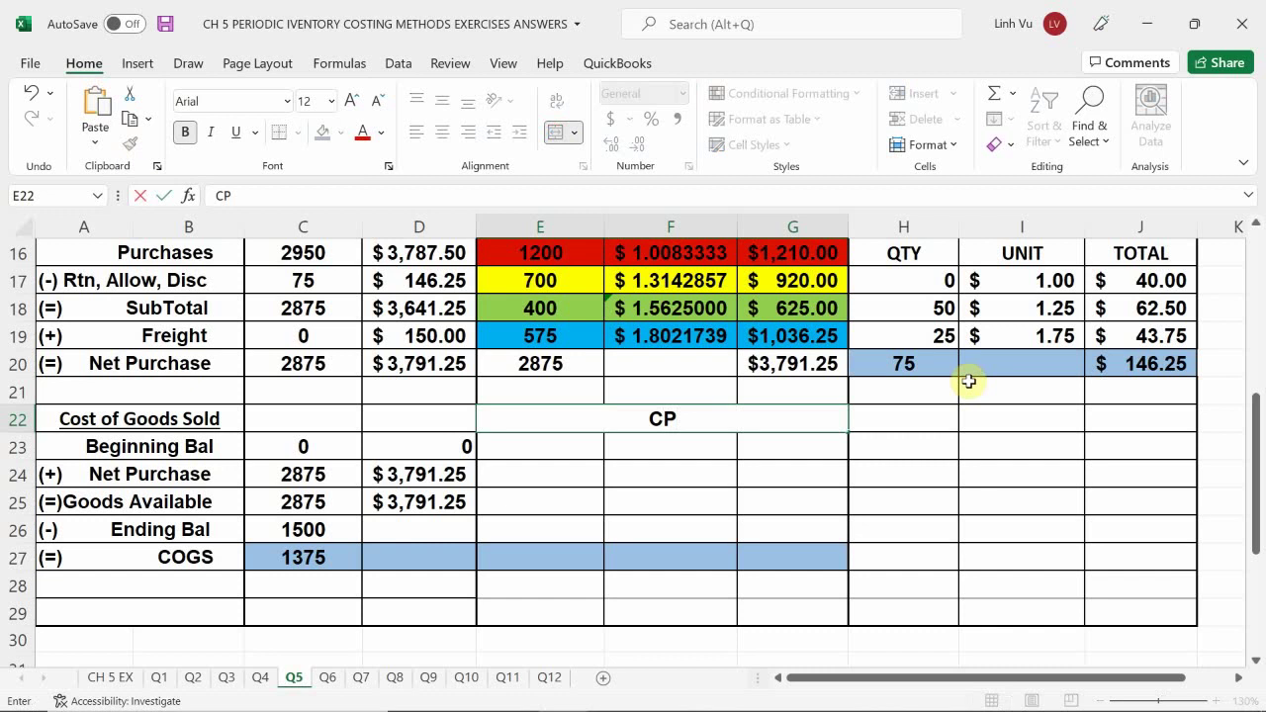
Title the merged cell E22 as COST OF GOODS SOLD.
key("BackSpace")
type("IS")
key("BackSpace")
key("BackSpace")
type("OST OF ")
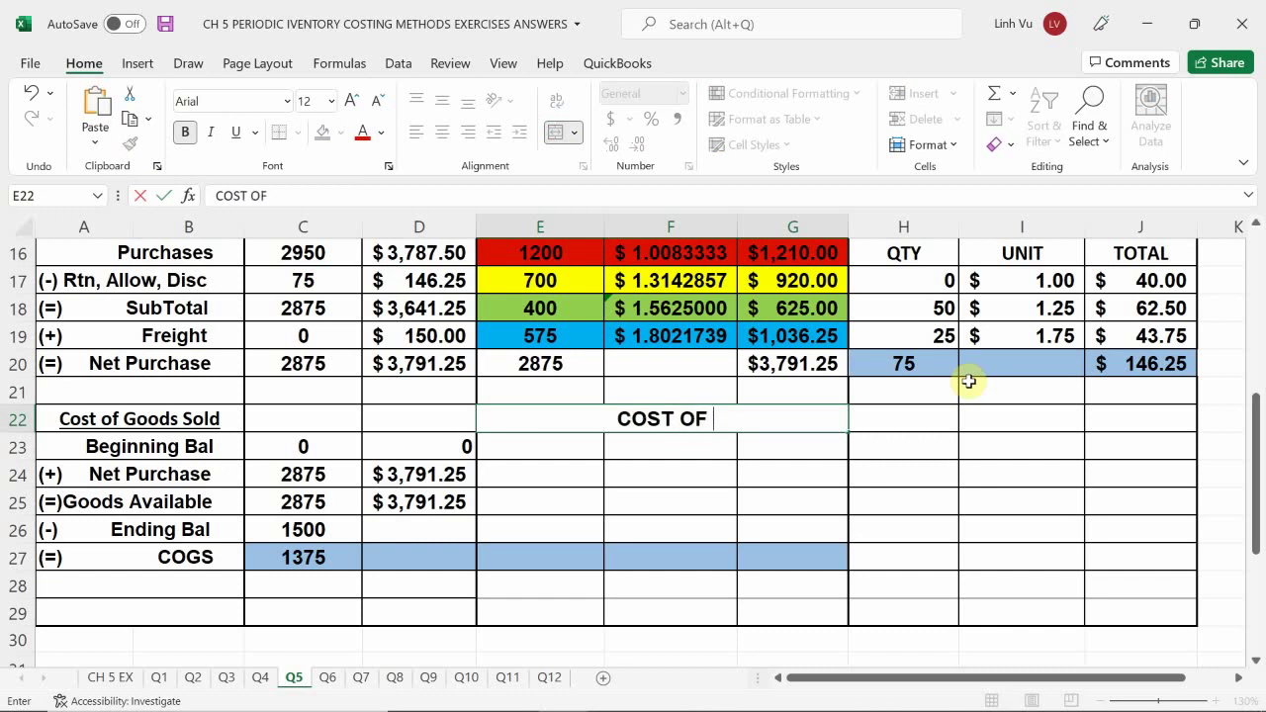
type("GOODS SOLD")
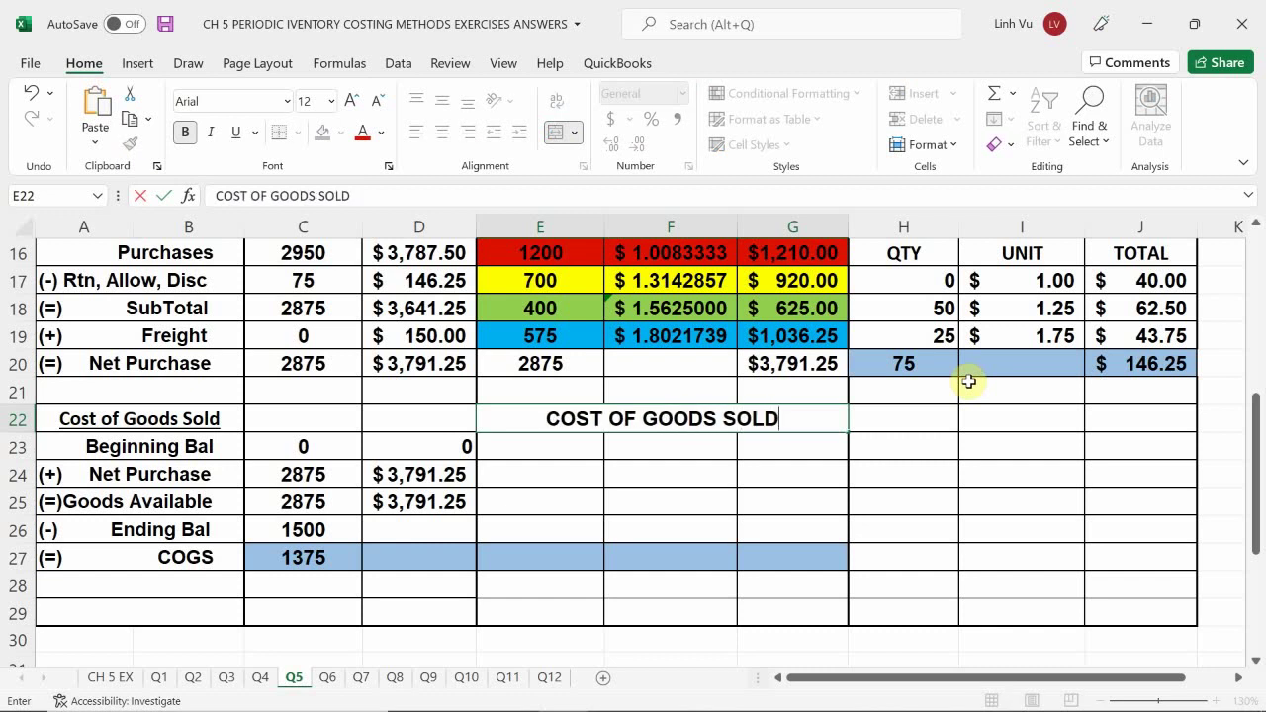
key("Return")
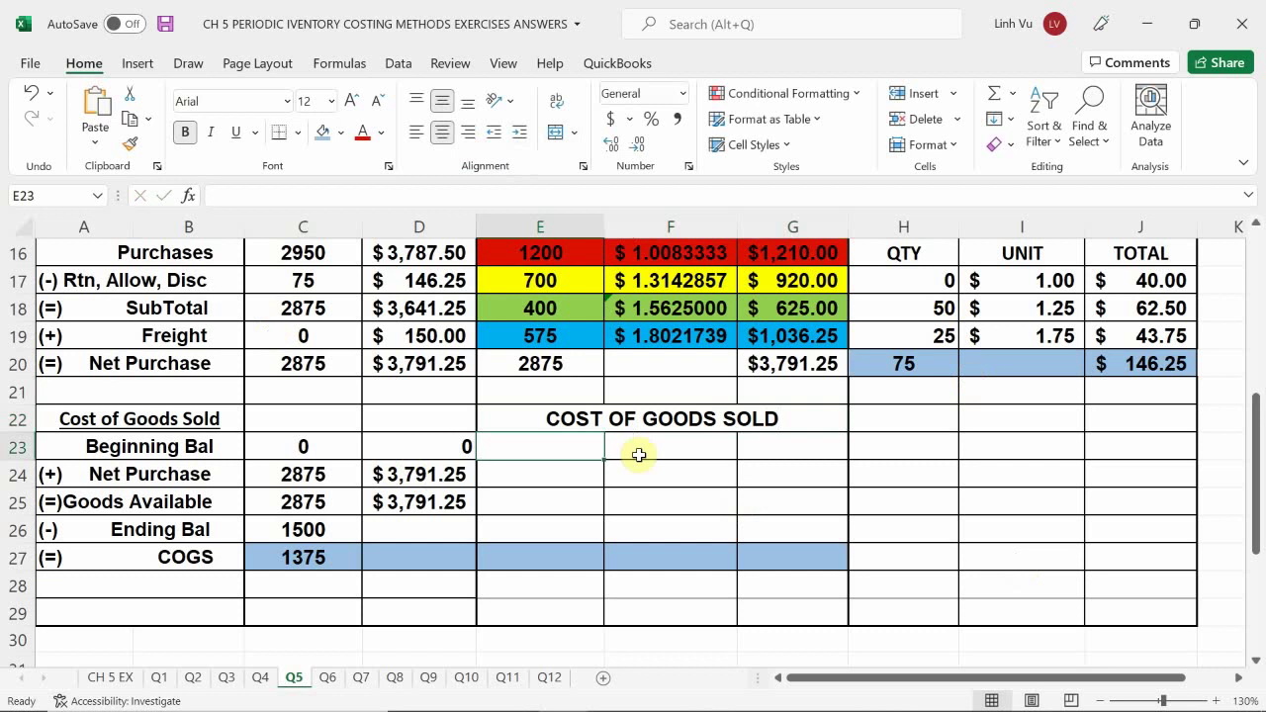
Enter a quantity total in E27 of the COGS row that sums E23:E26.
left_click(515, 560)
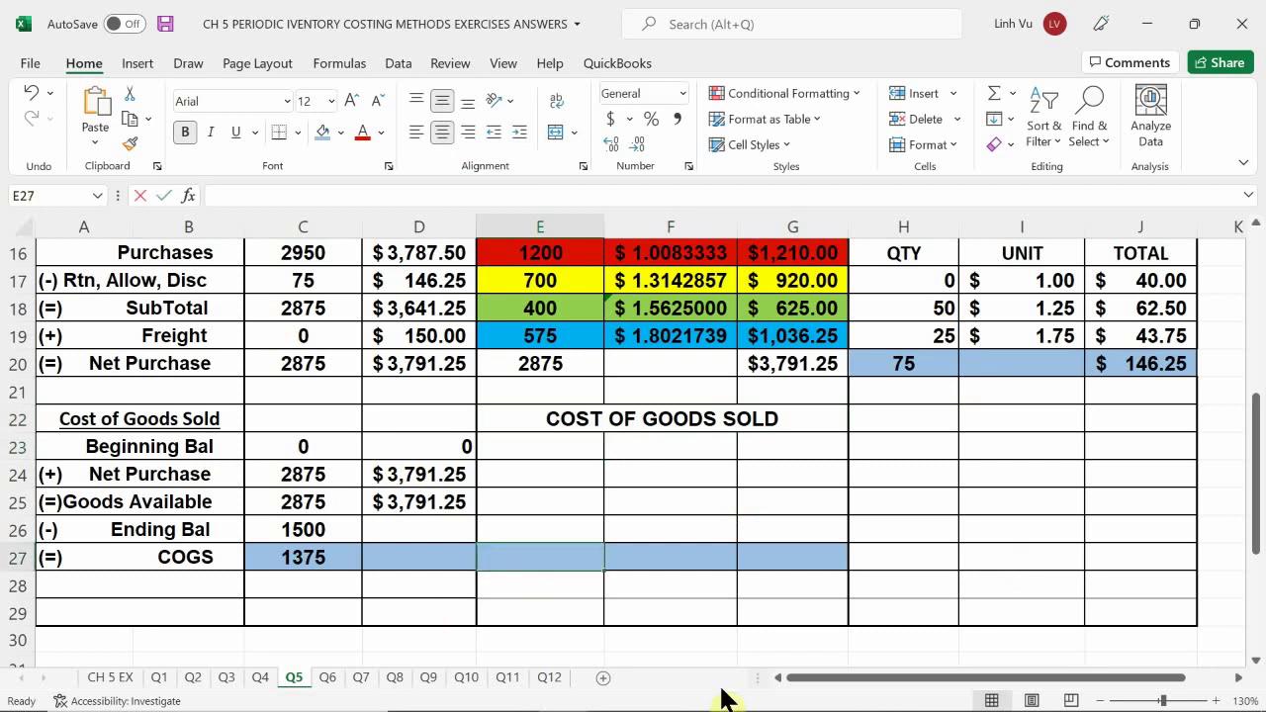
type("=SUN")
key("BackSpace")
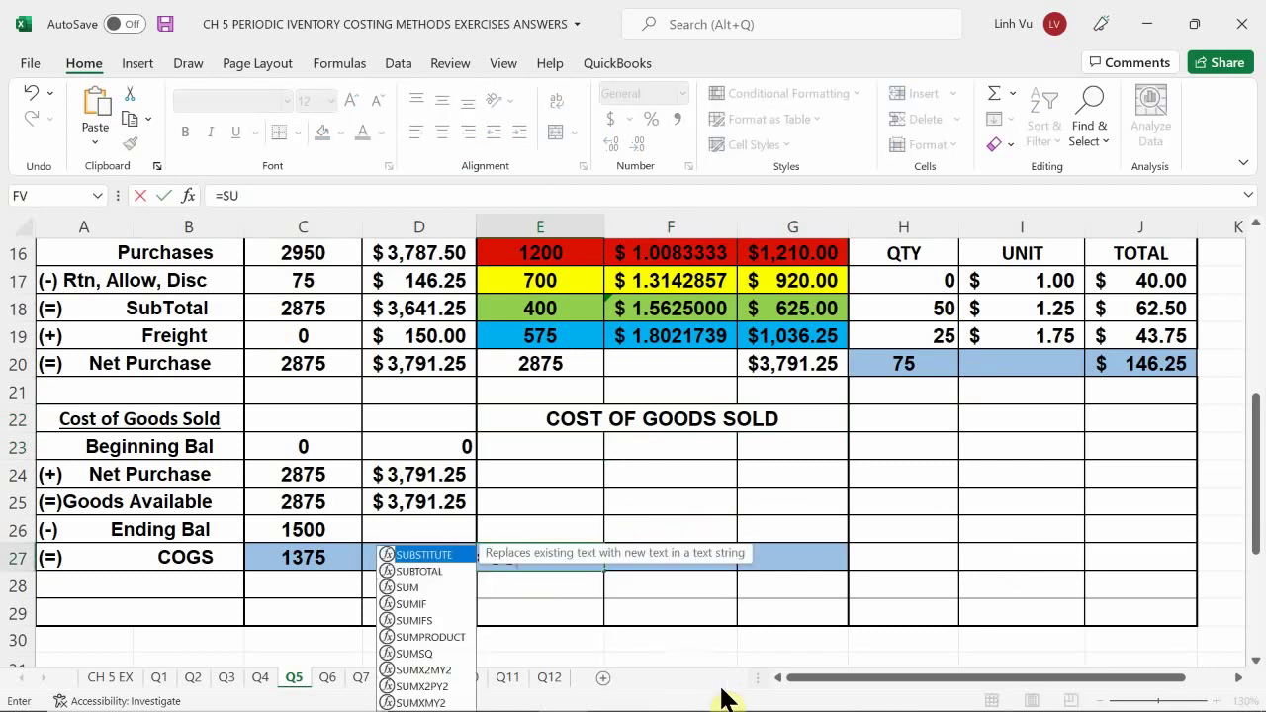
type("M(")
key("Up")
key("shift+Up")
key("shift+Up")
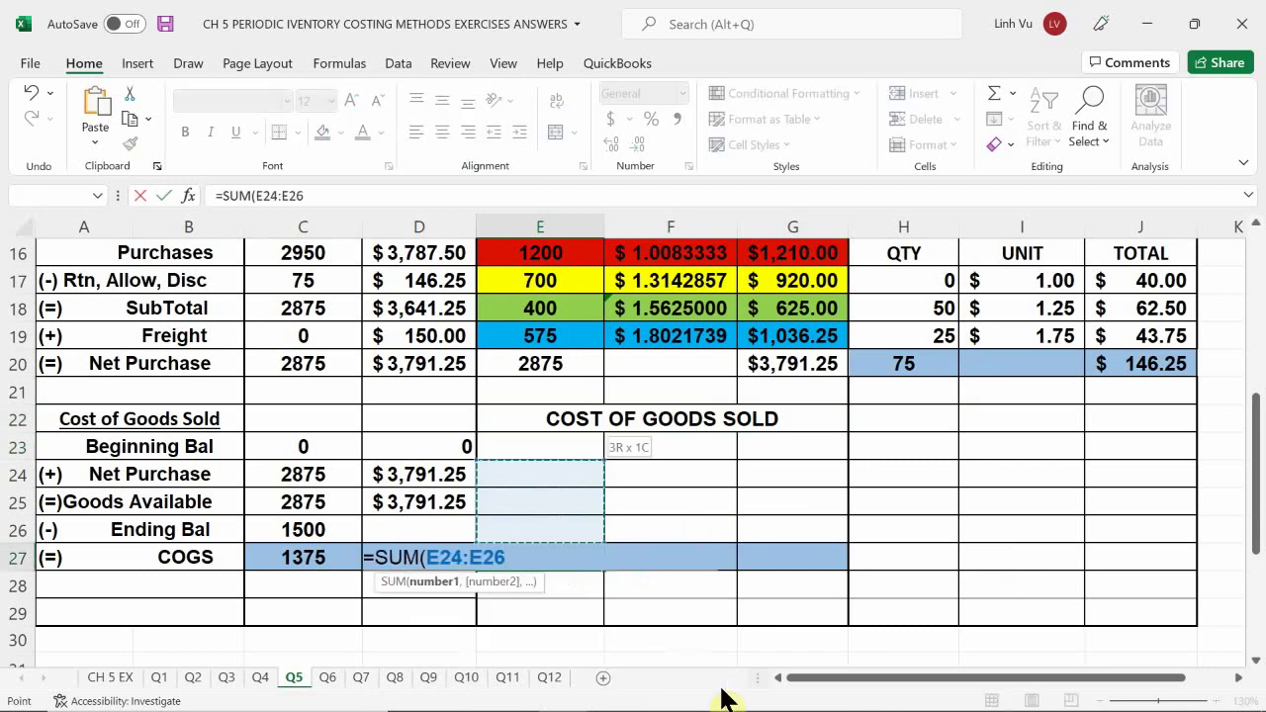
key("shift+Up")
key("Return")
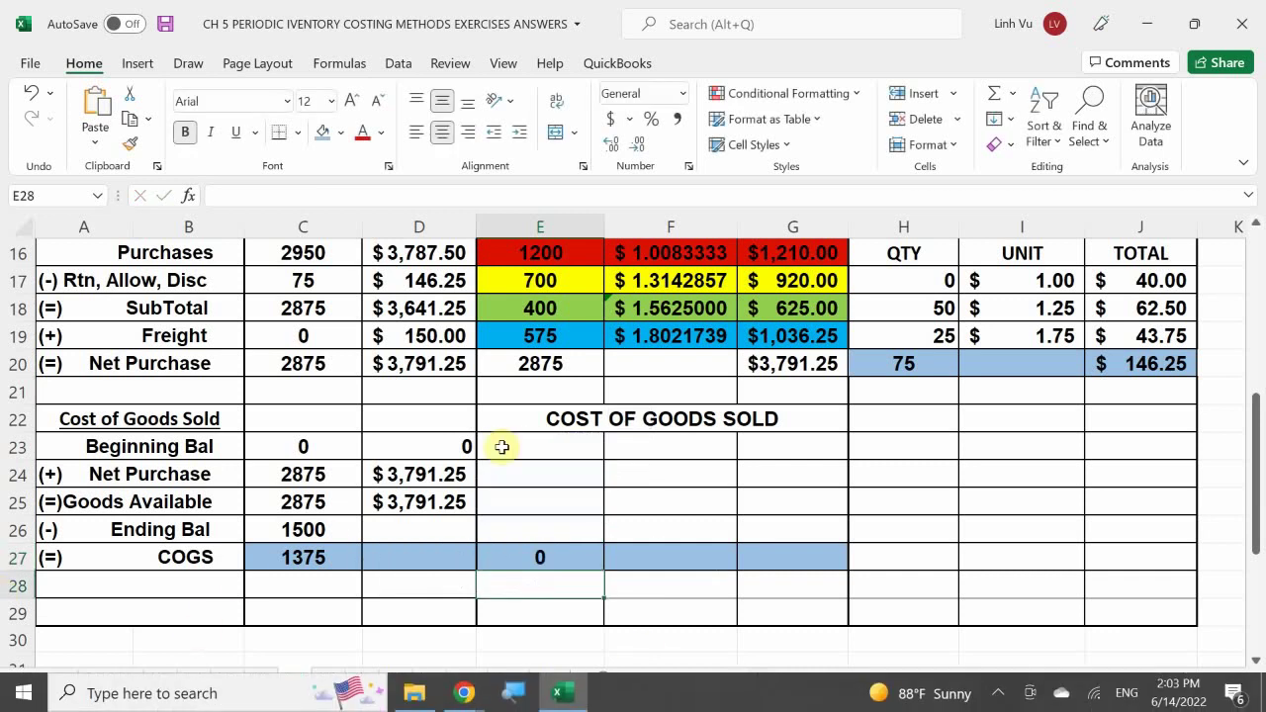
Copy the E27 total formula to G27, keeping F27 empty, and format G27 with the Accounting number format.
left_click(566, 561)
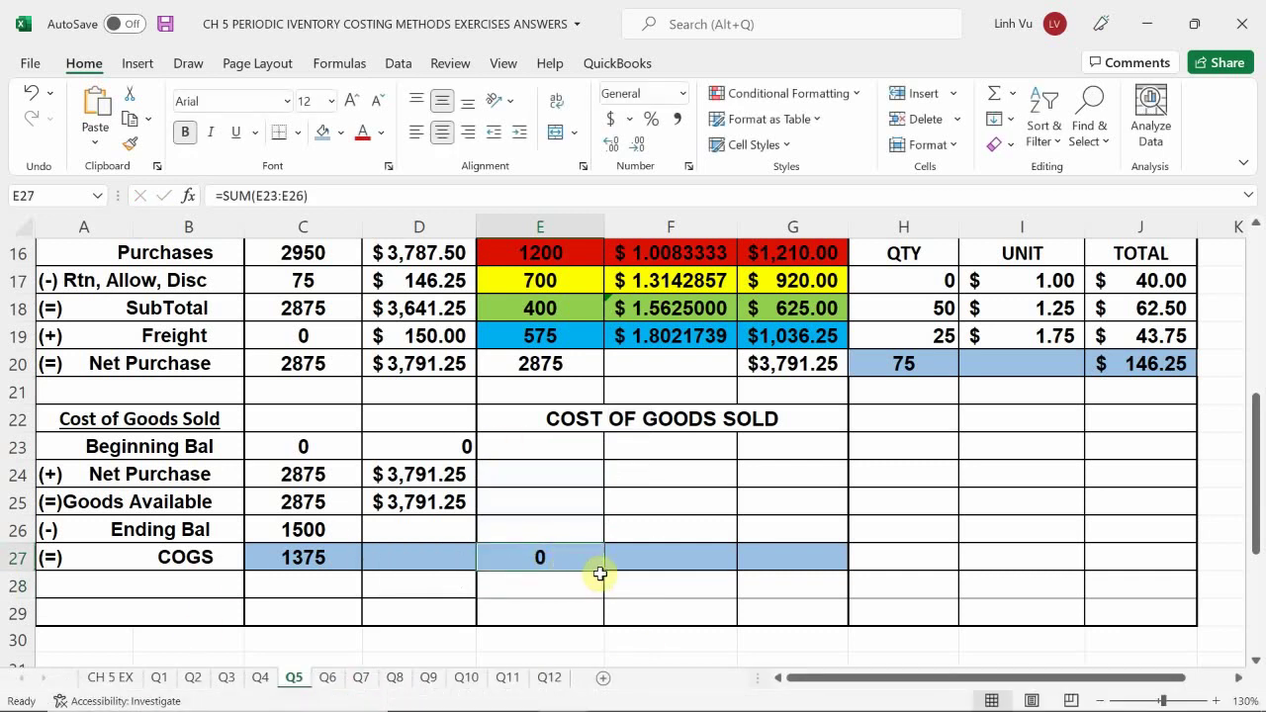
left_click_drag(601, 574, 847, 575)
left_click(704, 564)
key("BackSpace")
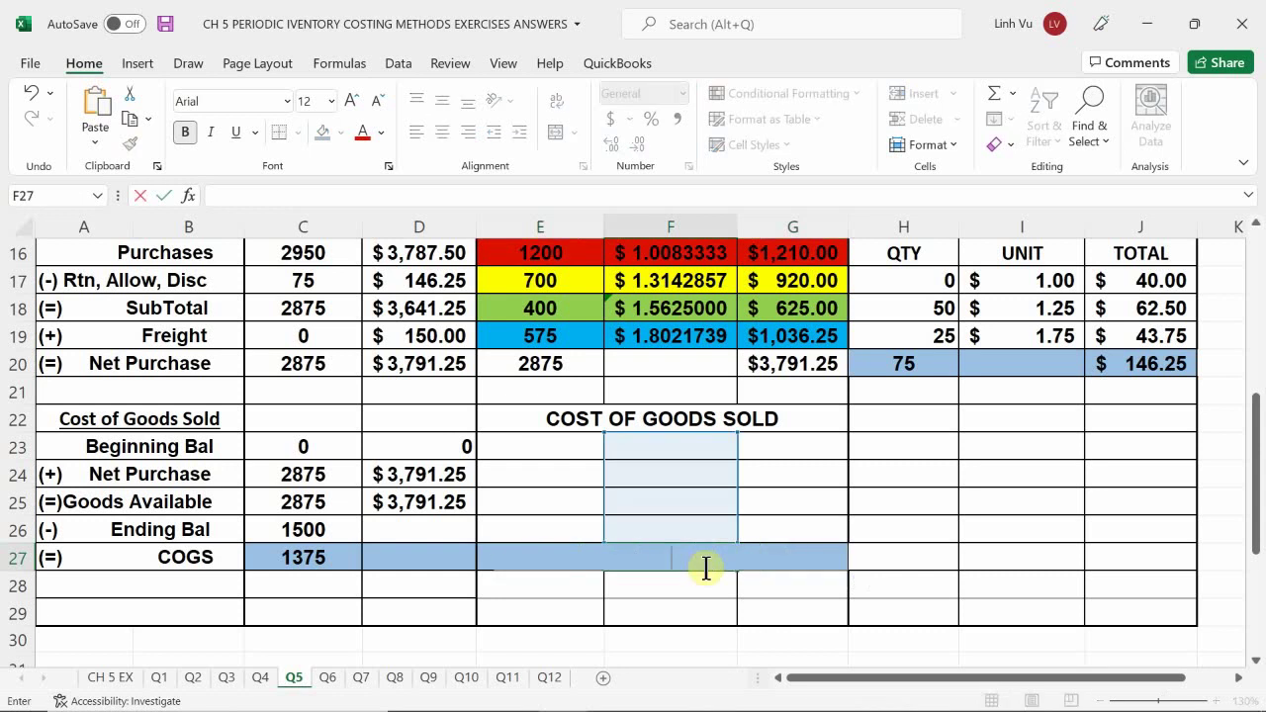
key("Return")
left_click(789, 560)
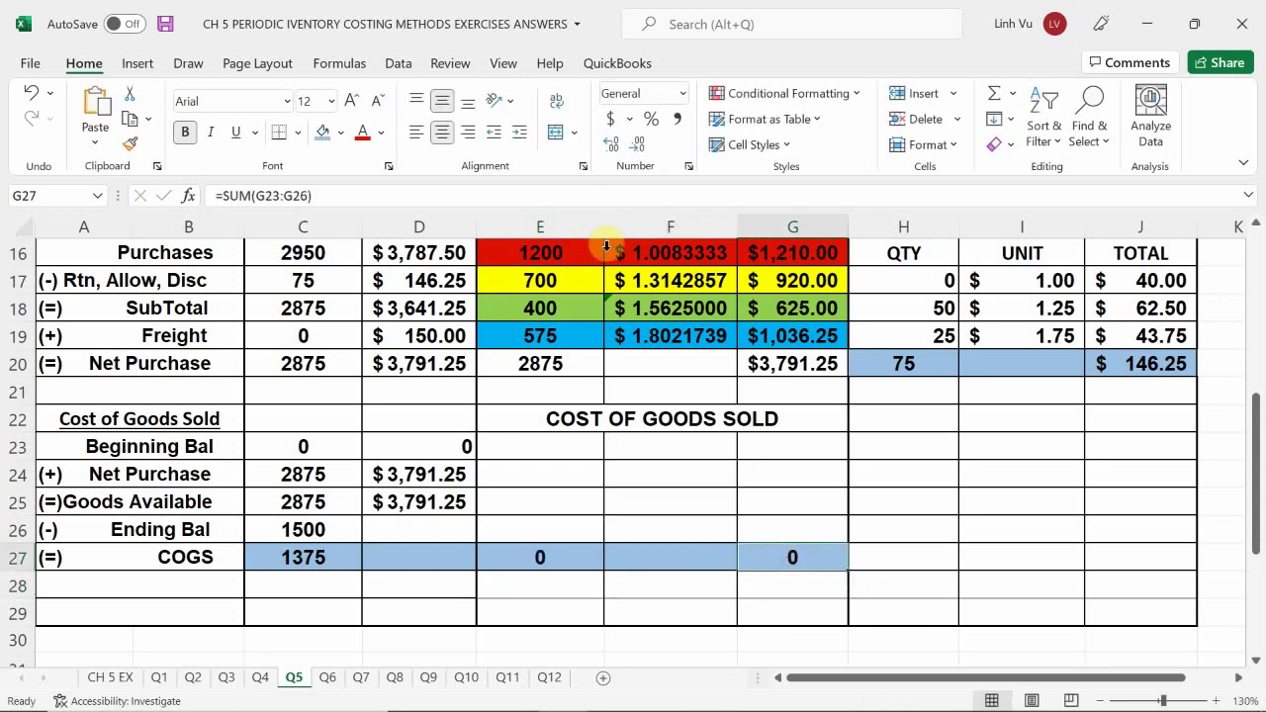
left_click(613, 117)
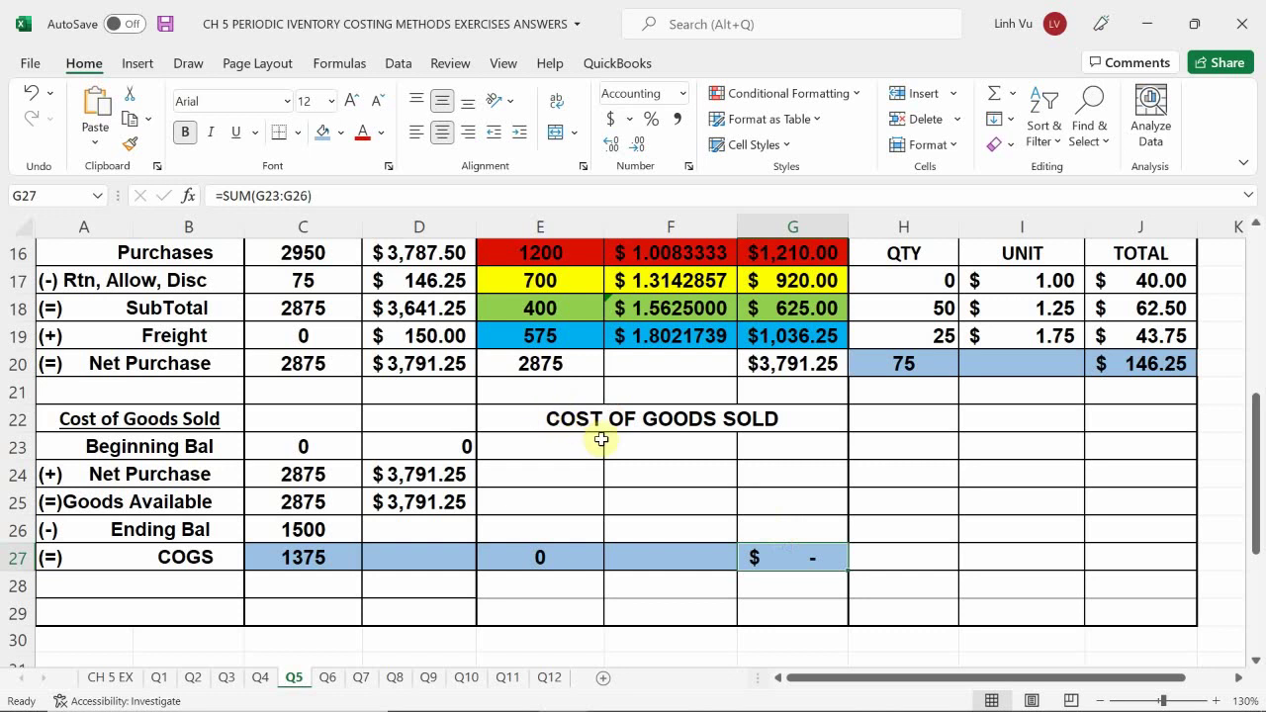
Review the August purchases and the goods available layers above the cost of goods sold section.
scroll(601, 438, "up", 1)
scroll(602, 439, "up", 4)
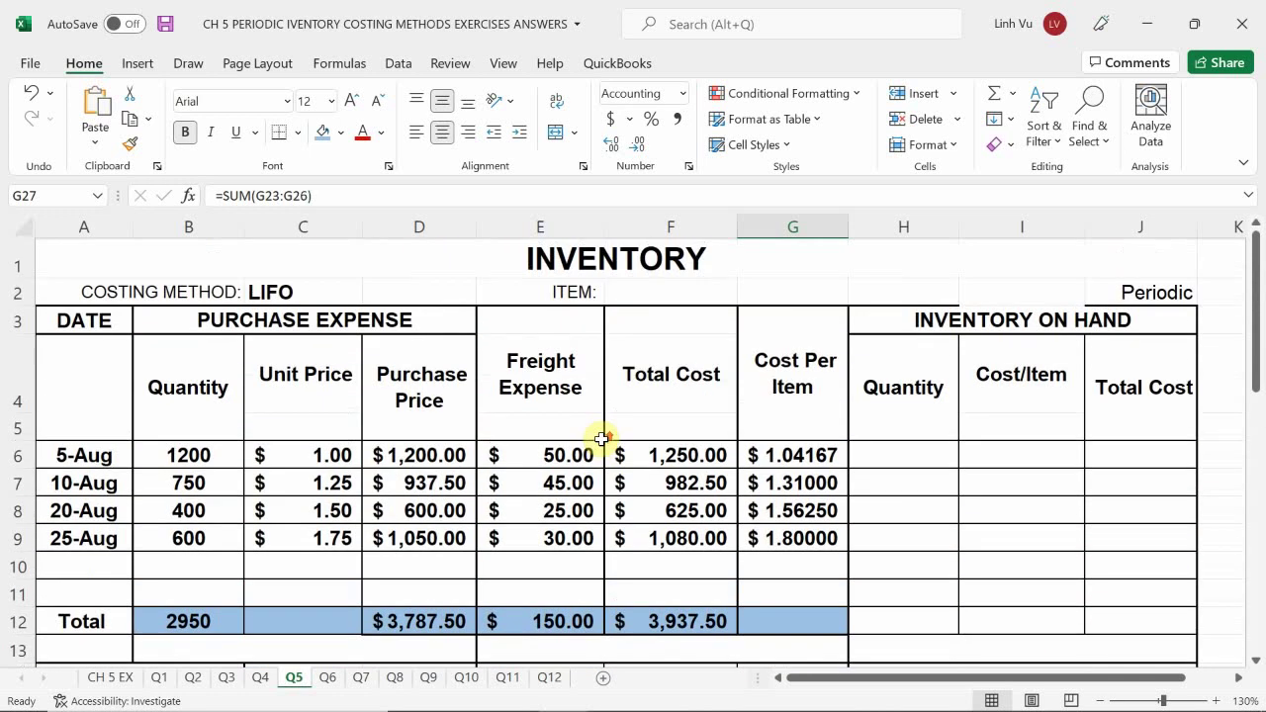
scroll(602, 438, "down", 4)
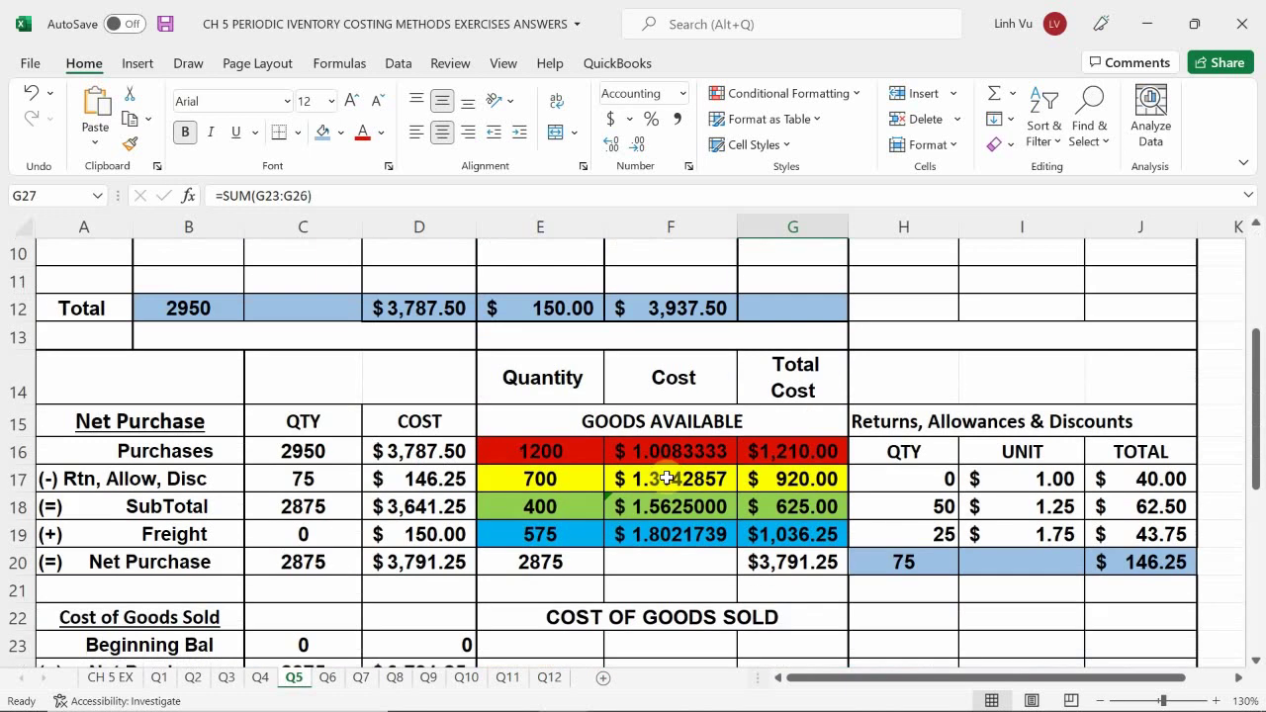
scroll(668, 478, "down", 1)
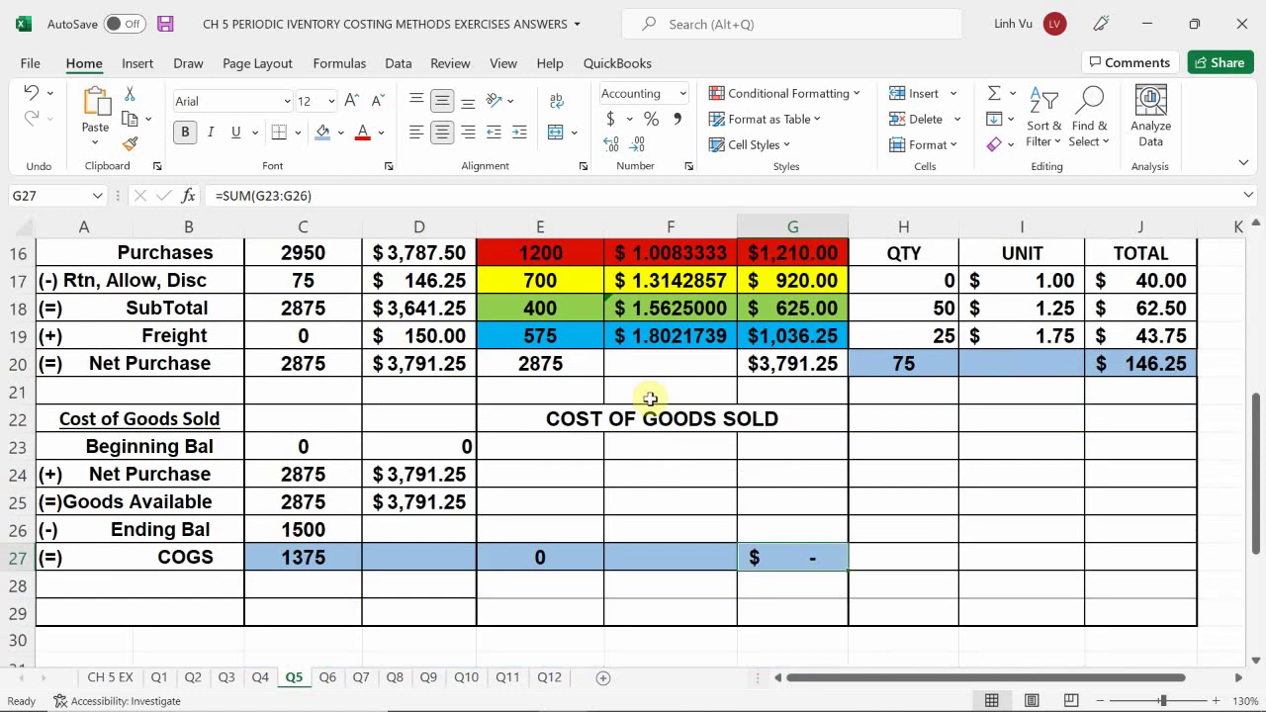
scroll(649, 399, "up", 1)
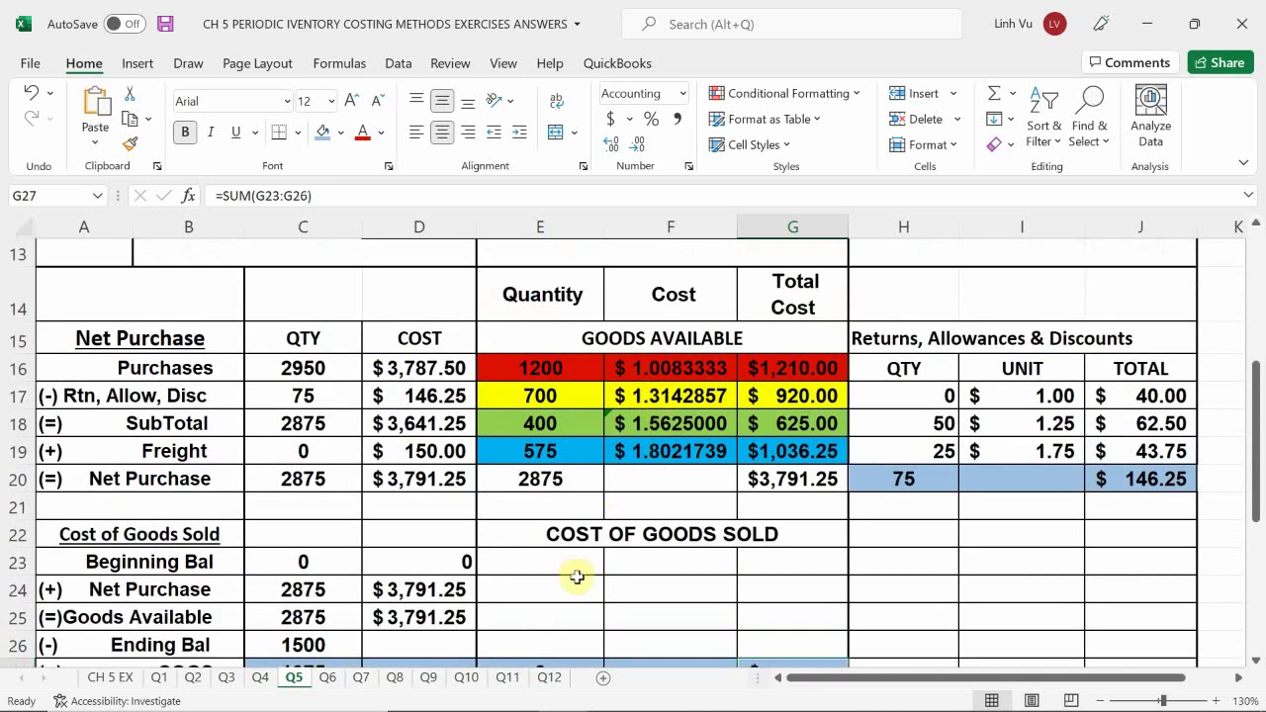
scroll(578, 574, "down", 1)
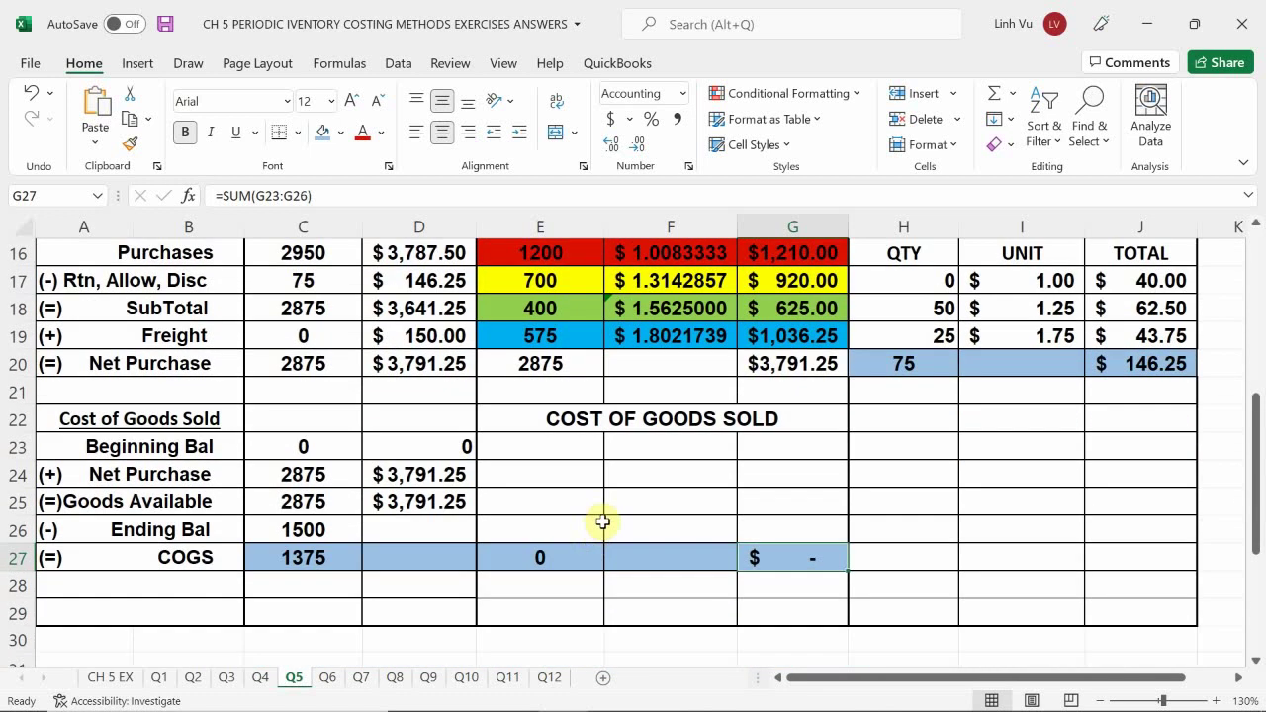
Link the first cost of goods sold quantity in E23 to the latest goods available layer, using =E19.
left_click(560, 445)
scroll(718, 509, "up", 5)
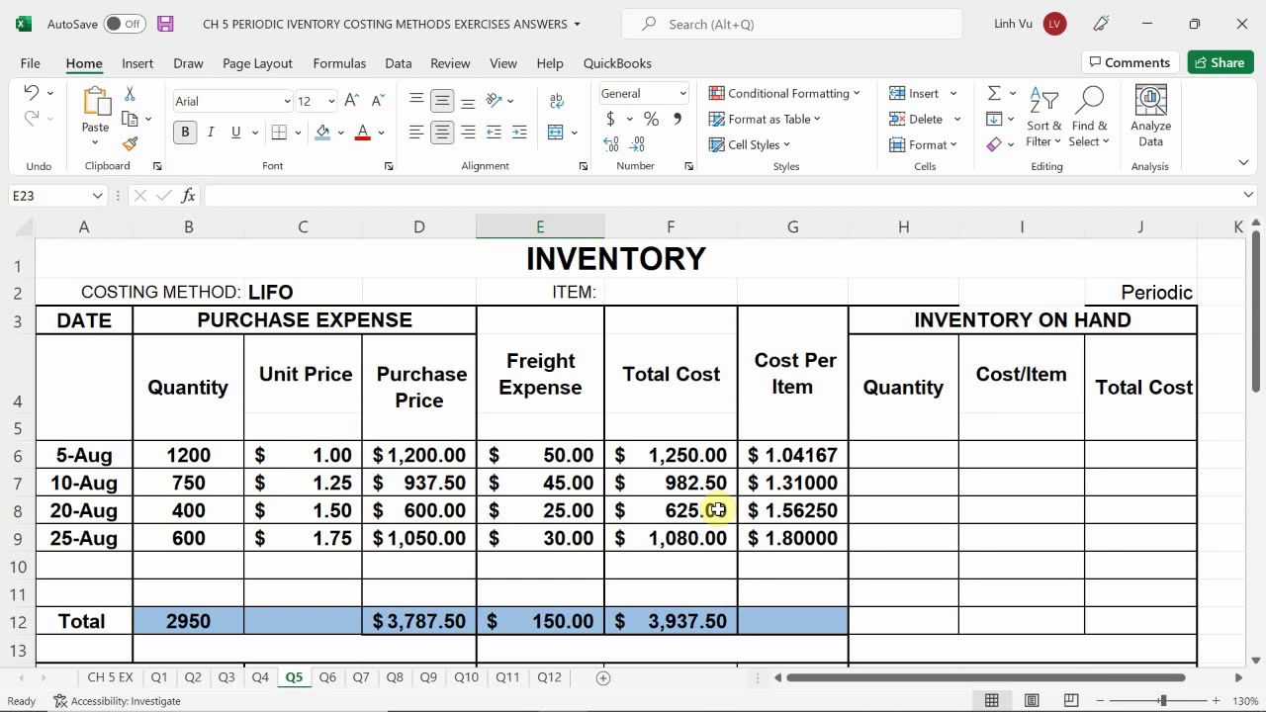
scroll(718, 509, "down", 6)
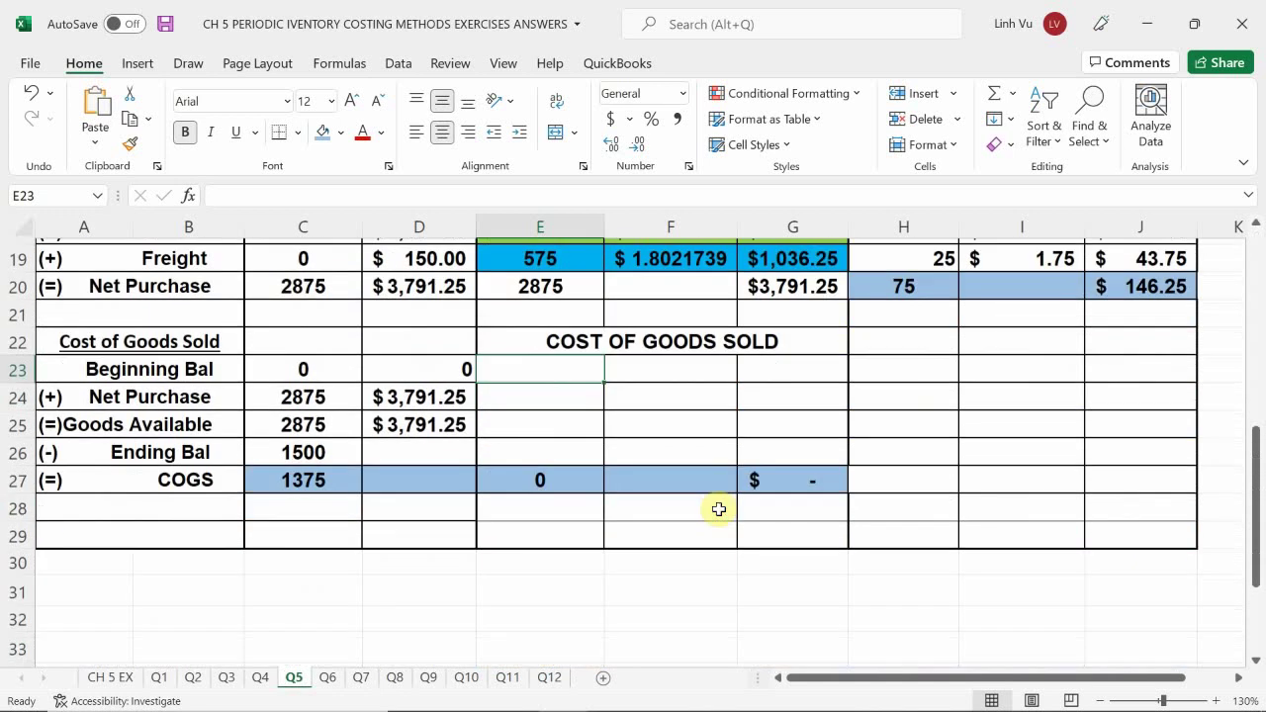
scroll(718, 509, "up", 1)
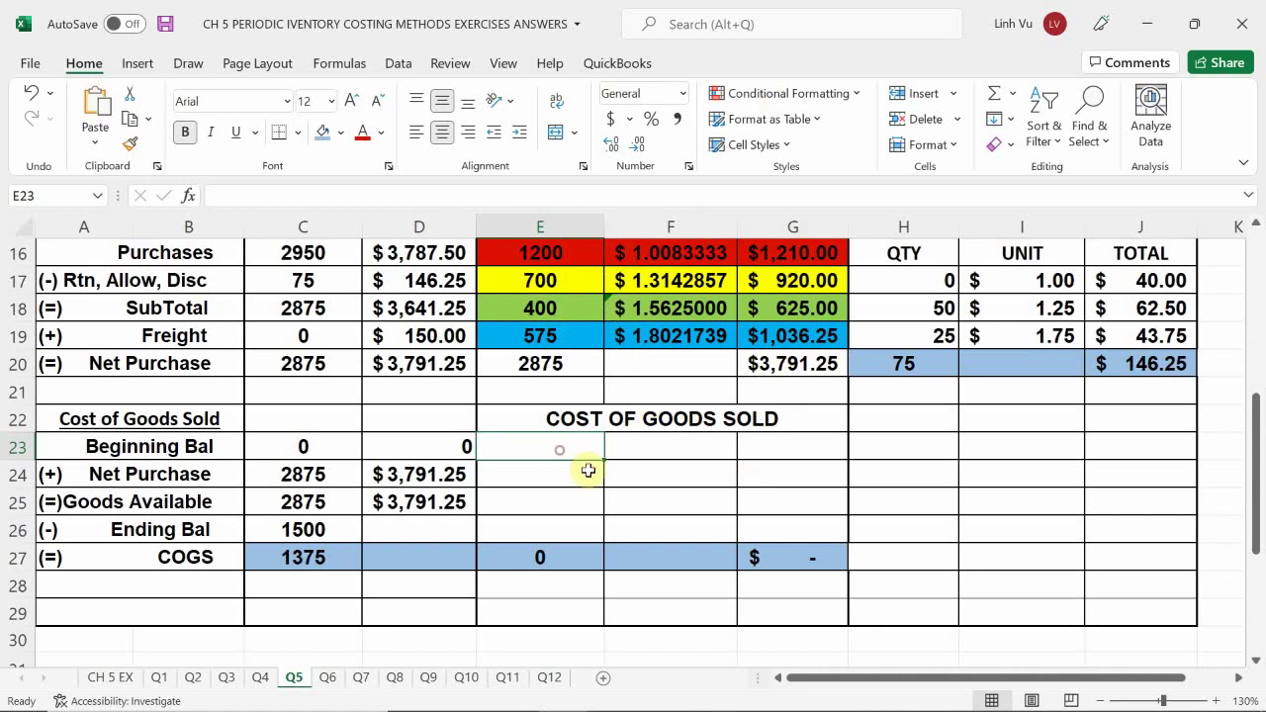
type("=")
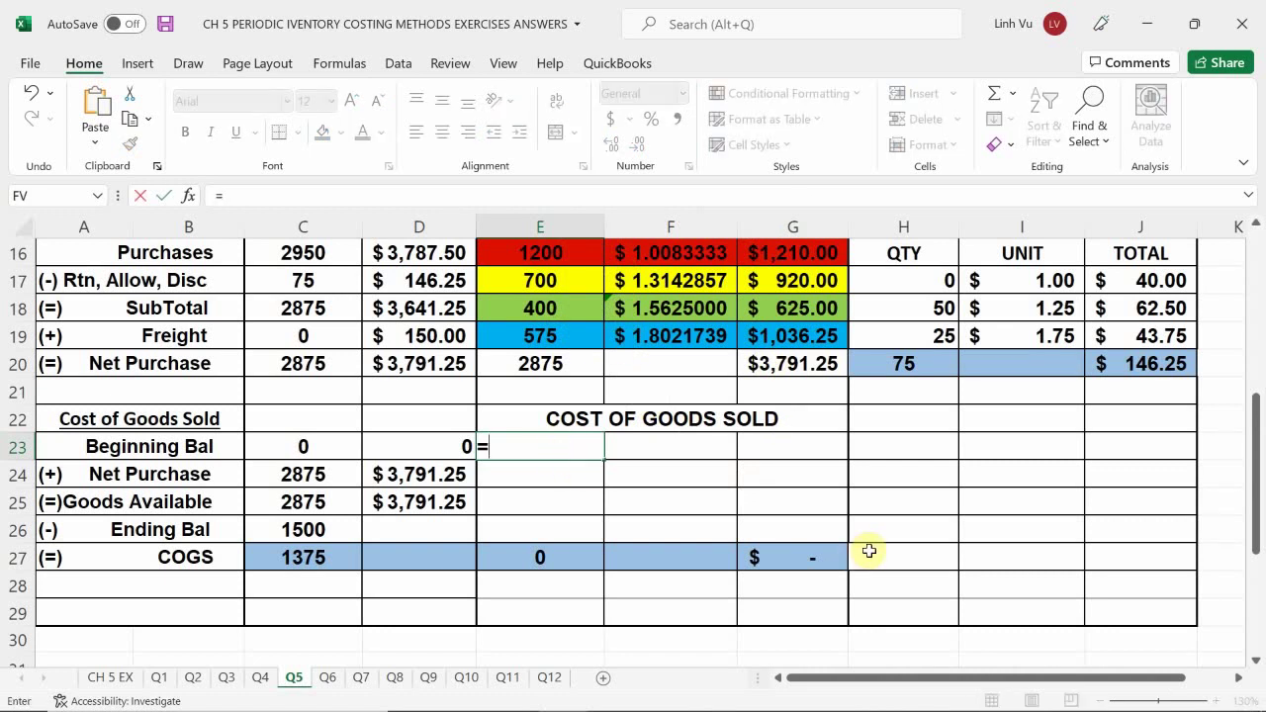
key("Up")
key("Up")
key("Up")
key("Up")
key("Return")
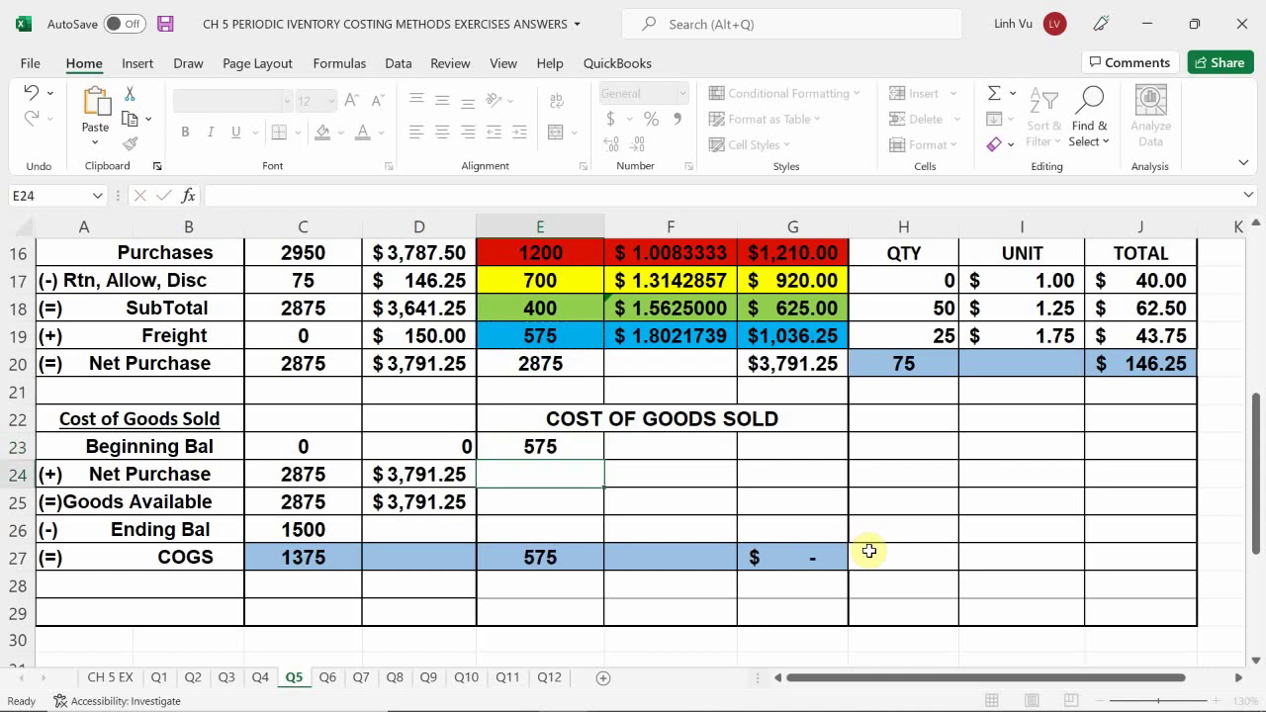
Link the unit cost in F23 to the latest layer's unit cost in F19.
key("Right")
key("Up")
type("=")
key("Up")
key("Up")
key("Up")
key("Up")
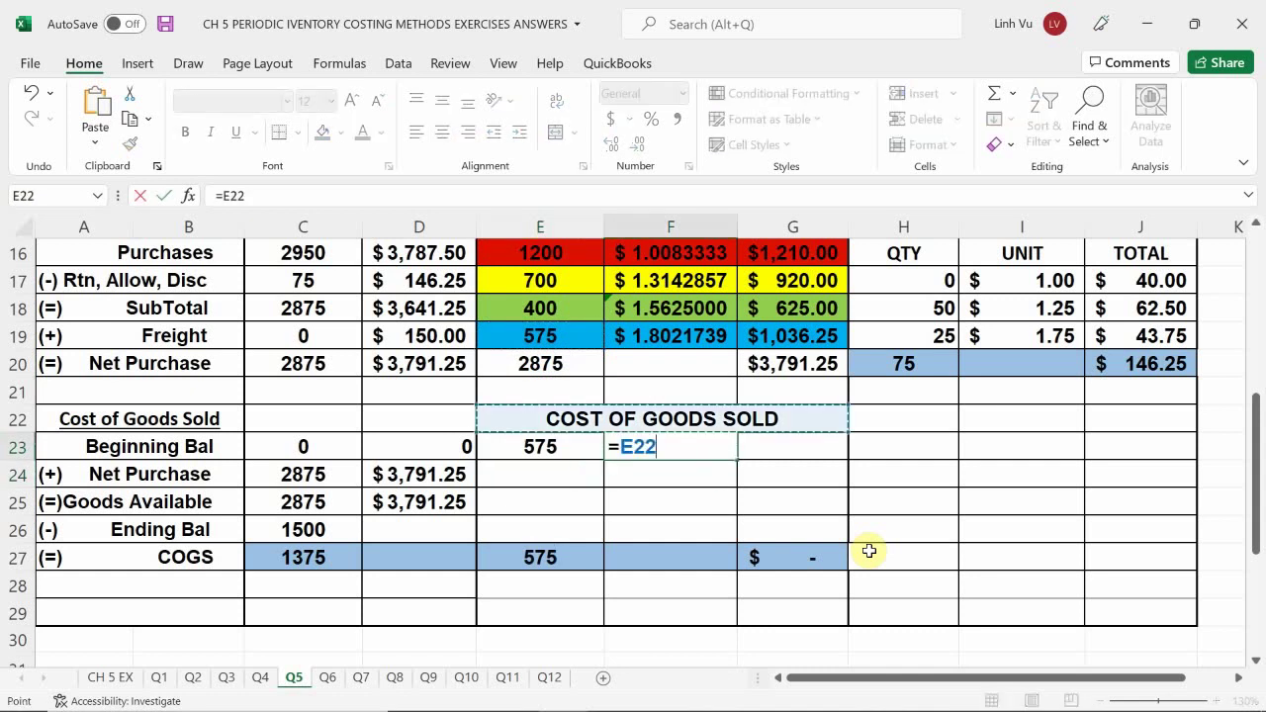
key("Return")
Link the total cost in G23 to the latest layer's total cost in G19.
key("Right")
key("Up")
type("=")
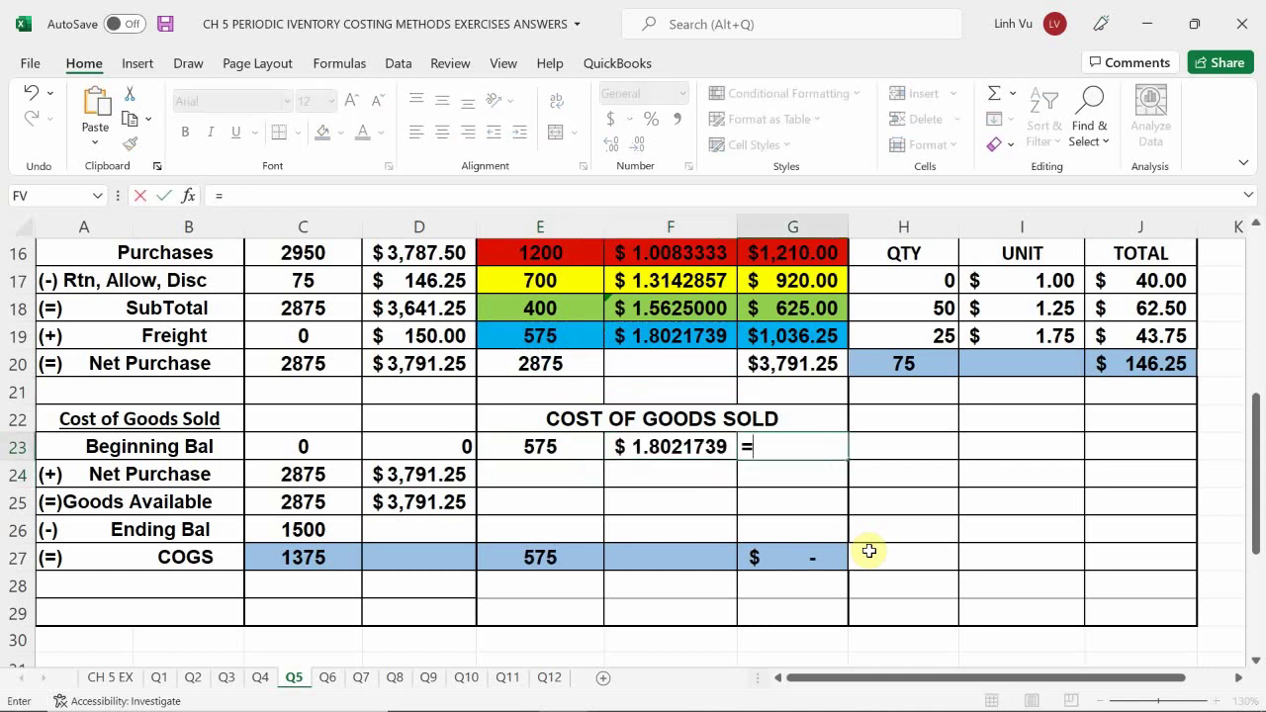
key("Up")
key("Up")
key("Up")
key("Up")
key("Return")
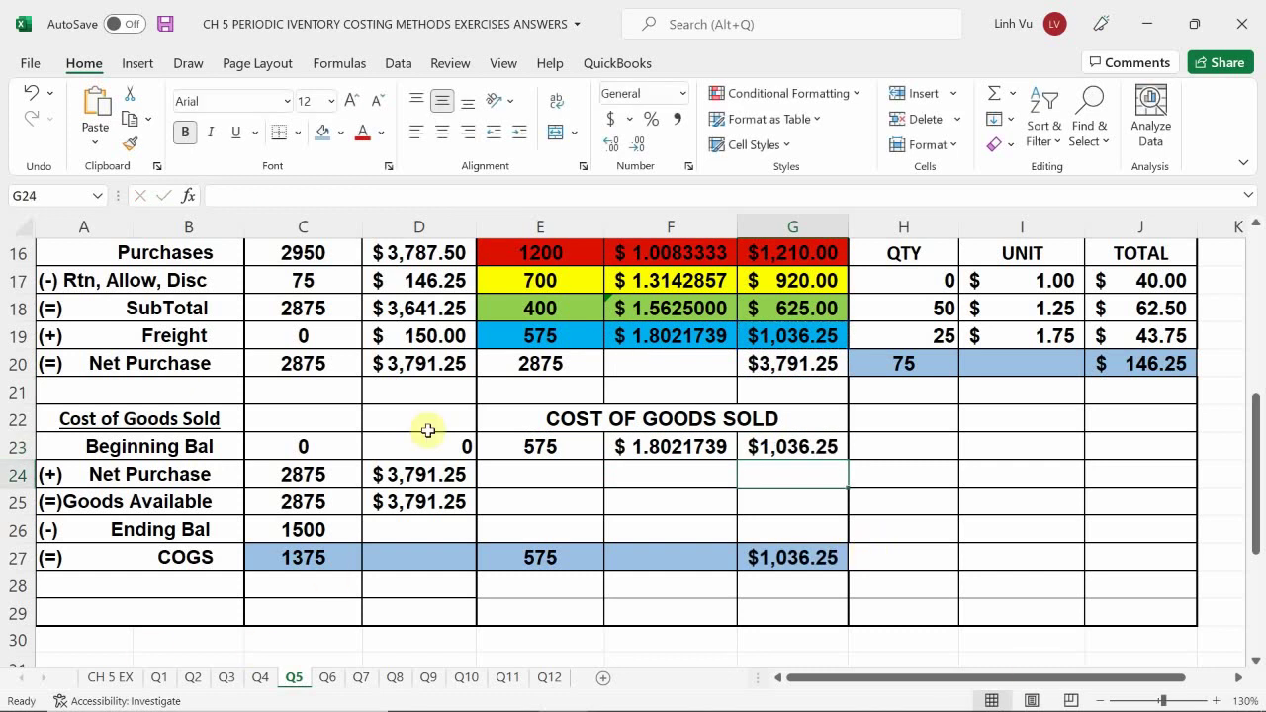
Fill E23:G23 with the standard light blue color to match the layer in row 19.
left_click_drag(525, 445, 751, 450)
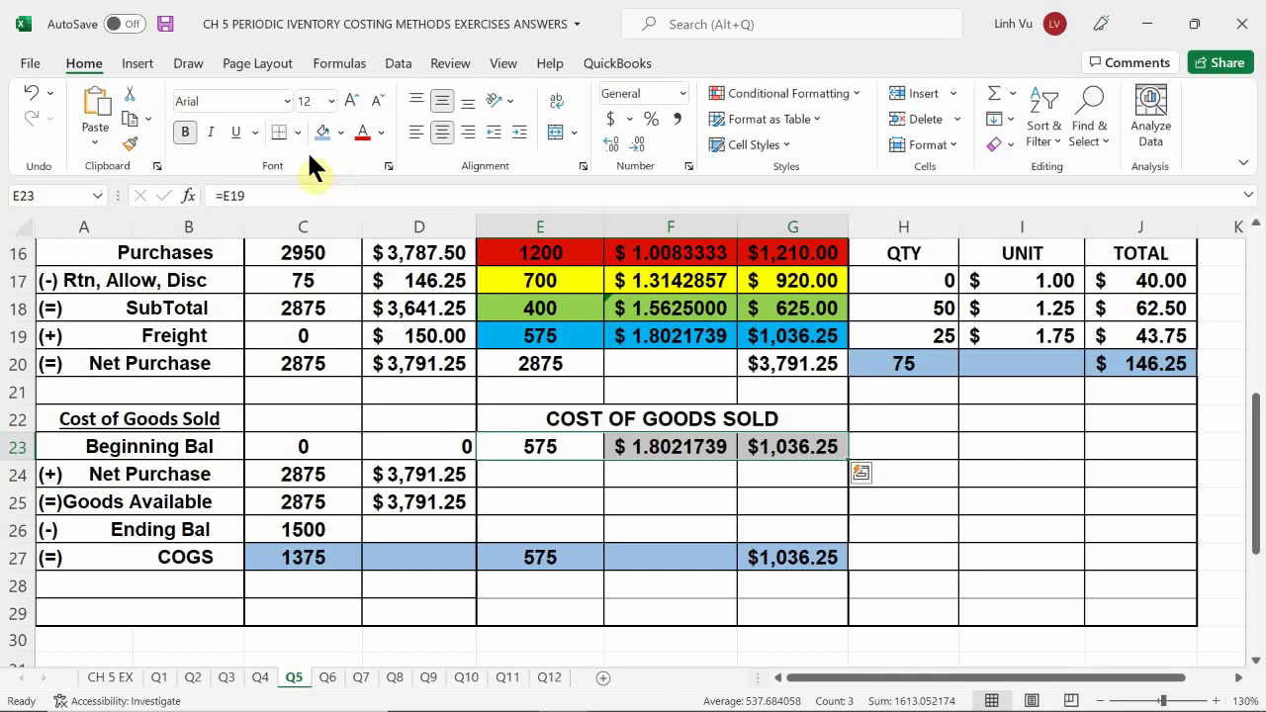
left_click(340, 131)
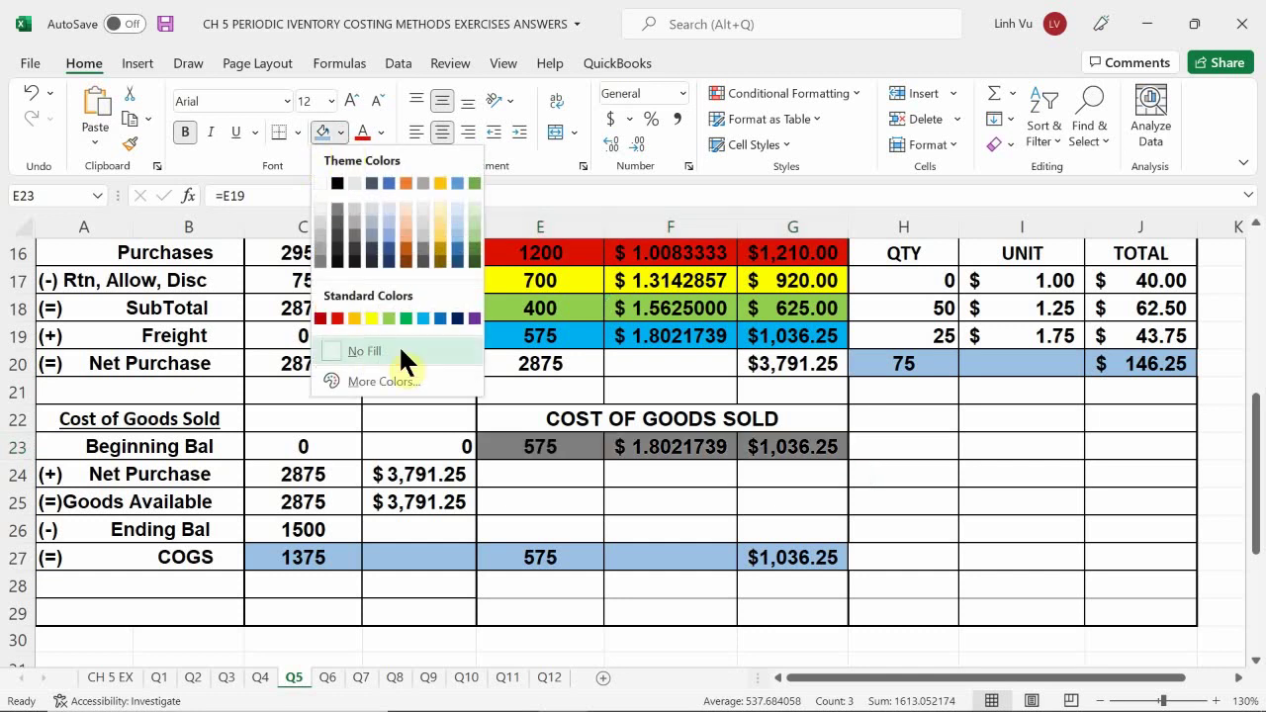
left_click(423, 316)
left_click(552, 473)
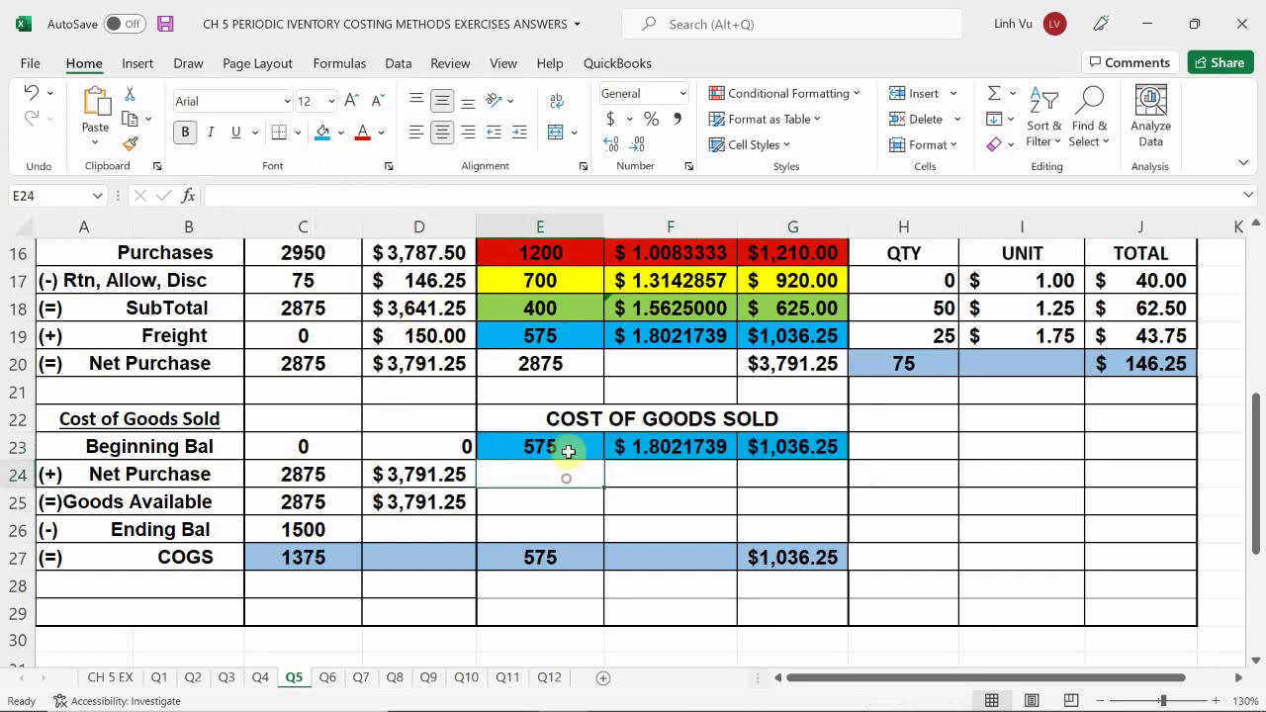
Apply strikethrough to E19:G19 in the goods available table to mark that layer as used.
left_click(505, 336)
left_click_drag(505, 336, 776, 335)
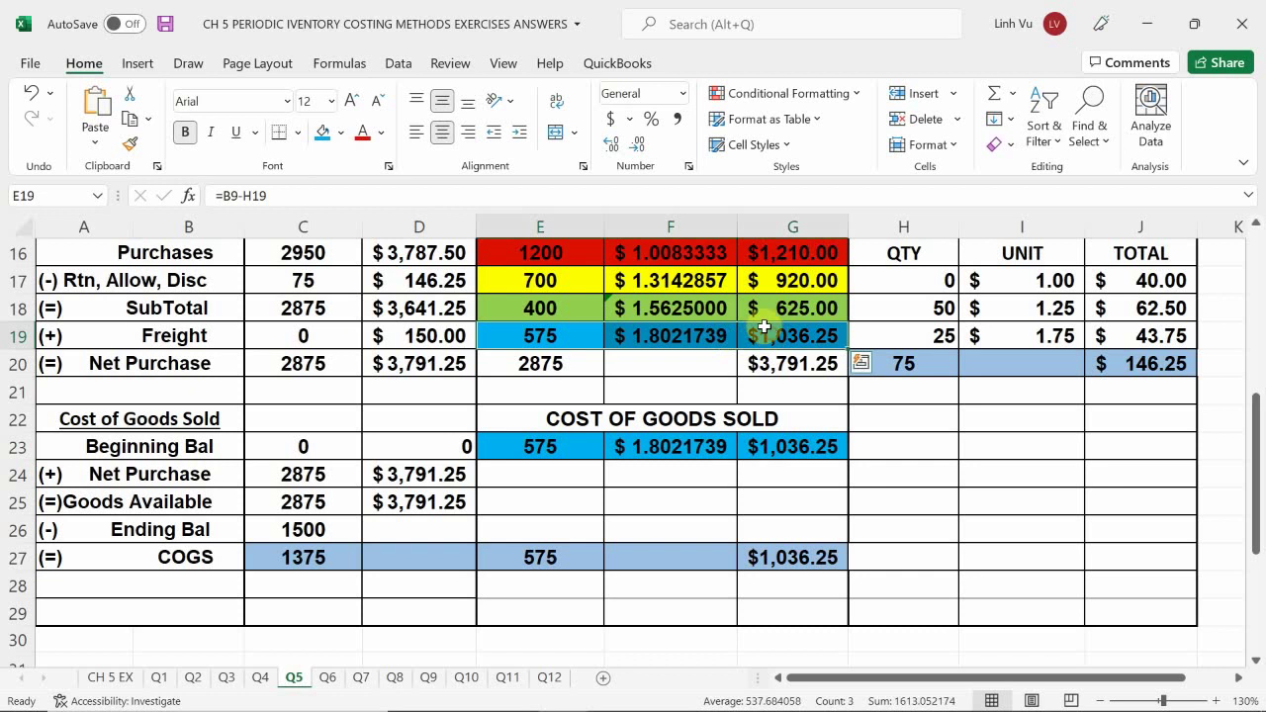
left_click(390, 166)
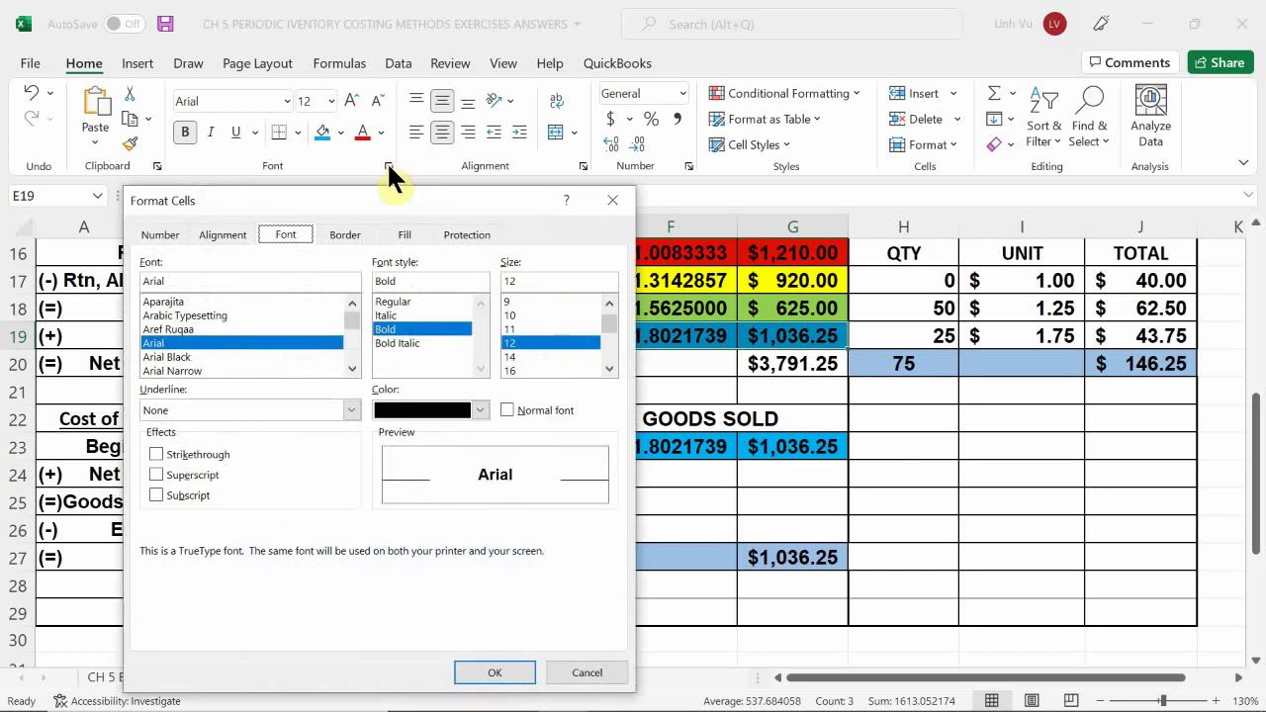
left_click(199, 451)
left_click(486, 675)
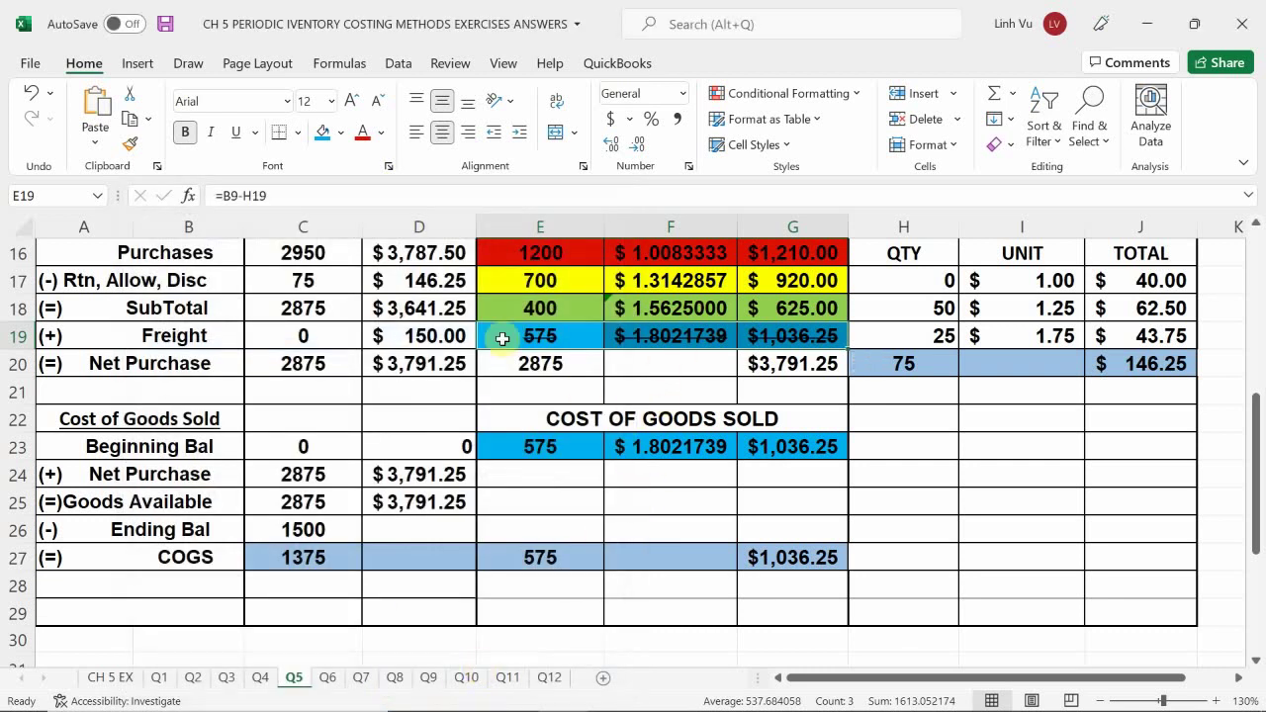
Link the second cost of goods sold quantity in E24 to the green layer's quantity, using =E18.
left_click(531, 506)
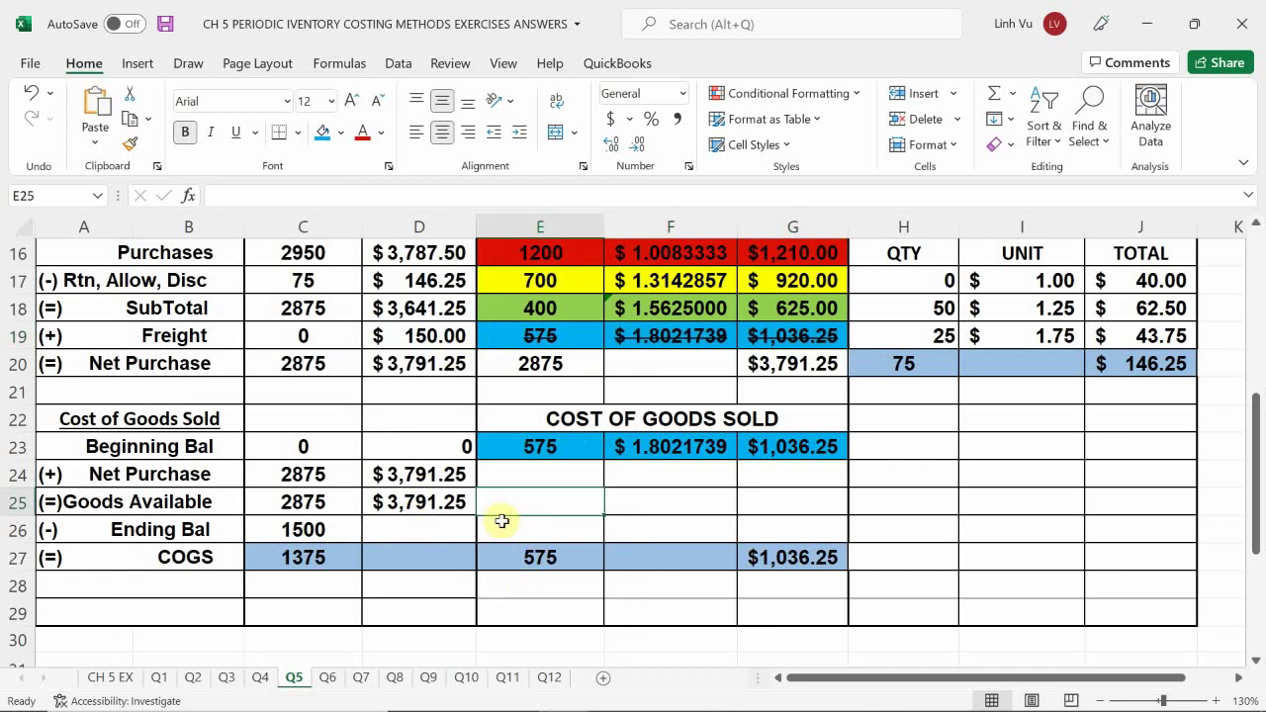
left_click(550, 474)
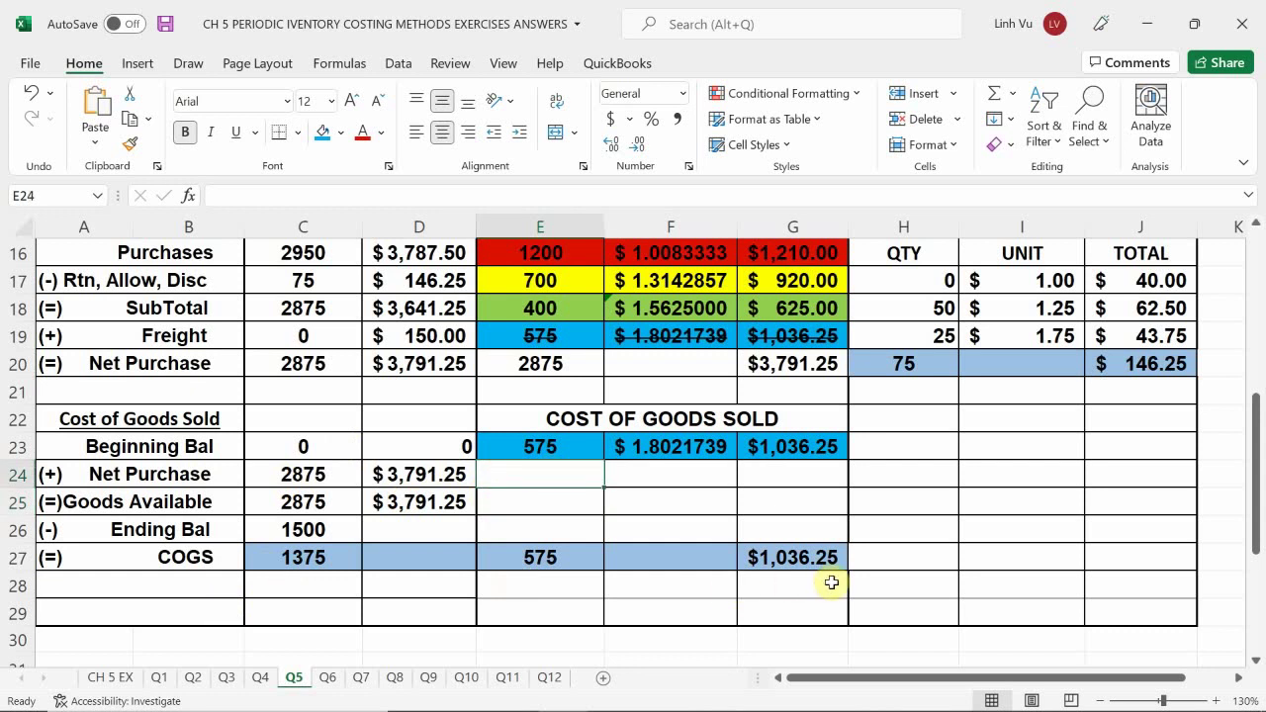
type("=")
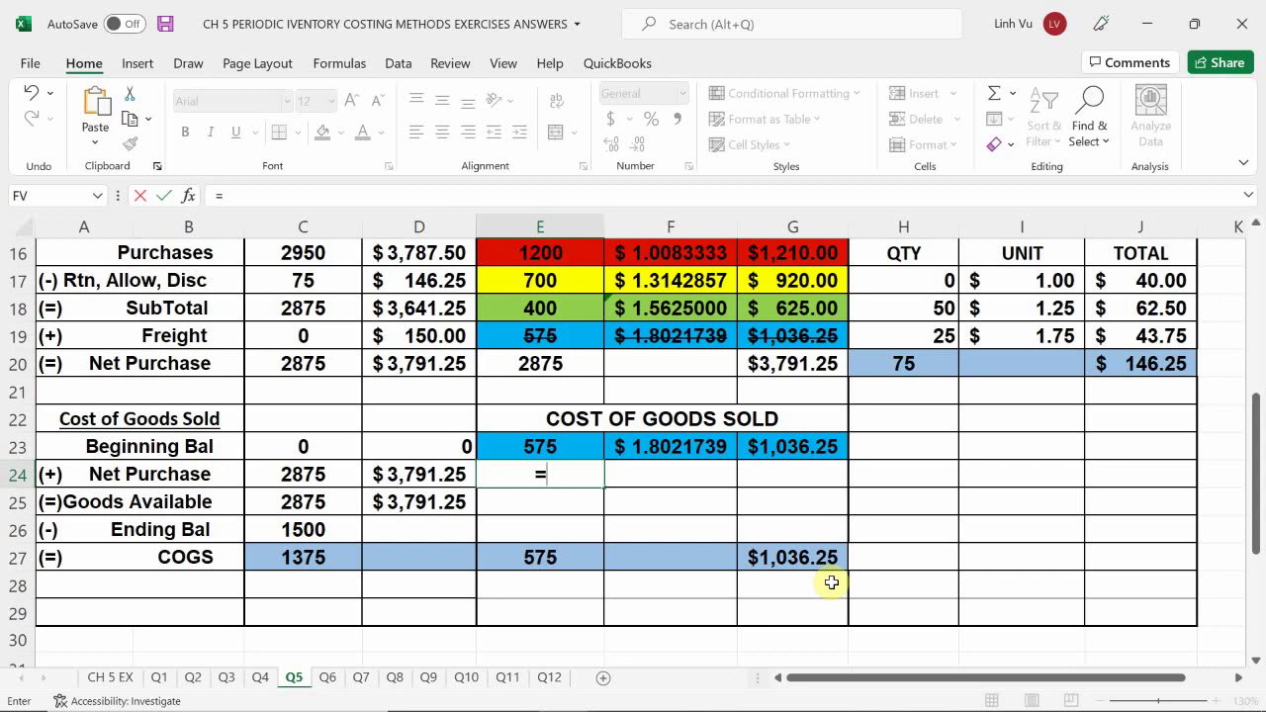
key("Up")
key("Up")
key("Up")
key("Up")
key("Up")
key("Up")
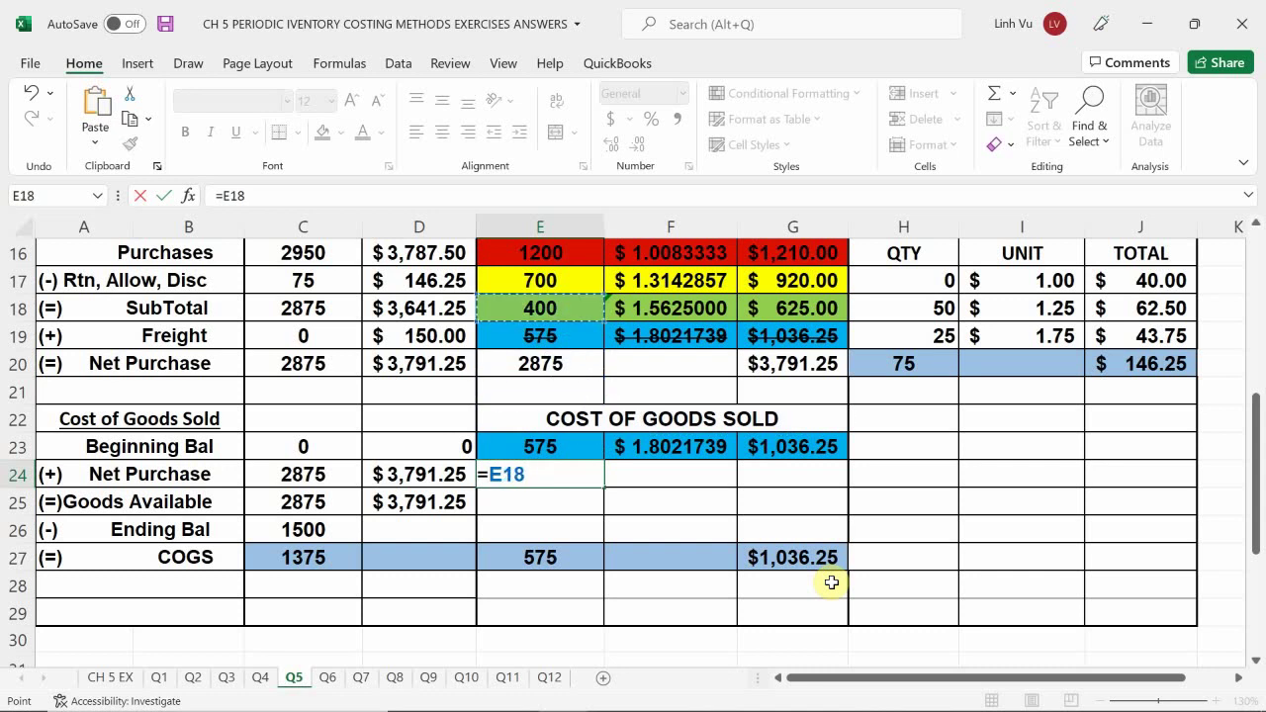
key("Tab")
Link the second cost of goods sold unit cost in F24 to the green layer's unit cost, using =F18.
type("=")
key("Up")
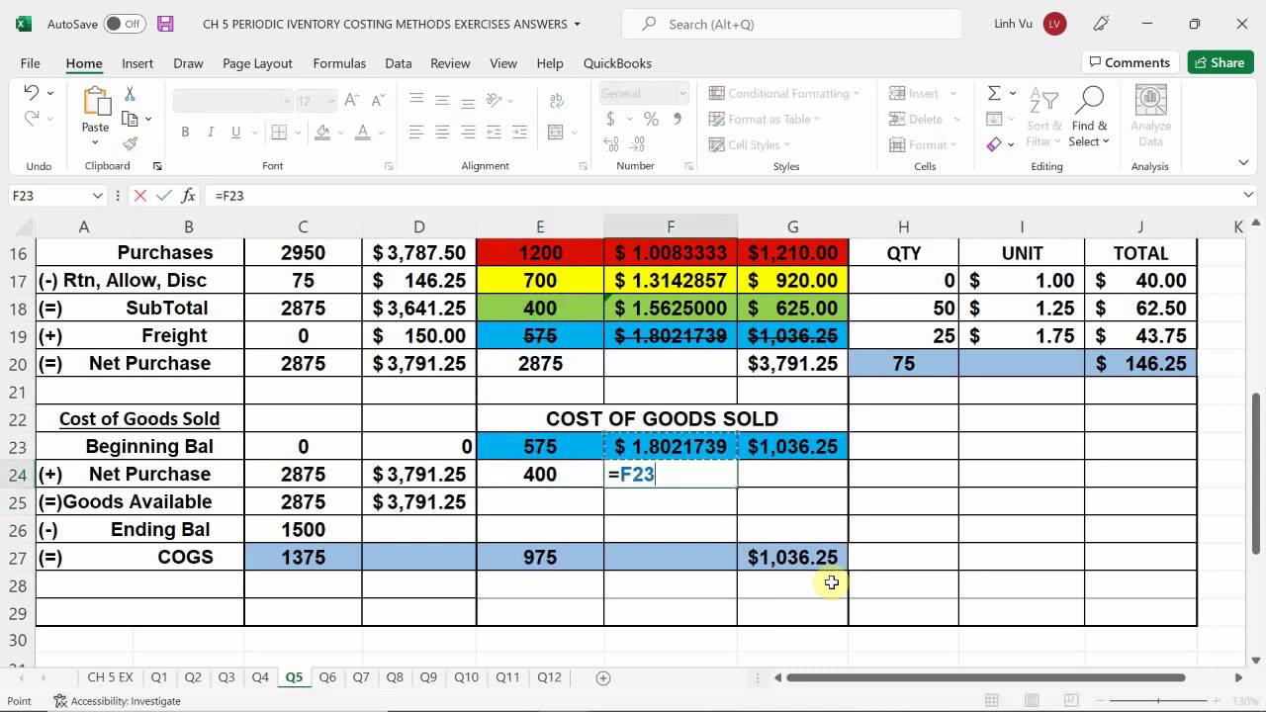
key("Up")
key("Up")
key("Up")
key("Up")
key("Up")
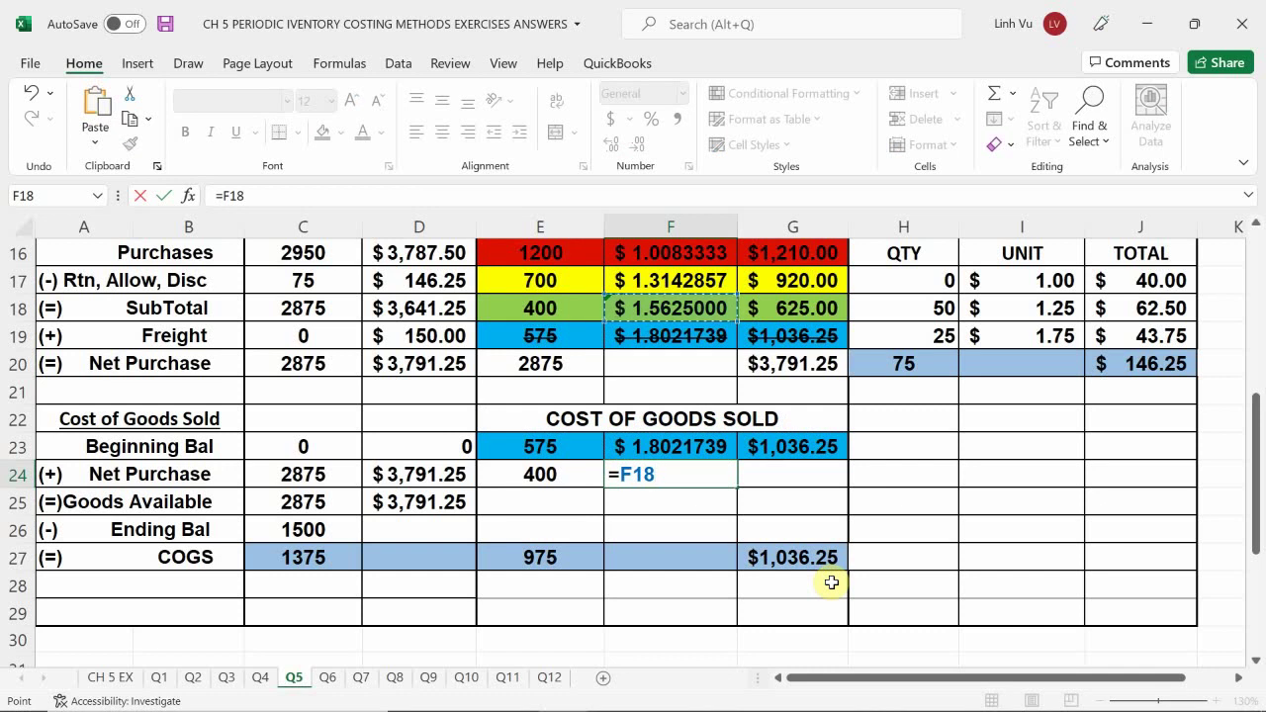
key("Return")
Link the total cost in G24 to the green layer's total cost in G18.
key("Up")
key("Right")
type("=")
key("Up")
key("Up")
key("Up")
key("Up")
key("Up")
key("Up")
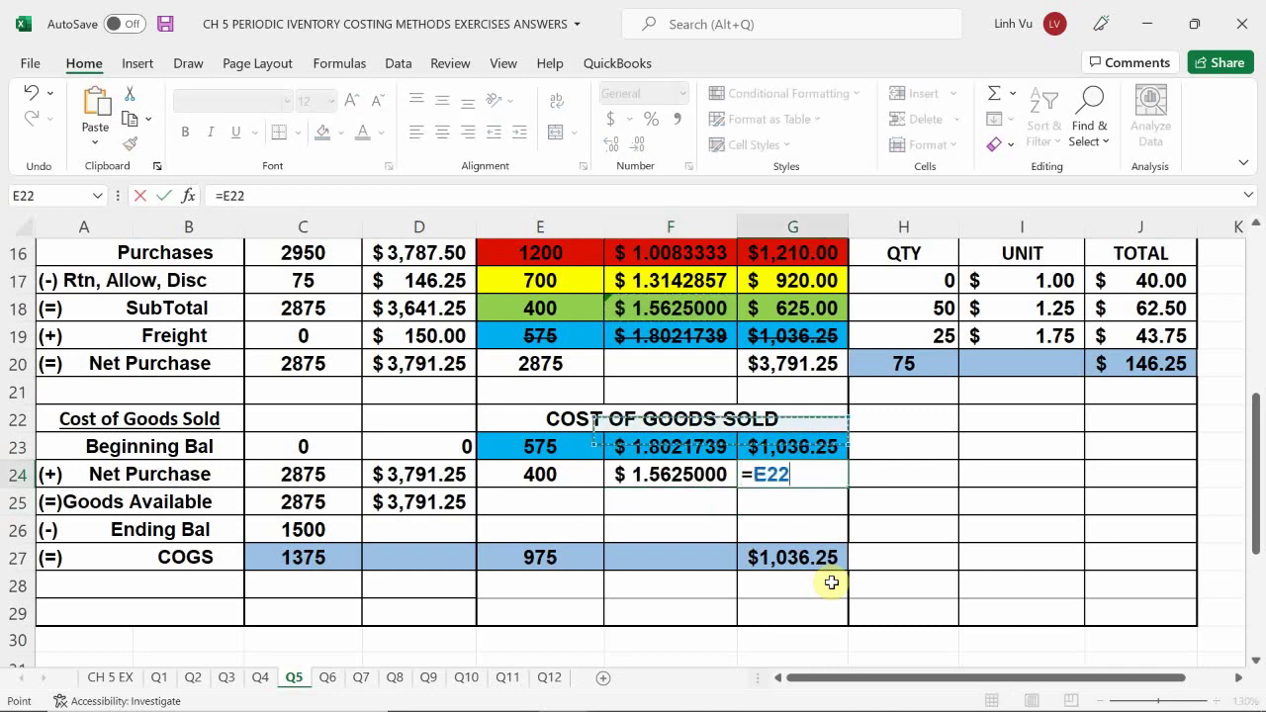
key("ctrl+Return")
key("Return")
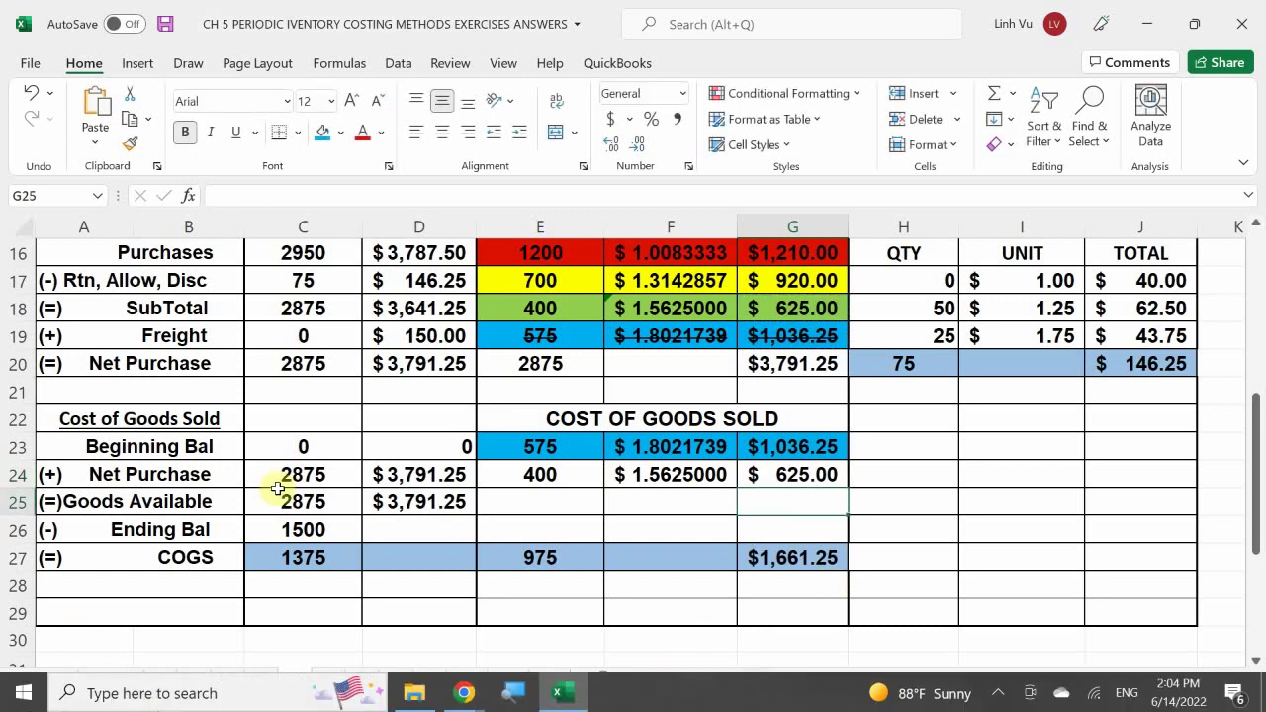
Fill E24:G24 with the standard light green color to match the layer in row 18.
left_click_drag(542, 478, 763, 475)
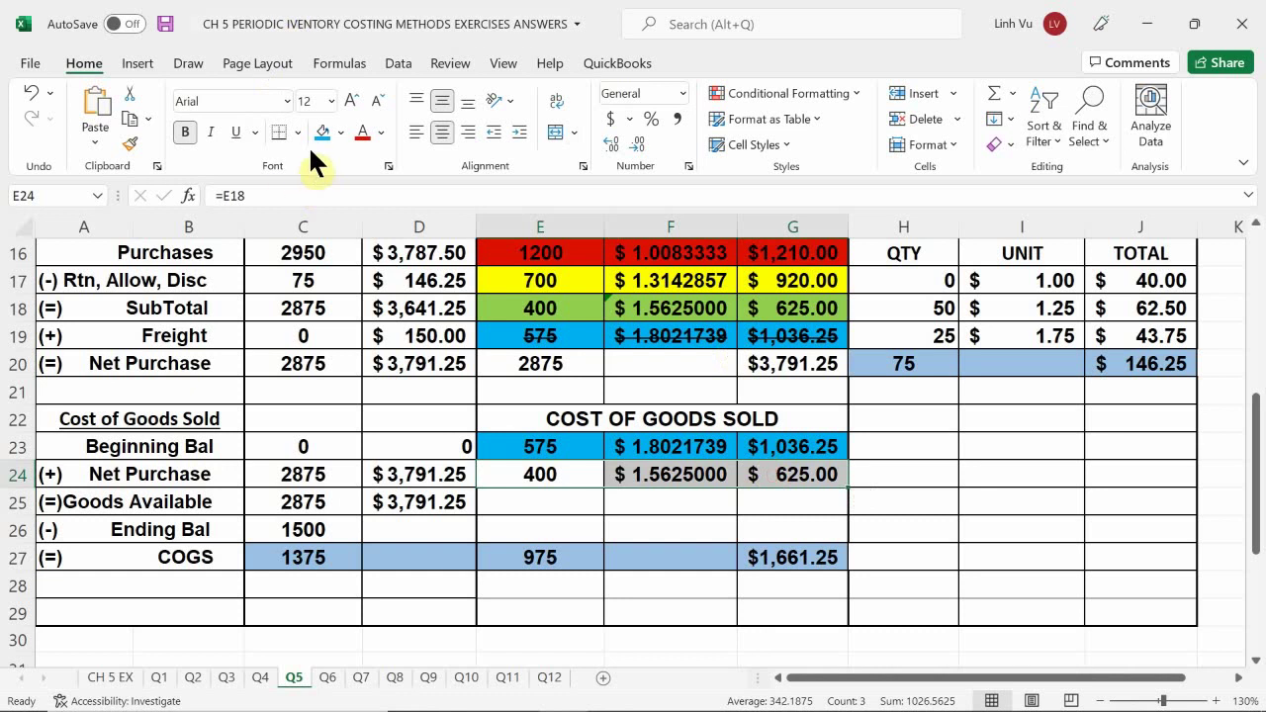
left_click(341, 132)
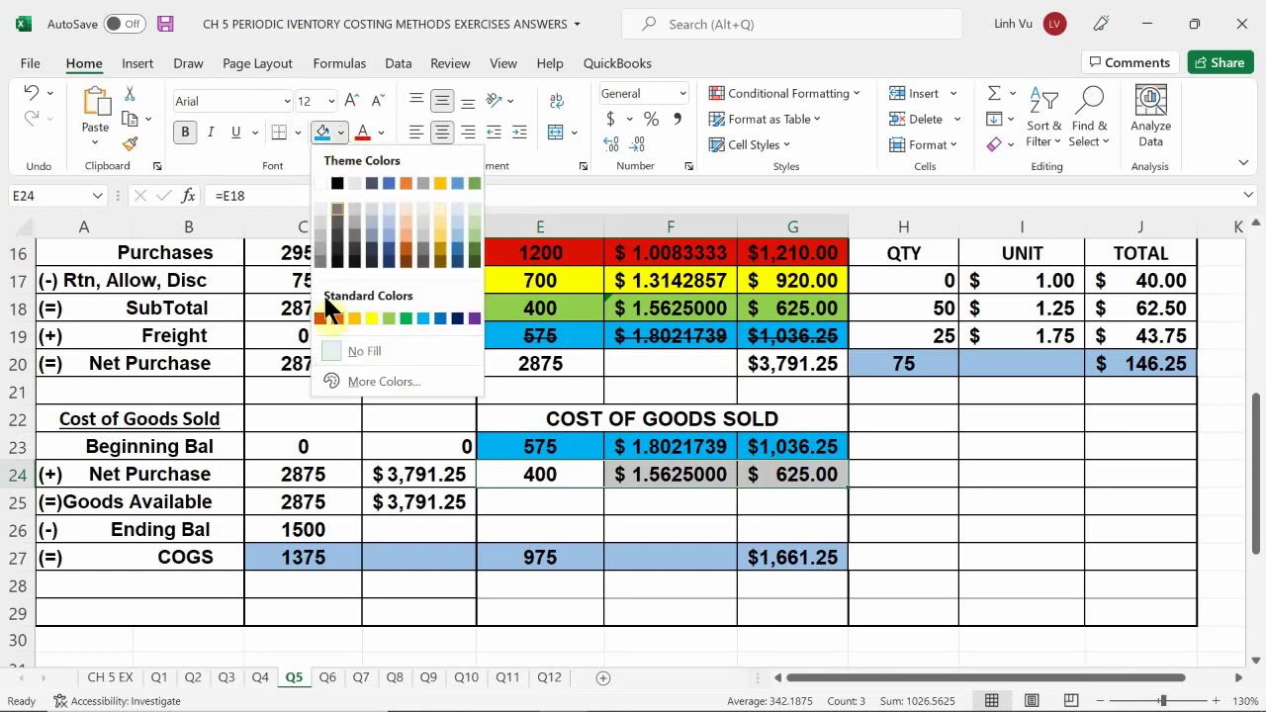
left_click(388, 318)
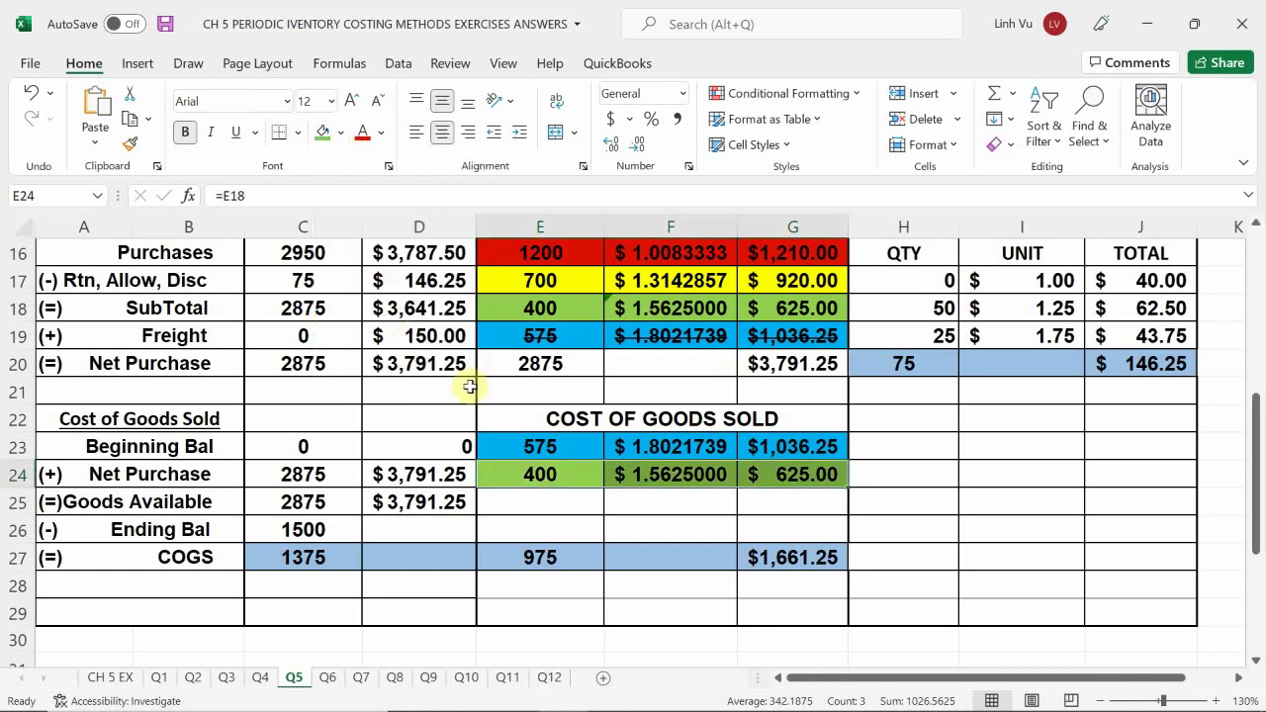
Apply strikethrough to E18:G18 in the goods available table to mark that layer as used.
left_click(539, 447)
left_click(526, 308)
left_click_drag(526, 308, 791, 307)
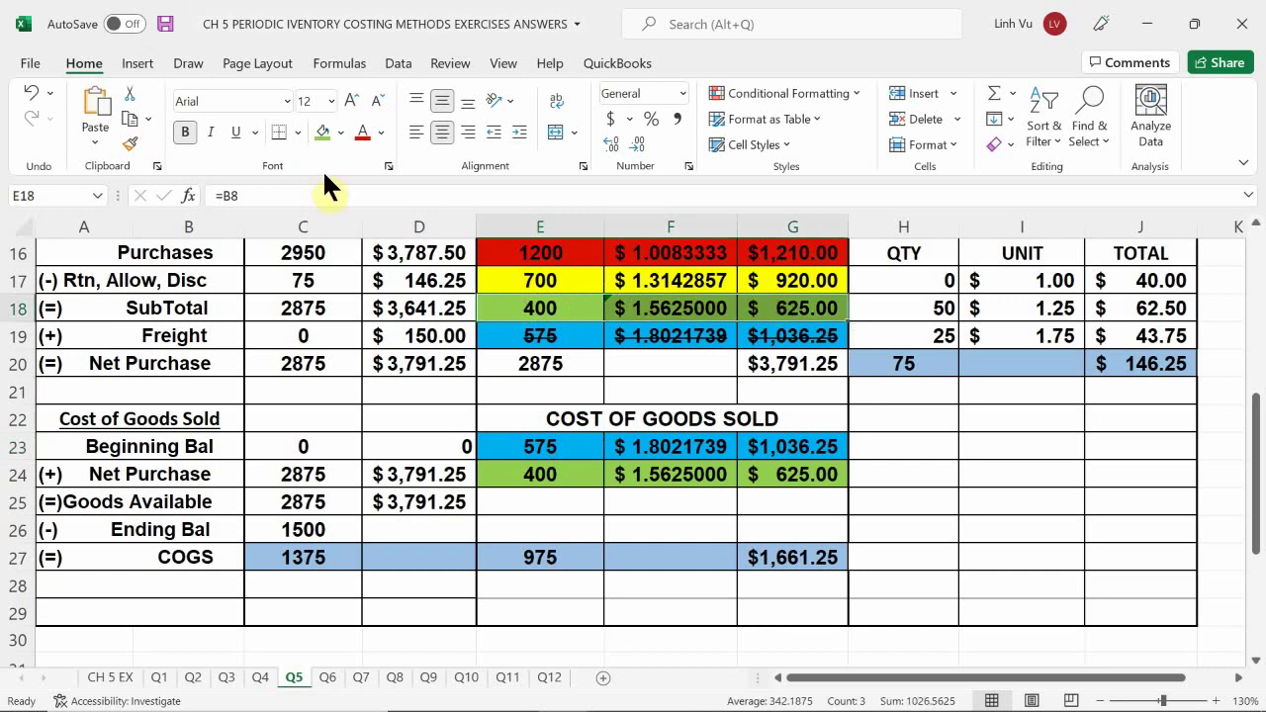
left_click(389, 166)
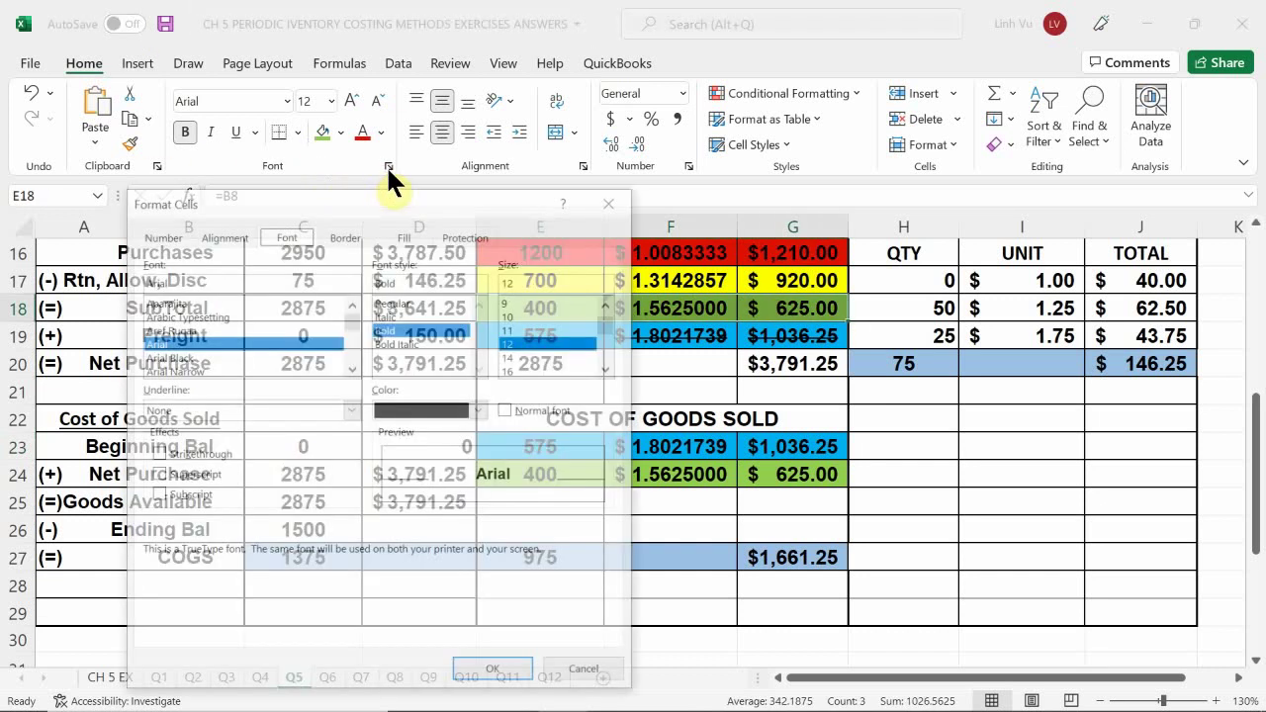
left_click(198, 453)
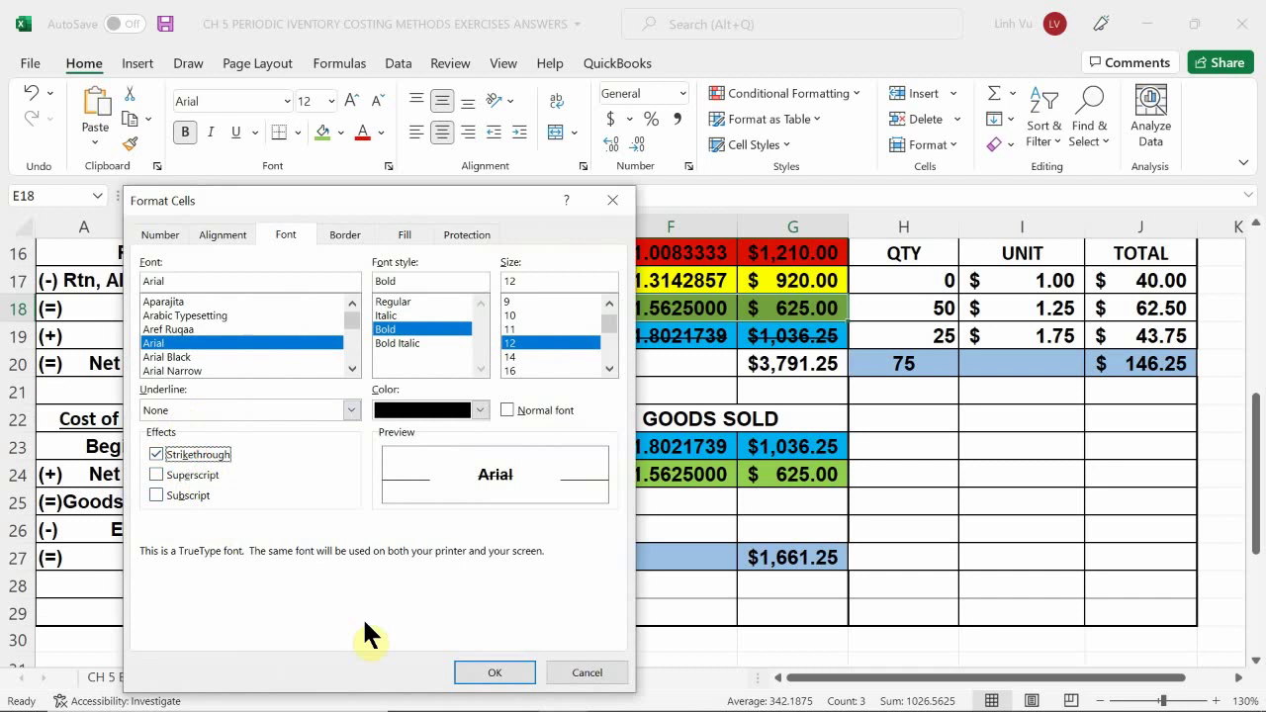
left_click(489, 675)
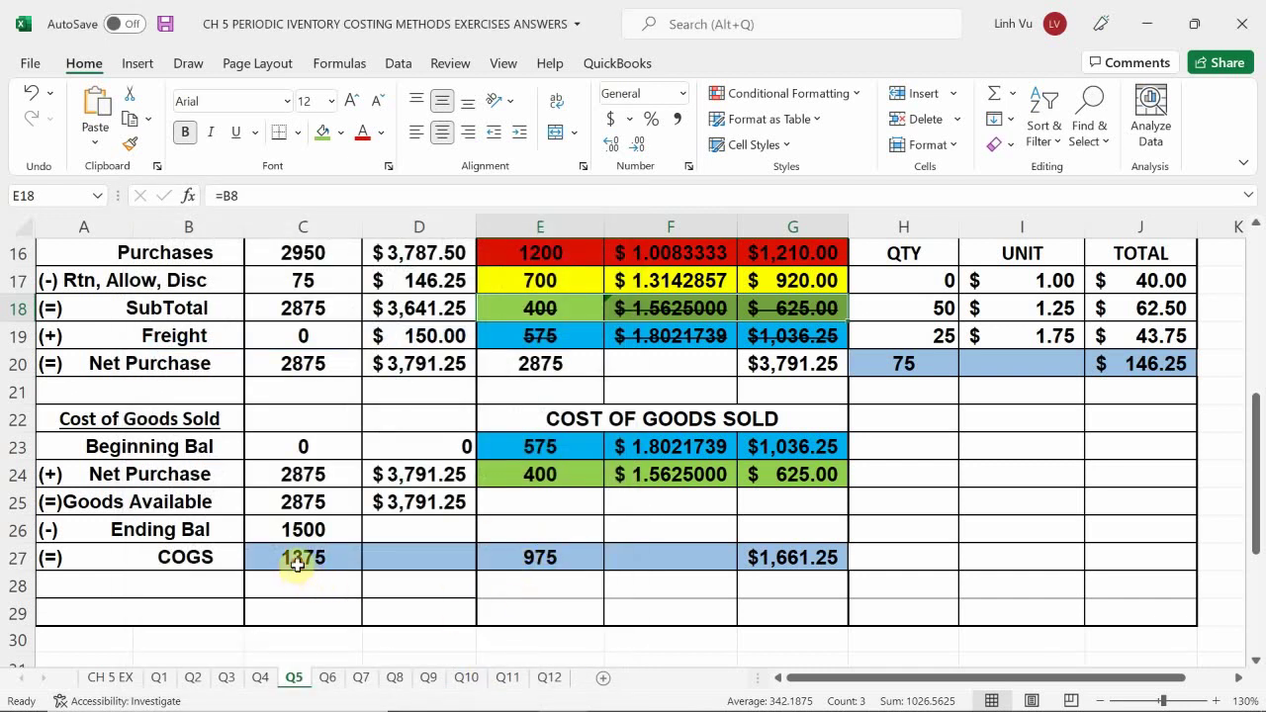
Calculate the remaining cost of goods sold quantity in E25 with the formula =1375-975.
left_click_drag(297, 564, 534, 504)
type("=")
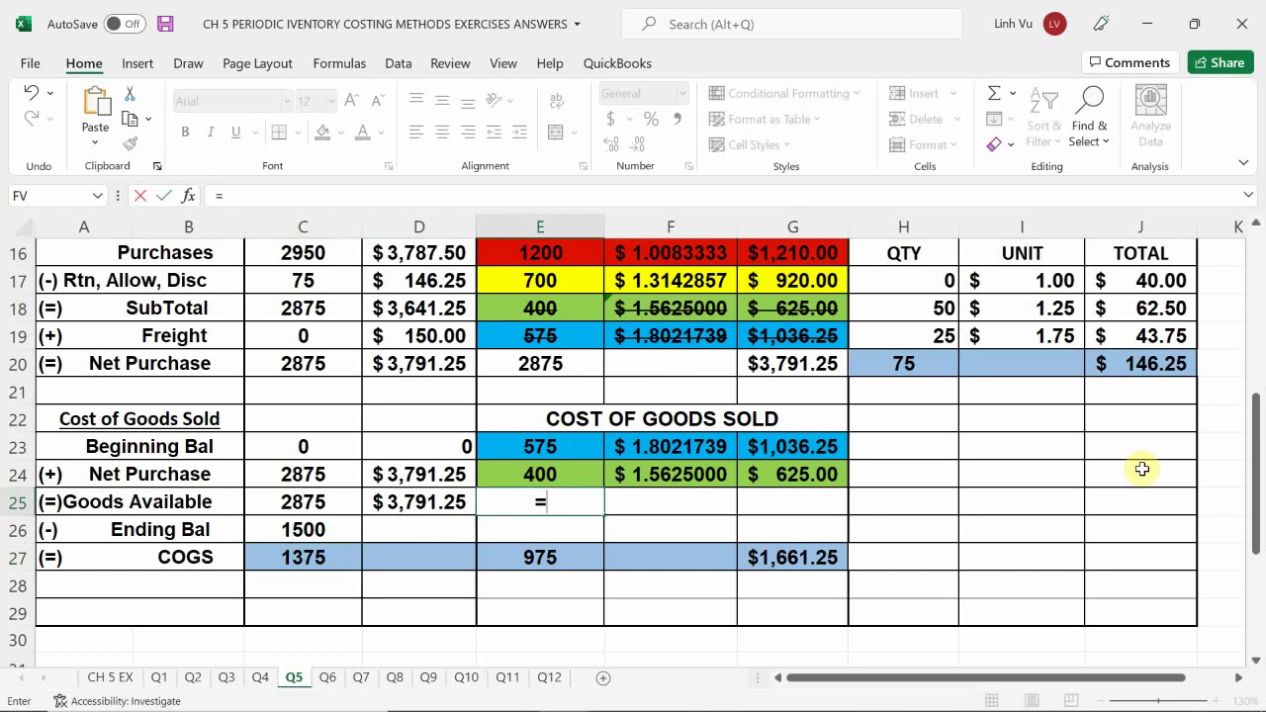
type("1375")
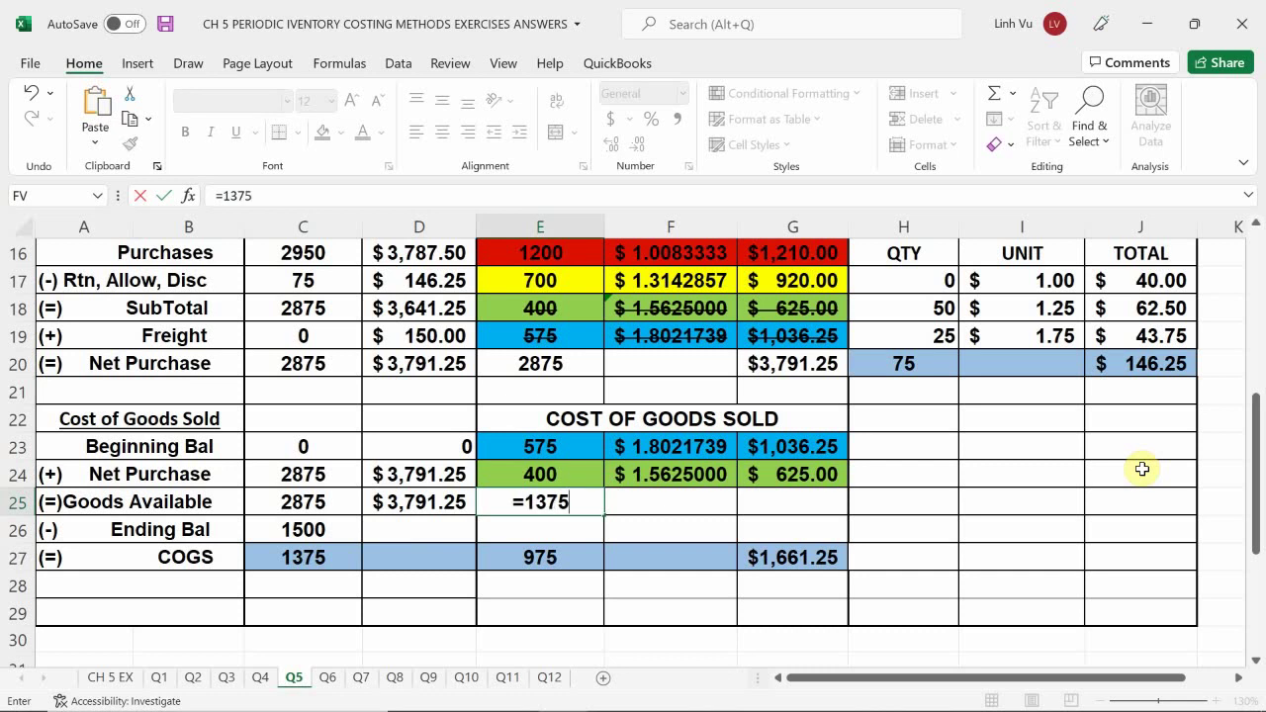
type("-975")
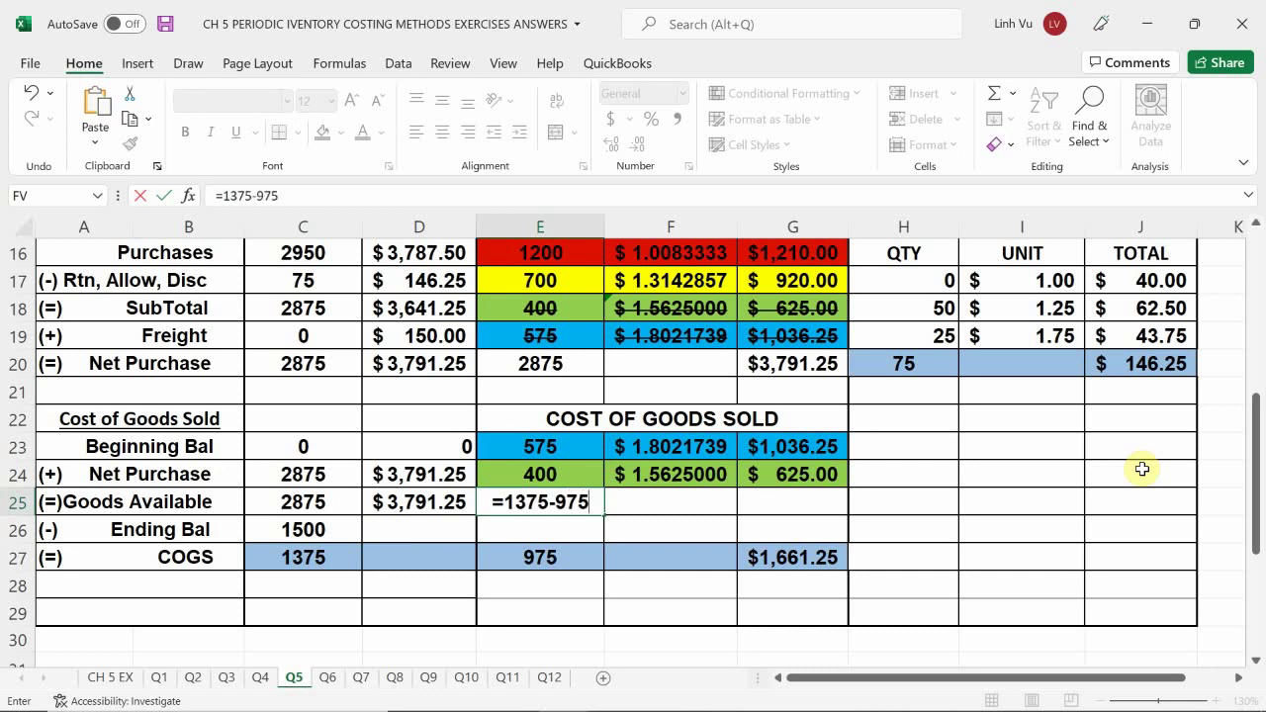
key("Return")
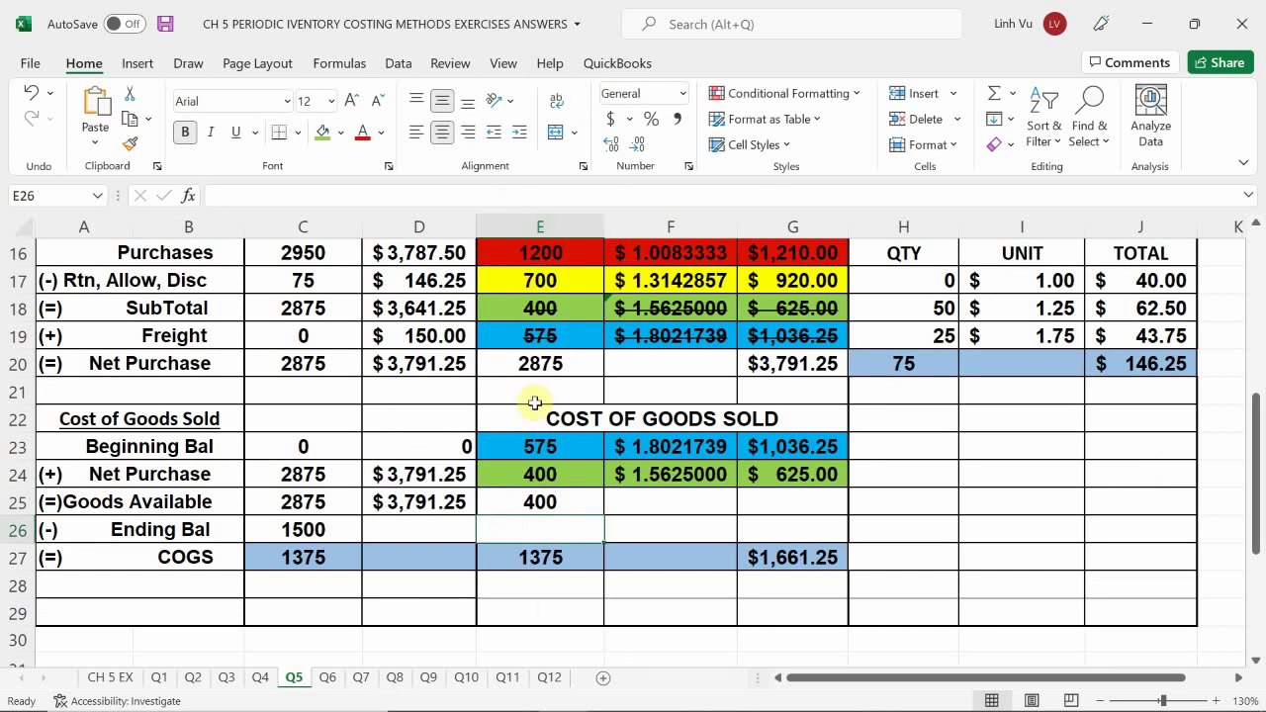
Link the third cost of goods sold unit cost in F25 to the yellow layer's unit cost, using =F17.
left_click(650, 512)
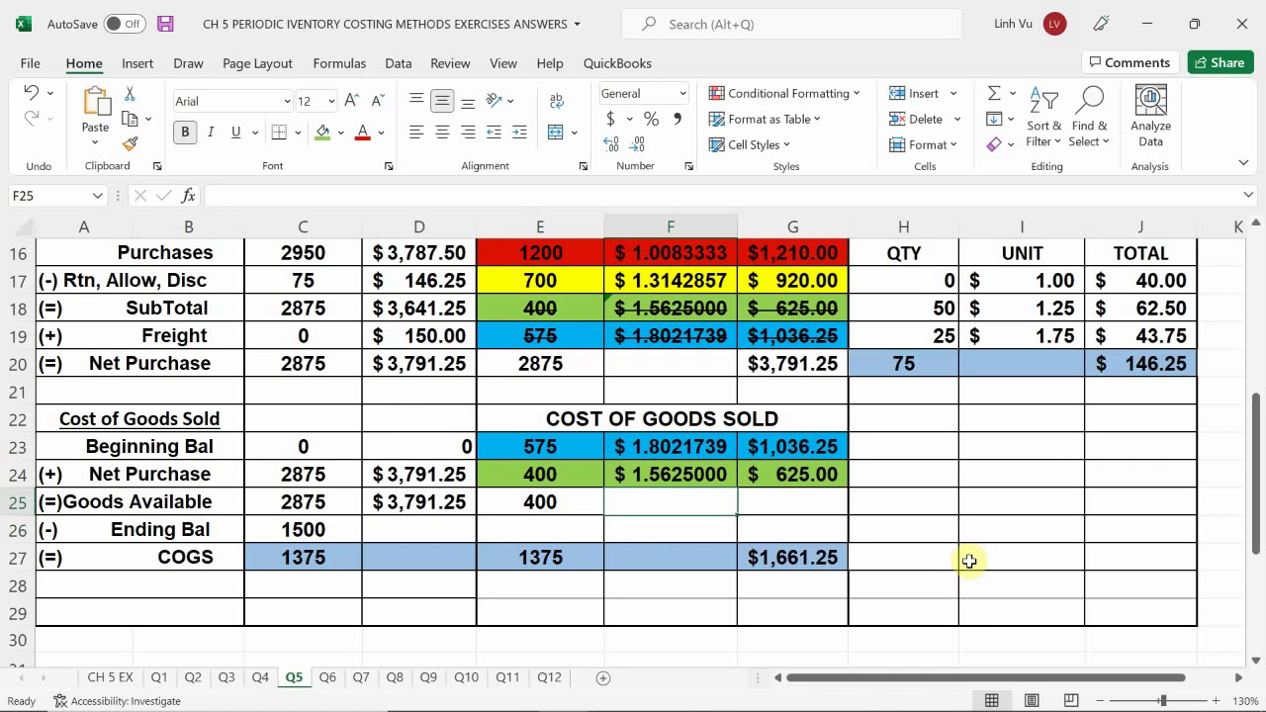
type("=")
key("Up")
key("Up")
key("Up")
key("Up")
key("Up")
key("Up")
key("Up")
key("Up")
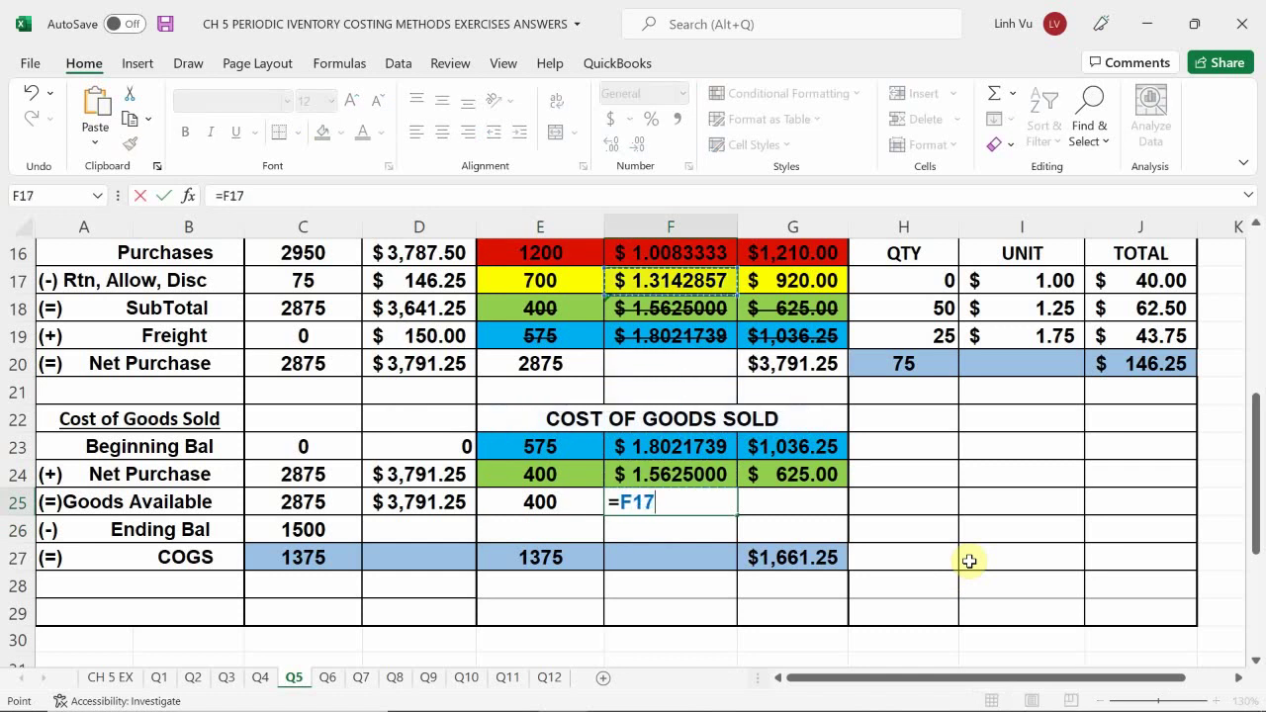
key("Tab")
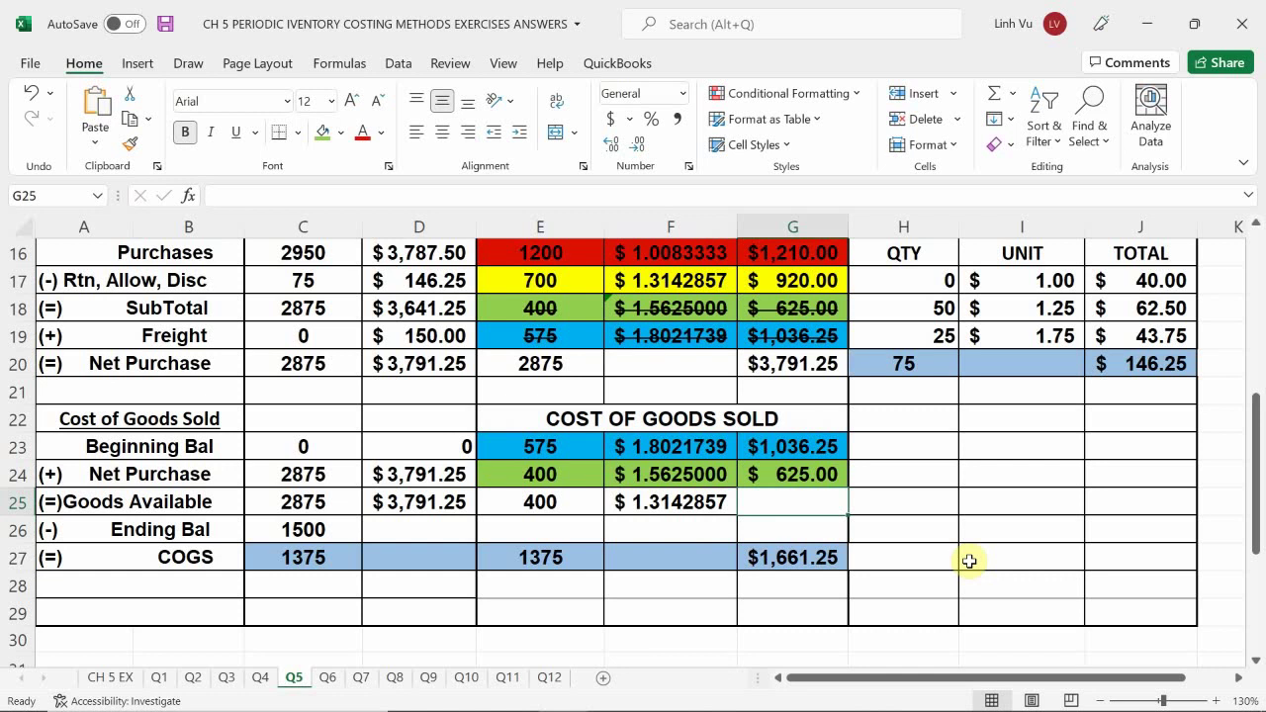
Calculate the total cost in G25 with =ROUND(E25*F25,2) and apply the dollar Accounting format to it.
type("=")
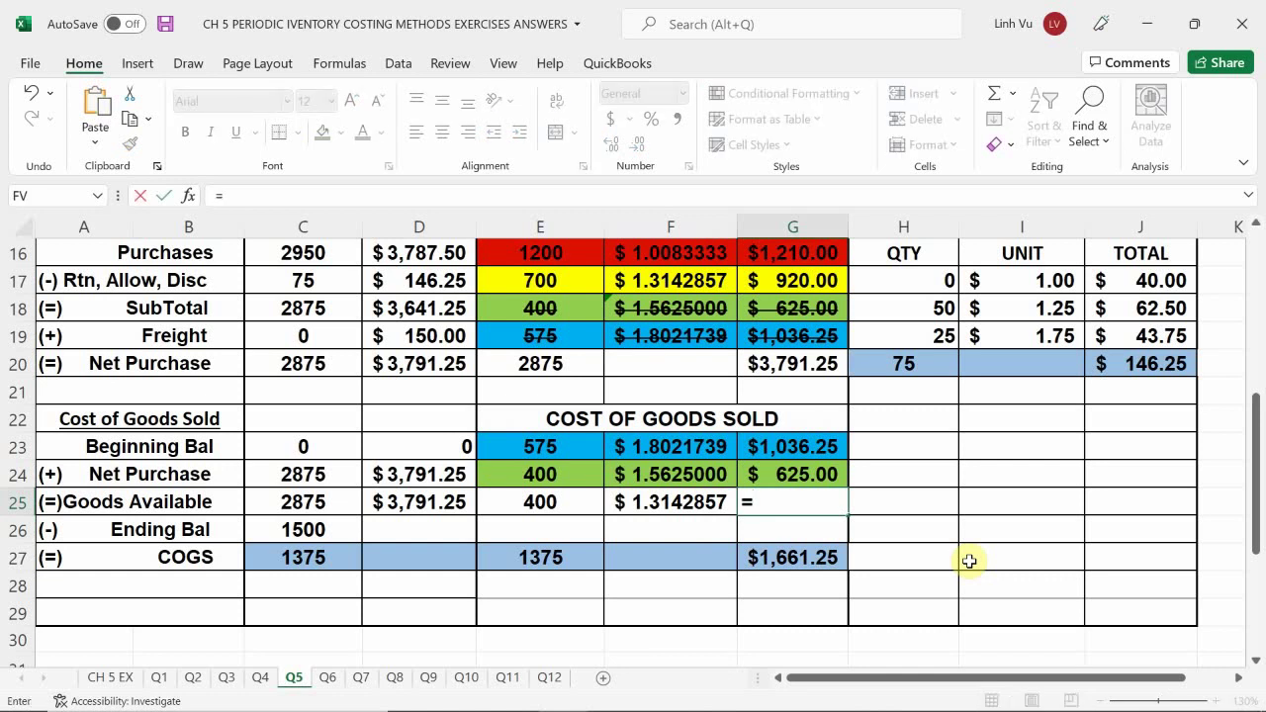
type("ROUND(")
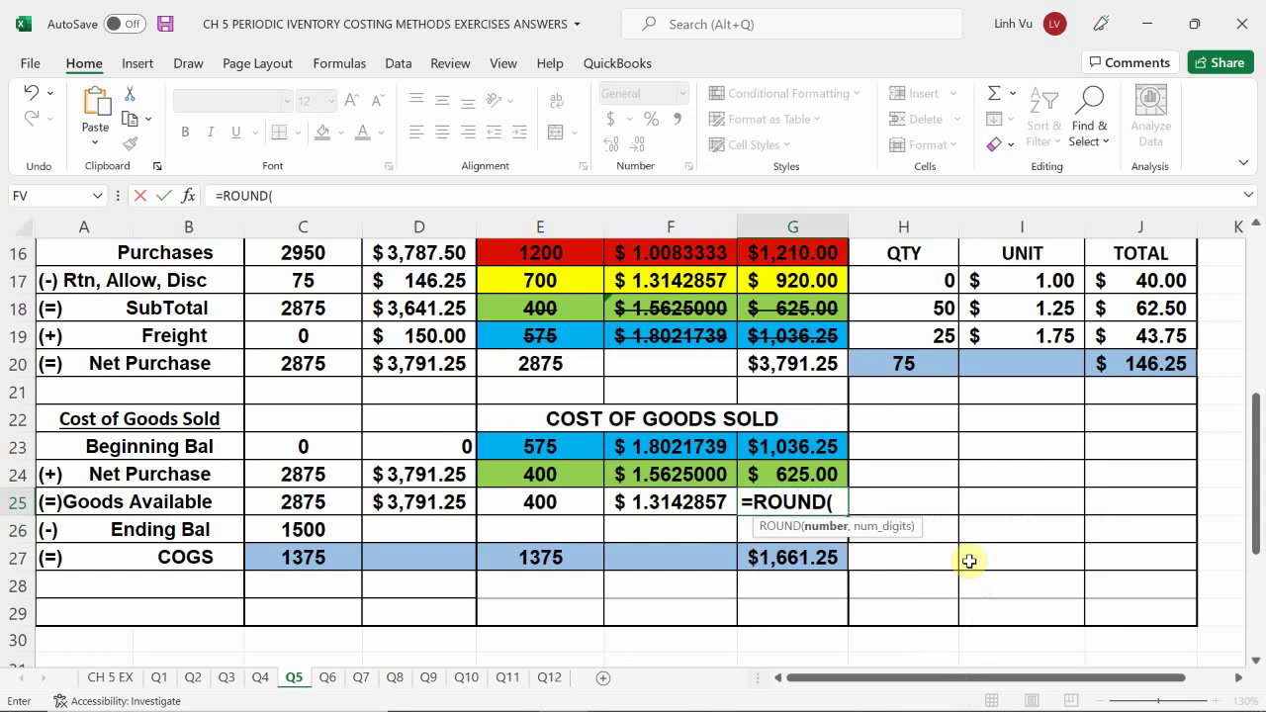
left_click(542, 510)
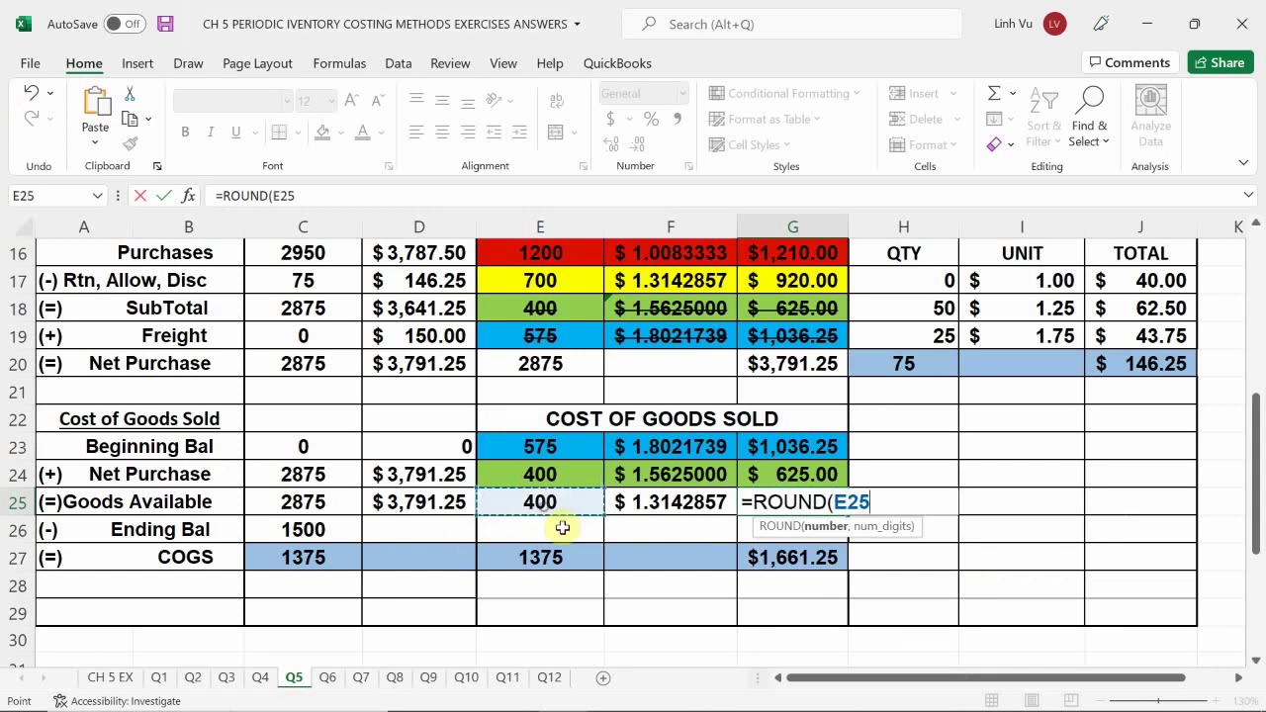
type("*")
key("Left")
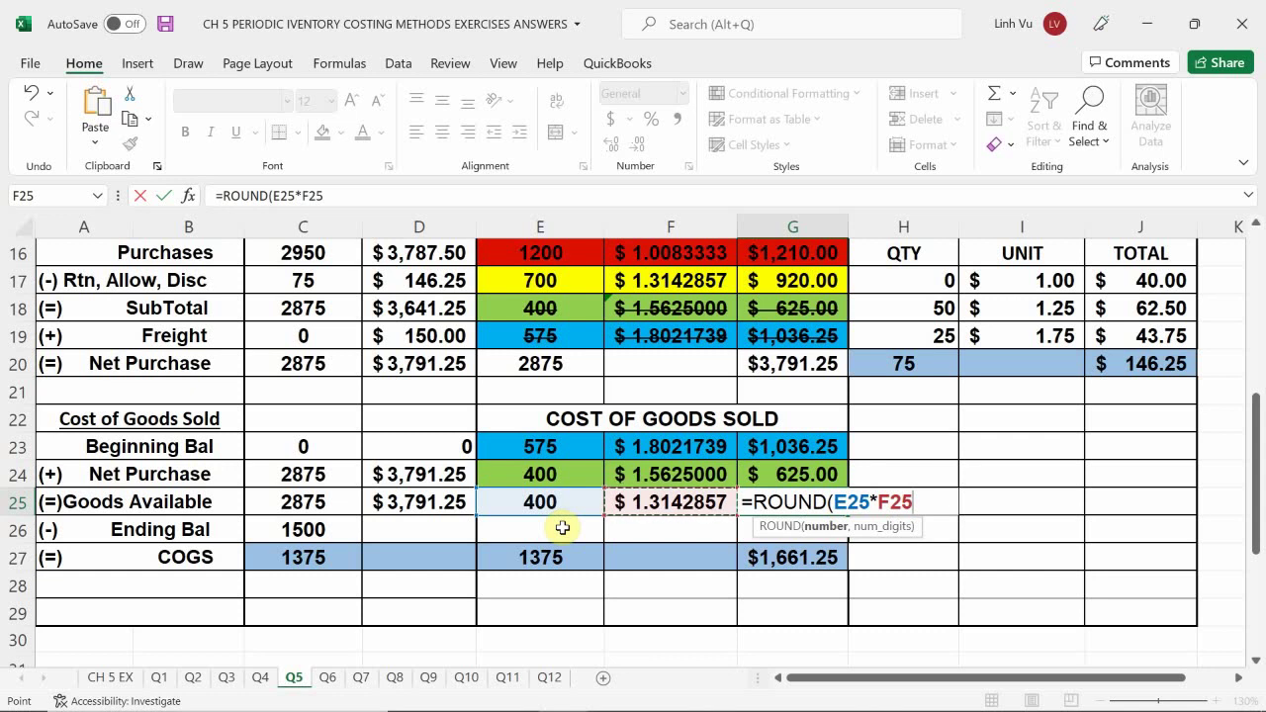
type(".")
key("BackSpace")
type(",")
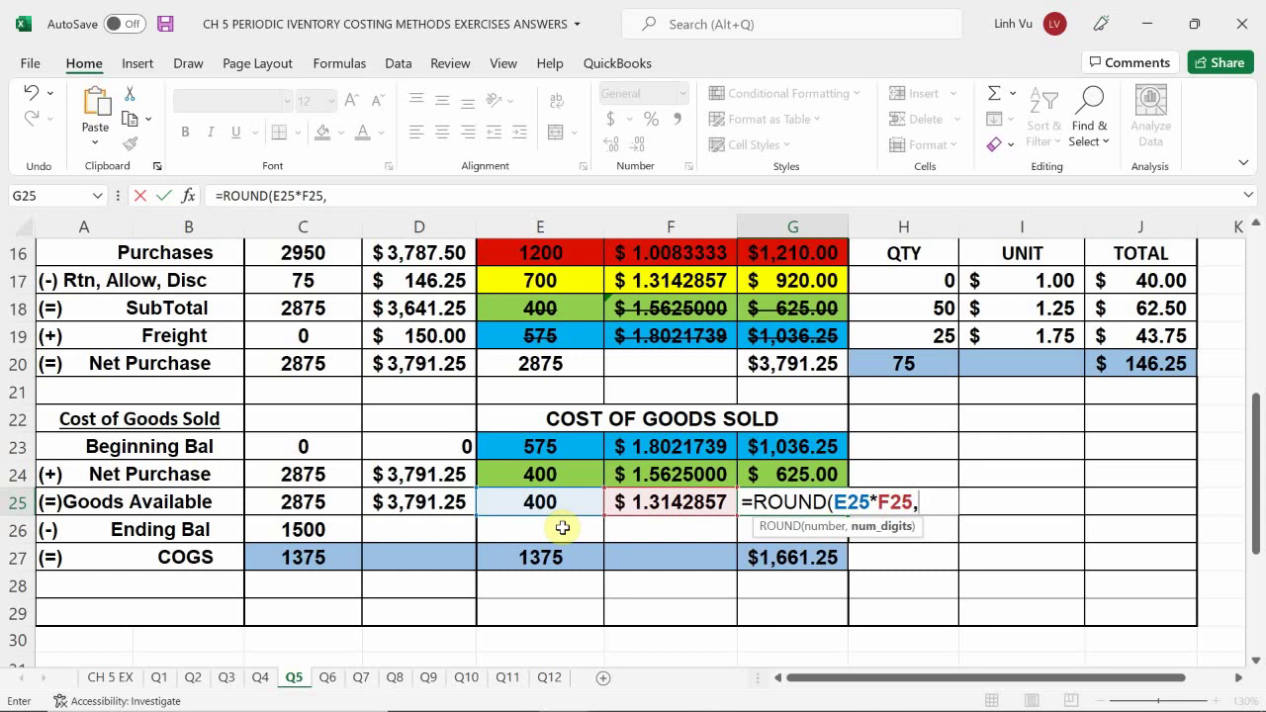
type("2")
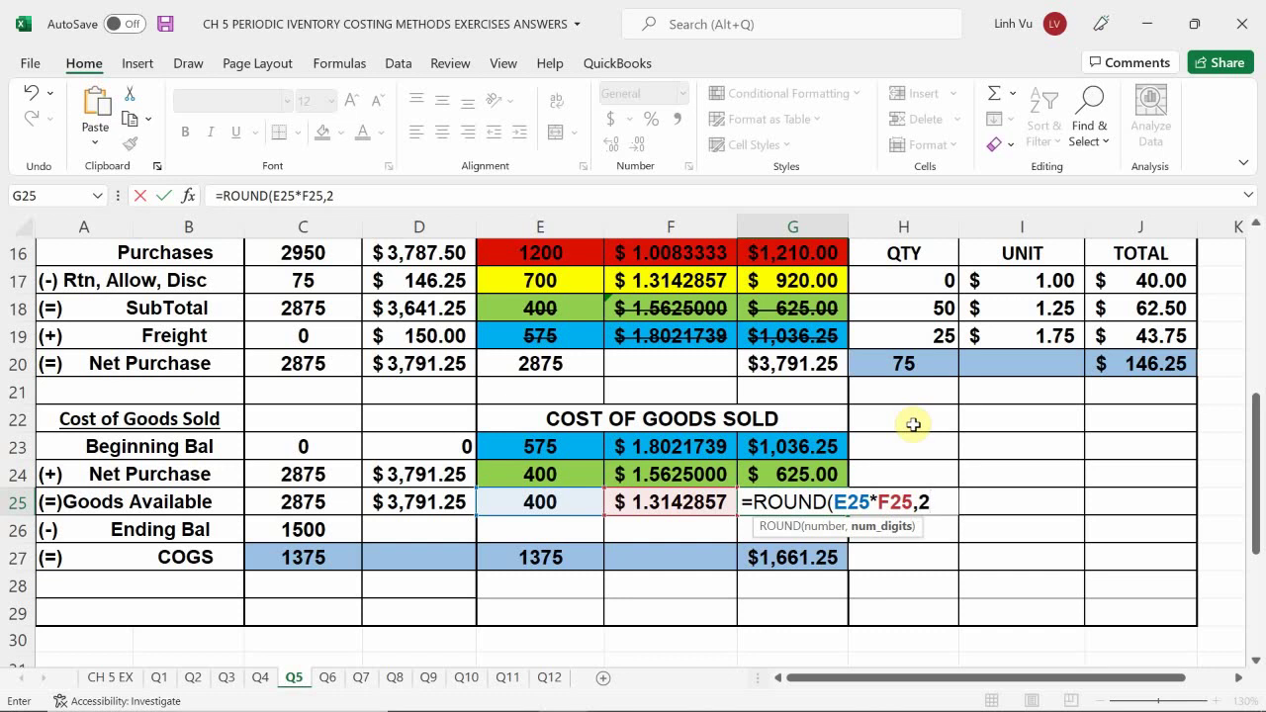
key("Return")
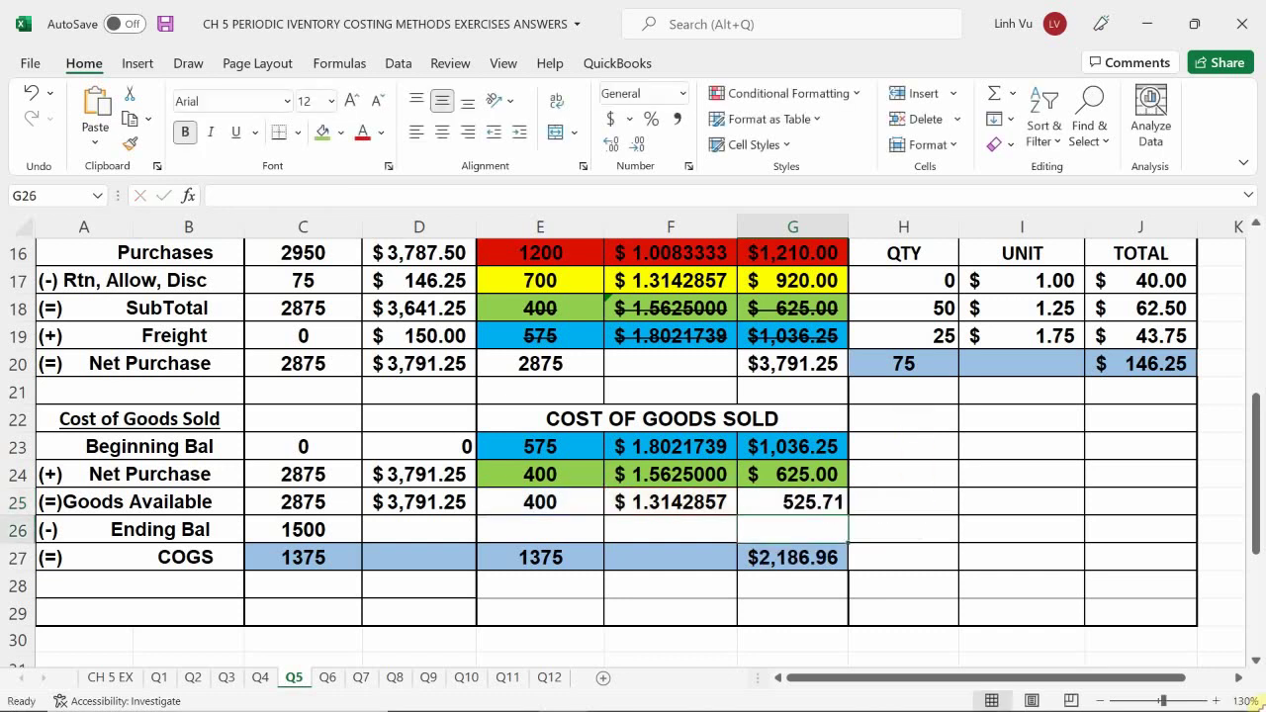
left_click(784, 507)
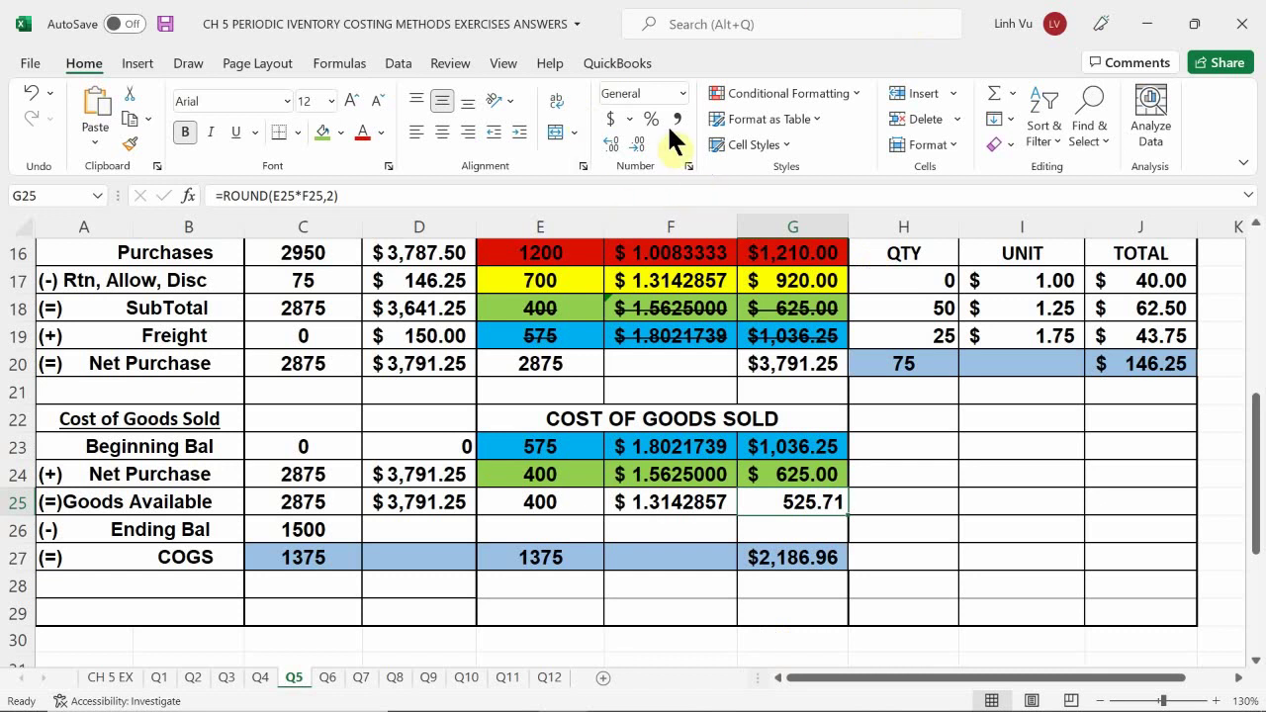
left_click(610, 118)
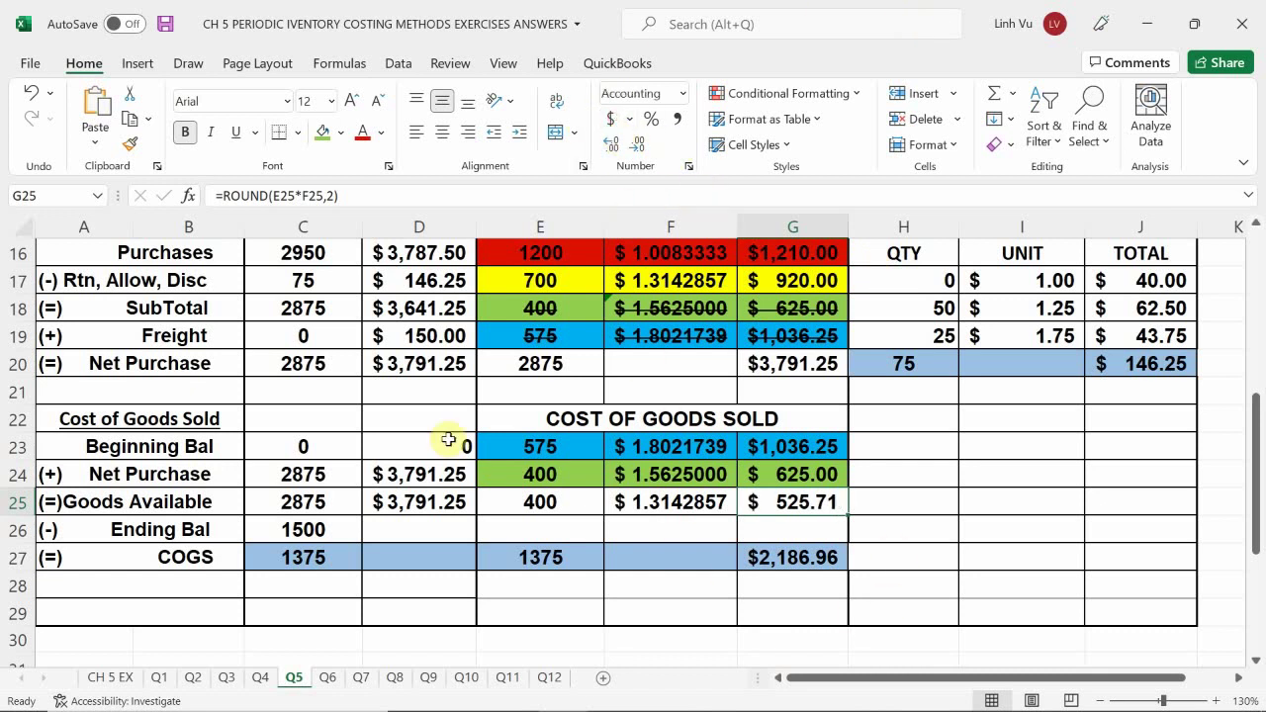
Fill E25:G25 with the standard yellow color to match the layer in row 17.
left_click_drag(546, 518, 784, 514)
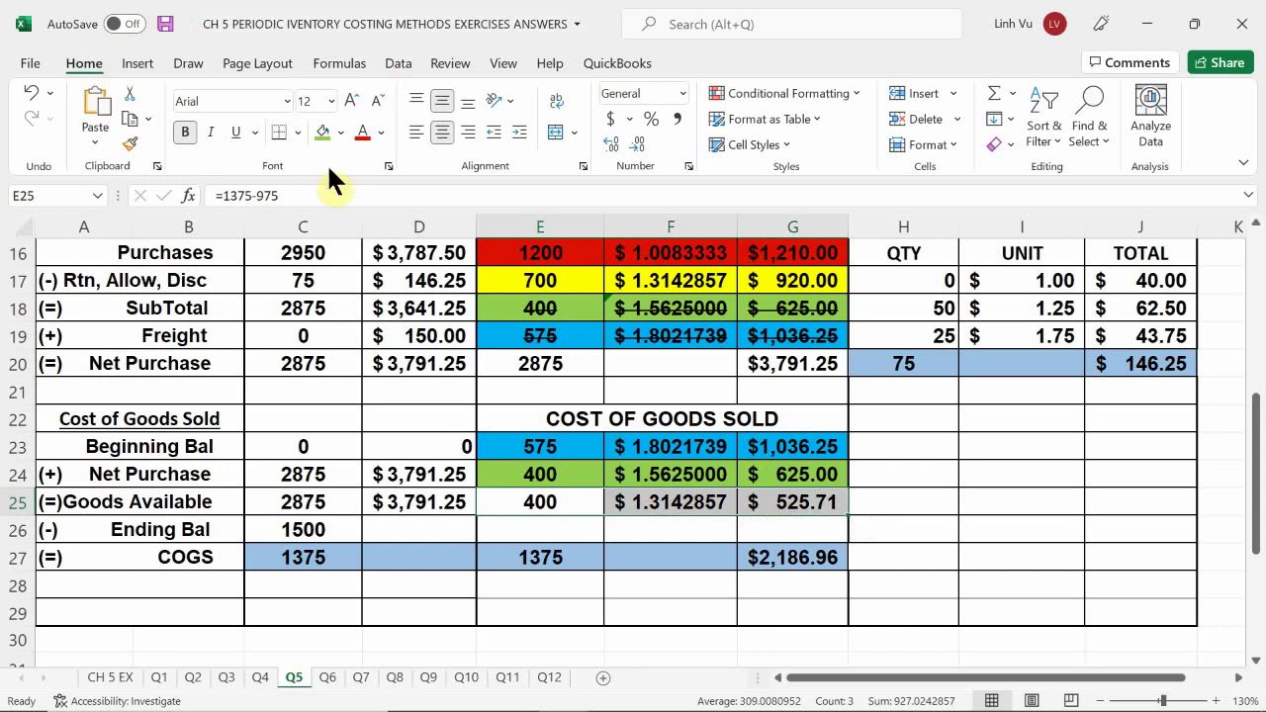
left_click(340, 132)
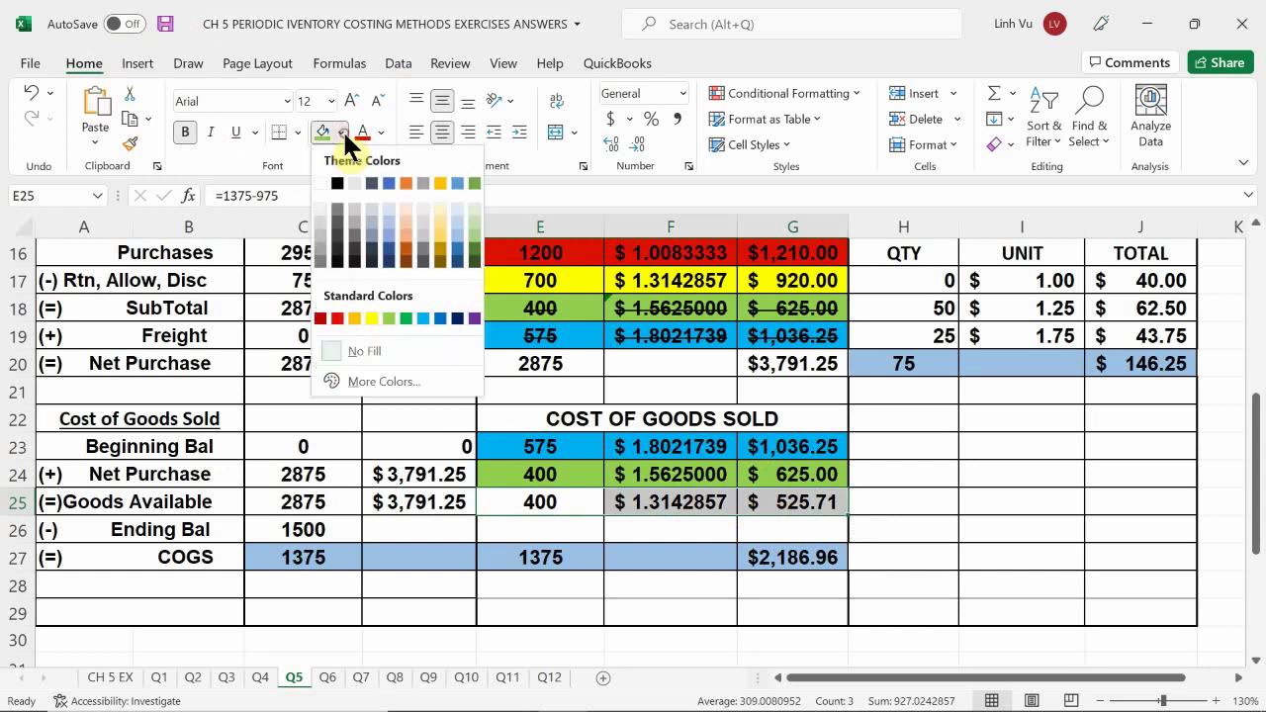
left_click(369, 315)
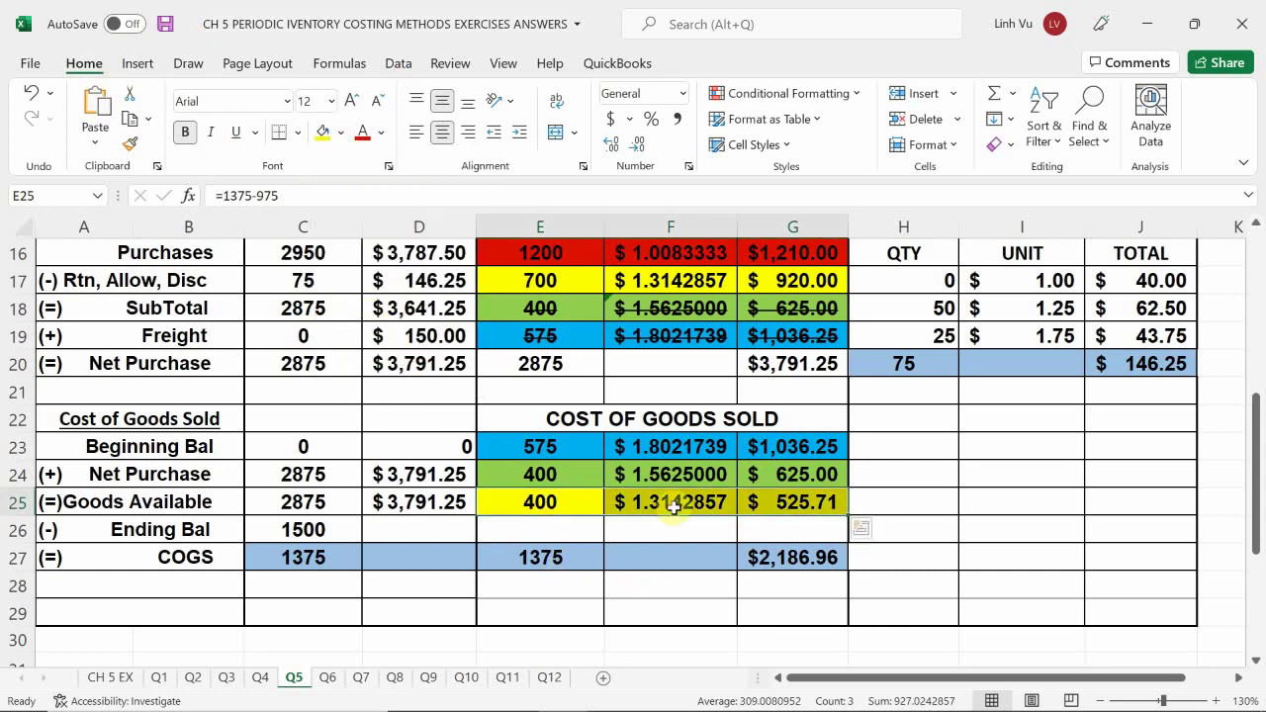
Link the COGS total cost in D27 to the cost of goods sold total with =G27.
left_click(545, 540)
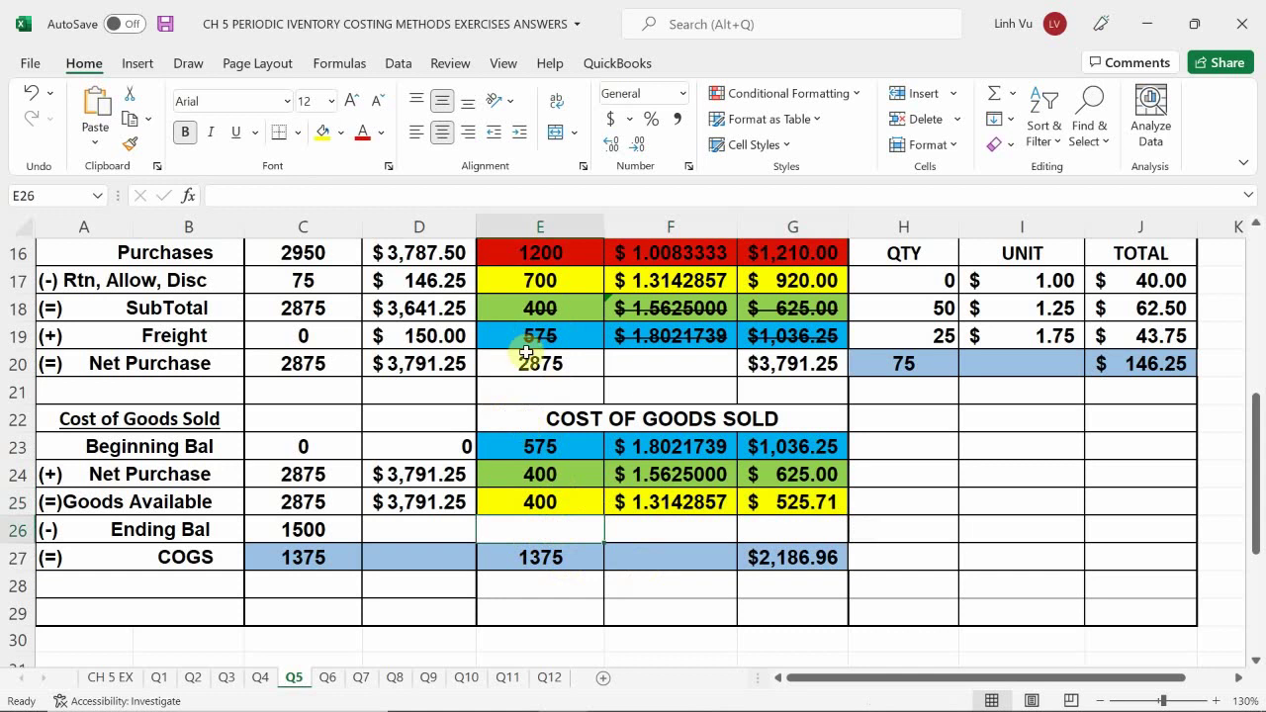
scroll(482, 399, "up", 1)
scroll(220, 254, "up", 4)
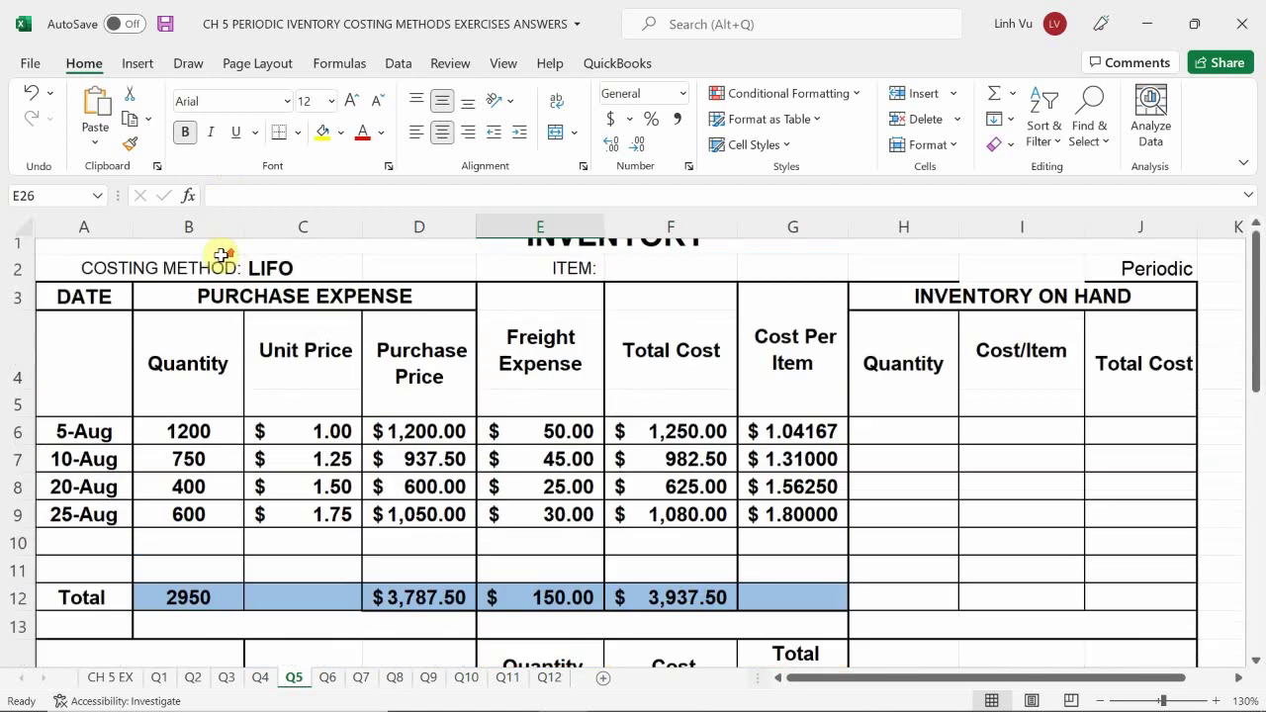
scroll(587, 395, "down", 5)
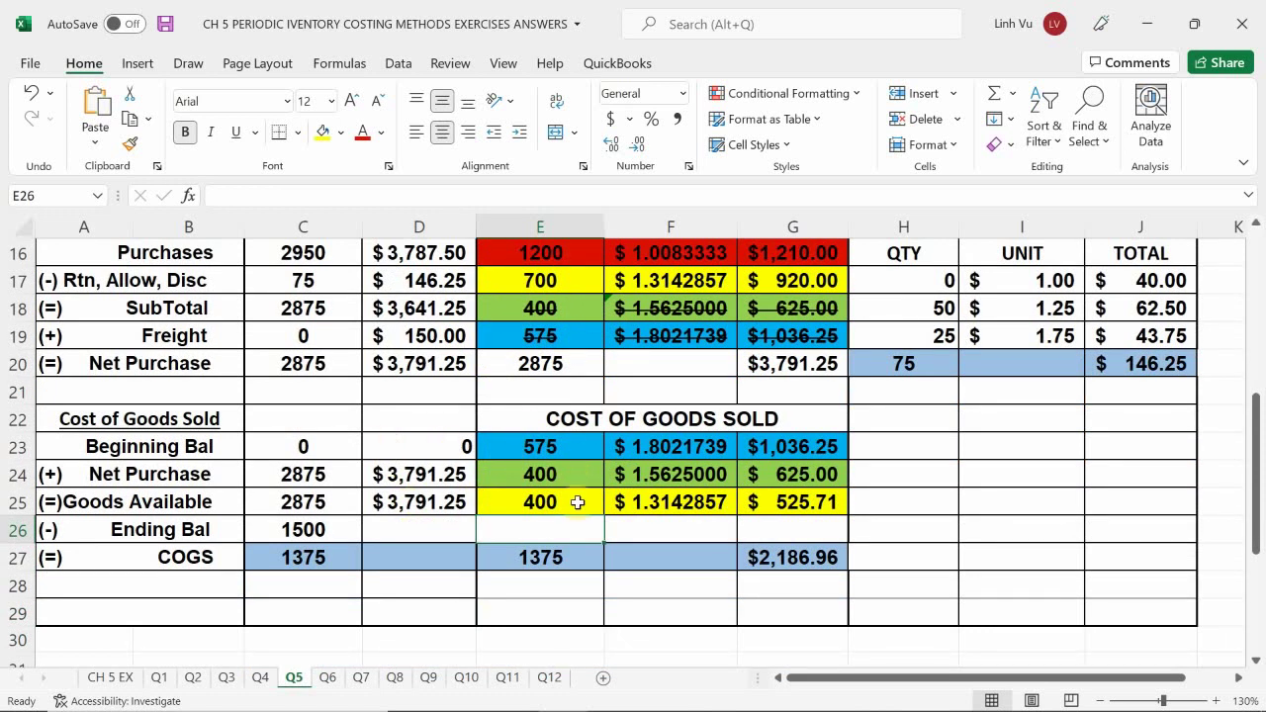
left_click(410, 562)
type("=")
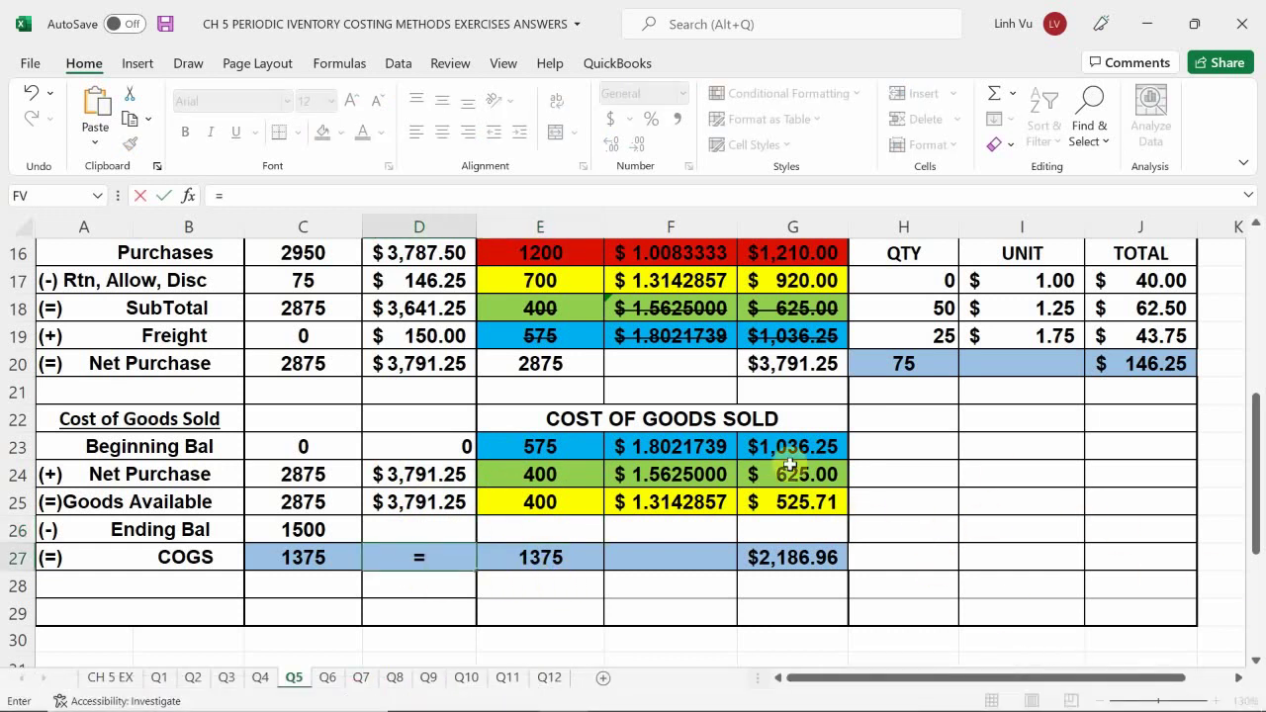
left_click(767, 559)
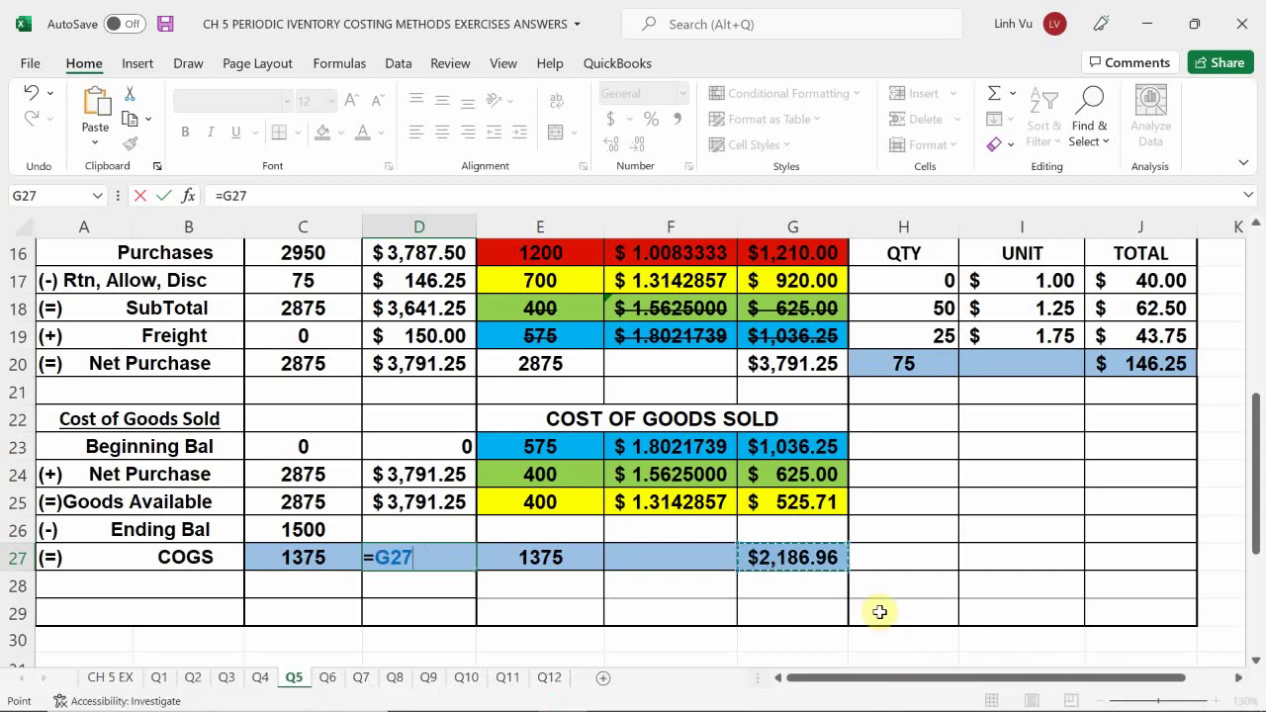
key("Return")
Calculate the ending balance cost in D26 by subtracting COGS from goods available, using =D25-D27.
type("=D25")
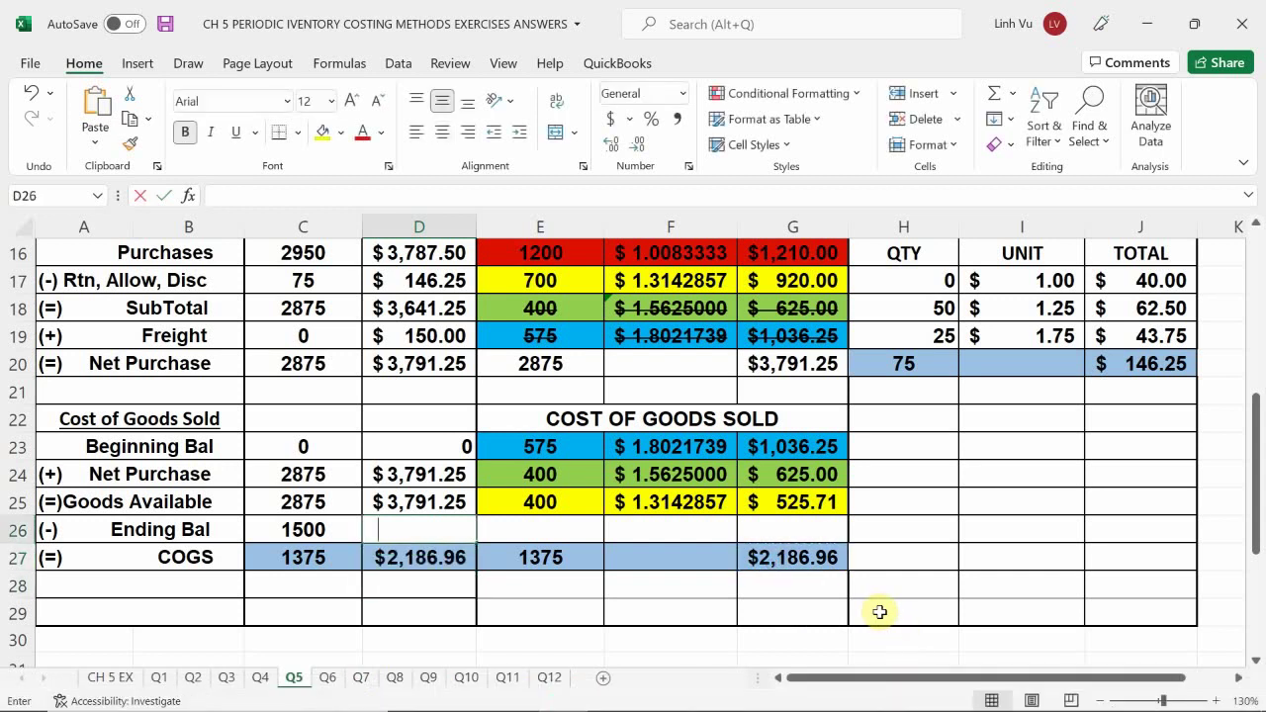
type("-")
key("Down")
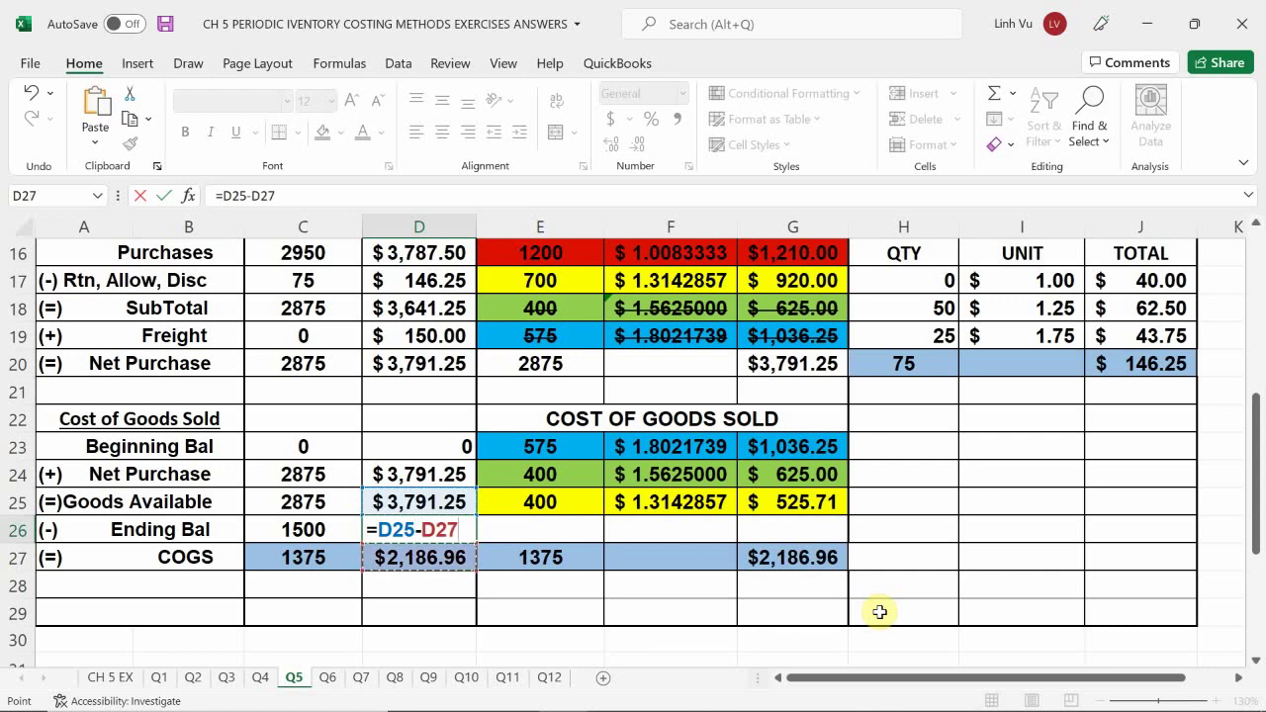
key("Return")
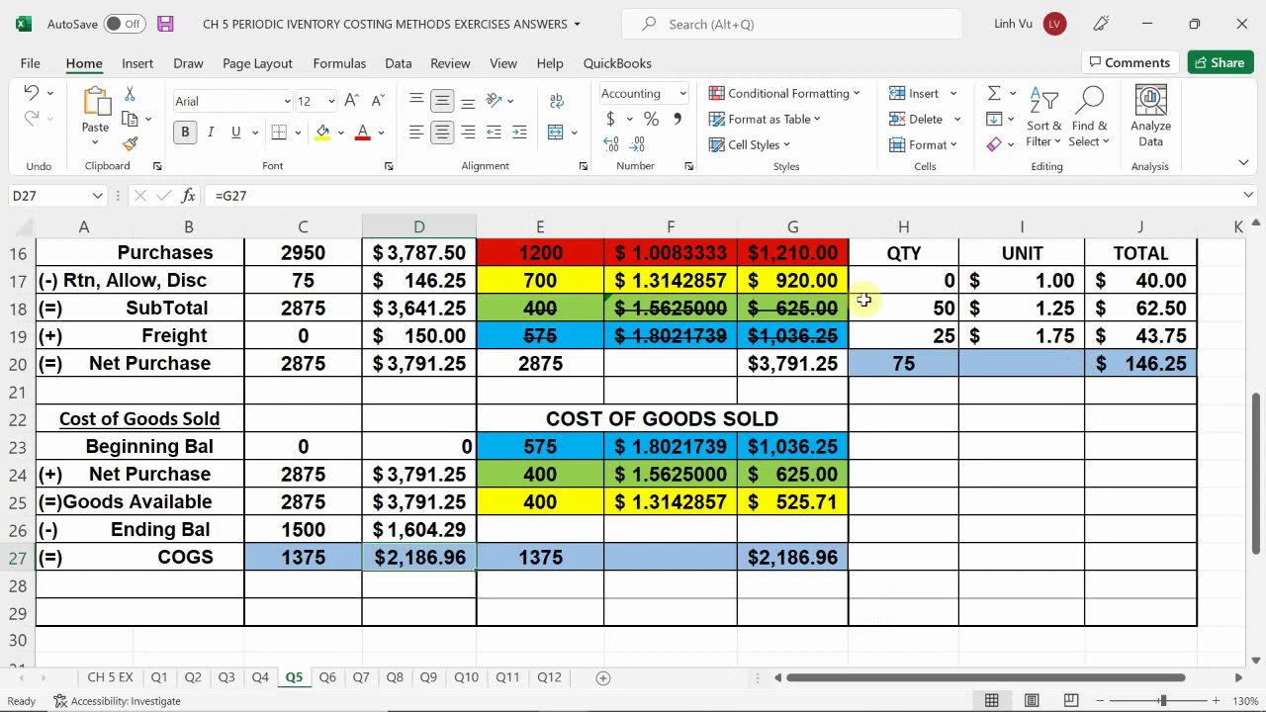
Merge and center H22:J22 and enter the heading ENDING INVENTORY.
left_click_drag(897, 418, 1155, 424)
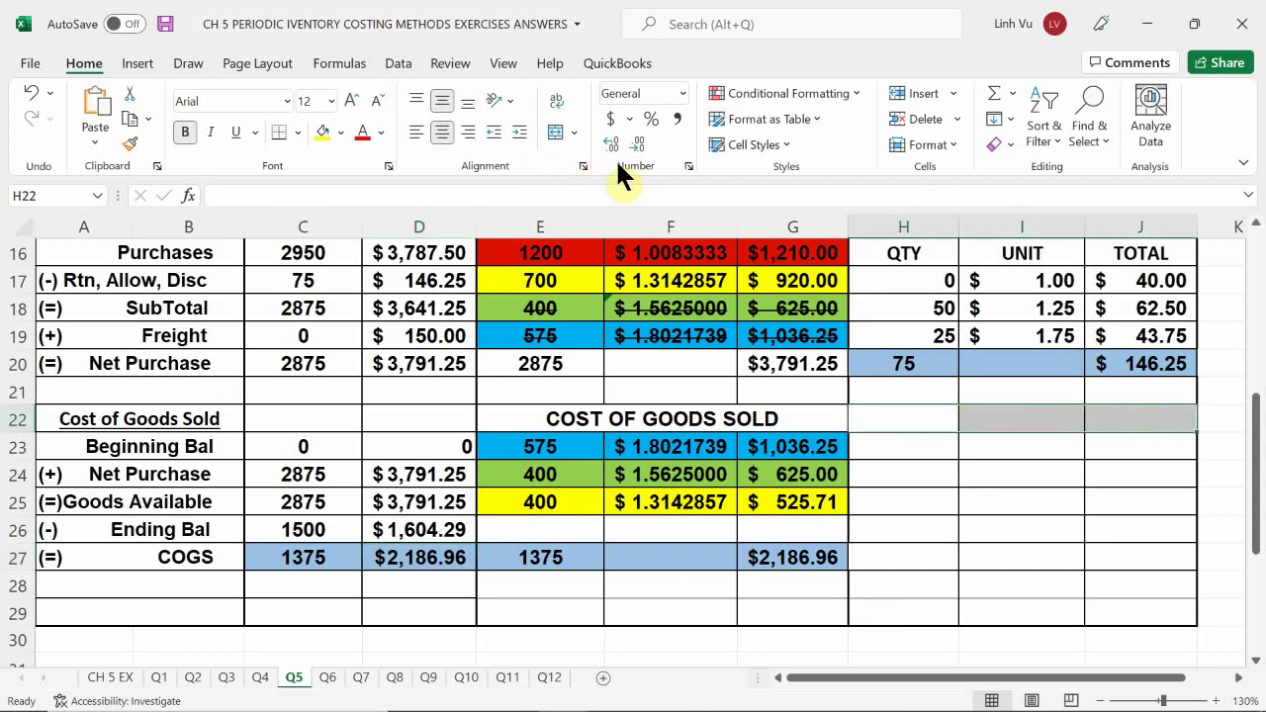
left_click(556, 132)
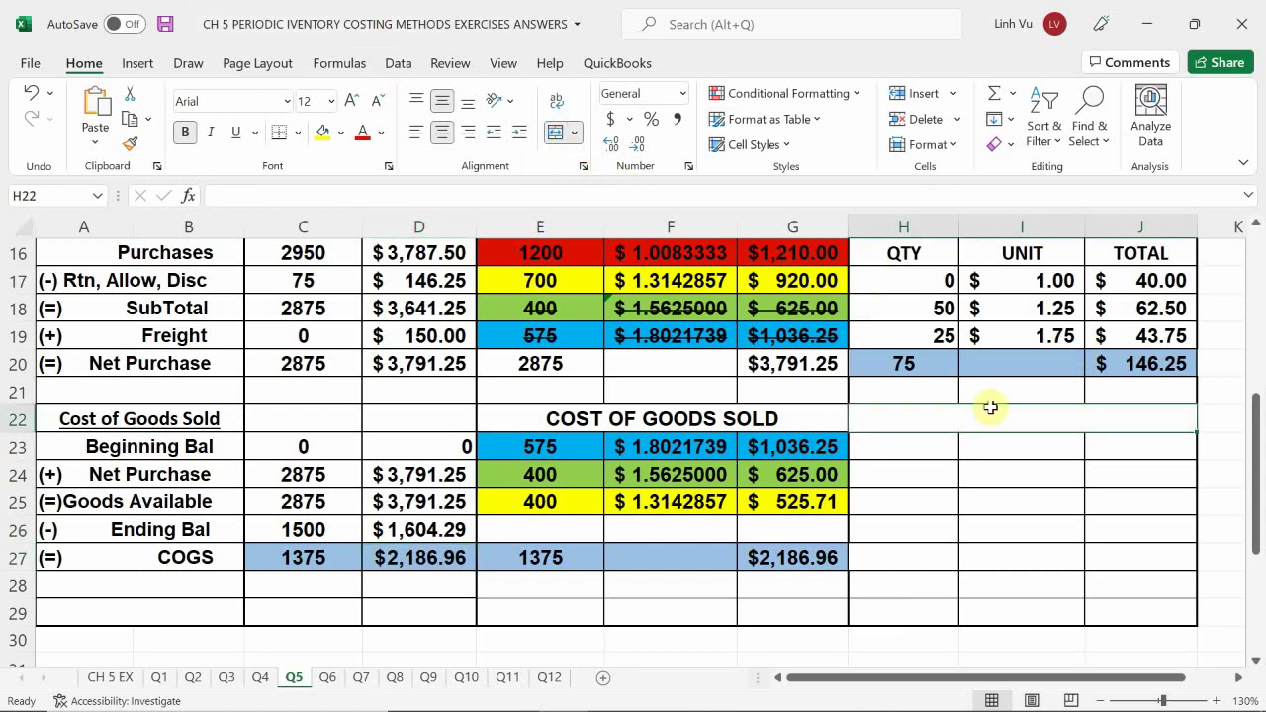
type("ENDING INVENTORY")
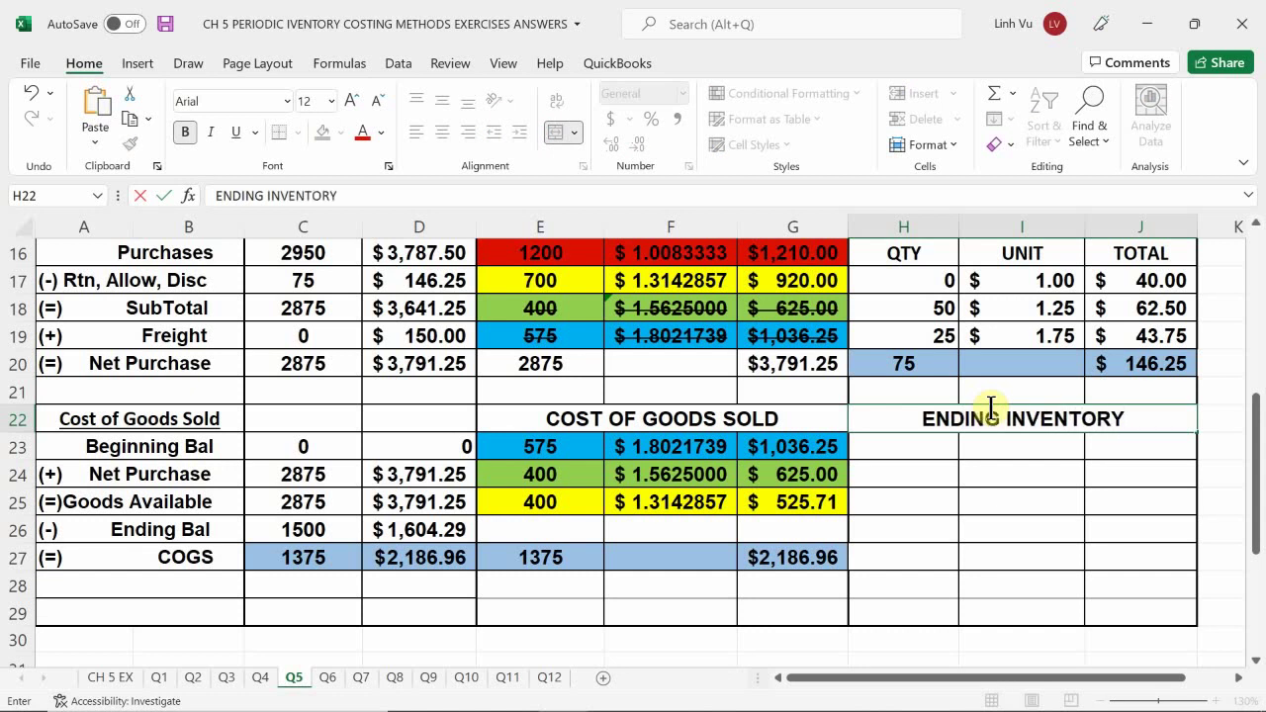
key("Return")
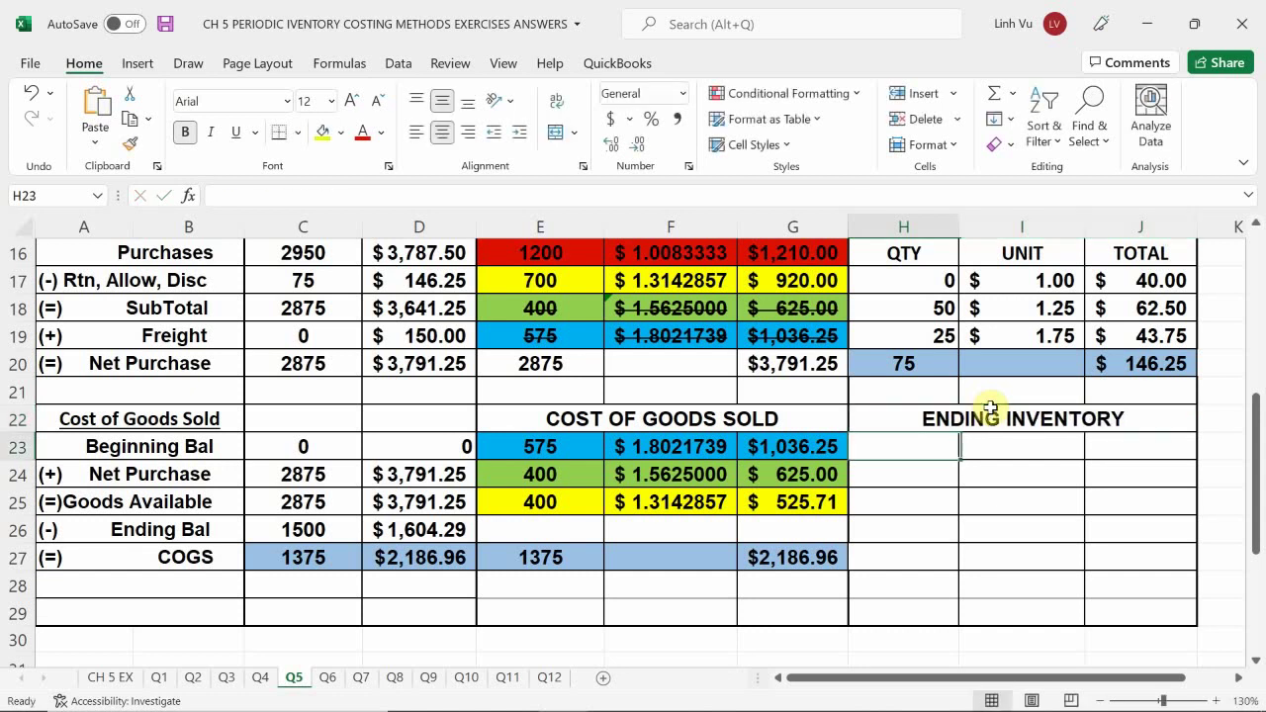
Link the first ending inventory row, H23:J23, to the red layer's quantity, unit cost and total, using =E16, =F16 and =G16.
type("=")
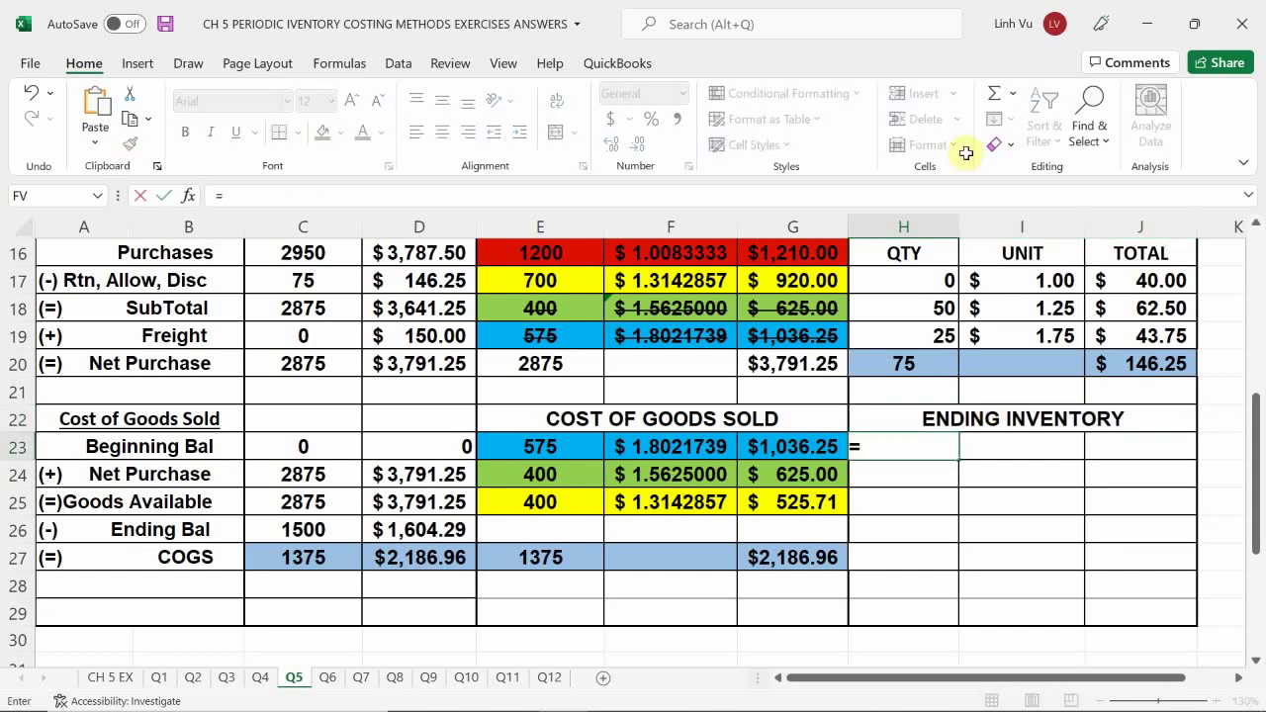
left_click(529, 254)
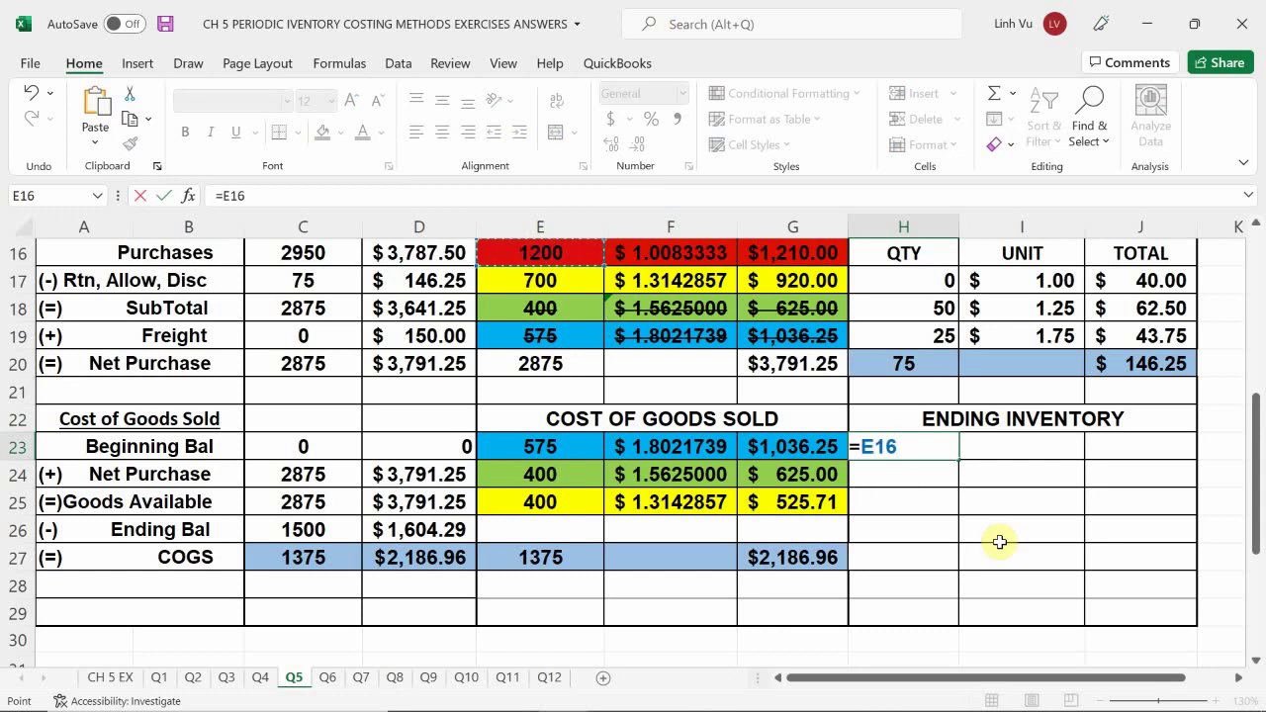
key("Tab")
type("=")
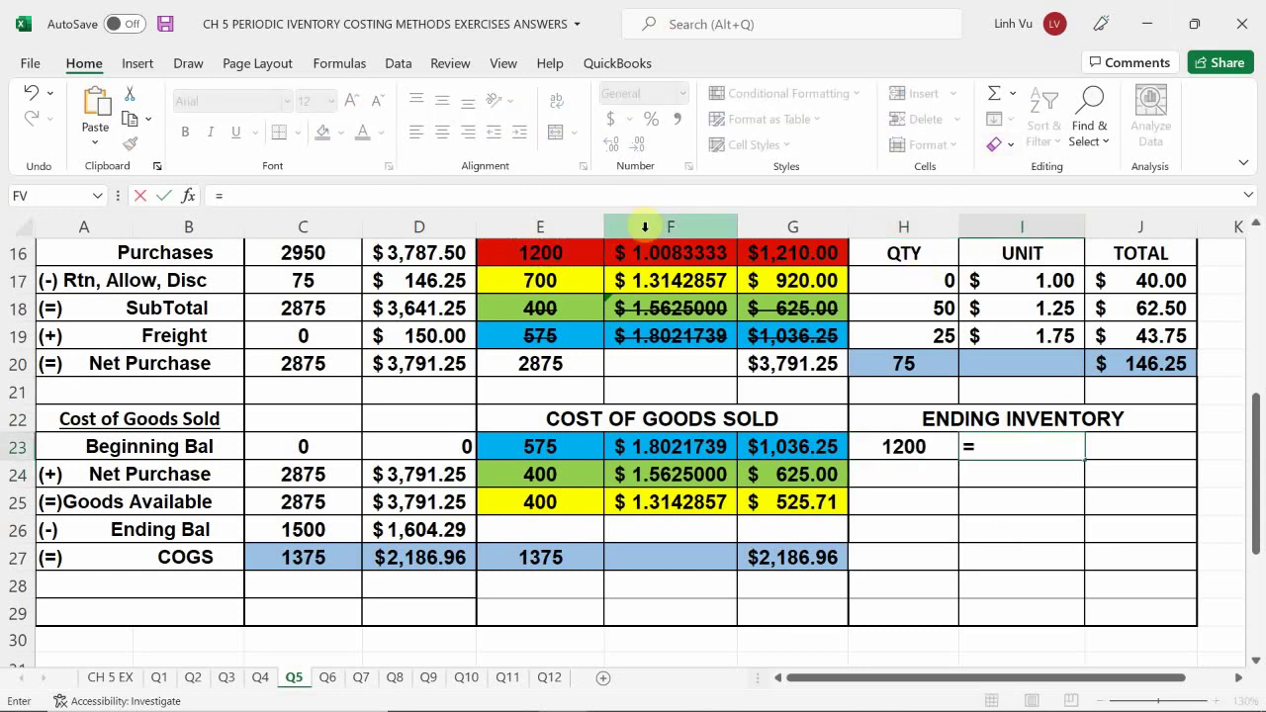
left_click(673, 259)
key("Tab")
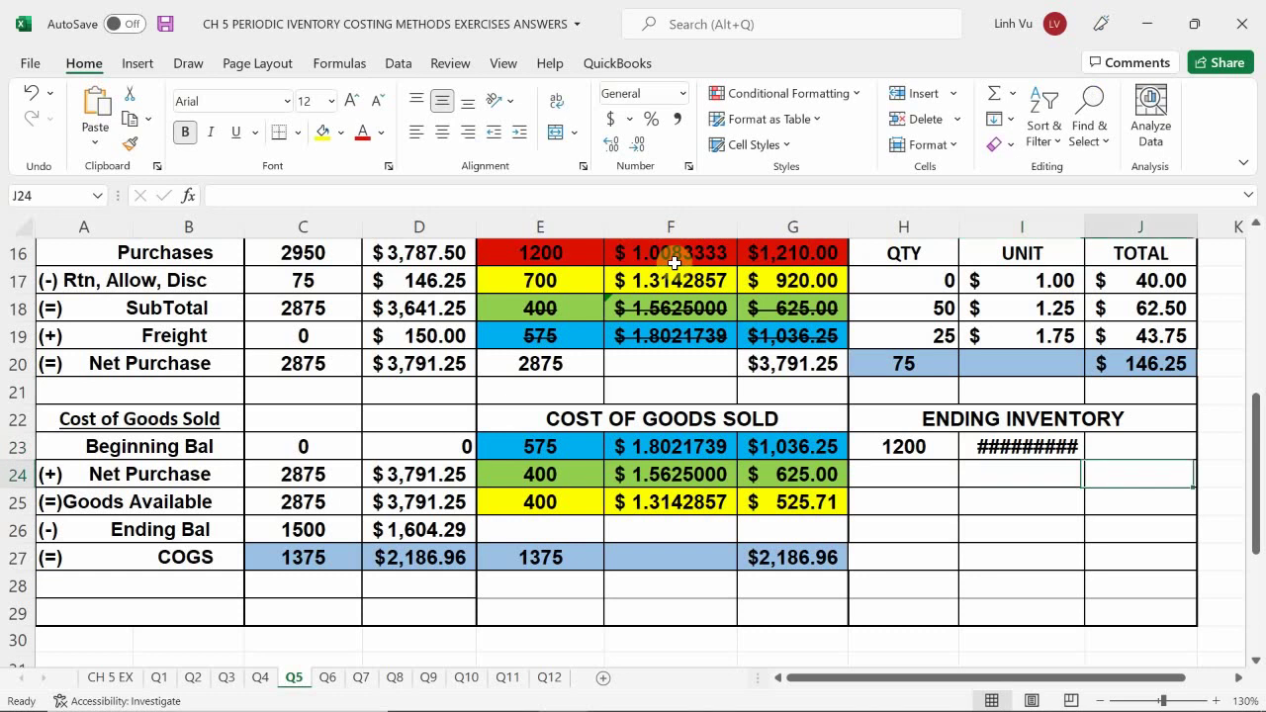
type("=")
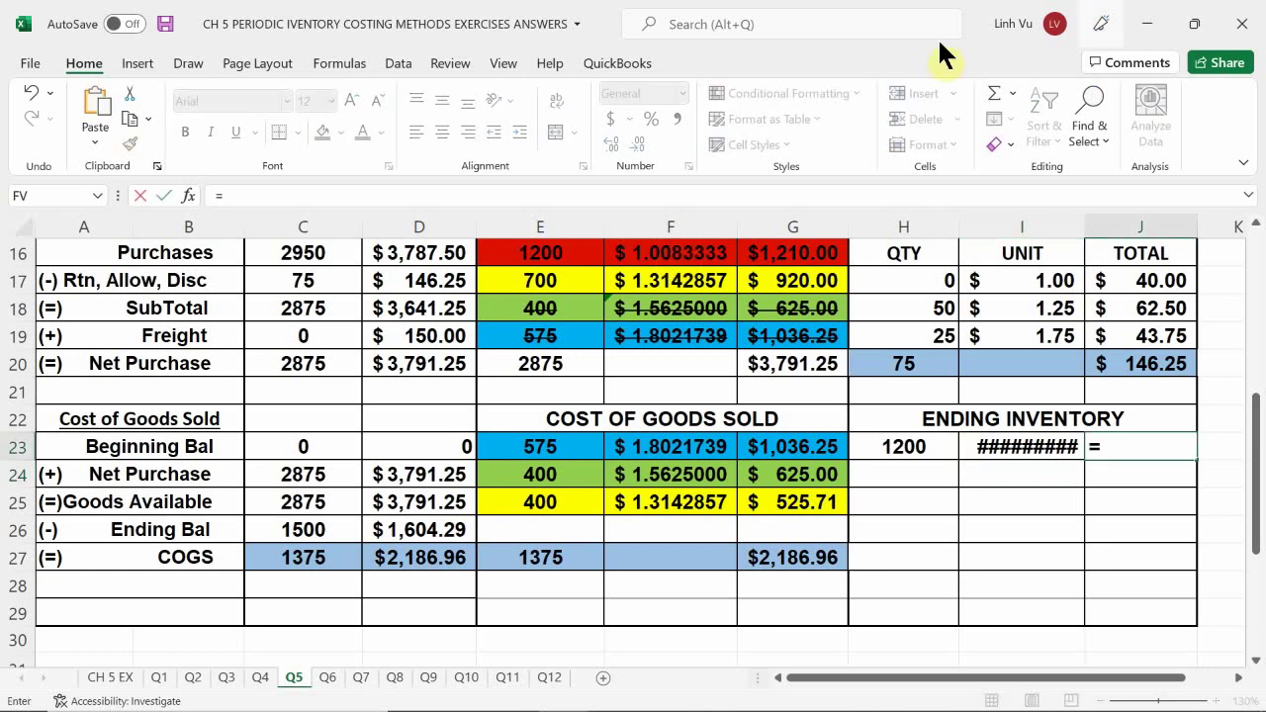
left_click(786, 252)
key("Return")
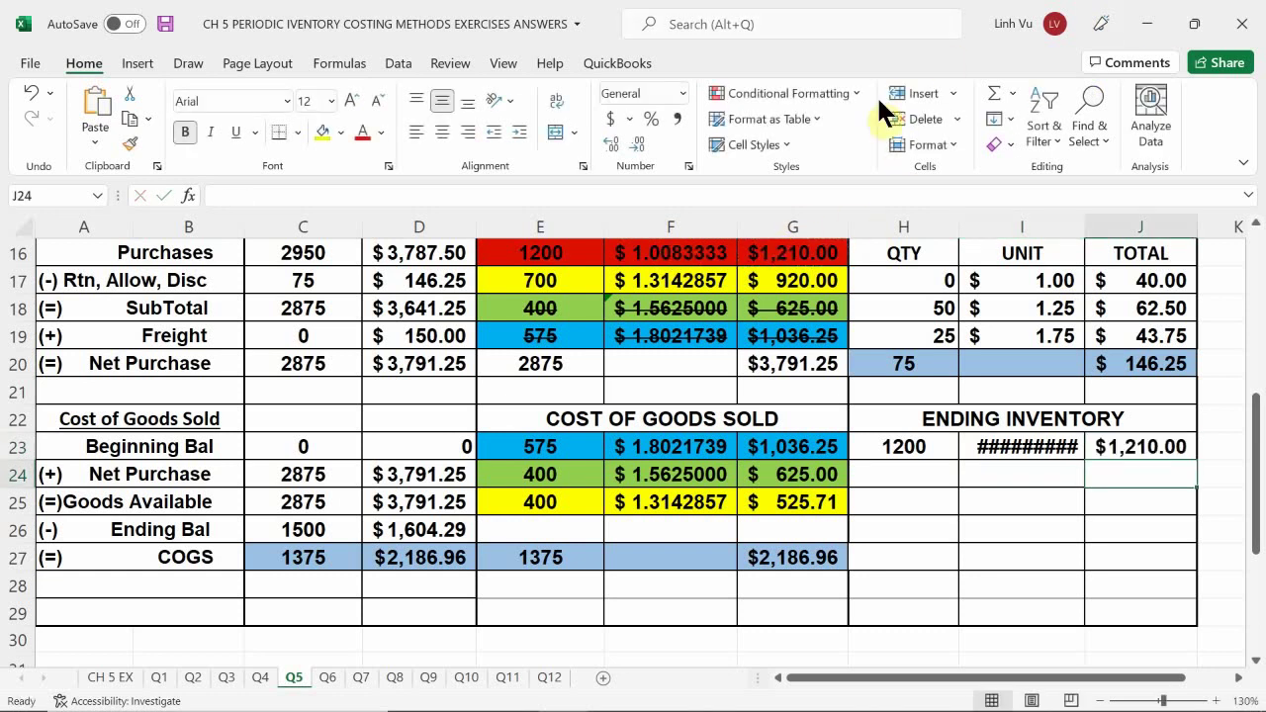
Reduce the ending inventory unit costs in I23:I25 to six decimal places so they fit the column.
double_click(1001, 446)
left_click(1016, 502)
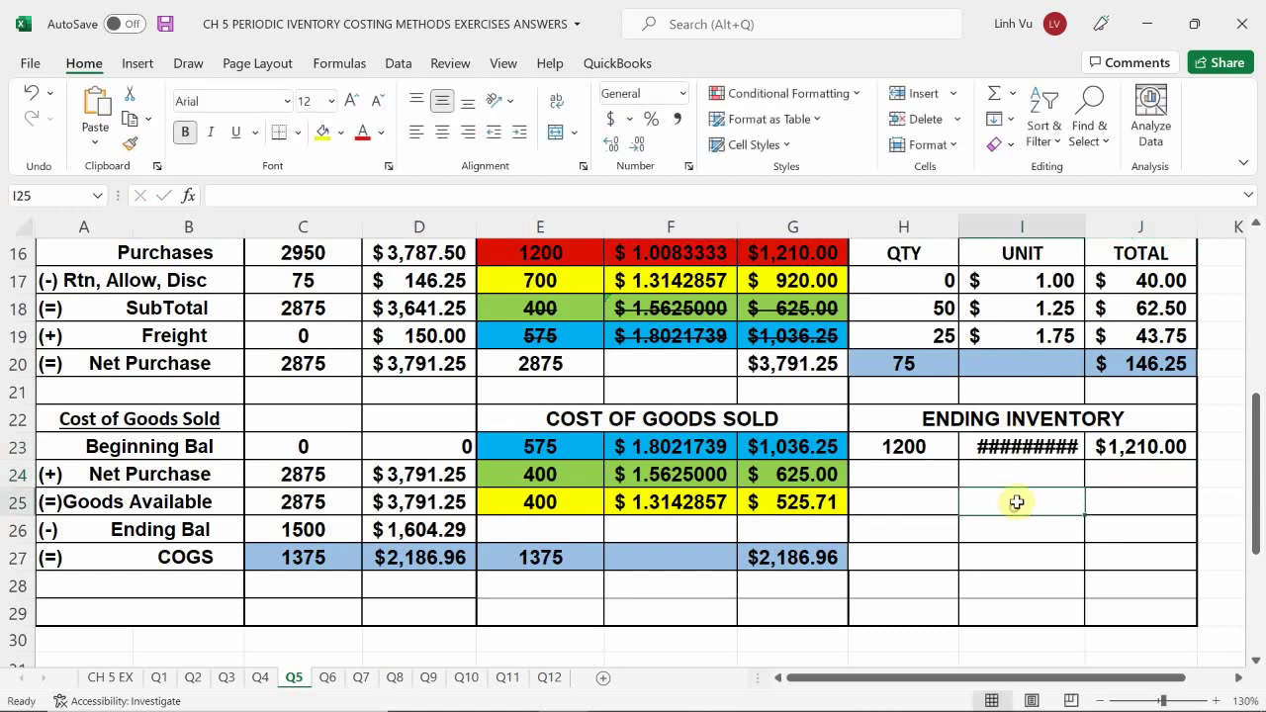
left_click_drag(1009, 447, 1011, 499)
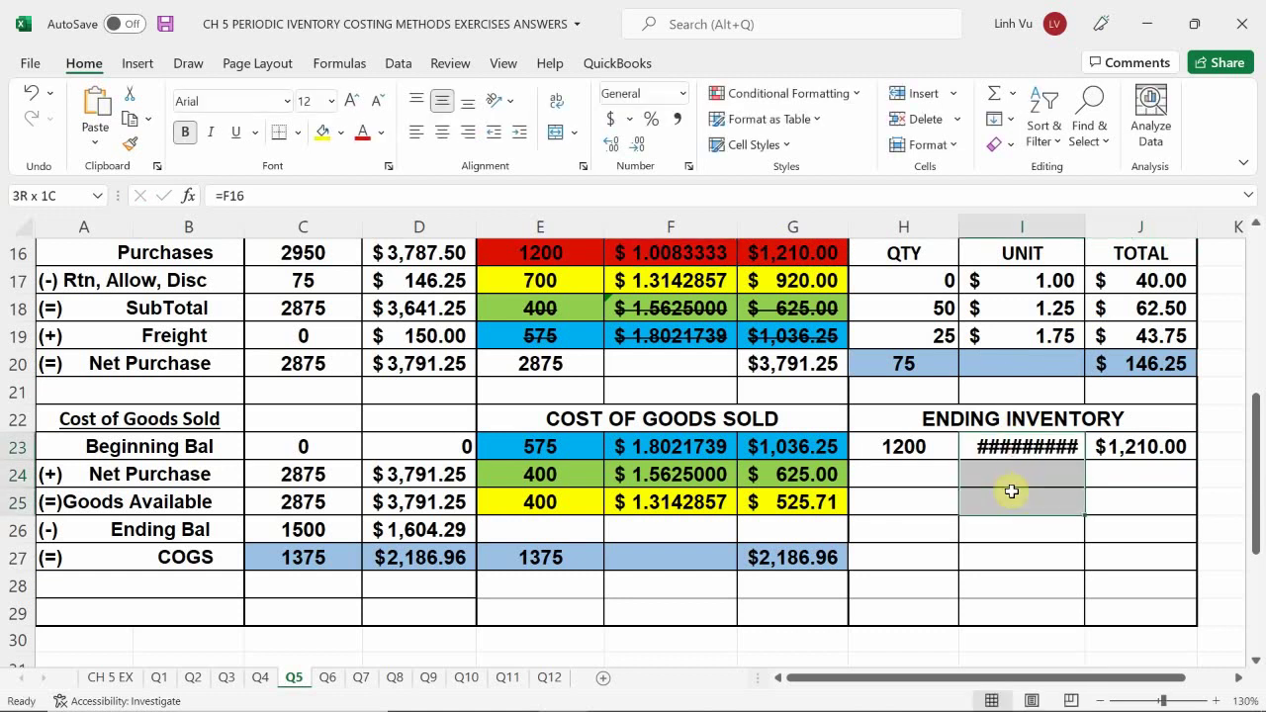
left_click(638, 144)
Calculate the yellow layer's remaining quantity in H24 with the formula =E17-E25.
left_click(901, 474)
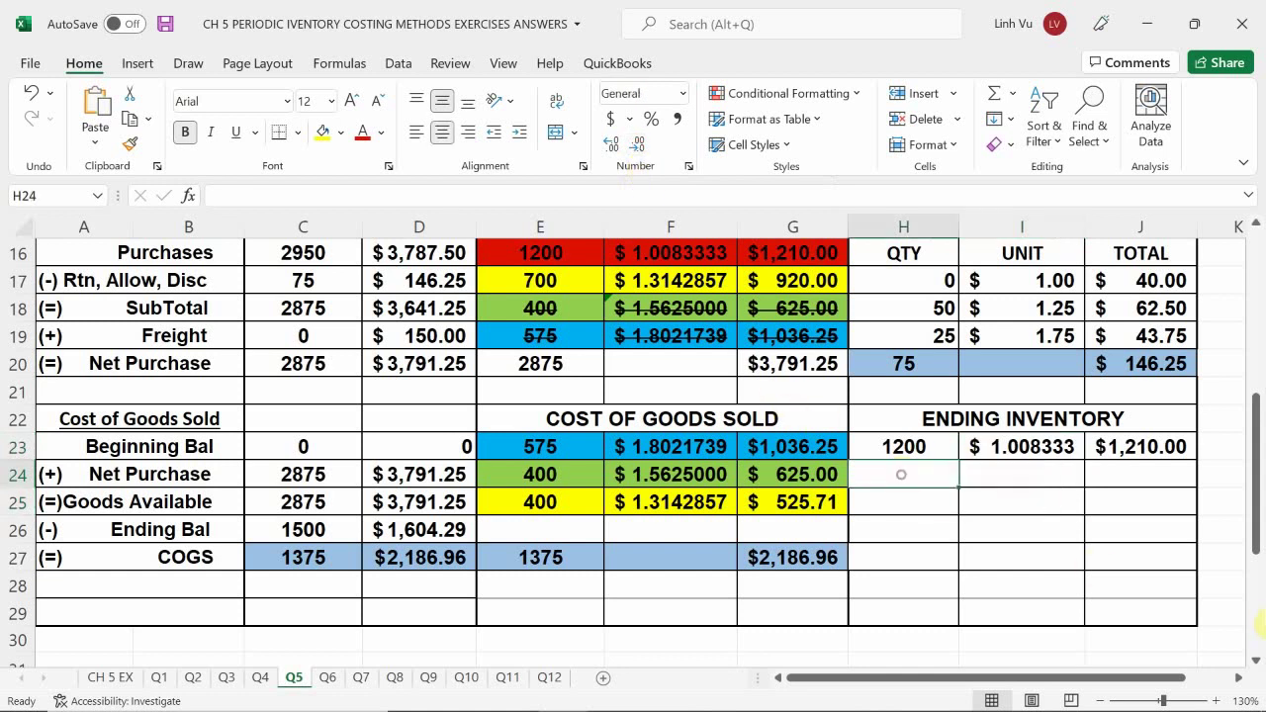
type("=")
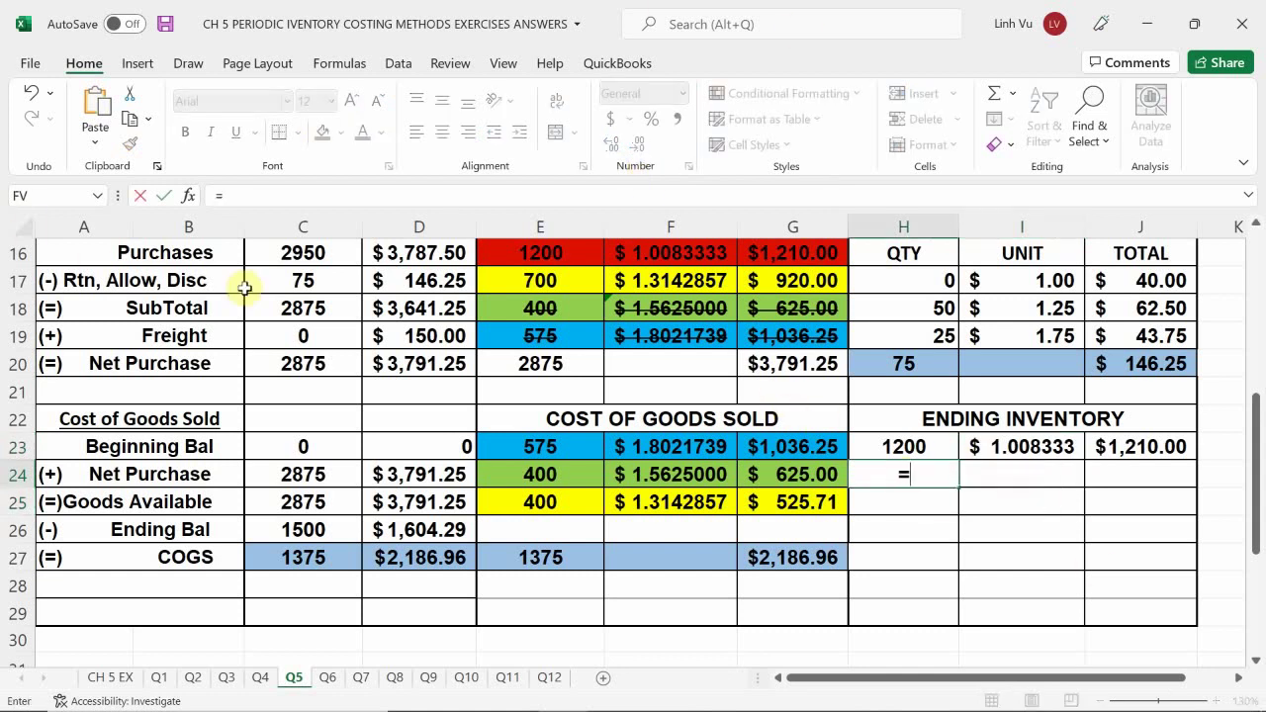
left_click(520, 281)
type("-")
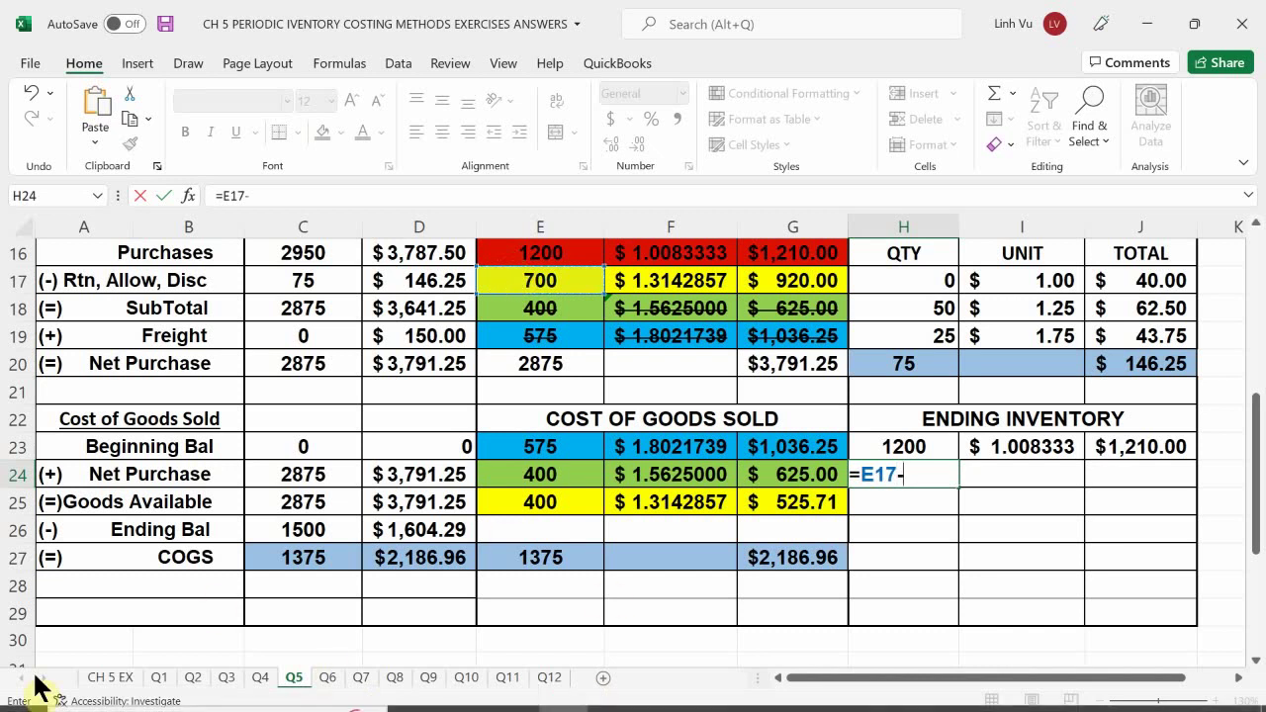
left_click(526, 503)
key("Return")
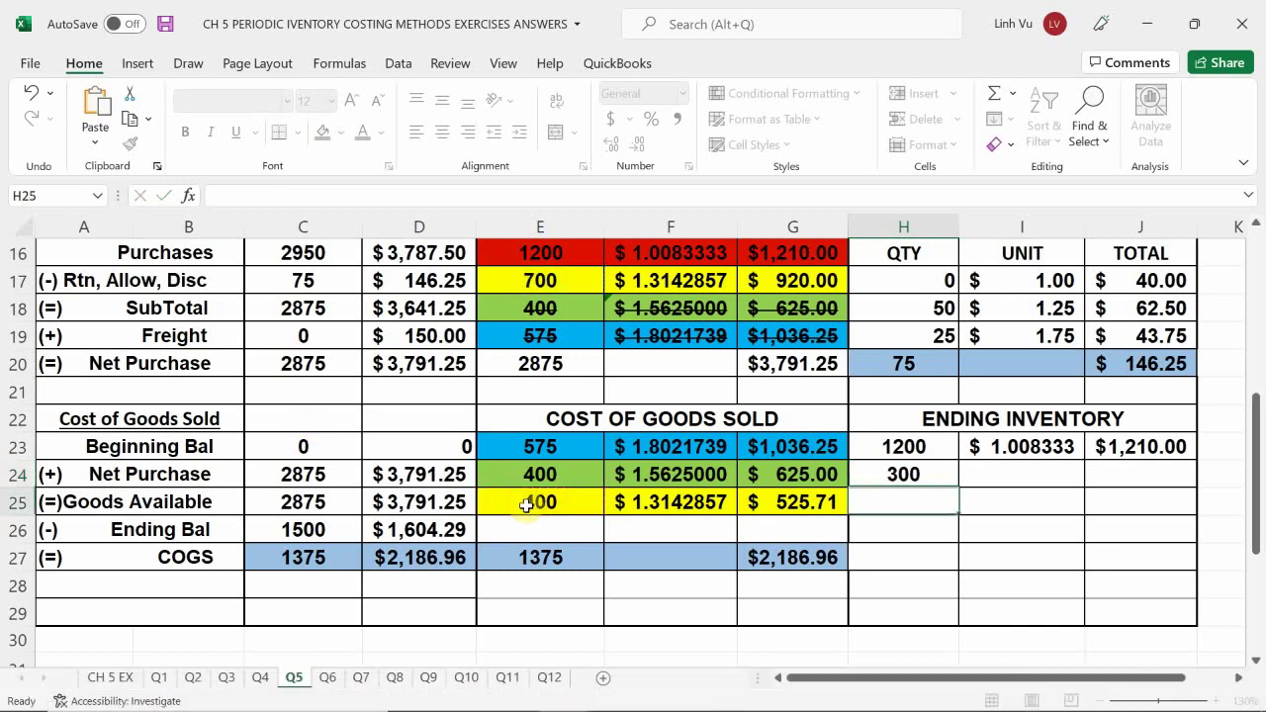
Link the second ending inventory unit cost in I24 to the yellow layer's unit cost, using =F17.
left_click(1019, 473)
type("=")
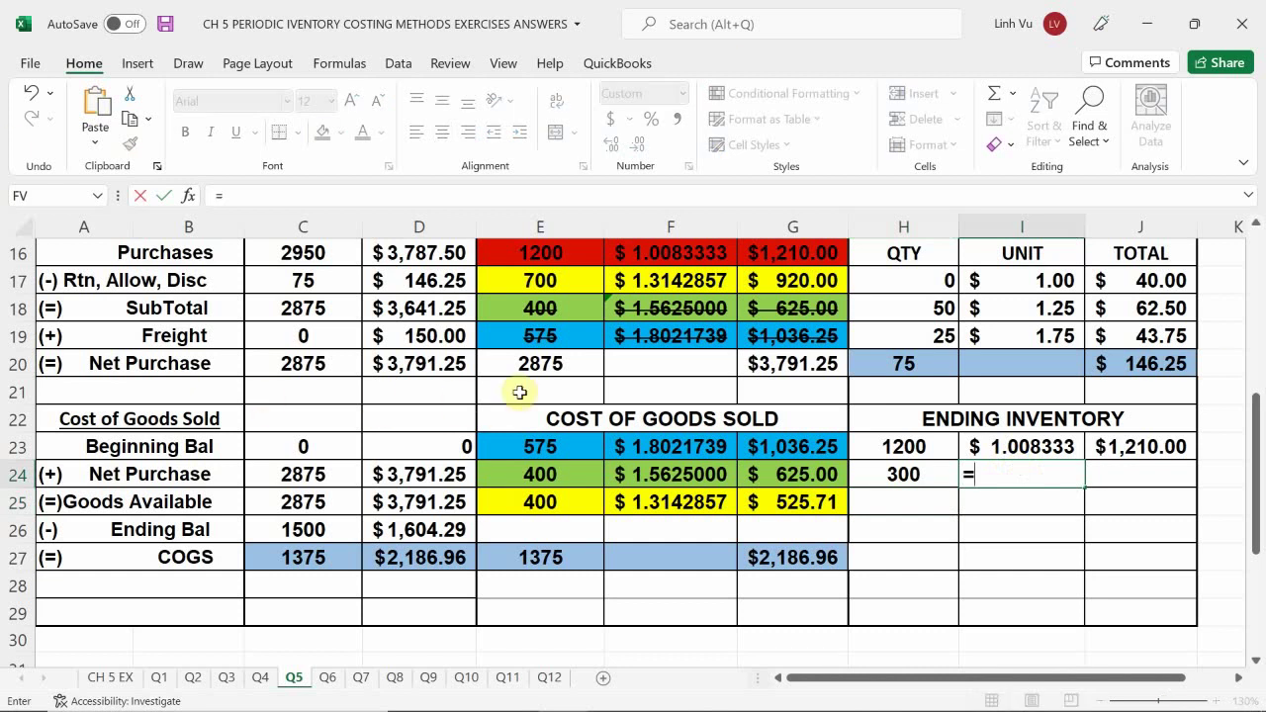
left_click(643, 280)
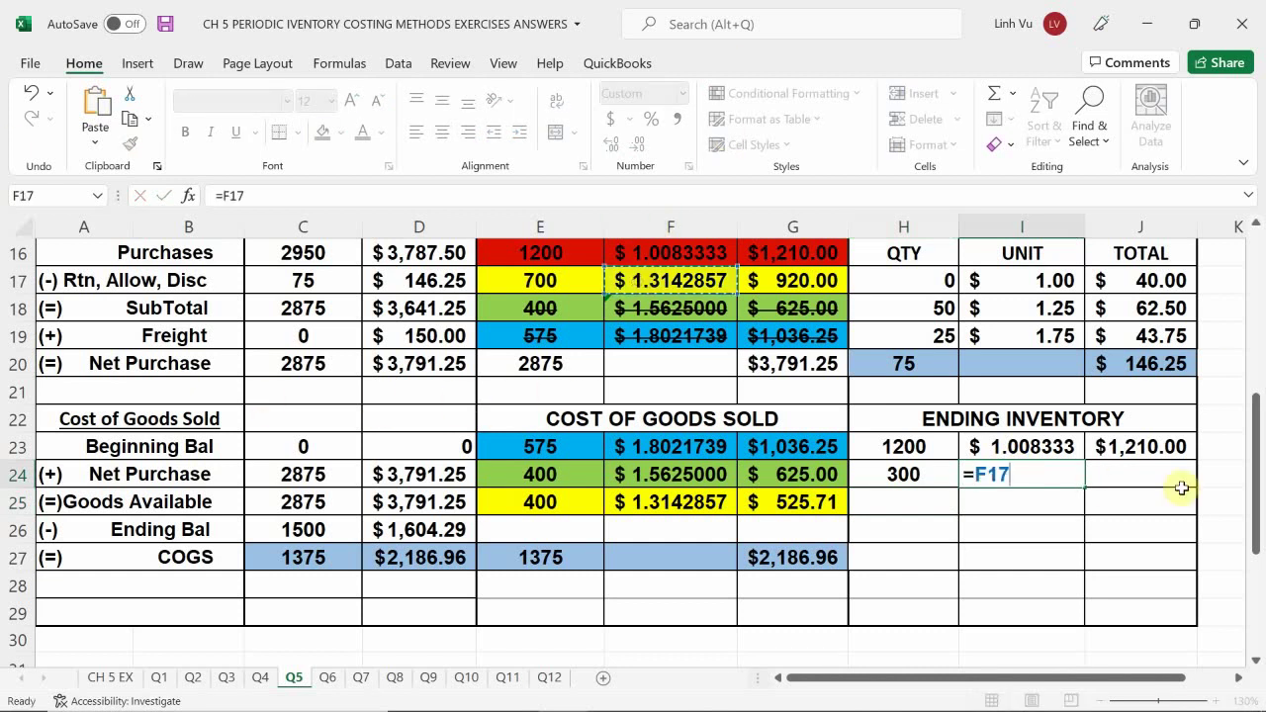
key("Tab")
Calculate the yellow layer's remaining total cost in J24 with the formula =G17-G25.
type("=R")
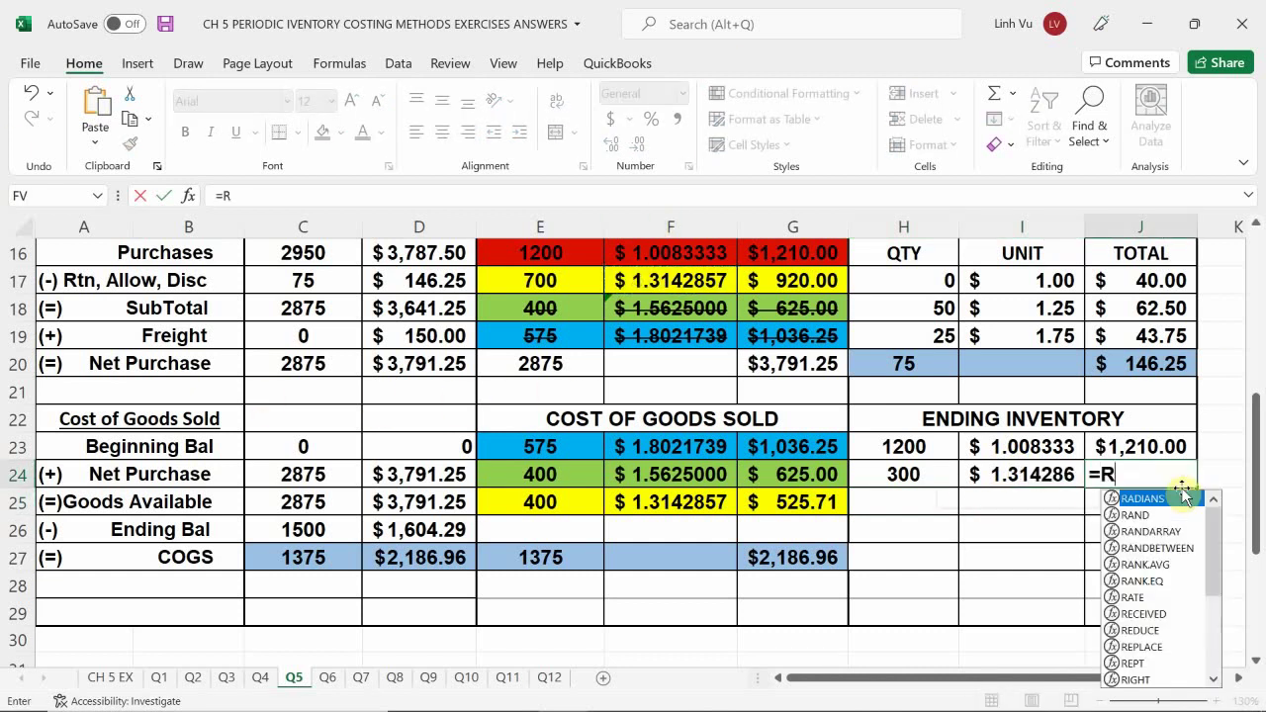
key("BackSpace")
key("BackSpace")
type("=")
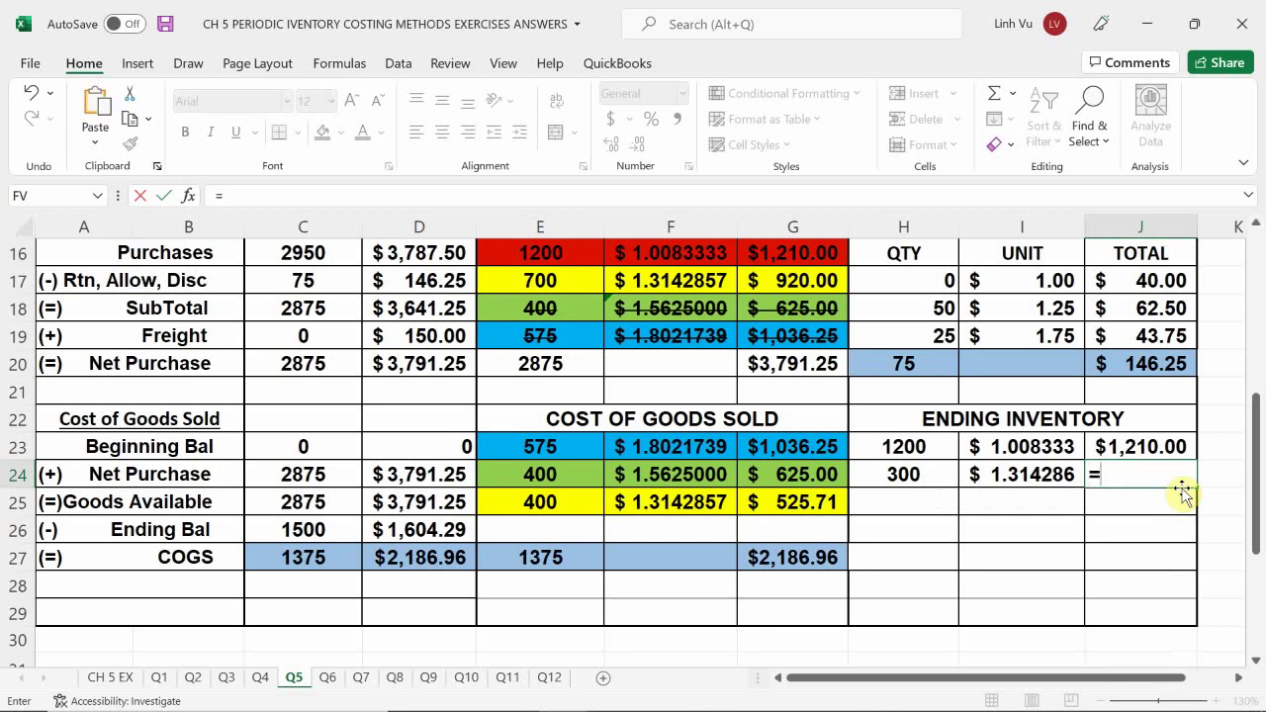
left_click(779, 285)
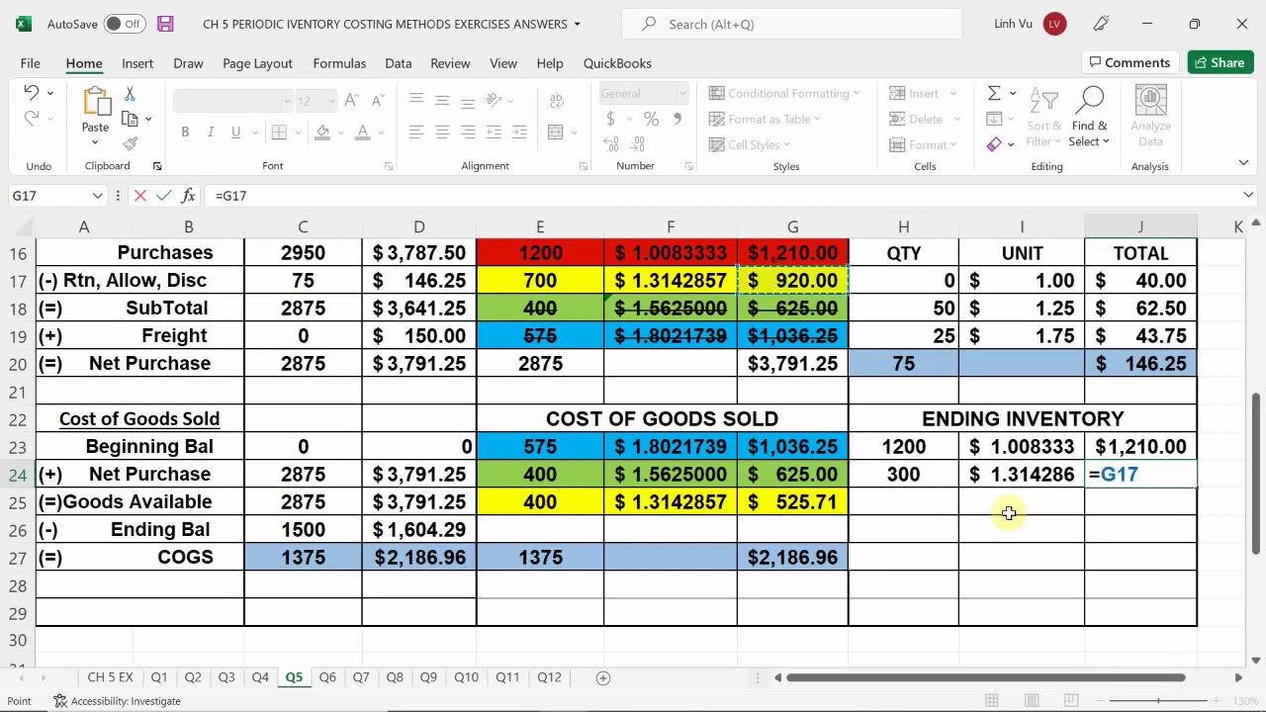
type("-")
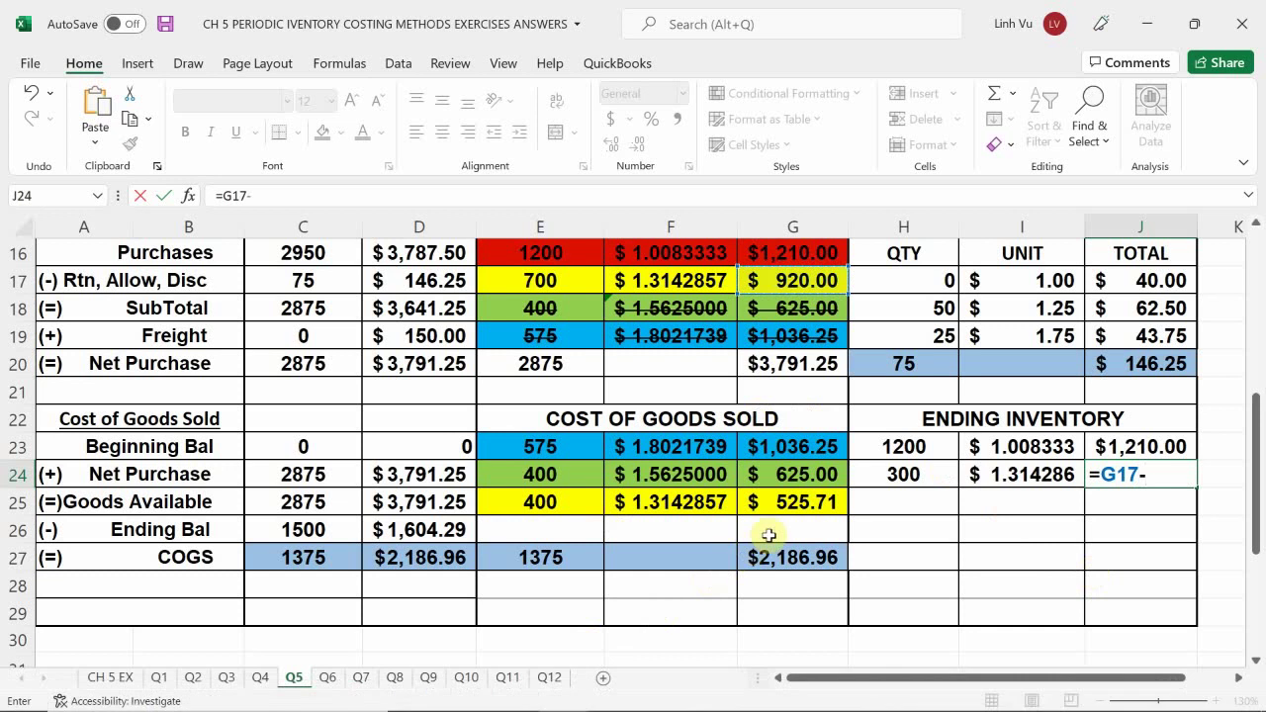
left_click(786, 503)
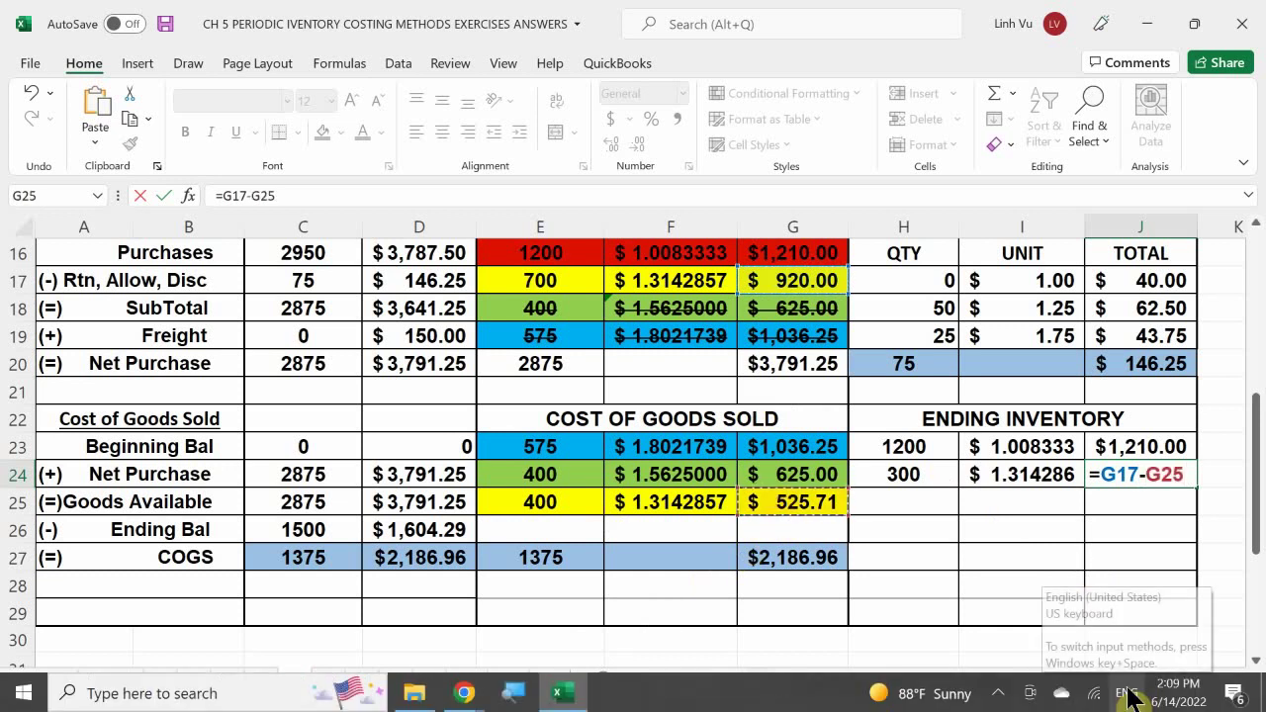
key("Return")
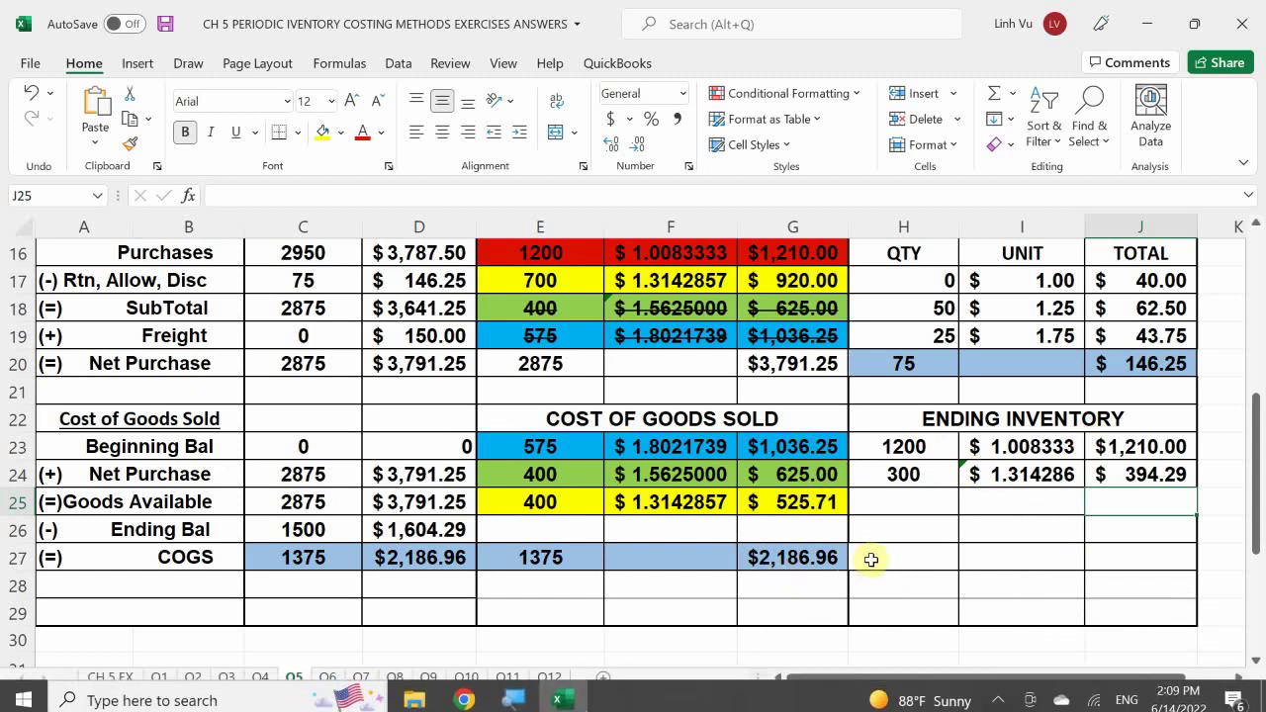
Fill the ending inventory total cells H27:J27 with the same light blue as the rest of the COGS row.
left_click_drag(891, 557, 1111, 564)
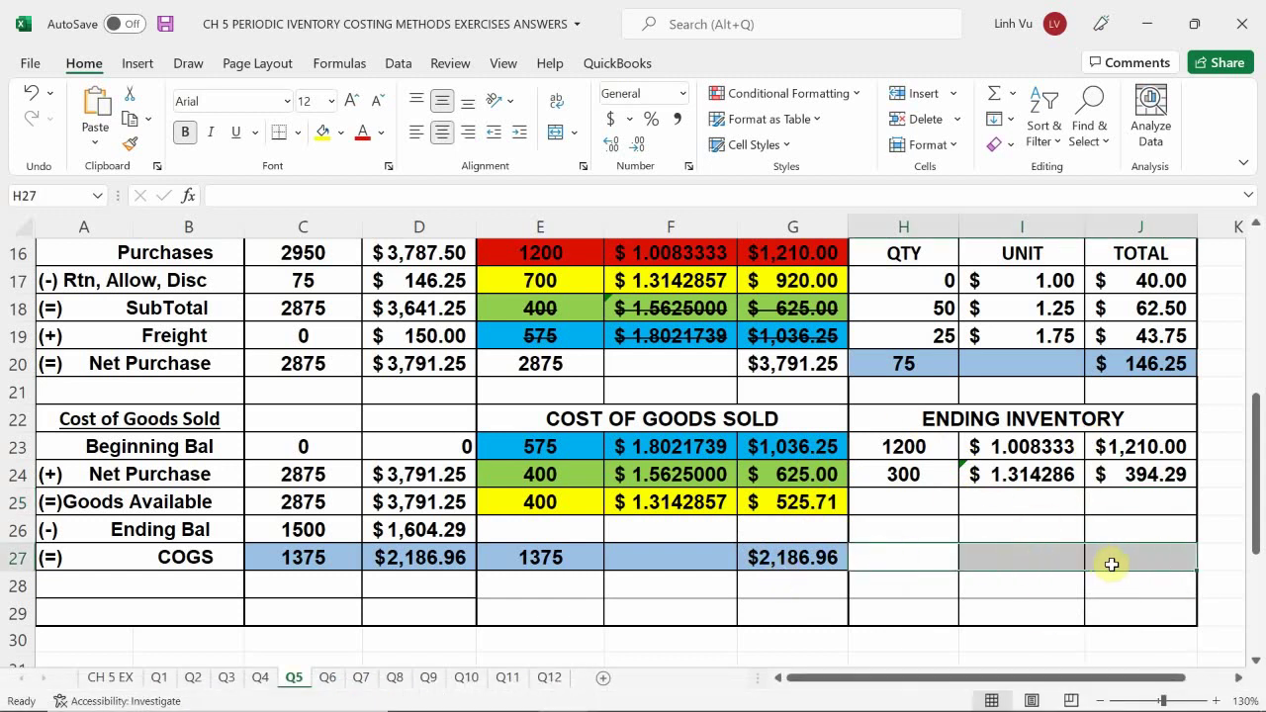
left_click(343, 135)
left_click(455, 228)
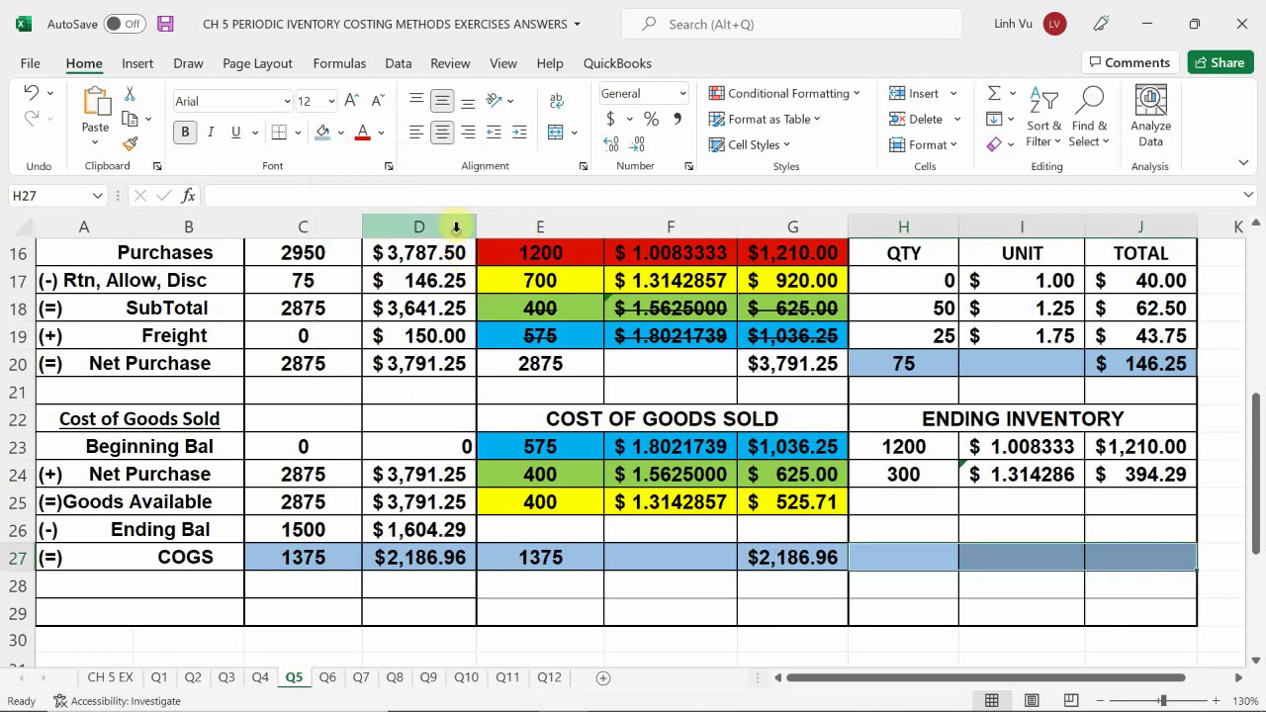
left_click(890, 561)
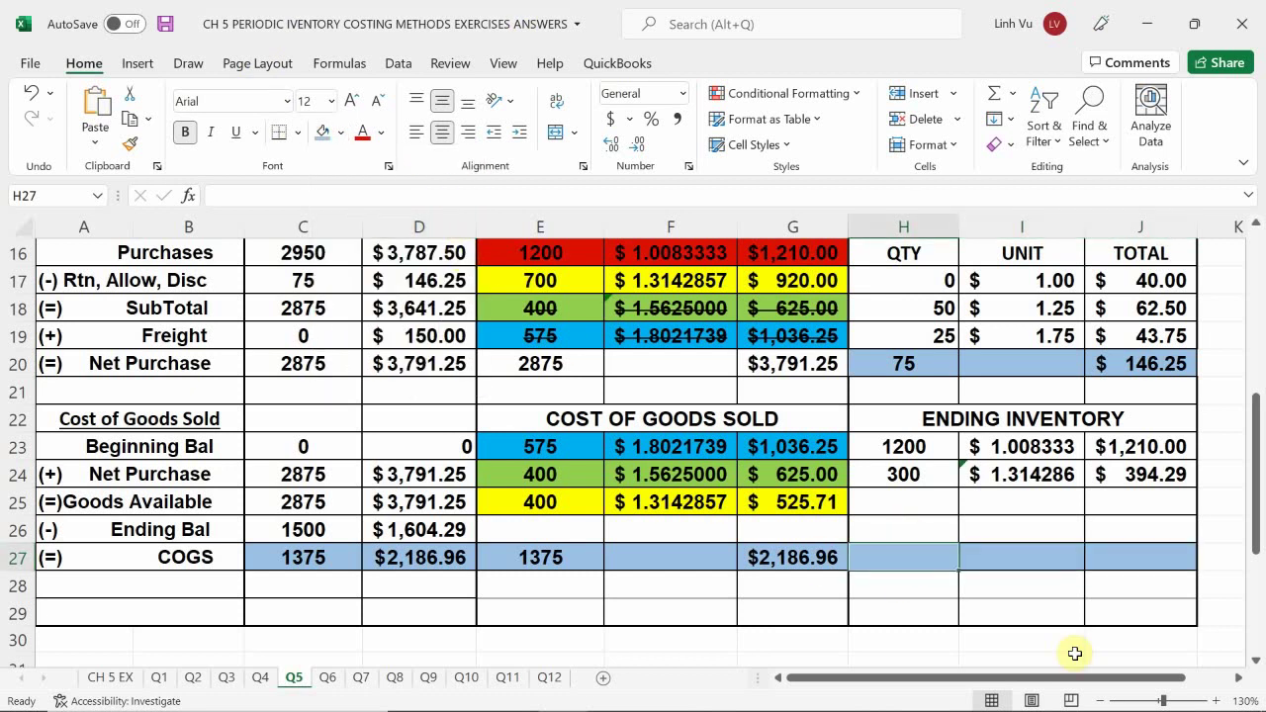
Total the ending inventory quantities in H27 with the formula =SUM(H23:H25).
type("=SUM(")
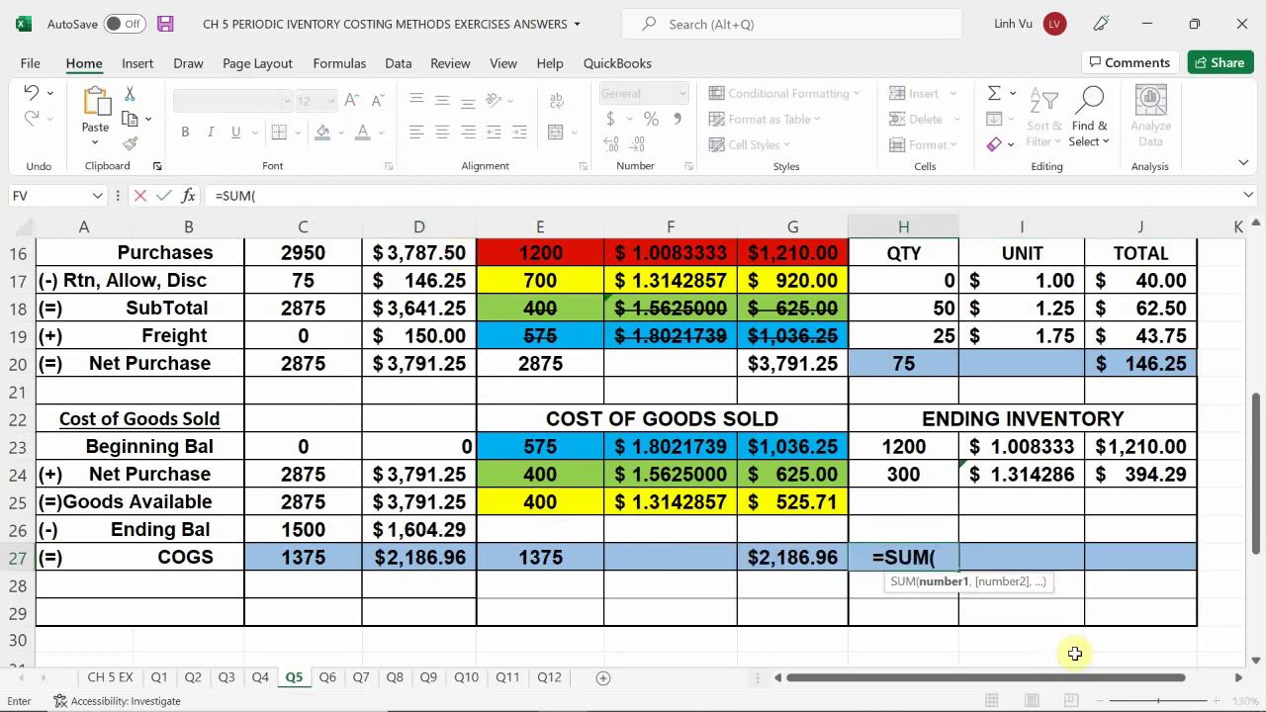
key("Up")
key("Up")
key("shift+Up")
key("shift+Up")
key("Return")
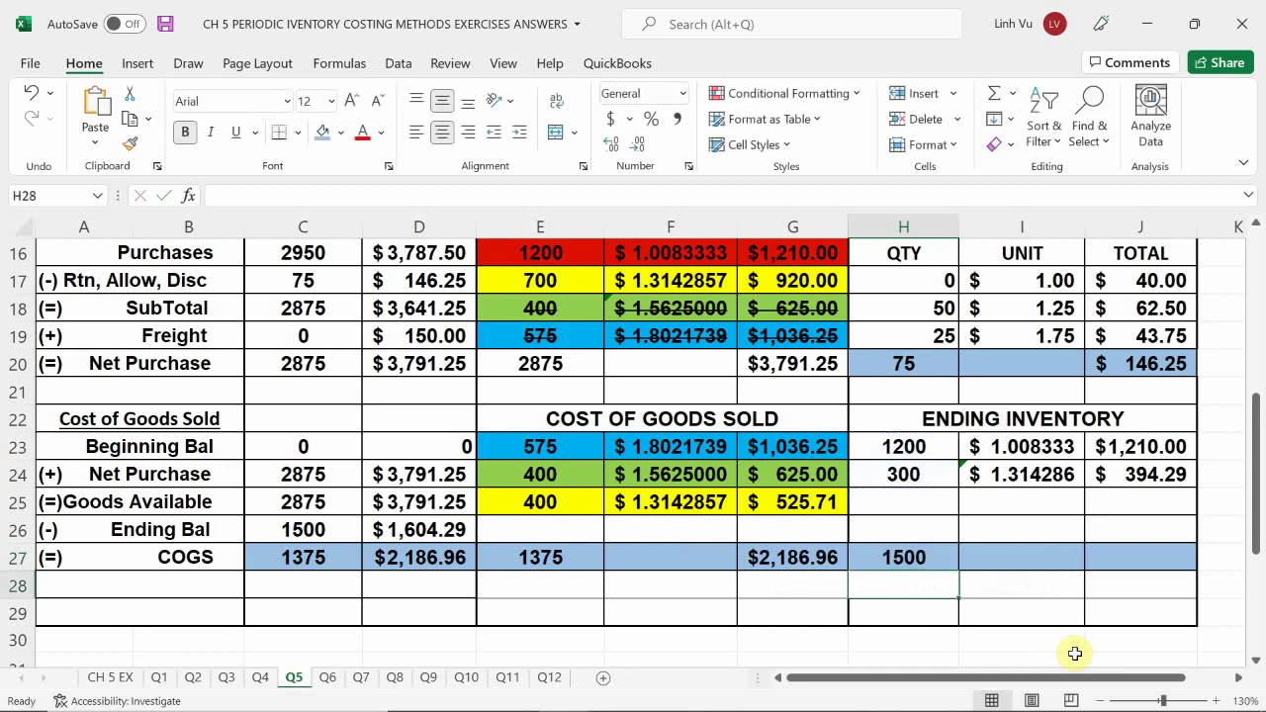
Copy the H27 total formula across to J27, clear the unit cost cell I27, and apply the accounting dollar format to J27.
left_click(930, 559)
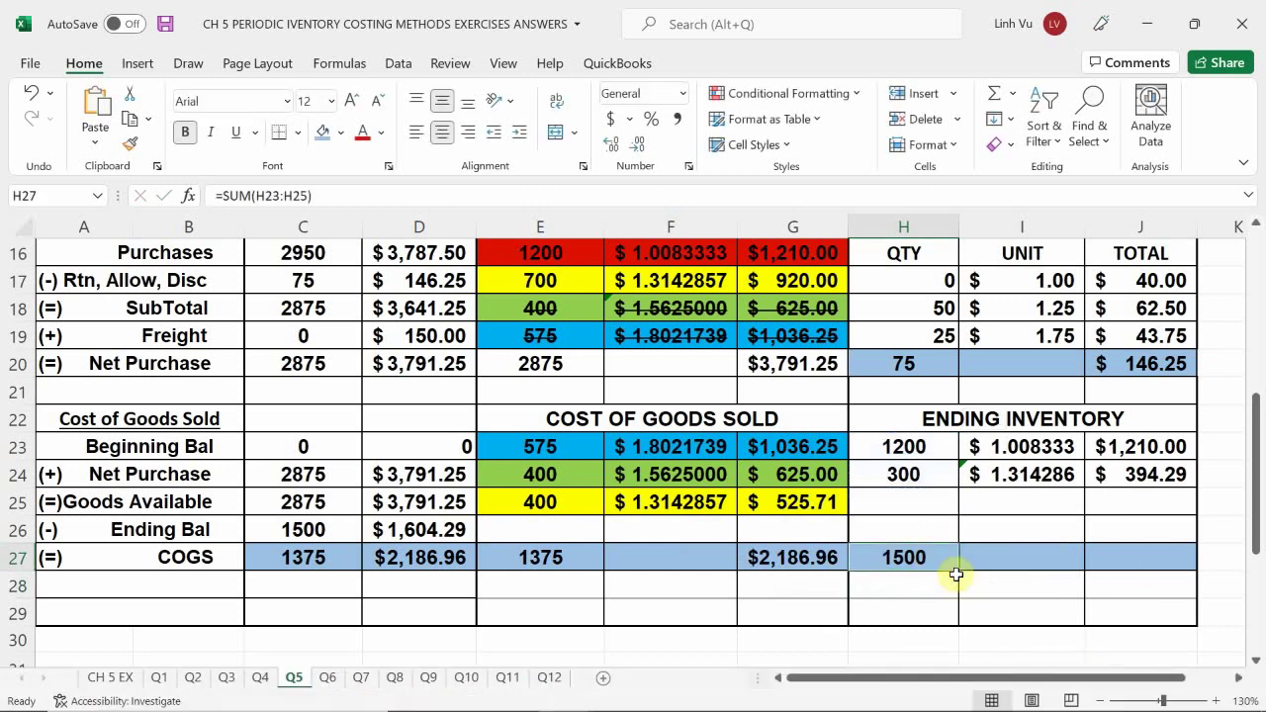
left_click_drag(956, 573, 1153, 582)
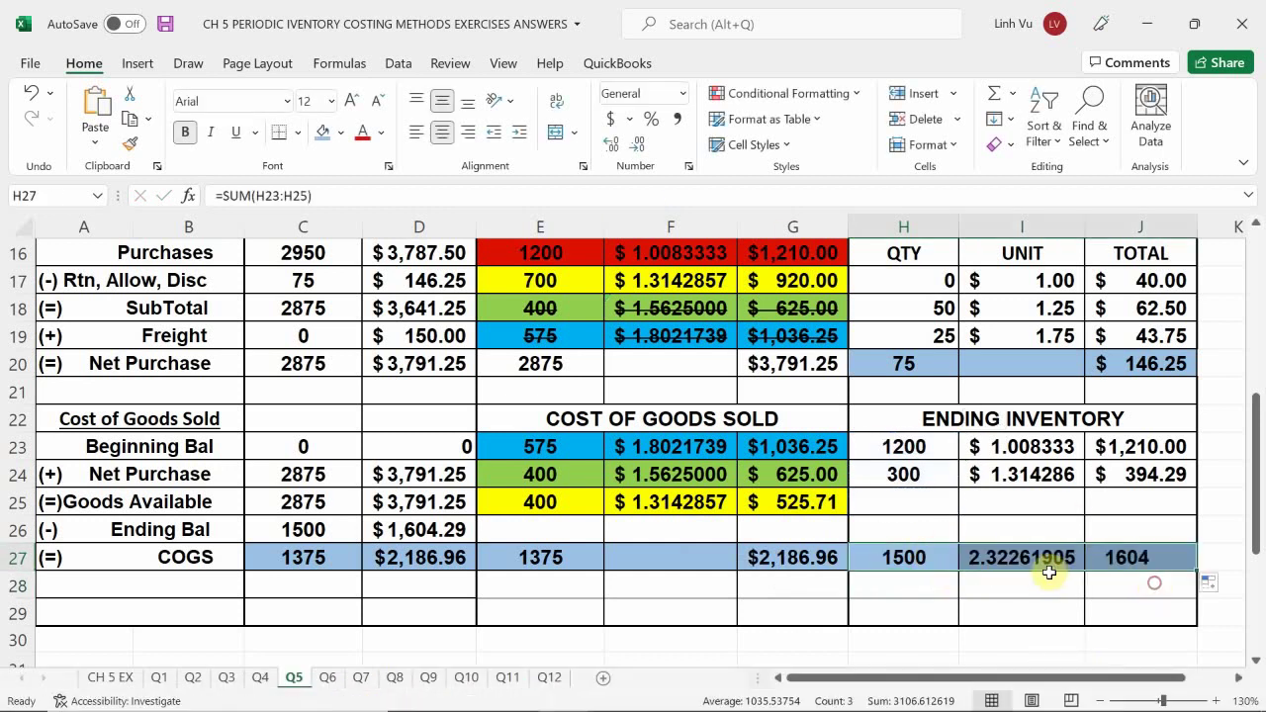
left_click(1041, 559)
key("Delete")
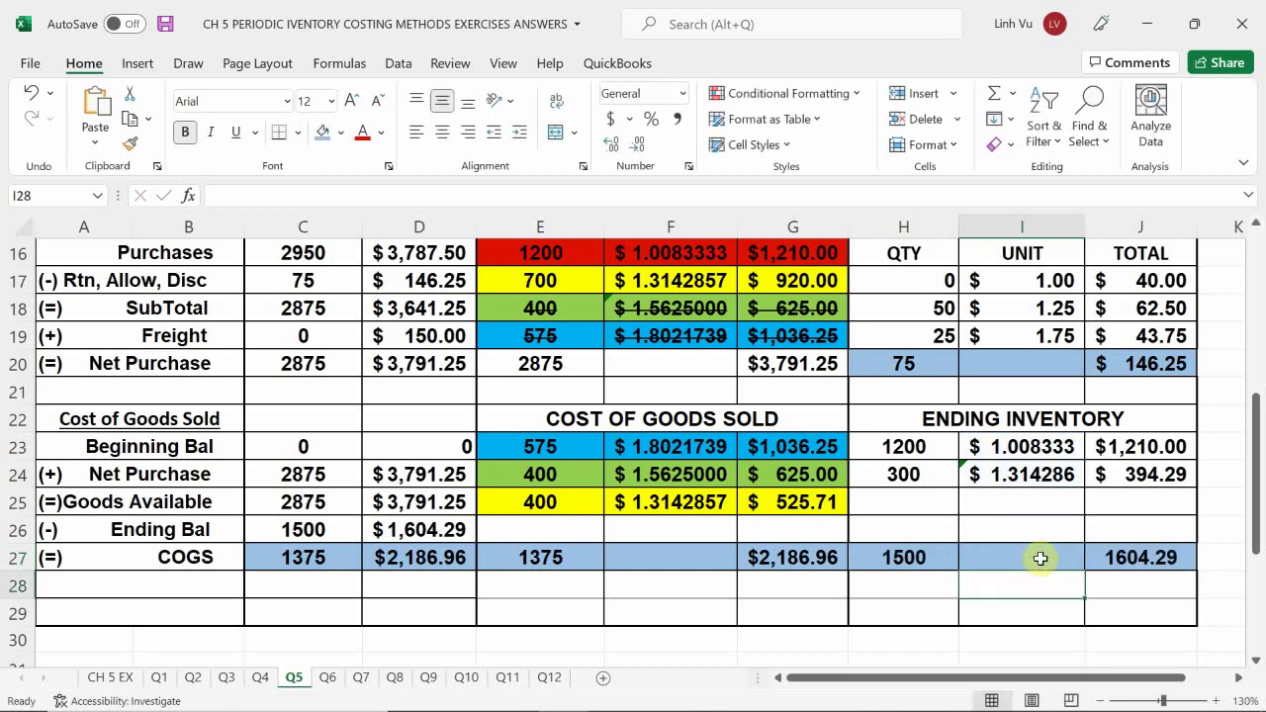
left_click(1119, 560)
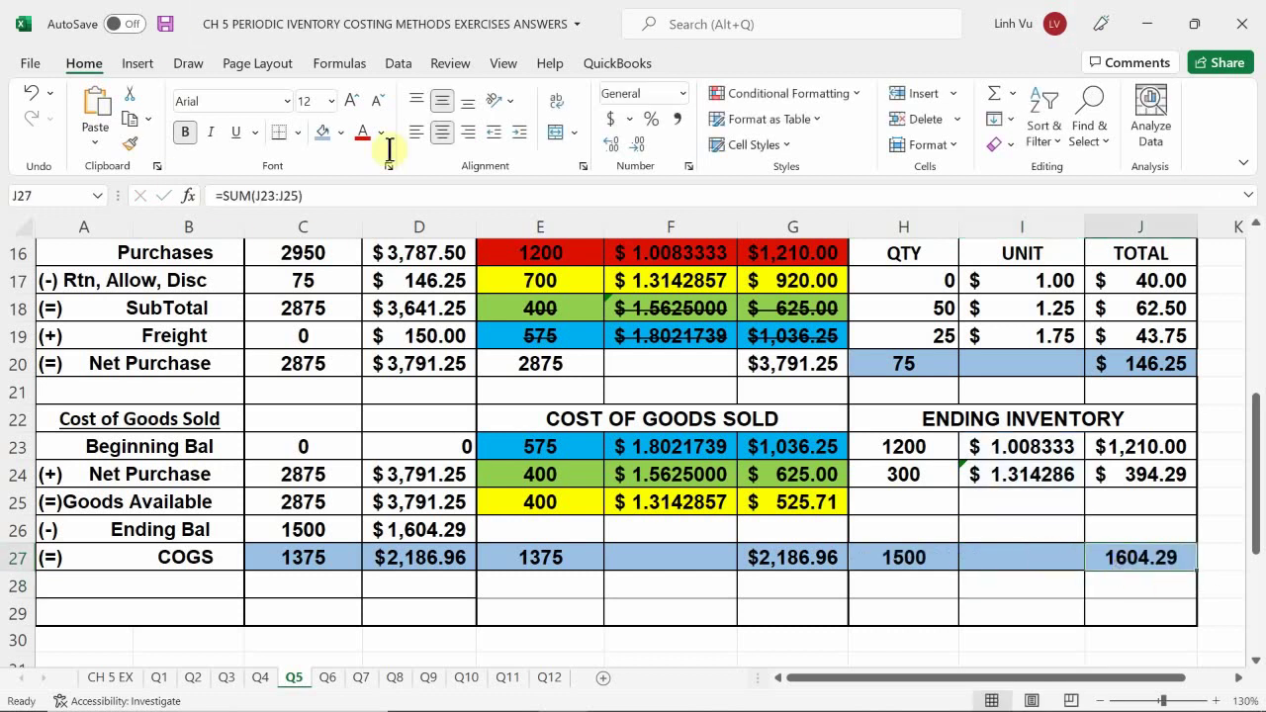
left_click(610, 118)
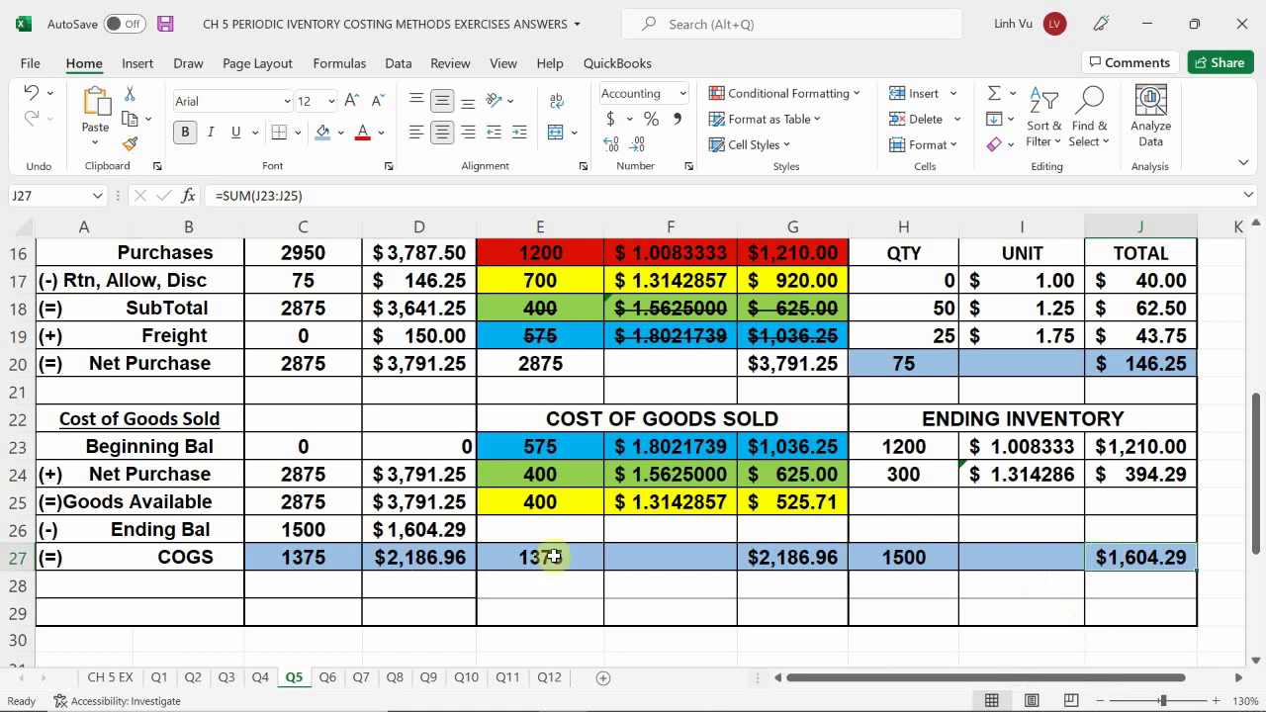
Fill the first ending inventory row H23:J23 with red to match its layer in Goods Available.
left_click(900, 474)
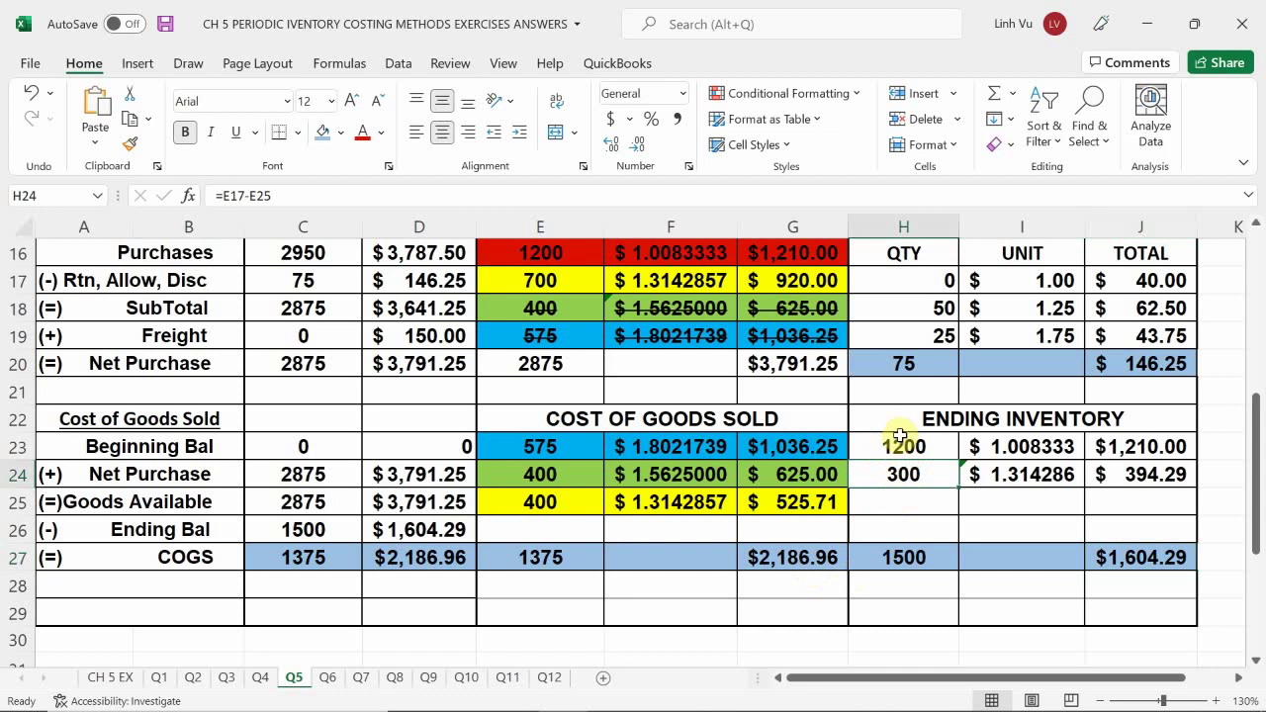
left_click_drag(897, 447, 1133, 444)
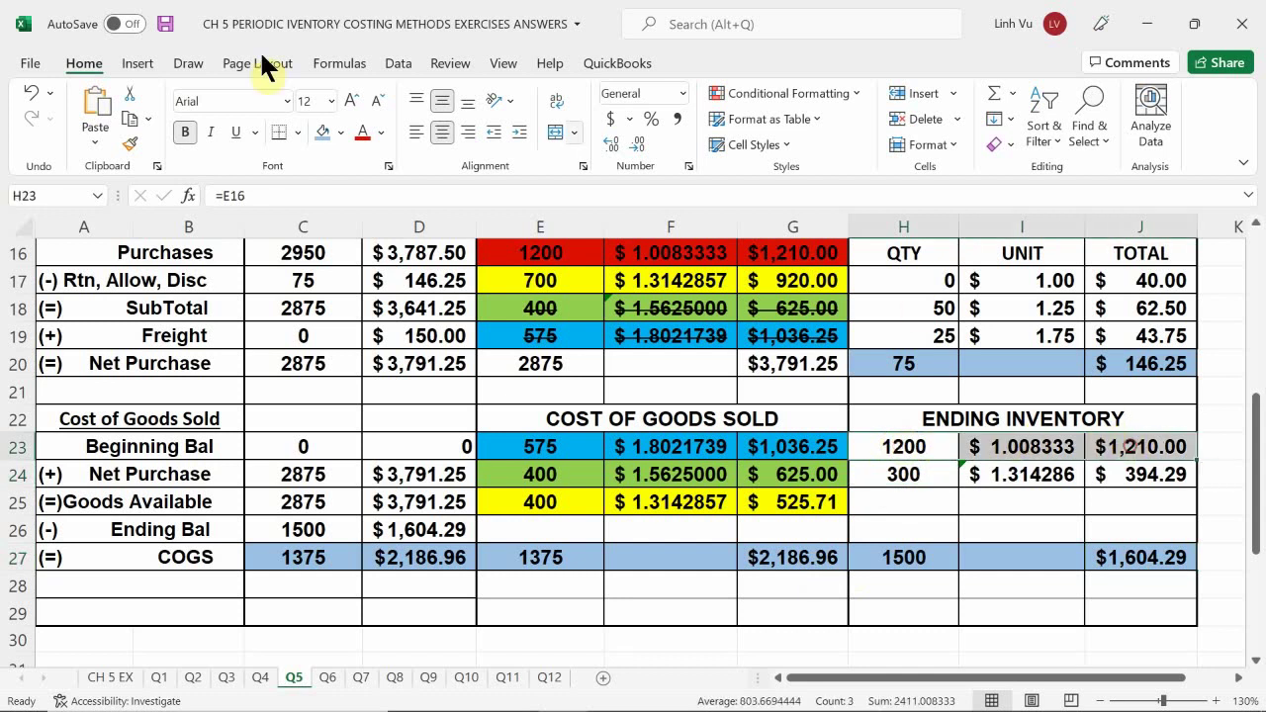
left_click(340, 133)
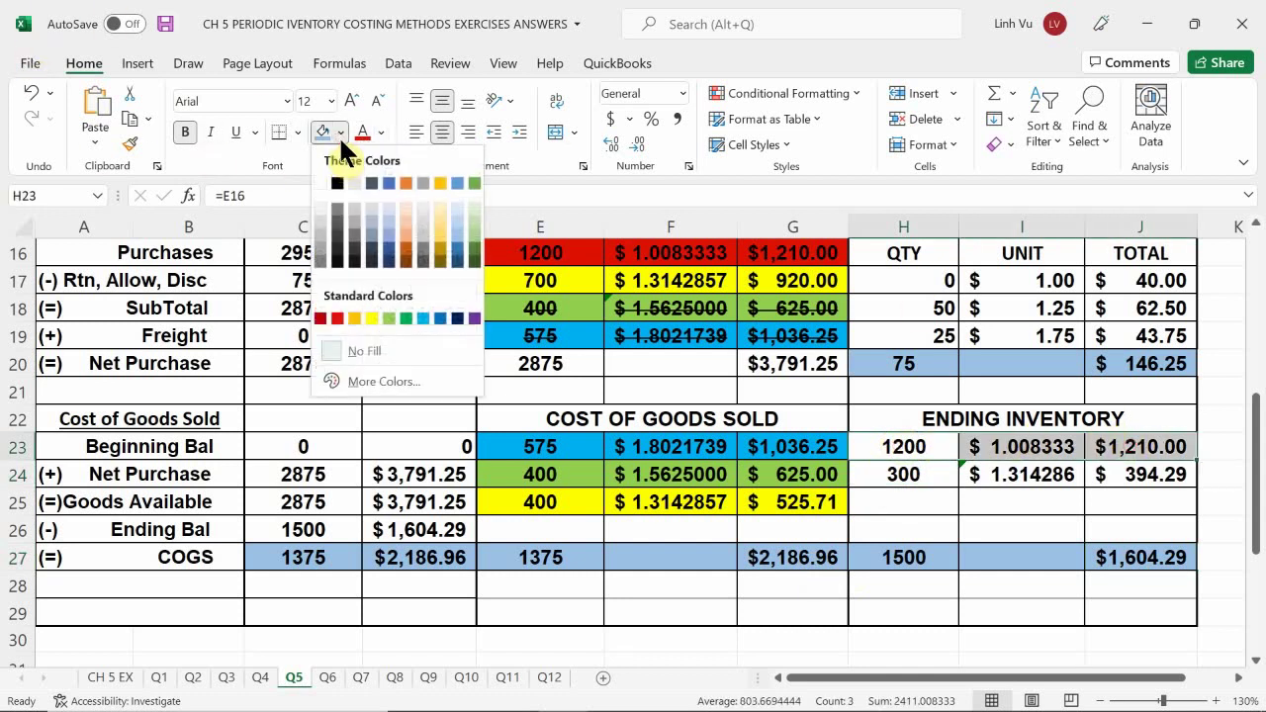
left_click(338, 318)
Fill the second ending inventory row H24:J24 with yellow to match its layer in Goods Available.
left_click(891, 474)
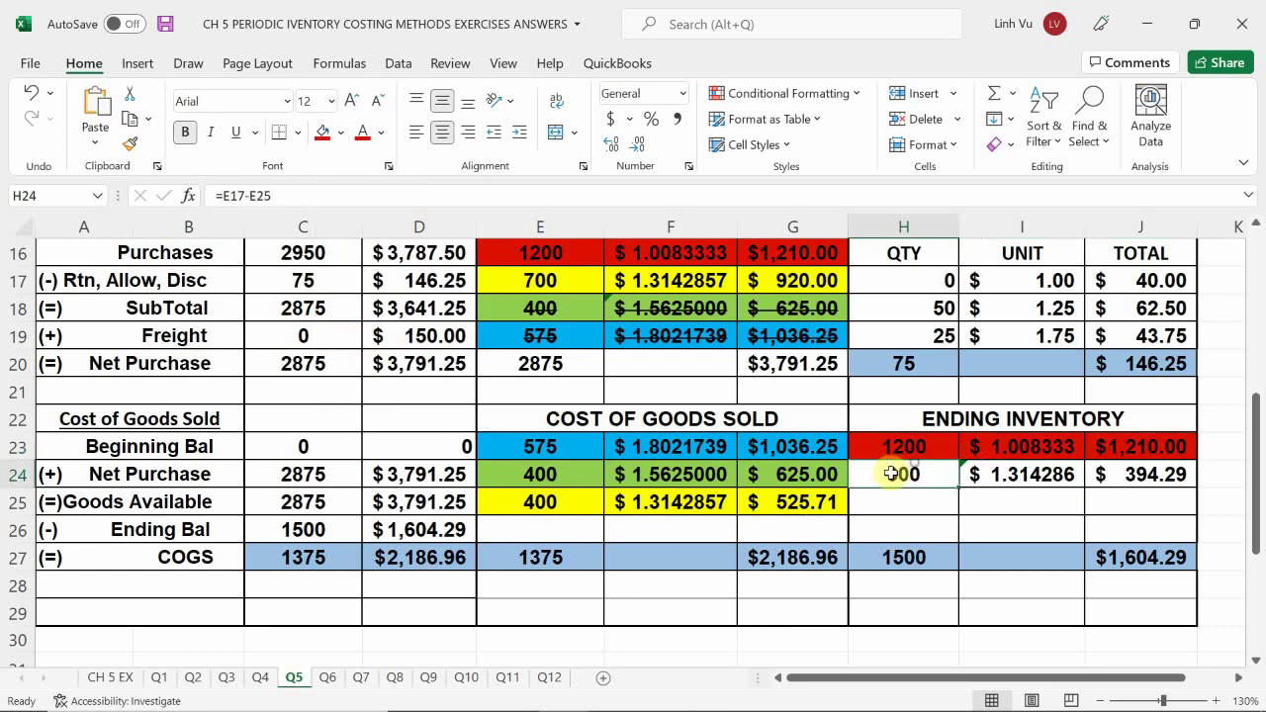
left_click_drag(891, 474, 1108, 473)
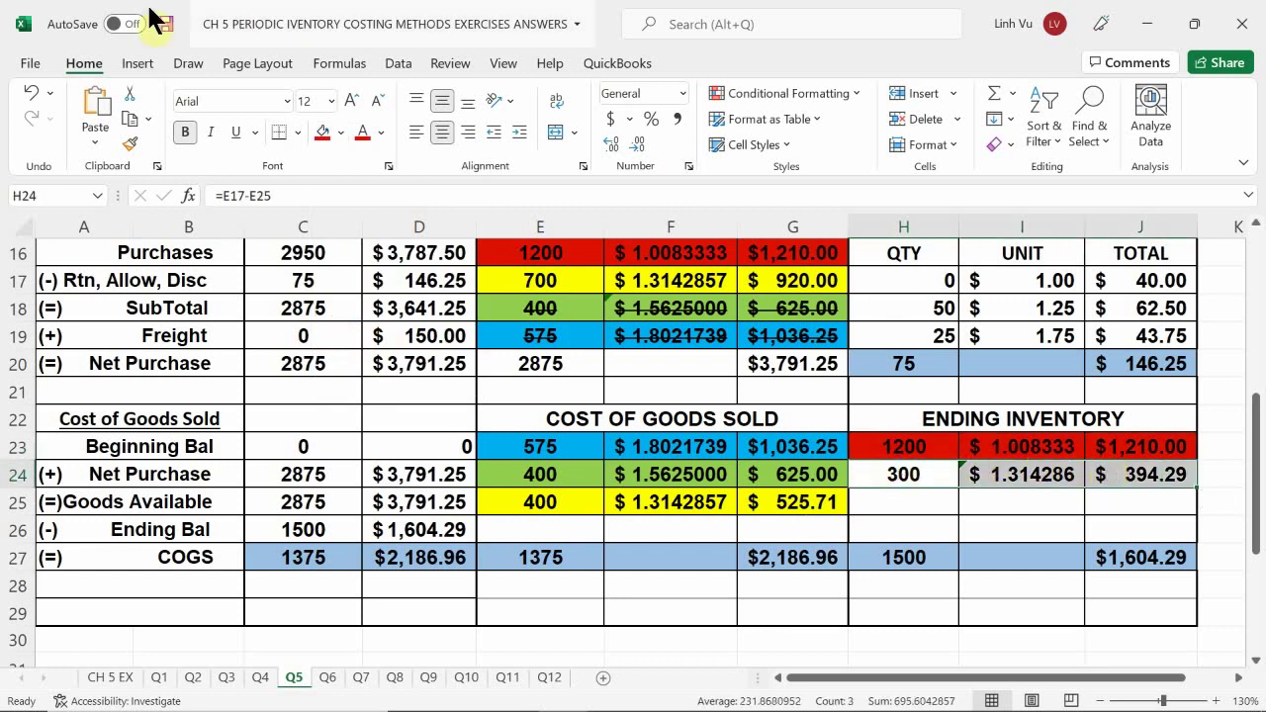
left_click(340, 132)
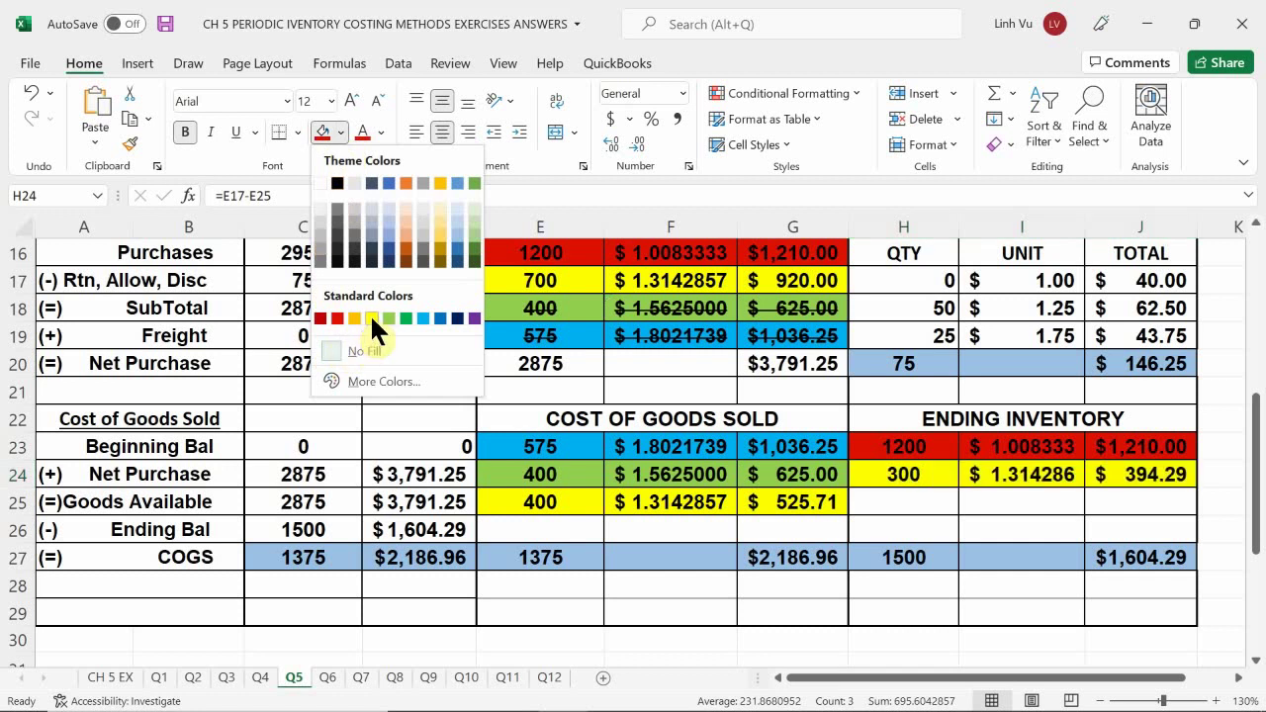
left_click(372, 320)
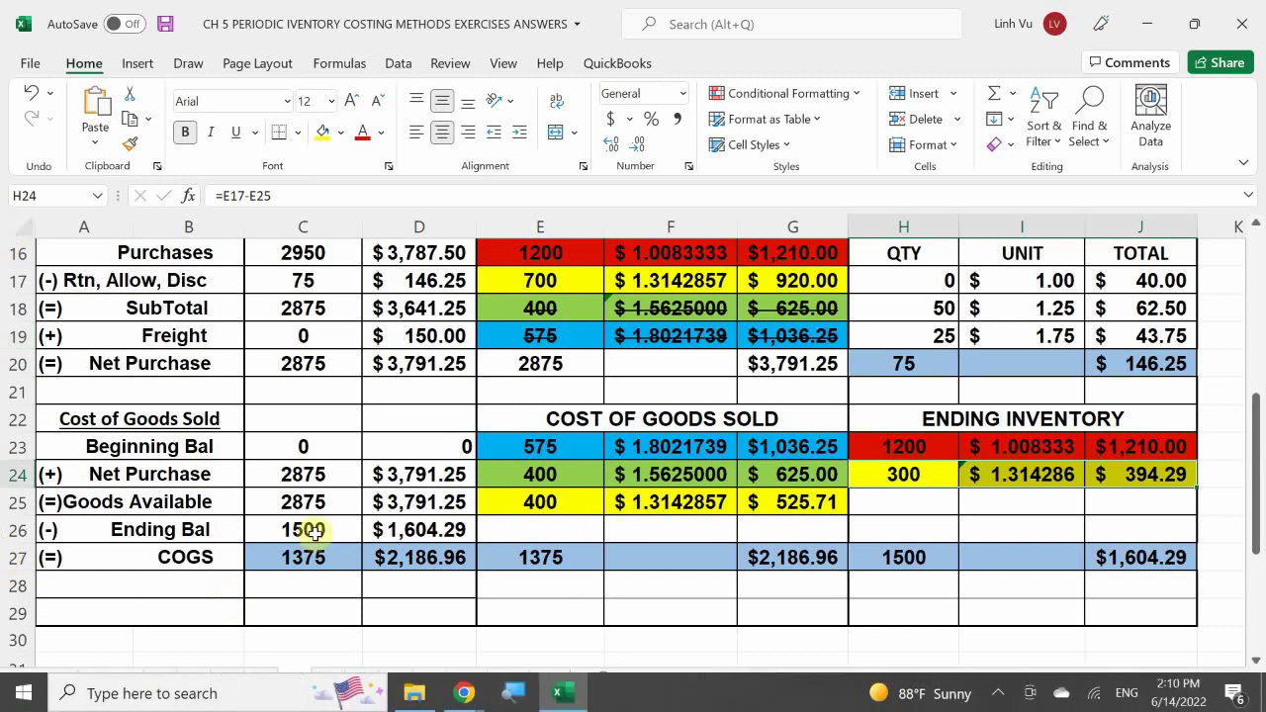
scroll(387, 544, "up", 1)
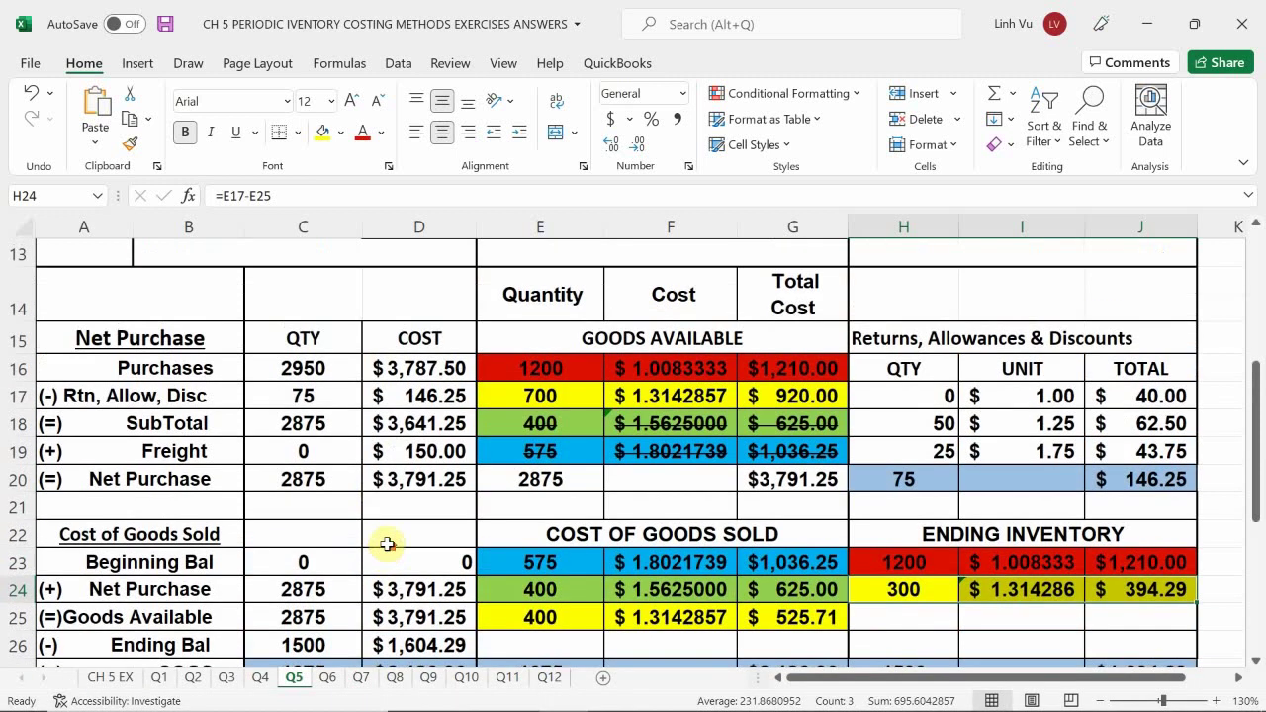
scroll(403, 359, "down", 1)
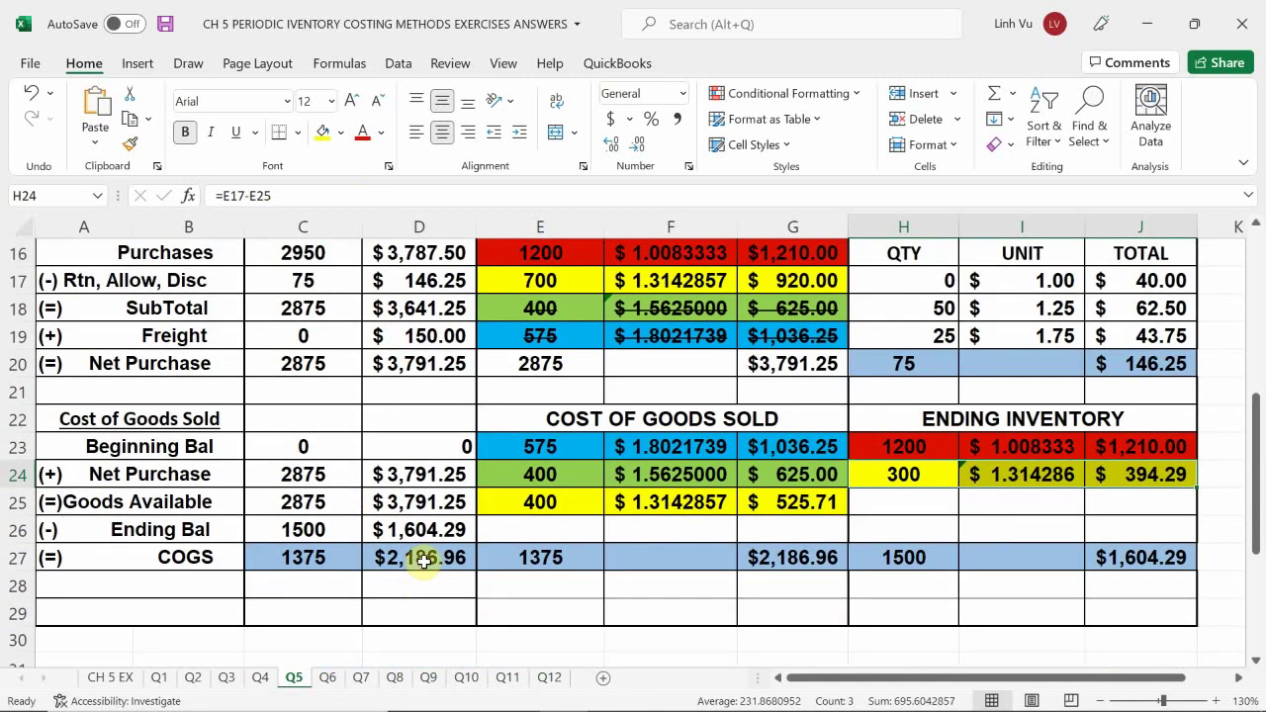
scroll(424, 559, "up", 1)
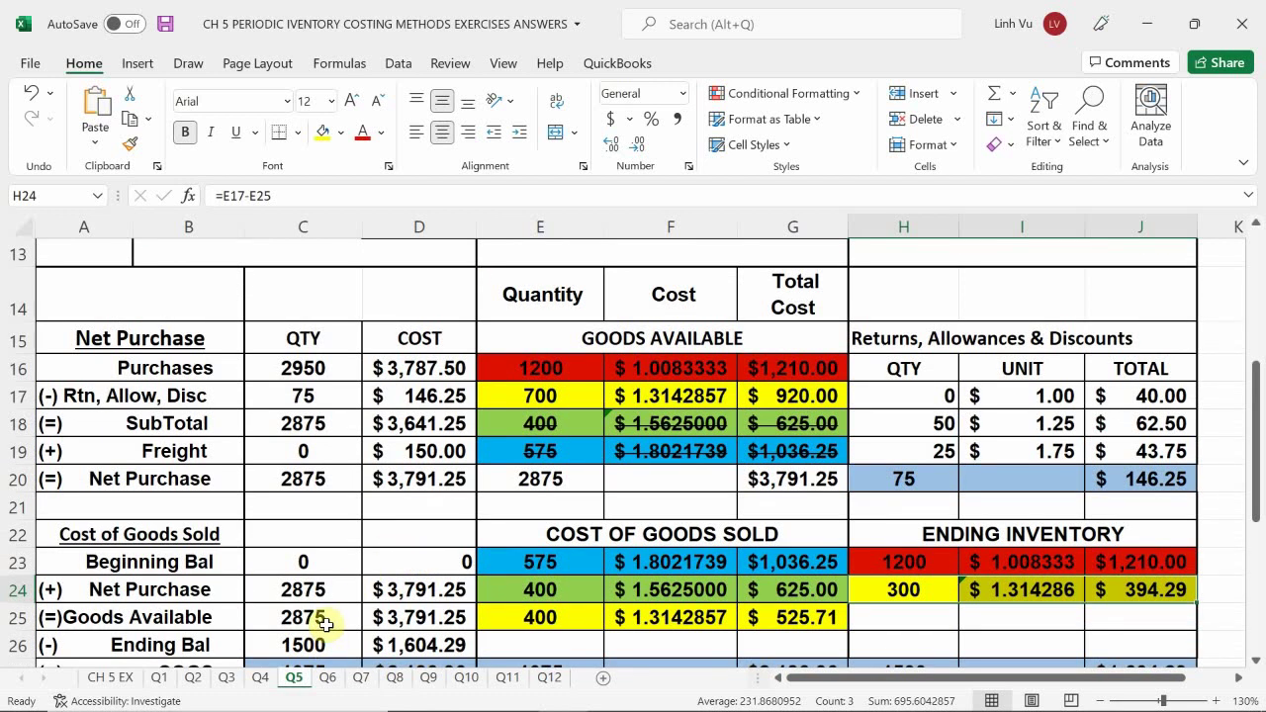
scroll(326, 623, "down", 1)
Widen the Description column of the general journal on sheet Q6 slightly.
left_click(328, 681)
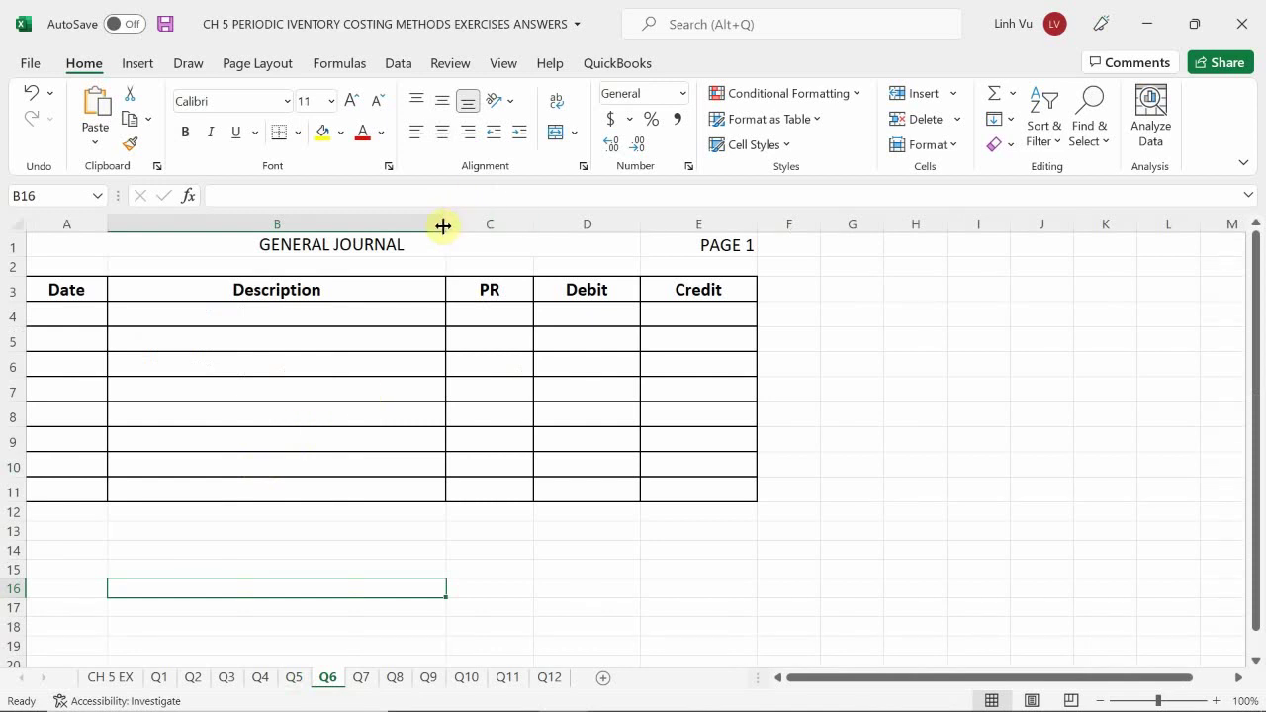
left_click_drag(443, 225, 474, 225)
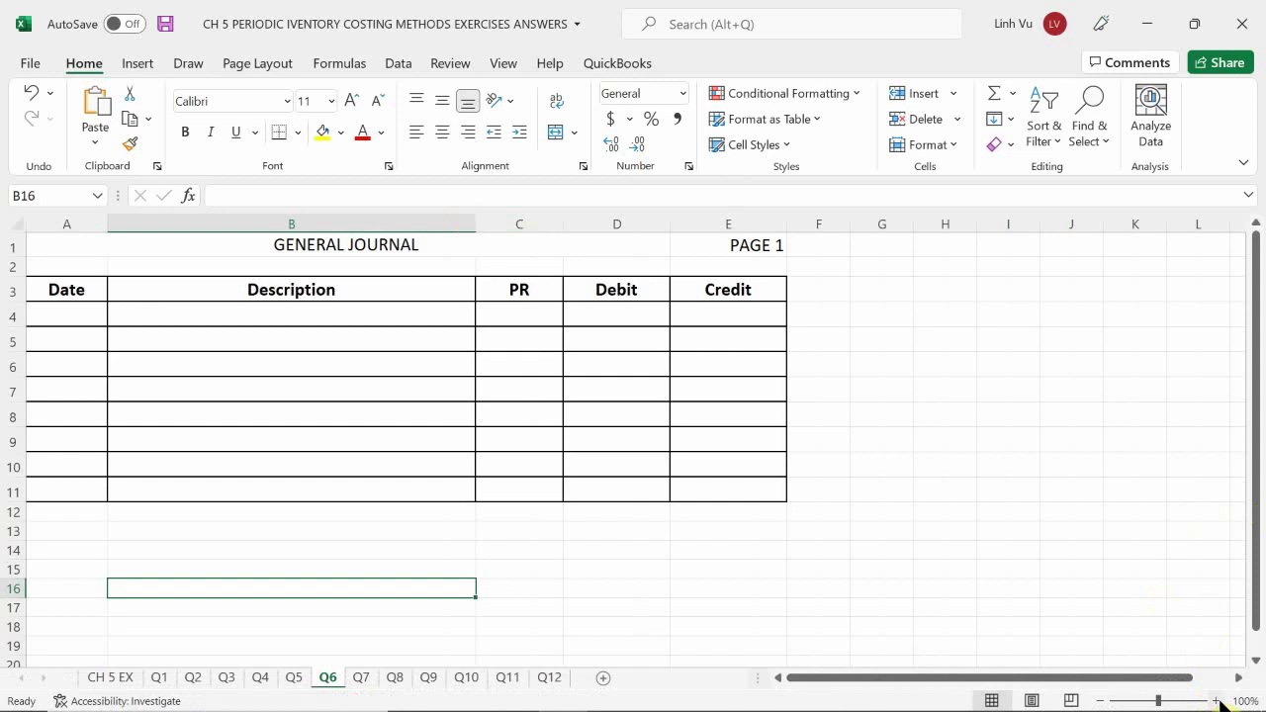
left_click(1217, 701)
left_click(1217, 701)
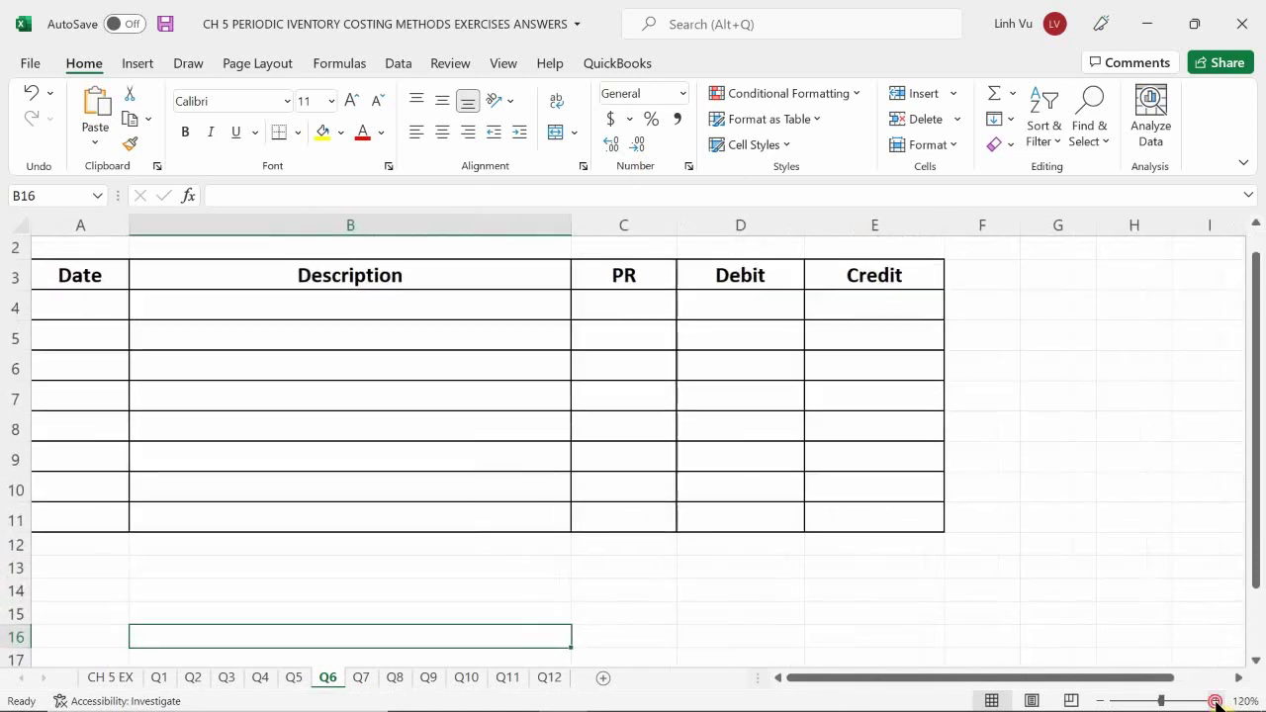
left_click(1216, 701)
scroll(548, 415, "up", 1)
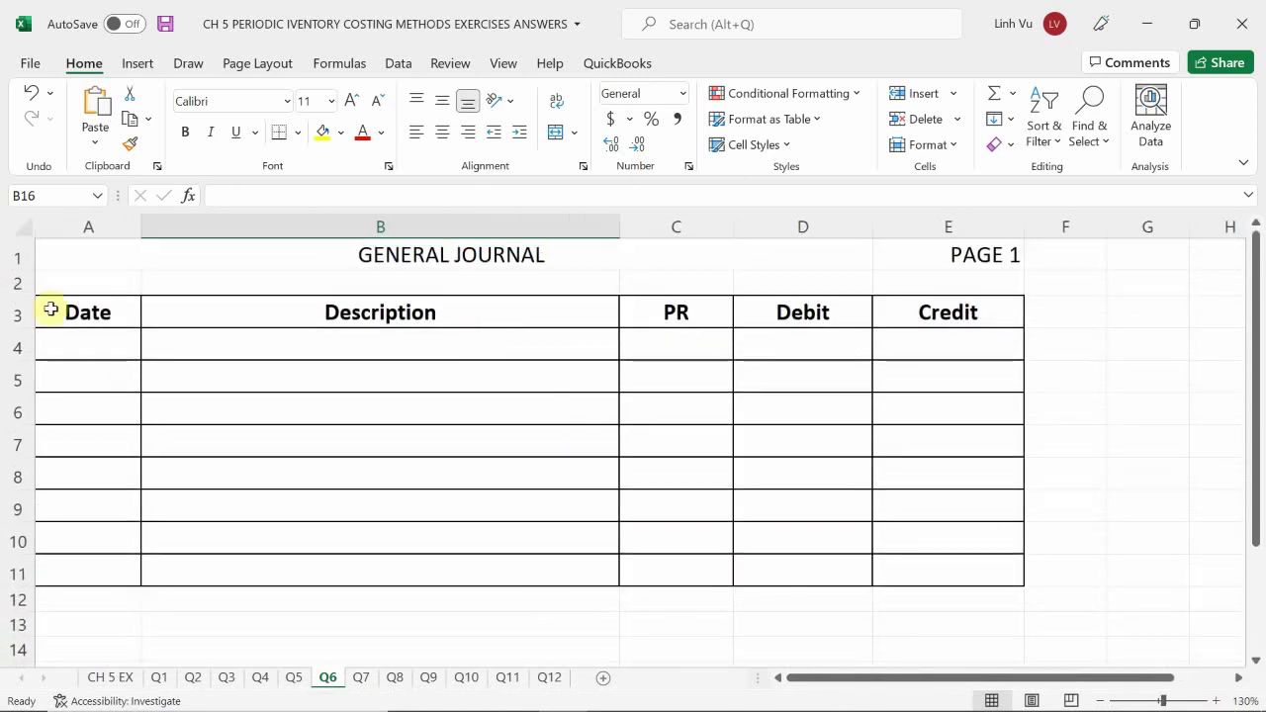
Enter 8/31 as the date of the first journal entry in A4.
left_click(89, 349)
type("8/31")
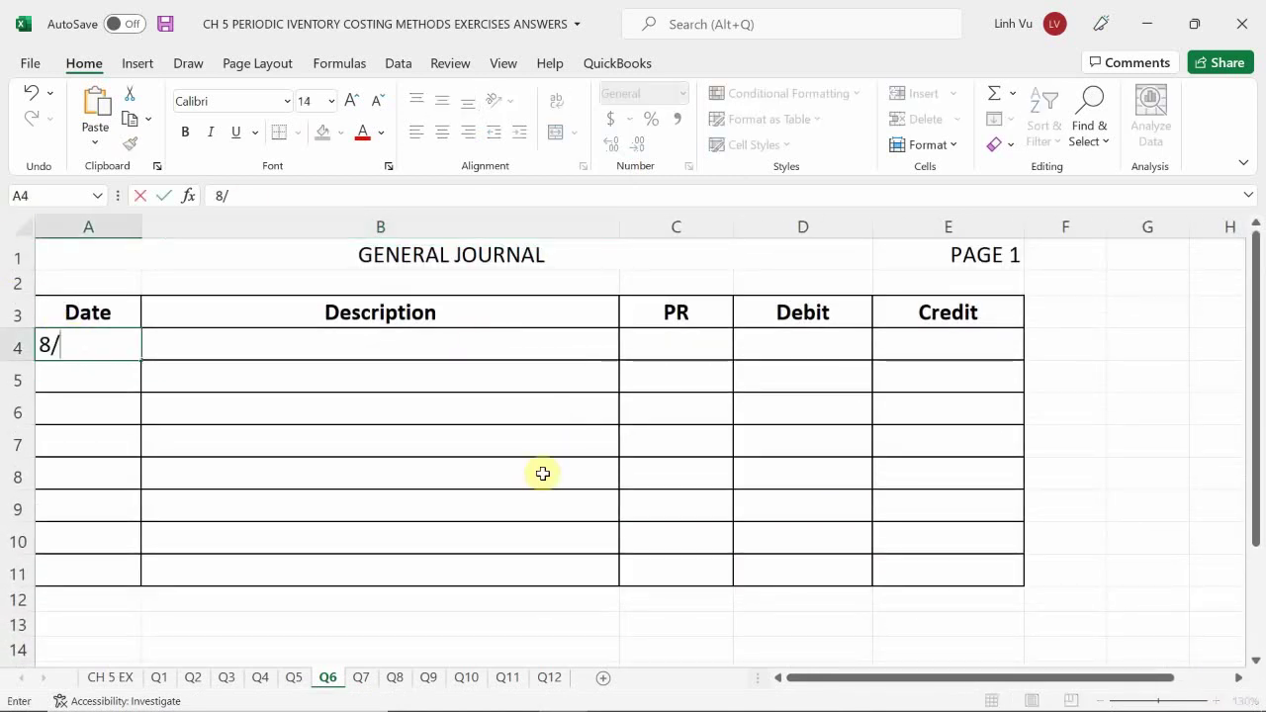
key("Return")
key("Up")
key("Right")
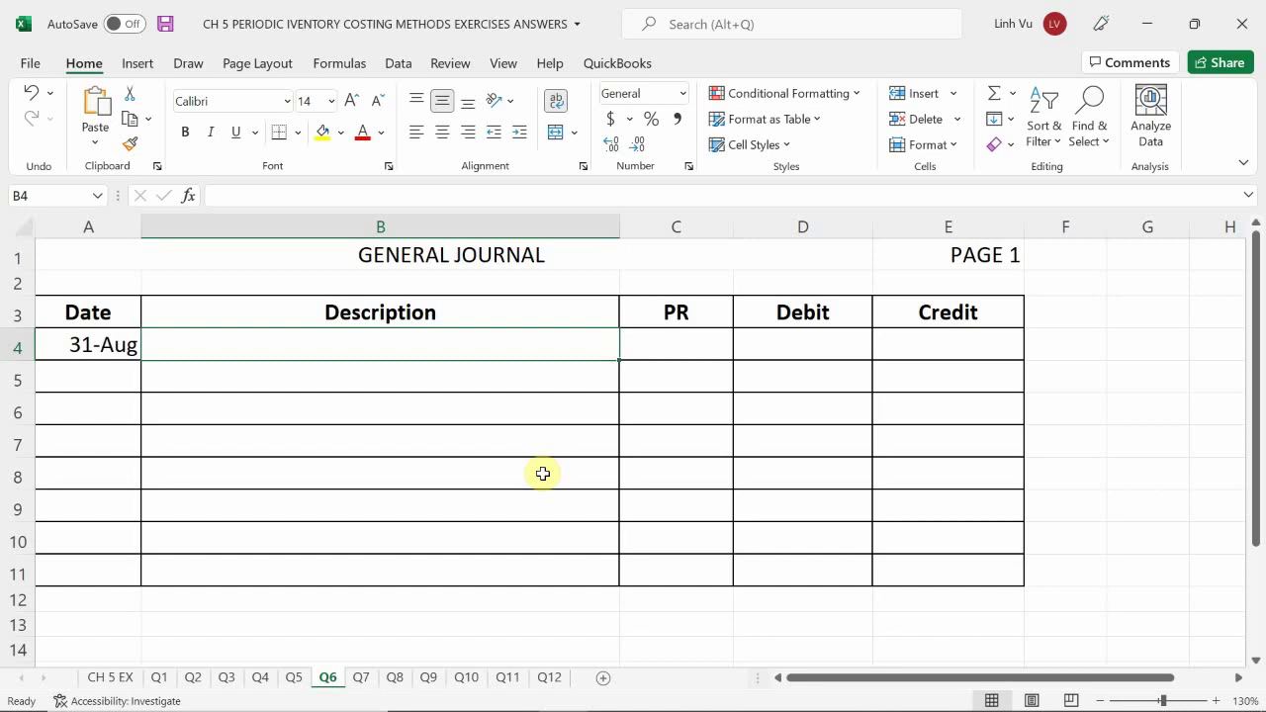
Enter TOYS in B4 and COST OF GOODS SOLD in B5 as the first journal account descriptions.
type("TOYS")
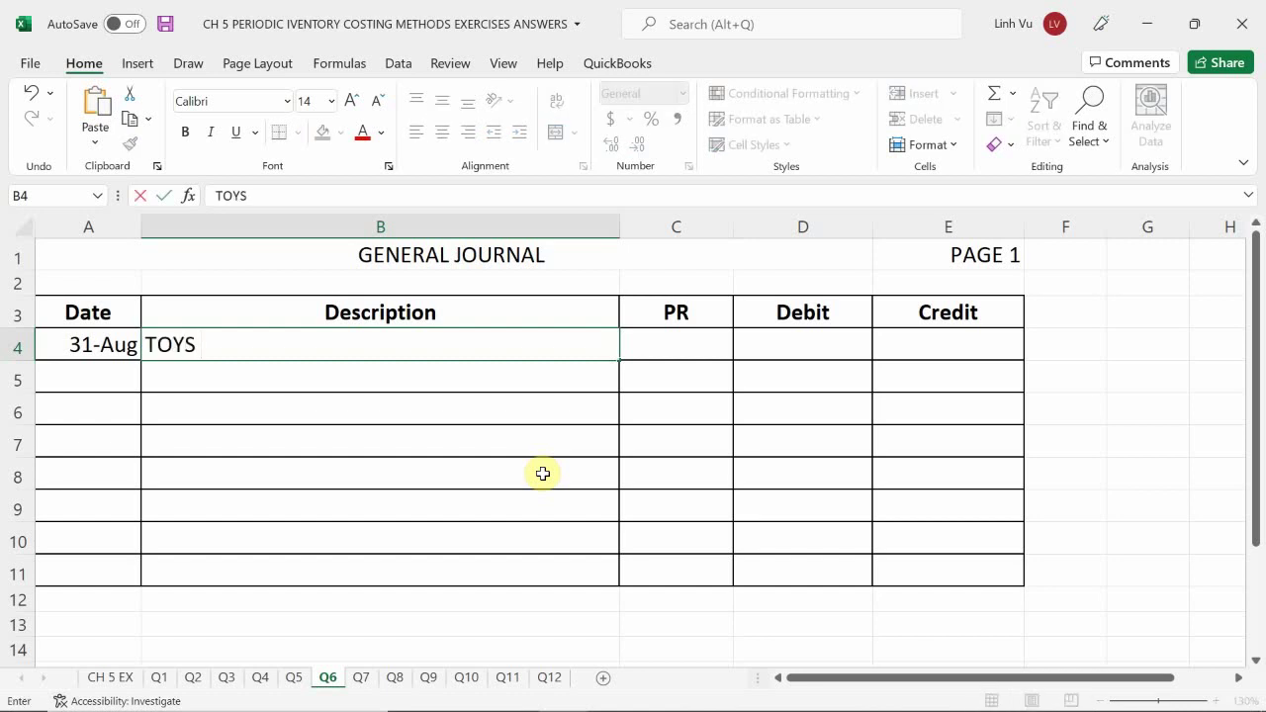
key("Return")
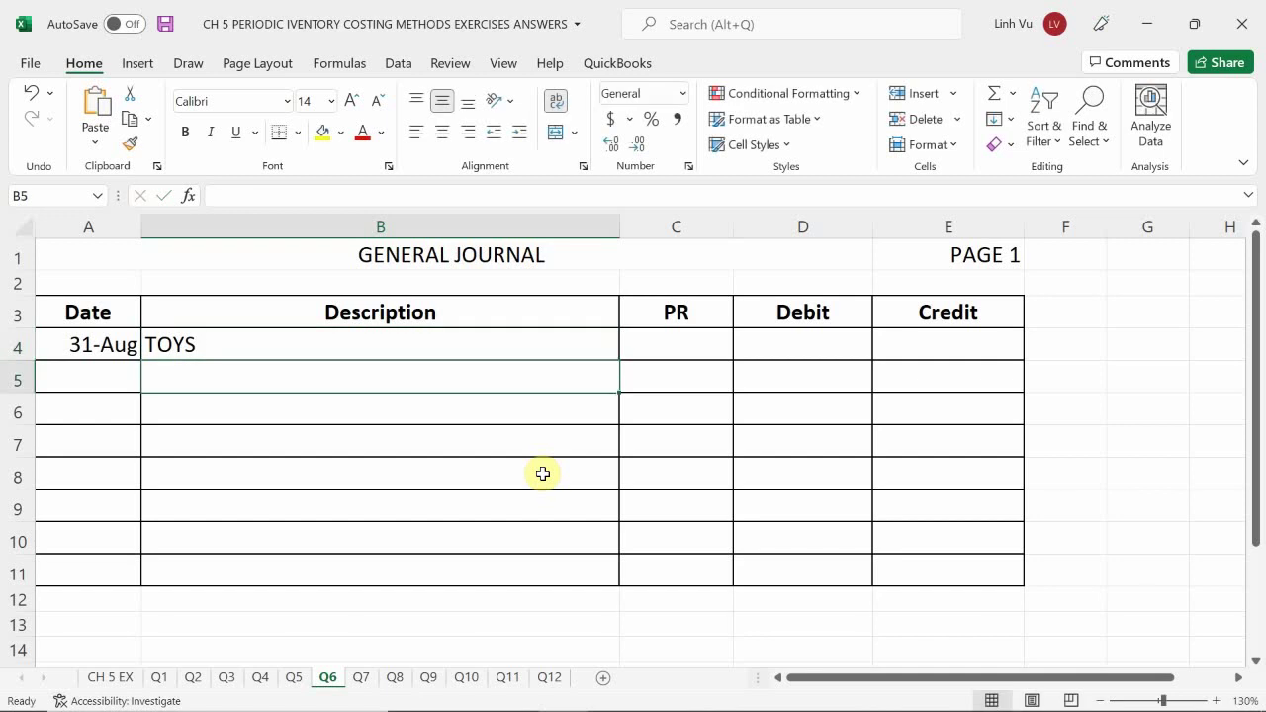
type("COST OF")
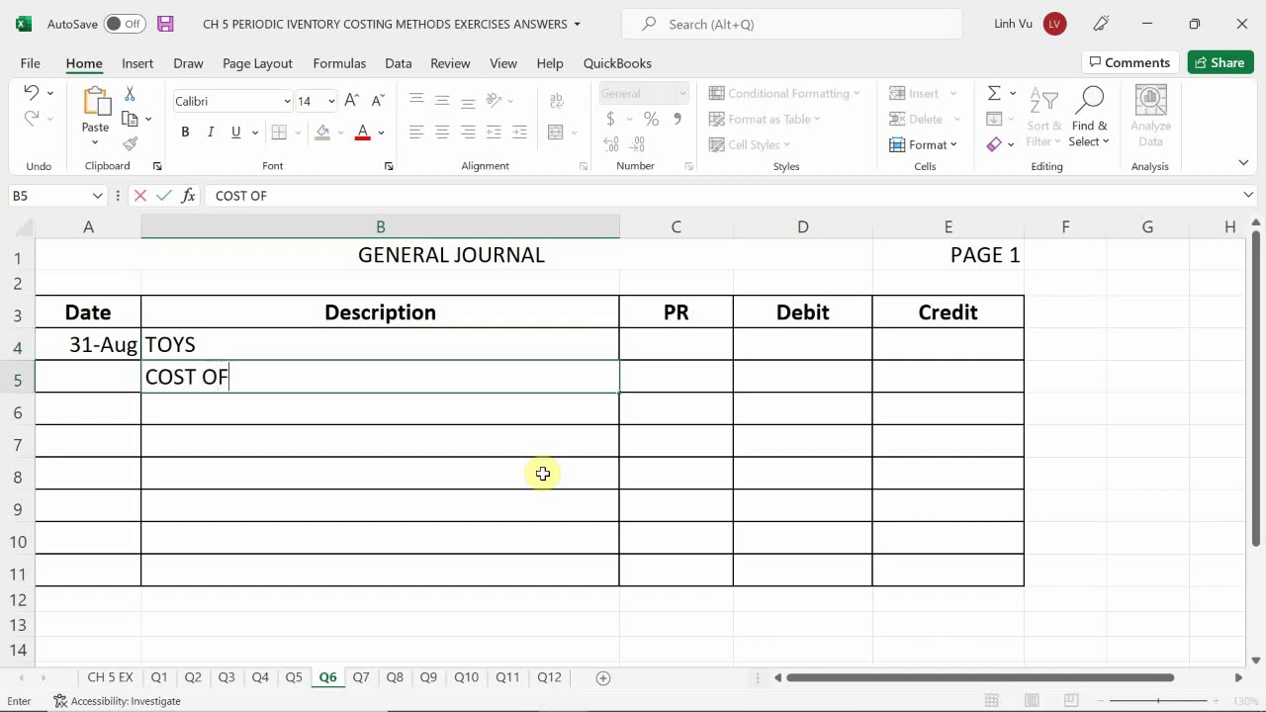
type(" GOODS SOLD")
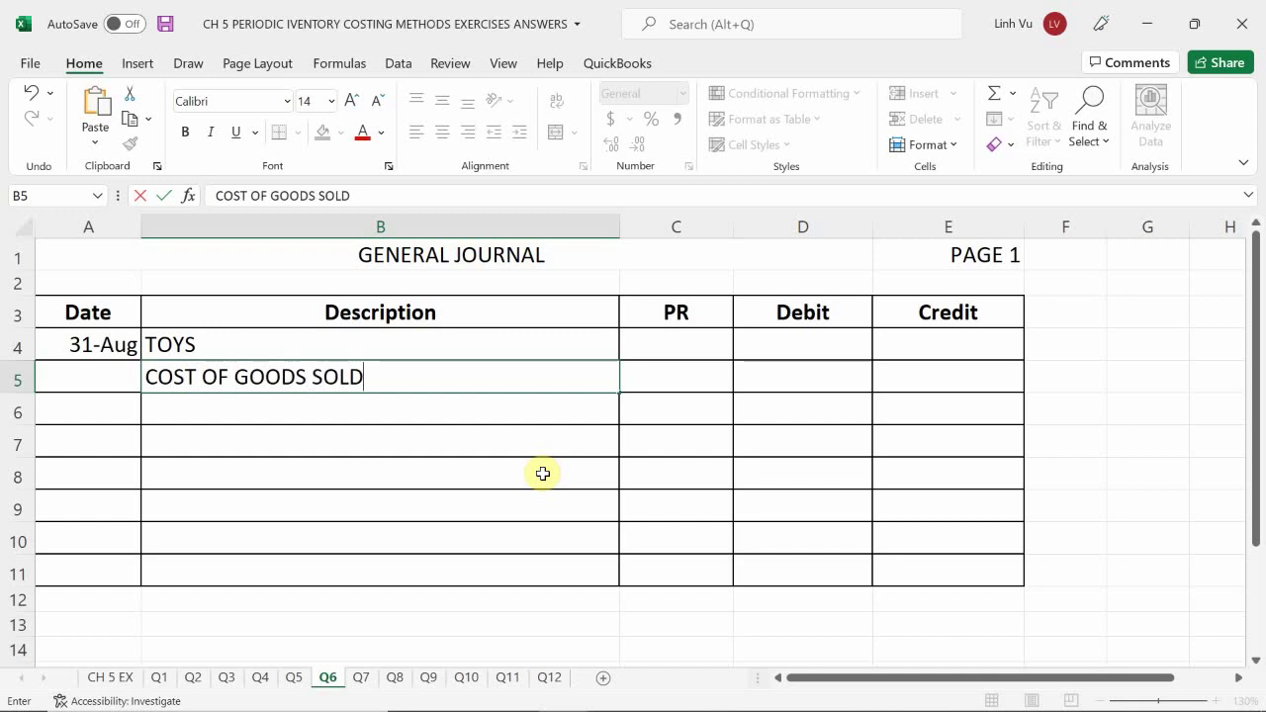
key("Return")
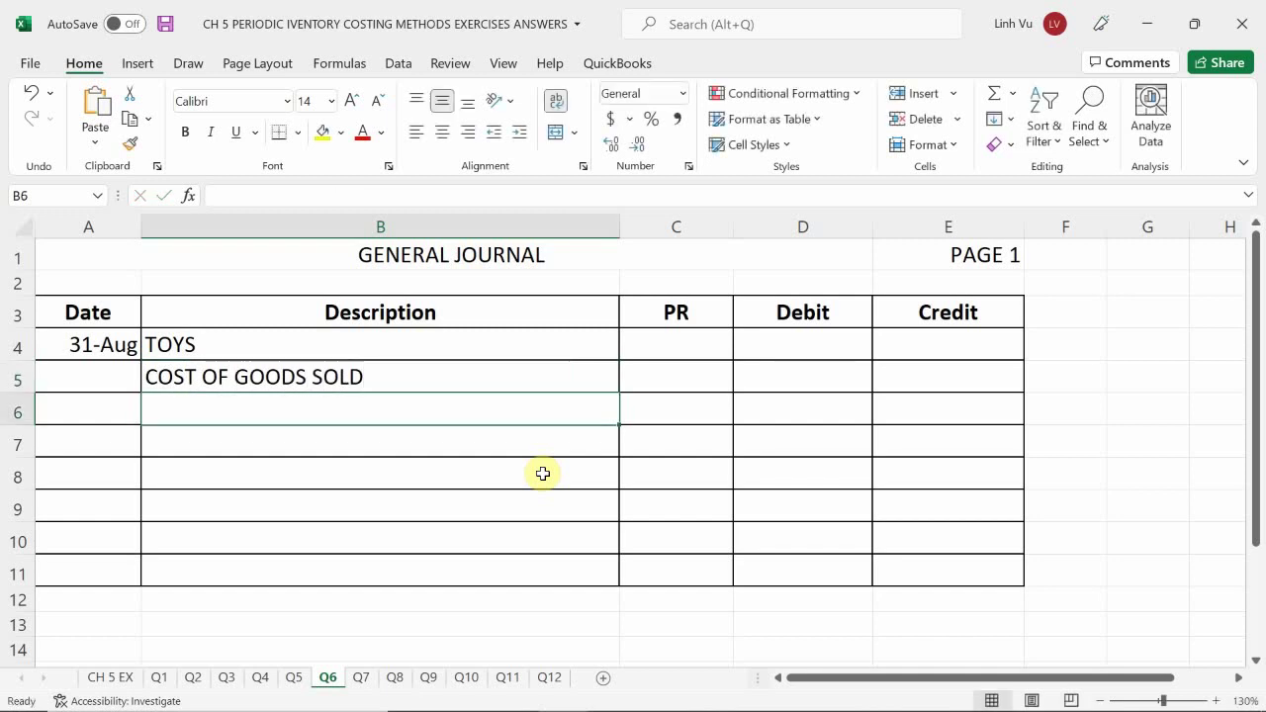
Enter PURCHASE RETURNS & ALLOWANCES as the third account description in B6.
type("PUTCHA")
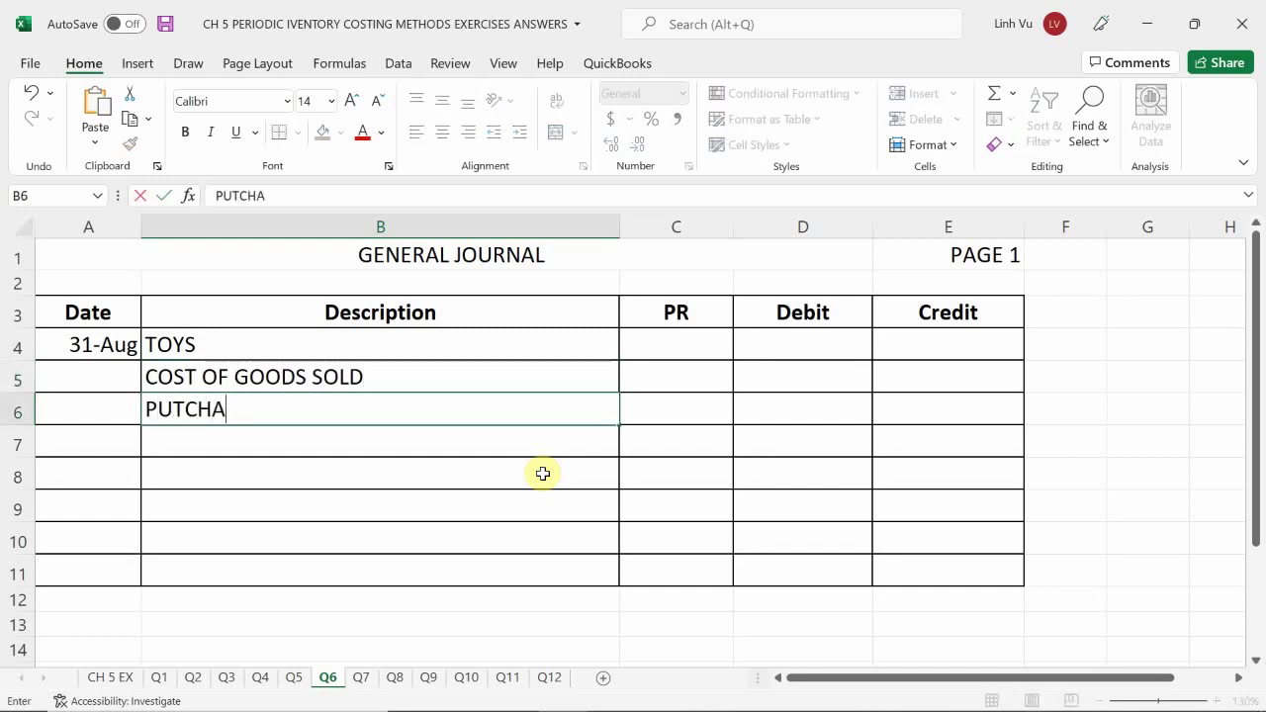
key("BackSpace")
key("BackSpace")
key("BackSpace")
key("BackSpace")
type("RCHASED")
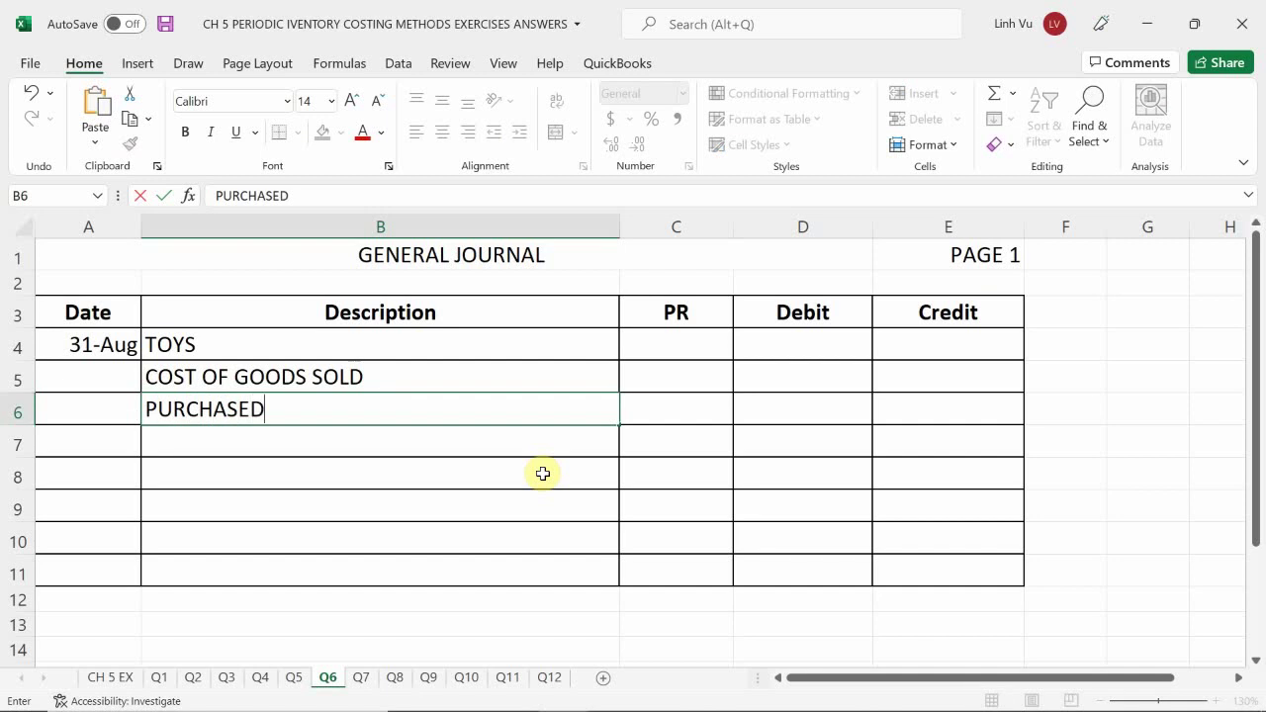
key("BackSpace")
type("RETUR")
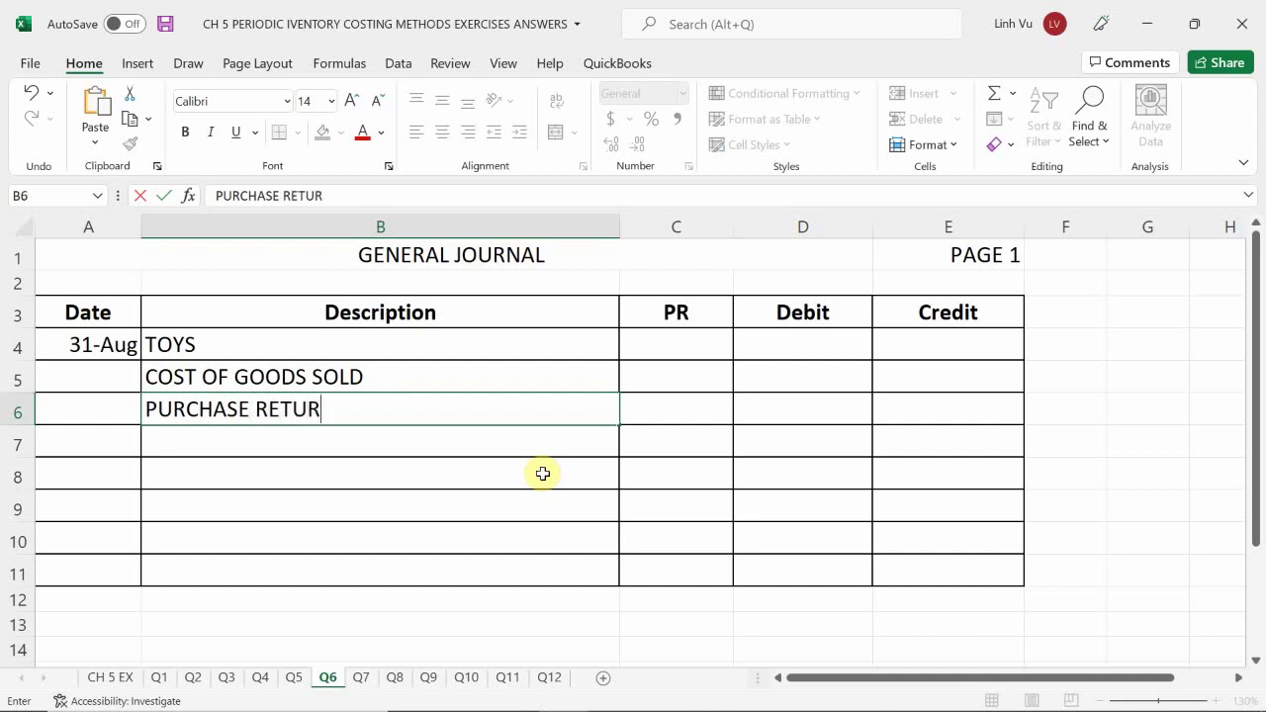
type("NS & ALLOWA")
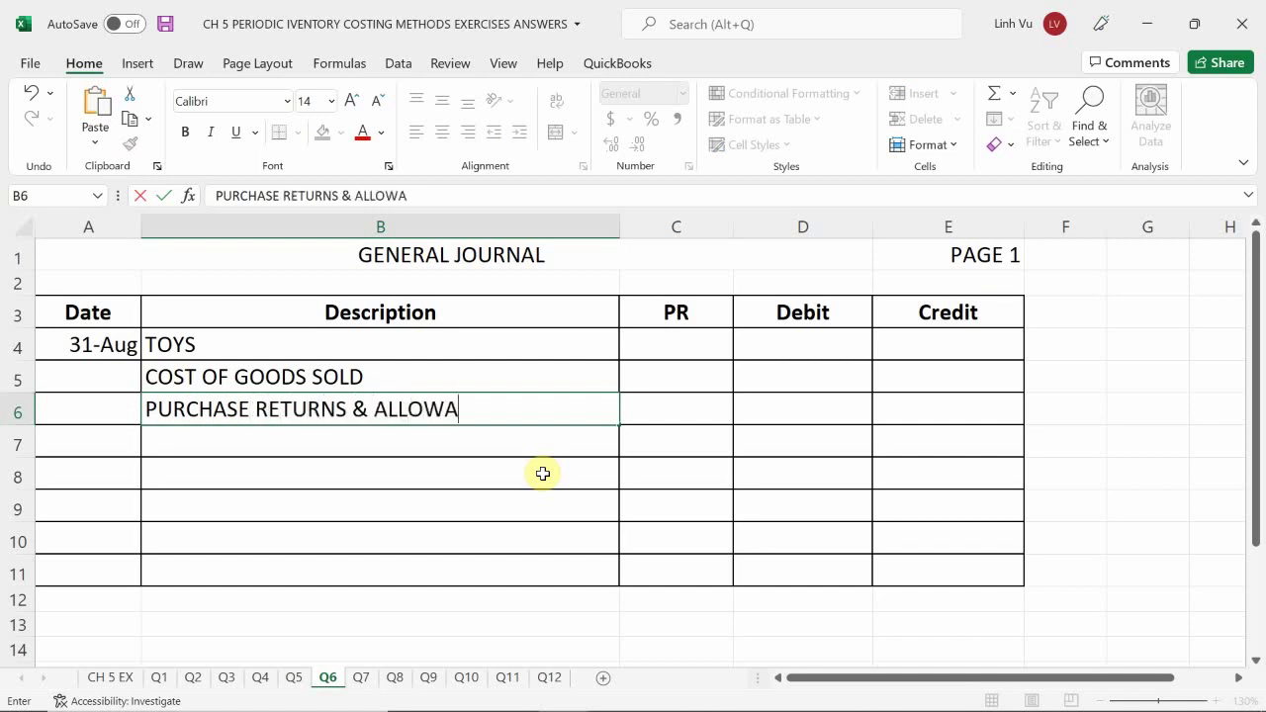
type("NCES")
key("Return")
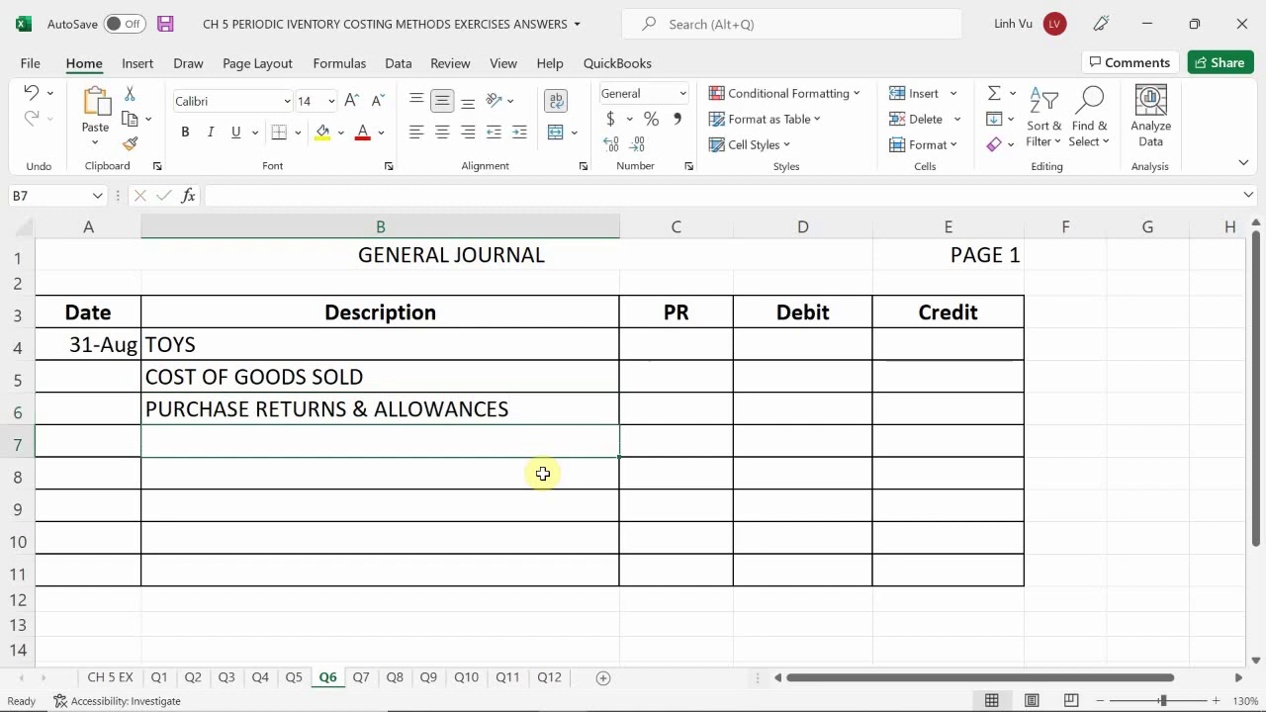
Enter PURCHASE EXPENSE, indented with leading spaces, as the first credit account description in B7.
key("BackSpace")
key("BackSpace")
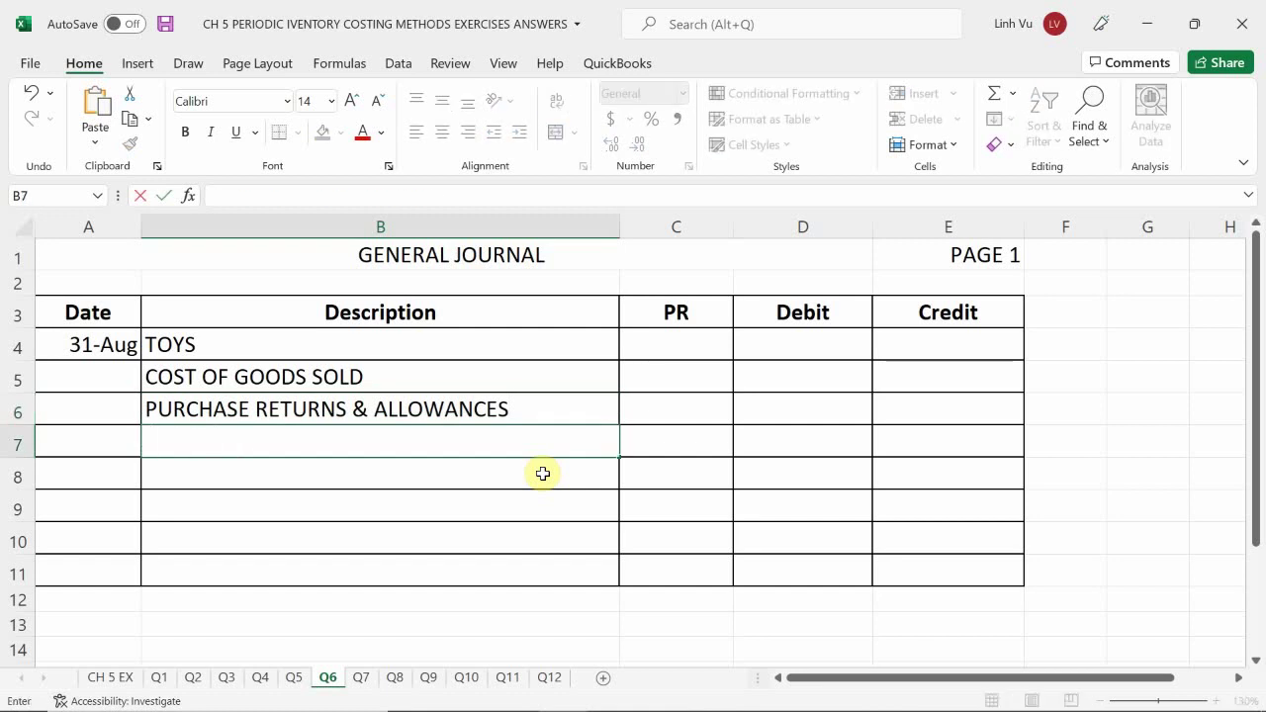
type("PURCHASE E")
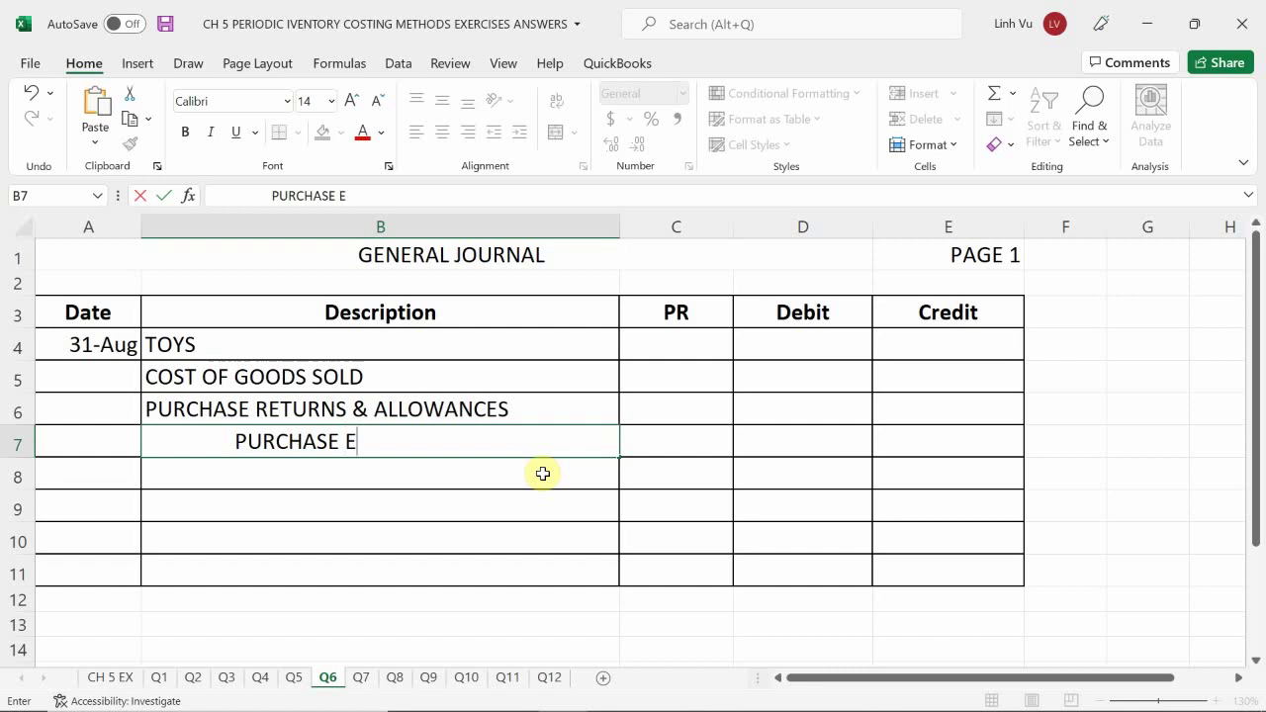
type("XPENSE")
key("Return")
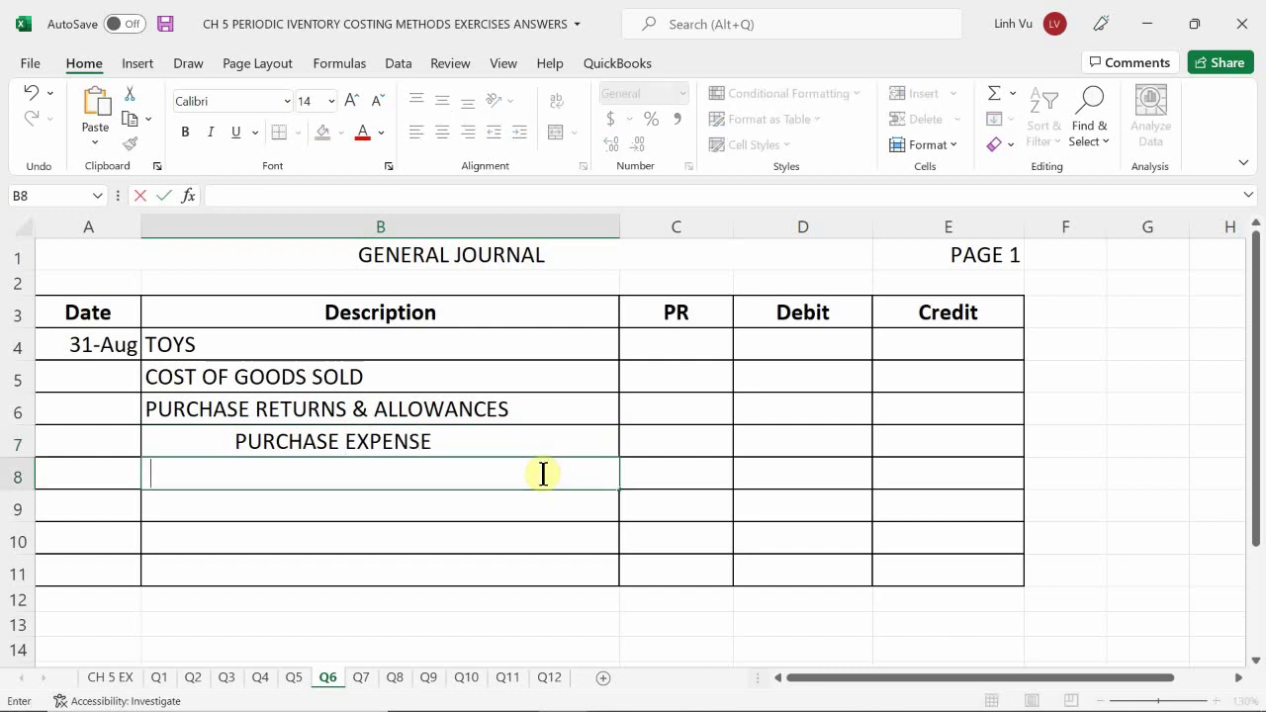
Enter FREIGHT EXPENSE, indented with leading spaces, as the second credit account description in B8.
type("FRFE")
key("BackSpace")
key("BackSpace")
type("EIO")
key("BackSpace")
type("G")
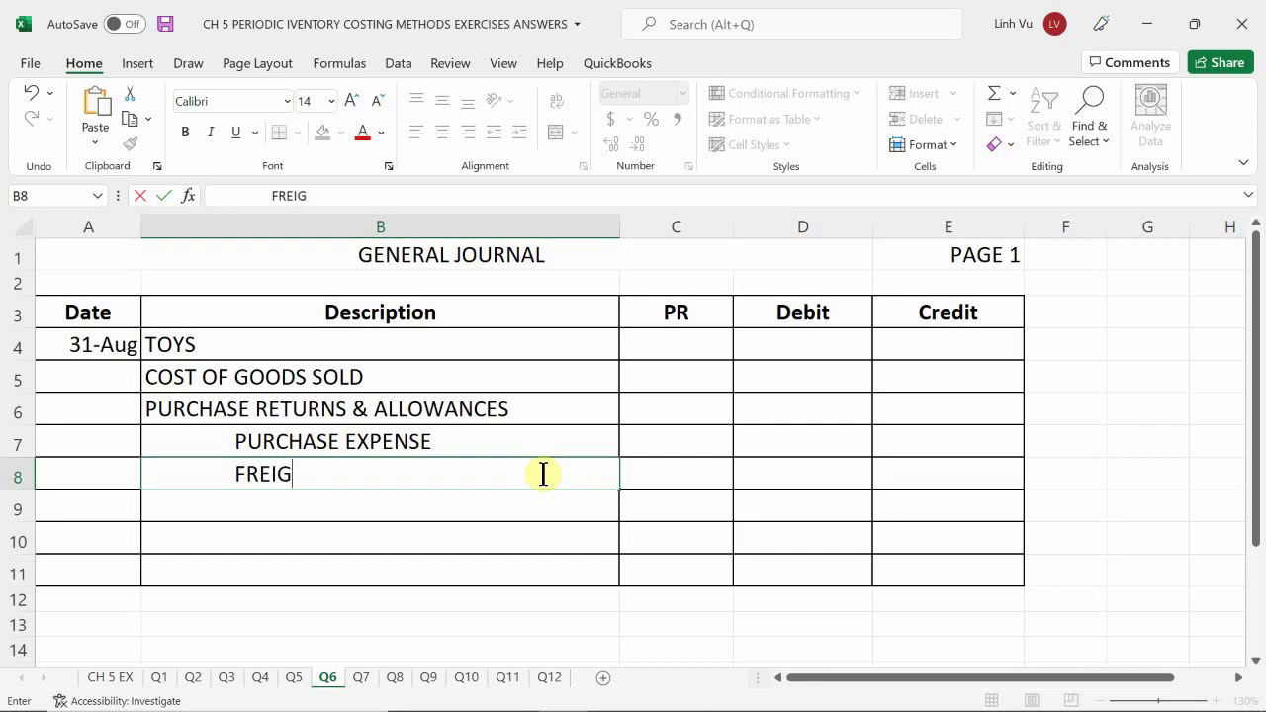
type("HT EXPENSE")
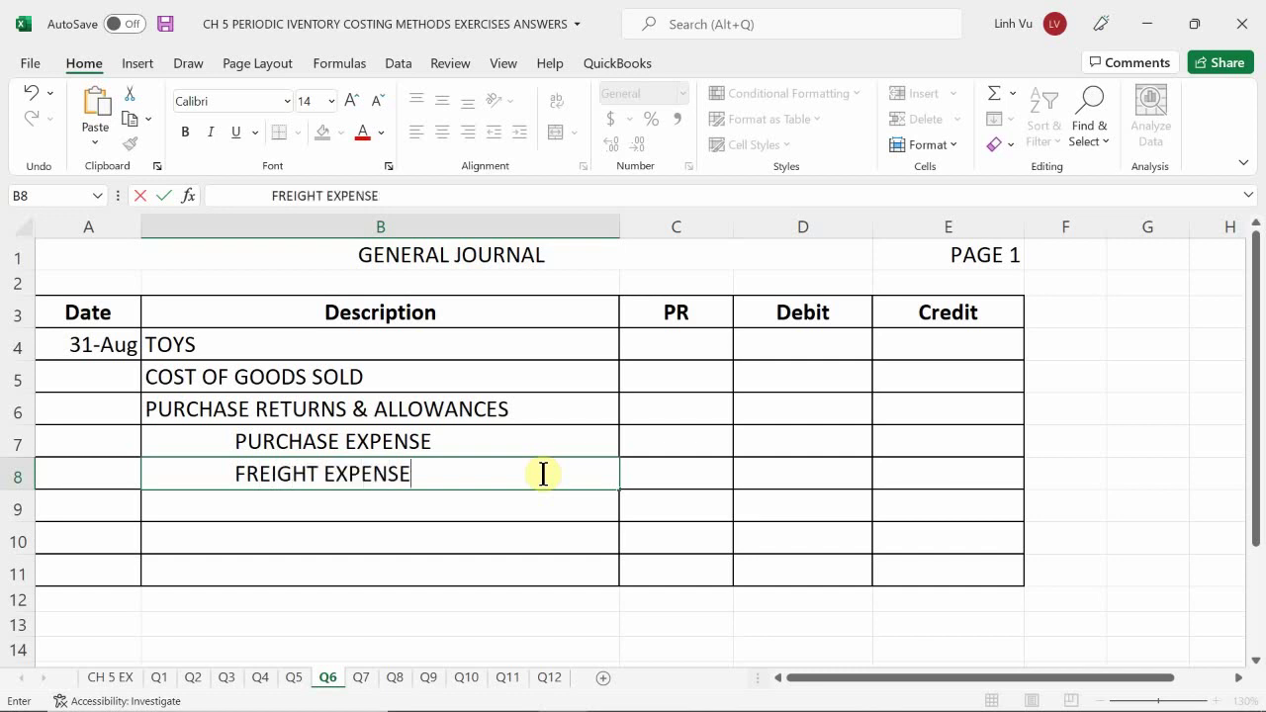
key("Return")
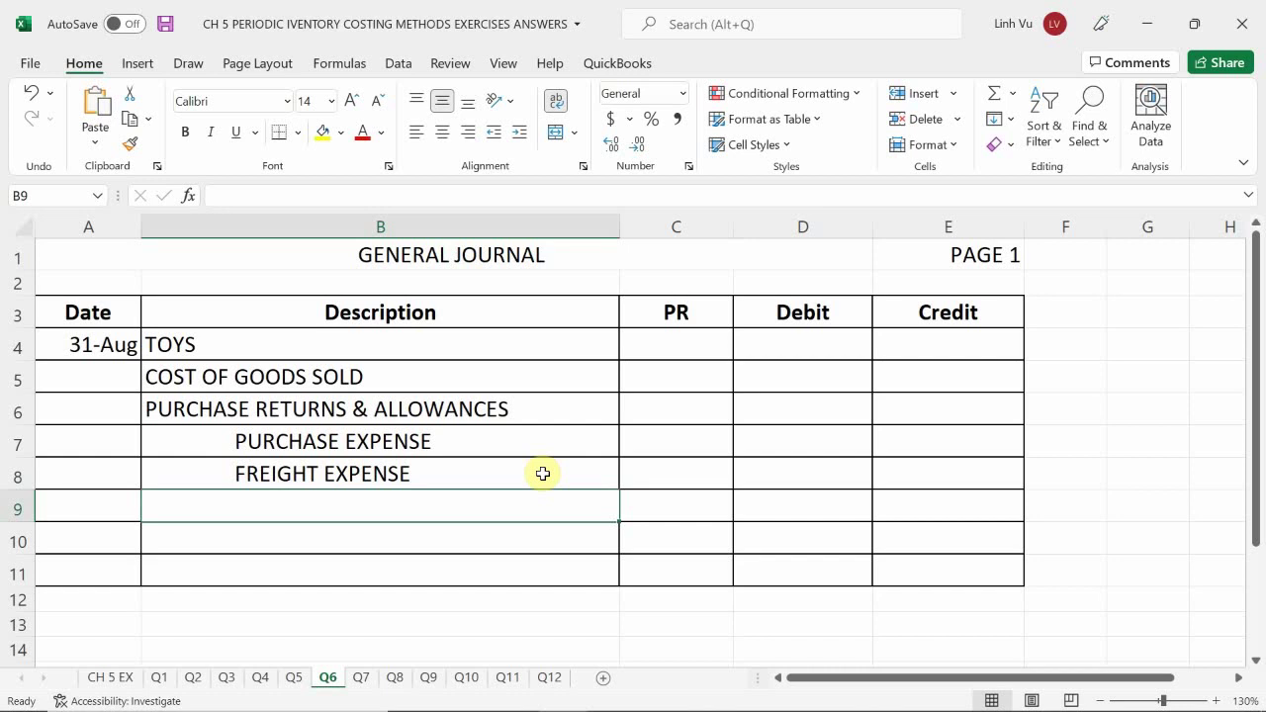
Link the TOYS debit in D4 to the ending balance cost on sheet Q5 with ='Q5'!D26.
left_click(798, 337)
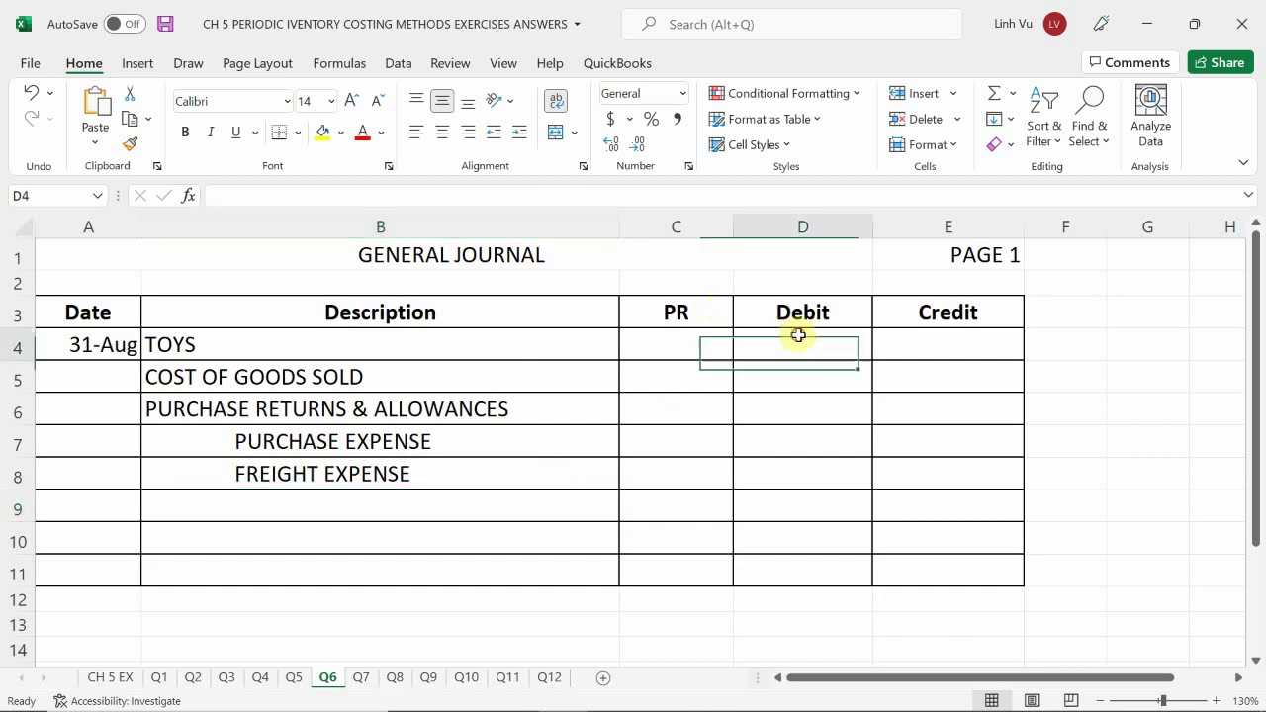
type("=")
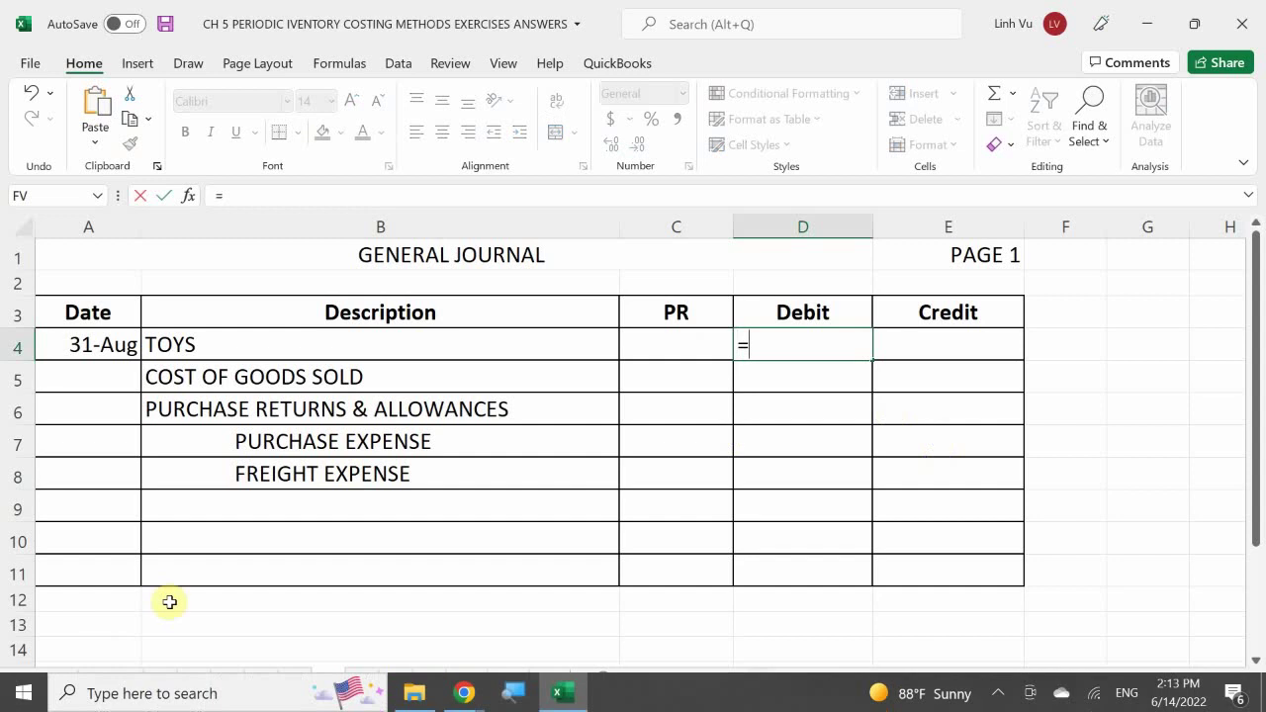
left_click(294, 679)
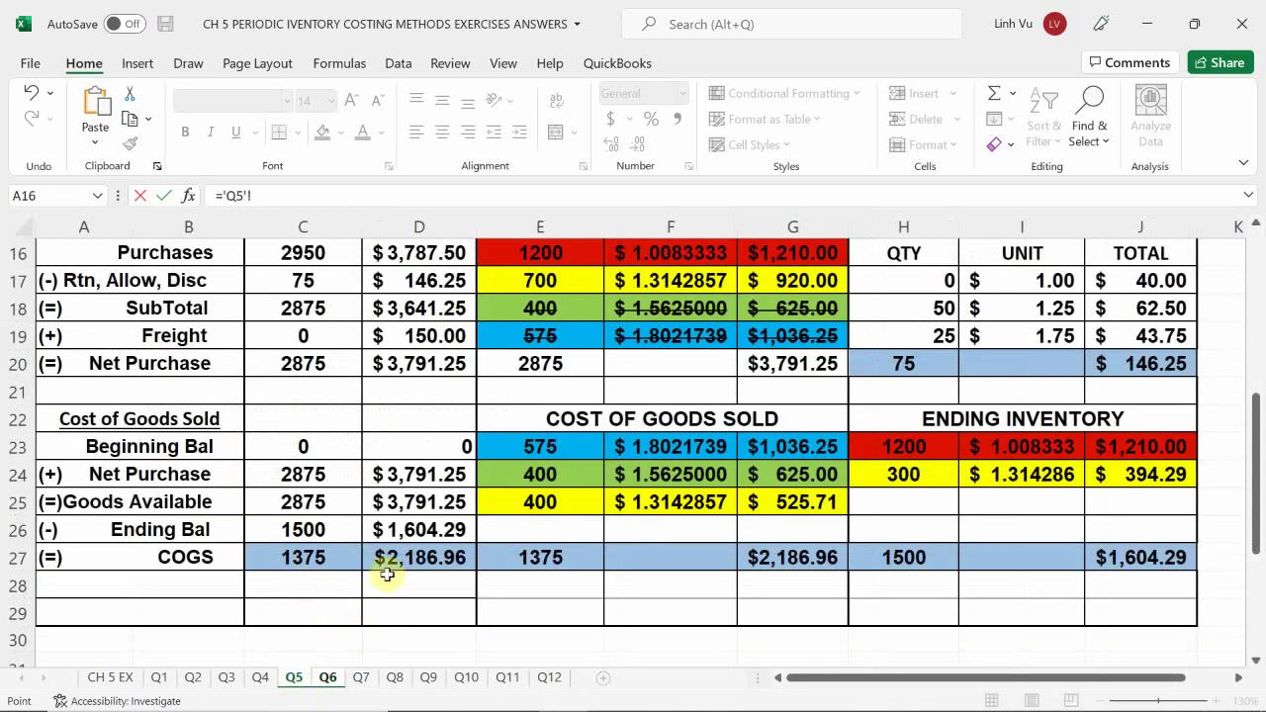
left_click(405, 531)
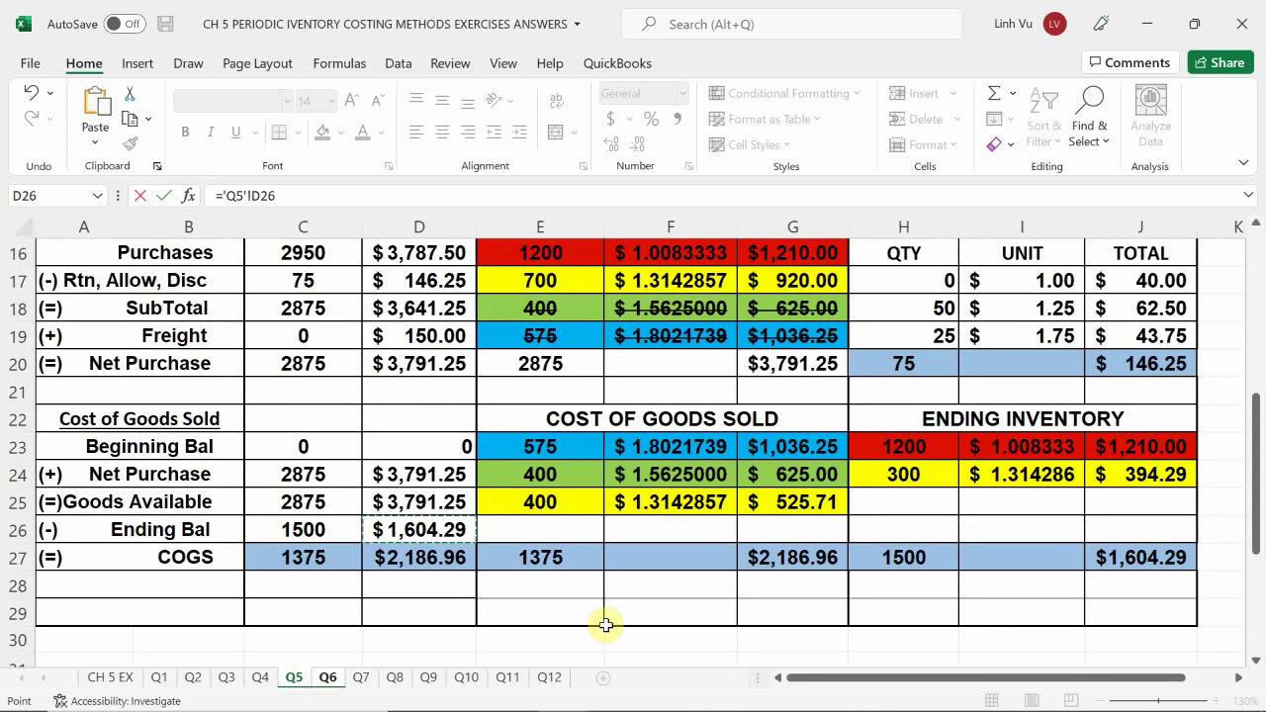
key("Return")
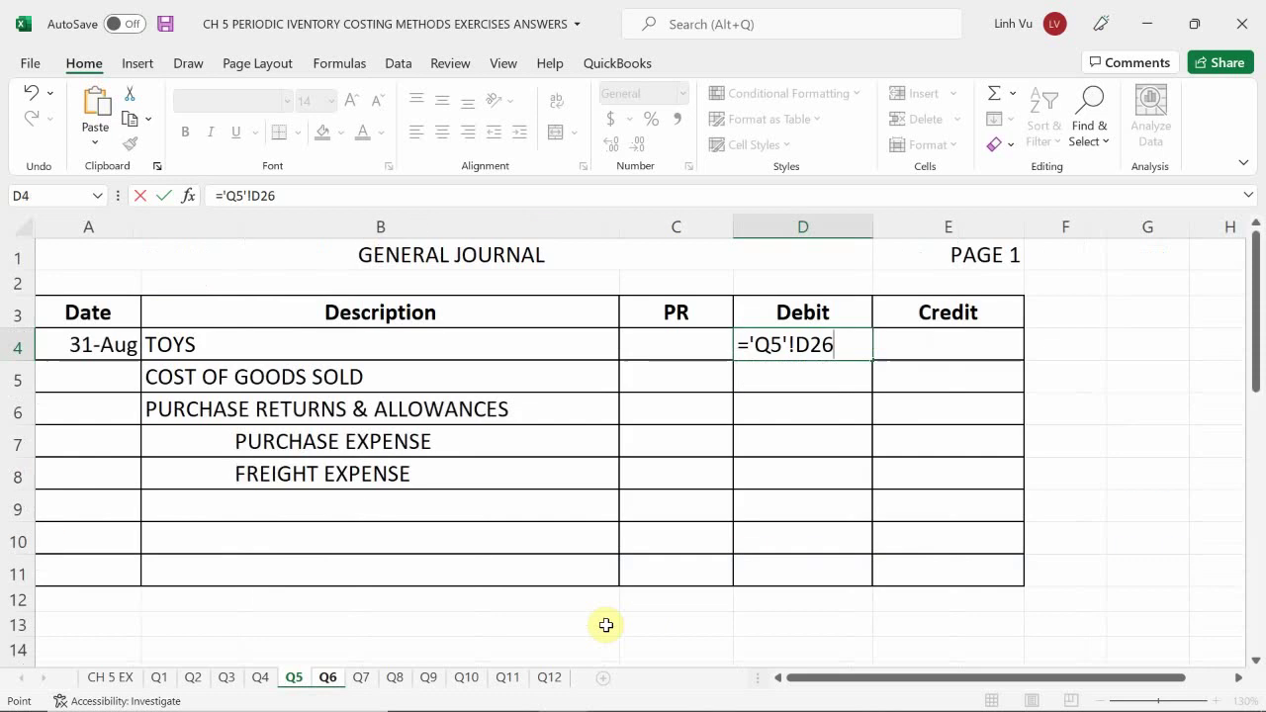
Link the COST OF GOODS SOLD debit in D5 to the COGS cost on sheet Q5 with ='Q5'!D27.
type("=")
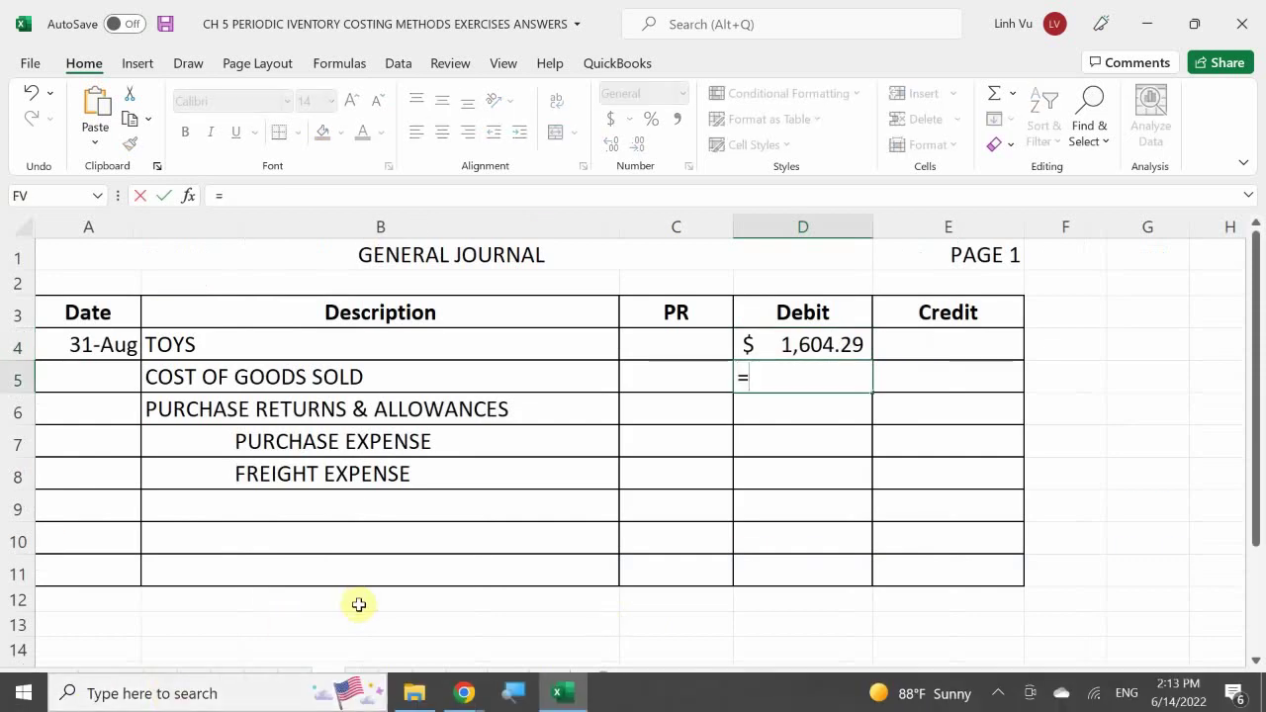
left_click(295, 680)
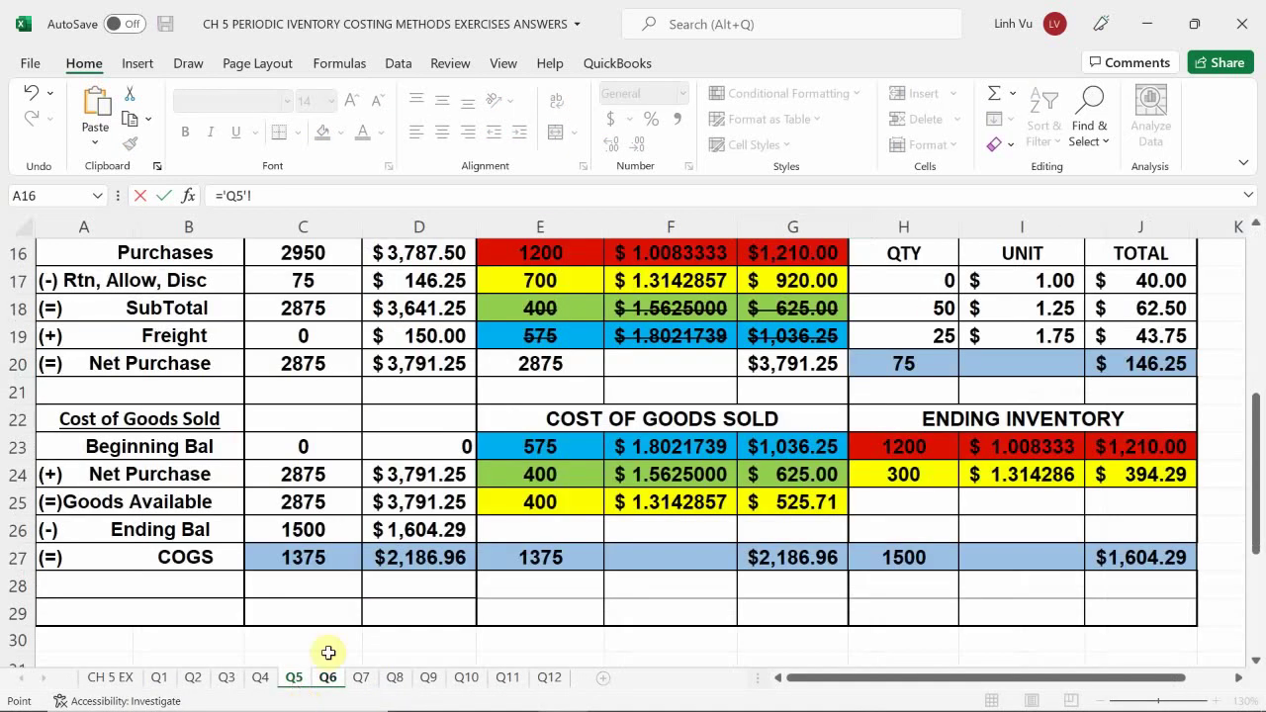
left_click(408, 559)
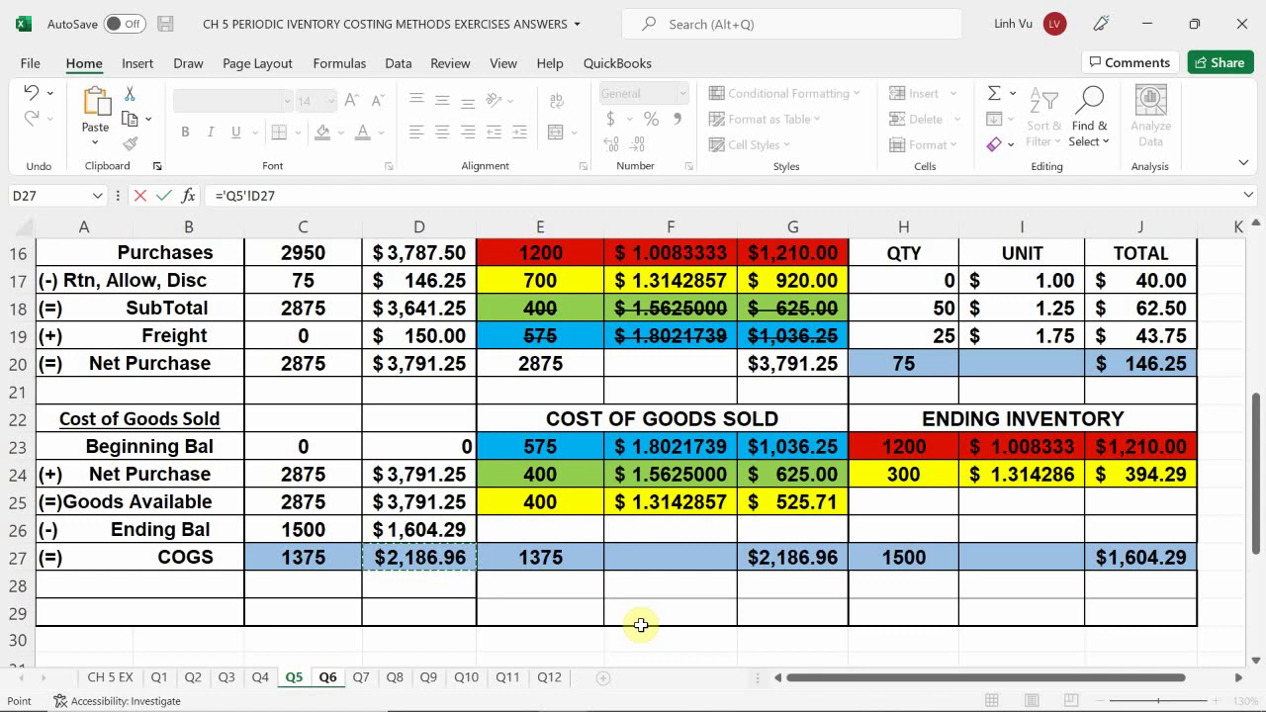
key("Return")
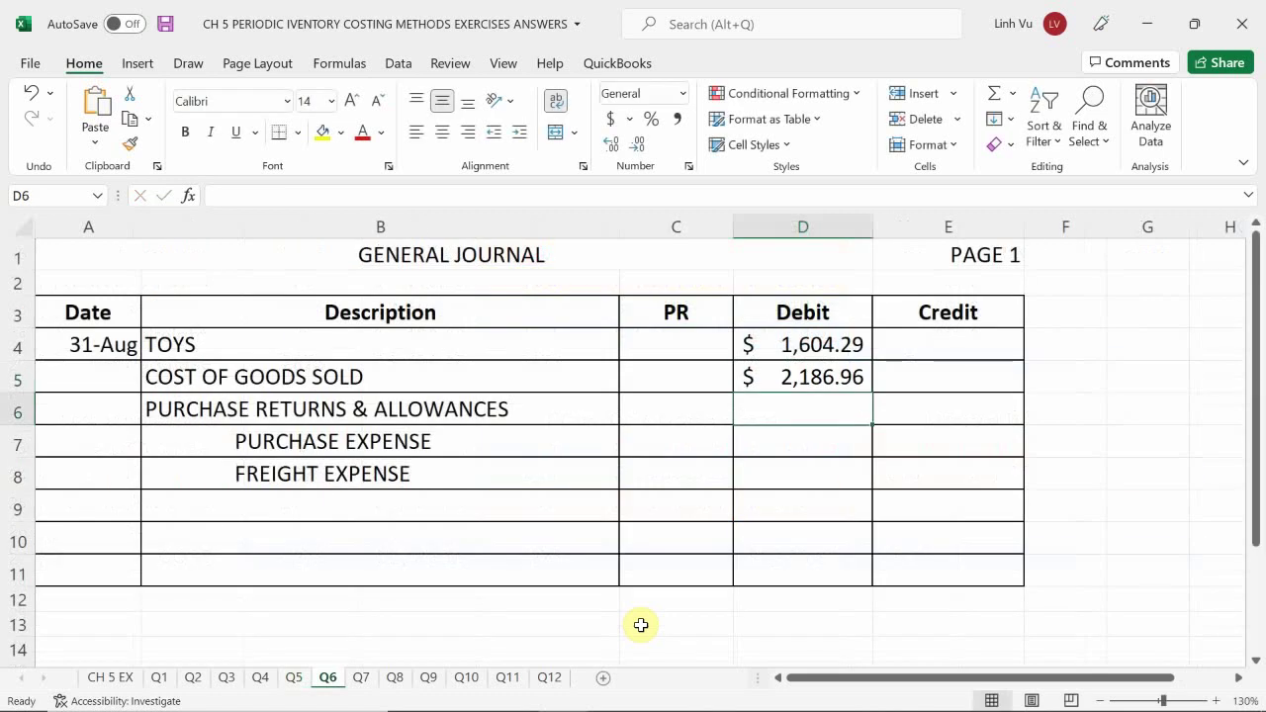
Link the PURCHASE RETURNS & ALLOWANCES debit in D6 to the returns, allowances and discounts cost on sheet Q5 with ='Q5'!D17.
type("=")
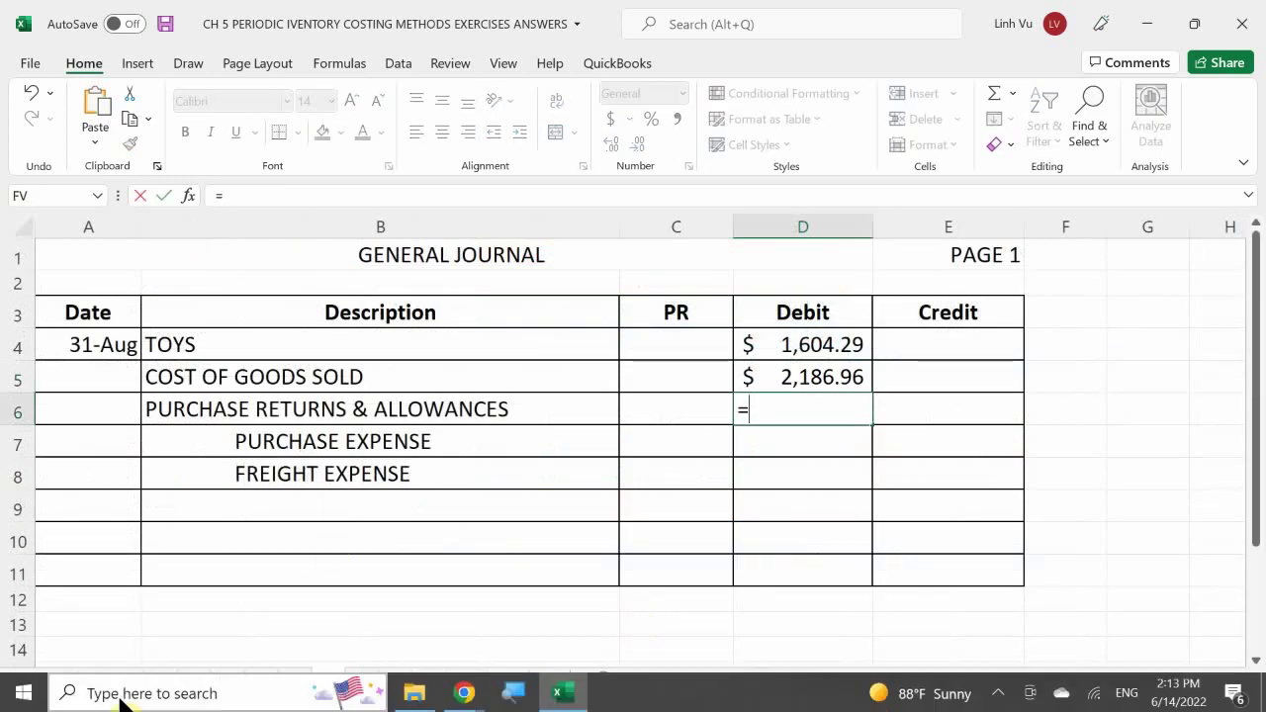
left_click(295, 680)
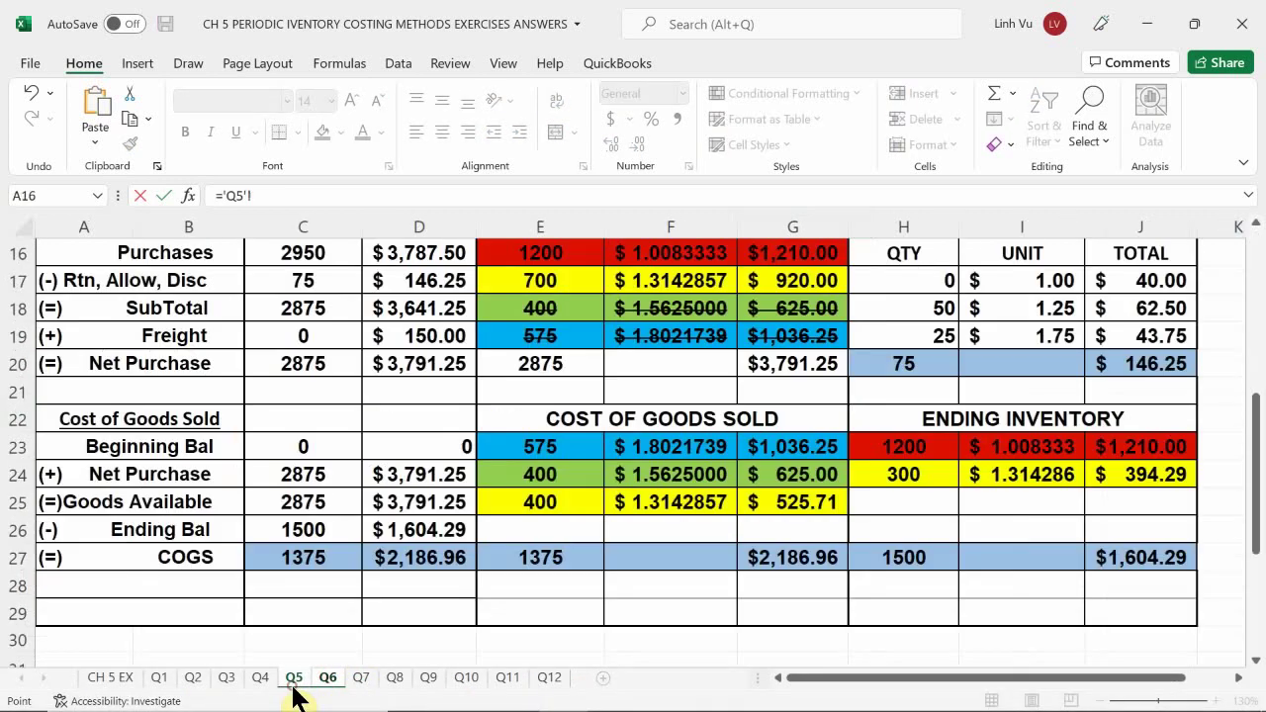
scroll(366, 562, "up", 1)
left_click(420, 451)
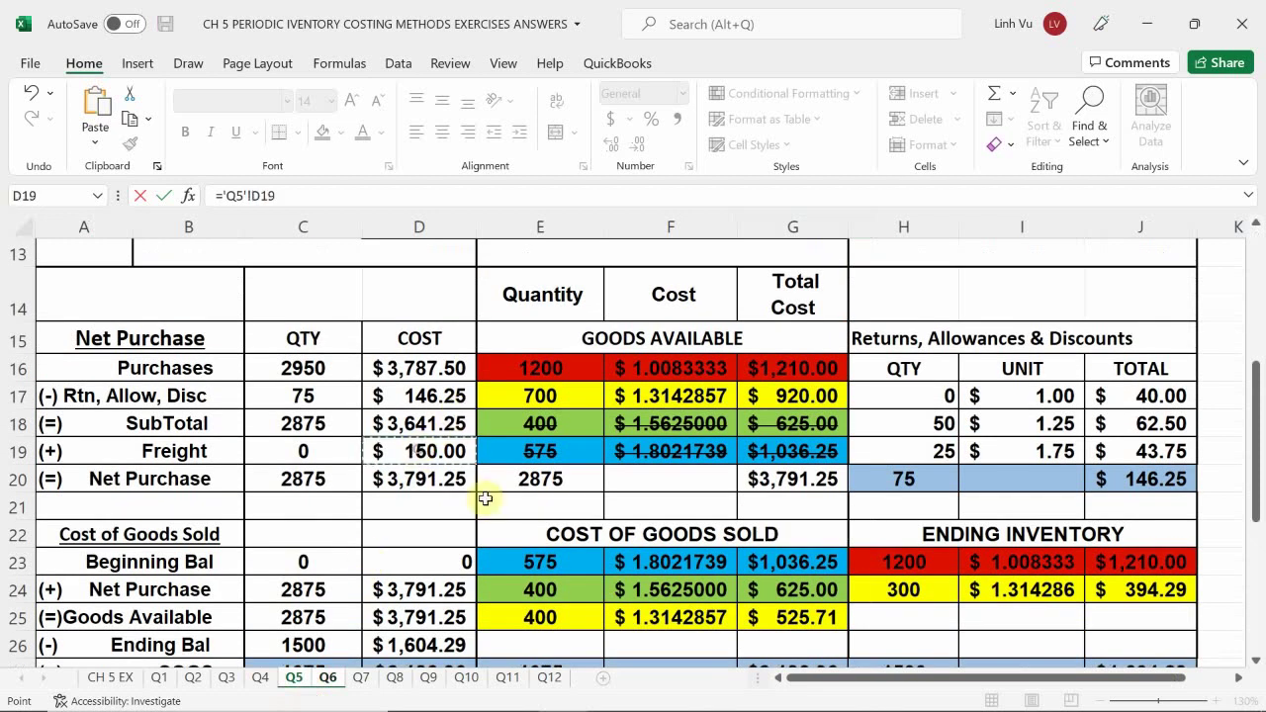
key("Up")
key("Up")
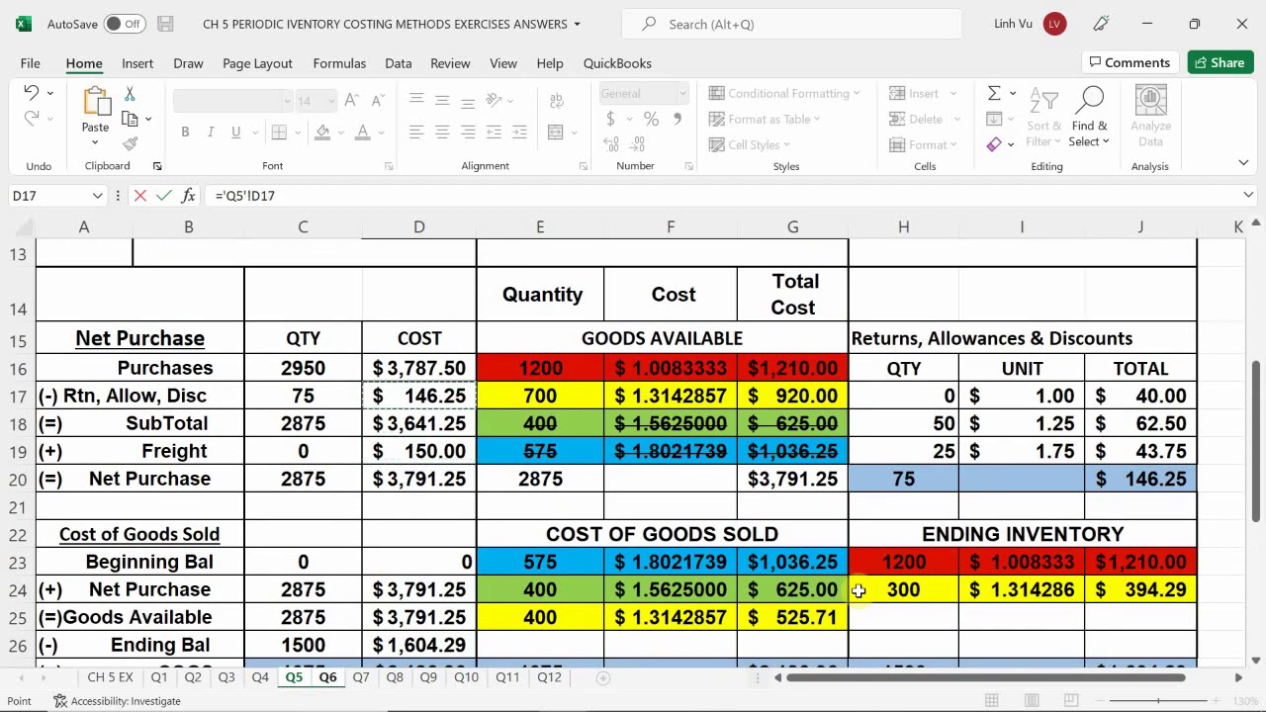
key("Return")
Link the PURCHASE EXPENSE credit in E7 to the Purchases cost in D16 on sheet Q5.
key("Right")
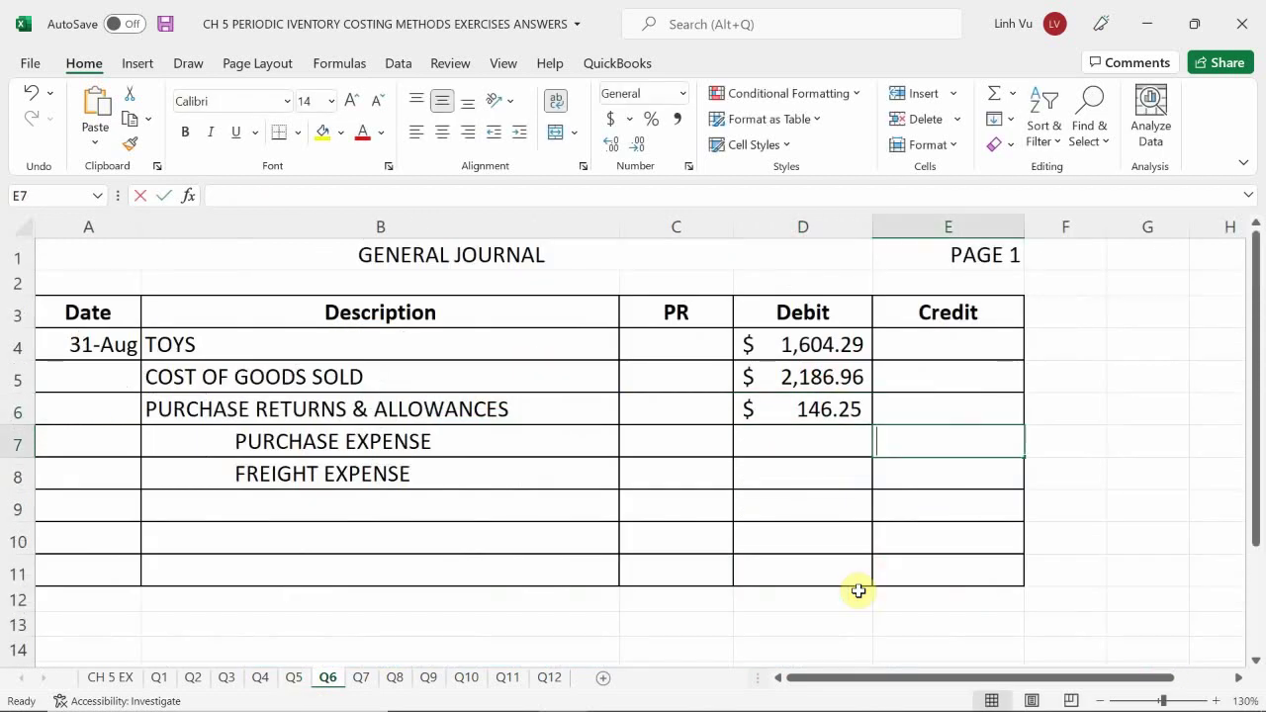
type("=")
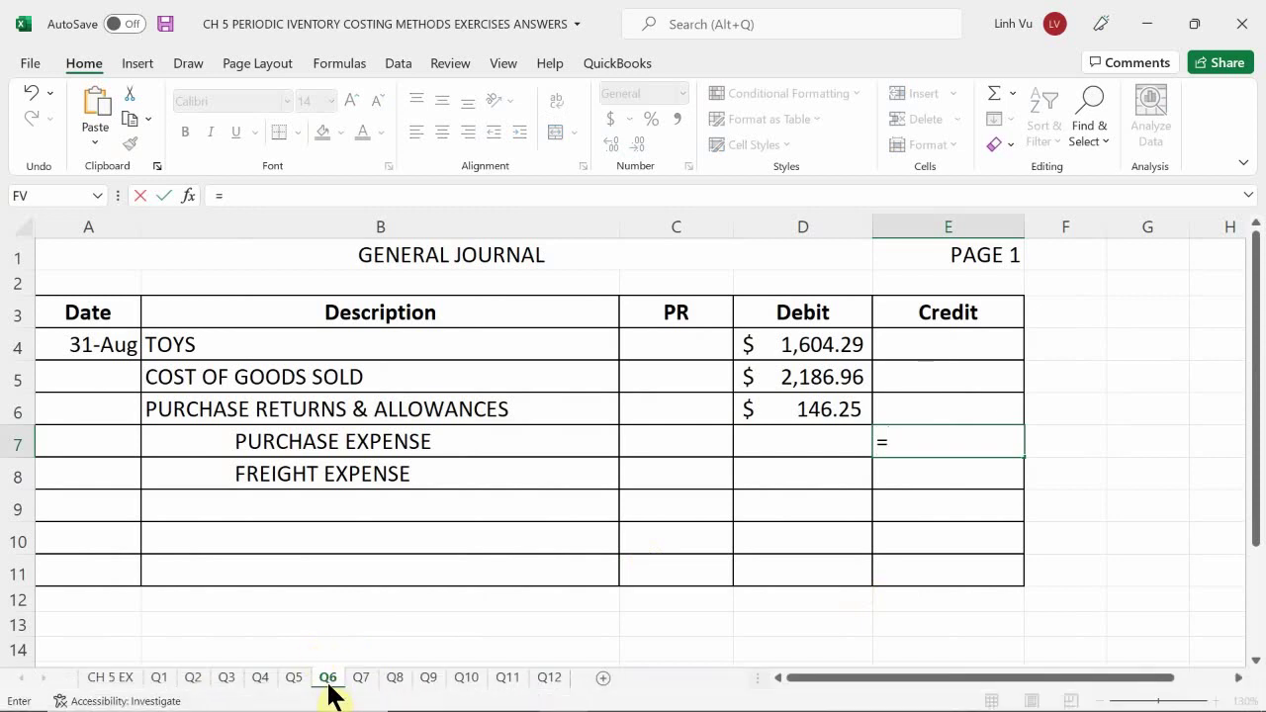
left_click(297, 678)
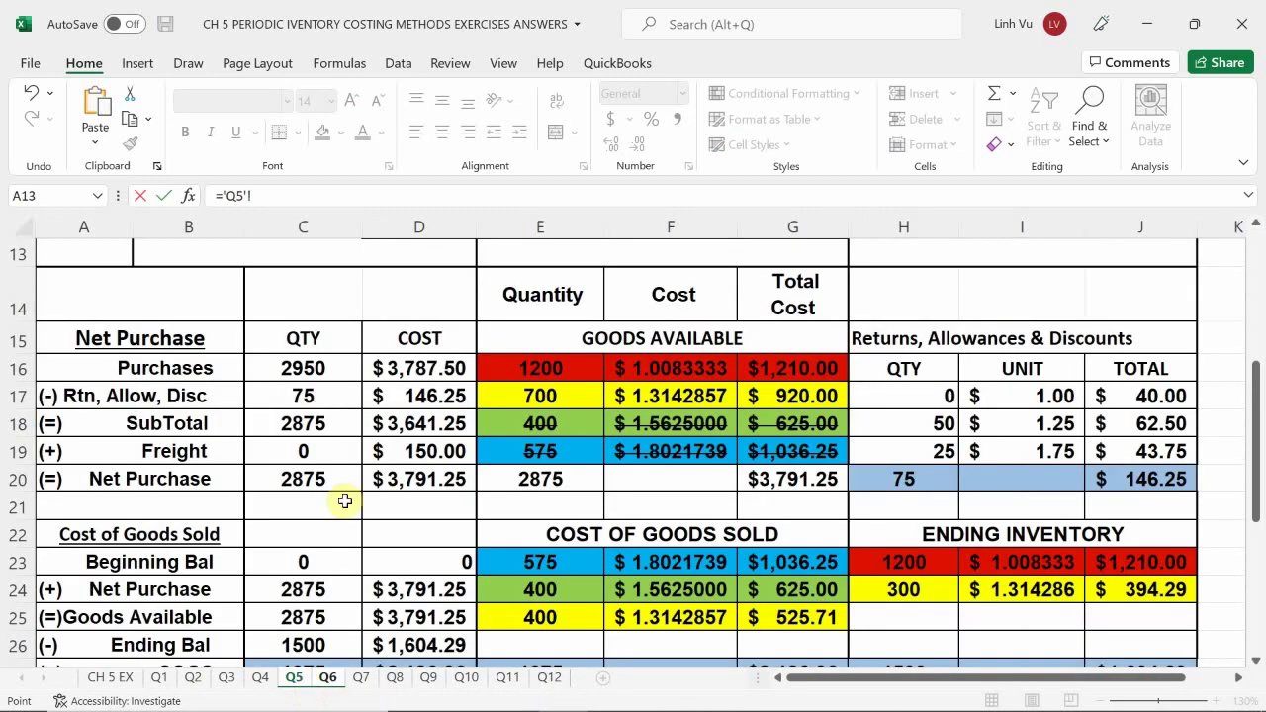
left_click(395, 366)
key("ctrl+Return")
key("Return")
Link the FREIGHT EXPENSE credit in E8 to the Freight cost on sheet Q5 with ='Q5'!D19.
type("=")
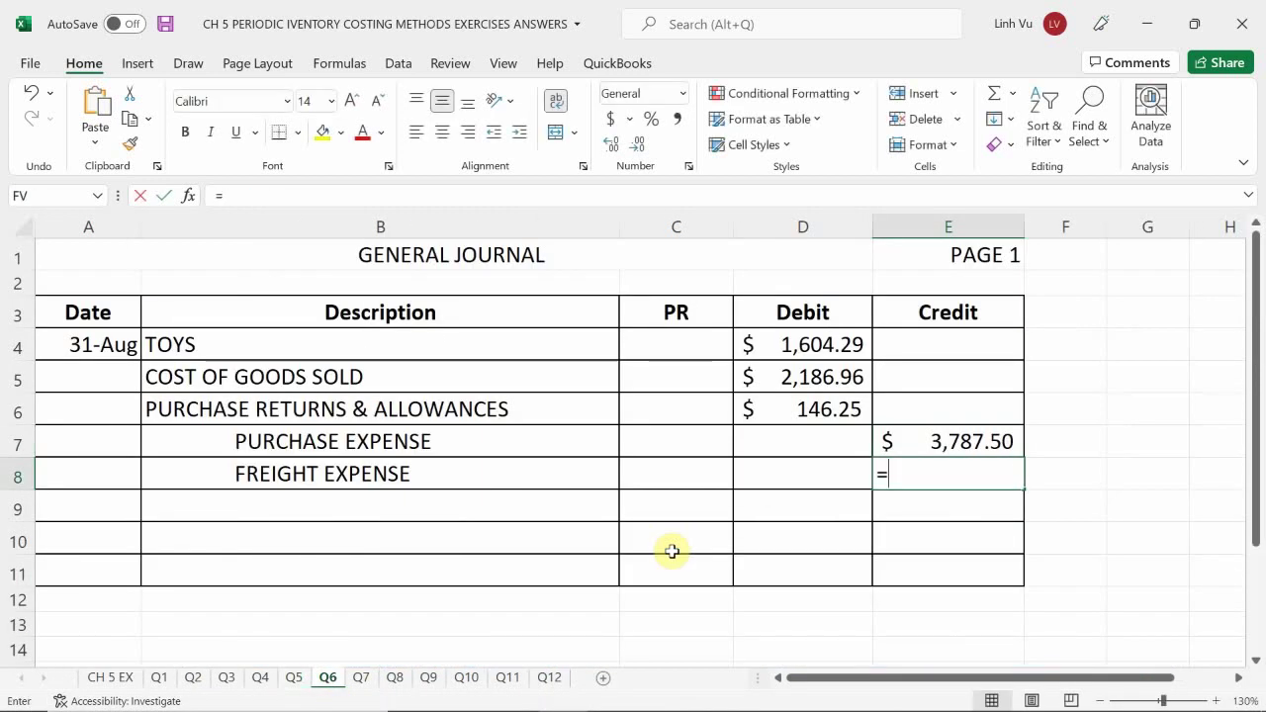
left_click(294, 681)
left_click(396, 450)
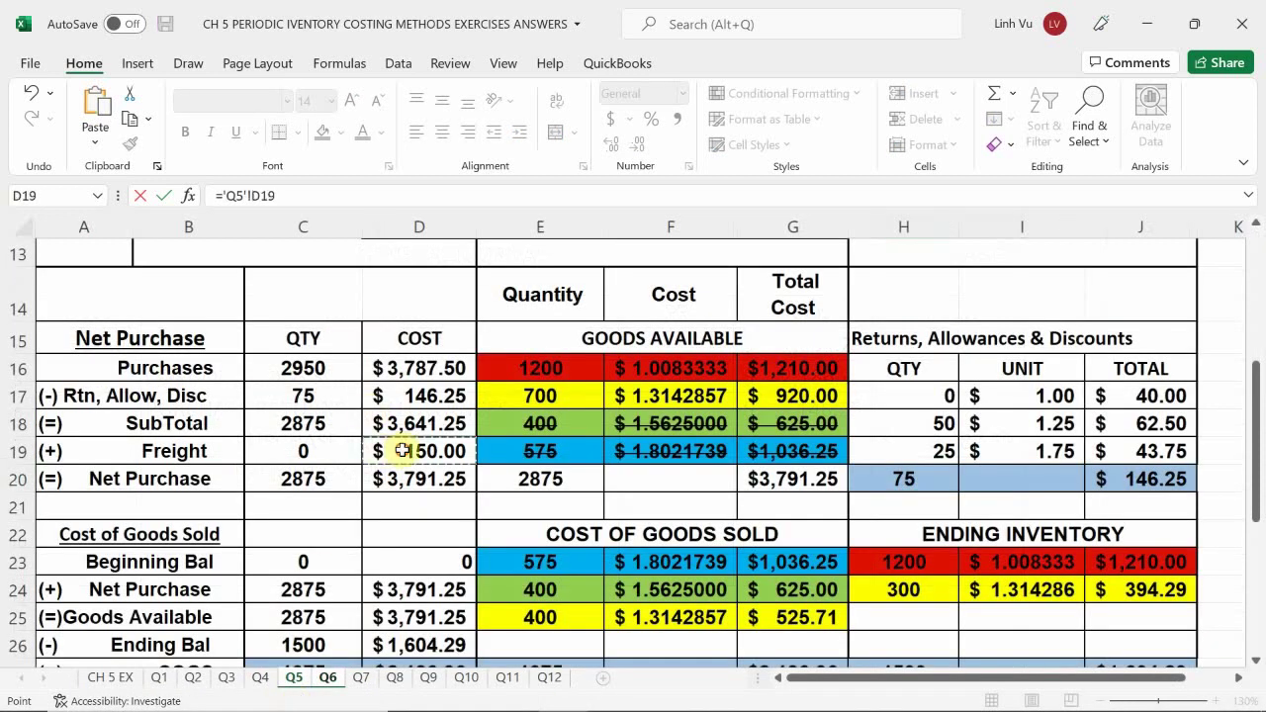
key("Return")
Total the Debit column in D11 with =SUM(D4:D9) and fill the formula across to the Credit column in E11.
key("Down")
key("Down")
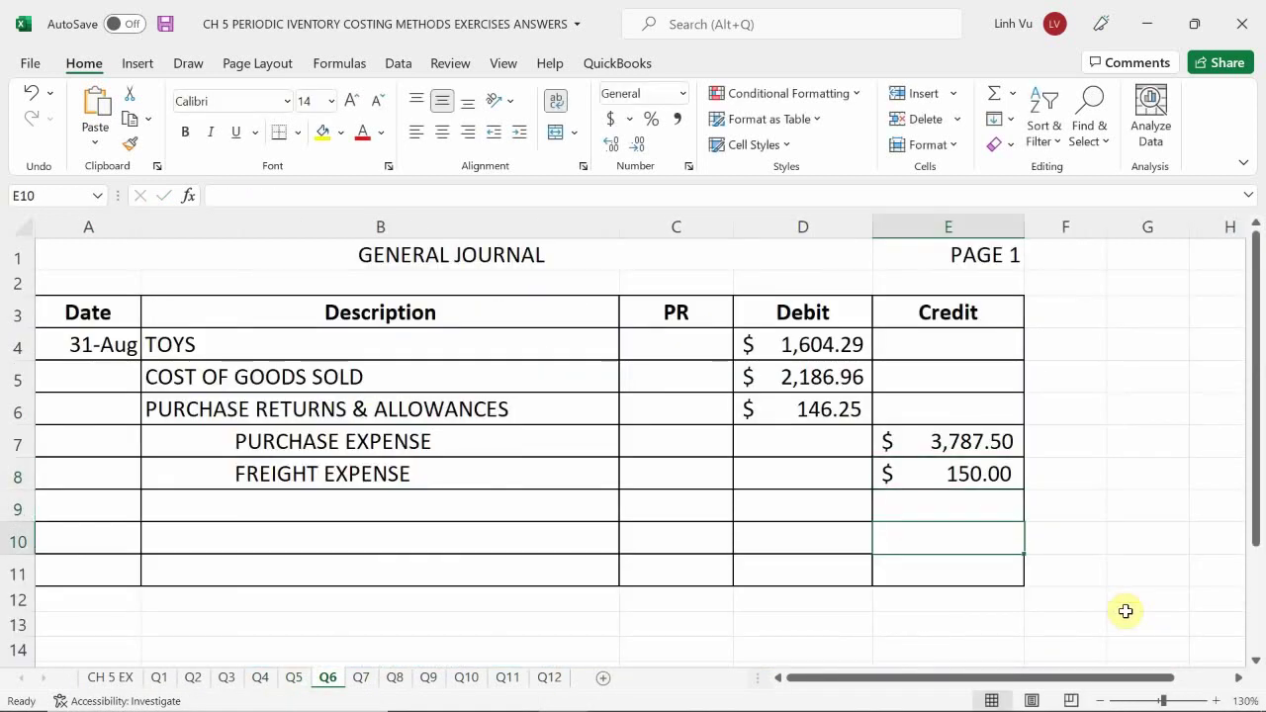
key("Left")
type("=SUM(")
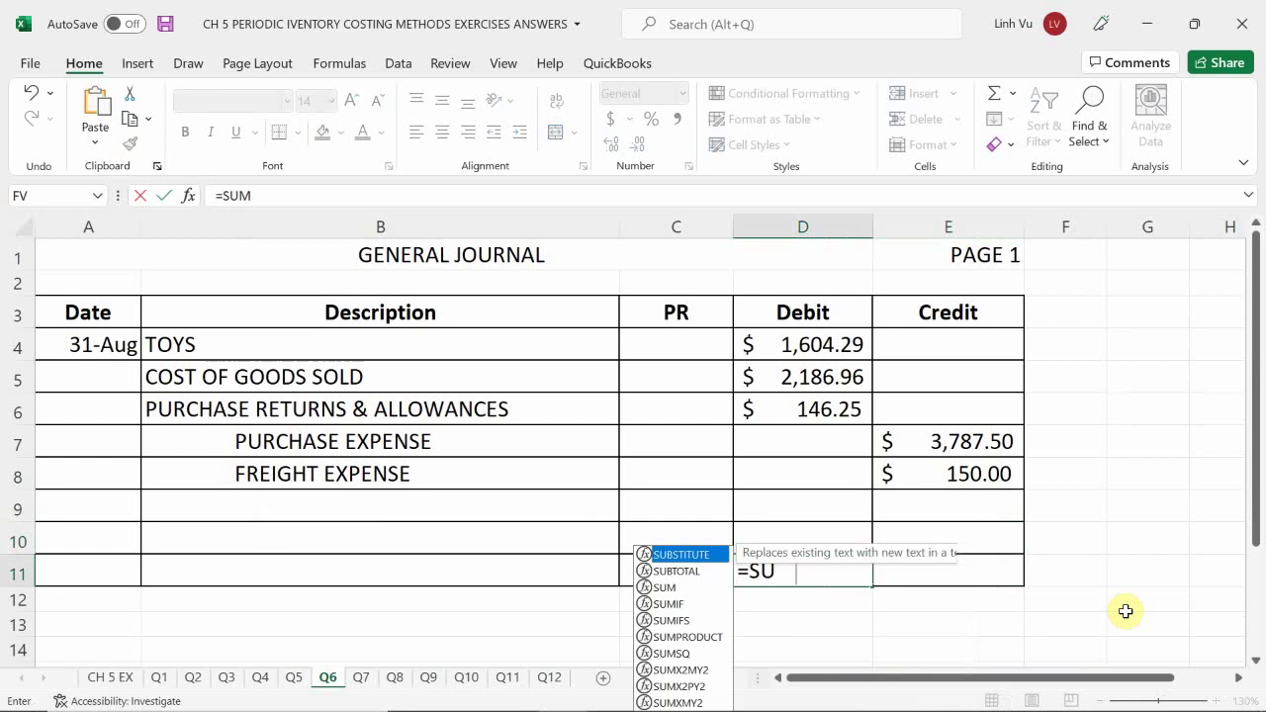
key("Up")
key("Up")
key("shift+Up")
key("shift+Up")
key("shift+Up")
key("shift+Up")
key("shift+Up")
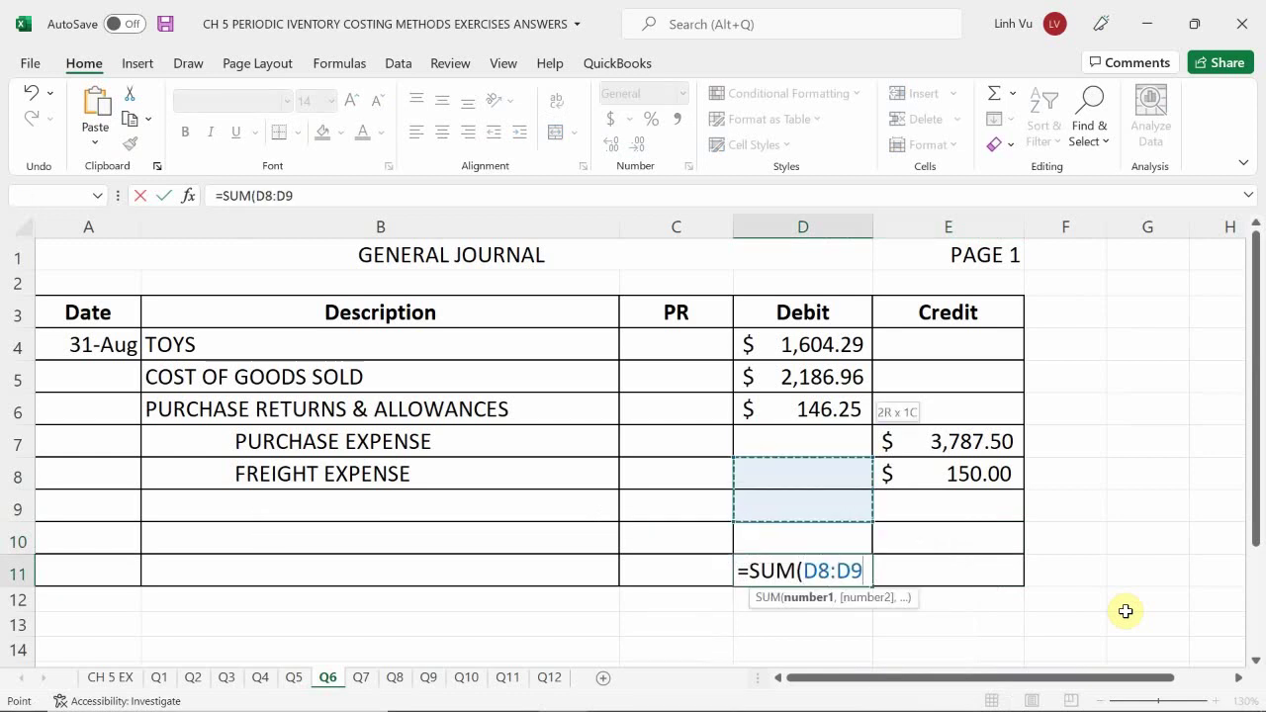
key("Return")
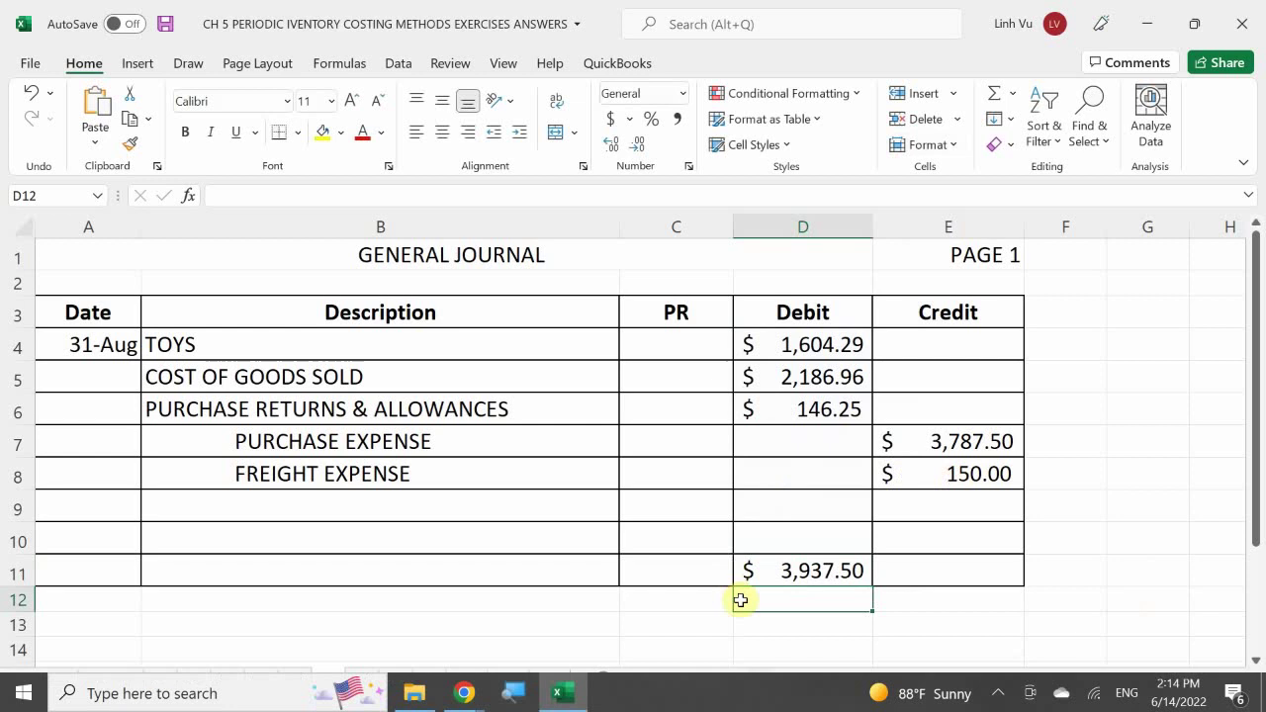
left_click(786, 572)
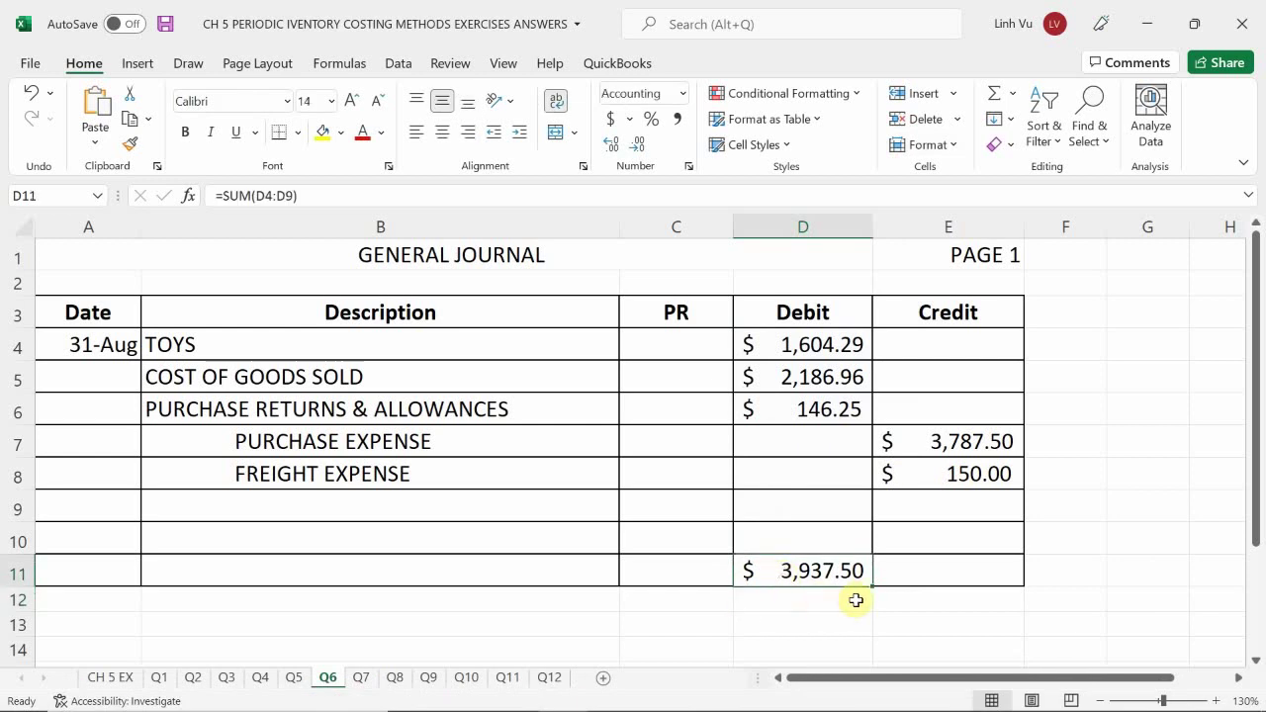
left_click_drag(873, 588, 1023, 579)
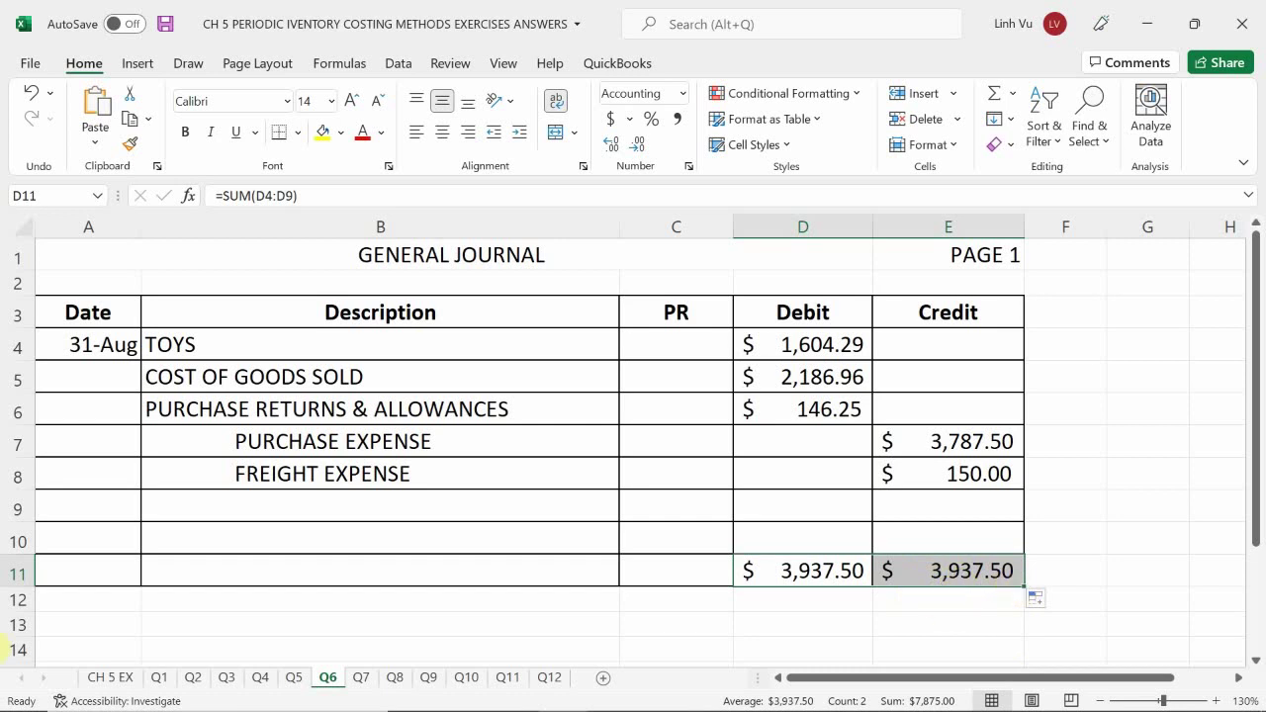
Enter the explanation "(CONVERSION ENTRY FOR PERIODIC INVENTORY, 1500 TOYS ON HAND, SOLD 1375 TOYS, RETURNED 75 TOYS)" in B9 of the journal.
left_click(224, 512)
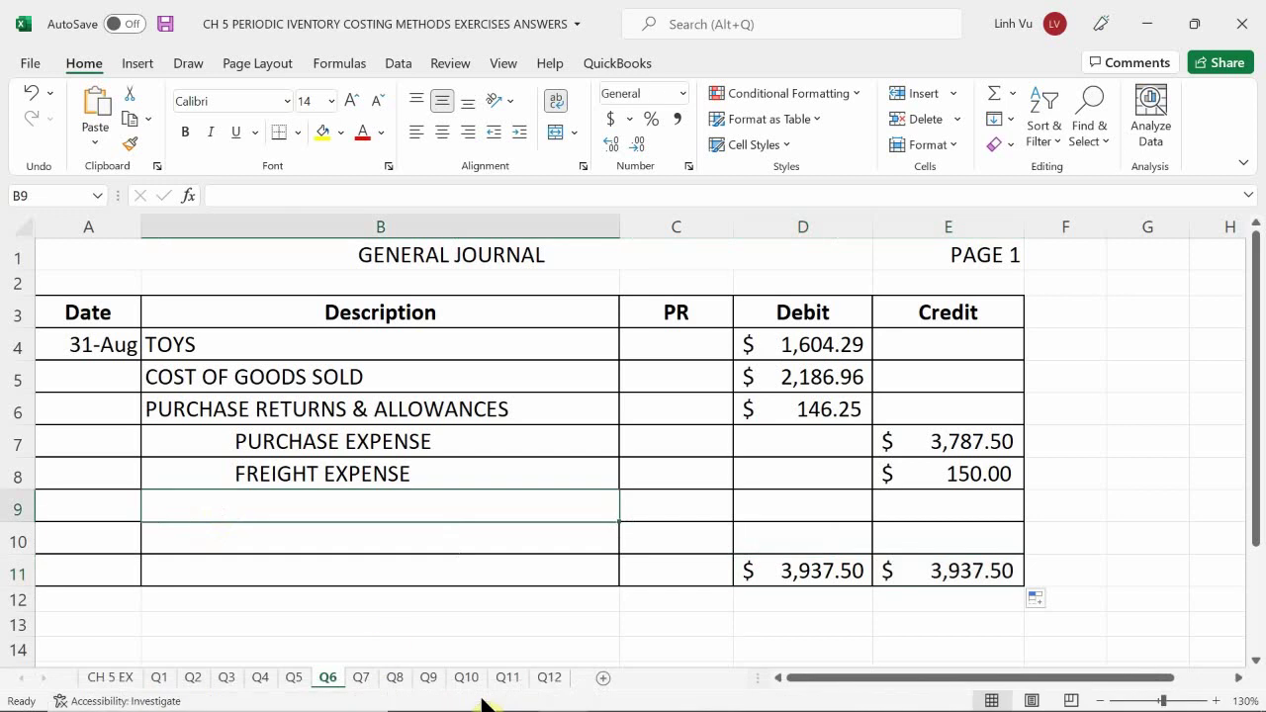
type("(")
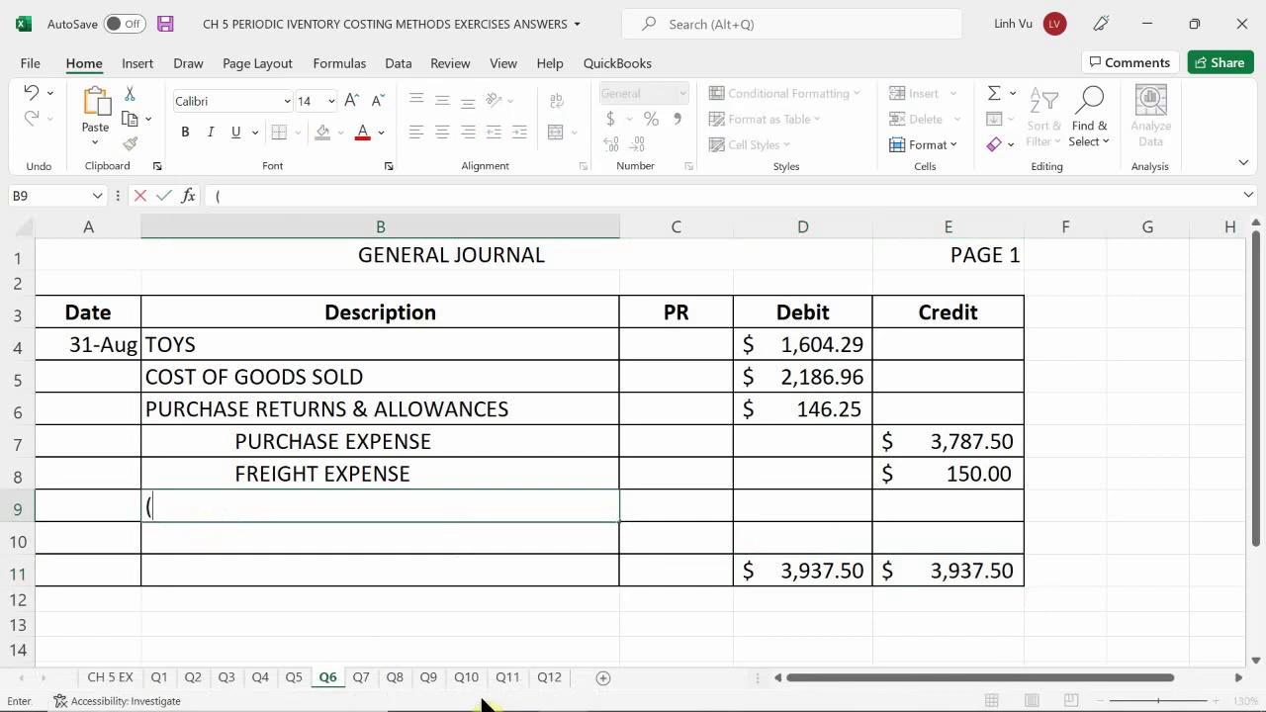
type("CONVER")
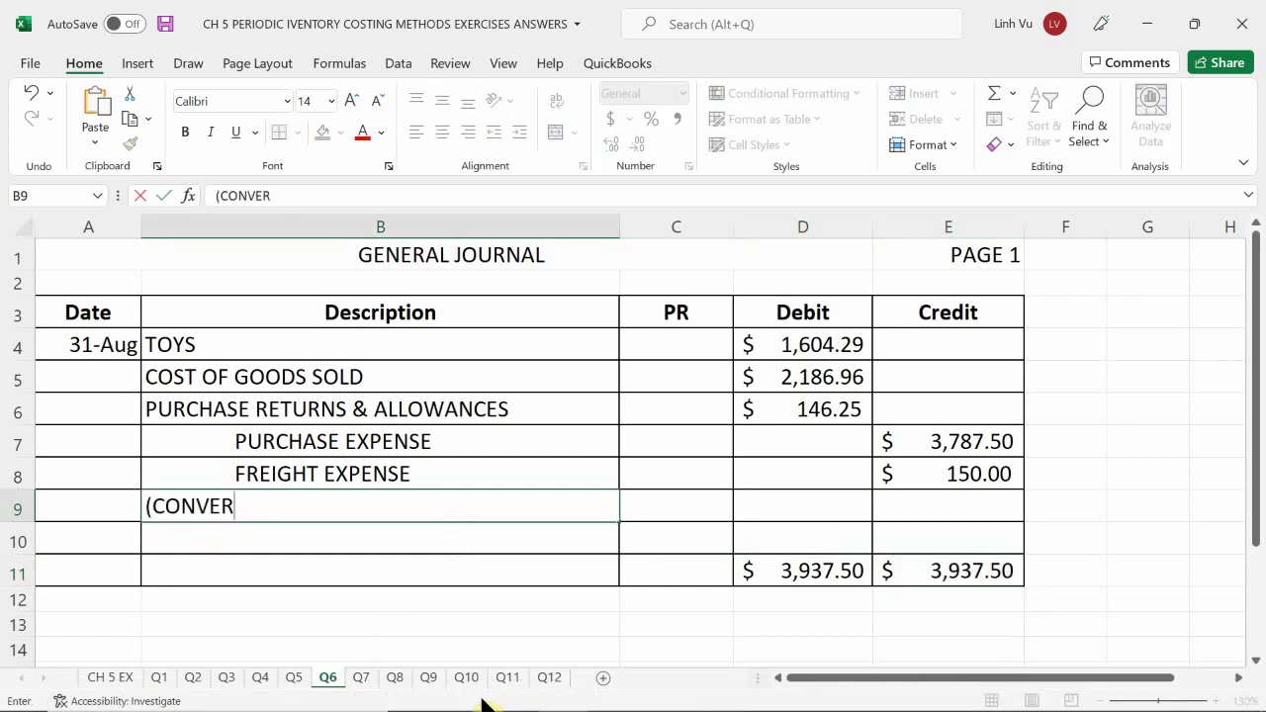
type("SION ENTRTY")
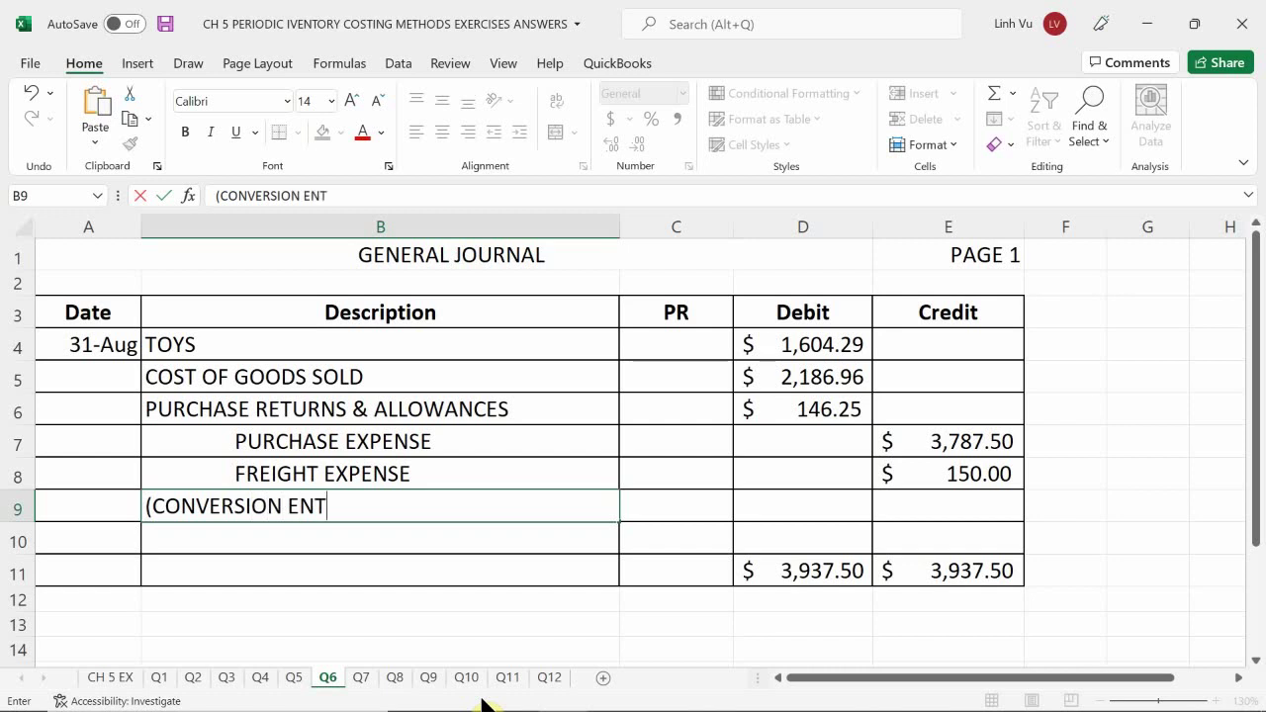
key("BackSpace")
key("BackSpace")
type("Y FOR ")
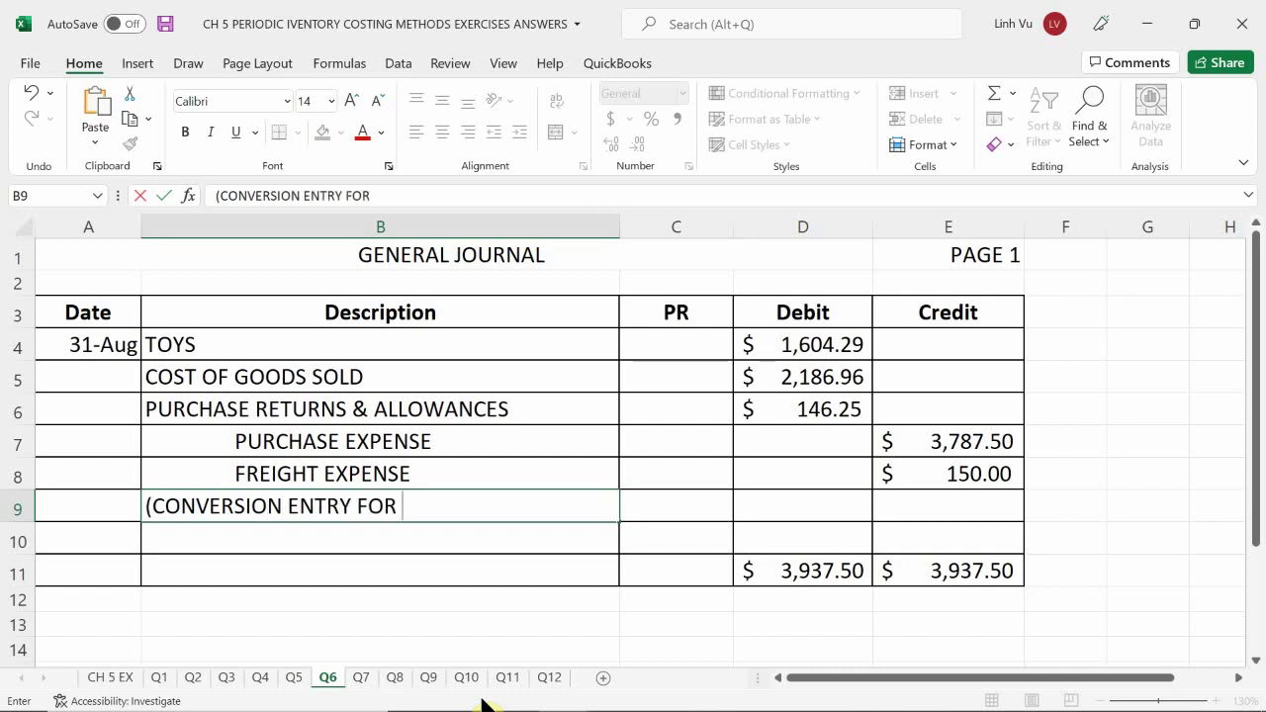
type("PERIODIC ")
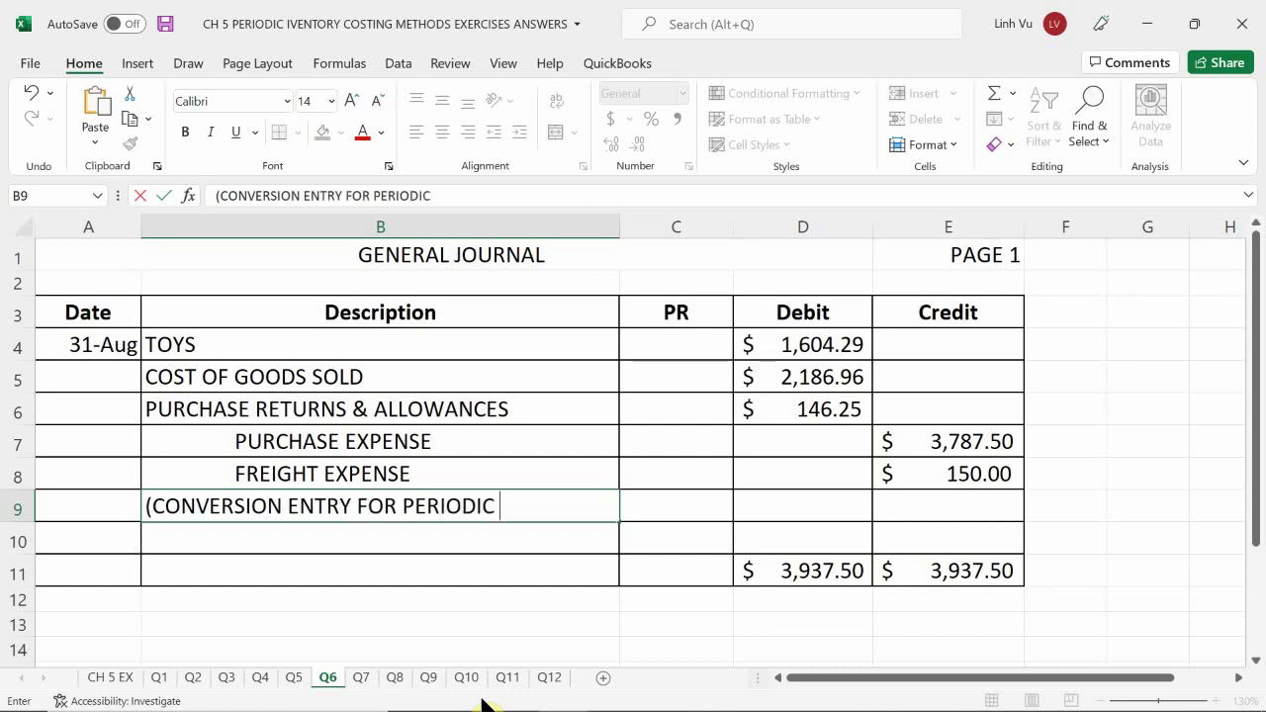
type("INVENTORY,")
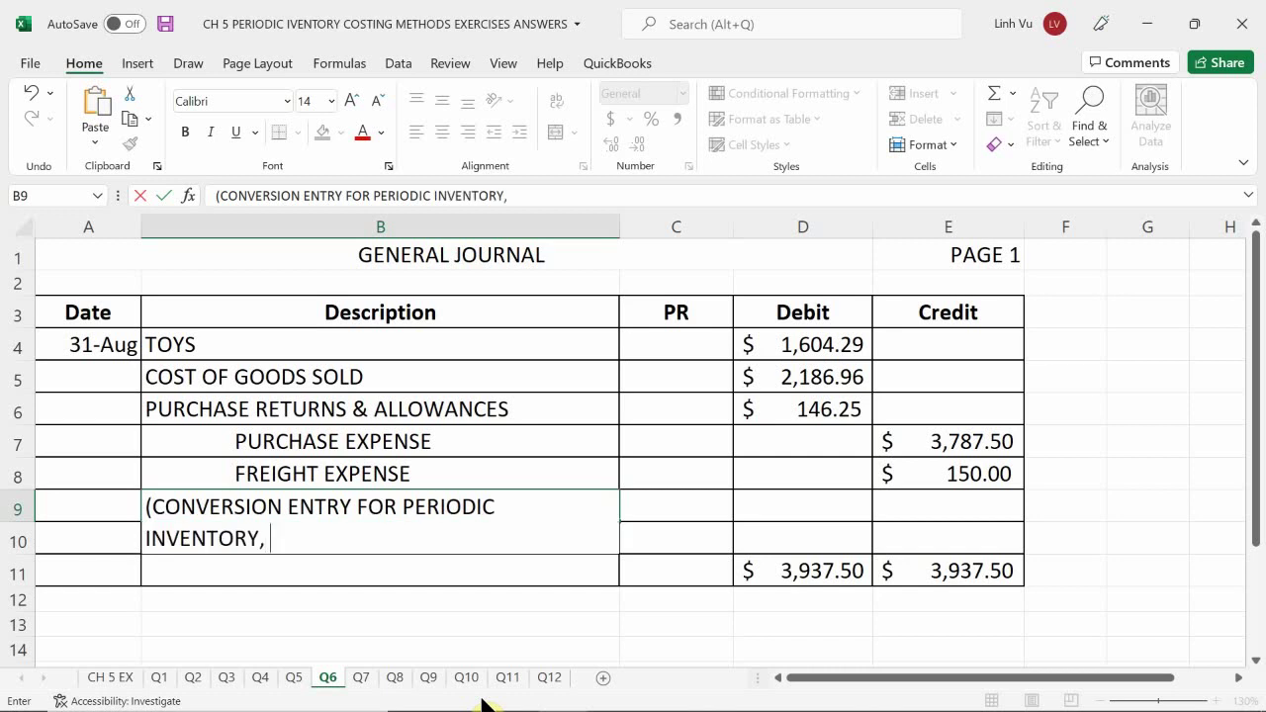
type("1500 TOYS ON")
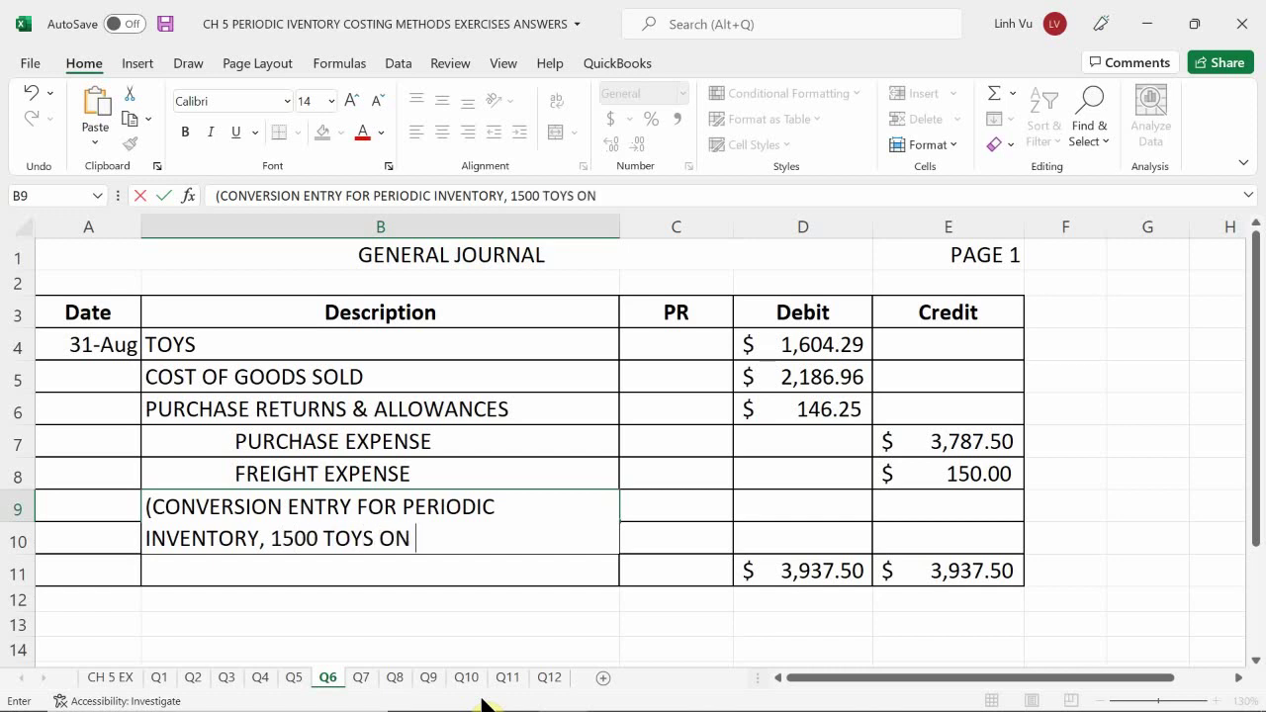
type("HAND, SOLD")
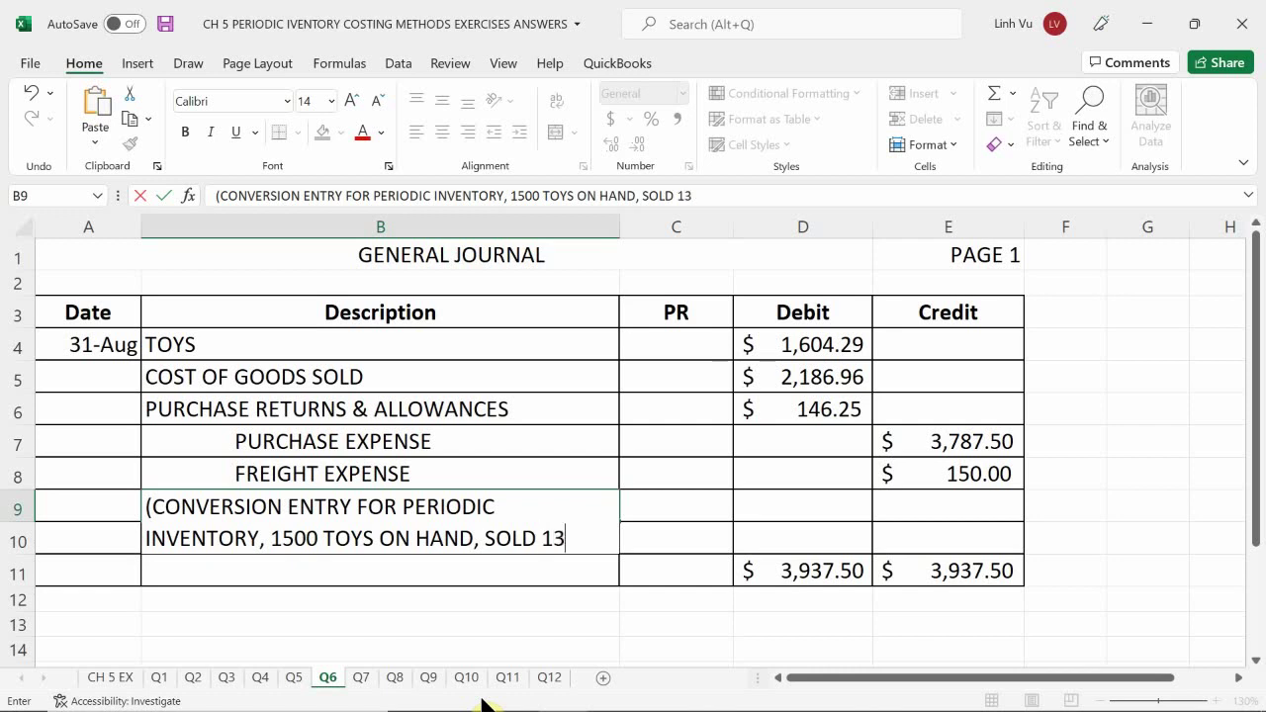
type("1375 T")
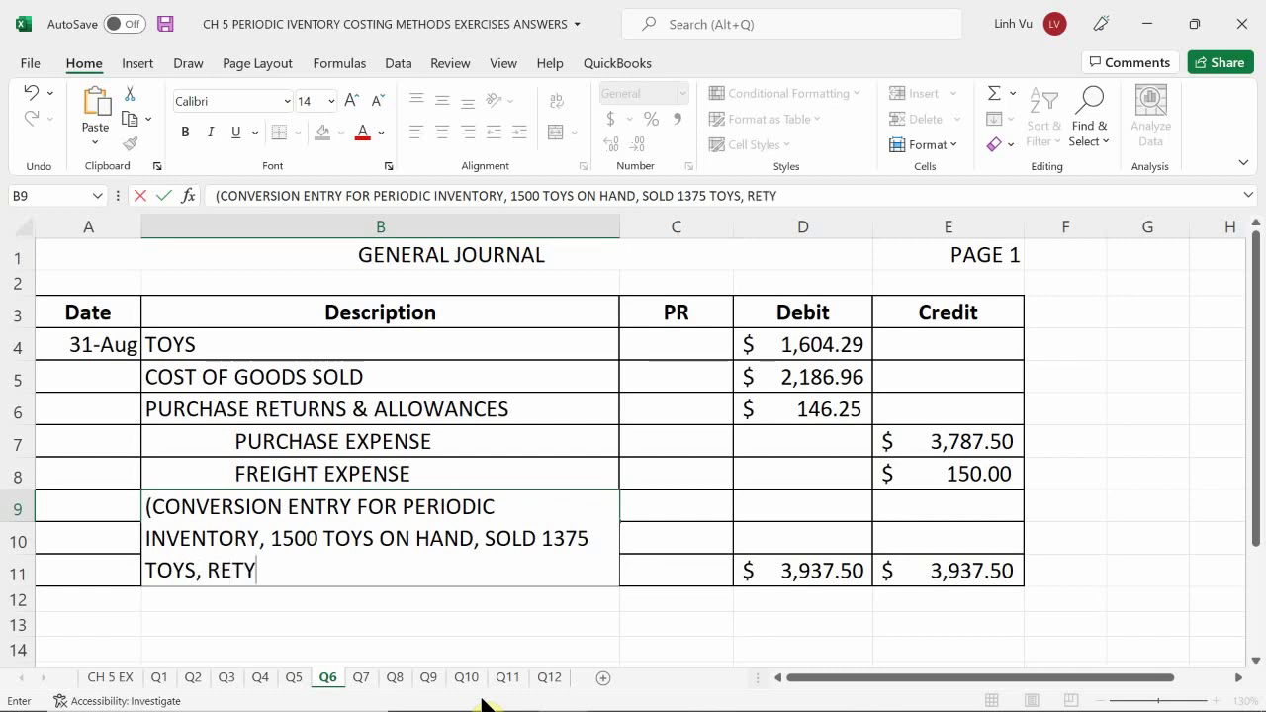
type("OYS, RETURNED 75 TOYS")
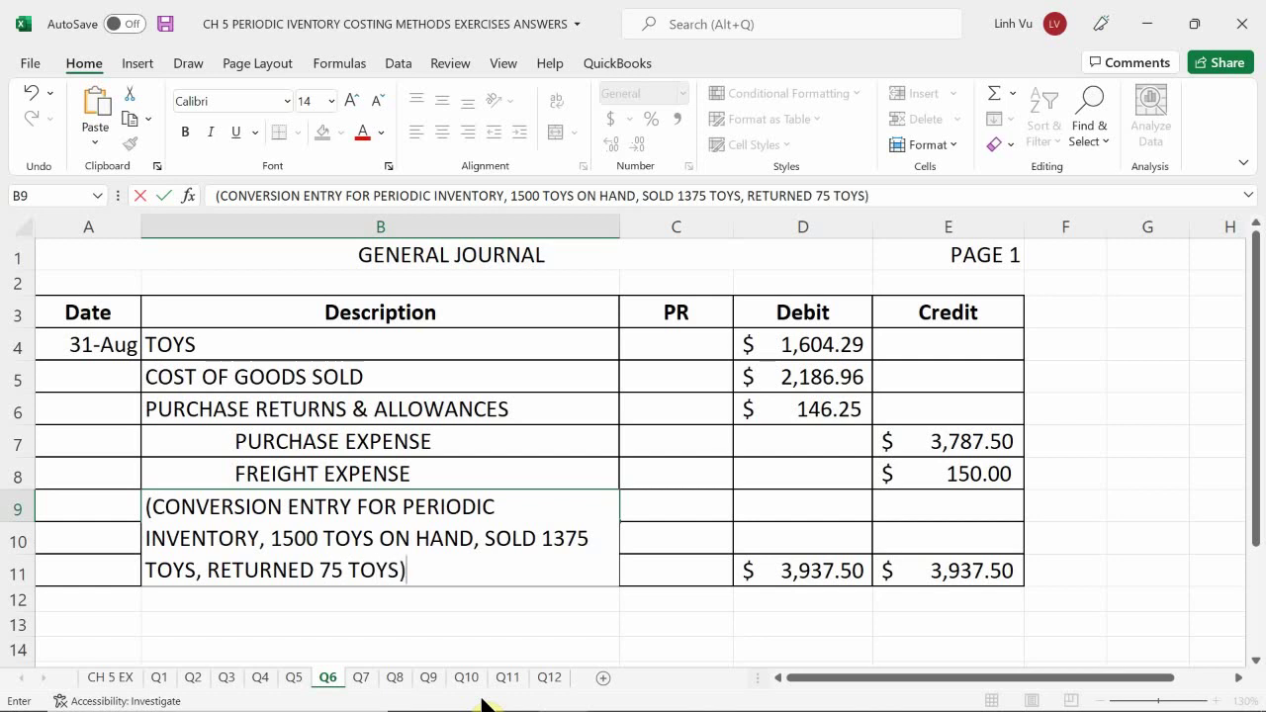
key("Return")
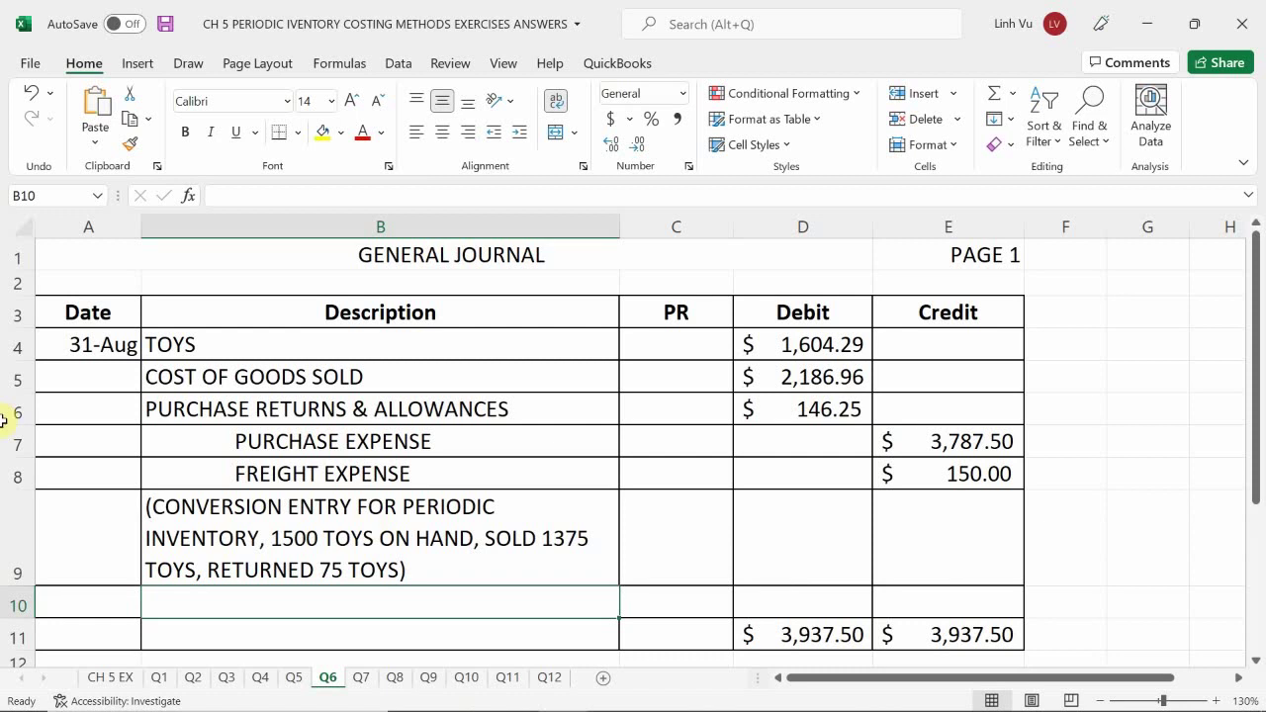
Review the question 7 instructions on sheet CH 5 EX and the ENDING INVENTORY section on sheet Q5.
left_click(103, 681)
scroll(177, 392, "down", 2)
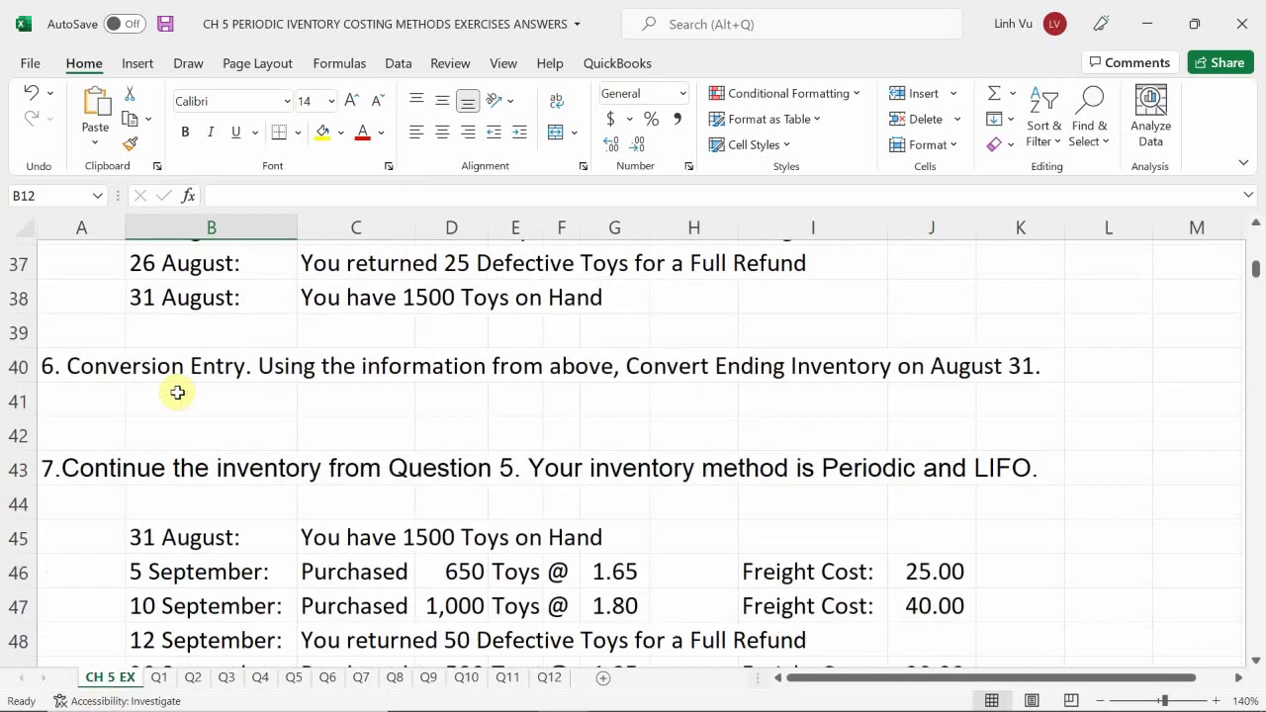
scroll(177, 393, "down", 2)
scroll(177, 393, "up", 1)
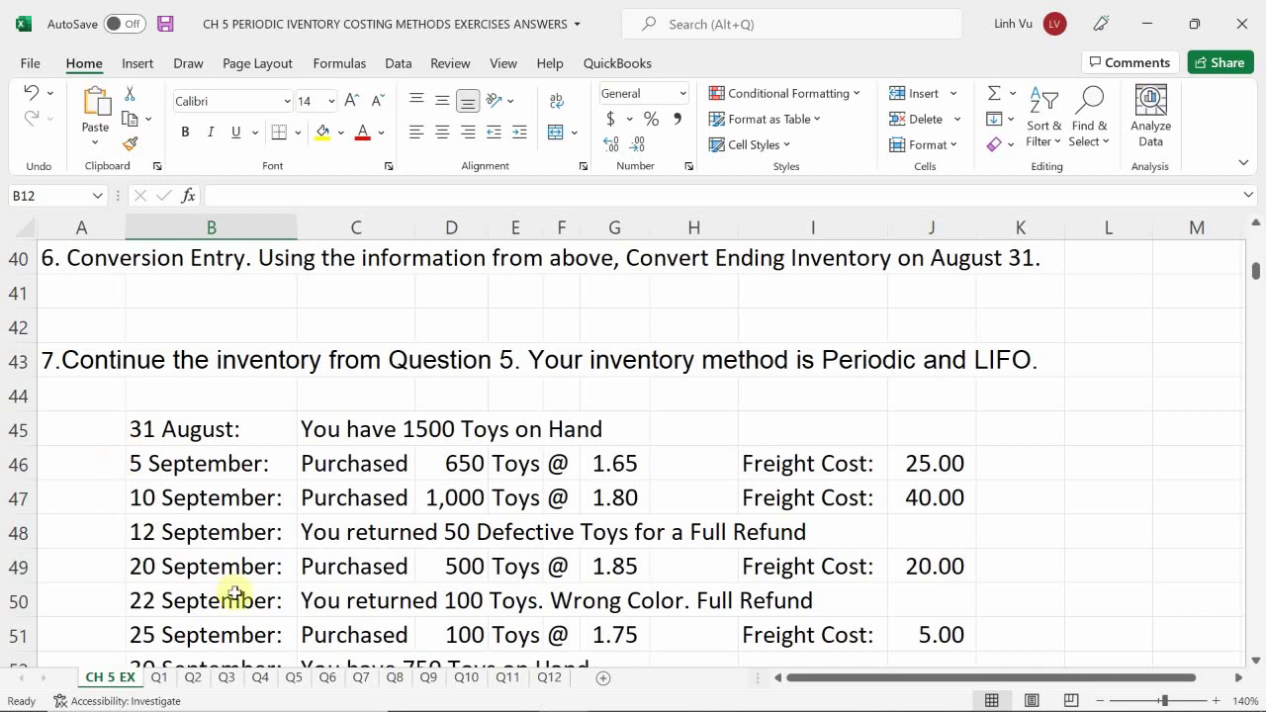
left_click(299, 680)
scroll(426, 574, "down", 2)
scroll(466, 580, "down", 1)
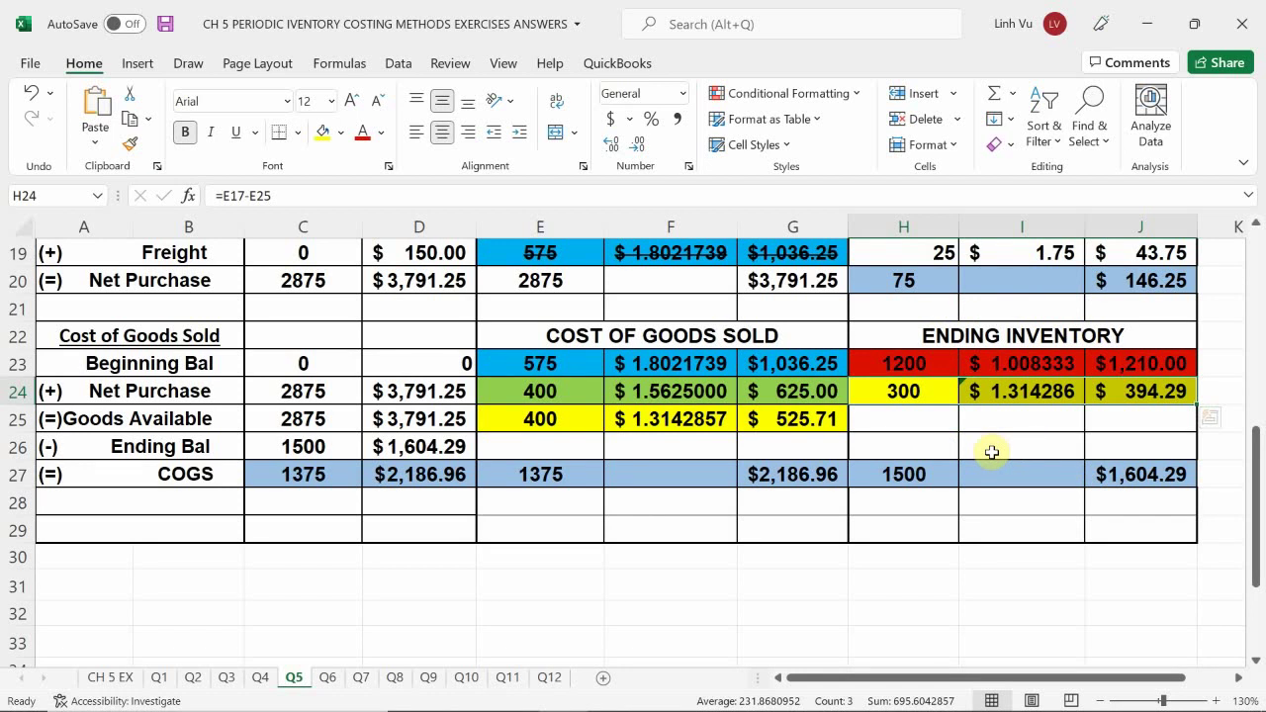
On sheet Q7, enter the INVENTORY ON HAND quantities 1200 in H6 and 300 in H7, and make I6 the active cell.
left_click(364, 678)
left_click(892, 393)
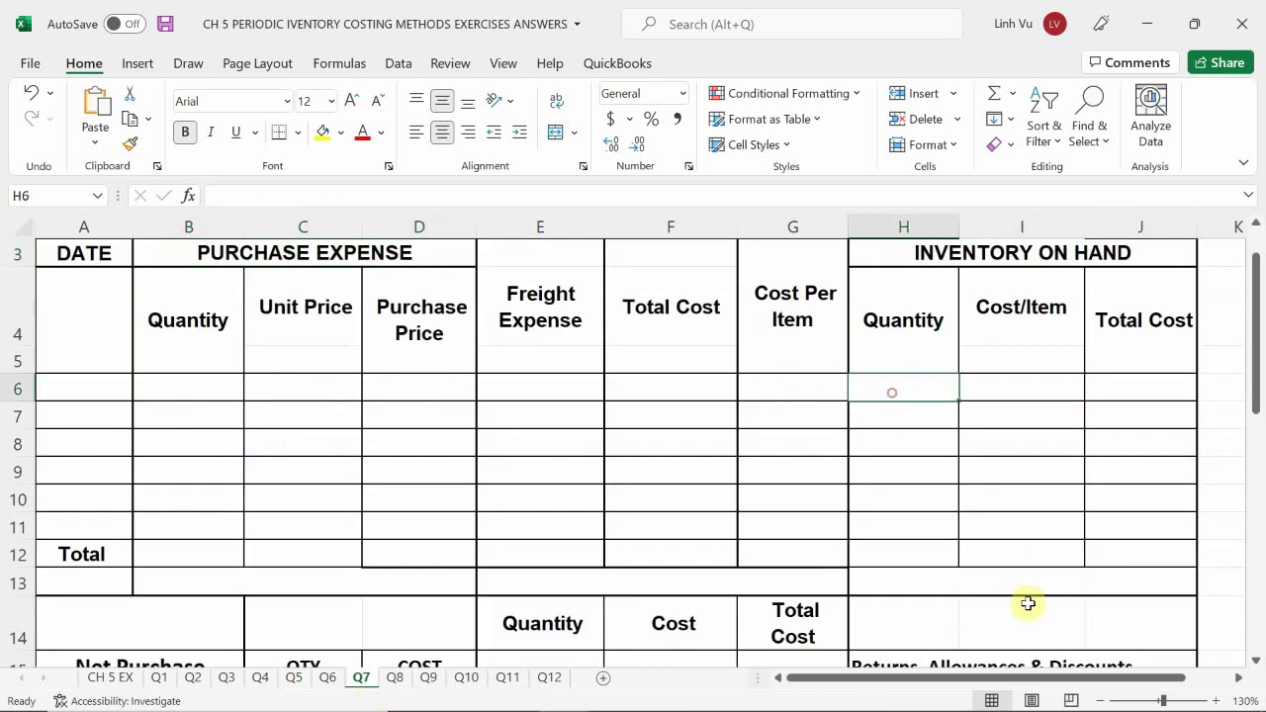
type("12")
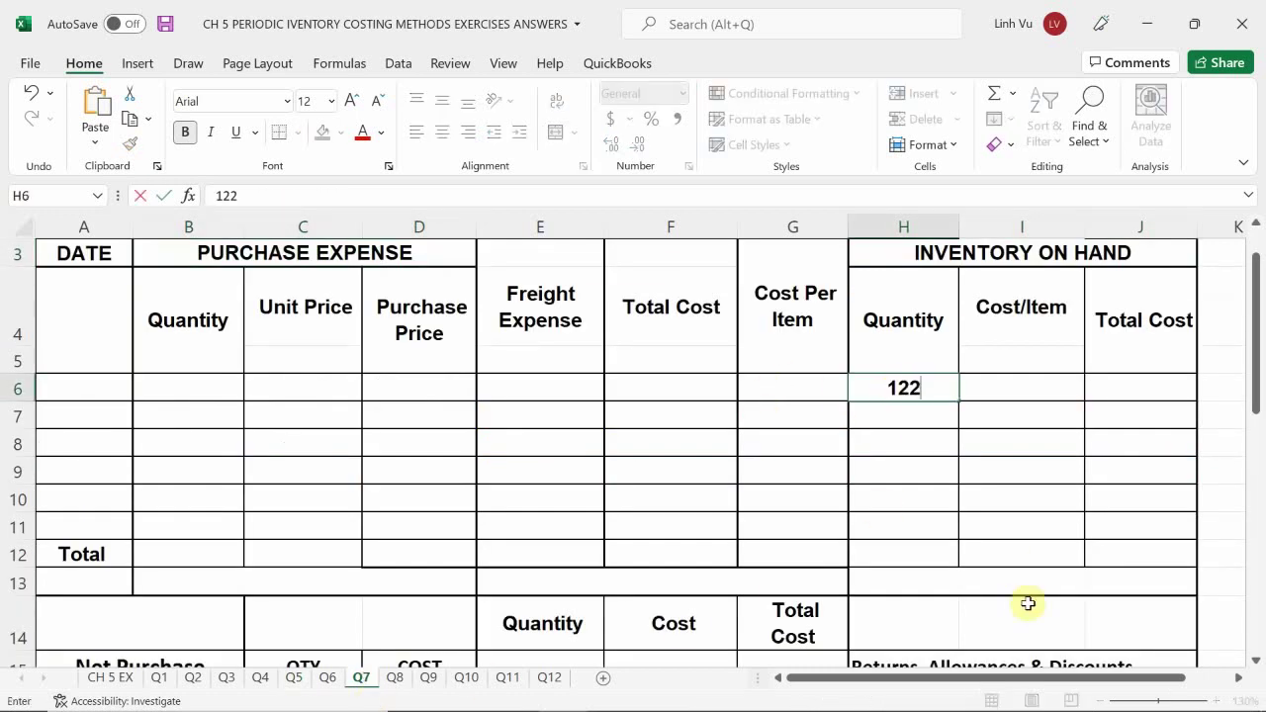
type("00")
key("Return")
type("300")
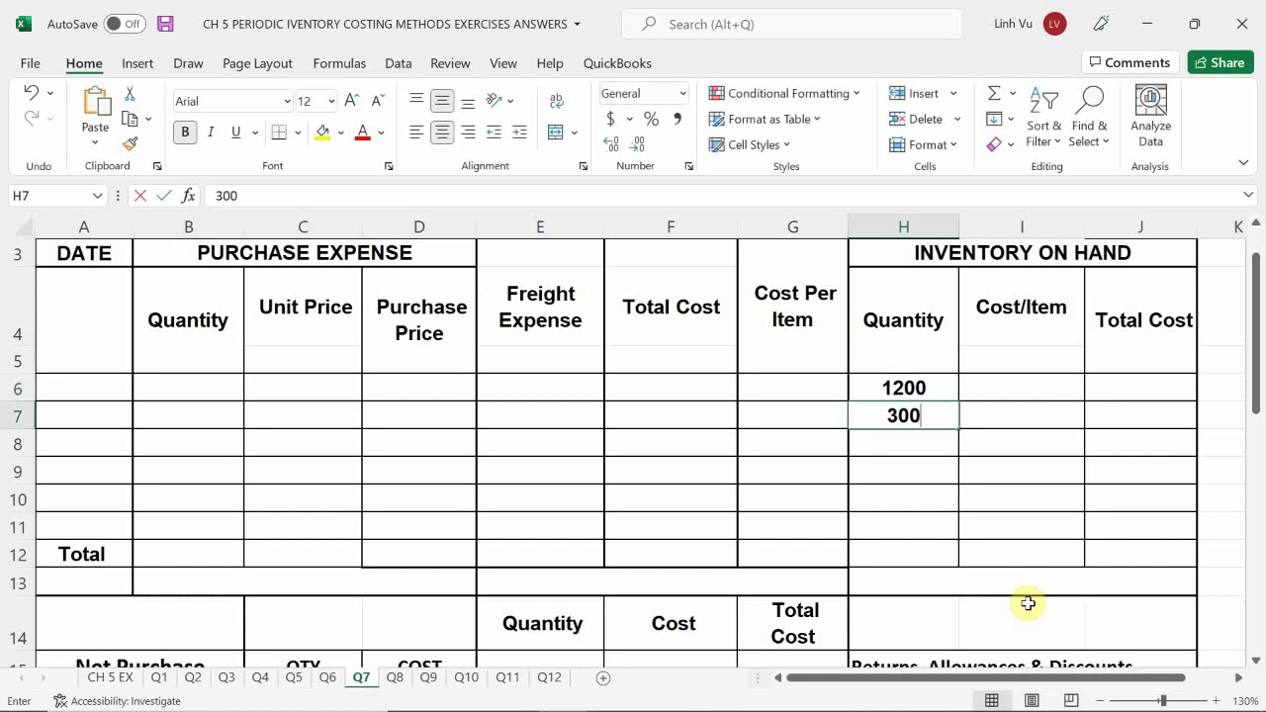
key("Return")
key("Up")
key("Up")
key("Right")
type("=")
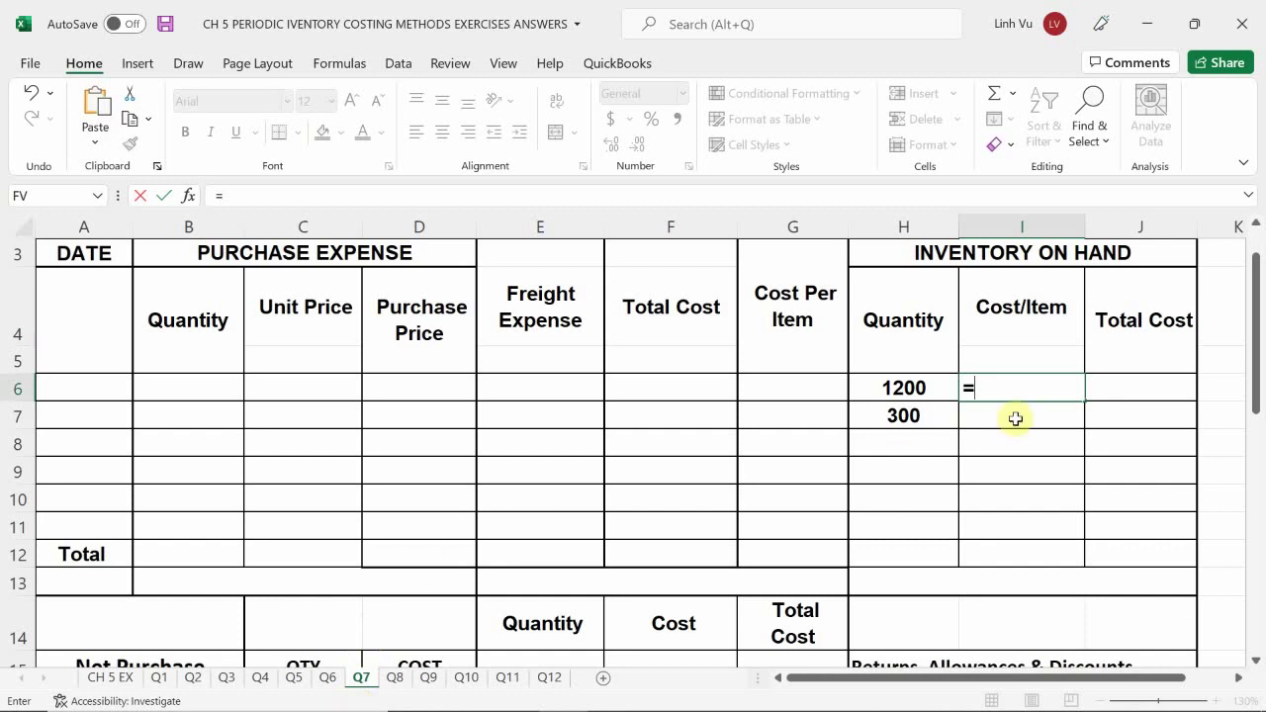
key("Escape")
key("Right")
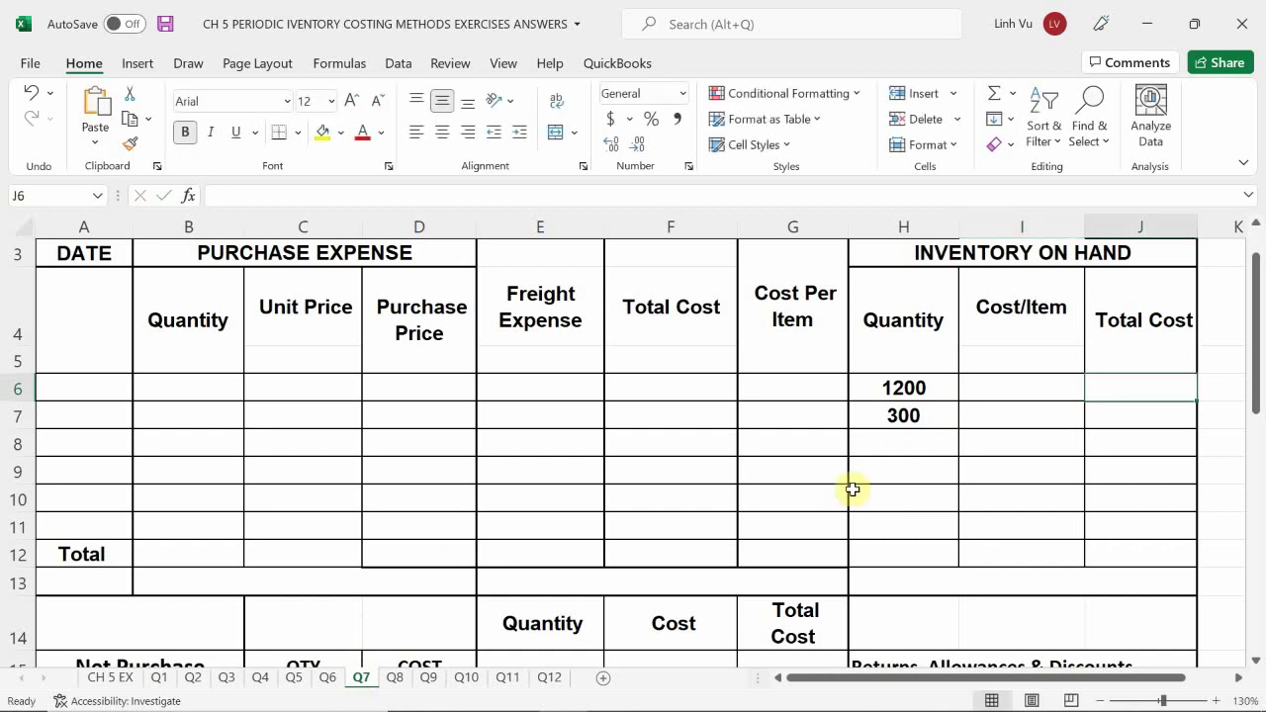
key("Left")
Link the inventory Cost/Item cells I6 and I7 on Q7 to the ending inventory unit costs with ='Q5'!I23 and ='Q5'!I24.
type("=")
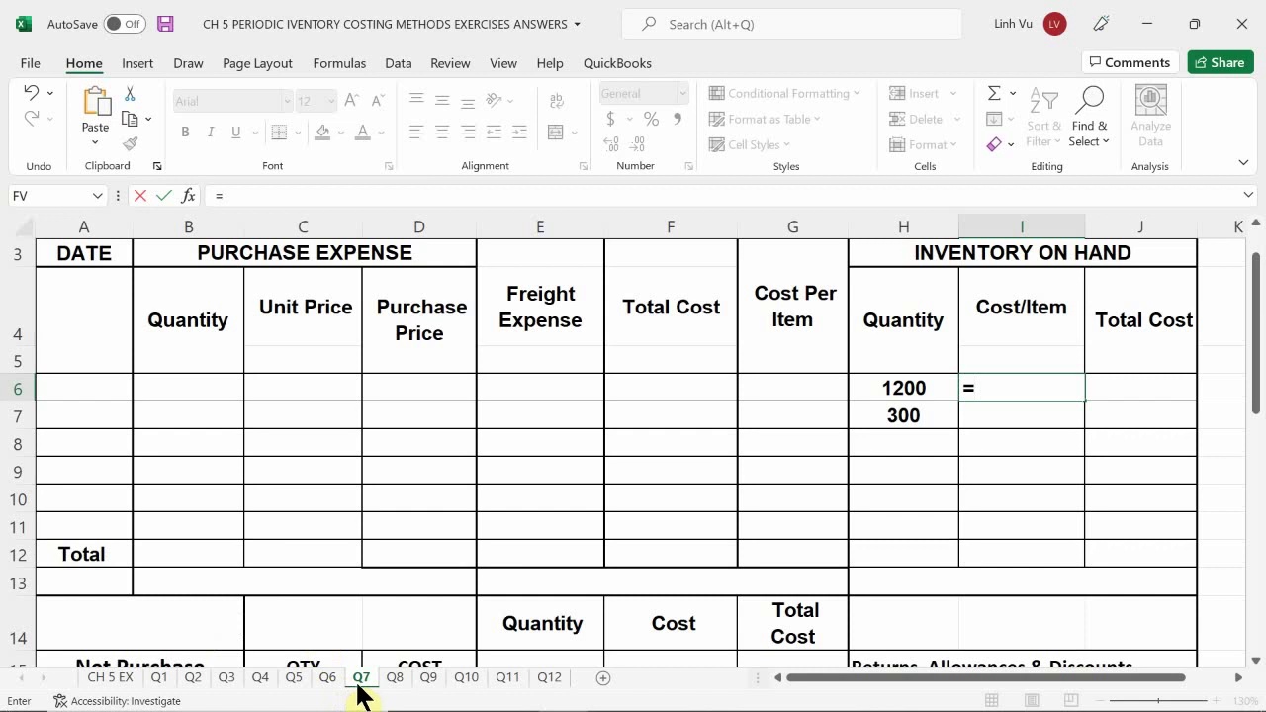
left_click(303, 683)
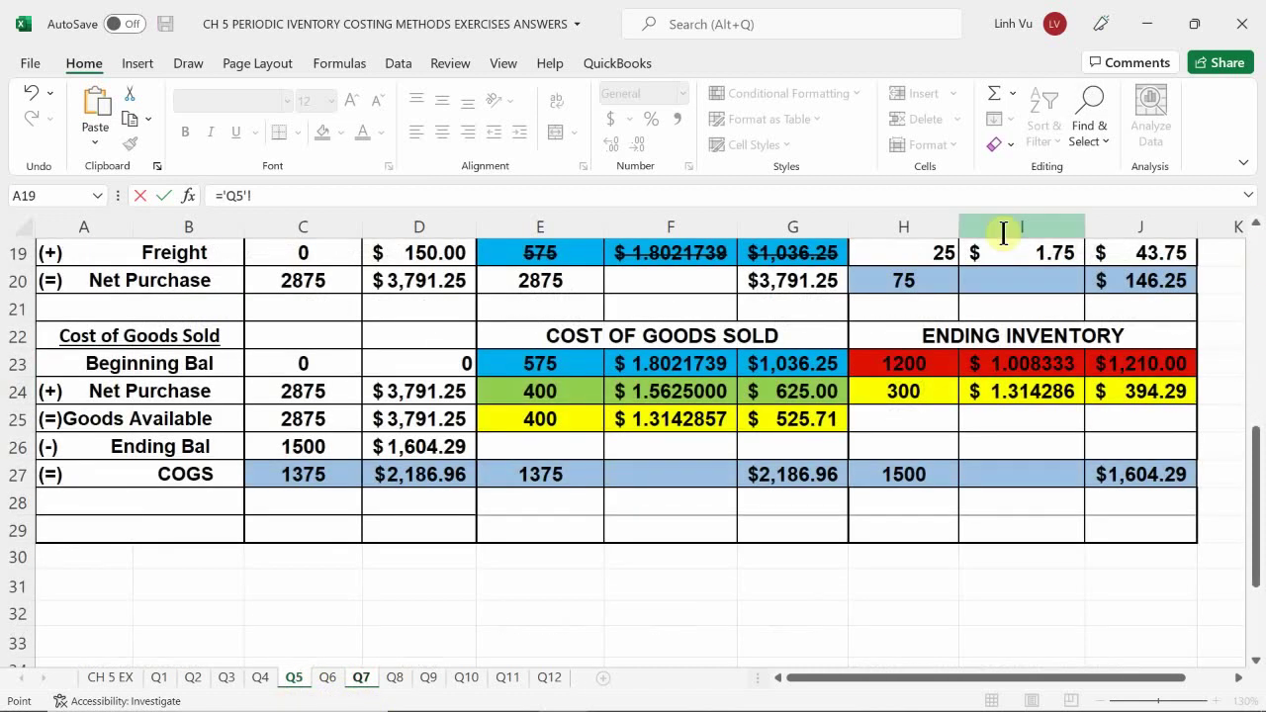
left_click(987, 371)
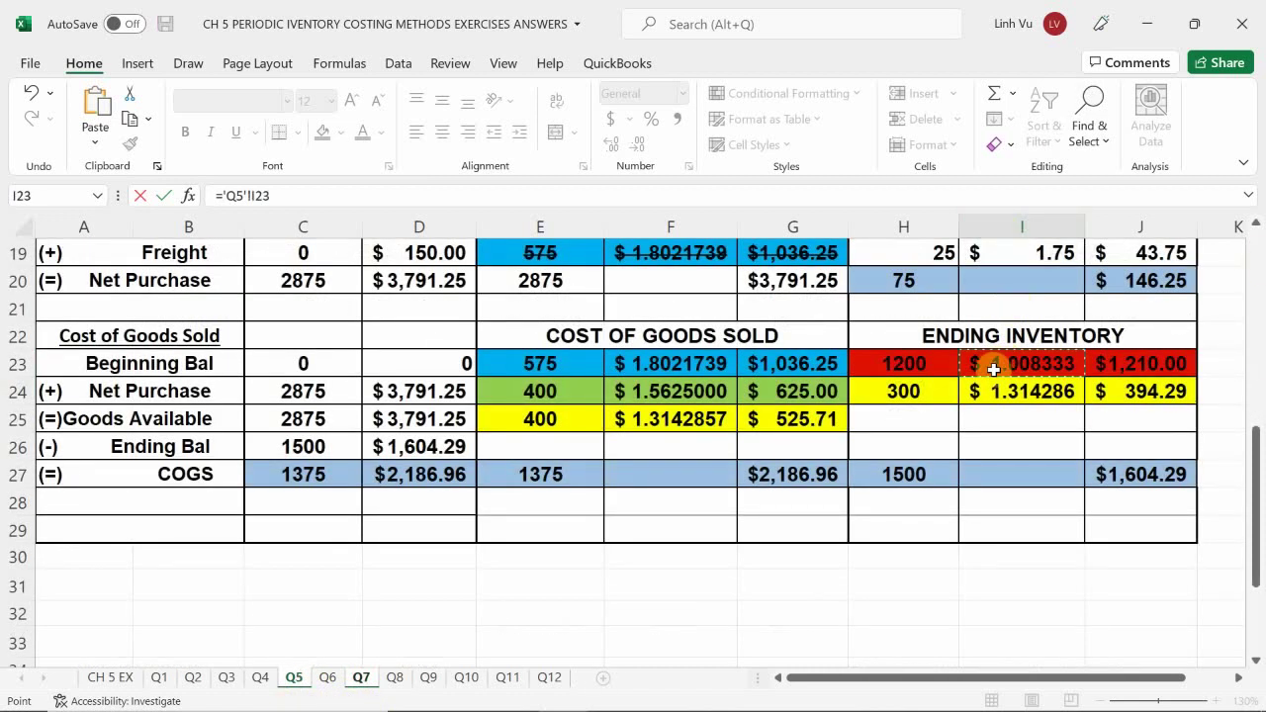
key("Return")
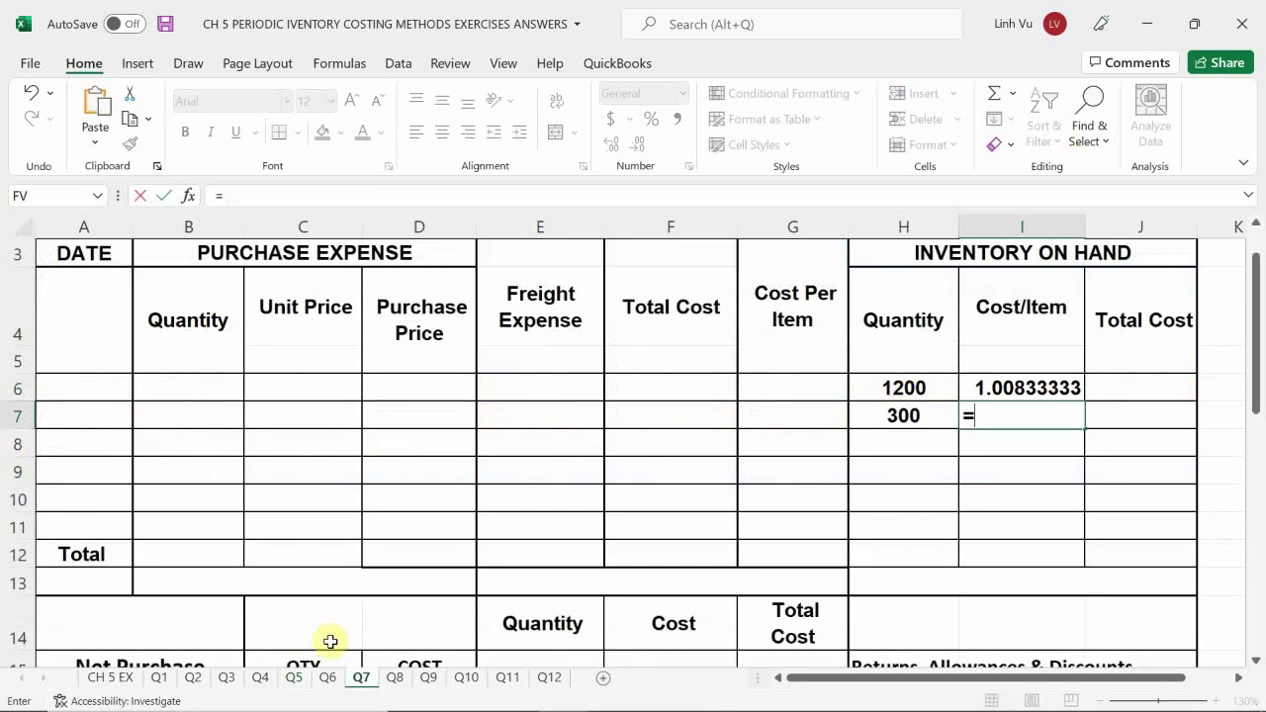
left_click(297, 677)
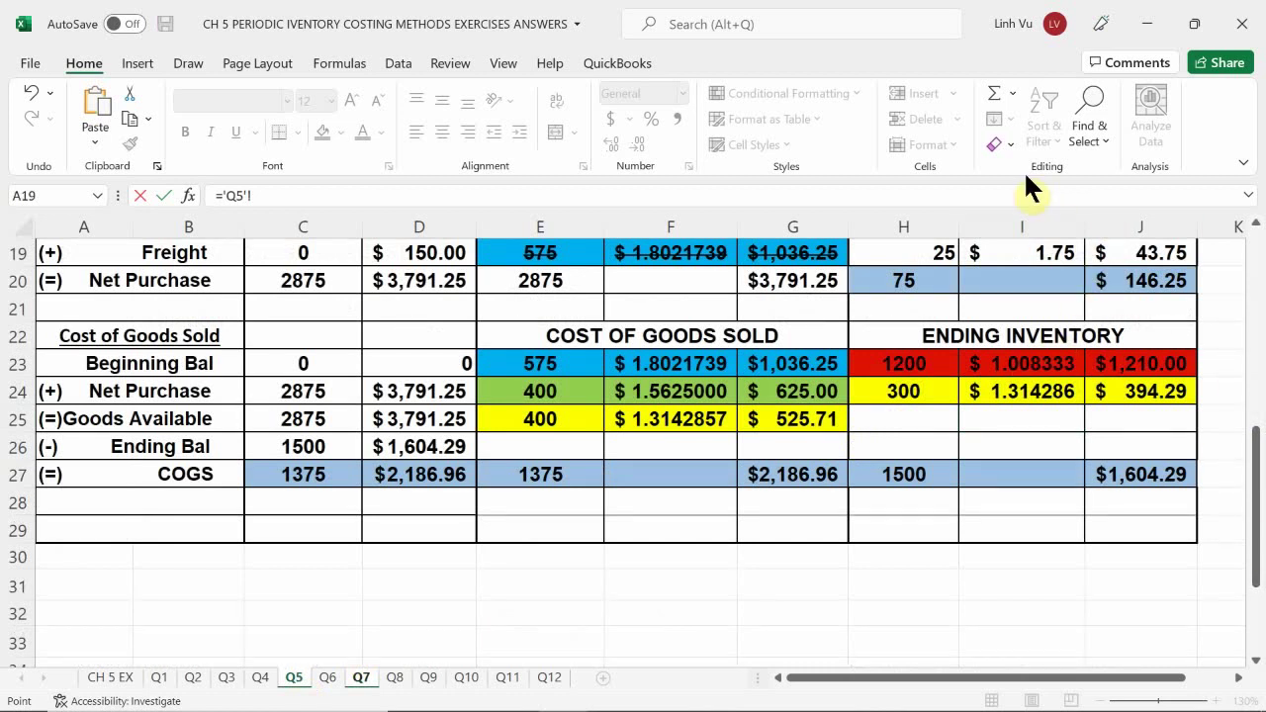
left_click(994, 401)
key("Return")
Link the inventory Total Cost in J6 on Q7 to the 1200-toy ending inventory cost with ='Q5'!J23.
key("Right")
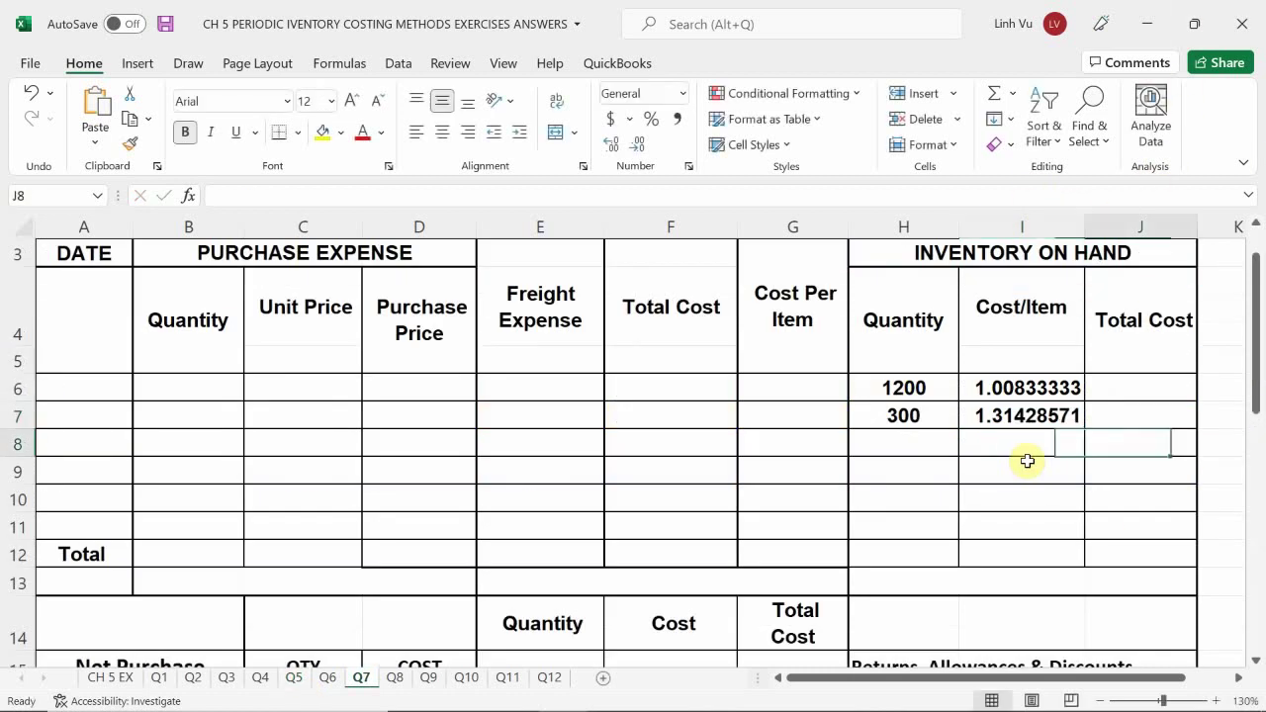
key("Up")
key("Up")
type("=")
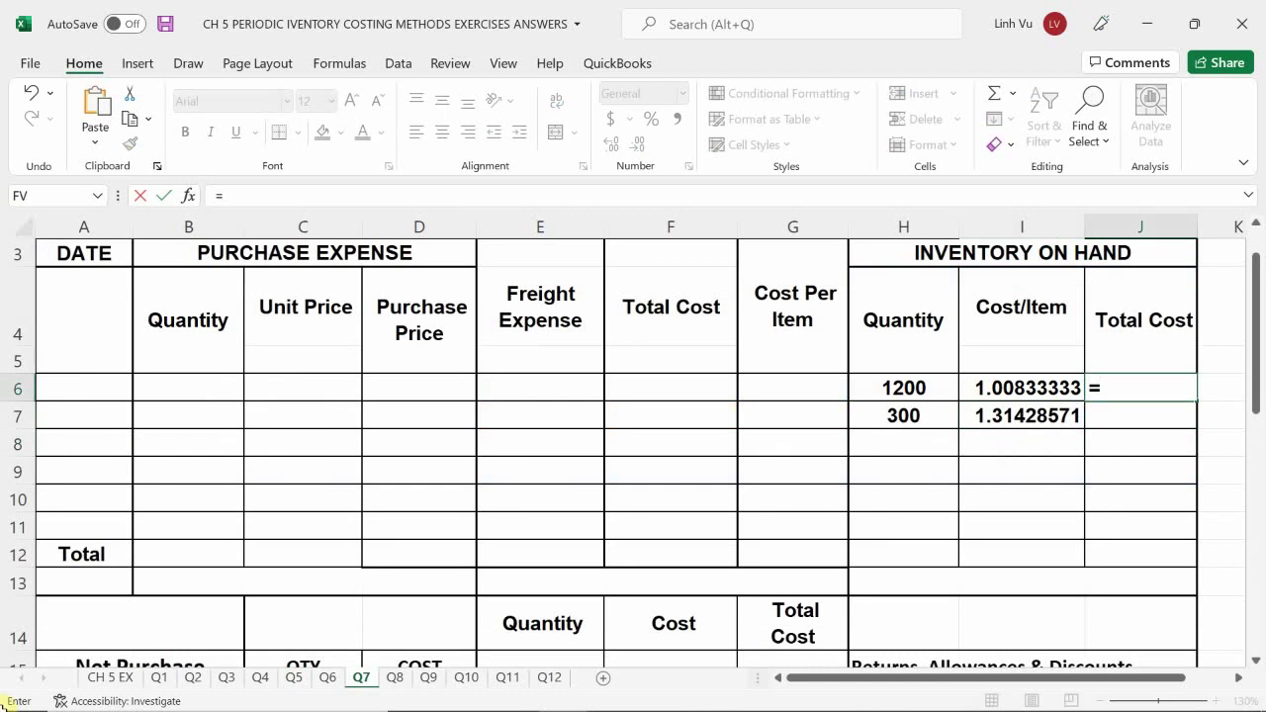
left_click(327, 679)
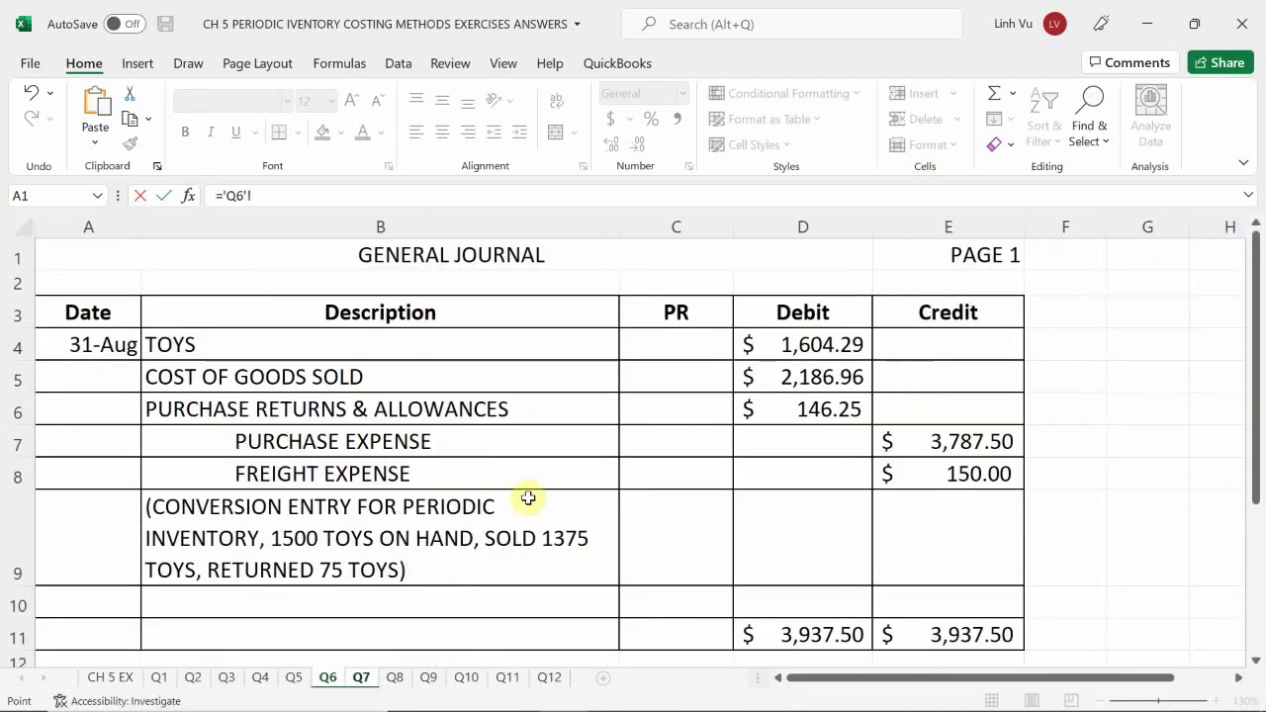
left_click(294, 678)
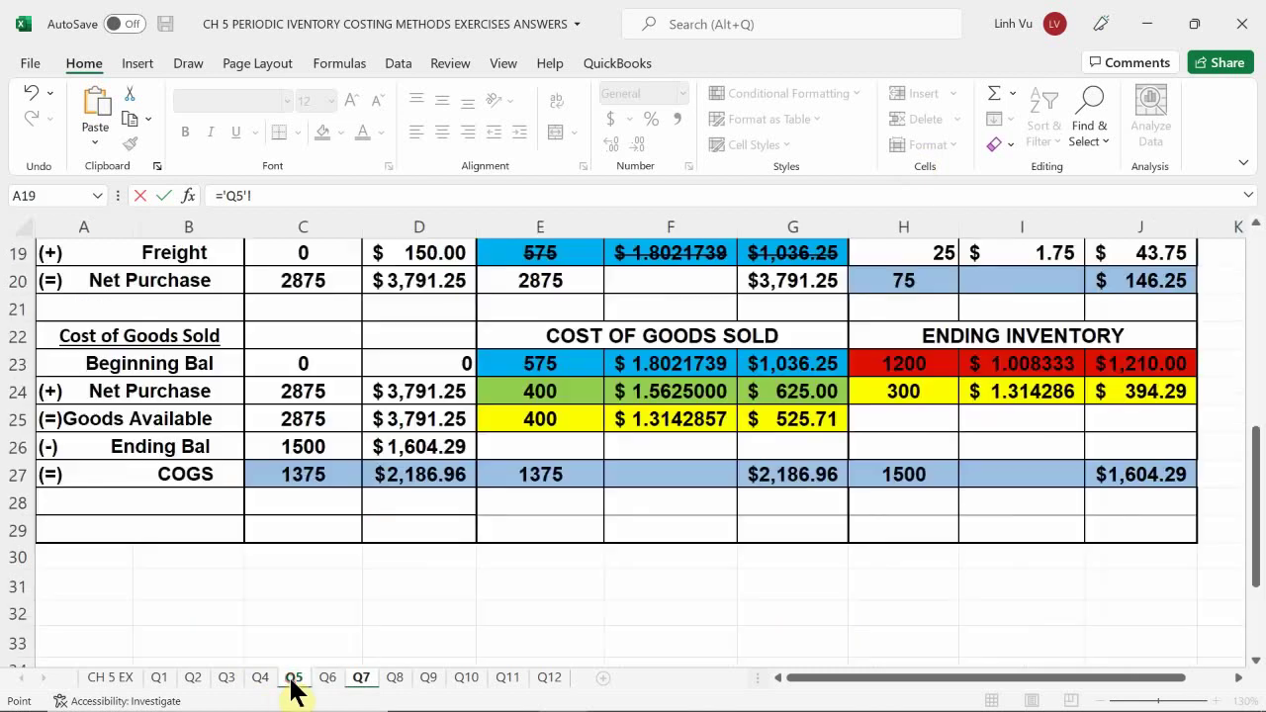
left_click(1155, 364)
key("Return")
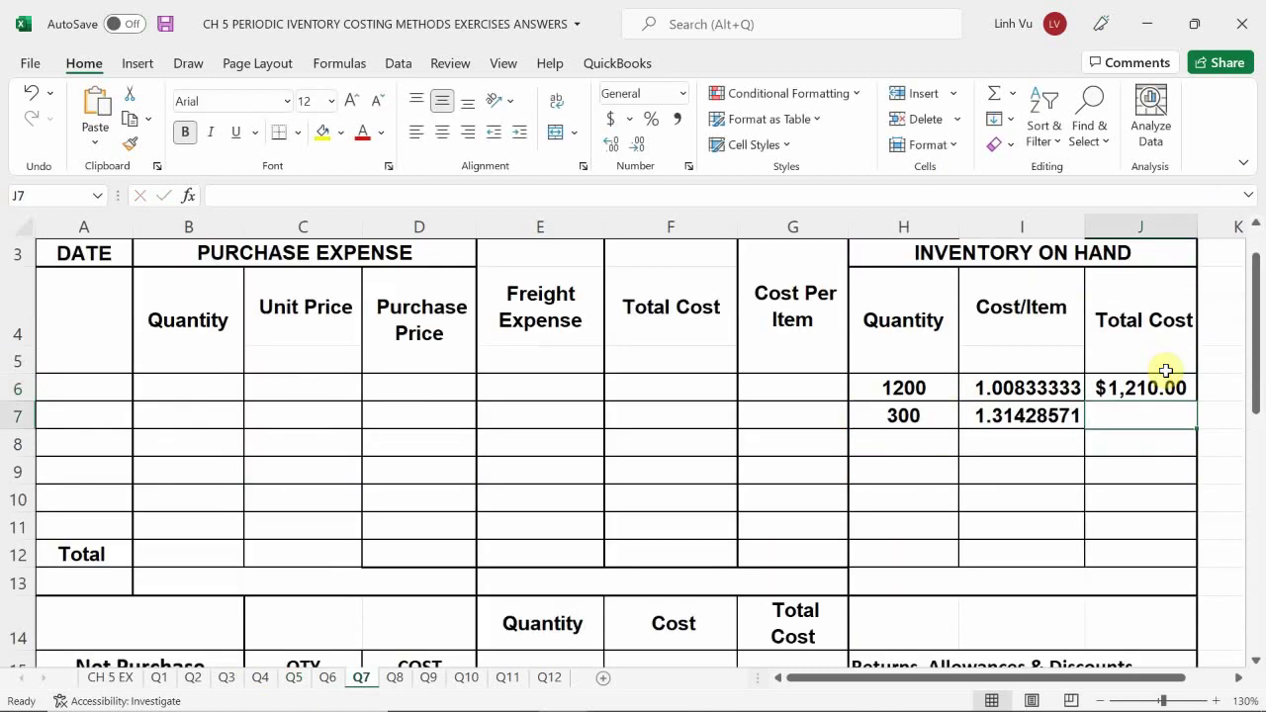
Link the inventory Total Cost in J7 on Q7 to the 300-toy ending inventory cost with ='Q5'!J24.
type("=")
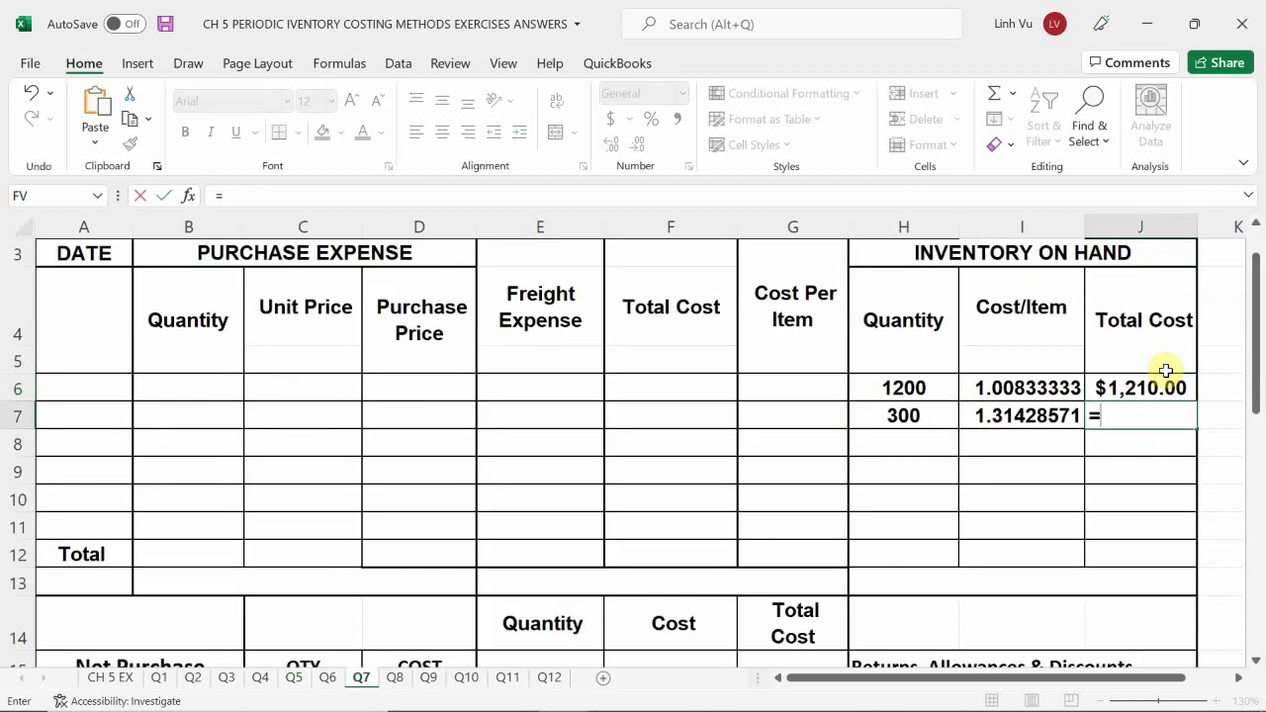
left_click(294, 683)
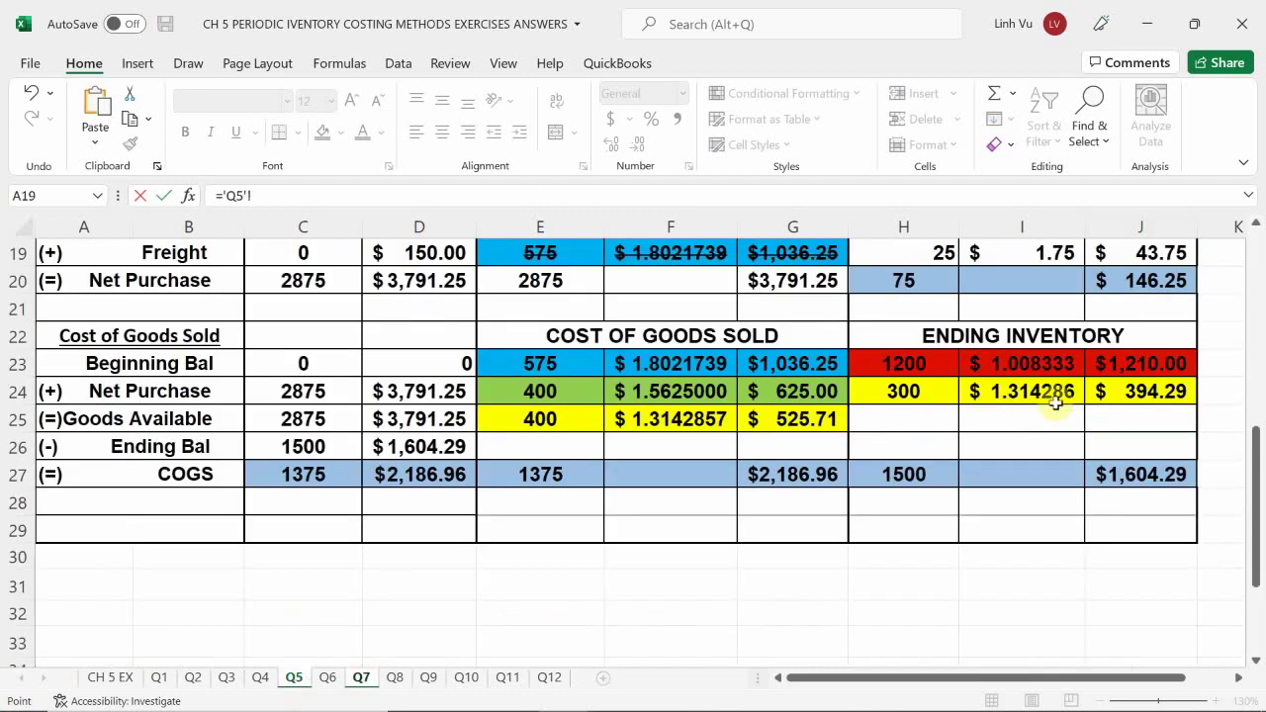
left_click(1138, 393)
key("Return")
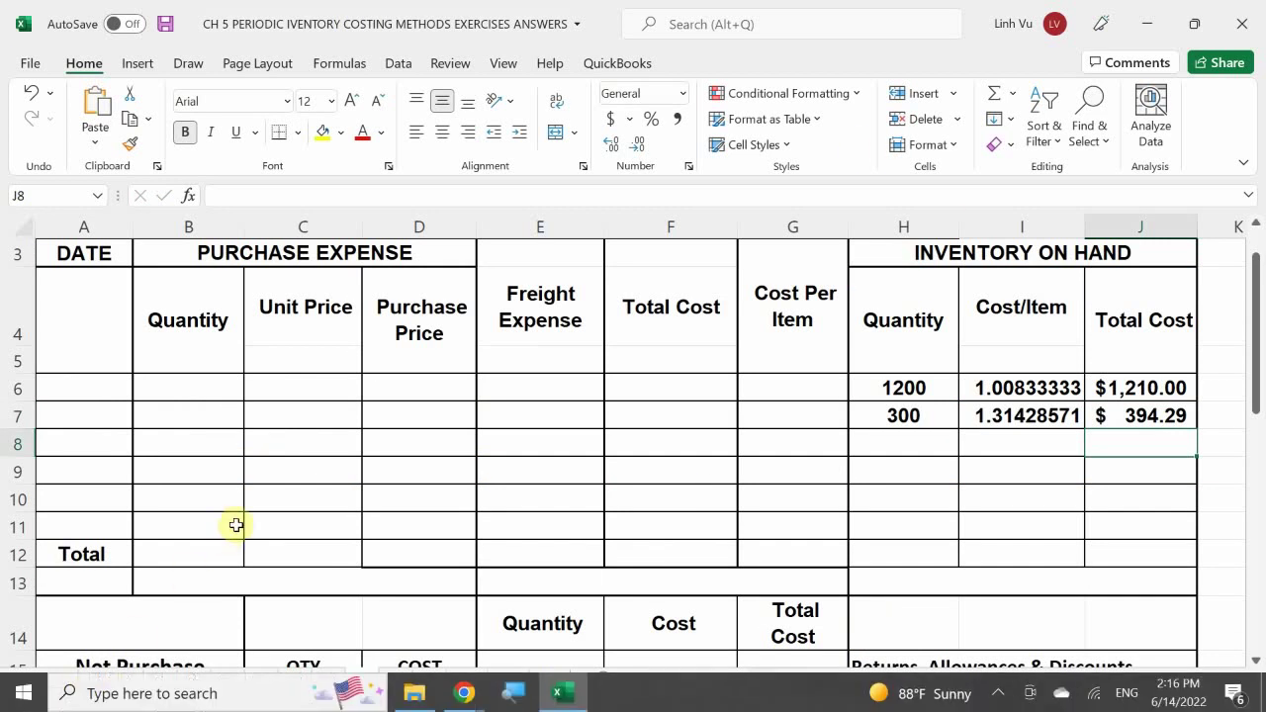
Shade the Total row cells B12:J12 on sheet Q7 with a light blue fill.
left_click(168, 576)
left_click_drag(172, 560, 1153, 560)
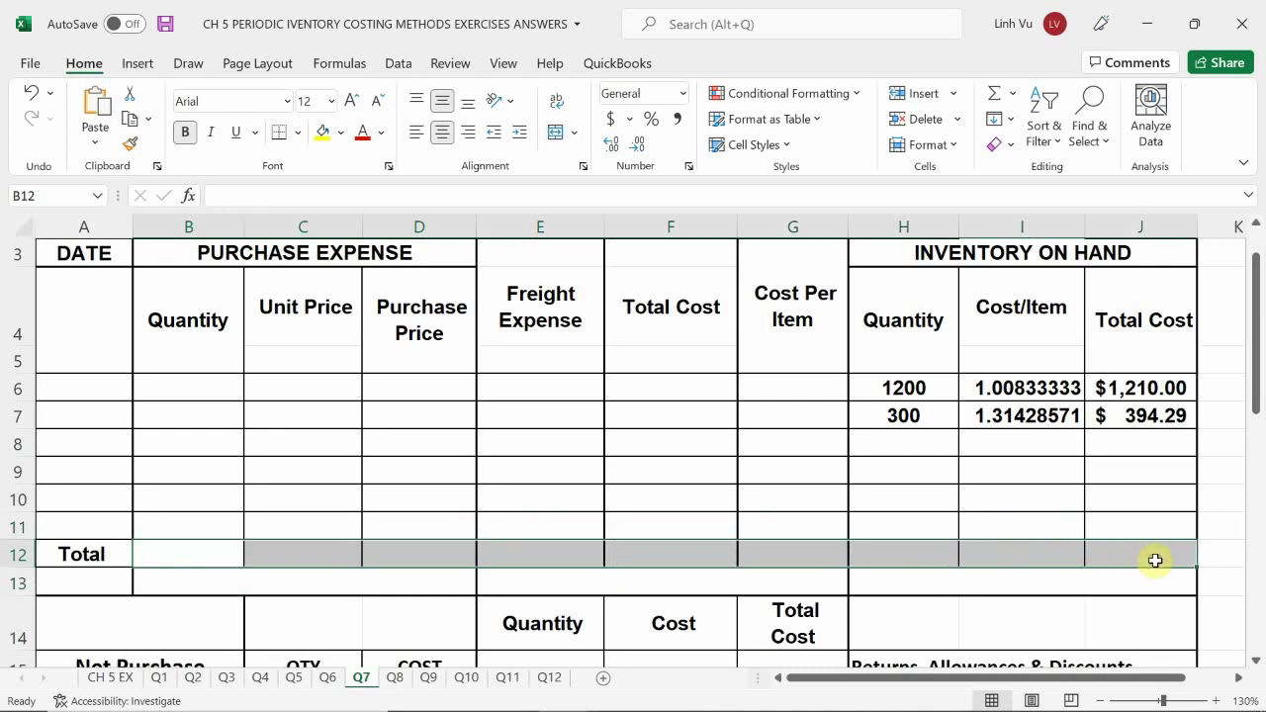
left_click(340, 133)
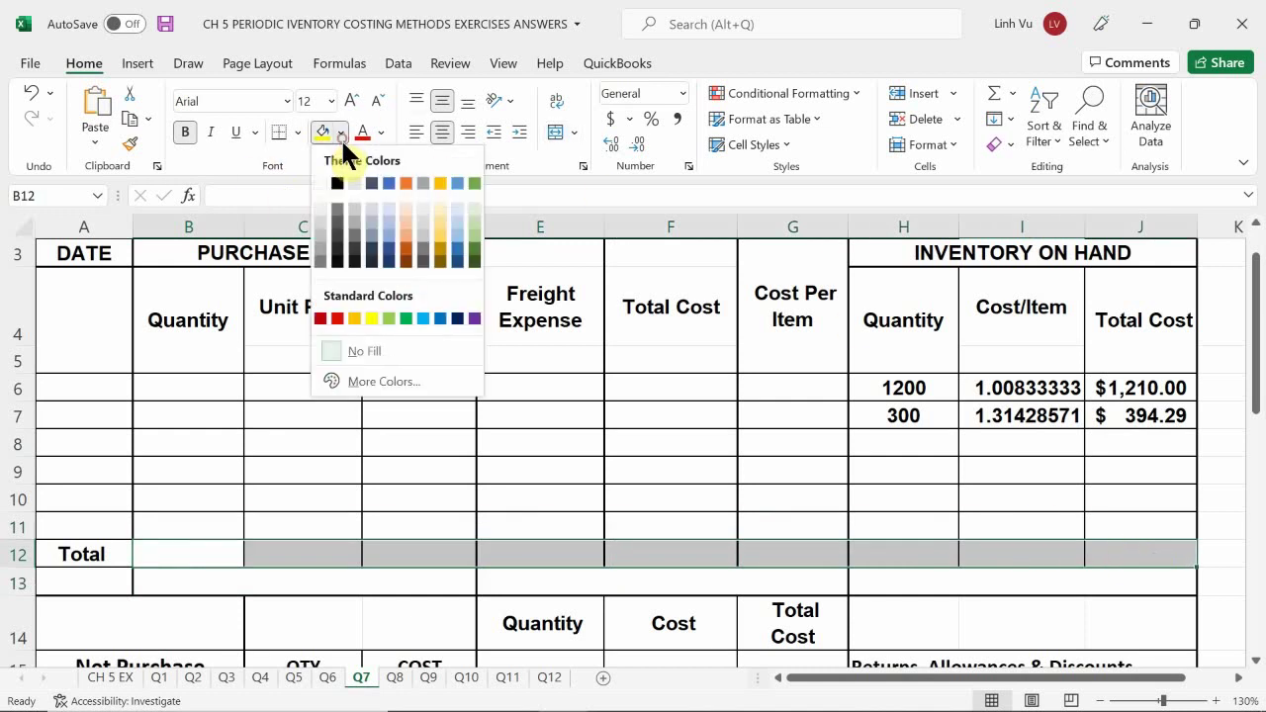
left_click(455, 230)
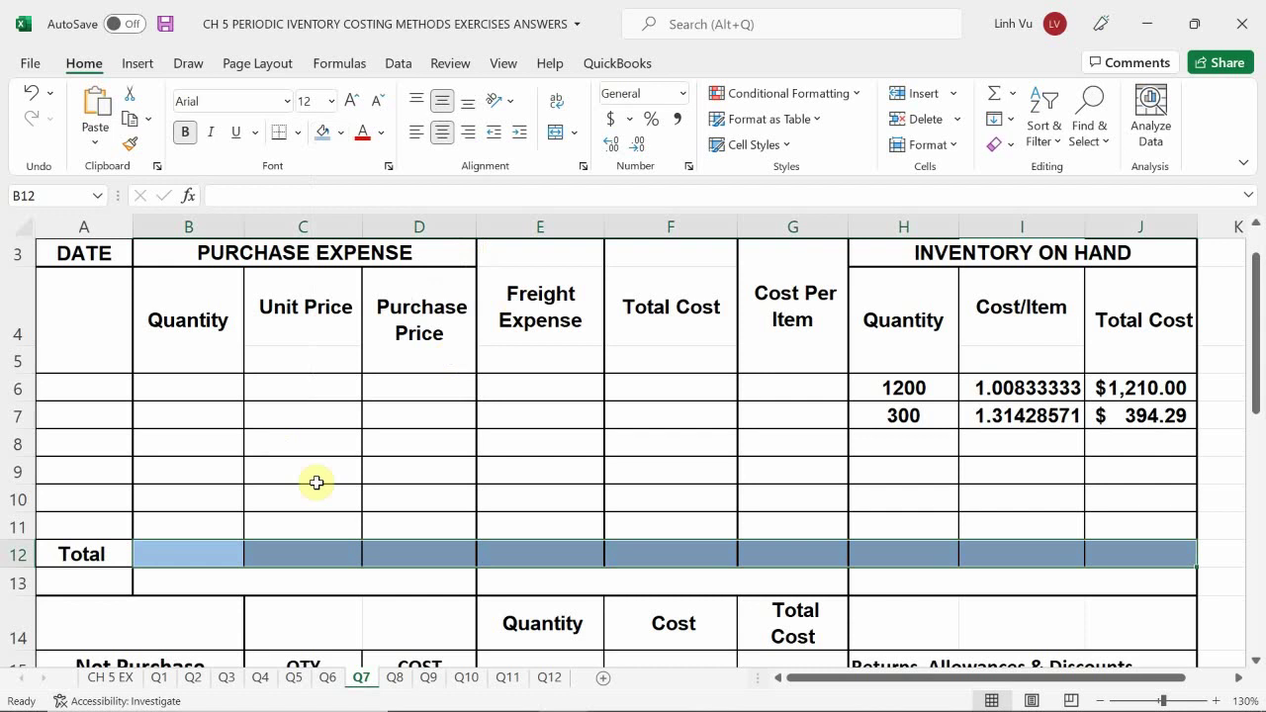
Total the inventory-on-hand quantities in H12 with =SUM(H6:H9).
left_click(905, 557)
type("=S")
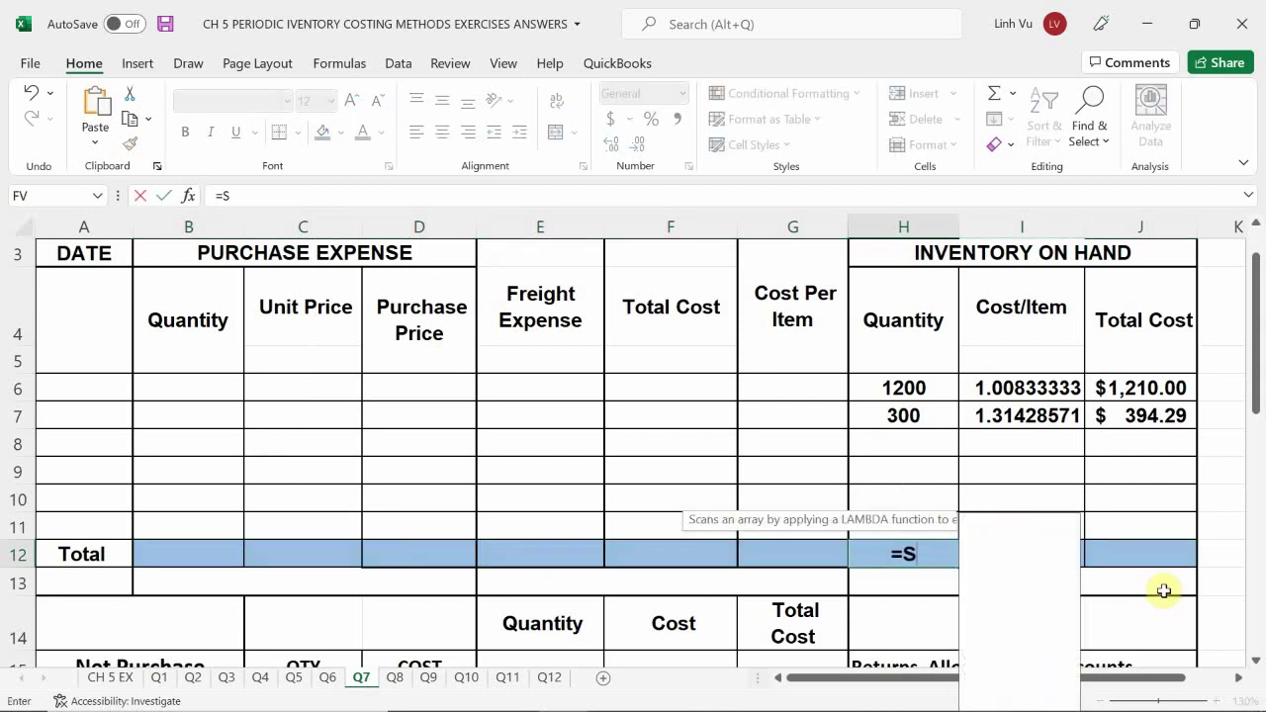
type("UM(")
key("Up")
key("Up")
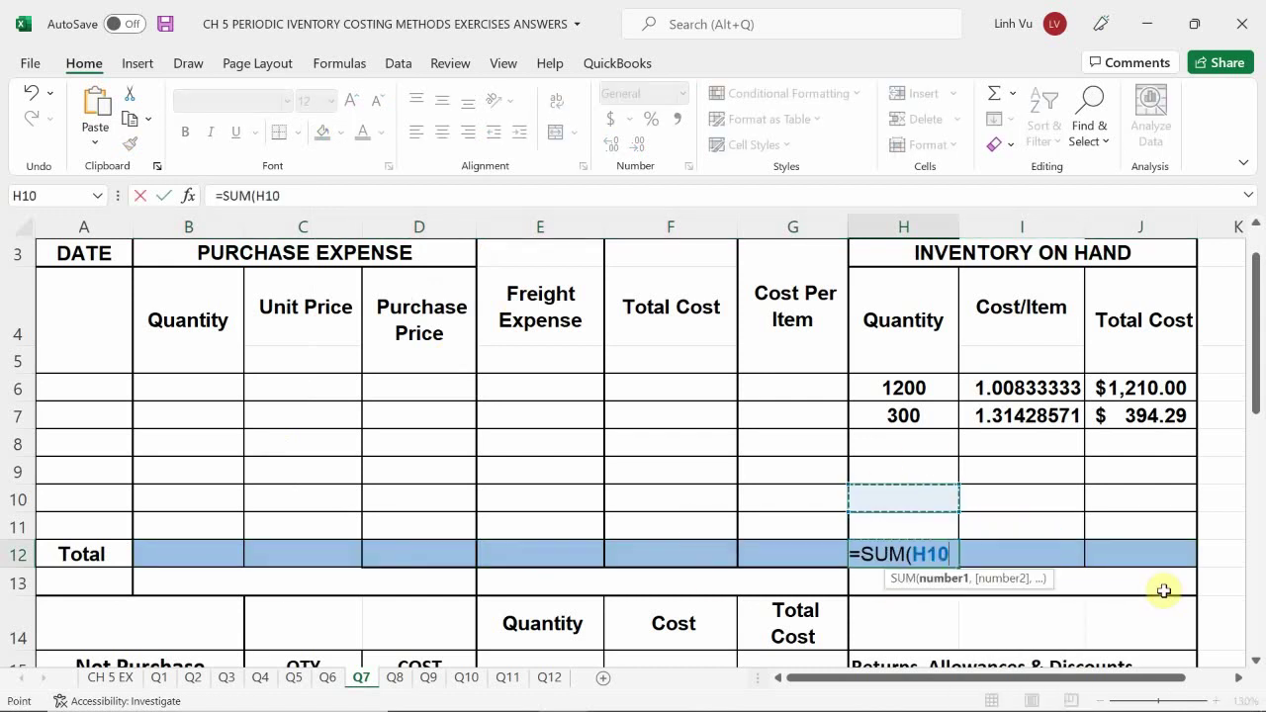
key("Up")
key("shift+Up")
key("shift+Up")
key("shift+Up")
key("Return")
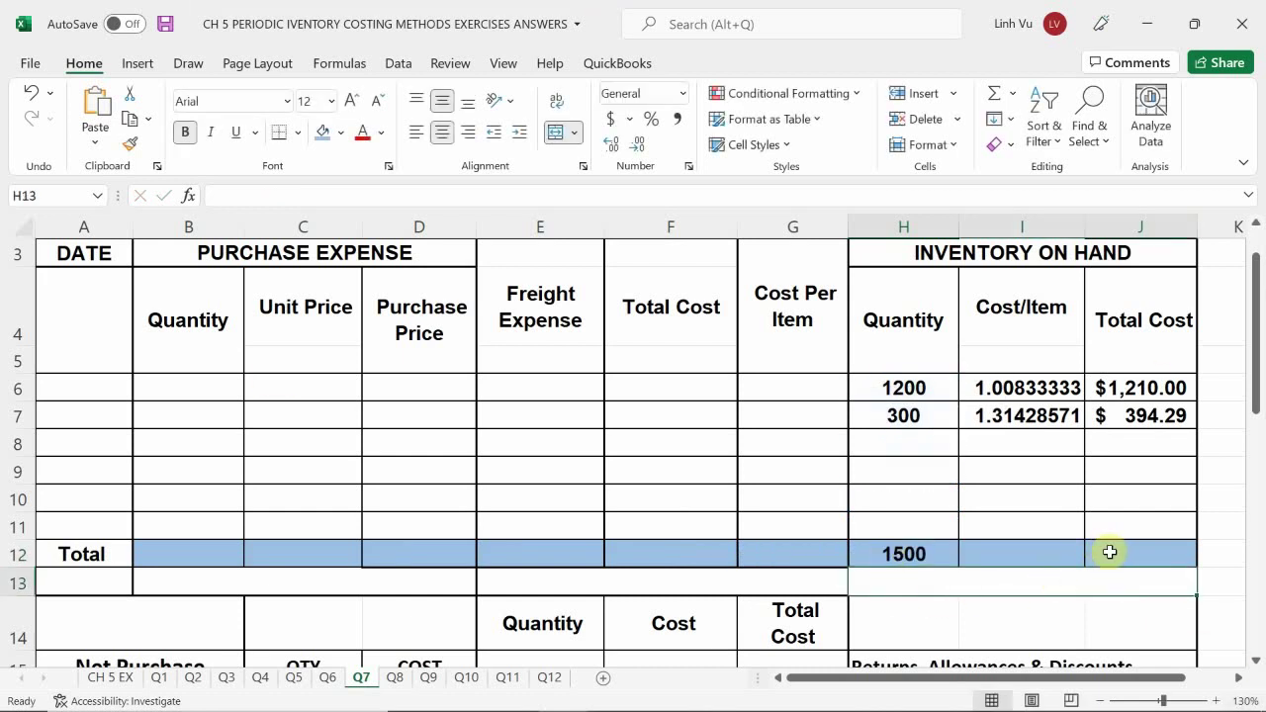
Fill the H12 sum formula across to J12, and clear the unneeded Cost/Item total in I12.
left_click(908, 557)
left_click_drag(959, 568, 1159, 552)
left_click(1031, 557)
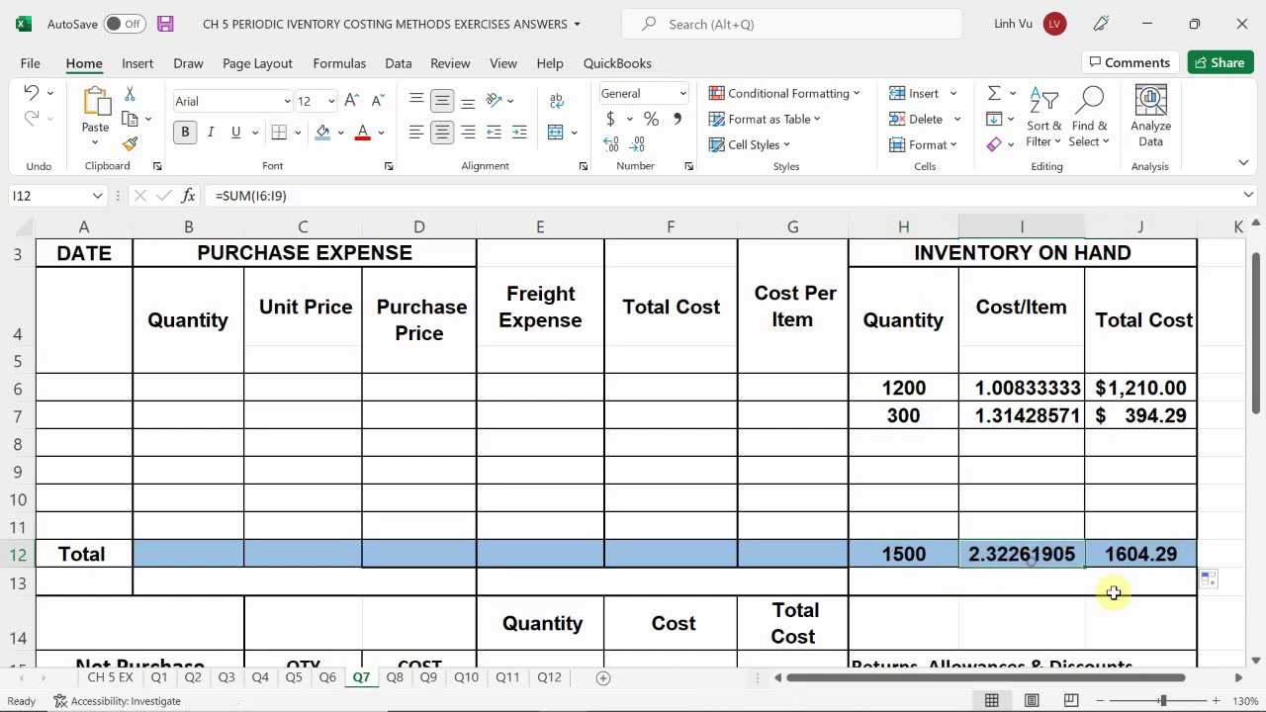
key("Delete")
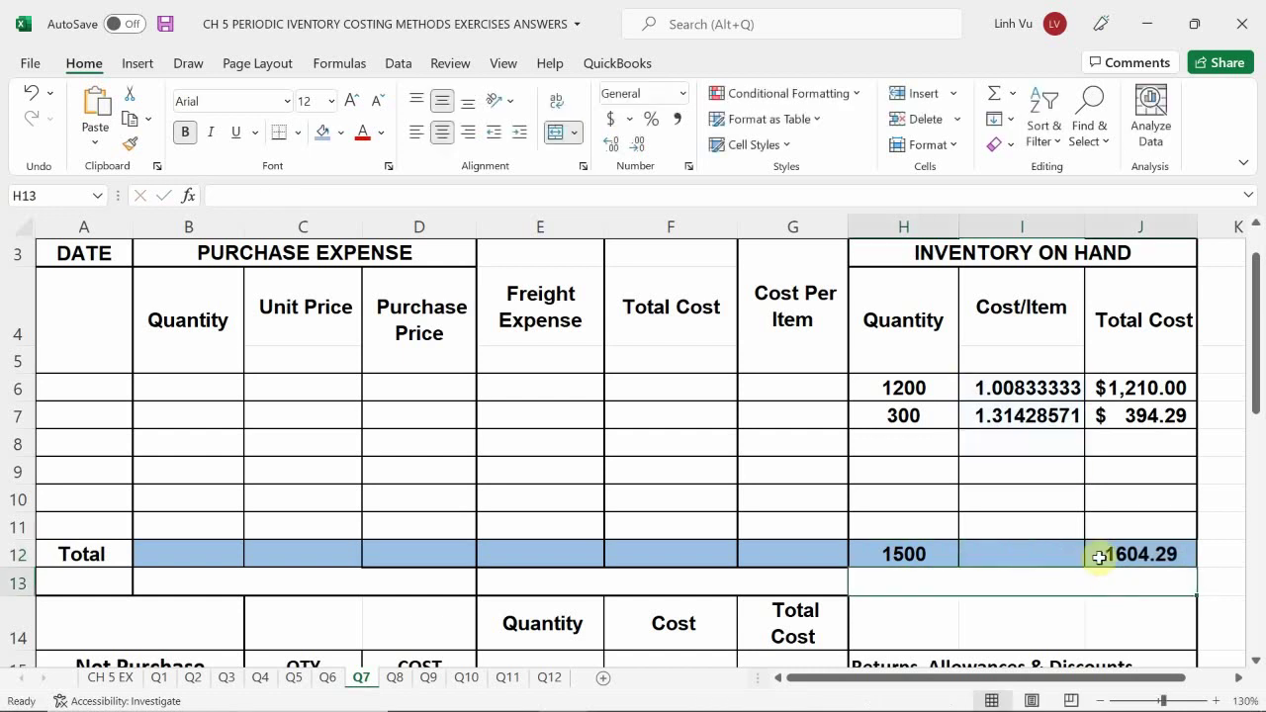
Format the inventory Total Cost sum in J12 as Accounting currency.
left_click(1099, 557)
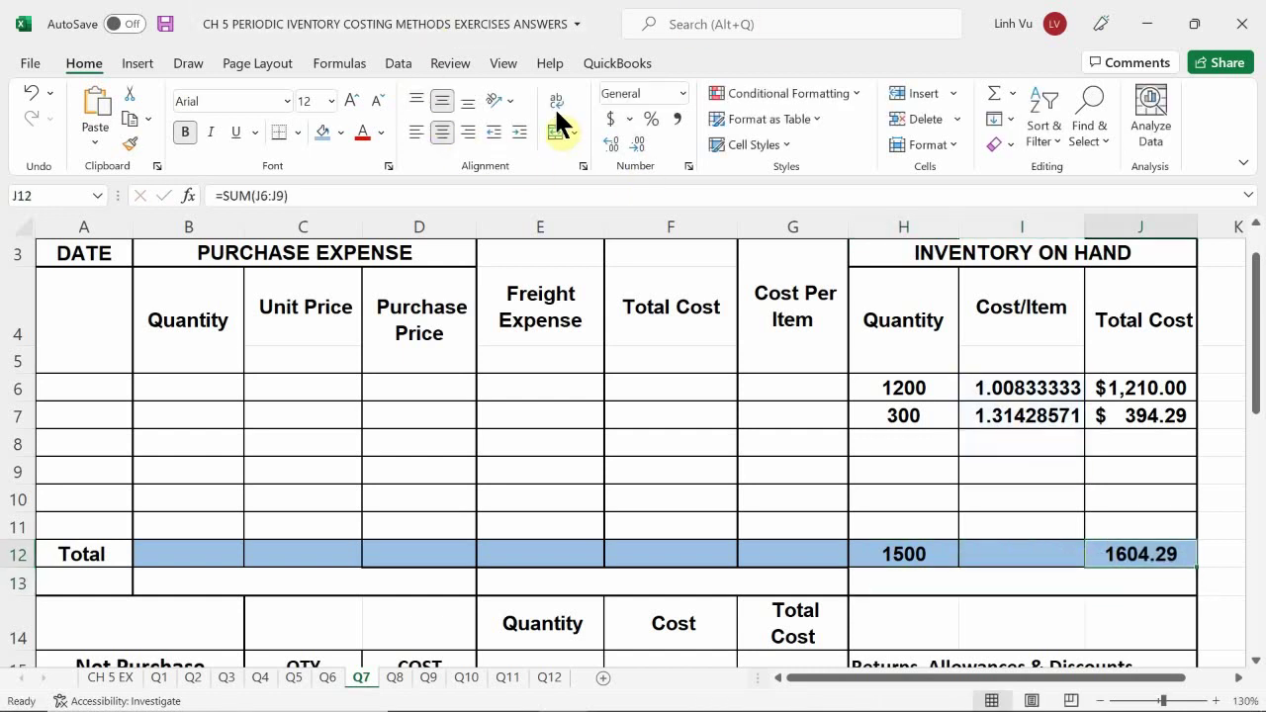
left_click(607, 119)
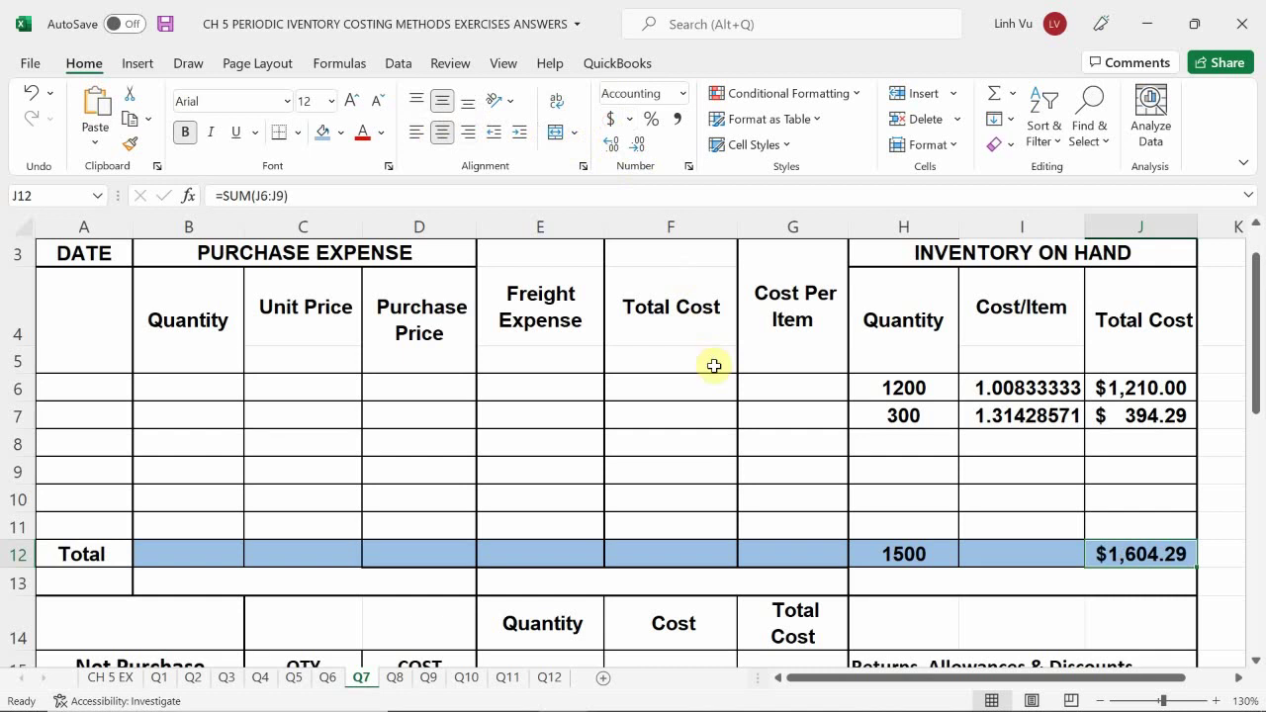
left_click(1111, 571)
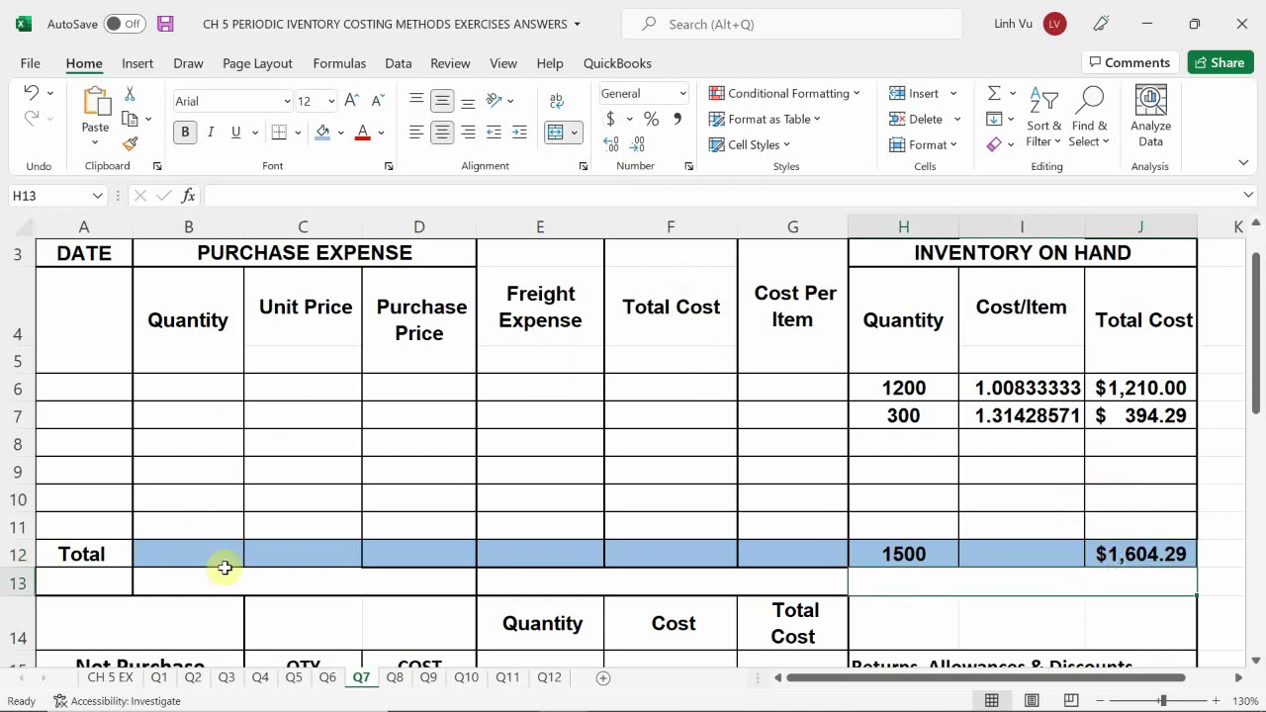
Consult the Question 7 transactions on sheet CH 5 EX and enter the first purchase date 9/5 in A6 of Q7.
left_click(110, 677)
scroll(122, 474, "down", 1)
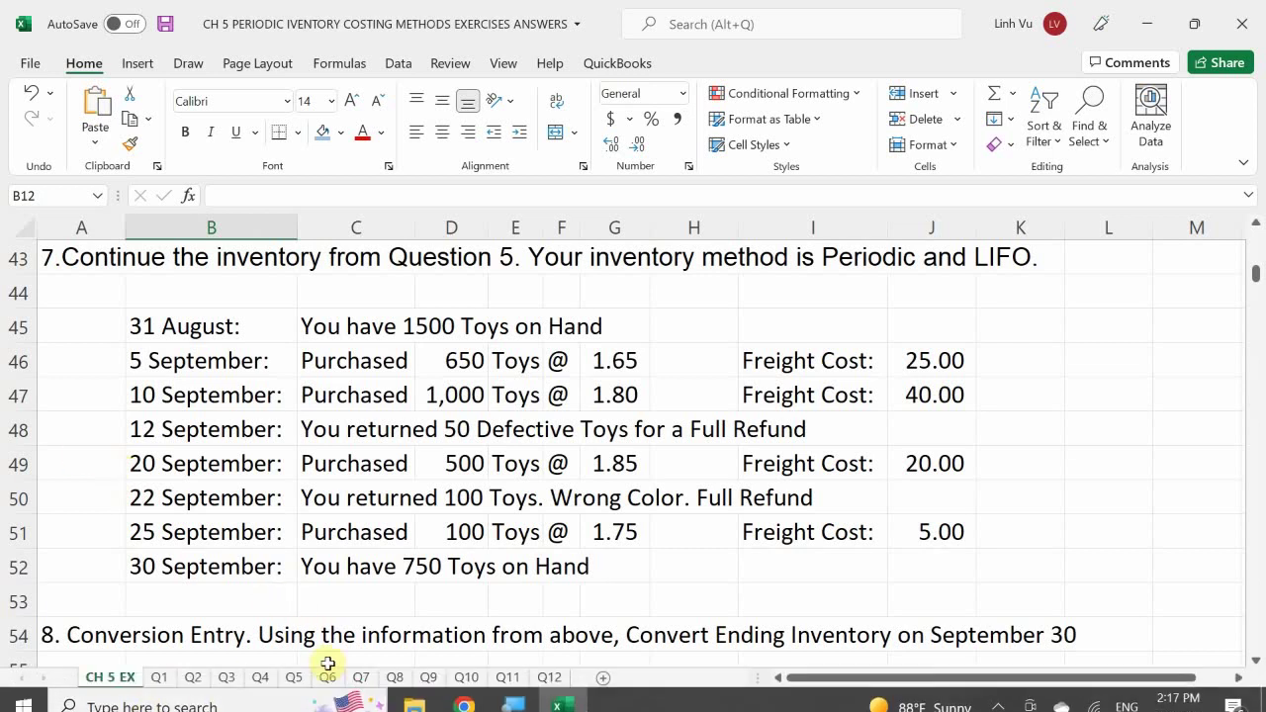
left_click(362, 683)
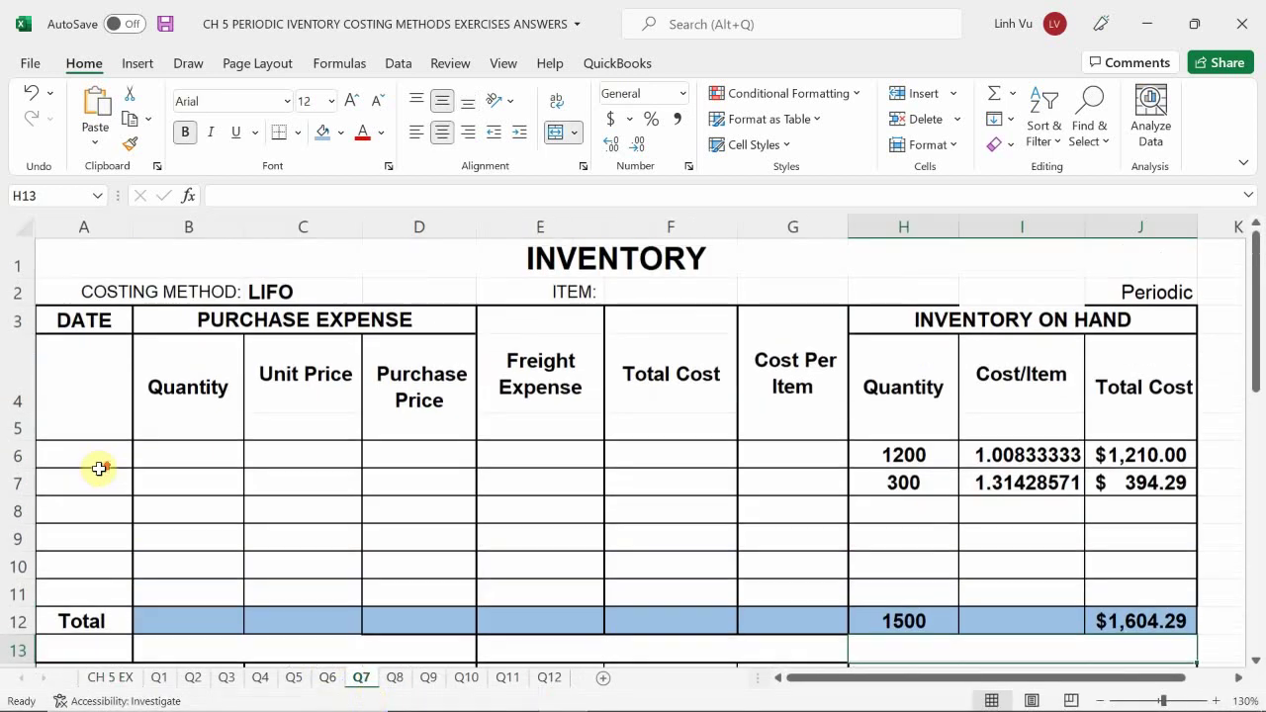
scroll(99, 471, "up", 1)
left_click(96, 461)
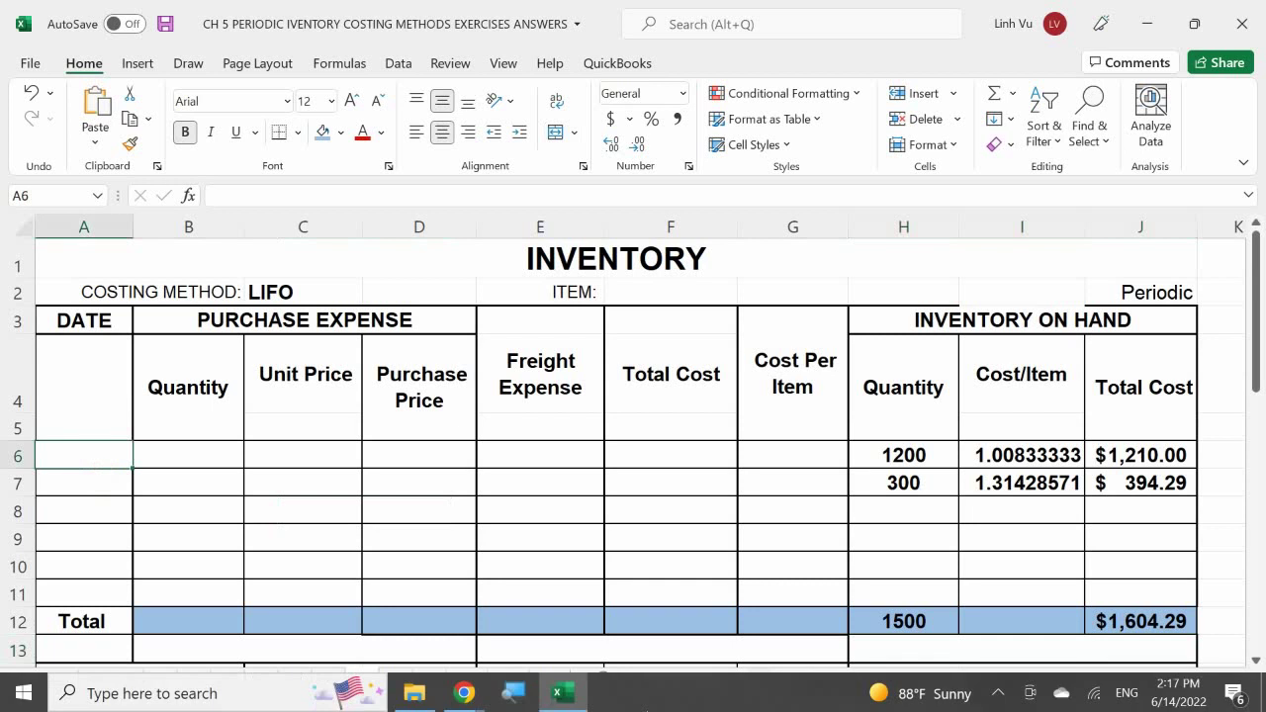
type("9/5")
key("Tab")
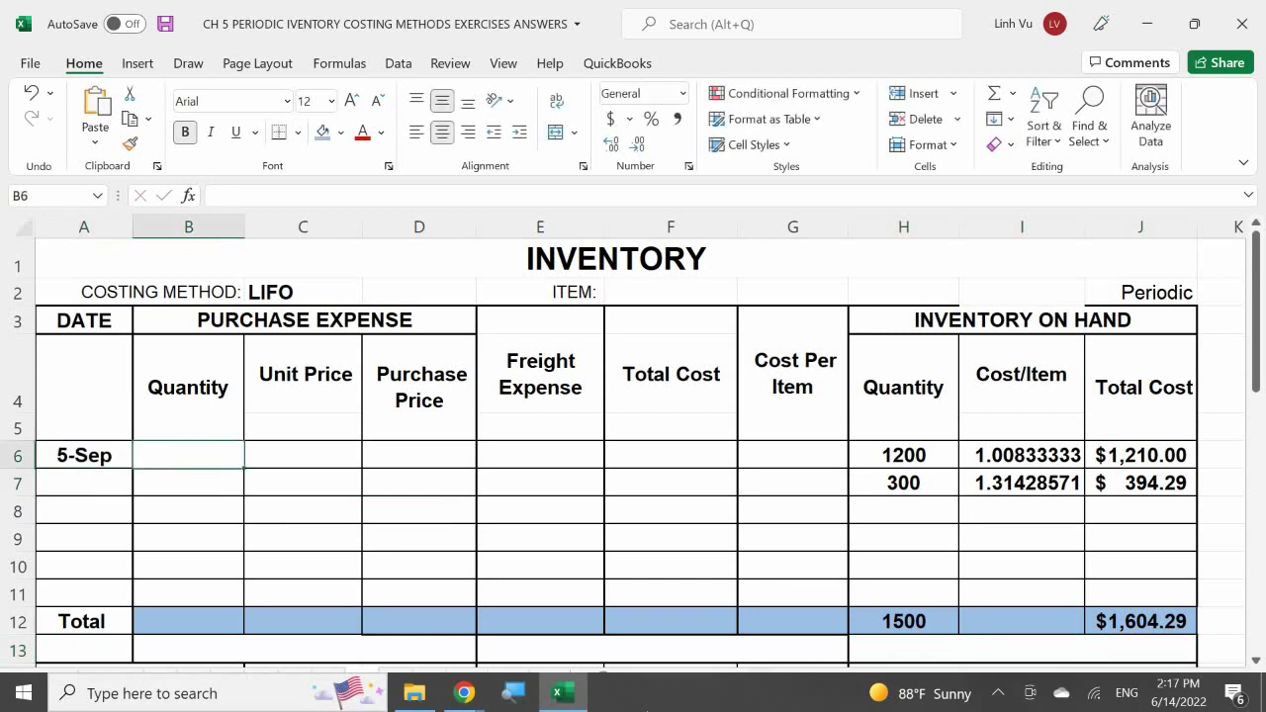
Enter the September 5 purchase in row 6: quantity 650, unit price 1.65 and freight expense 25.
type("650")
key("Tab")
type("1.6")
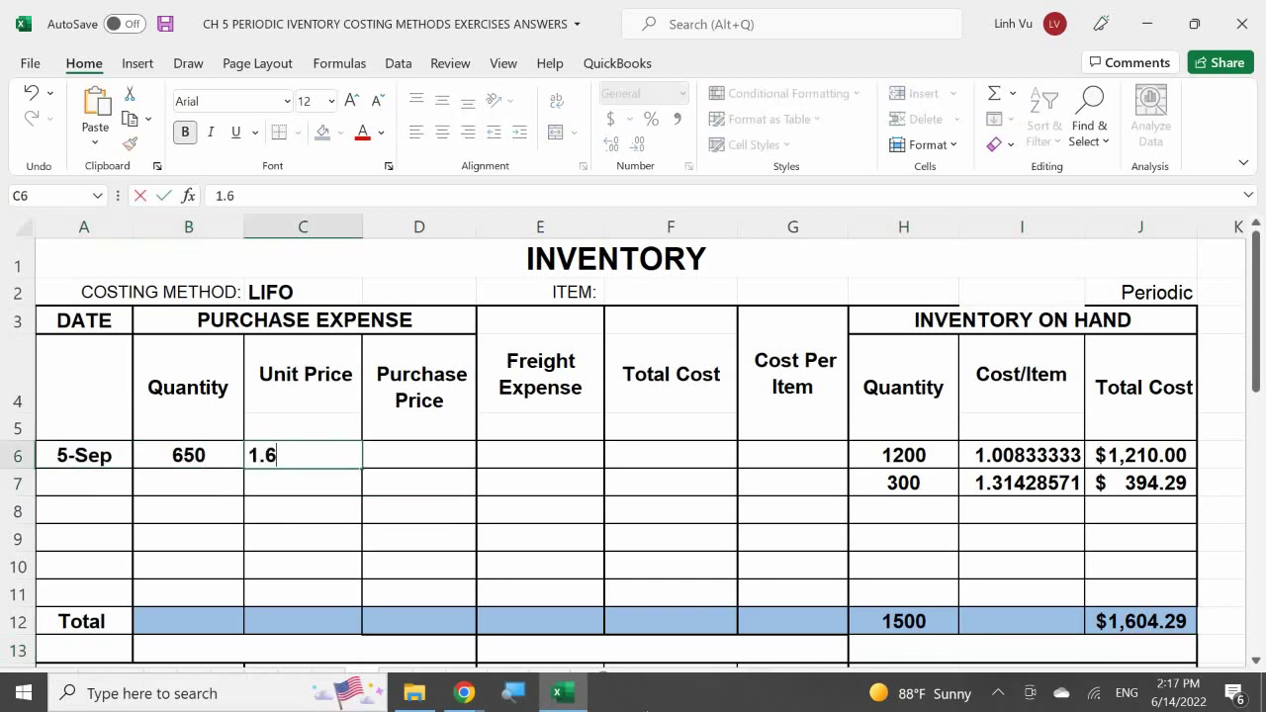
key("Tab")
key("Tab")
type("25")
key("Return")
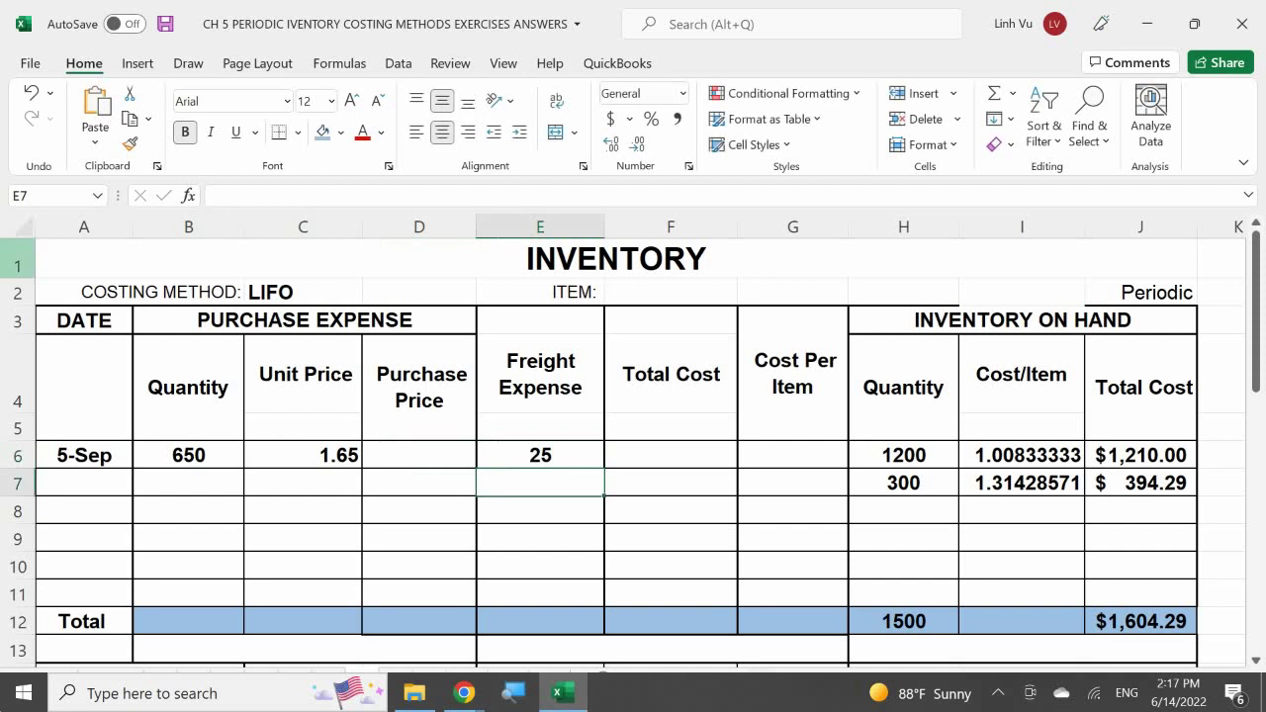
Format C6:G12 as Accounting currency and calculate the September 5 purchase price in D6 with =B6*C6.
left_click_drag(334, 457, 792, 621)
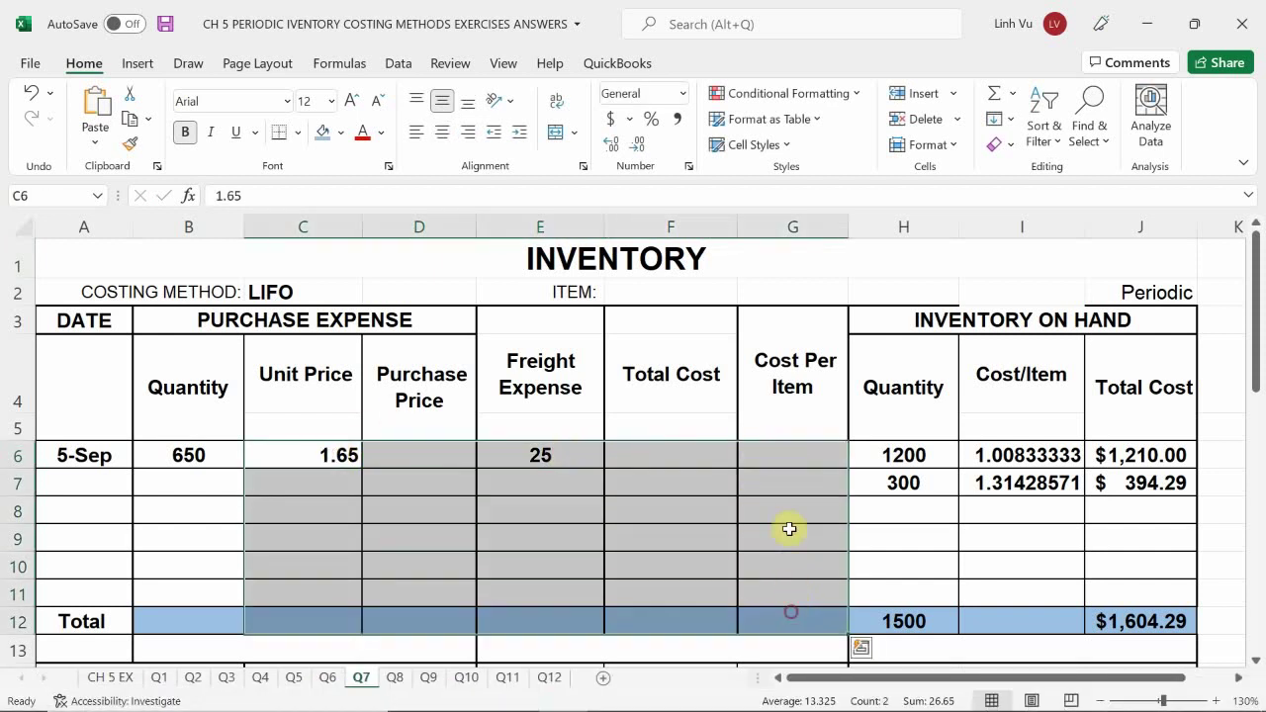
left_click(610, 119)
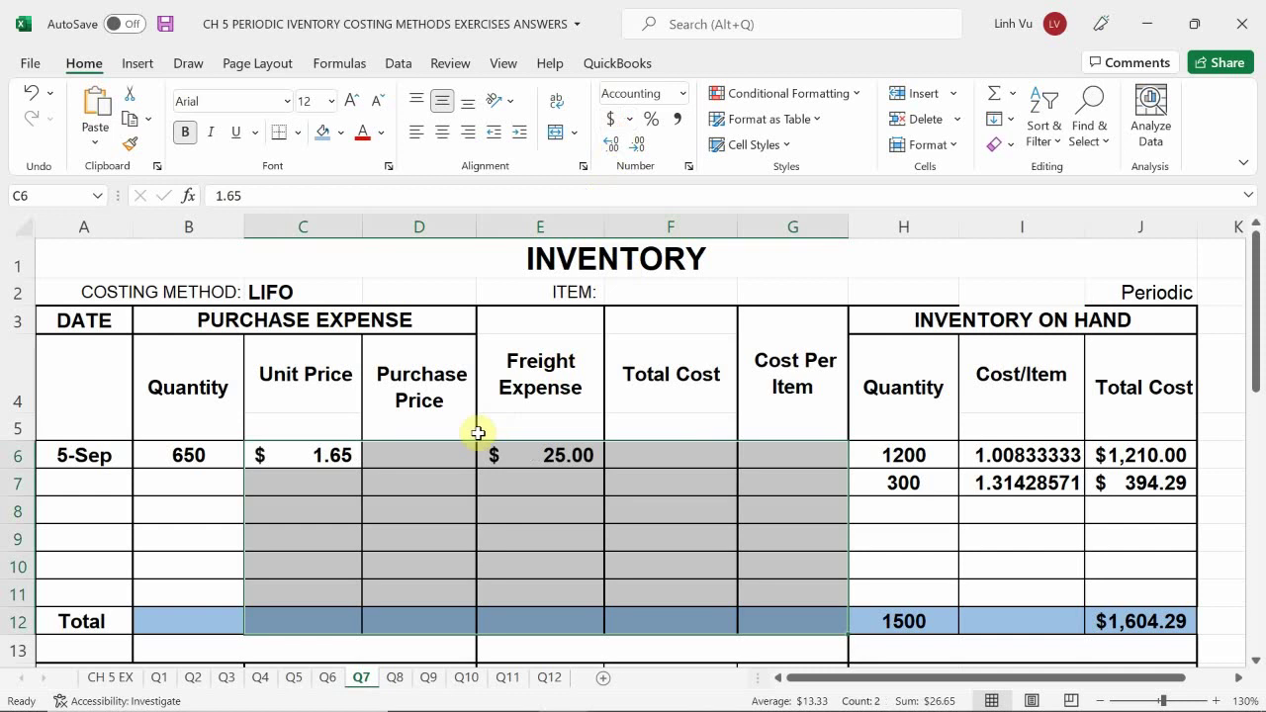
left_click(408, 456)
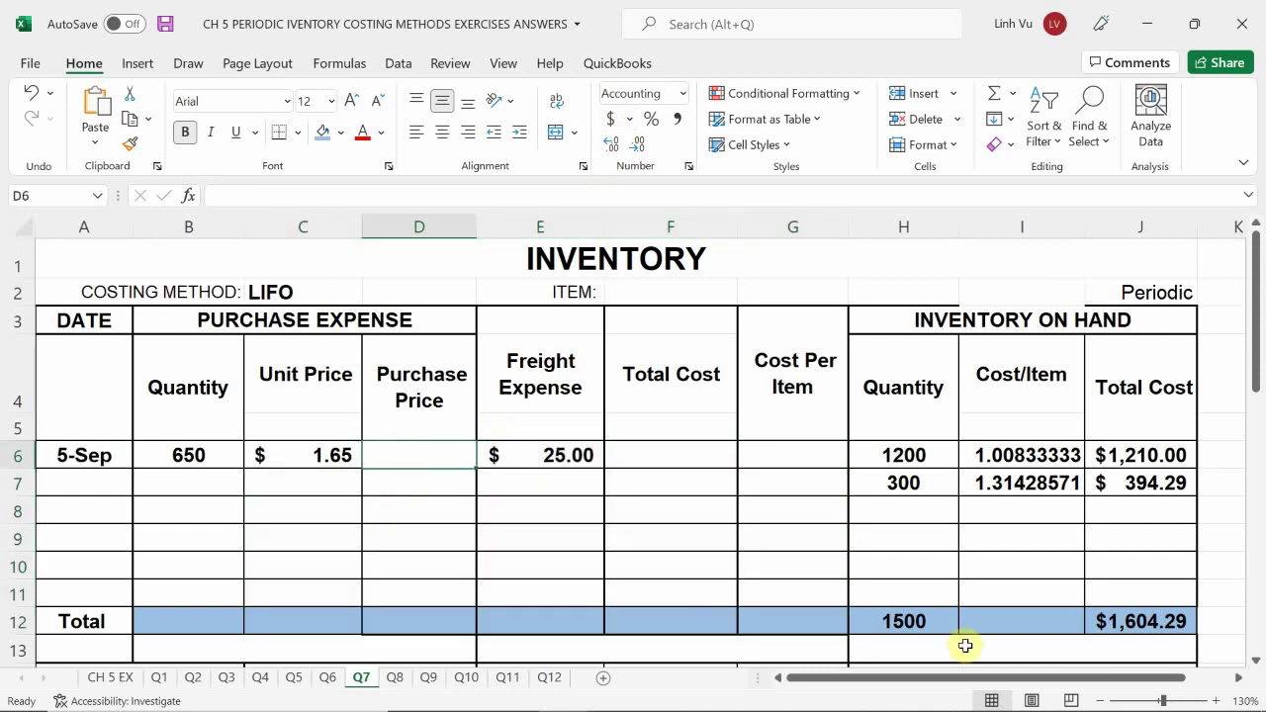
type("=")
key("Left")
key("Left")
type("*")
key("Left")
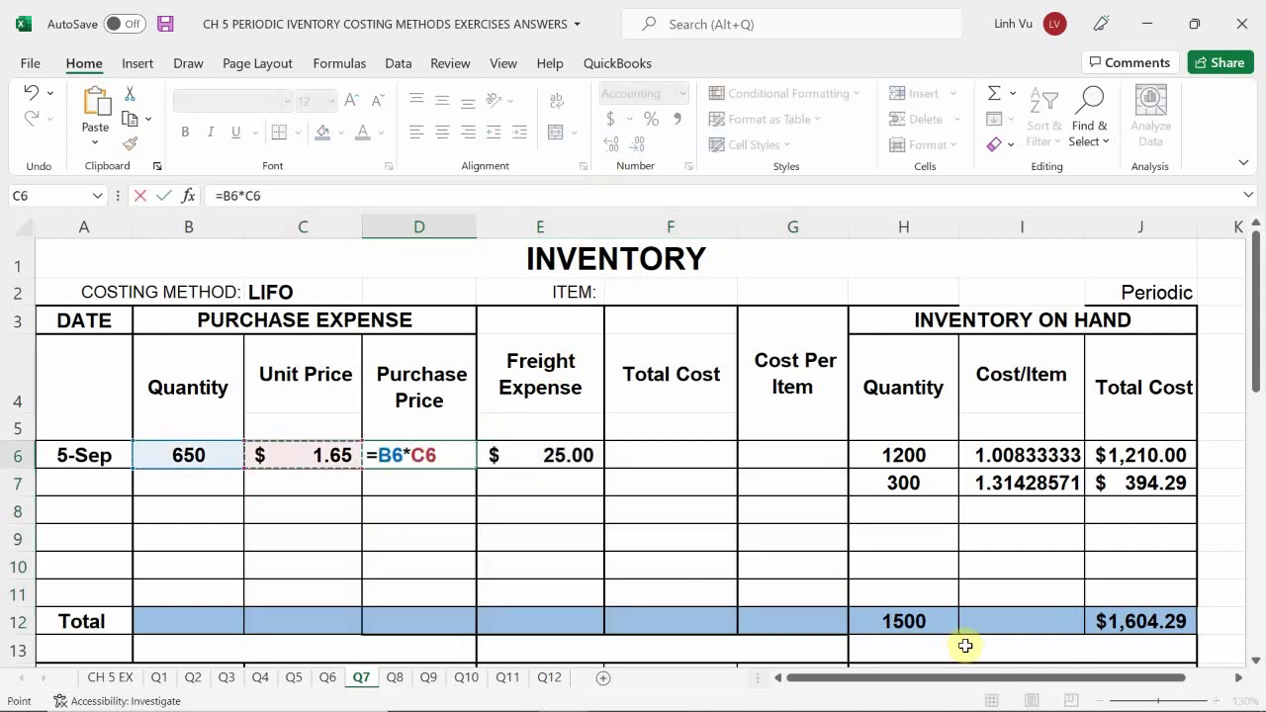
key("Return")
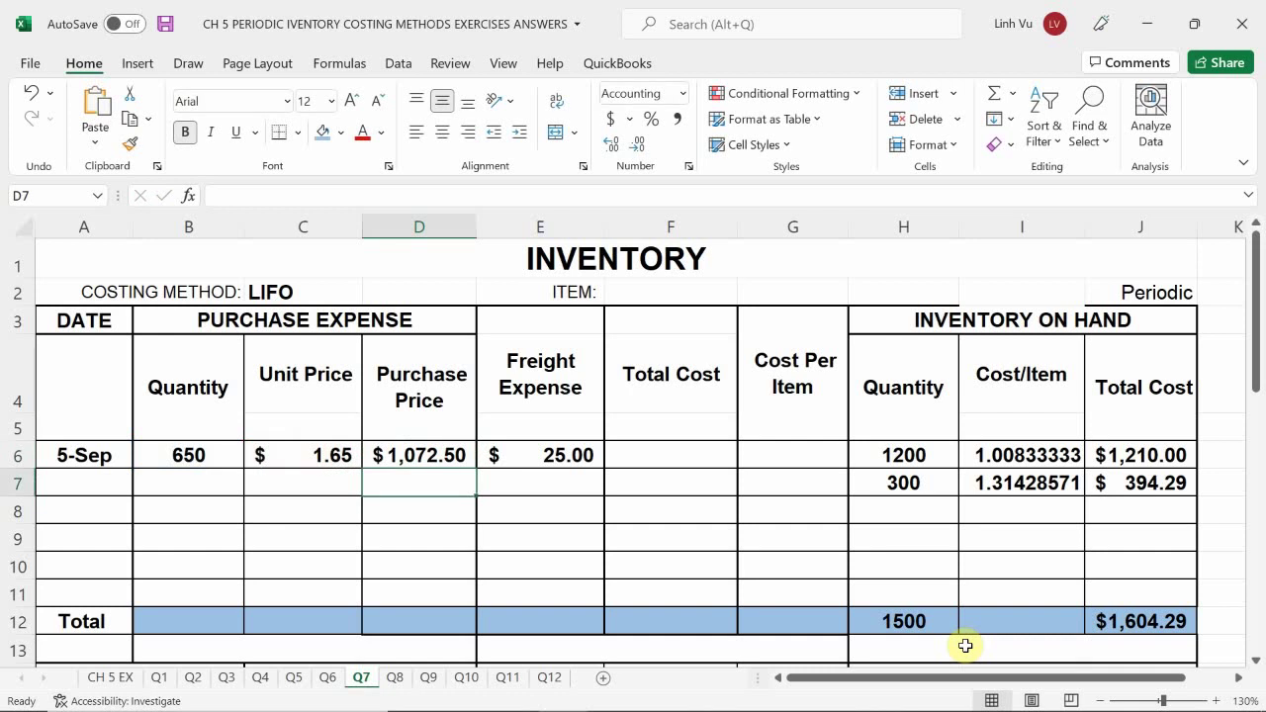
key("Right")
key("Up")
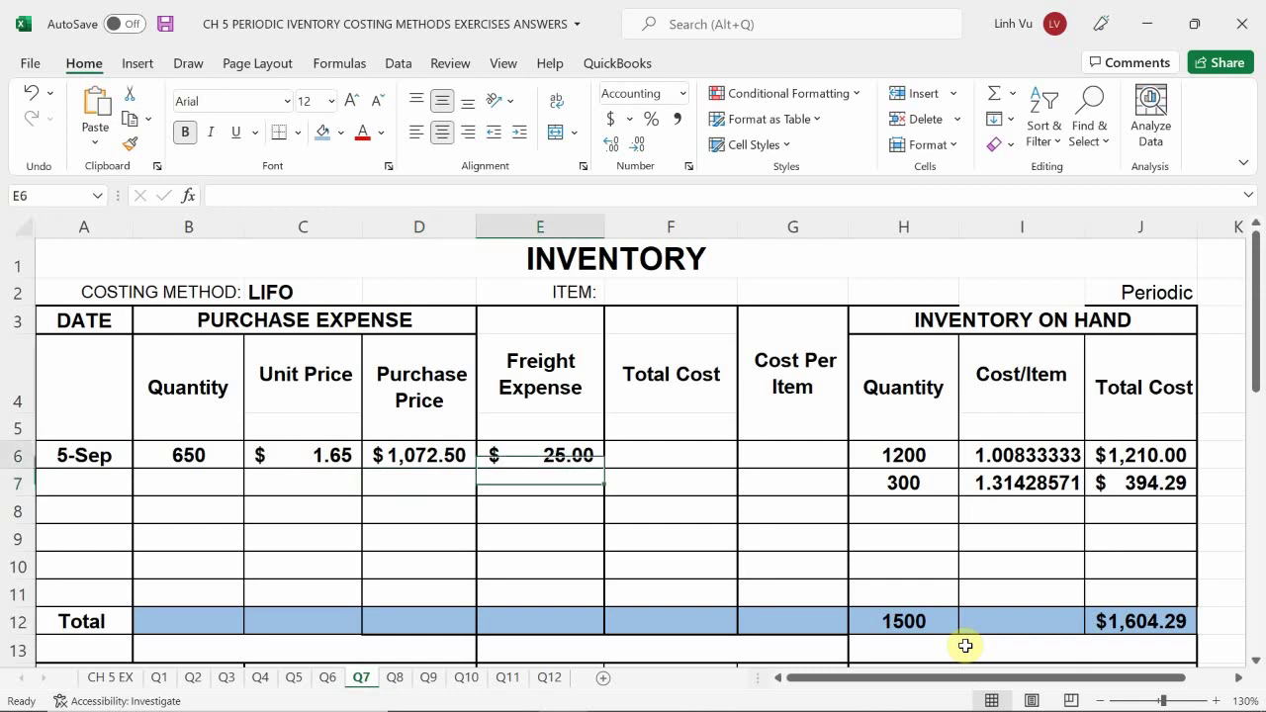
key("Left")
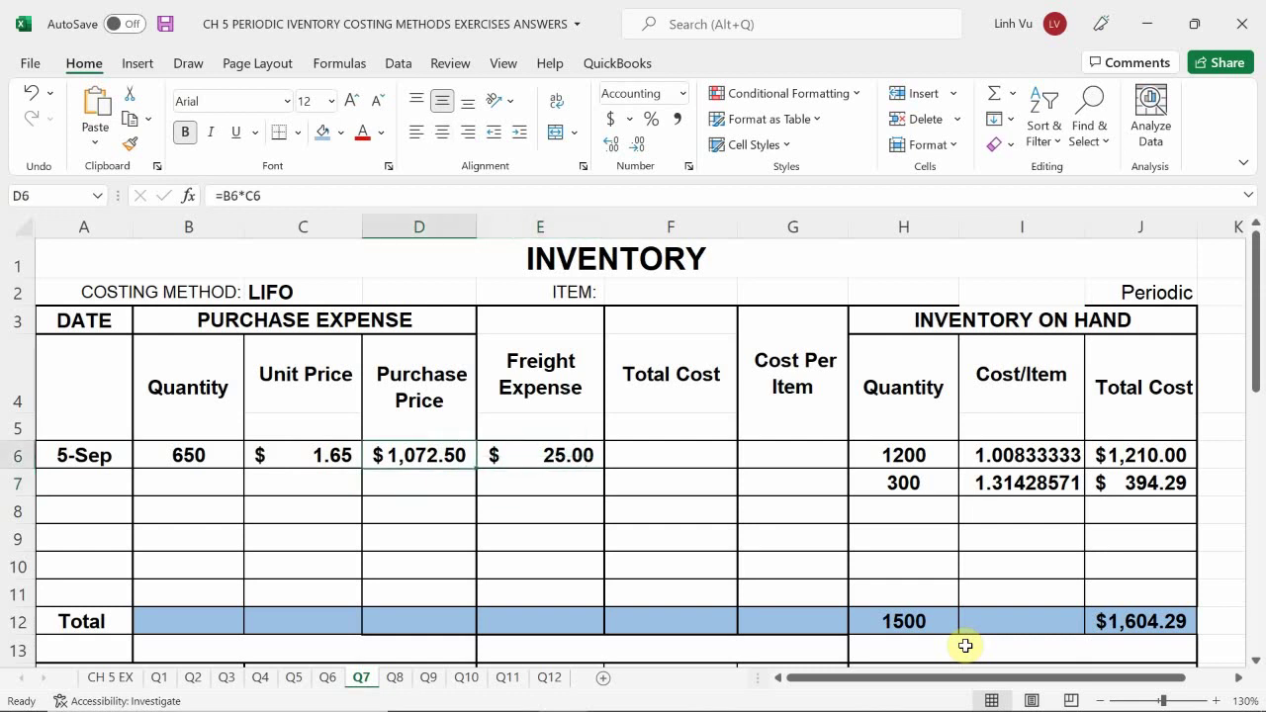
key("Right")
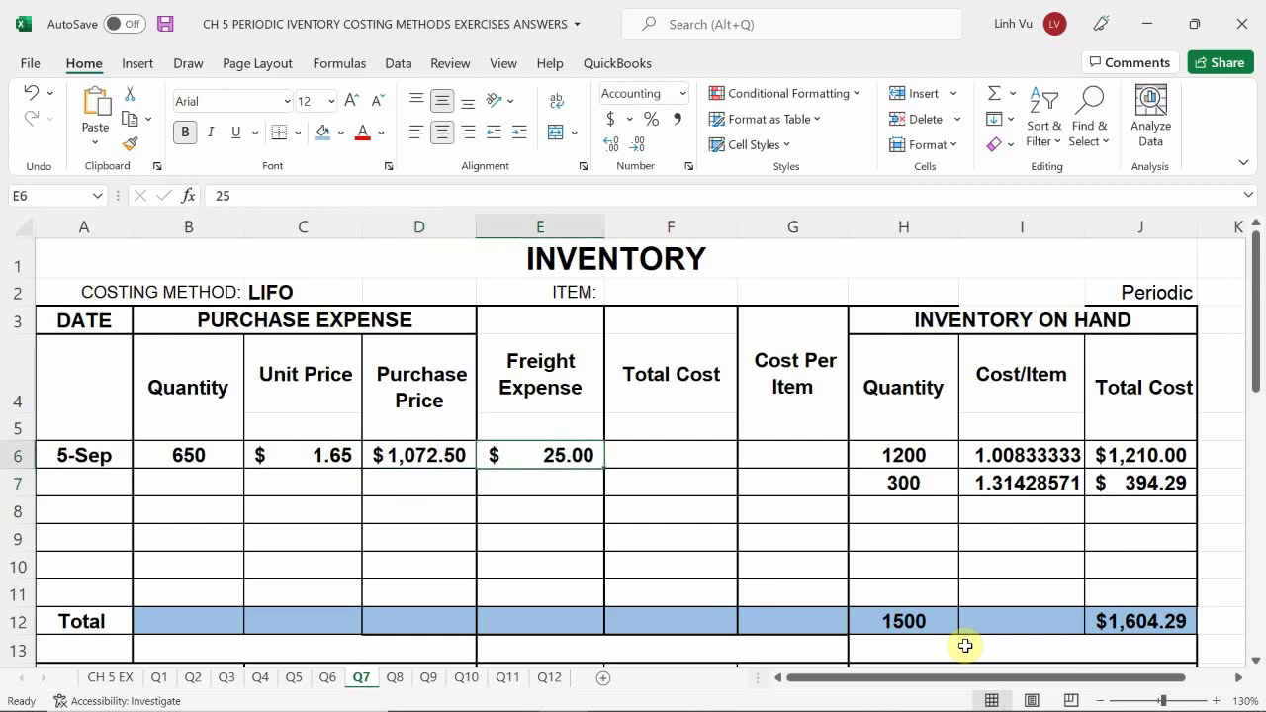
type("=")
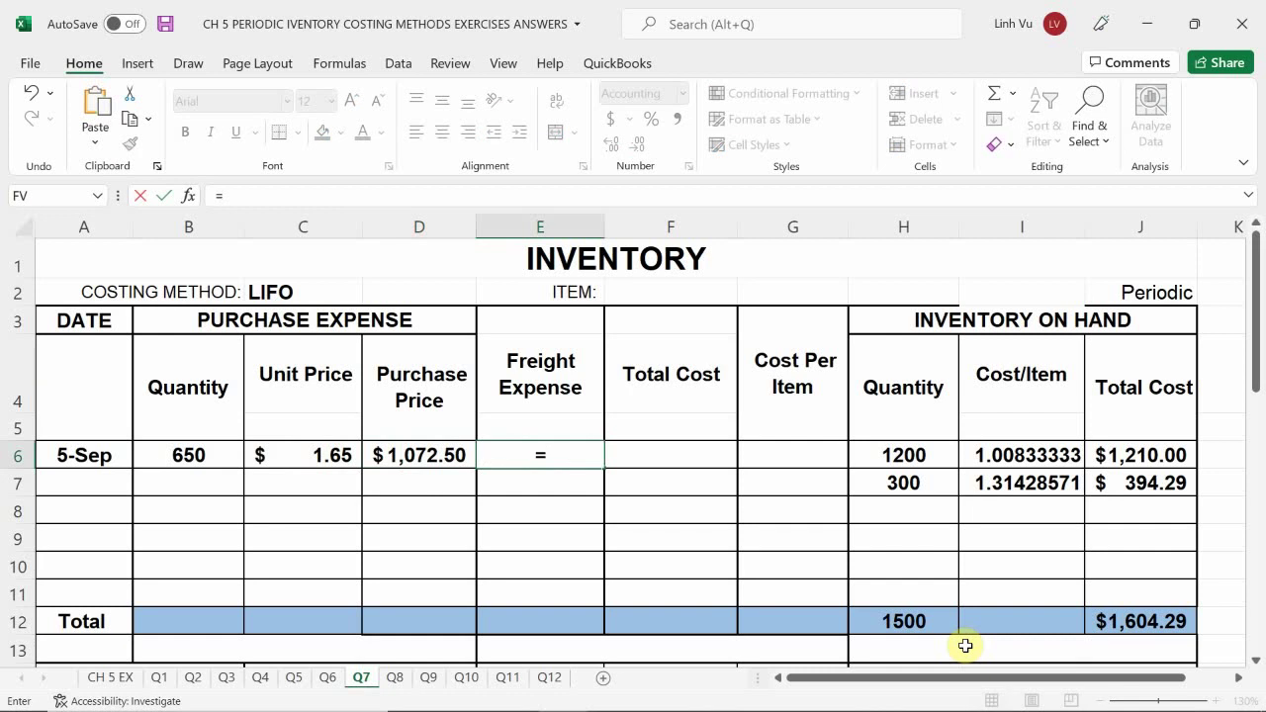
key("Escape")
key("Down")
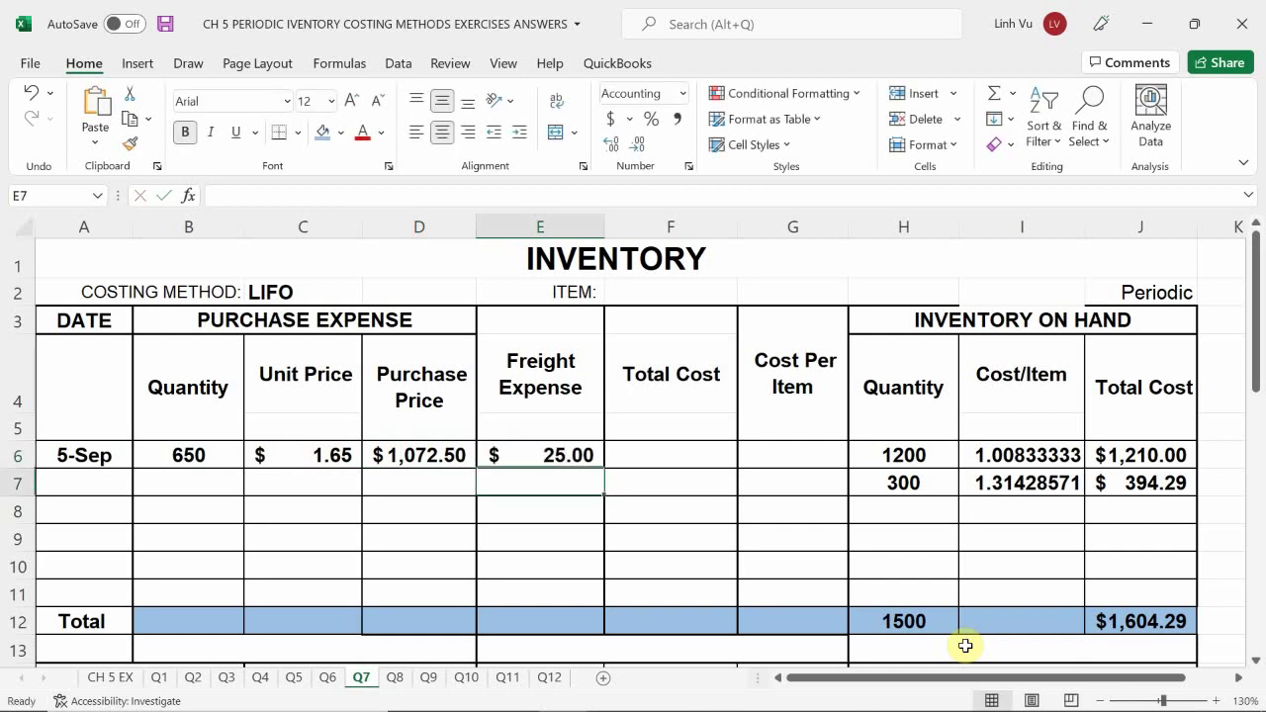
Calculate the September 5 purchase's Total Cost in F6 with =D6+E6.
key("Up")
key("Right")
type("=")
key("Left")
key("Left")
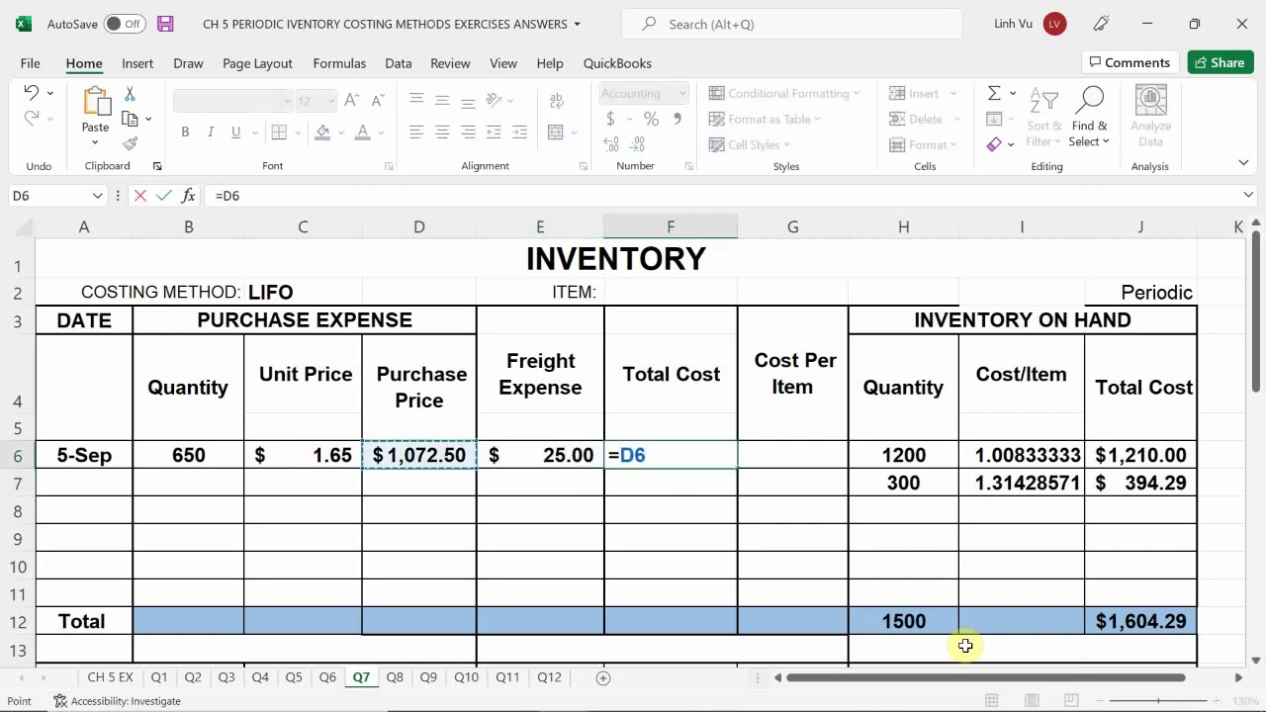
type("+")
key("Left")
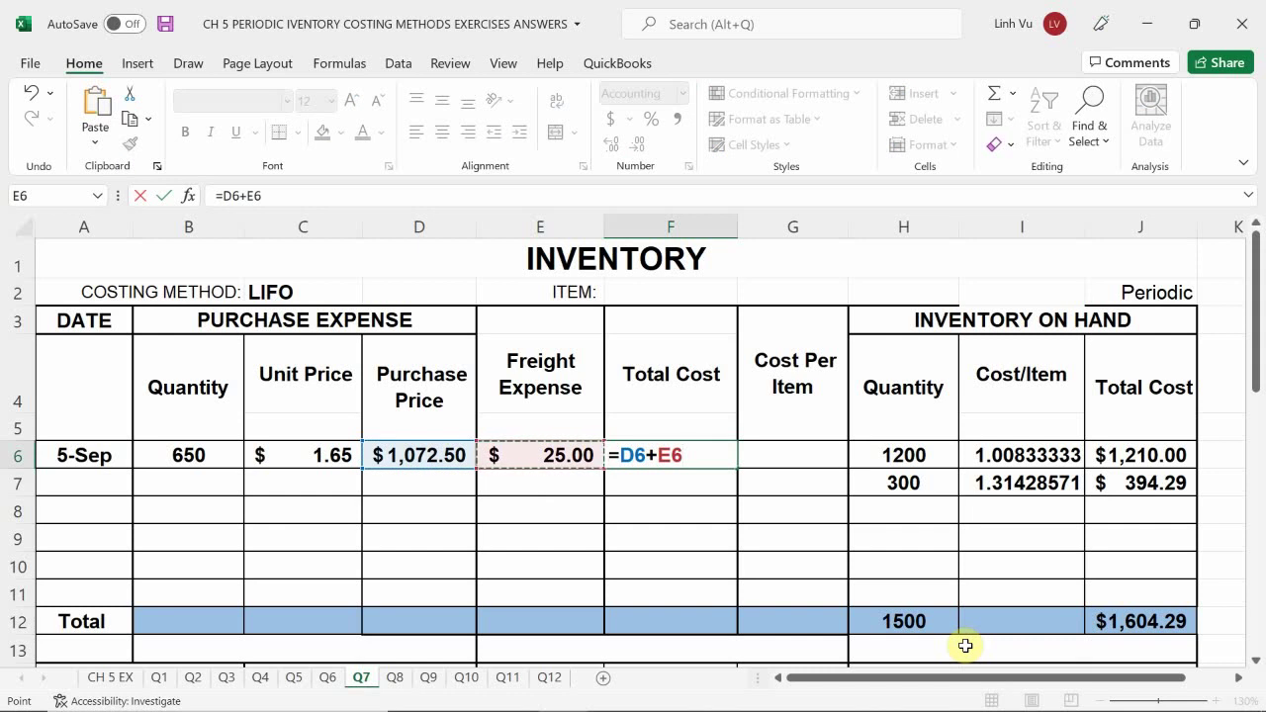
key("Return")
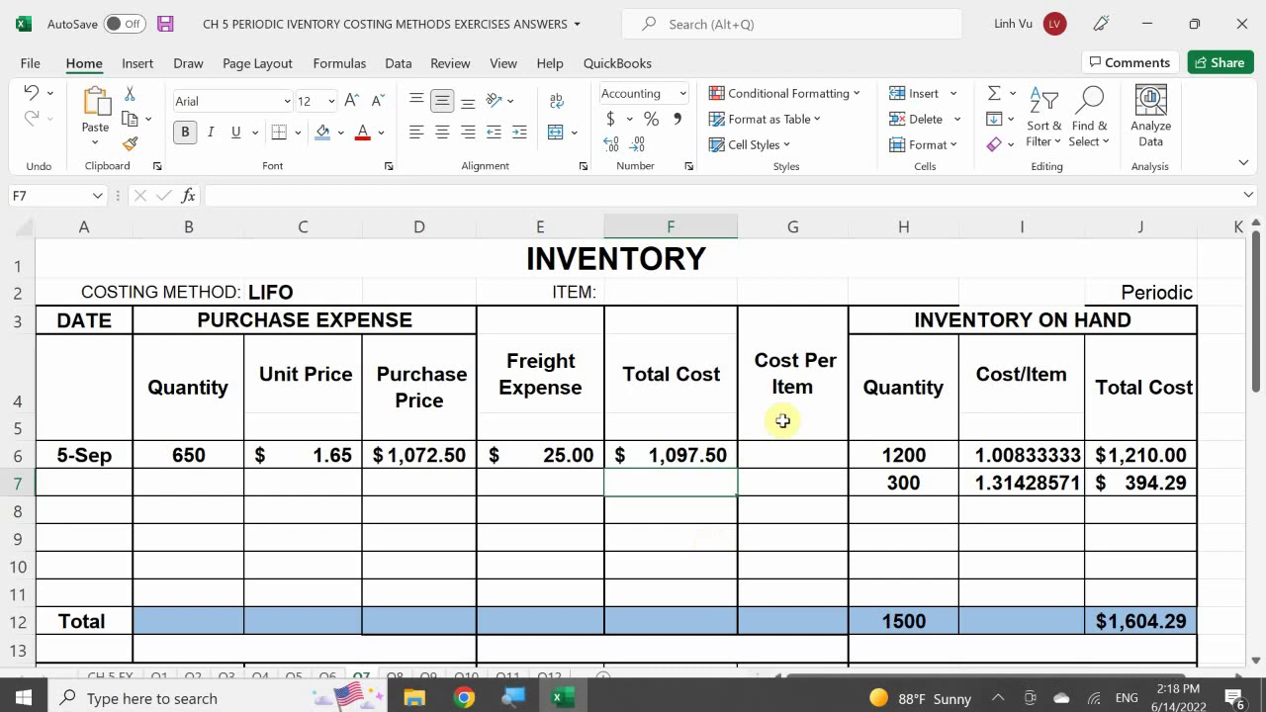
Calculate the September 5 Cost Per Item in G6 with =F6/B6.
left_click(791, 458)
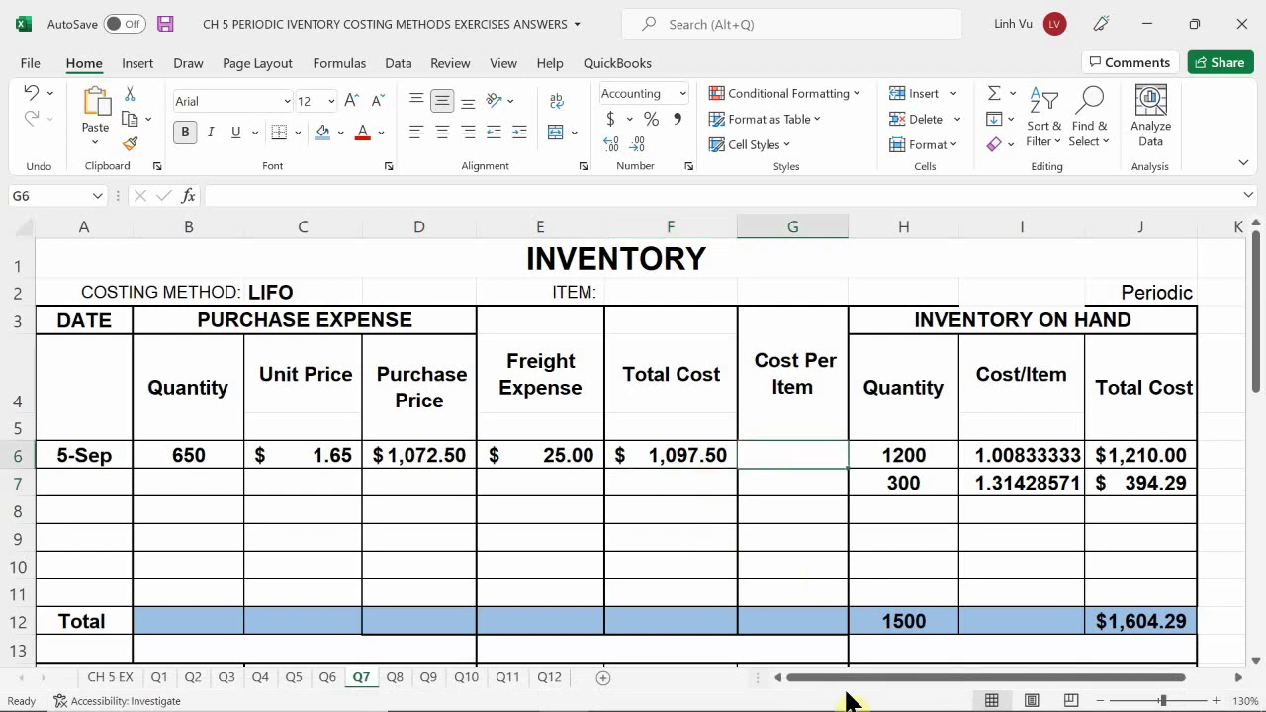
type("=")
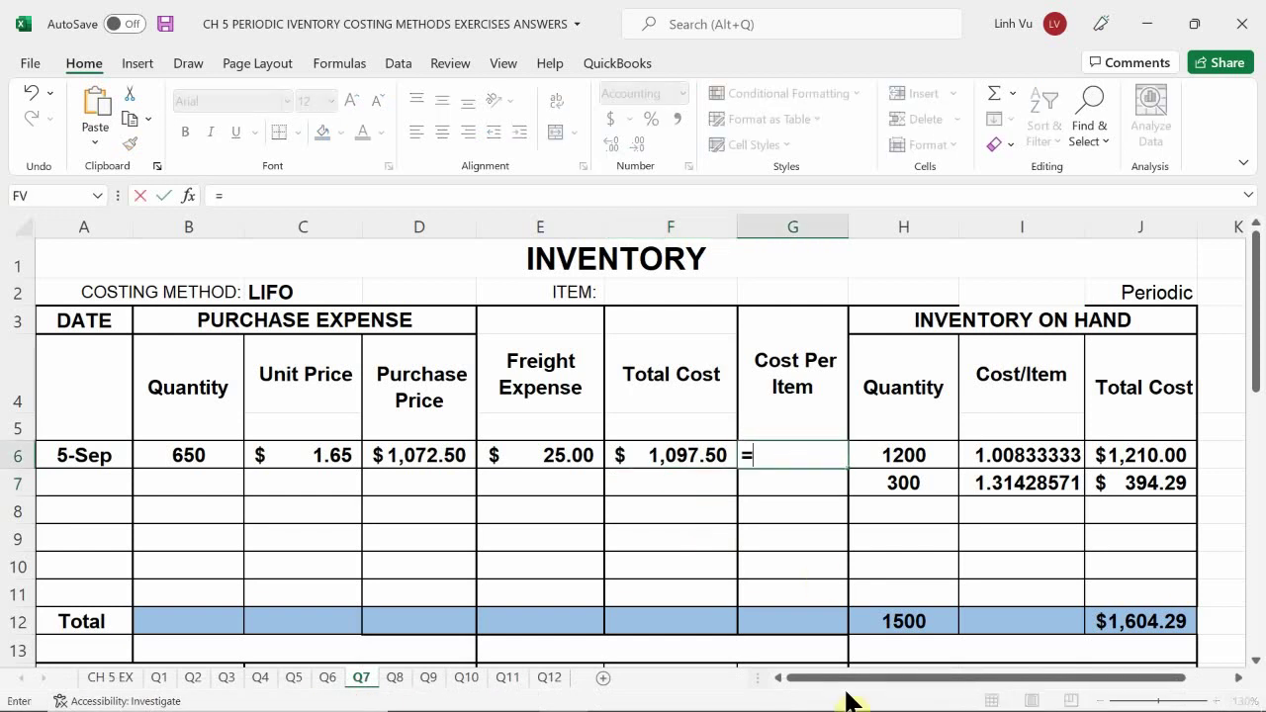
key("Left")
type("/")
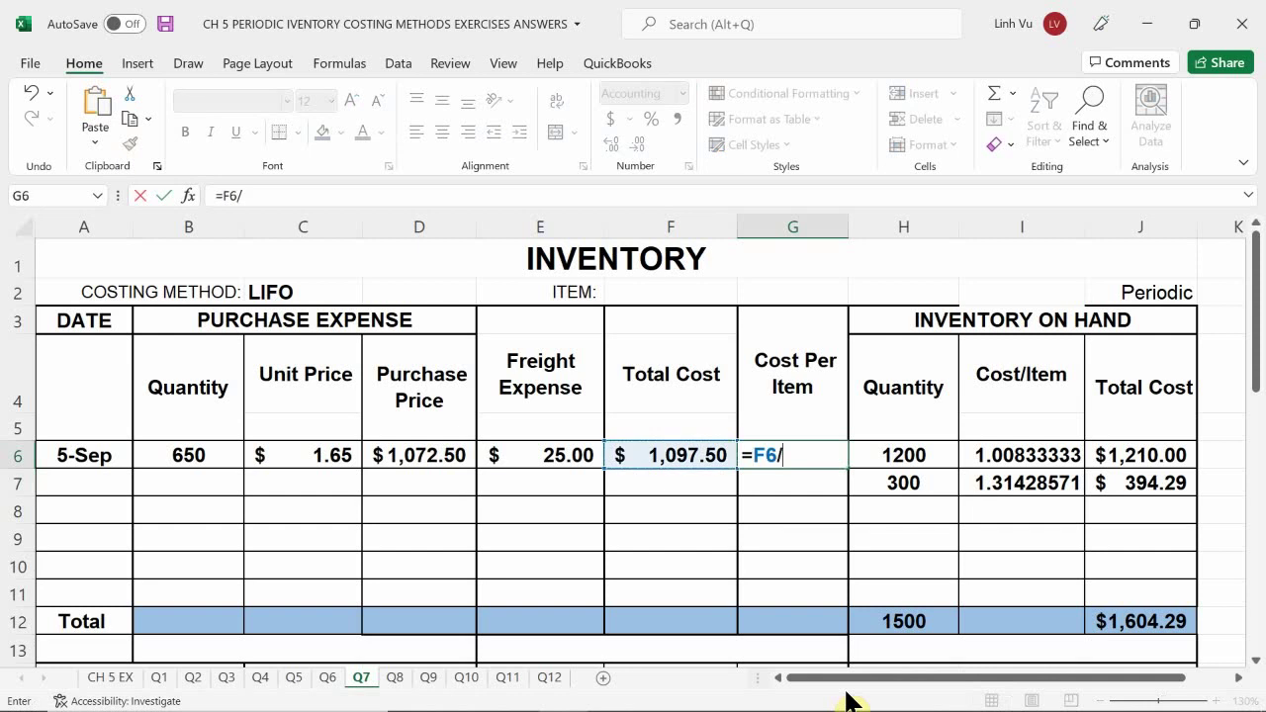
left_click(190, 455)
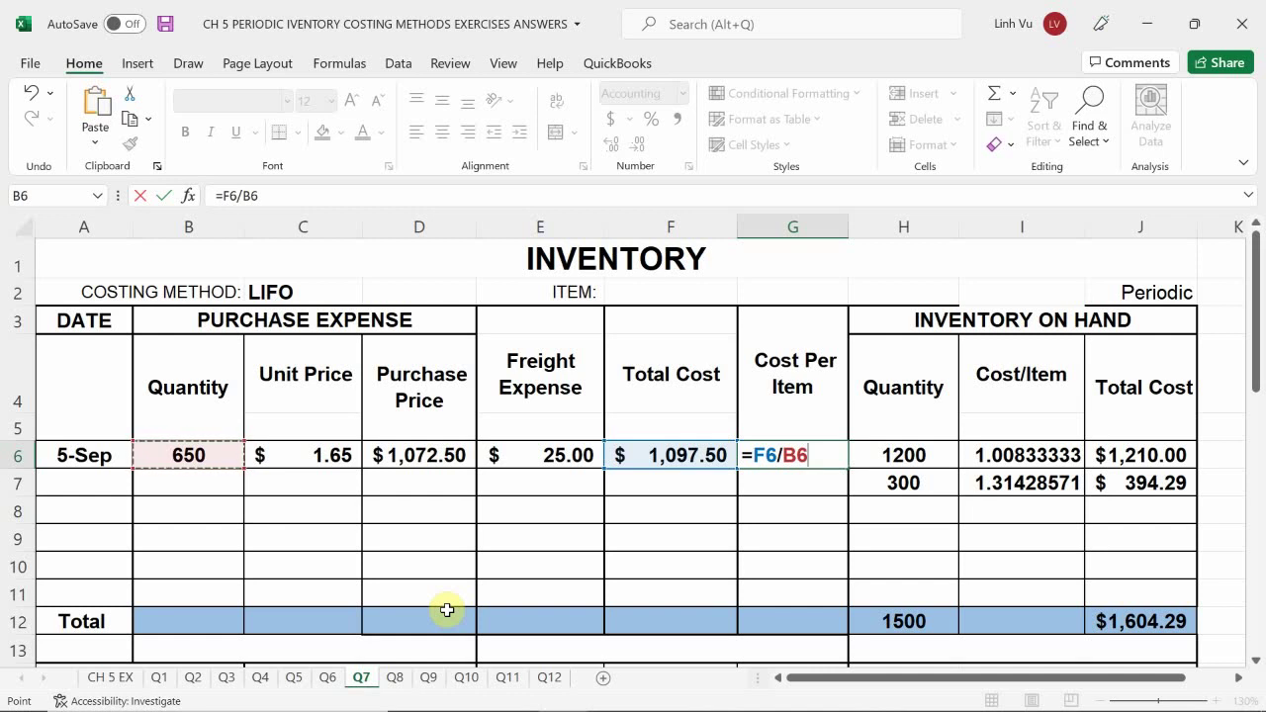
key("Return")
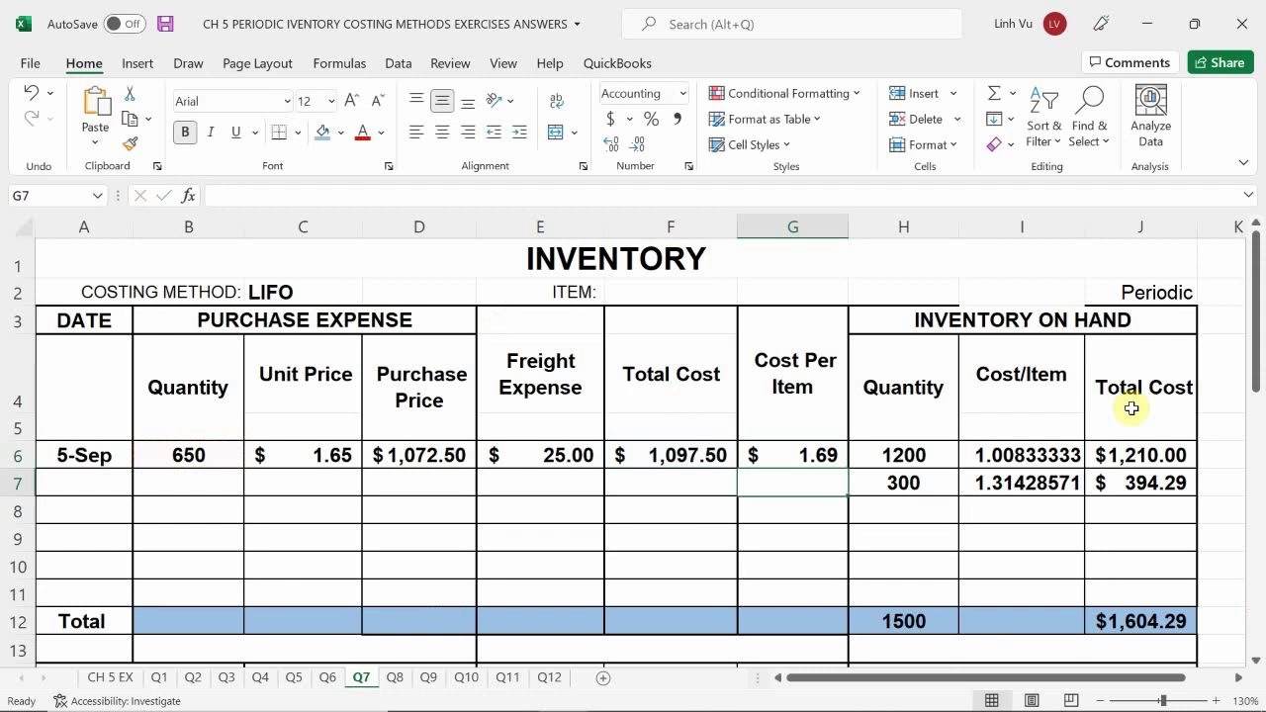
Show five decimal places for the Cost Per Item values in G6:G10.
left_click_drag(798, 452, 800, 568)
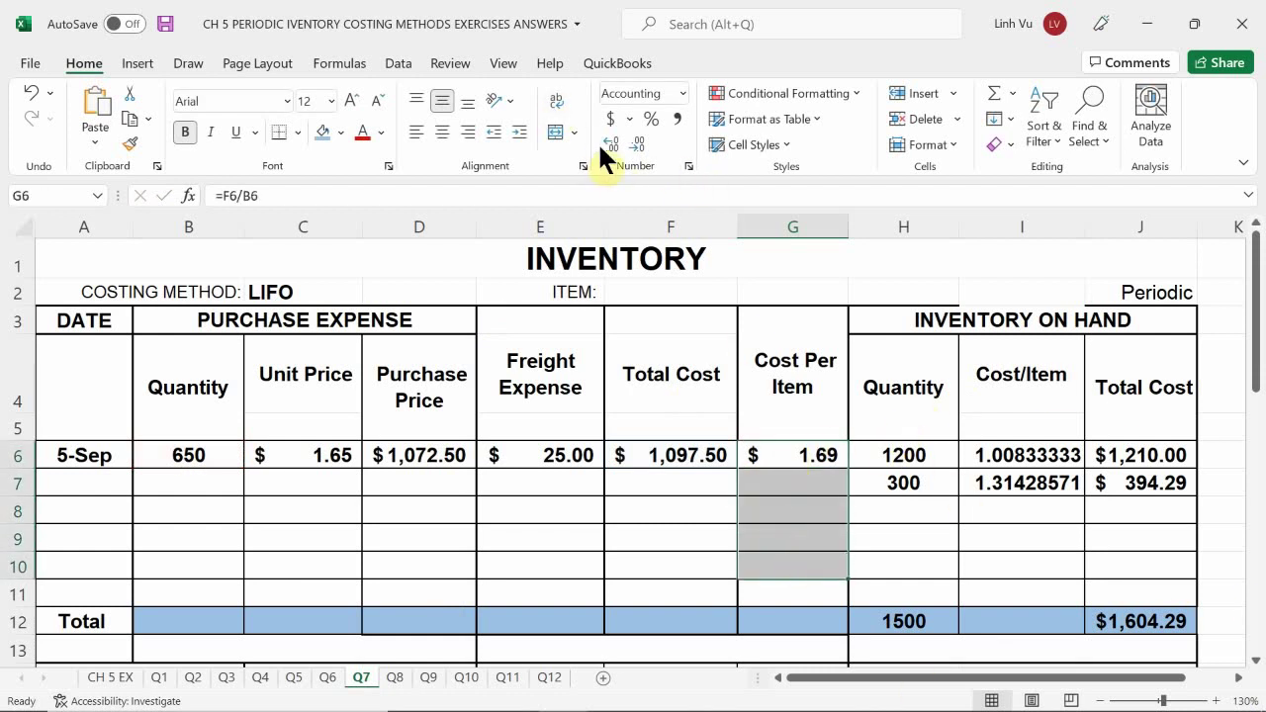
left_click(604, 144)
left_click(604, 145)
left_click(605, 144)
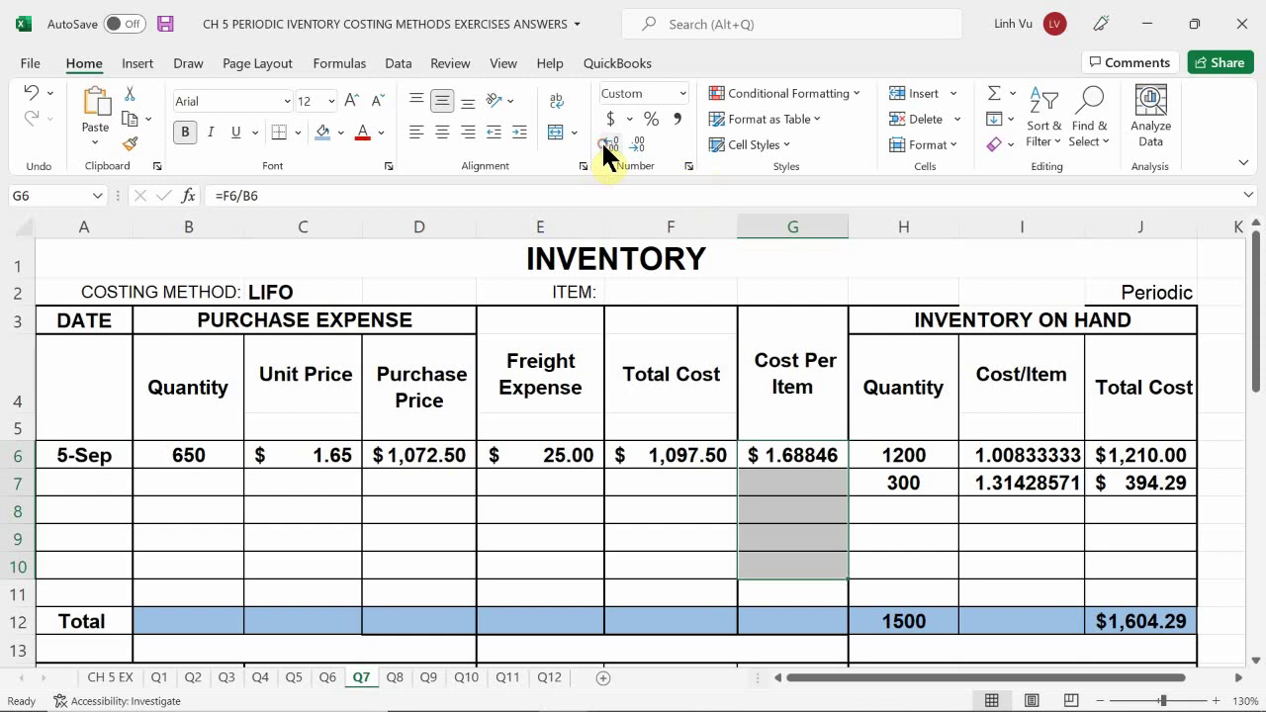
left_click(809, 503)
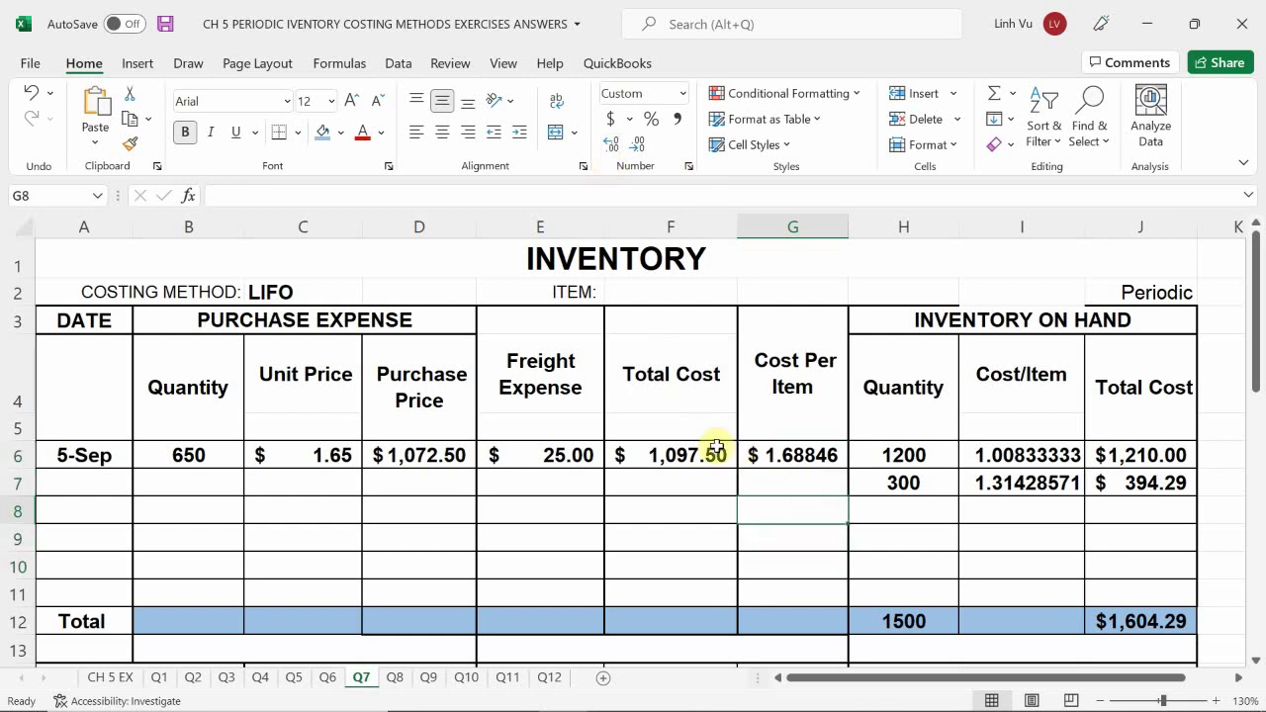
Merge and center E15:G15 and enter the heading GOODS AVAILABLE.
scroll(677, 483, "down", 1)
scroll(676, 483, "down", 1)
scroll(574, 475, "down", 2)
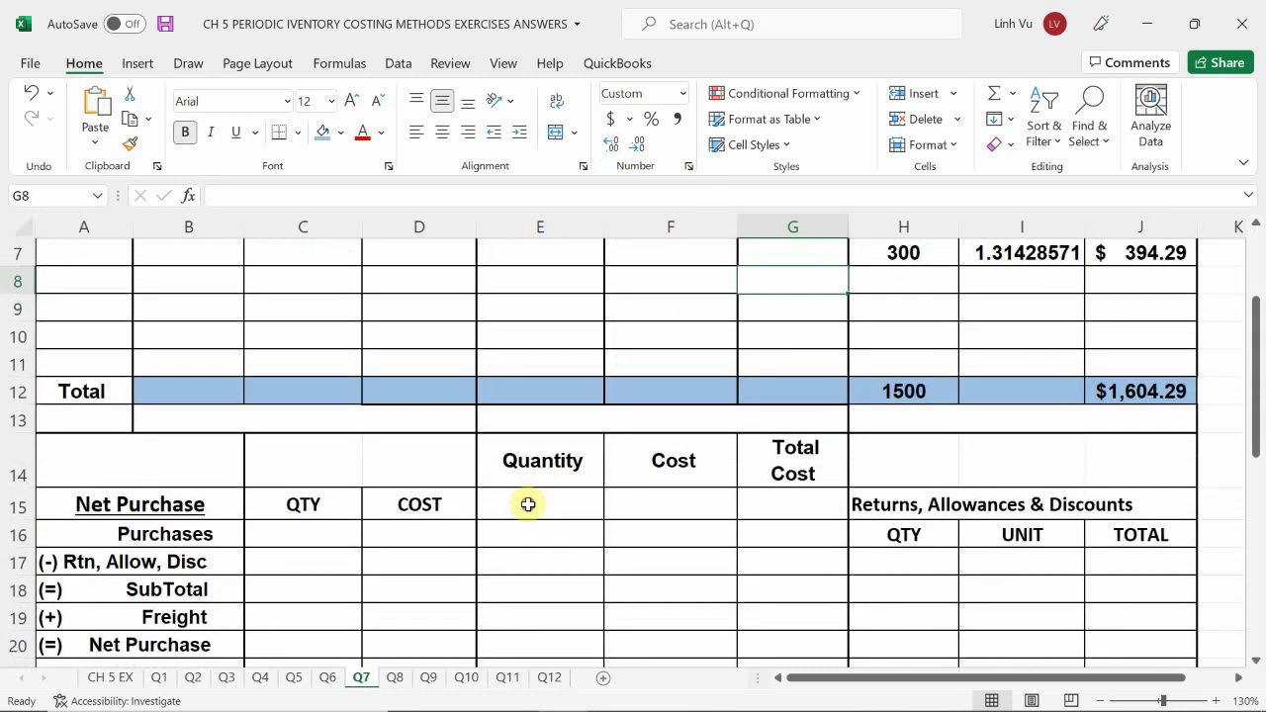
left_click_drag(528, 504, 762, 512)
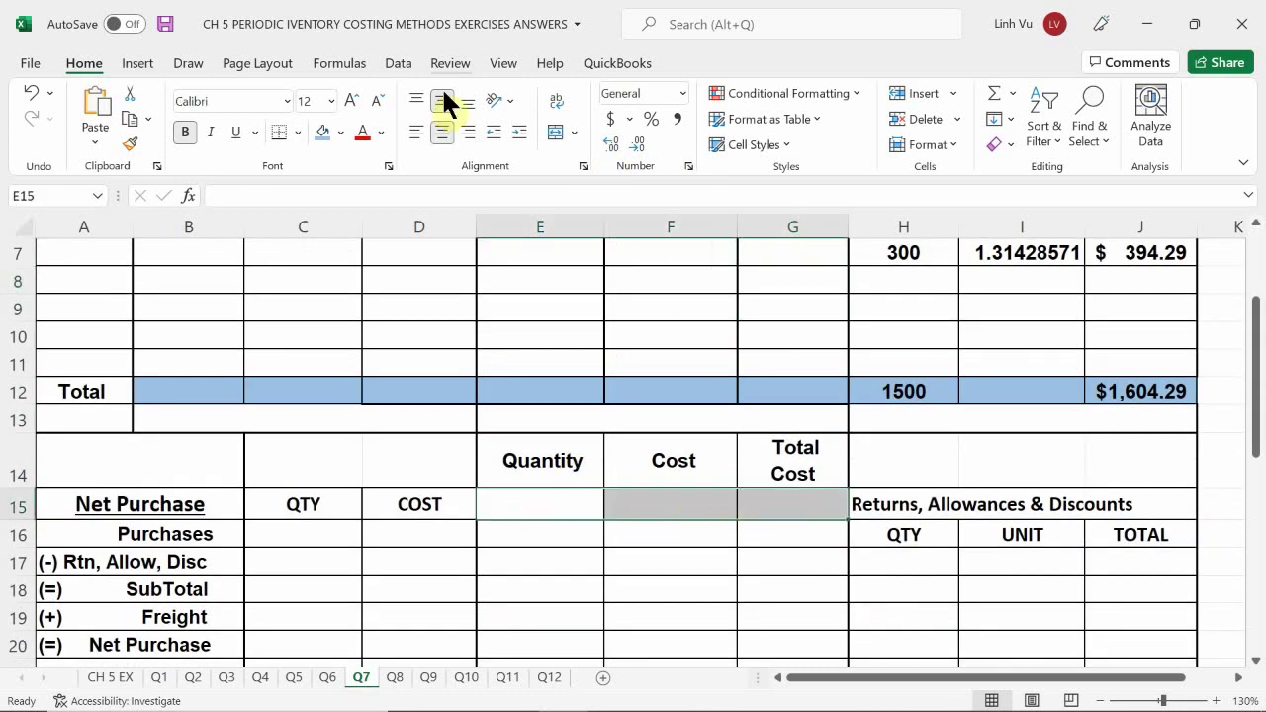
left_click(555, 131)
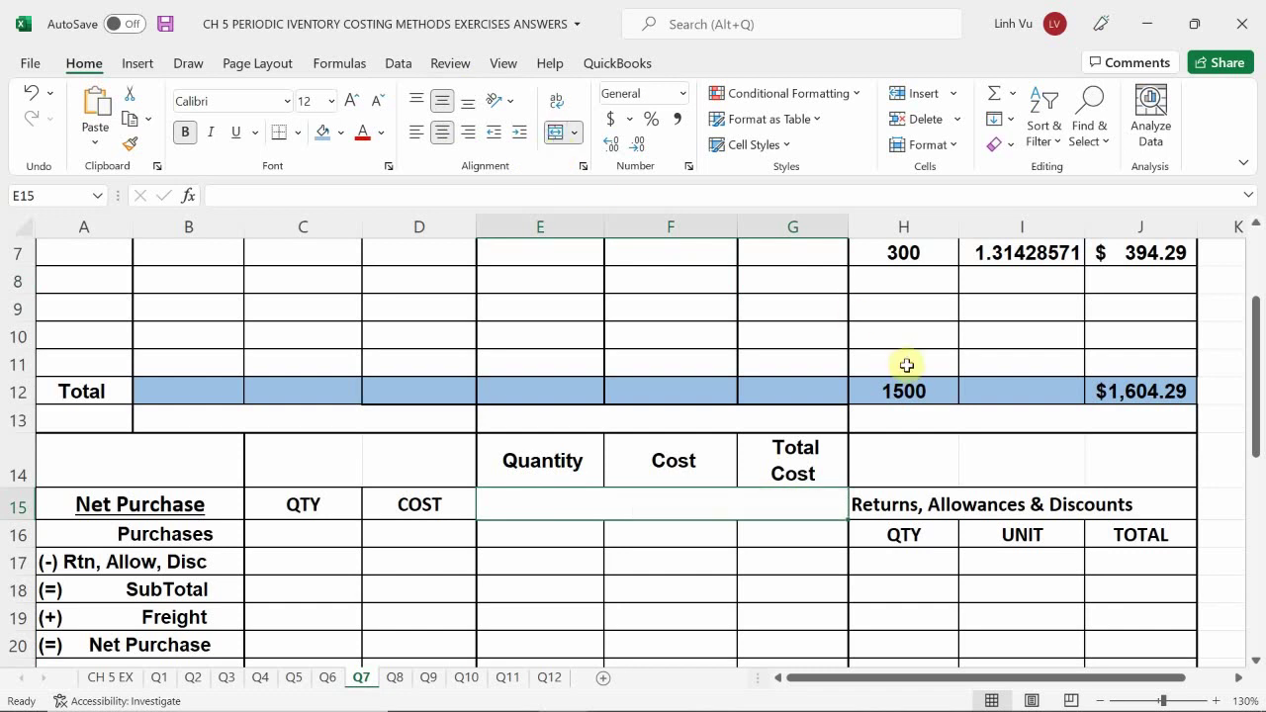
type("GOO")
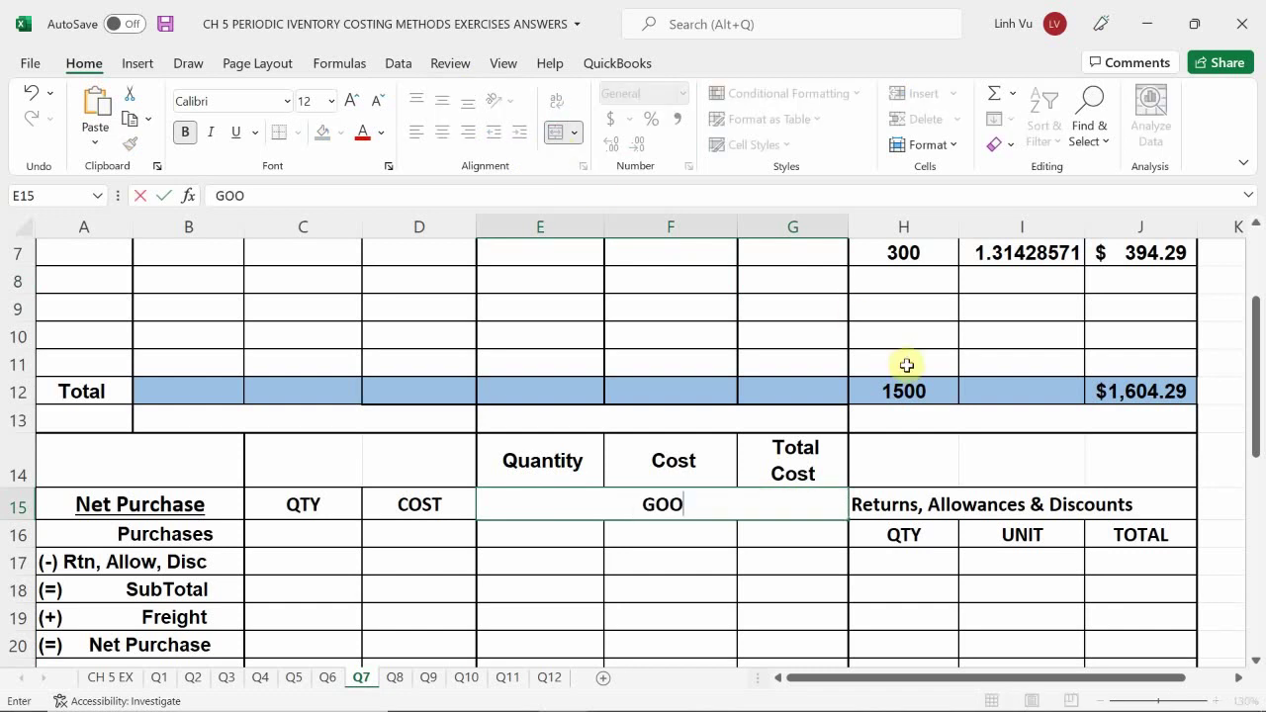
type("DS AVAIA")
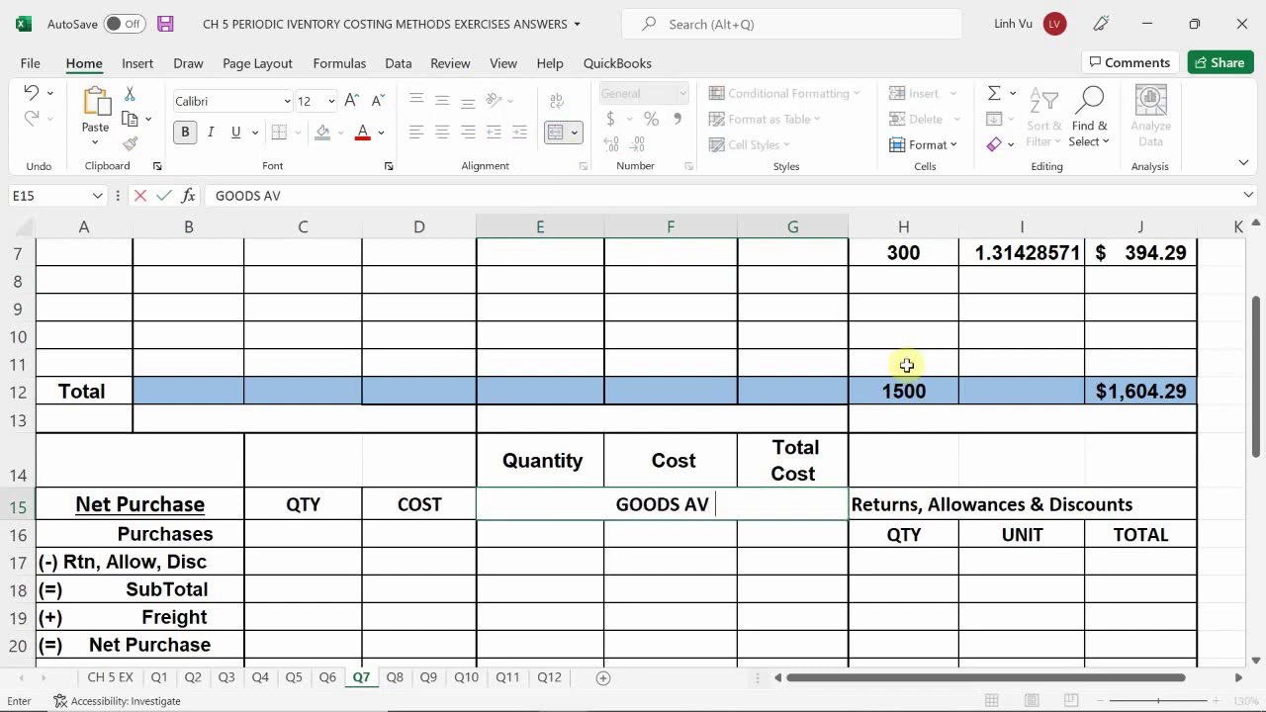
key("BackSpace")
key("BackSpace")
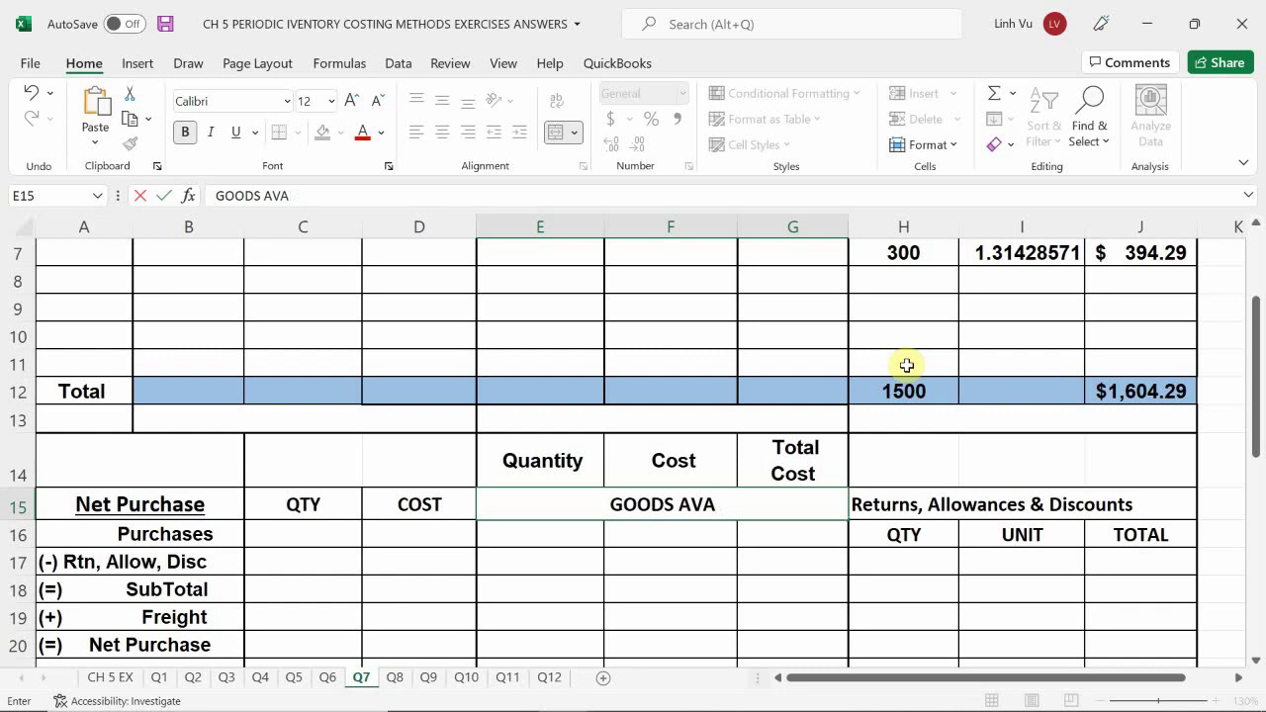
key("BackSpace")
type("AILABLE")
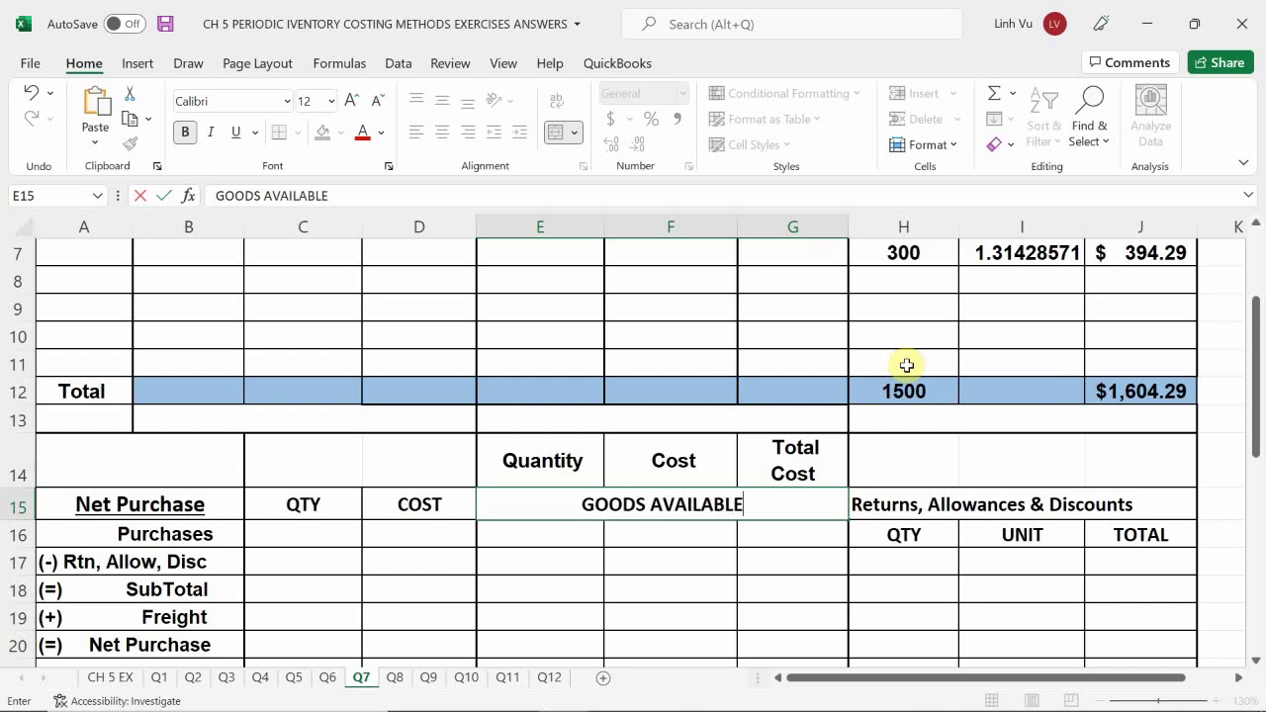
key("Return")
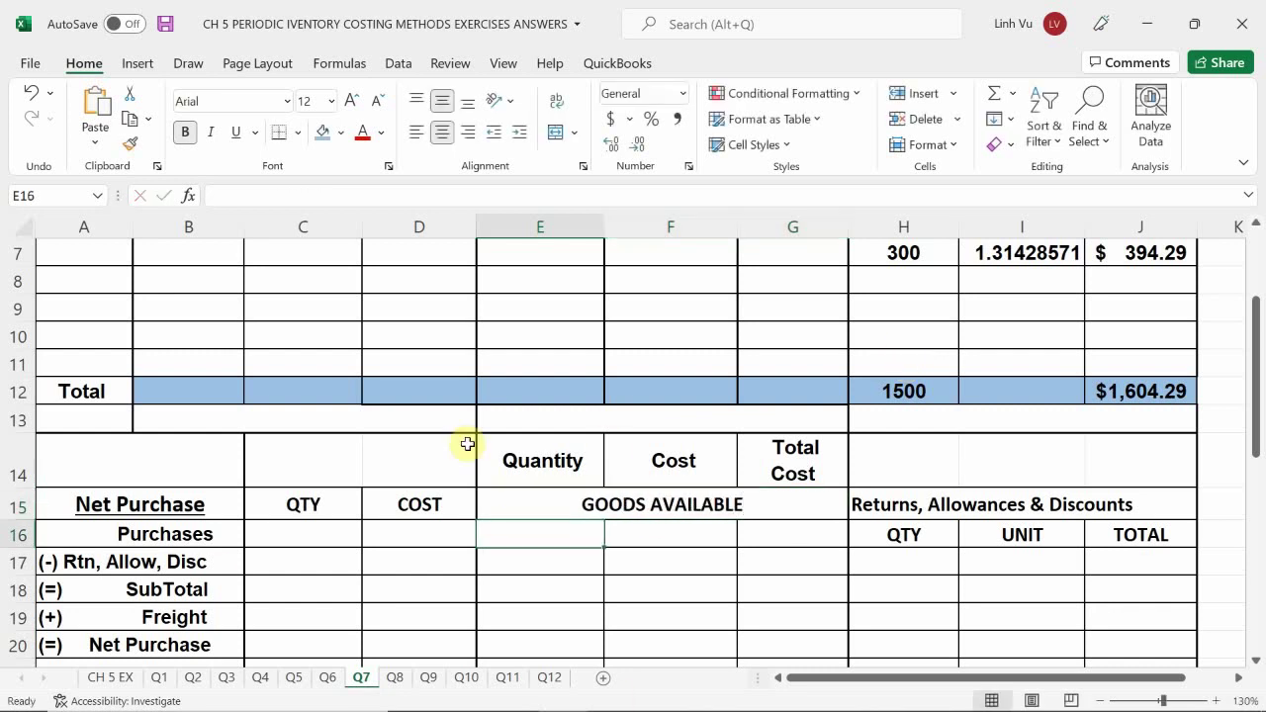
Link the Goods Available quantities to the inventory on hand, with =H6 in E16 and =H7 in E17.
left_click(541, 536)
type("=")
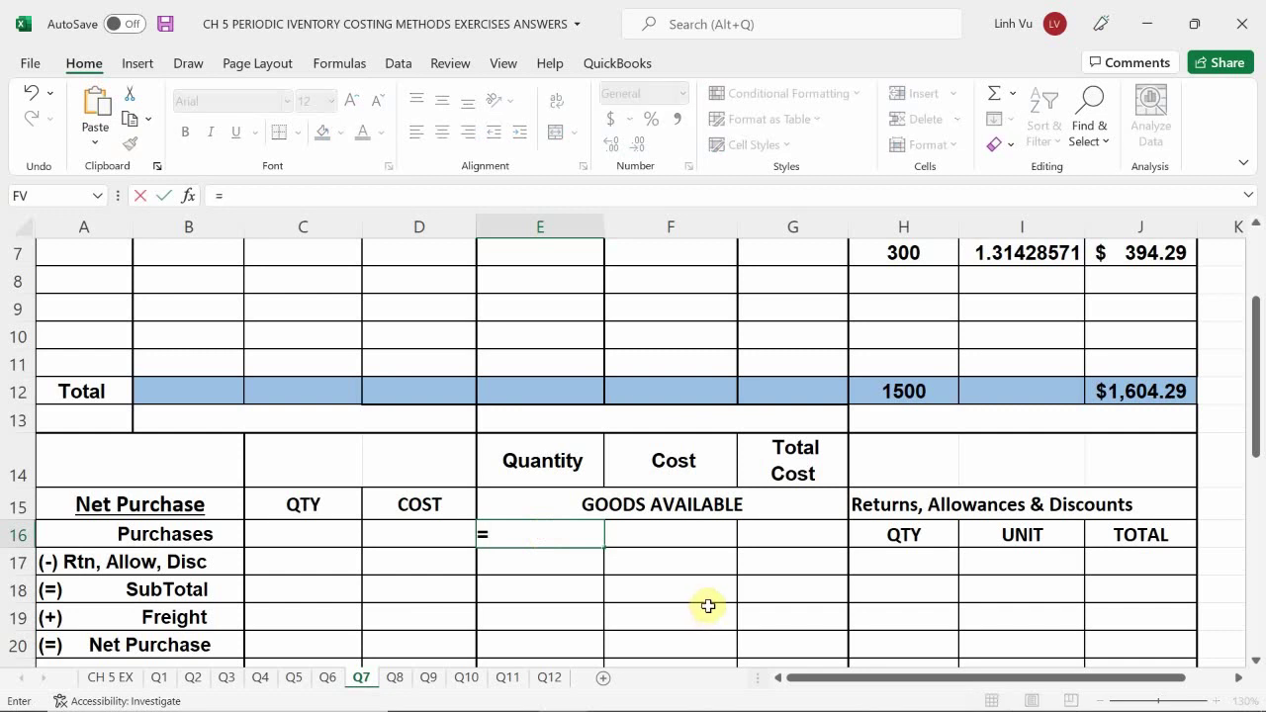
scroll(693, 524, "up", 3)
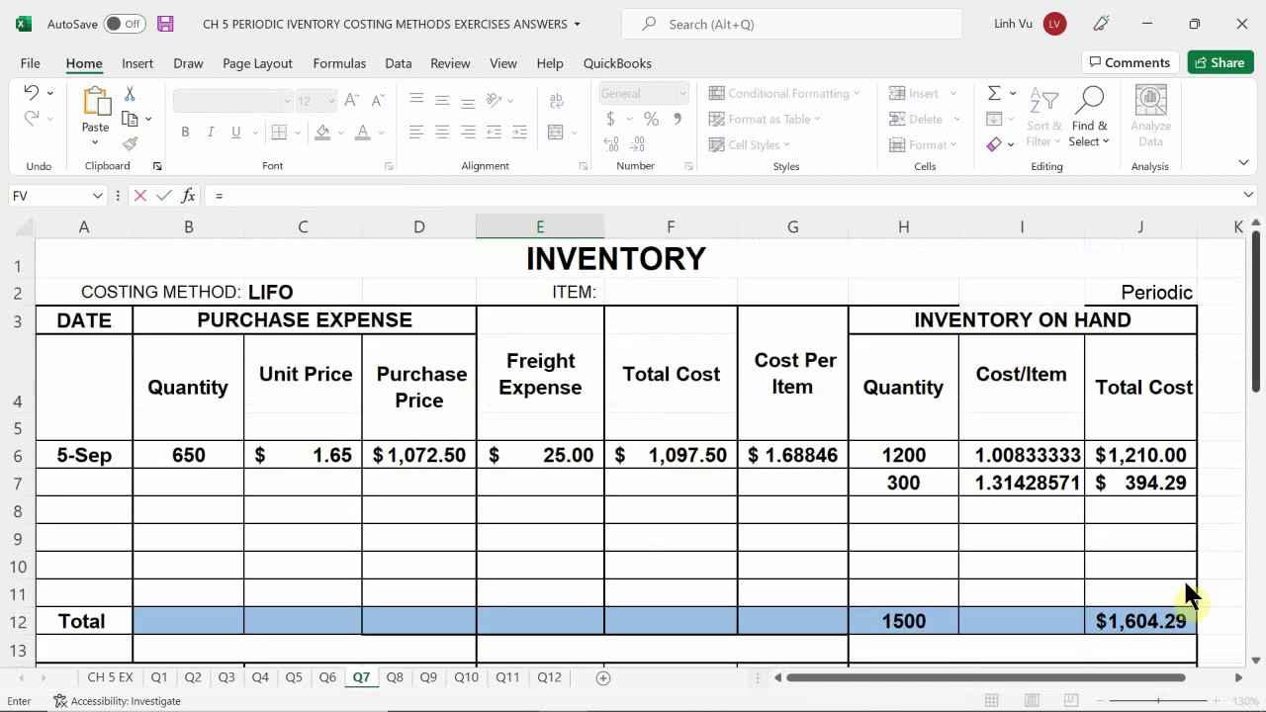
left_click(896, 461)
key("Return")
type("=")
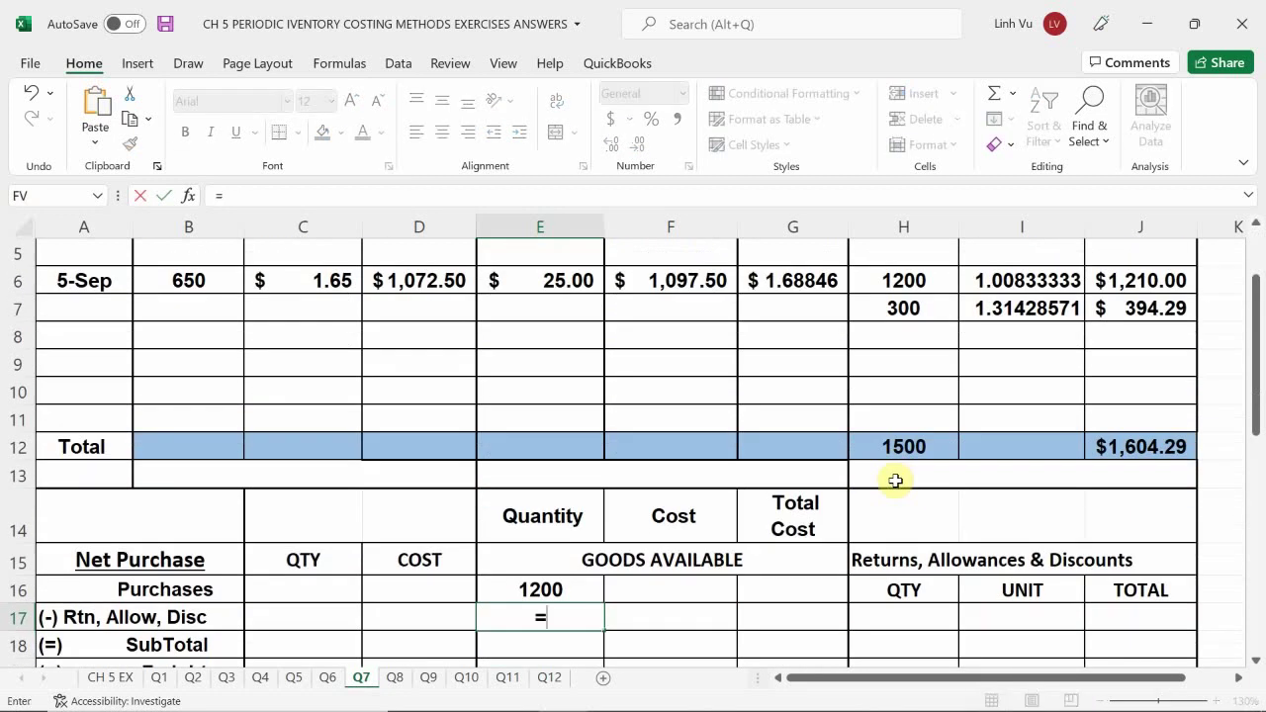
left_click(911, 307)
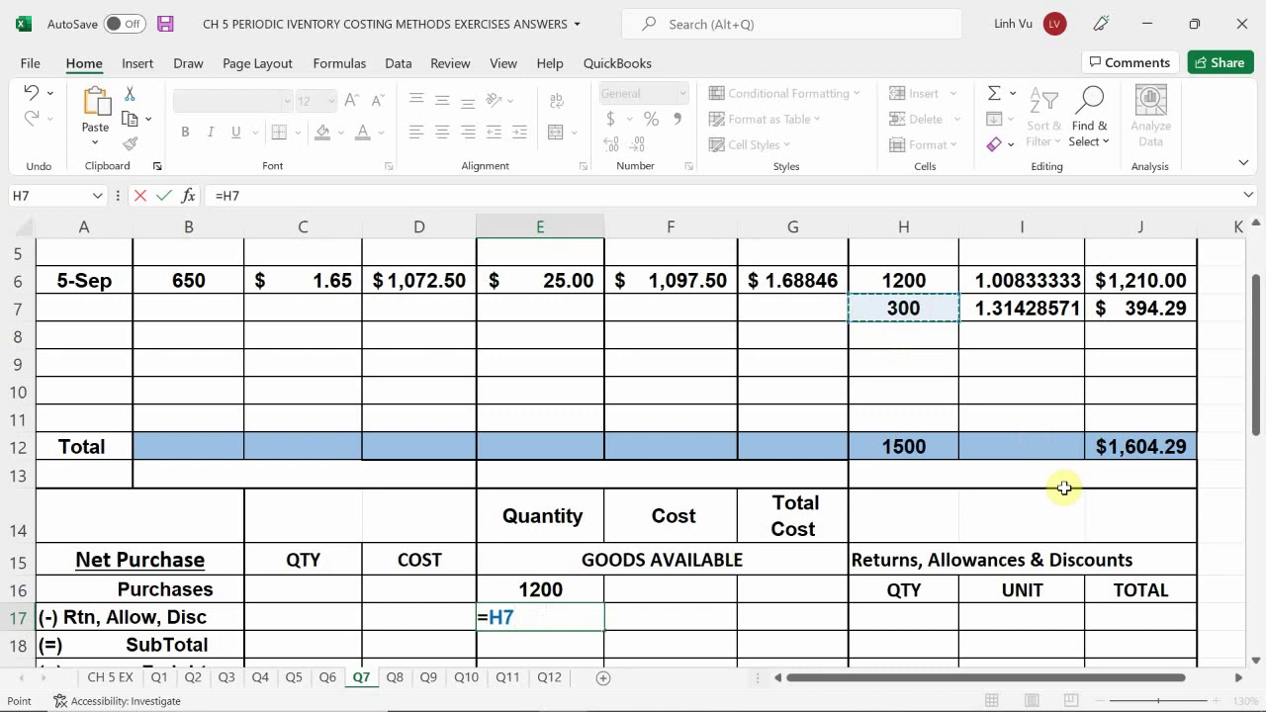
key("Return")
Link the second inventory layer's cost and total cost with =I7 in F17 and =J7 in G17.
key("Right")
key("Up")
type("=")
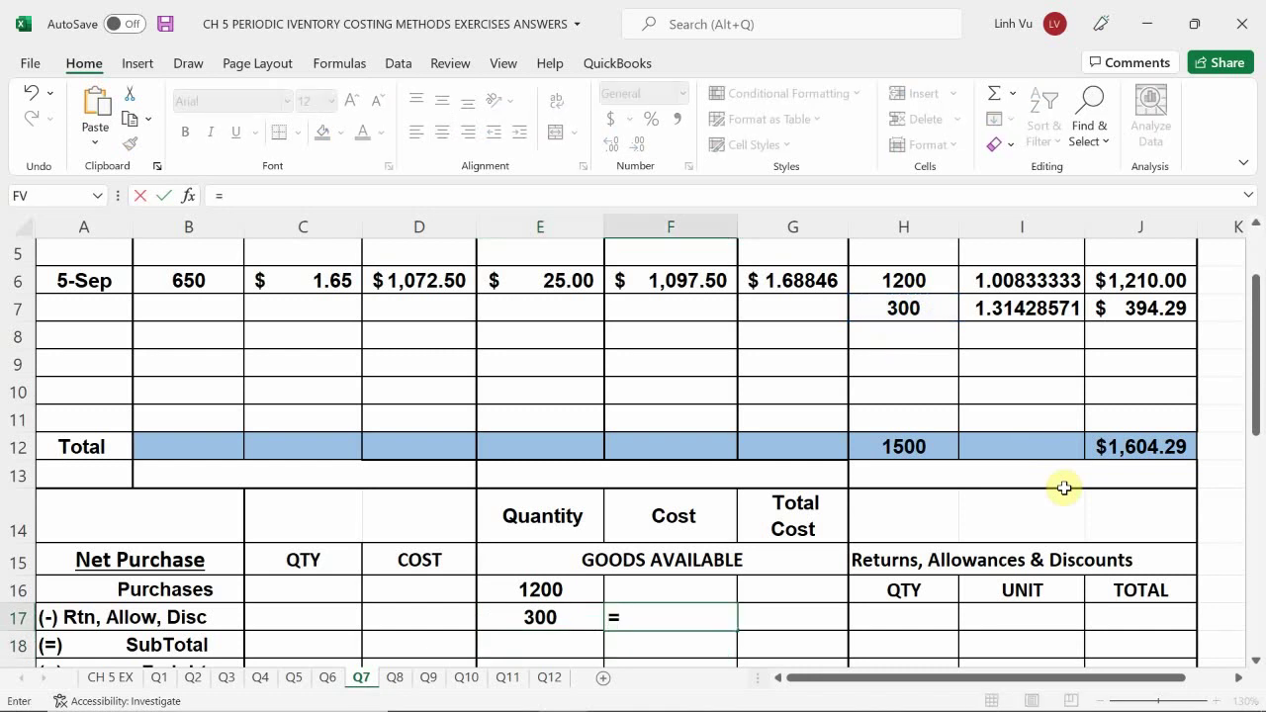
left_click(1032, 302)
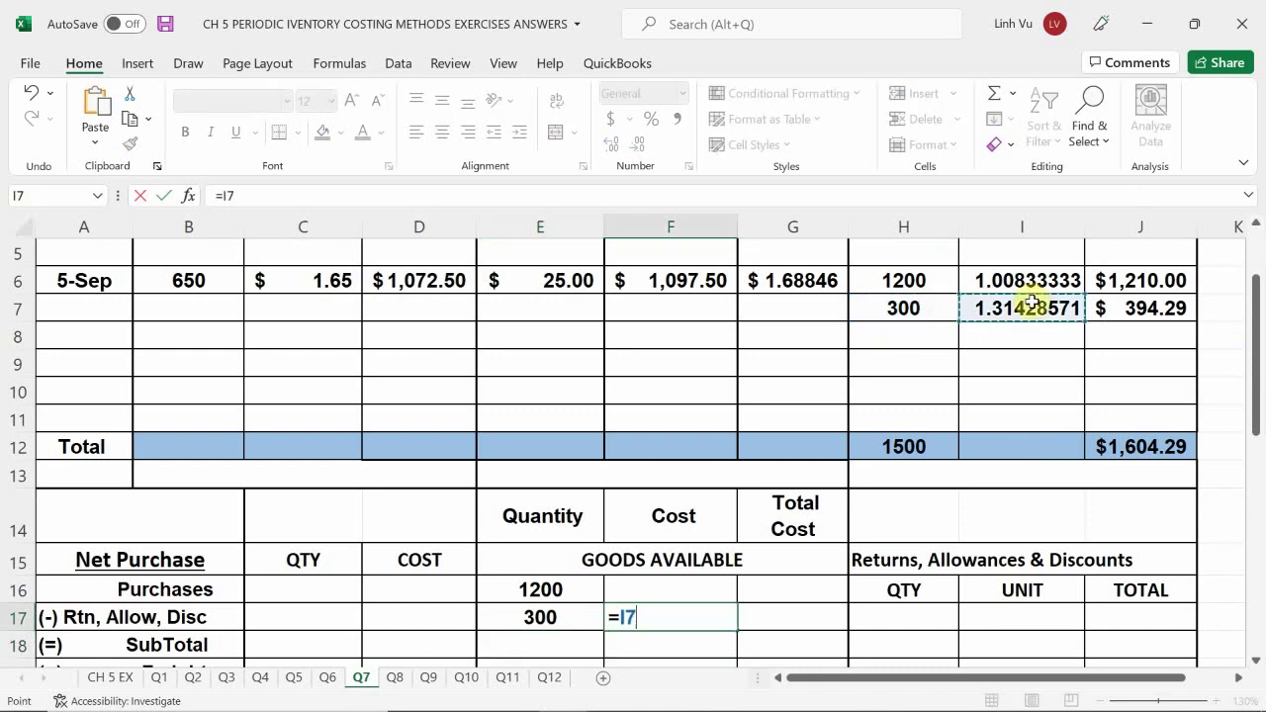
key("Tab")
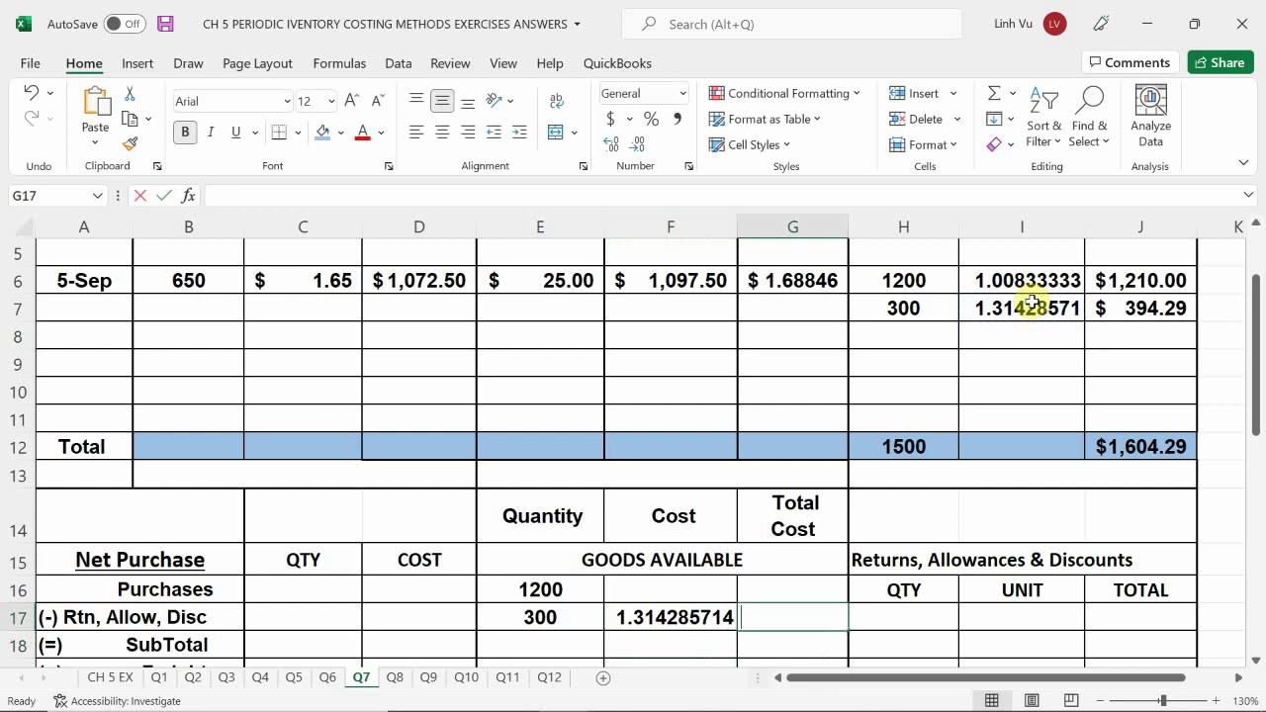
type("=")
left_click(1142, 306)
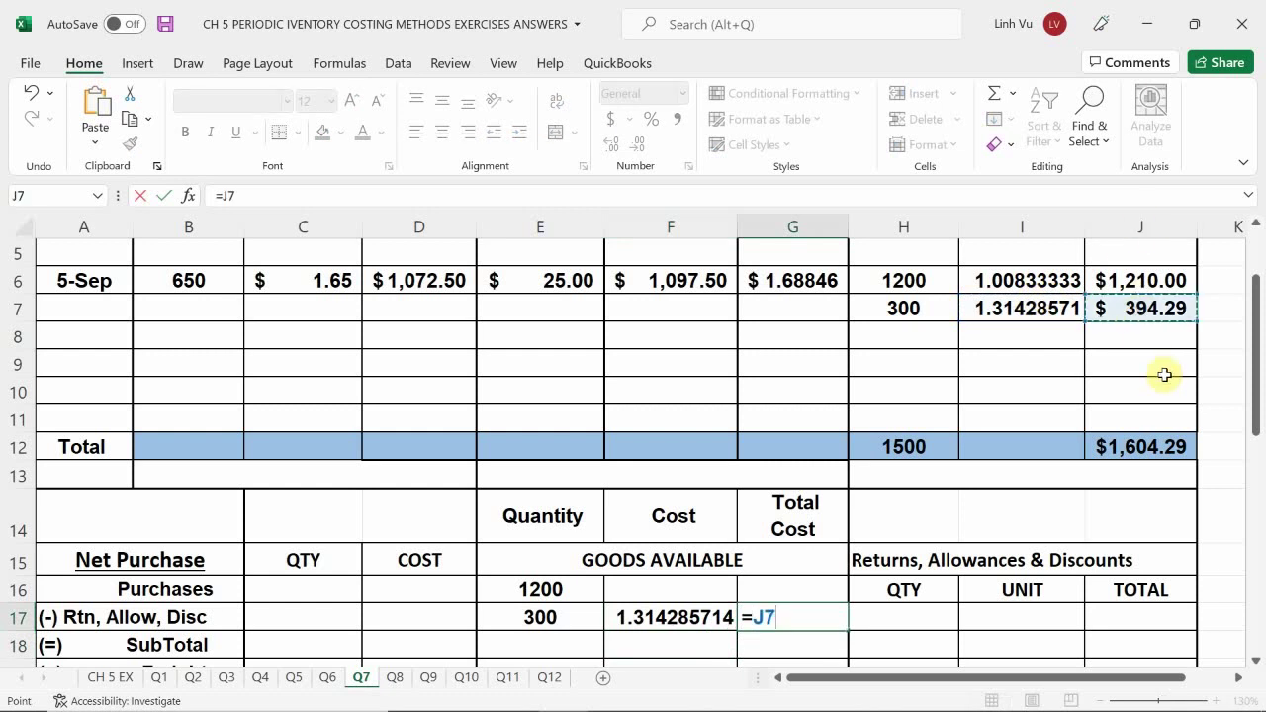
key("Return")
Link the first inventory layer's cost and total cost with =I6 in F16 and =J6 in G16.
key("Left")
key("Up")
key("Up")
type("=")
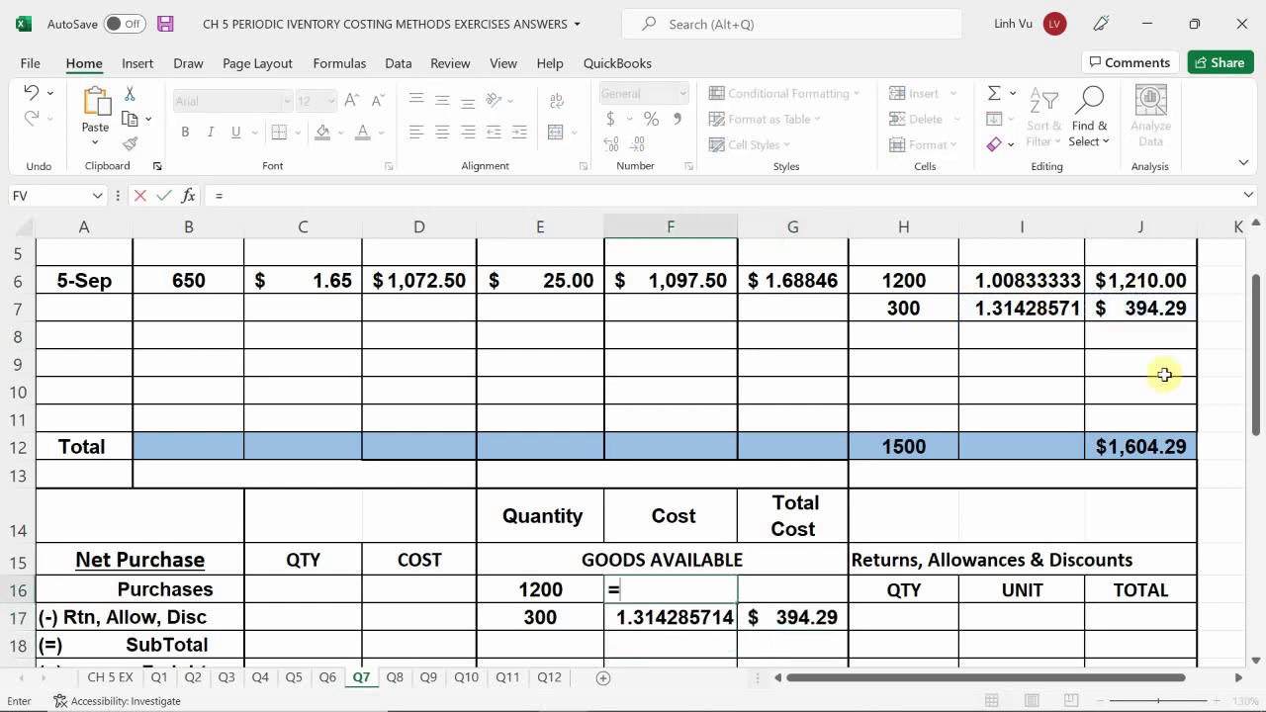
left_click(1035, 281)
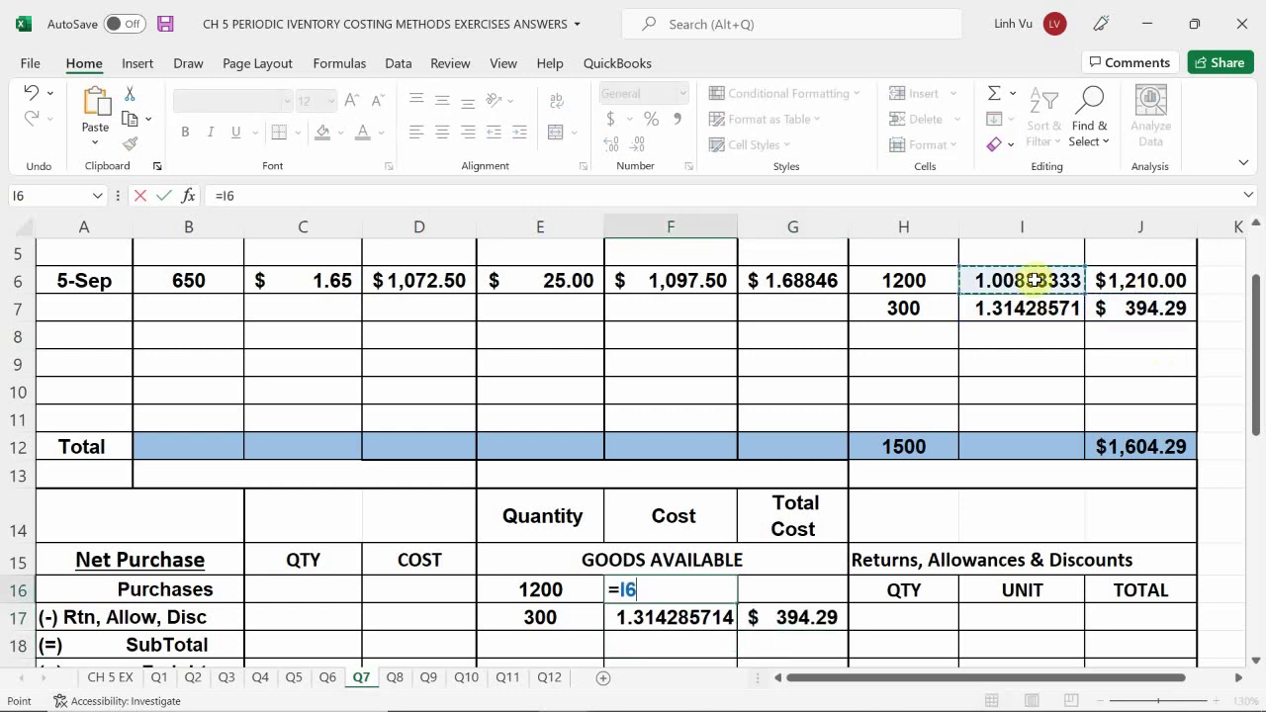
key("Tab")
type("=")
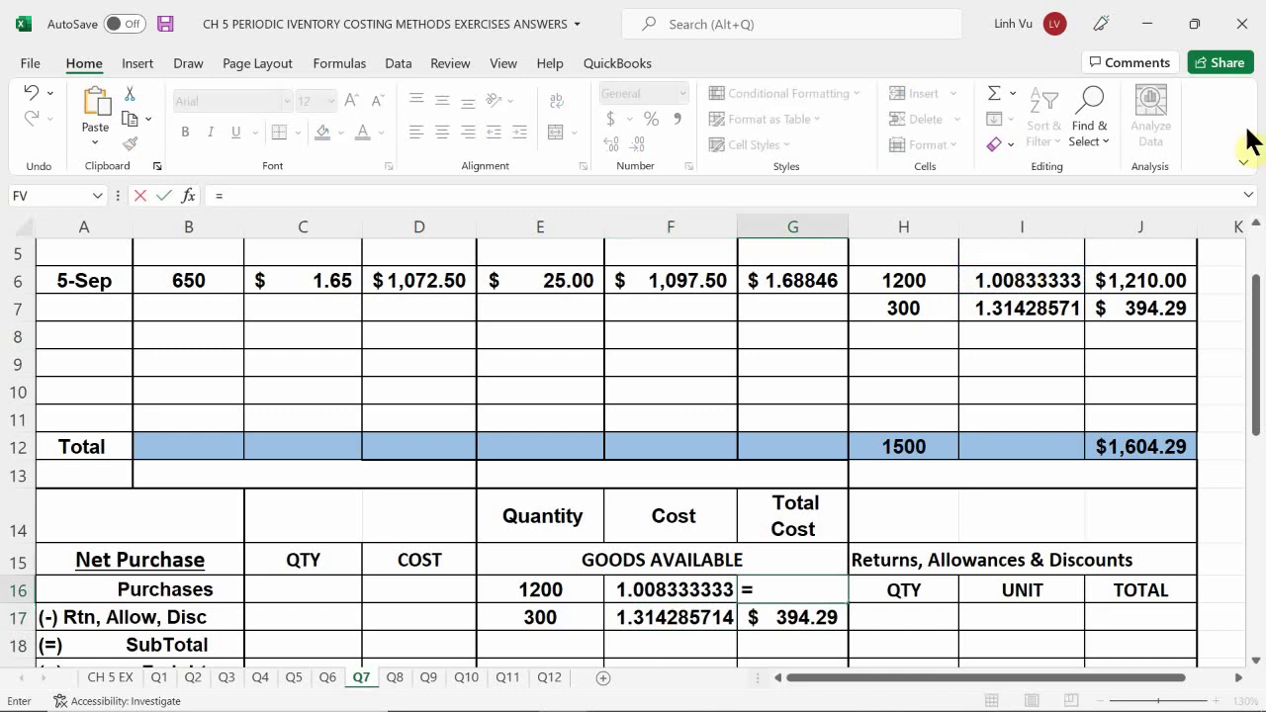
left_click(1153, 284)
key("Return")
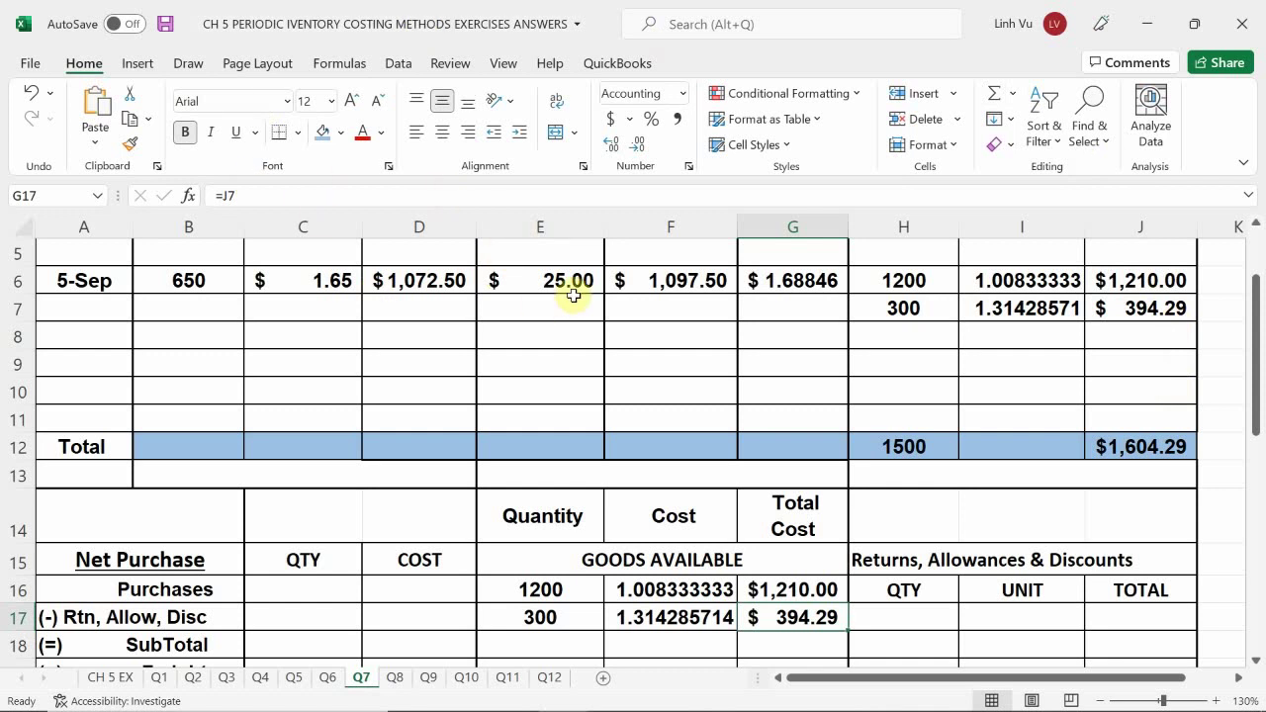
Check the Question 7 transactions on sheet CH 5 EX, and enter the date 10-Oct in A7 of sheet Q7.
scroll(539, 246, "up", 1)
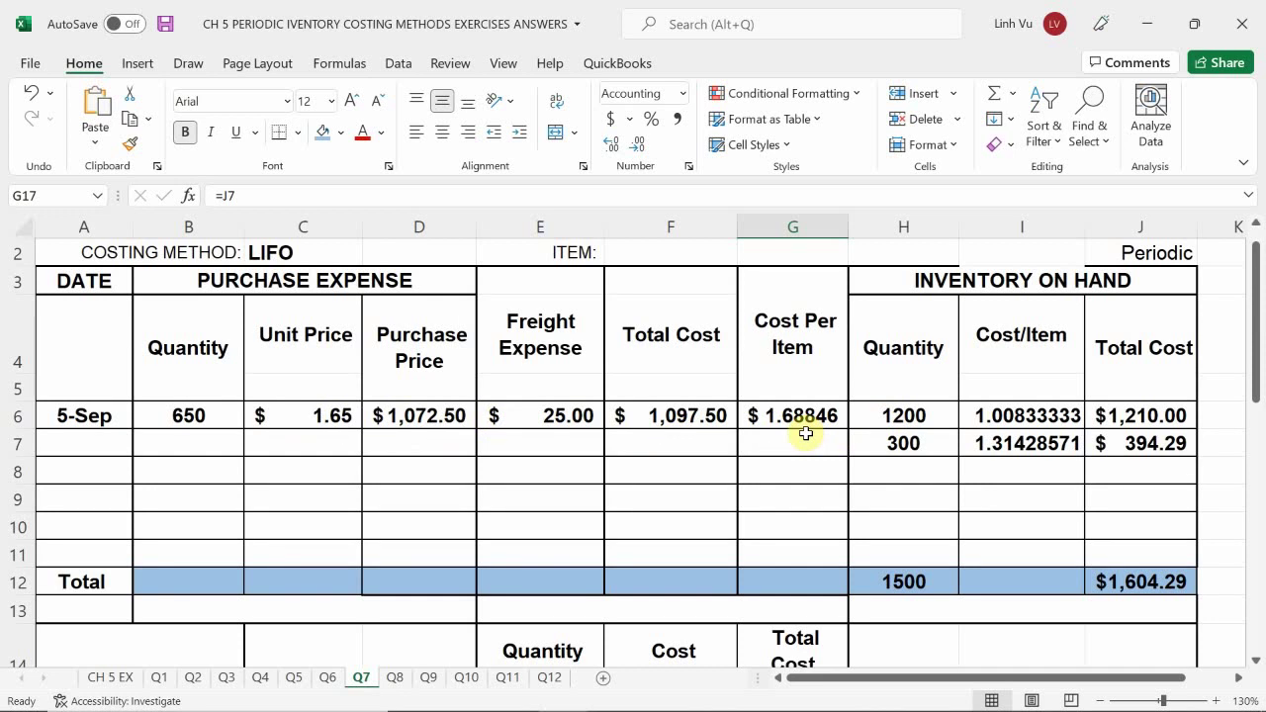
left_click(89, 681)
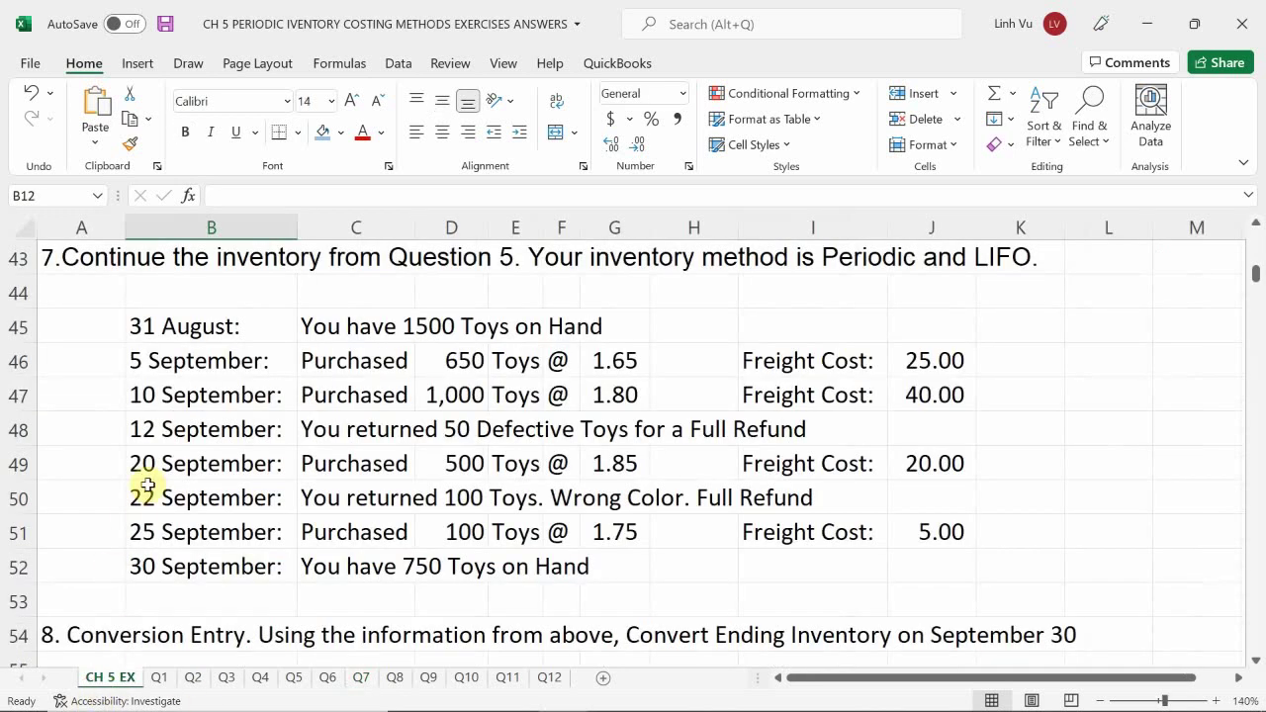
scroll(147, 485, "up", 1)
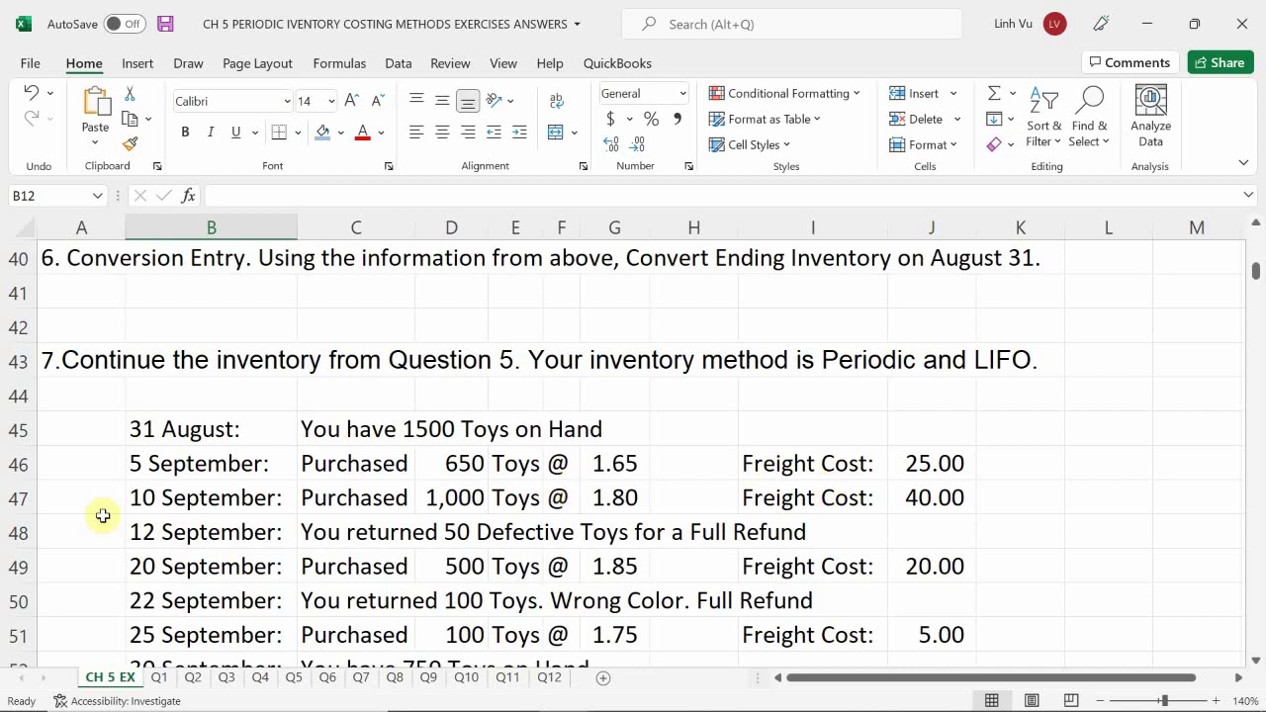
left_click(362, 678)
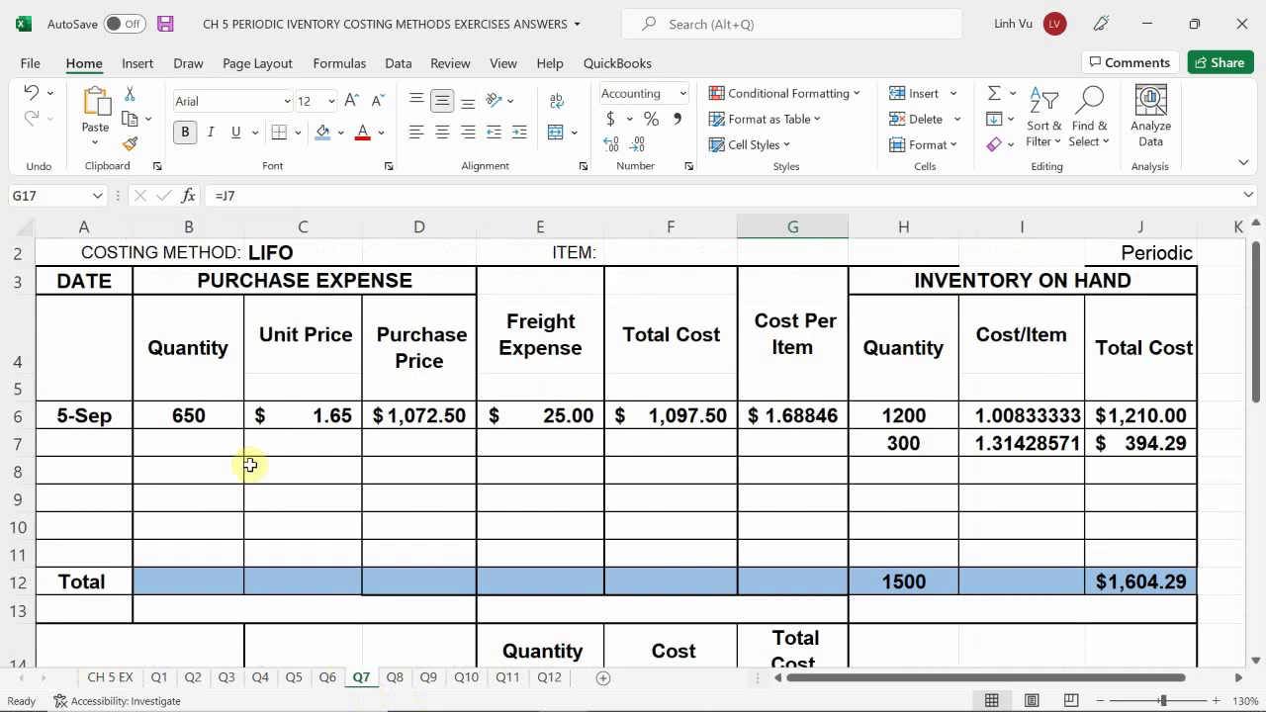
left_click(87, 441)
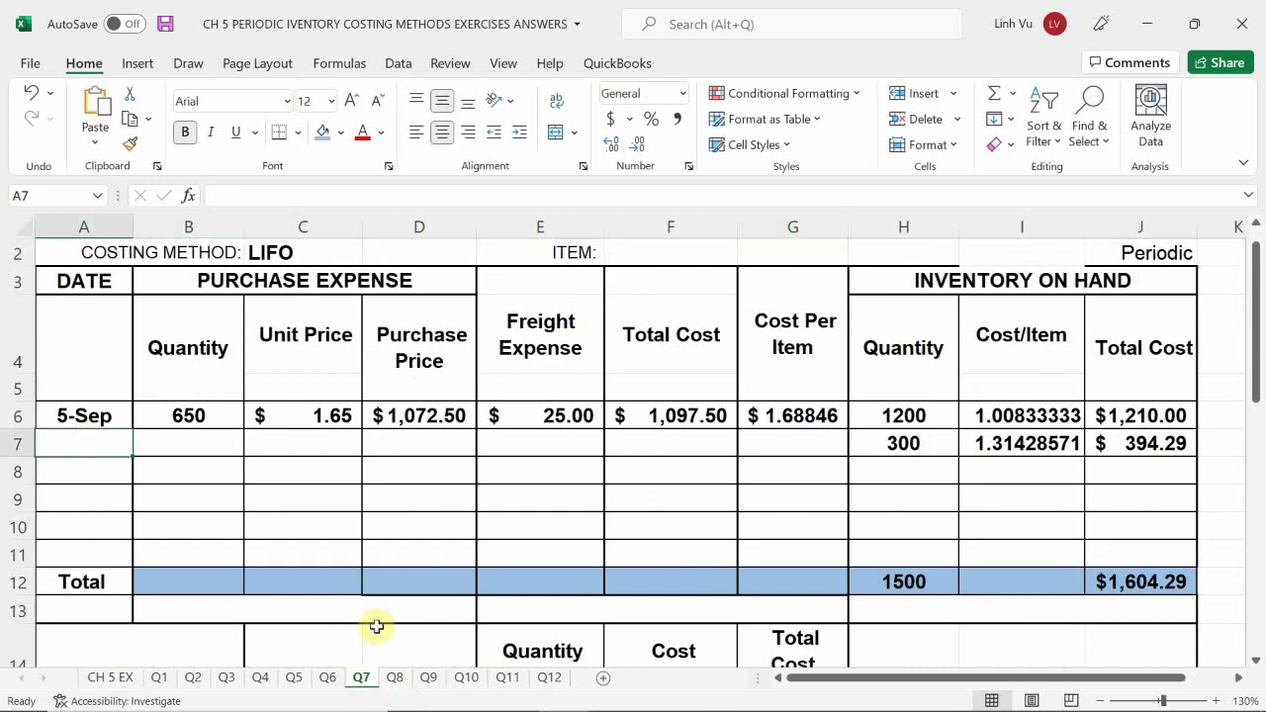
type("10/1")
key("Return")
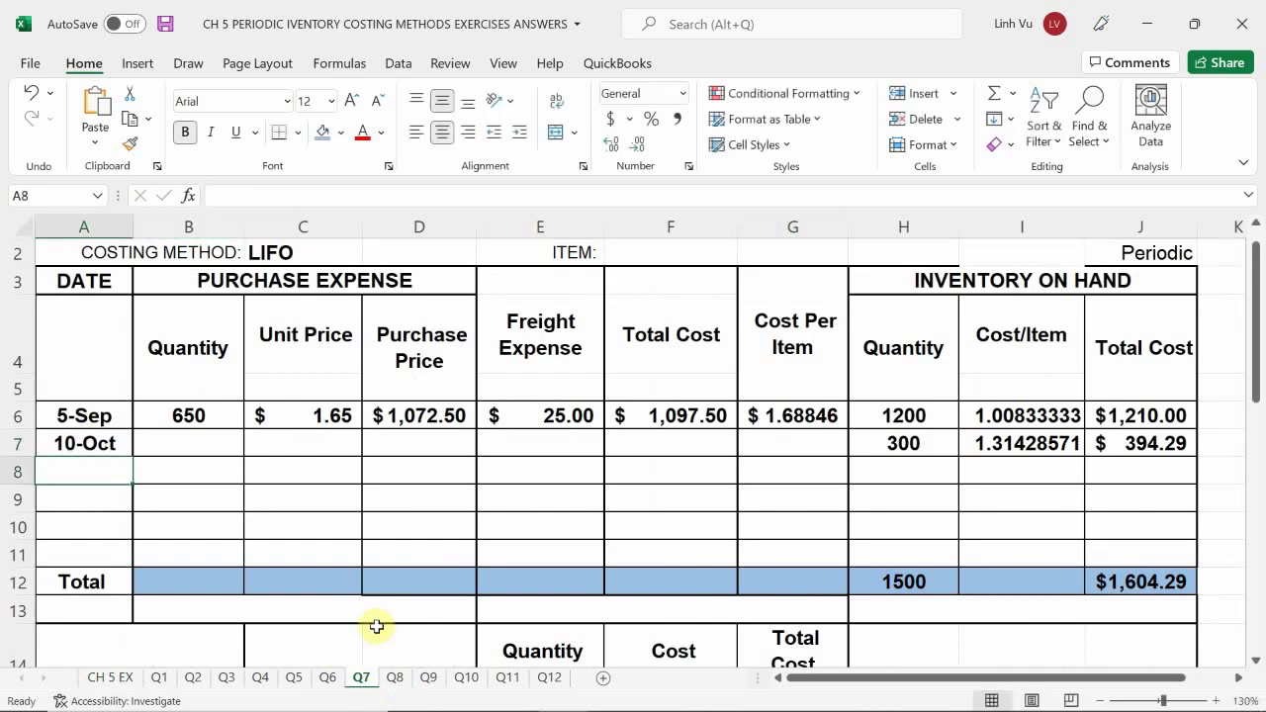
Enter the second purchase in row 7: quantity 1000, unit price 1.80 and freight expense 40.
key("Up")
key("Right")
type("100")
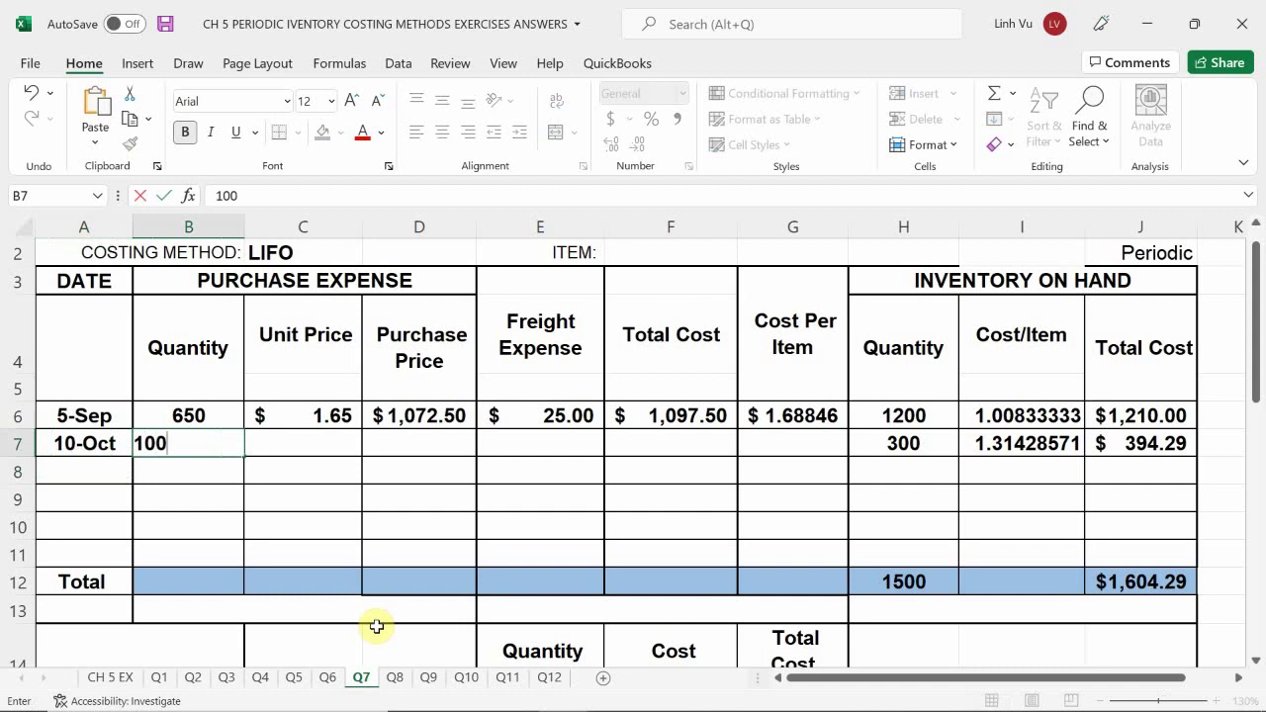
type("0")
key("Tab")
type("1")
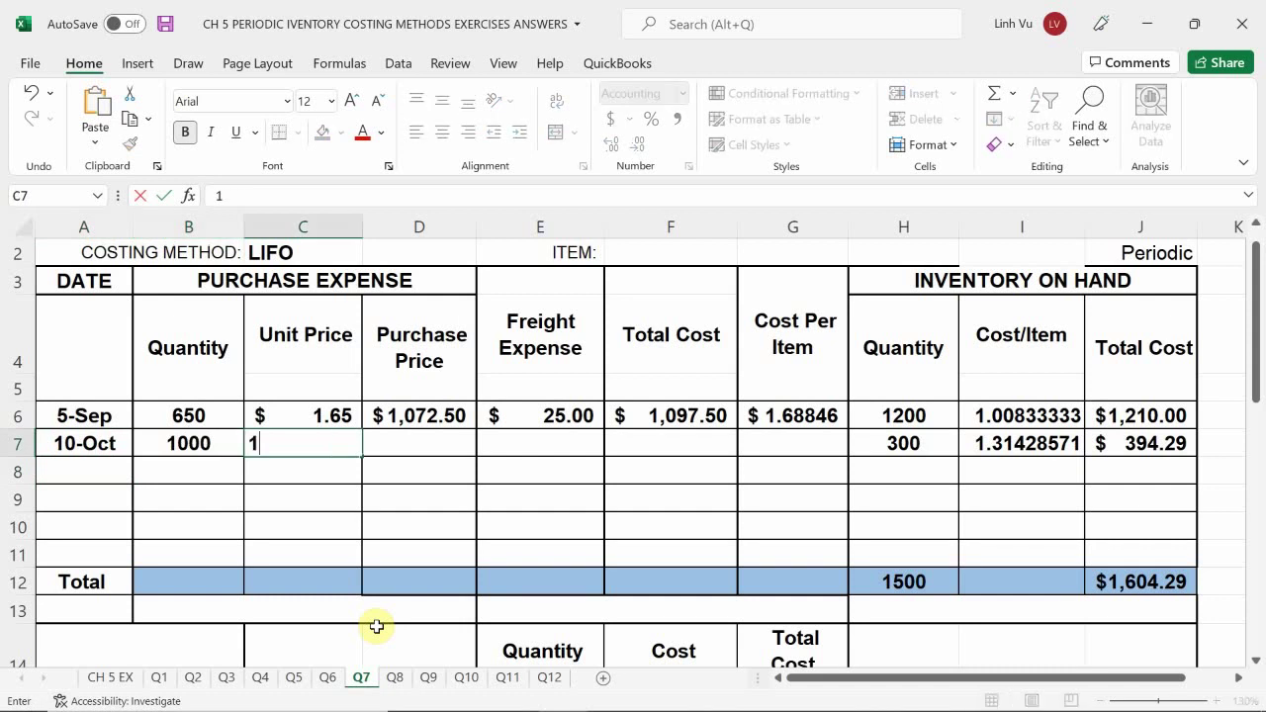
type(".8")
key("Tab")
key("Tab")
type("40")
key("Return")
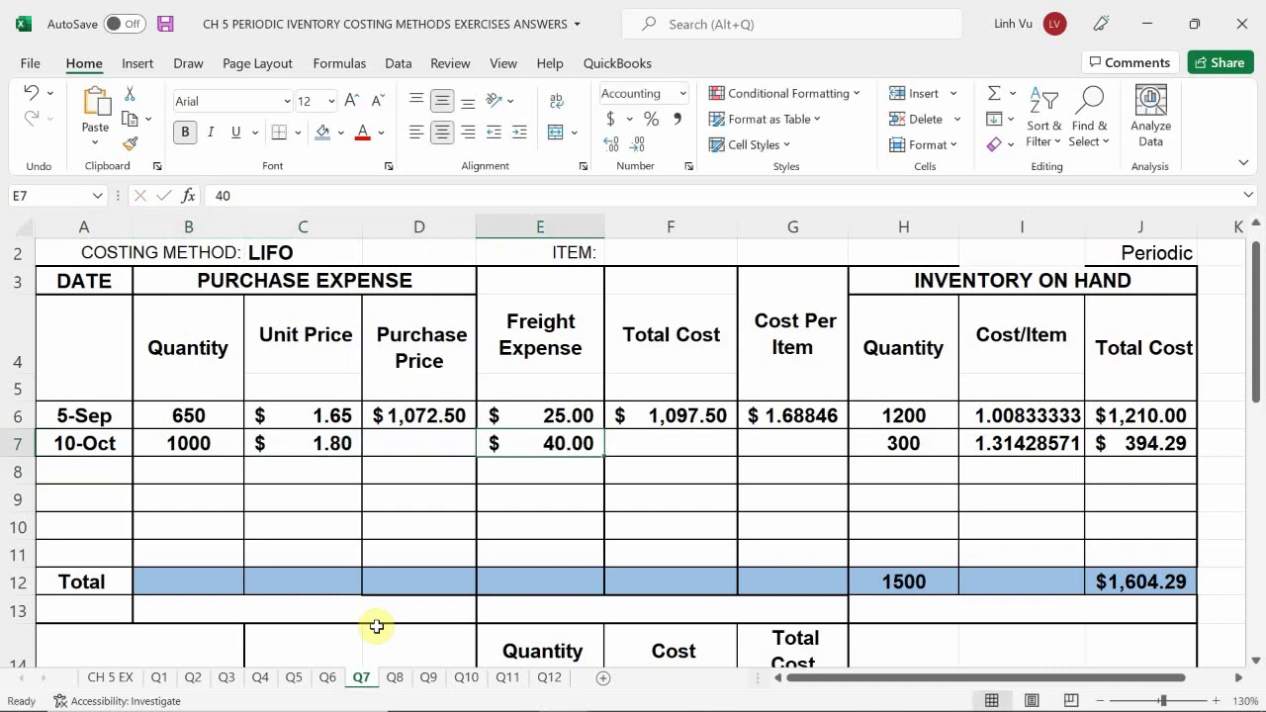
Copy the purchase price formula from D6 down to D7.
left_click(419, 435)
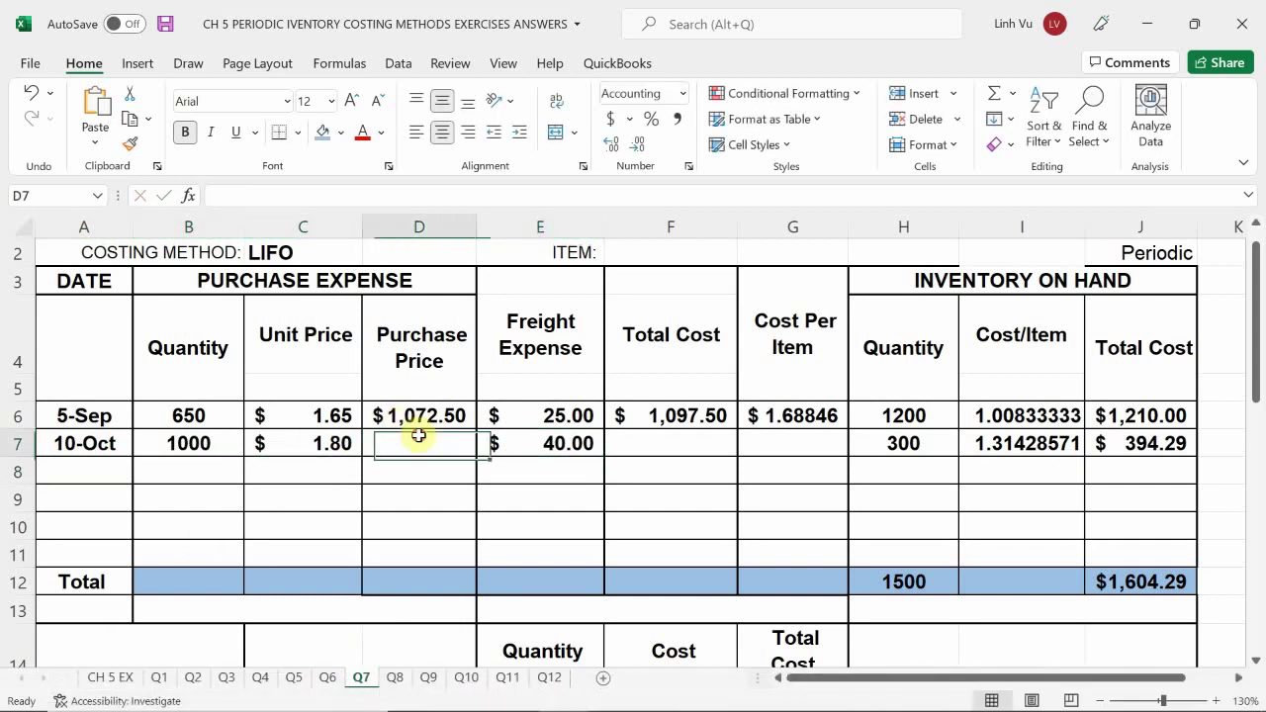
left_click(422, 417)
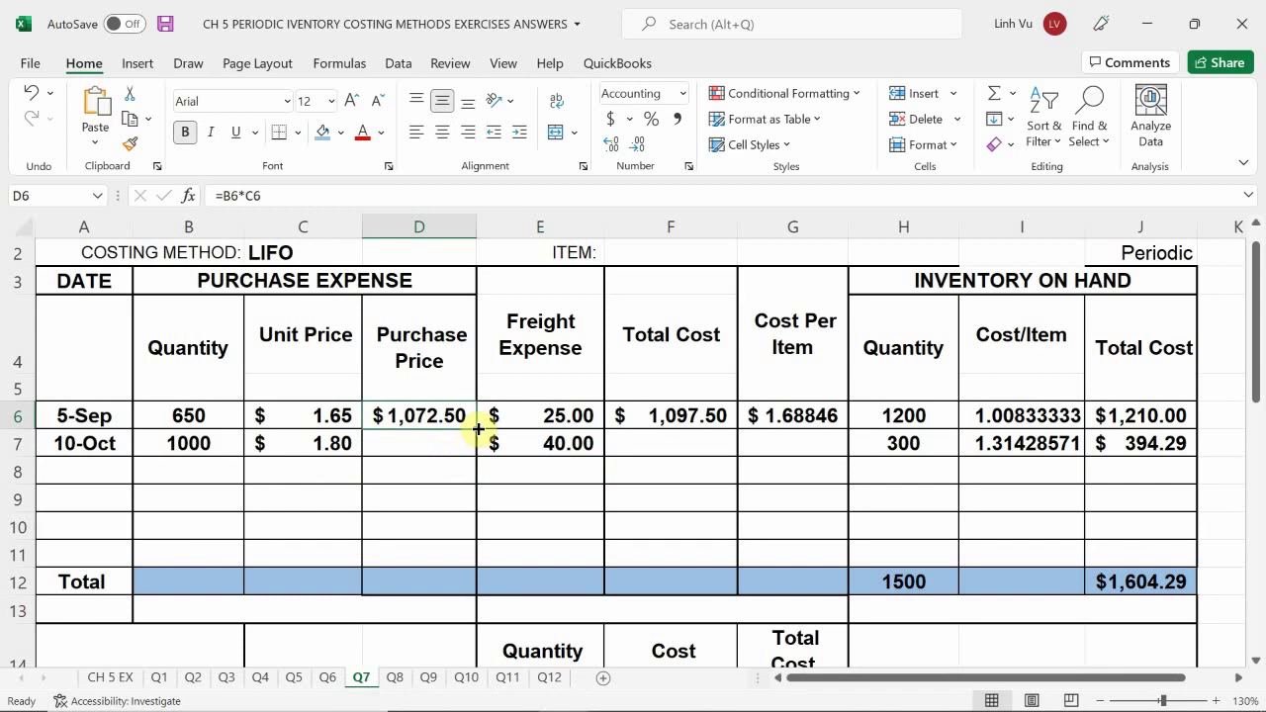
left_click_drag(476, 432, 476, 455)
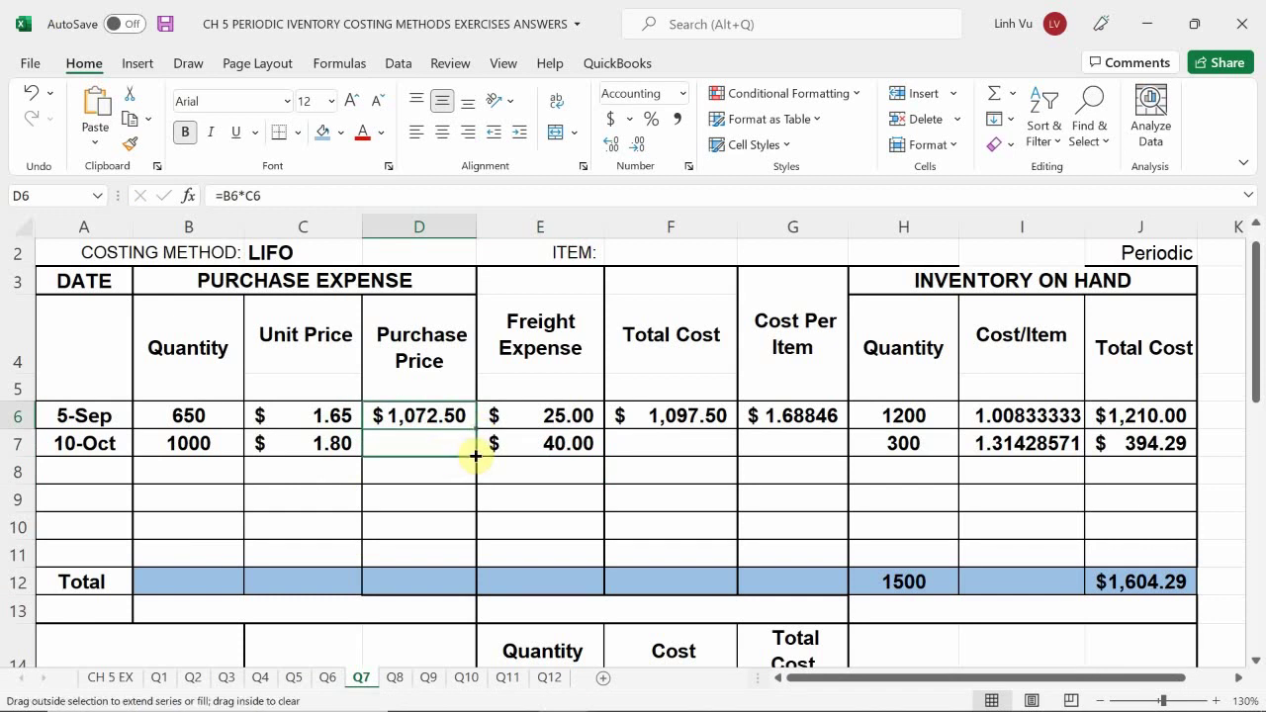
Fill the purchase price, total cost and cost per item formulas from row 6 down into row 7.
left_click_drag(475, 455, 476, 457)
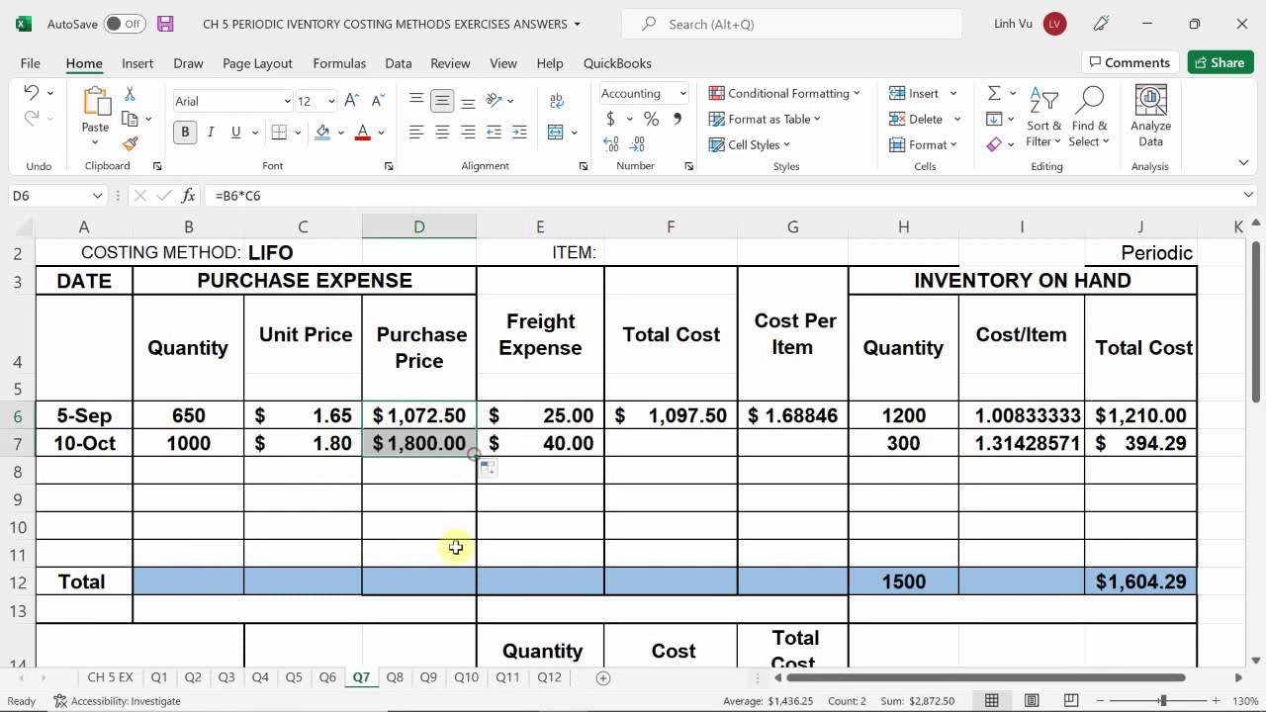
left_click(658, 436)
left_click(669, 421)
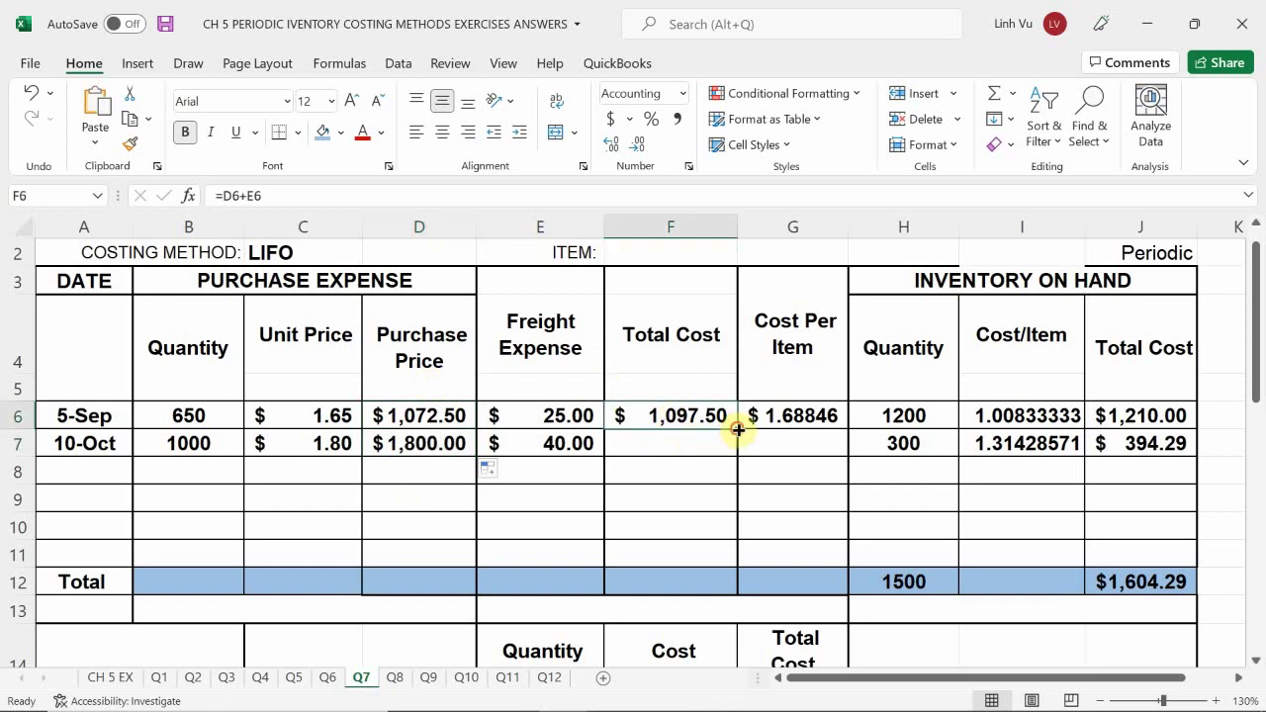
left_click_drag(738, 430, 738, 455)
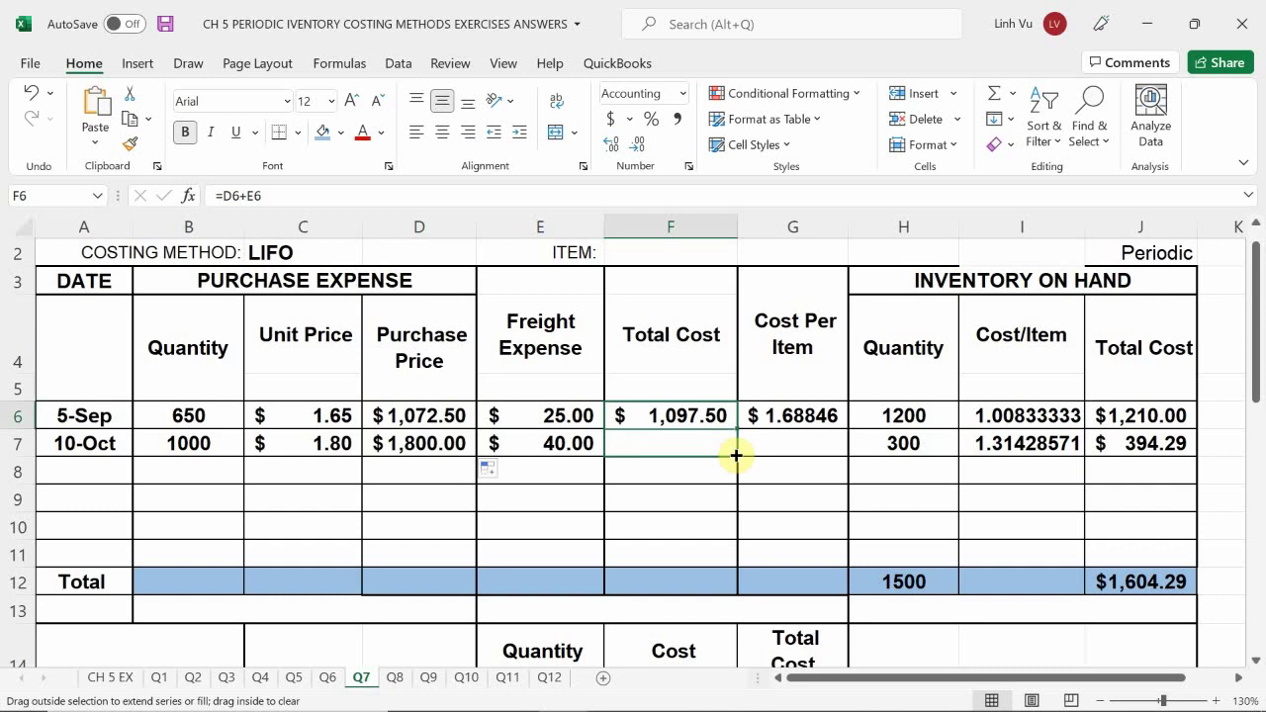
left_click_drag(736, 455, 733, 461)
left_click(788, 445)
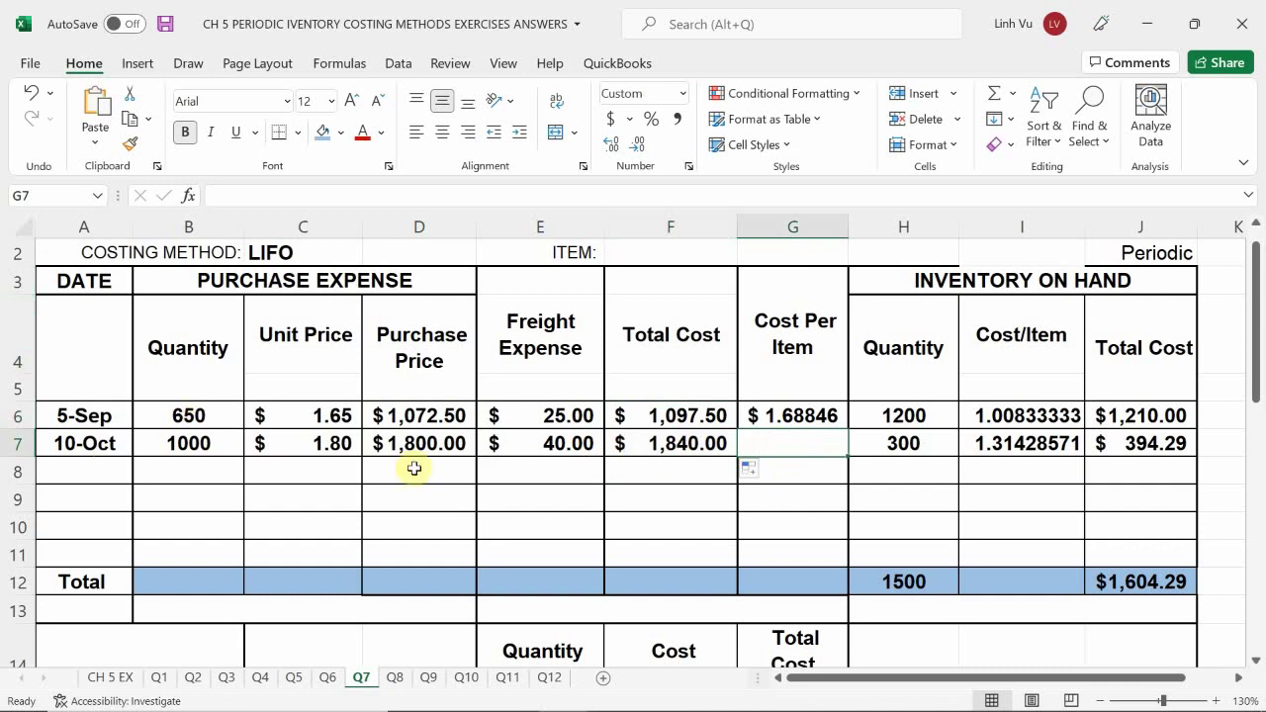
left_click(793, 416)
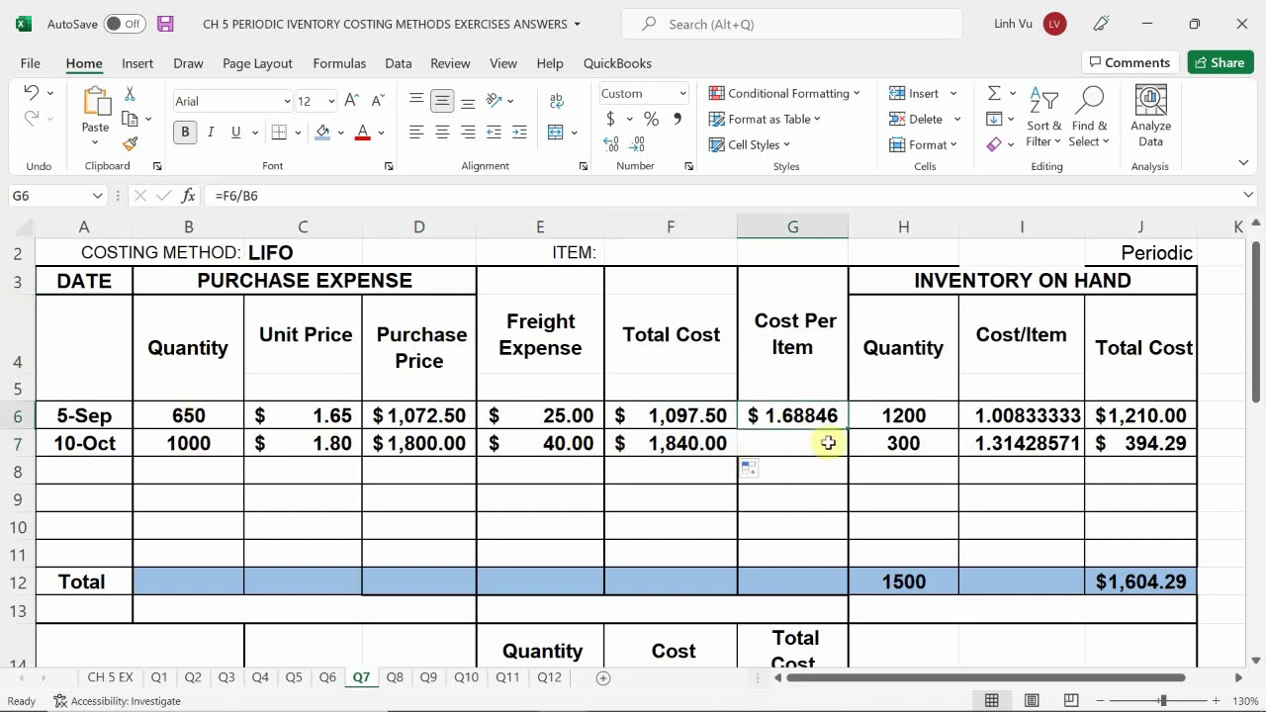
left_click_drag(846, 429, 845, 462)
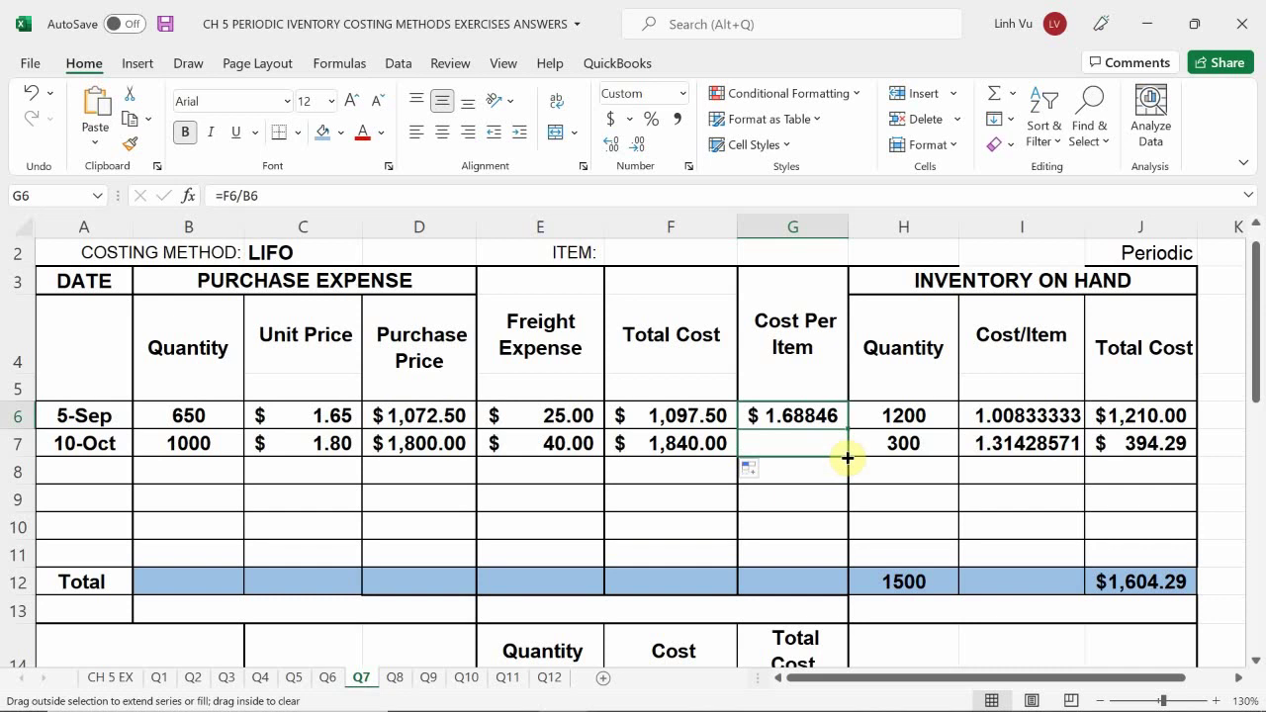
left_click_drag(848, 458, 848, 459)
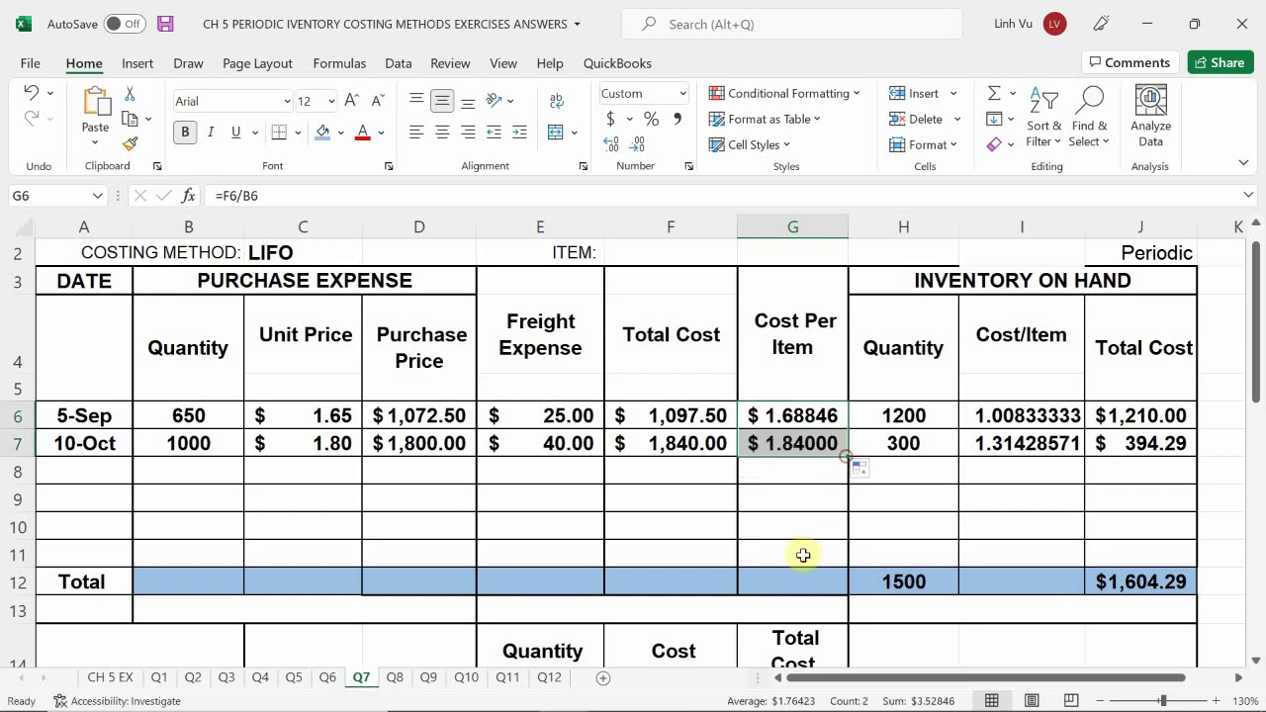
Link the 5-Sep purchase quantity into the goods available list with =B6 in E18.
left_click(643, 479)
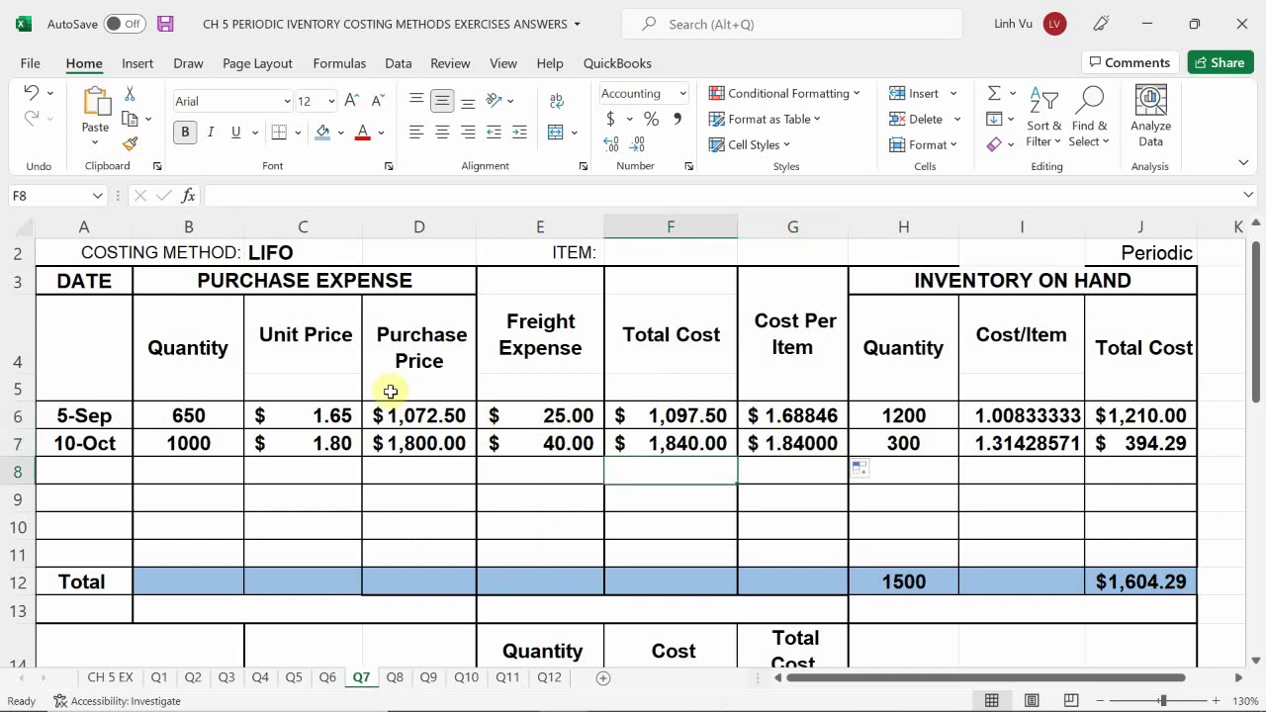
left_click(433, 467)
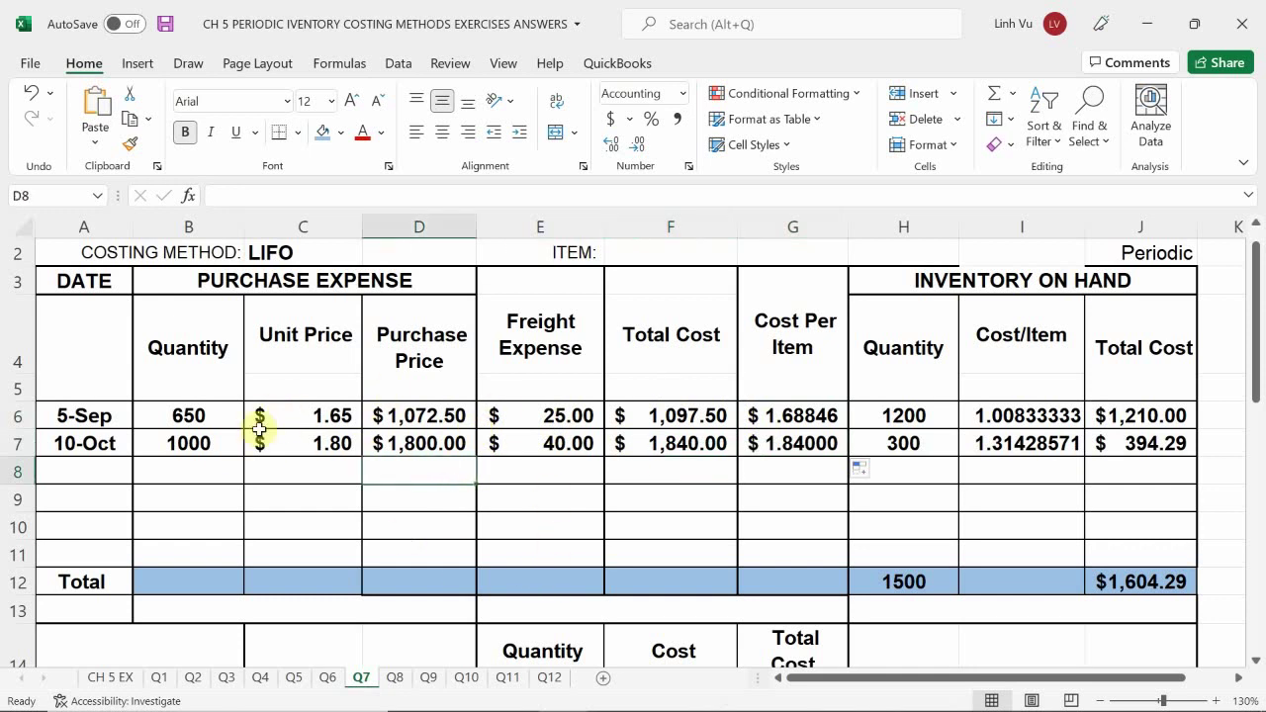
scroll(554, 452, "down", 1)
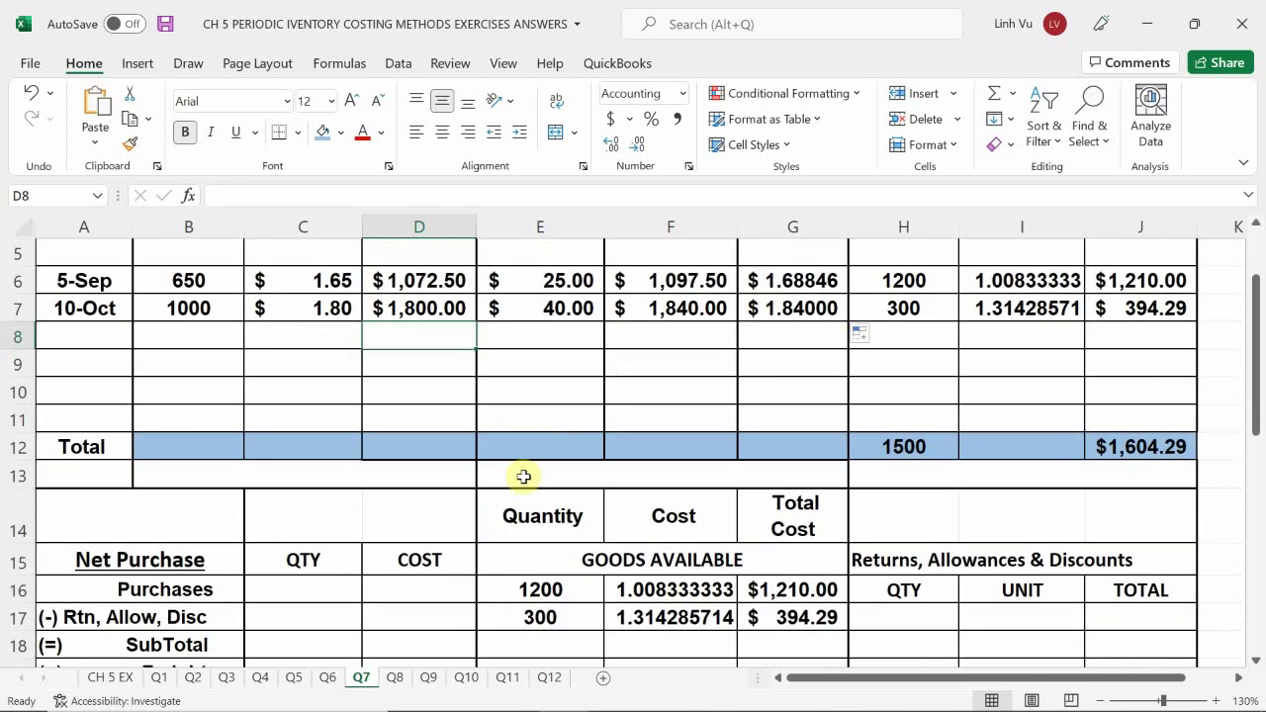
scroll(554, 567, "down", 1)
left_click(552, 560)
type("=")
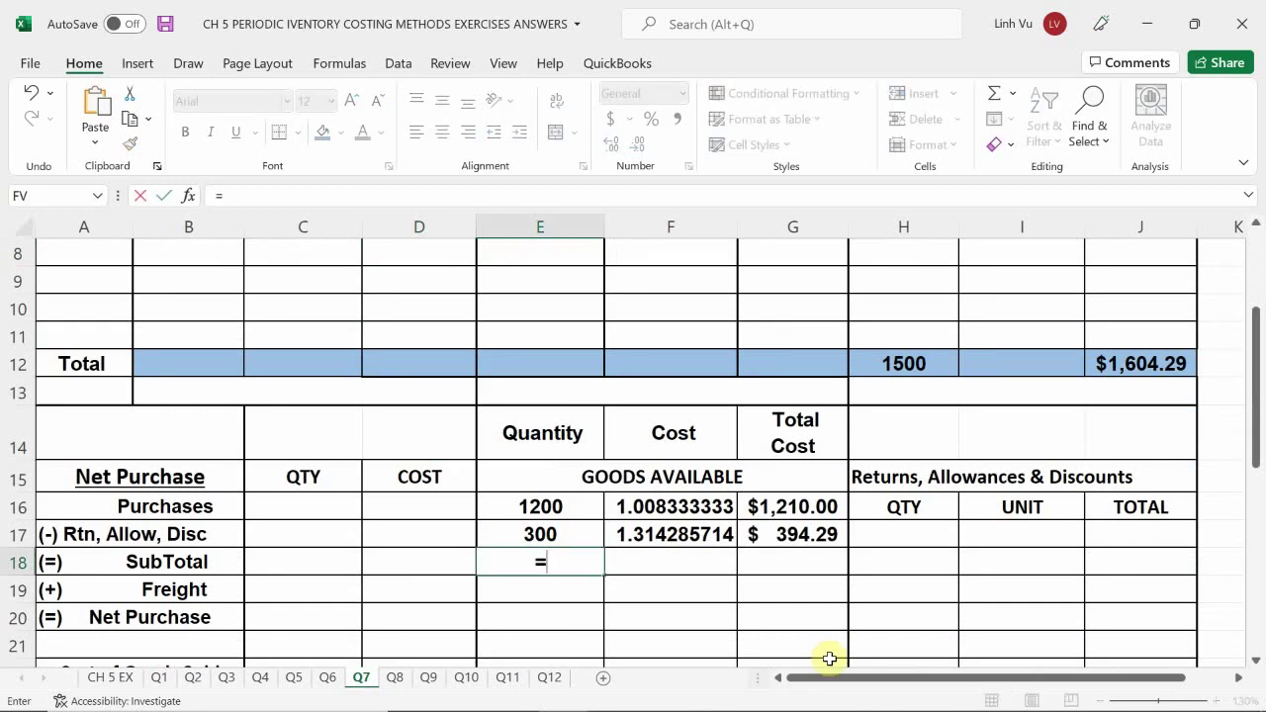
scroll(781, 594, "up", 3)
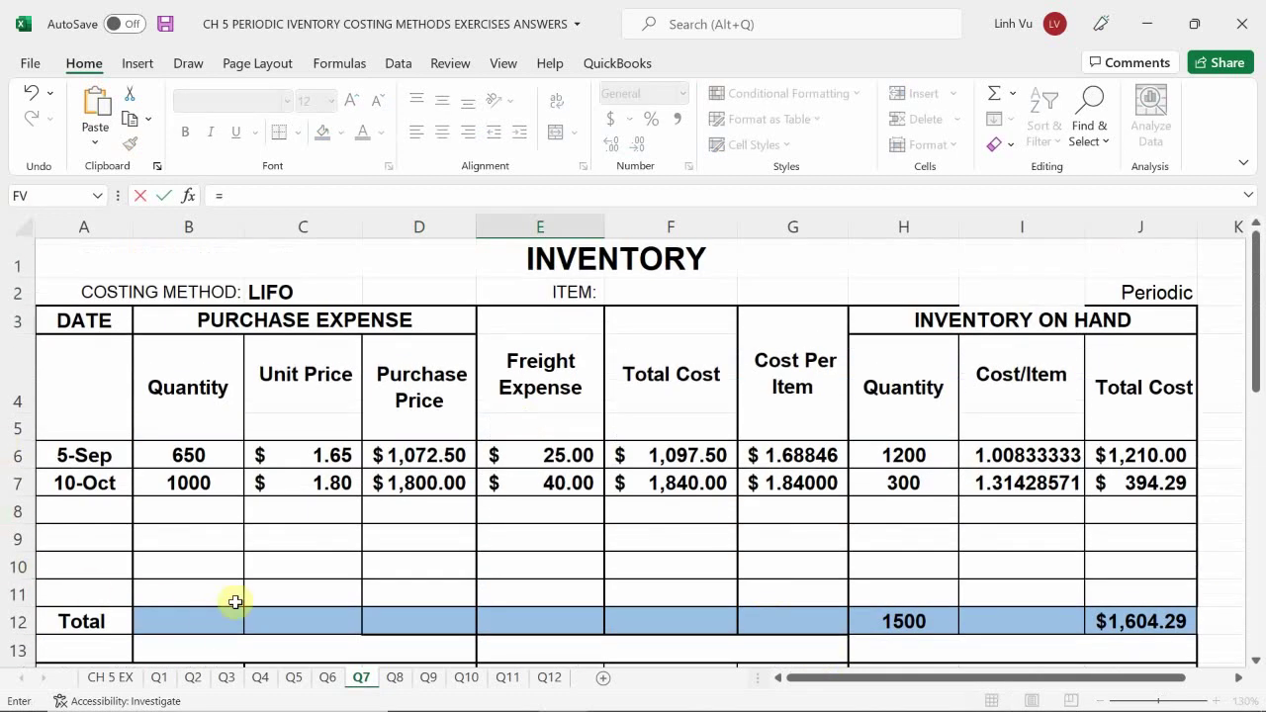
left_click(189, 456)
key("Return")
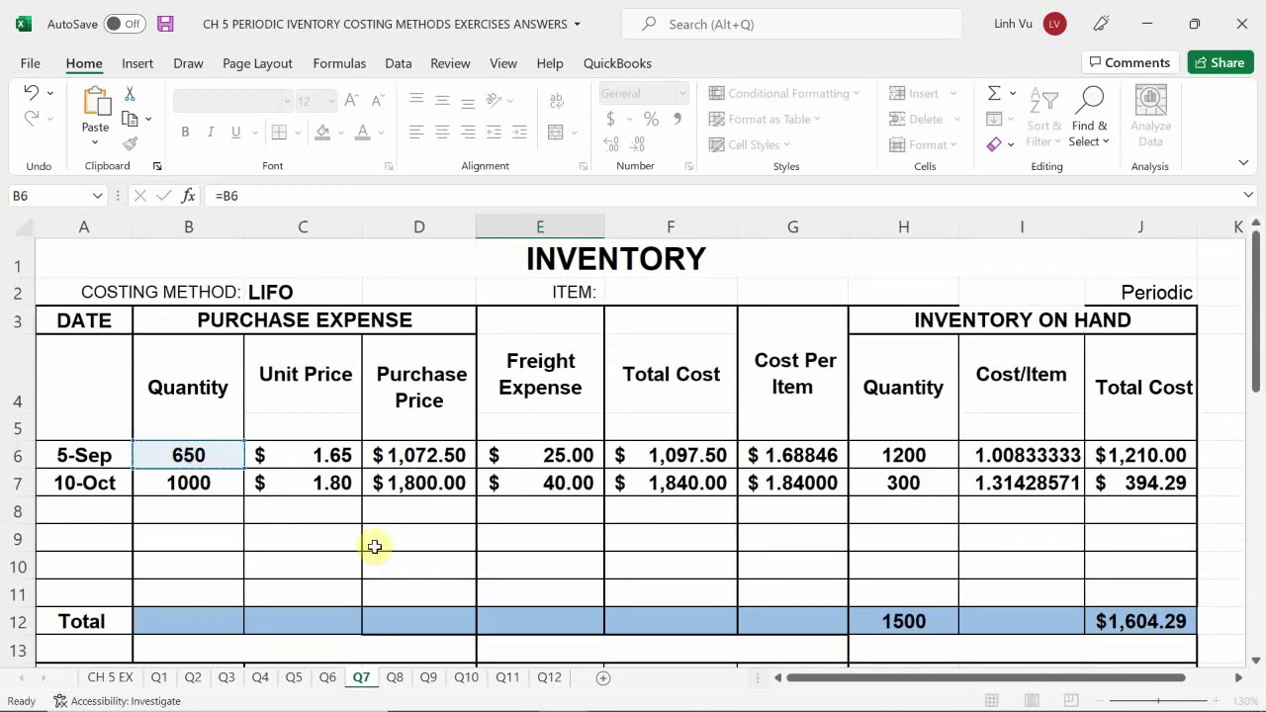
Link the 5-Sep layer's cost per item and total cost with =G6 in F18 and =F6 in G18.
key("Right")
key("Up")
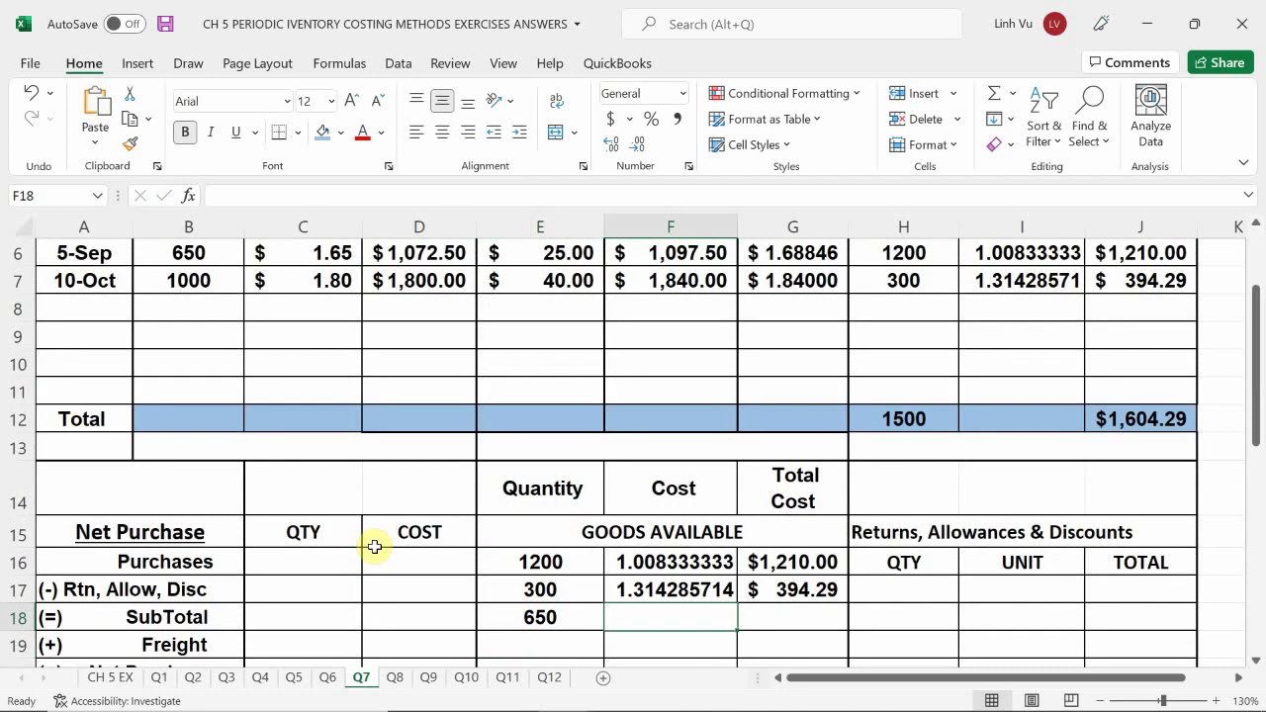
type("=")
scroll(368, 524, "up", 1)
scroll(368, 523, "up", 1)
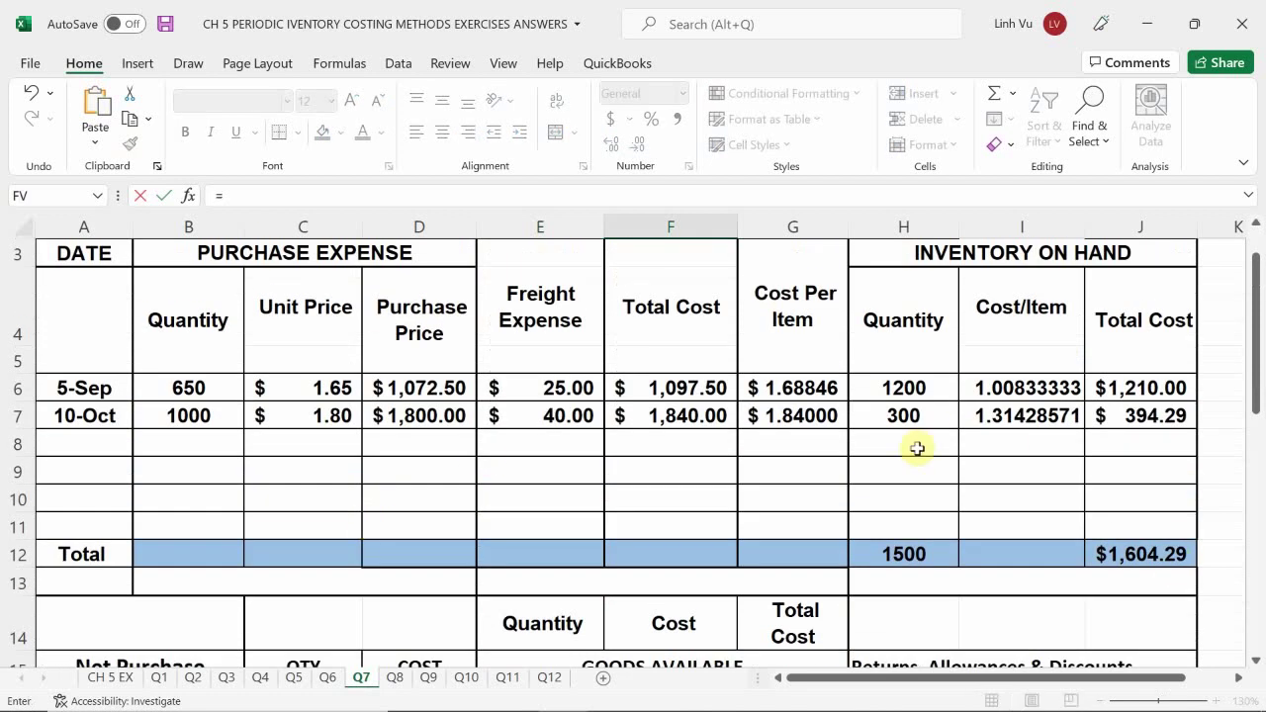
left_click(800, 387)
key("Tab")
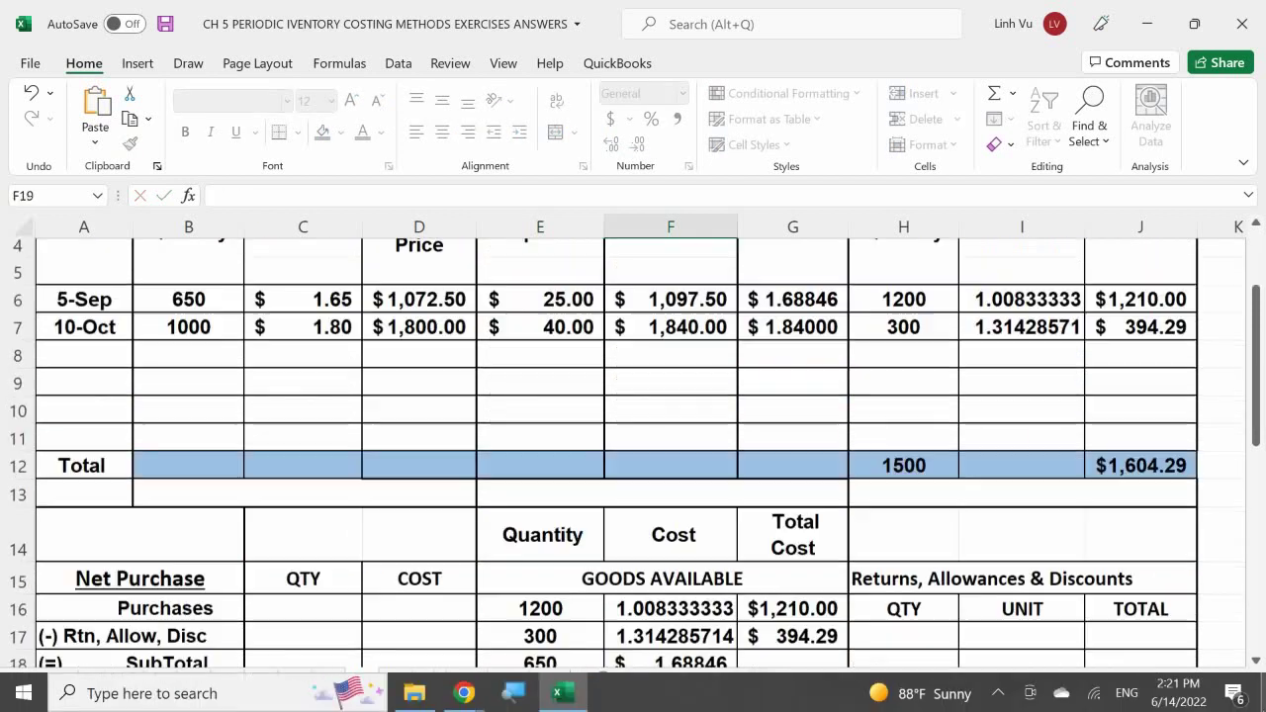
type("=")
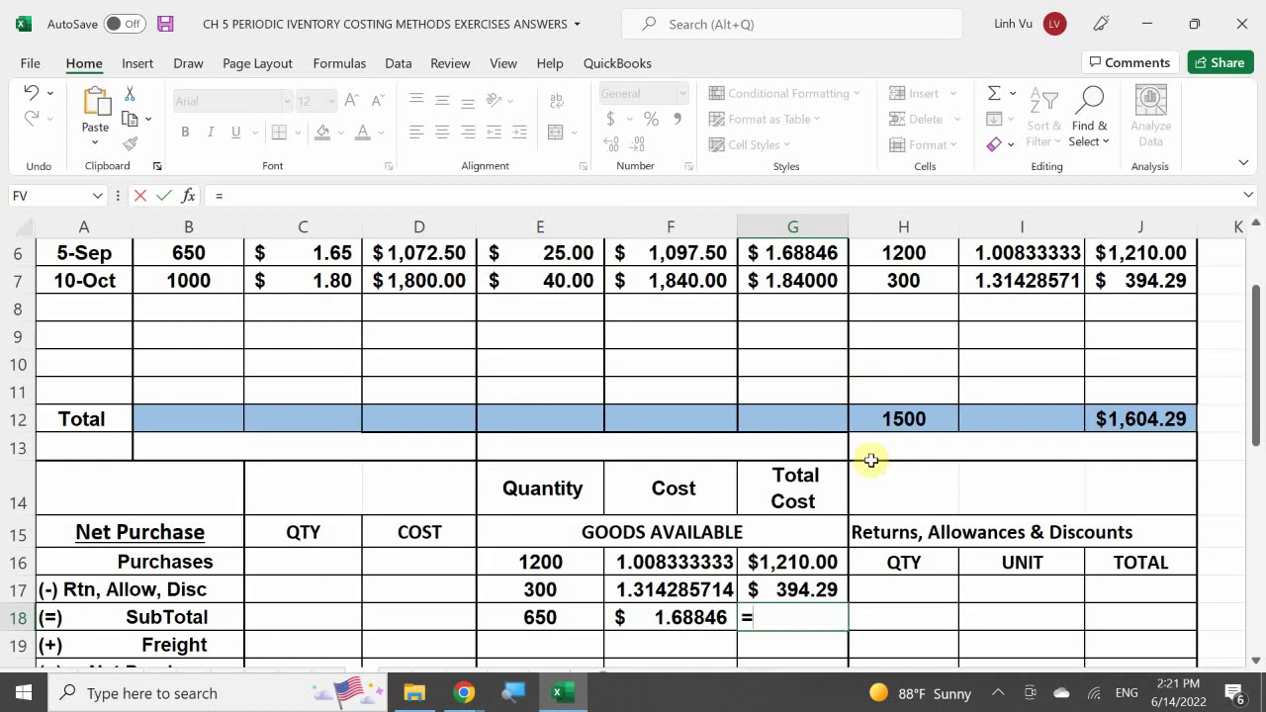
left_click(664, 252)
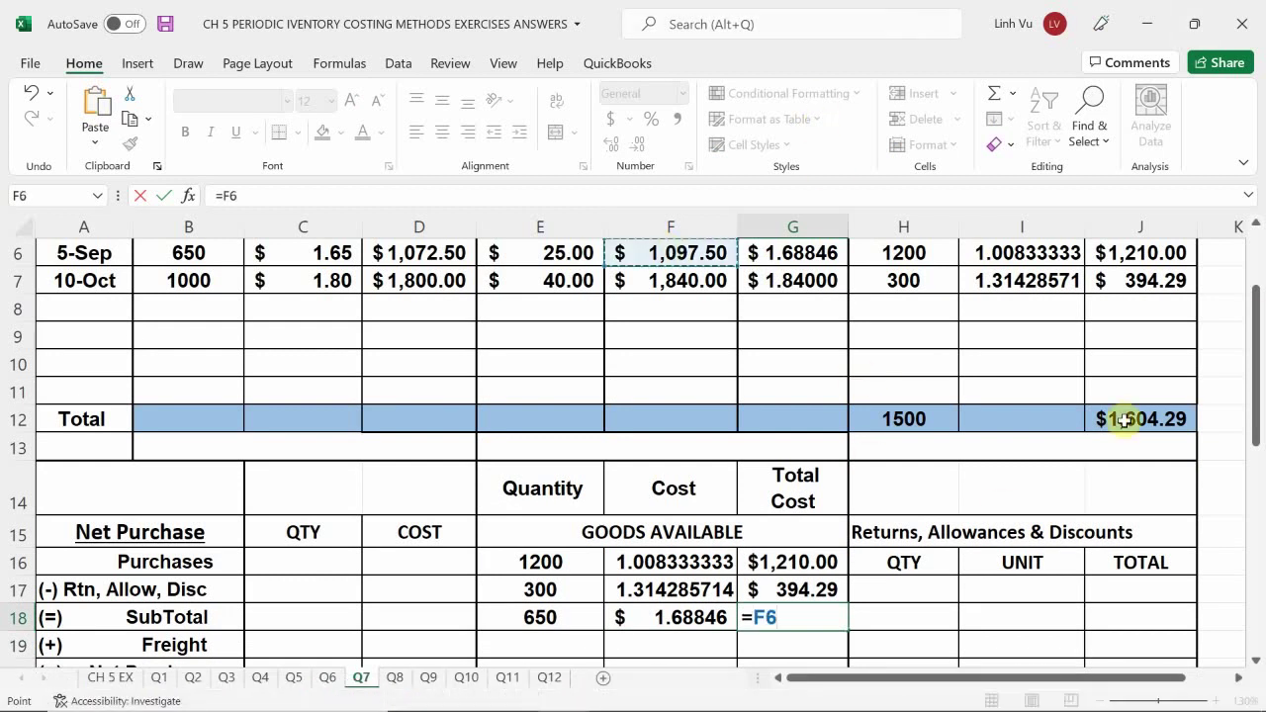
key("Return")
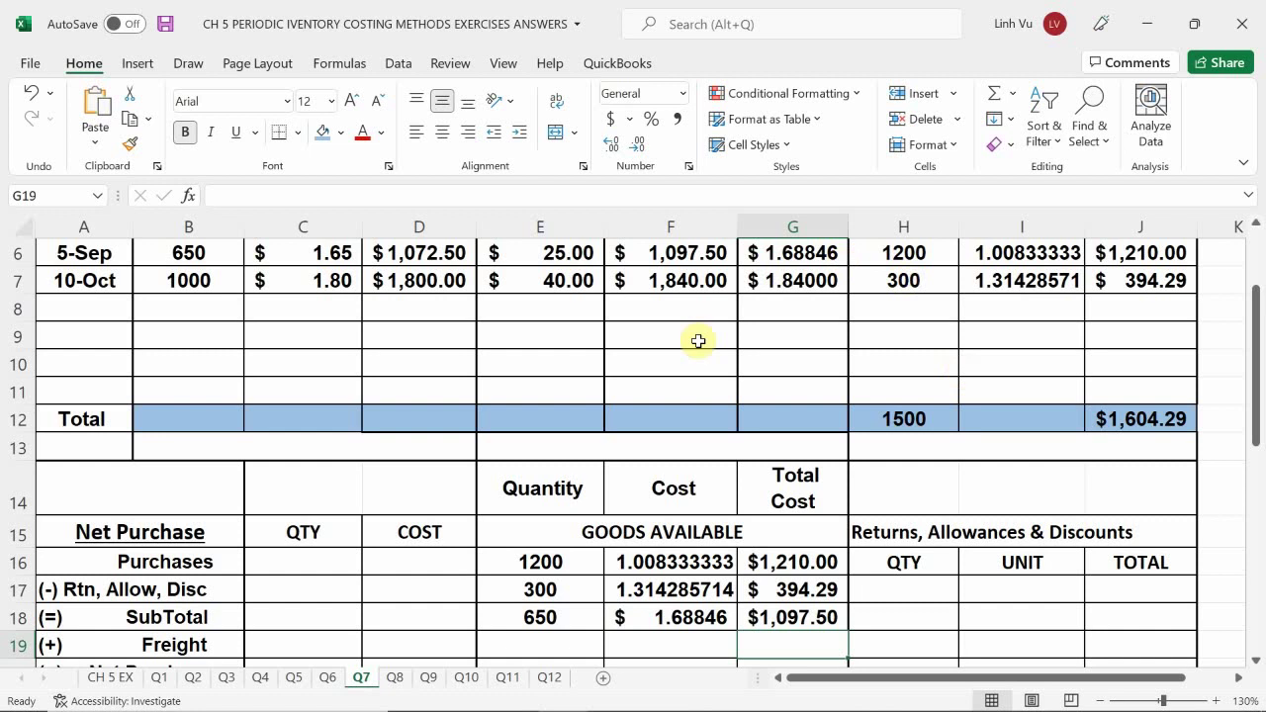
Check the 12 September return on sheet CH 5 EX, and enter the returned quantity 50 in H17 of sheet Q7.
scroll(582, 534, "down", 1)
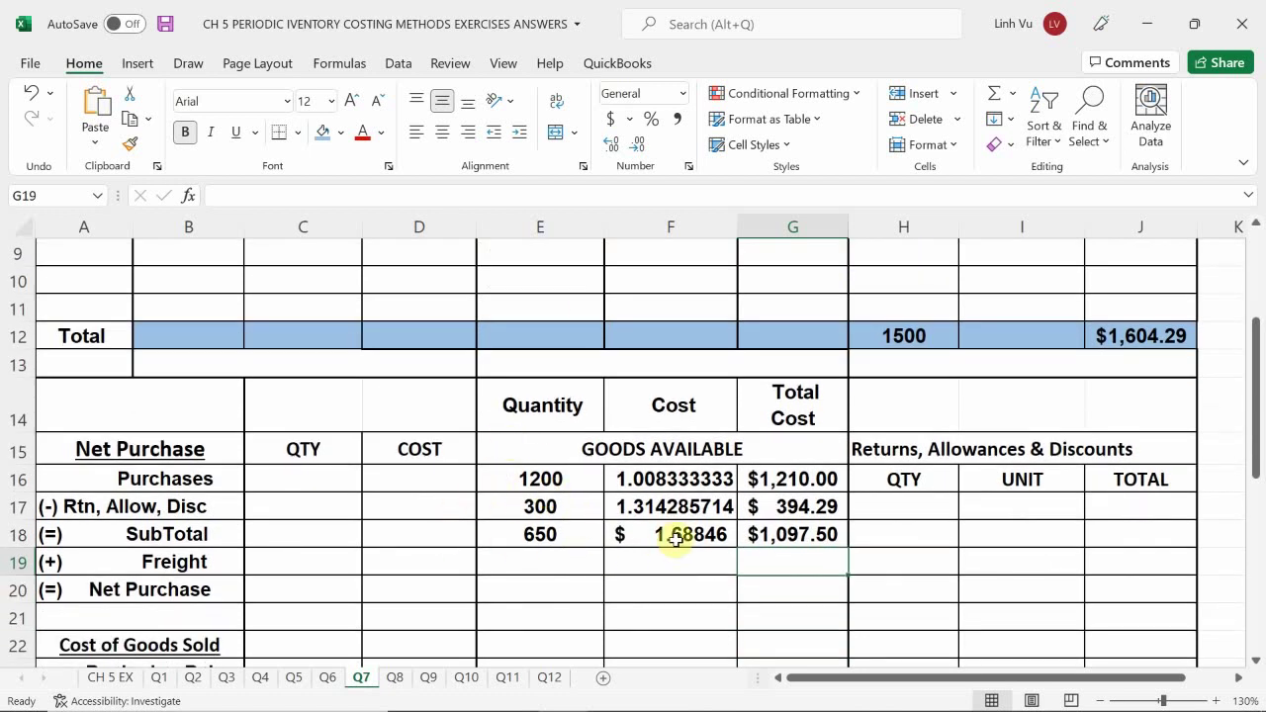
scroll(438, 486, "up", 2)
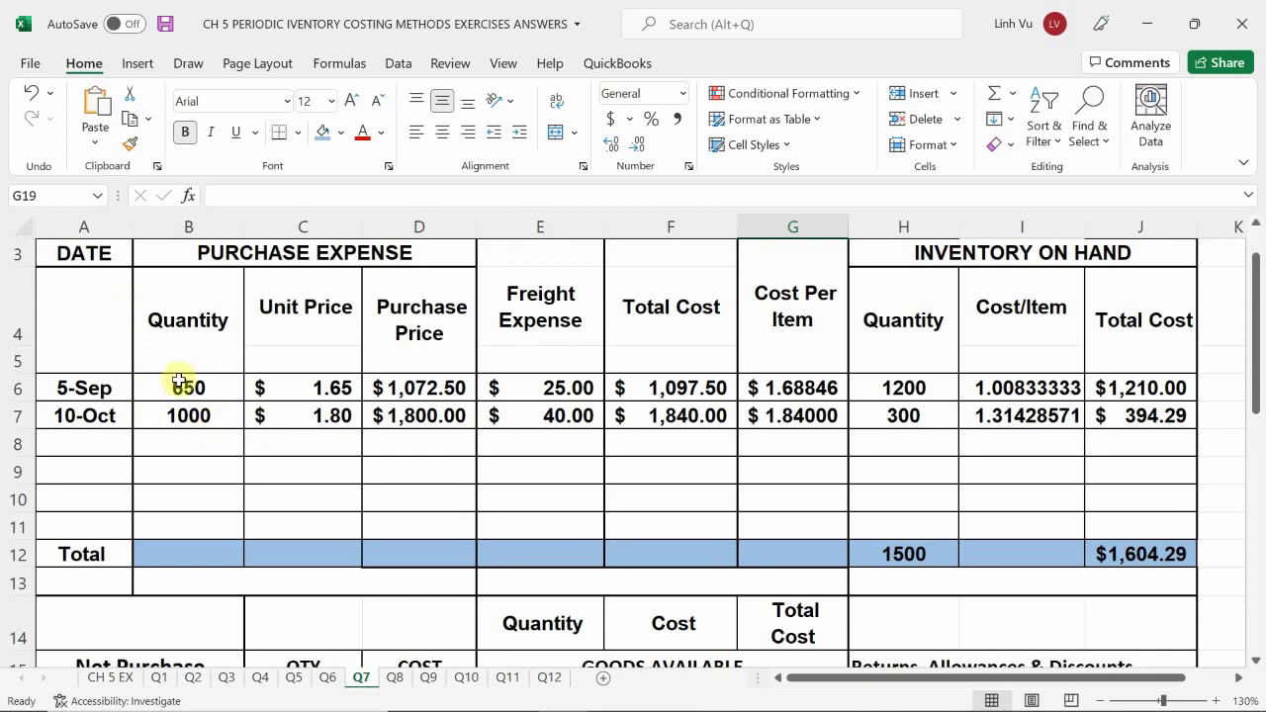
left_click(107, 679)
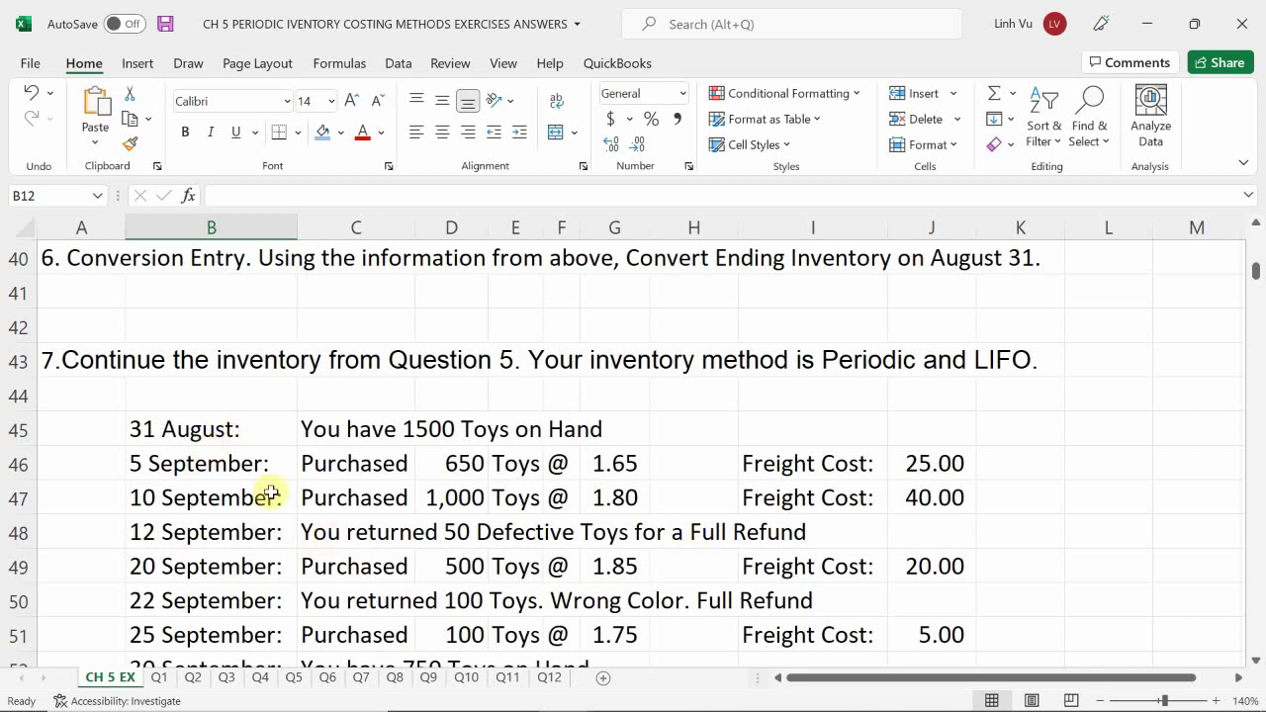
left_click(362, 689)
scroll(877, 537, "down", 2)
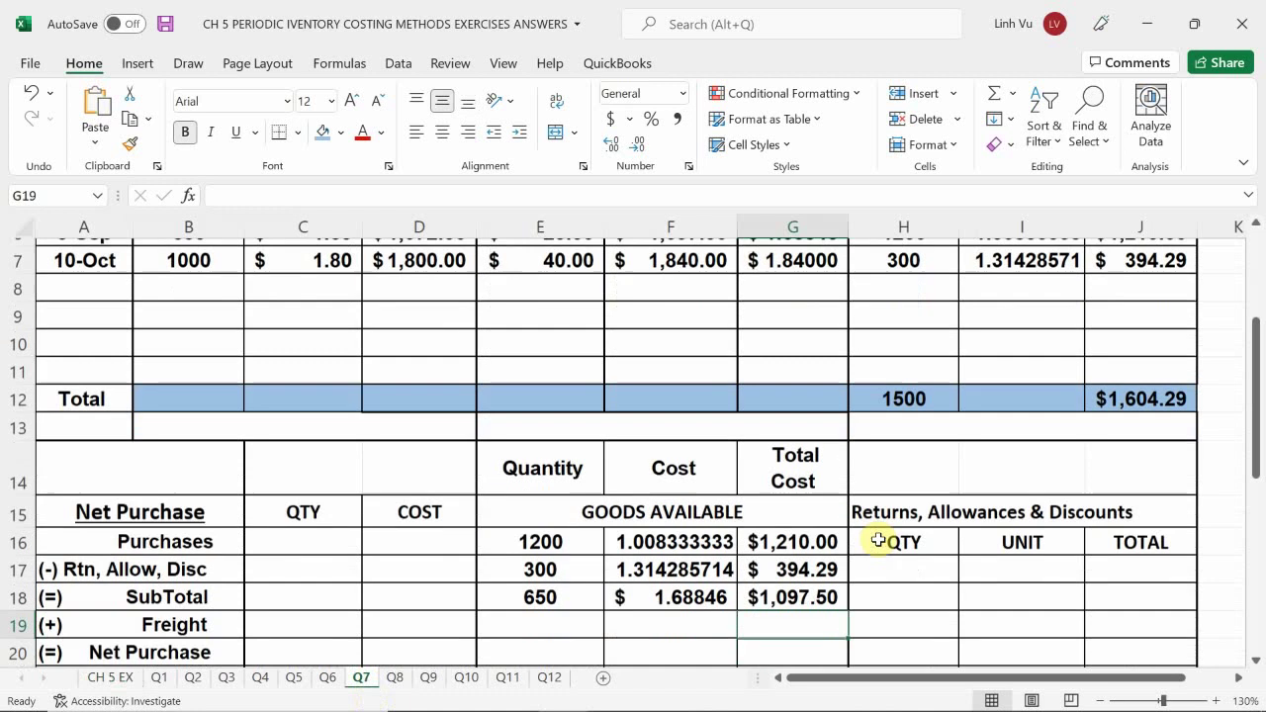
scroll(879, 539, "down", 2)
left_click(904, 508)
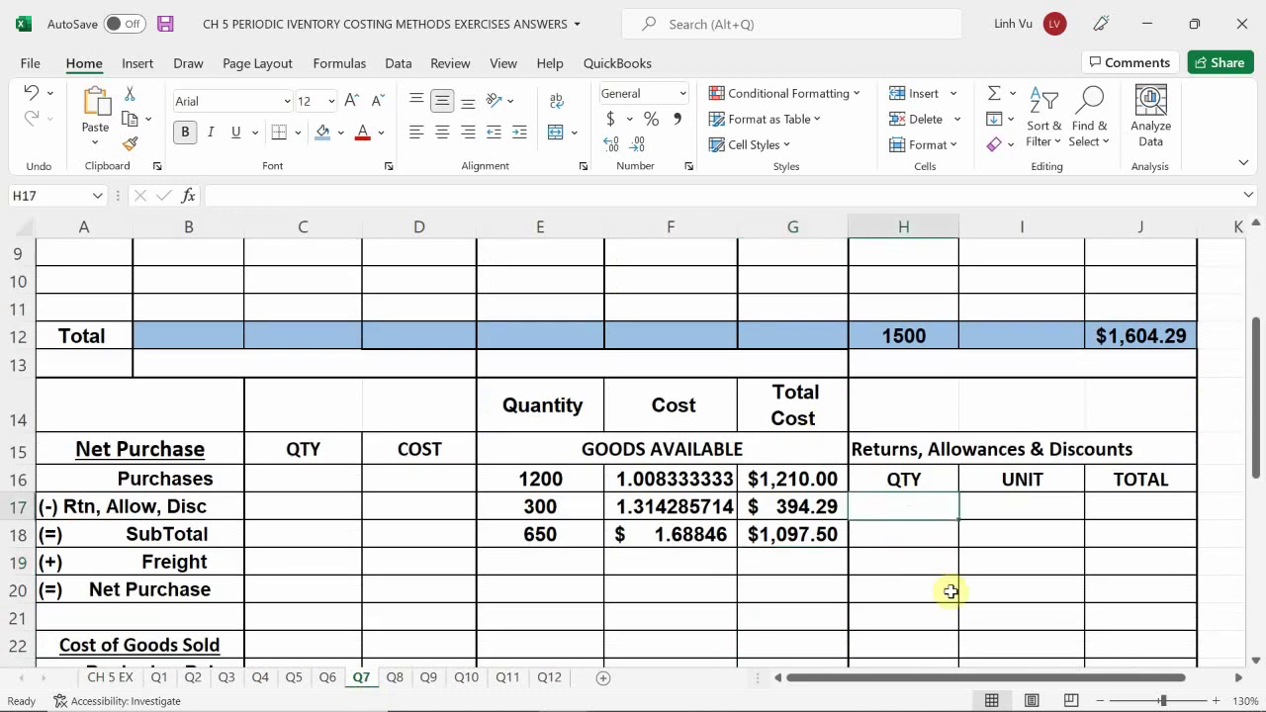
type("50")
key("Return")
Link the return's unit price to the second purchase's unit price with =C7 in I17.
key("Up")
key("Right")
type("=")
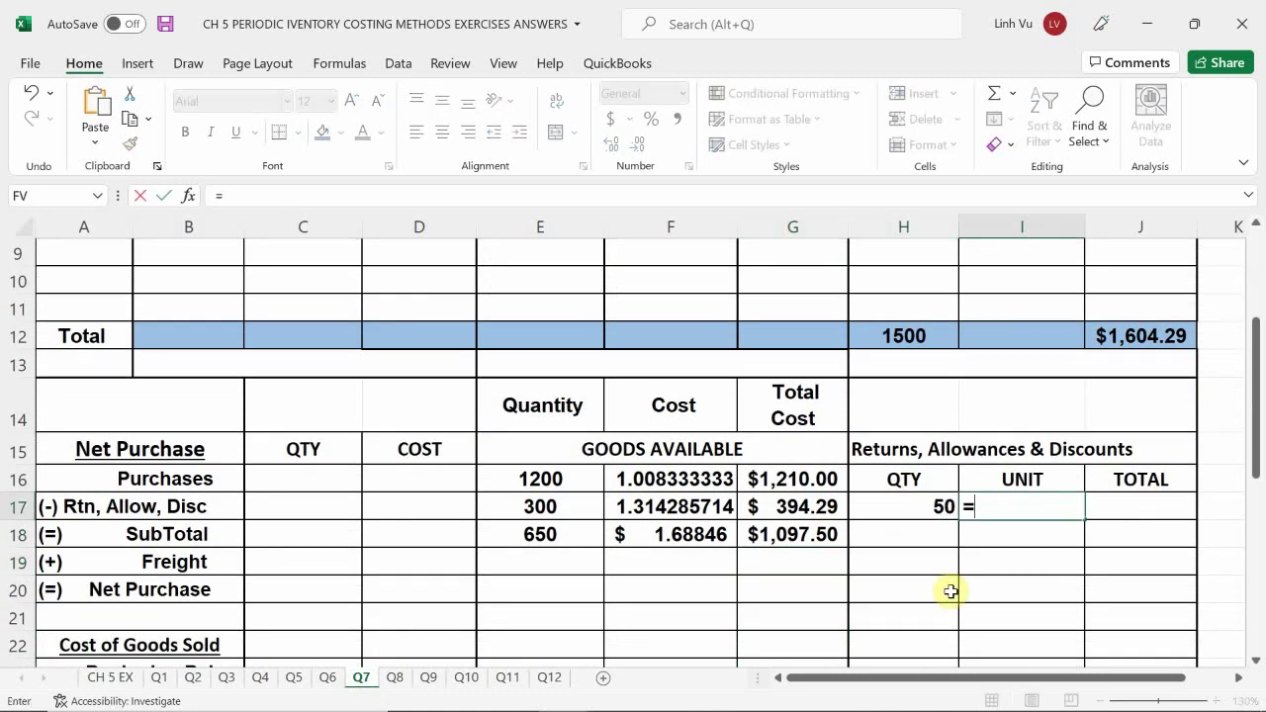
scroll(291, 509, "up", 2)
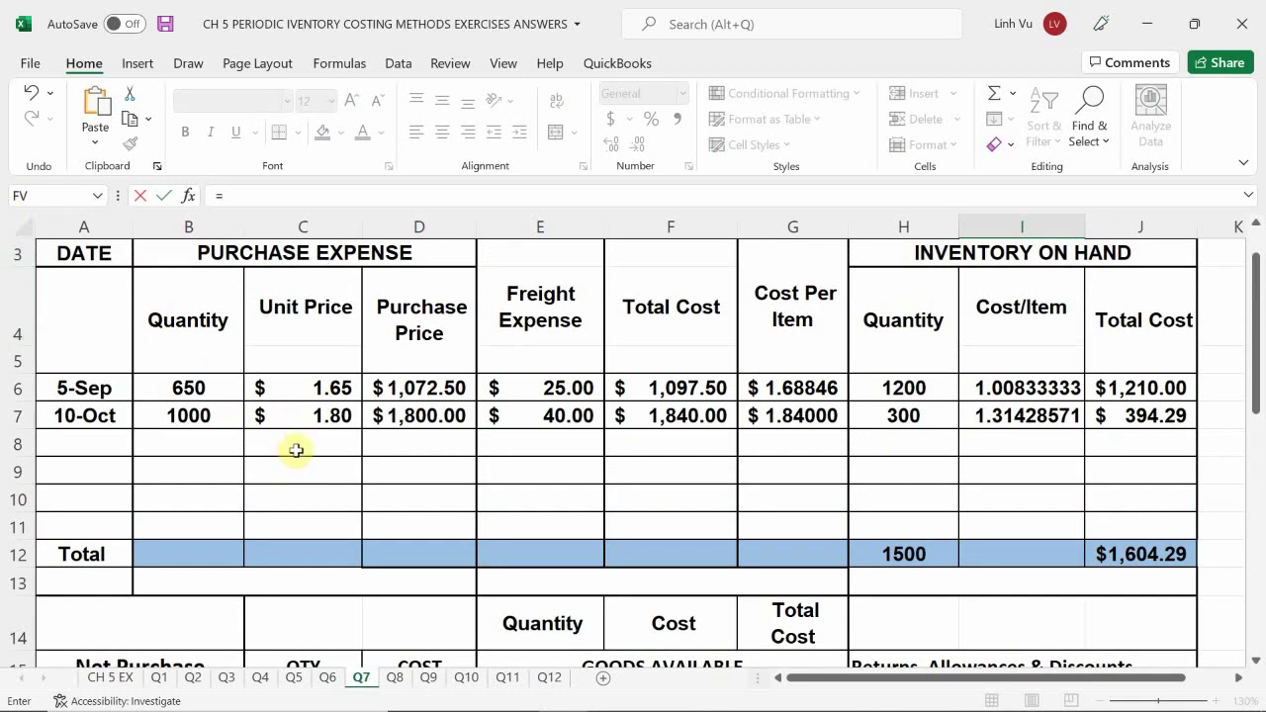
left_click(303, 417)
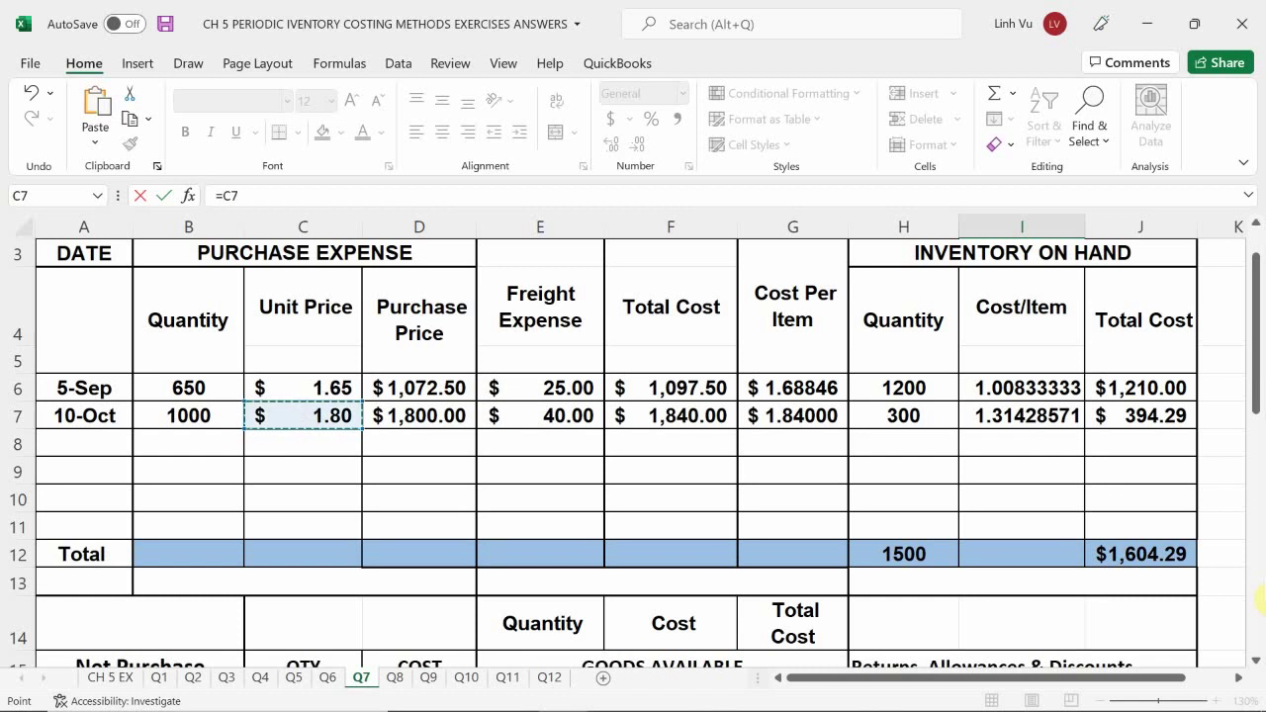
key("Tab")
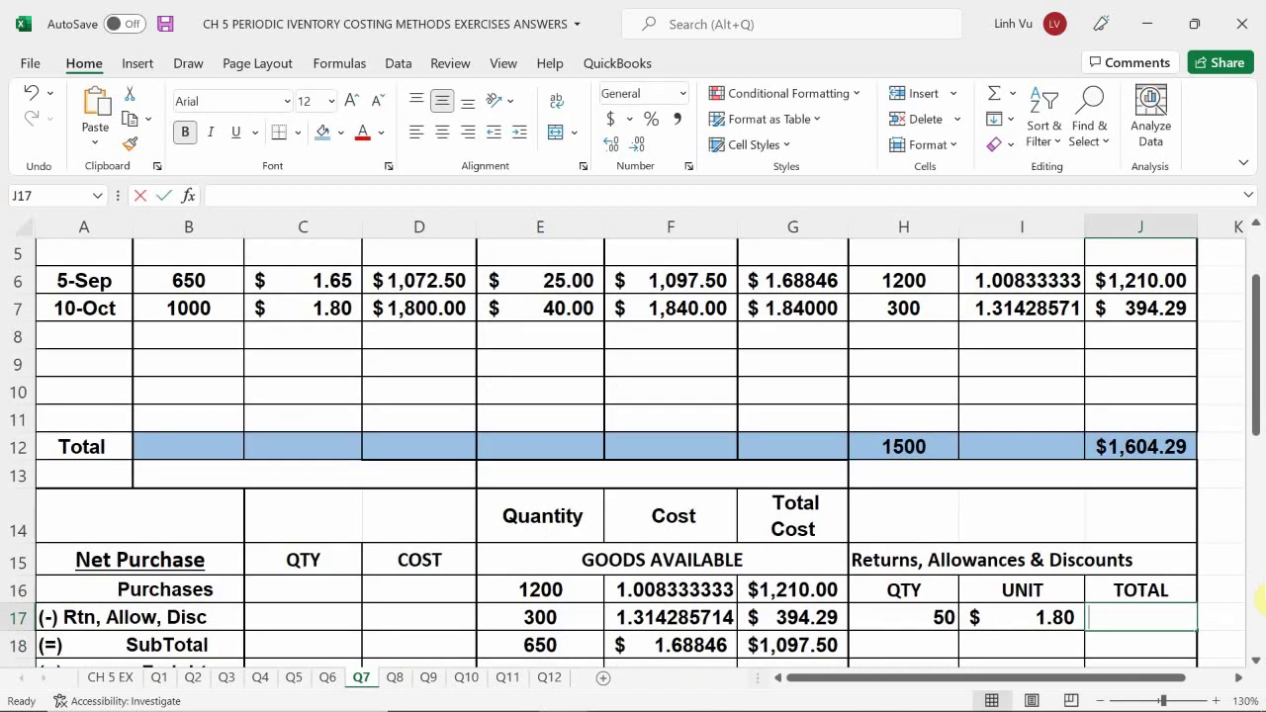
Calculate the return's total in J17 with =H17*I17.
type("=")
key("Left")
key("Left")
type("*")
key("Left")
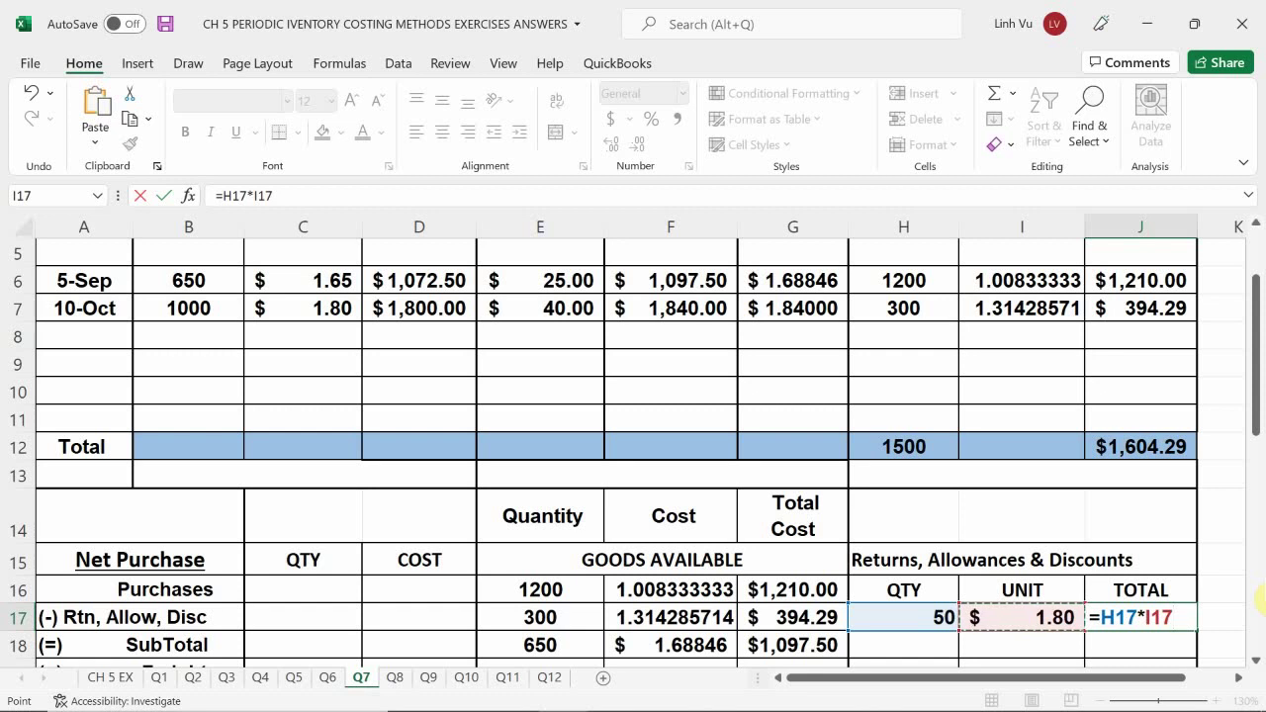
key("Return")
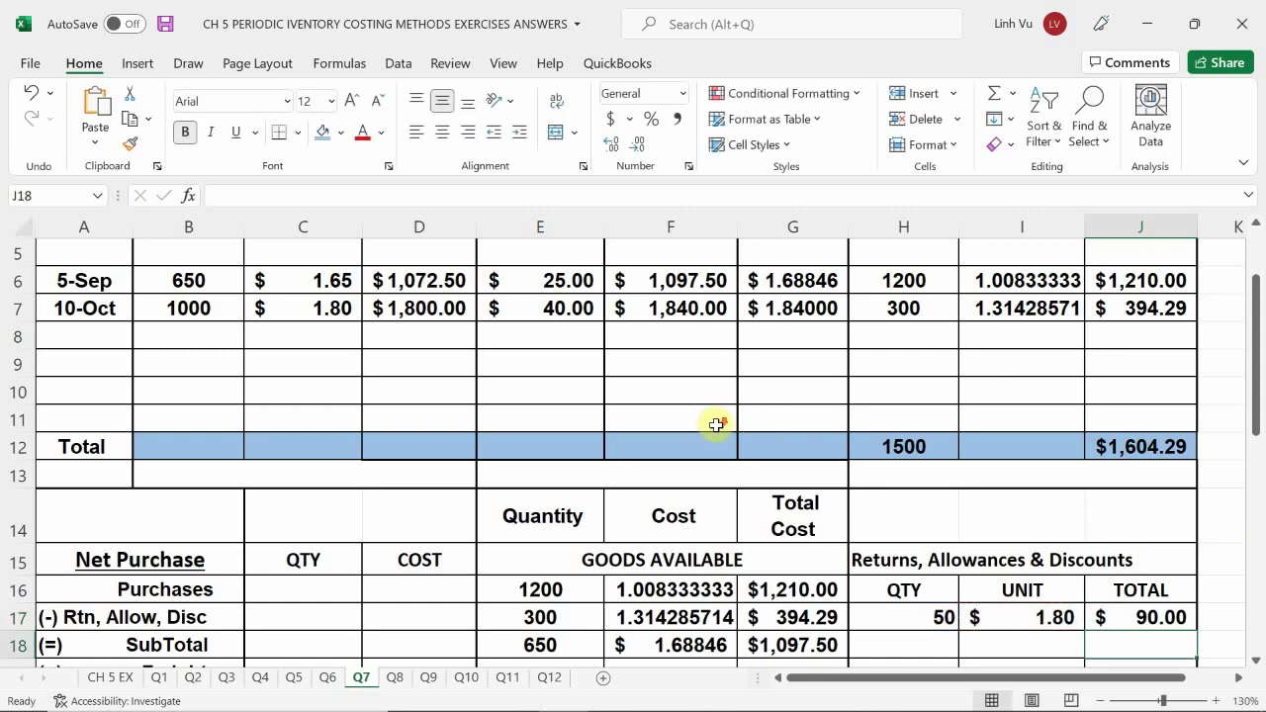
Calculate the second purchase's available quantity net of the return with =B7-H17 in E19.
scroll(716, 424, "down", 1)
left_click(554, 589)
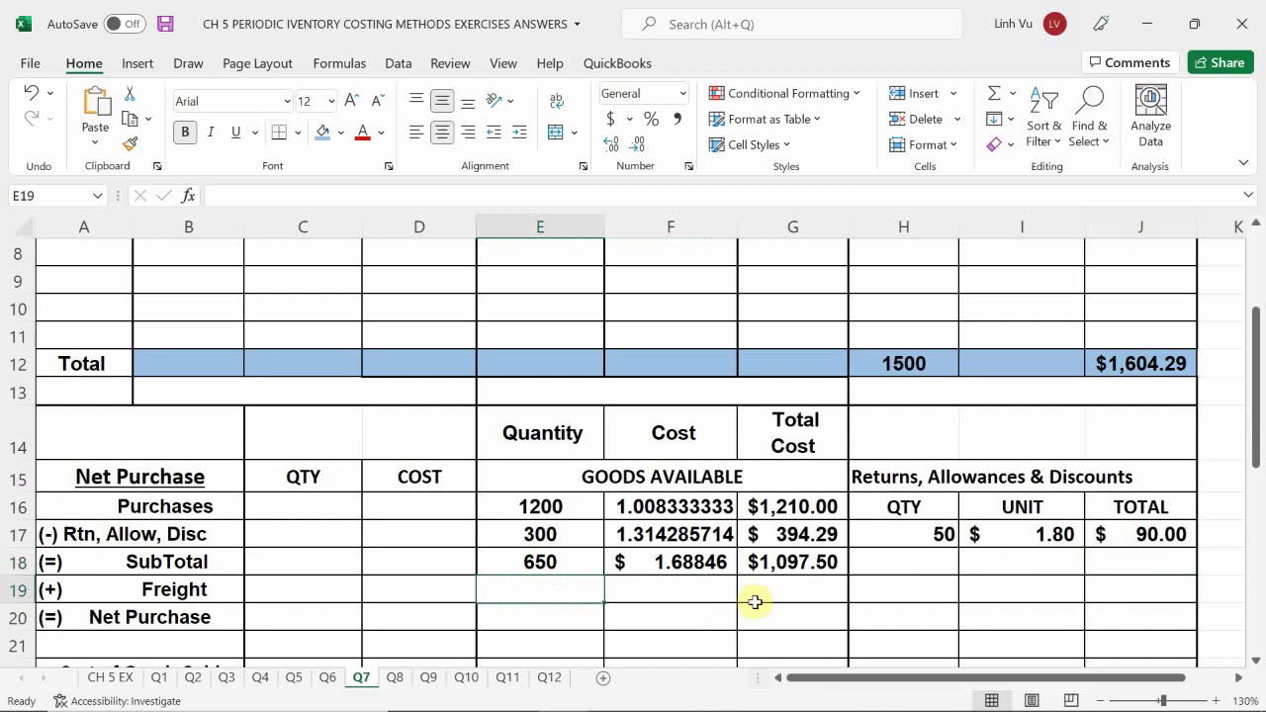
type("=")
scroll(732, 559, "up", 1)
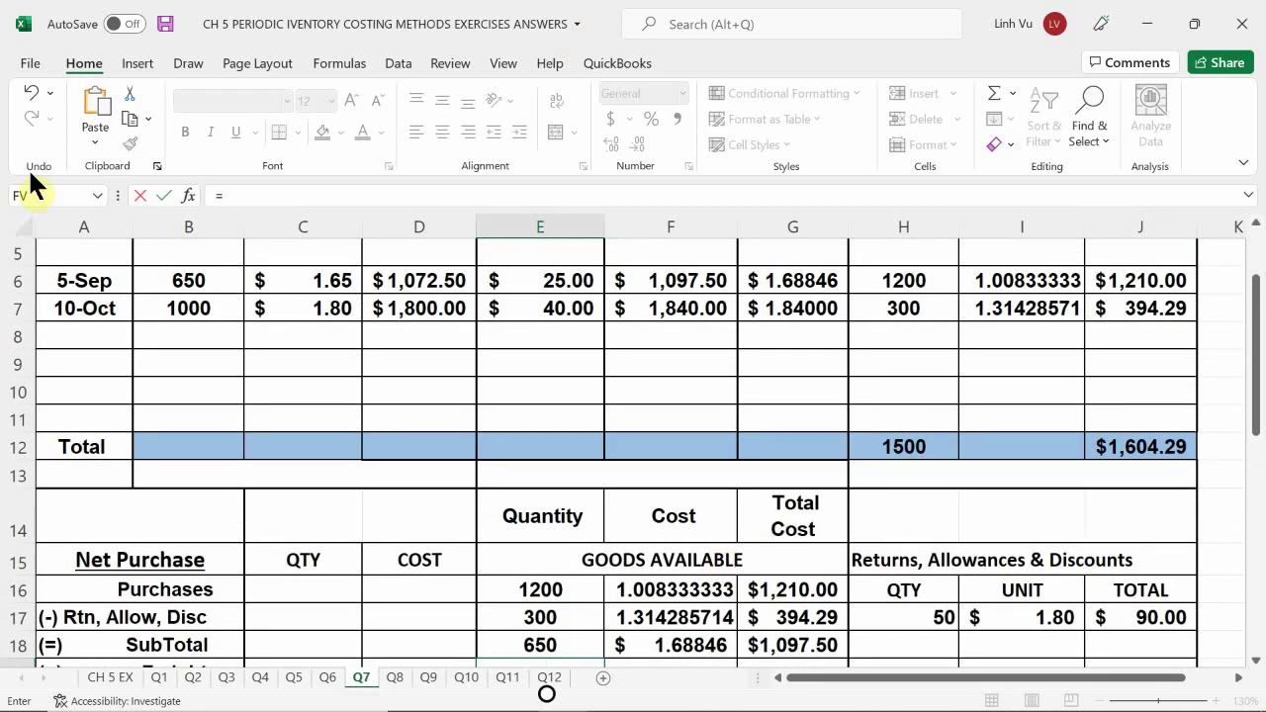
left_click(190, 308)
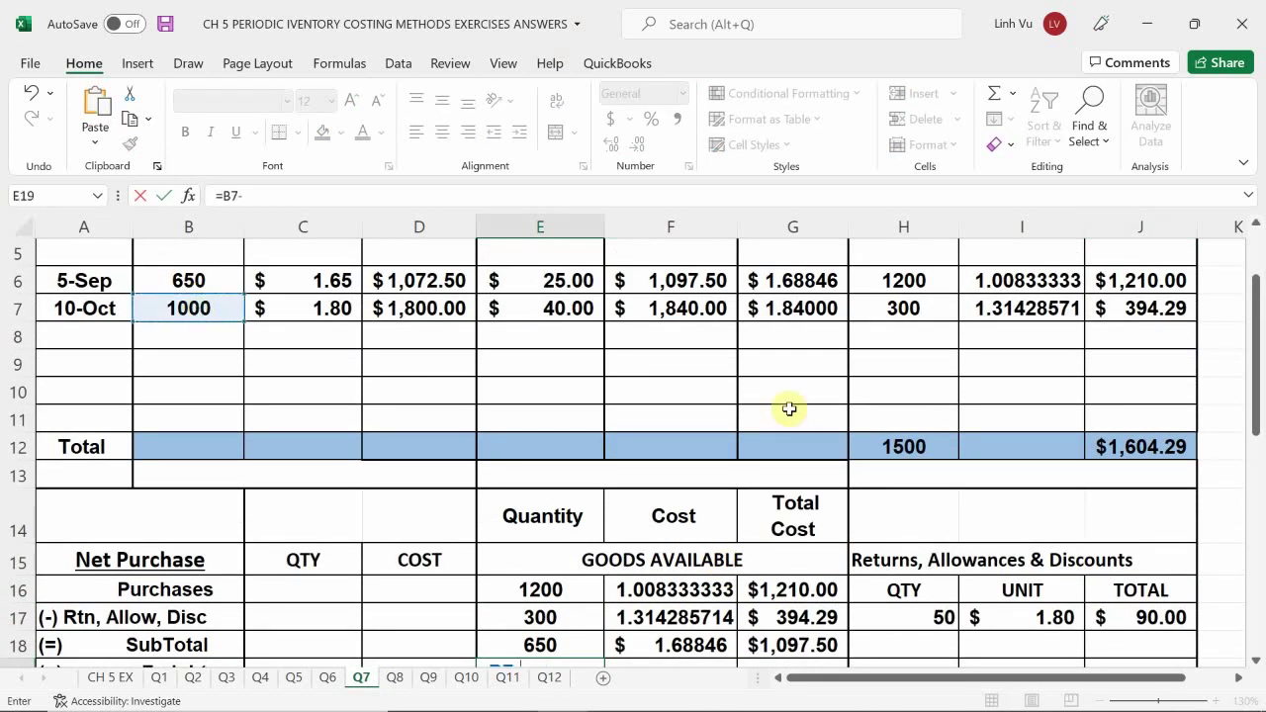
type("-")
left_click(933, 613)
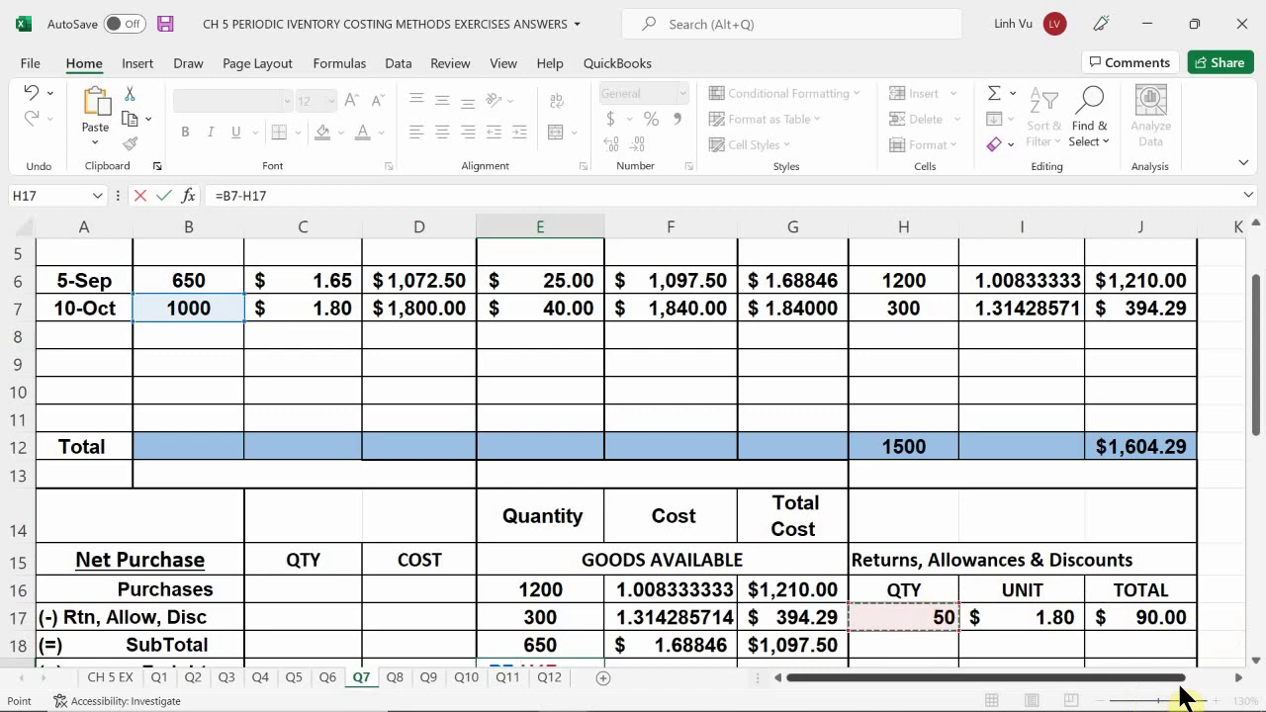
key("Return")
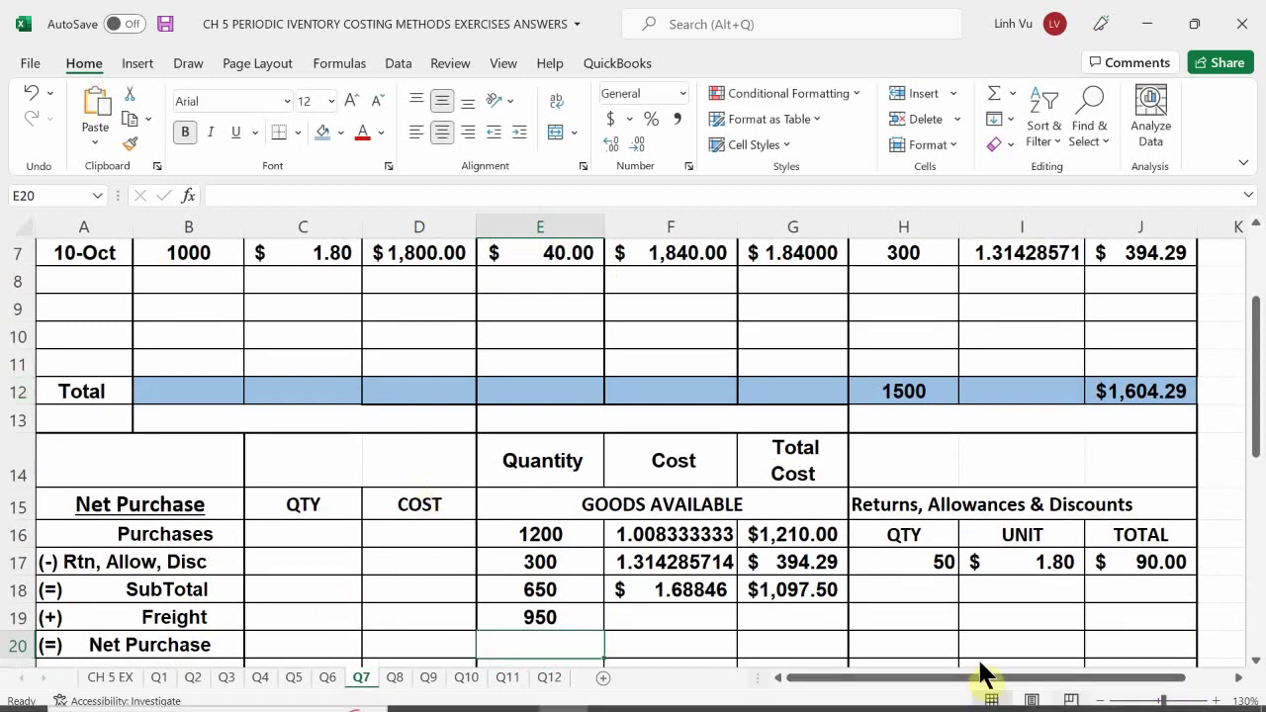
Calculate the second purchase's total cost net of the return with =F7-J17 in G19.
left_click(761, 611)
type("=")
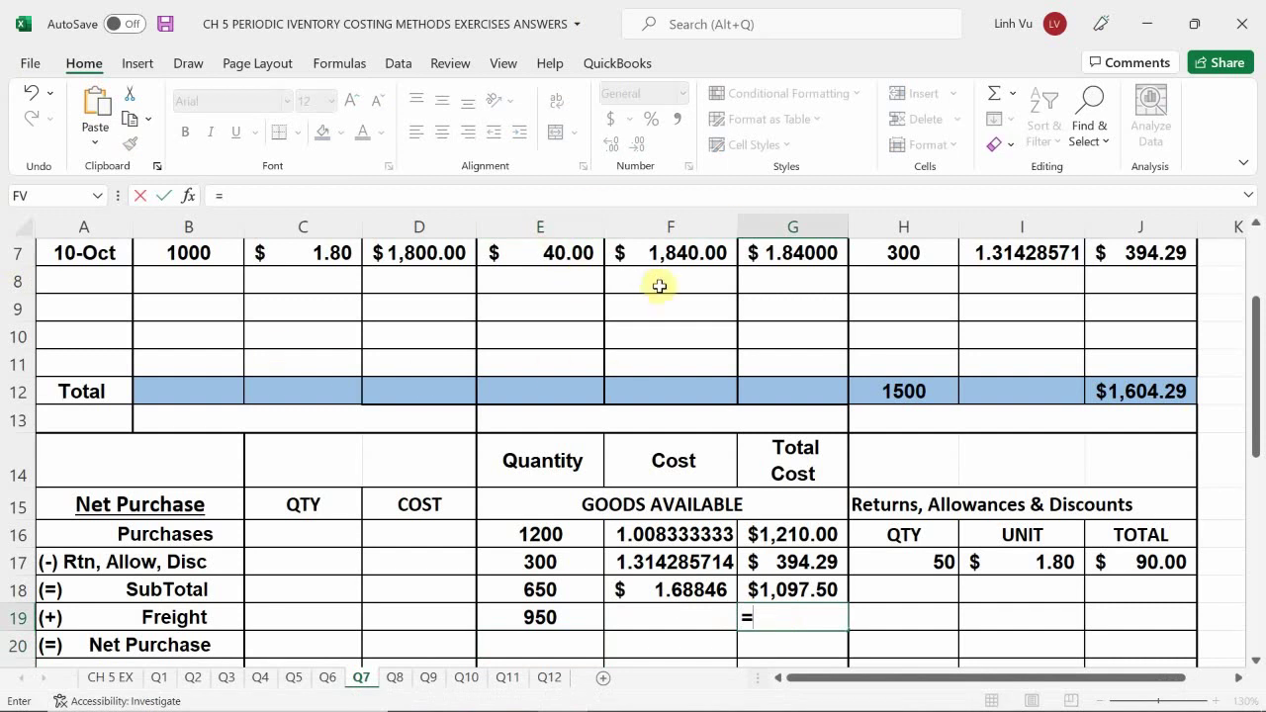
left_click(656, 254)
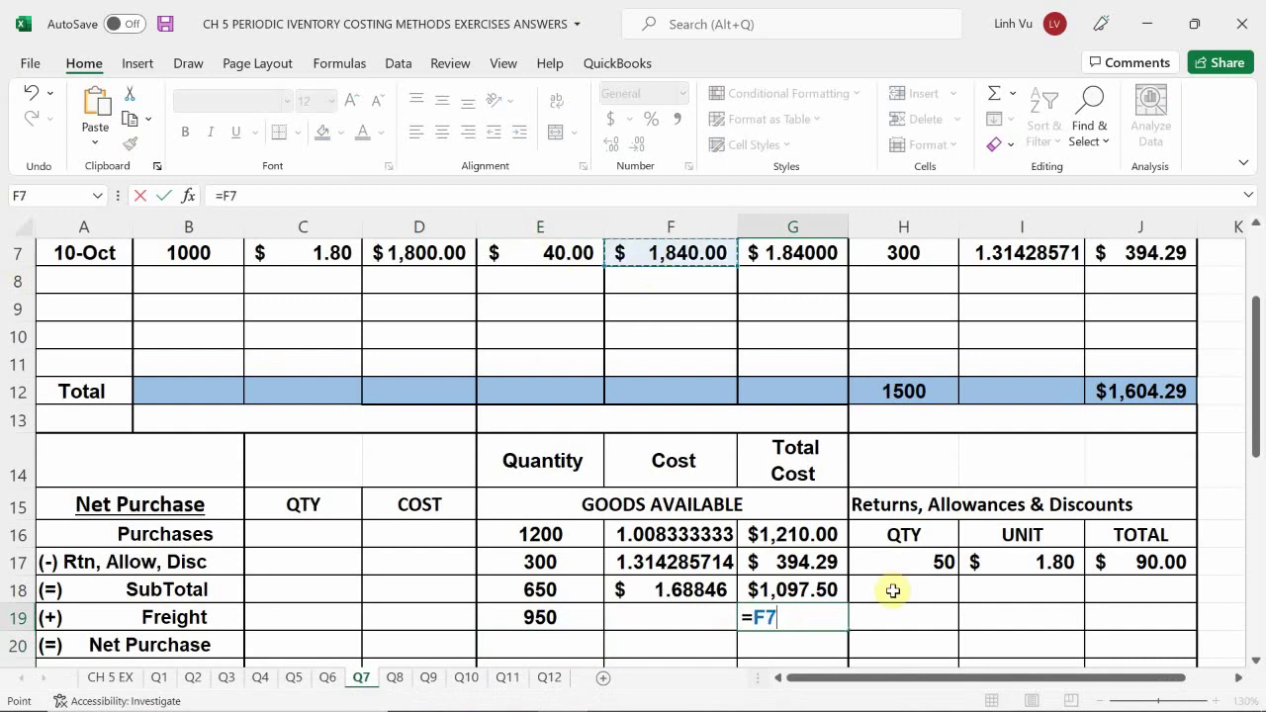
type("-")
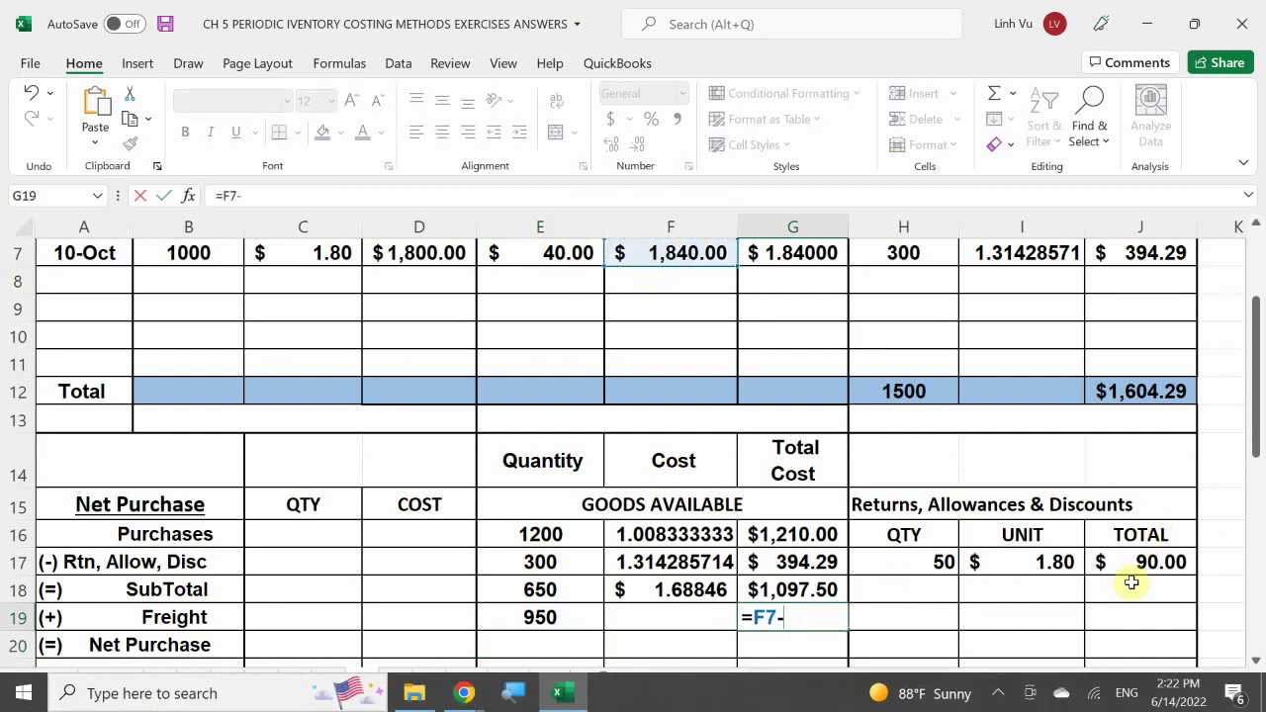
left_click(1135, 578)
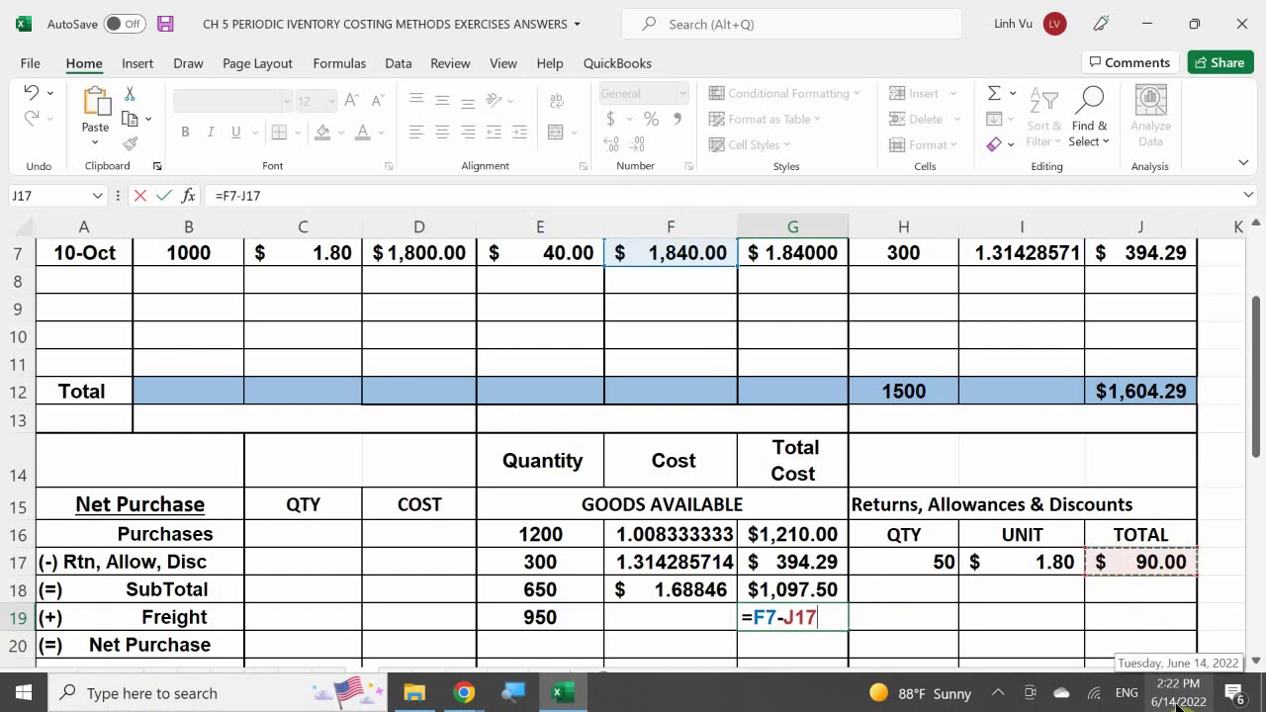
key("Return")
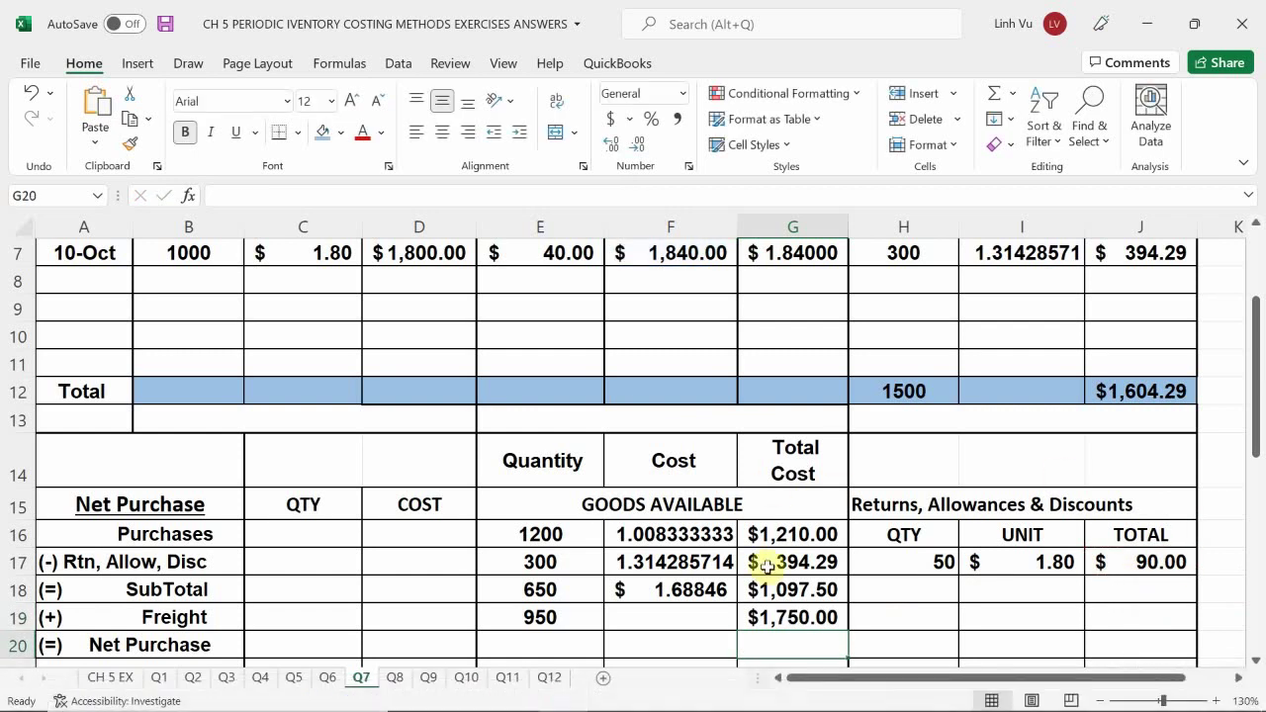
Calculate the second purchase's net cost per item with =G19/E19 in F19.
scroll(712, 505, "down", 1)
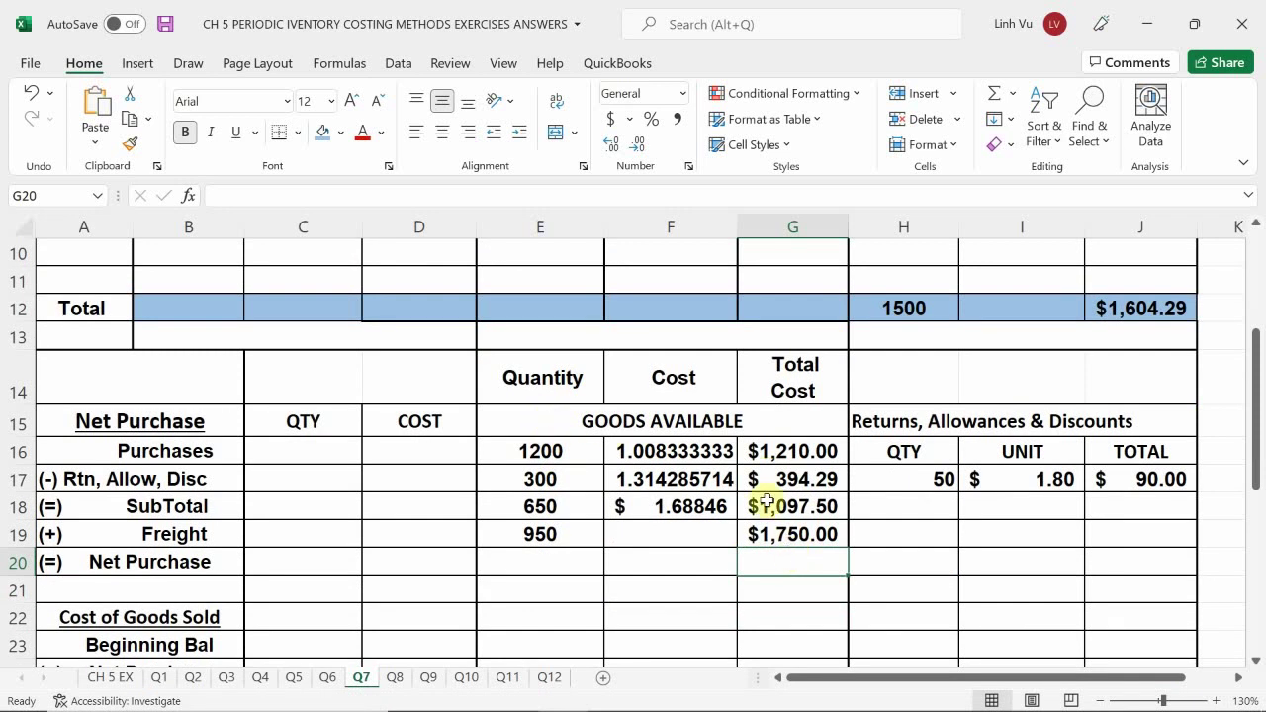
left_click(662, 532)
type("=")
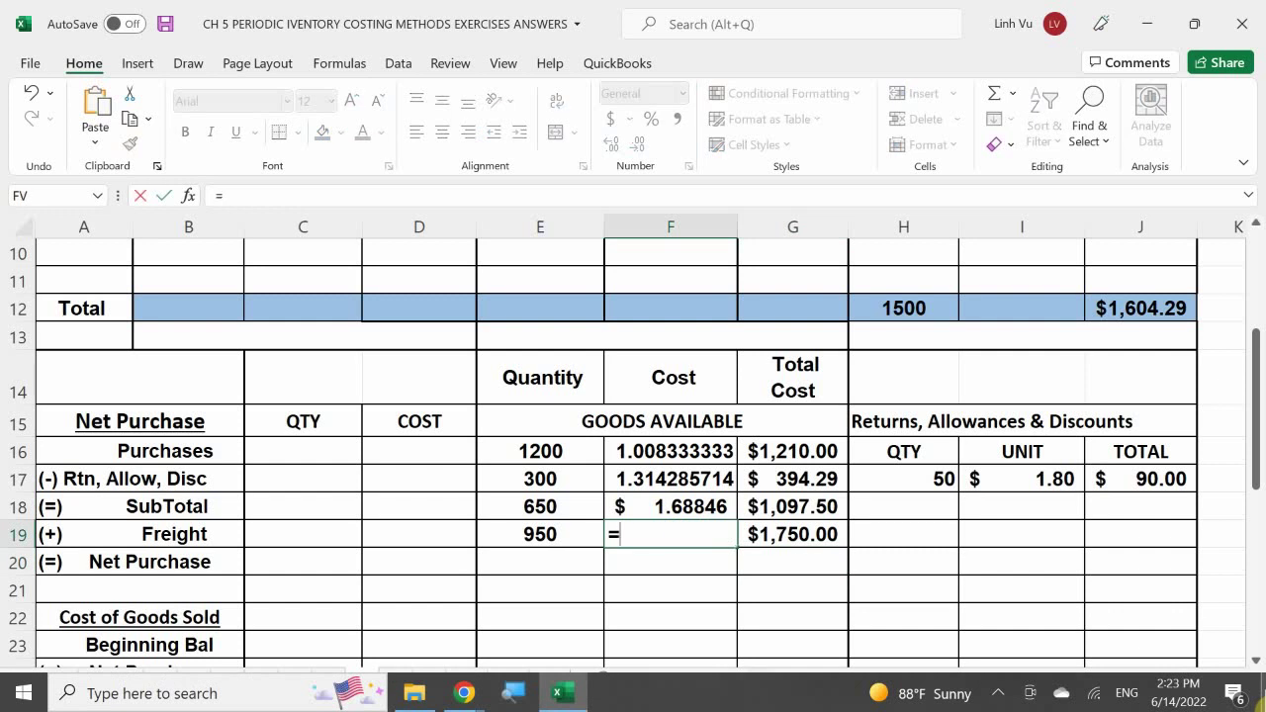
key("Right")
type("/")
key("Left")
key("Left")
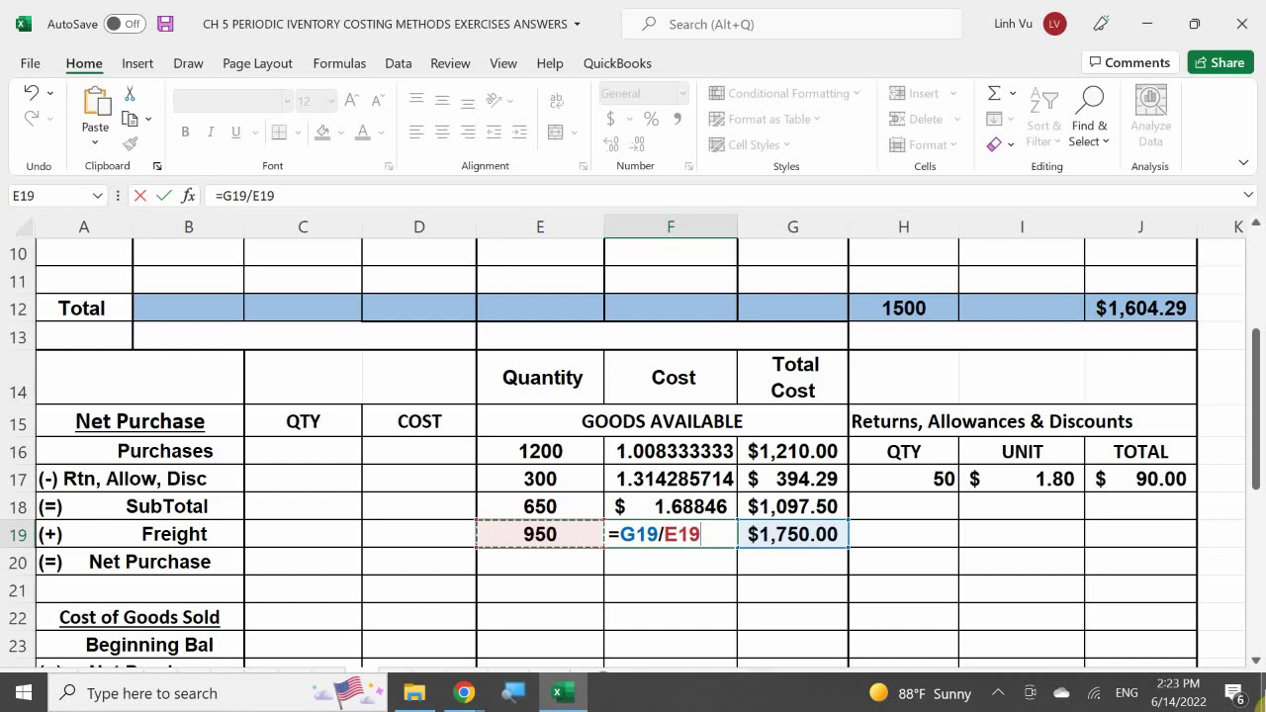
key("Return")
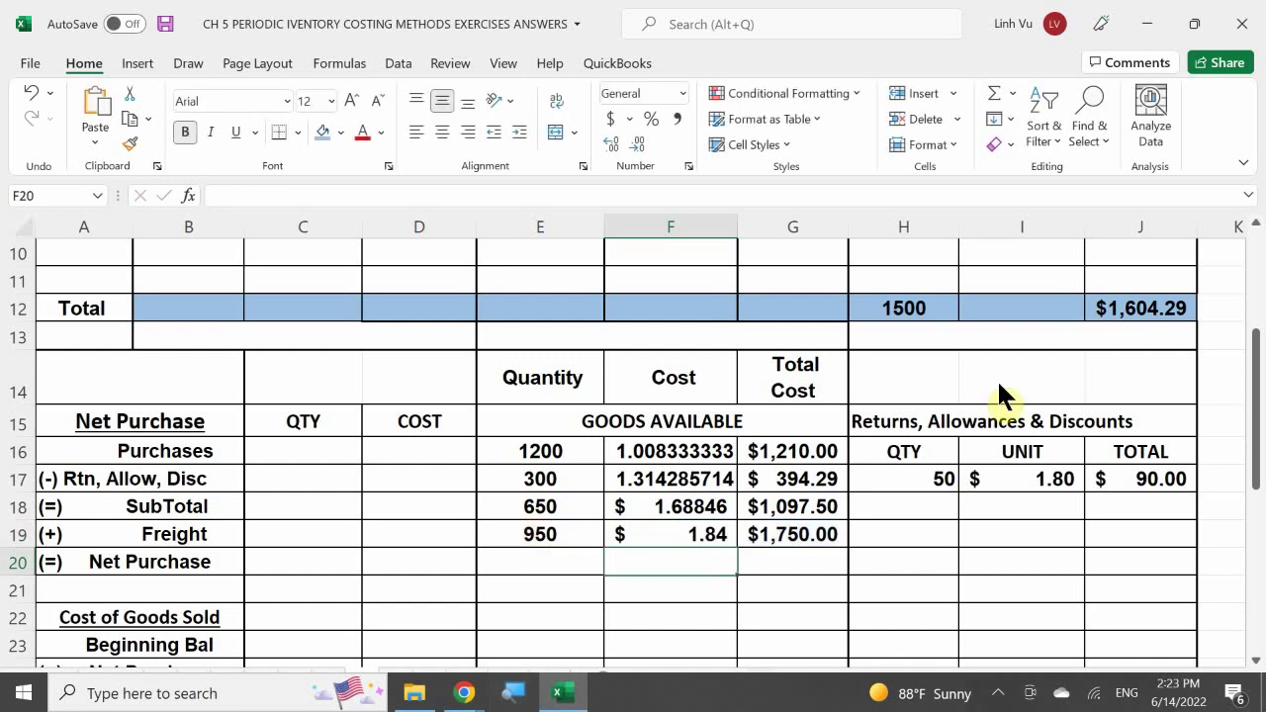
Format the goods available costs in F16:F21 as plain numbers with eight decimal places.
left_click_drag(644, 443, 667, 600)
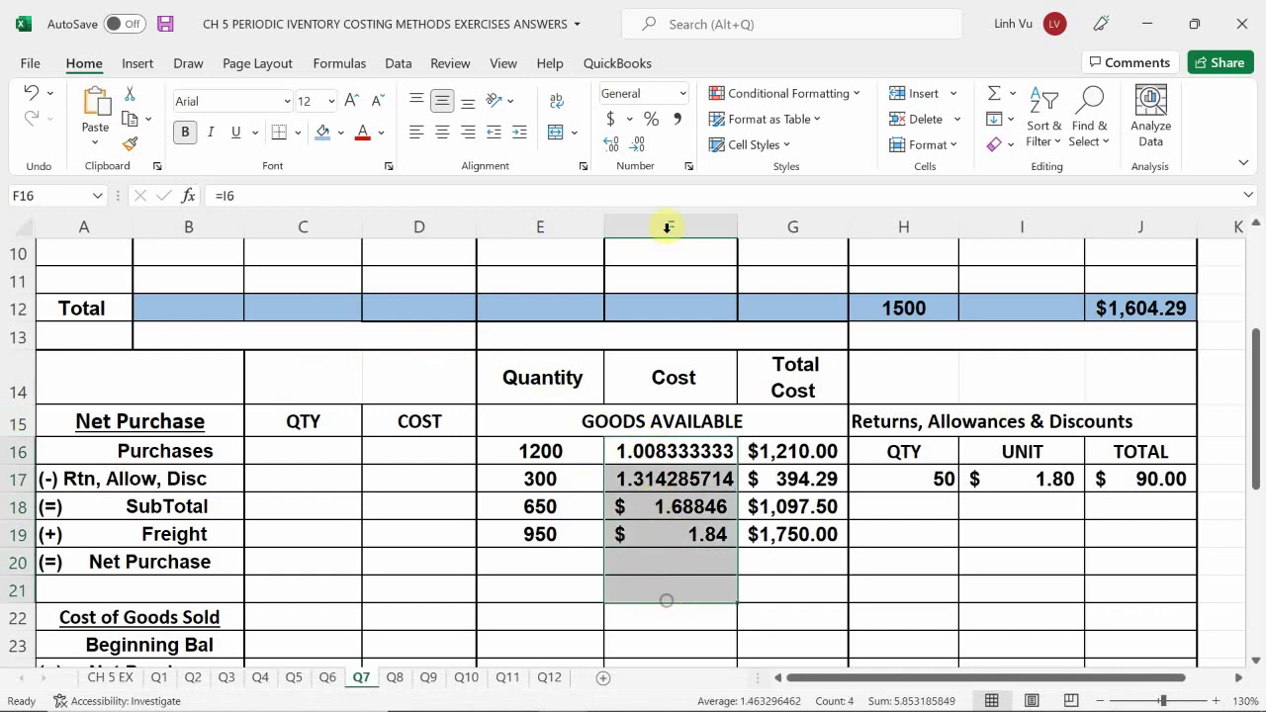
left_click(615, 141)
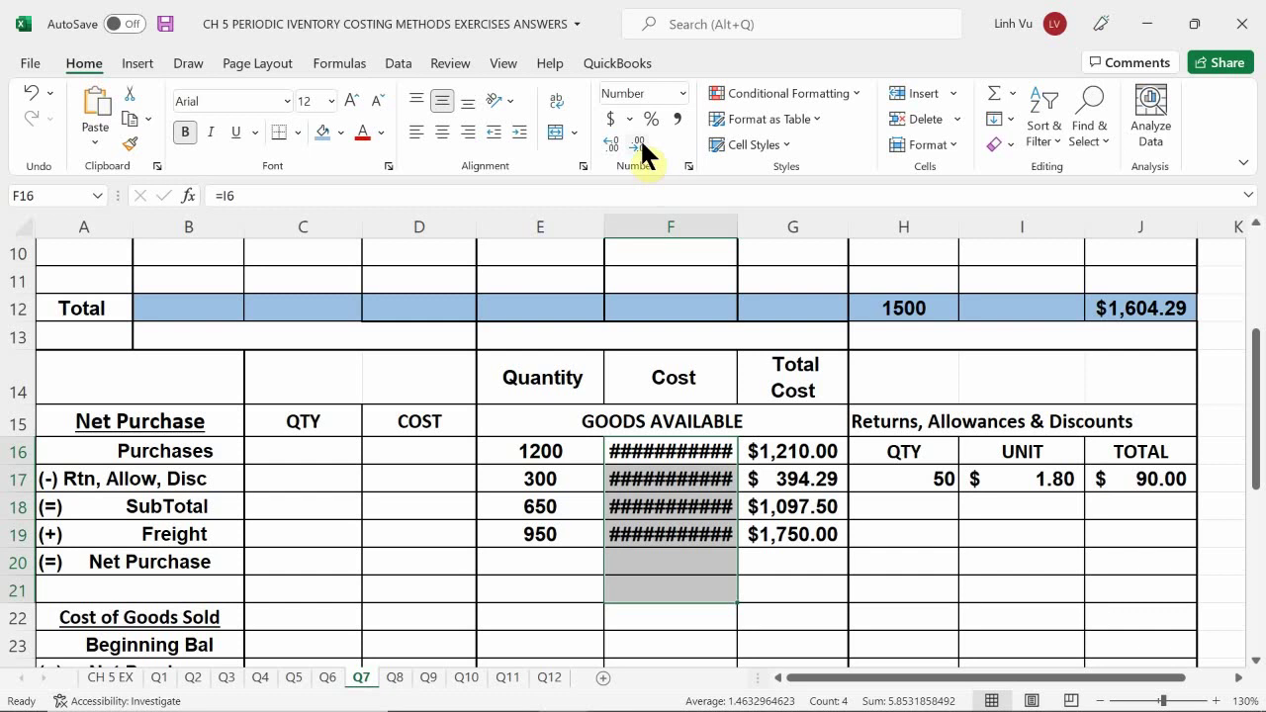
left_click(638, 146)
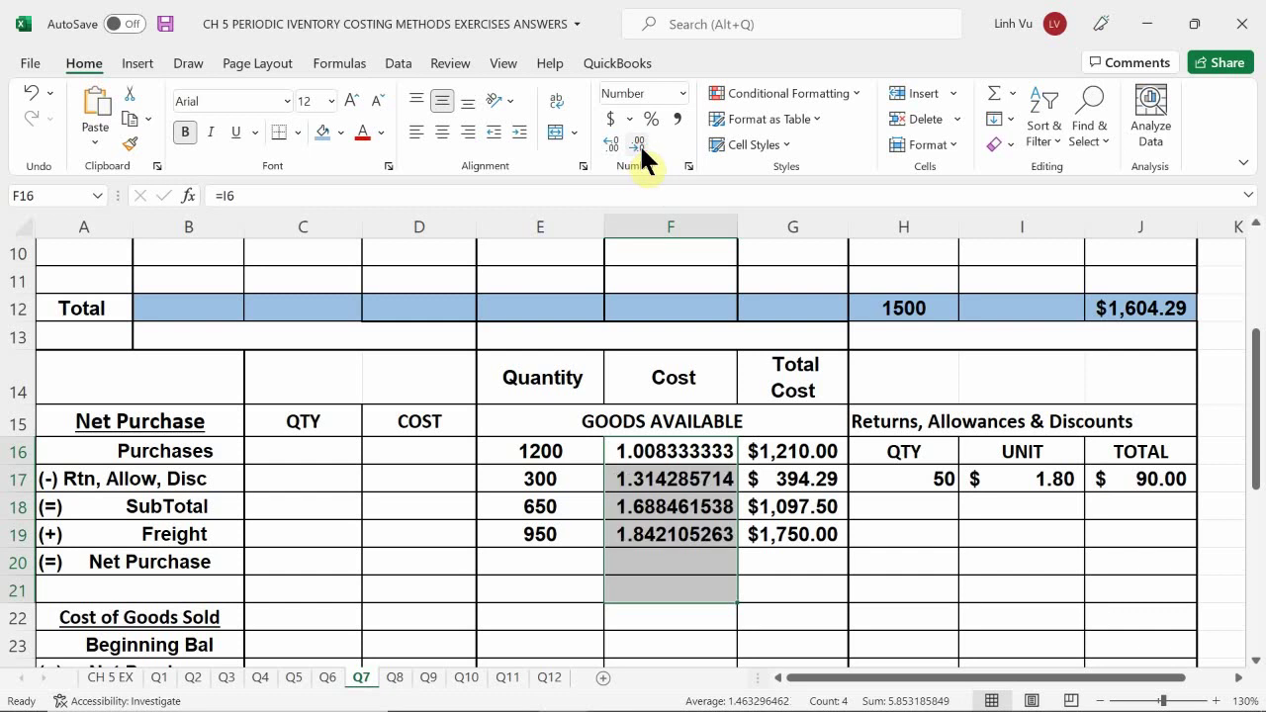
left_click(639, 144)
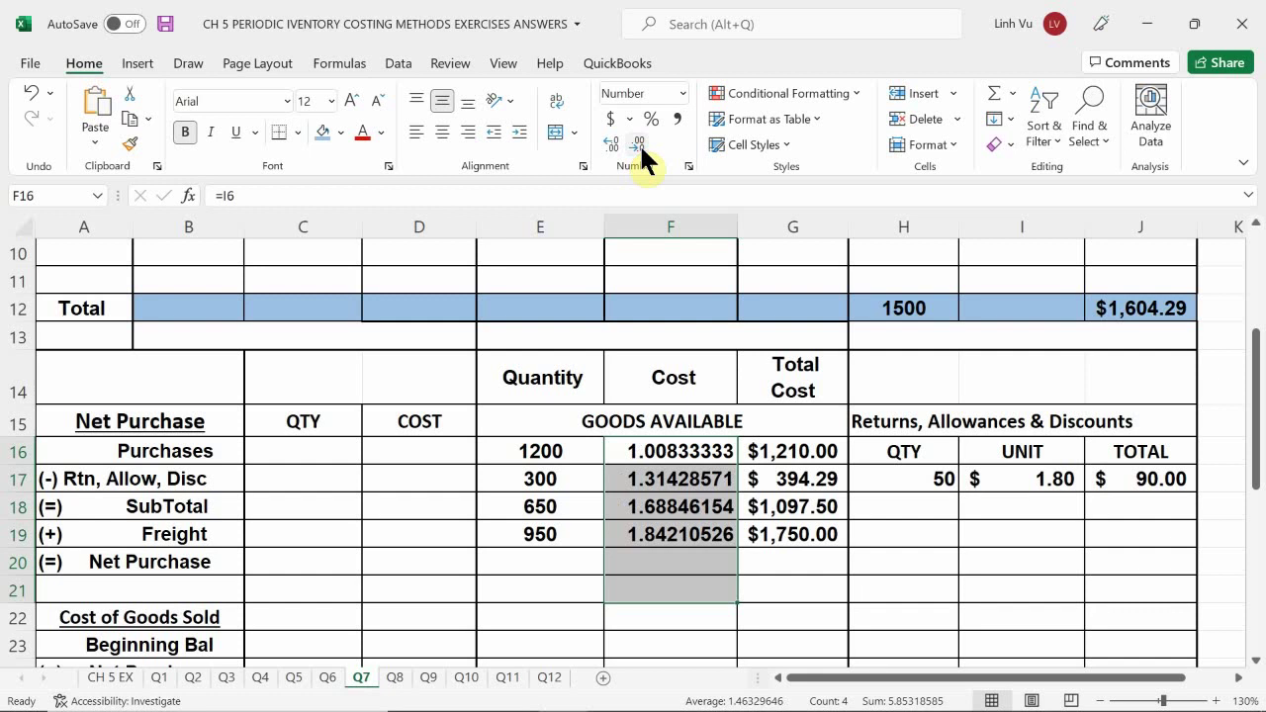
left_click(781, 535)
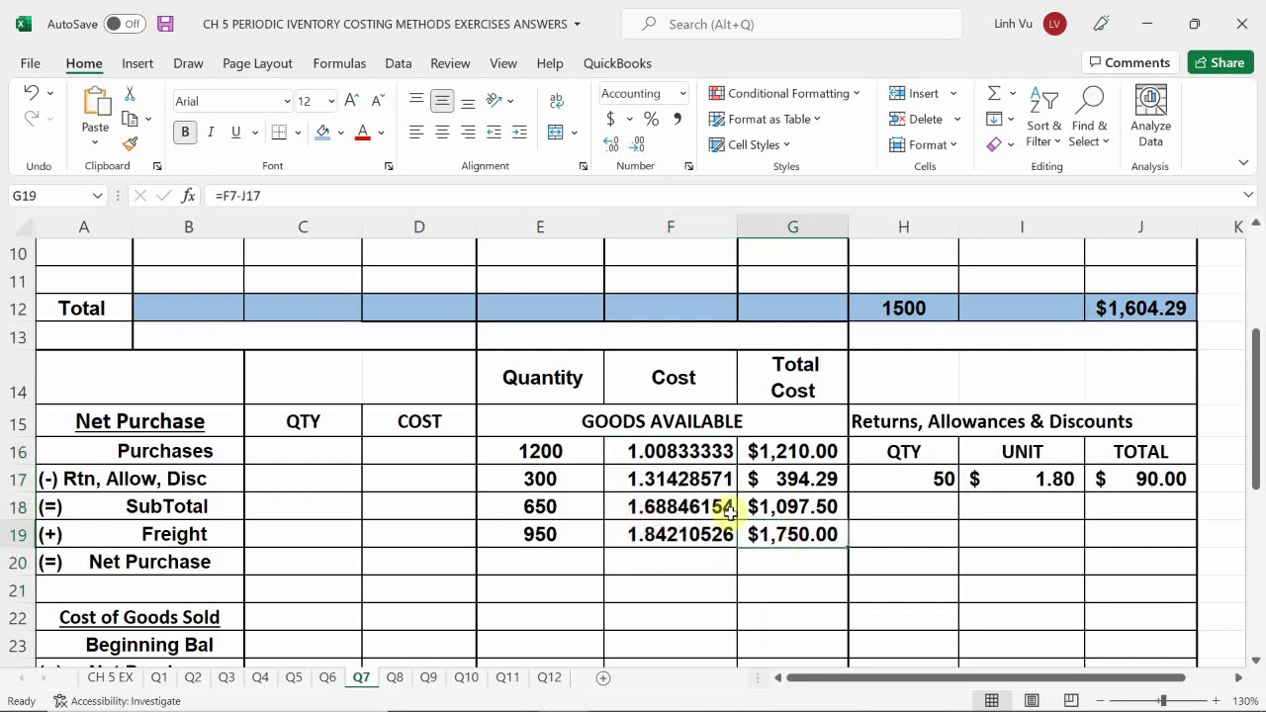
Check the September transactions on sheet CH 5 EX, and correct the second purchase's date in A7 of sheet Q7 to 9/10.
scroll(727, 504, "up", 1)
scroll(545, 461, "down", 1)
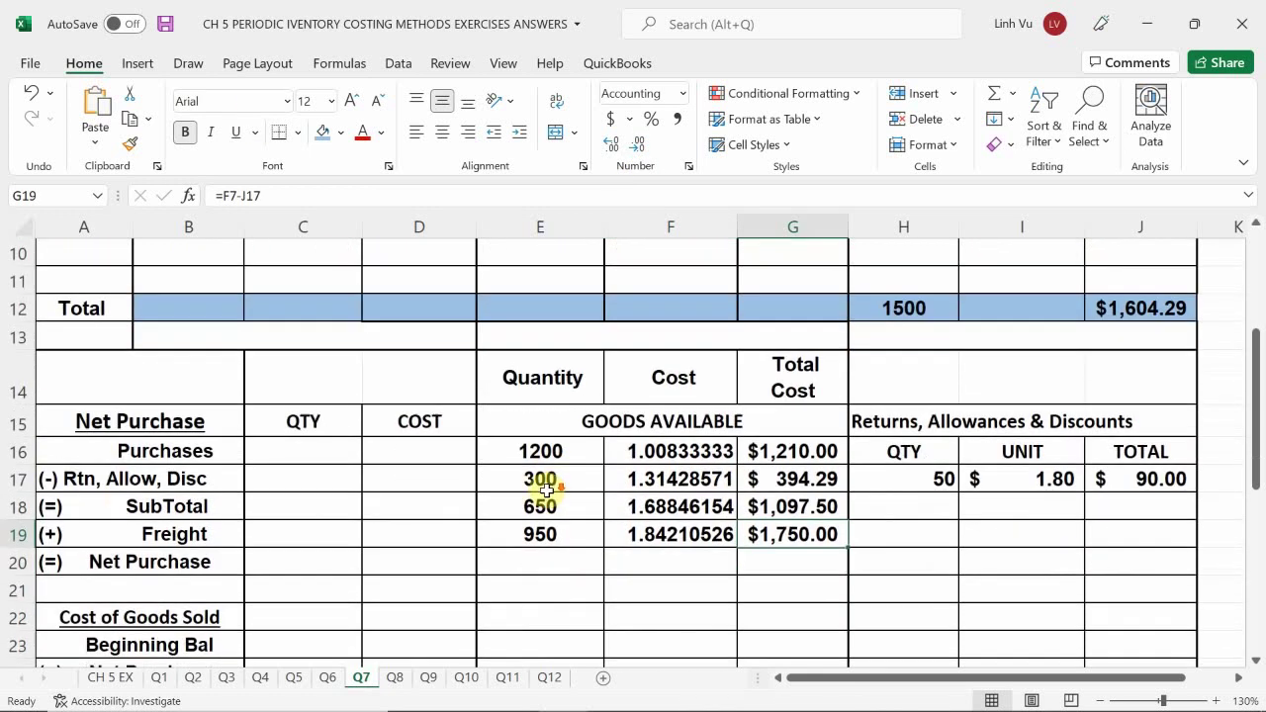
left_click(116, 682)
scroll(169, 557, "down", 1)
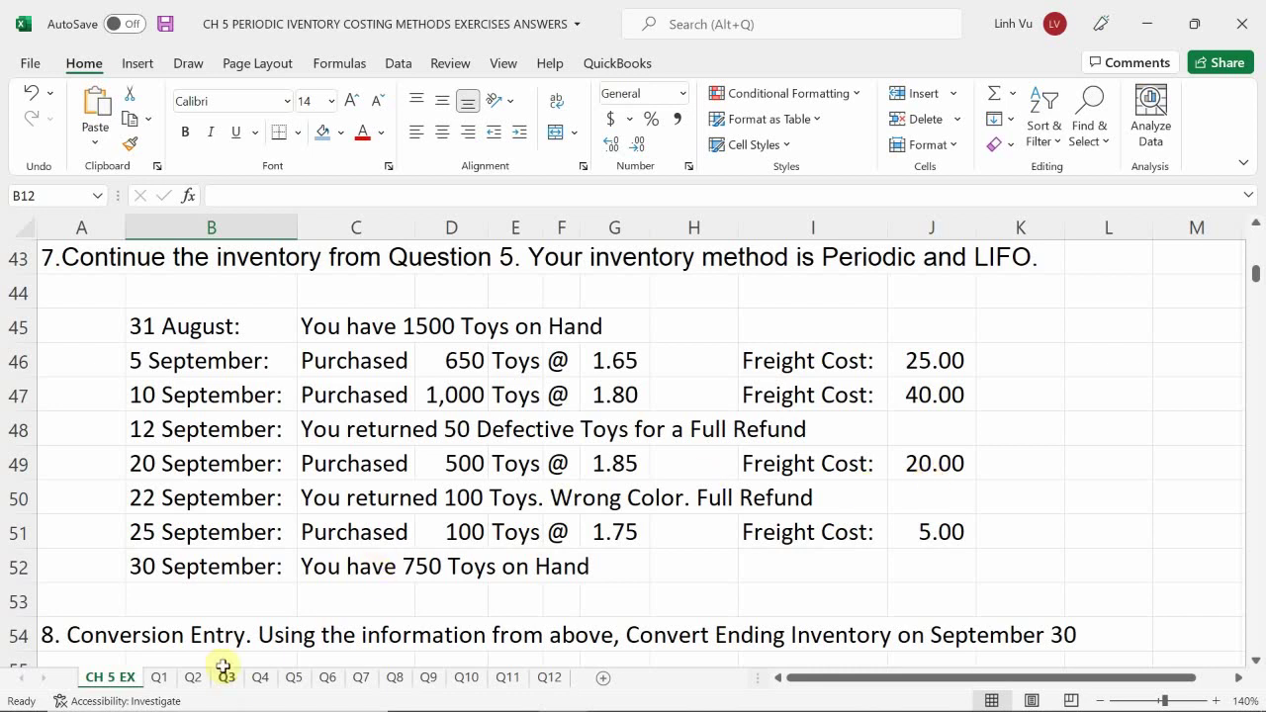
left_click(361, 679)
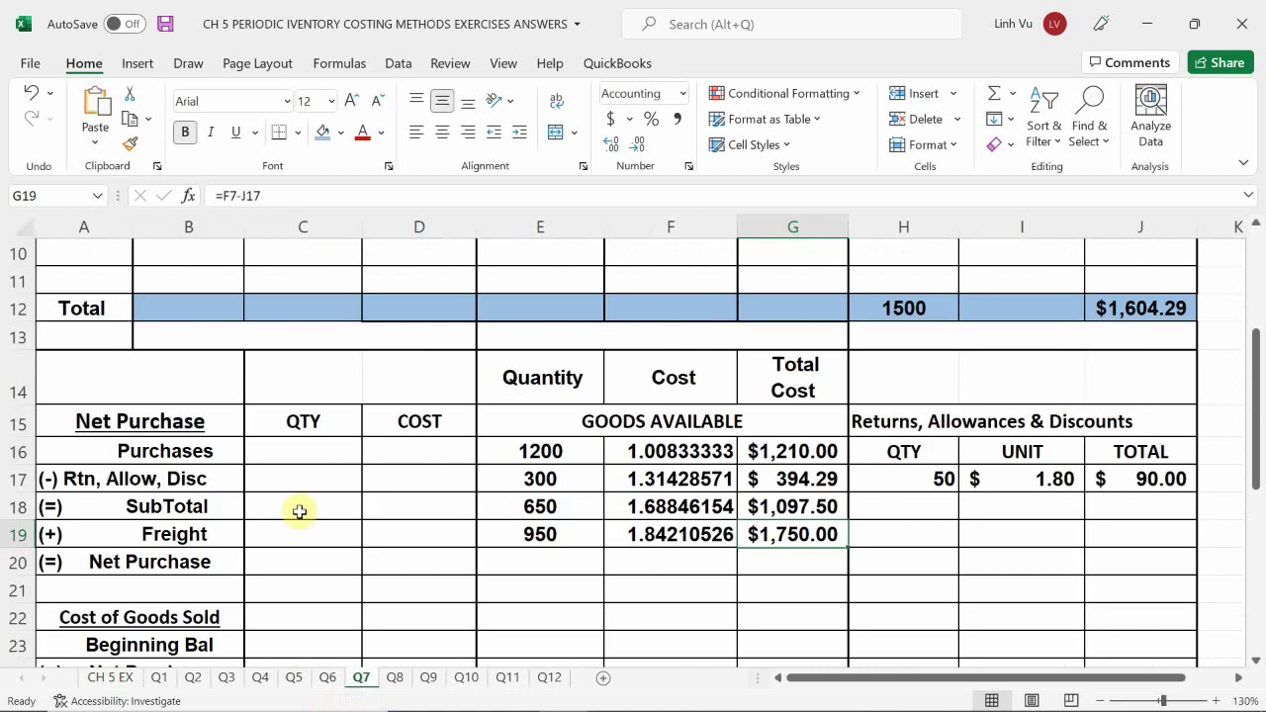
scroll(208, 444, "up", 1)
scroll(198, 444, "up", 2)
left_click(90, 511)
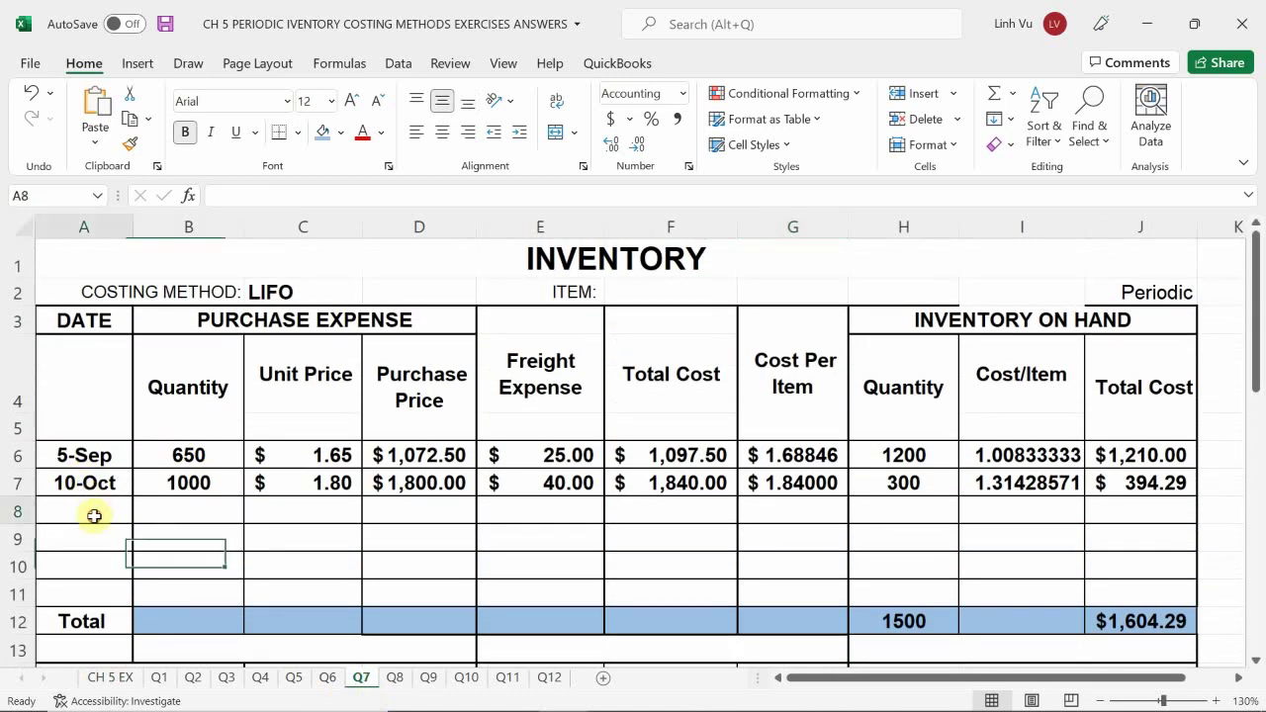
key("Up")
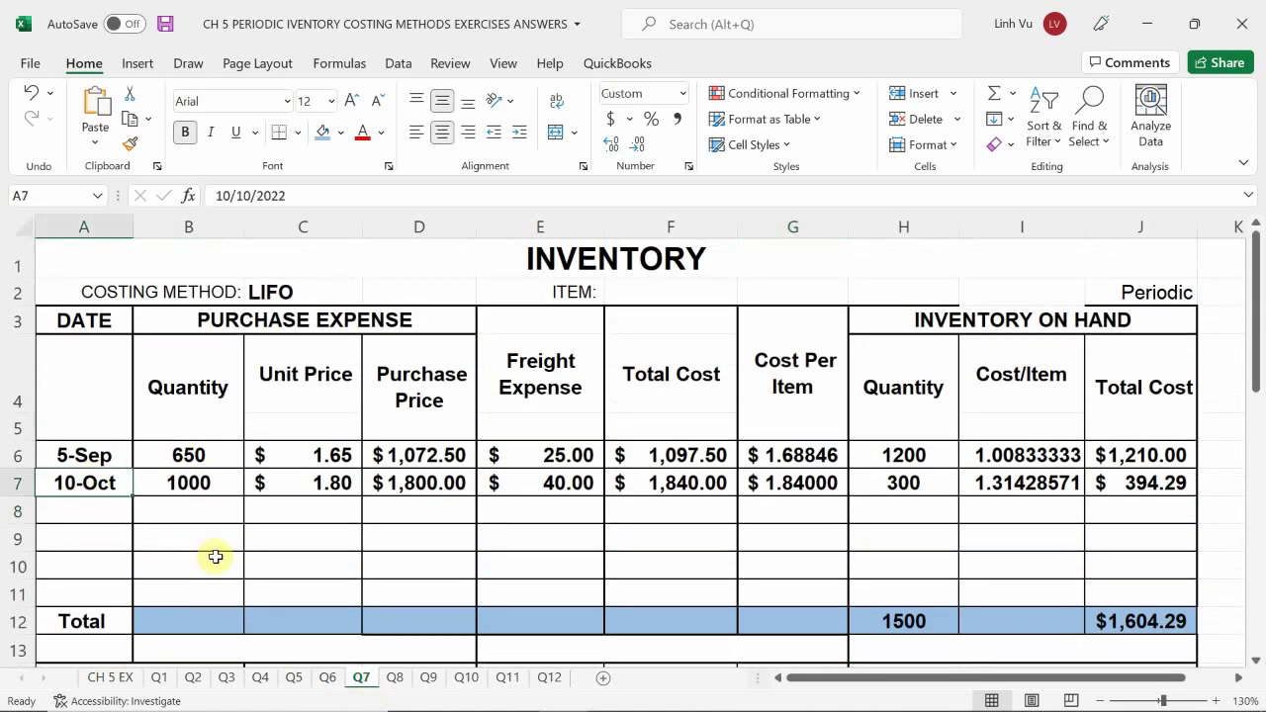
type("9/10")
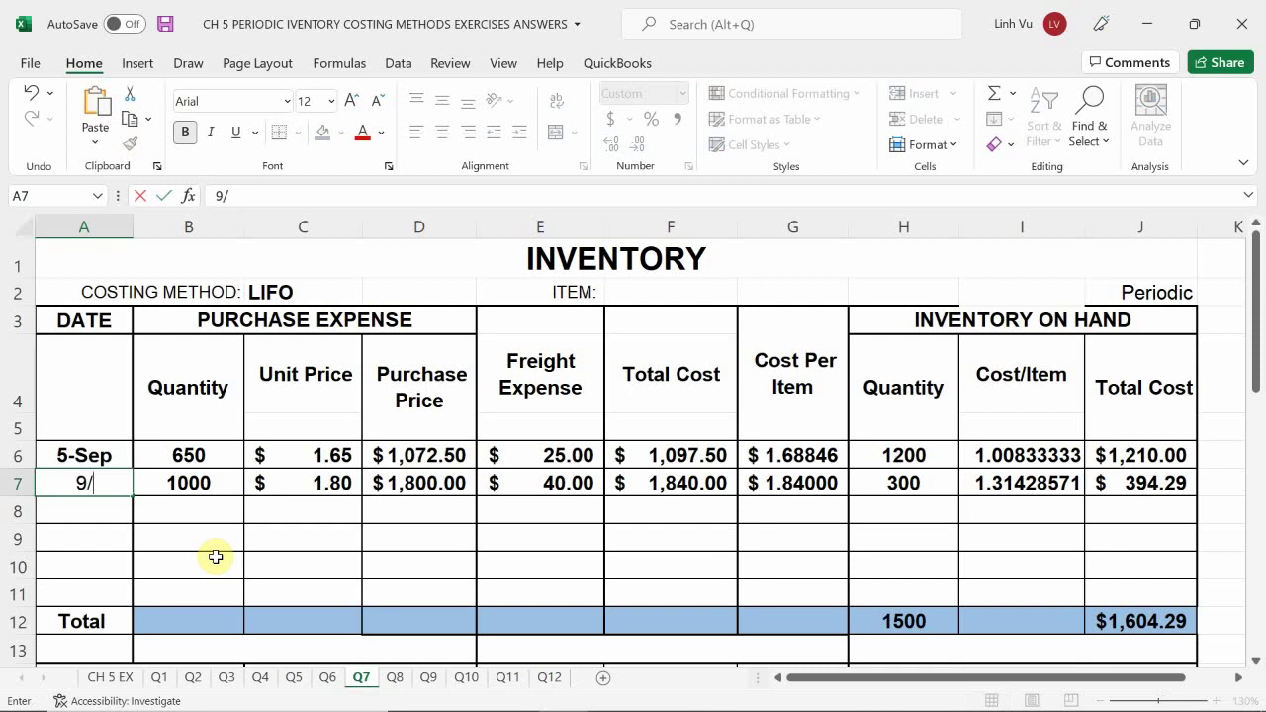
key("Return")
Enter the third purchase's date 9/20 in A8 and its quantity 500 in B8.
type("9/")
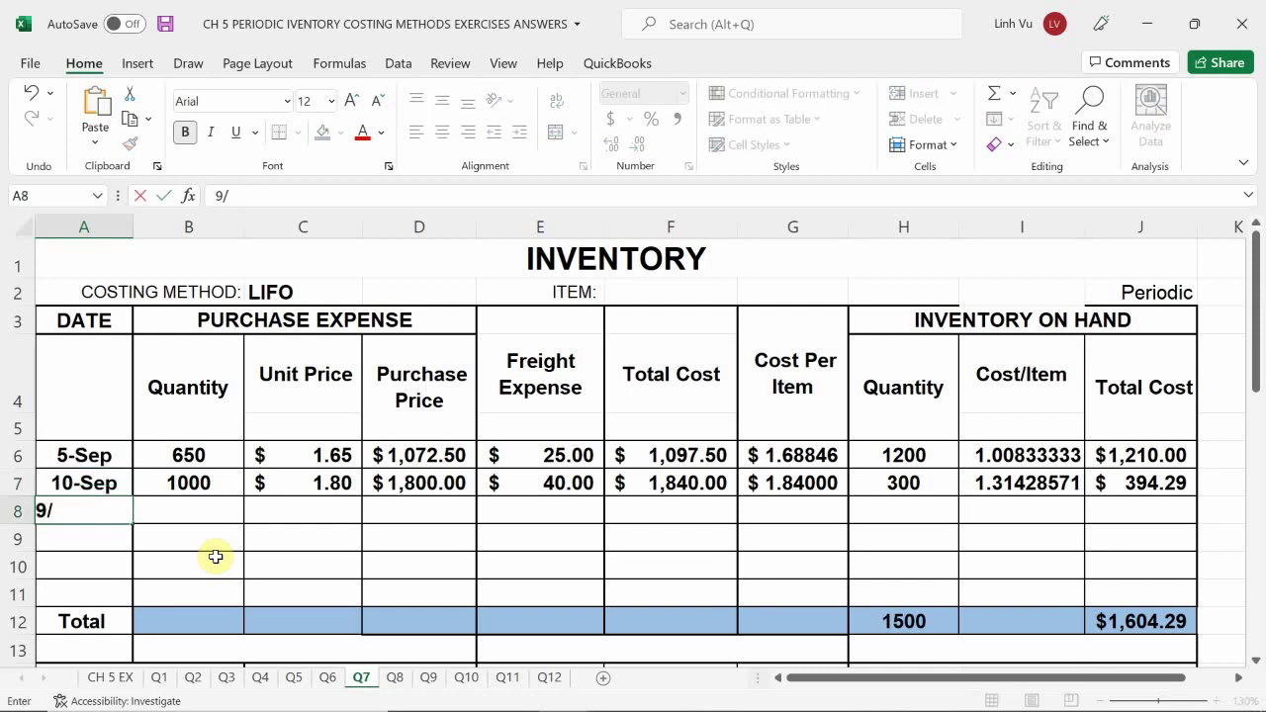
type("20")
key("Return")
key("Right")
key("Up")
type("50")
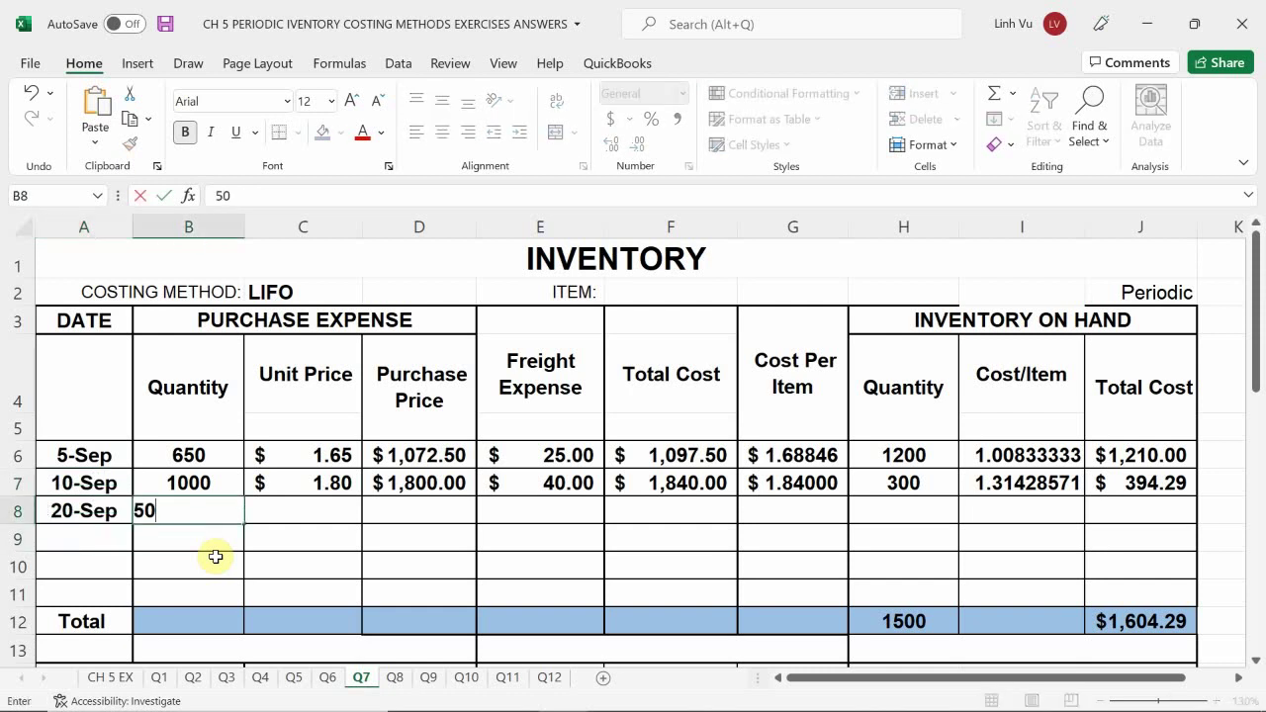
type("0")
Enter the third purchase's unit price 1.85 in C8 and its freight expense 20 in E8.
key("Tab")
type("1.85")
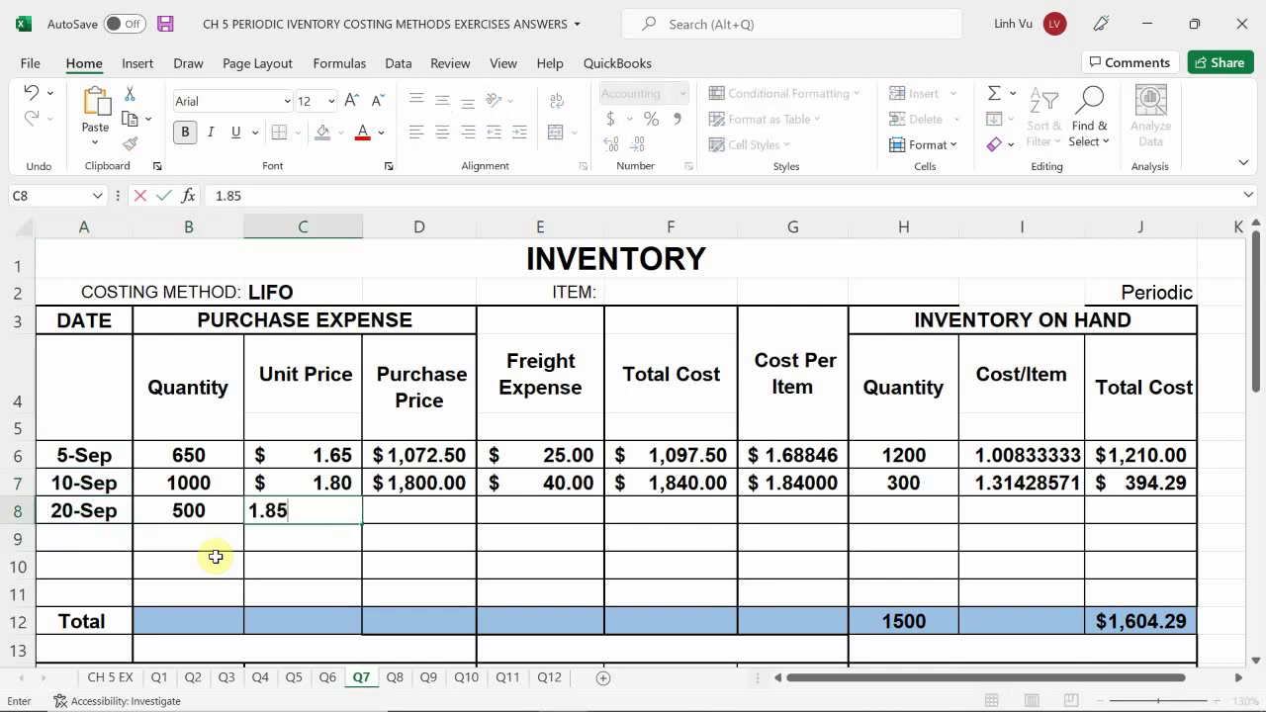
key("Tab")
key("Tab")
type("20")
key("Return")
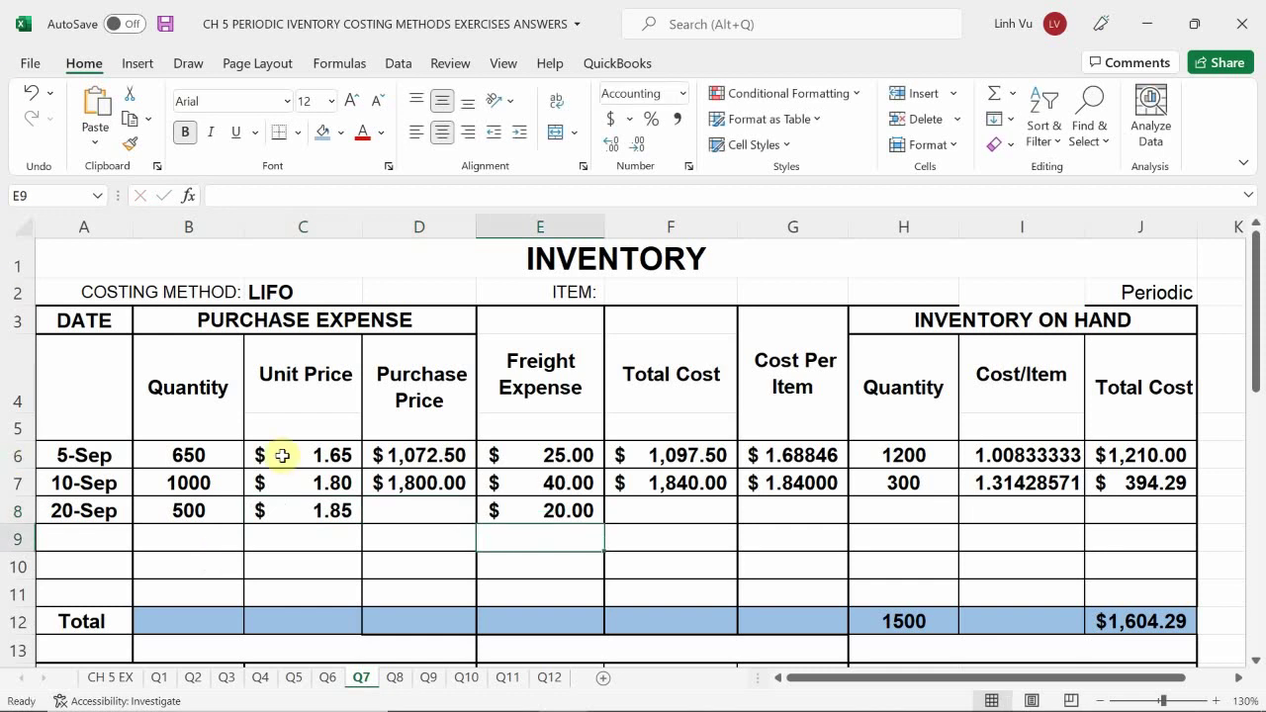
Check the 20 September purchase on sheet CH 5 EX, and fill the purchase price formula from D7 down to D8 on sheet Q7.
left_click(110, 679)
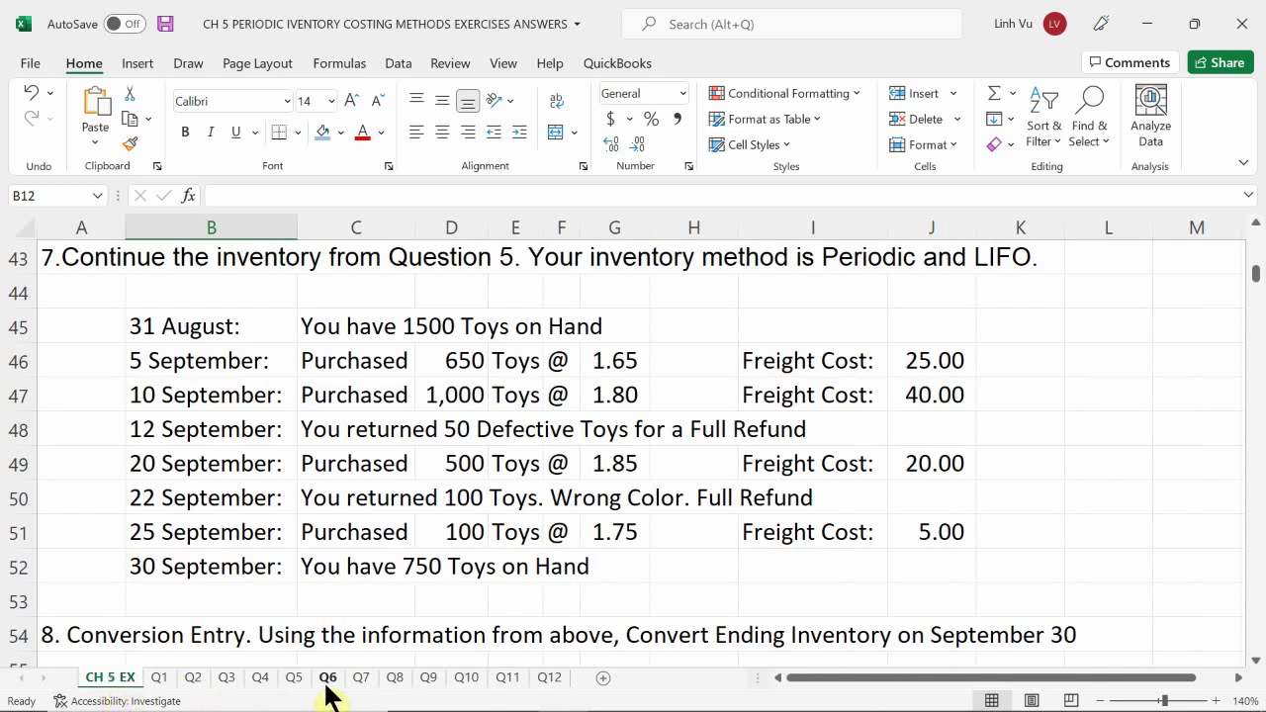
left_click(359, 682)
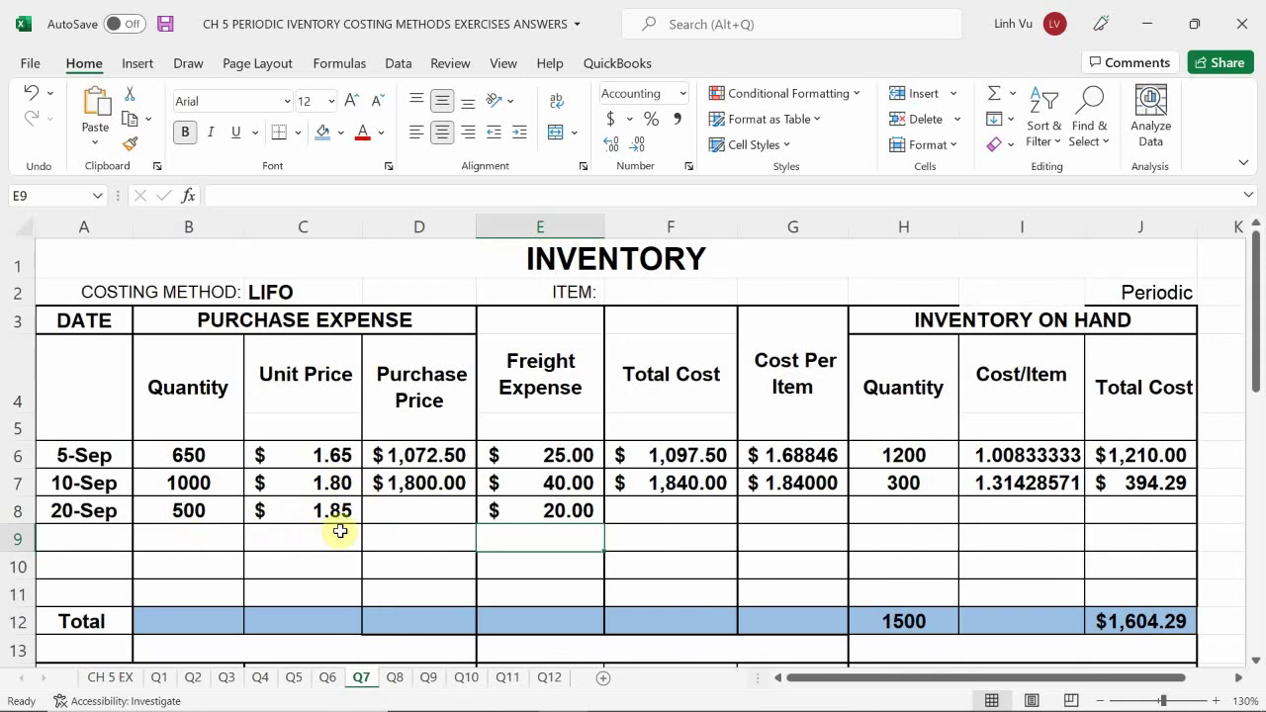
left_click(425, 489)
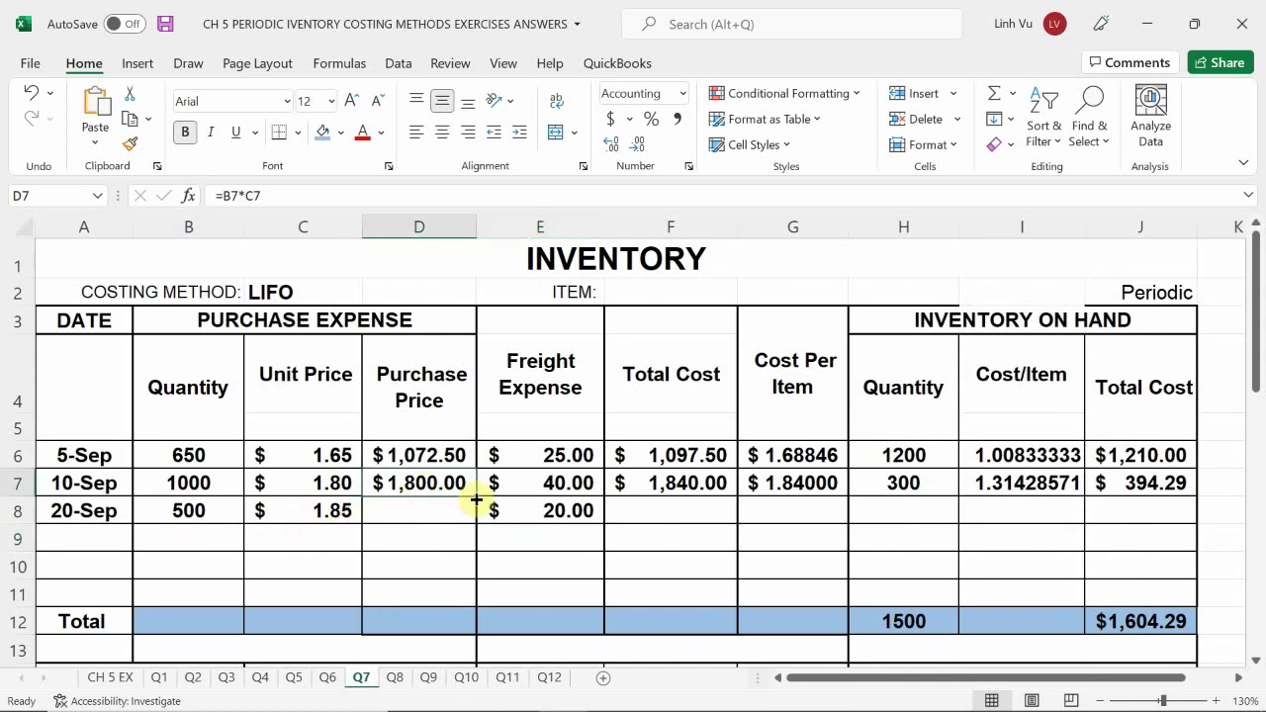
left_click_drag(476, 499, 470, 525)
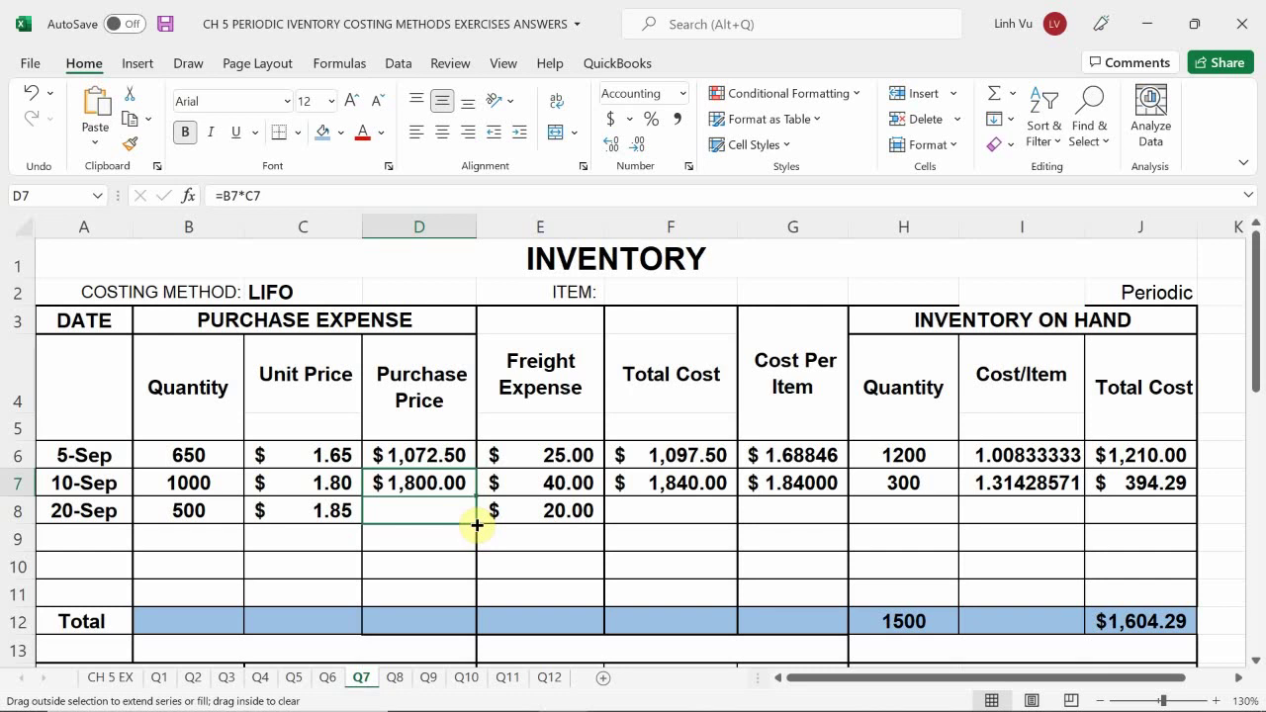
left_click_drag(477, 525, 477, 527)
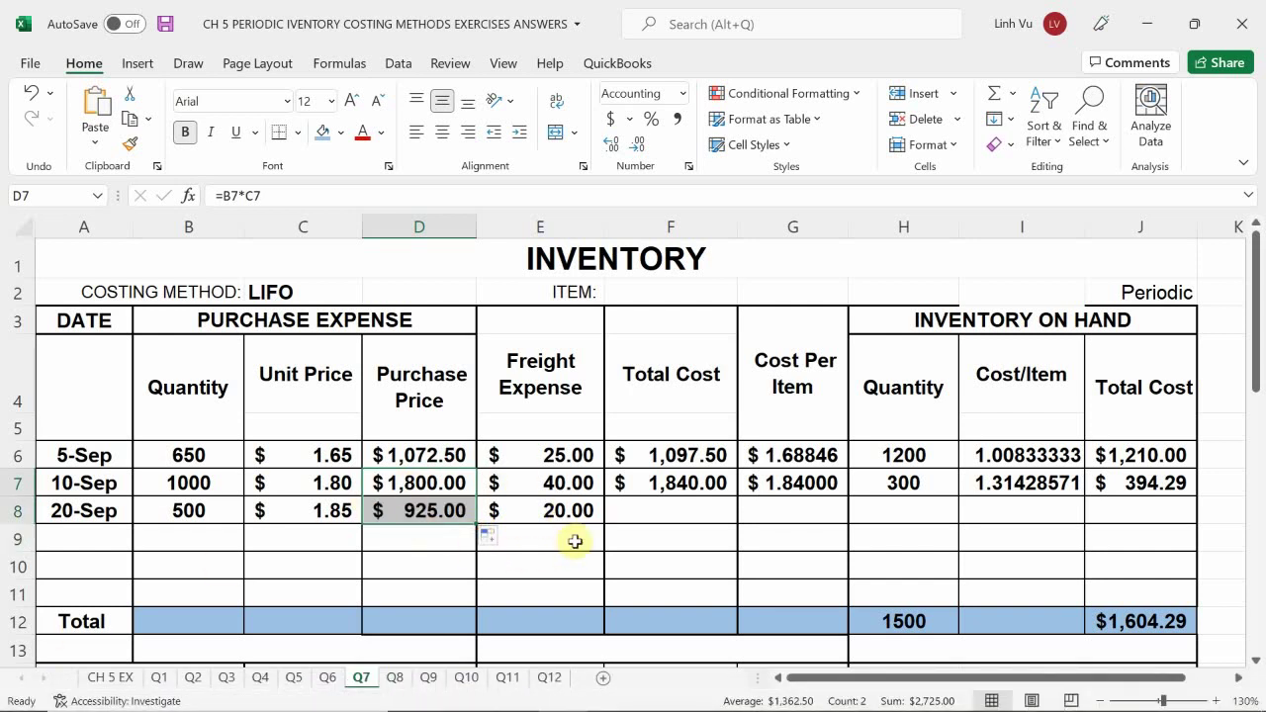
Select the second purchase's total cost formula in F7 for copying to the 20 September row.
left_click(695, 484)
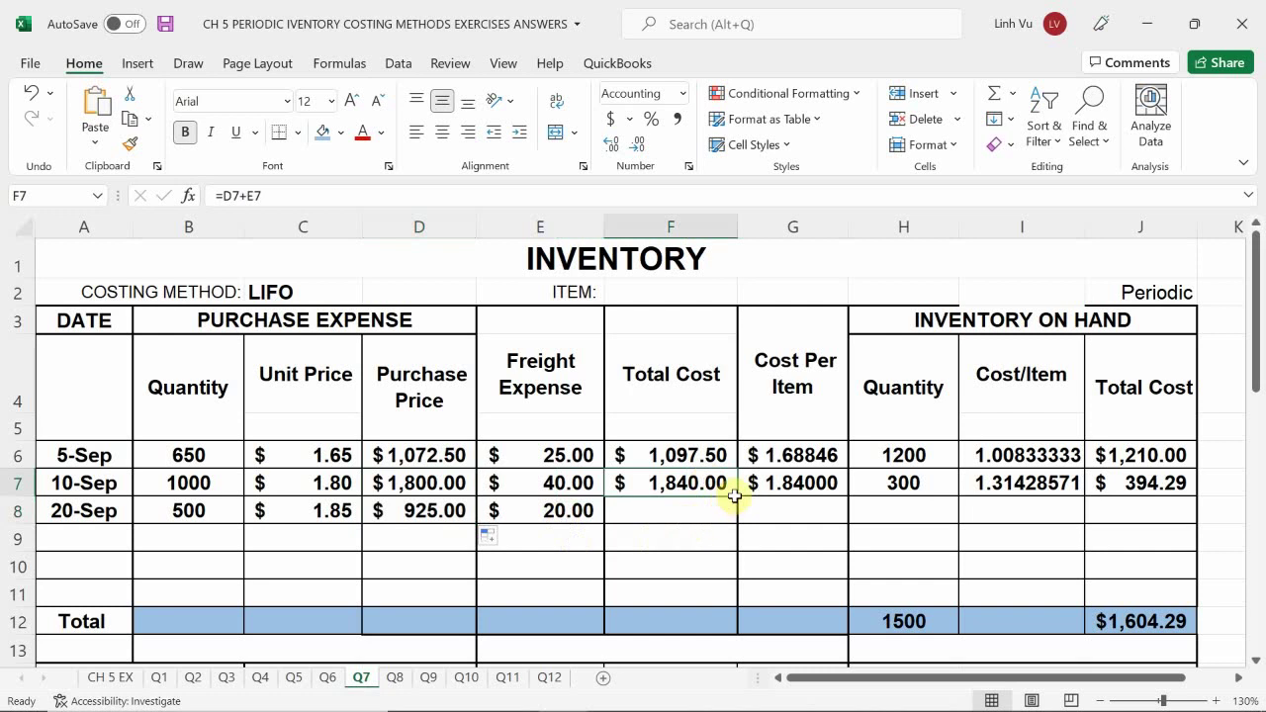
Fill the Total Cost and Cost Per Item formulas from the 10-Sep row down into the 20-Sep row.
left_click_drag(735, 495, 736, 525)
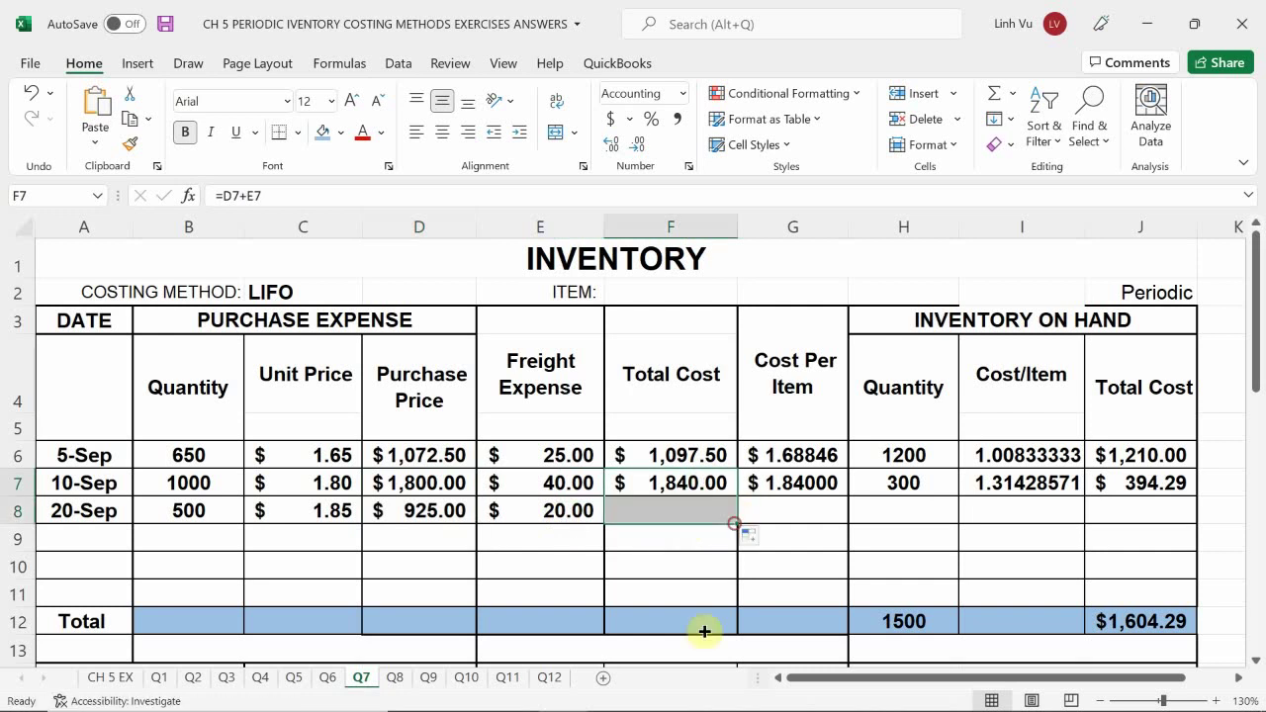
left_click(802, 504)
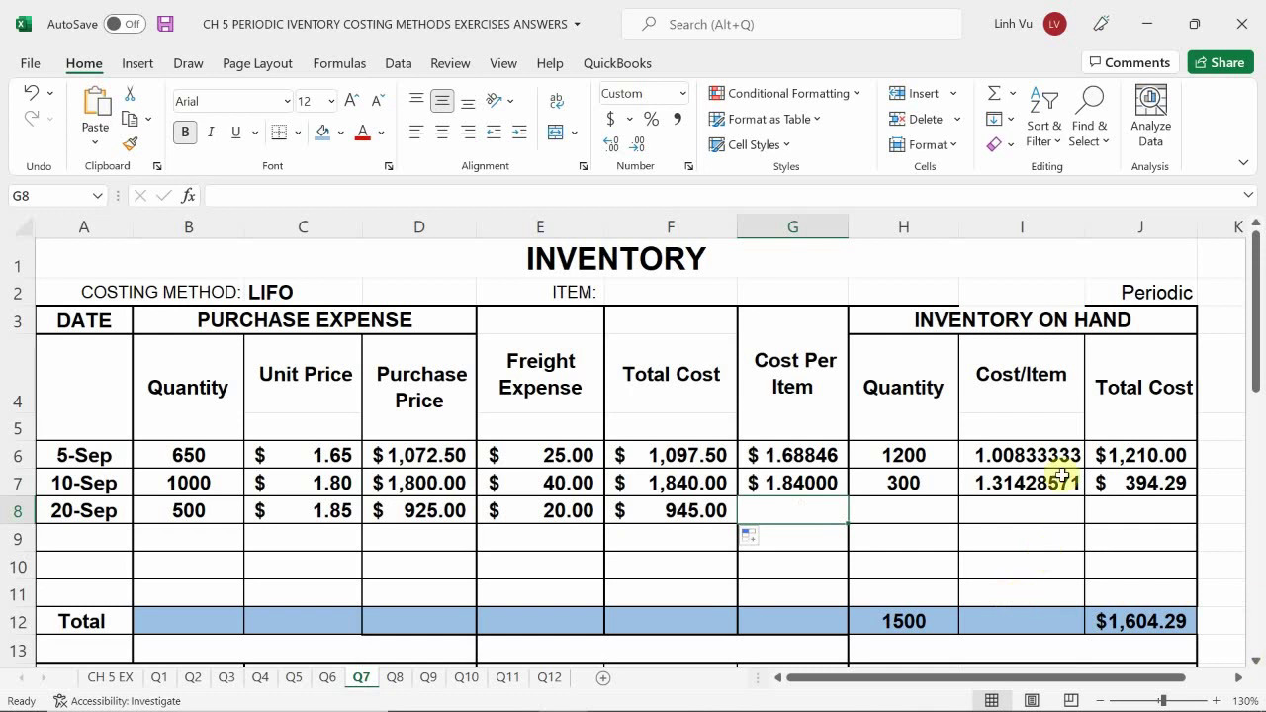
left_click(809, 486)
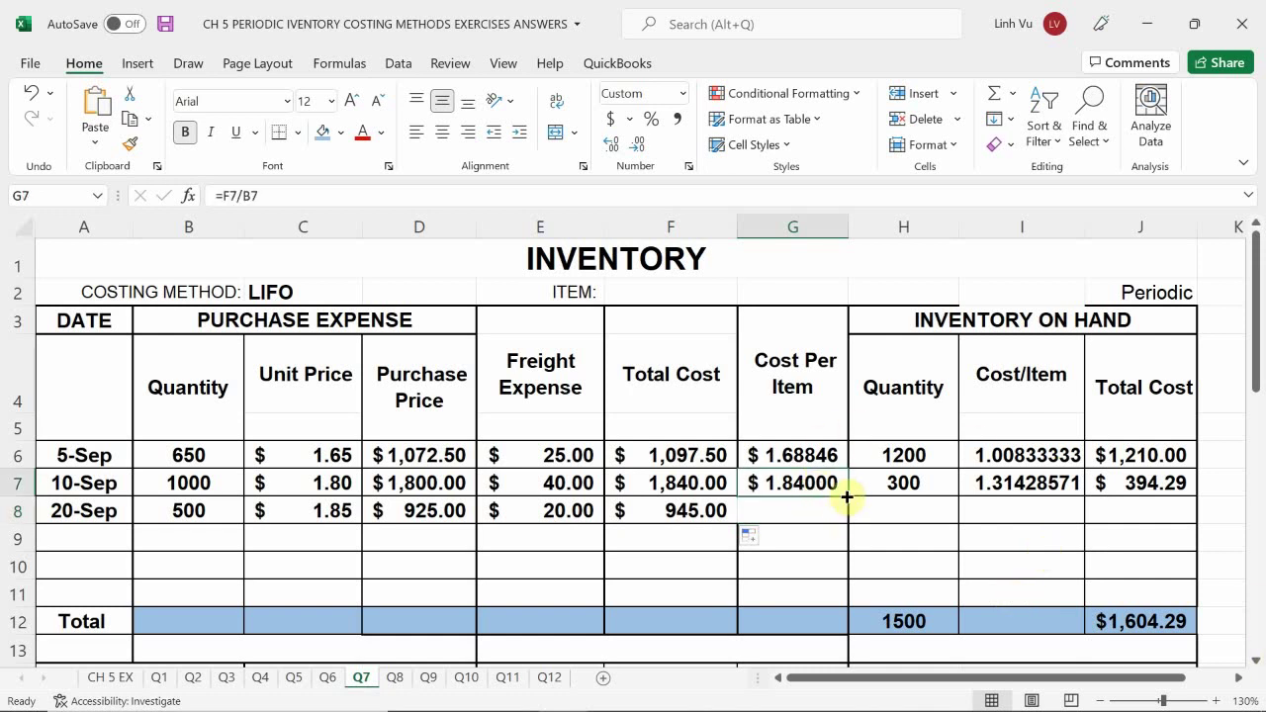
left_click_drag(847, 495, 849, 524)
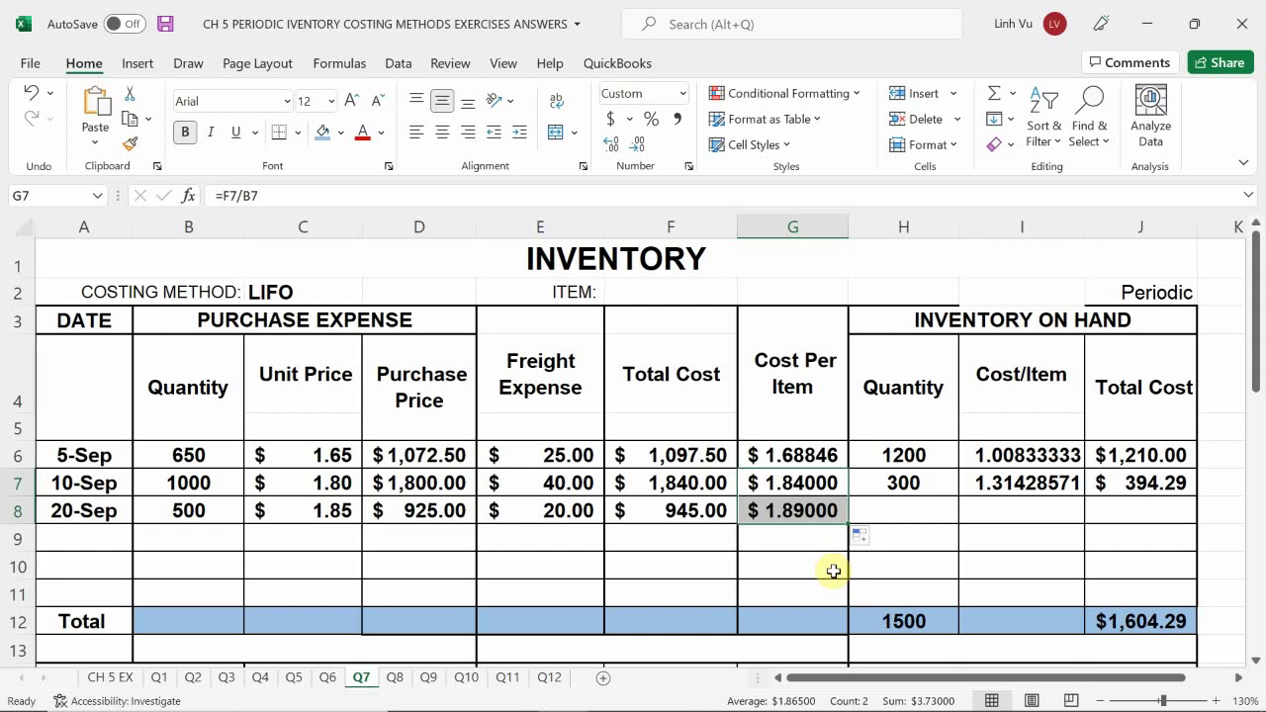
Check the 22 September return on the CH 5 EX sheet and record it in Q7 row 18 with quantity 100 and unit price =C8.
scroll(837, 545, "down", 1)
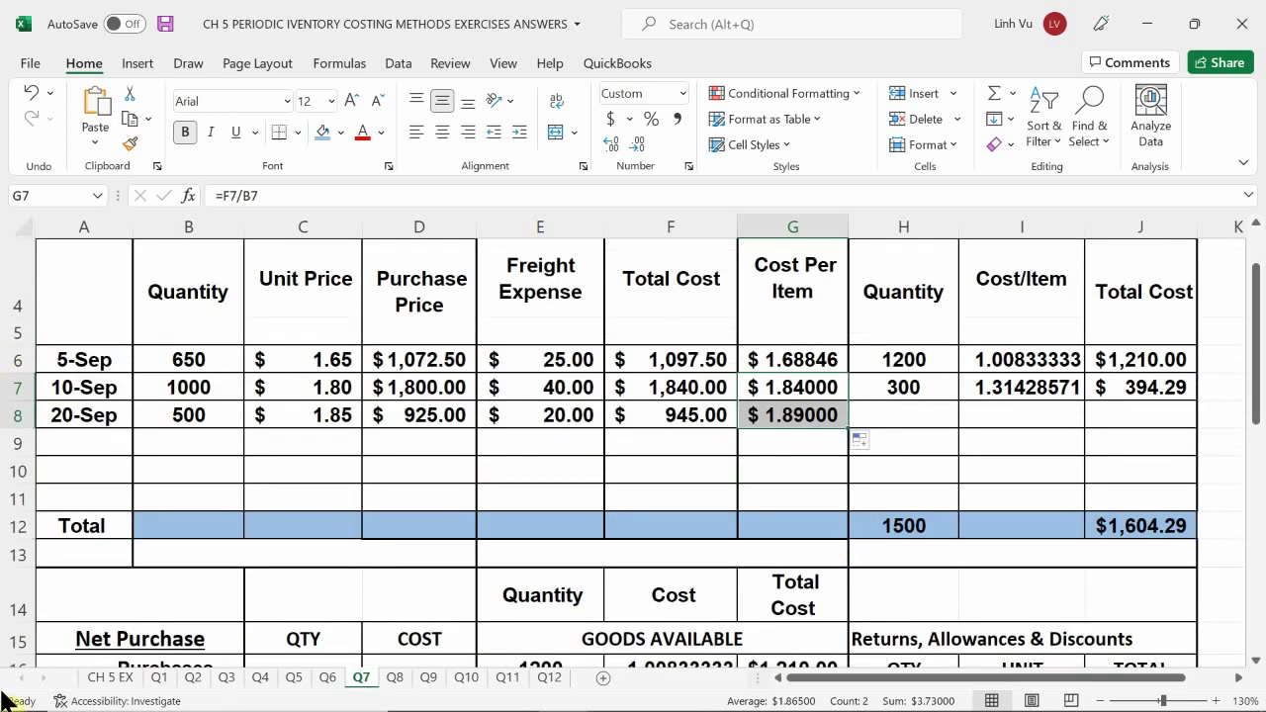
left_click(107, 676)
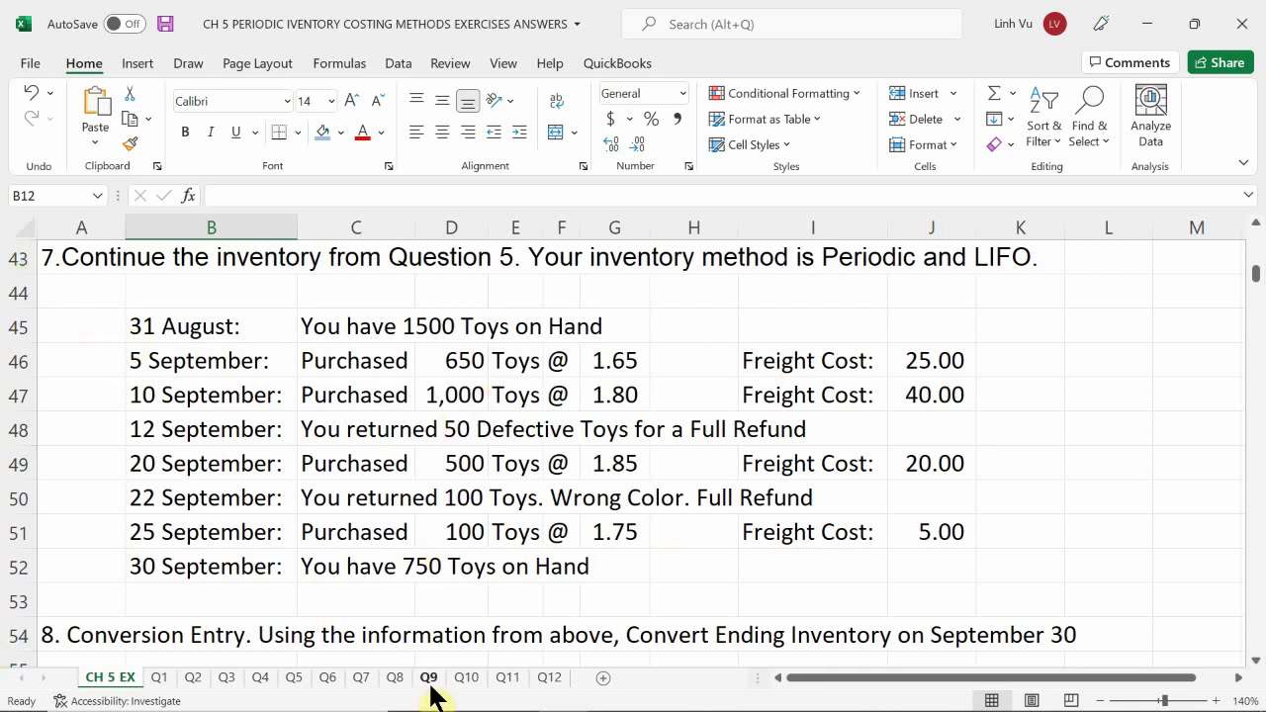
left_click(361, 678)
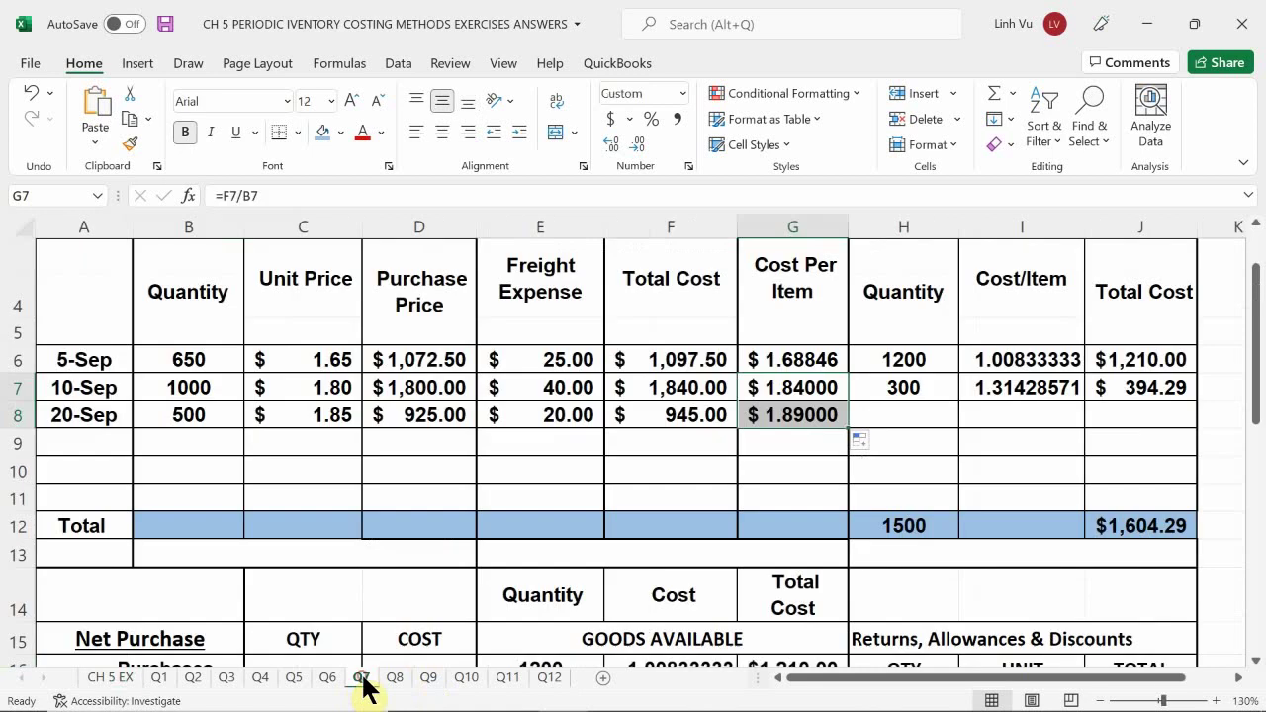
scroll(891, 585, "down", 1)
left_click(909, 586)
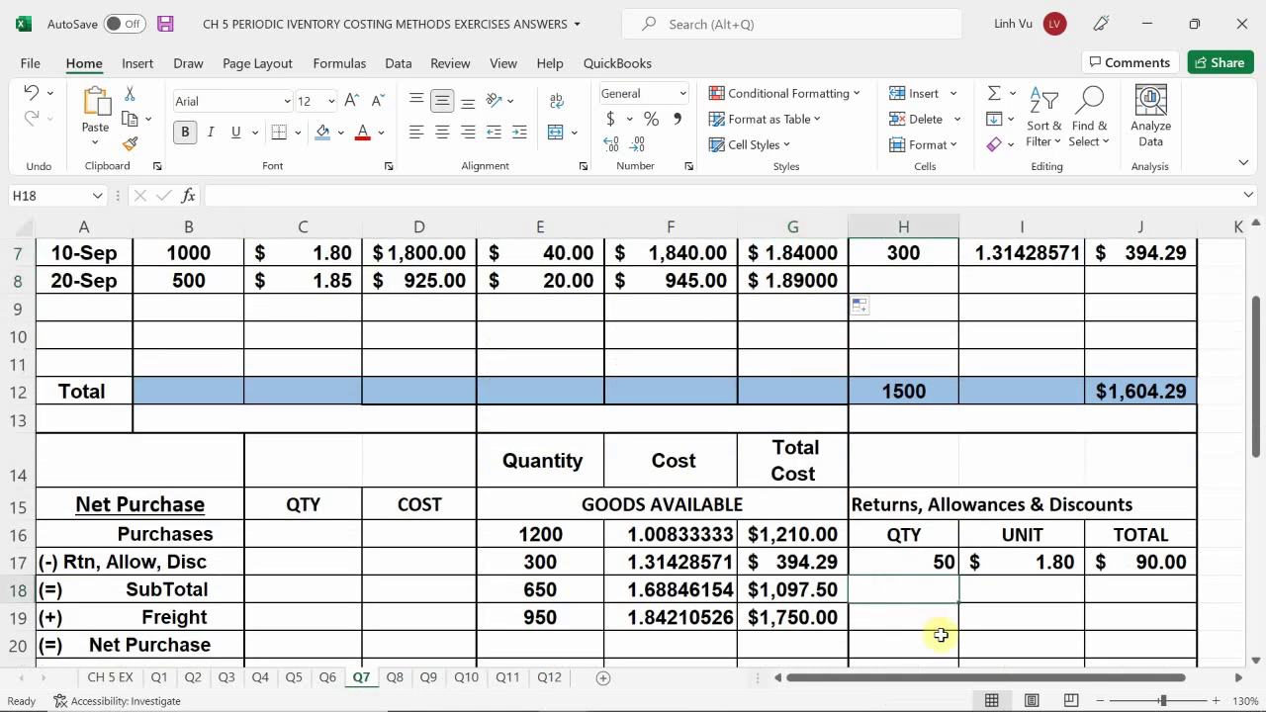
type("100")
key("Tab")
type("=")
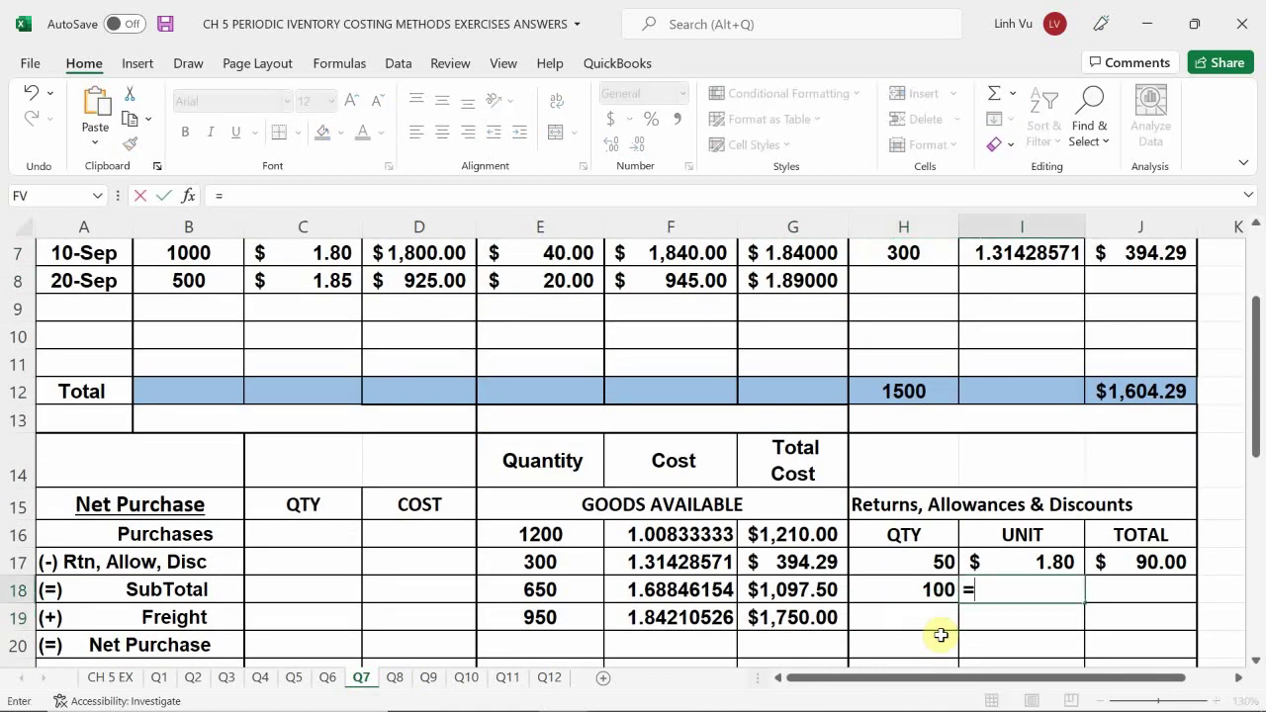
scroll(921, 617, "up", 1)
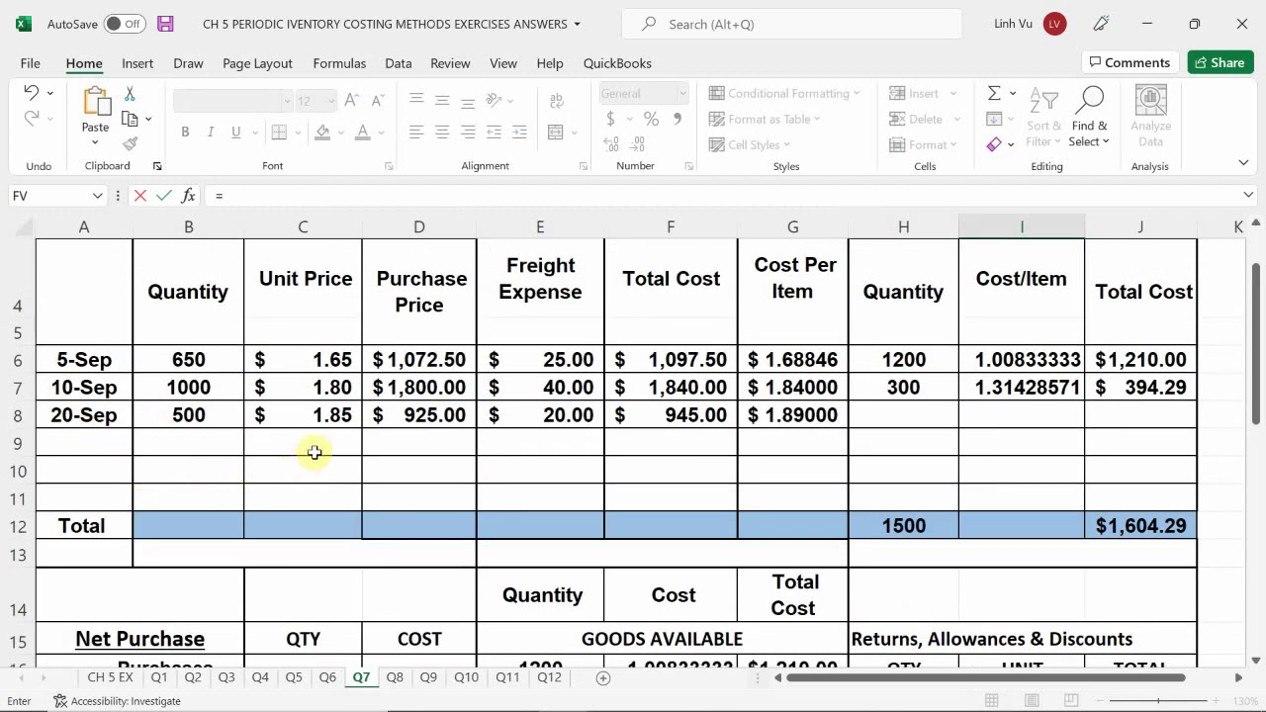
left_click(320, 417)
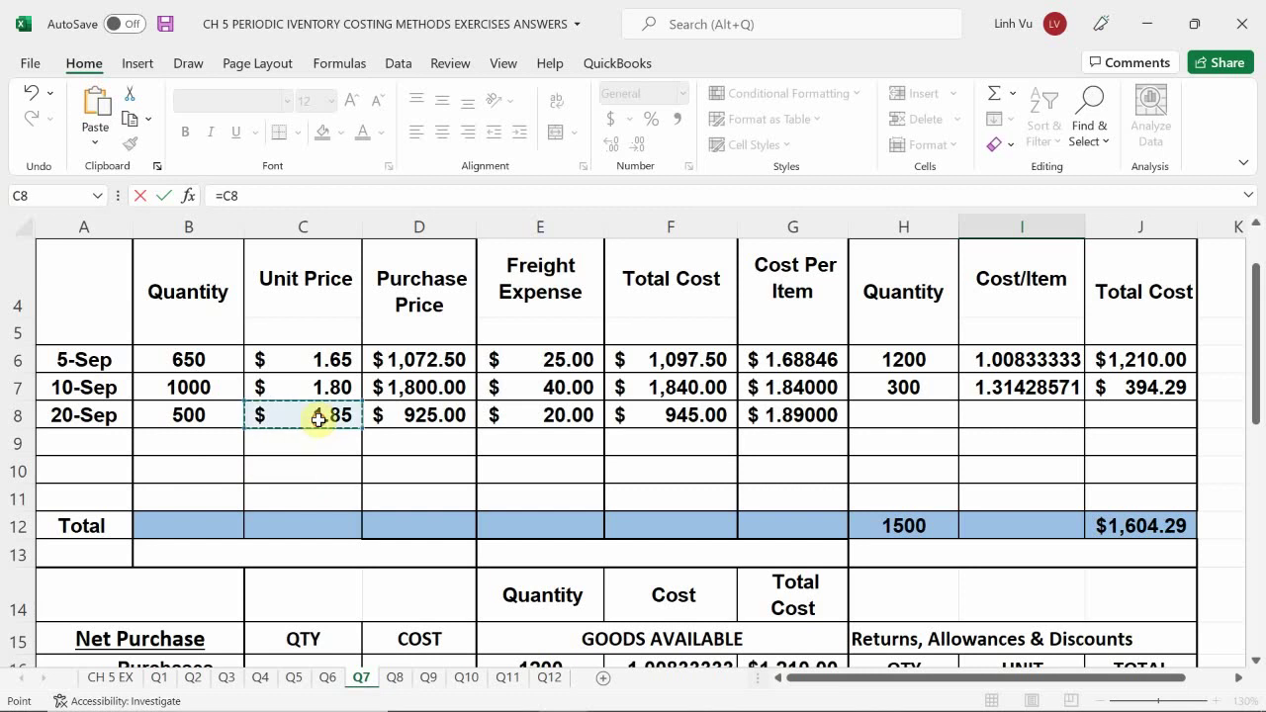
key("Return")
Calculate the second return's total in J18 with the formula =H18*I18.
key("Right")
key("Up")
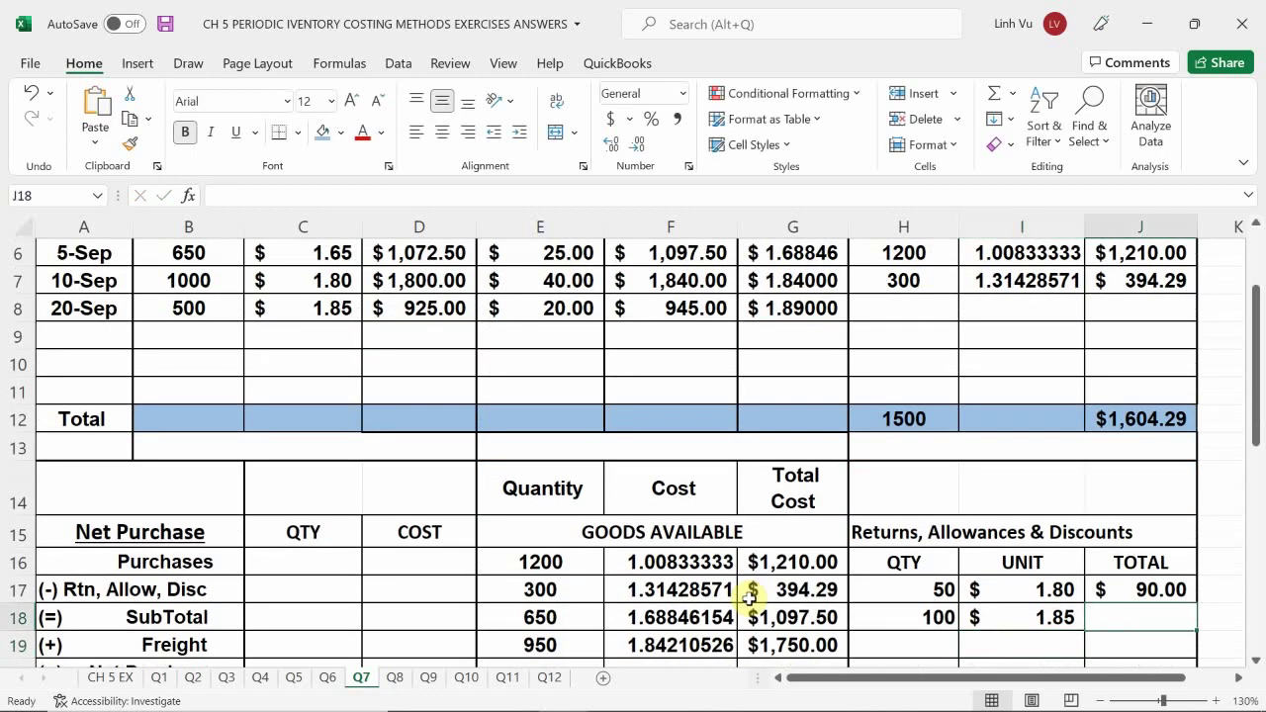
type("=")
key("Left")
key("Left")
type("*")
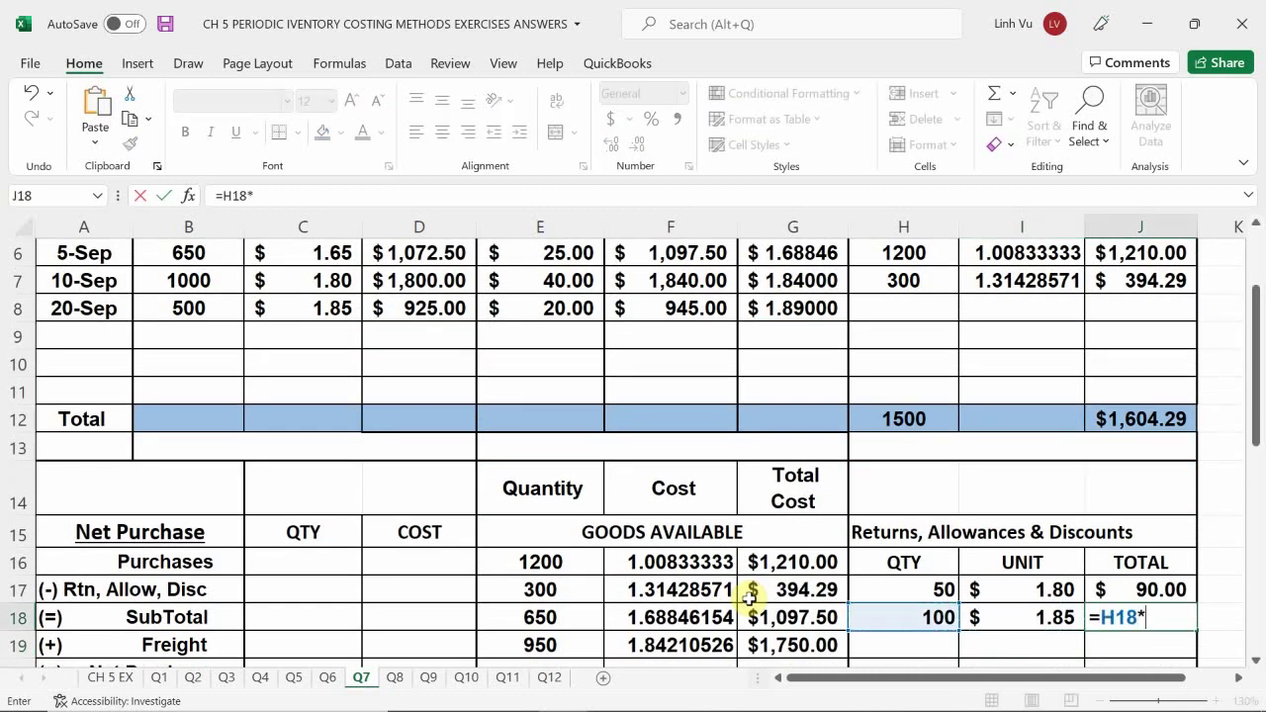
key("Left")
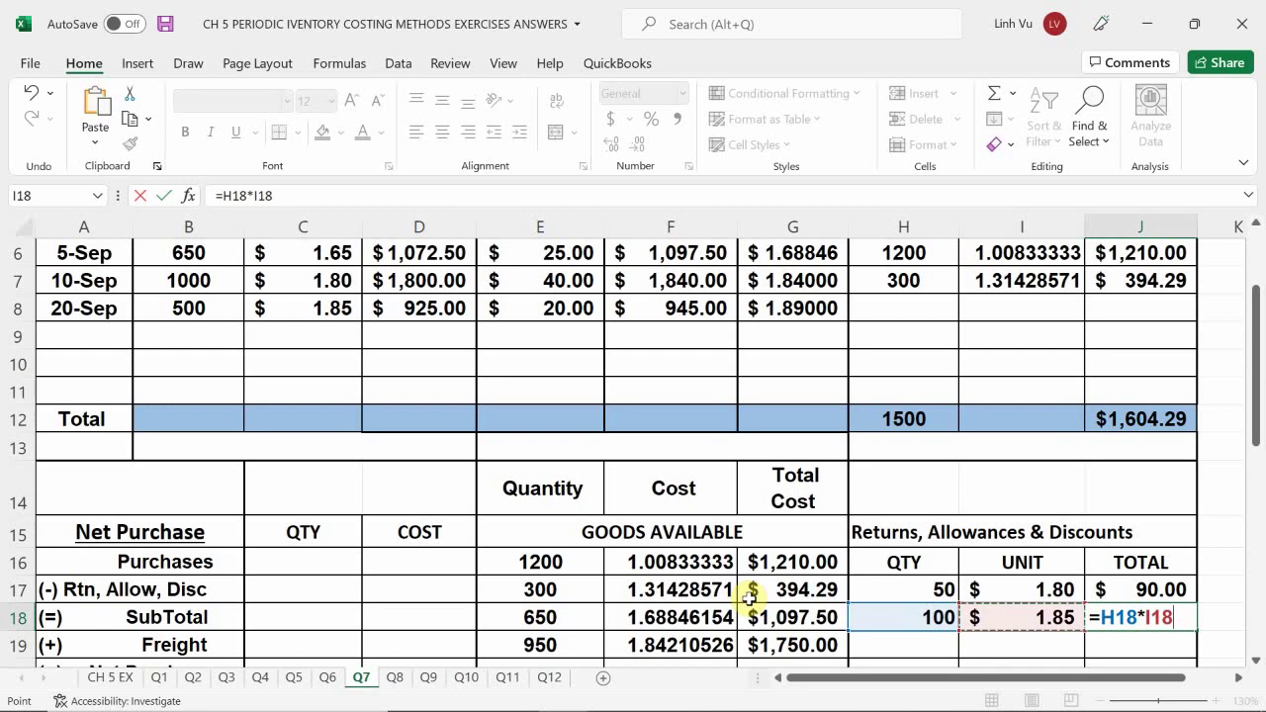
key("Return")
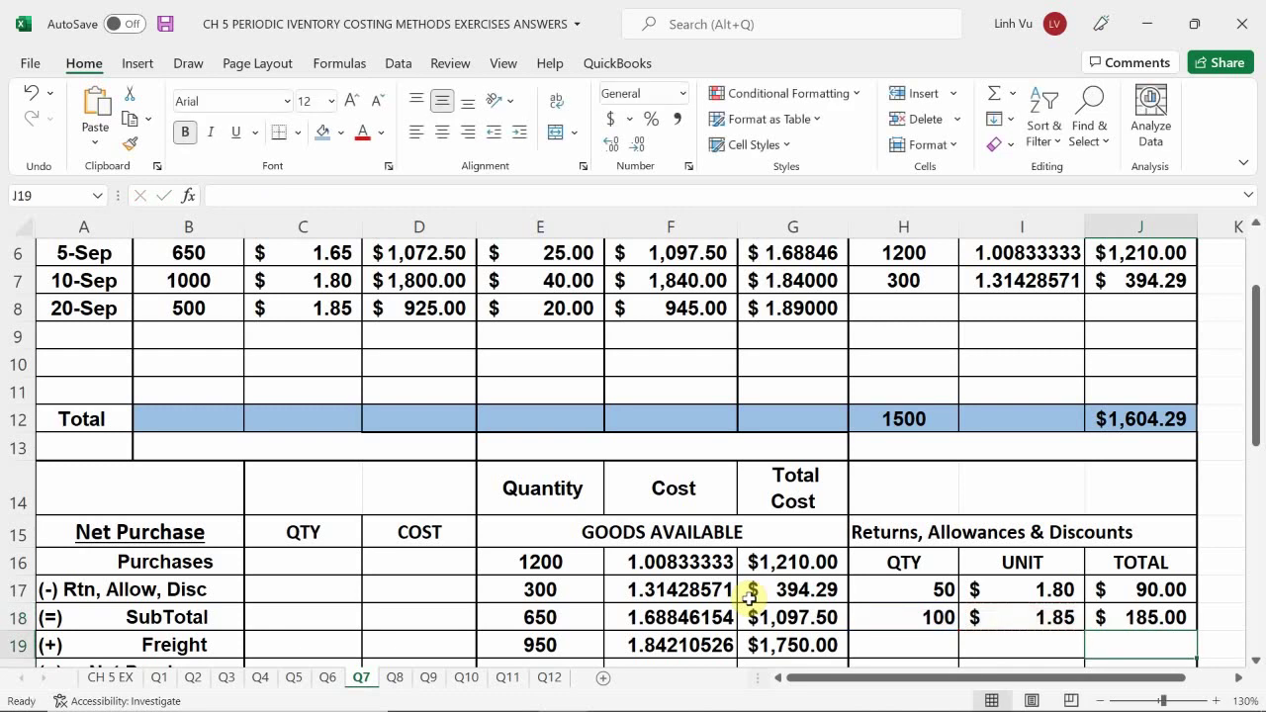
Enter the 20-Sep purchase's net available quantity in E20 with the formula =B8-H18.
scroll(545, 535, "down", 1)
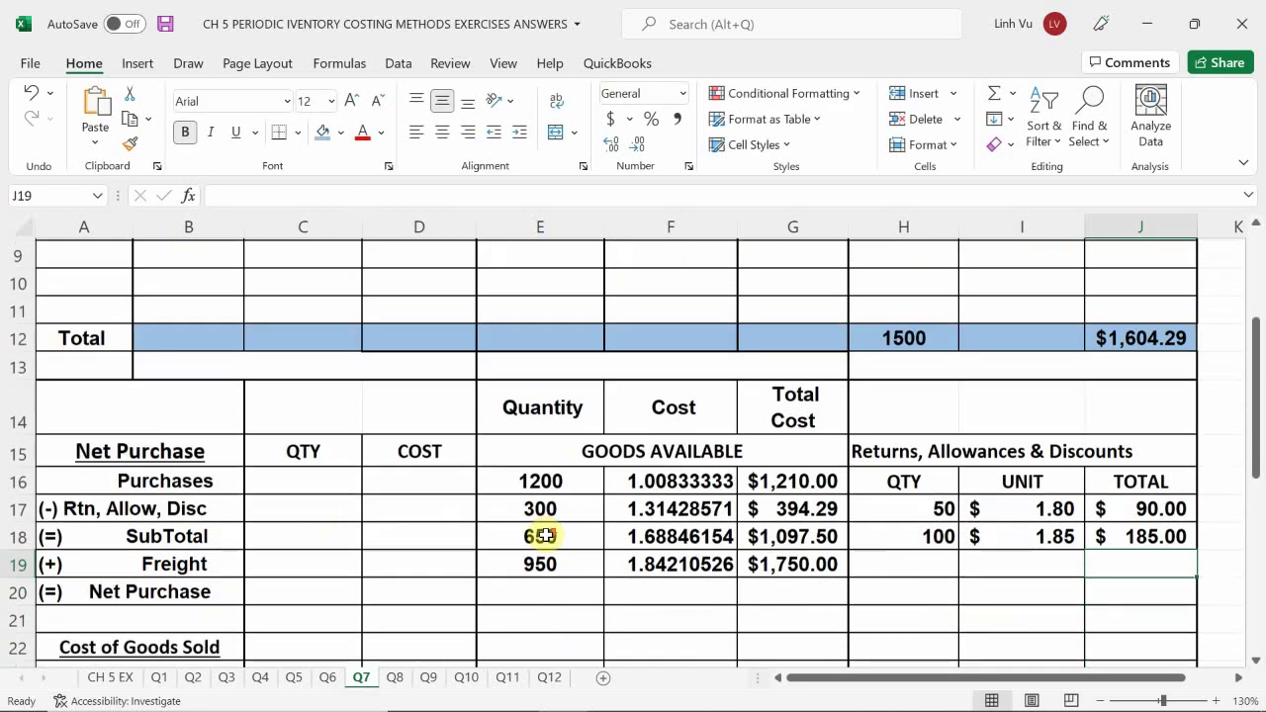
left_click(531, 591)
type("=")
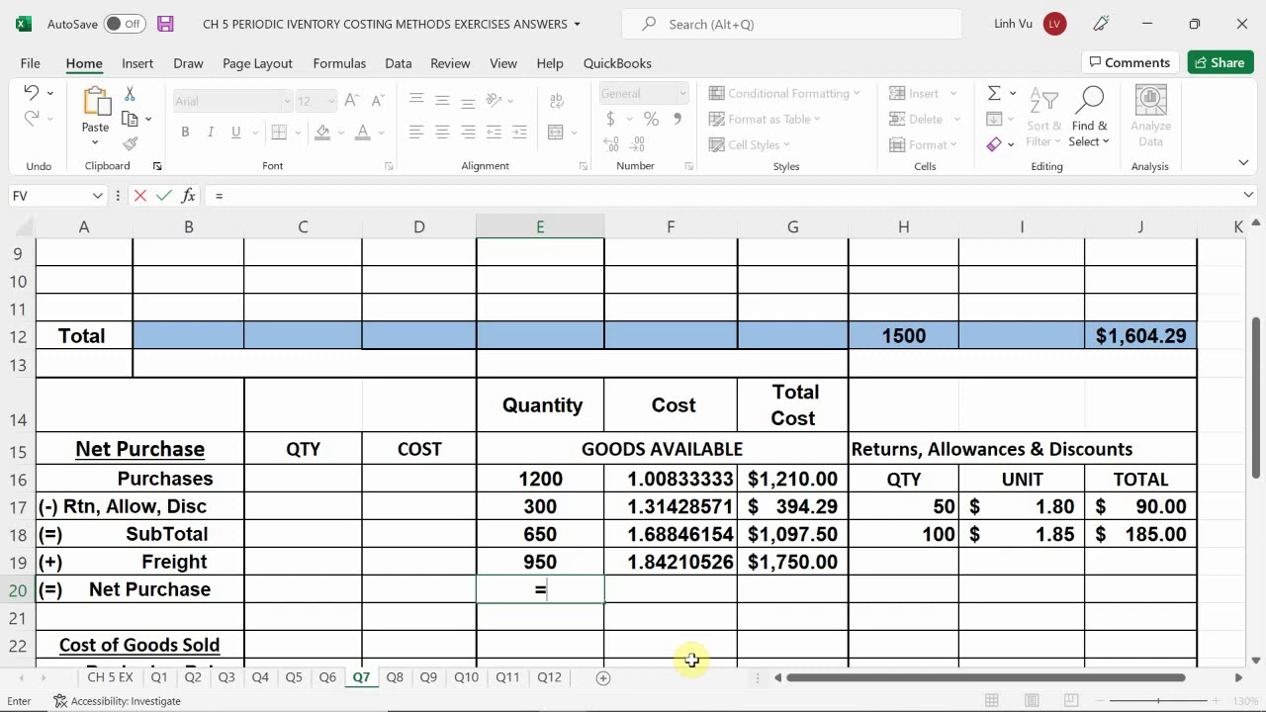
scroll(692, 633, "up", 1)
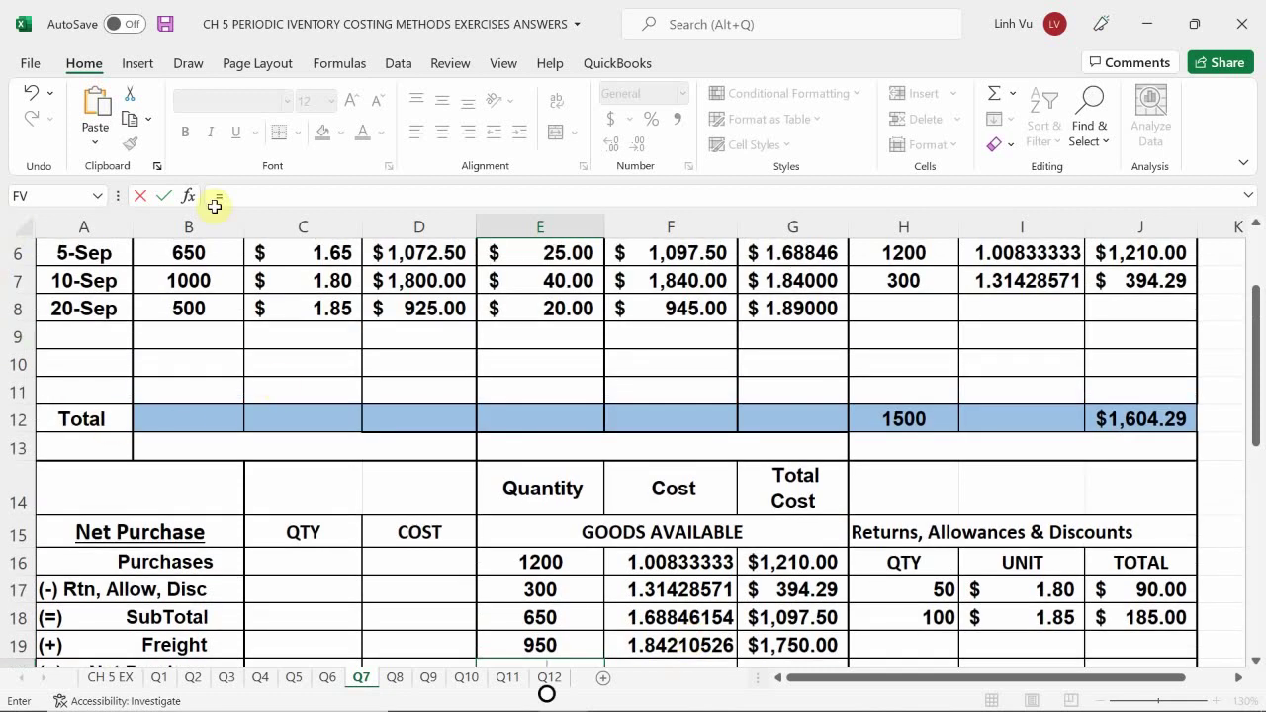
left_click(188, 308)
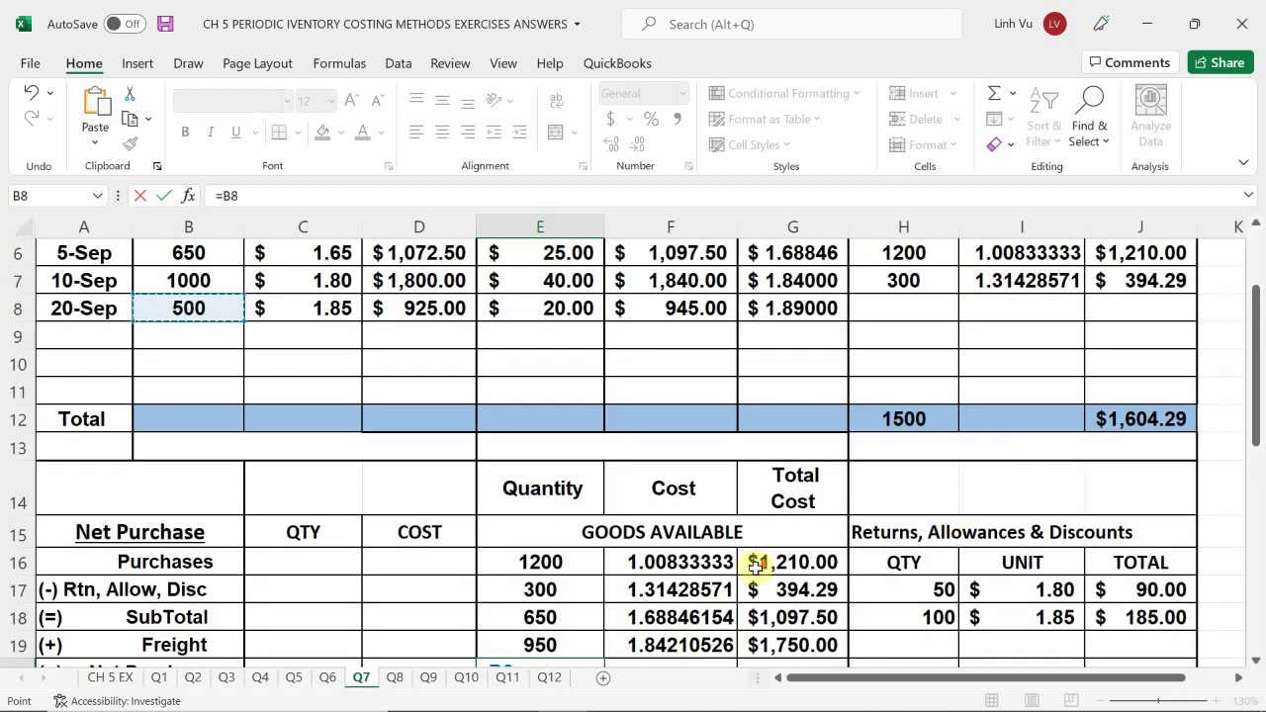
scroll(752, 569, "down", 1)
type("-")
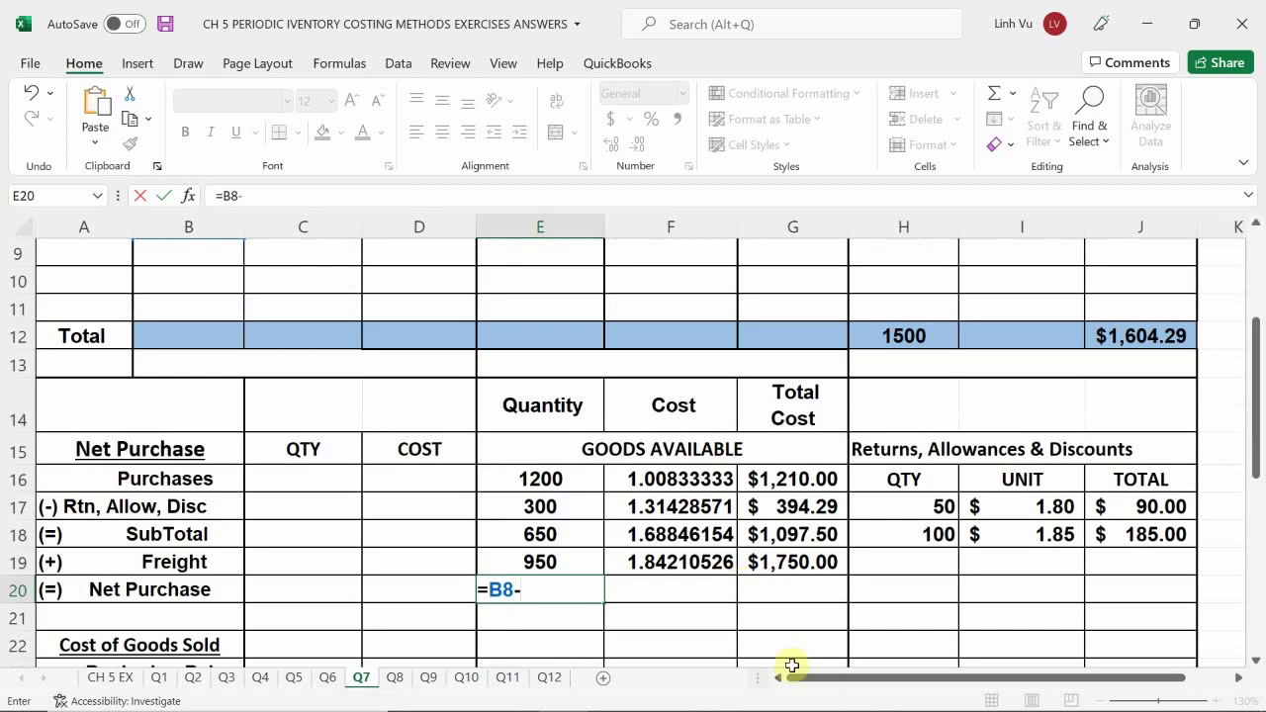
left_click(910, 532)
key("Return")
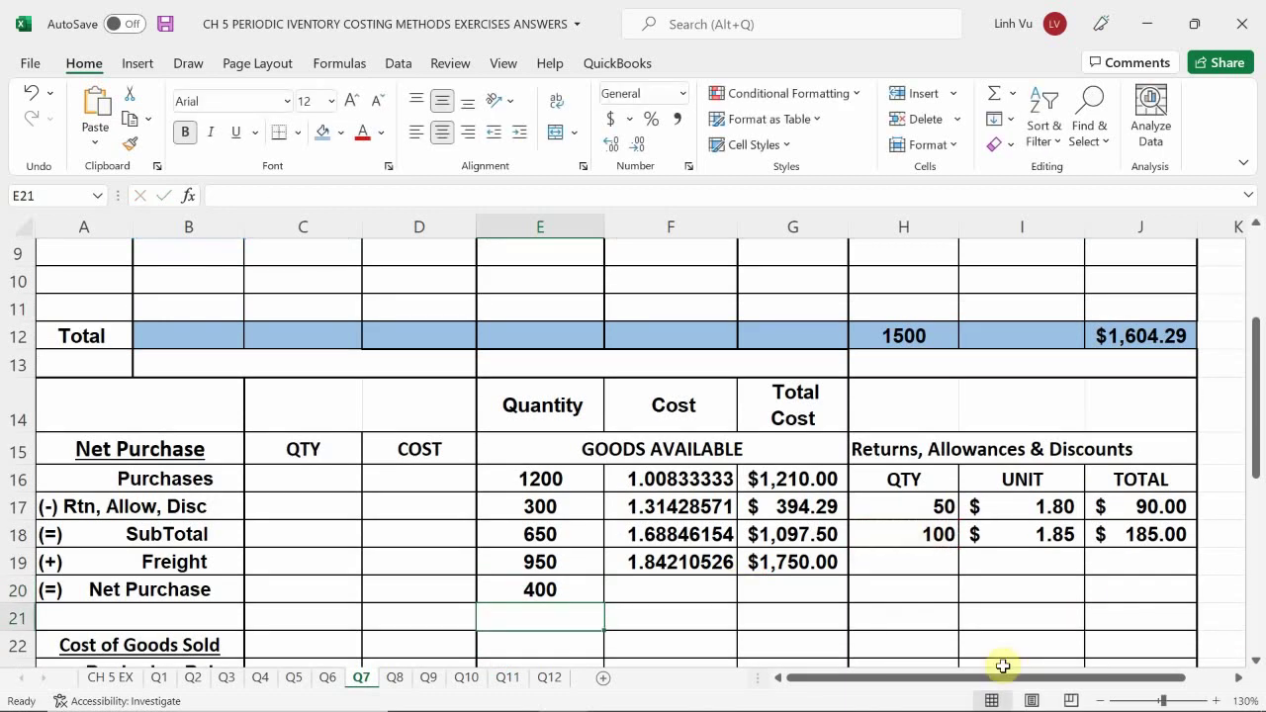
Enter the 20-Sep purchase's net total cost in G20 as =F8-J18, subtracting the second return.
key("Right")
key("Right")
key("Up")
type("=")
scroll(976, 647, "up", 2)
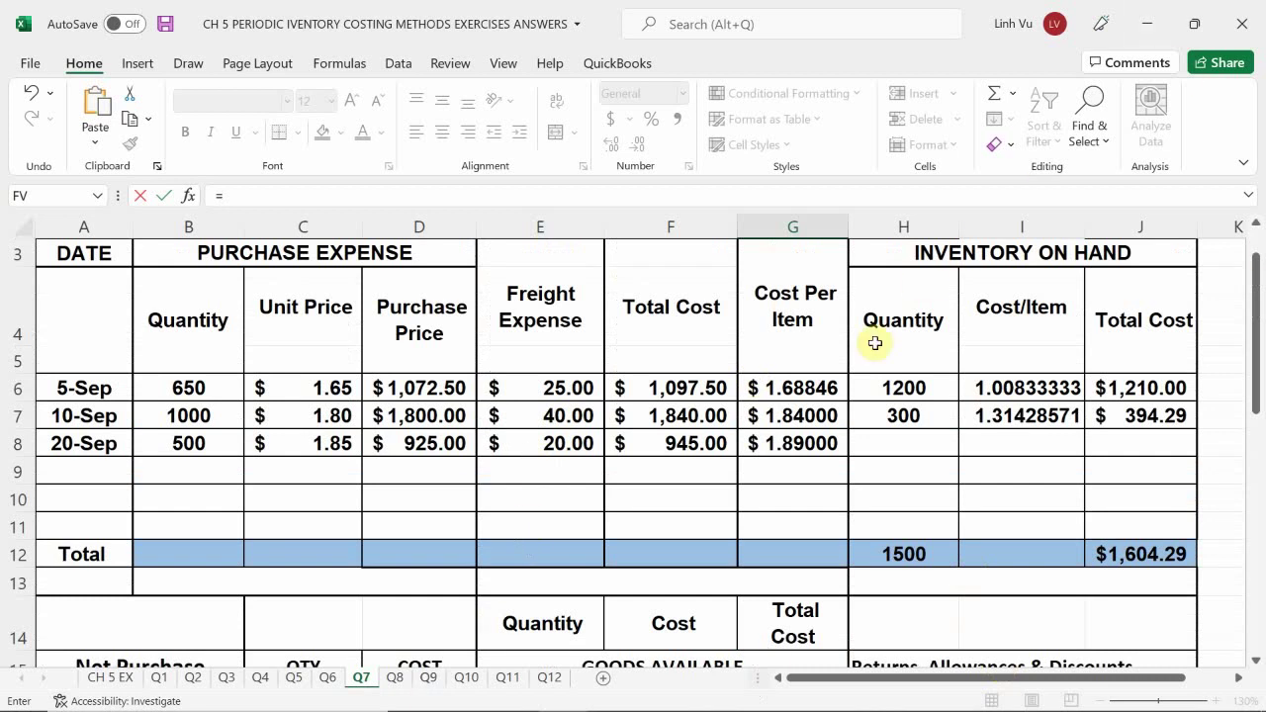
left_click(682, 445)
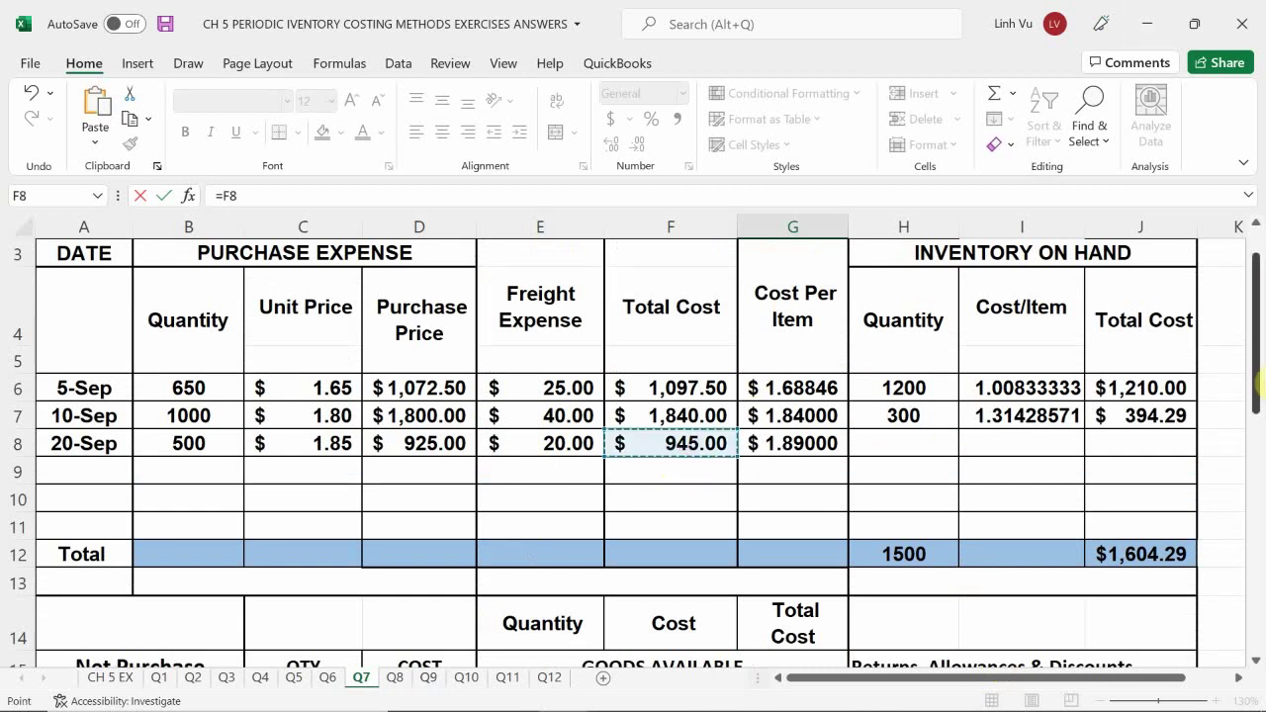
scroll(1259, 351, "down", 2)
scroll(1258, 351, "down", 1)
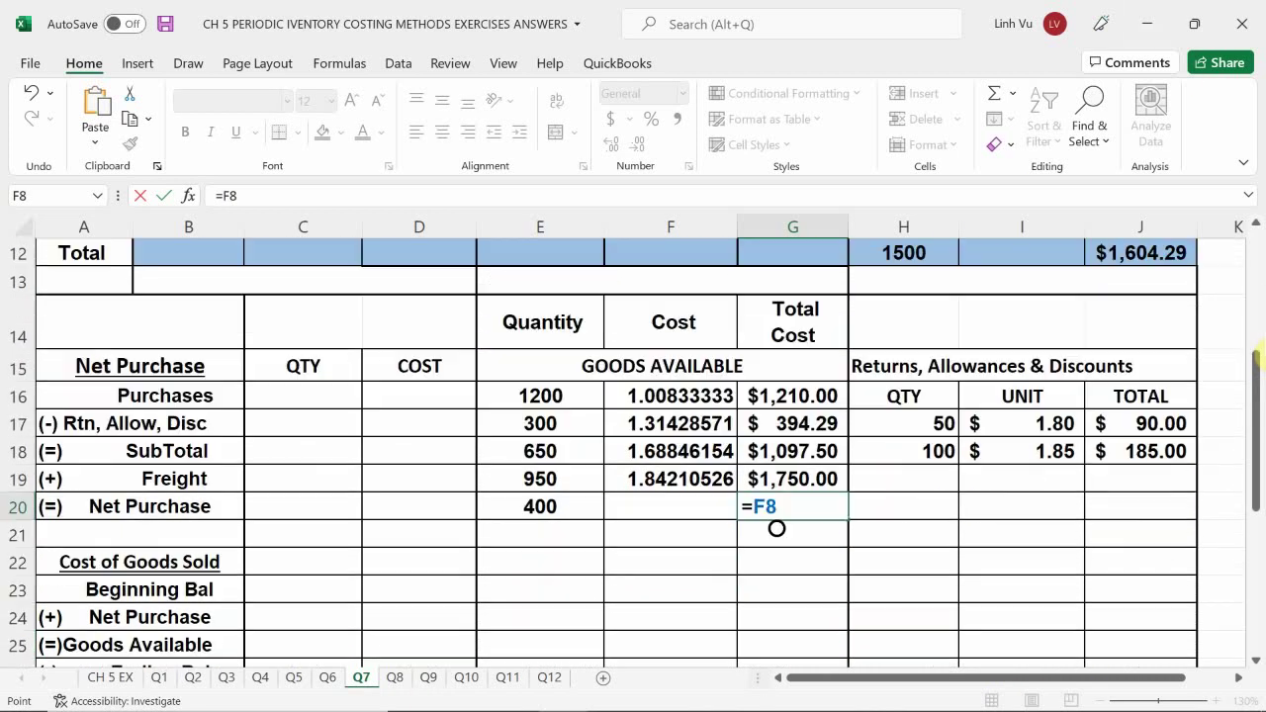
type("-")
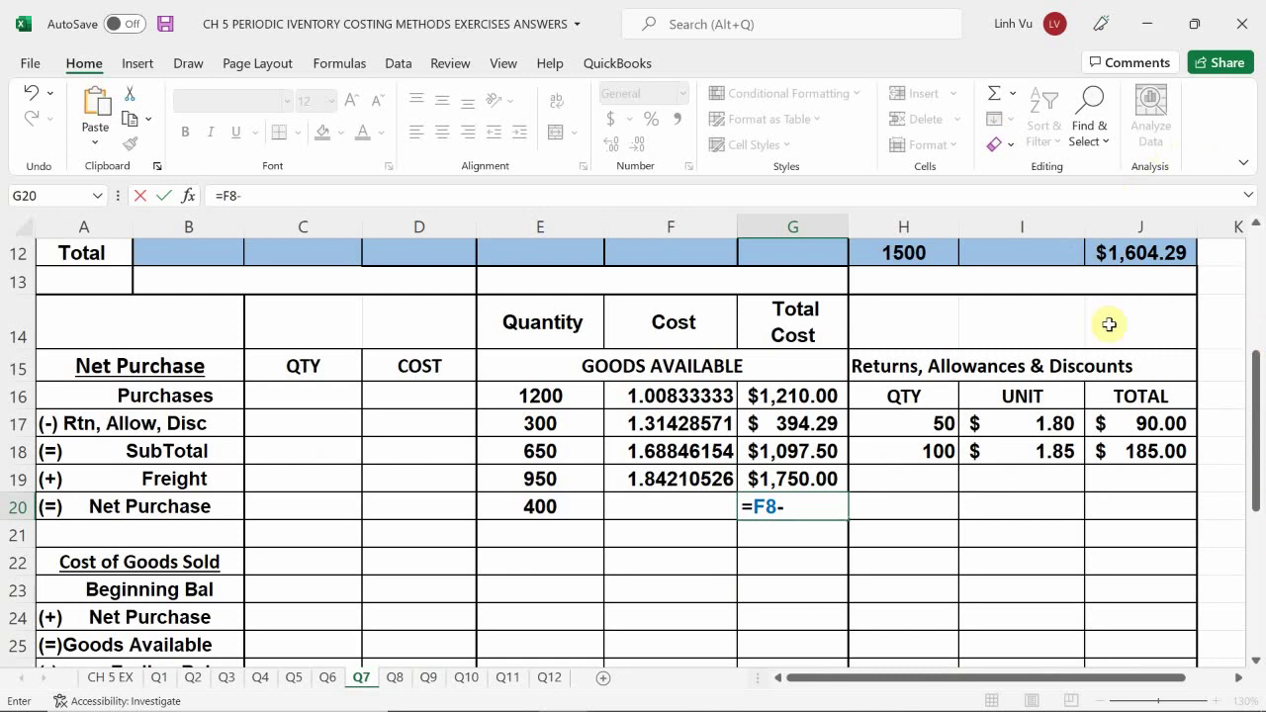
left_click(1148, 453)
key("Return")
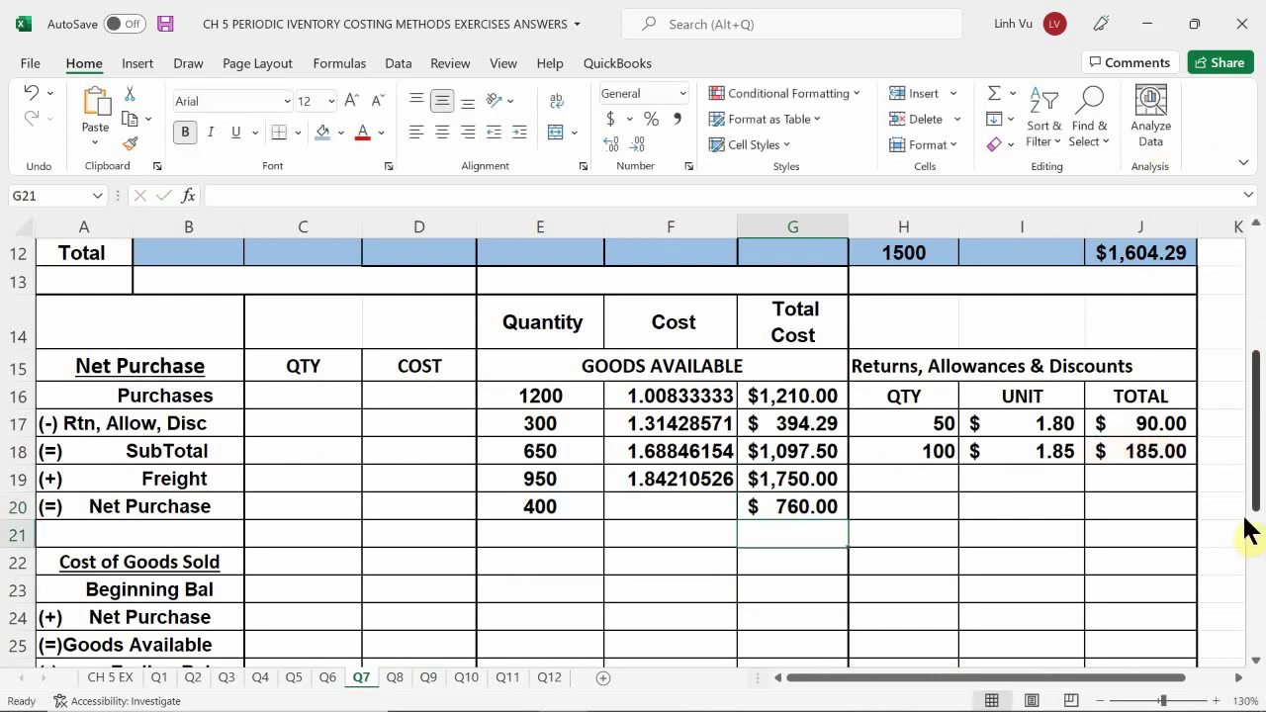
Calculate the unit cost of the 20-Sep goods available in F20 with the formula =G20/E20.
scroll(1142, 521, "up", 3)
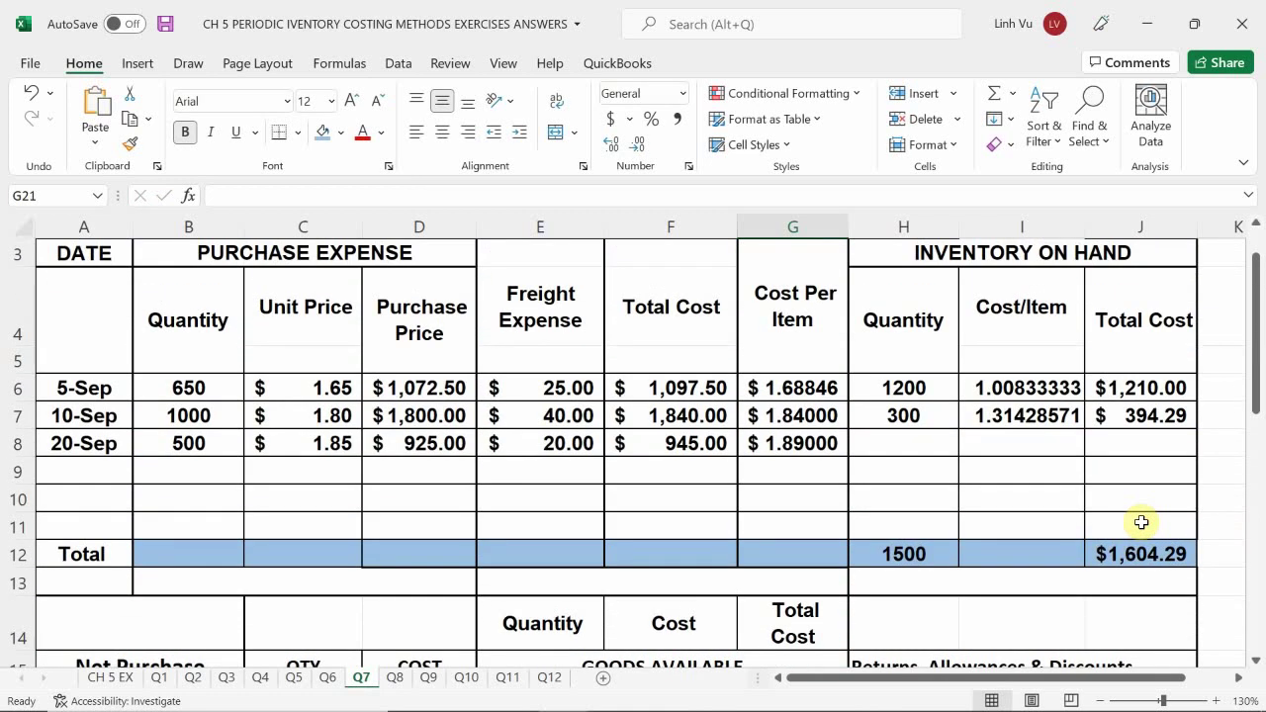
scroll(1142, 521, "down", 2)
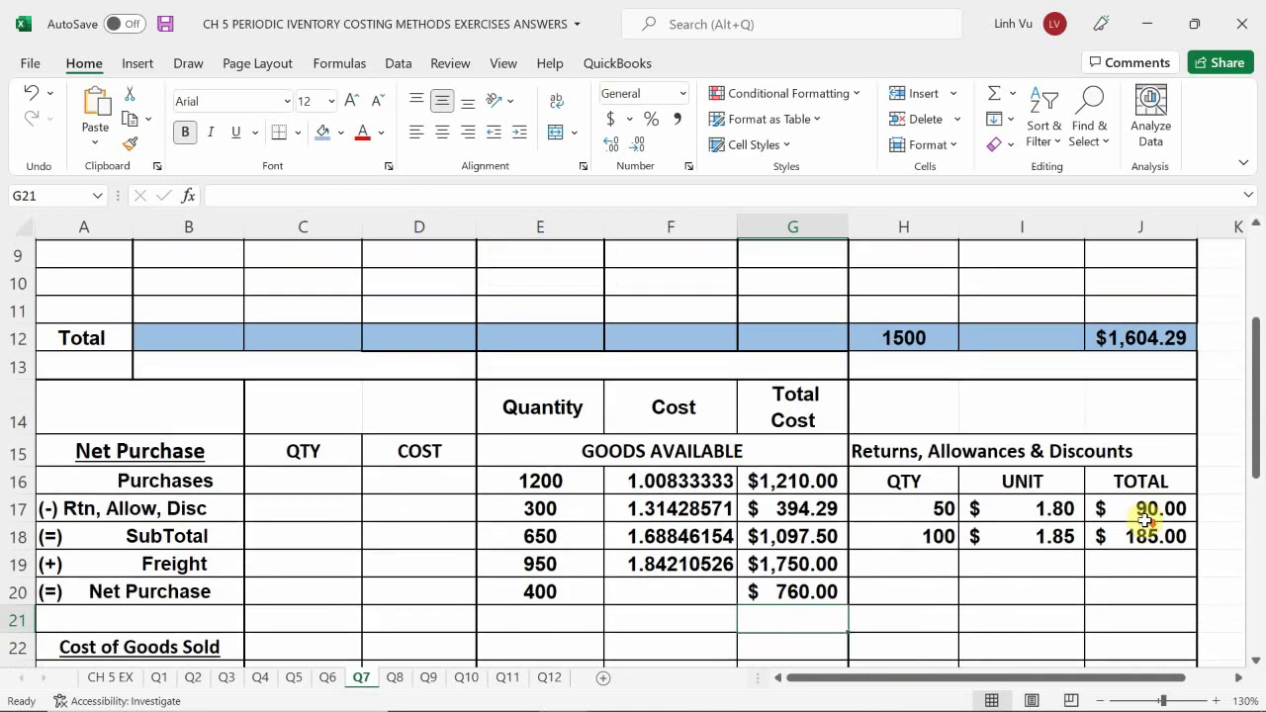
scroll(692, 573, "down", 1)
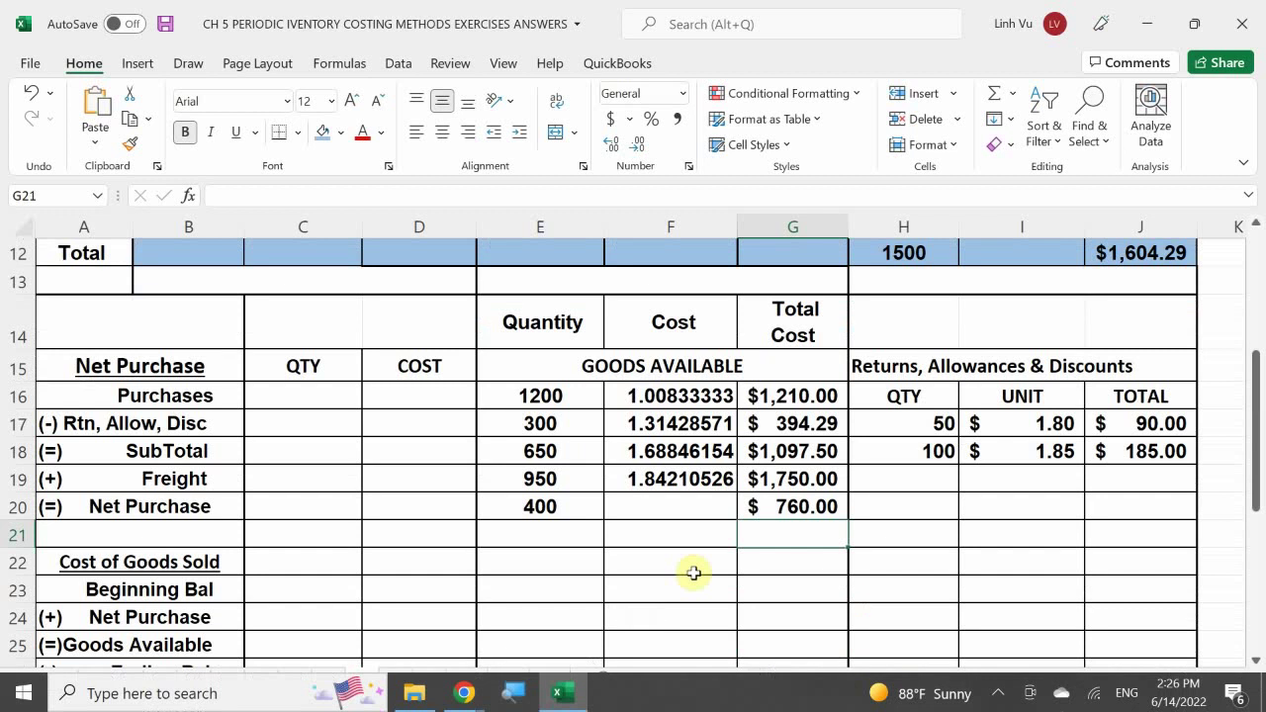
left_click(669, 513)
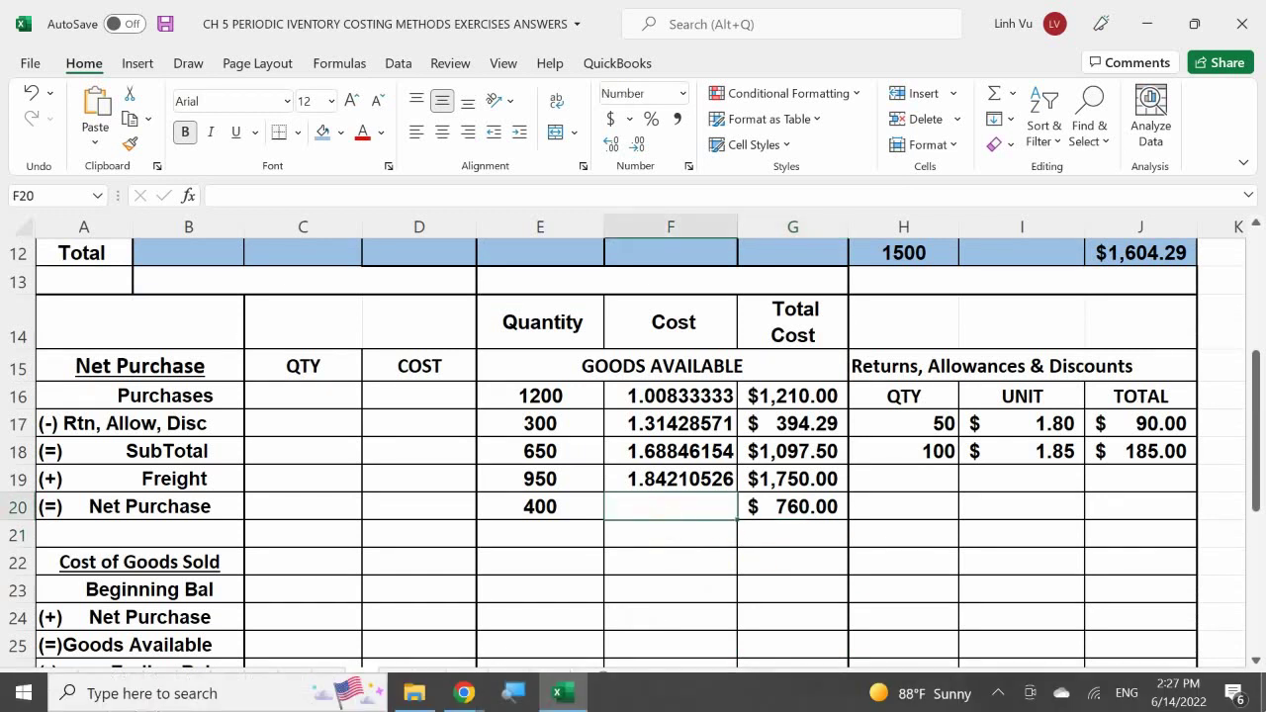
type("=")
key("Right")
type("/")
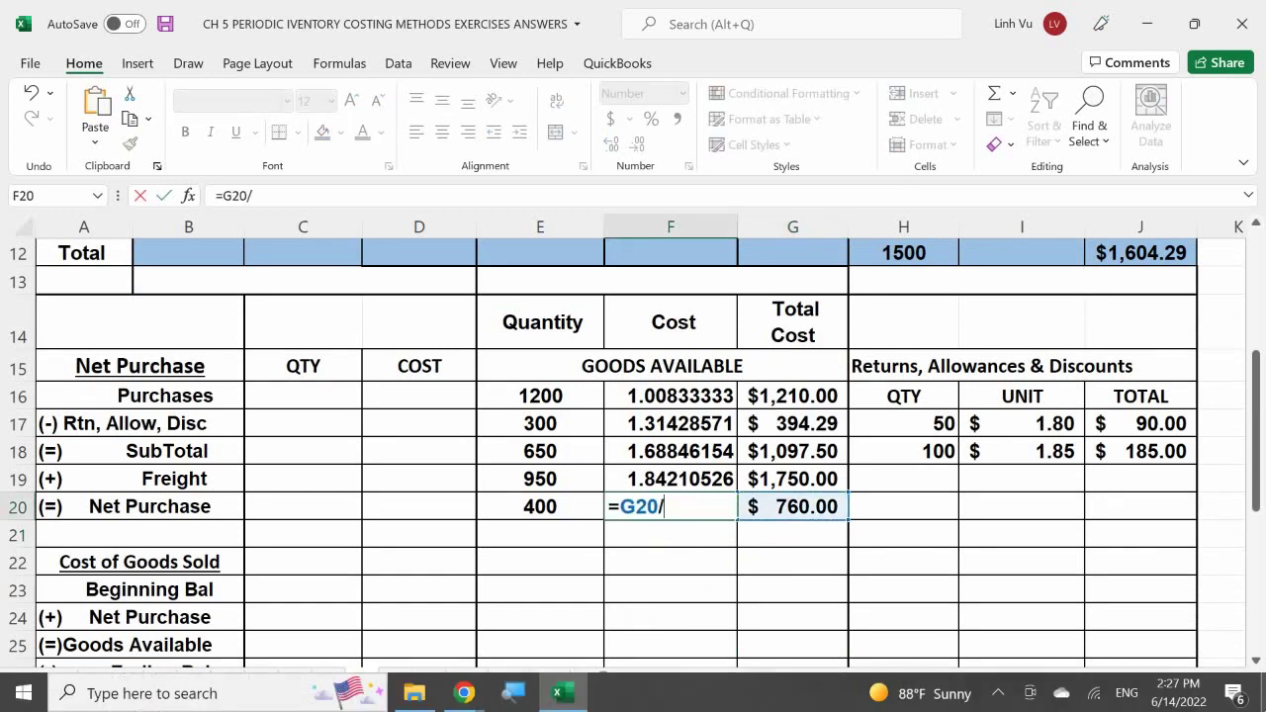
key("Left")
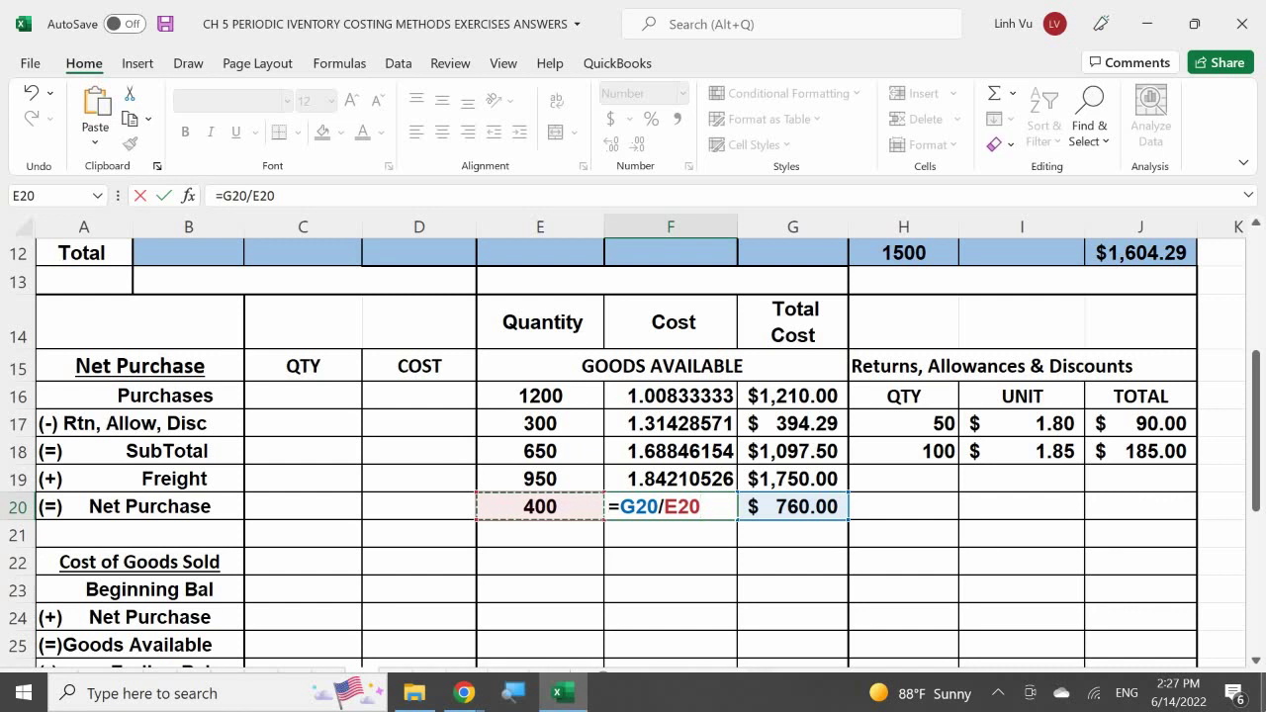
key("Return")
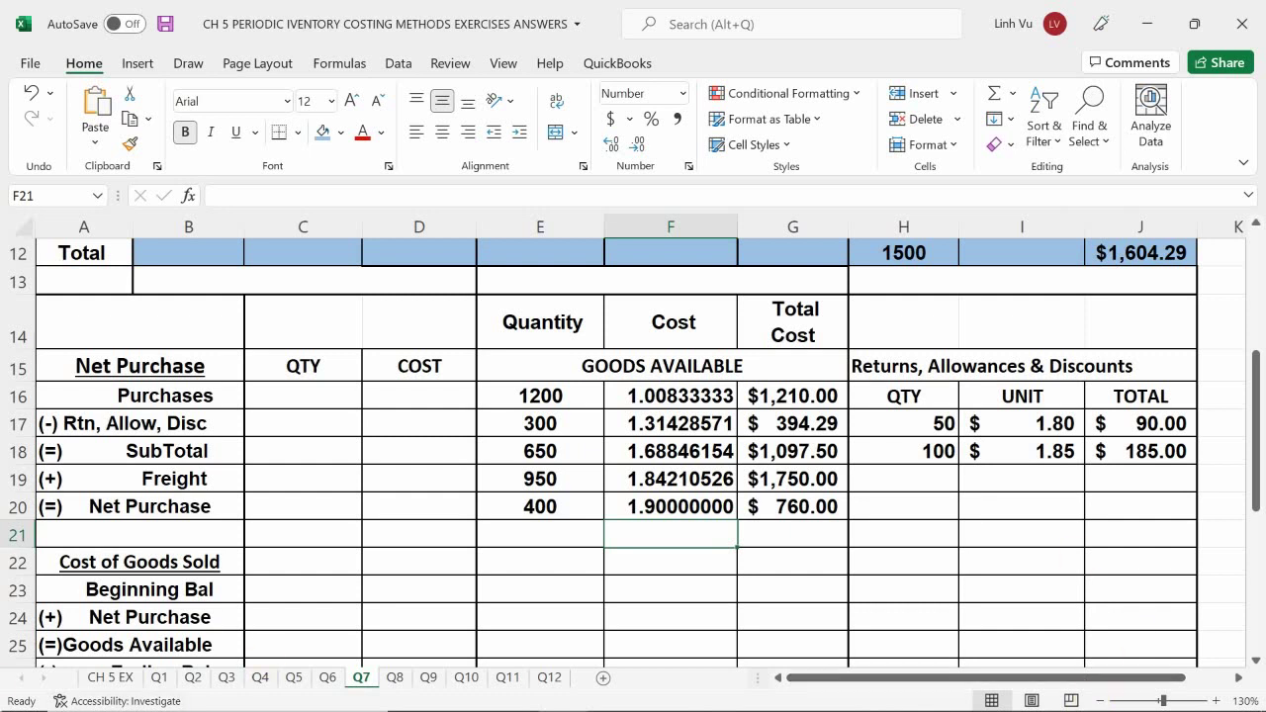
Check the remaining September transactions on the CH 5 EX sheet and enter the purchase date 9/25 in A9 of Q7.
left_click(110, 680)
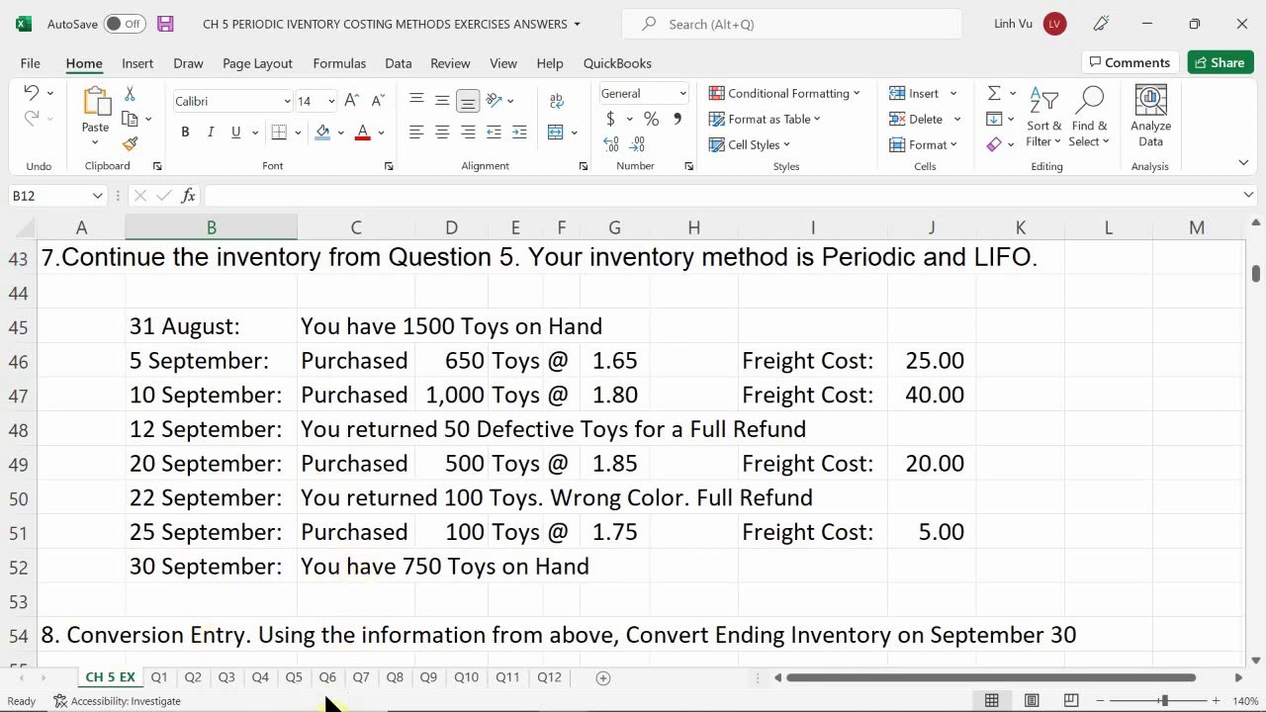
left_click(362, 678)
scroll(193, 410, "up", 3)
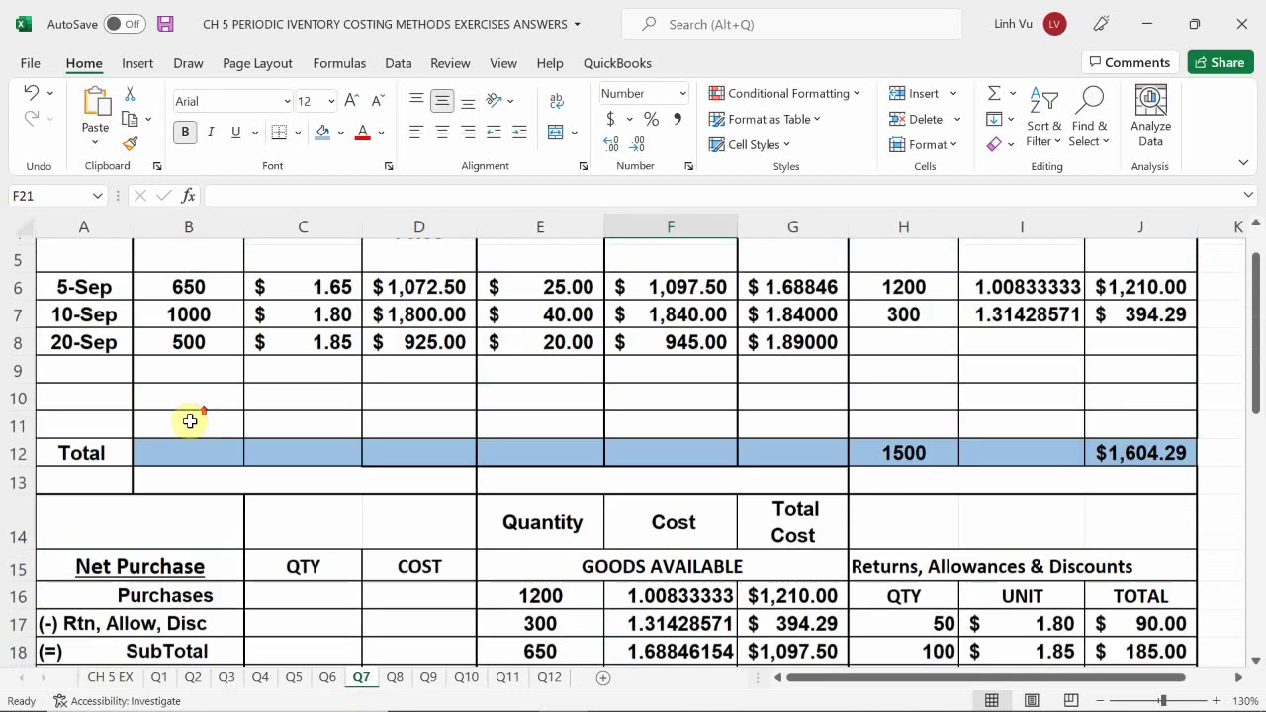
left_click(90, 472)
type("6/")
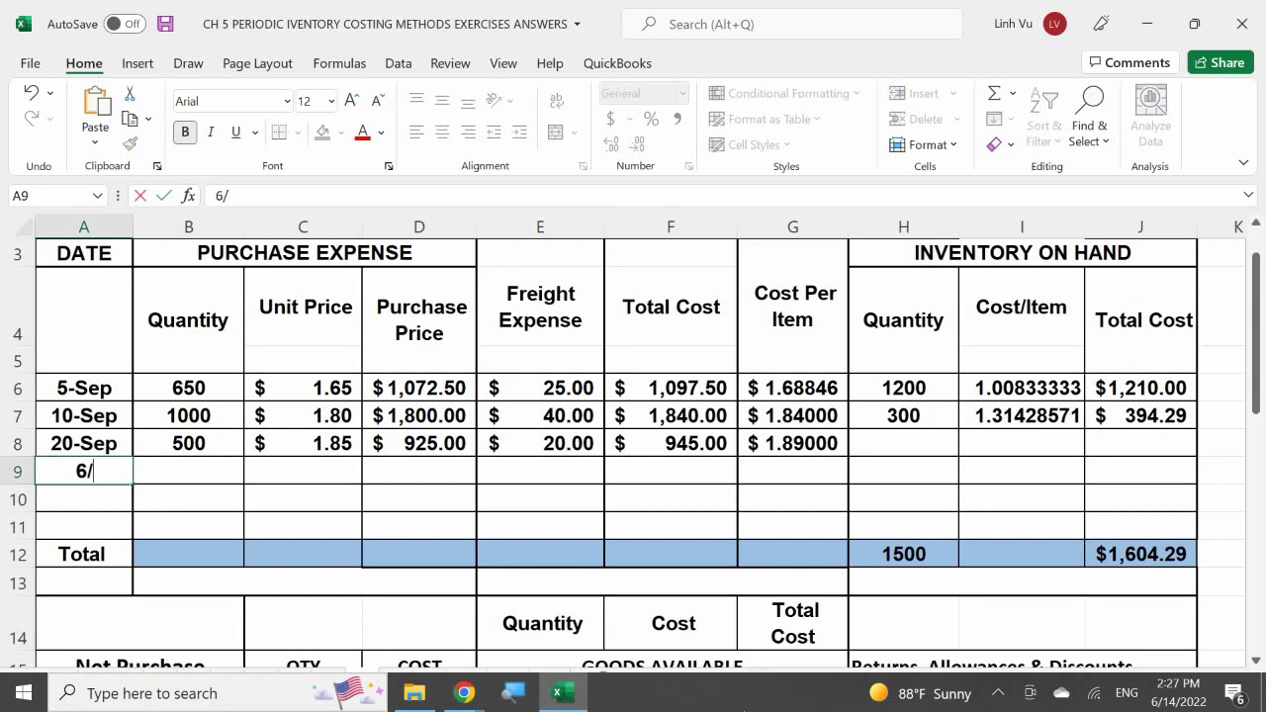
key("BackSpace")
key("BackSpace")
type("9/25")
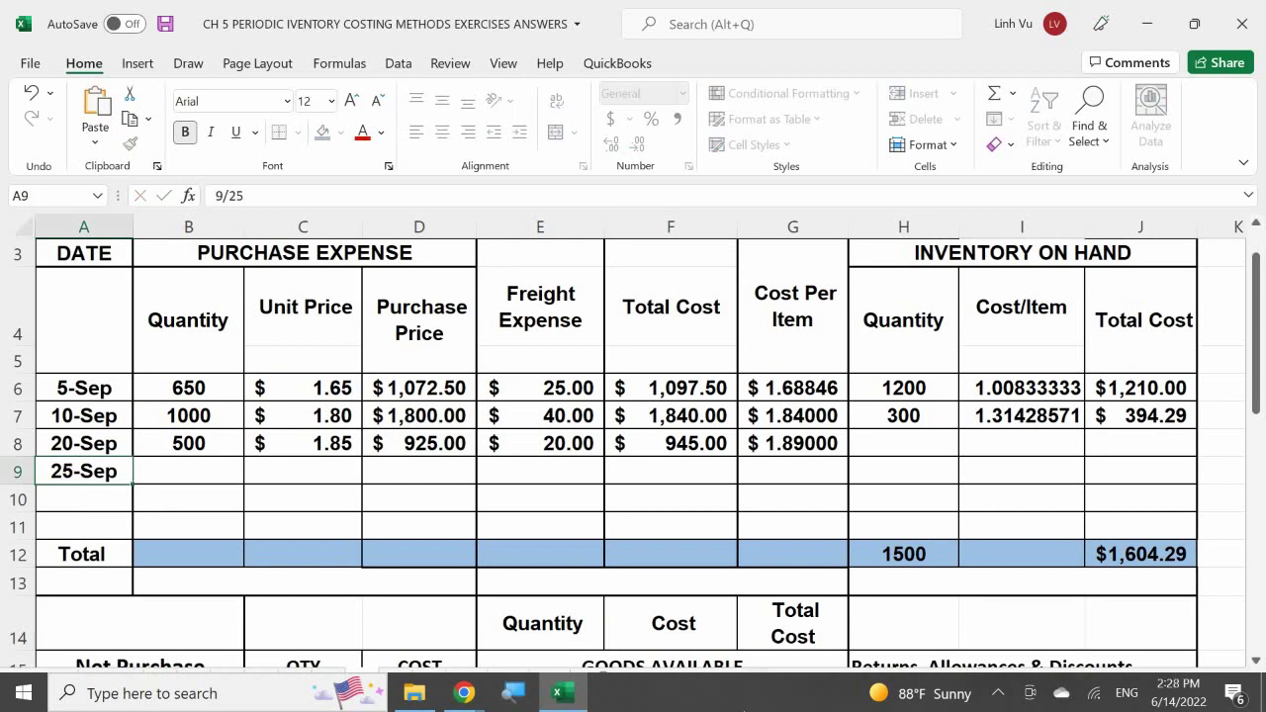
Record the 25-Sep purchase with quantity 100, unit price 1.75 and freight expense 5.00.
key("Tab")
type("100")
key("Tab")
type("1.75")
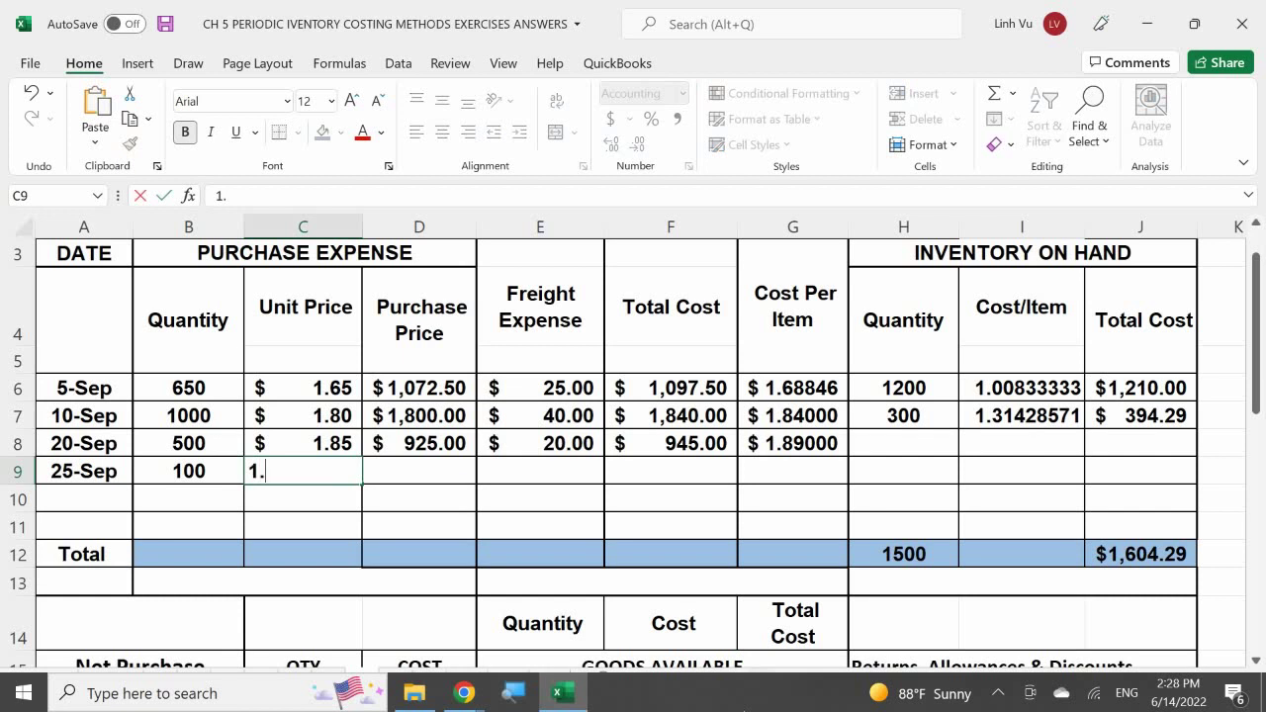
type("5")
key("Return")
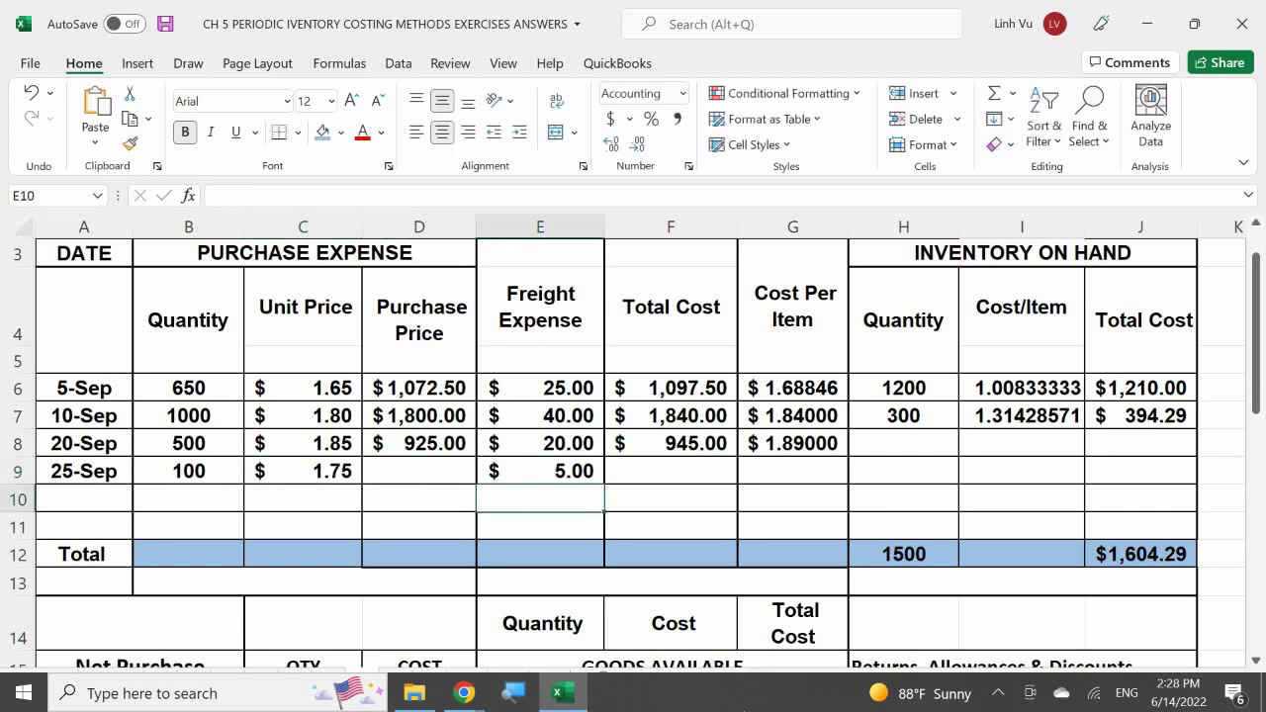
Copy the purchase price, total cost and cost per item formulas from row 8 down to the 25-Sep row.
left_click(438, 445)
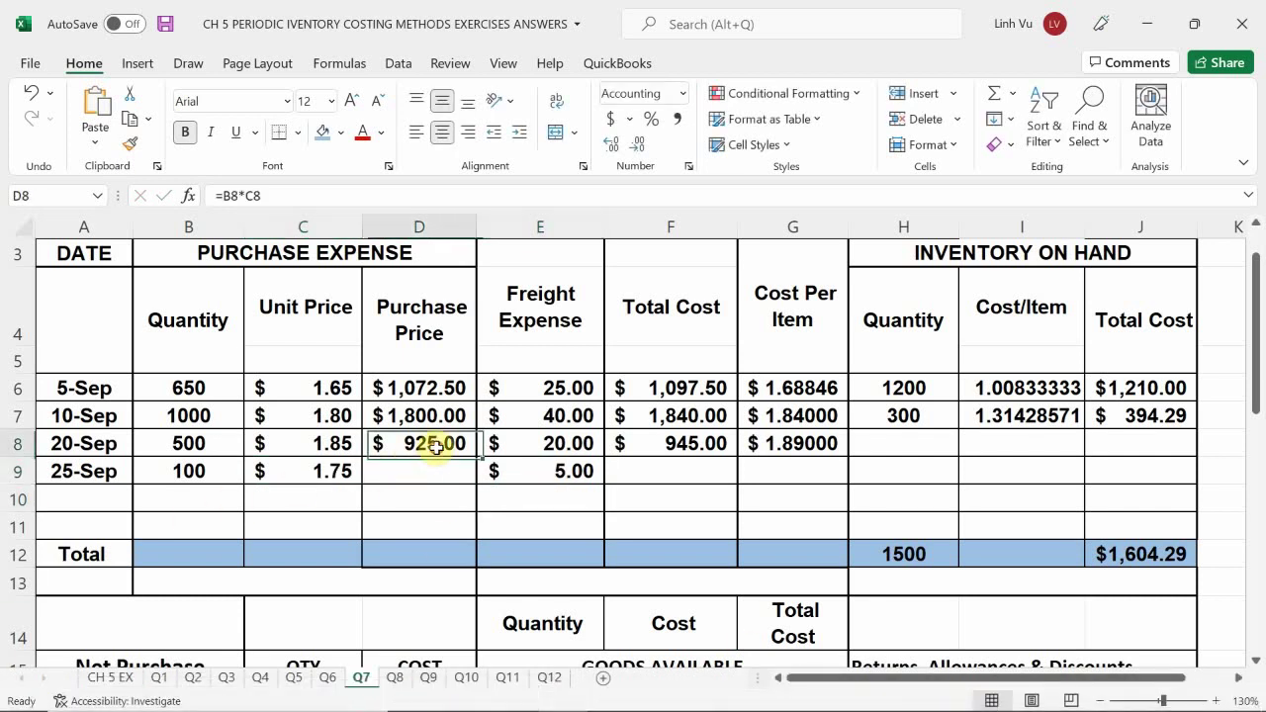
left_click_drag(476, 456, 465, 482)
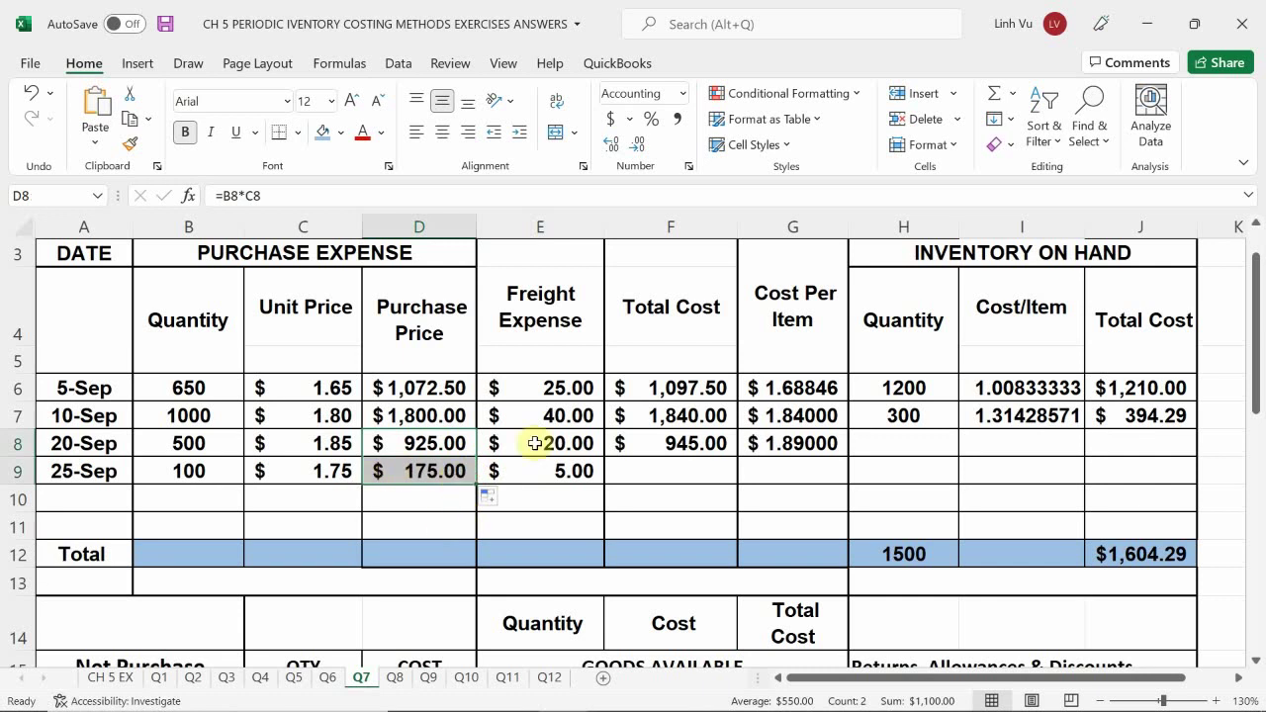
left_click(715, 450)
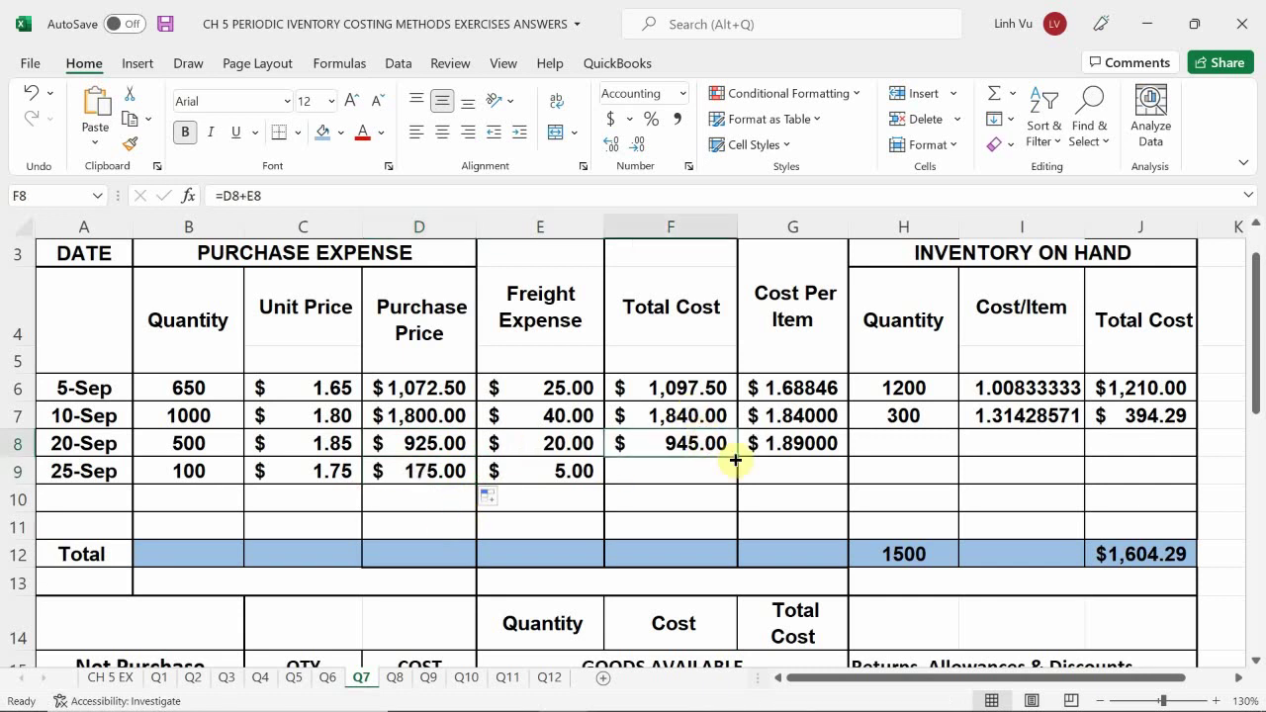
left_click_drag(735, 461, 737, 526)
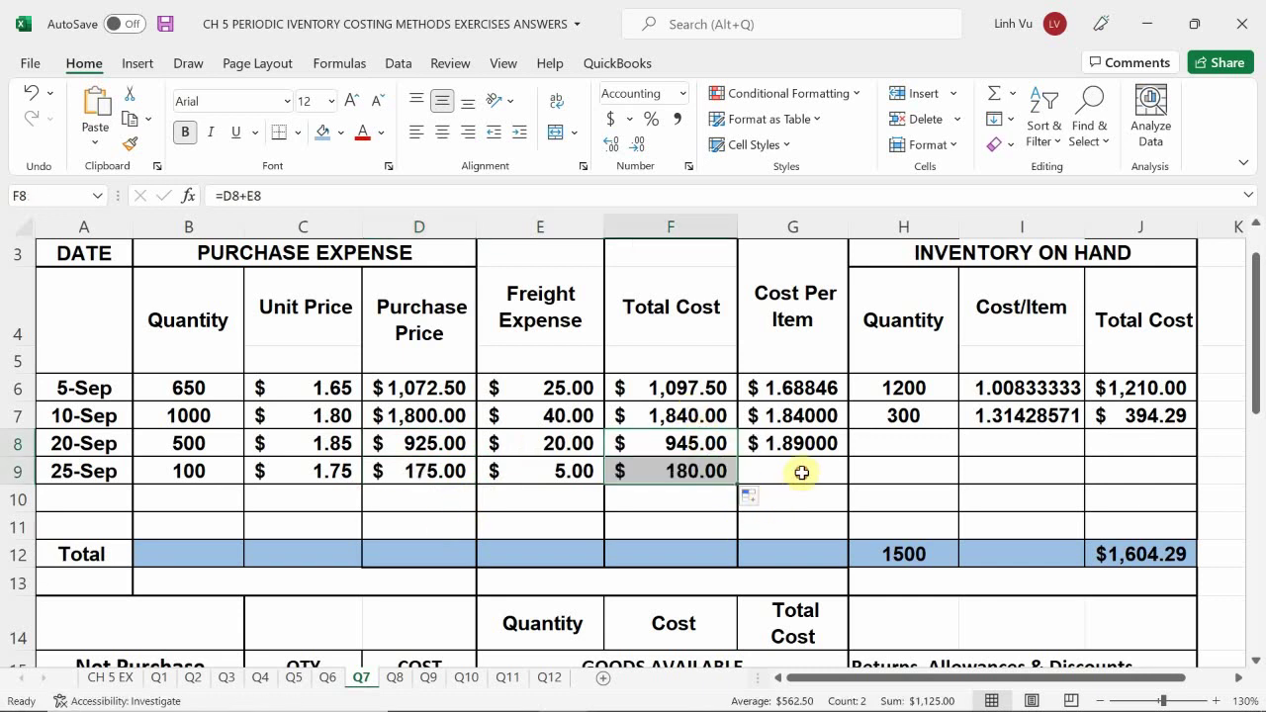
left_click(799, 441)
left_click_drag(849, 458, 841, 485)
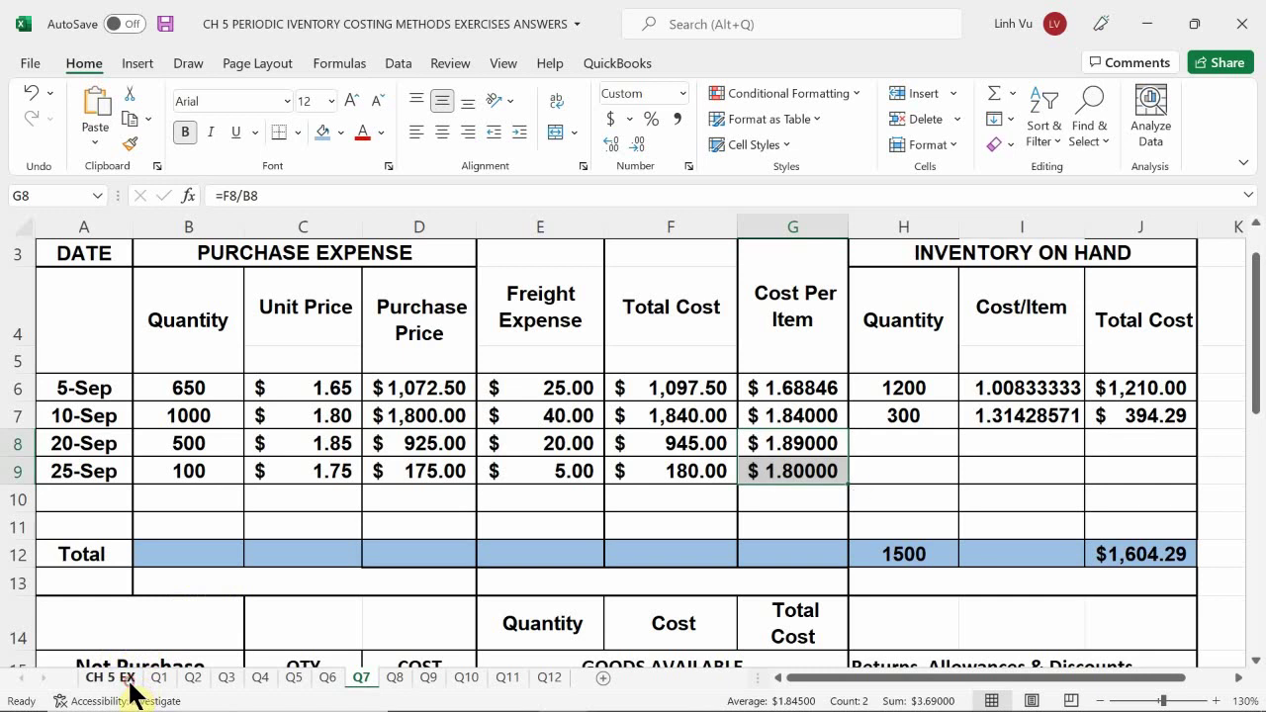
Recheck the Question 7 transactions on CH 5 EX, and bring the 25-Sep quantity into E21 of Q7 with =B9.
left_click(110, 679)
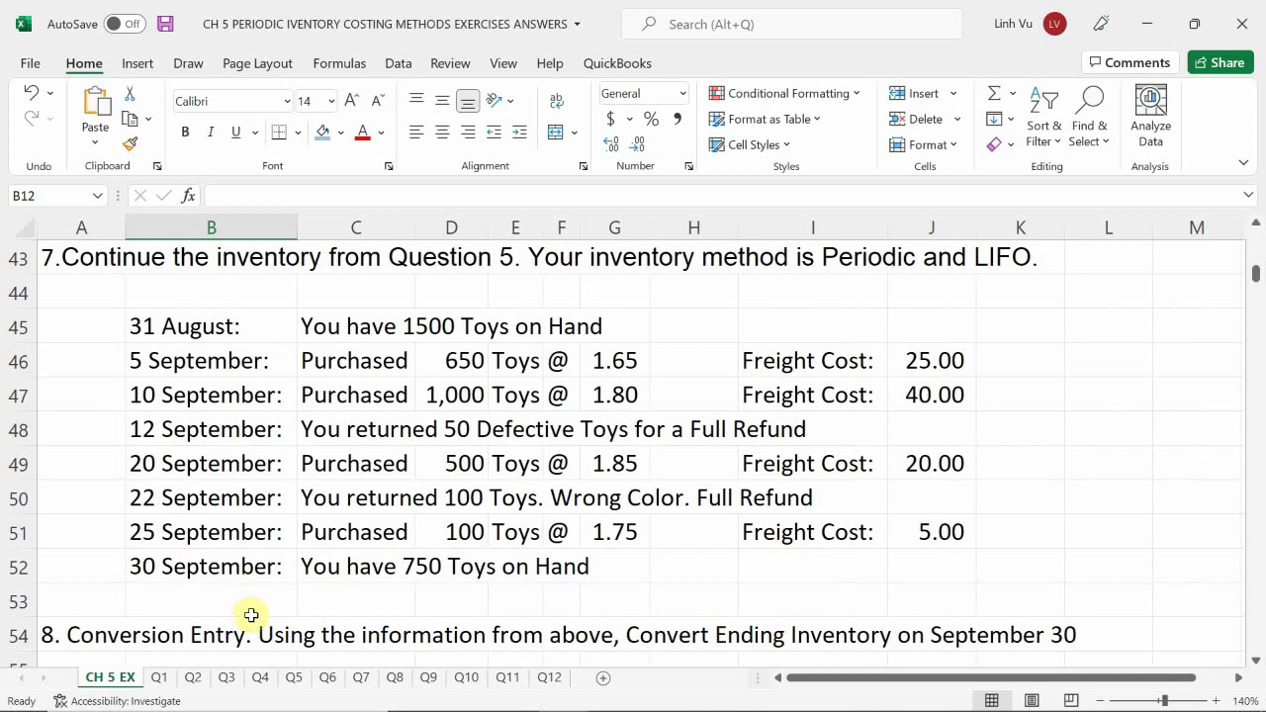
left_click(361, 679)
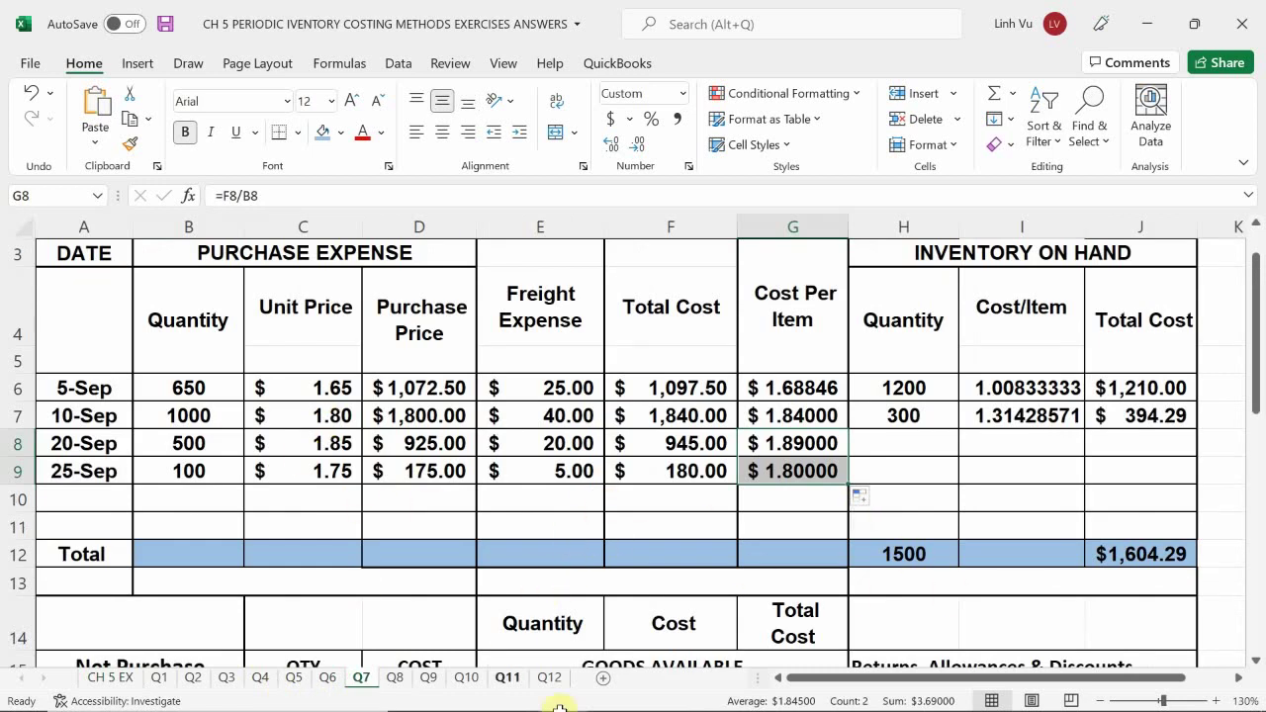
left_click(723, 463)
scroll(692, 495, "down", 2)
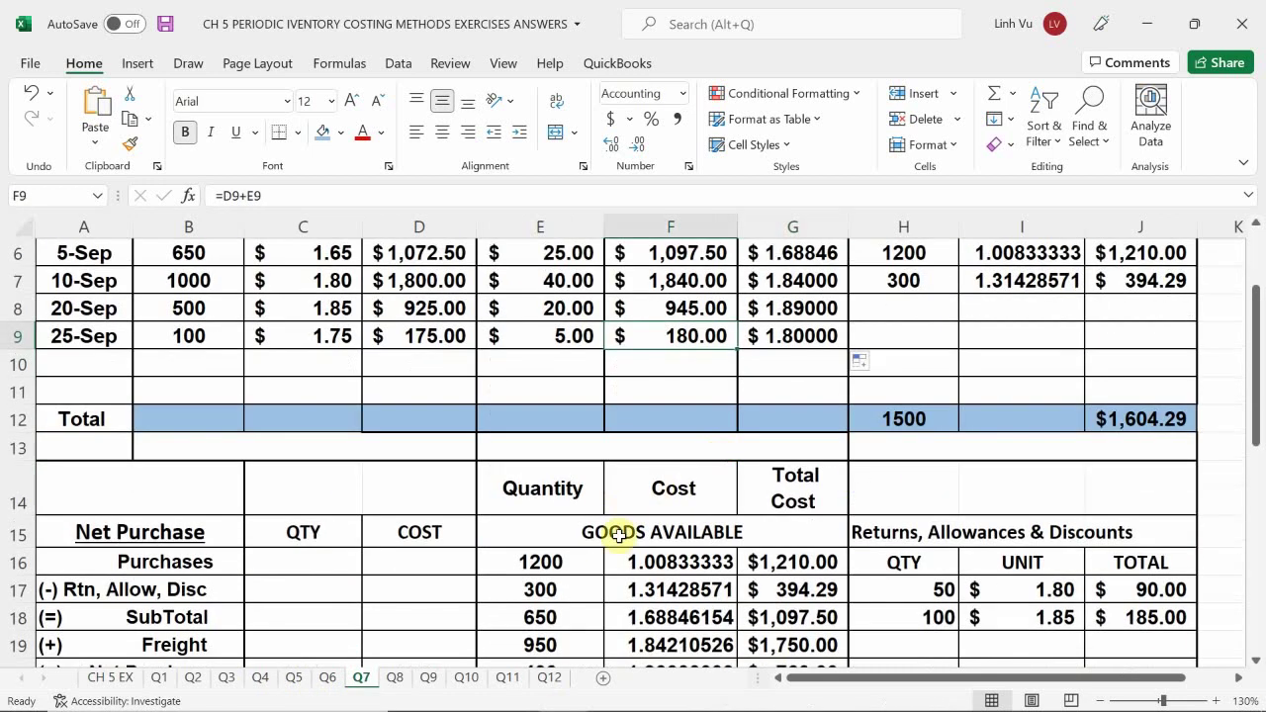
left_click(544, 608)
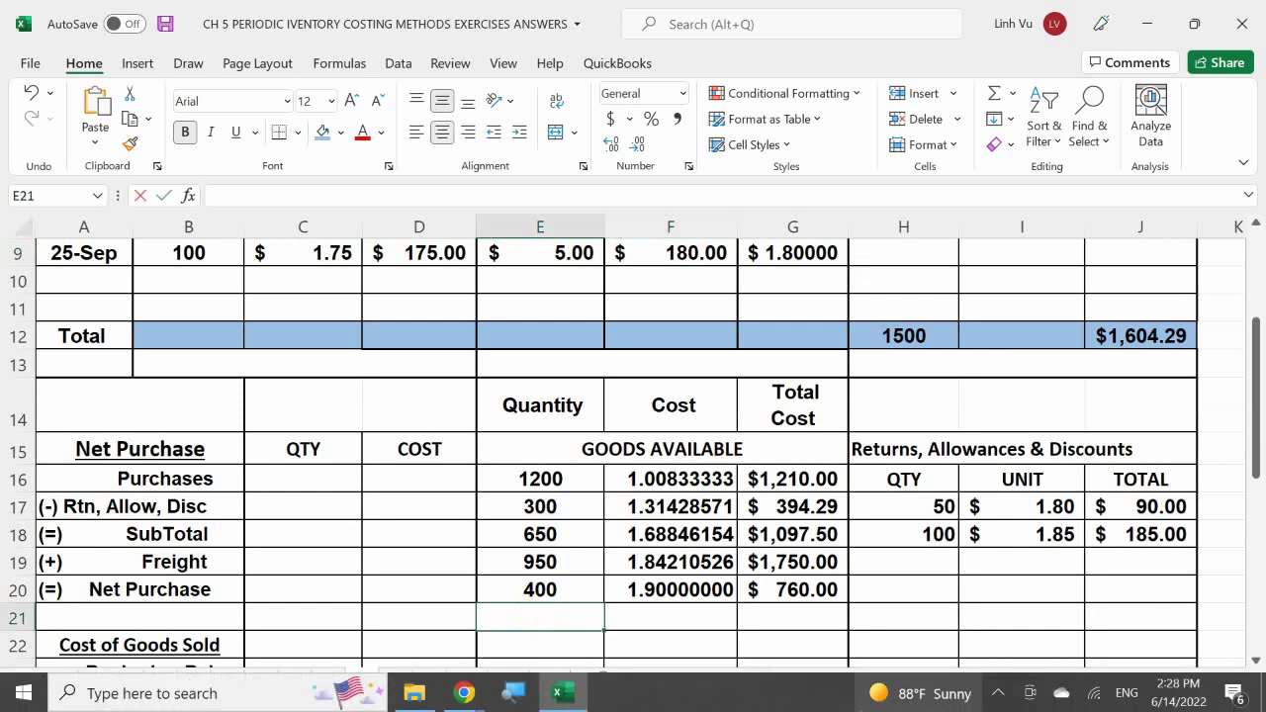
type("=")
scroll(218, 366, "up", 1)
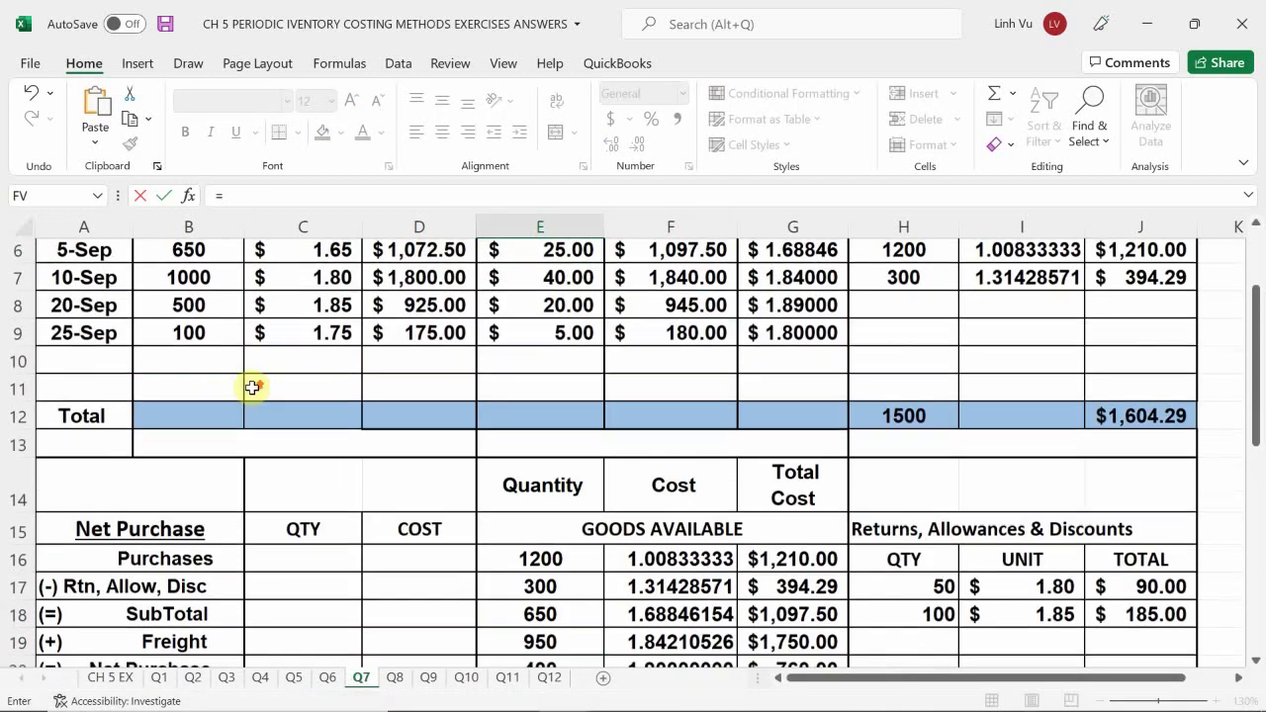
left_click(207, 341)
scroll(727, 544, "down", 1)
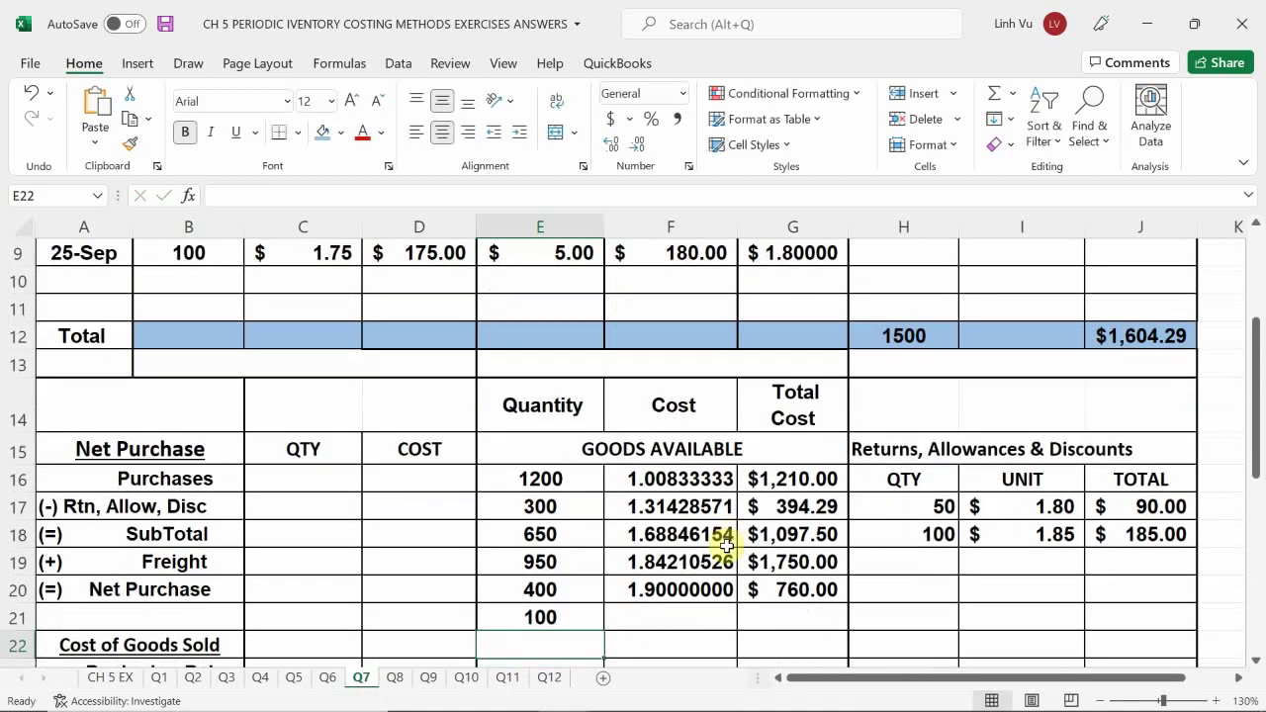
Link the 25-Sep unit cost into F21 of the goods available table with the formula =G9.
key("Tab")
type("=")
scroll(726, 542, "up", 1)
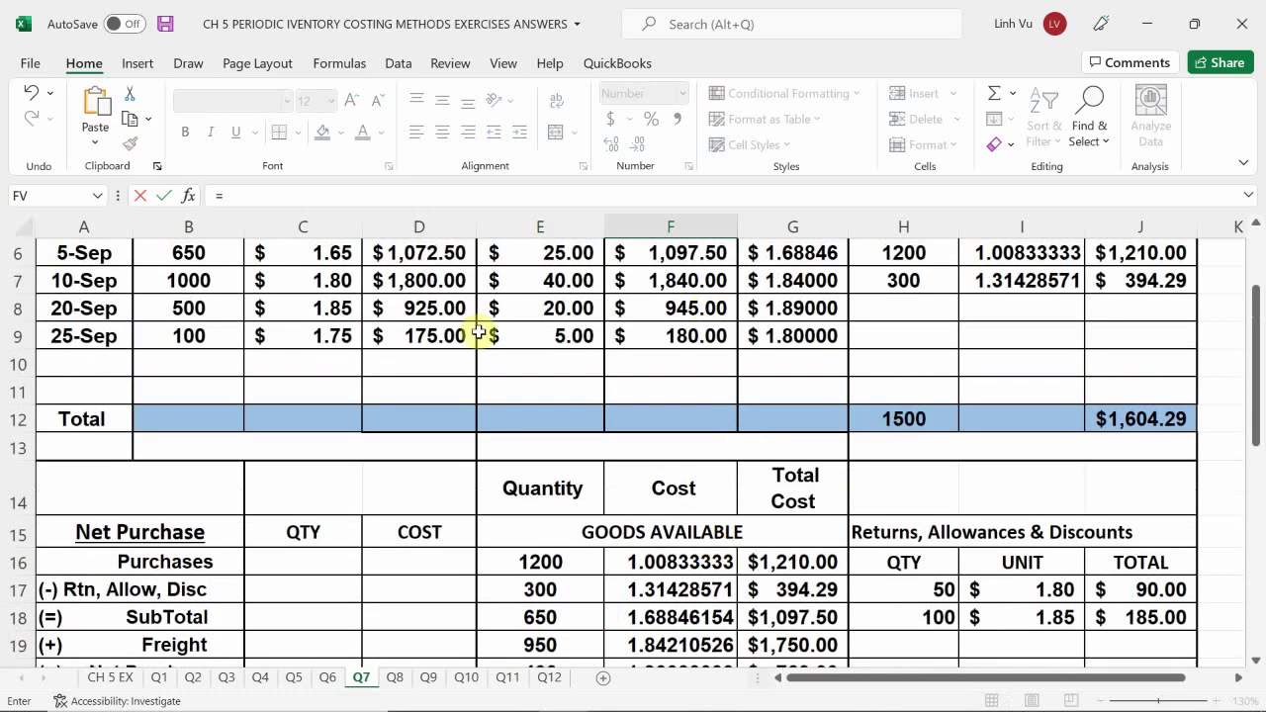
left_click(775, 339)
scroll(775, 338, "down", 1)
key("Tab")
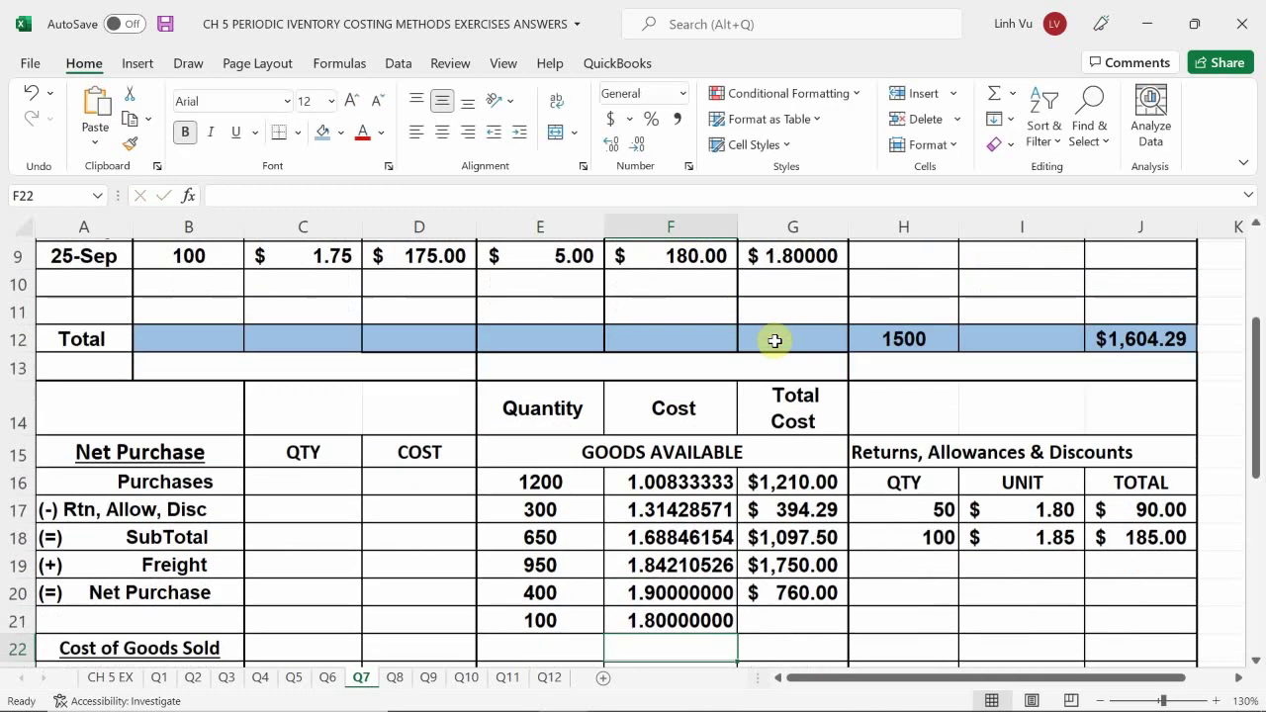
Link the 25-Sep total cost into G21 of the goods available table with the formula =F9.
type("=")
scroll(774, 341, "up", 1)
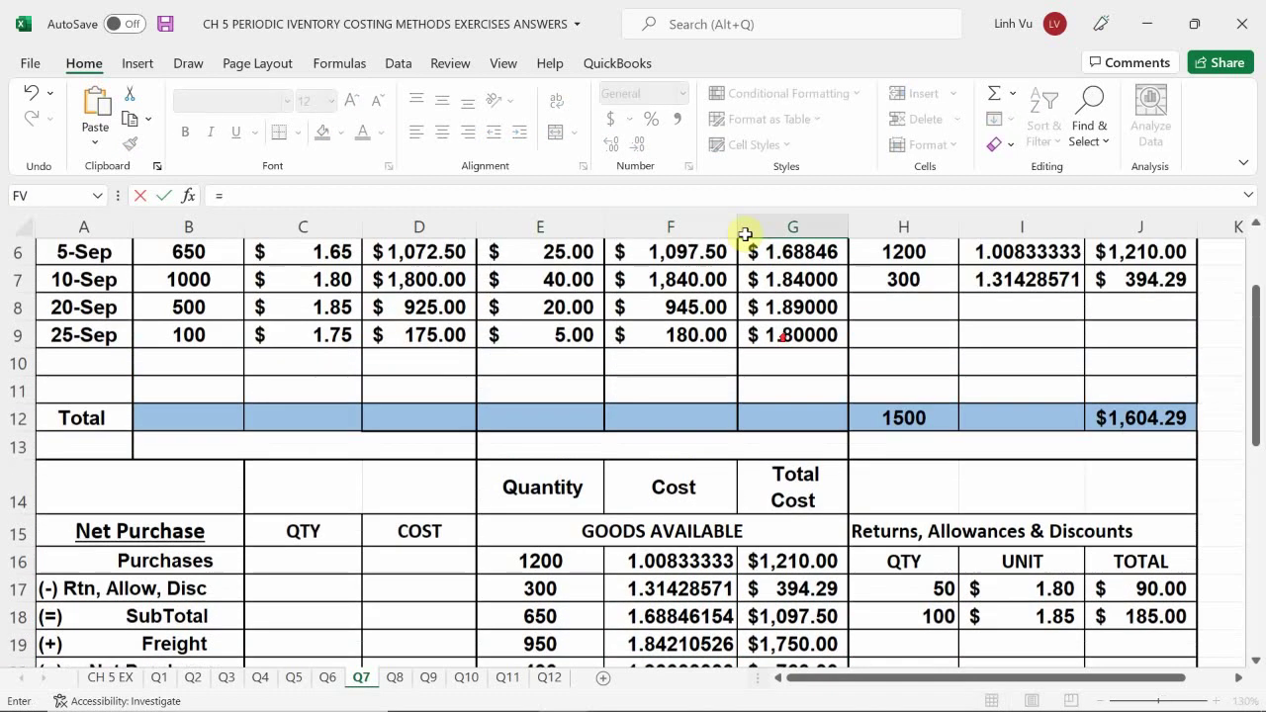
left_click(670, 336)
key("Return")
scroll(669, 337, "down", 1)
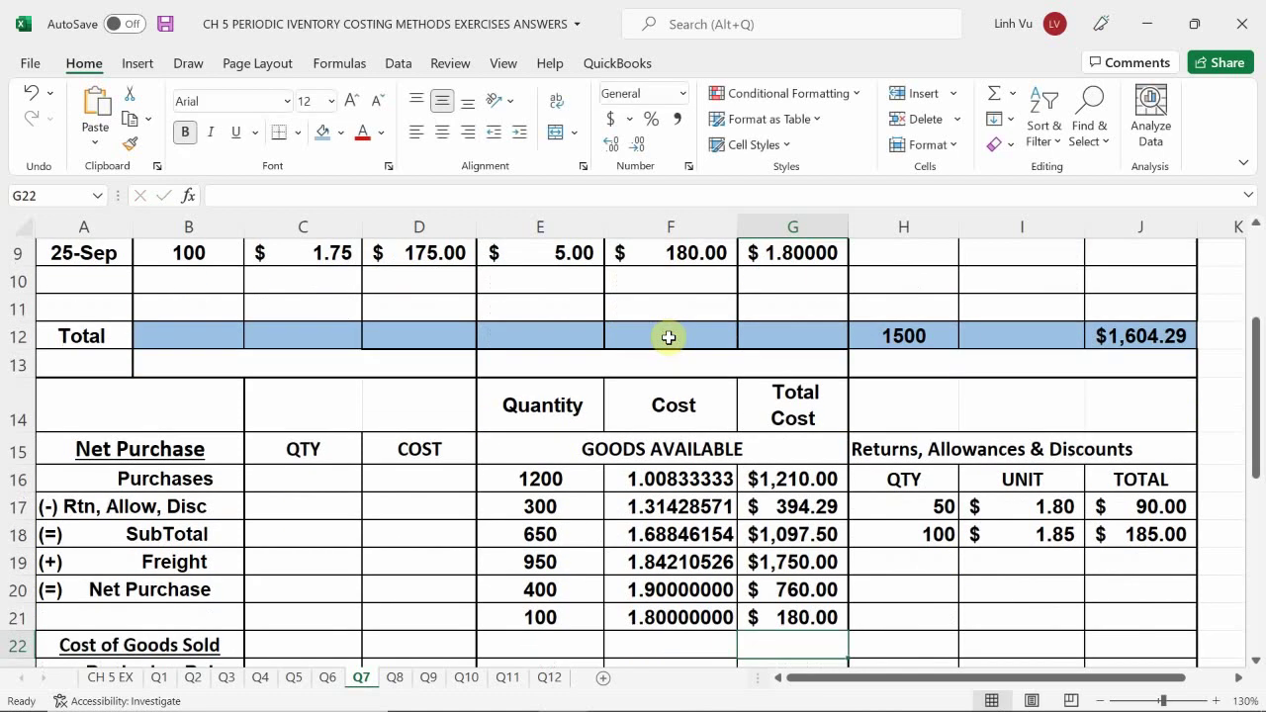
Enter the ending balance quantity of 750 in C26 of the Cost of Goods Sold section.
scroll(377, 522, "down", 2)
scroll(377, 523, "down", 1)
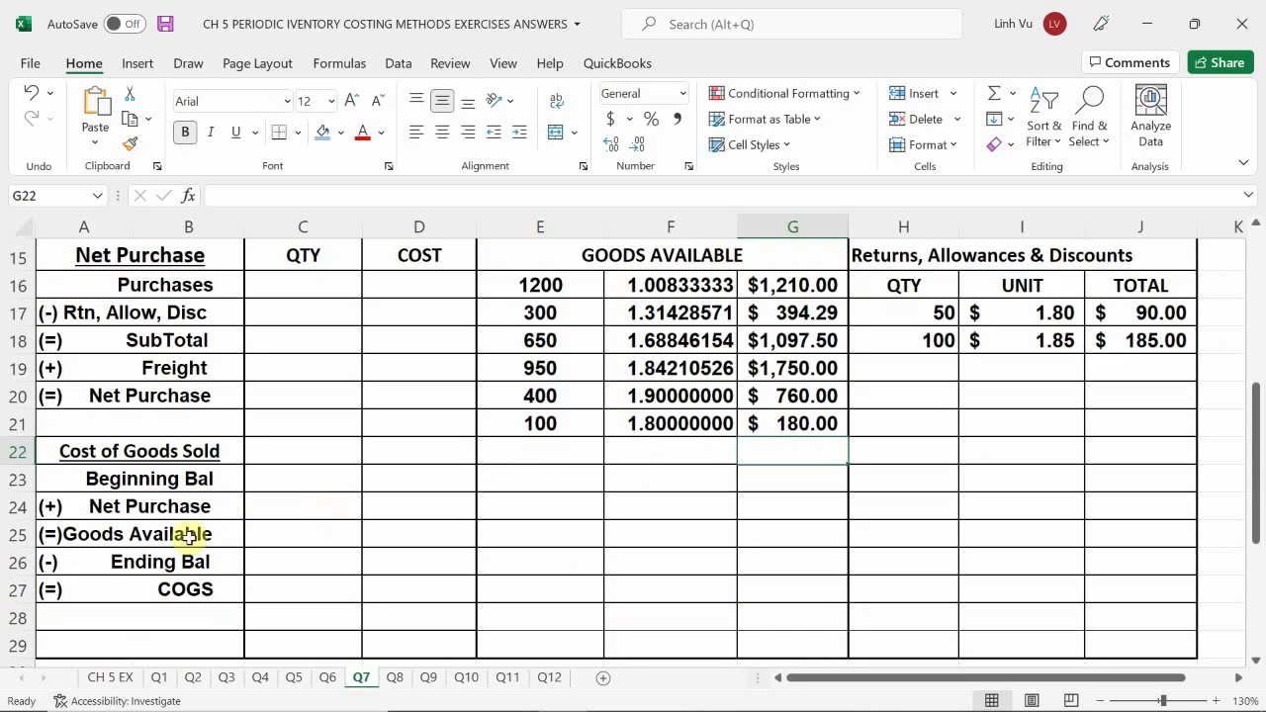
double_click(279, 566)
type("750")
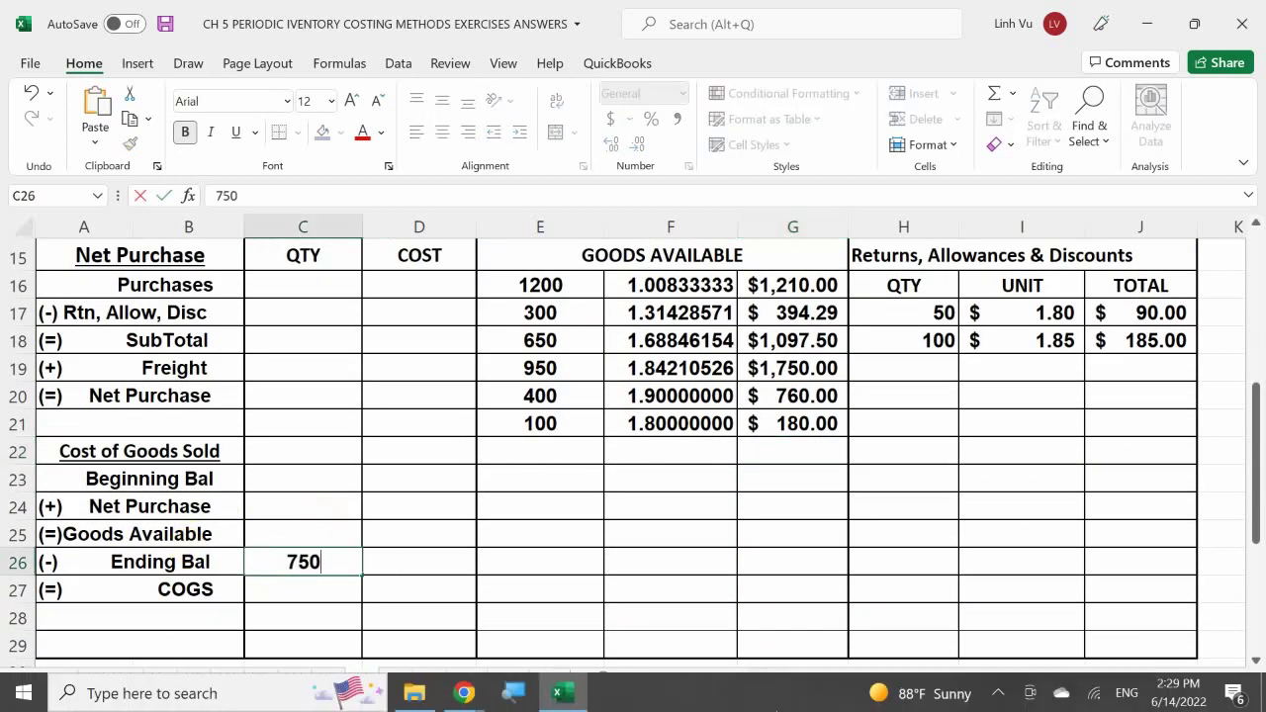
key("Return")
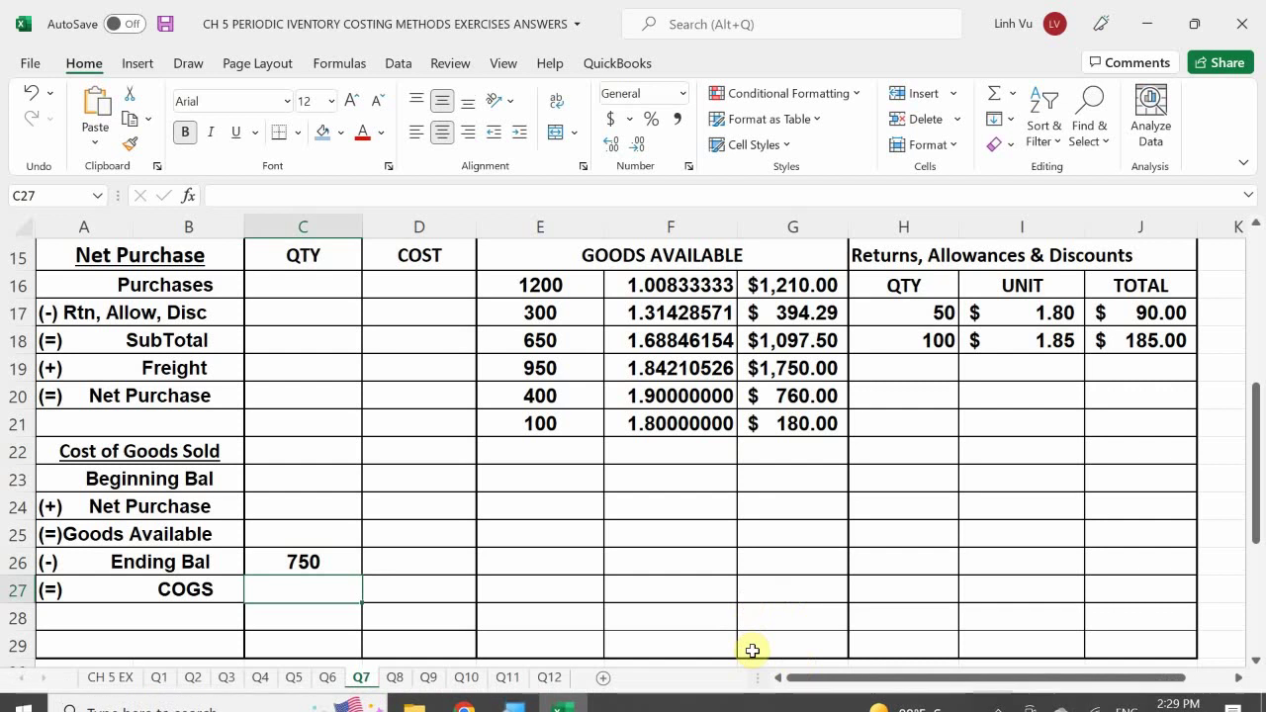
Total the purchased quantities in B12 with the formula =SUM(B6:B10).
scroll(763, 613, "up", 4)
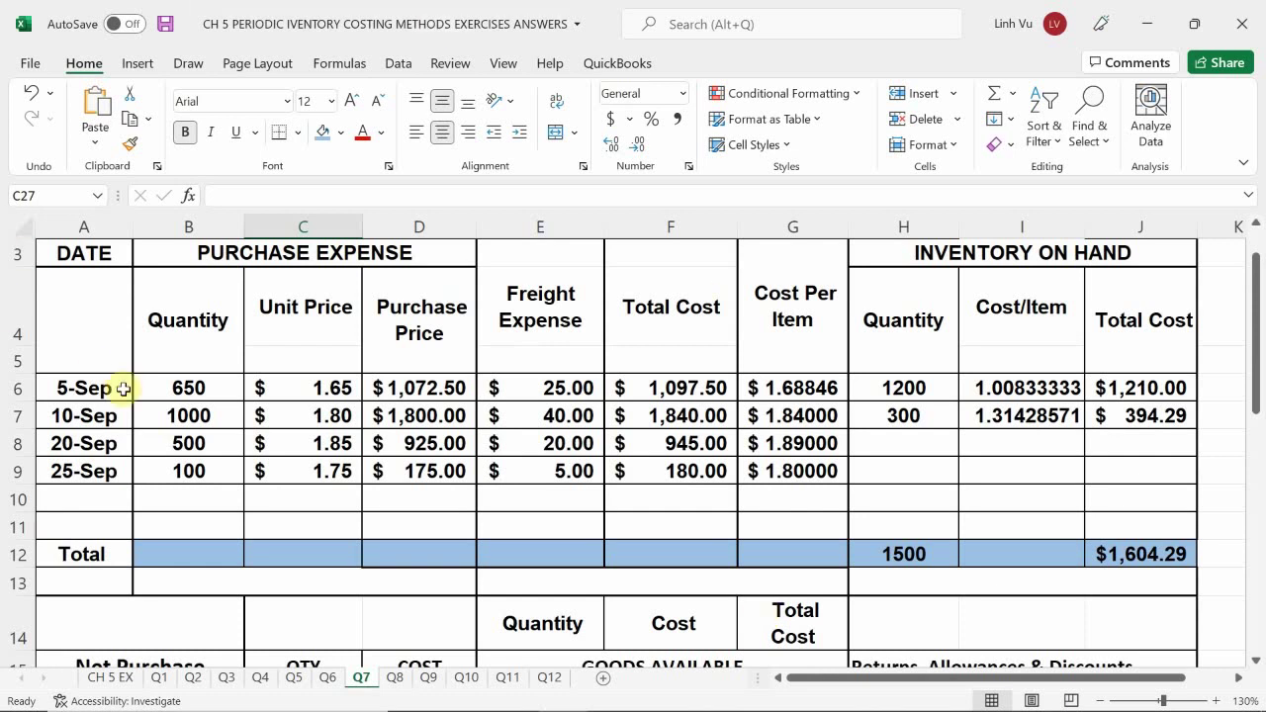
left_click(207, 563)
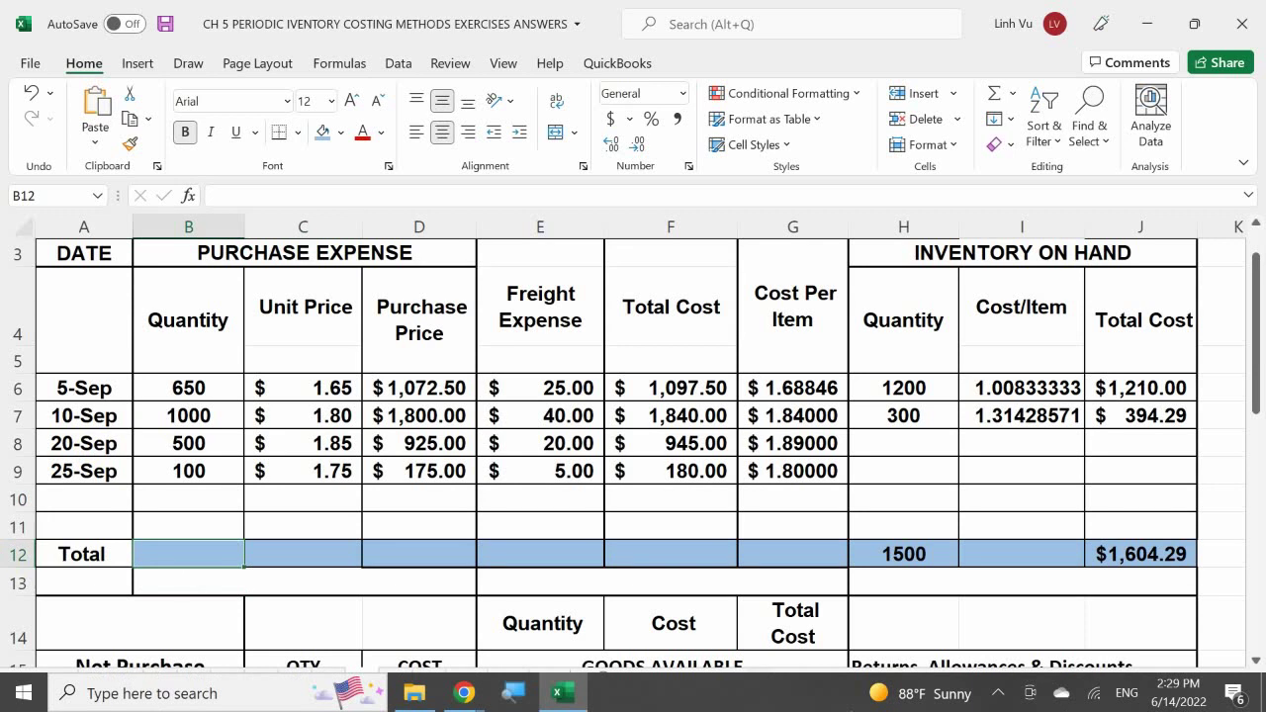
type("=S")
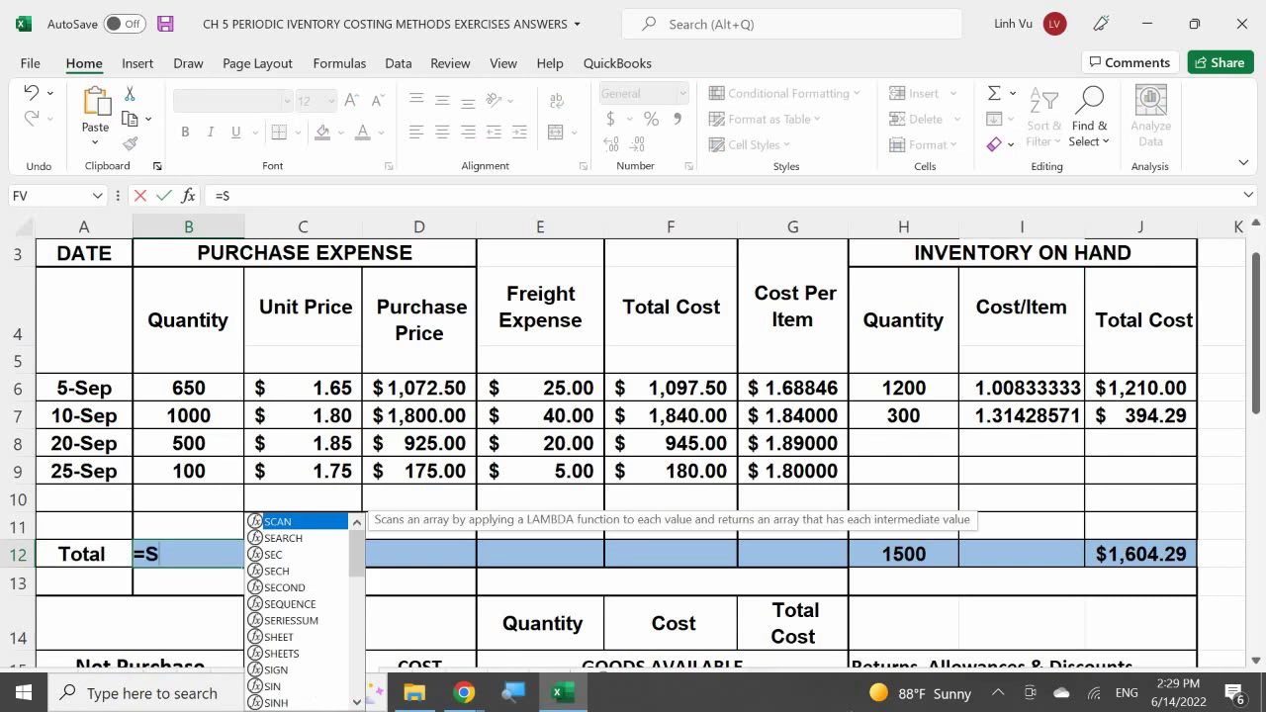
type("UM(")
key("Up")
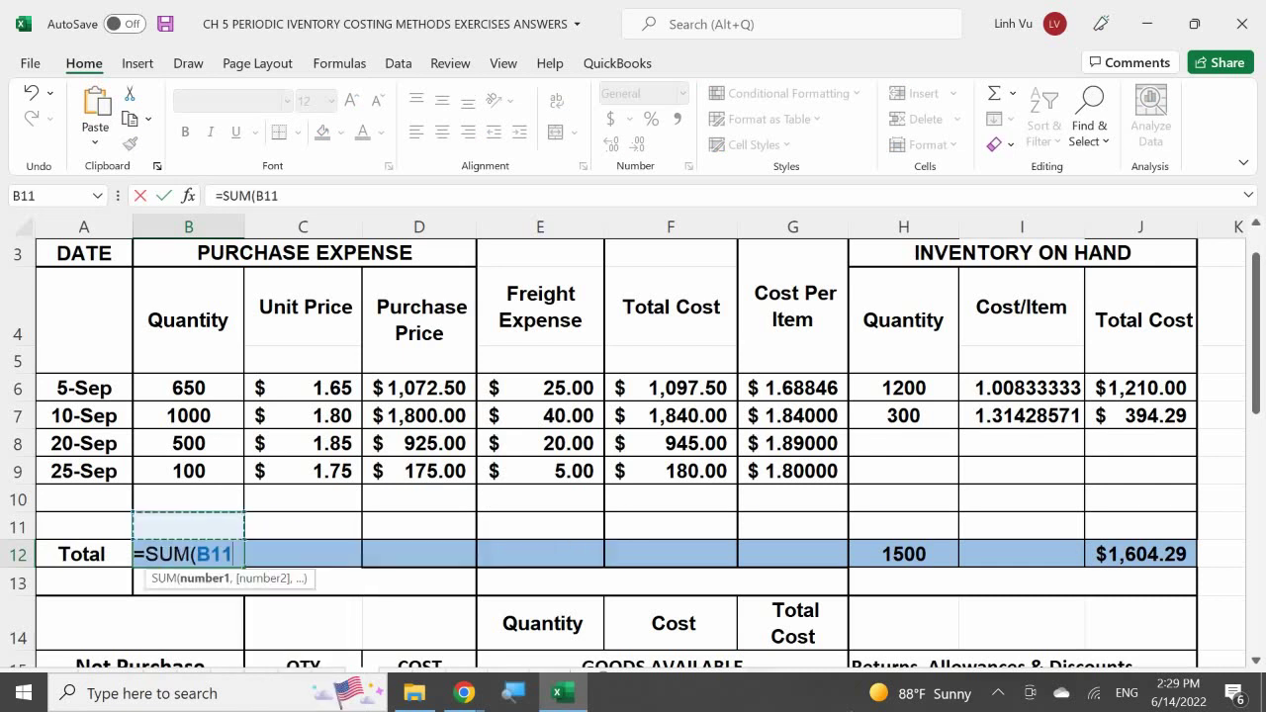
key("Up")
key("shift+Up")
key("shift+Up")
key("shift+Up")
key("shift+Up")
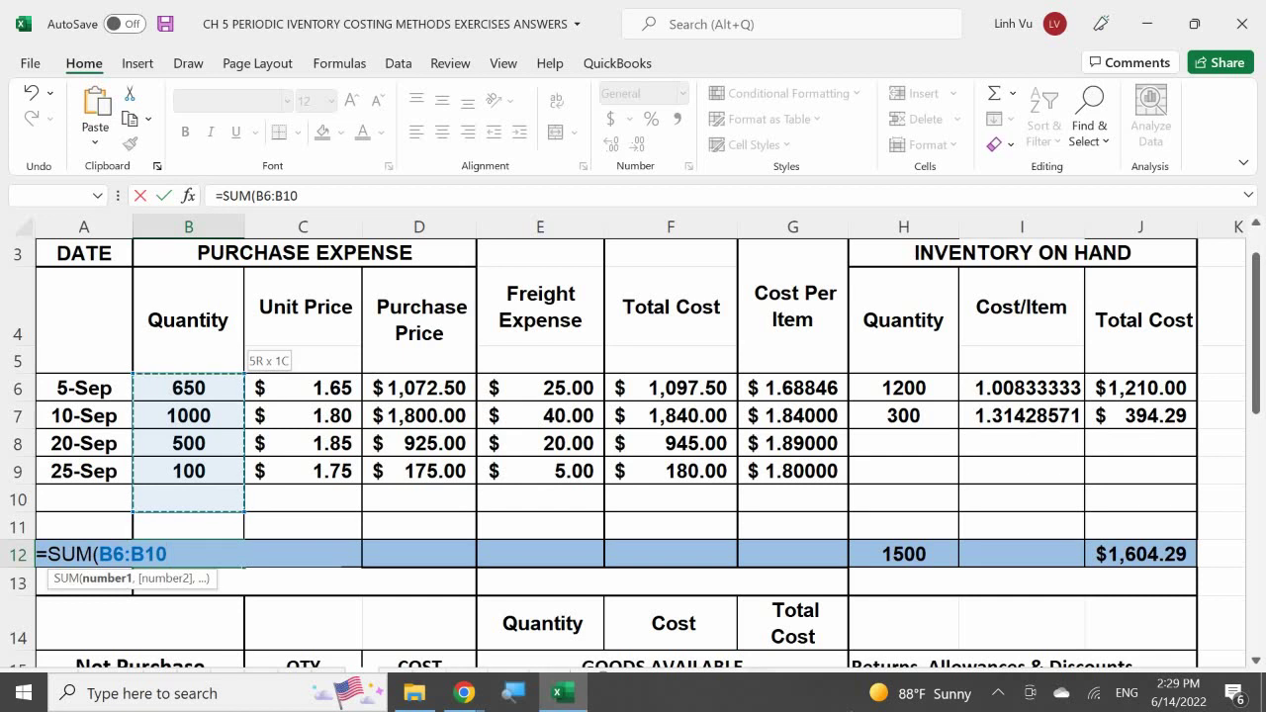
key("Return")
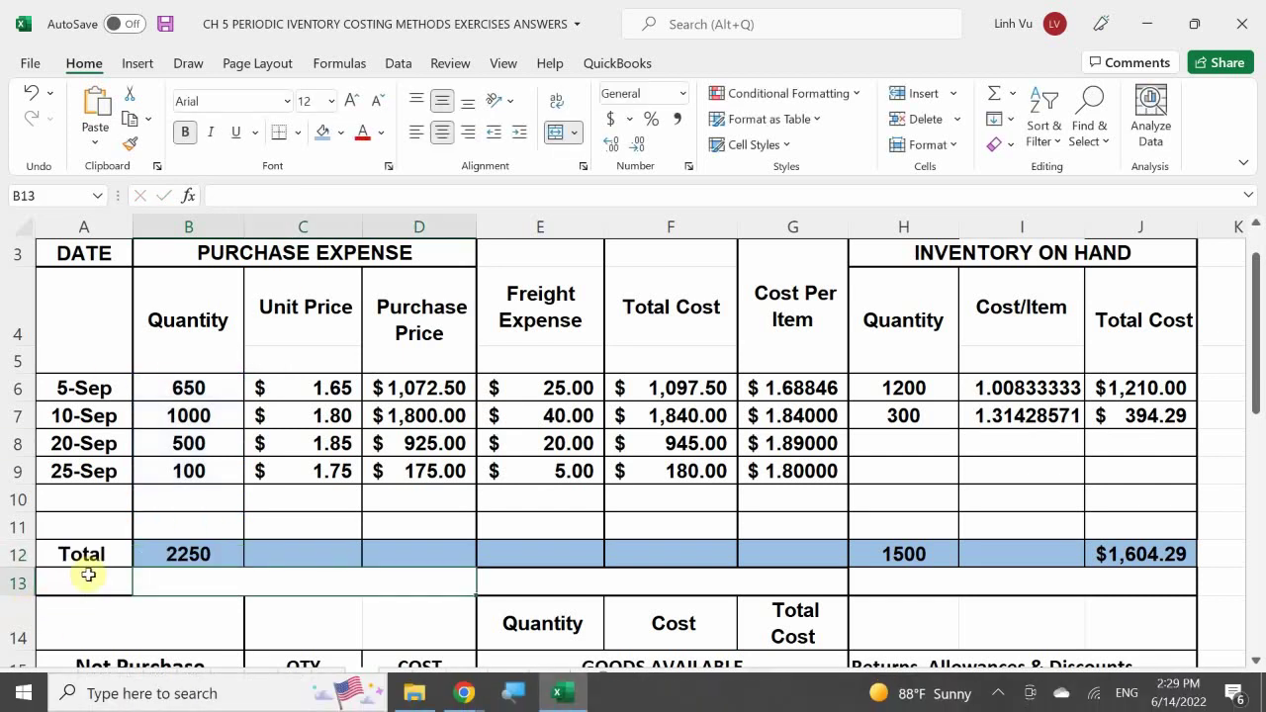
Total the purchase prices in D12 with the formula =SUM(D6:D10).
left_click(433, 560)
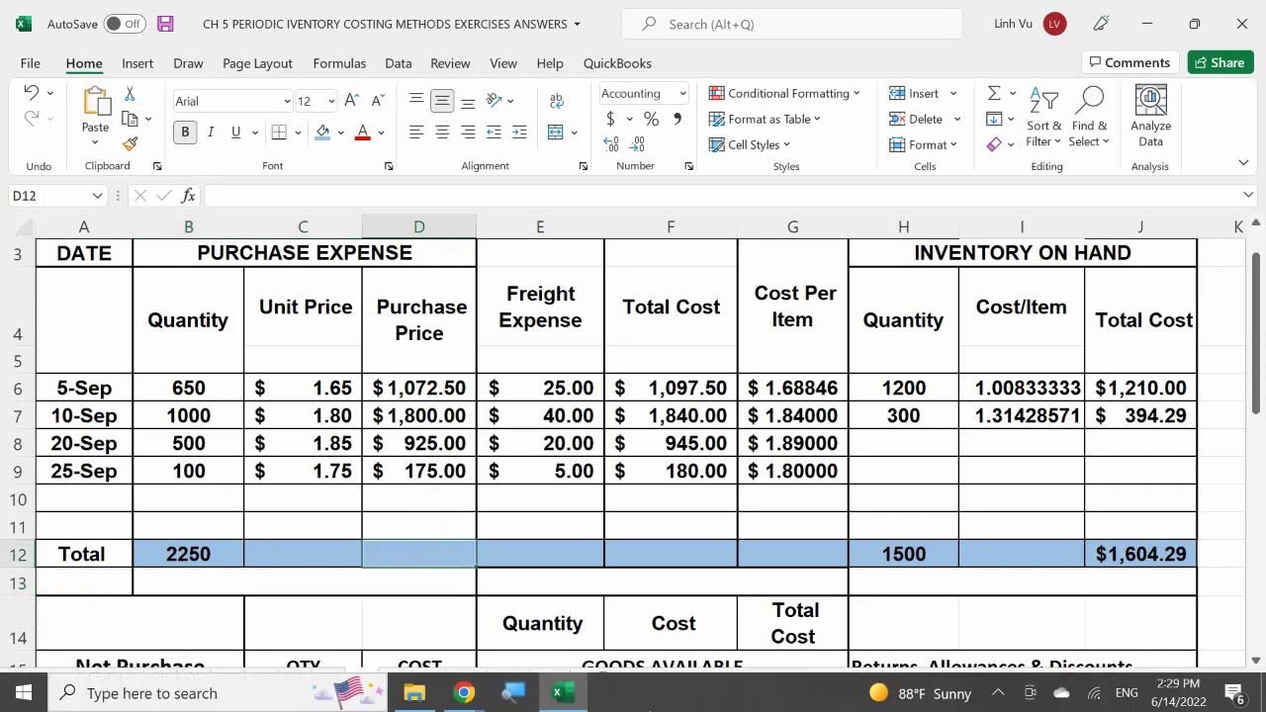
type("=SUM(")
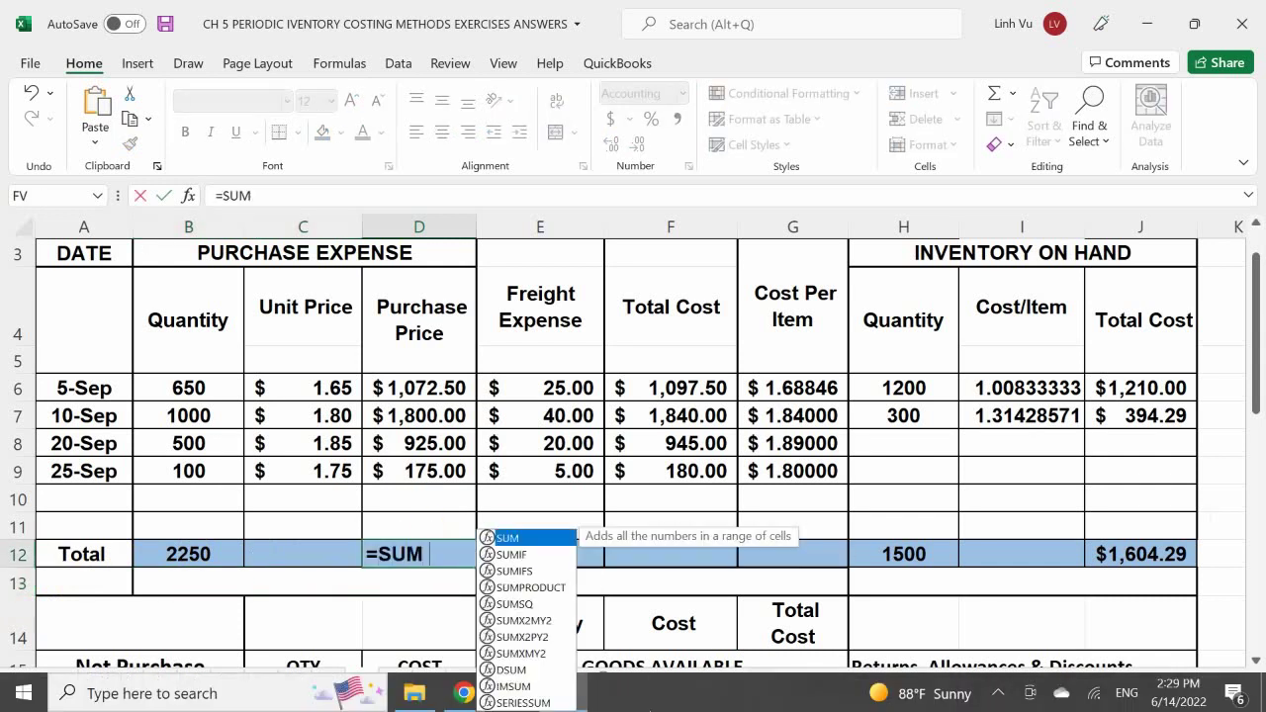
key("Up")
key("Up")
key("shift+Up")
key("shift+Up")
key("shift+Up")
key("shift+Up")
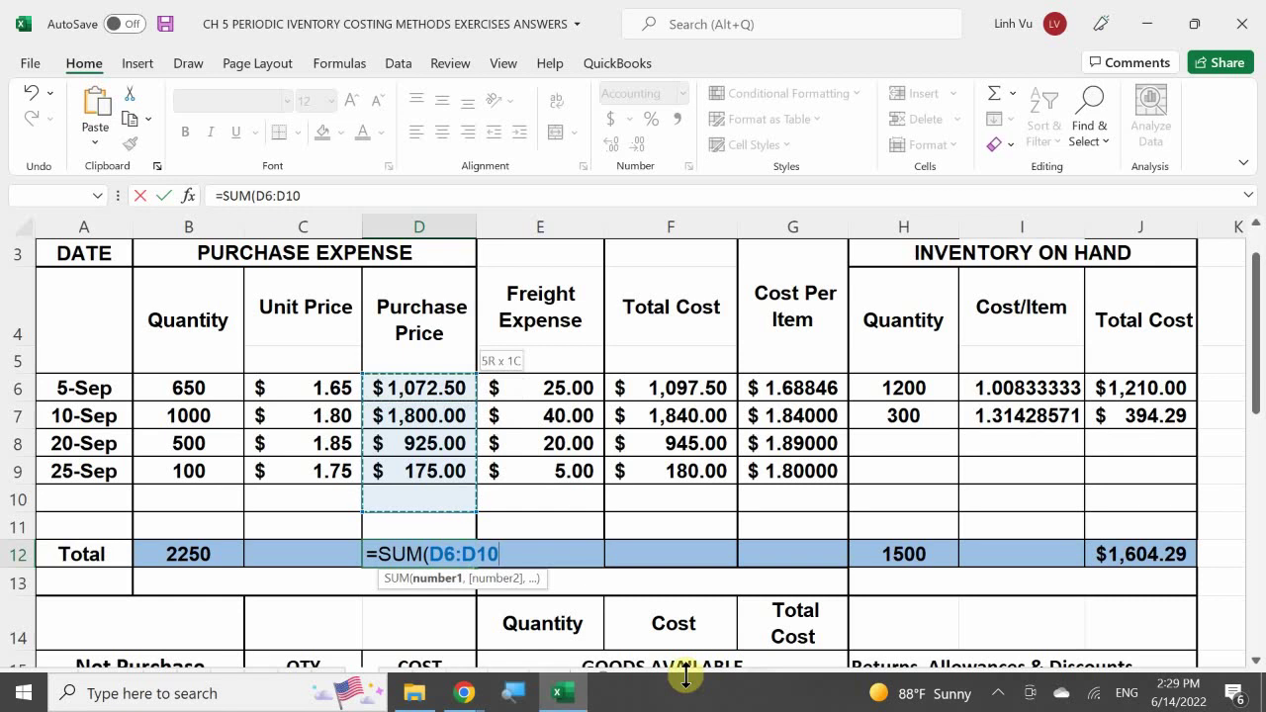
key("Return")
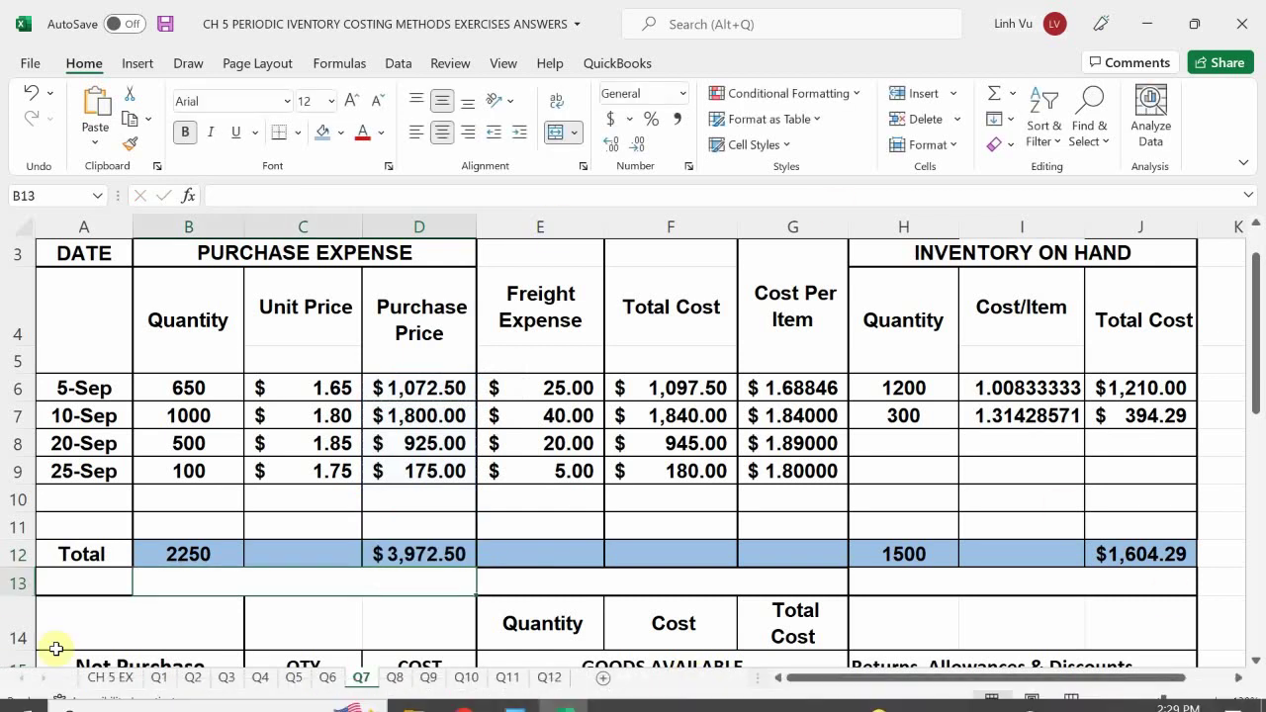
Extend the purchase price total formula from D12 across to the freight expense and total cost columns, E12:F12.
left_click(412, 550)
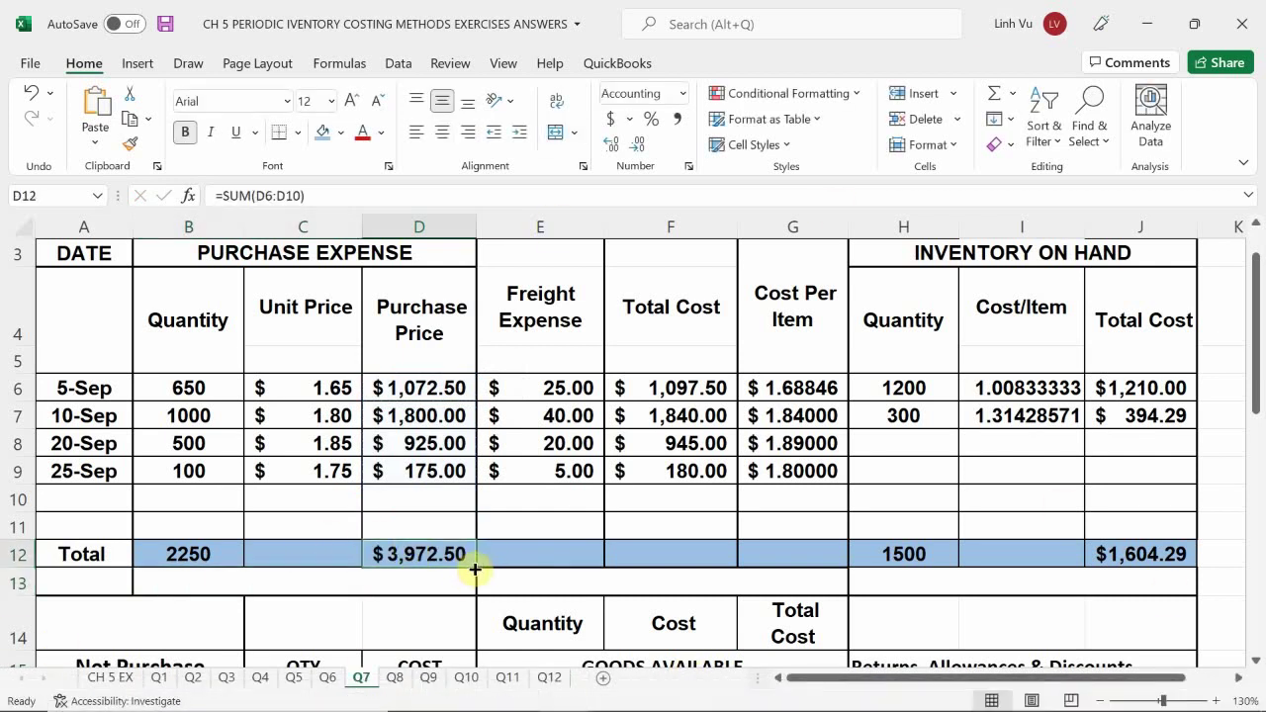
left_click_drag(474, 570, 600, 578)
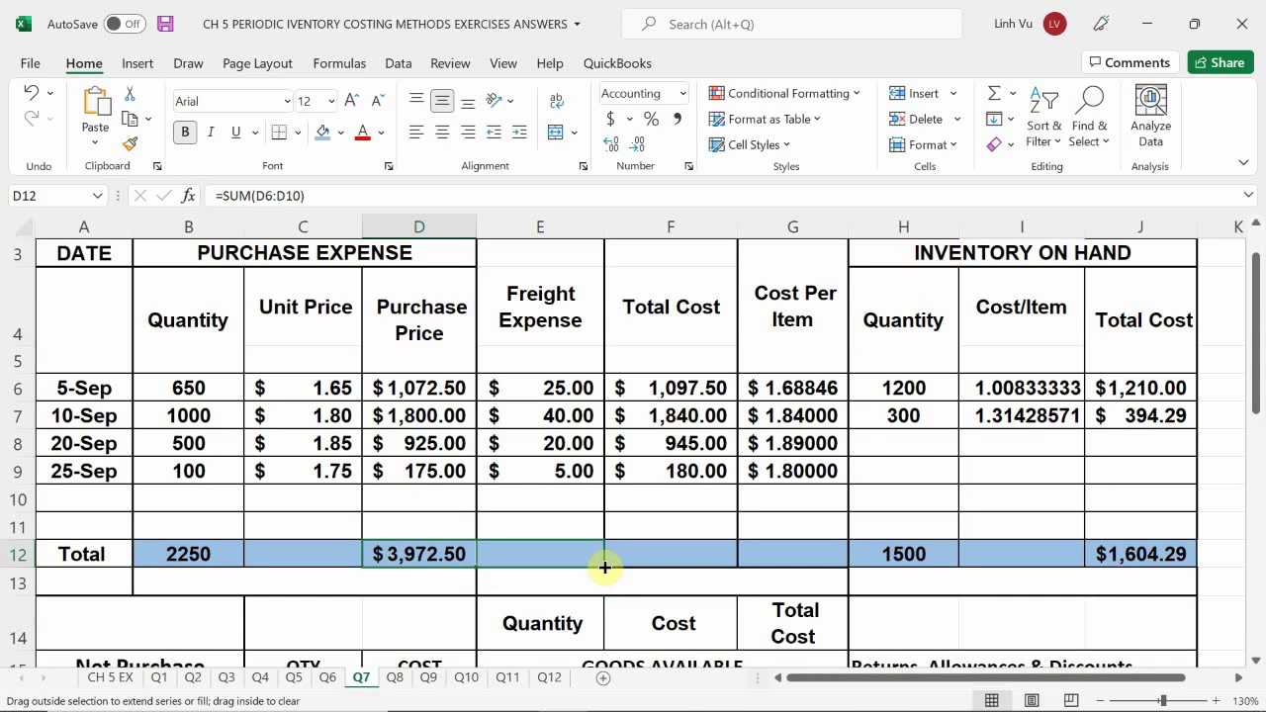
left_click_drag(604, 567, 716, 684)
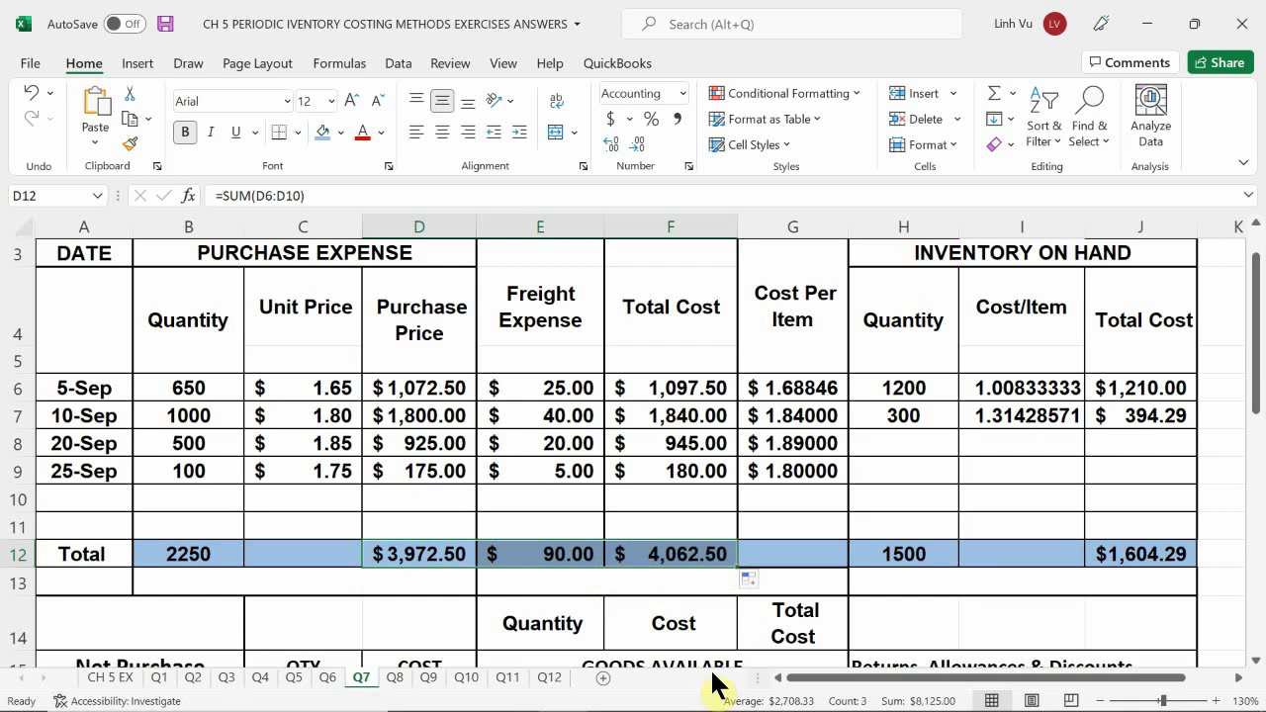
Shade the cells E22:J22 below the goods available and returns tables with the blue fill used in the total row.
scroll(351, 533, "down", 1)
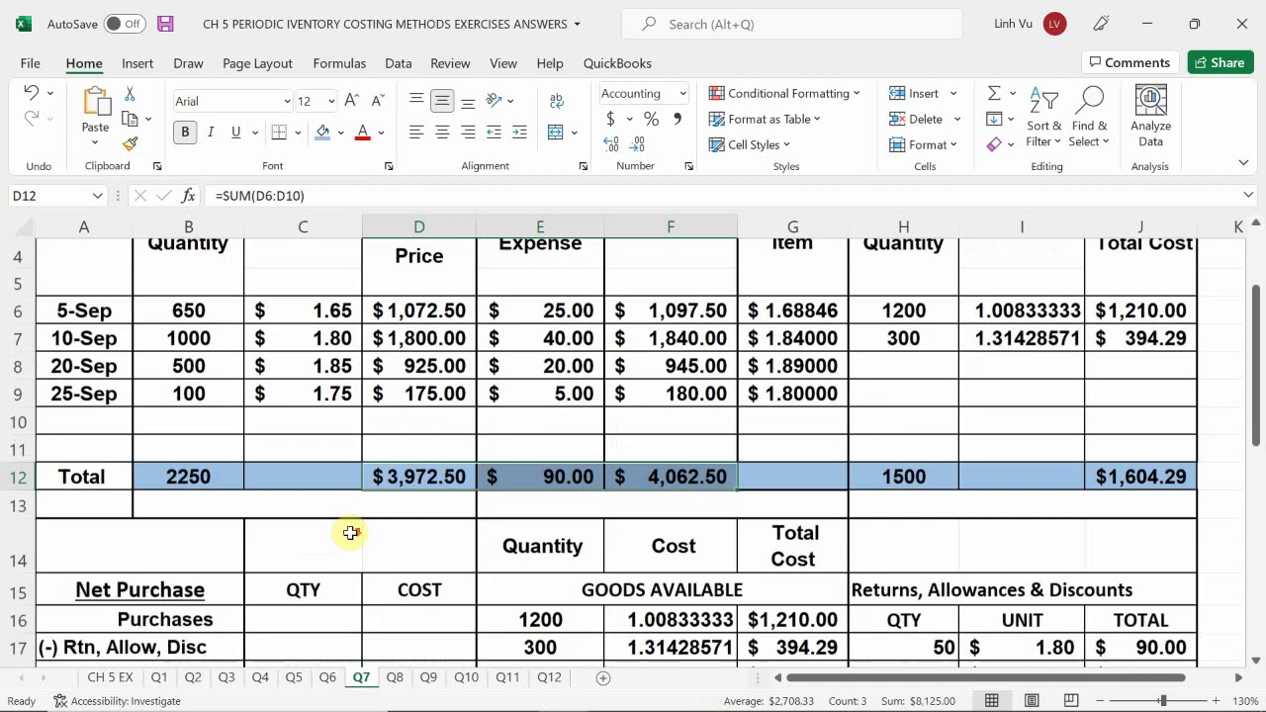
scroll(350, 533, "down", 3)
left_click(519, 562)
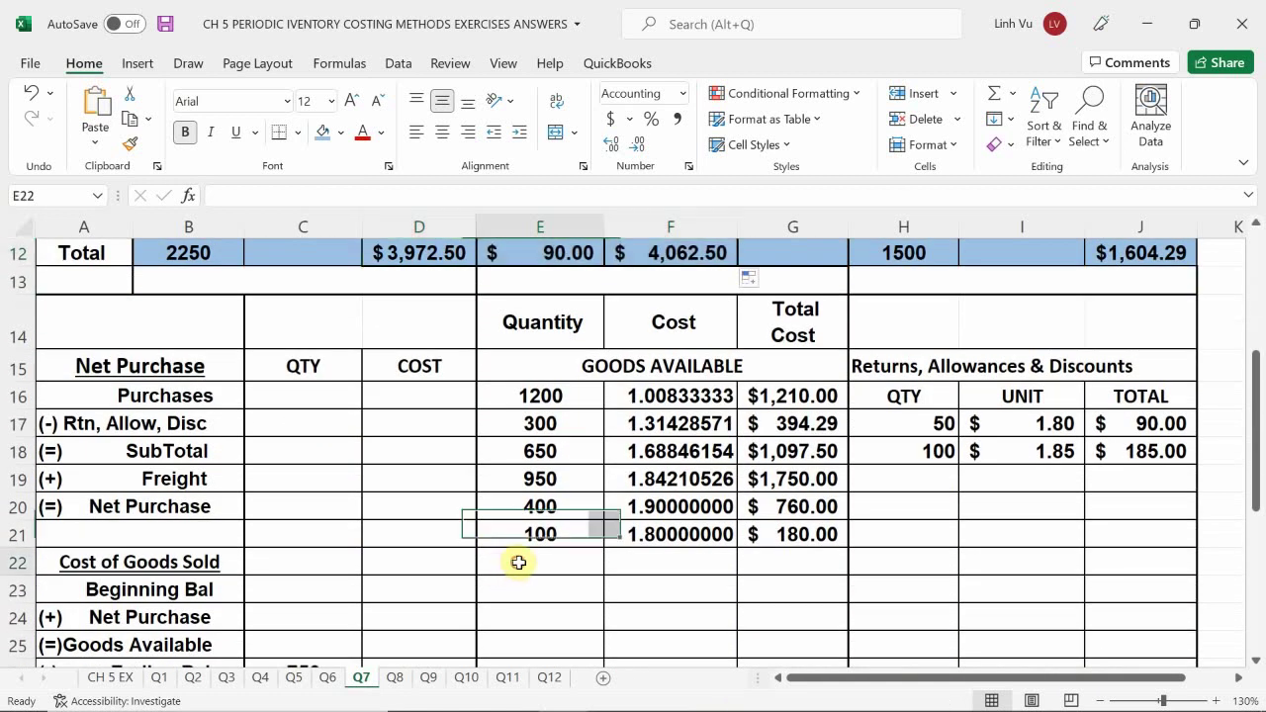
left_click_drag(518, 562, 1123, 564)
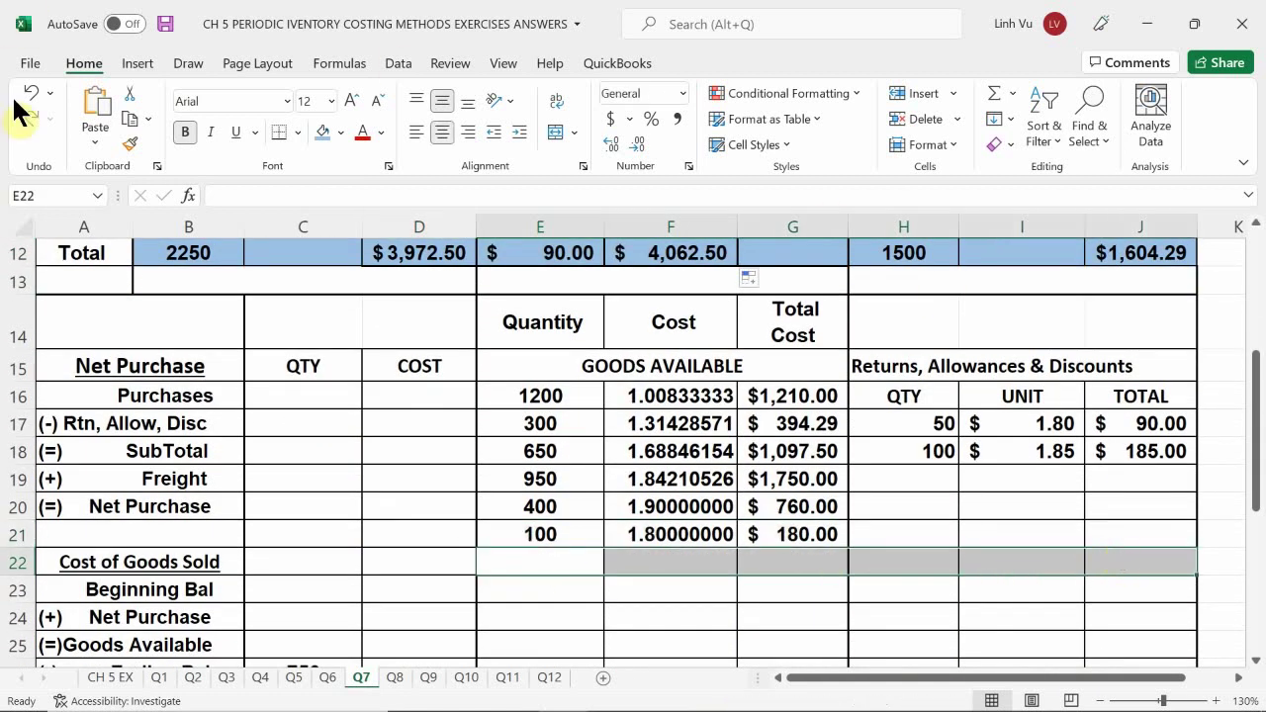
left_click(322, 133)
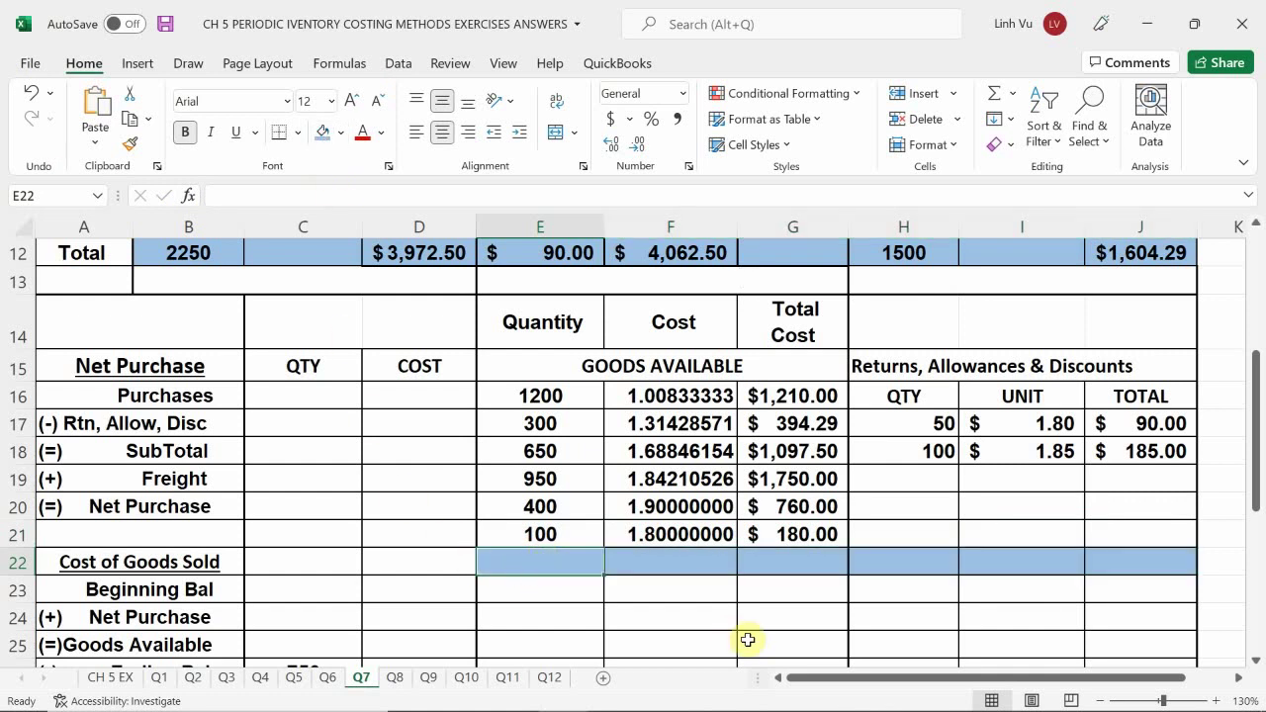
type("=SUM(")
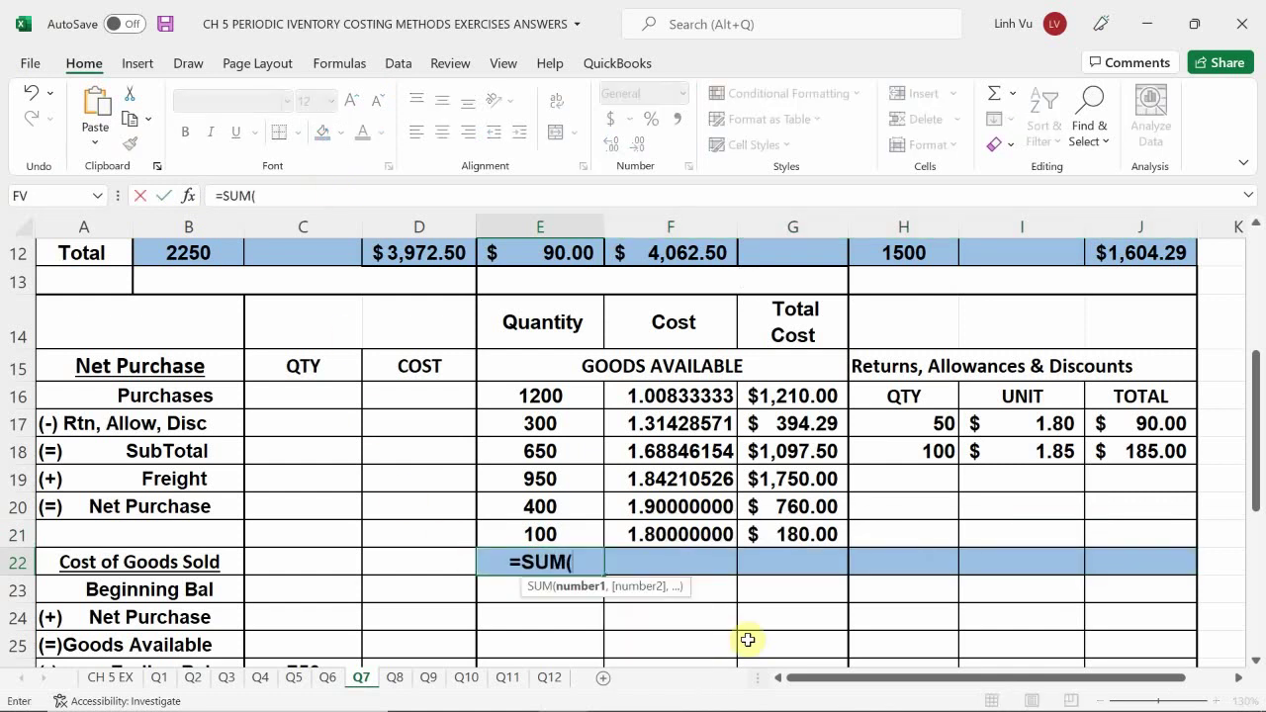
key("Up")
key("shift+Up")
key("shift+Up")
key("shift+Up")
key("shift+Up")
key("shift+Up")
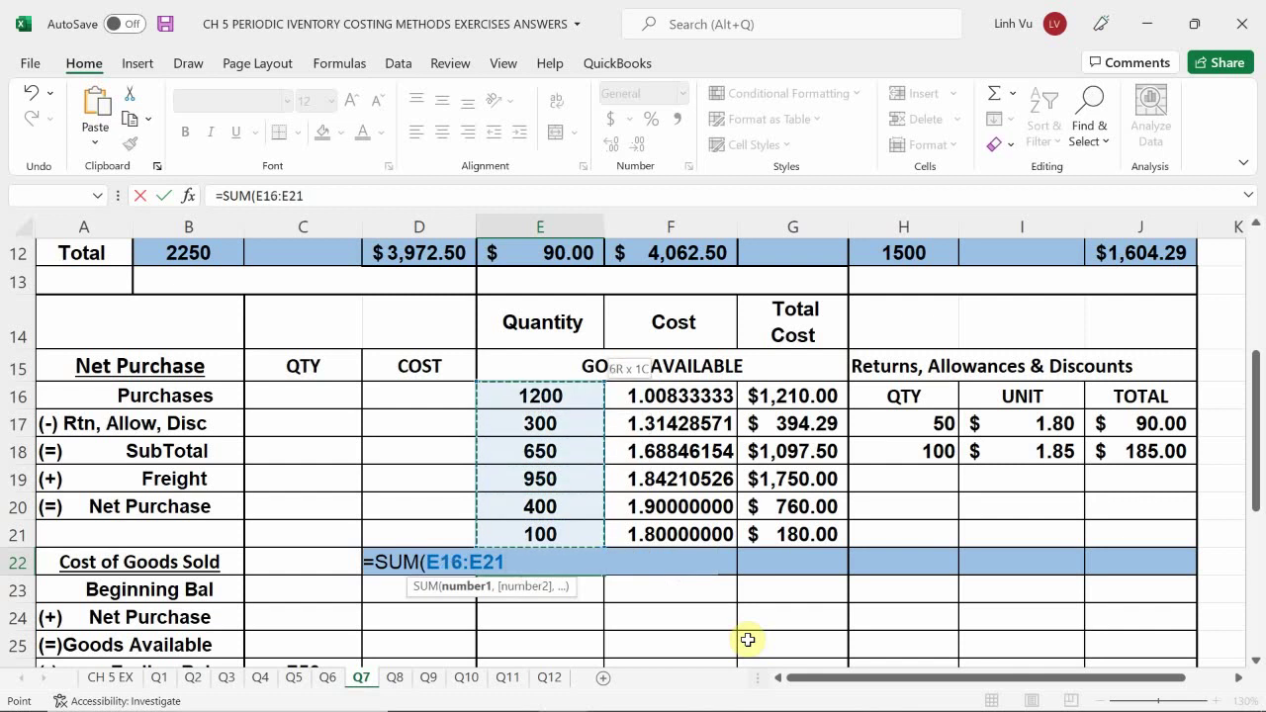
key("Return")
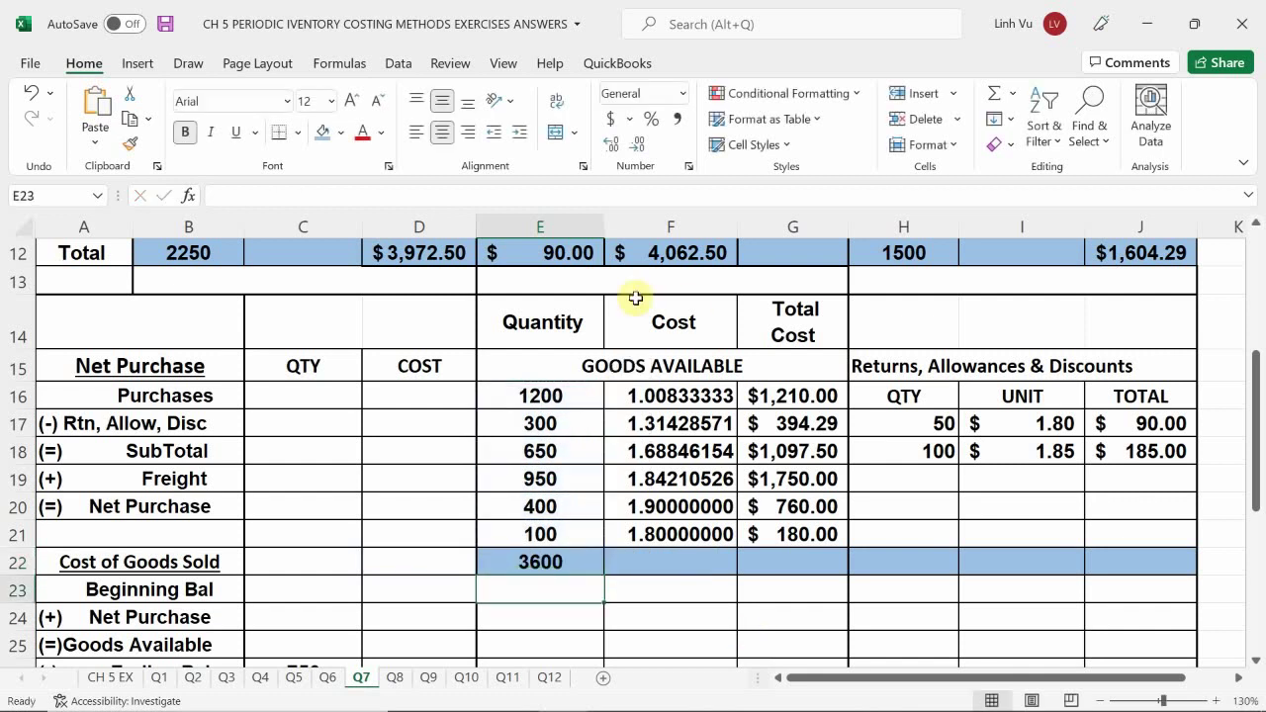
left_click(529, 561)
key("F2")
key("shift+Home")
key("BackSpace")
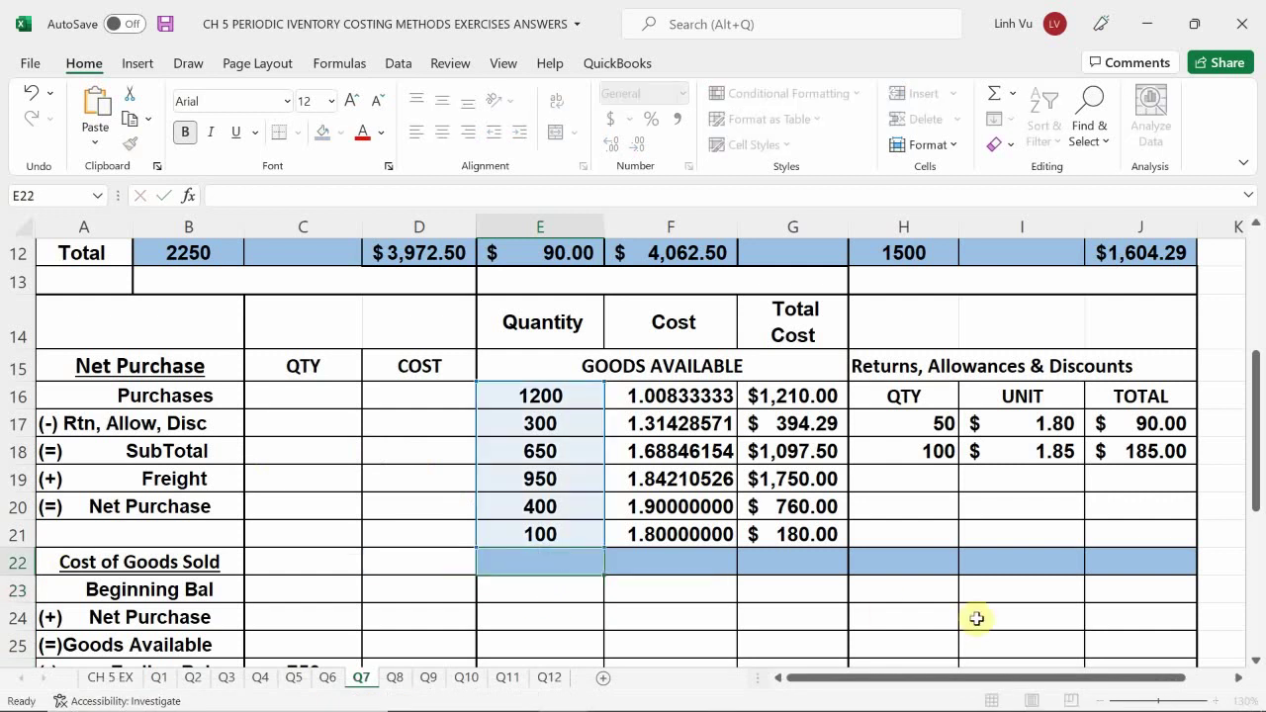
key("Return")
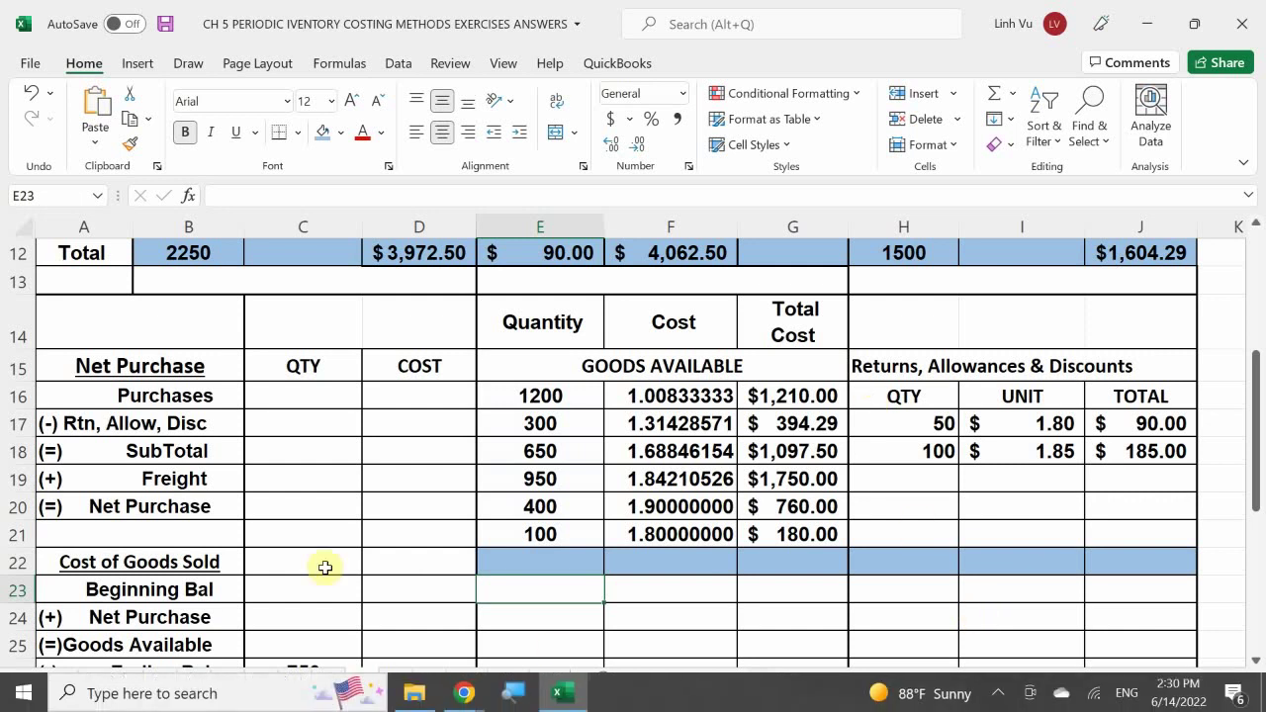
Total the goods available quantities in E22 with the formula =SUM(E16:E21).
left_click(535, 563)
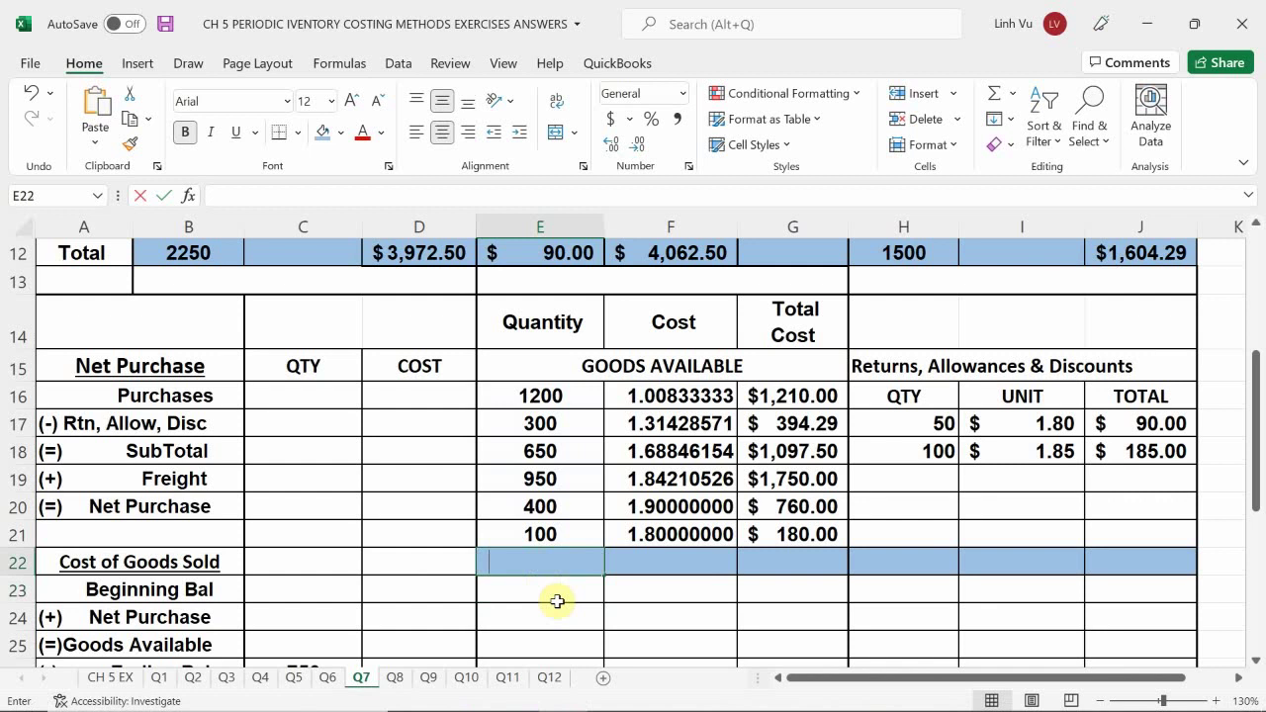
type("=SUM(")
key("Up")
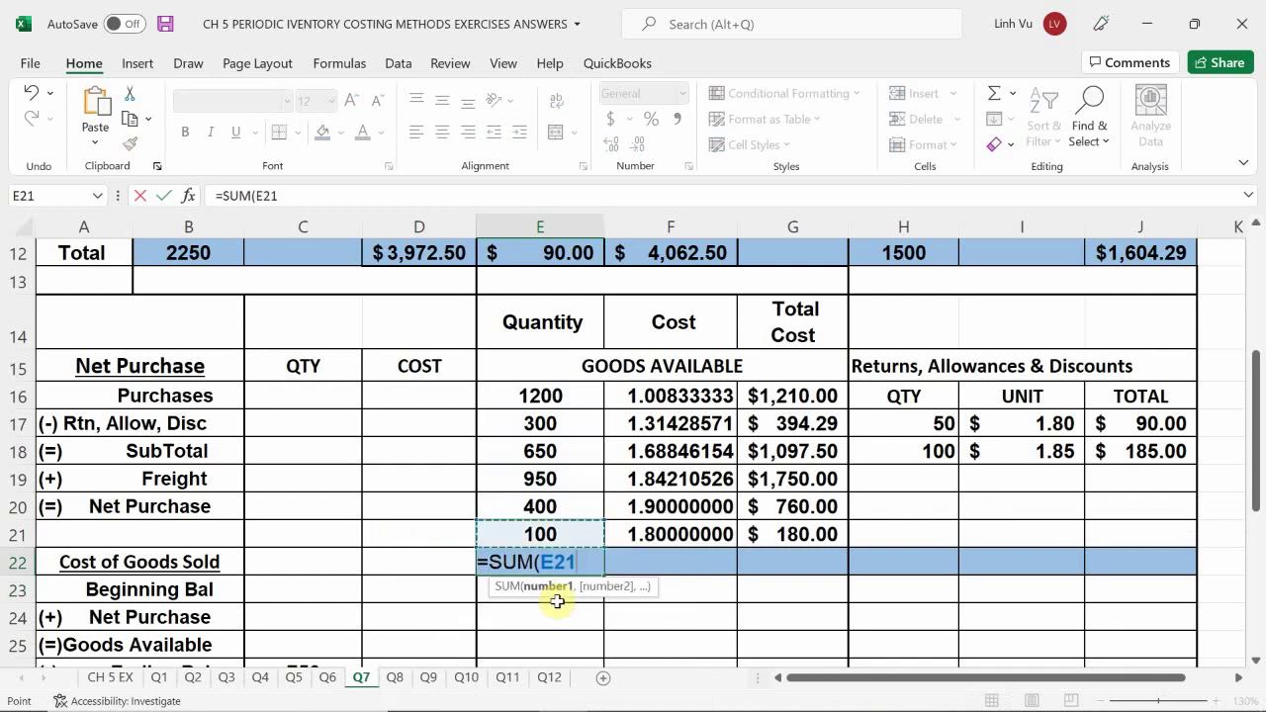
key("shift+Up")
key("shift+Up")
key("shift+Up")
key("shift+Up")
key("shift+Up")
key("Return")
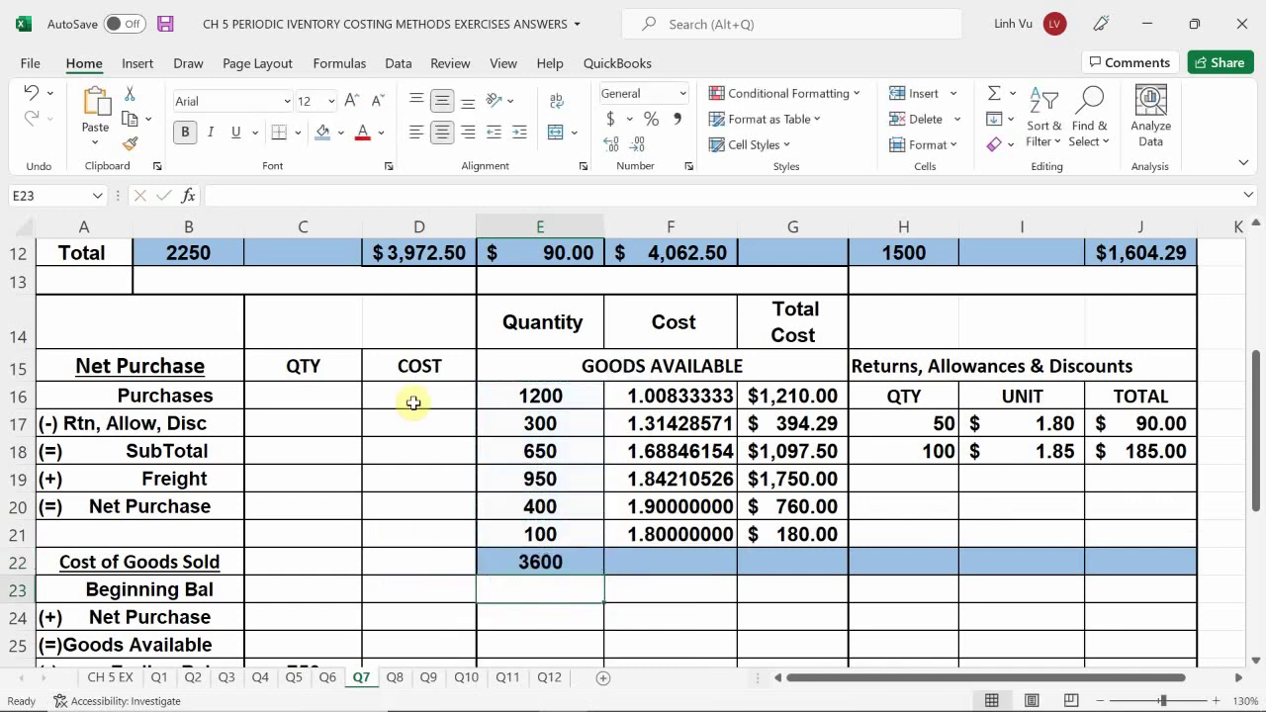
Extend the E22 total formula to the total cost in G22, leaving F22 blank, and format G22 as accounting.
left_click(574, 570)
left_click_drag(602, 574, 827, 582)
left_click(660, 562)
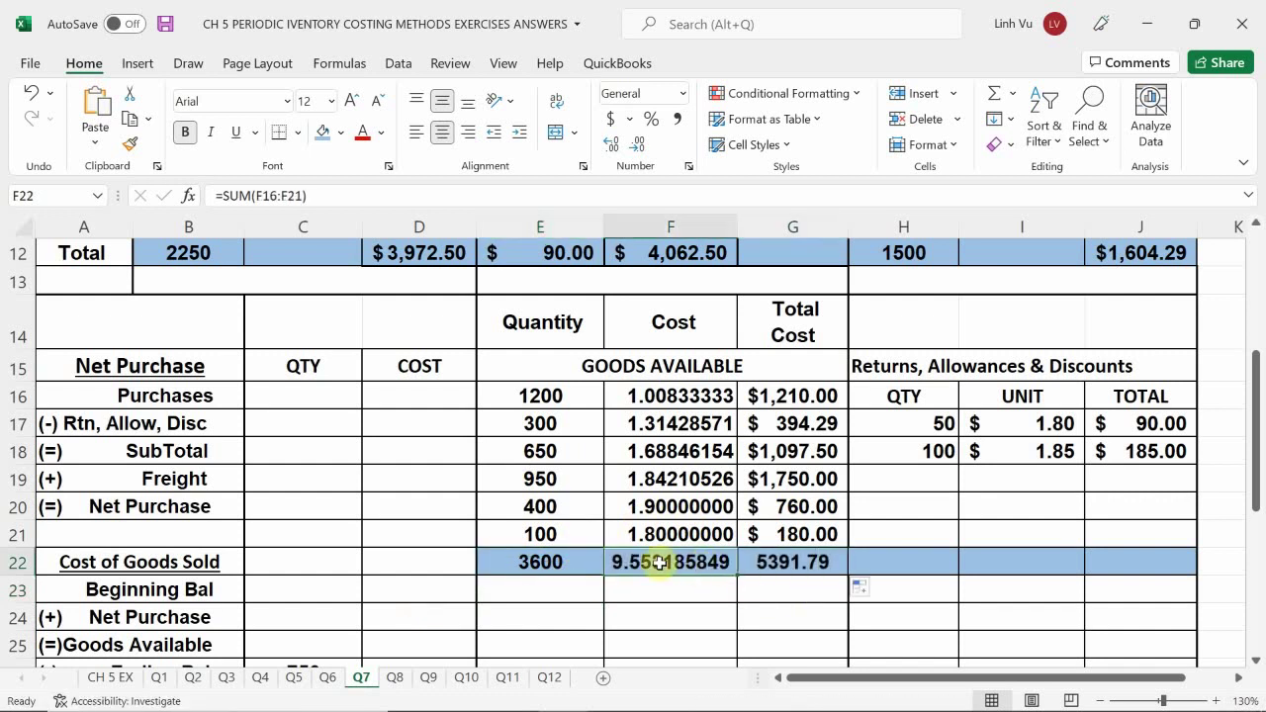
key("BackSpace")
key("Return")
left_click(774, 559)
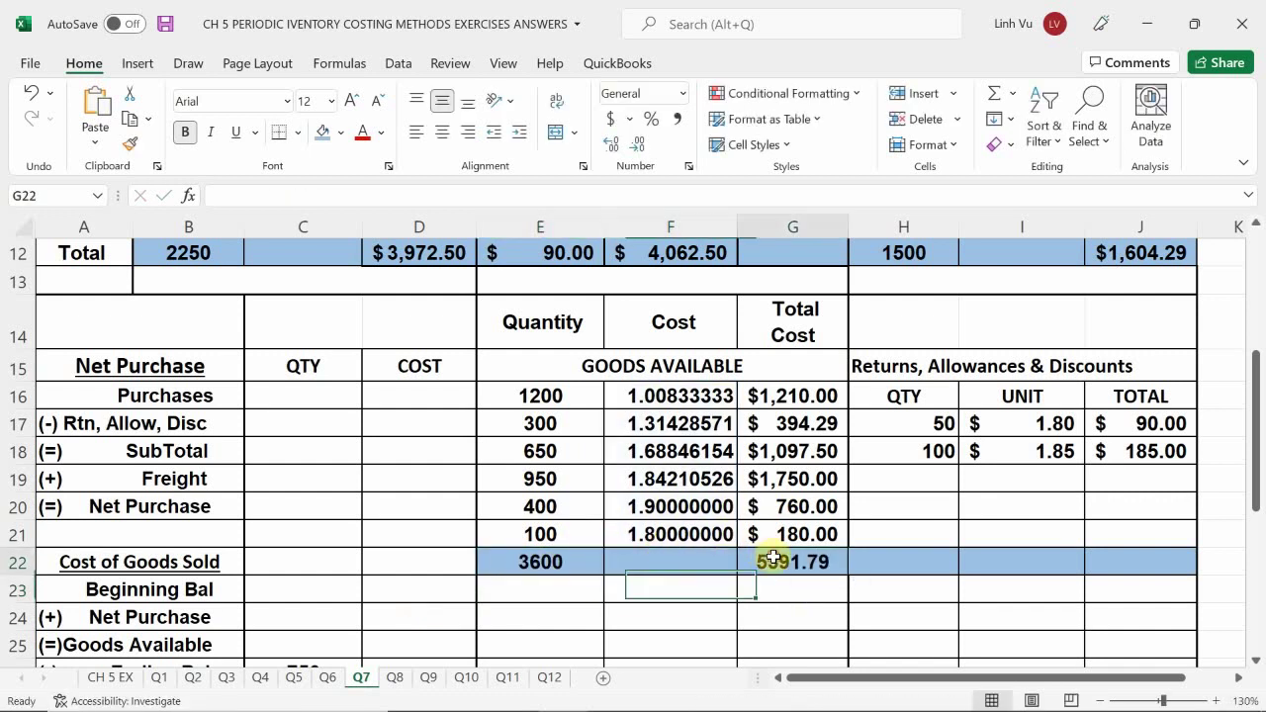
left_click(611, 118)
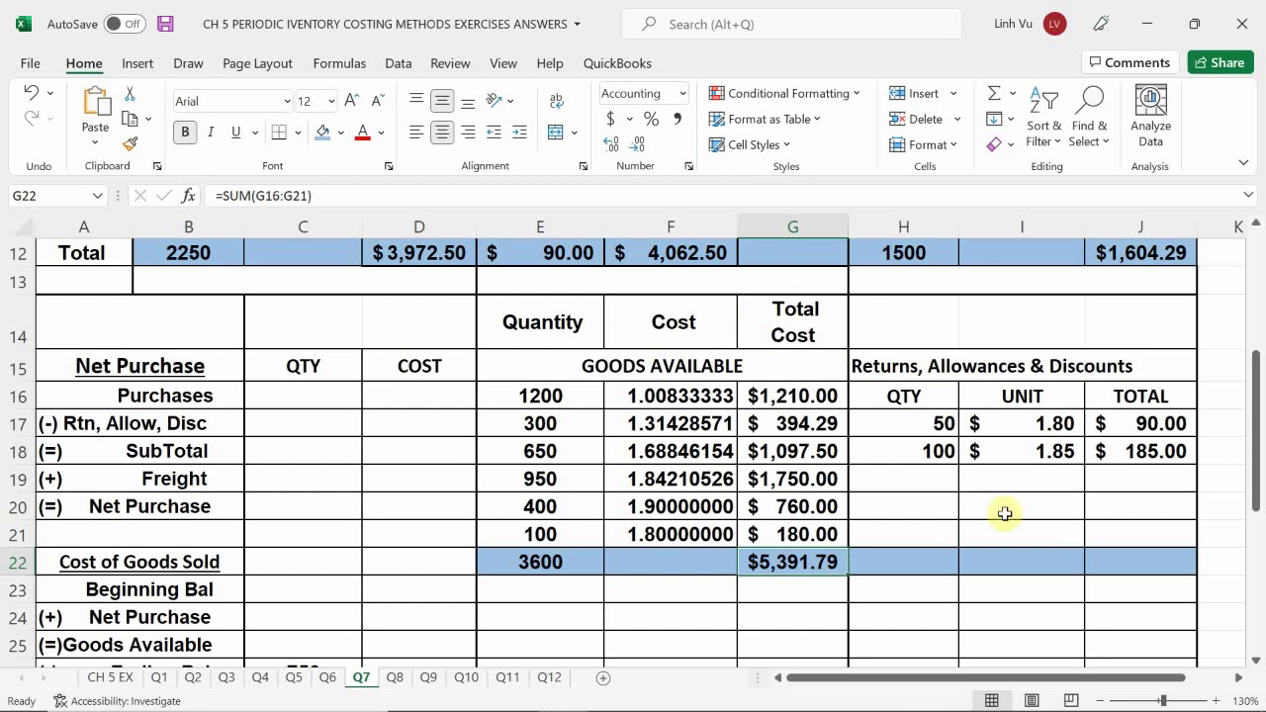
left_click(919, 561)
type("=SUM(")
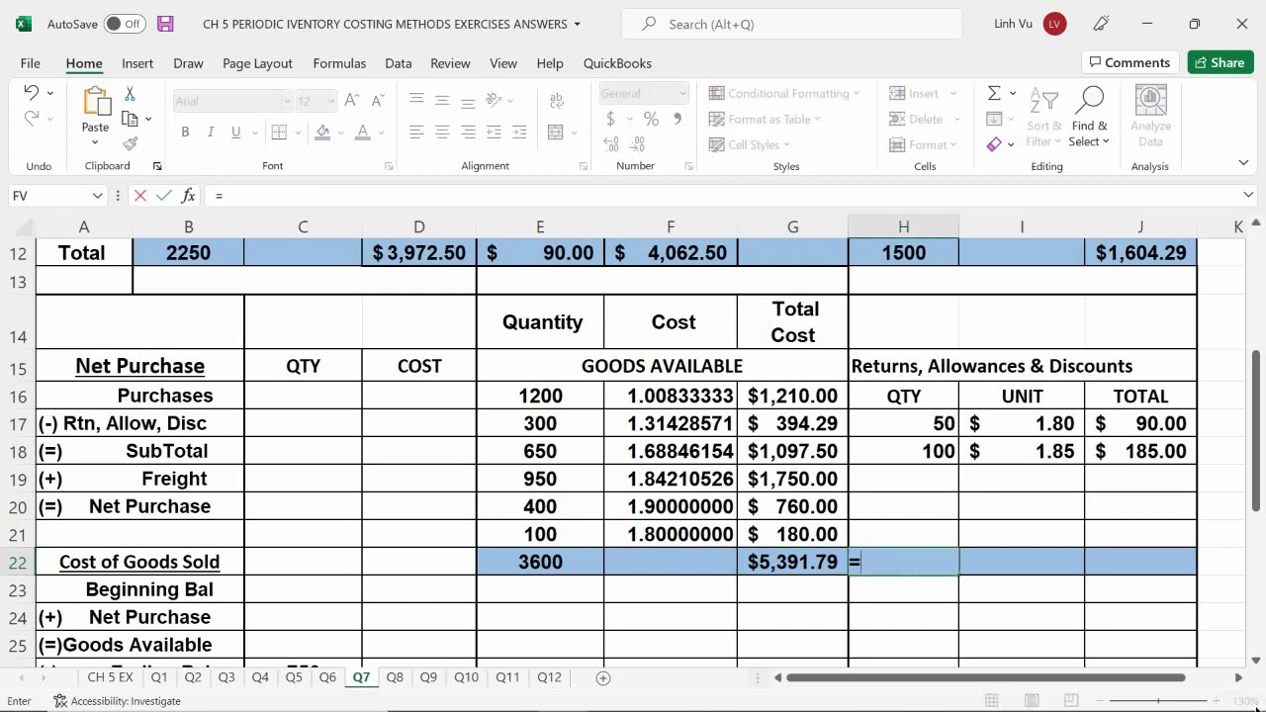
left_click(903, 535)
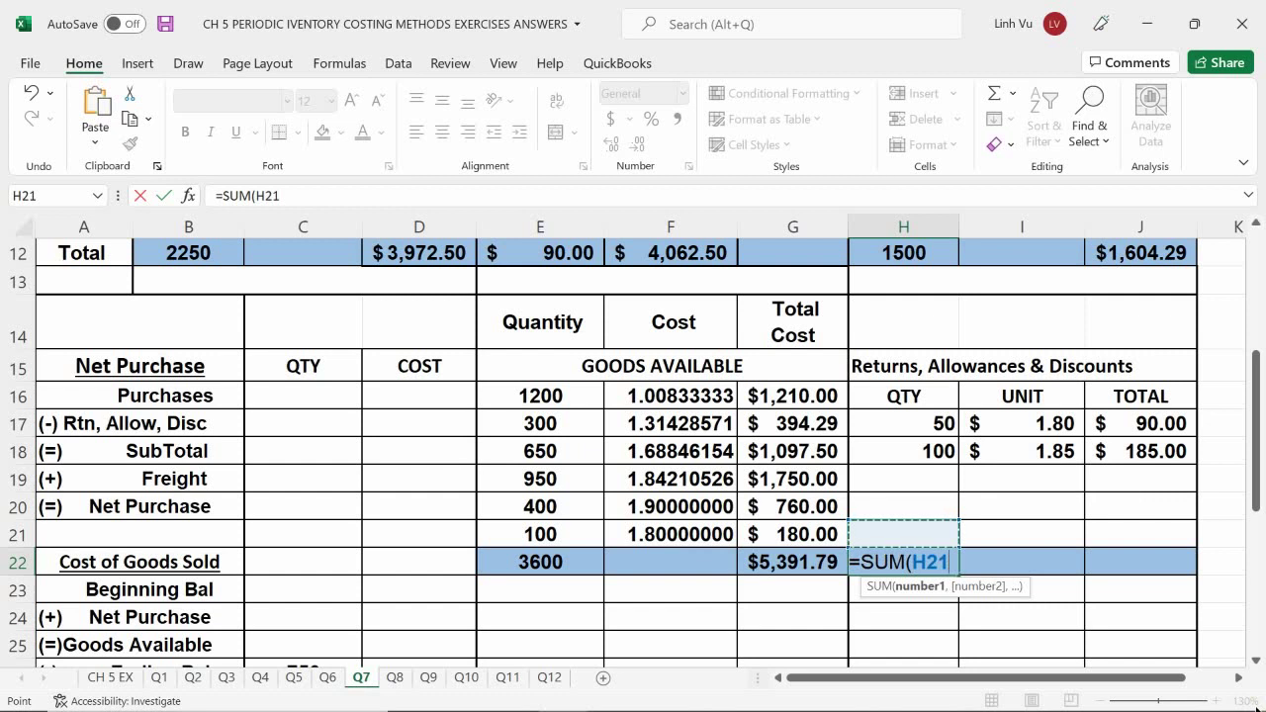
left_click_drag(903, 506, 903, 423)
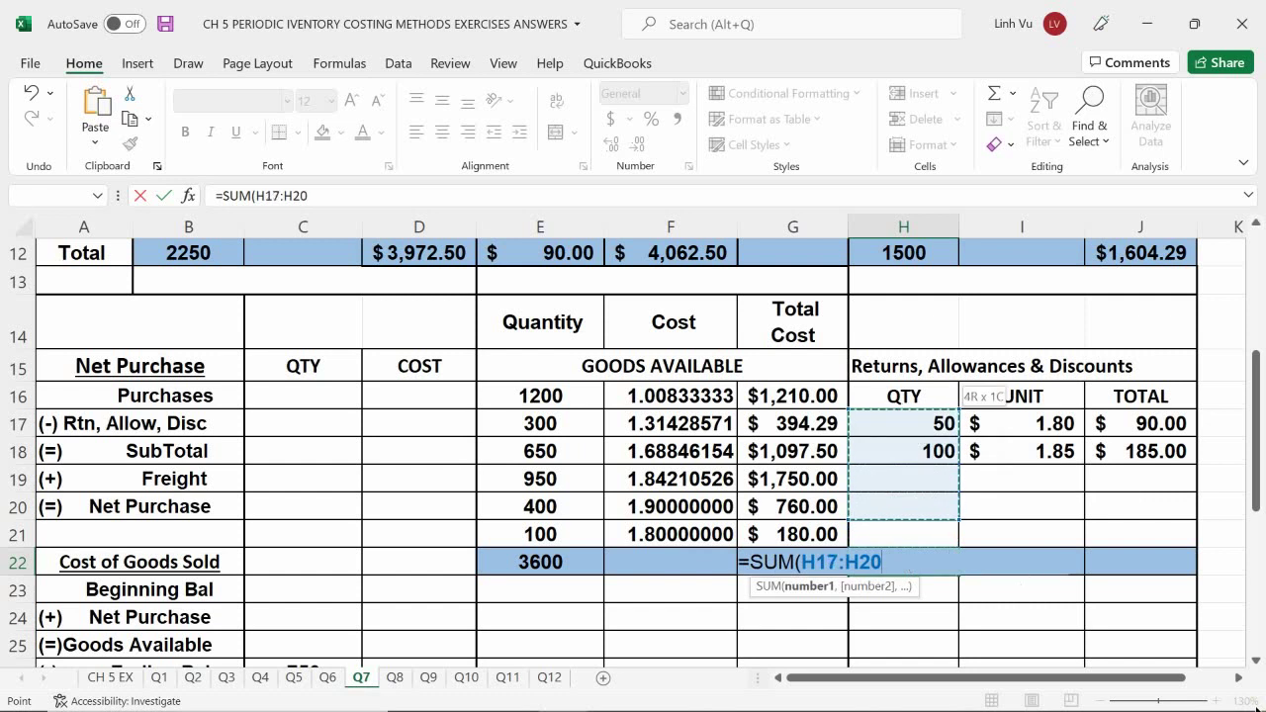
type(".")
key("Return")
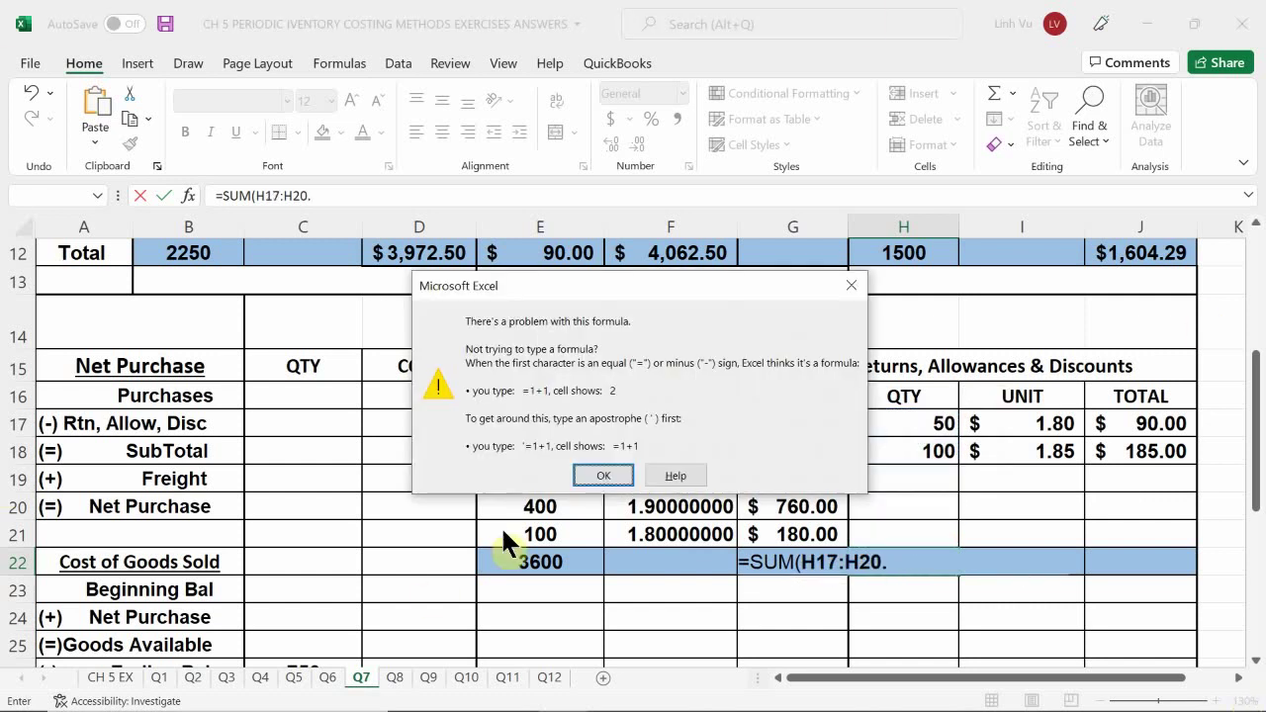
left_click(600, 477)
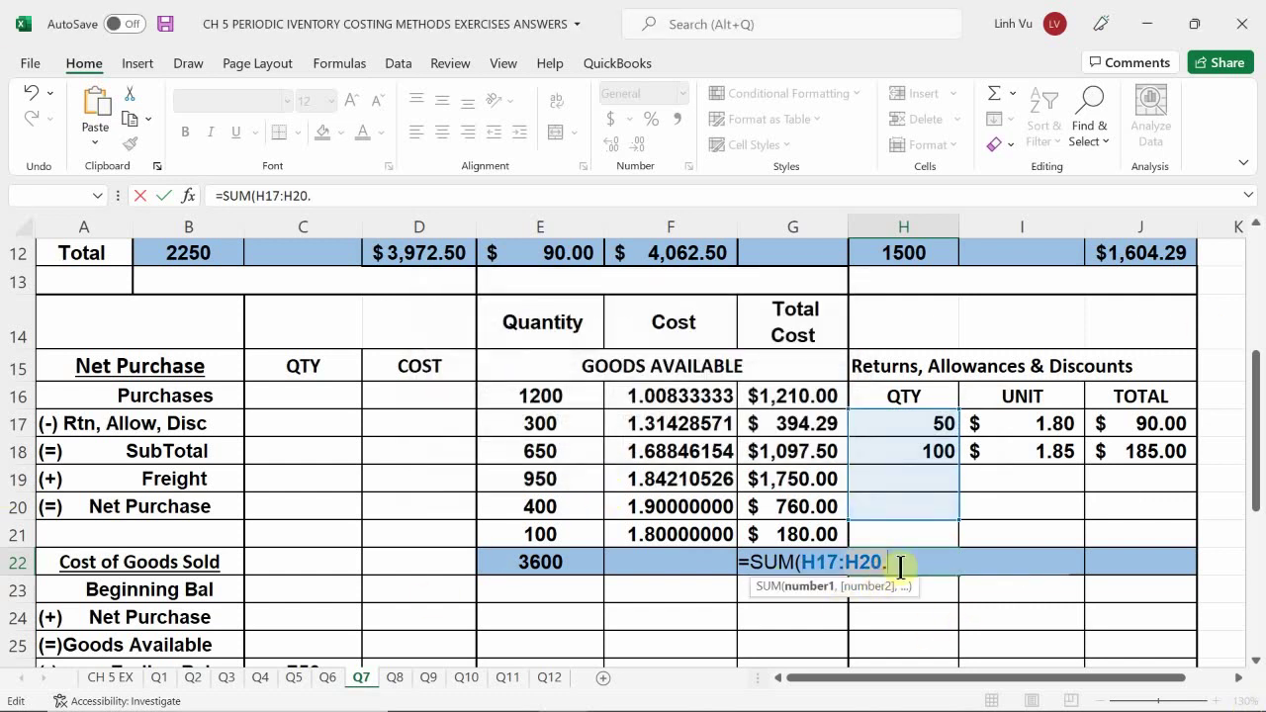
key("BackSpace")
key("BackSpace")
key("BackSpace")
key("BackSpace")
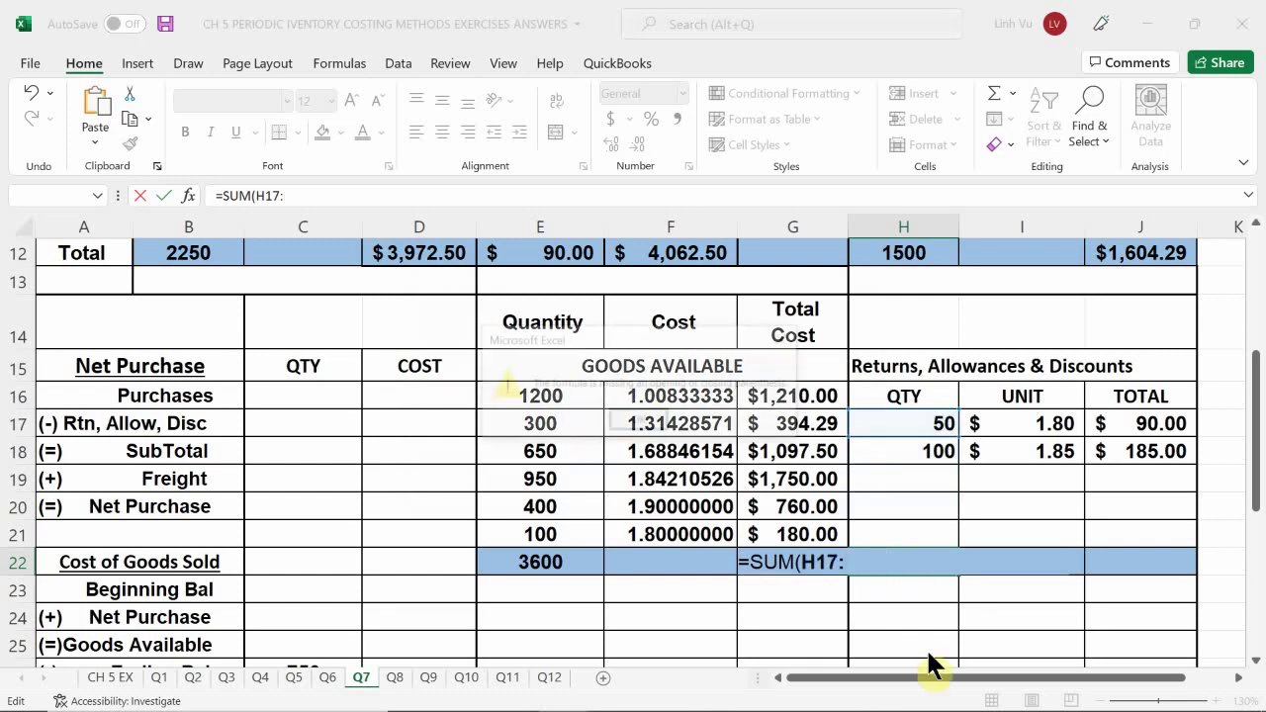
key("Return")
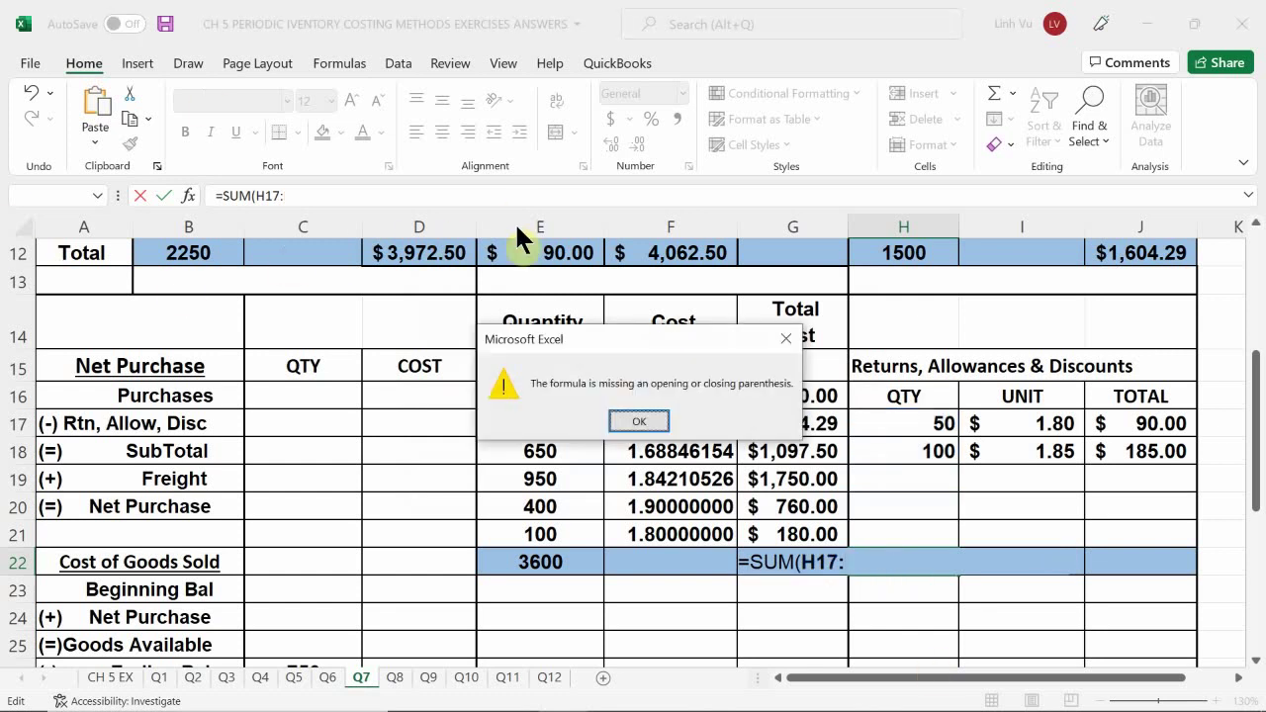
left_click(635, 419)
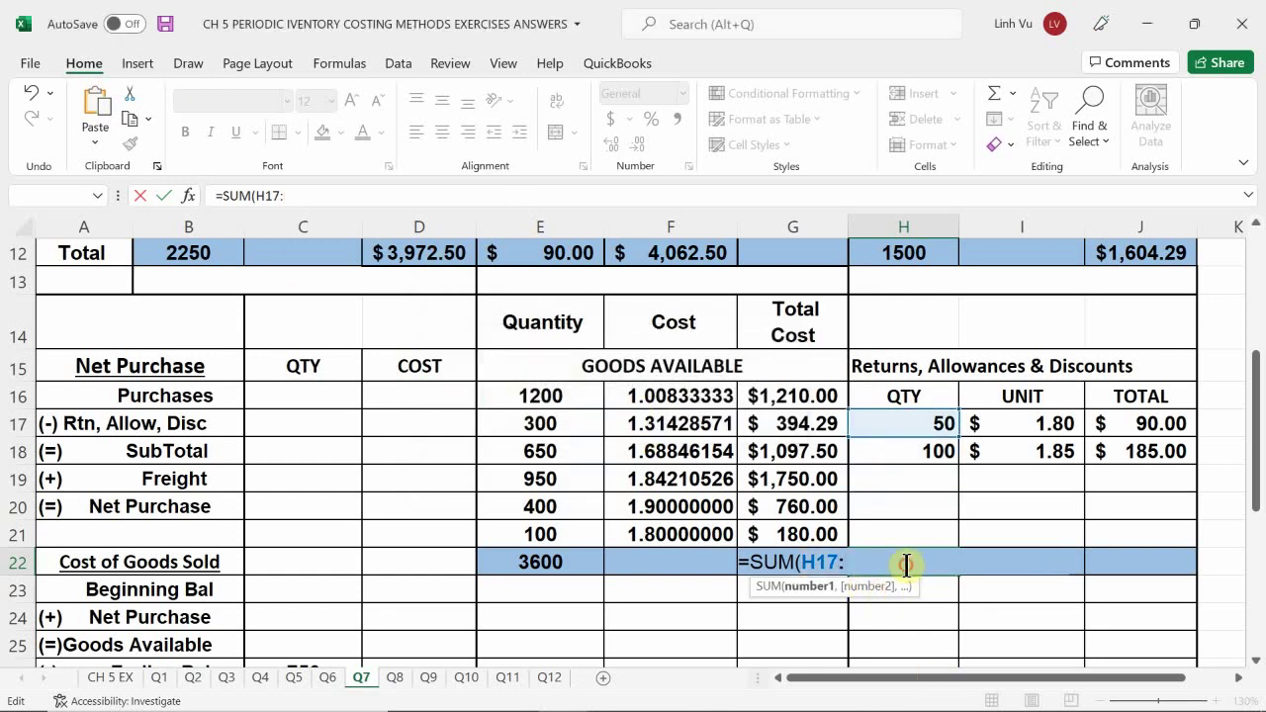
key("Escape")
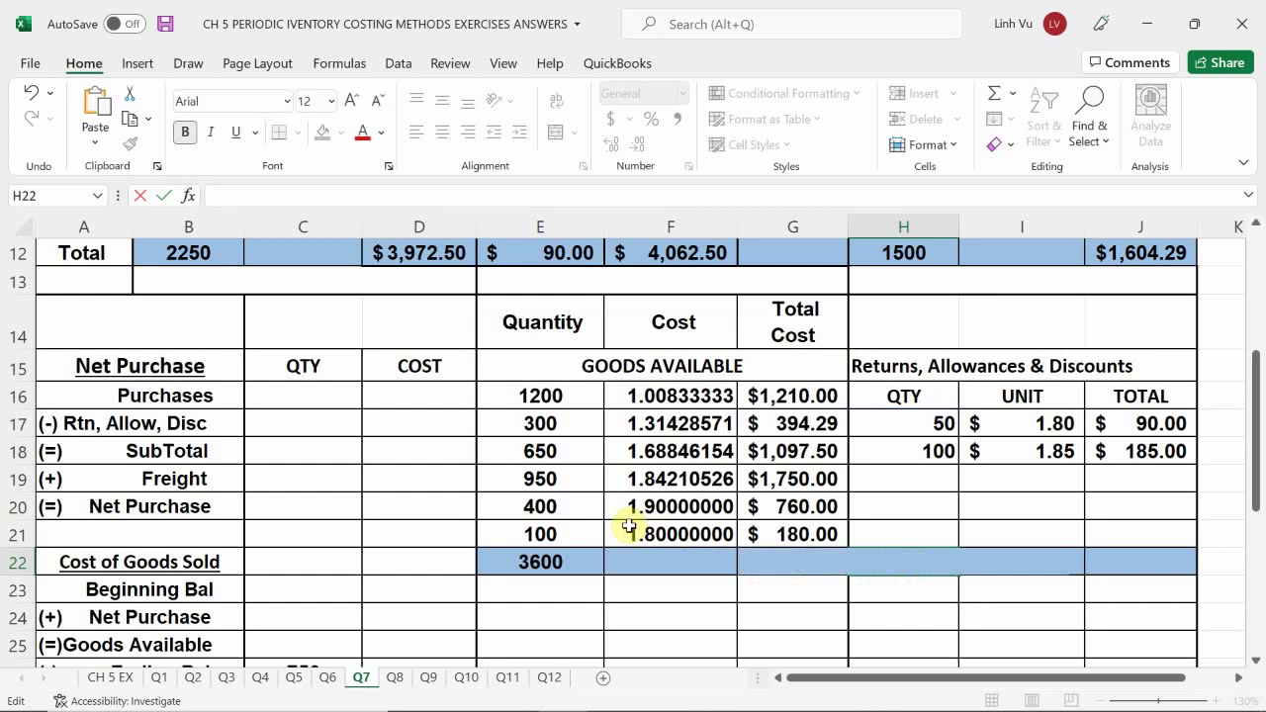
key("Return")
Total the returned quantities in H22 with the formula =SUM(H17:H20).
scroll(623, 505, "up", 2)
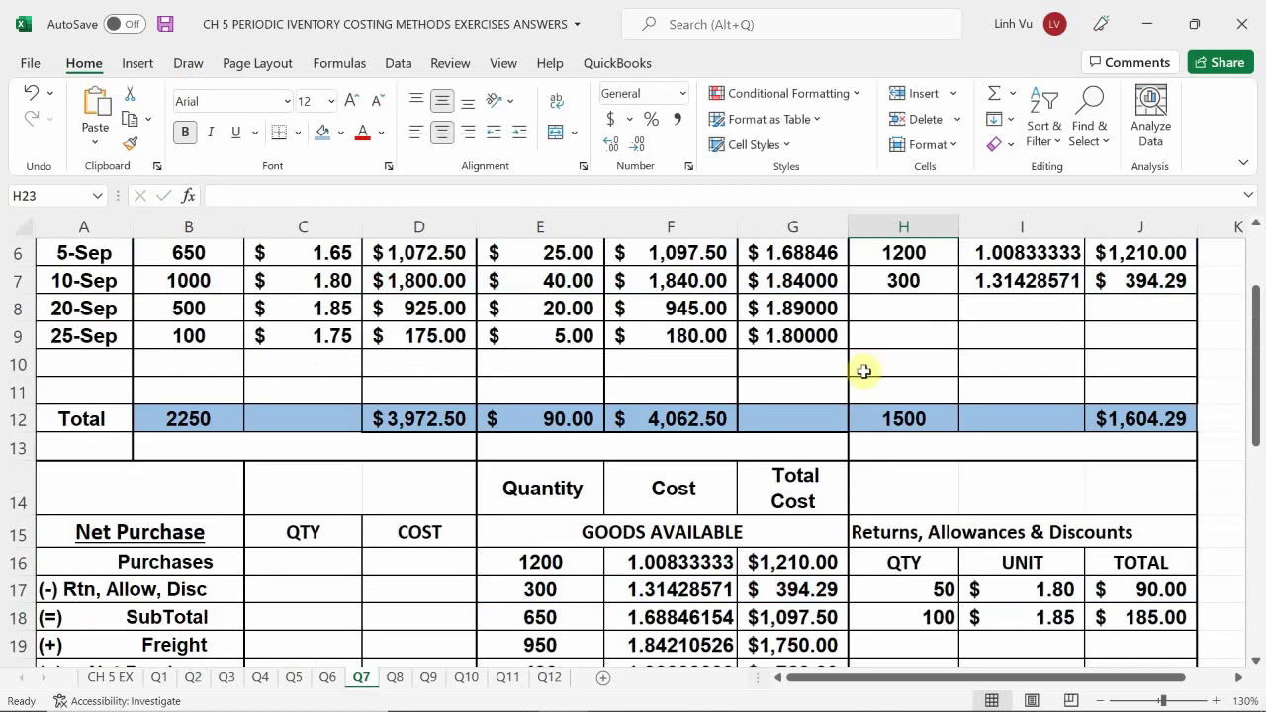
scroll(877, 475, "down", 2)
left_click(900, 560)
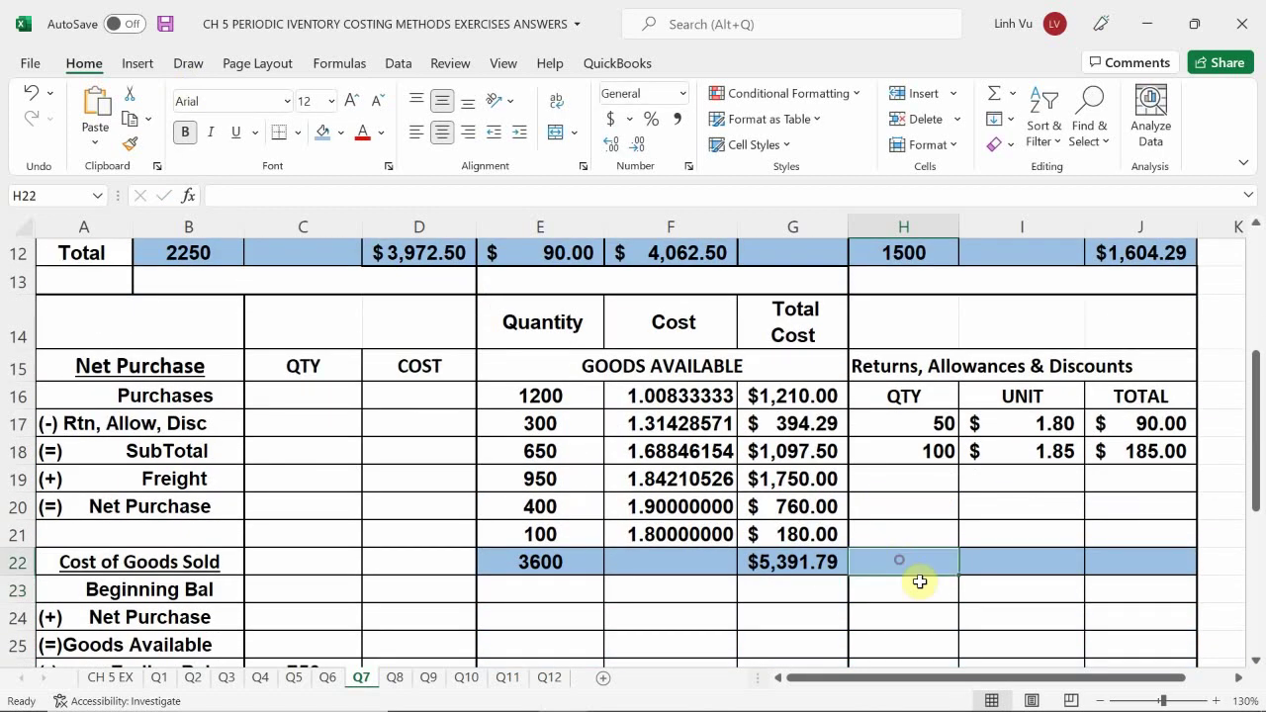
type("=SI")
key("BackSpace")
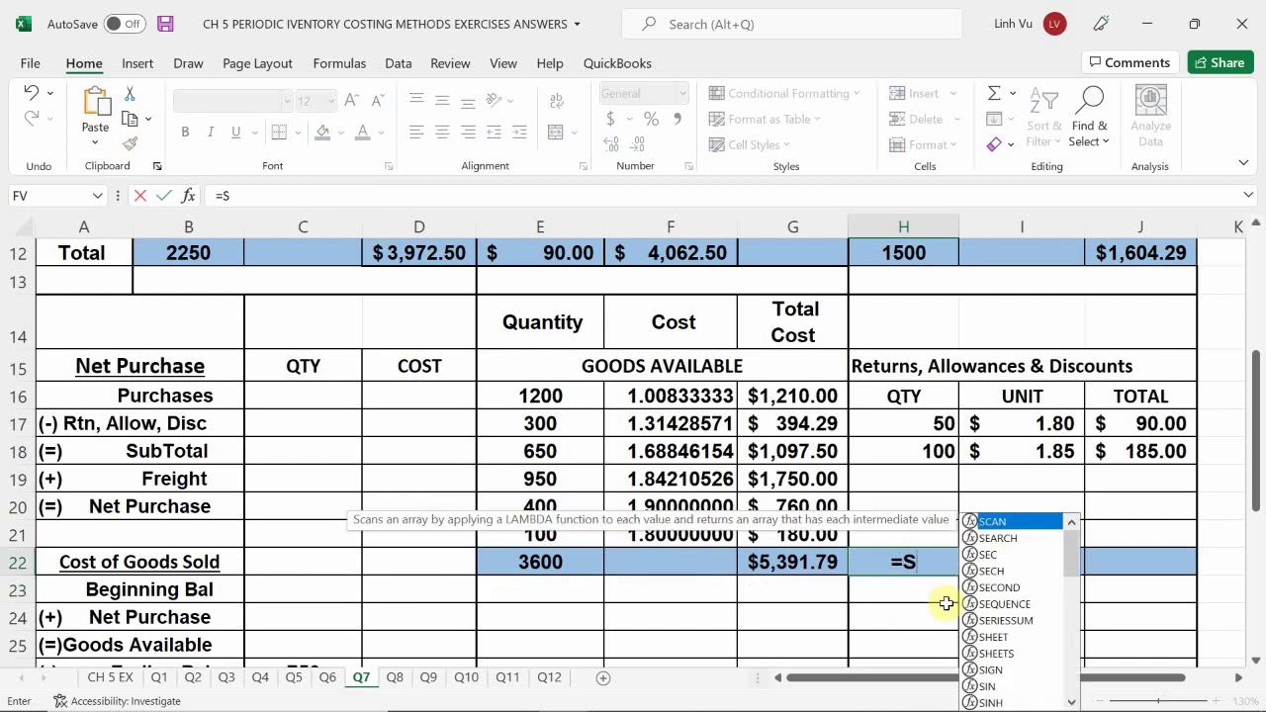
type("UM(")
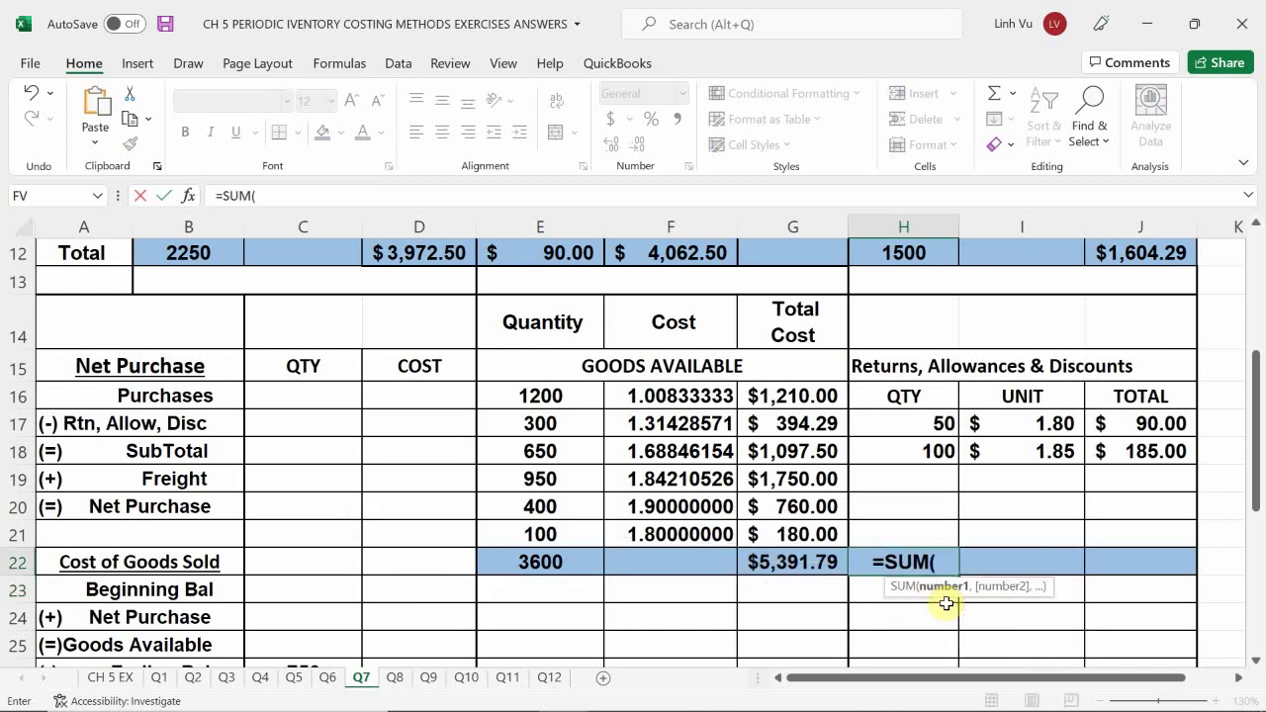
key("Up")
key("Up")
key("shift+Up")
key("shift+Up")
key("shift+Up")
key("Return")
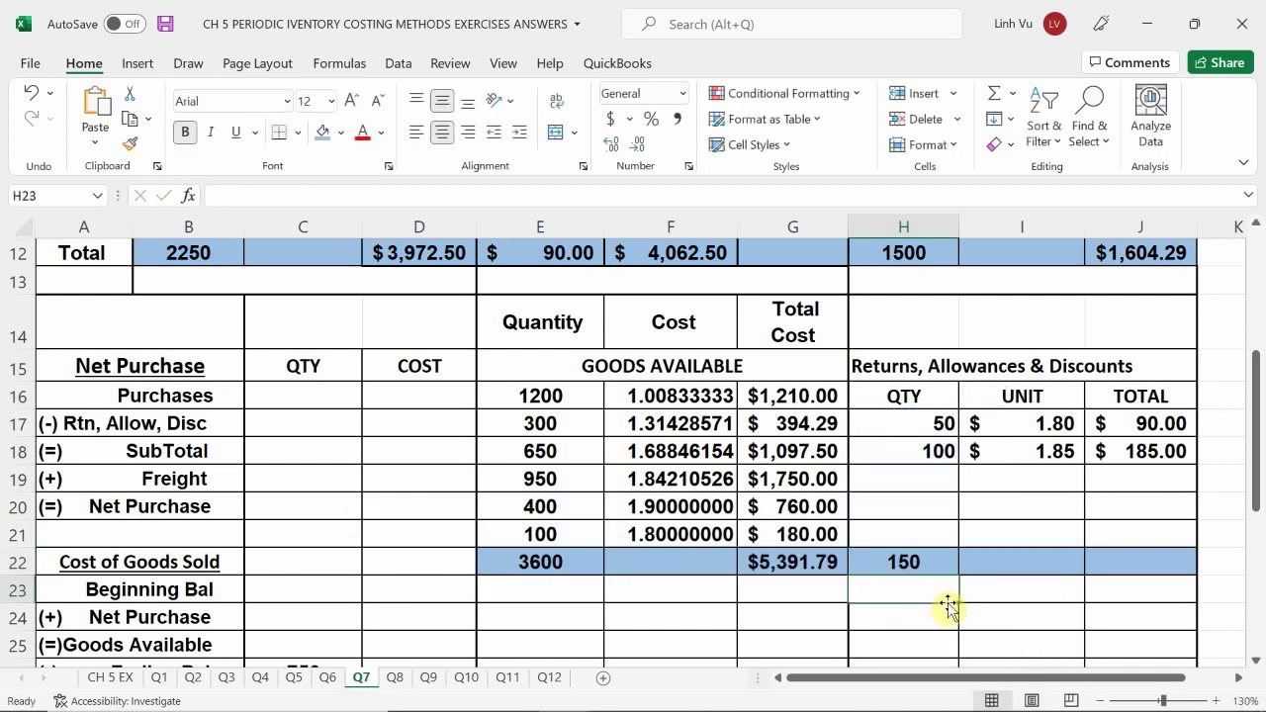
Extend the returned quantity total formula from H22 across to J22 and clear the unit column's total in I22.
left_click(922, 560)
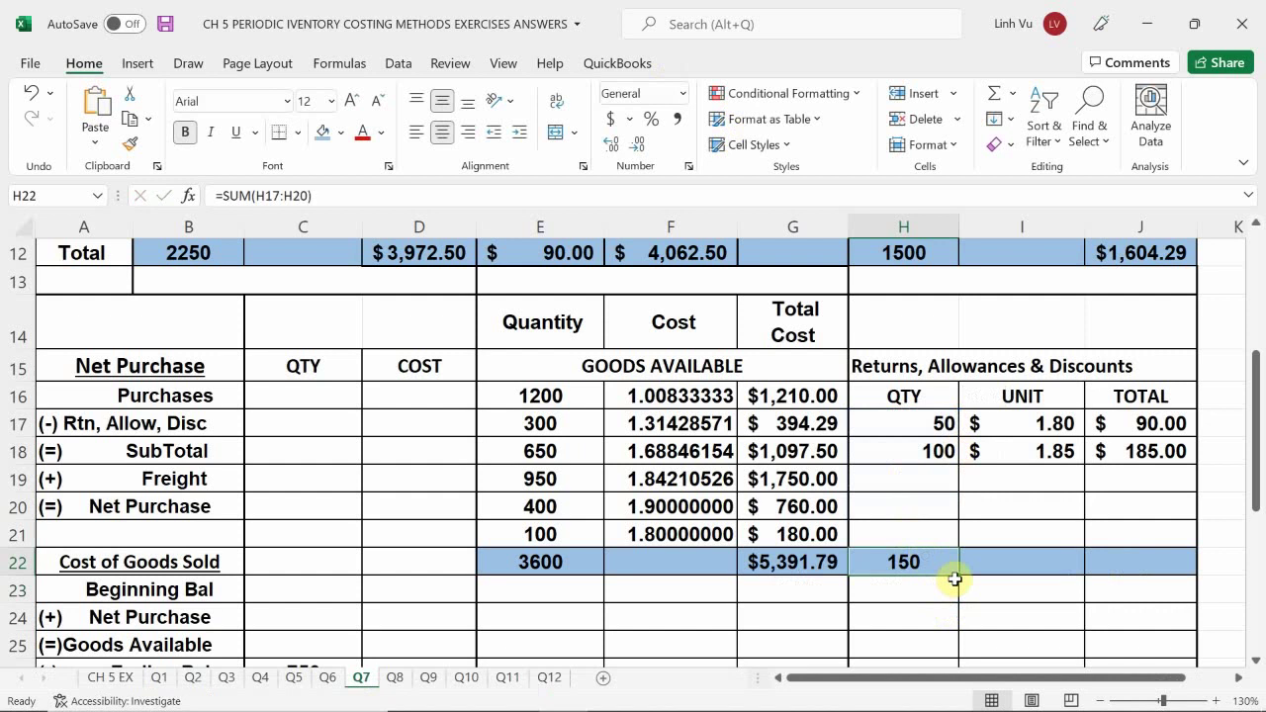
left_click_drag(955, 578, 1197, 575)
left_click(1031, 562)
key("Delete")
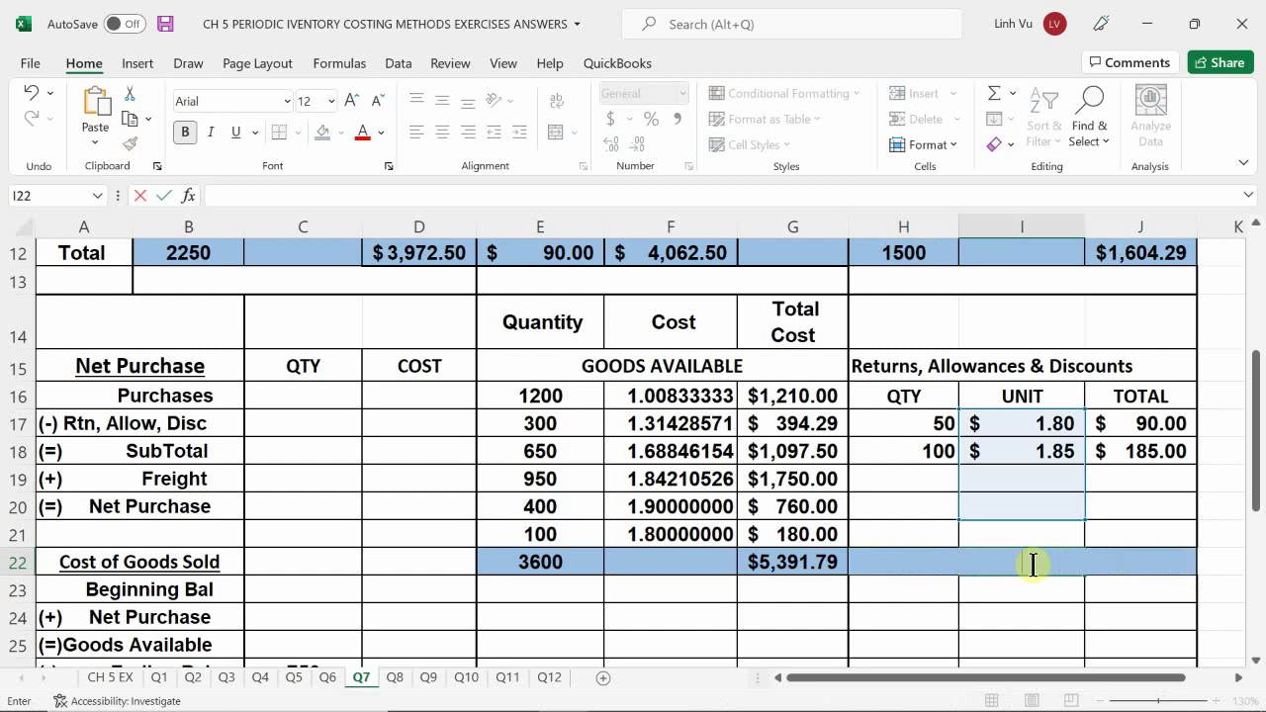
left_click(1125, 565)
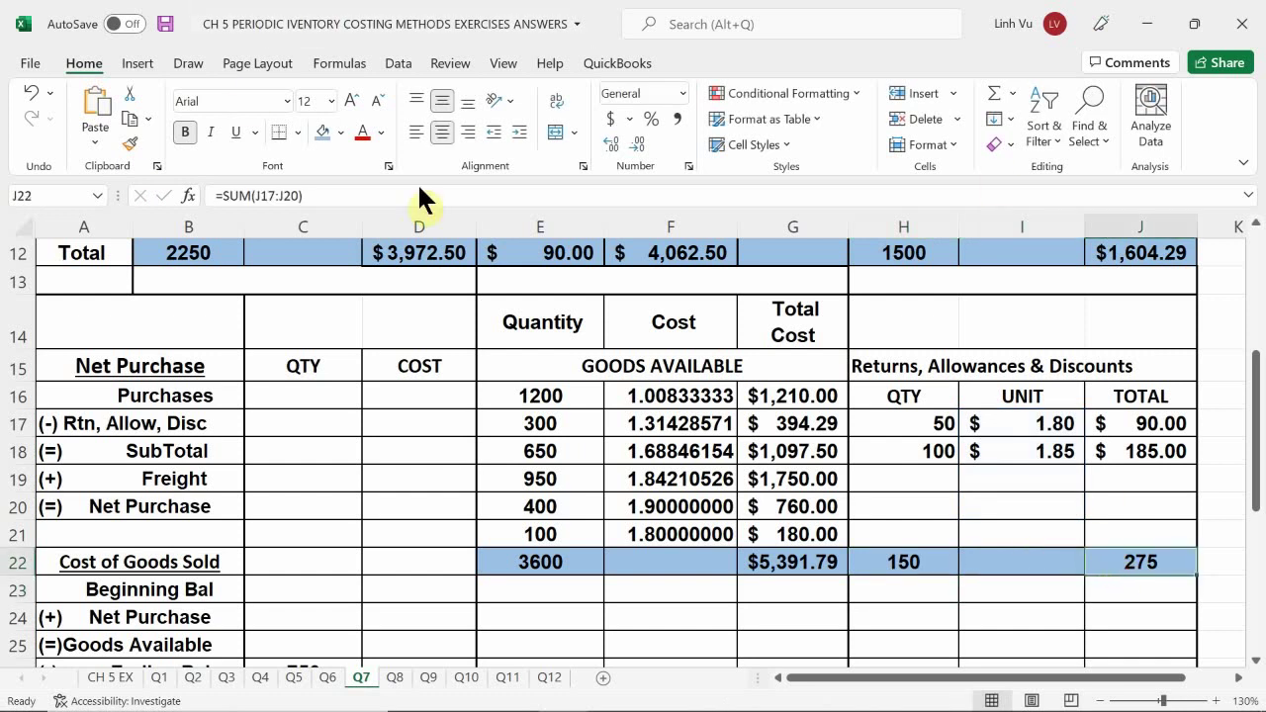
Format the returns total in J22 as accounting and link the purchases quantity in C16 with =B12.
left_click(609, 115)
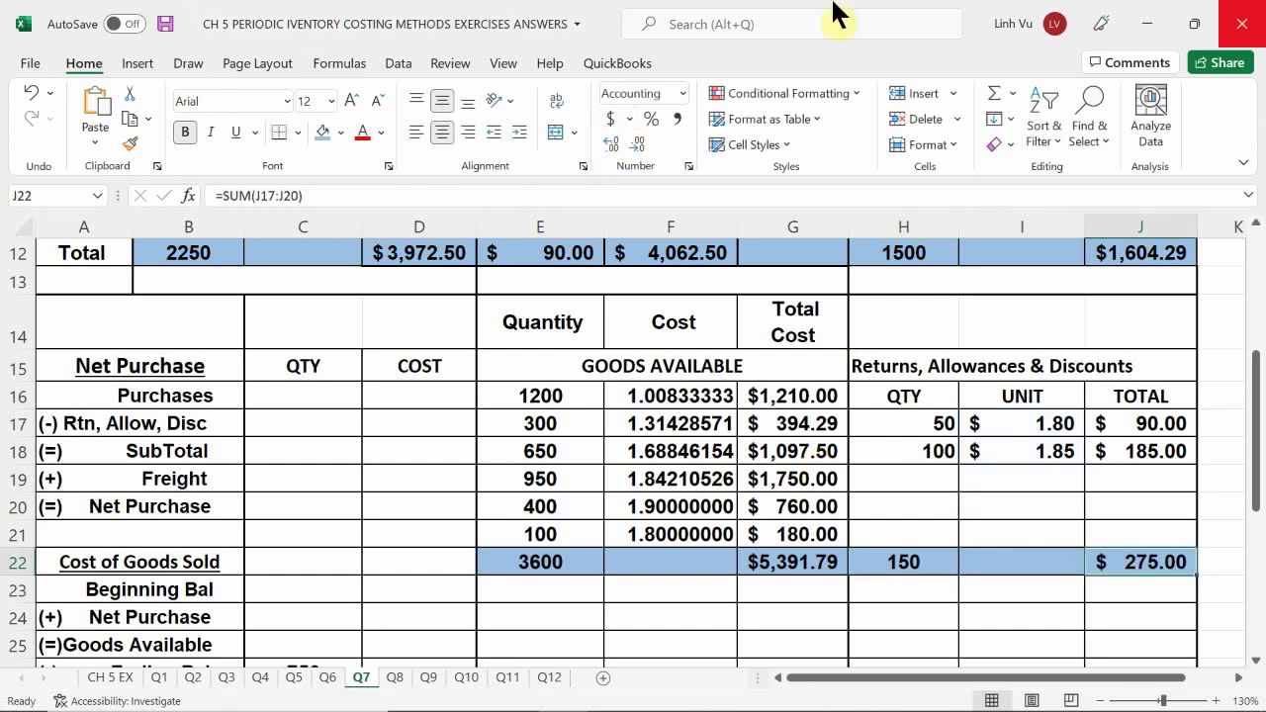
left_click(296, 403)
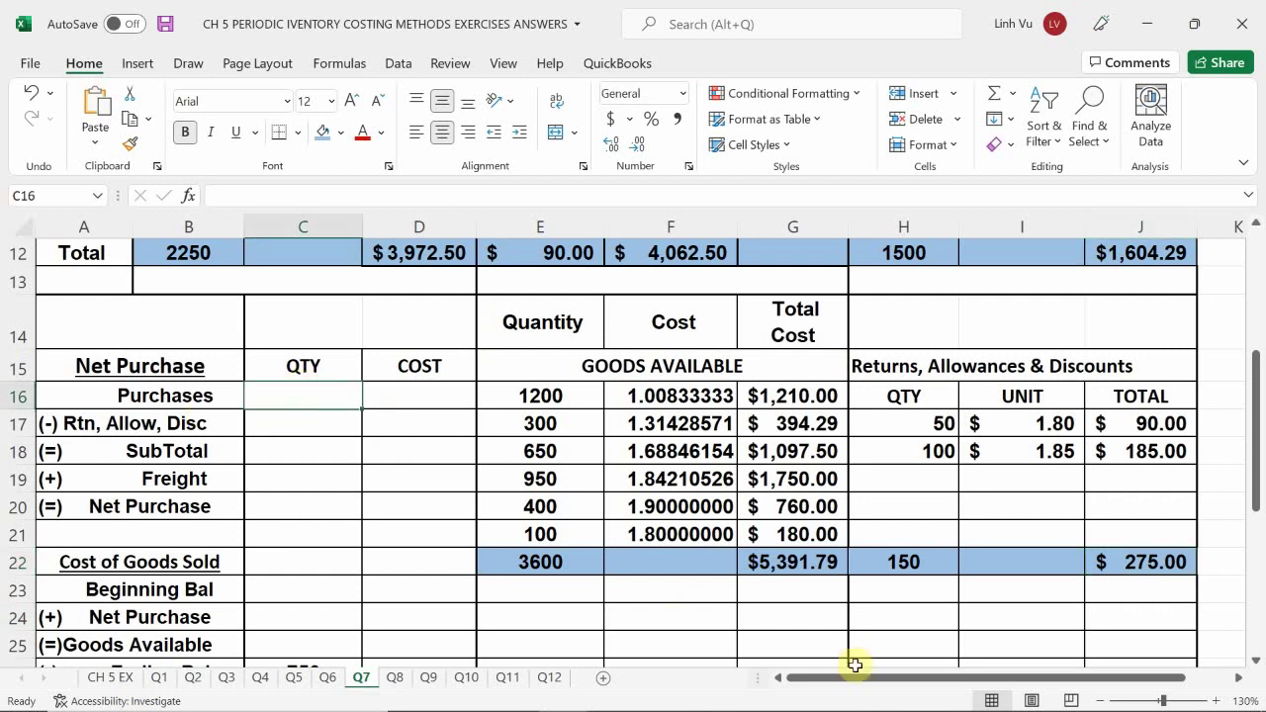
type("=")
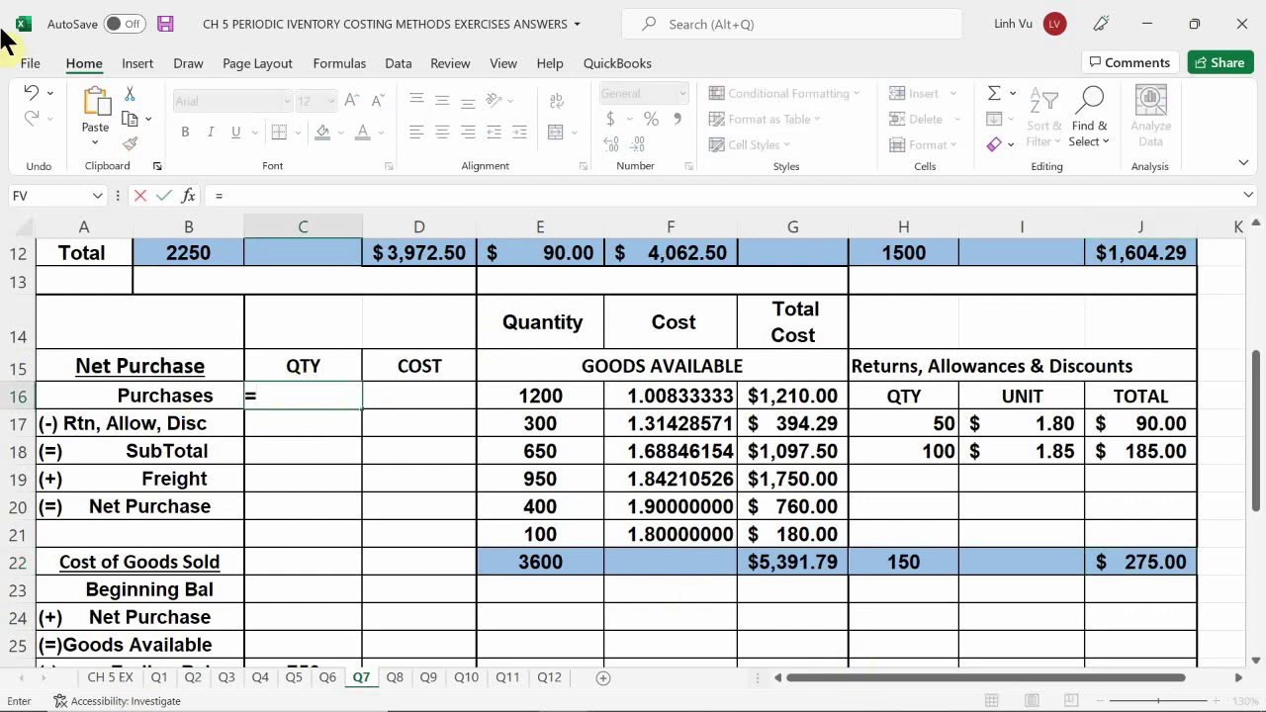
left_click(186, 249)
key("Return")
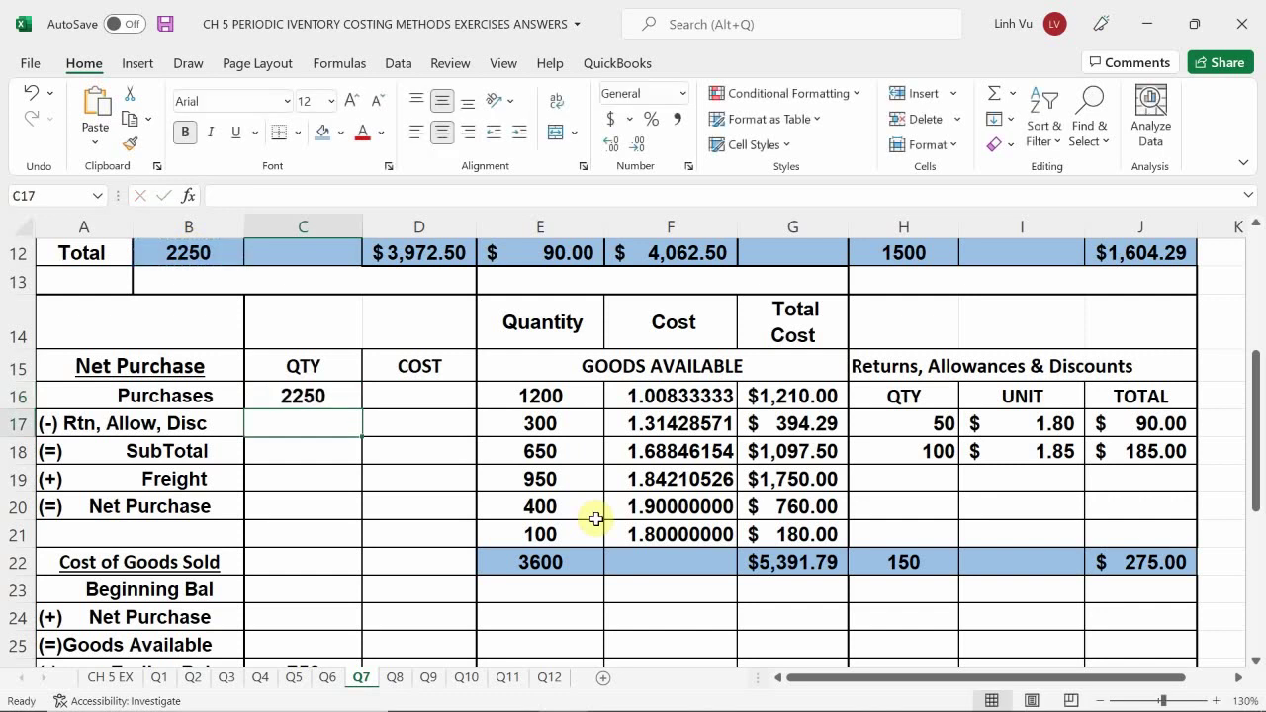
Link the purchases cost in D16 to the total purchase price with =D12.
key("Right")
key("Up")
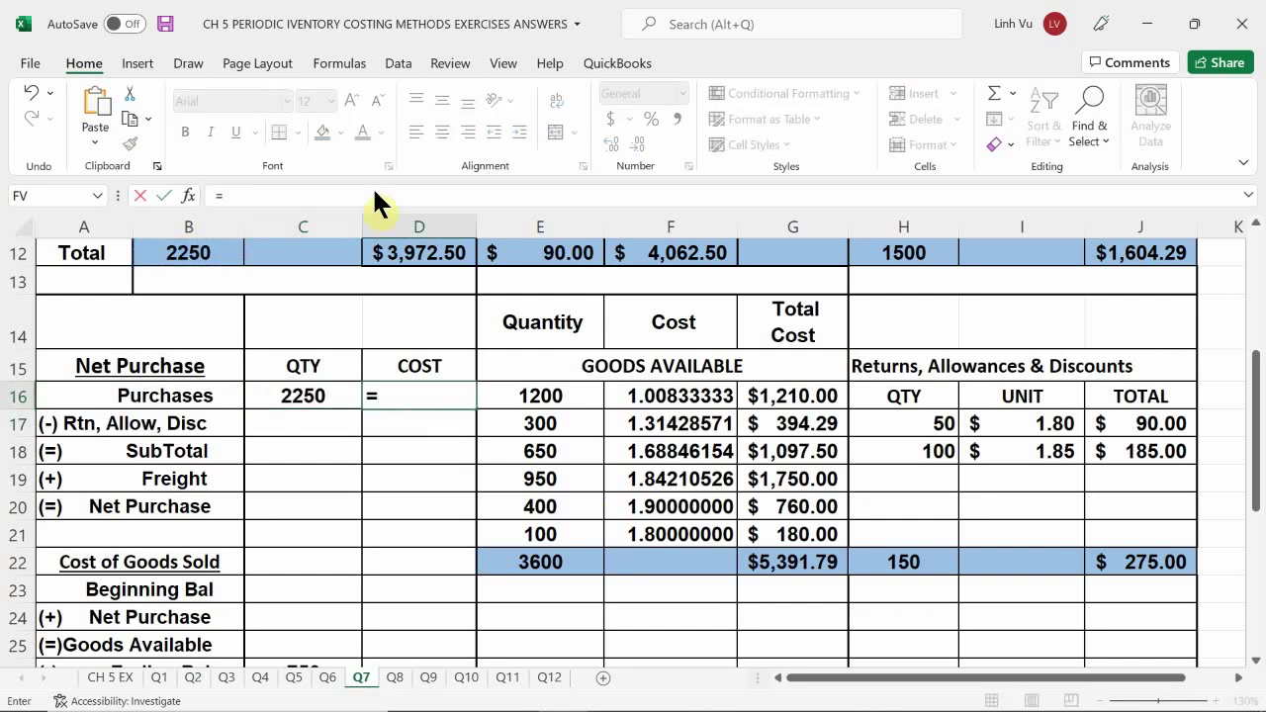
left_click(380, 255)
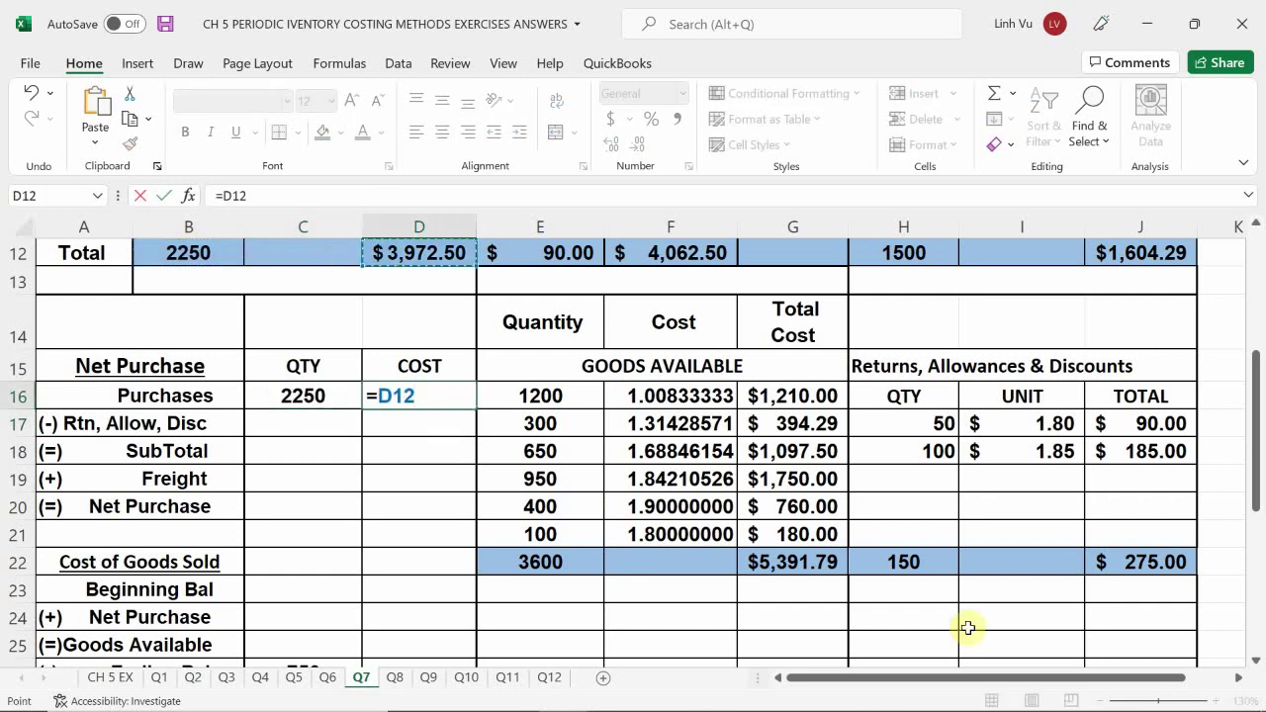
key("Return")
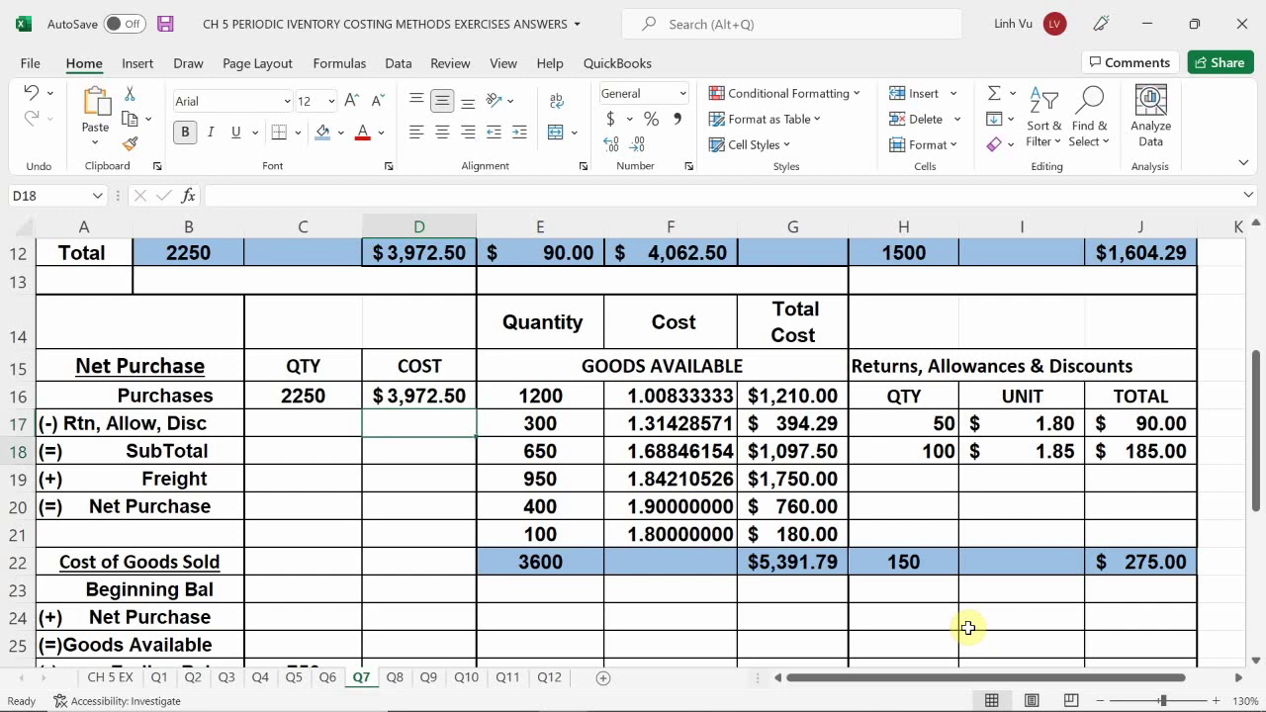
Link the returns, allowances and discounts quantity in C17 to H22 and its cost in D17 to J22.
key("Left")
type("=")
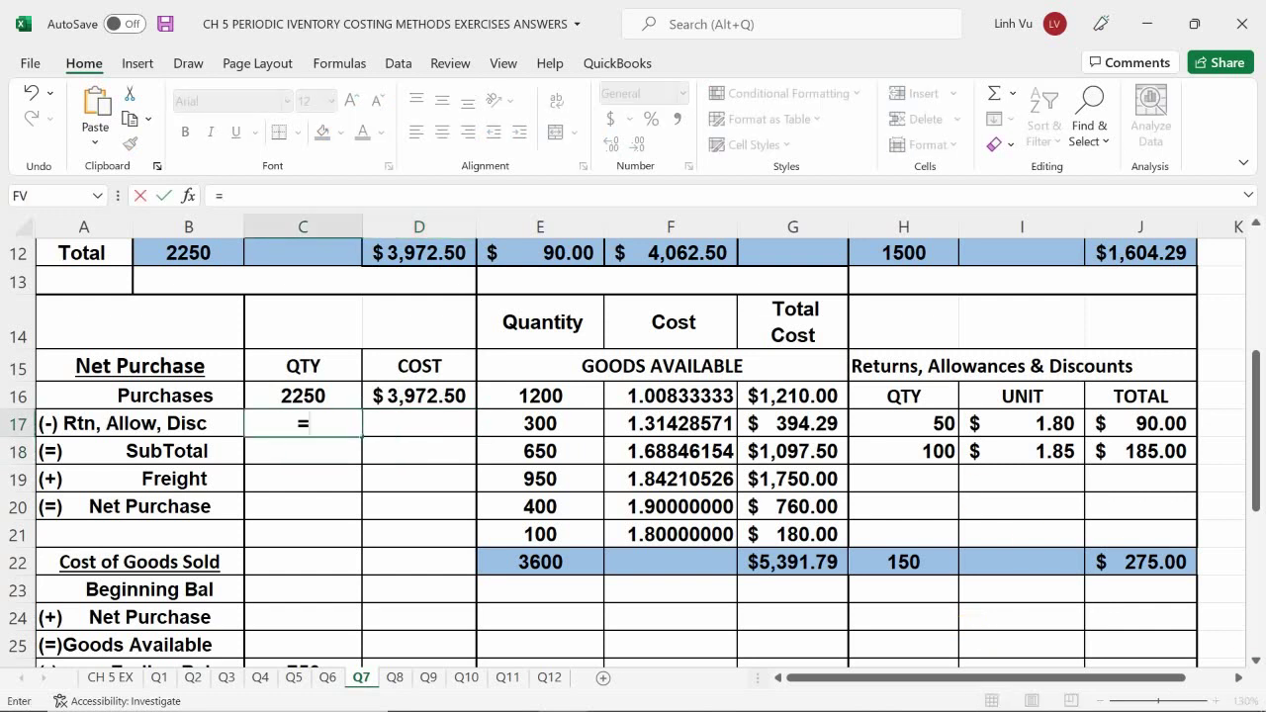
left_click(901, 563)
key("Tab")
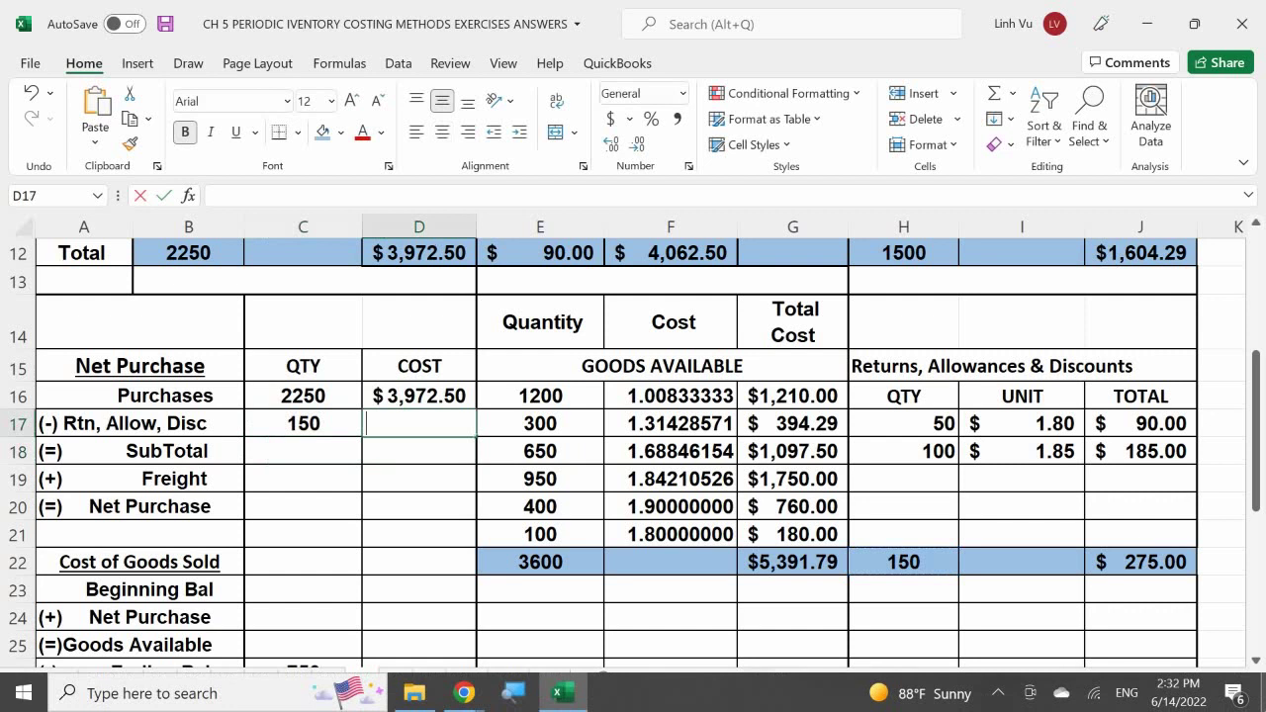
type("=")
left_click(1157, 564)
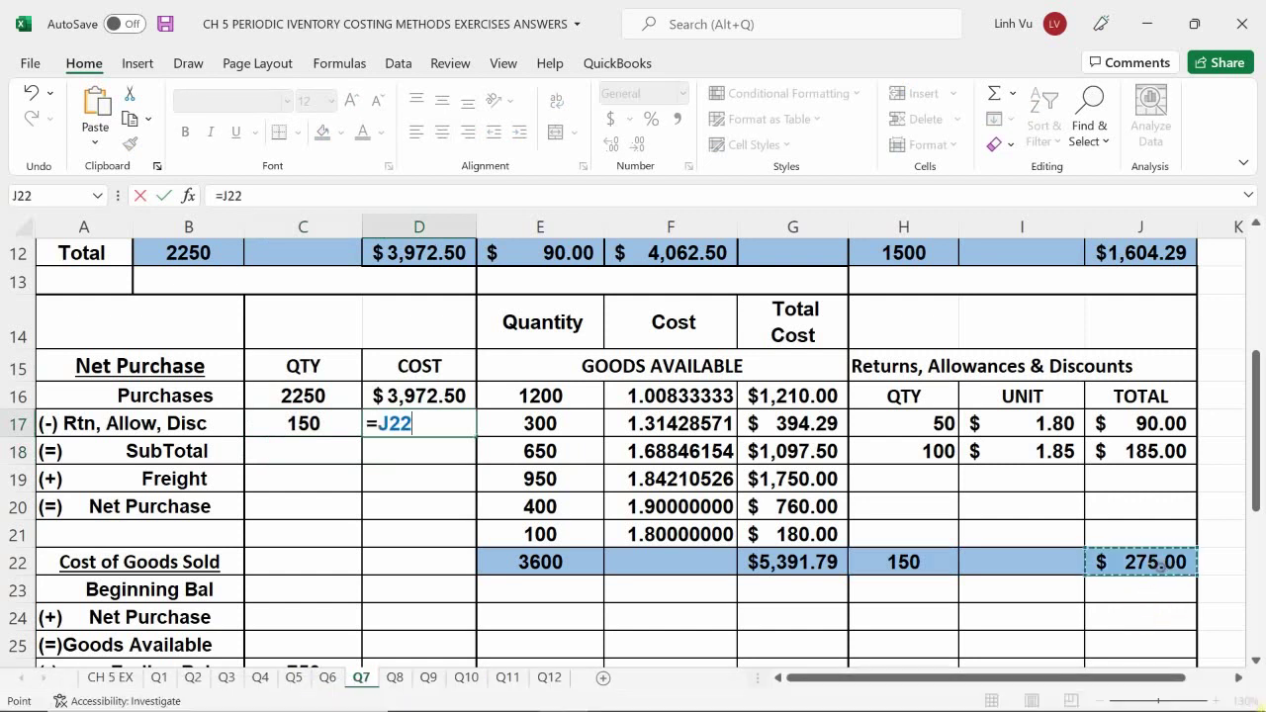
key("Return")
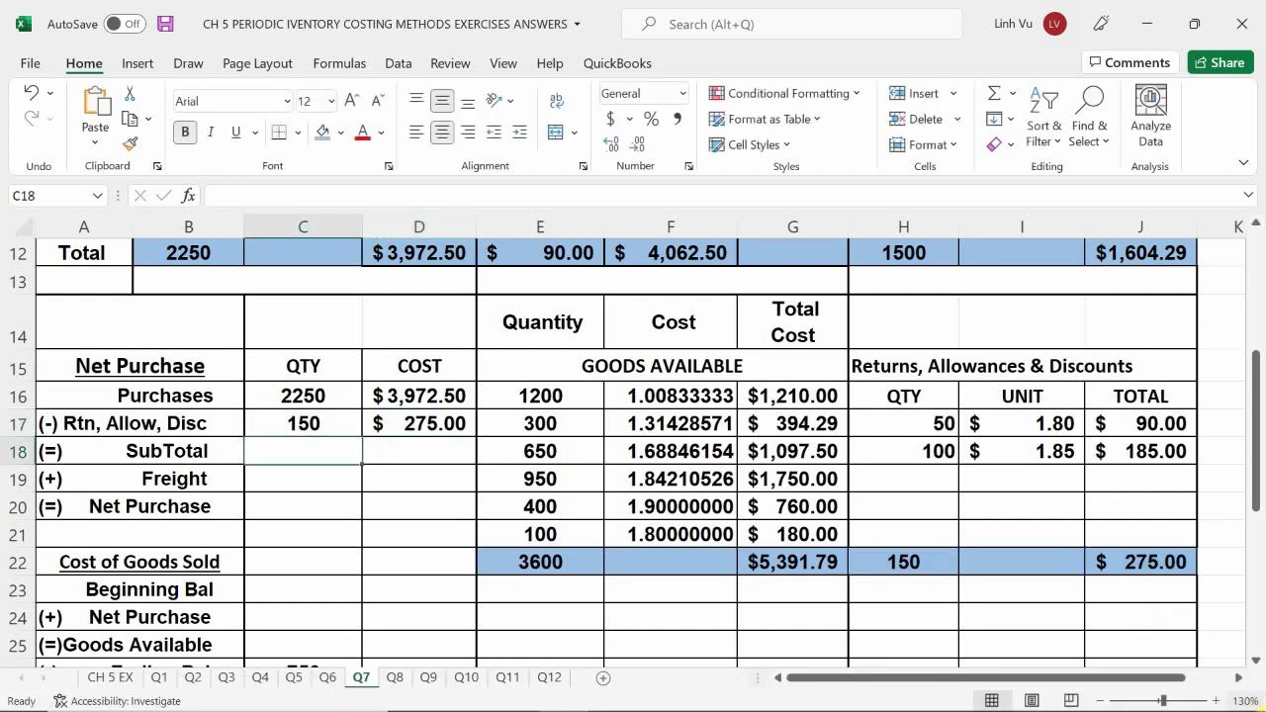
Calculate the subtotal quantity in C18 with the formula =C16-C17.
type("=")
key("Up")
key("Up")
type("-")
key("Up")
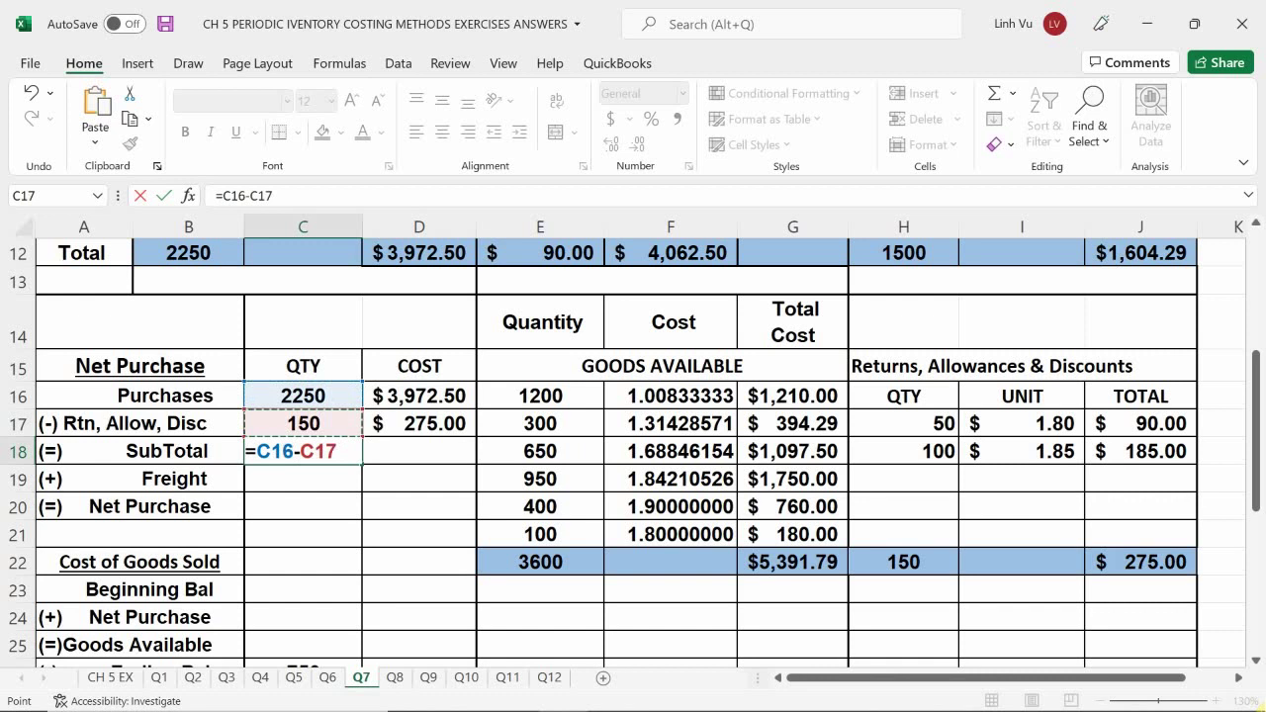
key("Return")
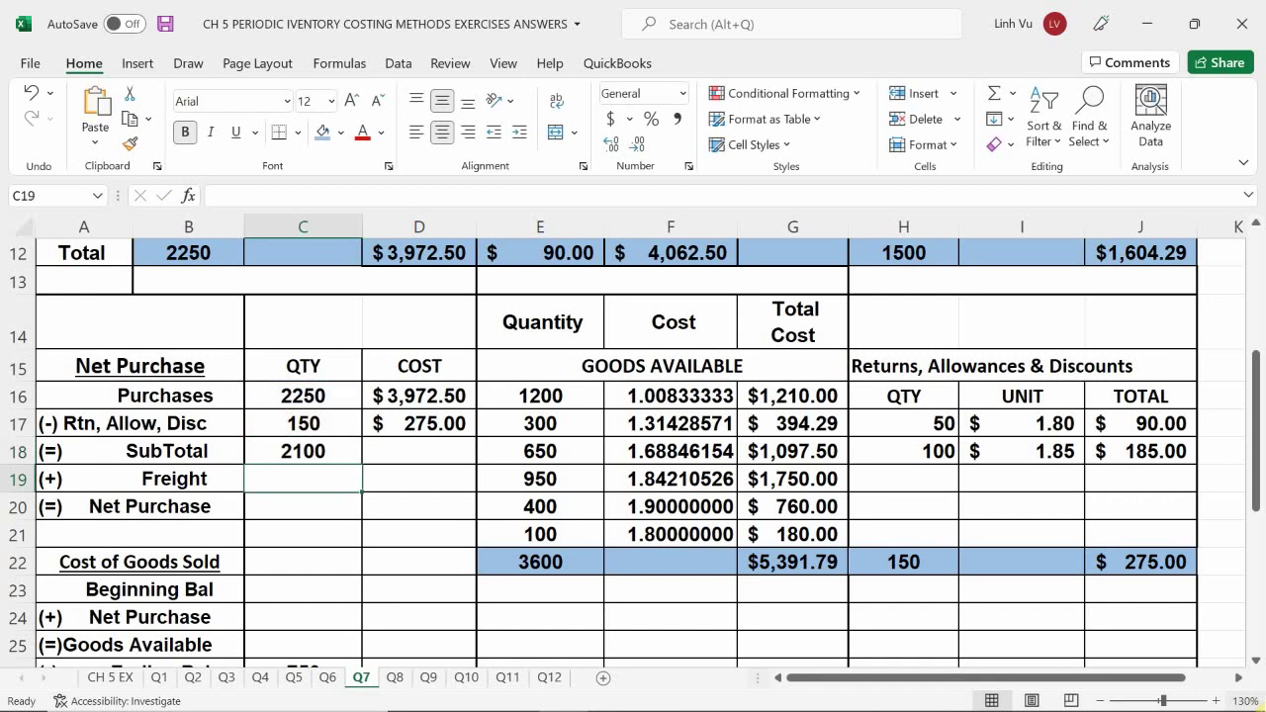
Calculate the subtotal cost in D18 by subtracting the returns cost in D17 from the purchases cost in D16.
key("Right")
key("Up")
type("=")
key("Up")
key("Up")
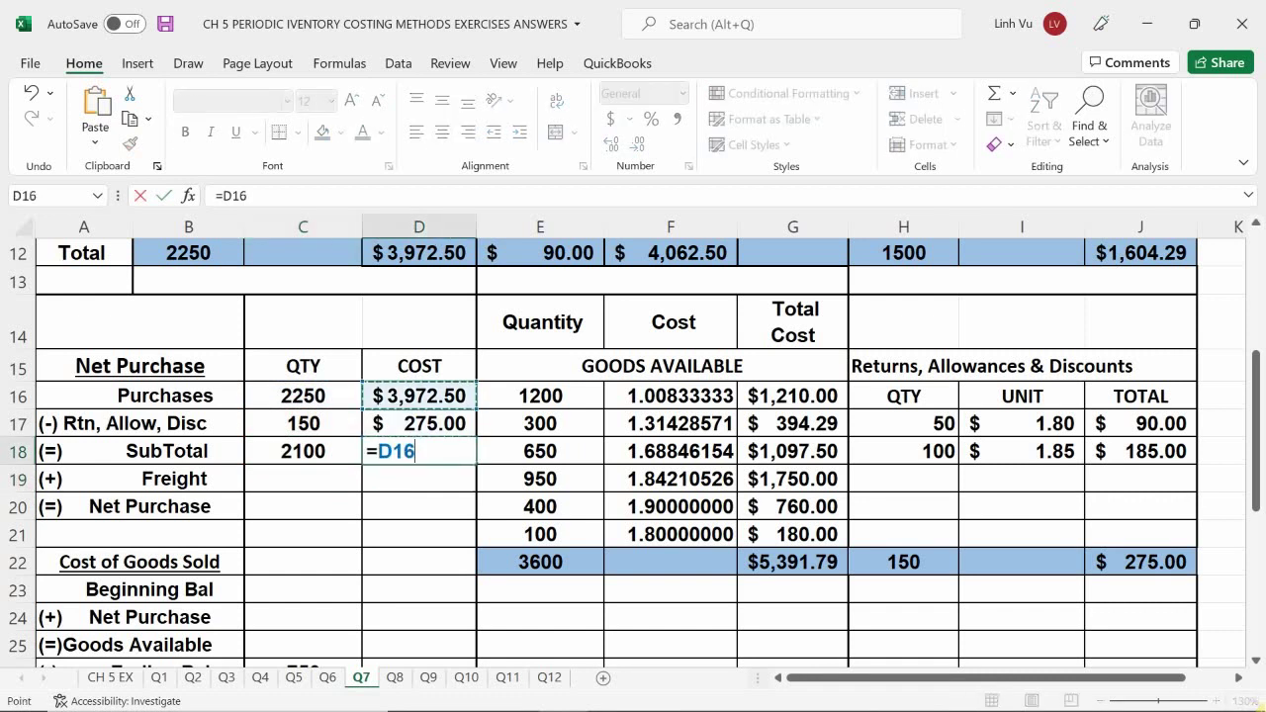
type("-")
key("Up")
key("Return")
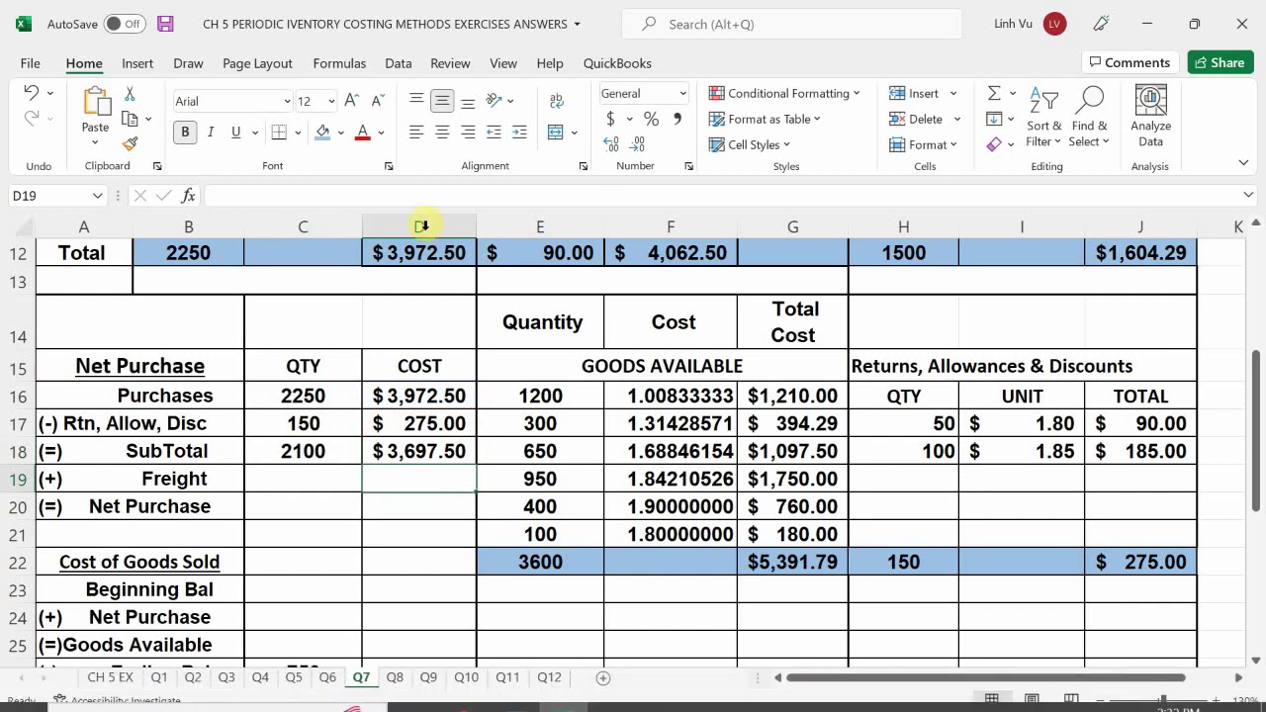
Enter 0 as the freight quantity in C19 and link the freight cost in D19 with =E12.
left_click(318, 477)
type("0")
key("Return")
key("Up")
key("Right")
type("=")
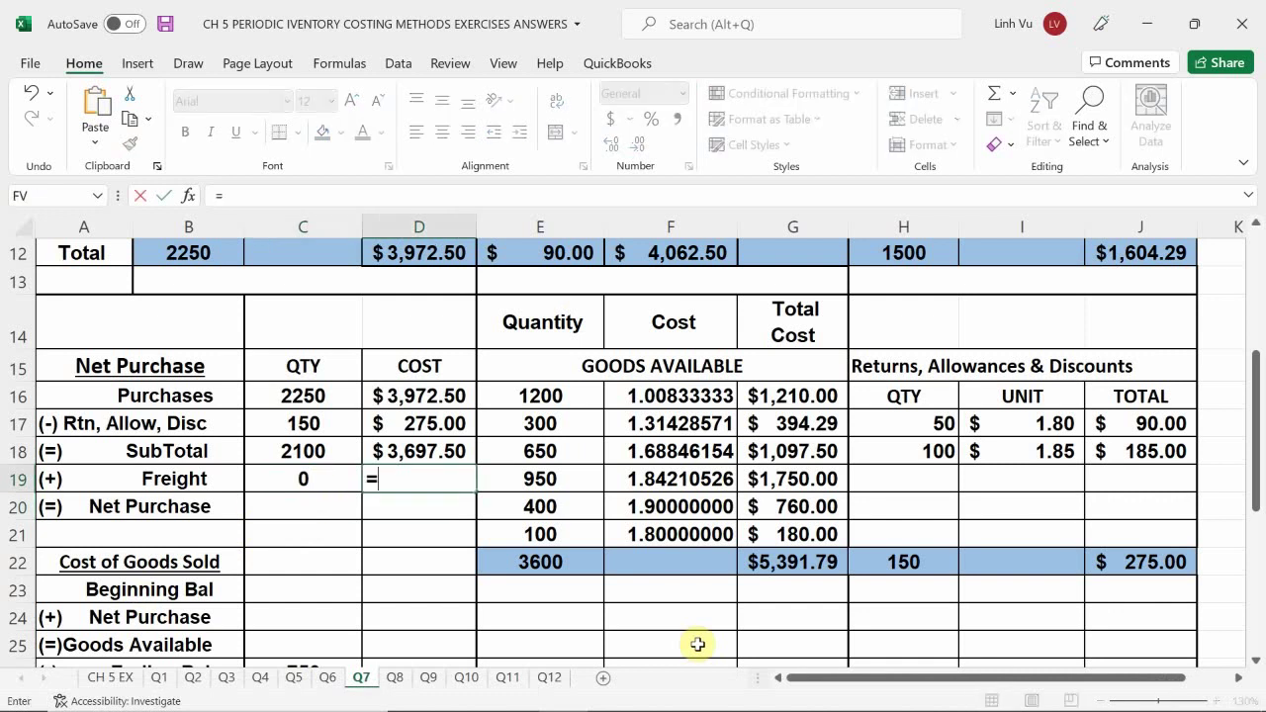
left_click(527, 255)
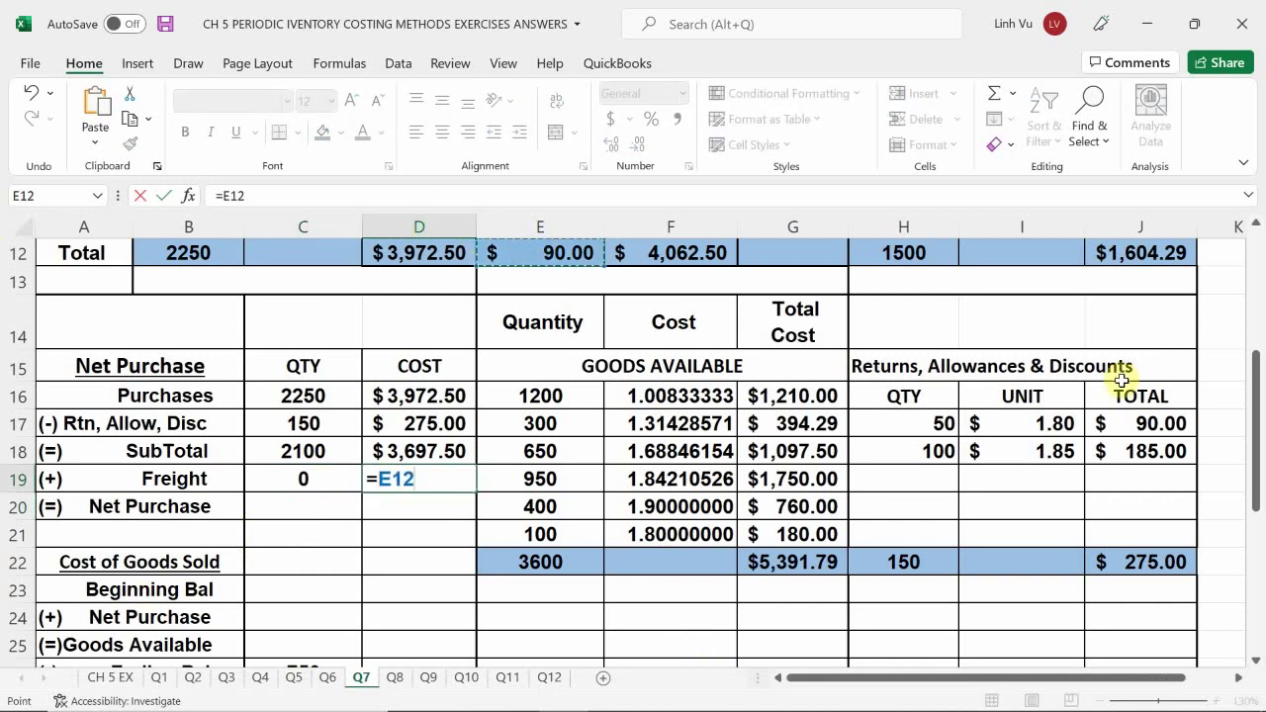
key("Return")
Calculate the net purchase quantity in C20 by adding the subtotal in C18 and the freight quantity in C19.
key("Left")
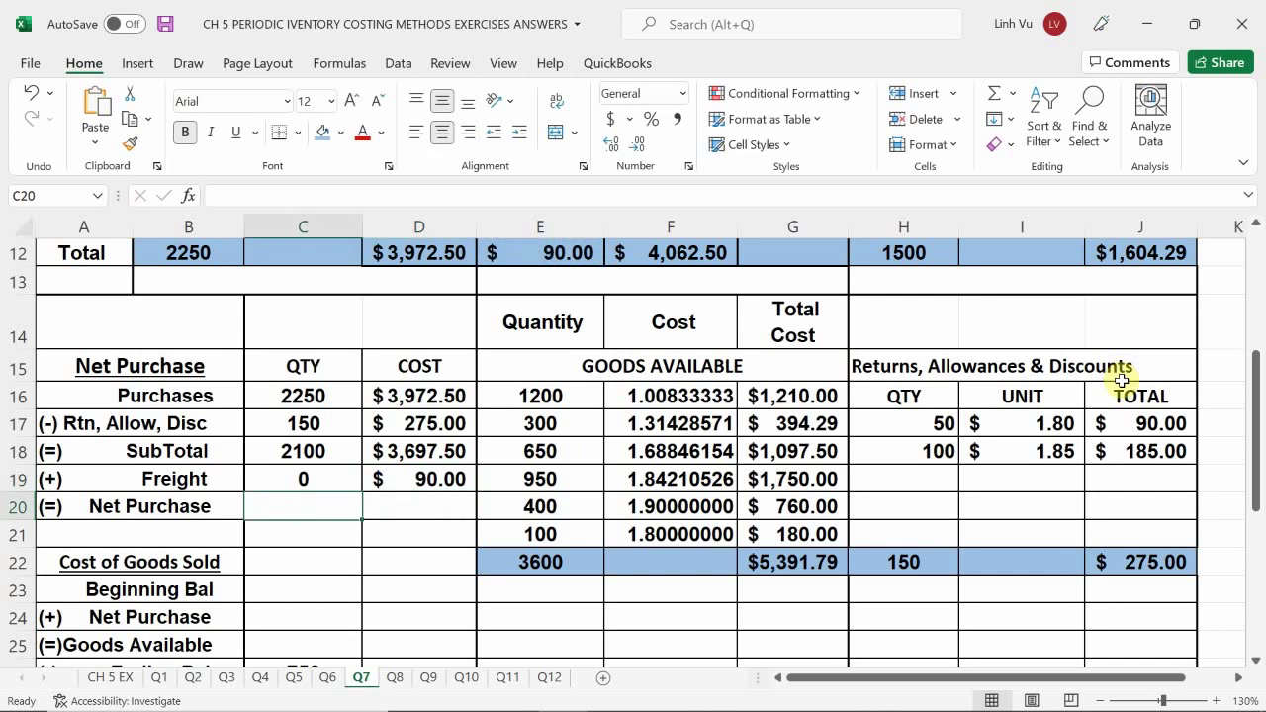
type("=")
key("Up")
key("Up")
type("+")
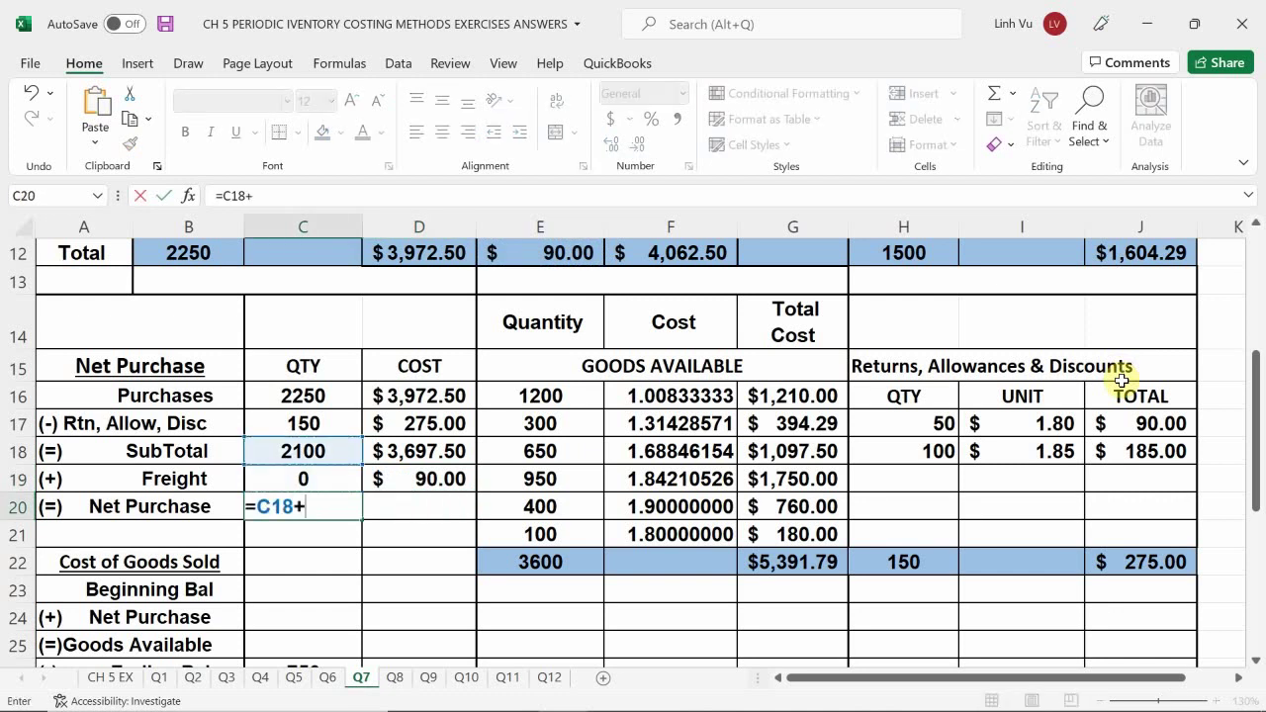
key("Up")
key("Return")
Calculate the net purchase cost in D20 with the formula =D18+D19.
key("Right")
key("Up")
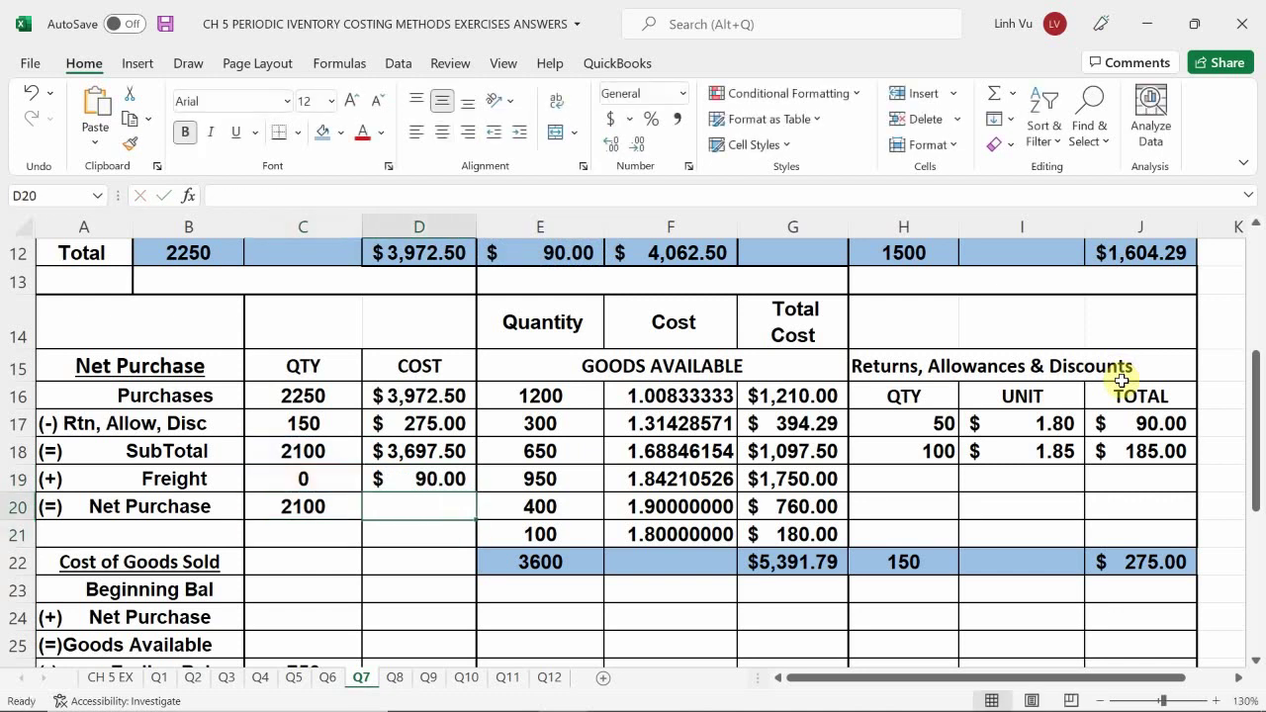
type("=")
key("Up")
key("Up")
type("+")
key("Up")
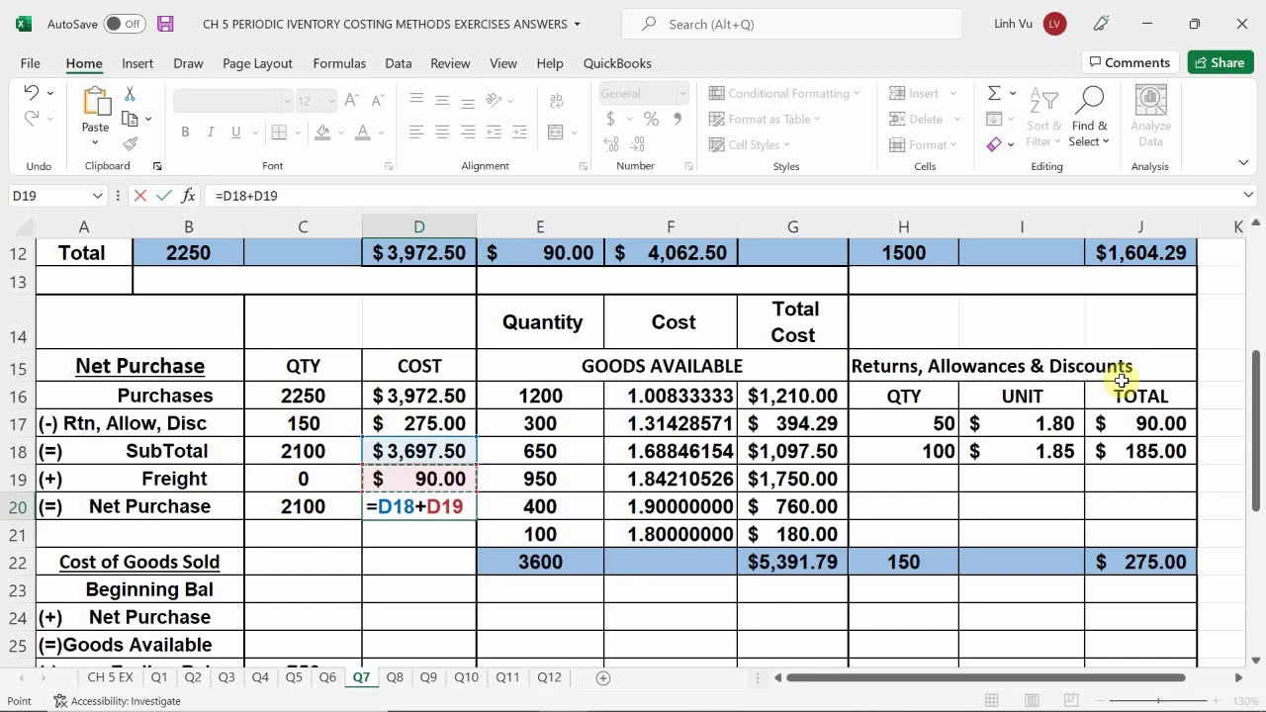
key("Return")
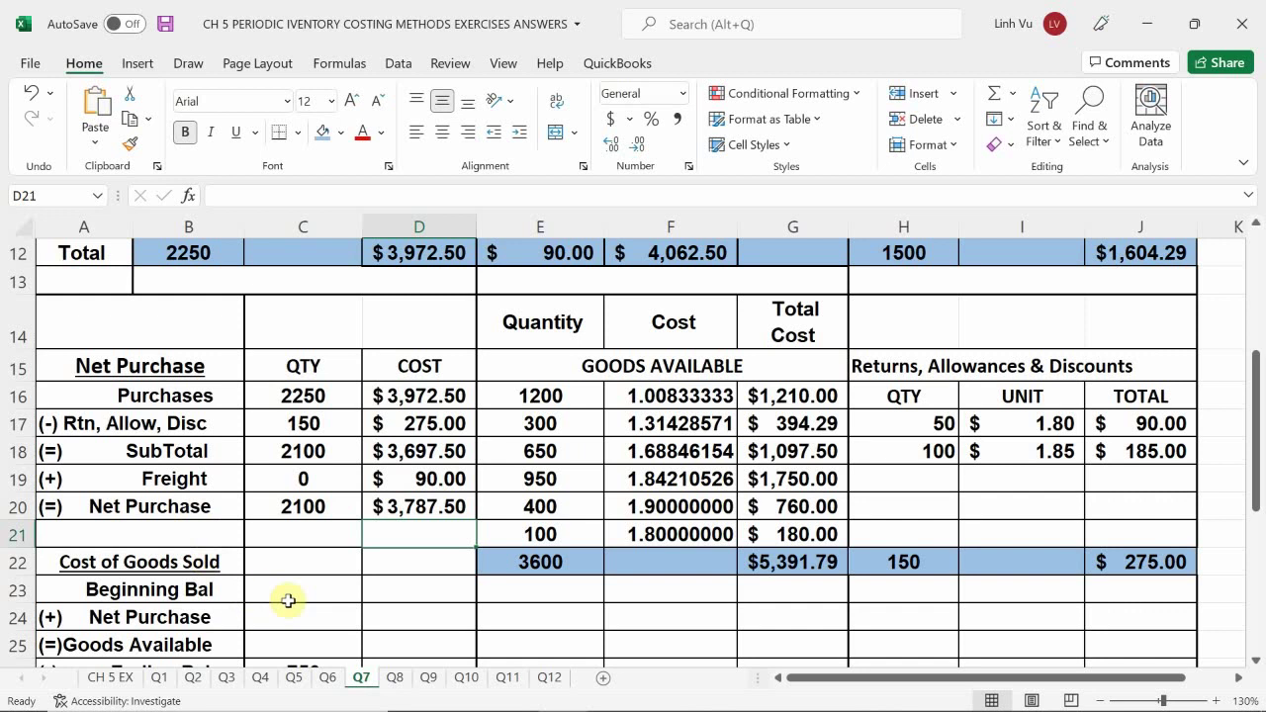
Link the beginning balance quantity in C23 with =H12 and its cost in D23 with =J12.
scroll(288, 571, "down", 1)
left_click(277, 475)
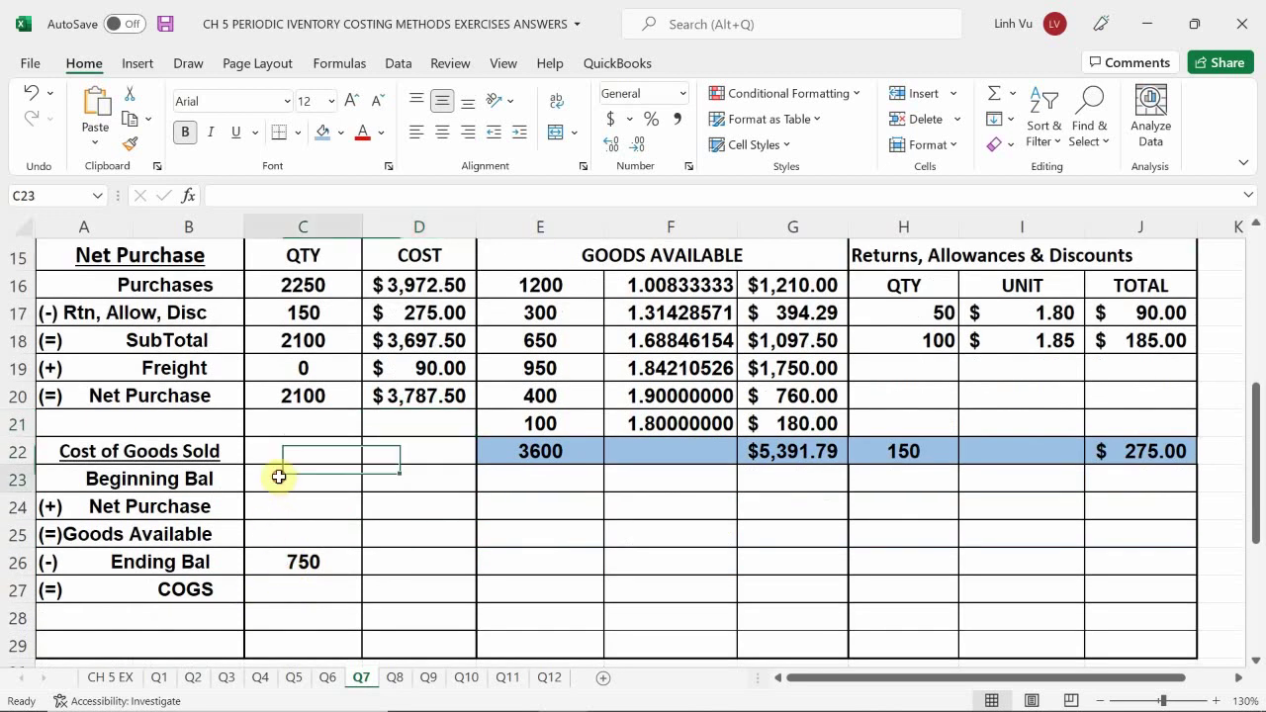
key("F2")
type("=")
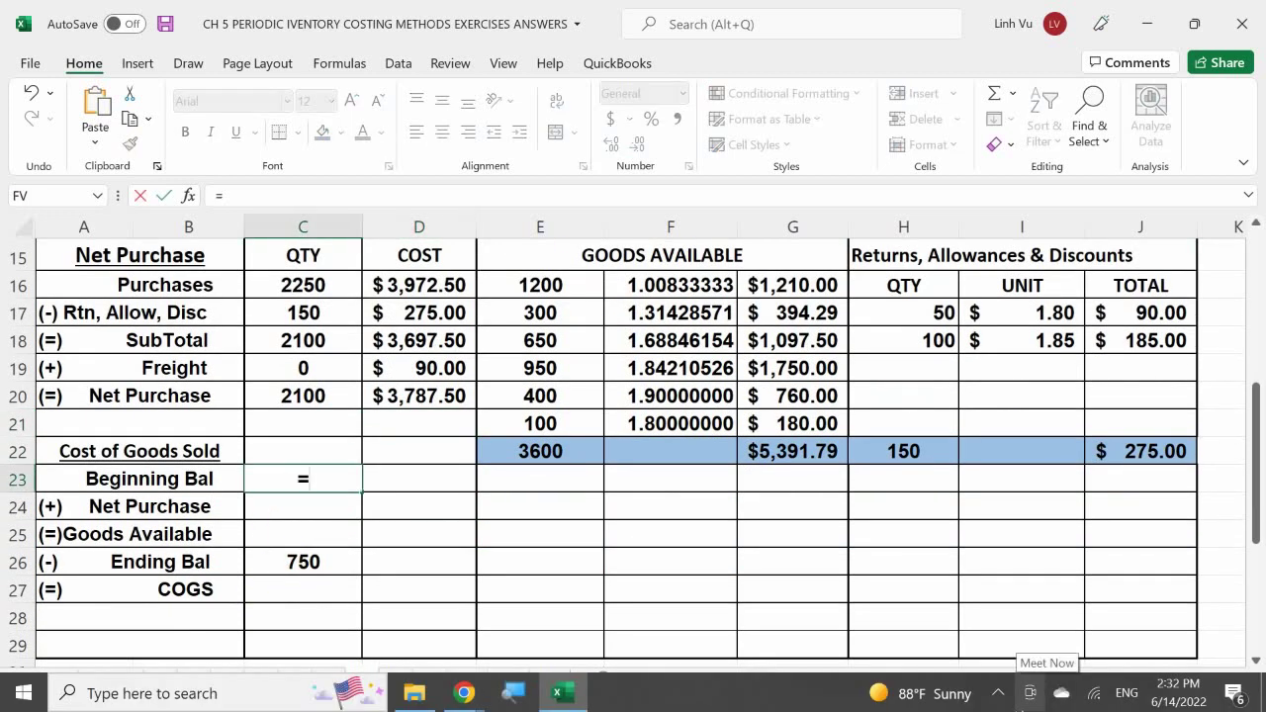
scroll(1022, 480, "up", 1)
scroll(1051, 500, "up", 2)
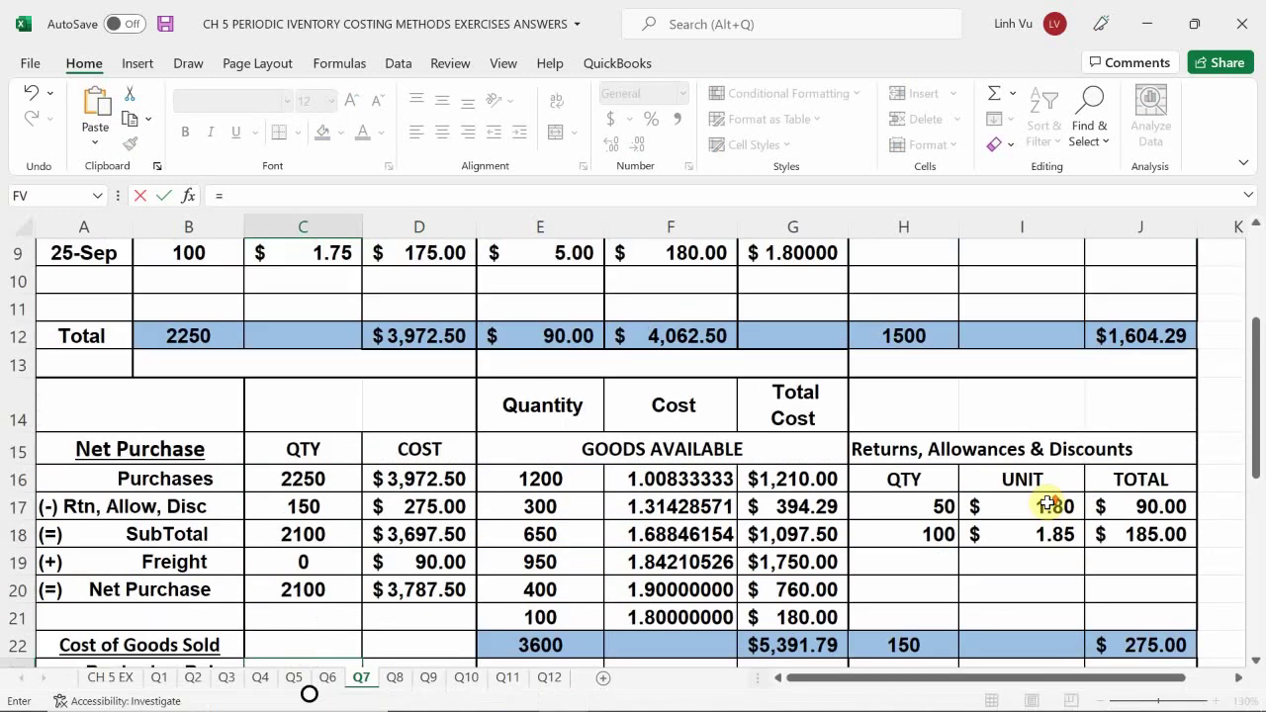
scroll(1049, 499, "up", 2)
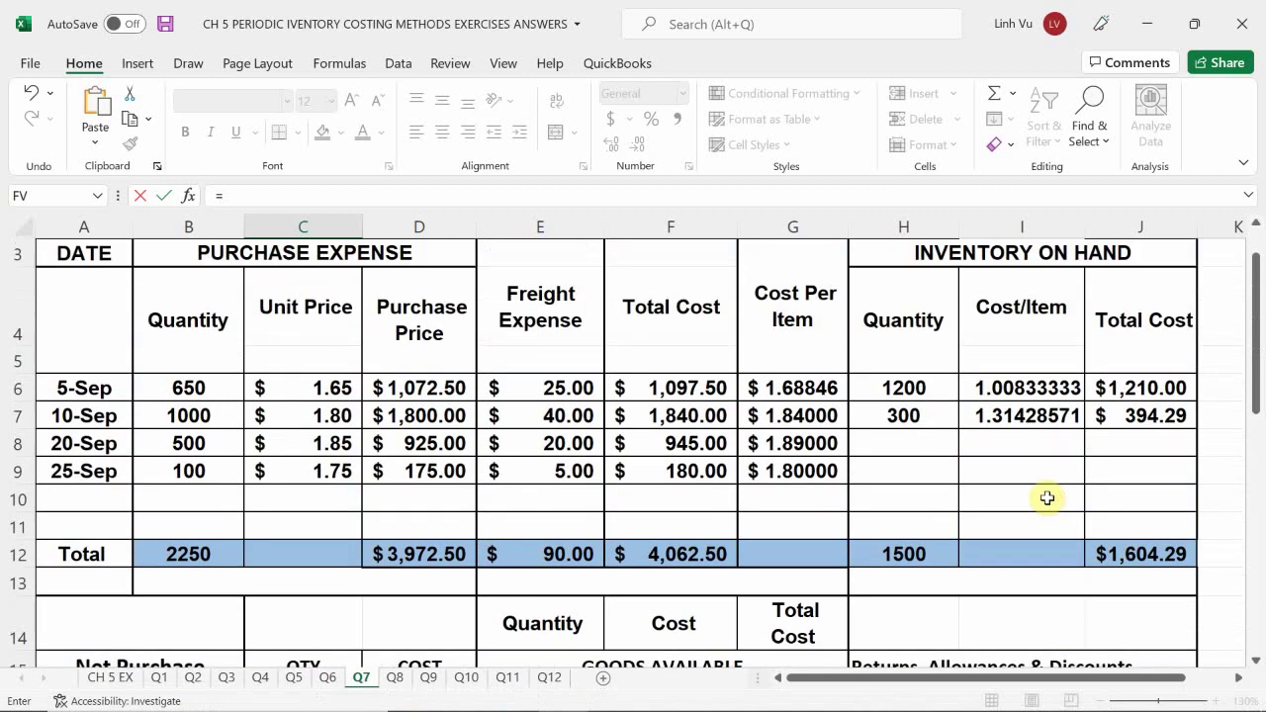
left_click(908, 554)
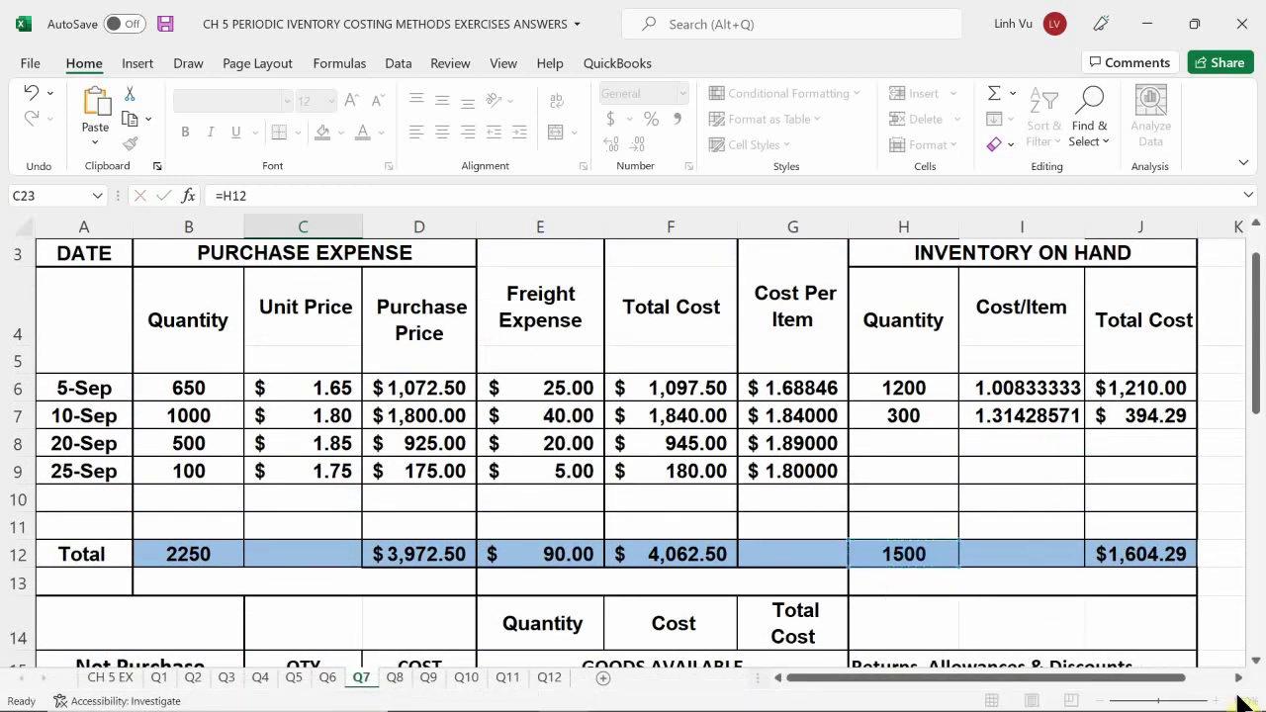
key("Tab")
type("=")
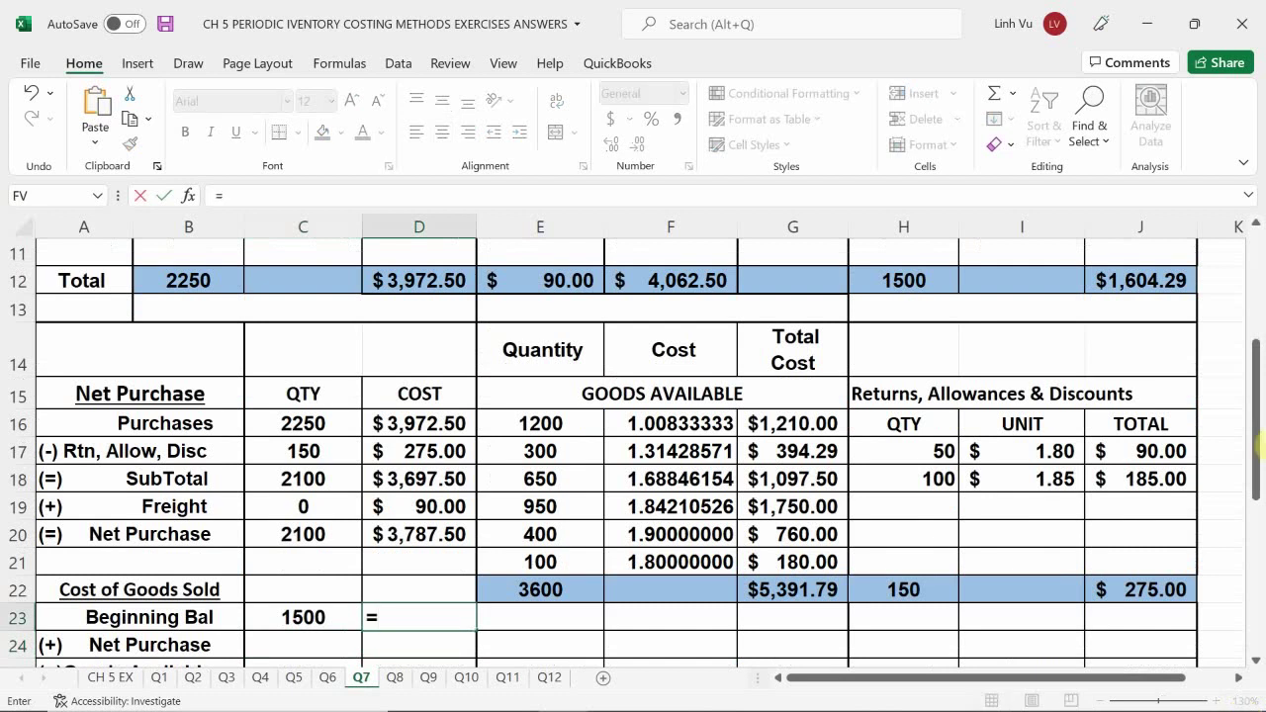
left_click(1141, 281)
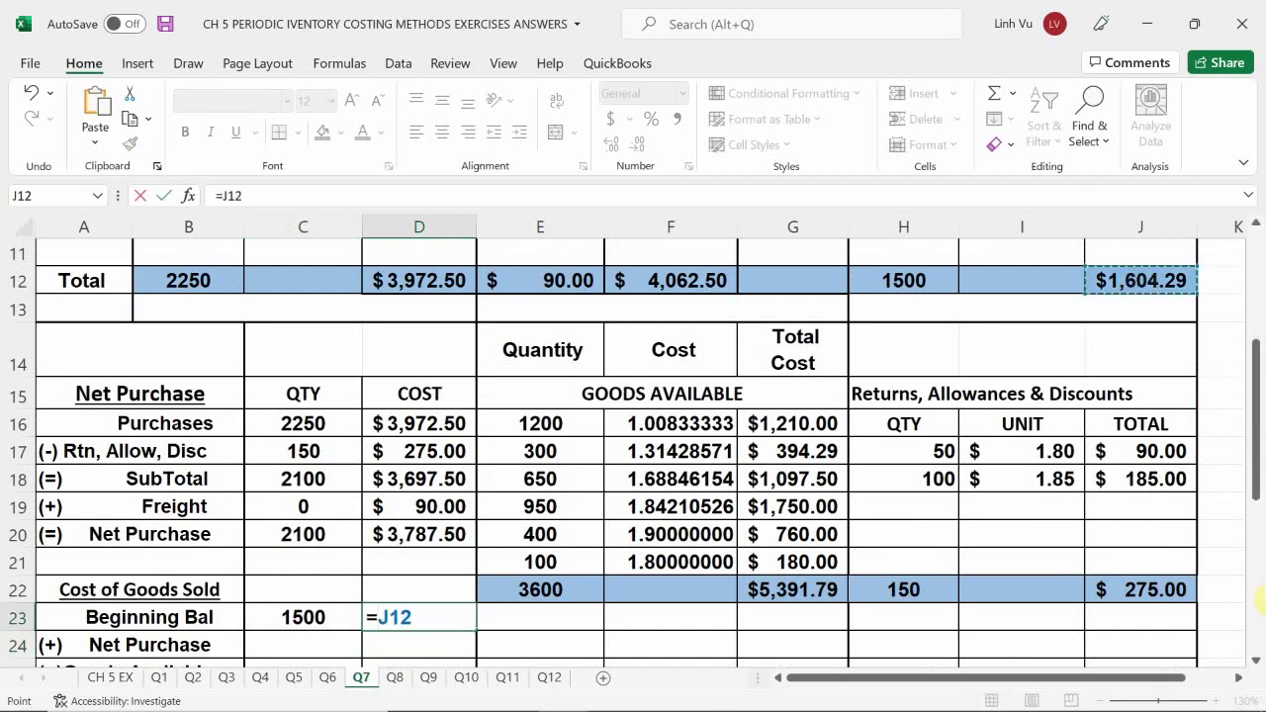
key("Return")
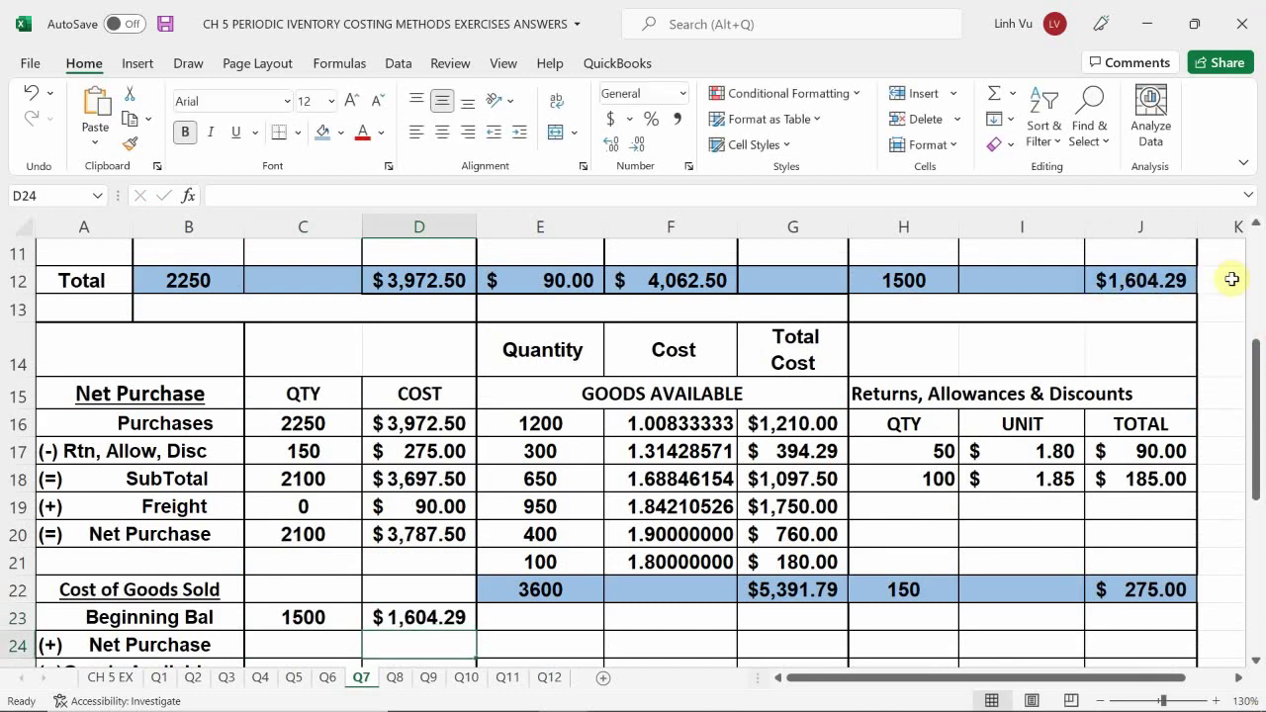
Link the net purchase quantity in C24 of the cost of goods sold section to C20.
scroll(296, 560, "down", 1)
left_click(305, 556)
type("=")
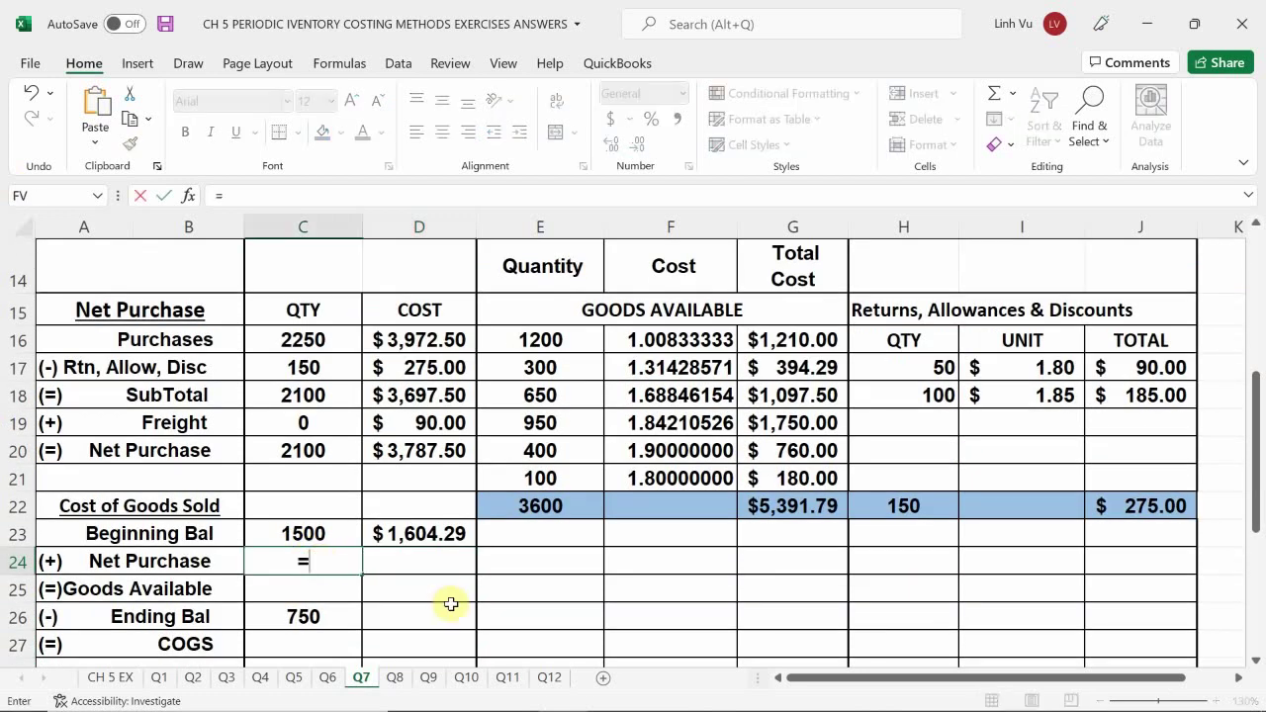
key("Up")
key("Up")
key("Up")
key("Up")
key("Return")
Link the net purchase cost in D24 of the cost of goods sold section to D20.
key("Right")
key("Up")
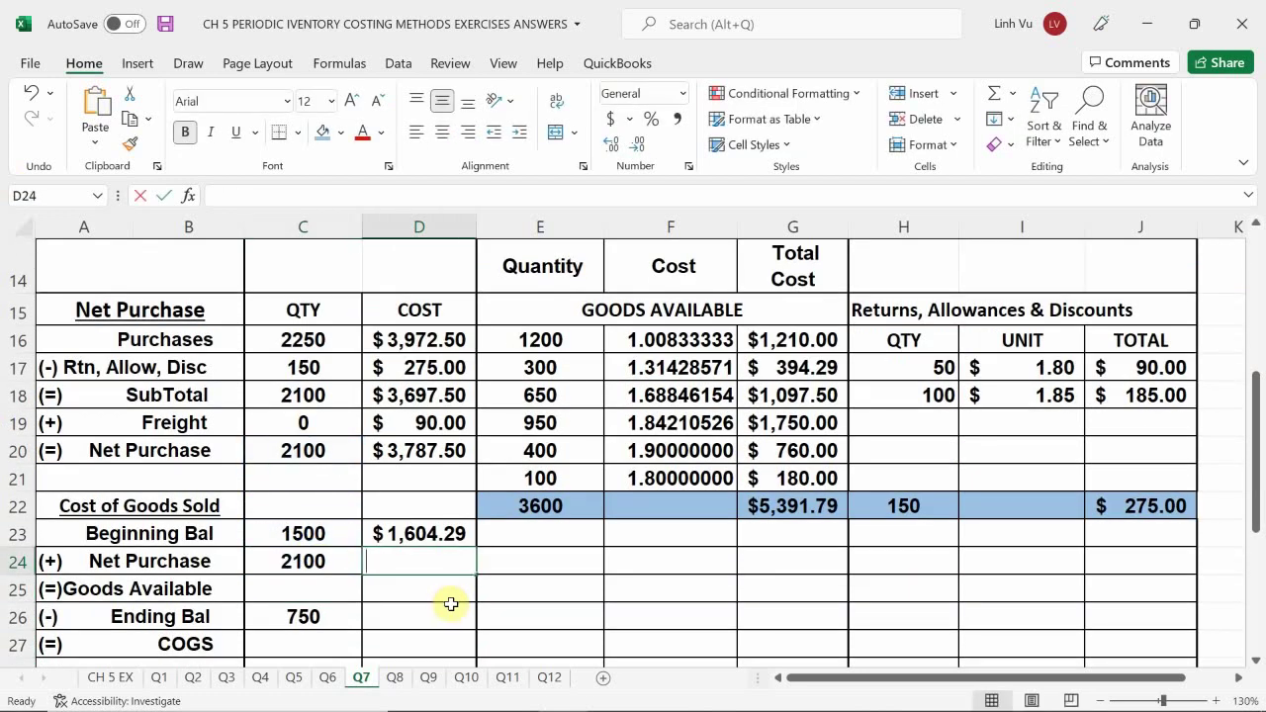
type("=")
key("Up")
key("Up")
key("Up")
key("Up")
key("Return")
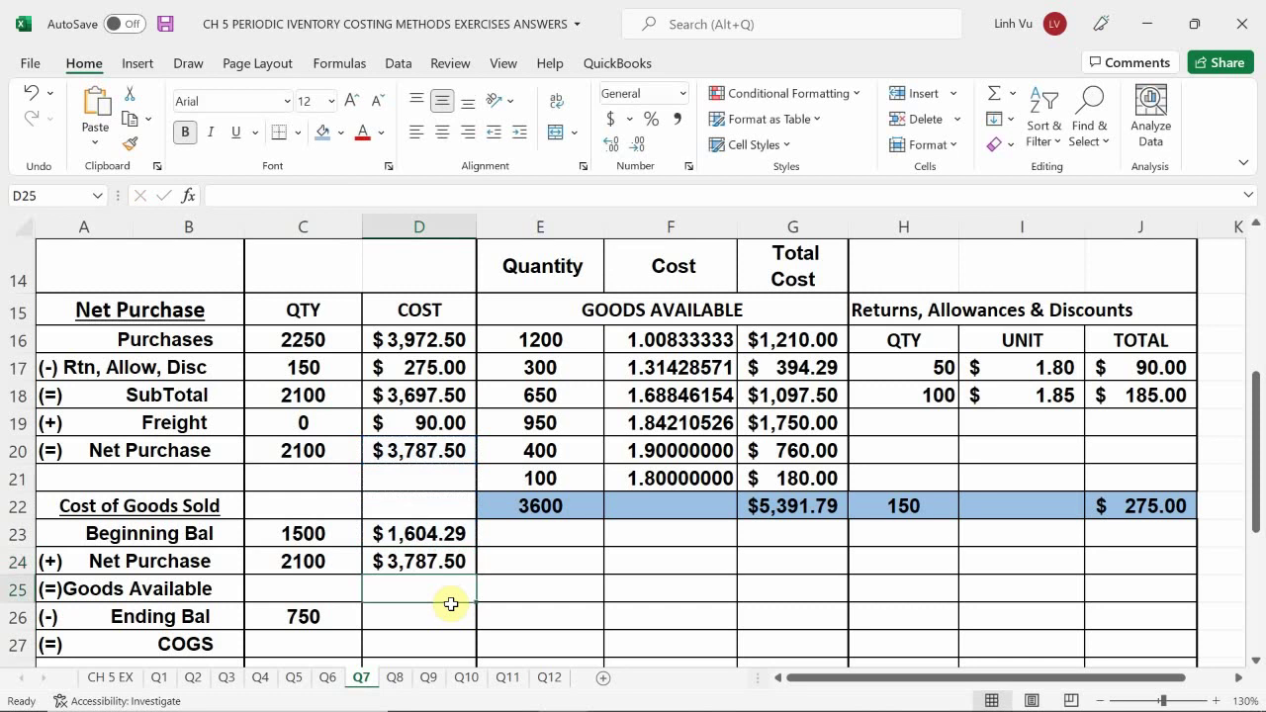
Calculate the goods available quantity in C25 with the formula =C23+C24.
key("Left")
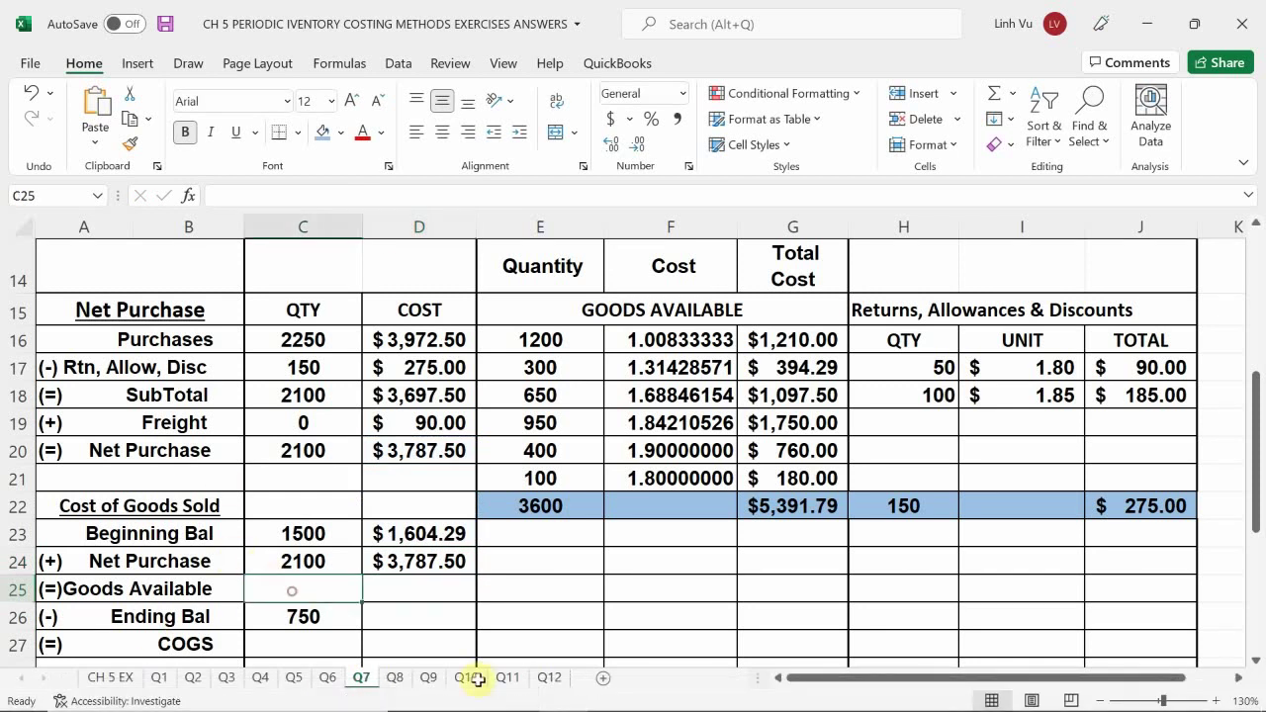
type("=")
key("Up")
key("Up")
type("+")
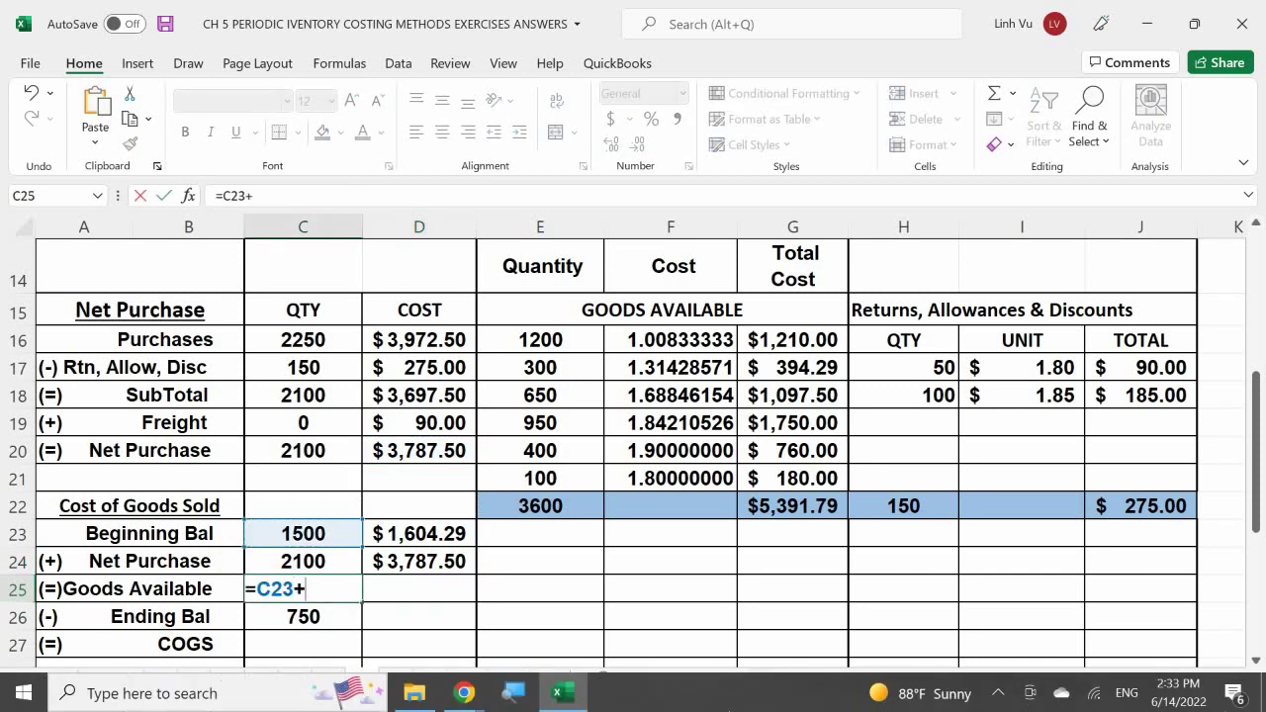
key("Up")
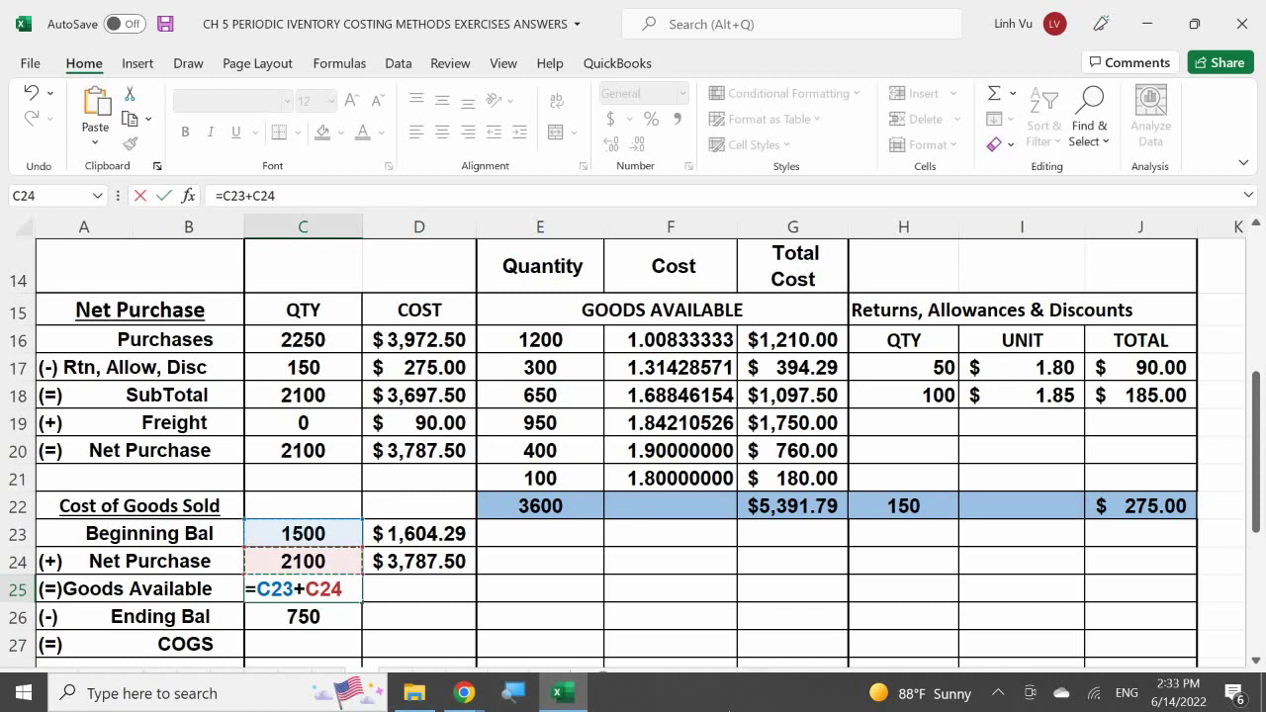
key("Return")
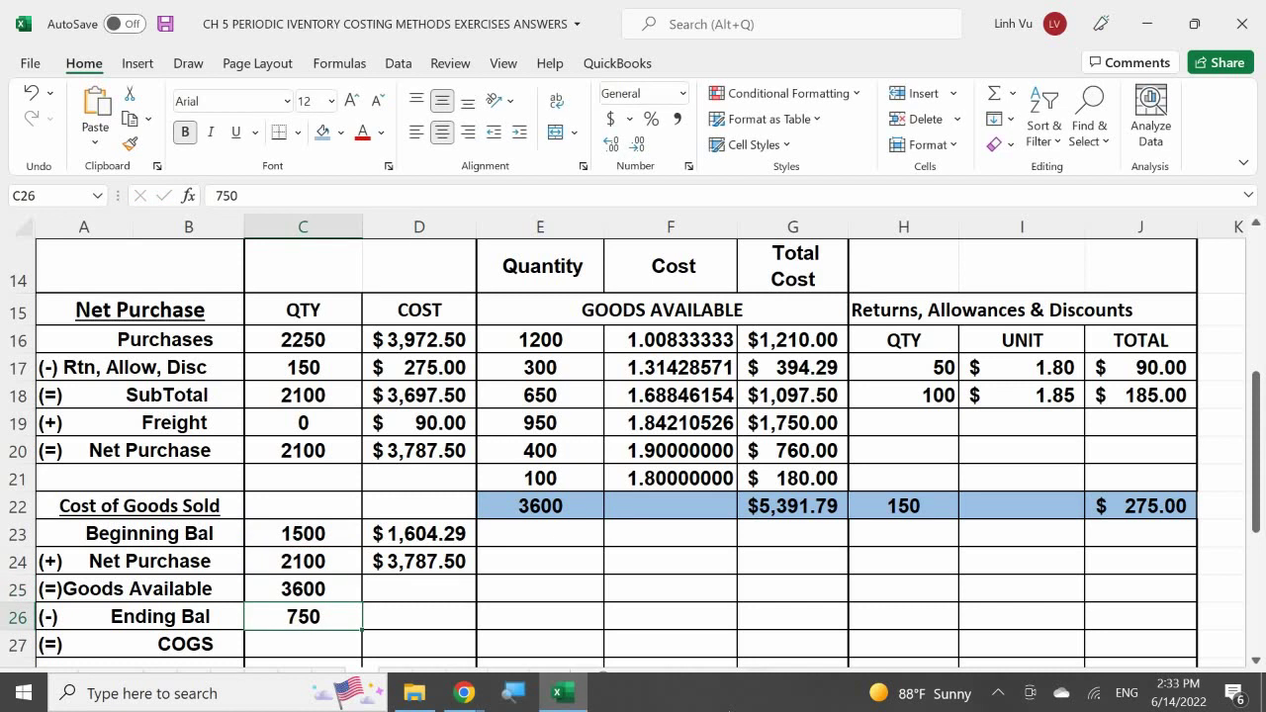
Calculate the goods available cost in D25 by adding D23 and D24.
key("Right")
key("Up")
type("=")
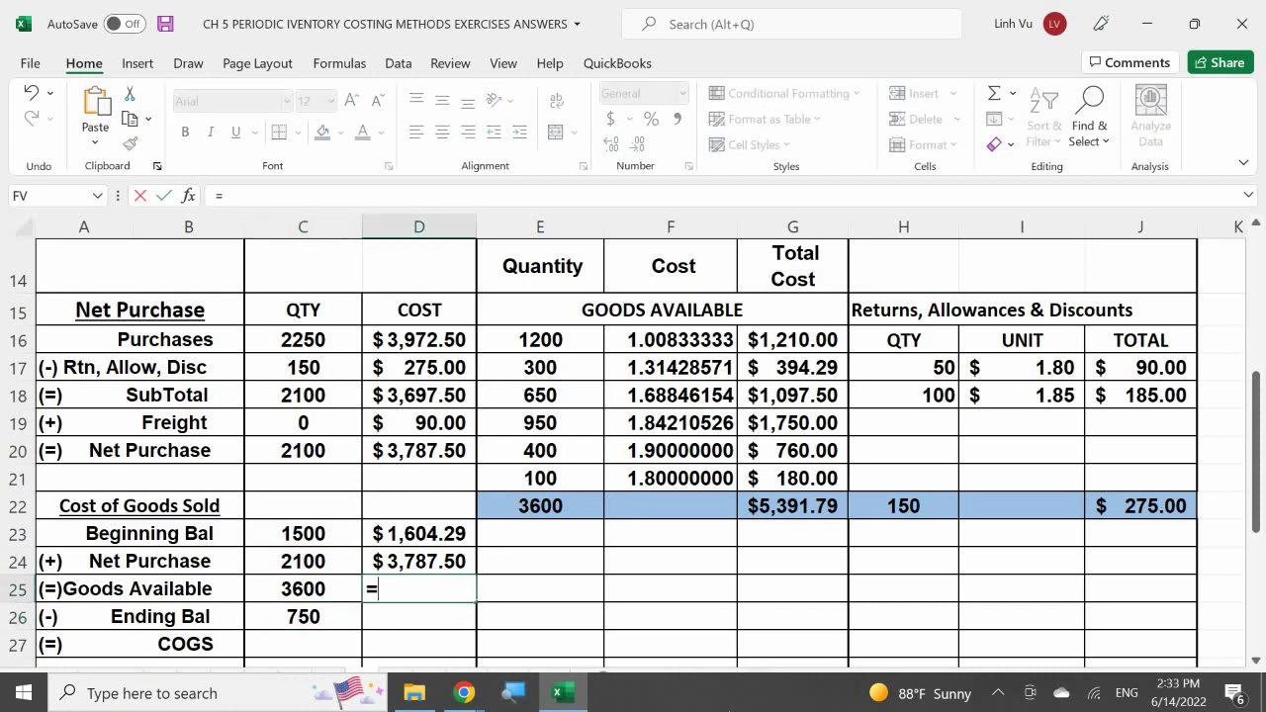
key("Up")
key("Up")
type("+")
key("Up")
key("Return")
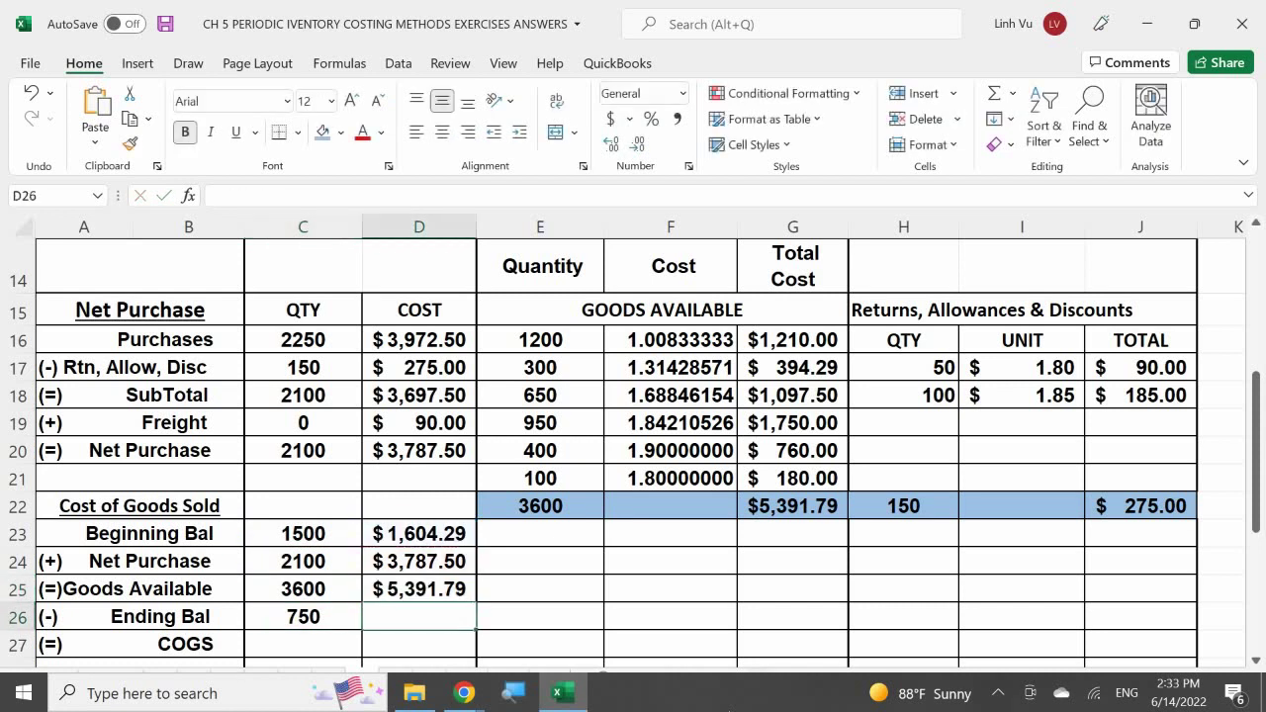
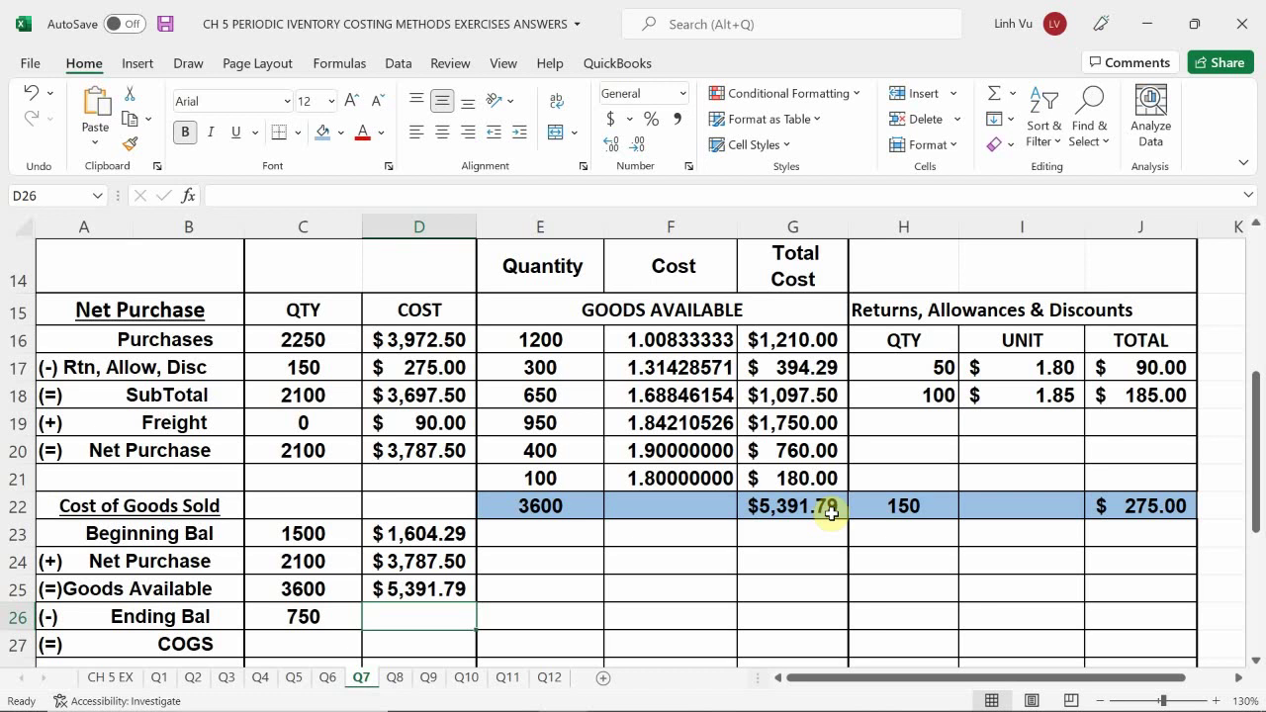
Calculate the COGS quantity in C27 with the formula =C25-C26.
scroll(827, 477, "down", 1)
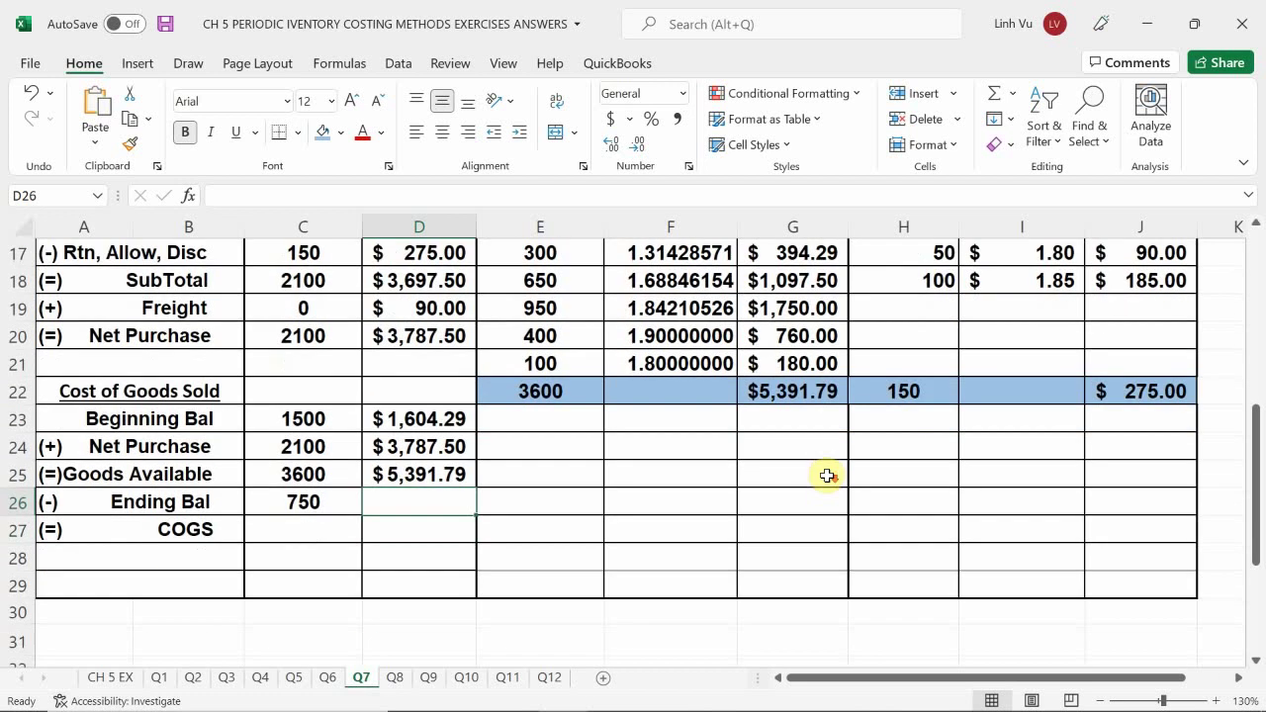
scroll(812, 415, "up", 1)
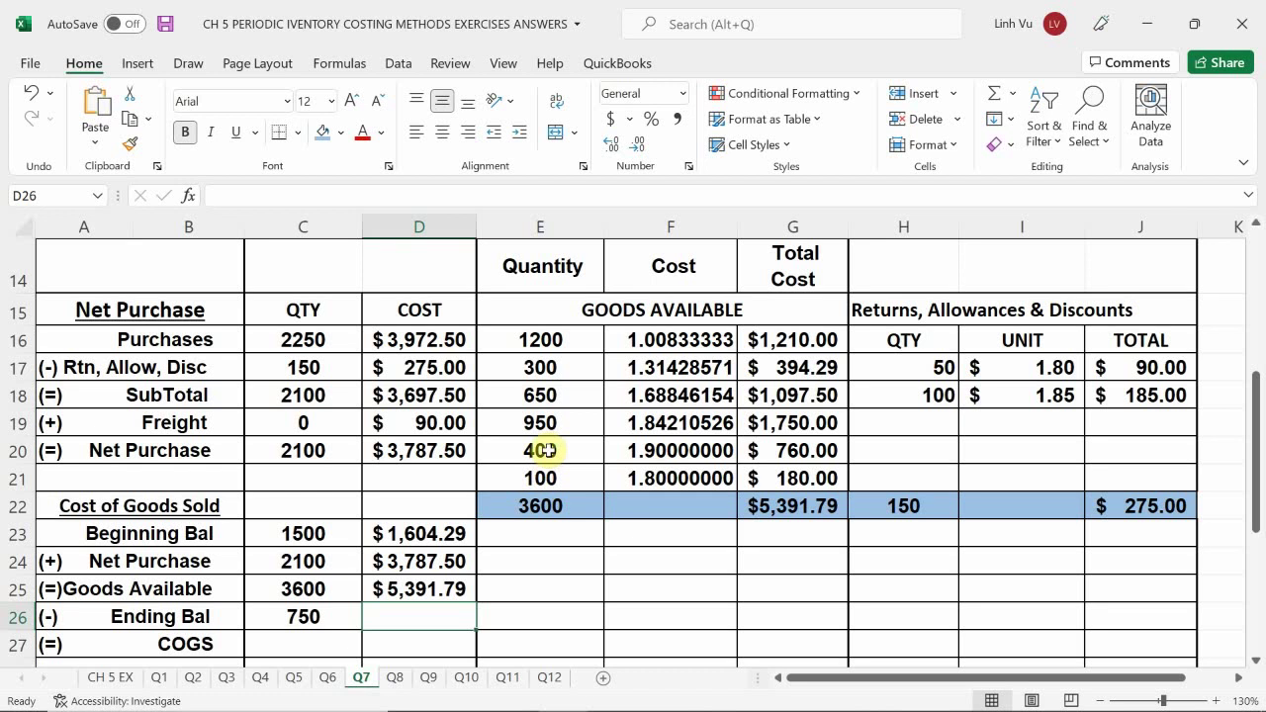
scroll(544, 451, "up", 3)
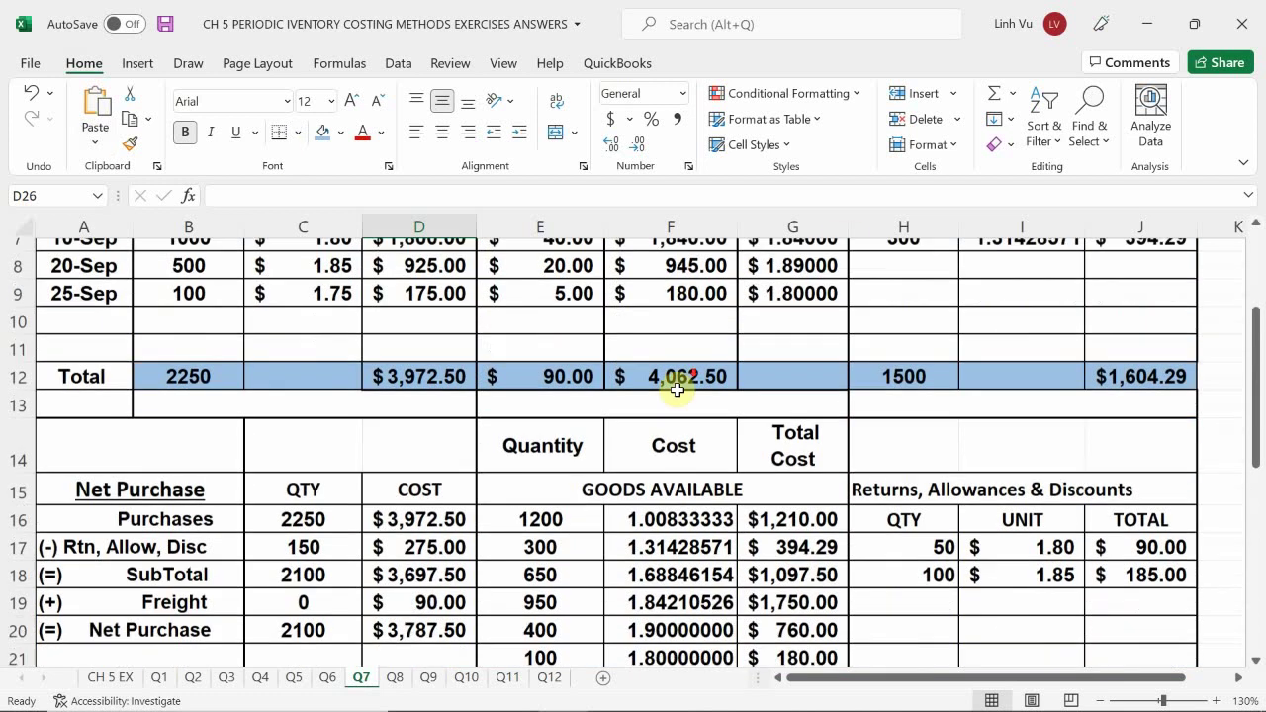
scroll(679, 390, "down", 2)
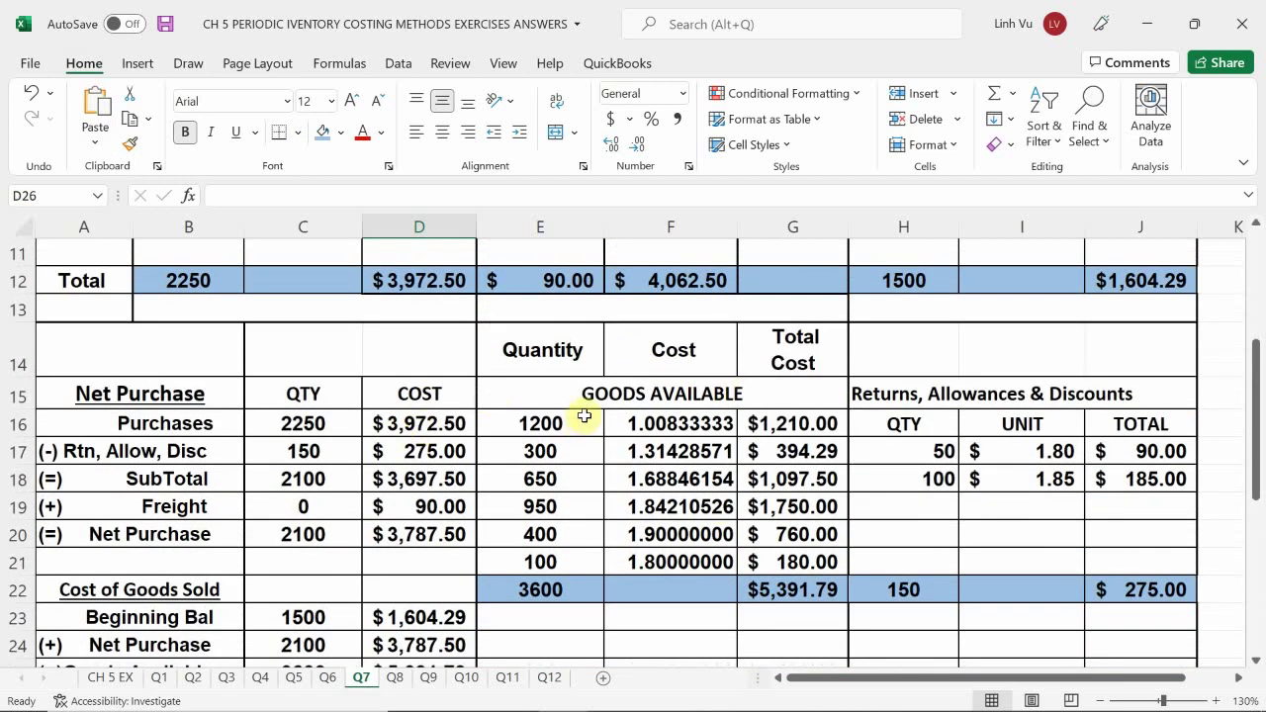
scroll(584, 415, "down", 1)
scroll(584, 415, "down", 1)
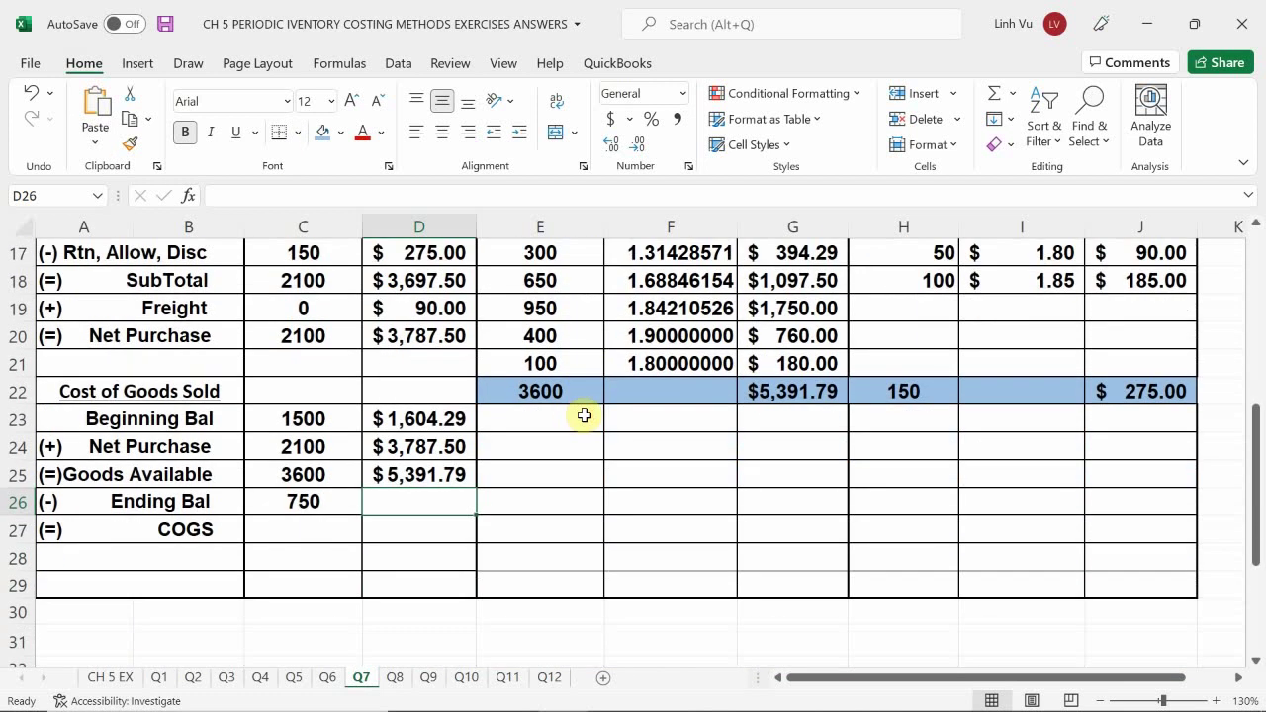
left_click(295, 532)
type("=")
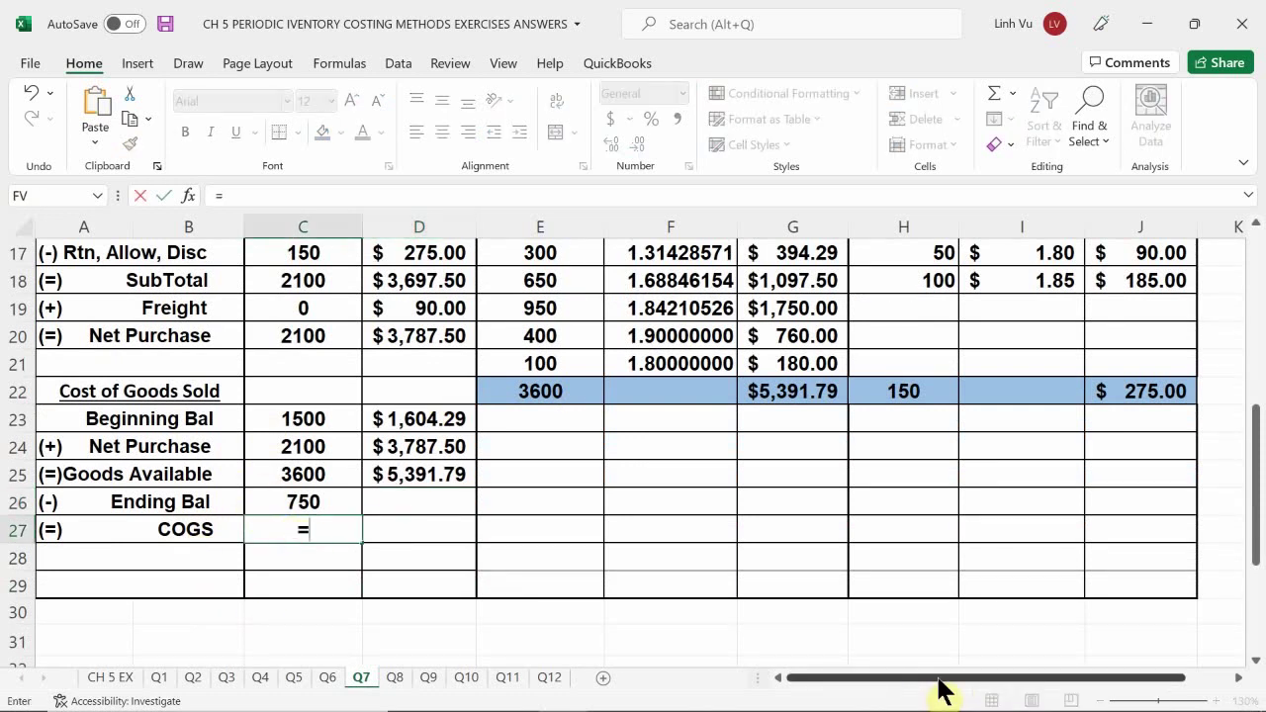
key("Up")
key("Up")
key("Up")
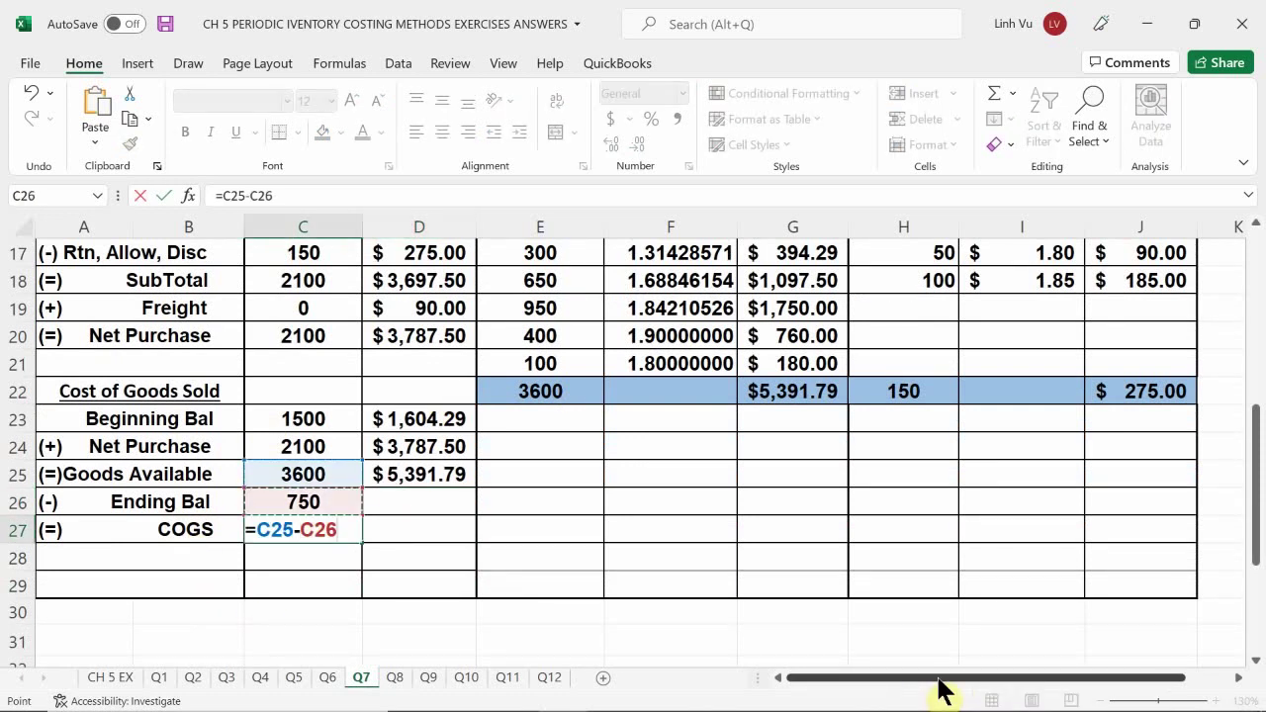
key("Return")
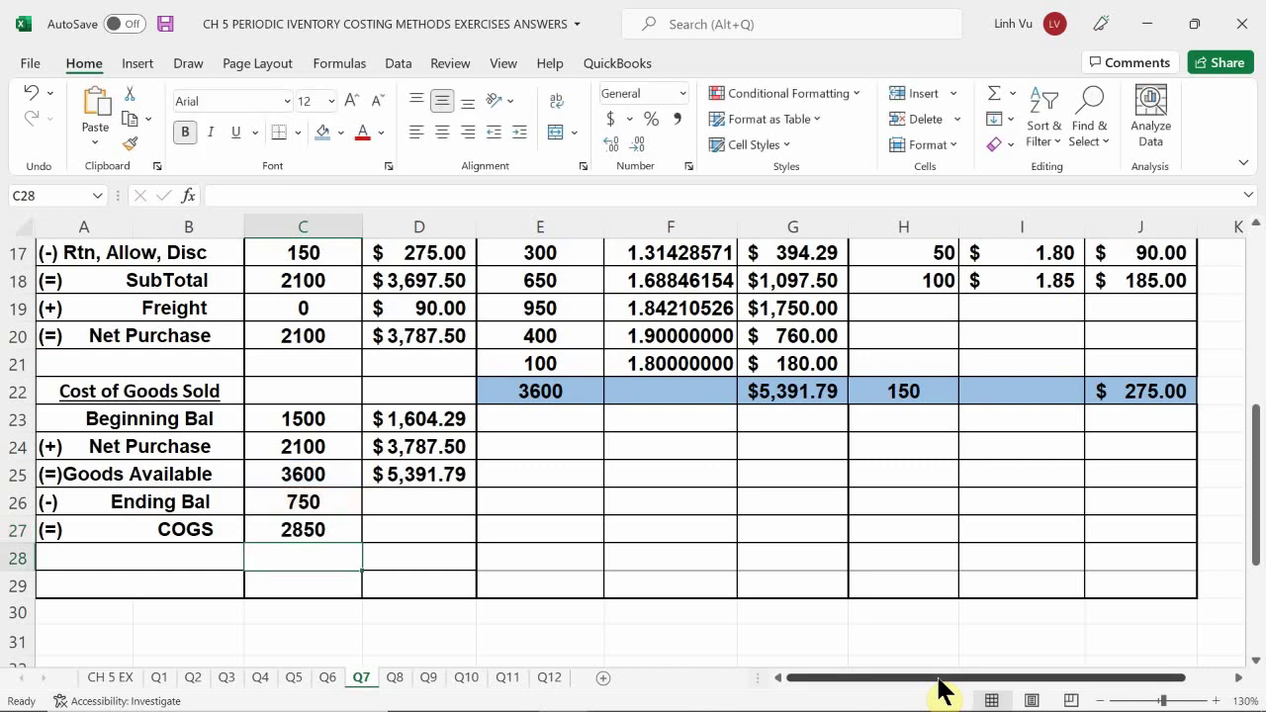
Merge and center E23:G23 below the goods available totals and enter the heading COST OF GOODS SOLD.
scroll(945, 692, "up", 2)
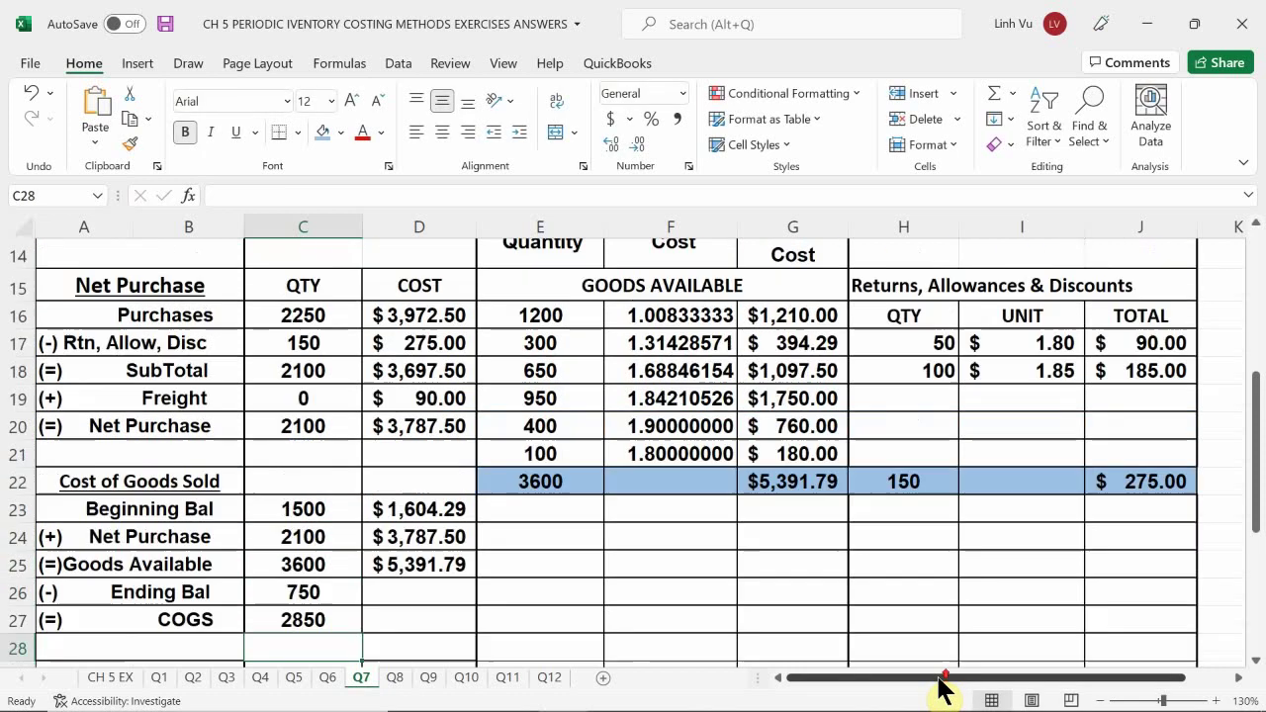
scroll(930, 653, "down", 2)
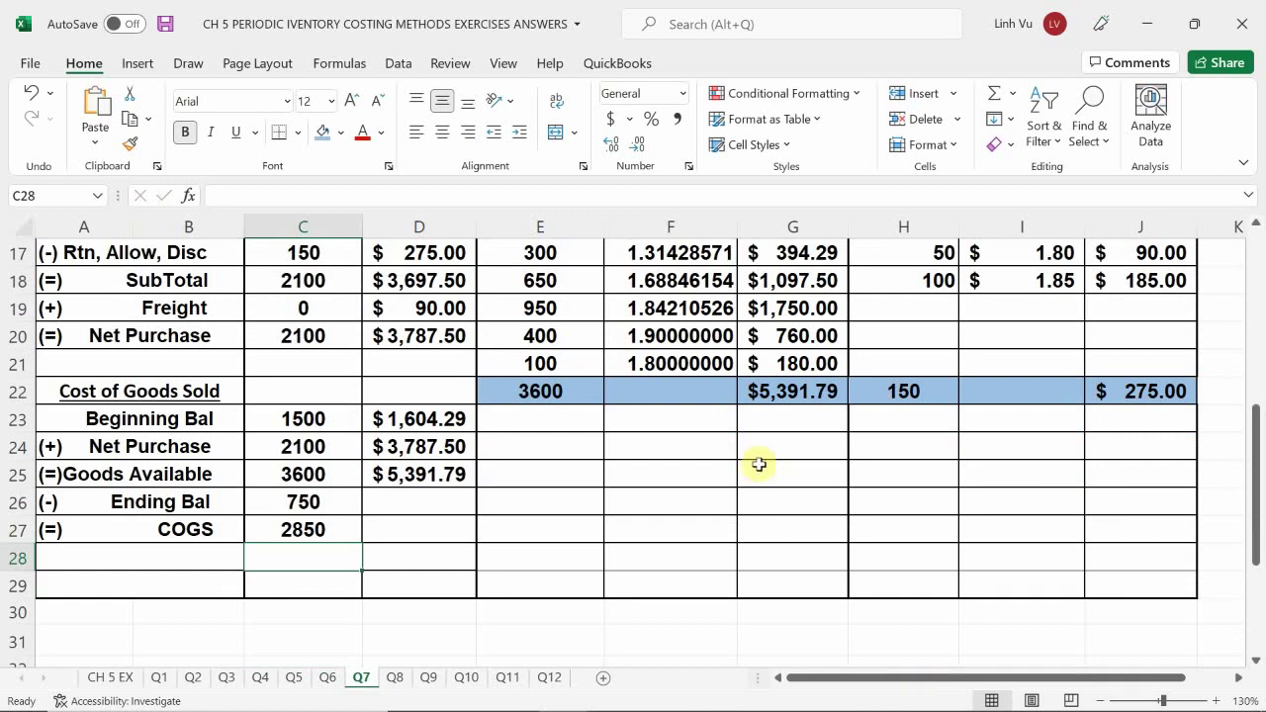
scroll(765, 370, "up", 1)
scroll(766, 370, "up", 1)
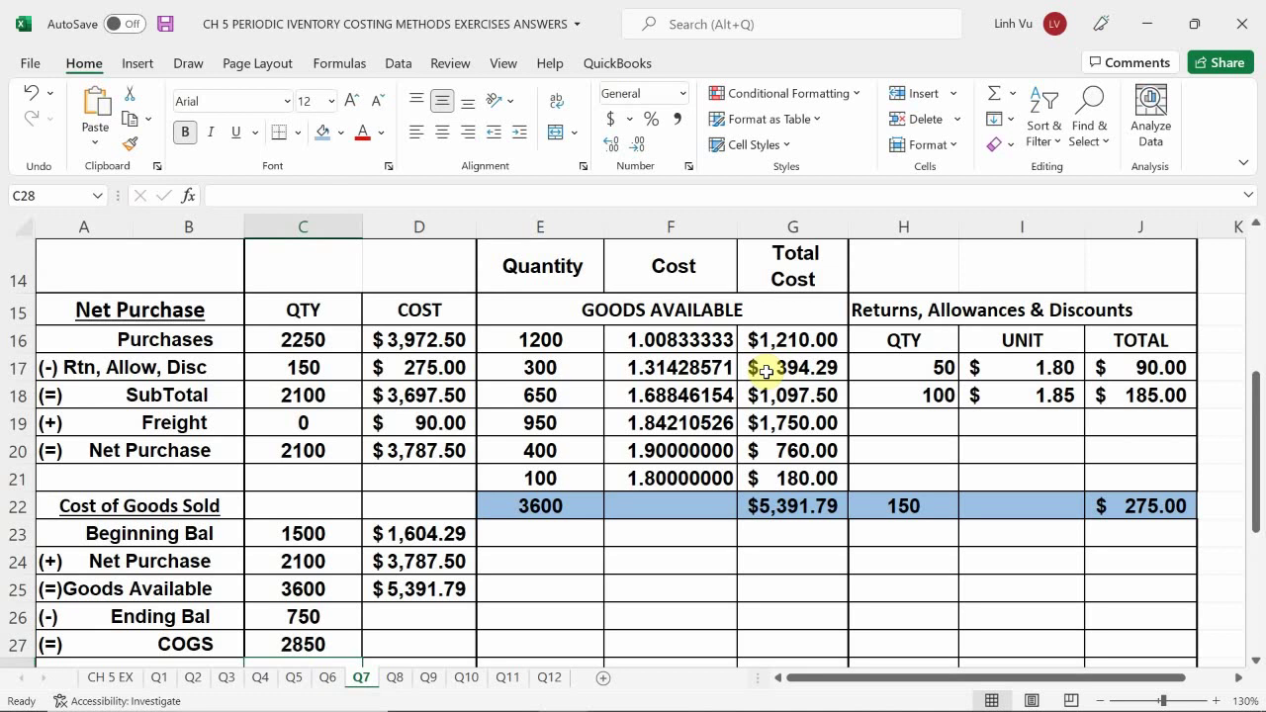
scroll(766, 370, "down", 1)
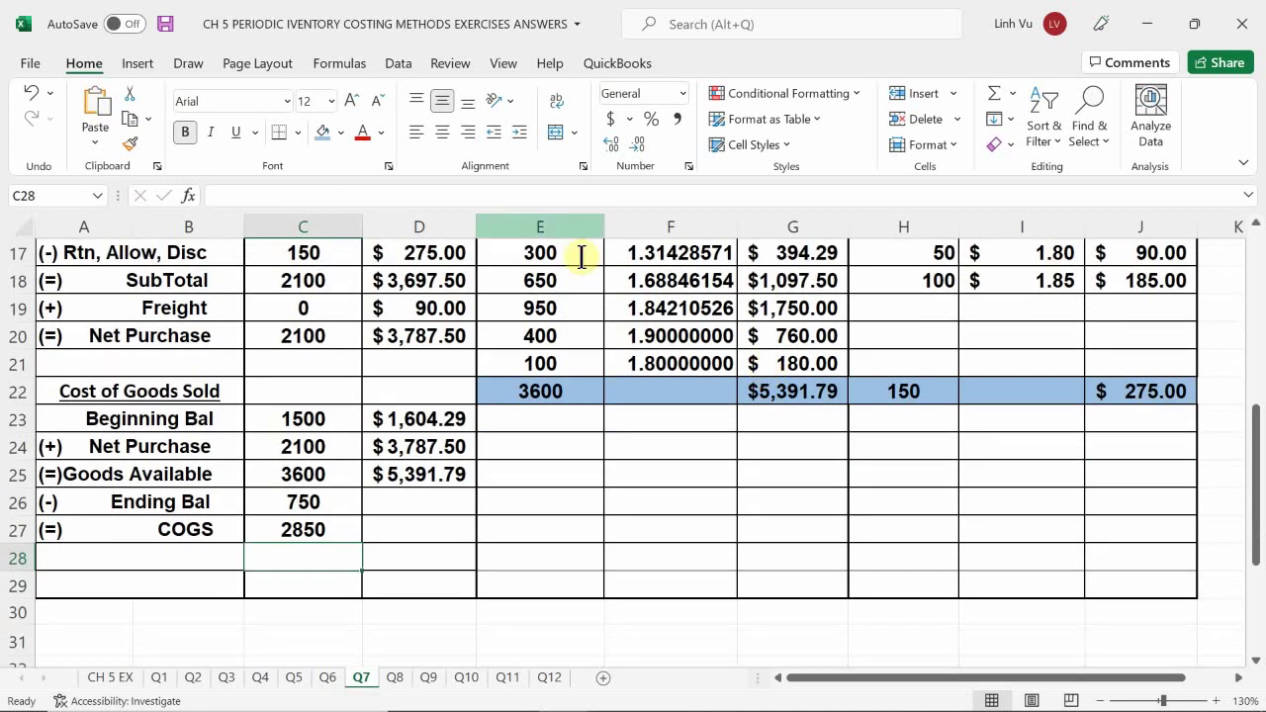
left_click(536, 421)
left_click_drag(627, 424, 763, 419)
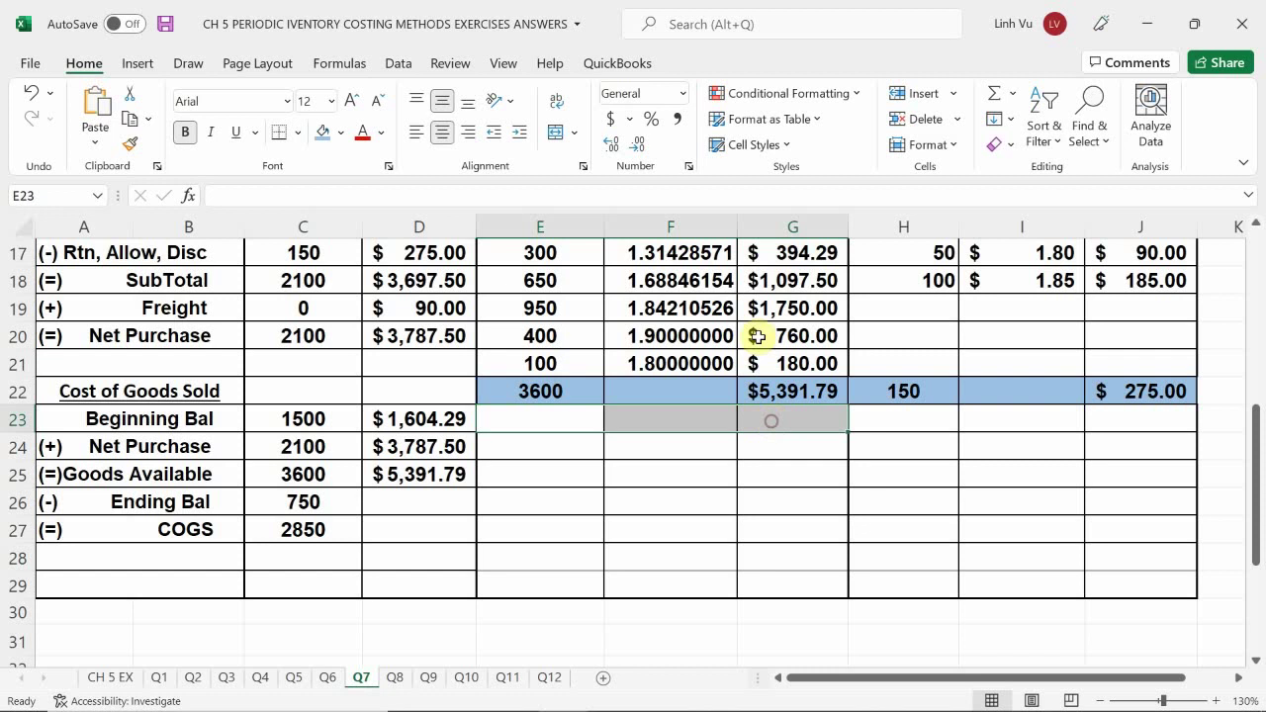
left_click(555, 132)
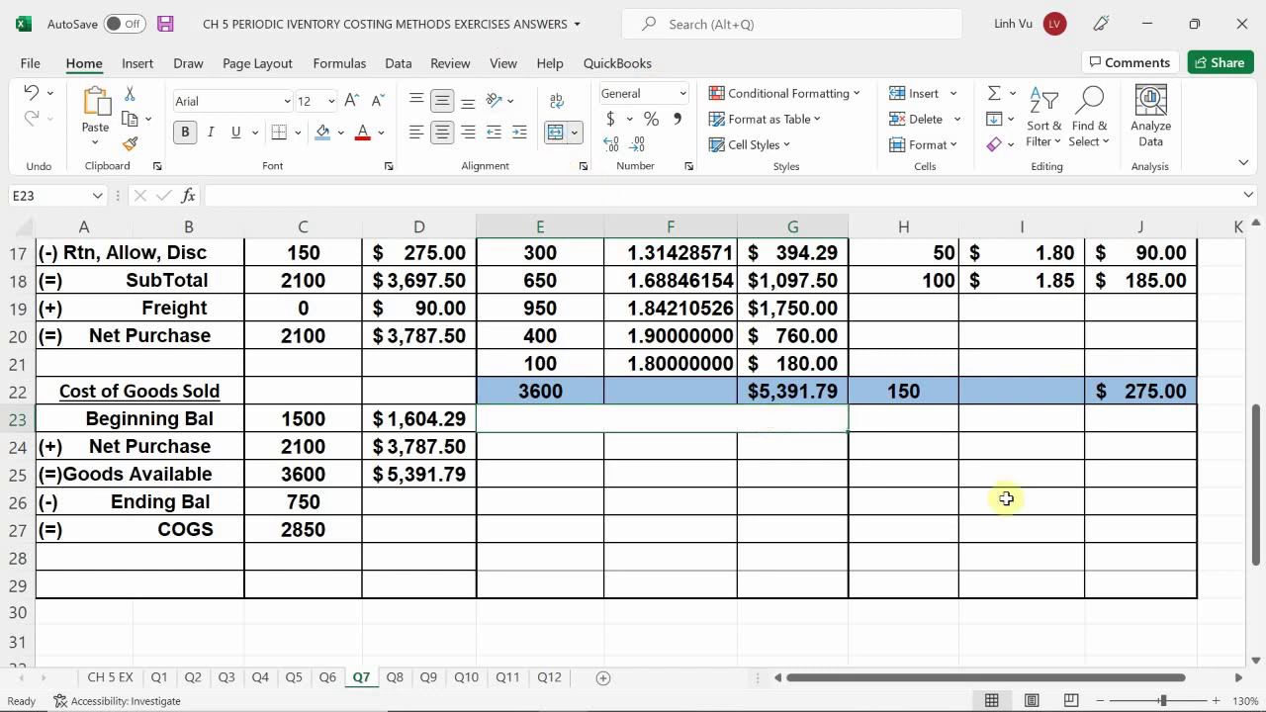
type("COST")
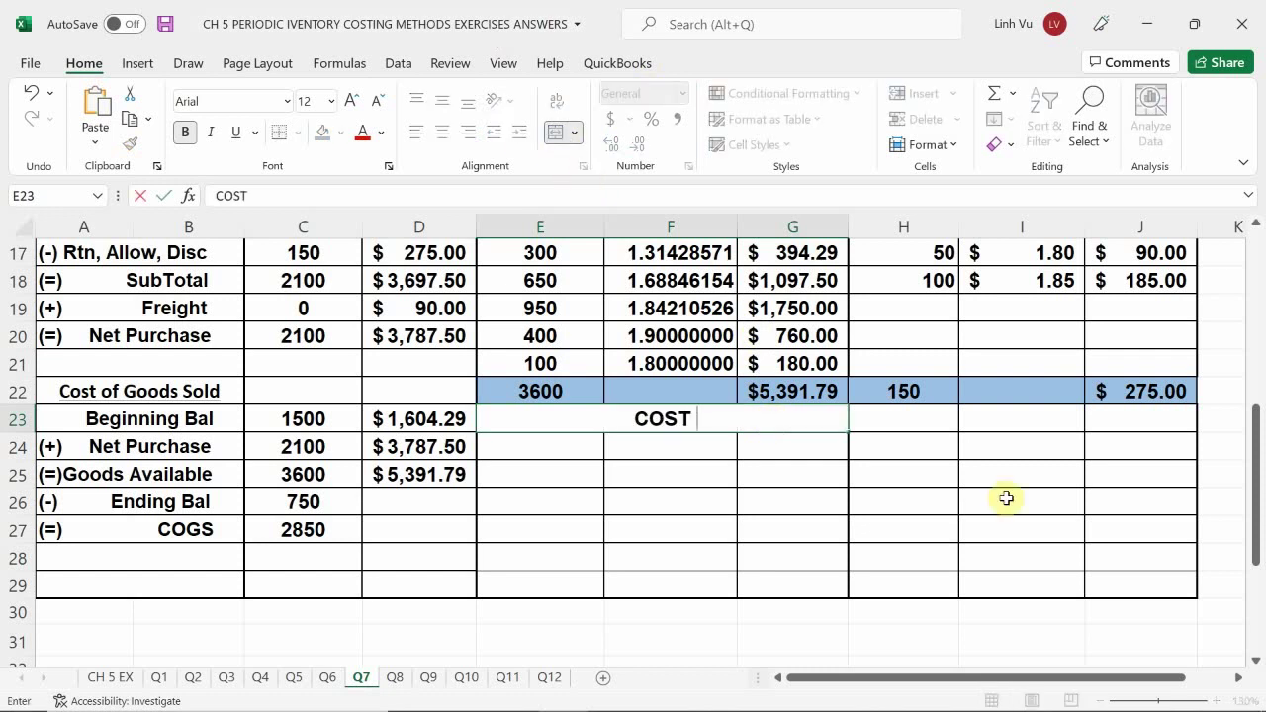
type(" OF GOODS SOLD")
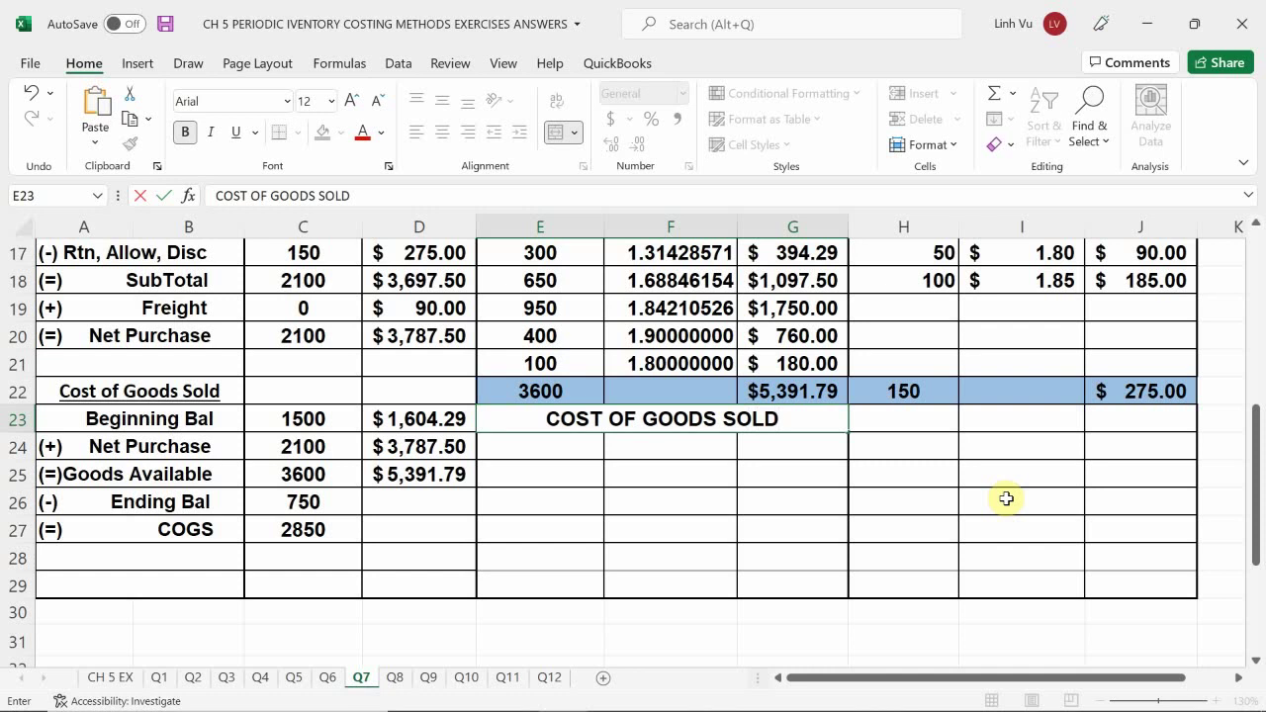
key("Return")
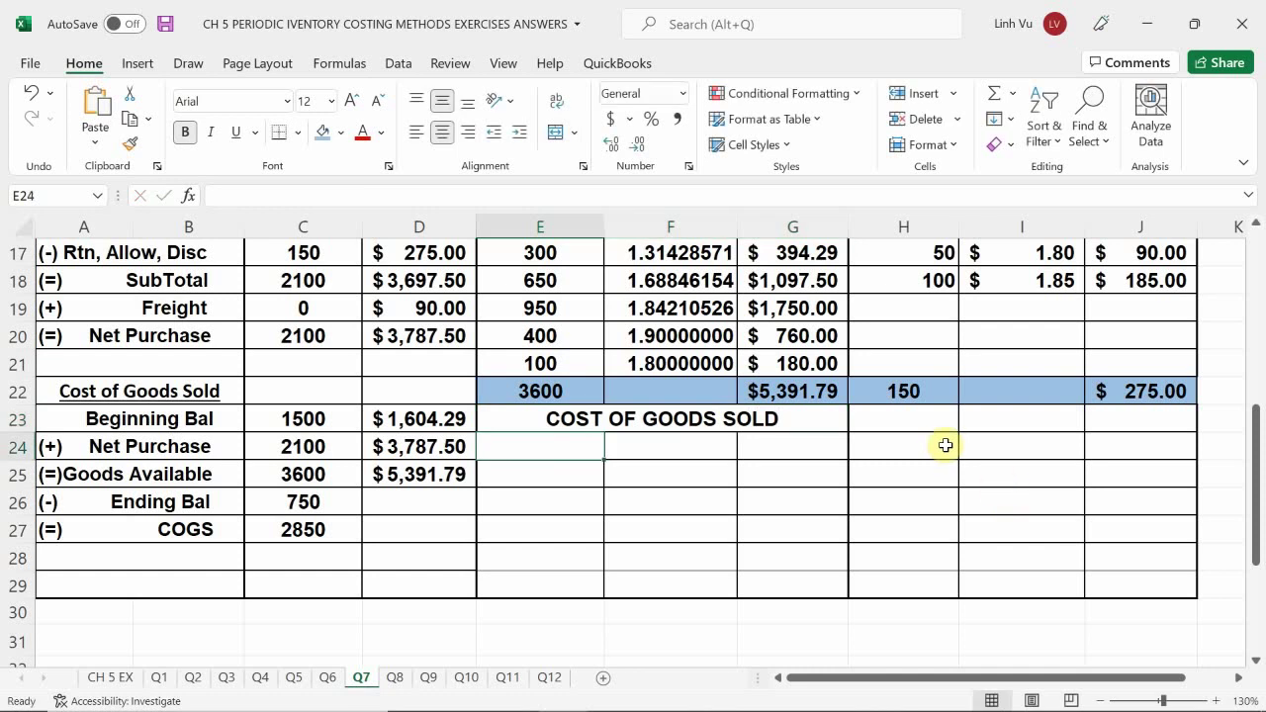
Fill the total row cells E29:J29 with the same blue as the other total rows.
key("Down")
key("Down")
key("Down")
key("Down")
key("Down")
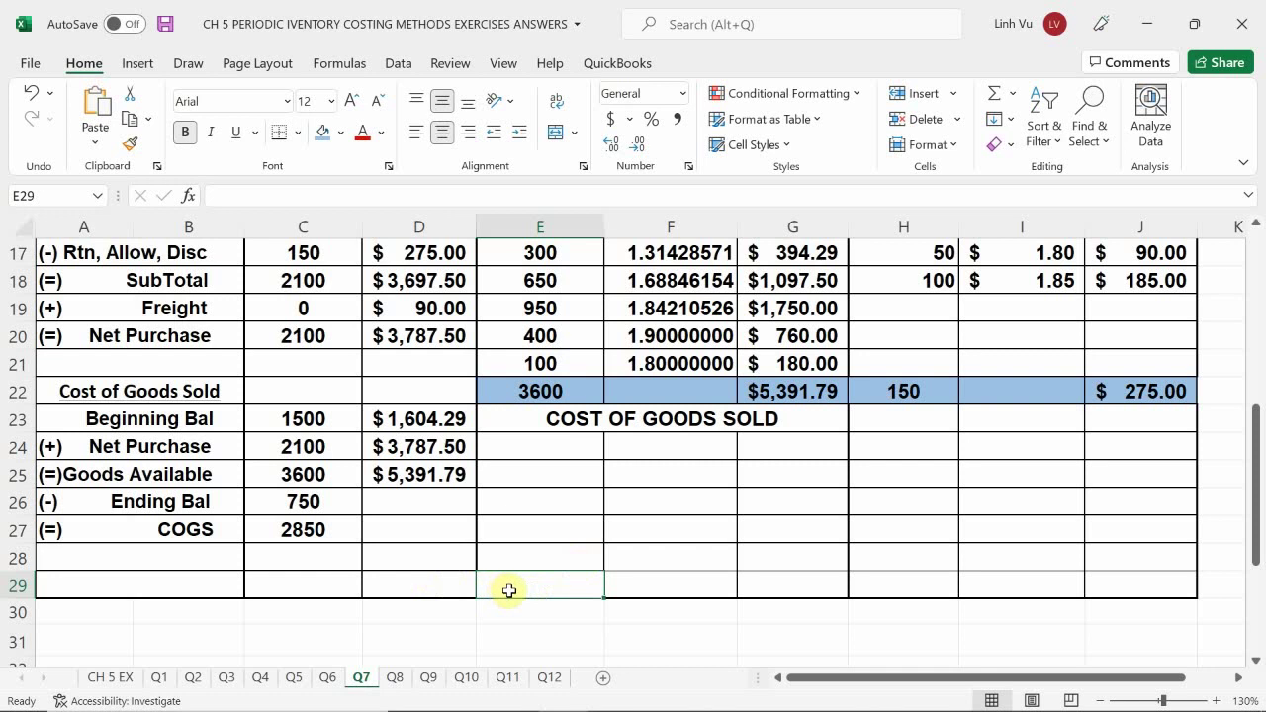
left_click_drag(509, 591, 1125, 584)
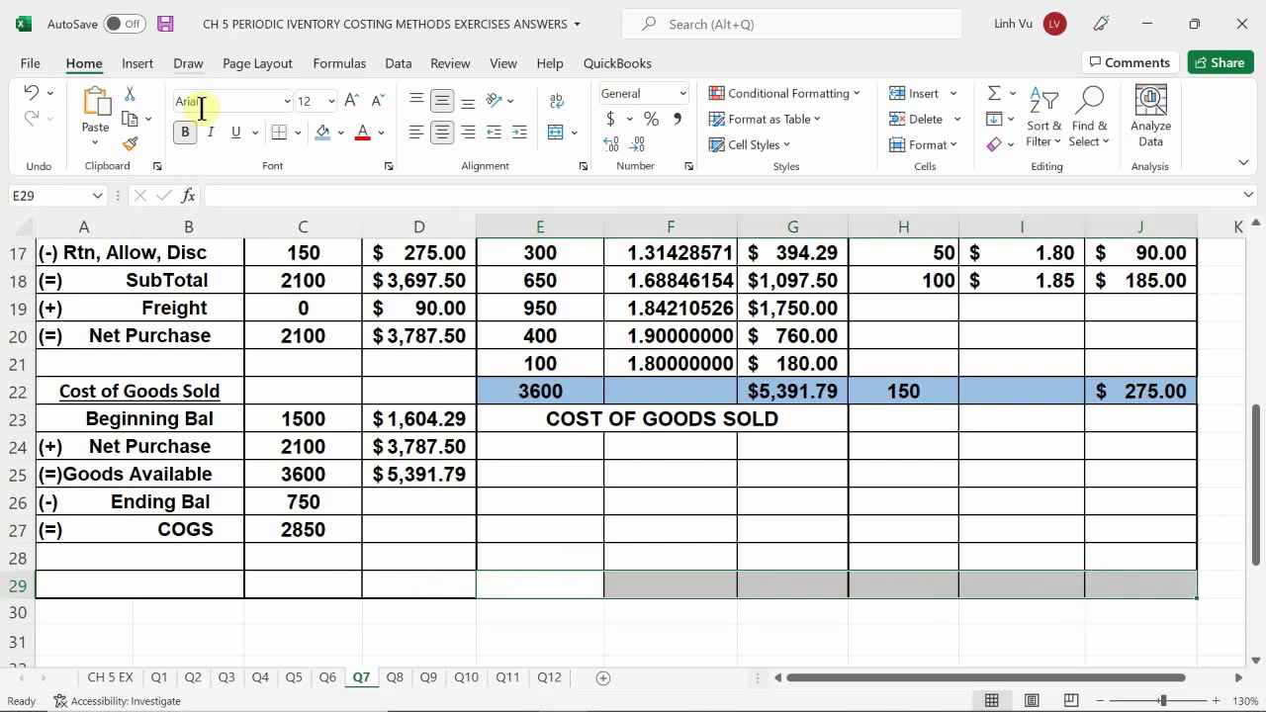
left_click(317, 133)
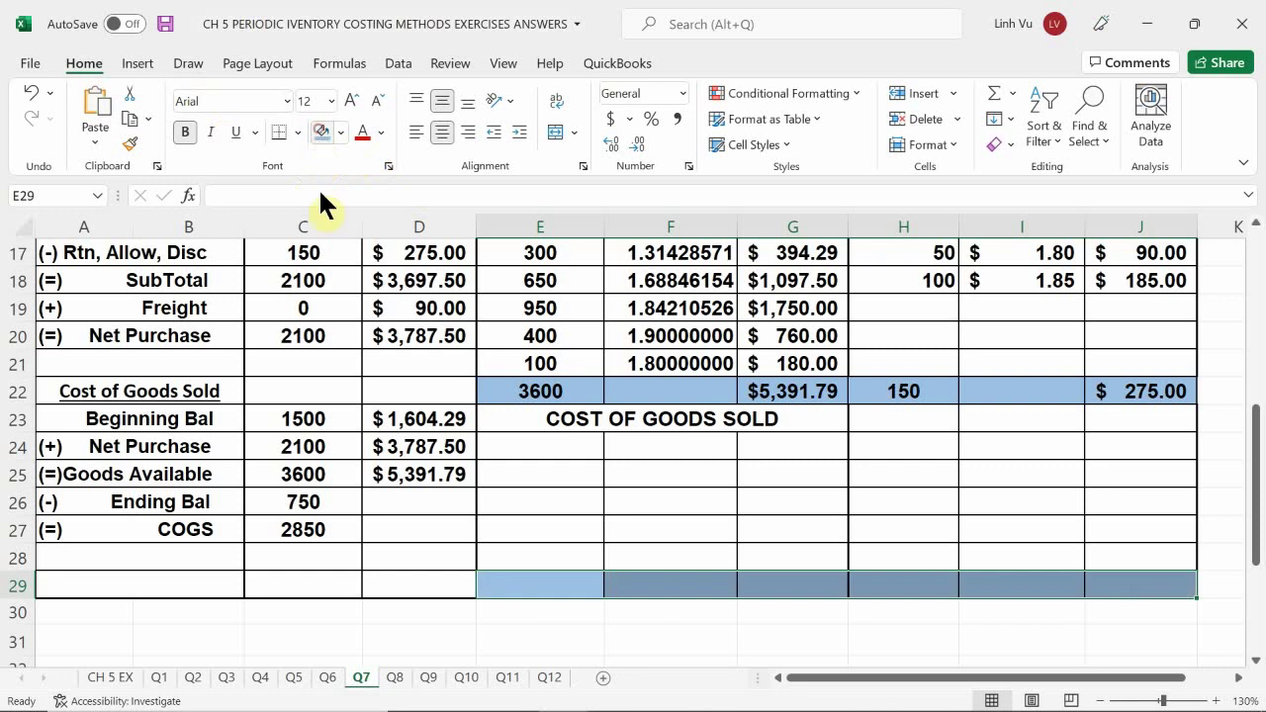
Total the cost of goods sold quantities in E29 with the formula =SUM(E24:E28).
left_click(522, 584)
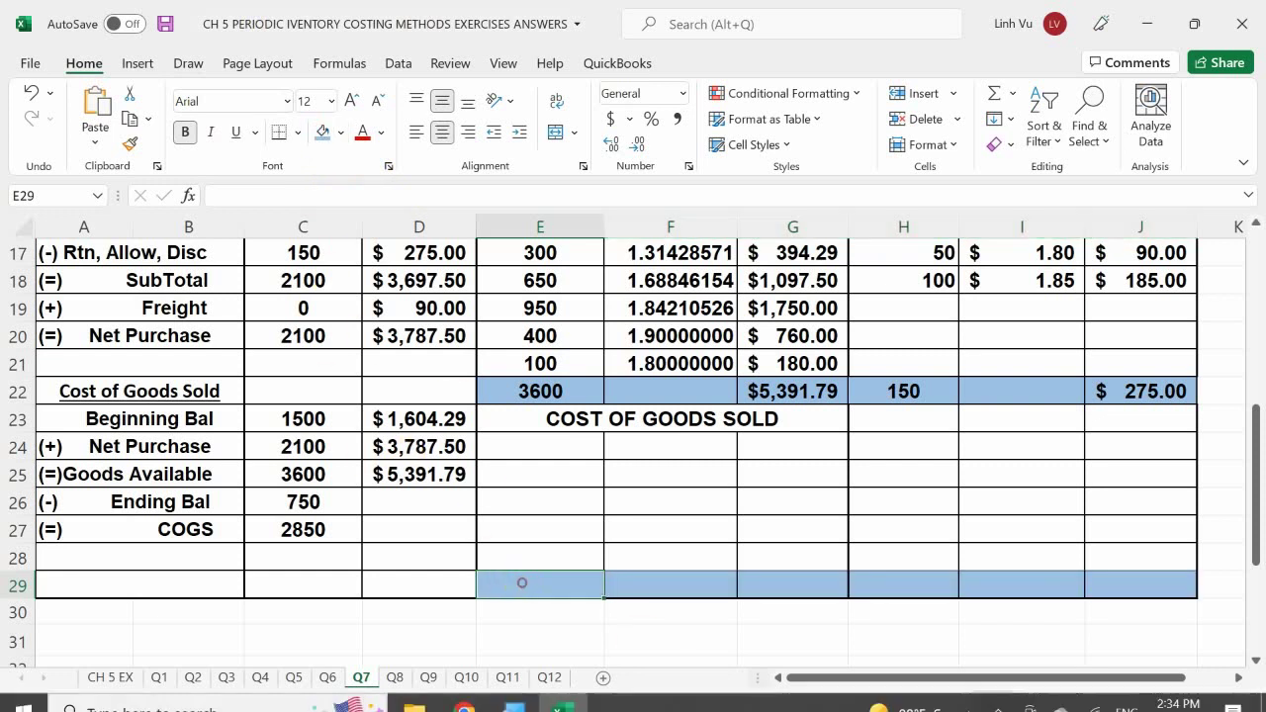
type("=SUM(")
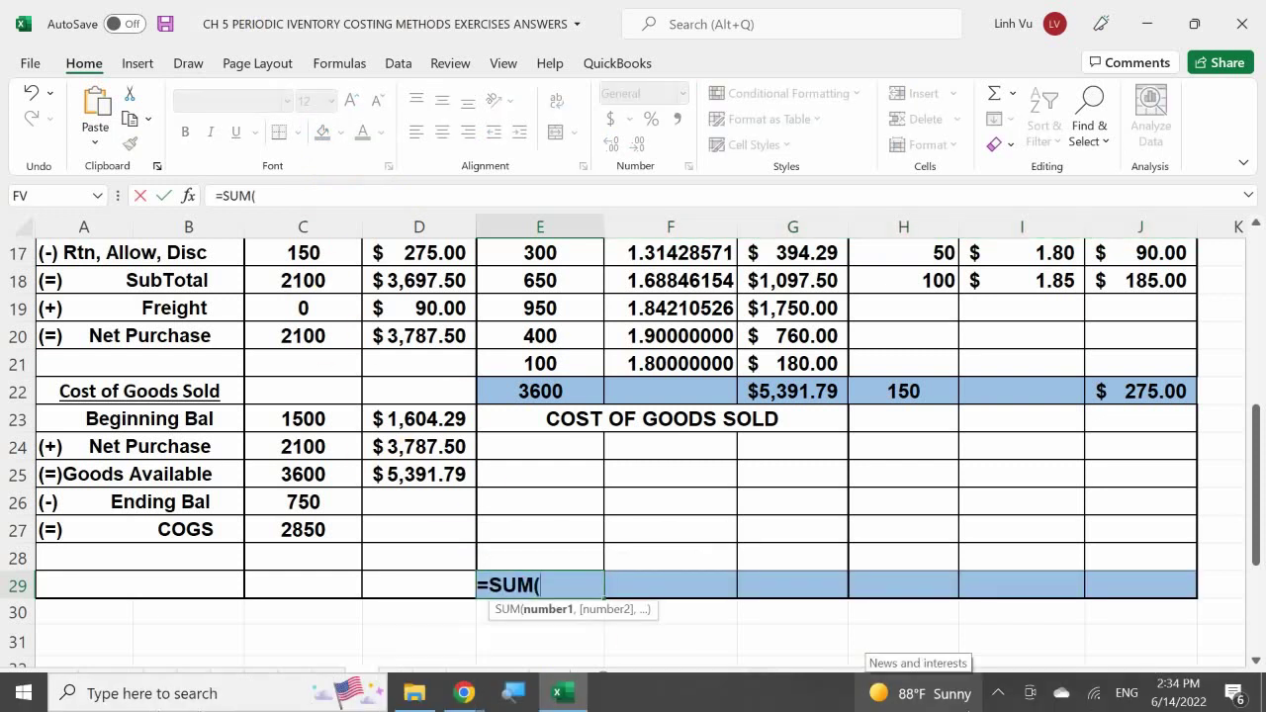
key("Up")
left_click_drag(539, 557, 539, 447)
key("Return")
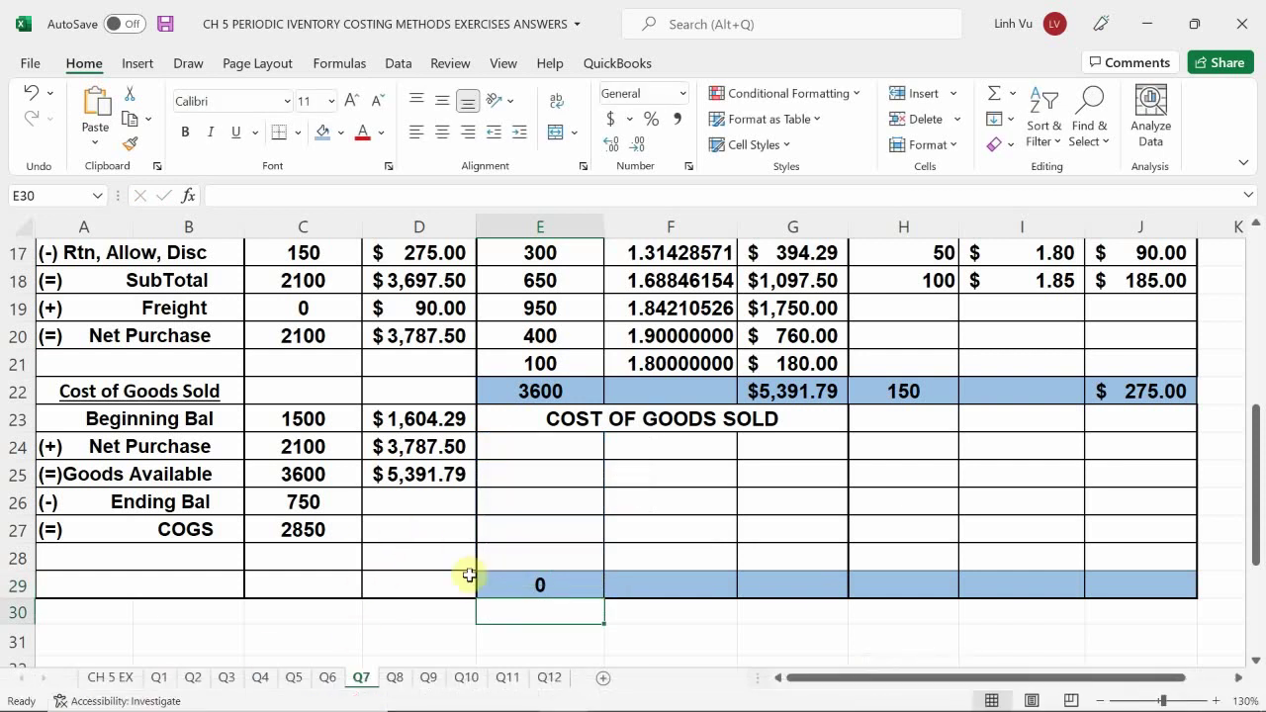
Copy the SUM formula from E29 across to I29 and clear the unit cost total in F29.
left_click(519, 586)
left_click_drag(602, 599, 1068, 593)
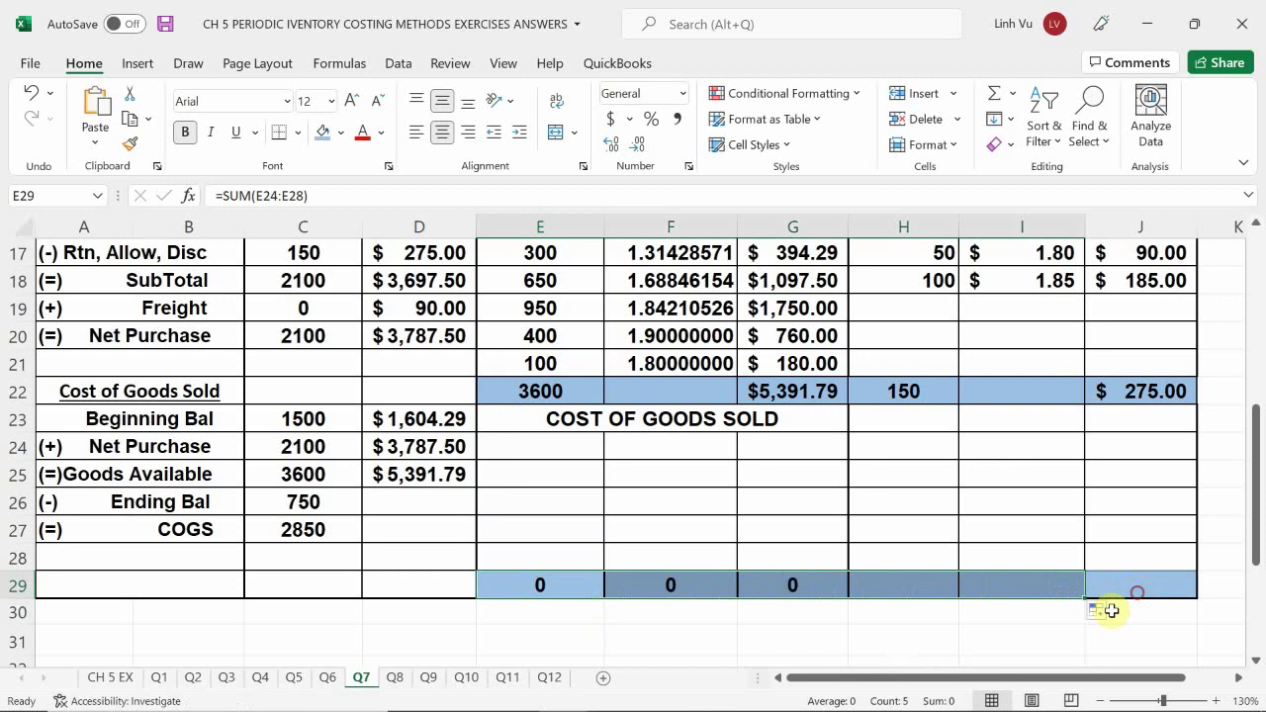
left_click(692, 587)
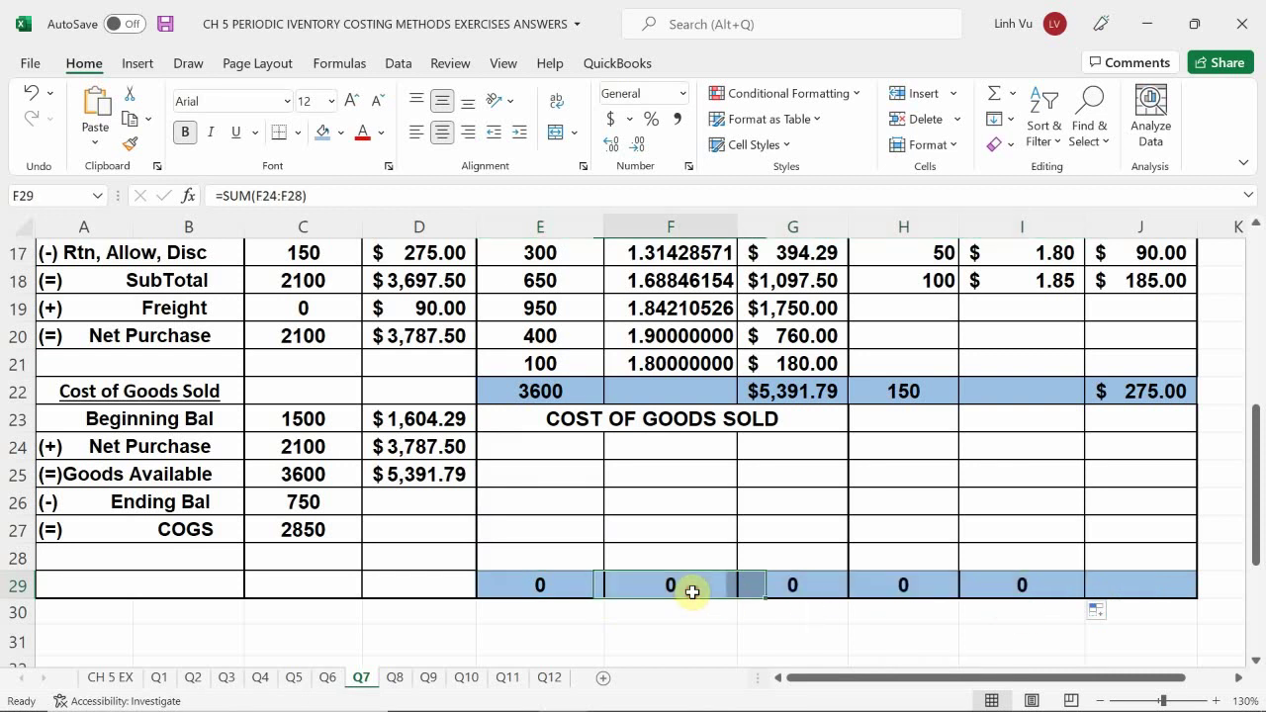
double_click(692, 589)
key("Return")
Apply the dollar accounting number format to the total cost cell G29.
left_click(775, 591)
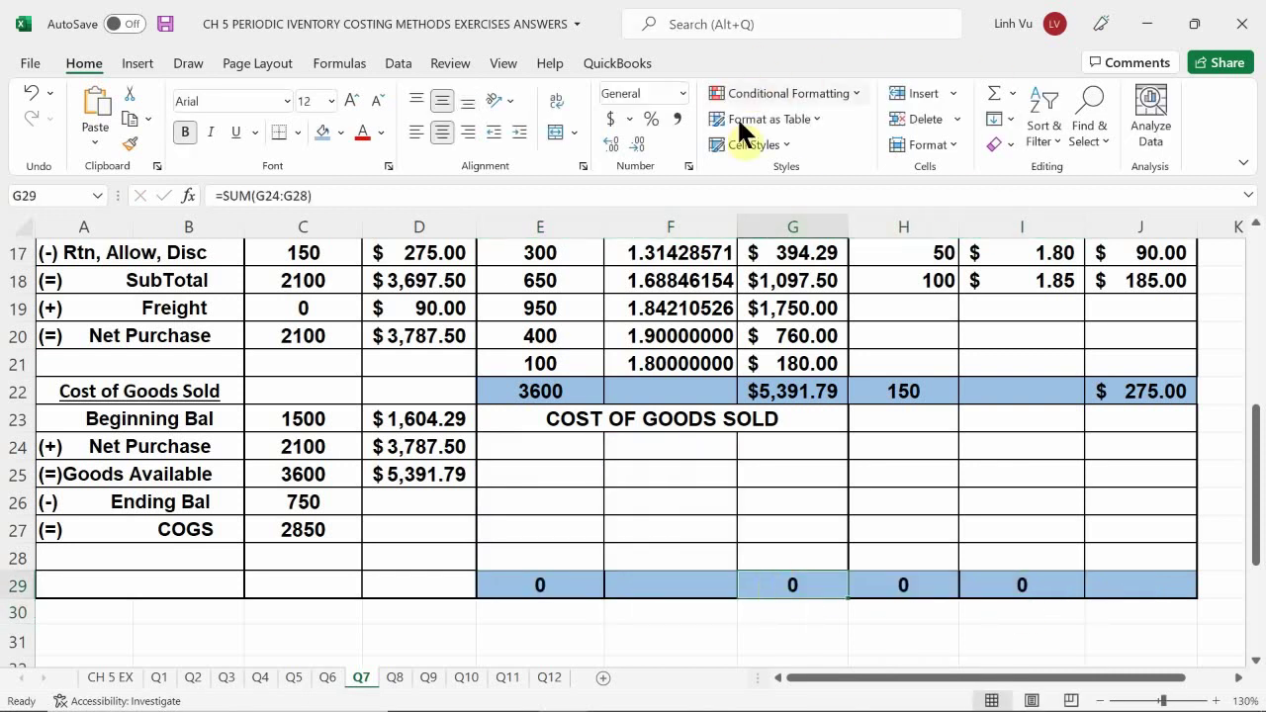
left_click(610, 119)
left_click_drag(739, 583, 540, 488)
Link the first cost of goods sold quantity in E24 to the 100-unit layer with =E21.
scroll(540, 488, "up", 1)
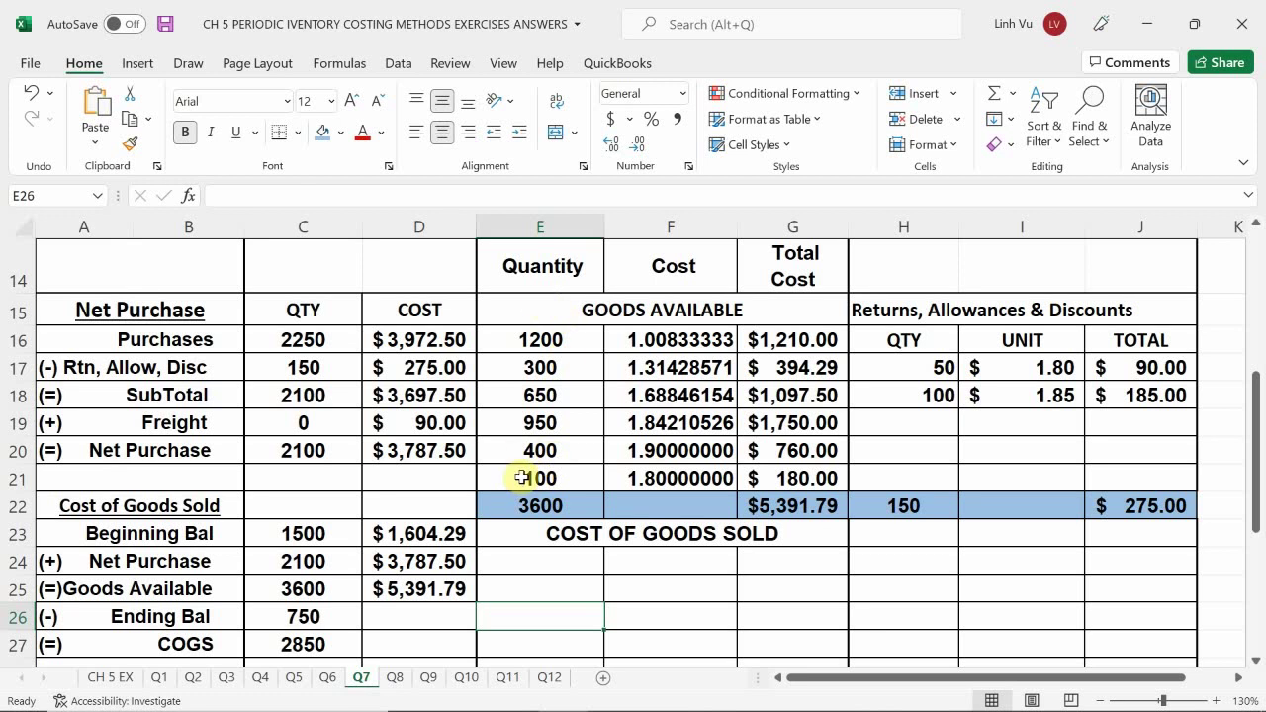
scroll(522, 478, "down", 1)
left_click(530, 448)
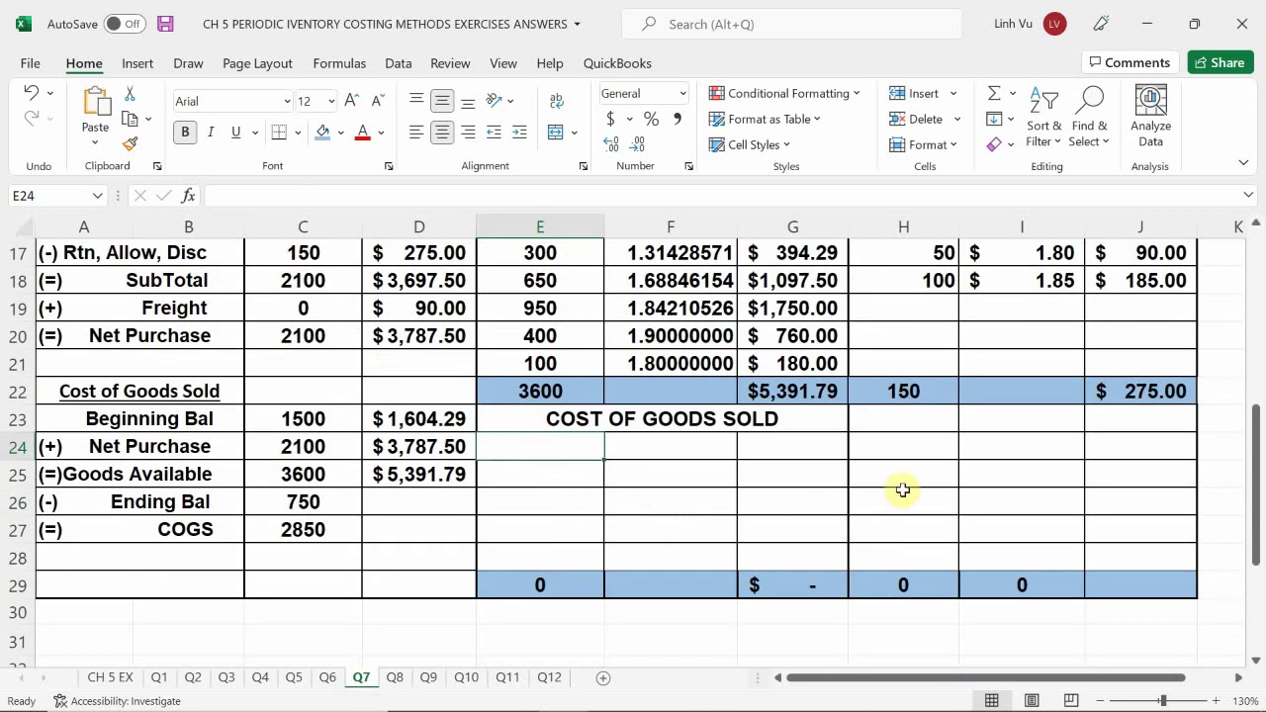
scroll(904, 490, "up", 1)
type("=")
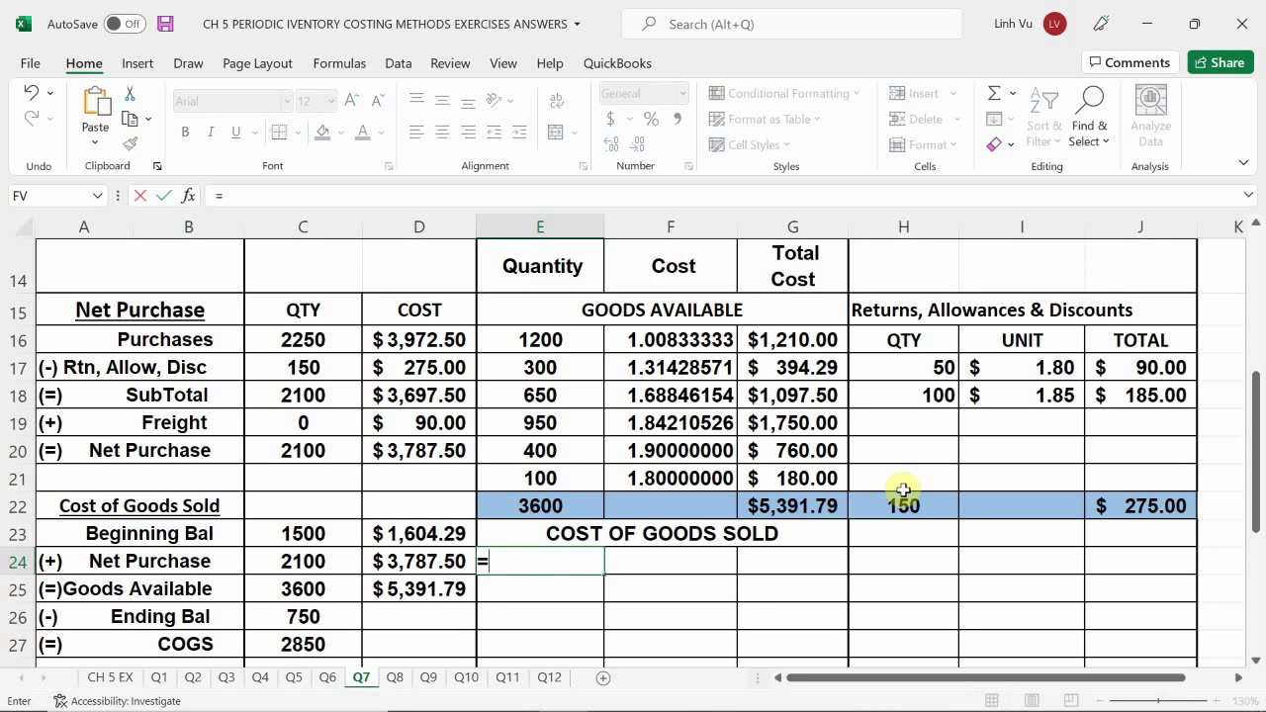
mouse_move(3, 708)
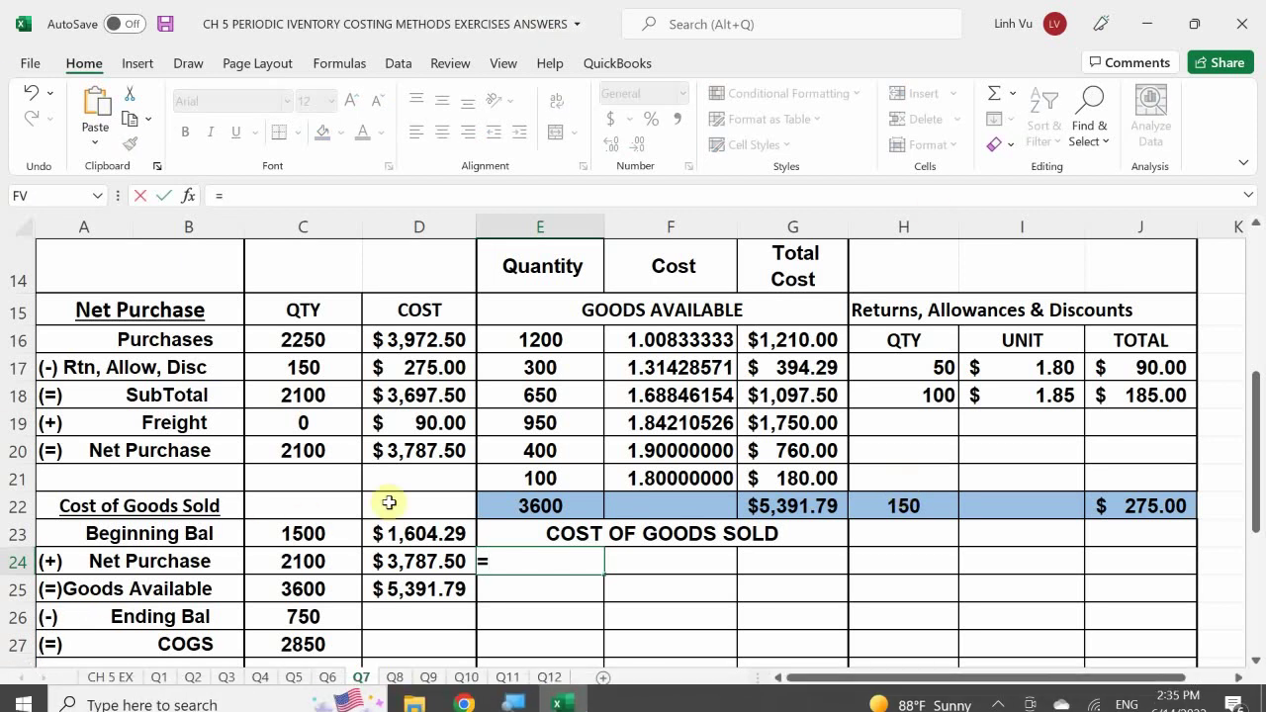
left_click(539, 478)
key("Return")
Link the unit cost in F24 to the last goods available layer with =F21.
key("Up")
key("Right")
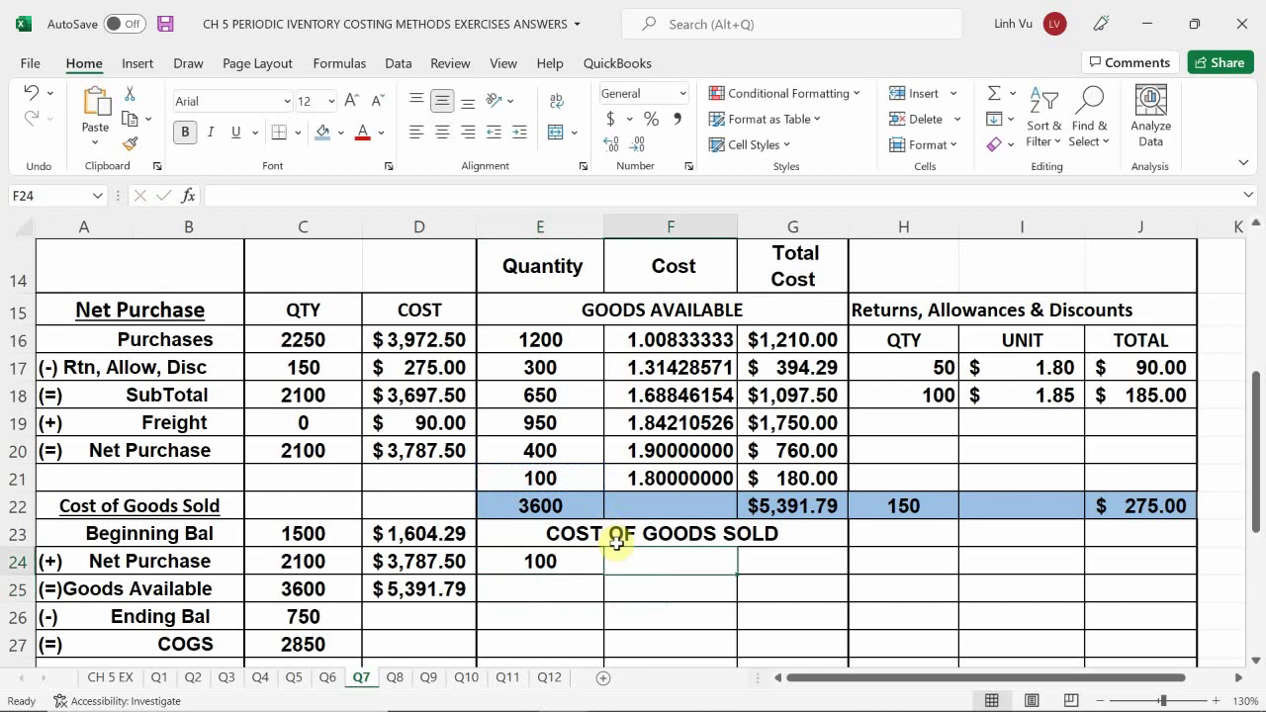
type("=")
key("Up")
key("Up")
key("Down")
key("Return")
Link the total cost in G24 to the last goods available layer with =G21.
key("Up")
key("Right")
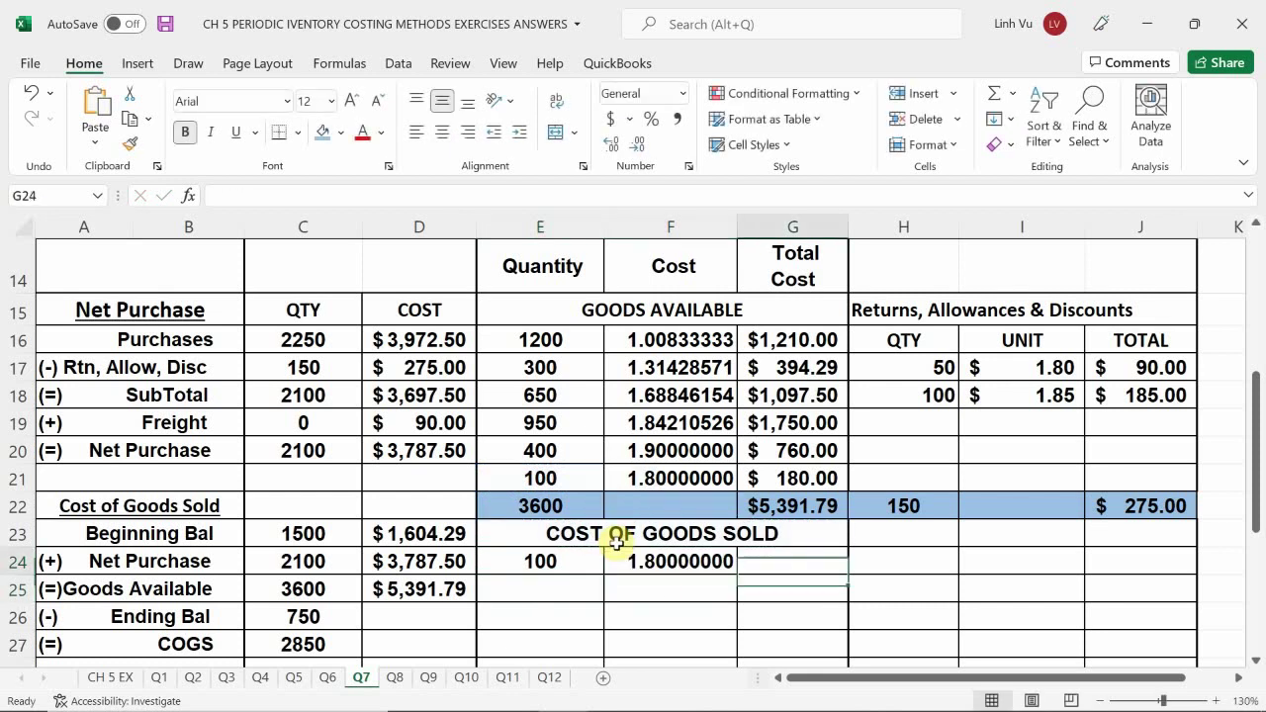
type("=")
key("Up")
key("Up")
key("Up")
key("Return")
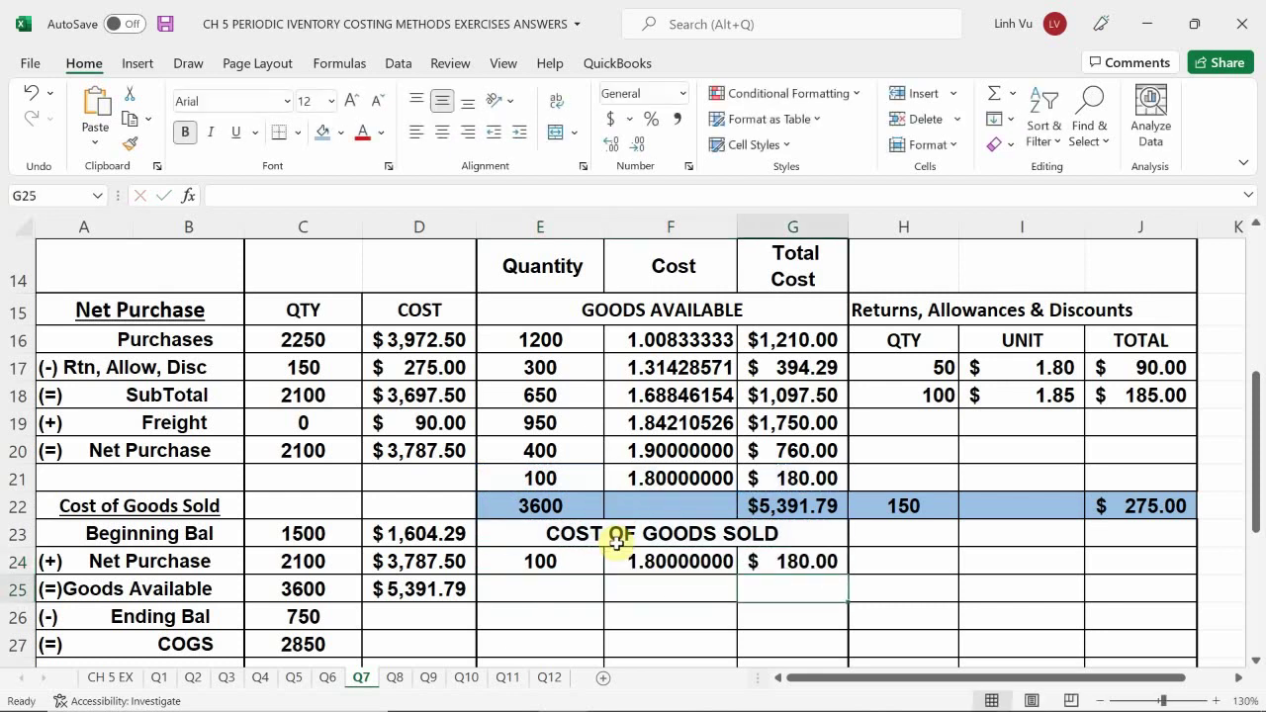
Link the second cost of goods sold quantity in E25 to the 400-unit layer with =E20.
left_click(577, 587)
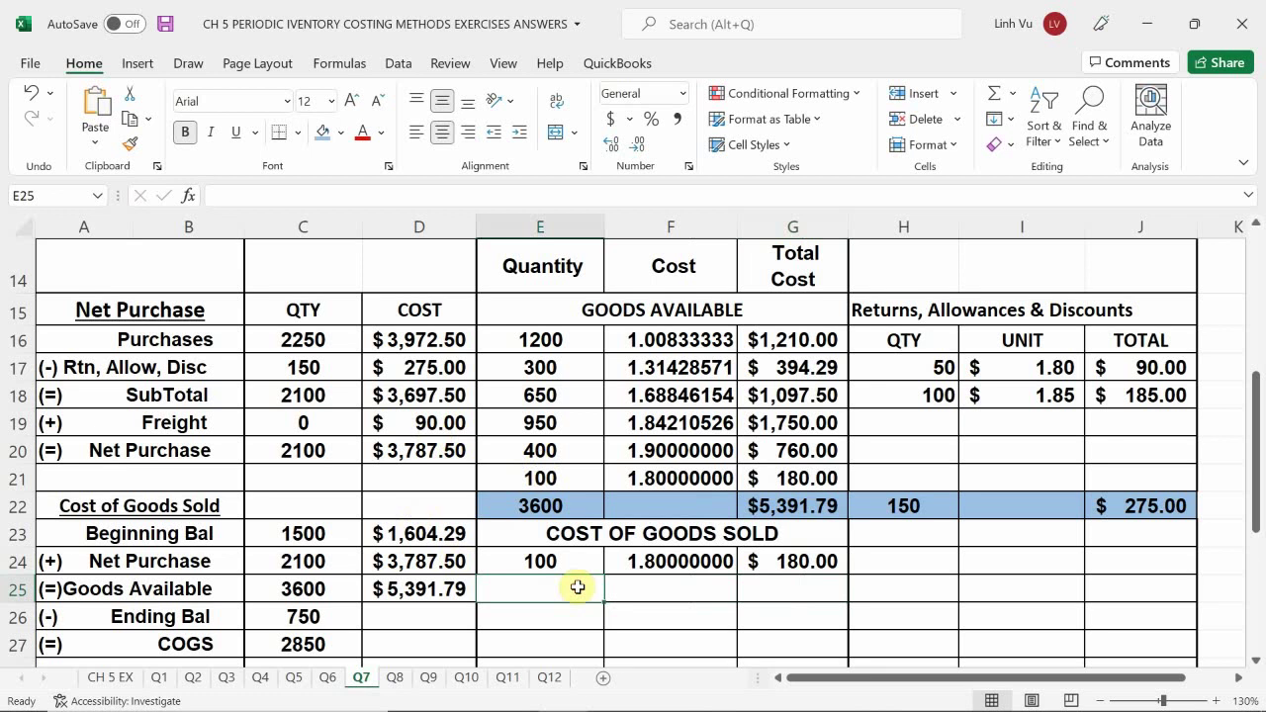
scroll(577, 587, "down", 1)
scroll(544, 628, "up", 1)
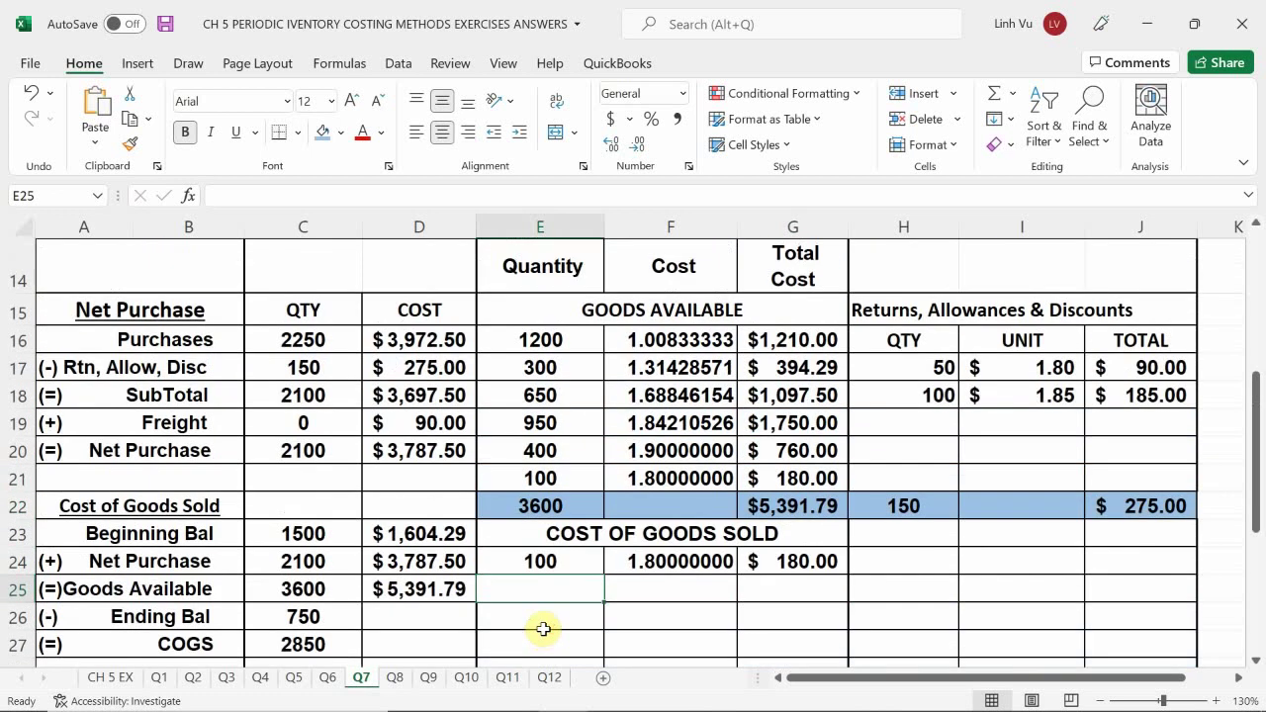
type("=")
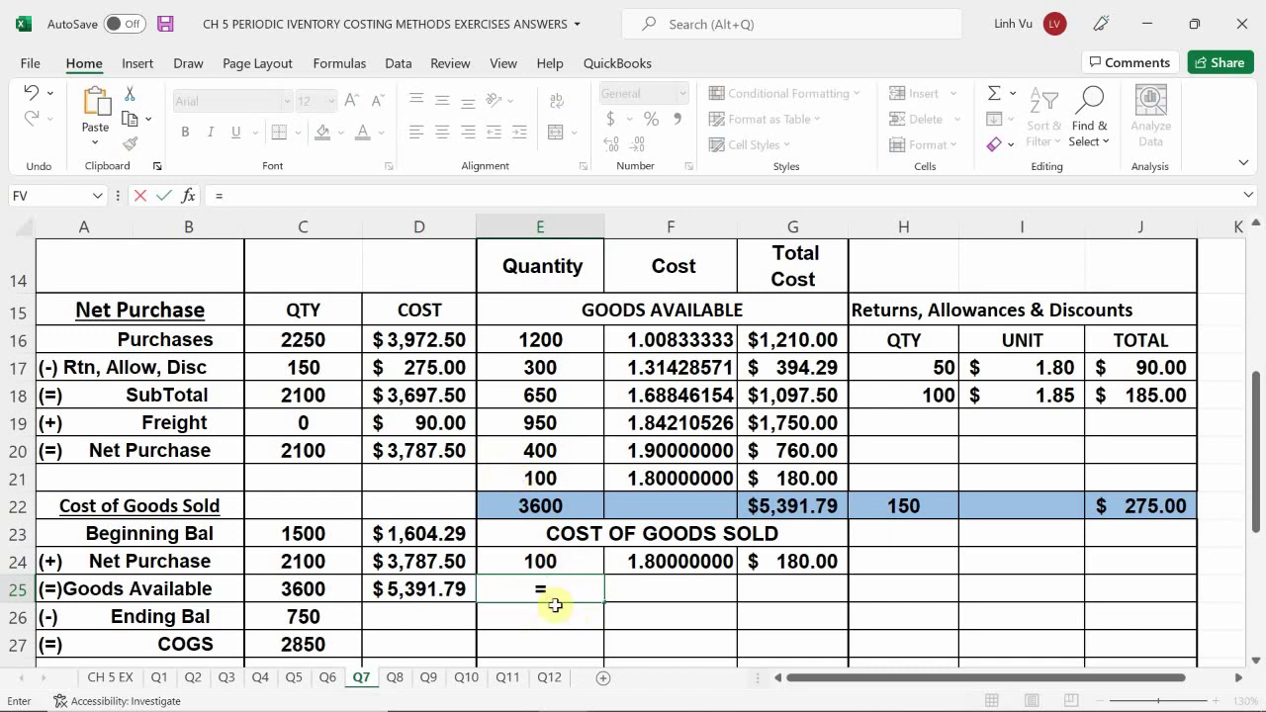
left_click(565, 446)
key("Return")
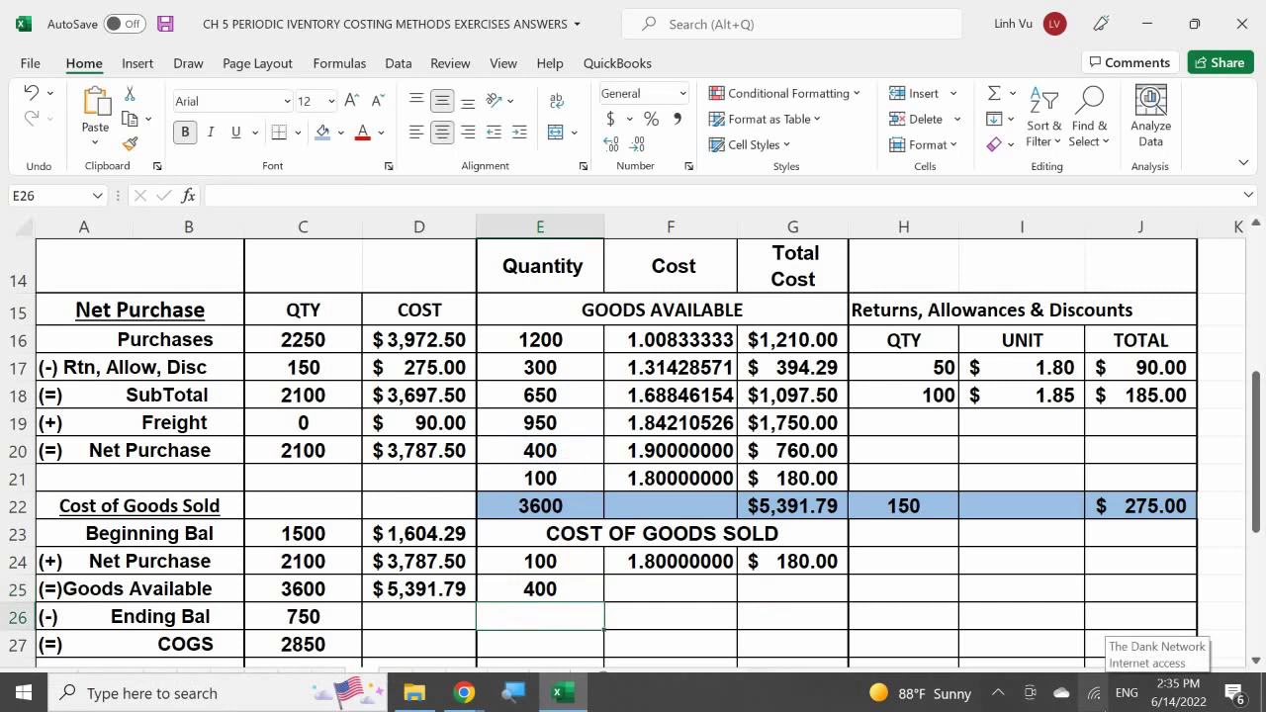
Link the unit cost in F25 to the 400-unit goods available layer with =F20.
key("Right")
key("Up")
type("=")
key("Up")
key("Up")
key("Up")
key("Up")
key("Up")
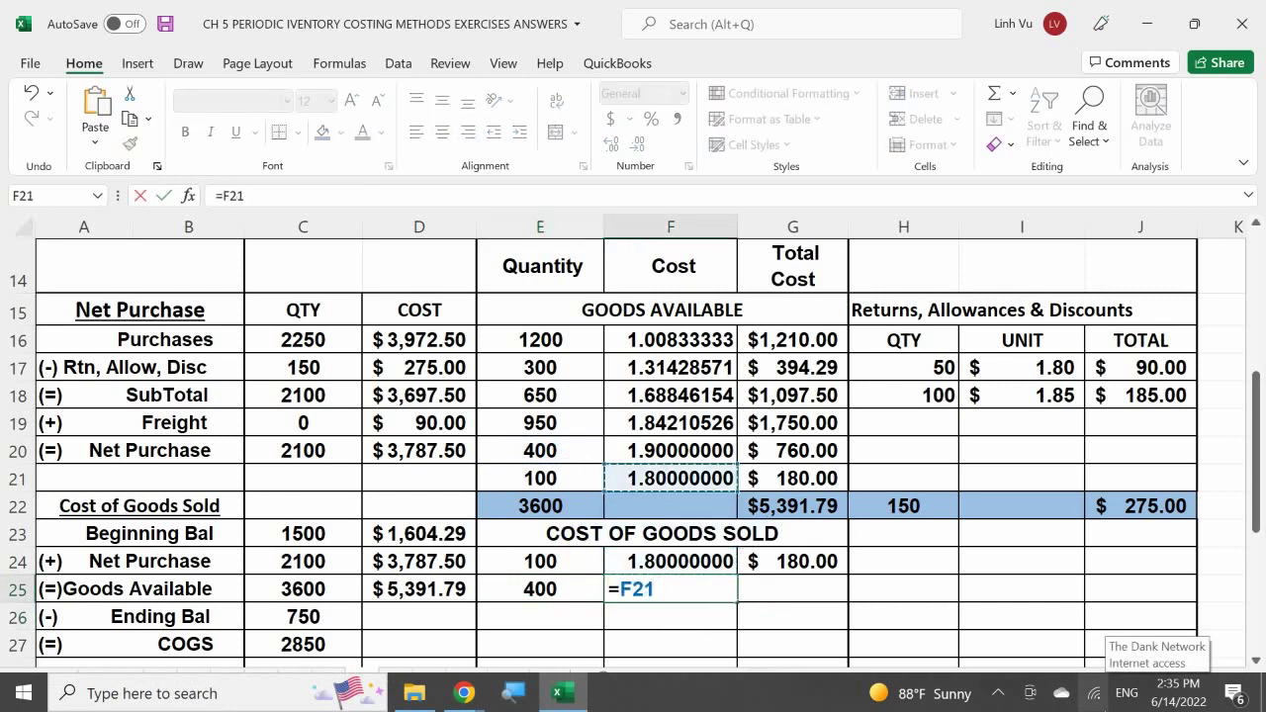
key("Return")
Link the total cost in G25 to the 400-unit goods available layer with =G20.
key("Right")
key("Up")
type("=")
key("Up")
key("Up")
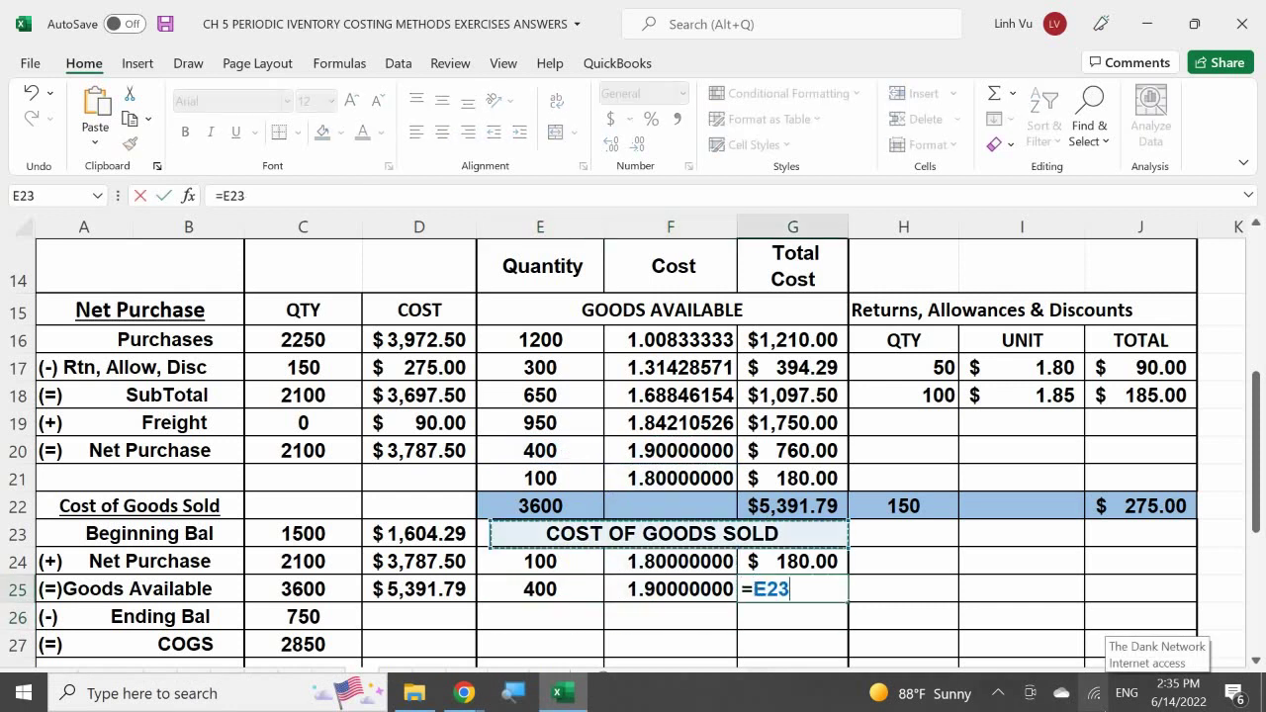
key("Up")
key("Up")
key("Up")
key("Return")
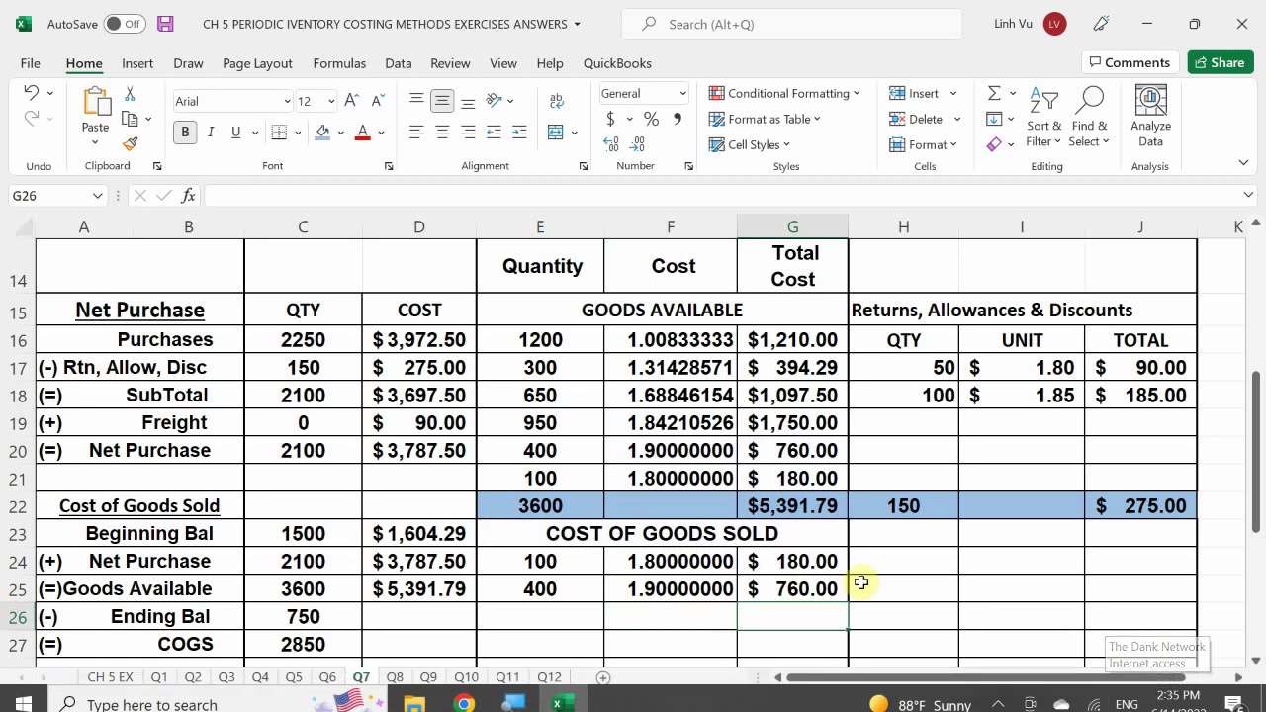
Link the third cost of goods sold quantity in E26 to the 950-unit layer with =E19.
left_click(524, 618)
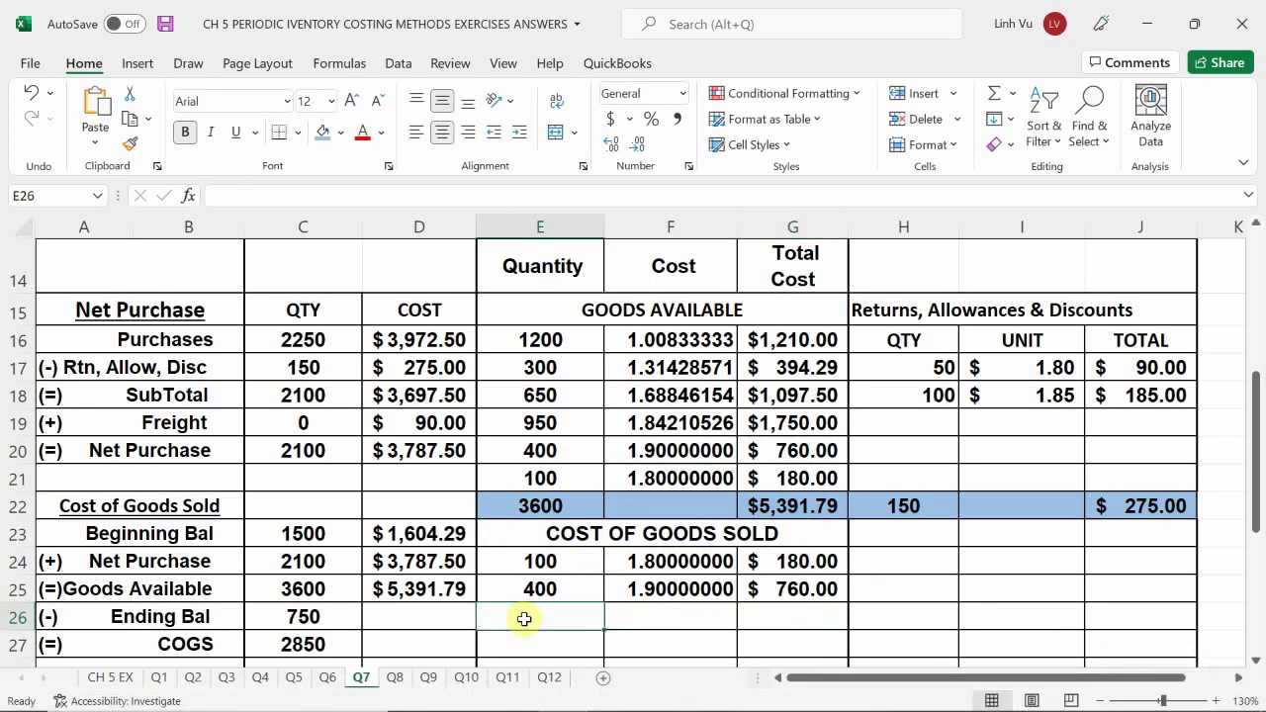
type("=")
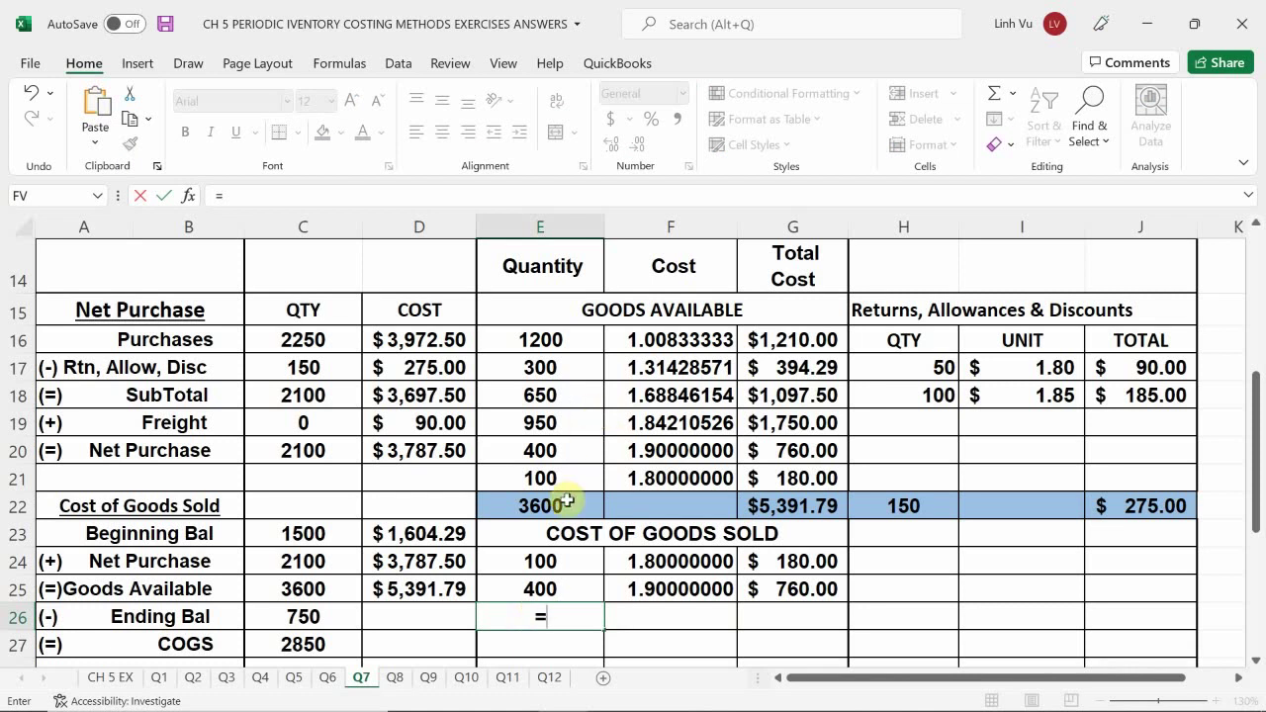
left_click(544, 426)
key("Return")
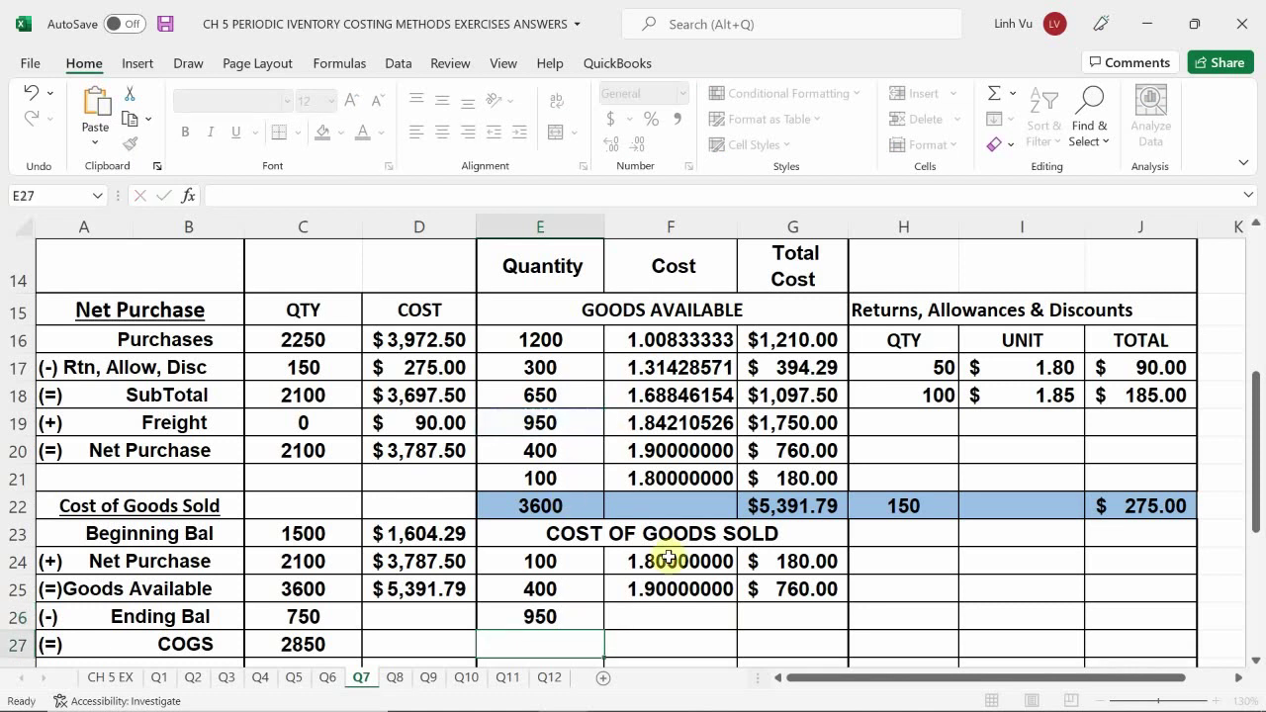
Link the unit cost in F26 to the 950-unit goods available layer with =F19.
key("Up")
key("Right")
type("=")
key("Up")
key("Up")
key("Up")
key("Up")
key("Up")
key("Up")
key("Up")
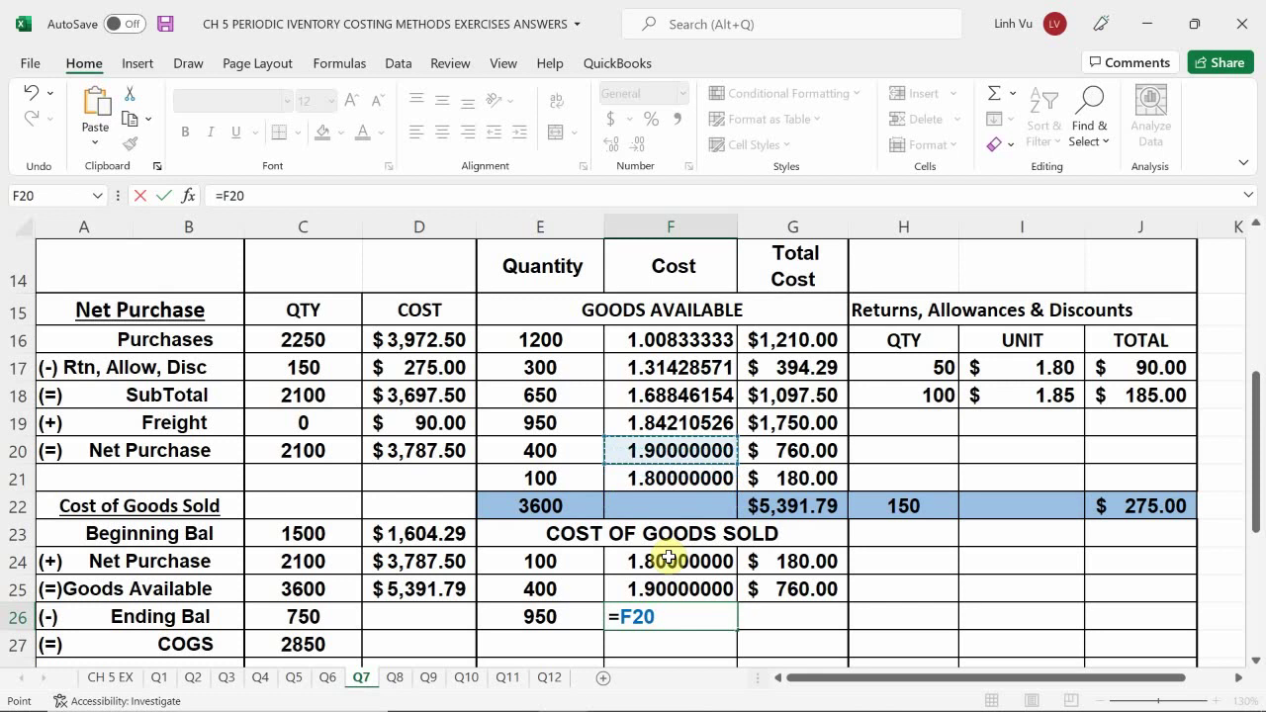
key("Return")
Link the total cost in G26 to the 950-unit goods available layer with =G19.
key("Right")
key("Up")
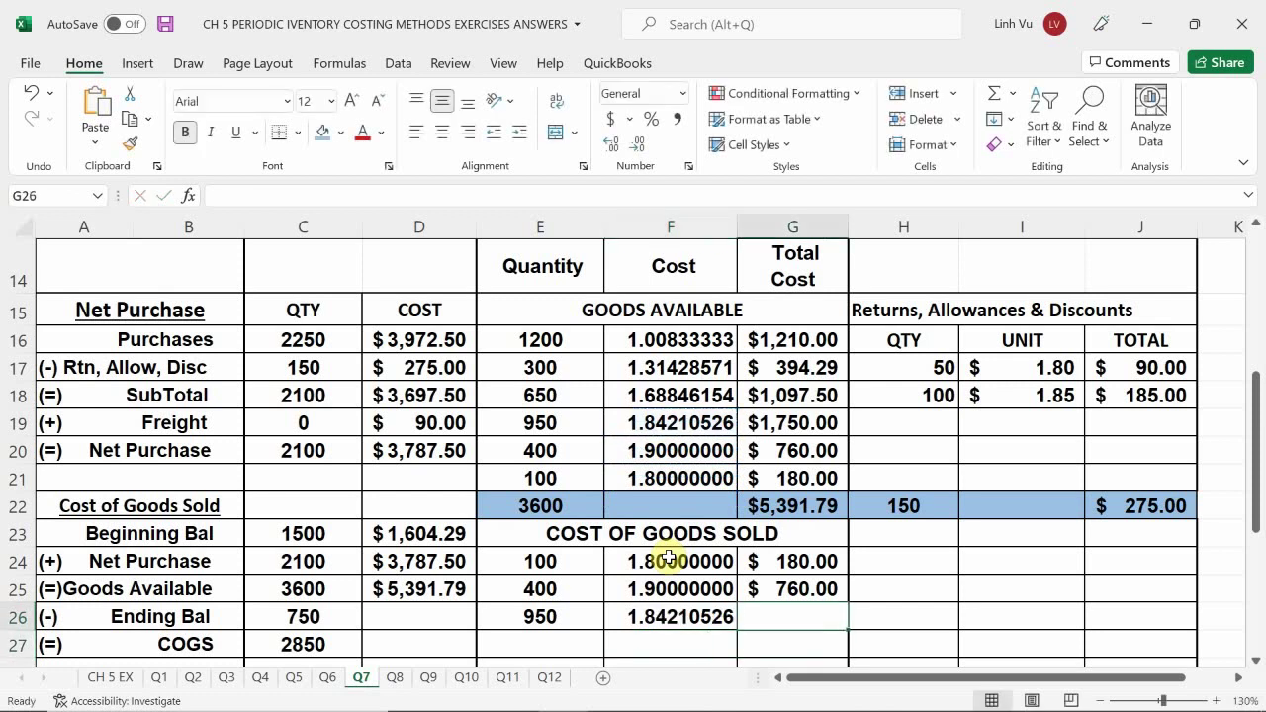
type("=")
key("Up")
key("Up")
key("Up")
key("Up")
key("Up")
key("Up")
key("Up")
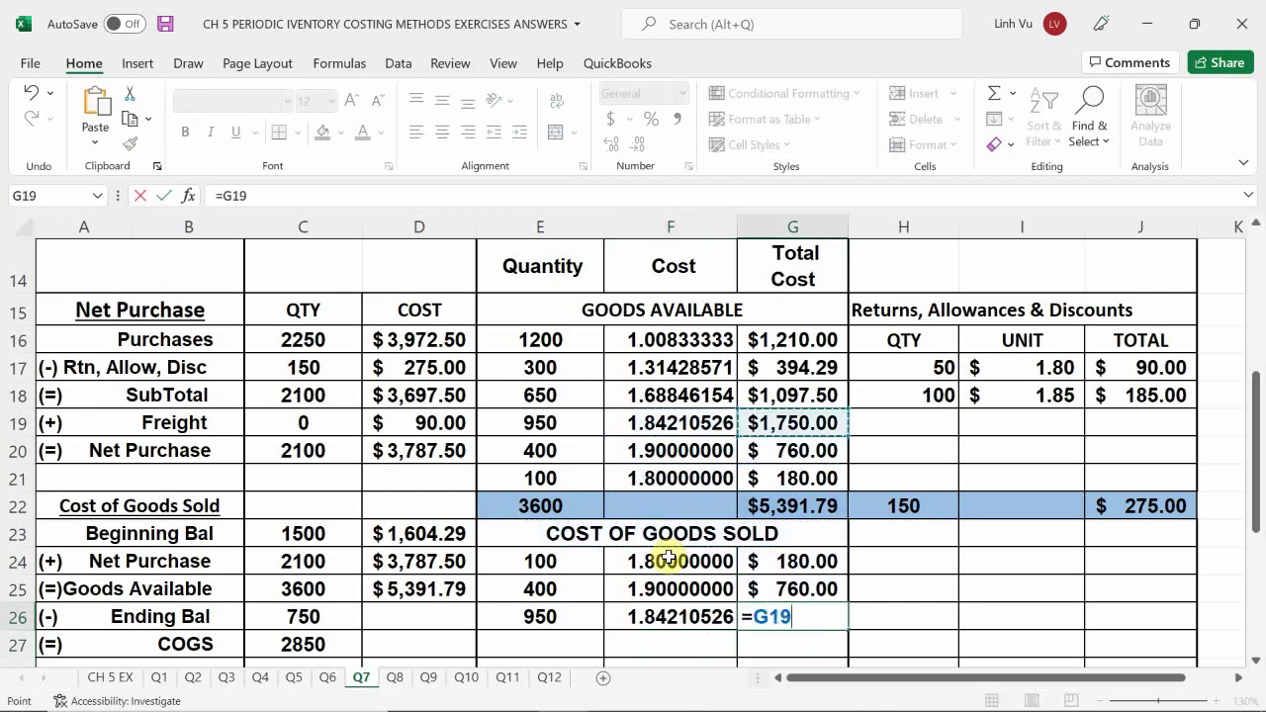
key("Return")
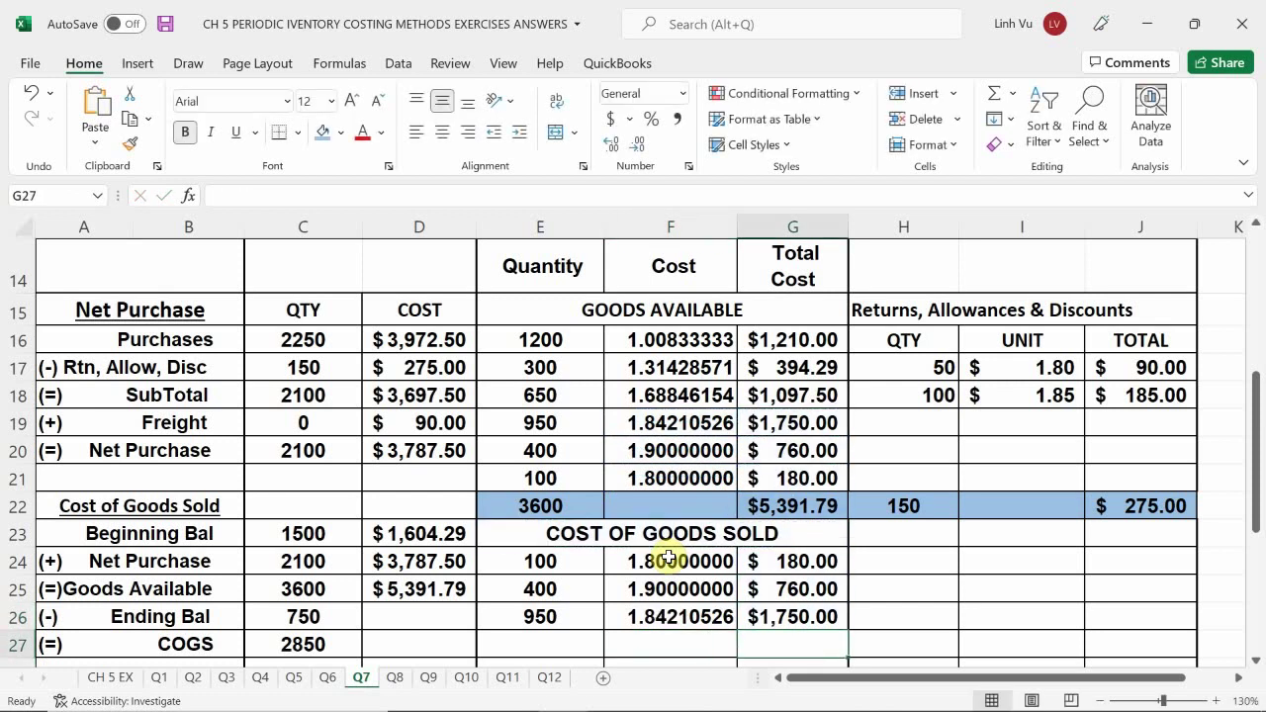
Check the quantity total in row 29 and link the fourth cost of goods sold quantity in E27 with =E18.
scroll(524, 593, "down", 1)
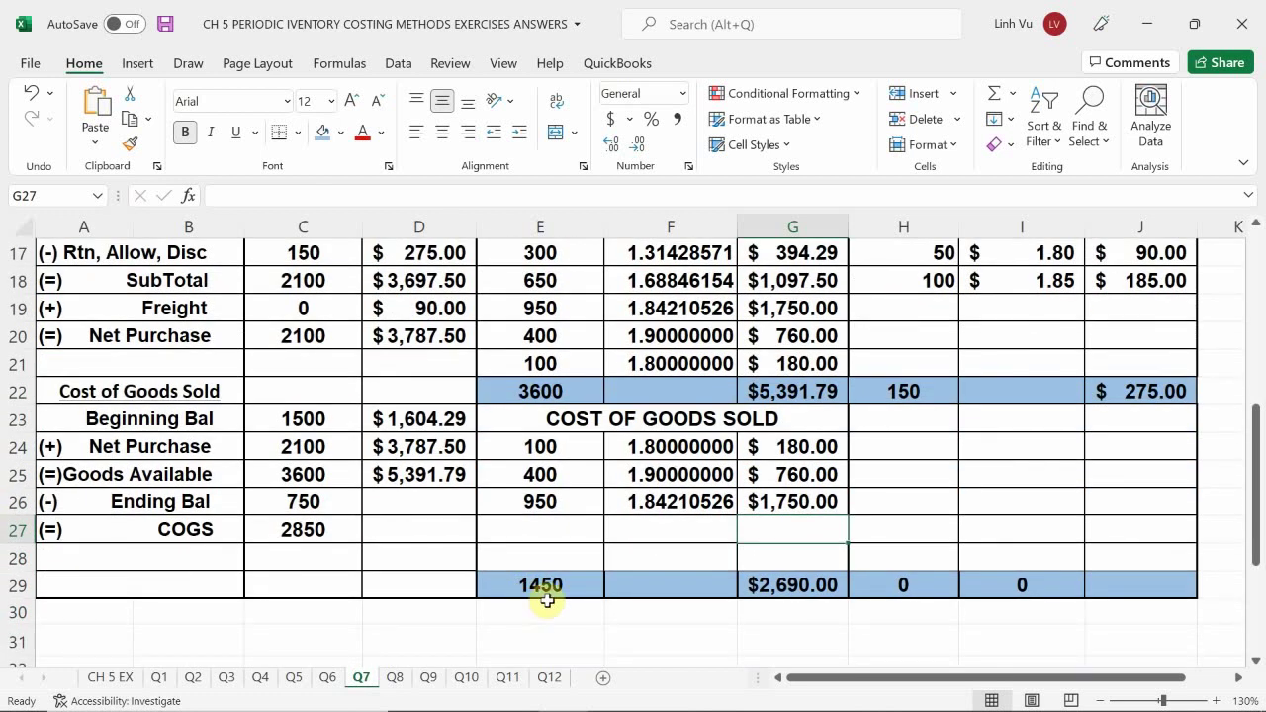
scroll(539, 593, "up", 1)
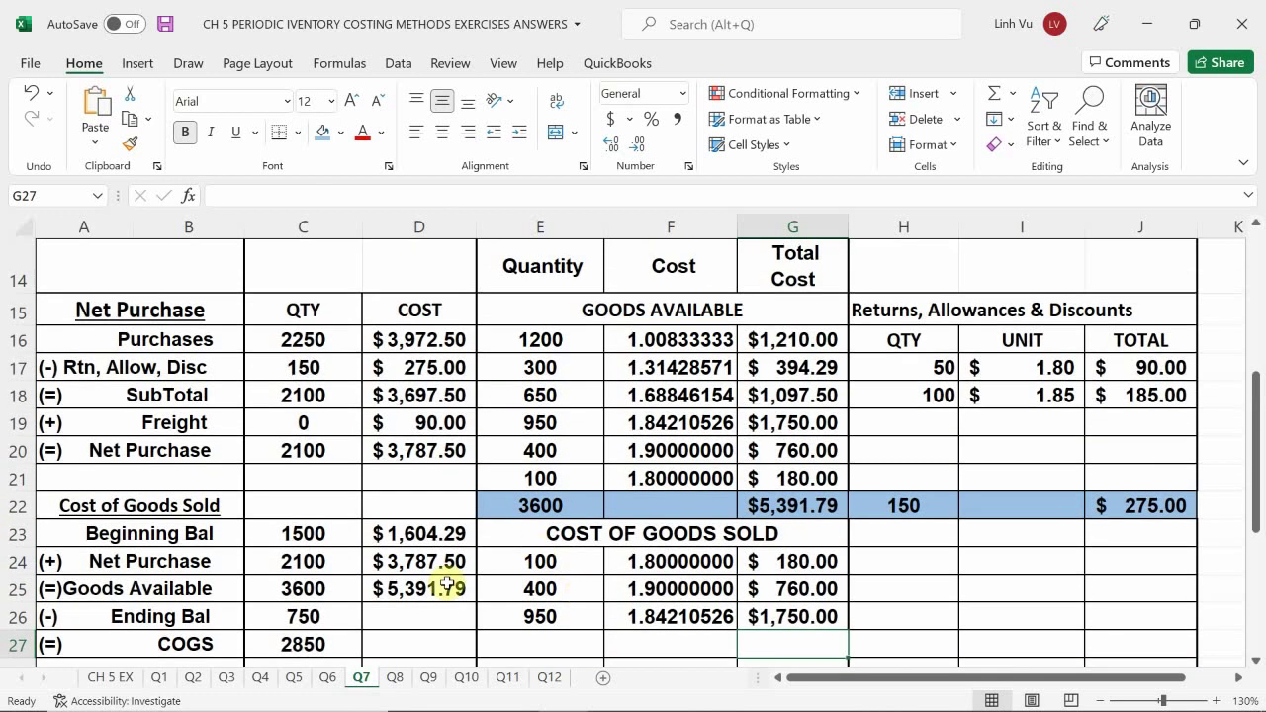
left_click(533, 638)
type("=")
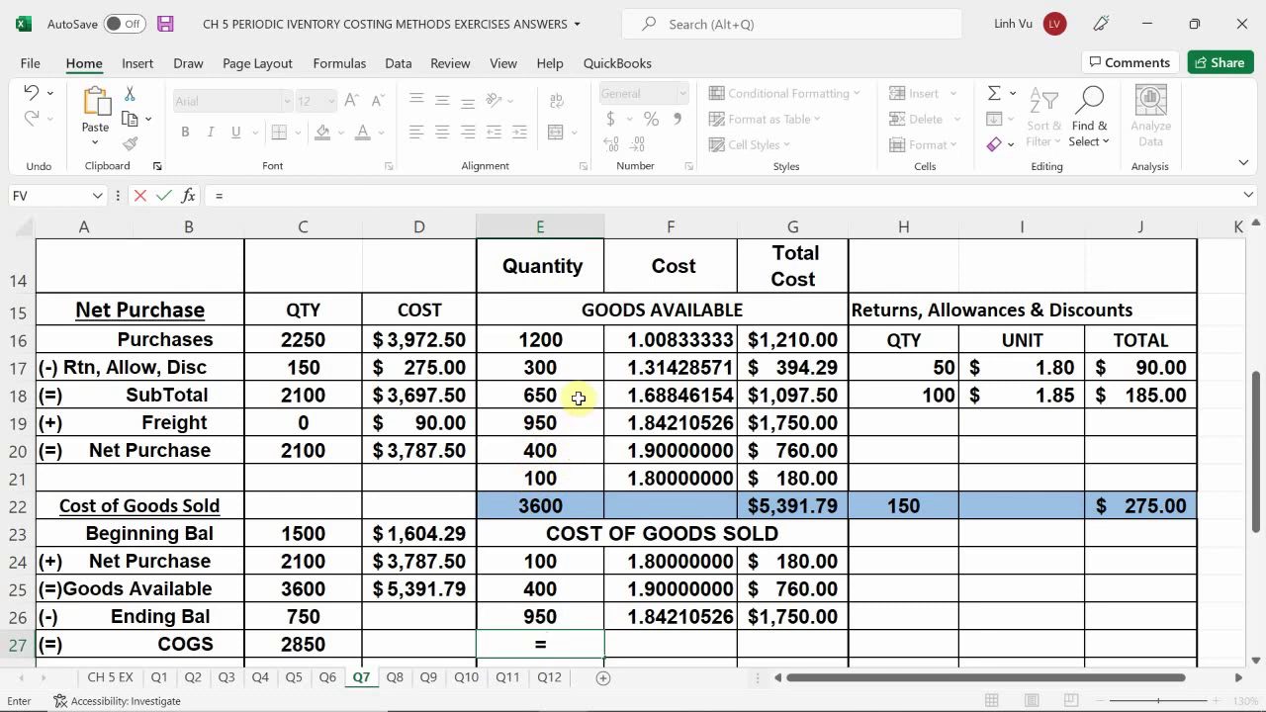
left_click(510, 396)
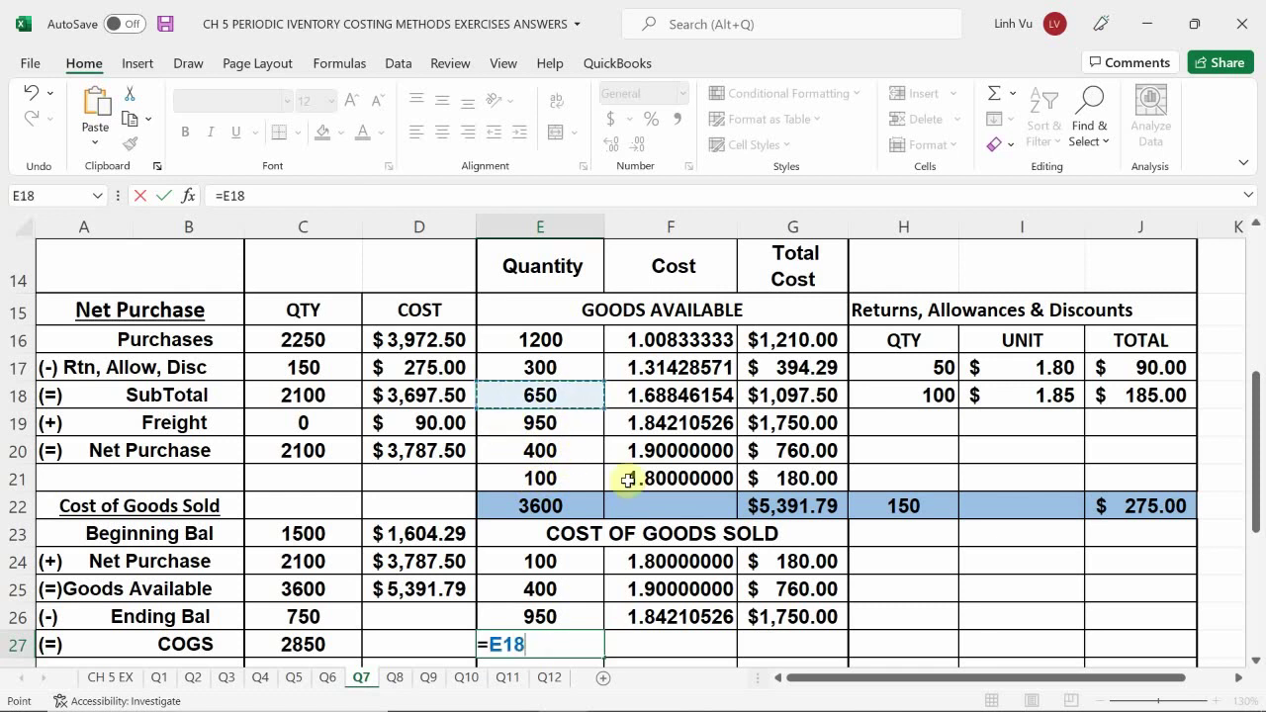
key("Return")
Link the unit cost in F27 to the 650-unit goods available layer with =F18.
key("Right")
key("Up")
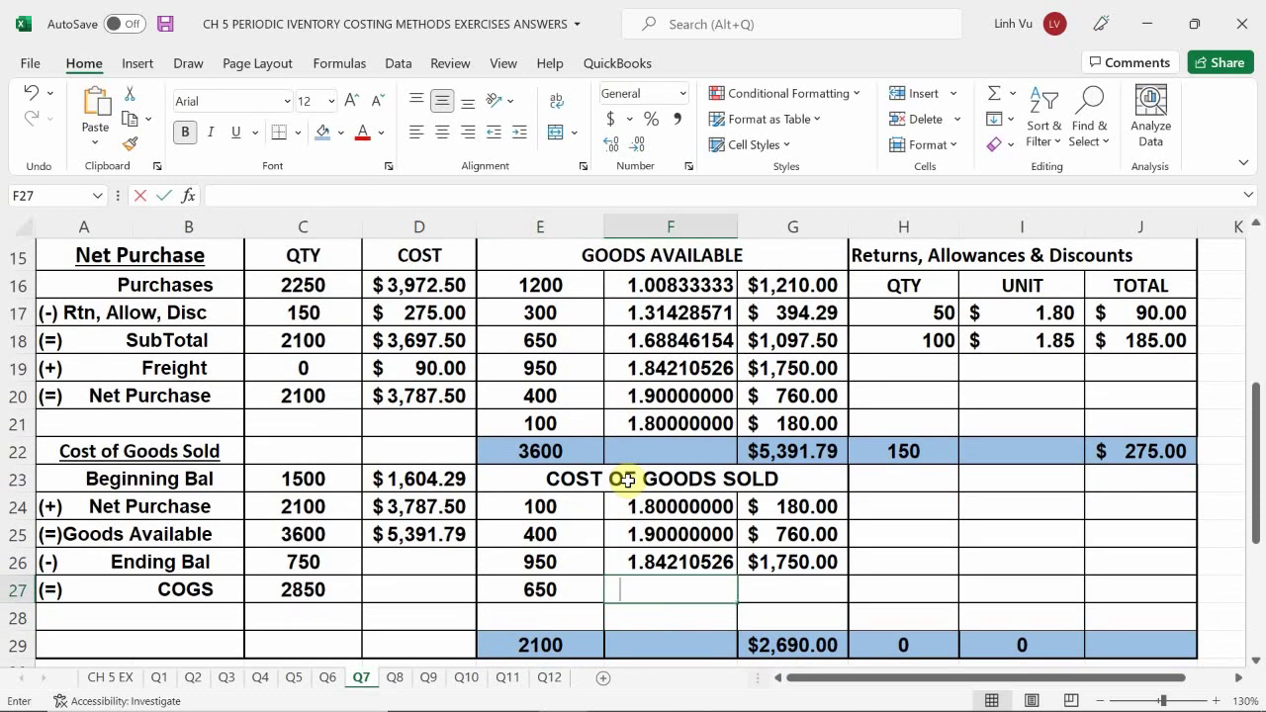
type("=")
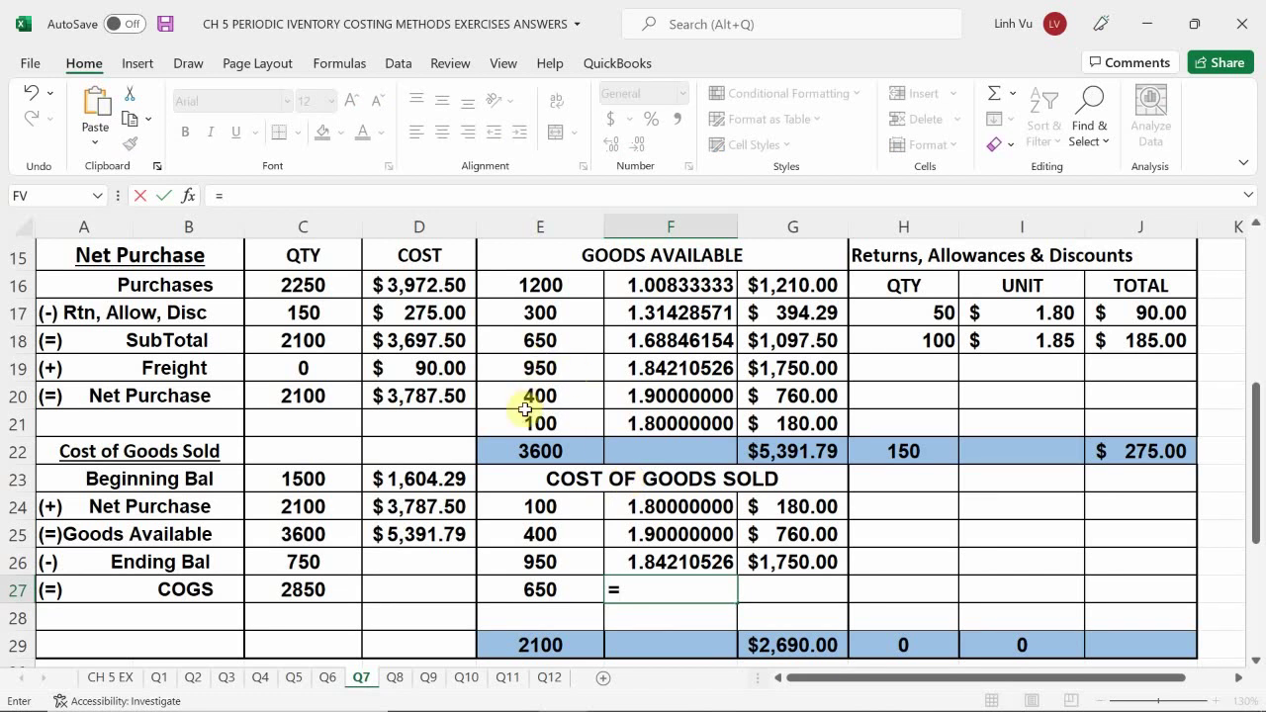
scroll(514, 356, "up", 2)
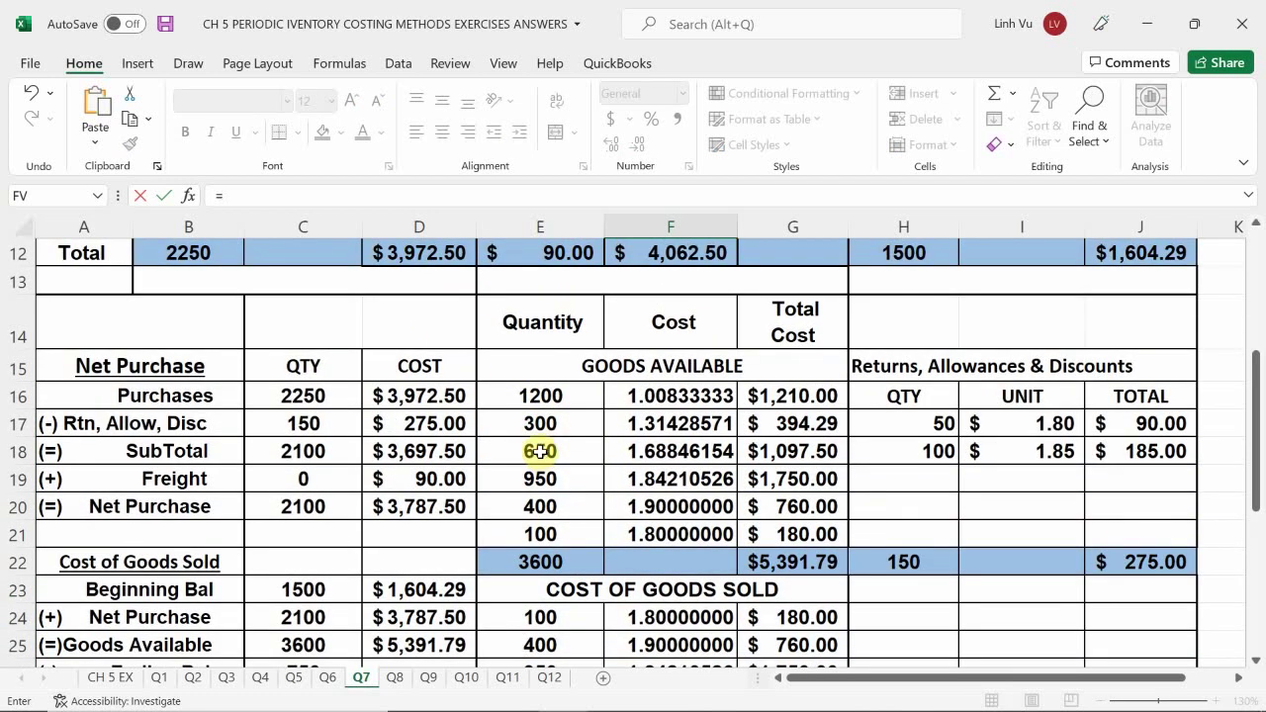
left_click(624, 423)
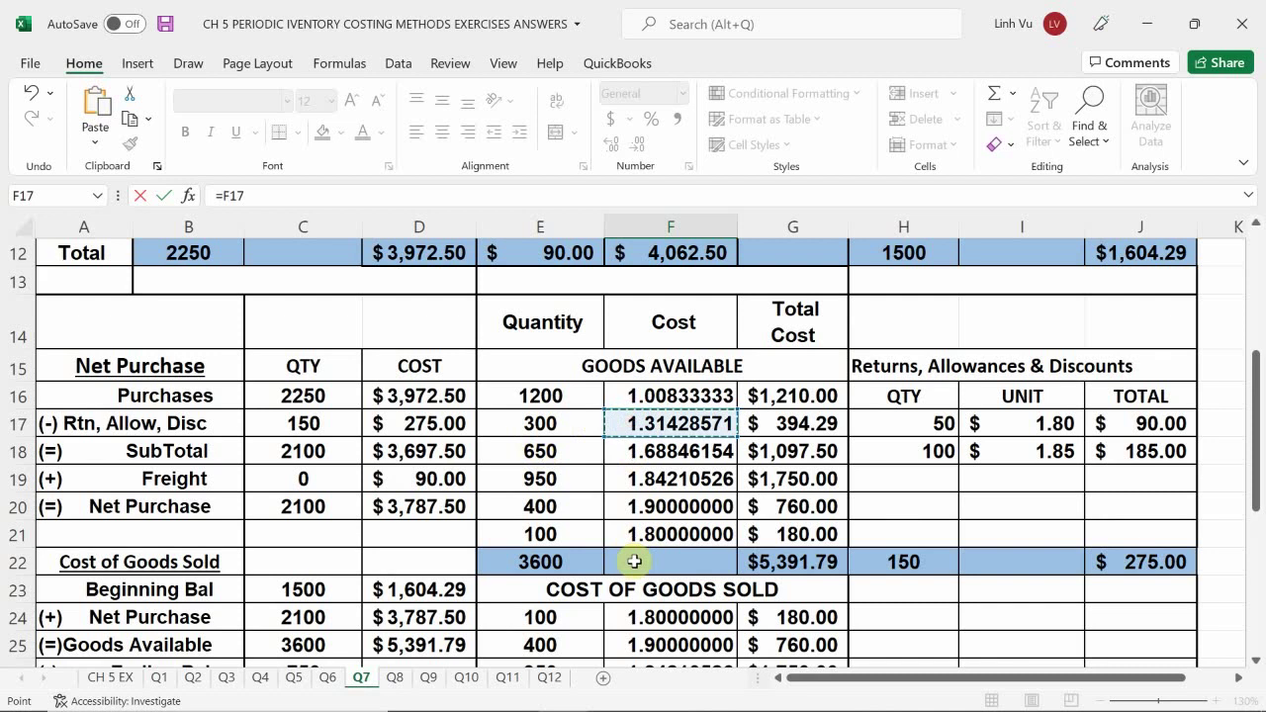
left_click(636, 453)
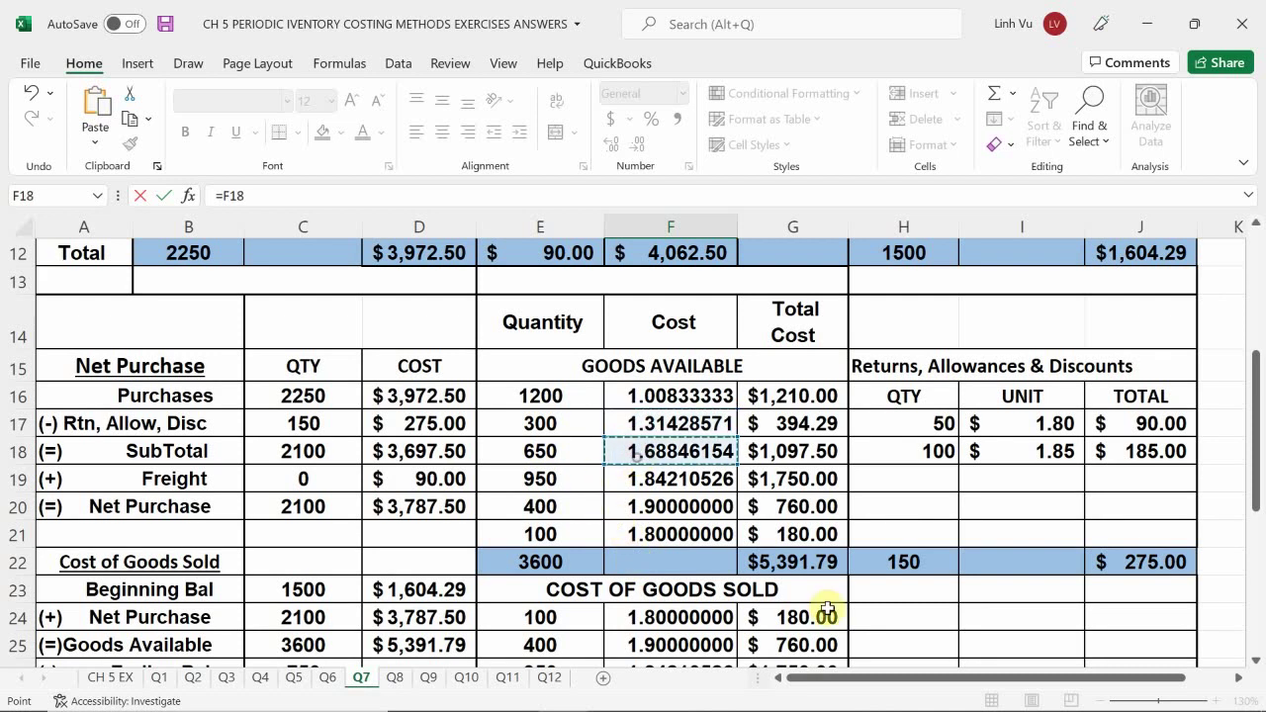
key("Return")
Link the total cost in G27 to the 650-unit goods available layer with =G18.
key("Up")
key("Right")
type("=")
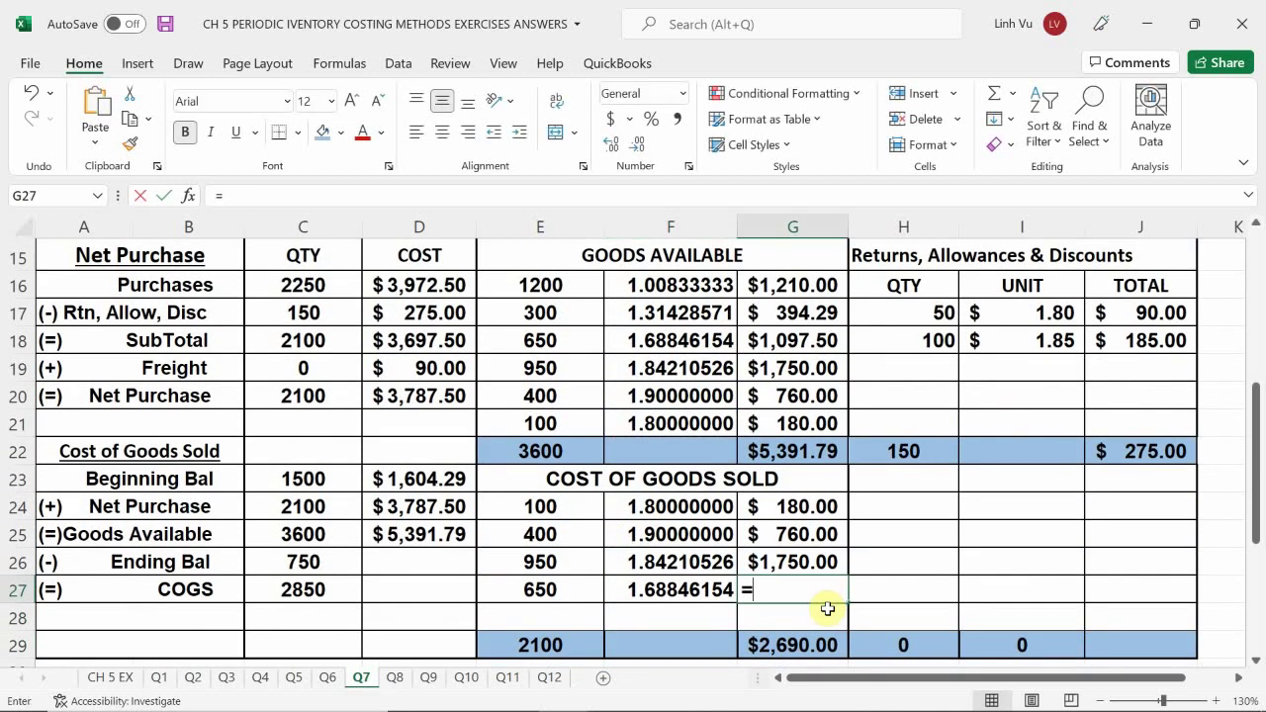
scroll(749, 574, "up", 3)
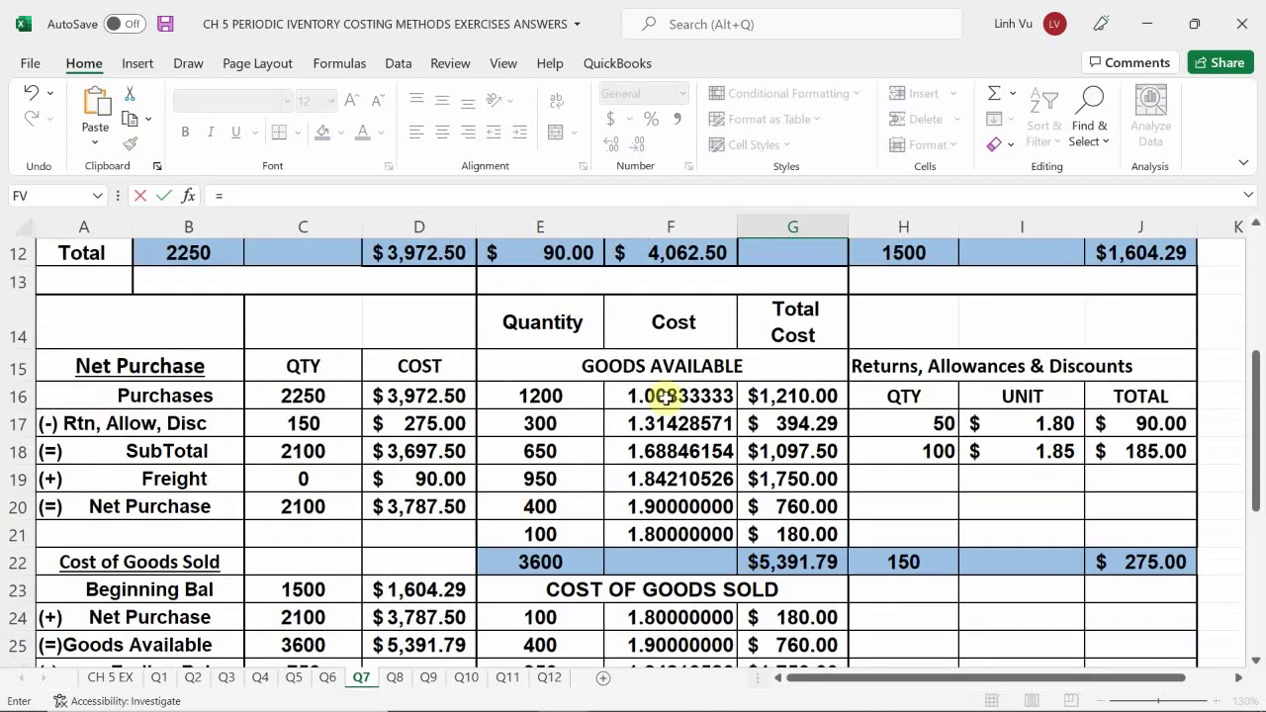
left_click(763, 450)
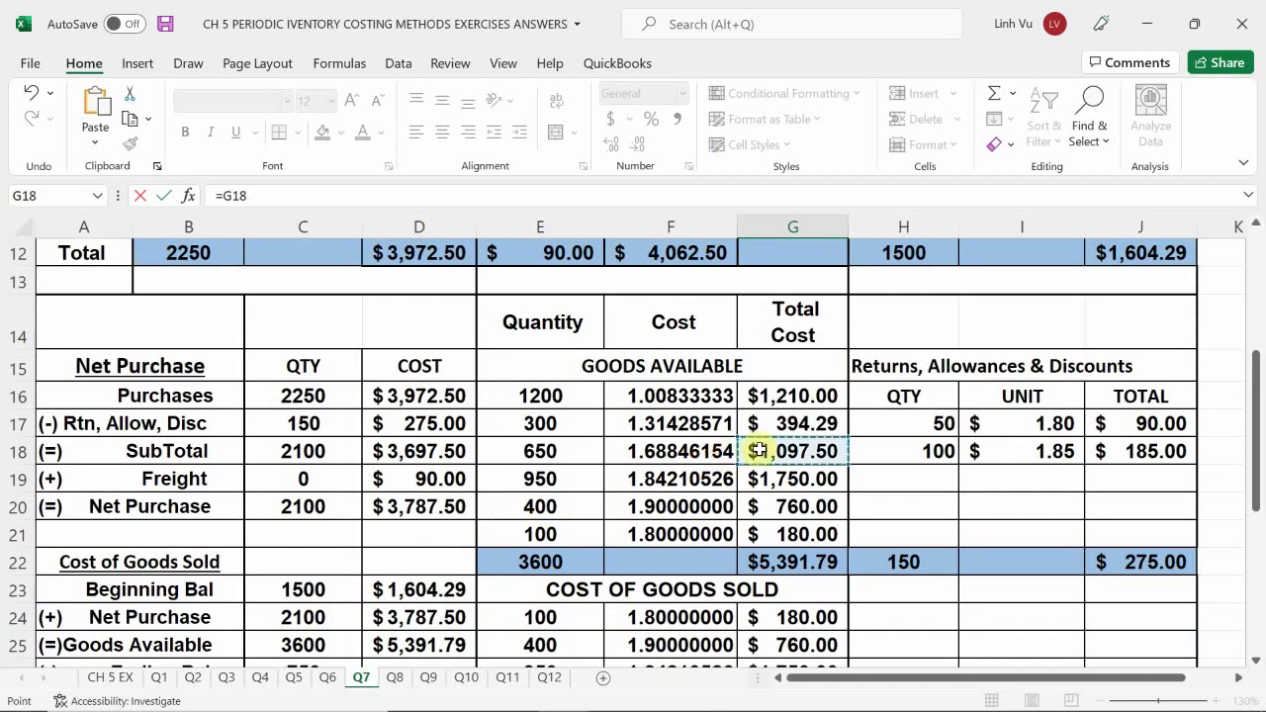
scroll(775, 551, "down", 1)
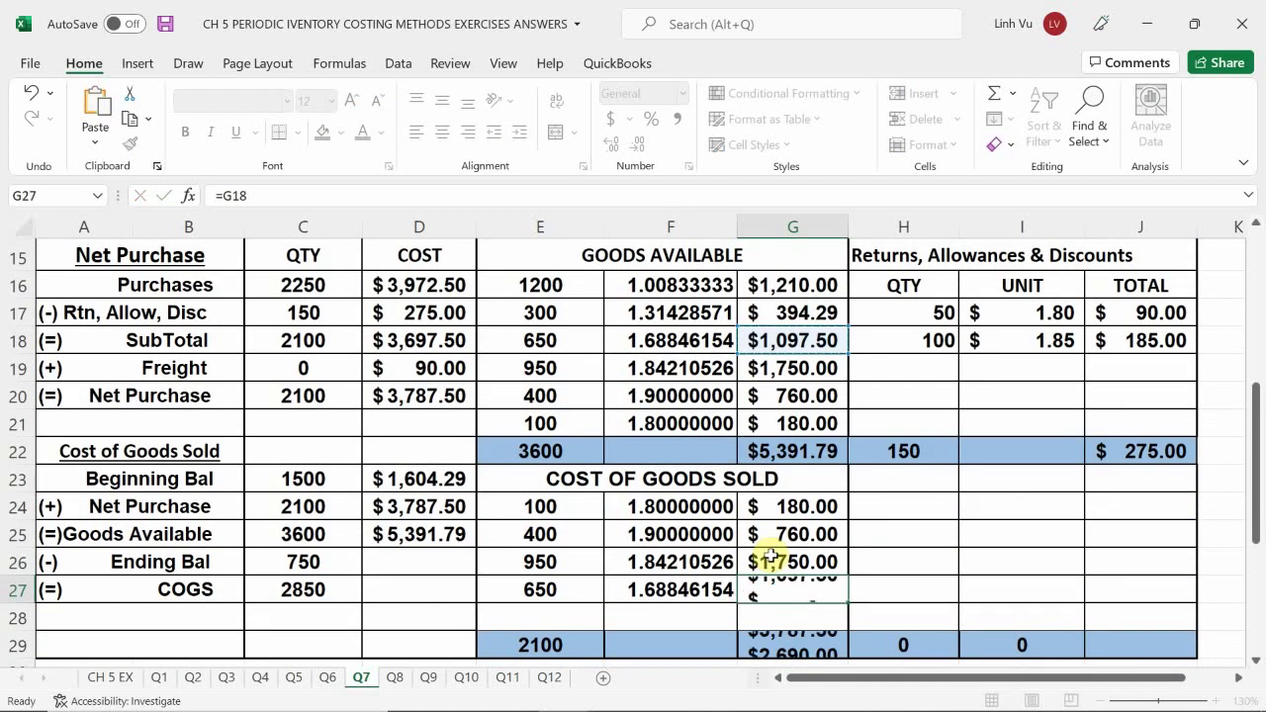
key("Return")
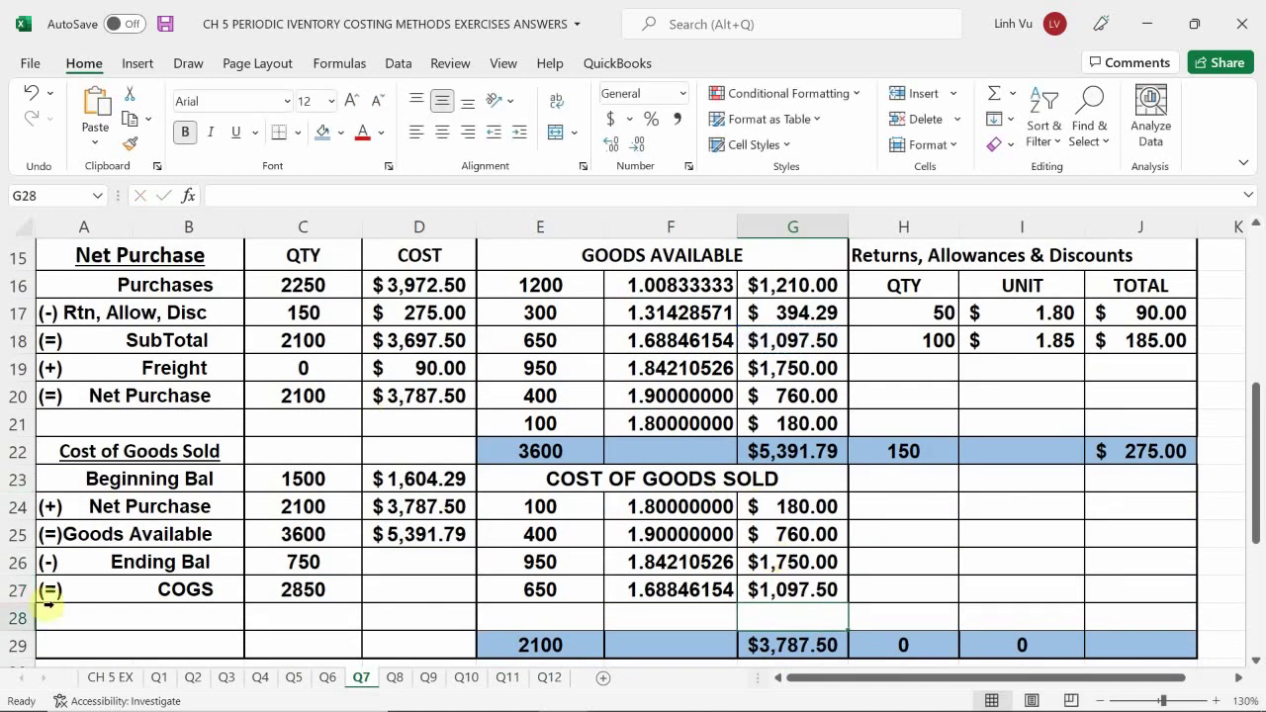
Insert a blank row above row 28 and link its cost of goods sold quantity in E28 with =E17.
right_click(17, 617)
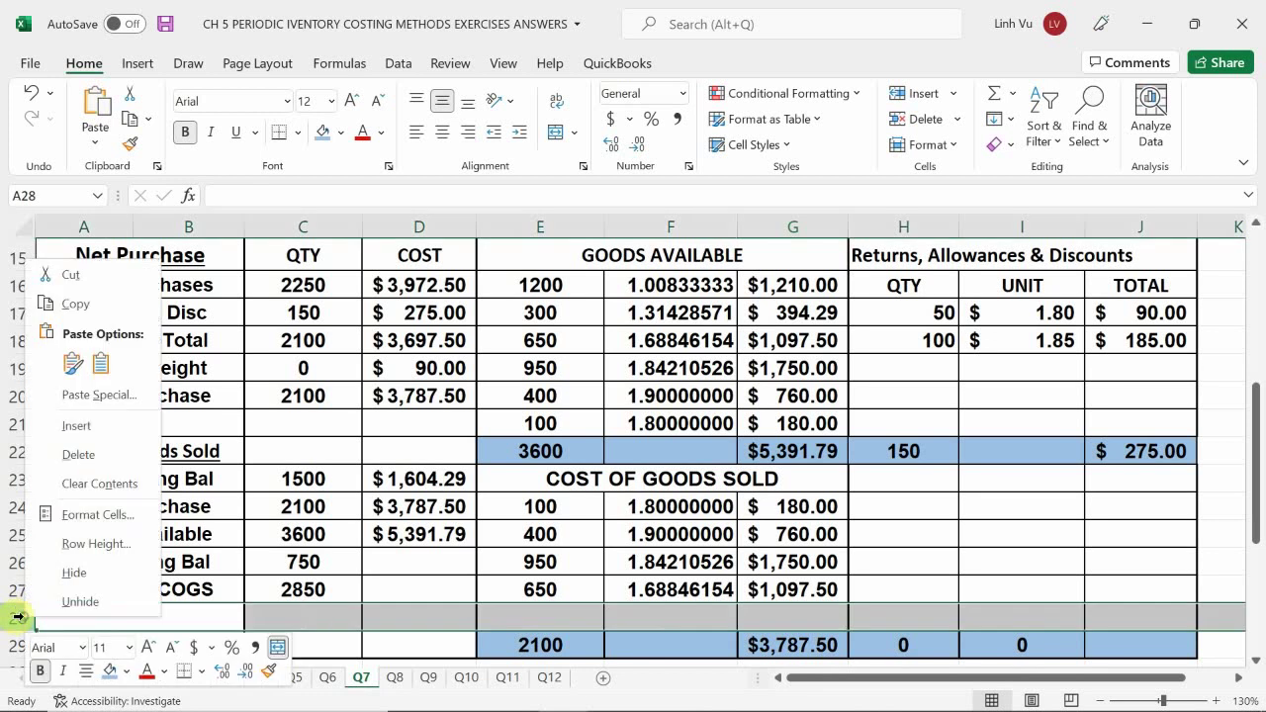
left_click(96, 422)
left_click(569, 610)
scroll(569, 610, "down", 3)
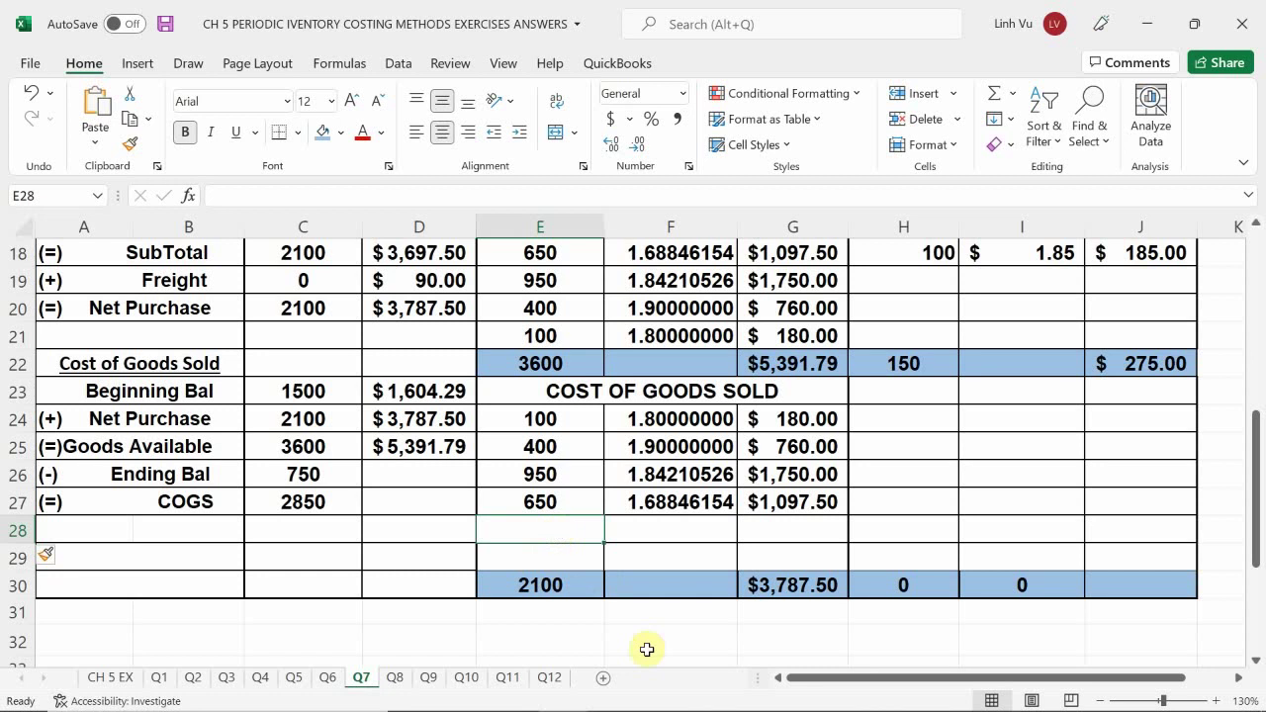
type("=")
scroll(647, 649, "up", 2)
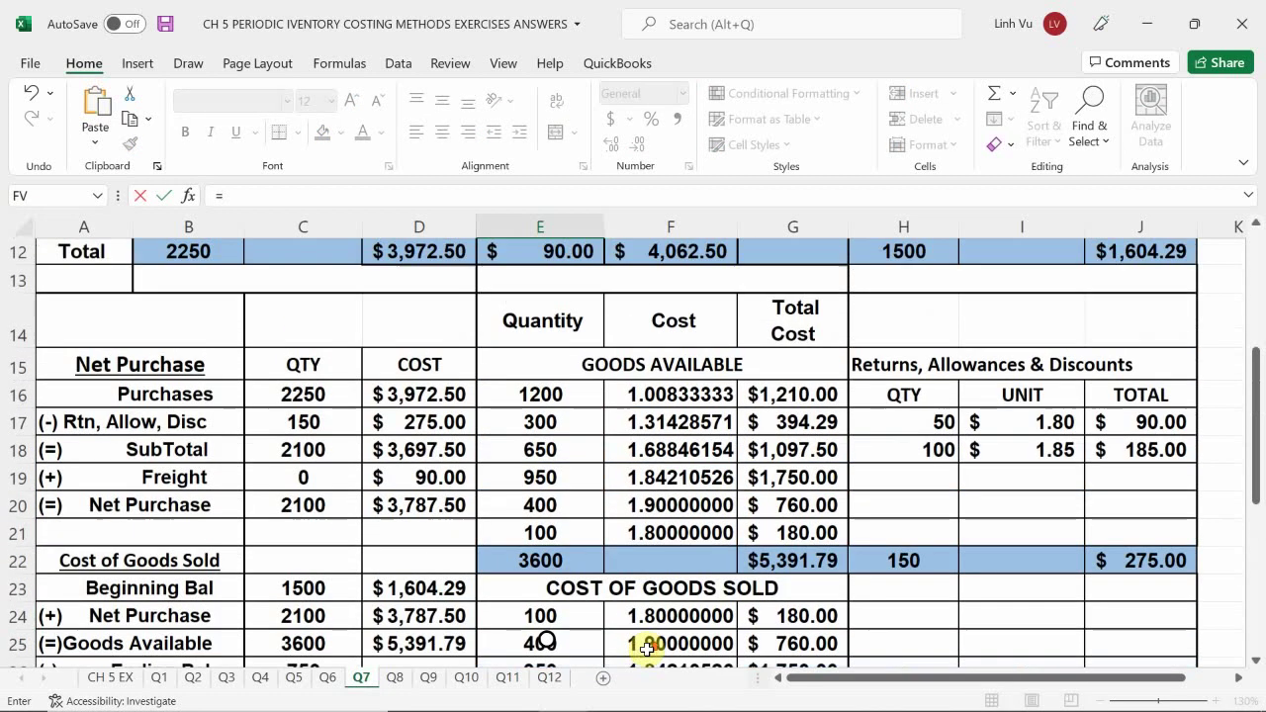
left_click(554, 421)
key("Return")
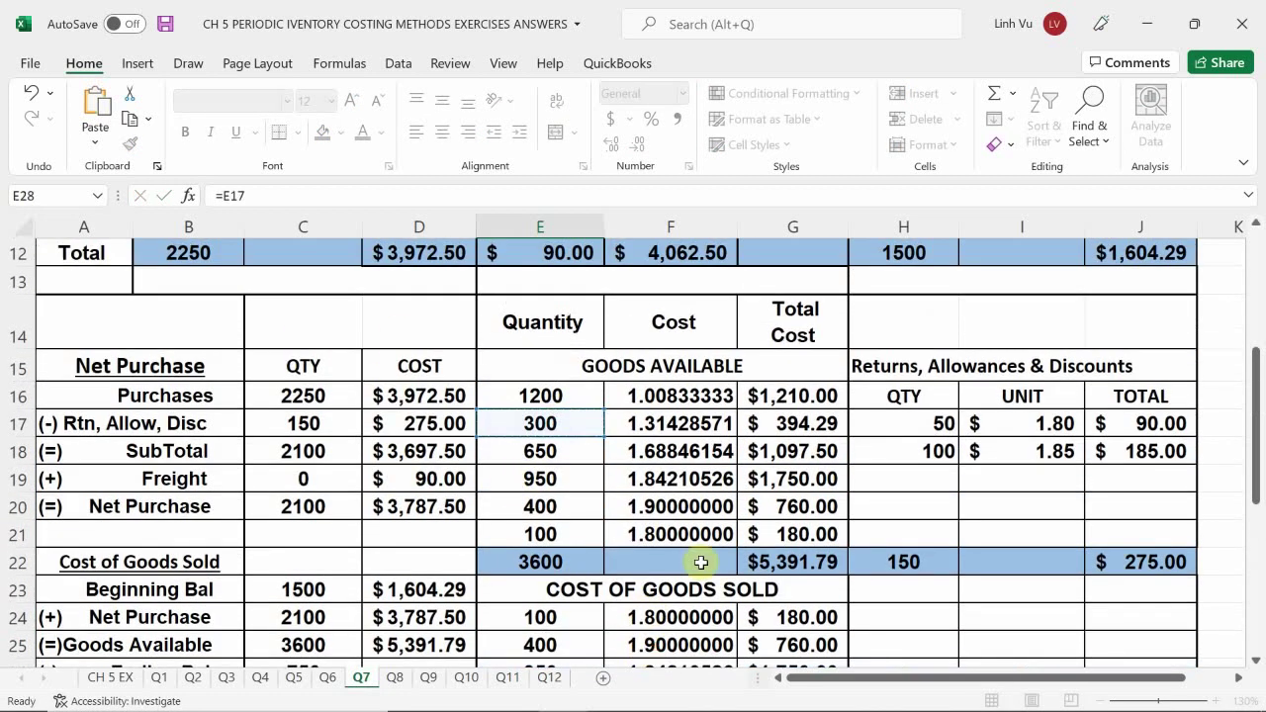
Link the unit cost in F28 to the 300-unit goods available layer with =F17.
scroll(701, 562, "down", 1)
key("Right")
type("=")
scroll(700, 562, "up", 1)
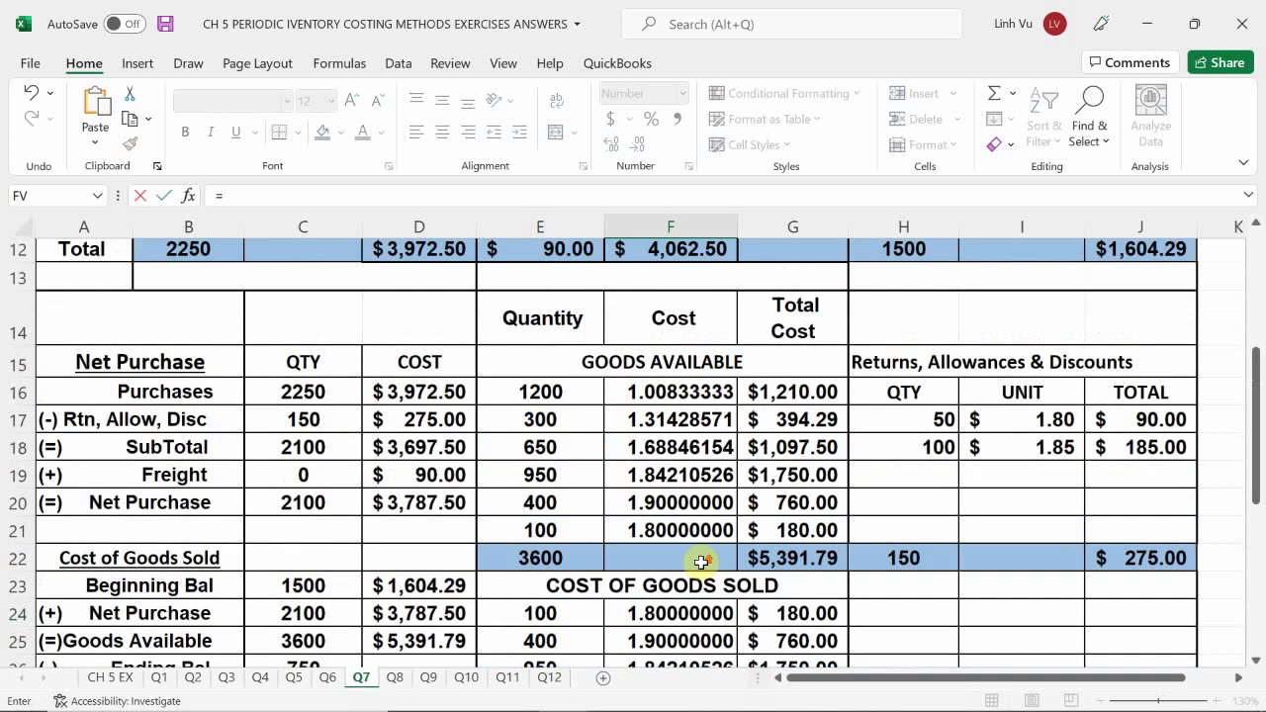
left_click(655, 420)
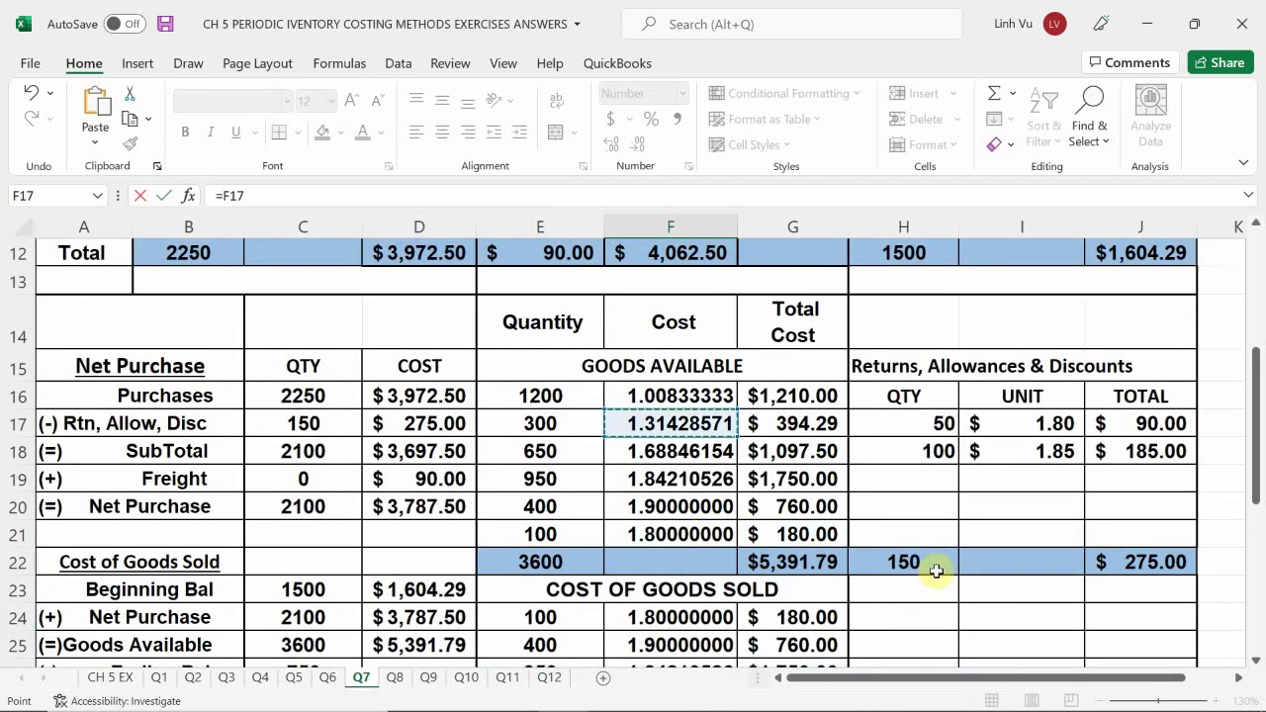
key("Return")
Link the total cost in G28 to the 300-unit goods available layer with =G17.
key("Right")
type("=")
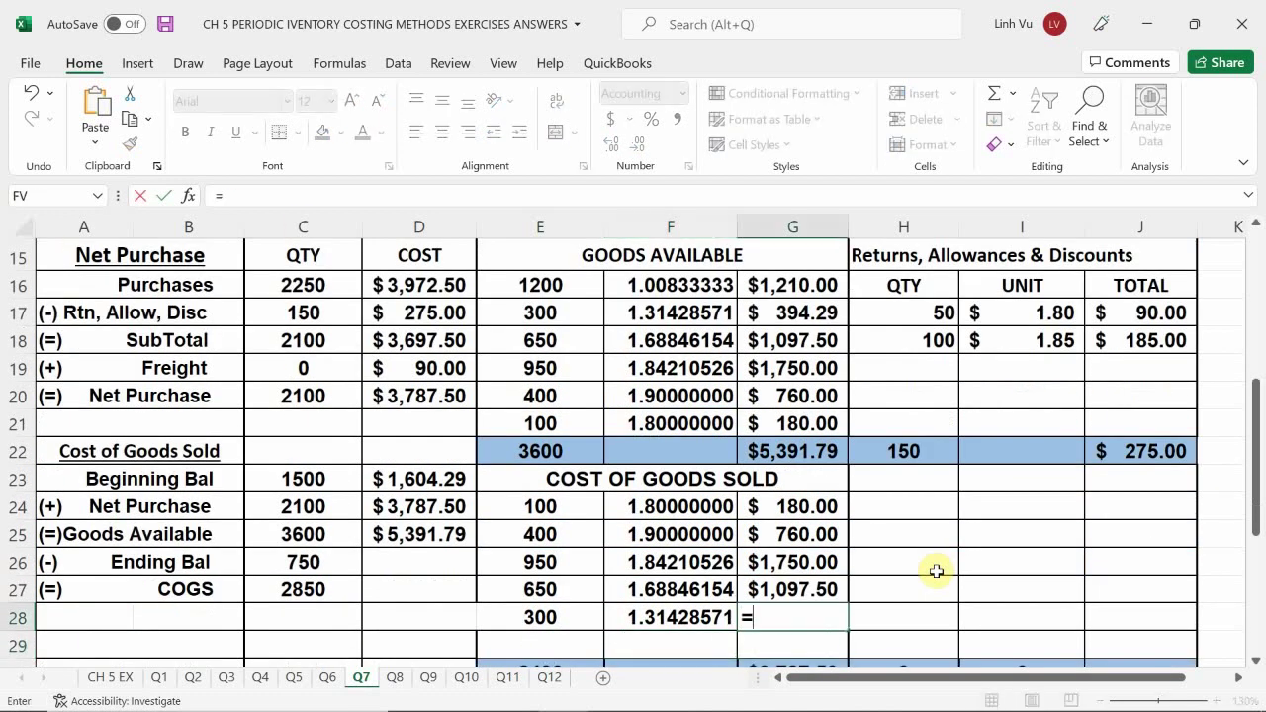
scroll(936, 571, "up", 1)
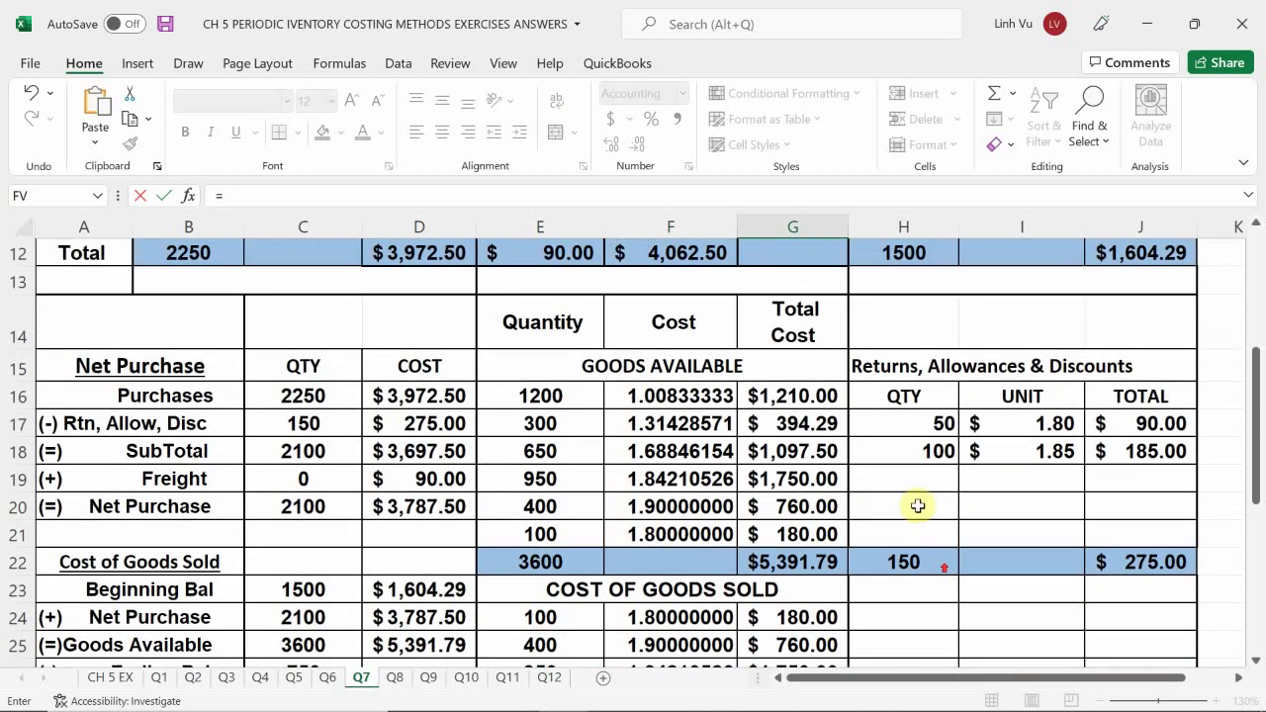
left_click(811, 427)
key("Return")
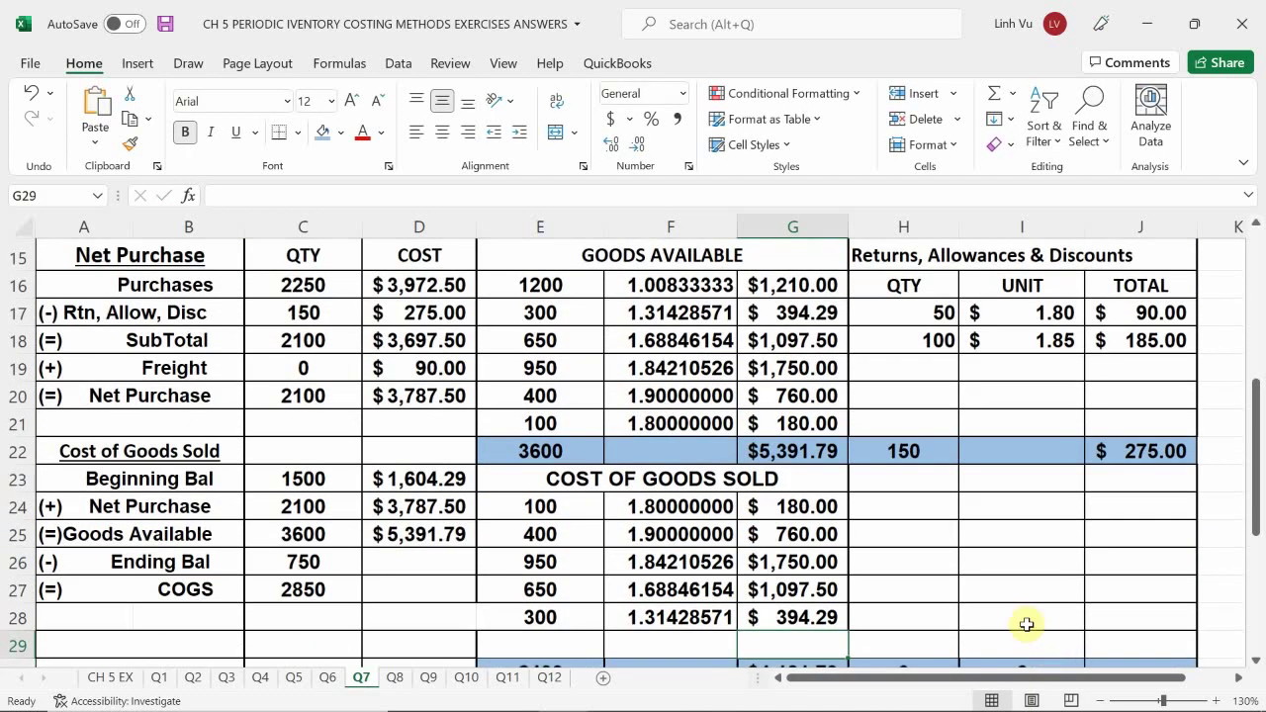
Calculate the last cost of goods sold layer's remaining quantity in E29 with =2850-2400.
scroll(869, 562, "down", 1)
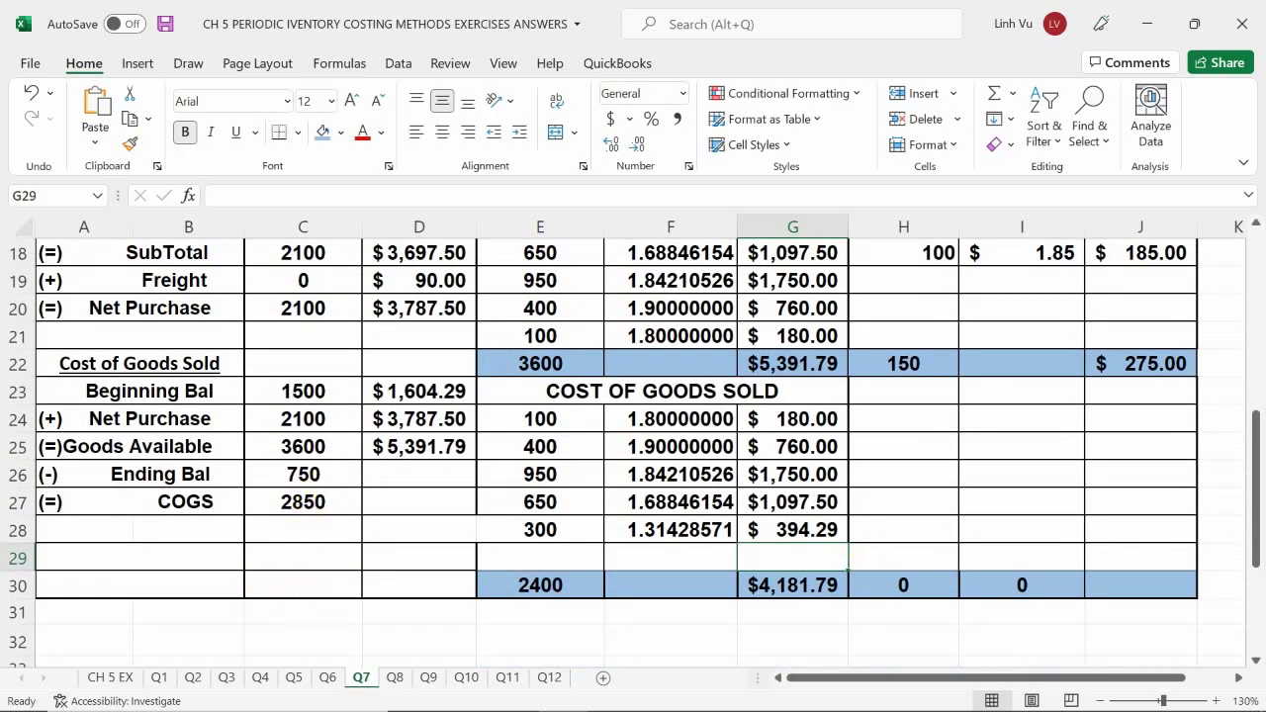
left_click(521, 556)
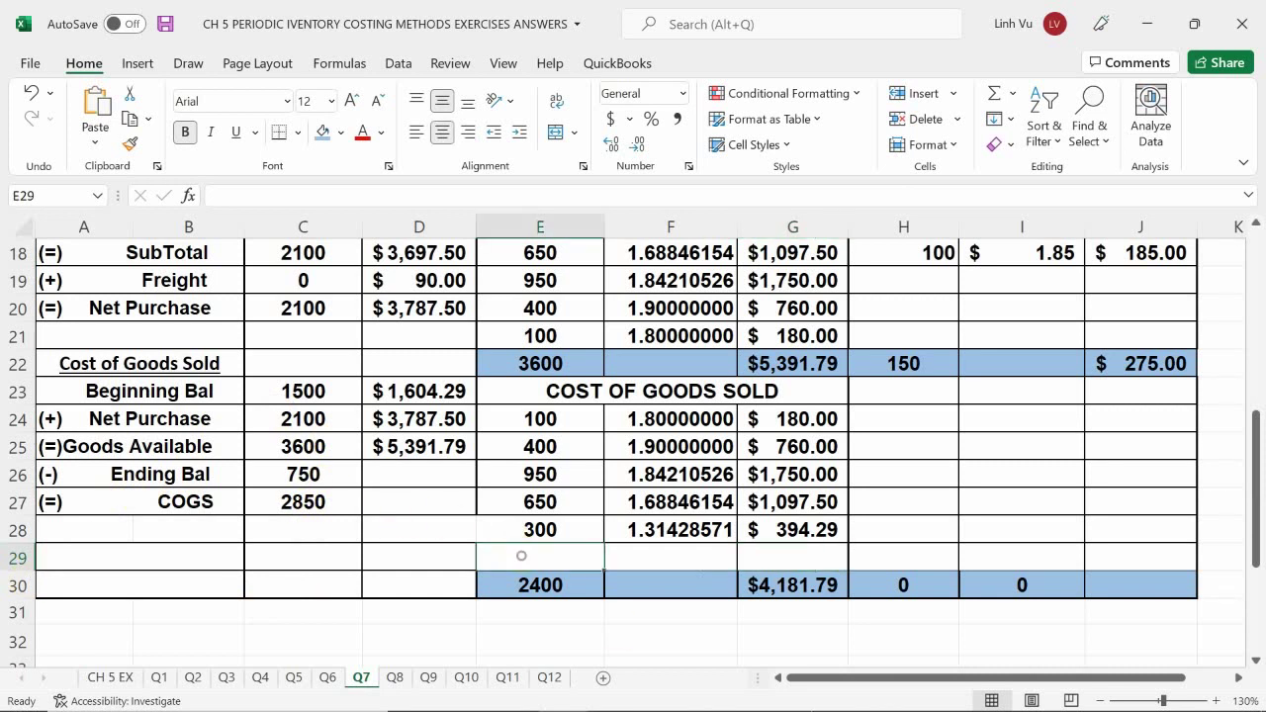
type("=")
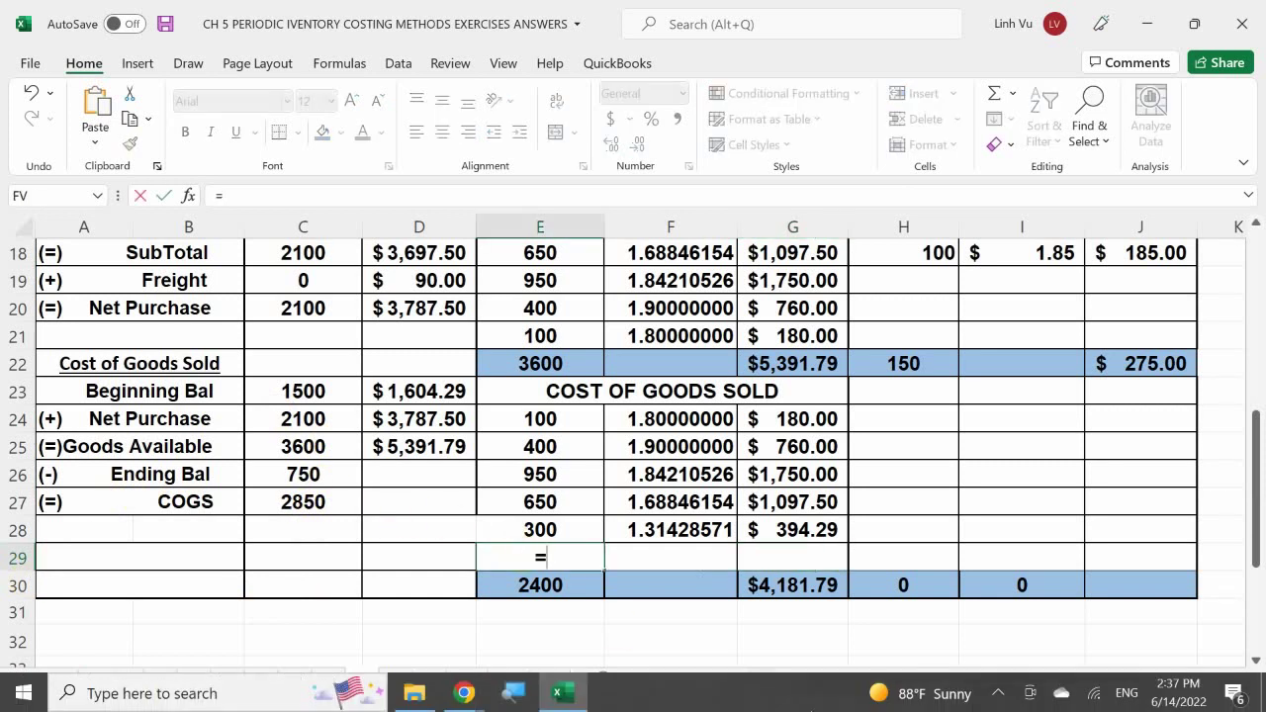
type("2850-")
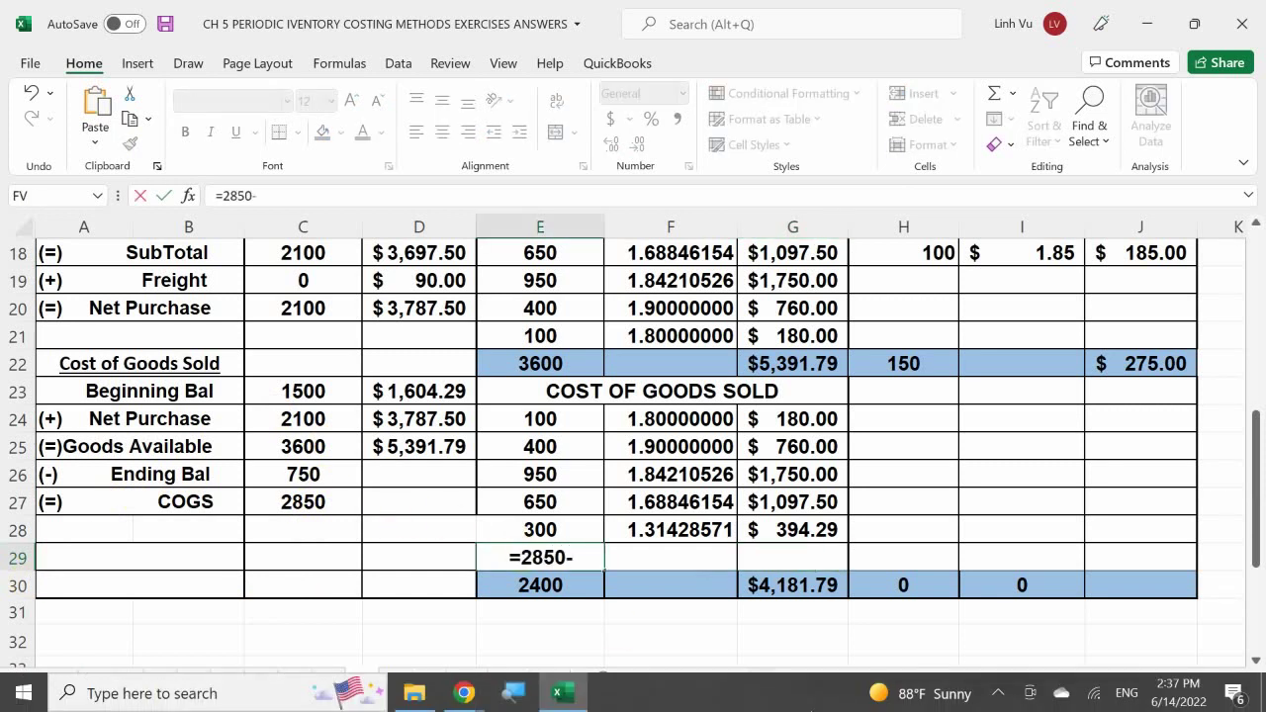
type("2400")
key("Return")
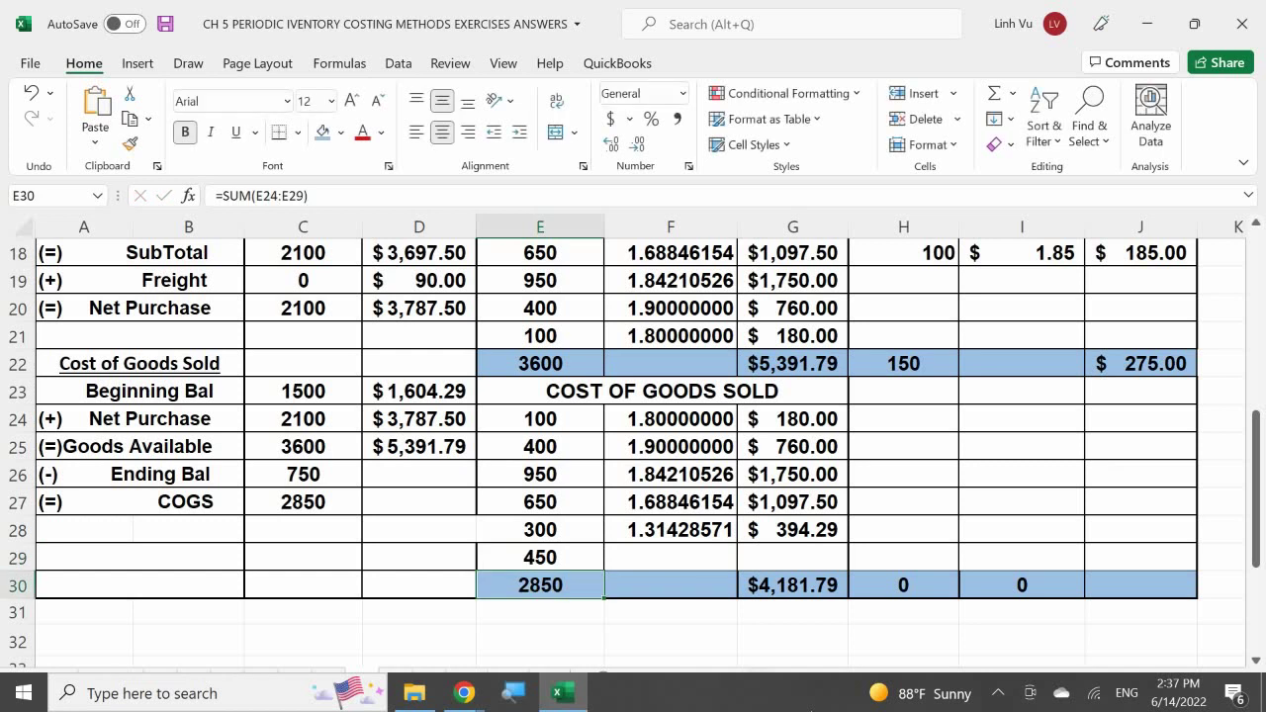
Link the unit cost in F29 to the 1200-unit goods available layer with =F16.
left_click(670, 557)
type("=")
scroll(775, 605, "up", 2)
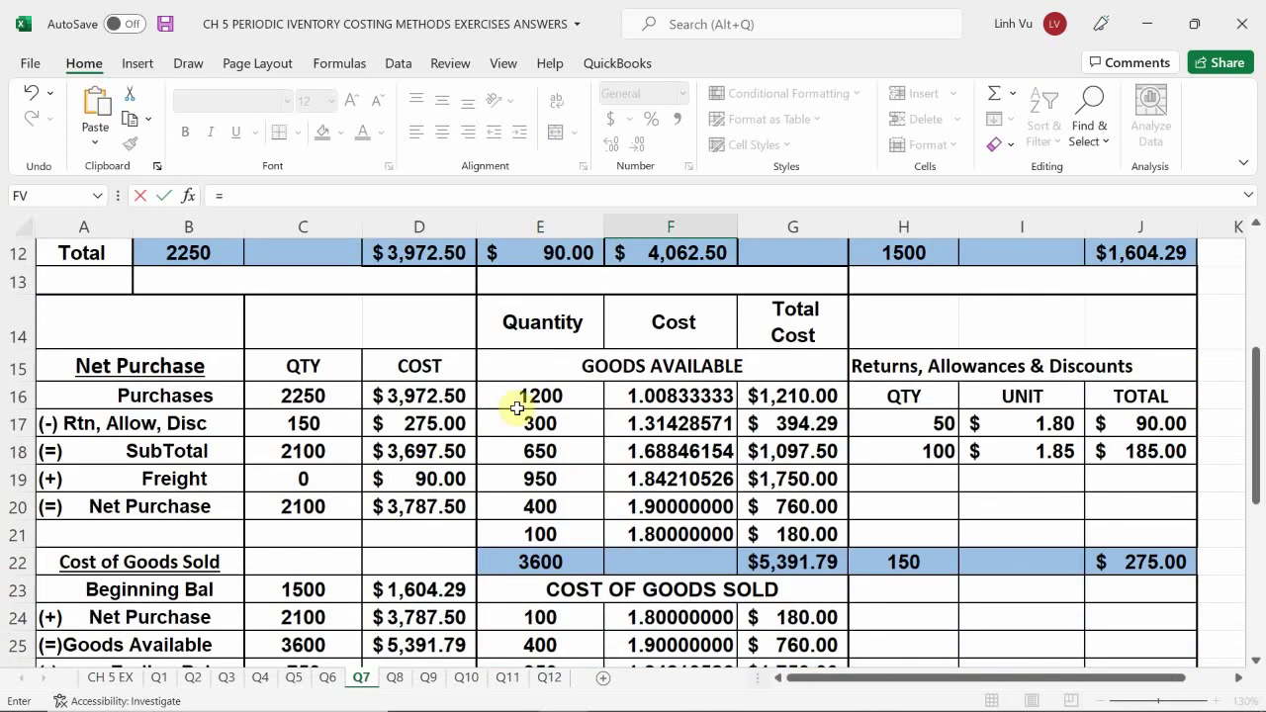
left_click(639, 396)
key("Return")
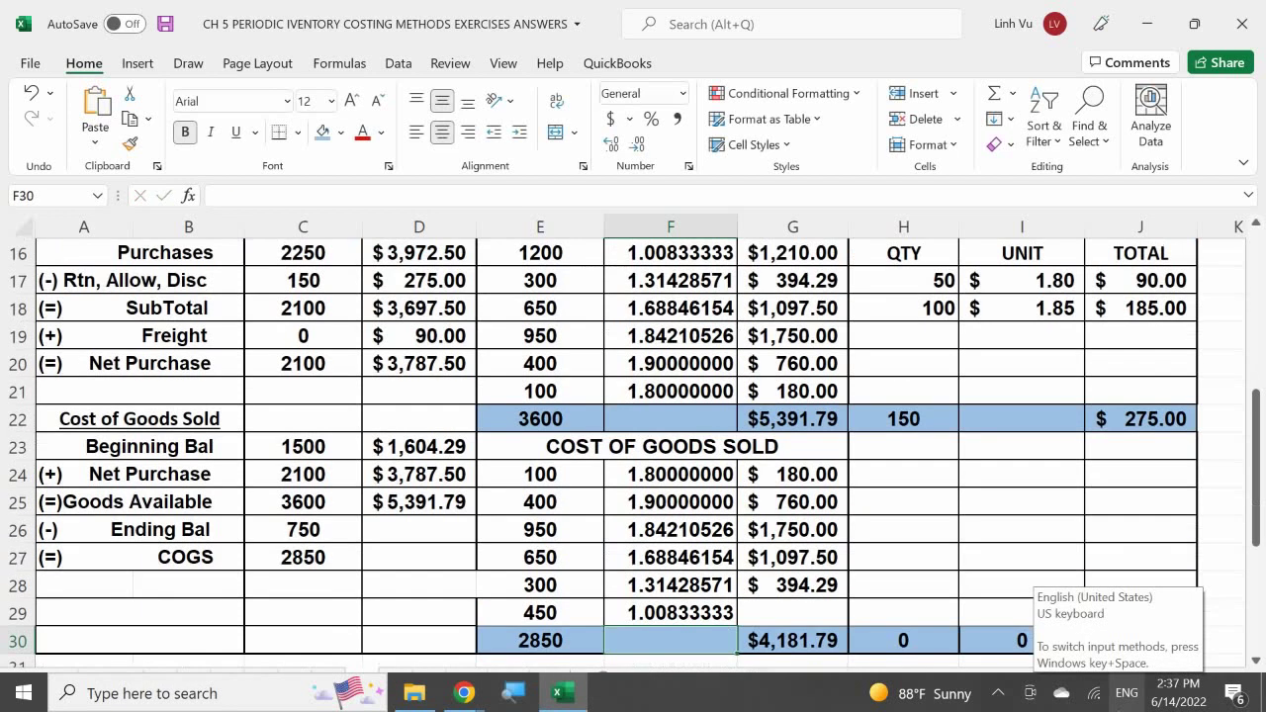
Calculate the total cost in G29 with =ROUND(E29*F29,2) and give the cell the Accounting dollar format.
left_click(792, 612)
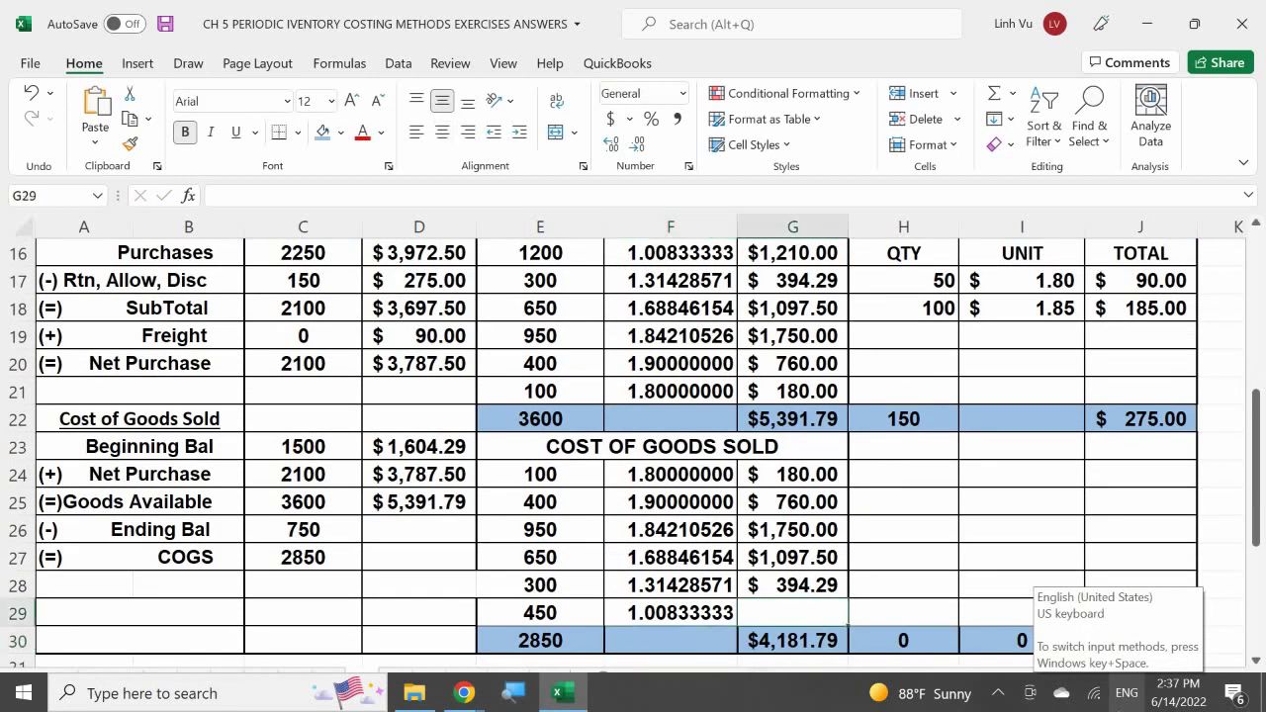
type("=ROUND(")
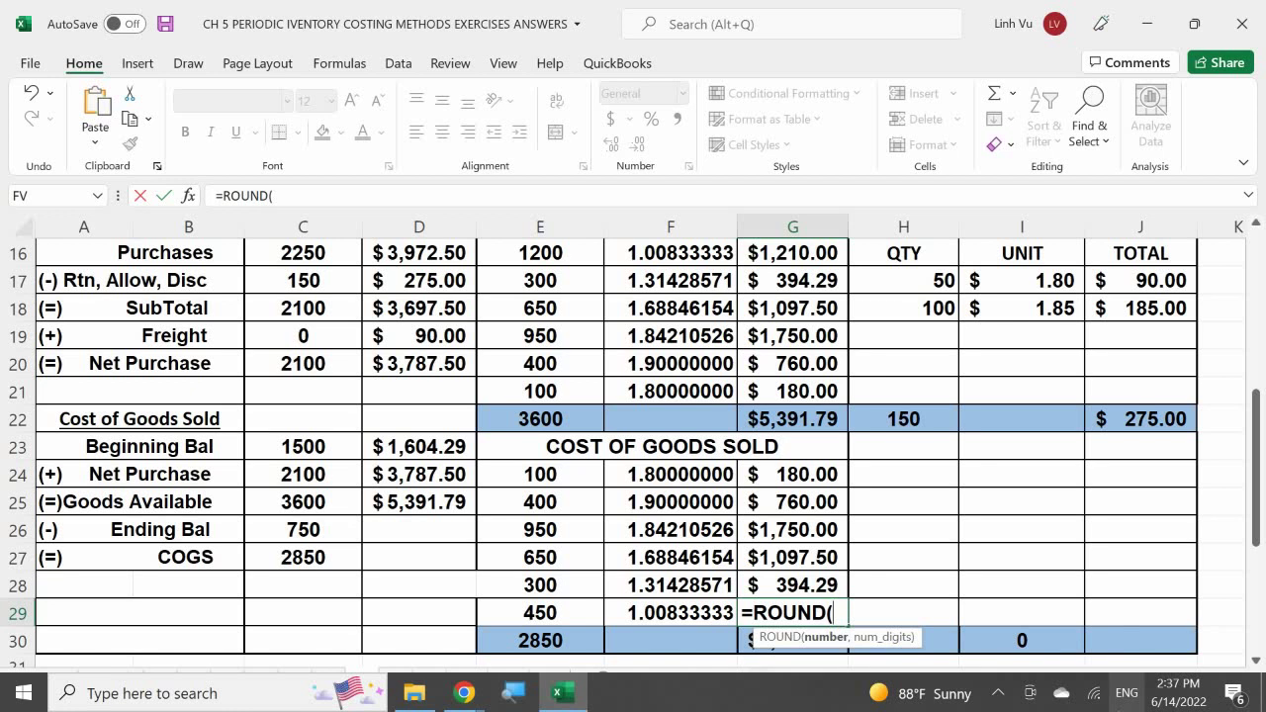
left_click(540, 613)
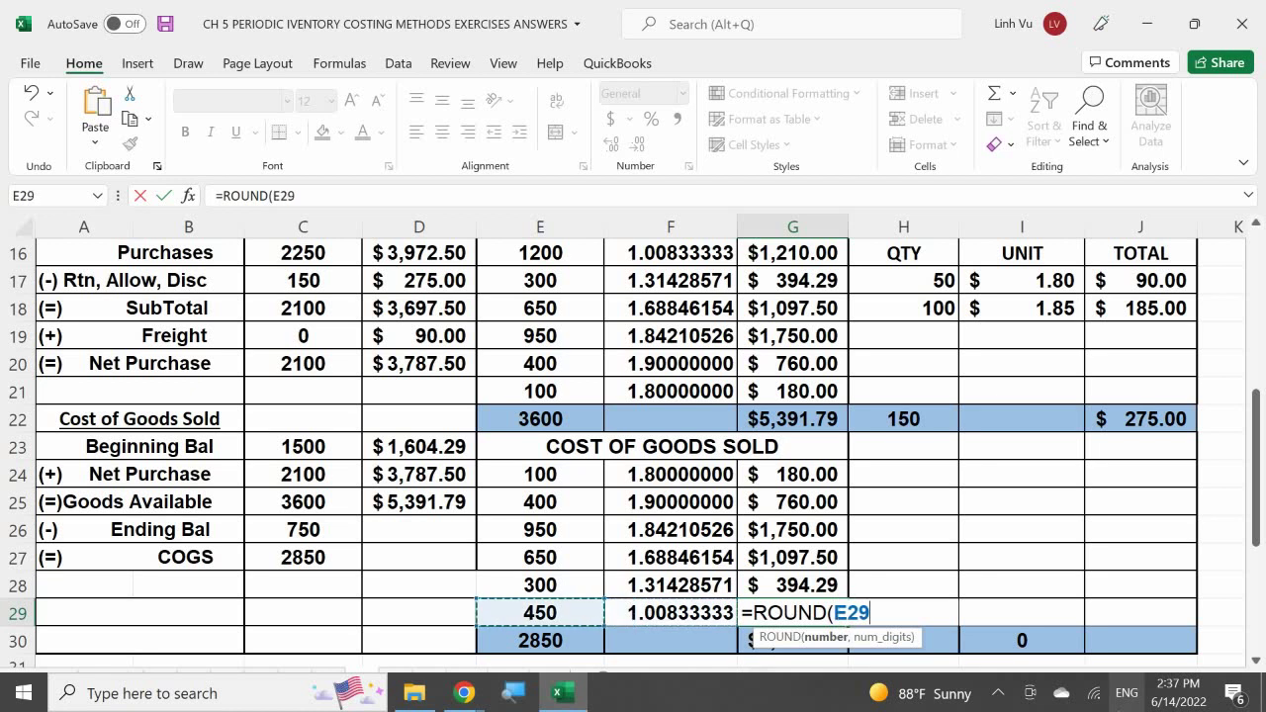
left_click(670, 612)
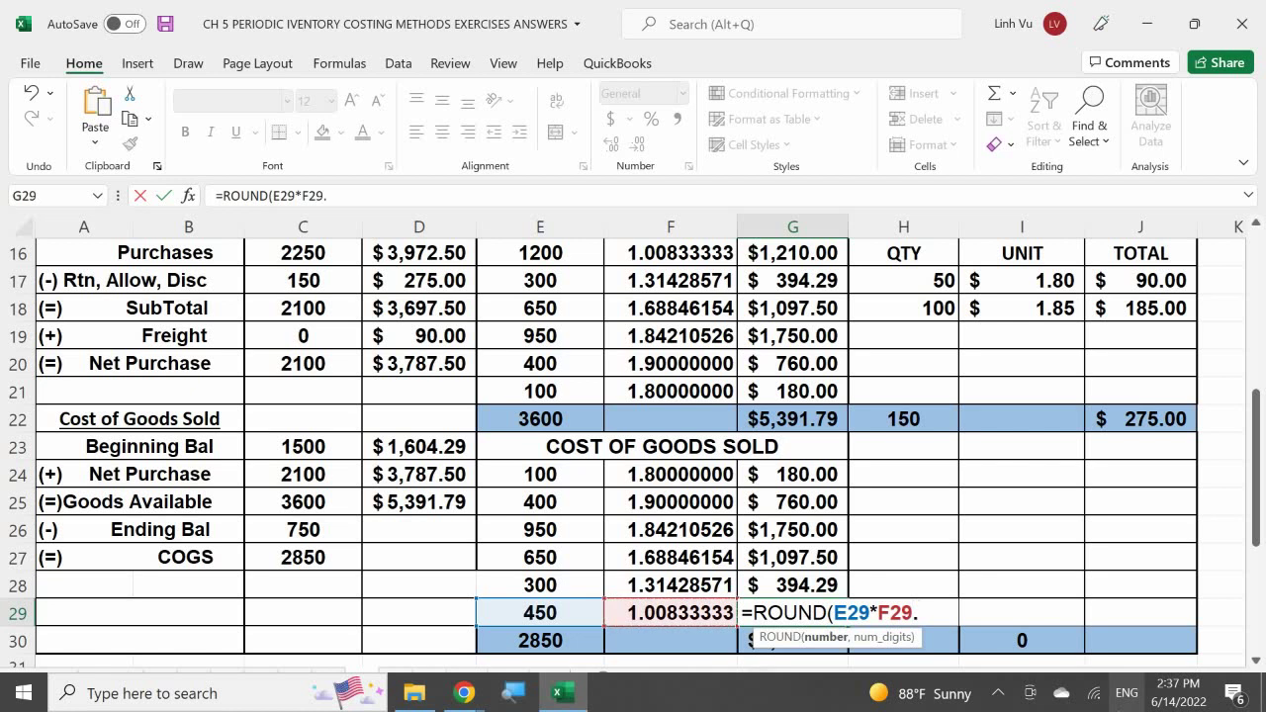
type(",2")
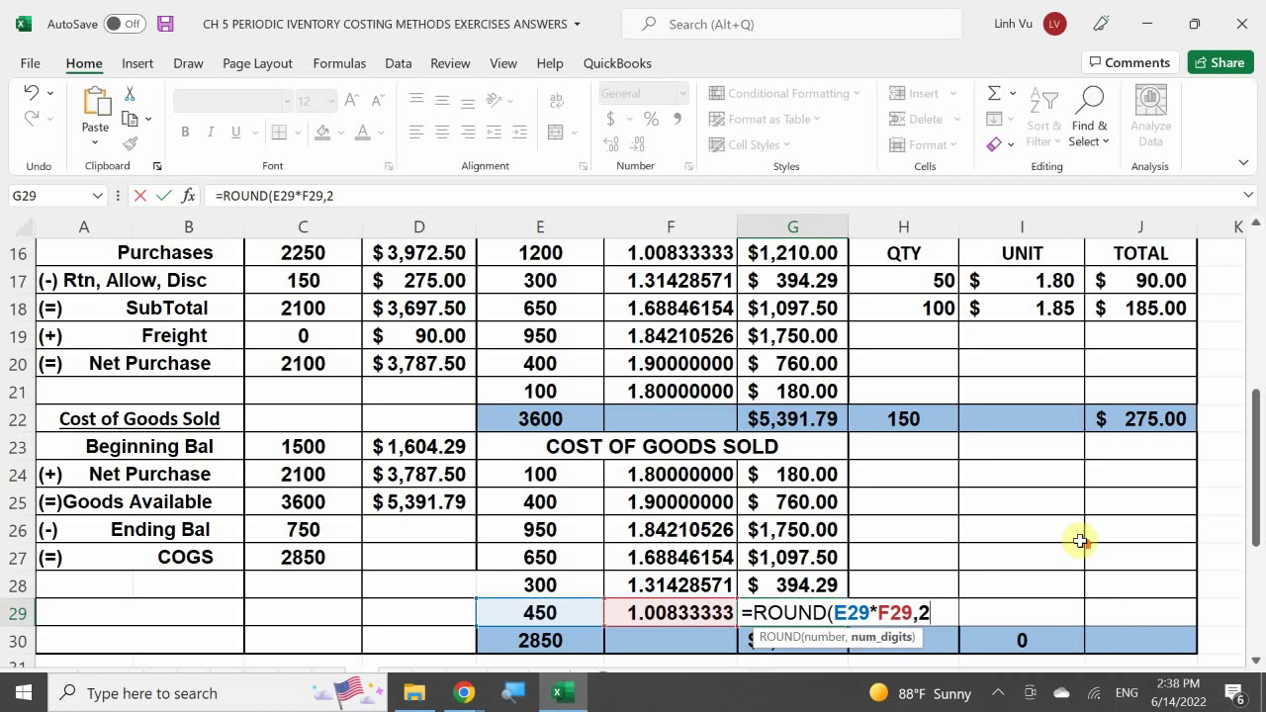
scroll(1026, 537, "up", 1)
scroll(975, 591, "down", 2)
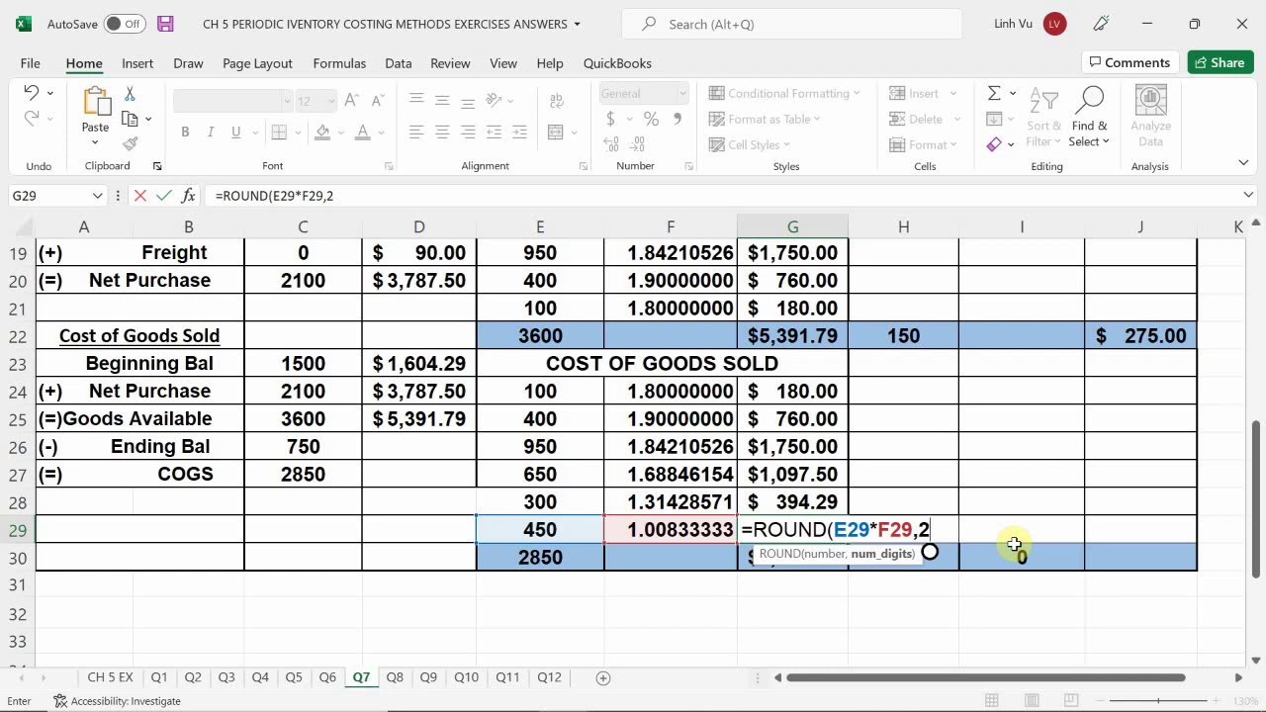
key("Return")
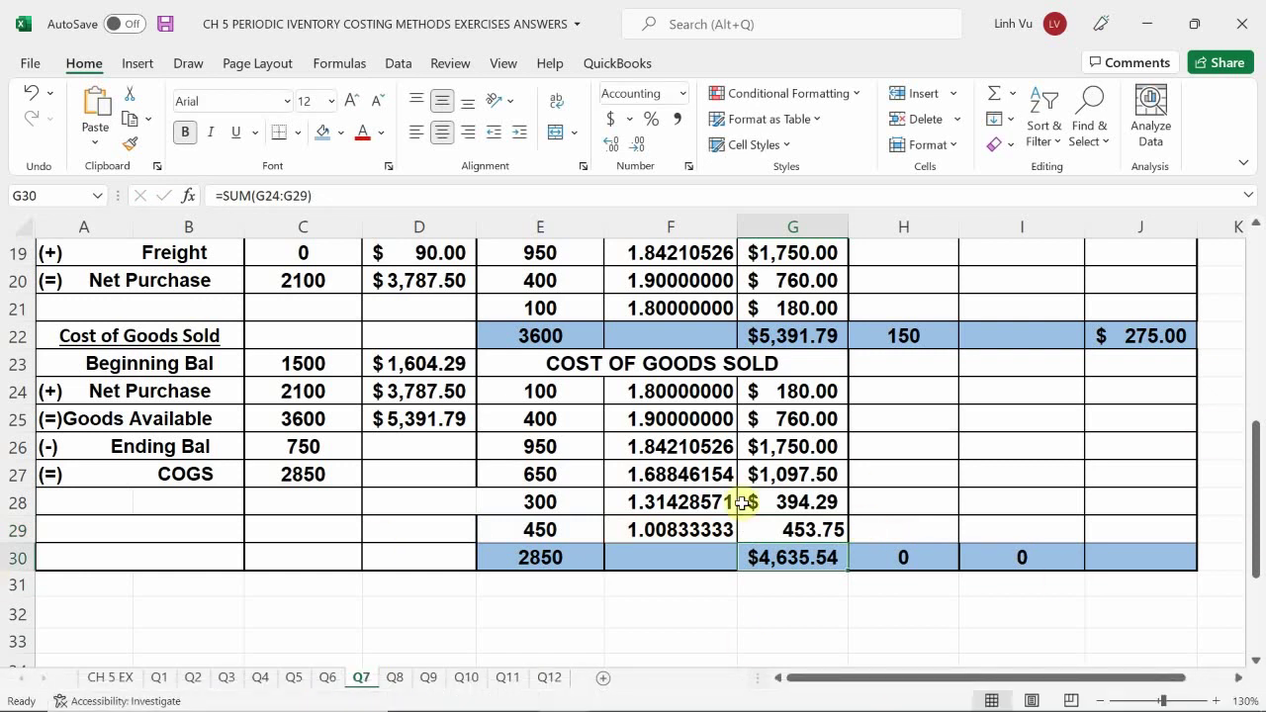
left_click(769, 529)
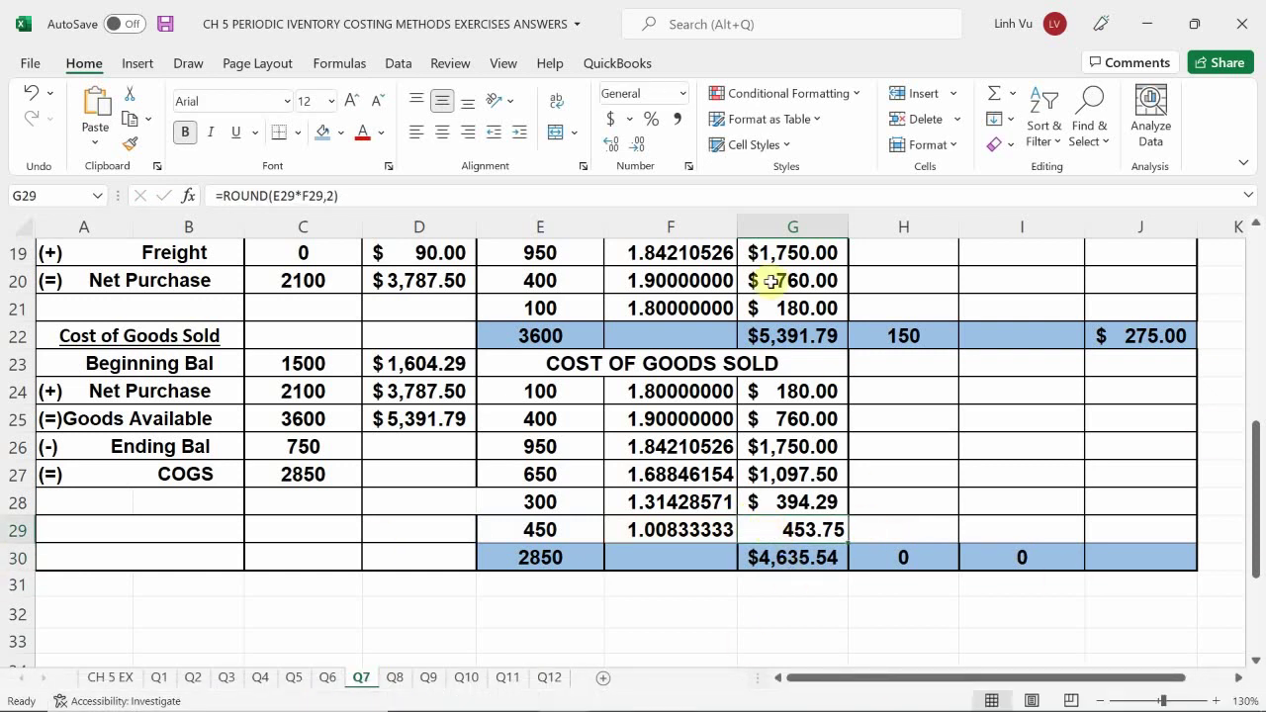
left_click(607, 114)
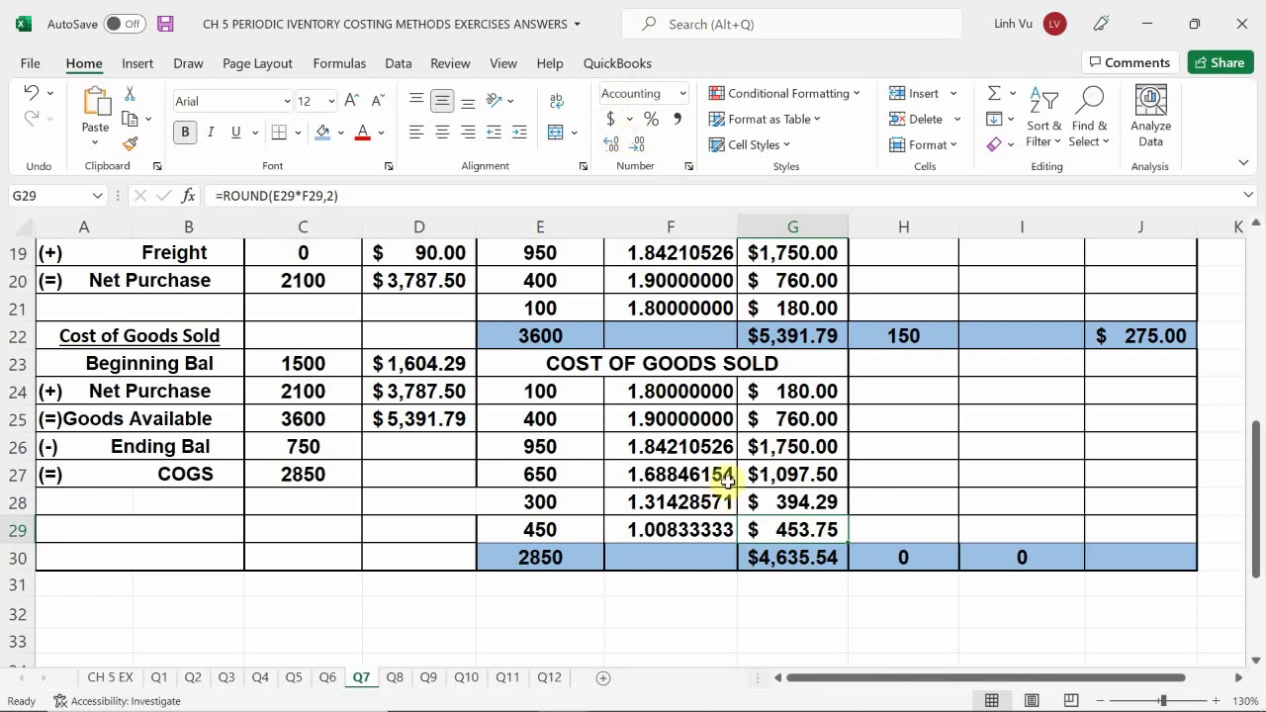
Apply strikethrough to the fully used goods available layers in E17:G21.
scroll(604, 397, "up", 1)
scroll(603, 398, "up", 1)
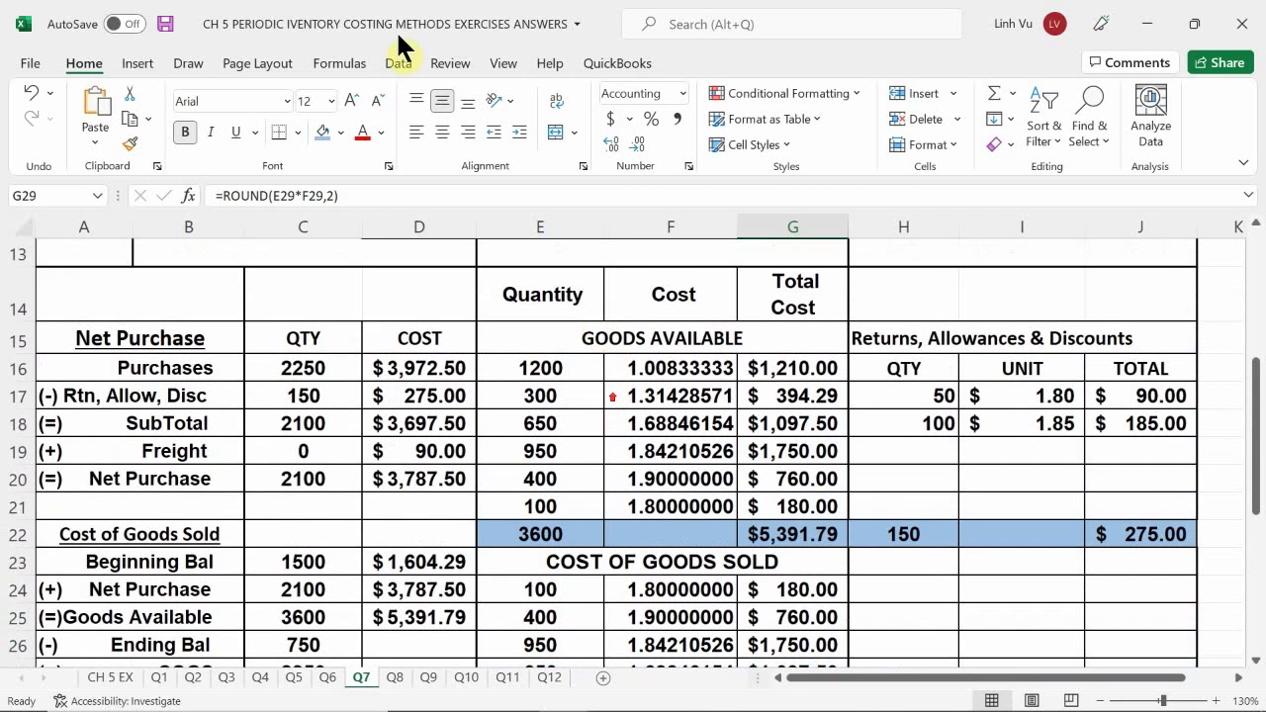
left_click_drag(528, 394, 780, 497)
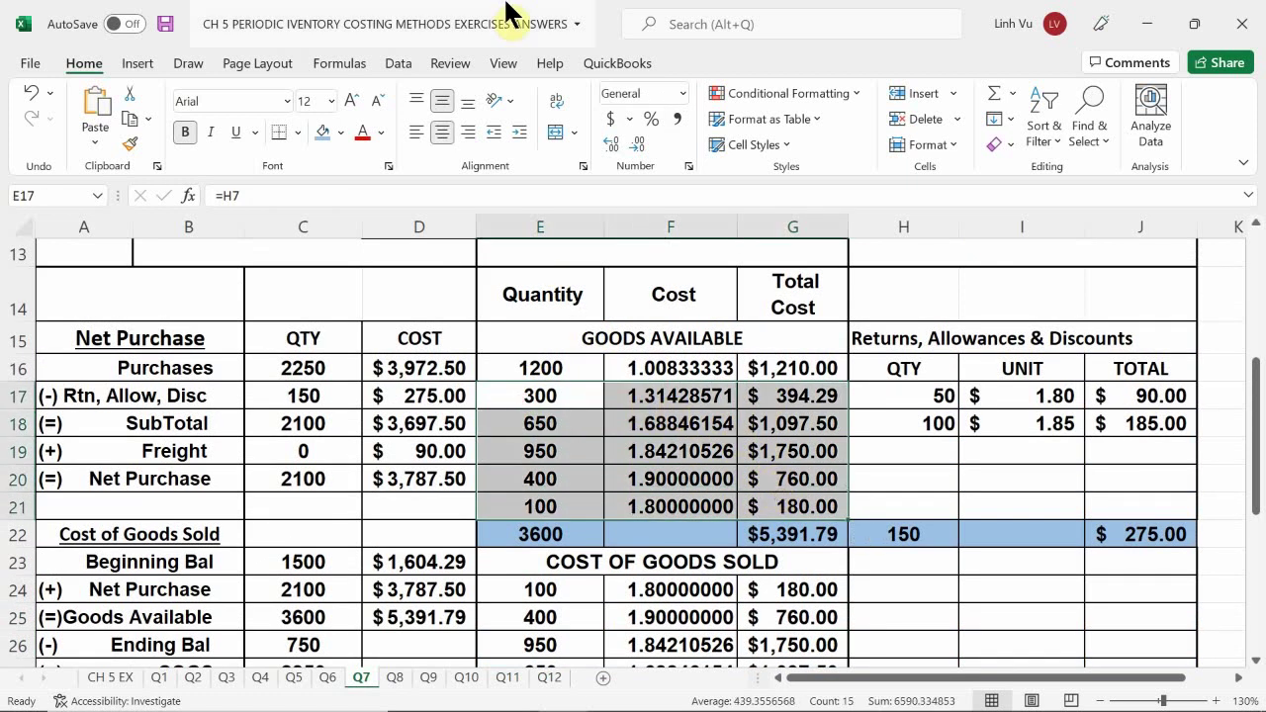
left_click(386, 165)
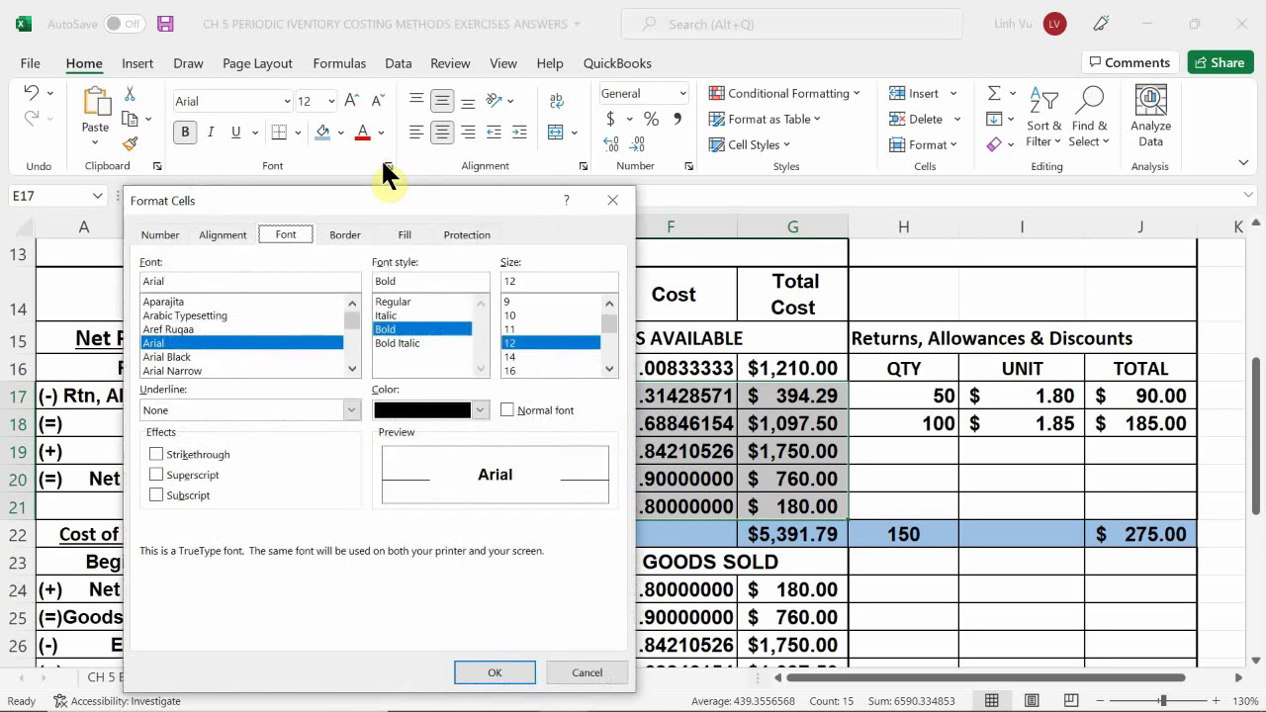
left_click(184, 454)
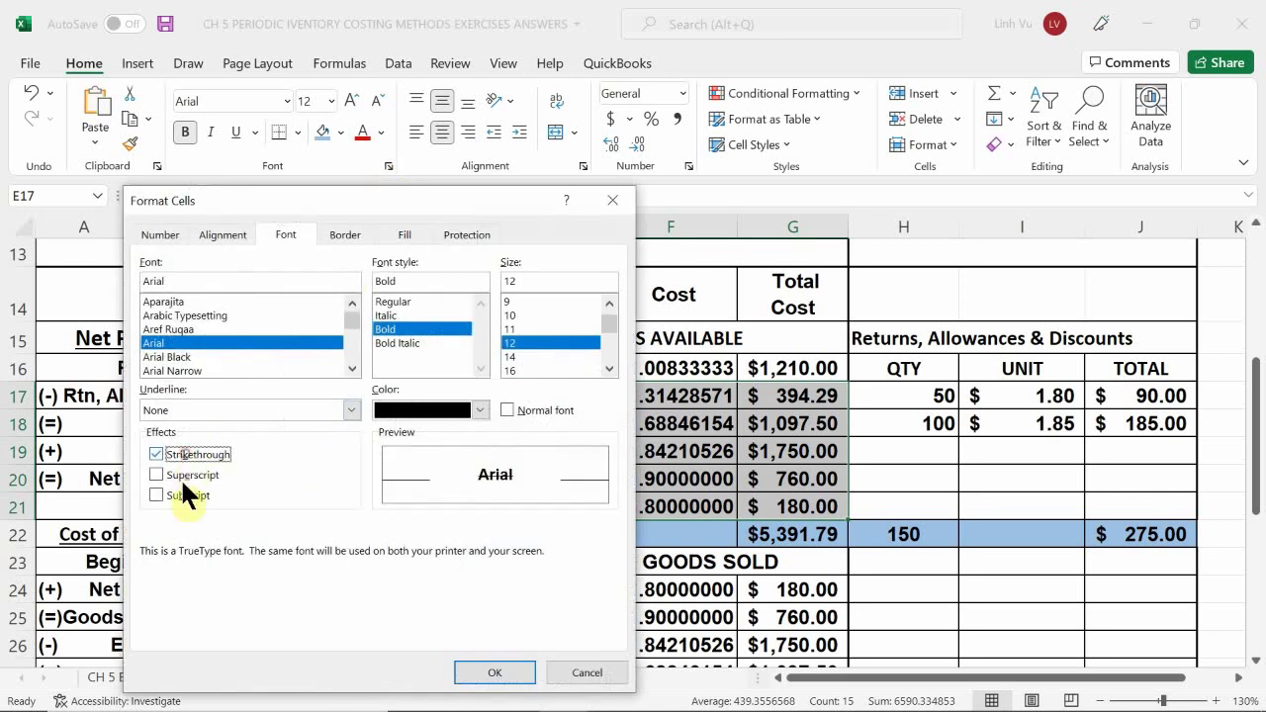
left_click(492, 675)
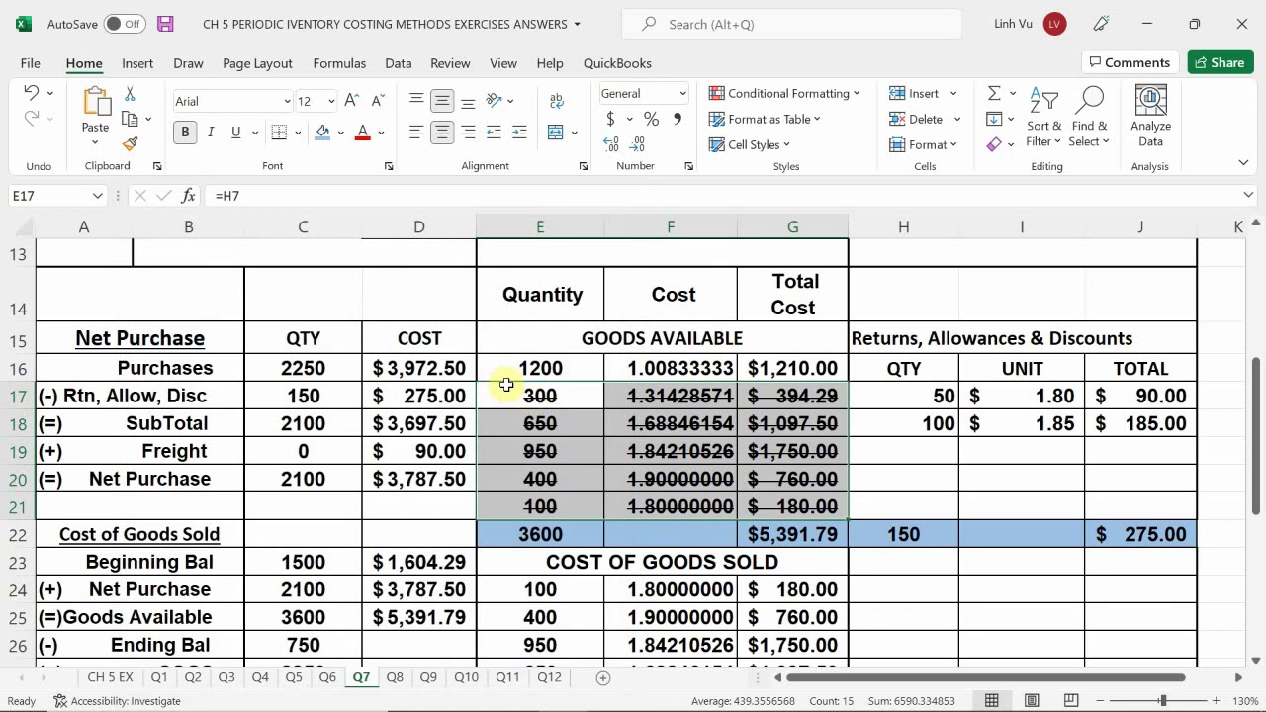
Link the COGS cost in D27 to the cost of goods sold table's total with =G30.
scroll(418, 420, "down", 1)
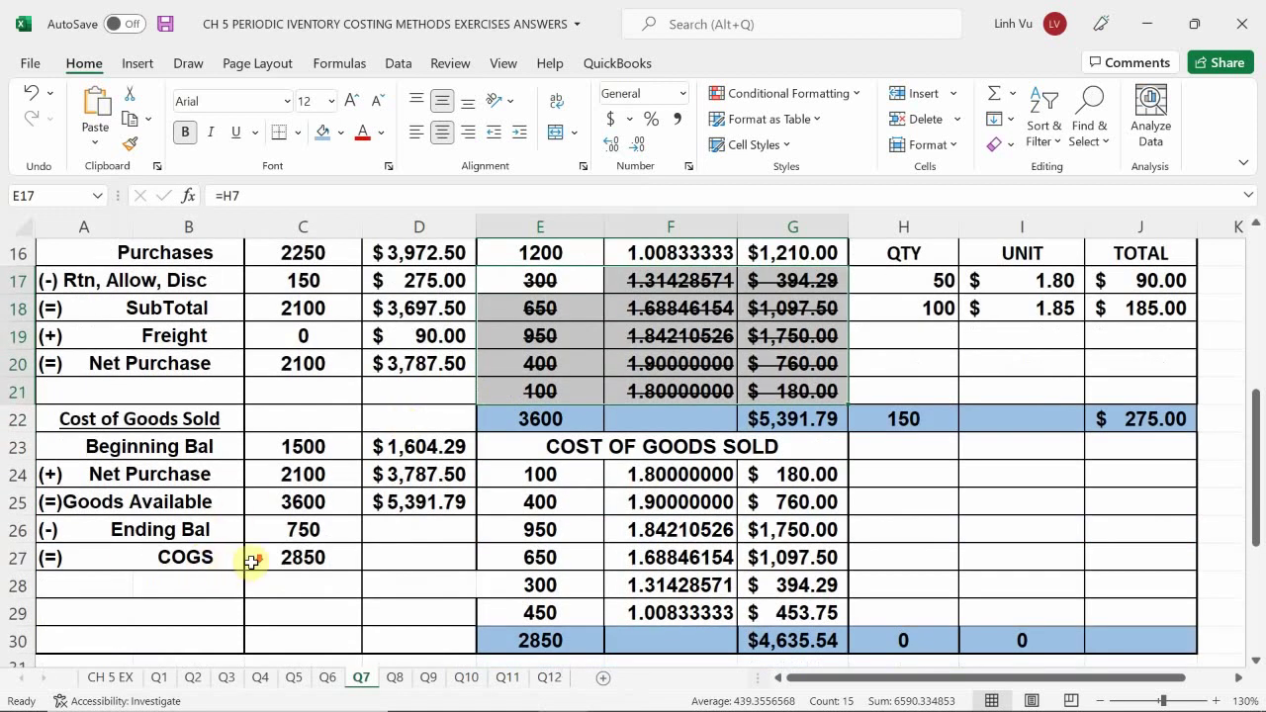
scroll(251, 560, "down", 1)
left_click(395, 477)
type("=")
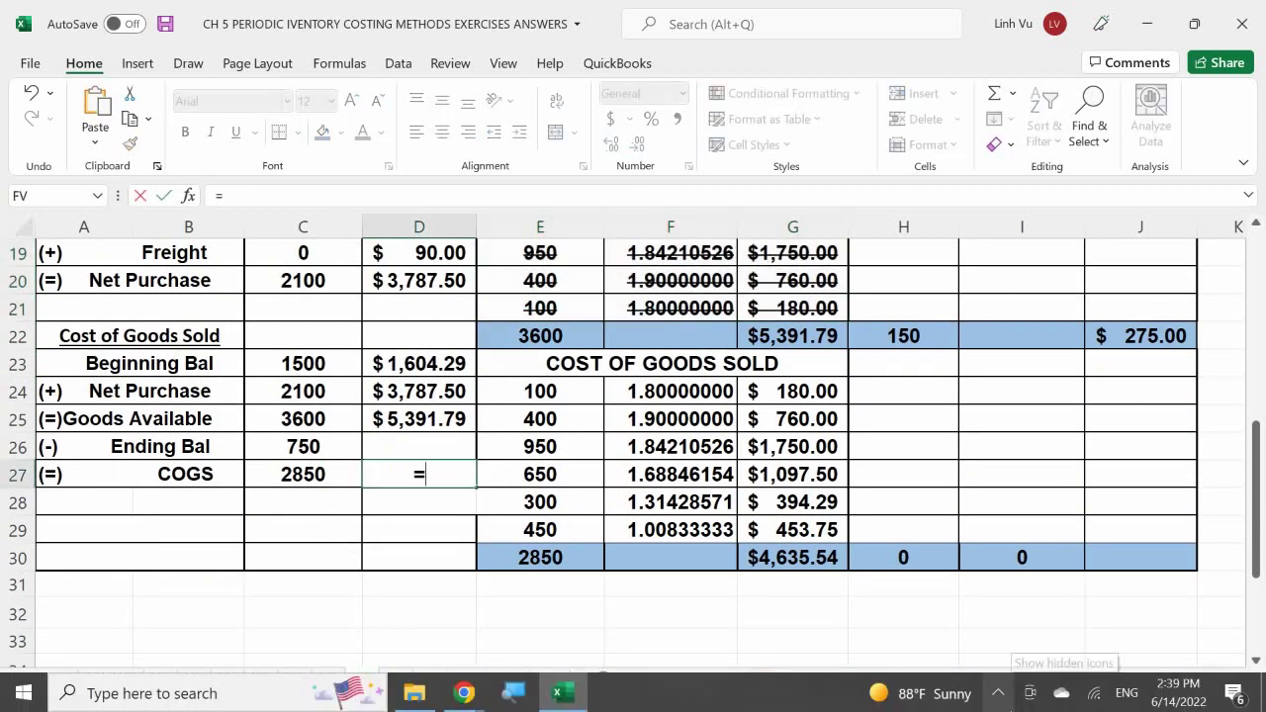
left_click(799, 556)
key("Return")
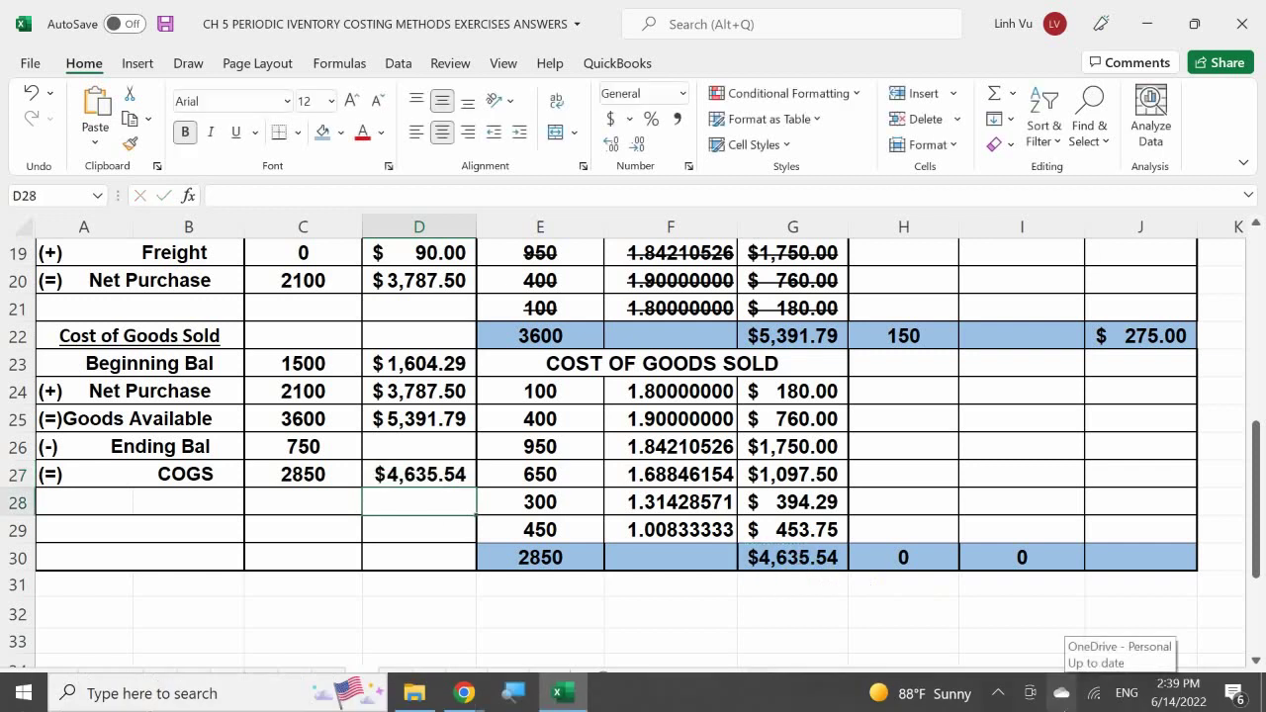
Calculate the ending balance cost in D26 as goods available minus COGS with =D25-D27.
left_click(418, 474)
left_click(418, 446)
type("=")
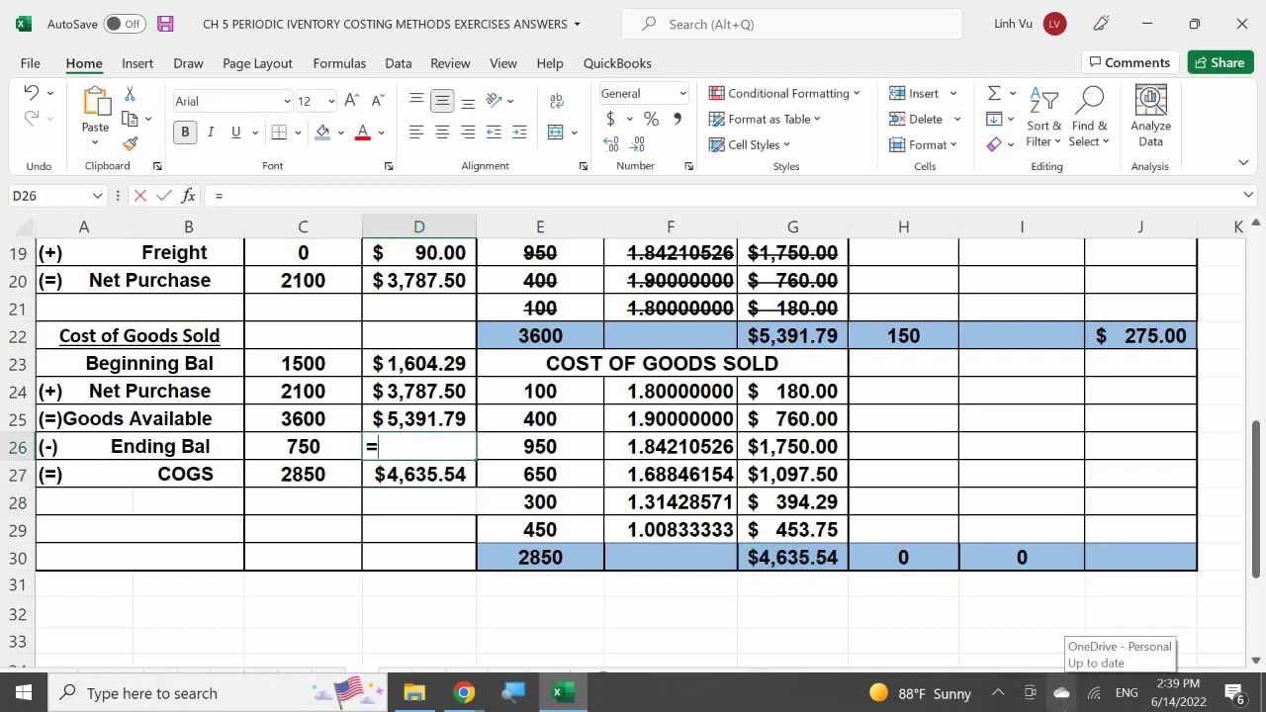
left_click(418, 418)
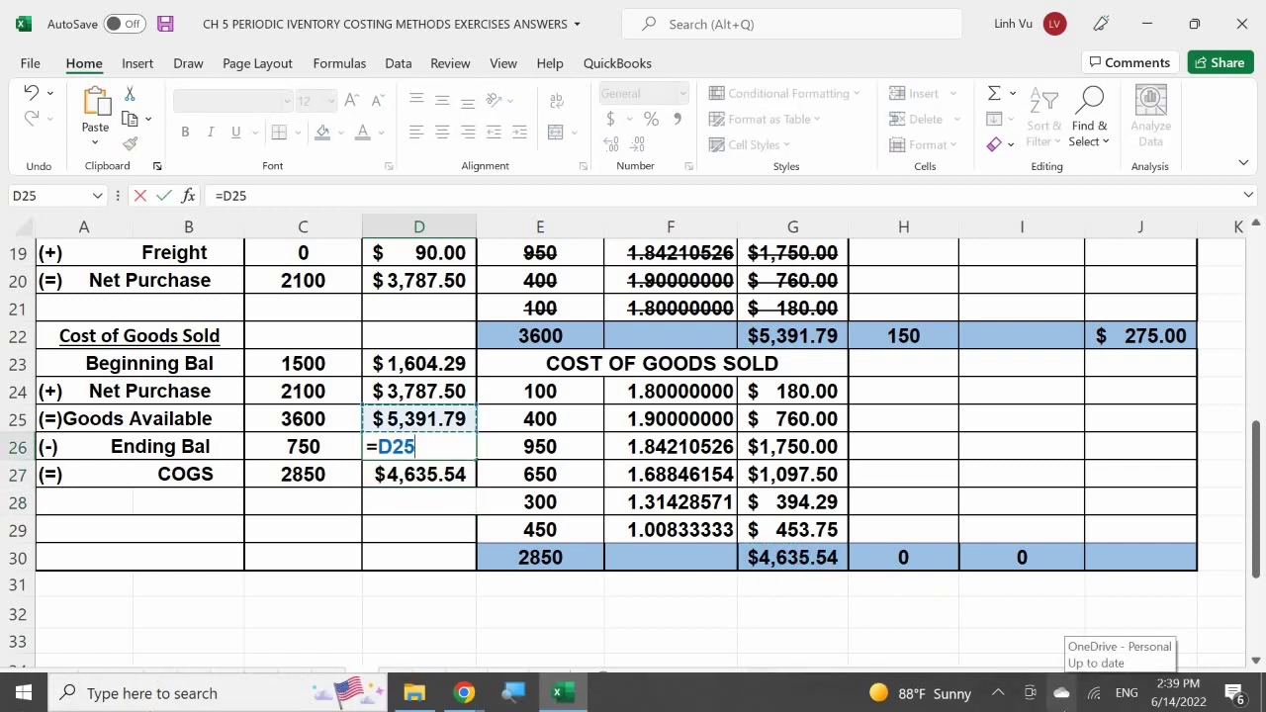
type("-")
left_click(419, 474)
key("Return")
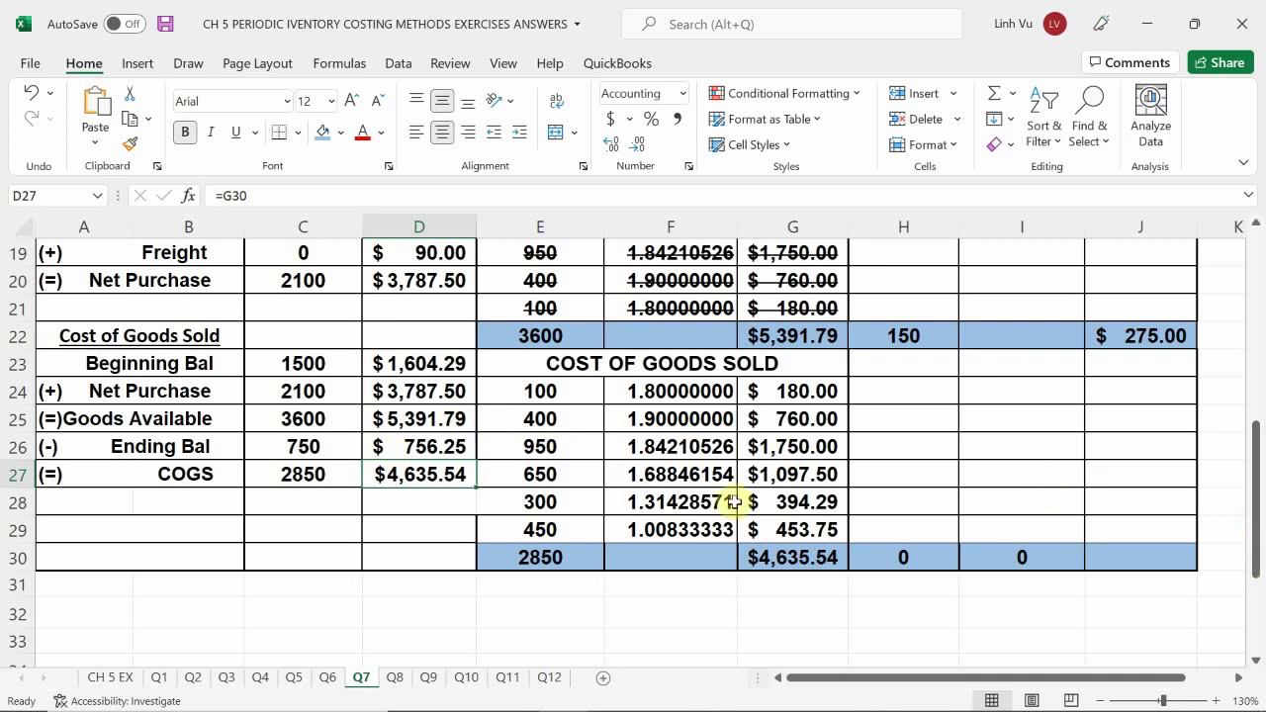
Merge and center H23:J23 and enter the heading ENDING INVENTORY.
scroll(996, 483, "up", 1)
left_click_drag(910, 457, 1137, 450)
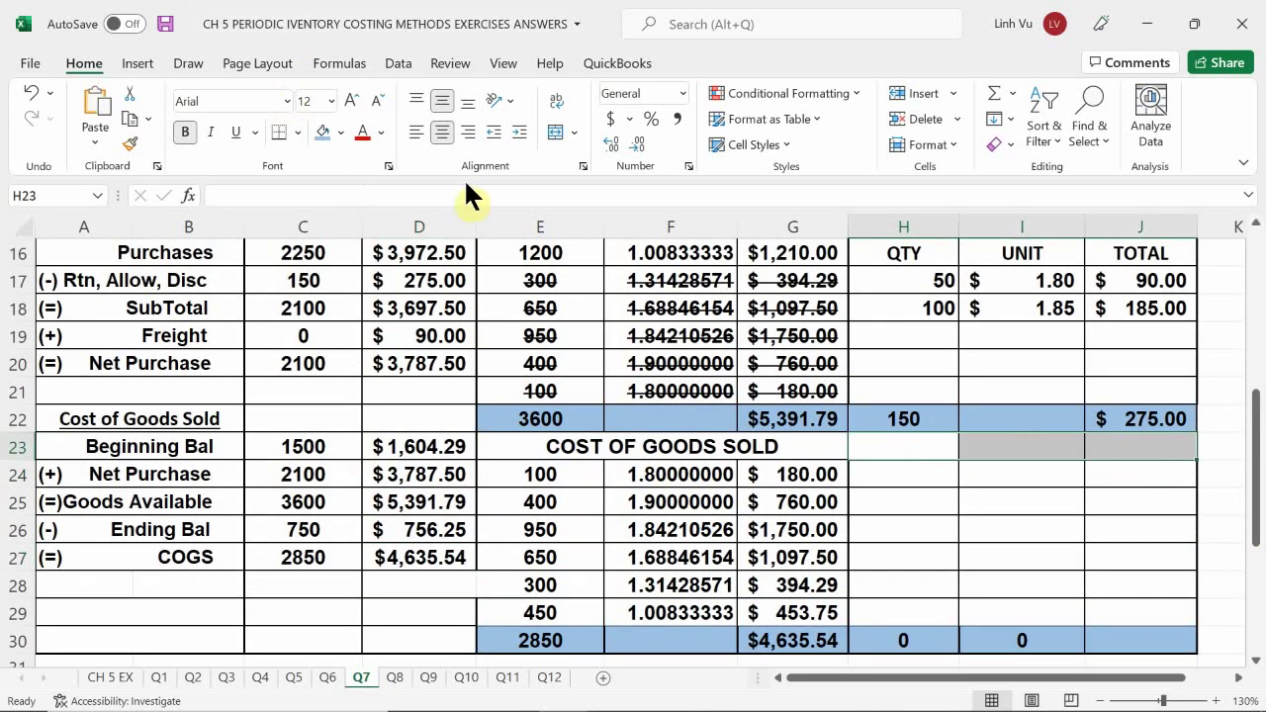
left_click(560, 129)
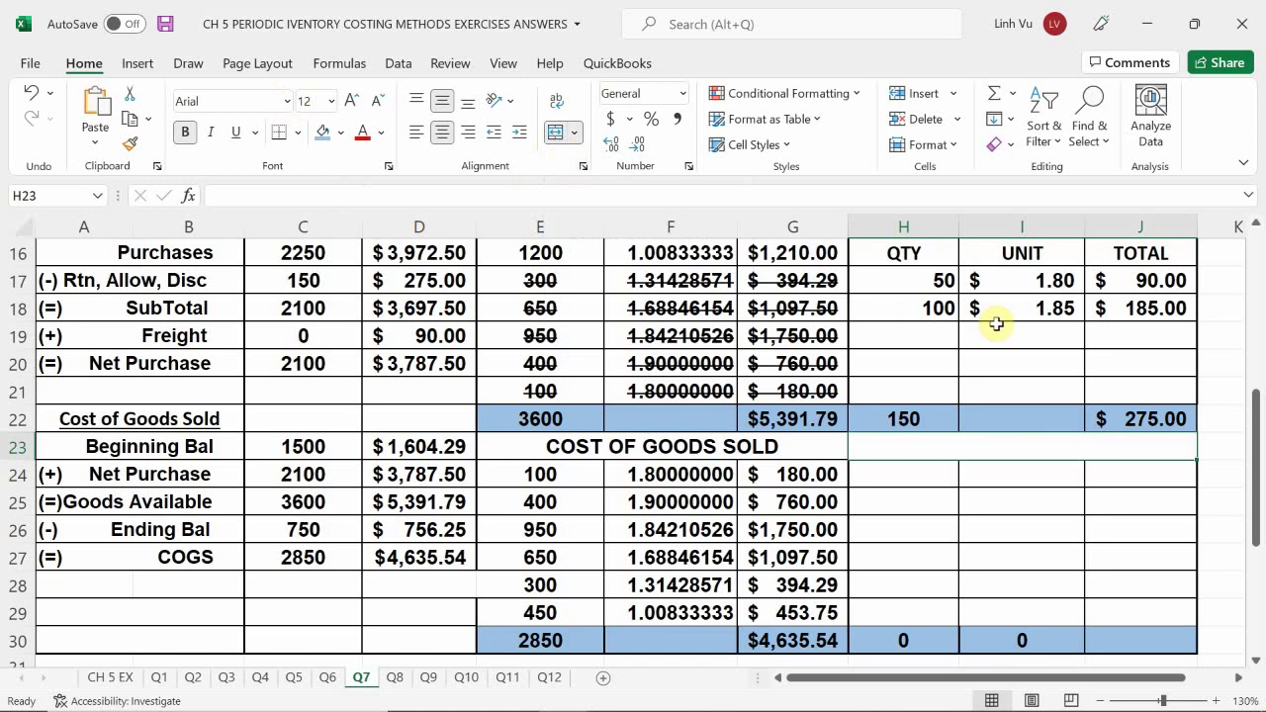
type("EN")
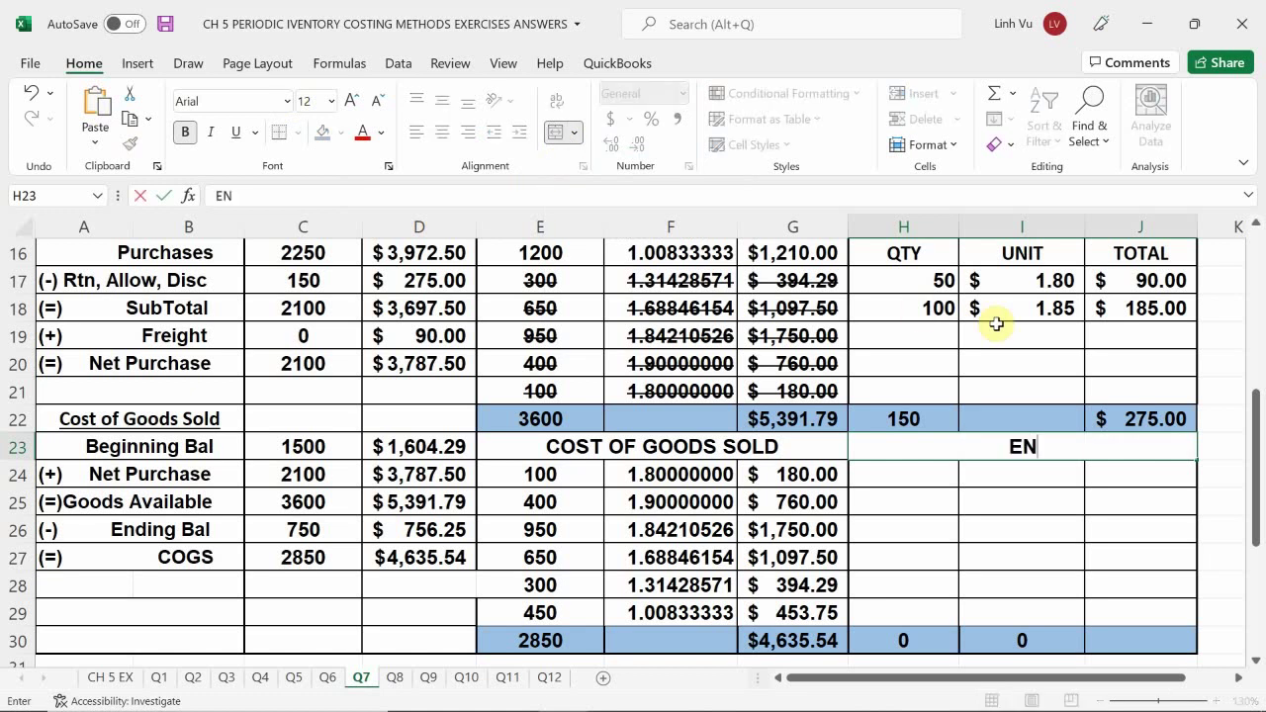
type("DING INVE")
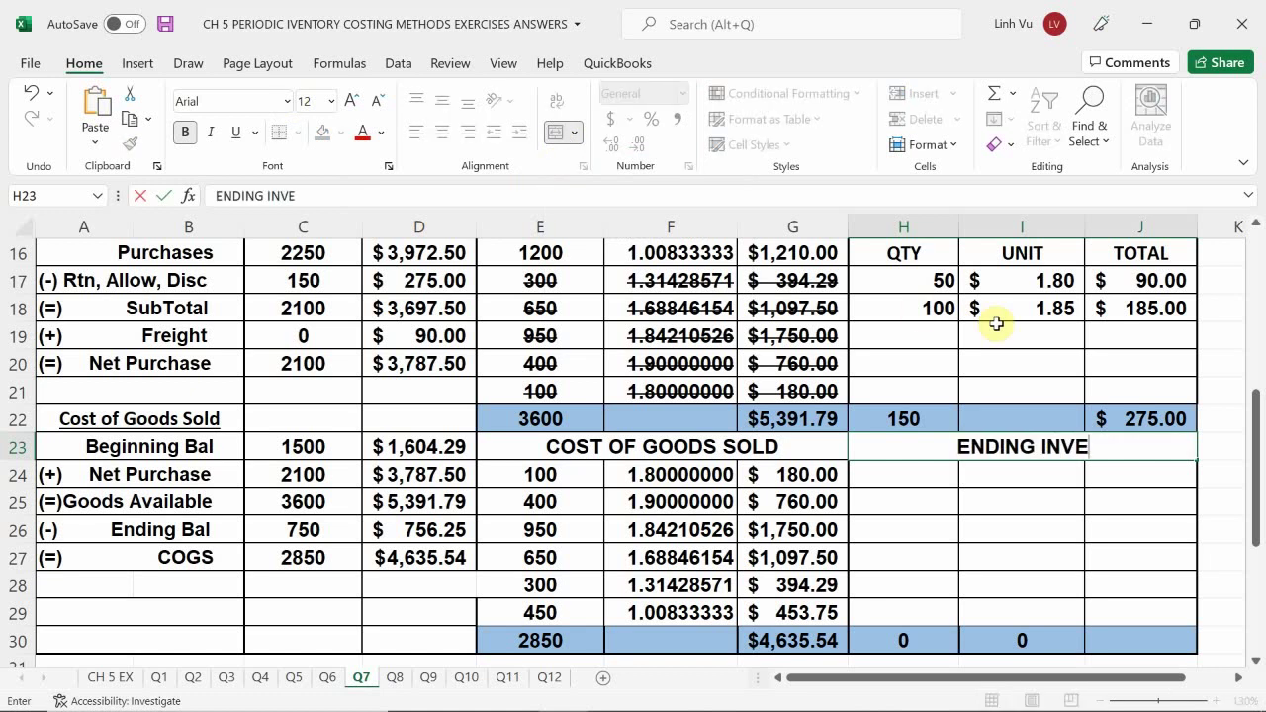
type("NTORY")
key("Return")
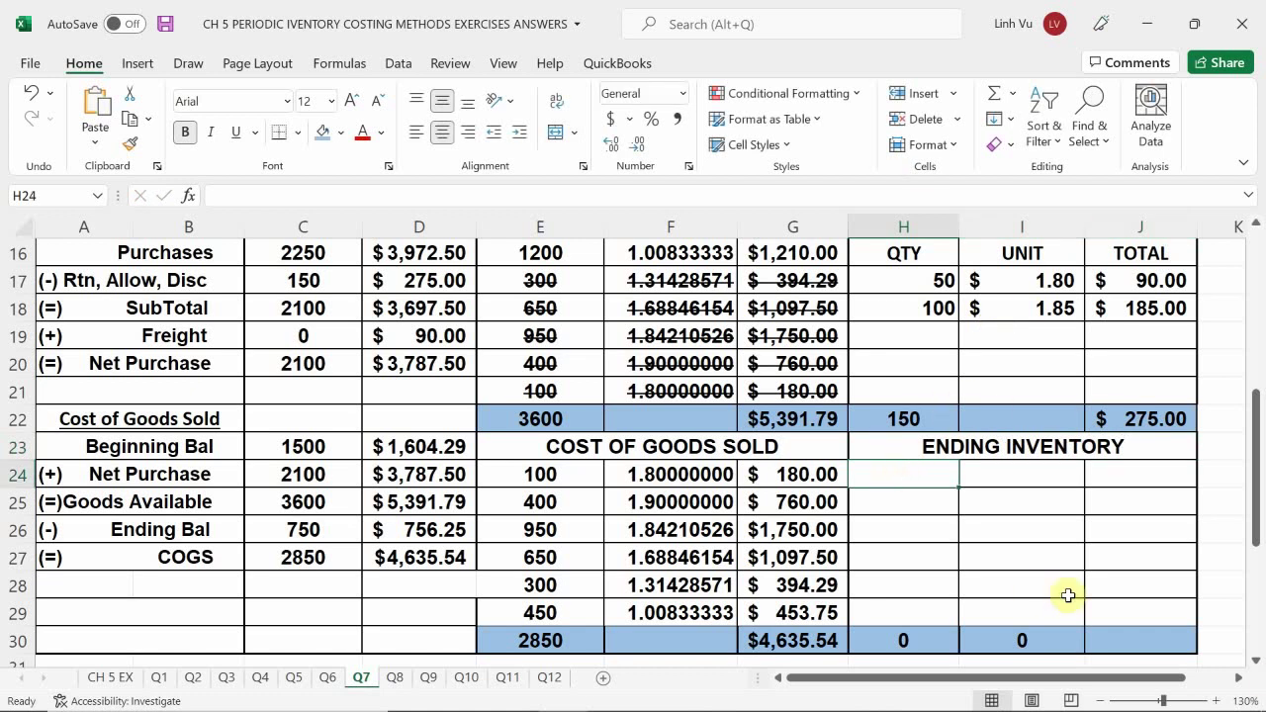
Enter an ending inventory quantity of 750 in H24 and link its unit cost in I24 to the 1200-unit layer with =F16.
type("750")
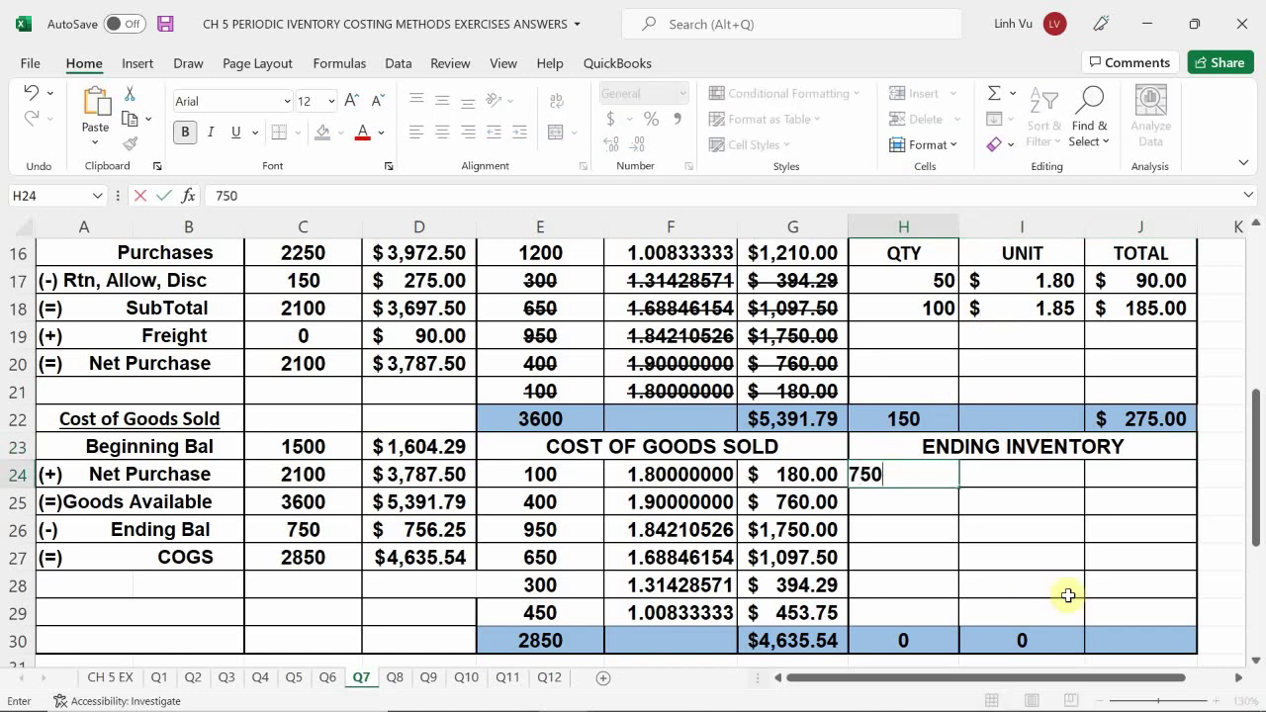
key("Tab")
type("=")
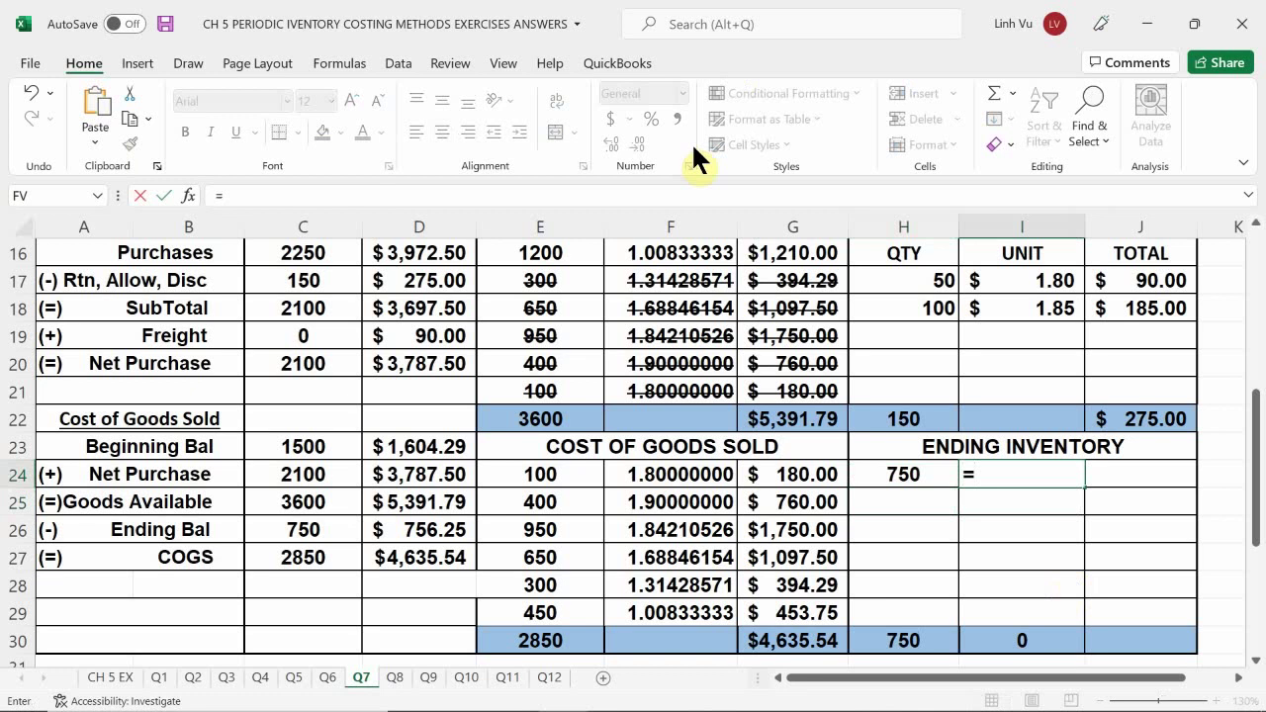
scroll(581, 319, "up", 1)
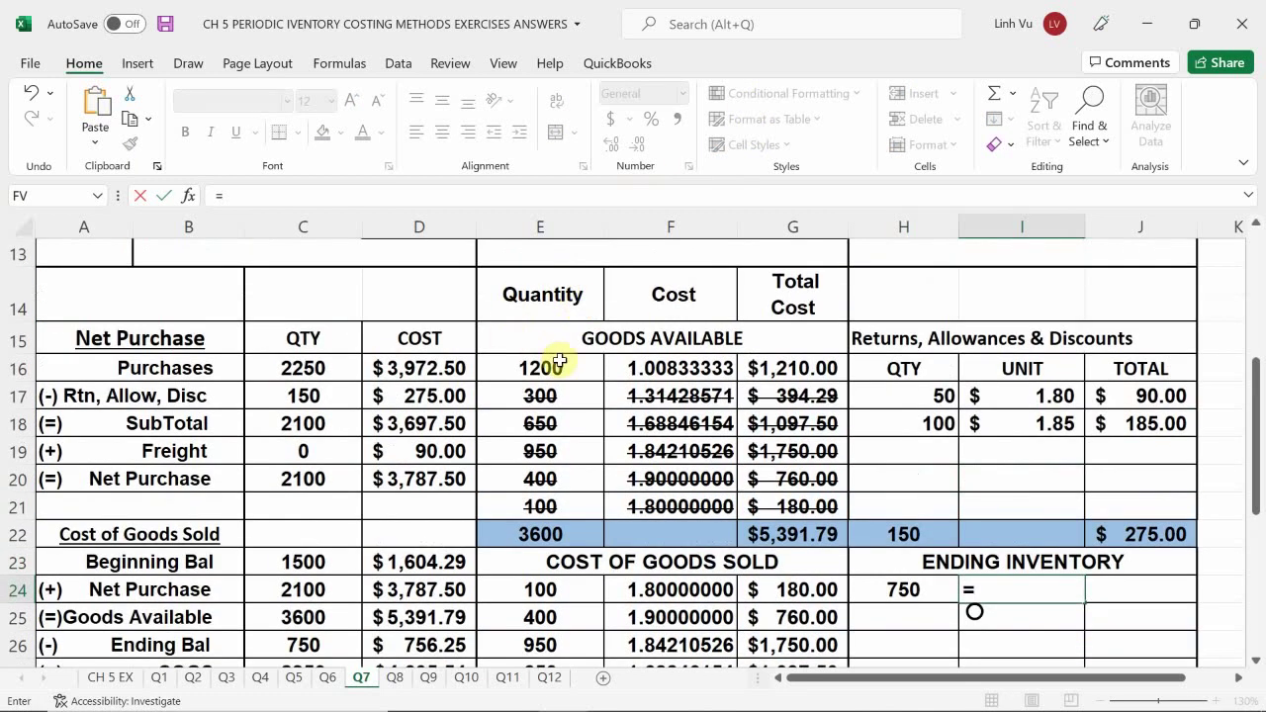
left_click(633, 368)
key("Tab")
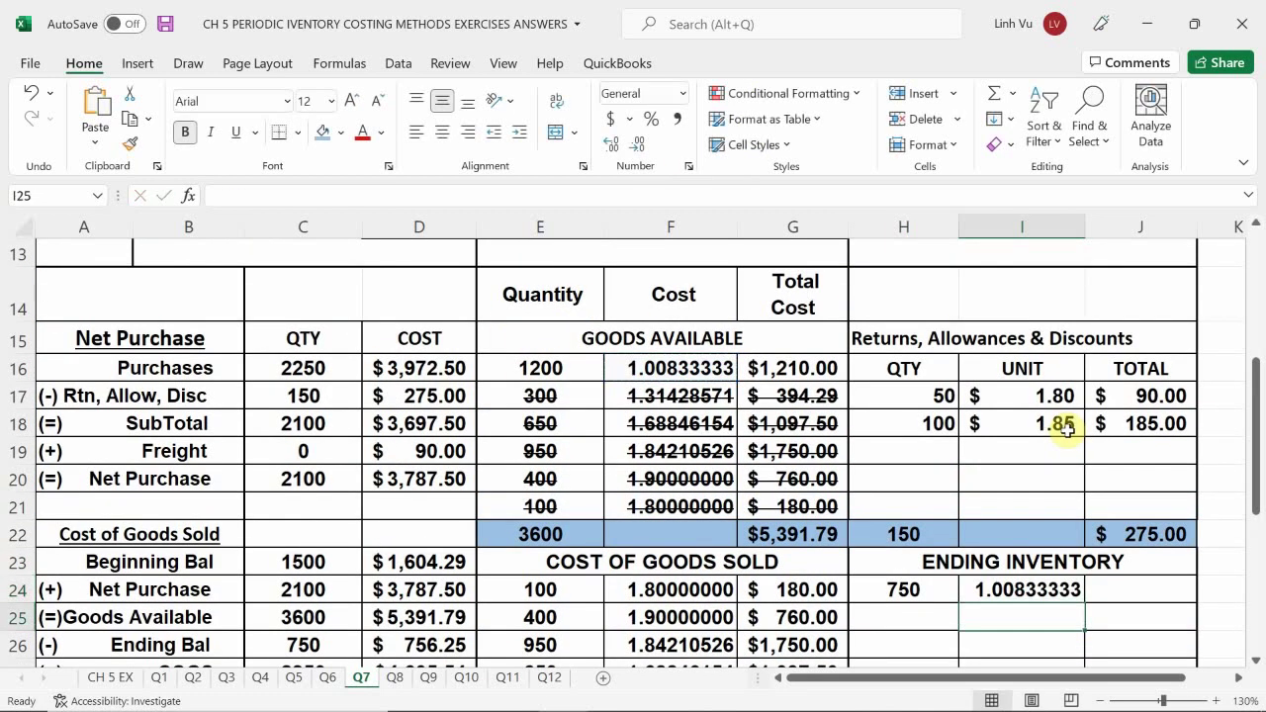
Calculate the ending inventory total in J24 as the 1200-unit layer's cost minus the portion sold, with =G16-G29.
type("=")
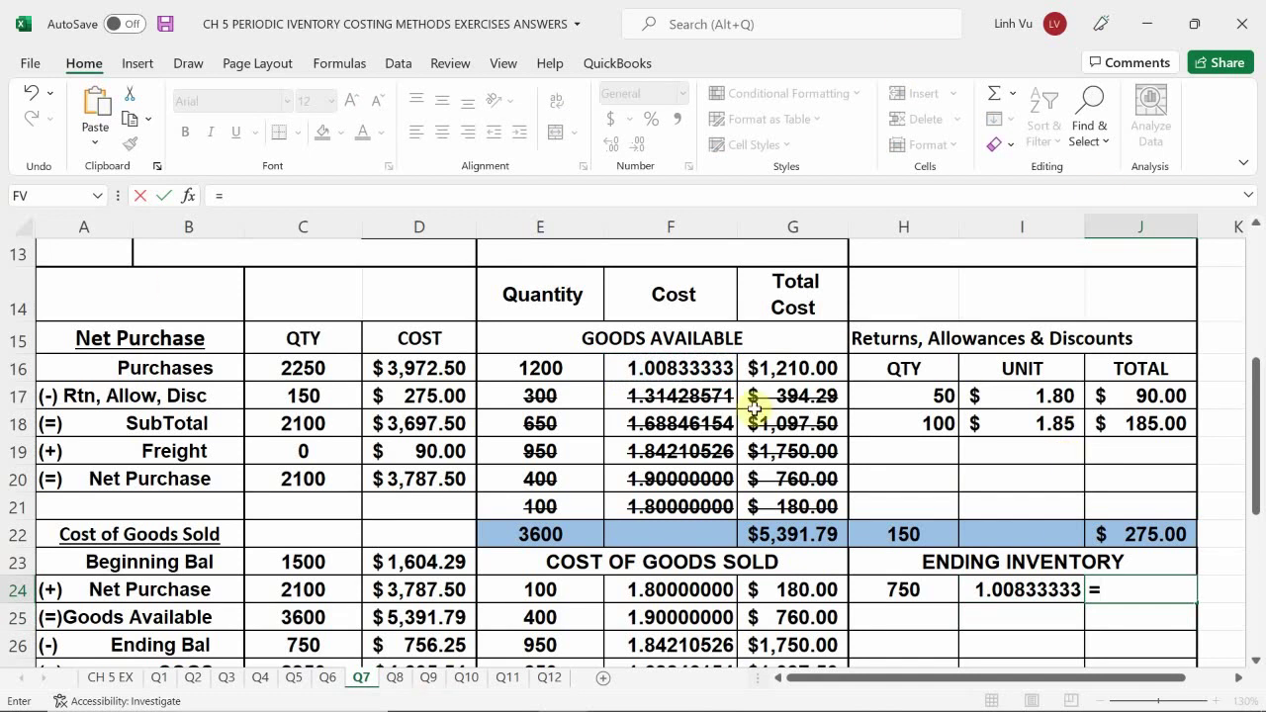
left_click(802, 371)
scroll(871, 436, "down", 2)
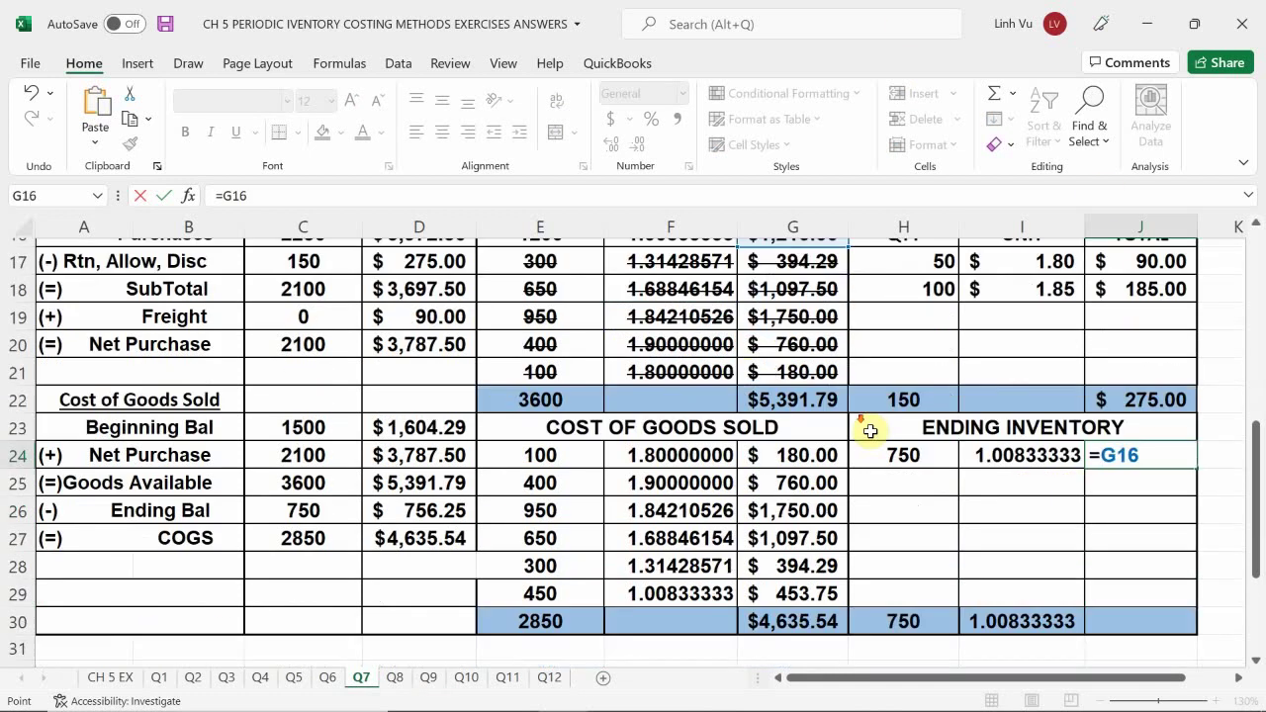
type("-")
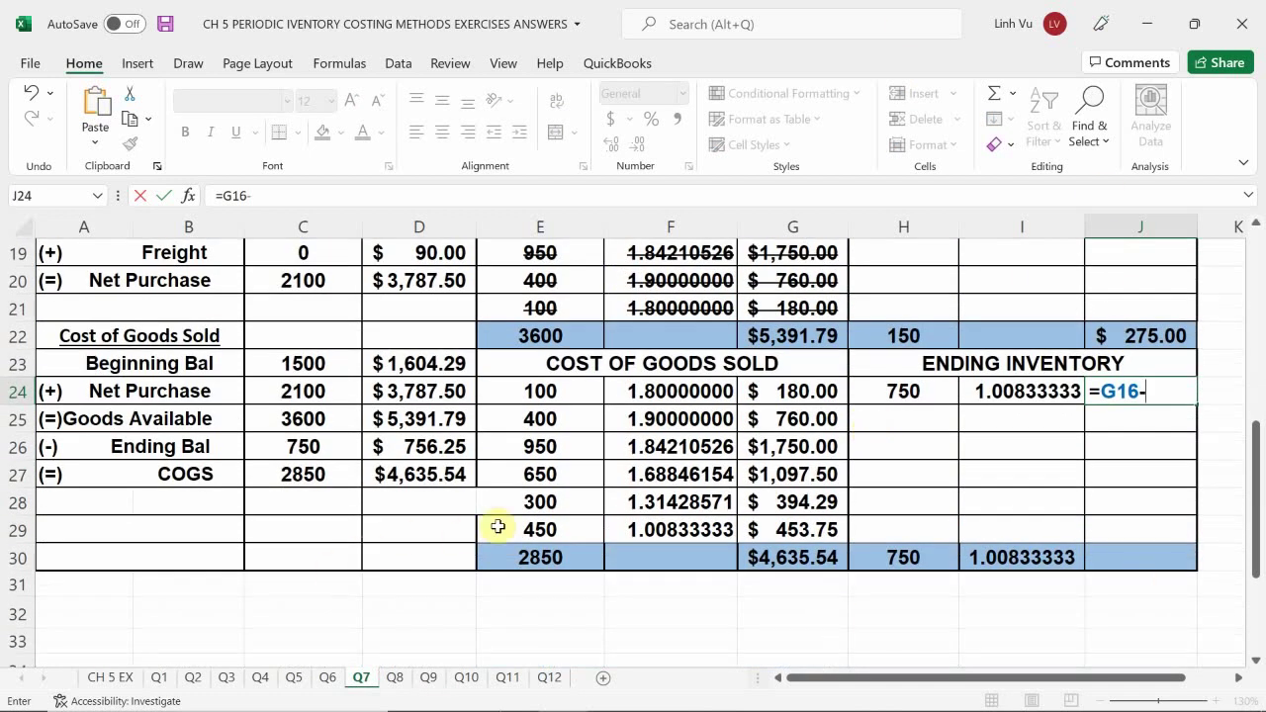
left_click(774, 532)
key("Return")
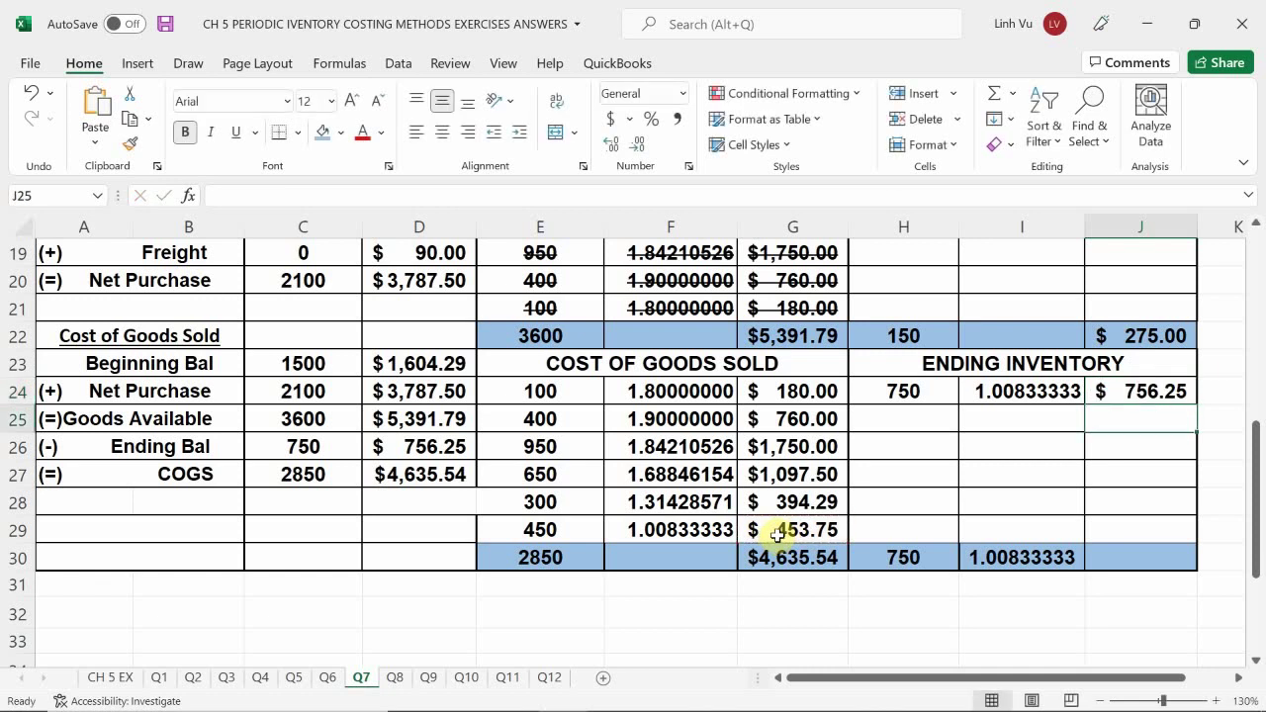
Copy the SUM formula from I30 into J30 to total the ending inventory cost with =SUM(J24:J29).
scroll(838, 574, "up", 1)
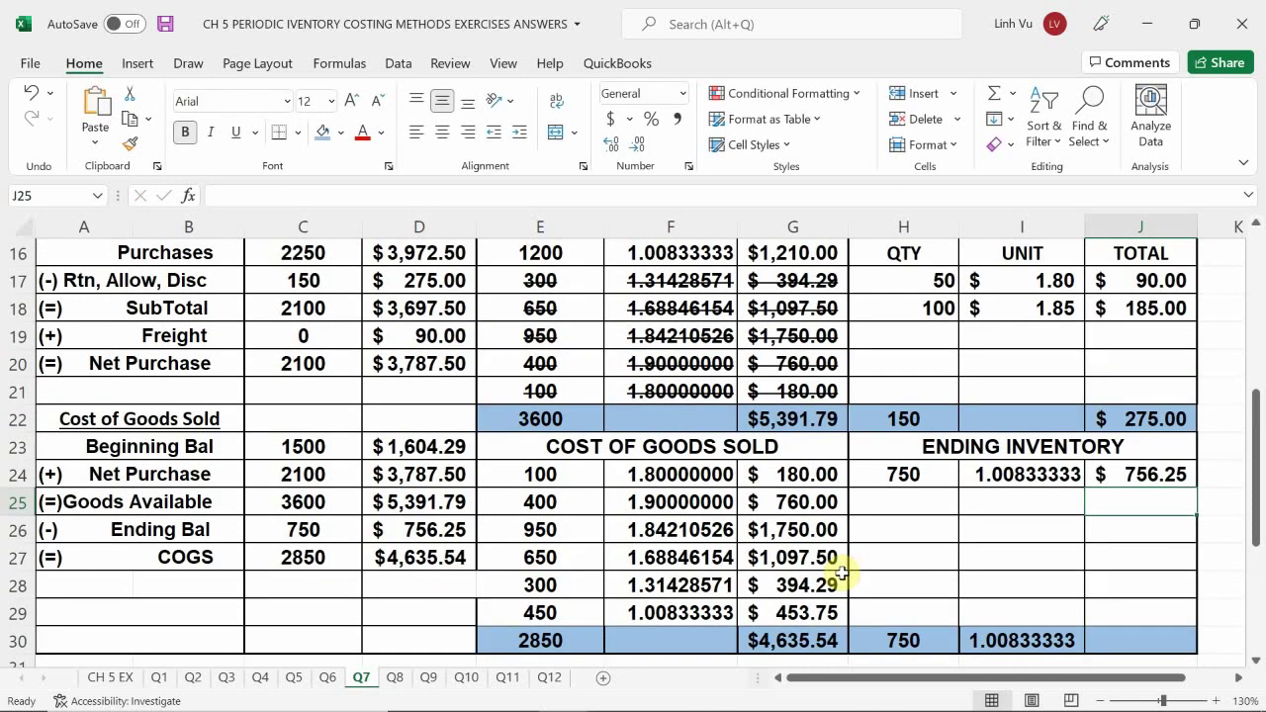
scroll(851, 559, "down", 1)
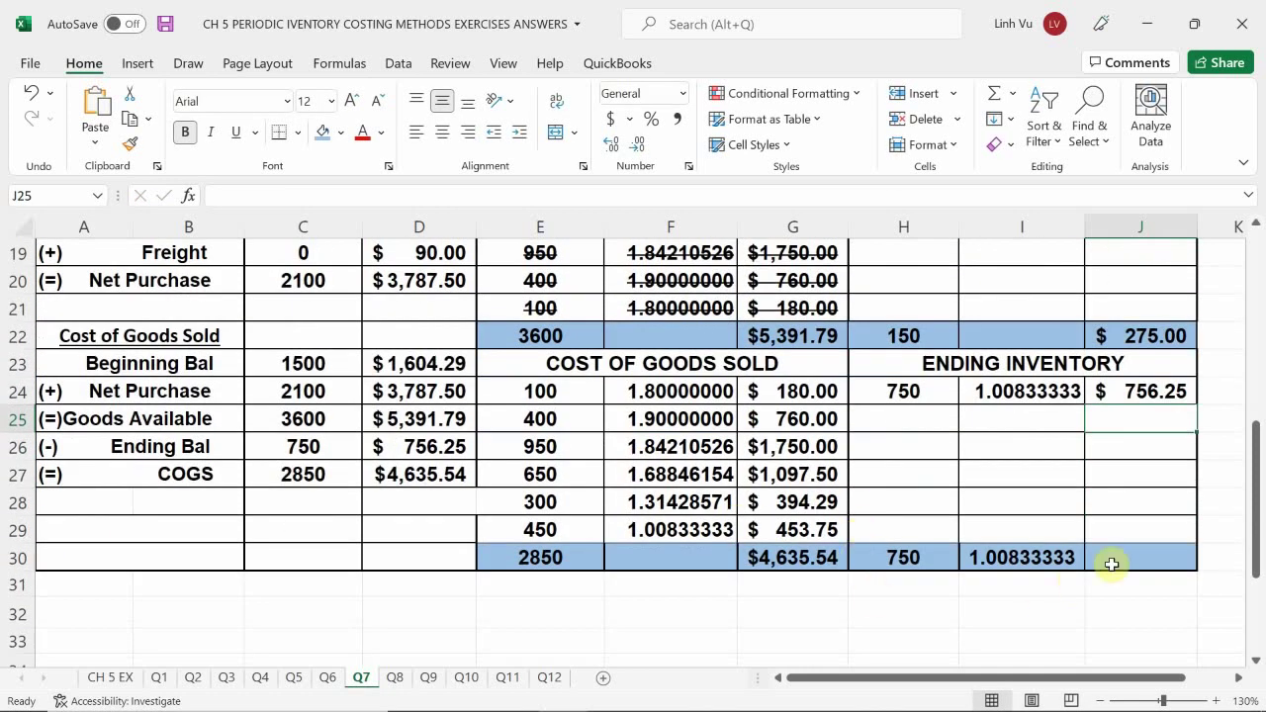
left_click(1107, 560)
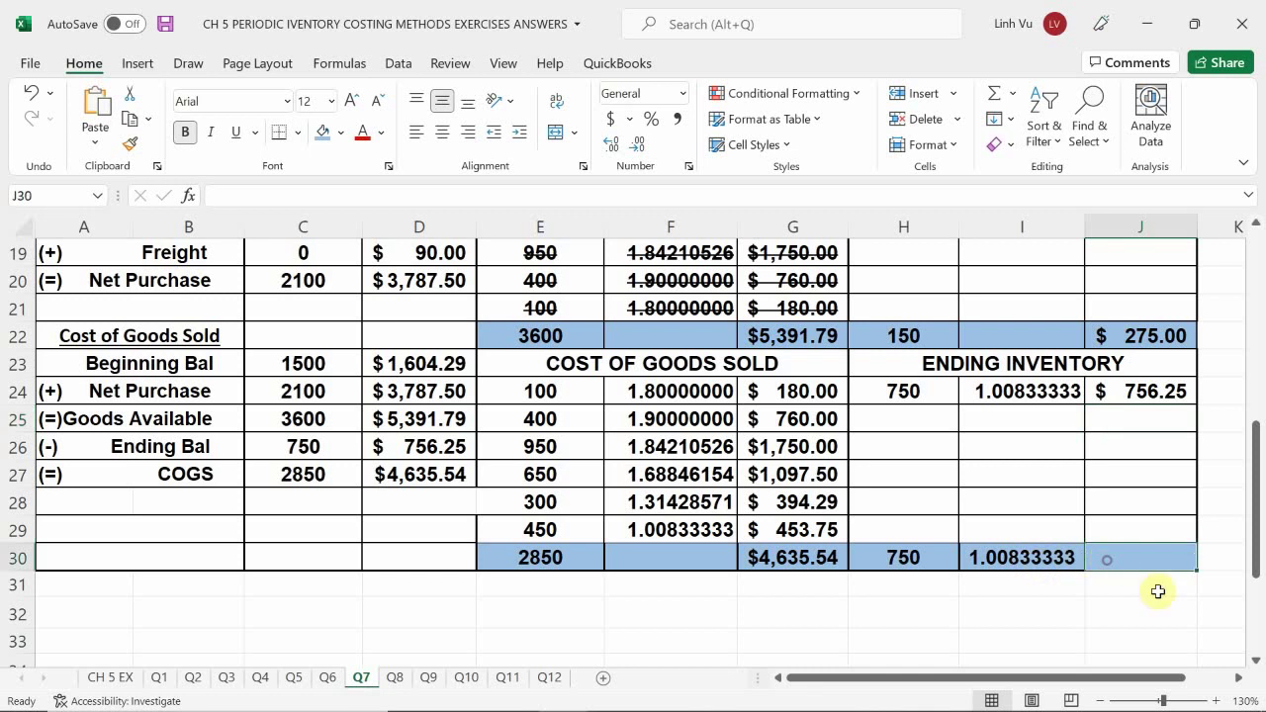
left_click(1009, 567)
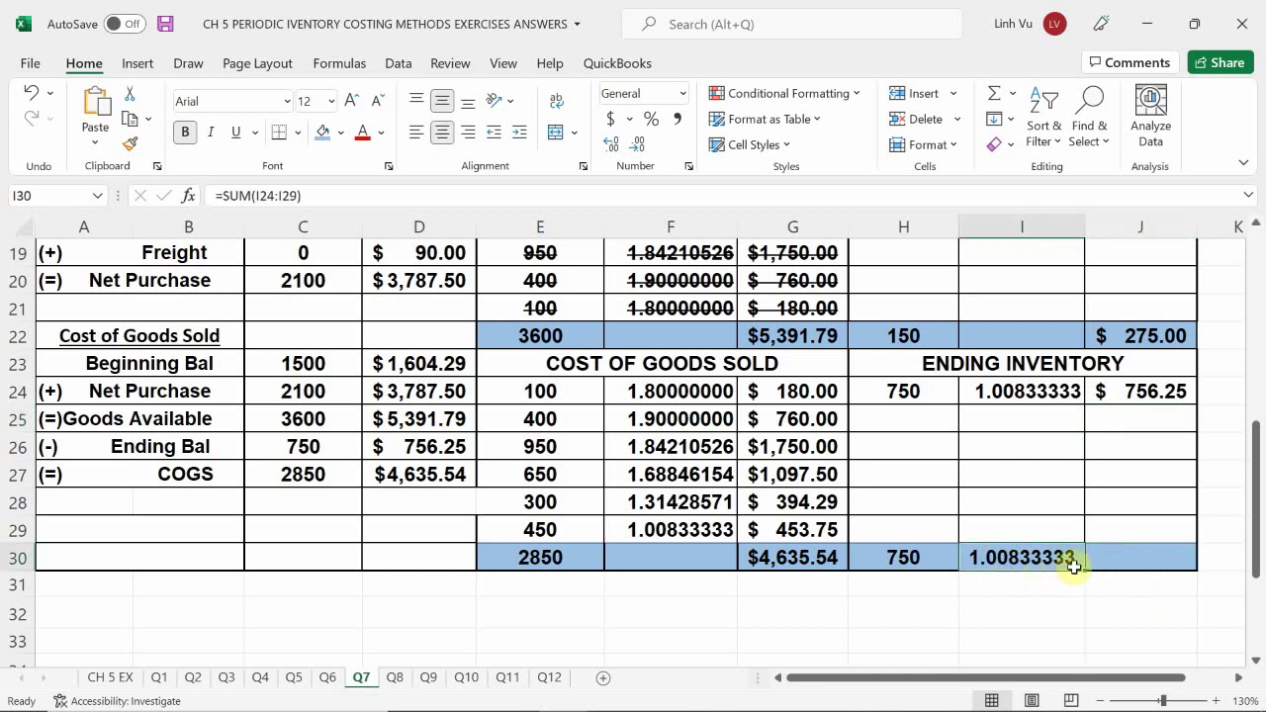
left_click_drag(1083, 568, 1154, 582)
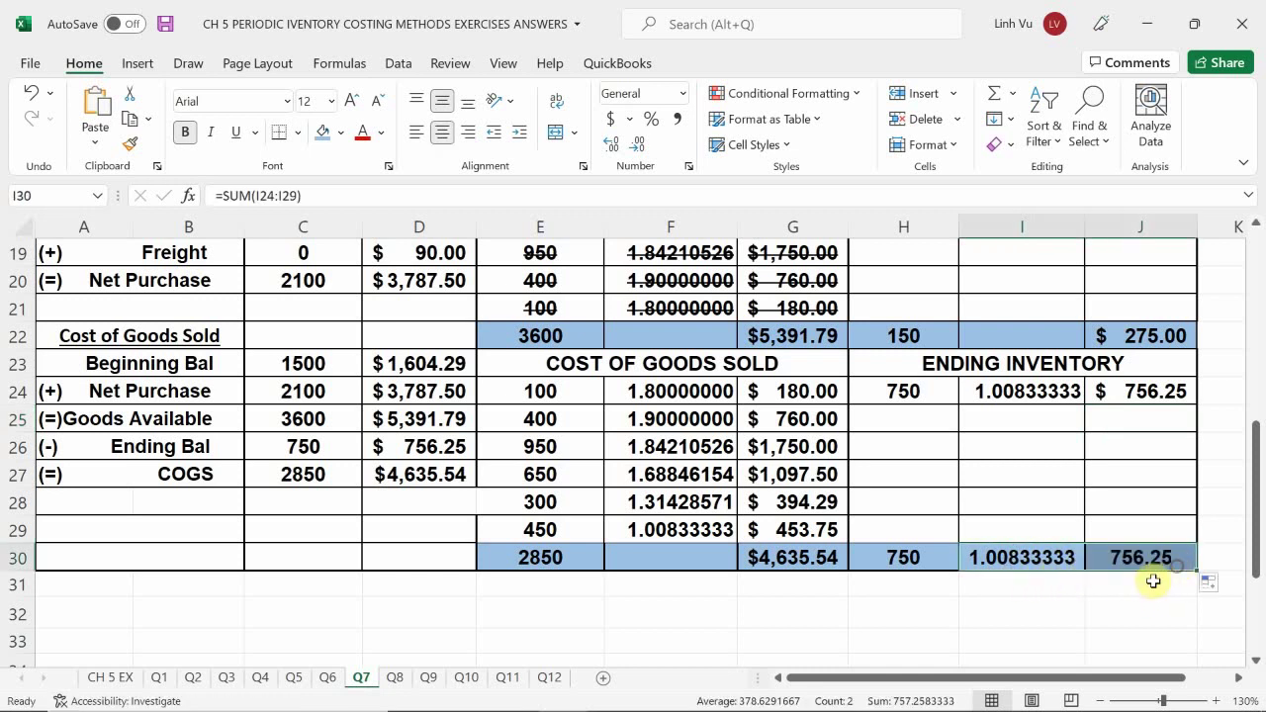
Clear the unit cost total from I30 and give the ending inventory total in J30 the Accounting dollar format.
left_click(1064, 557)
double_click(1069, 557)
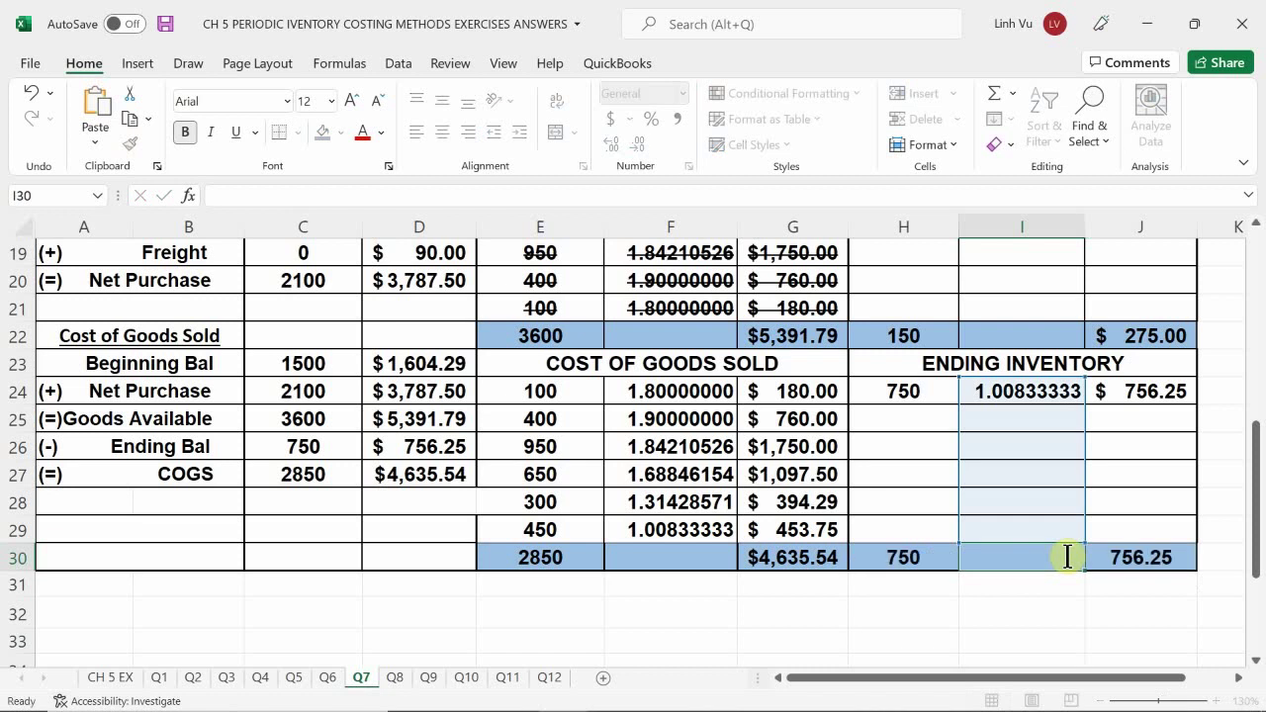
key("Escape")
left_click(1125, 558)
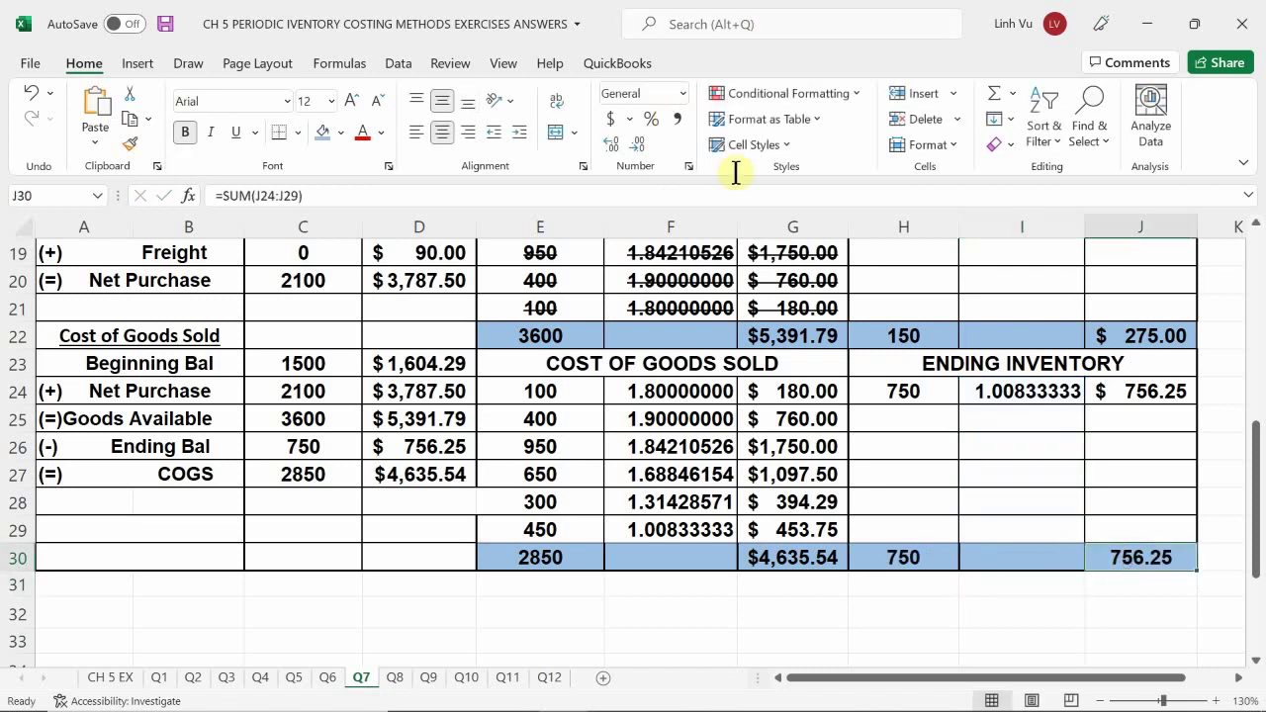
left_click(614, 120)
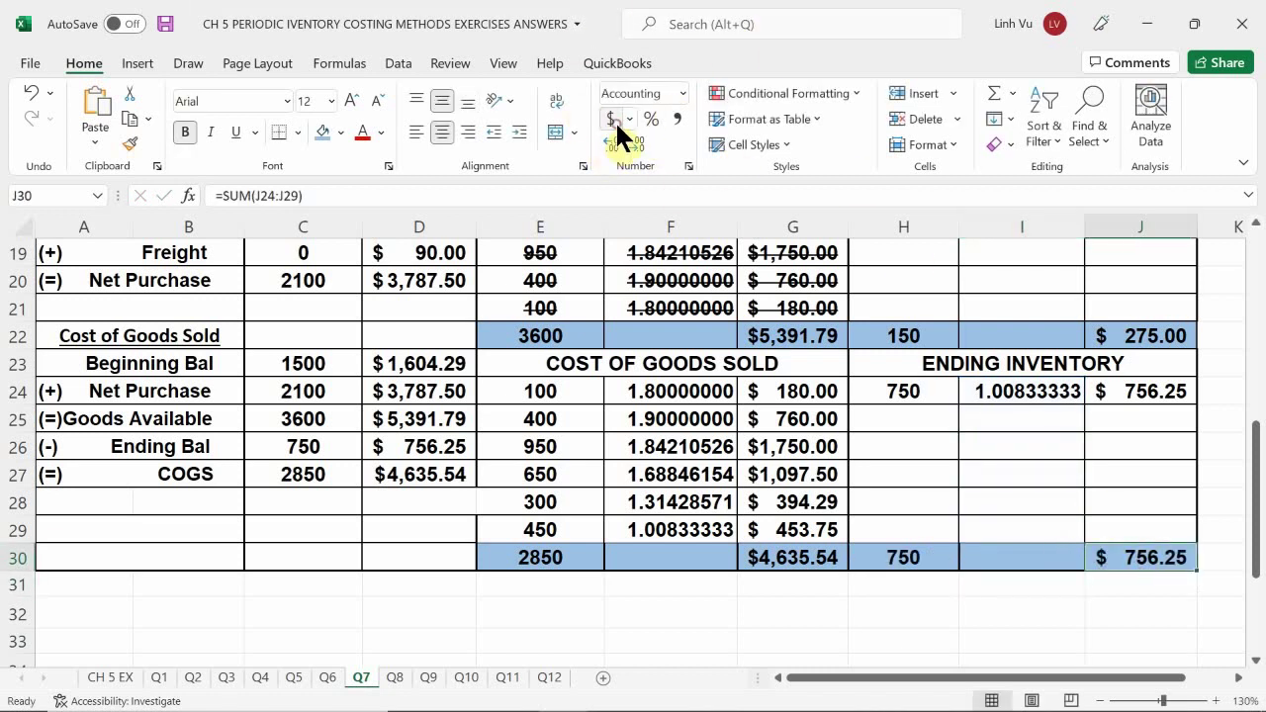
Review the completed Q7 worksheet, from the purchases table through goods available, cost of goods sold and ending inventory.
left_click(481, 591)
scroll(479, 588, "up", 1)
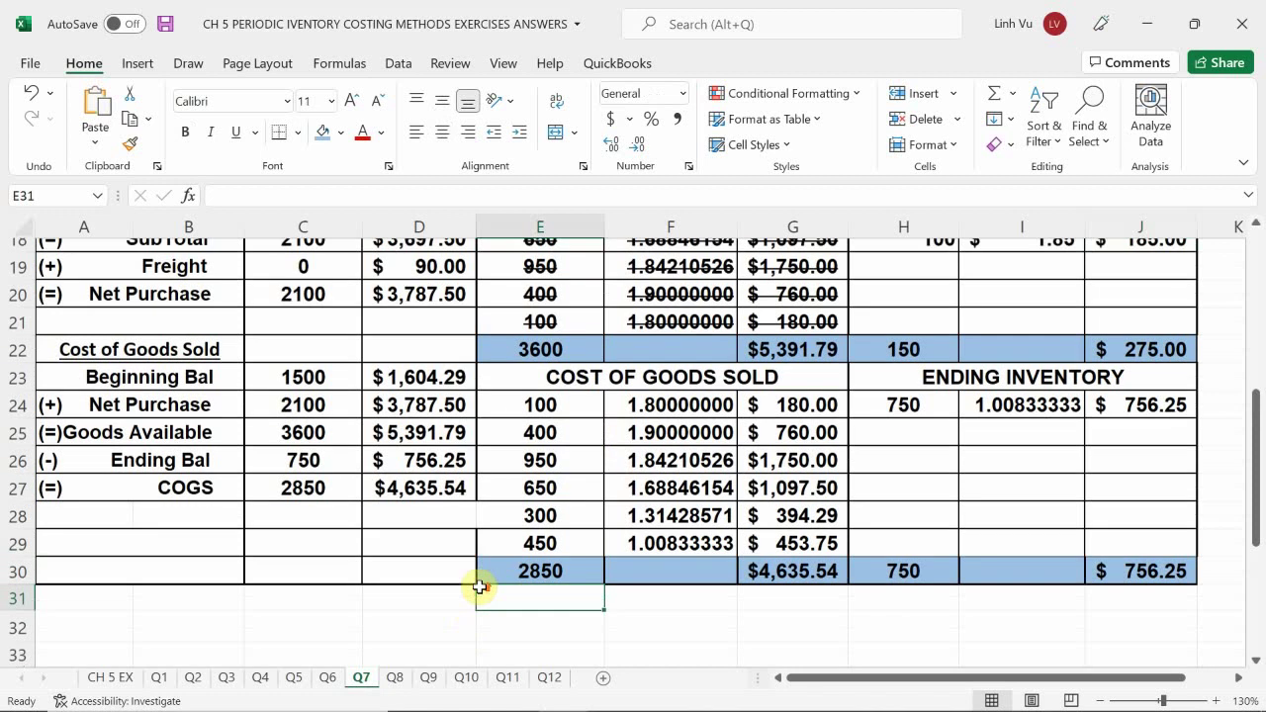
scroll(479, 588, "up", 5)
scroll(479, 588, "down", 1)
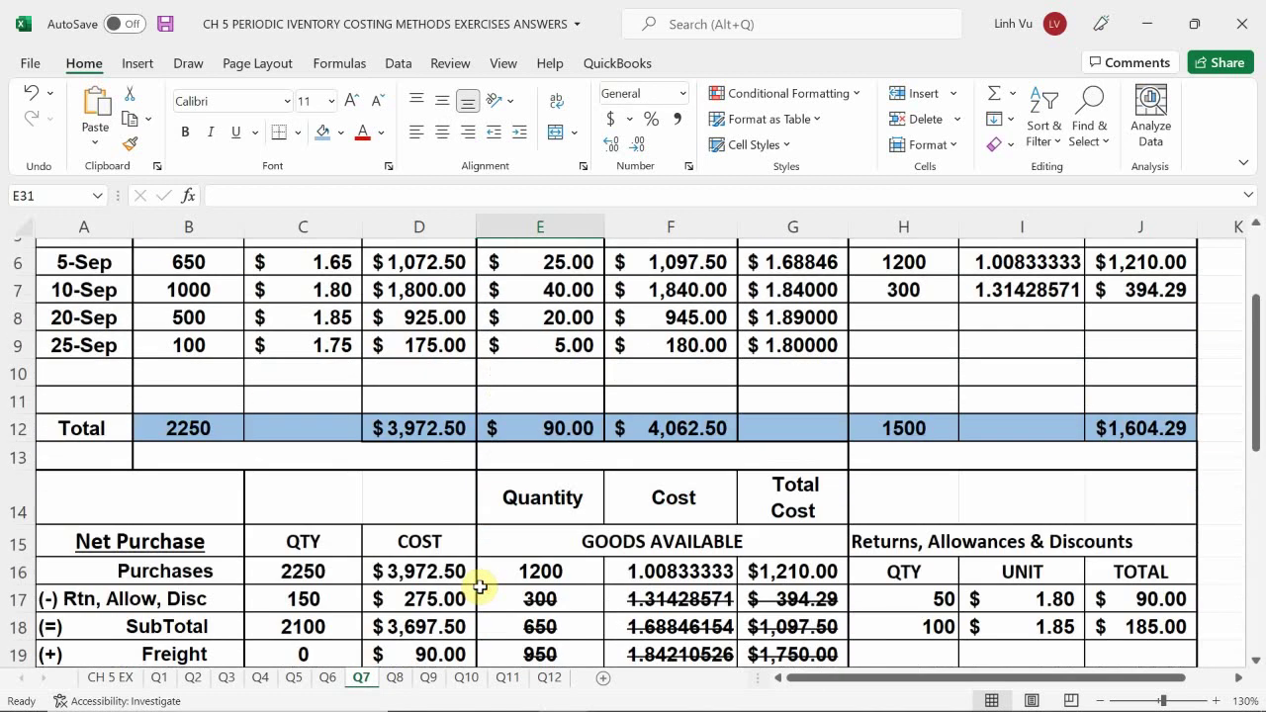
scroll(480, 587, "down", 1)
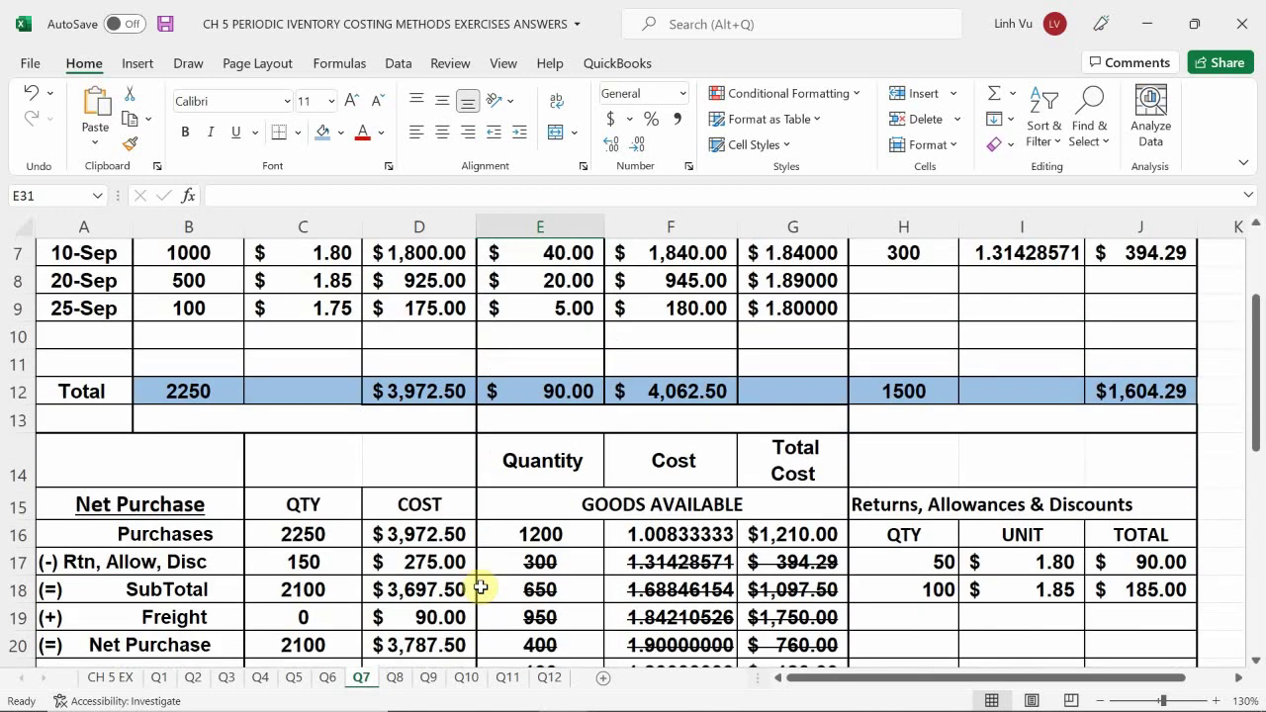
scroll(481, 587, "down", 2)
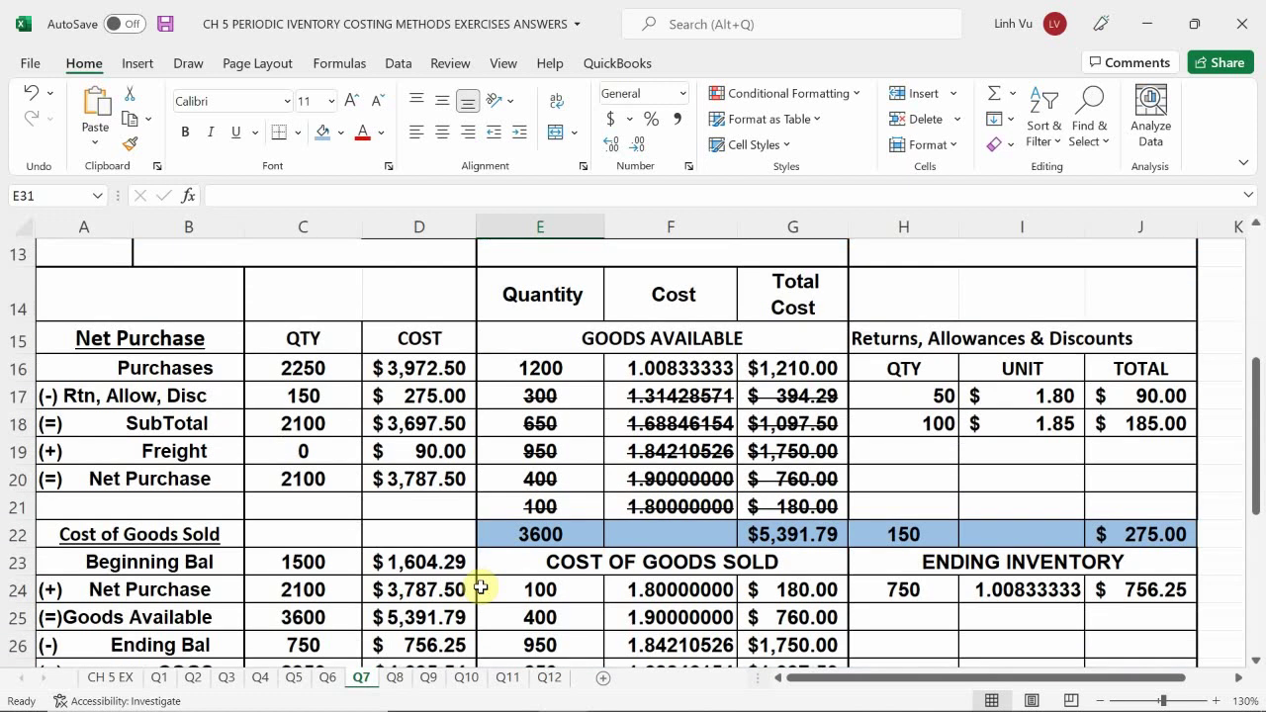
scroll(480, 587, "down", 1)
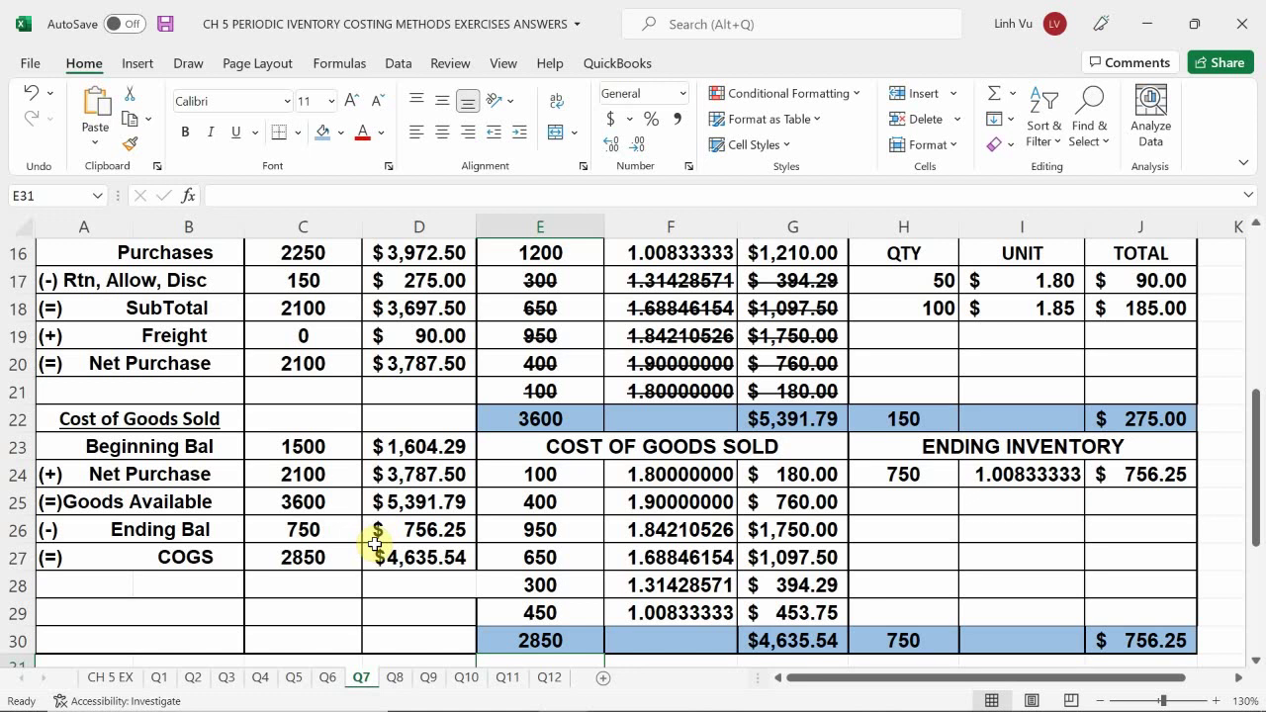
scroll(376, 544, "up", 1)
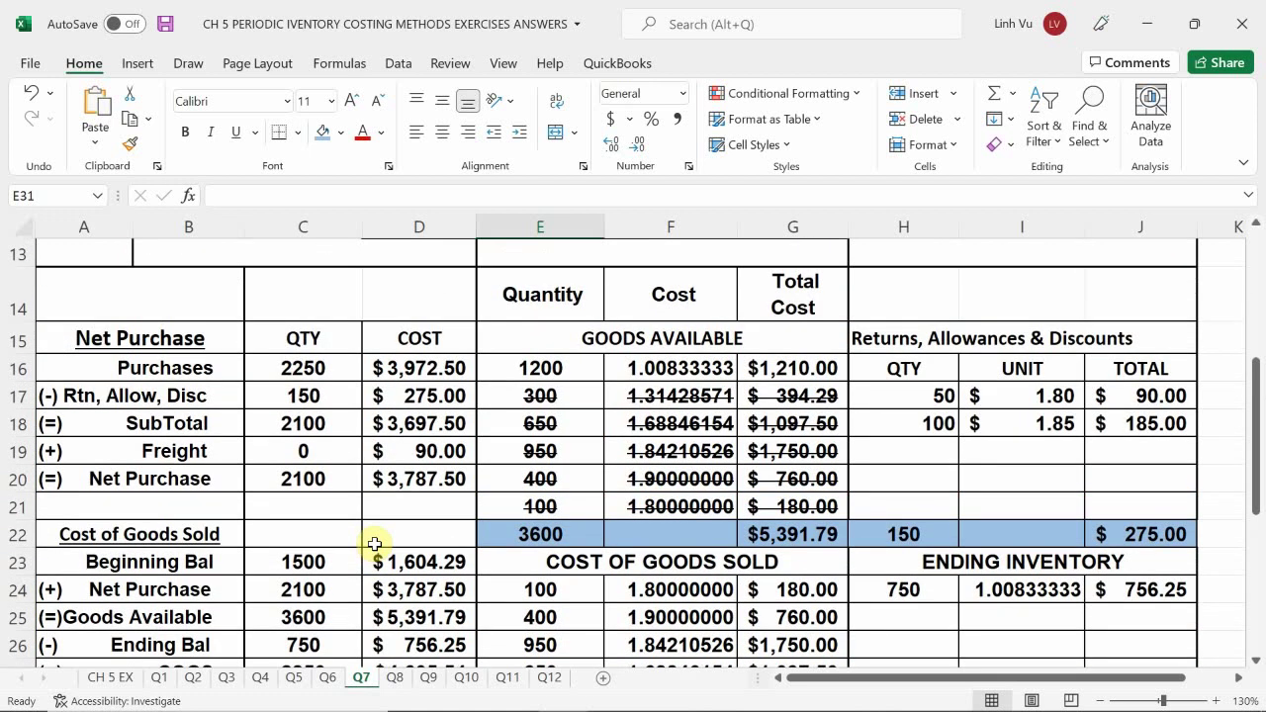
scroll(376, 544, "down", 1)
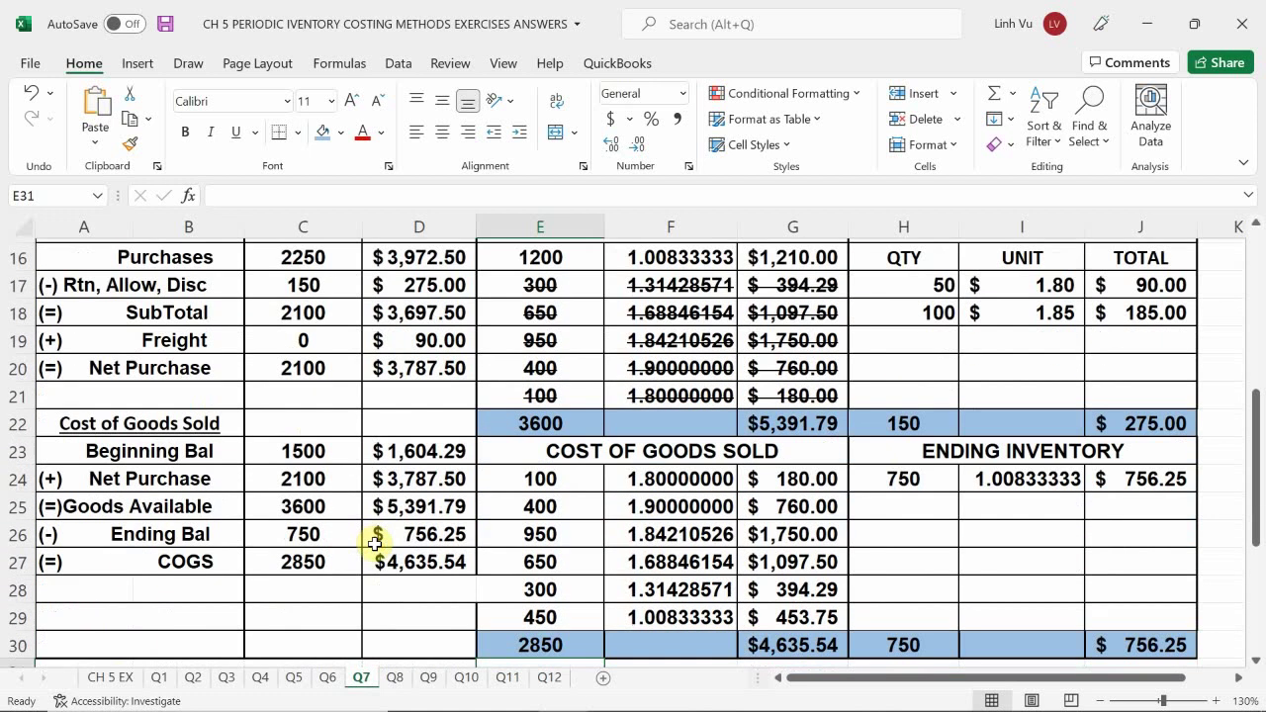
scroll(376, 544, "down", 1)
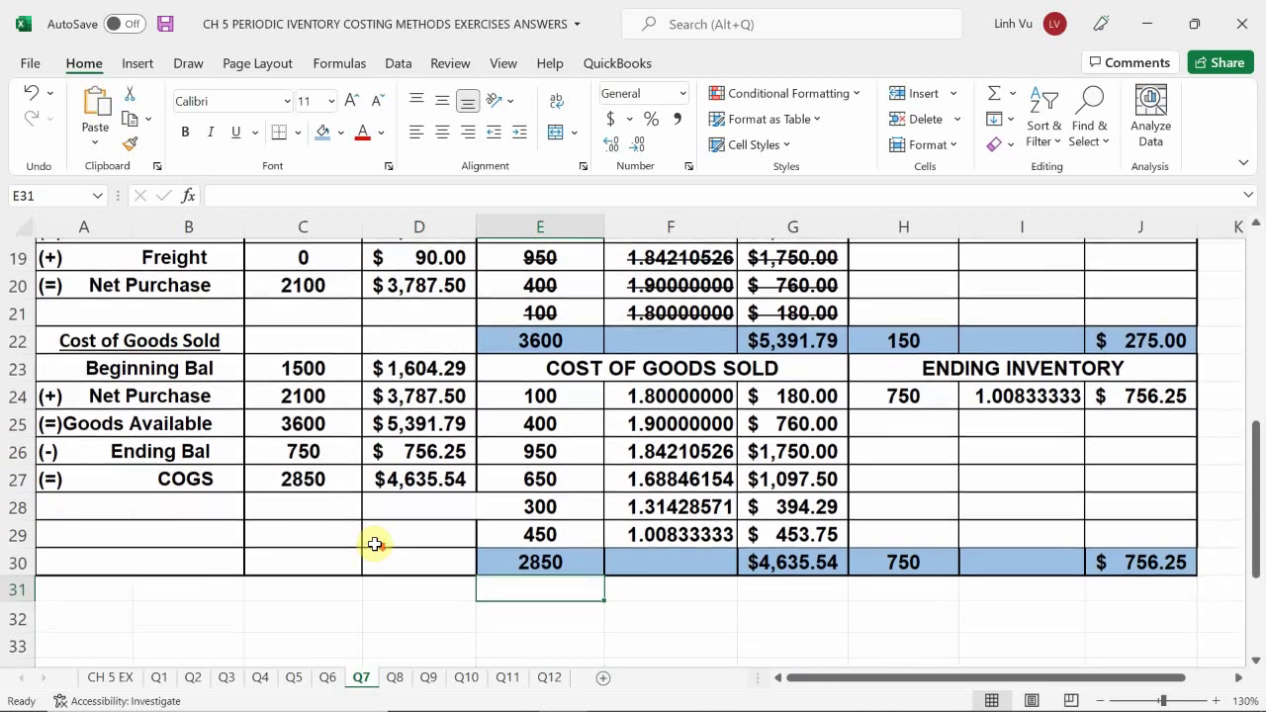
scroll(376, 544, "up", 1)
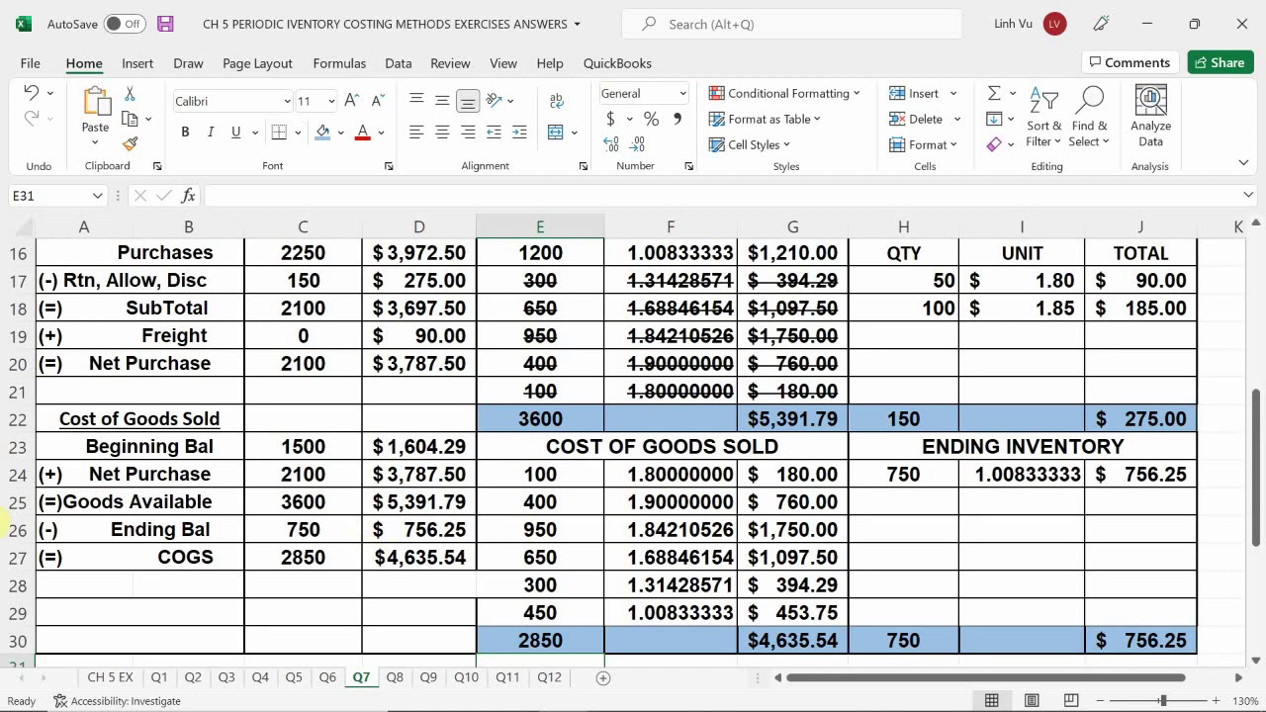
Open the Q8 general journal sheet and set its zoom to 130%.
left_click(395, 684)
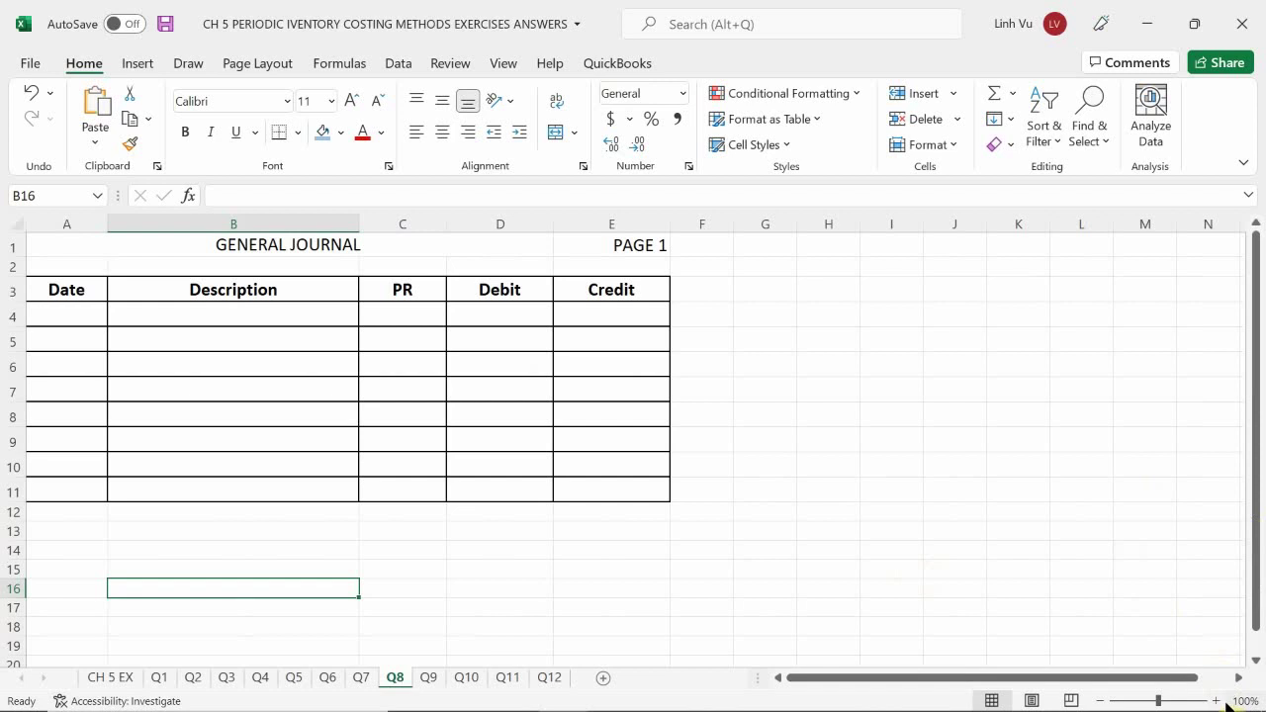
left_click(1215, 700)
left_click(1216, 700)
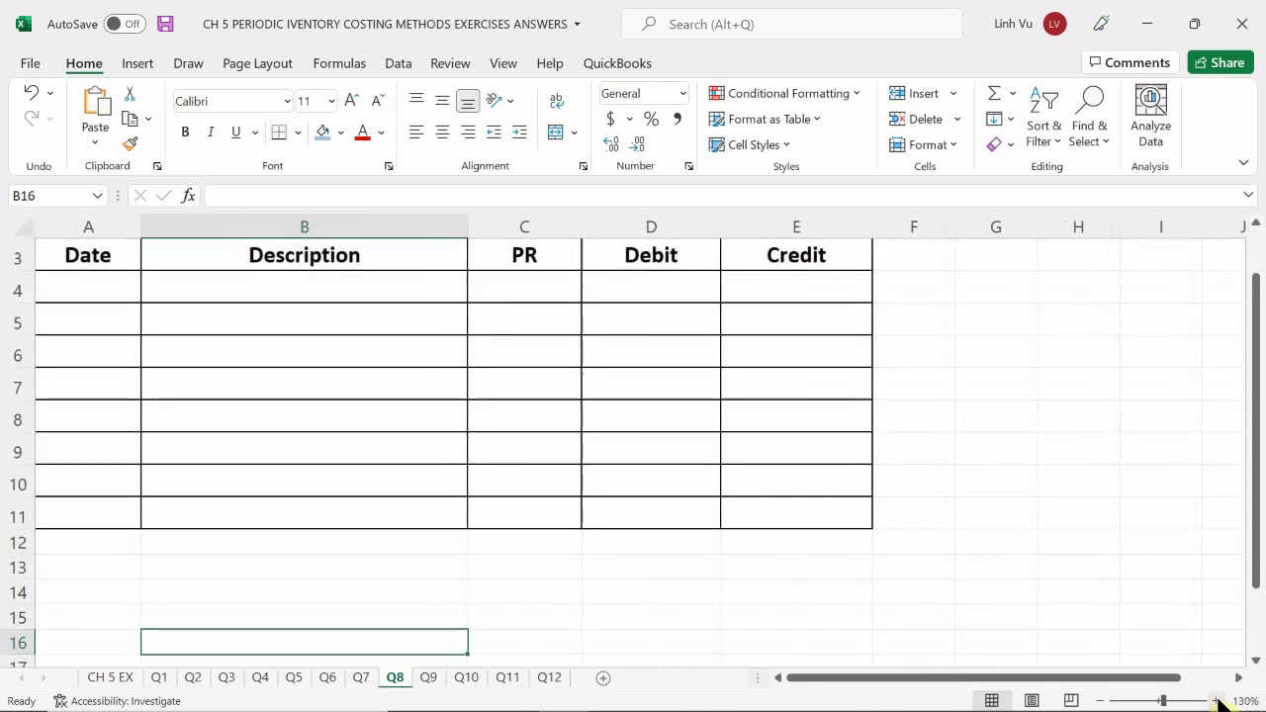
Widen the Description column B of the Q8 general journal by about a third.
left_click(1216, 701)
scroll(947, 556, "up", 1)
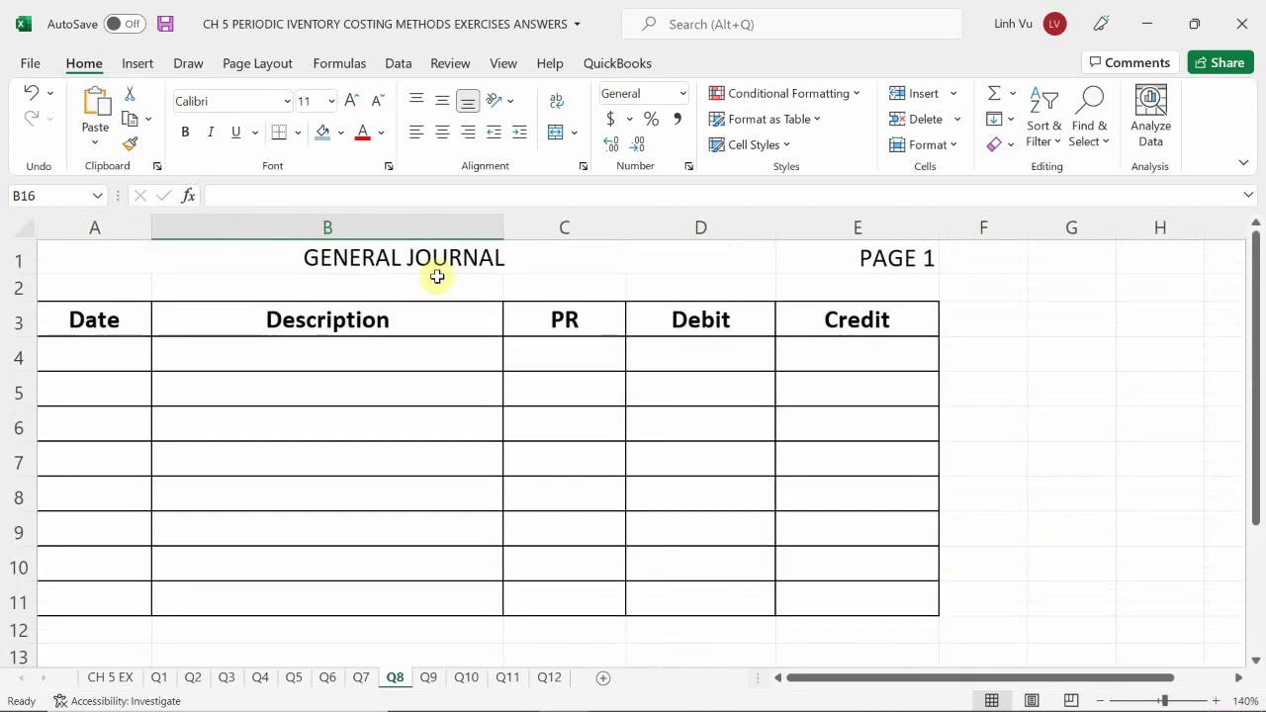
left_click_drag(503, 232, 624, 226)
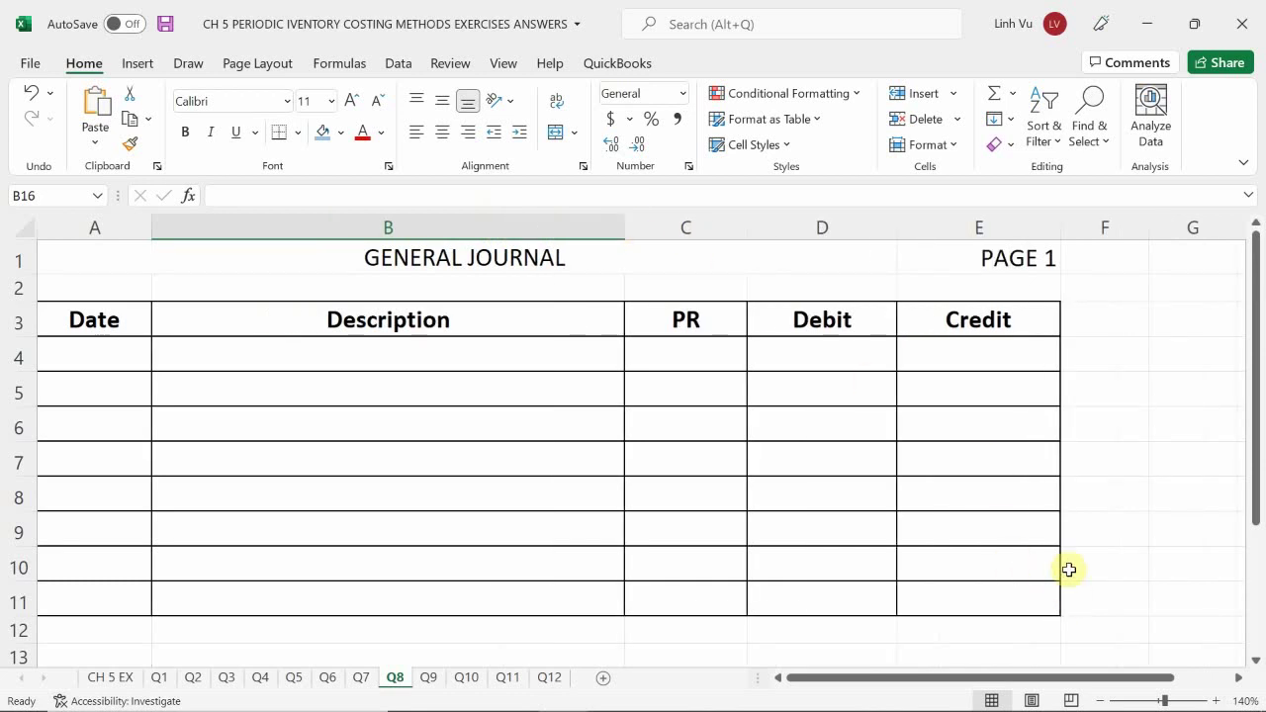
left_click(1099, 700)
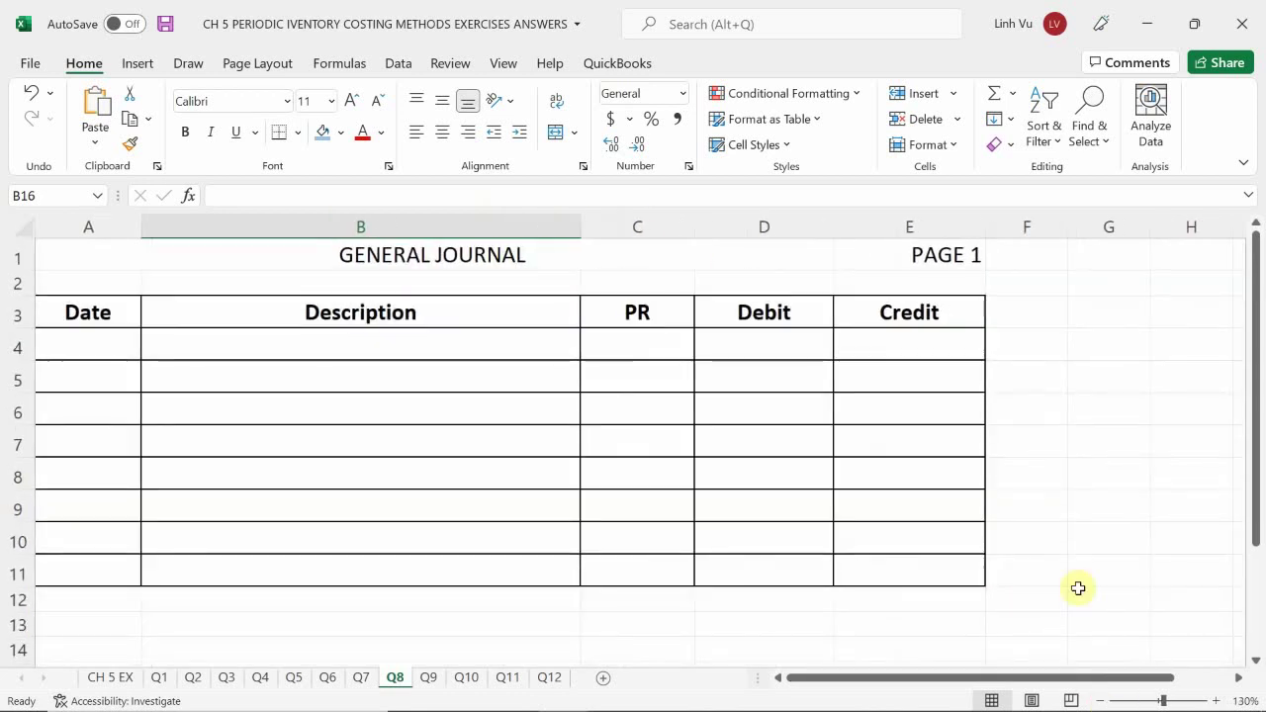
Enter the journal entry date 9/30 in cell A4.
left_click(113, 347)
type("9/30")
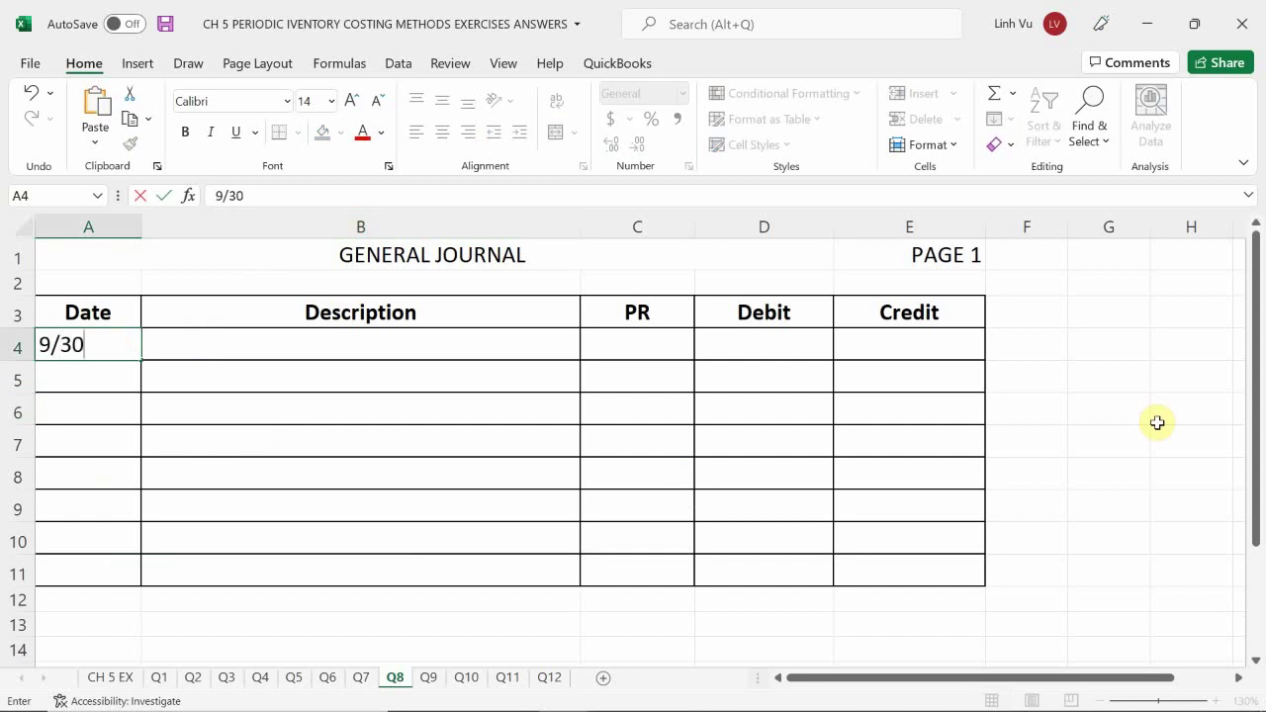
key("Tab")
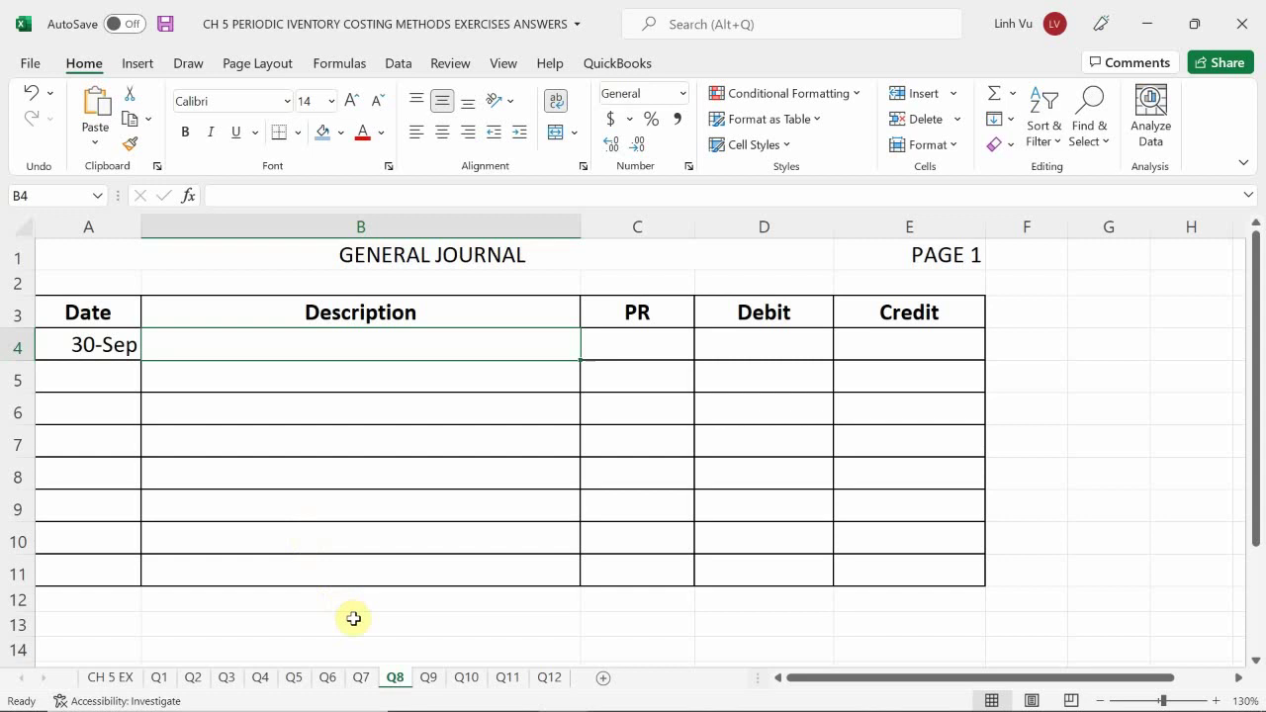
Copy the account names in B4:B8 of the Q6 journal into the Q8 journal starting at B4.
left_click(328, 678)
left_click_drag(254, 344, 255, 473)
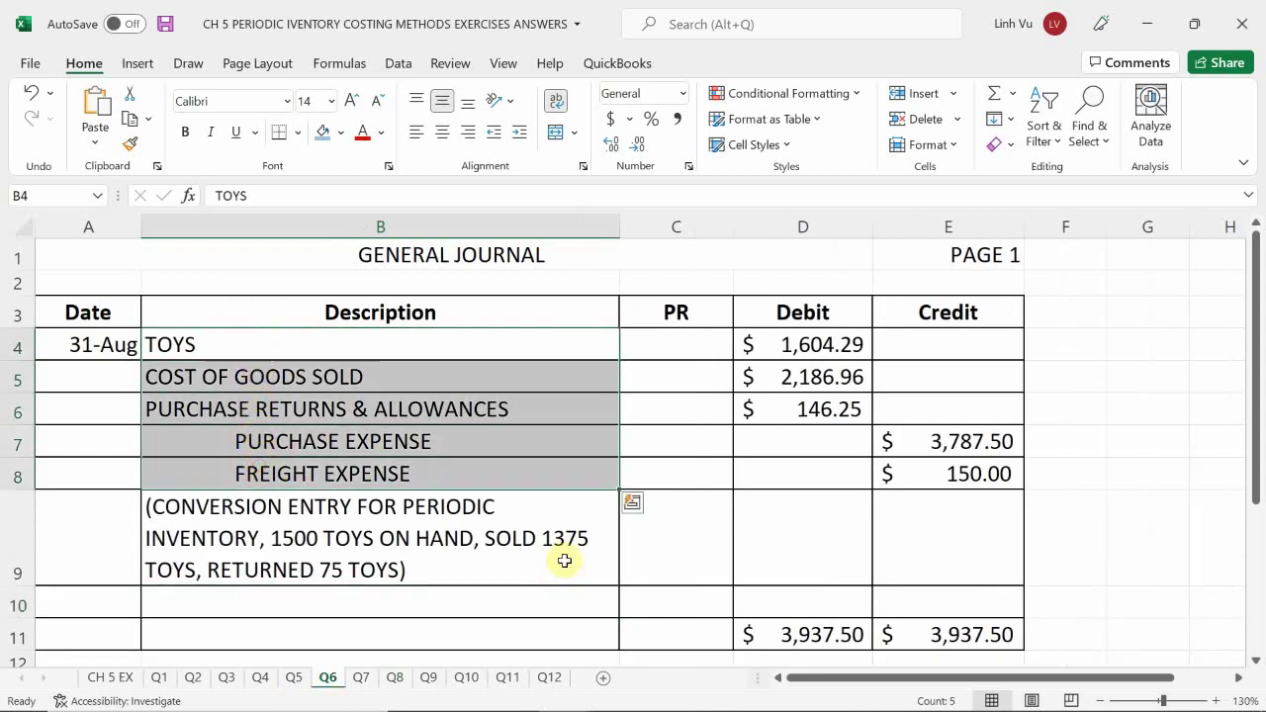
key("ctrl+c")
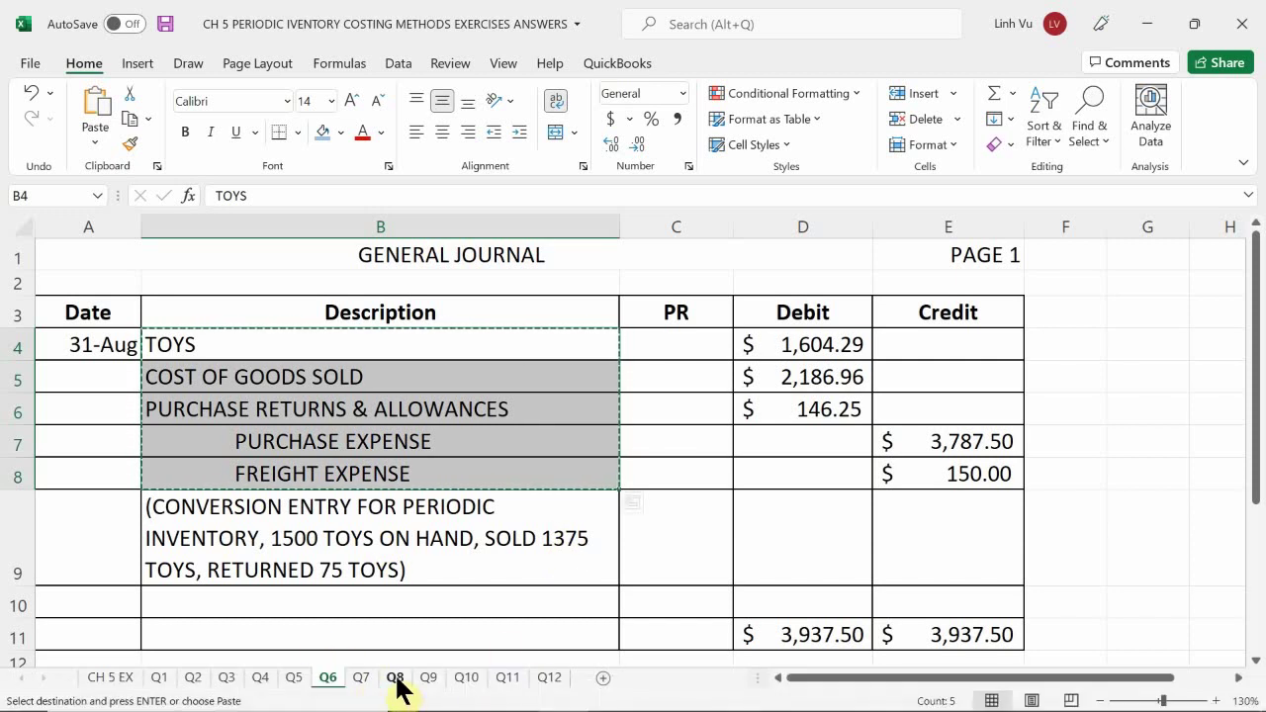
left_click(427, 681)
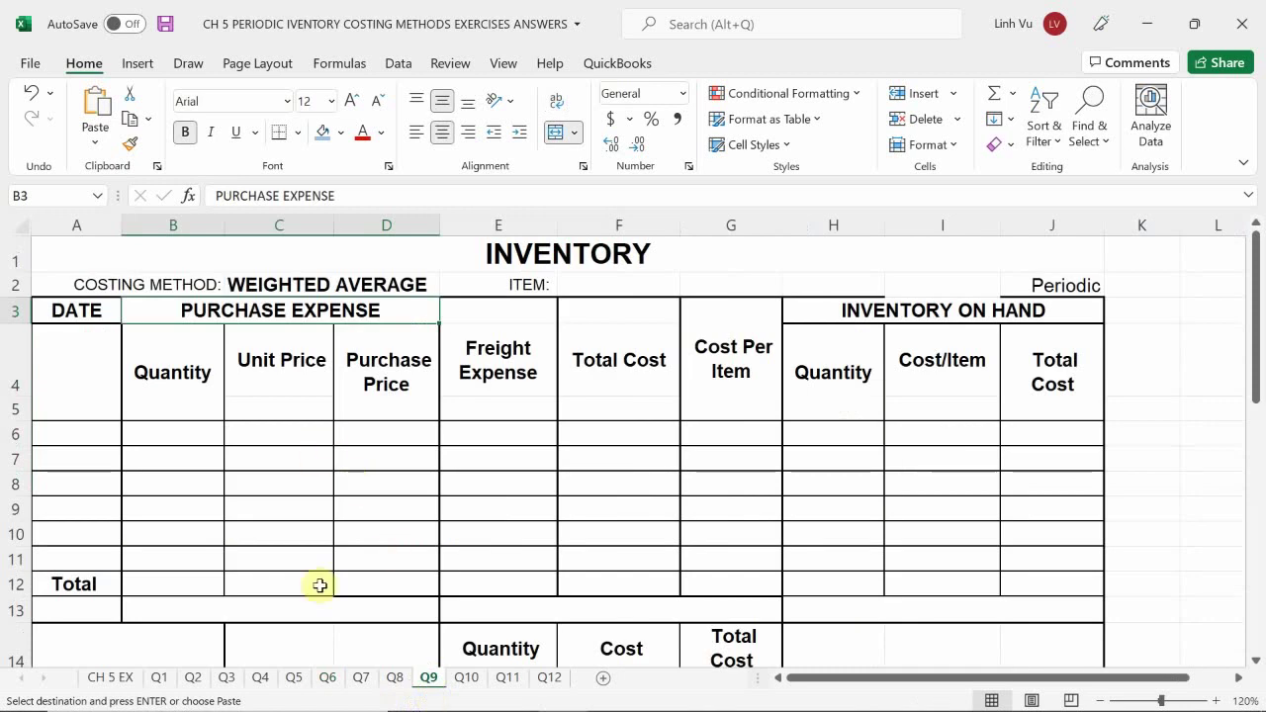
left_click(368, 680)
left_click(396, 678)
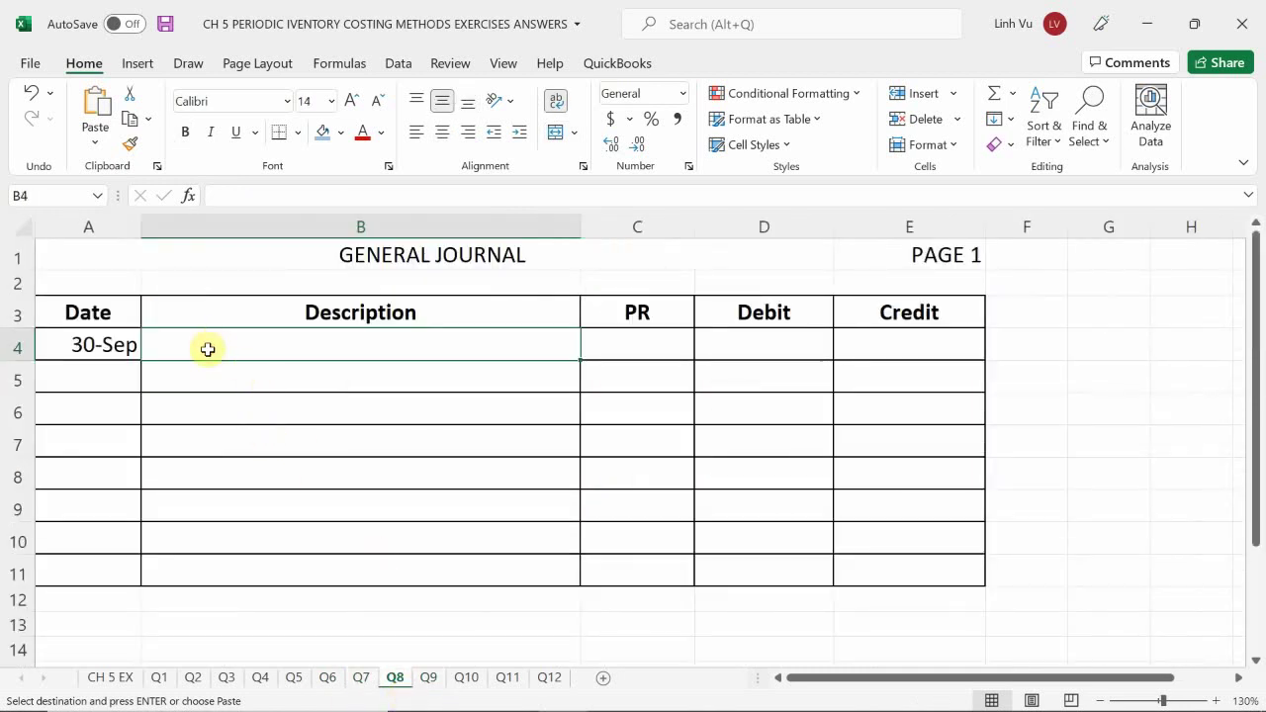
key("ctrl+v")
Add TOYS as an indented credit account in B9, below FREIGHT EXPENSE.
left_click(271, 512)
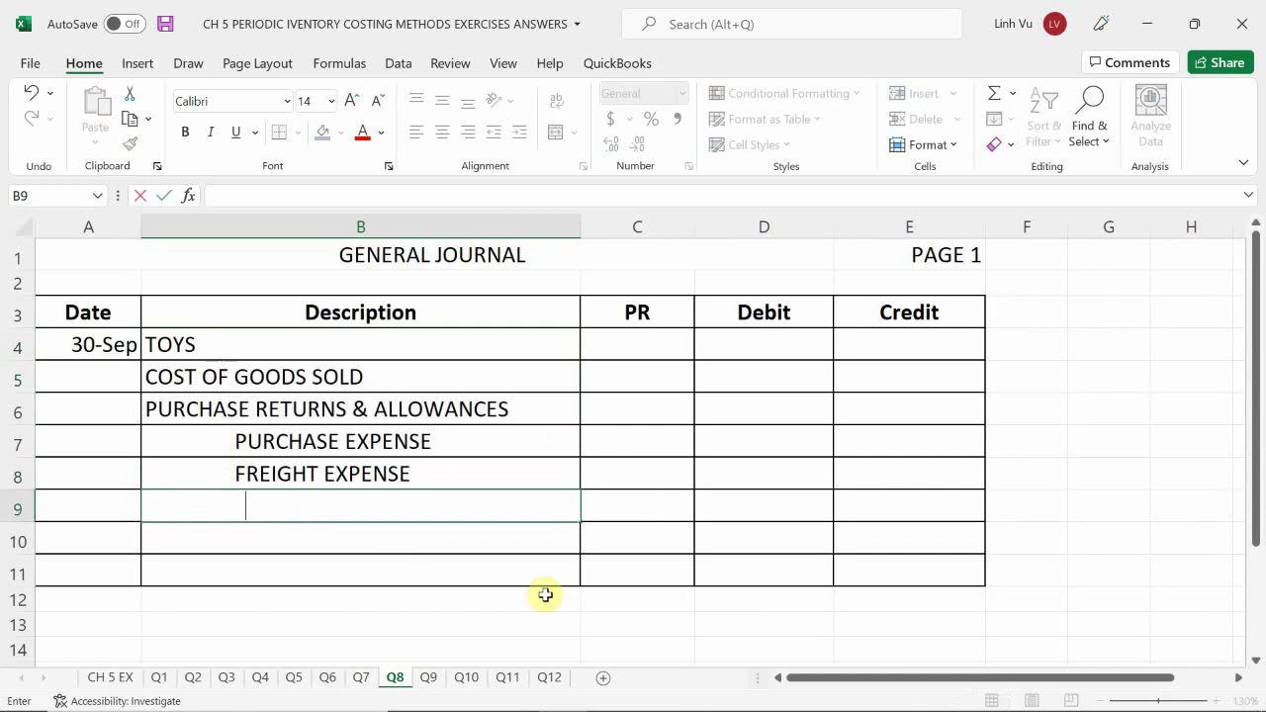
type("TOYS")
key("Return")
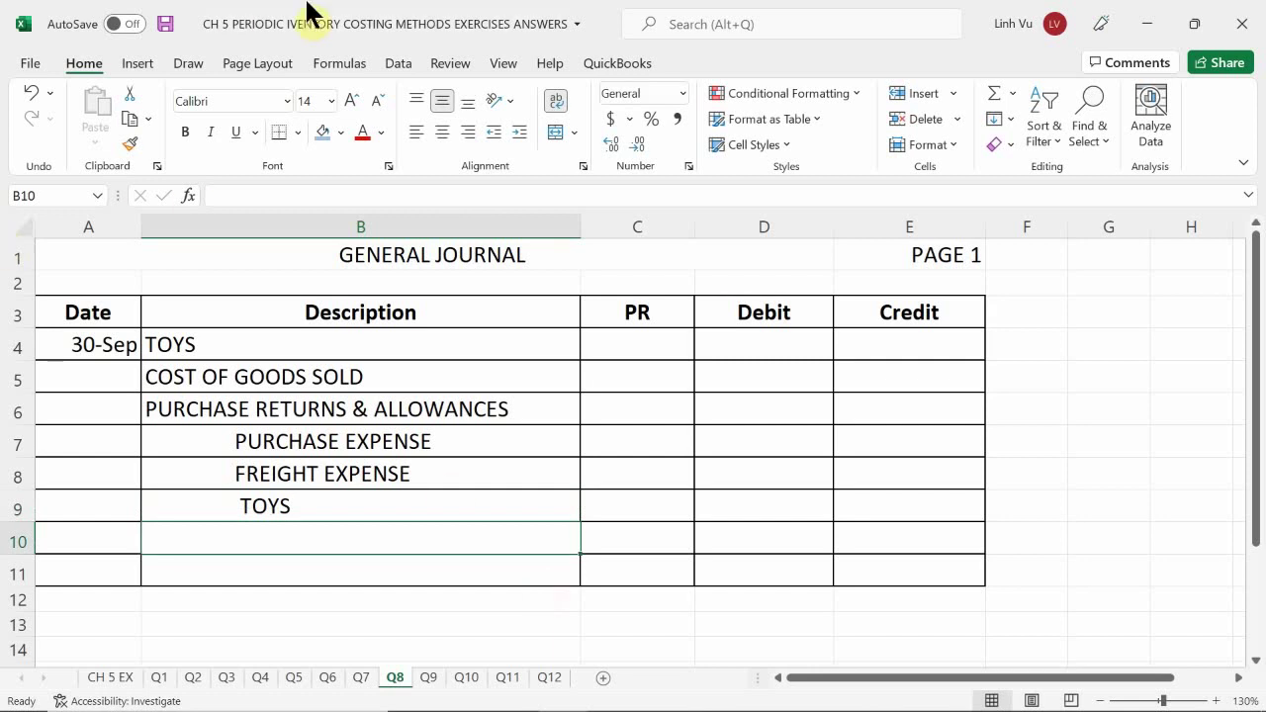
Link the TOYS debit in D4 to the ending balance cost on Q7 with ='Q7'!D26.
left_click(752, 344)
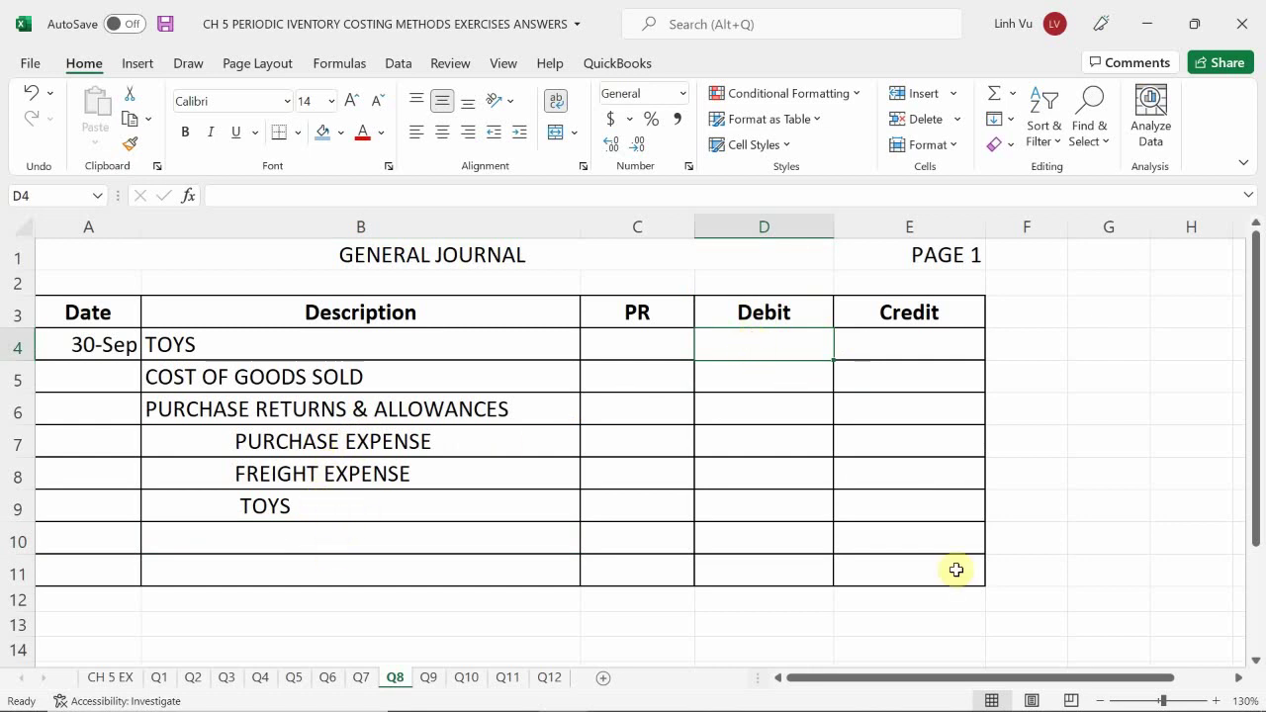
type("=")
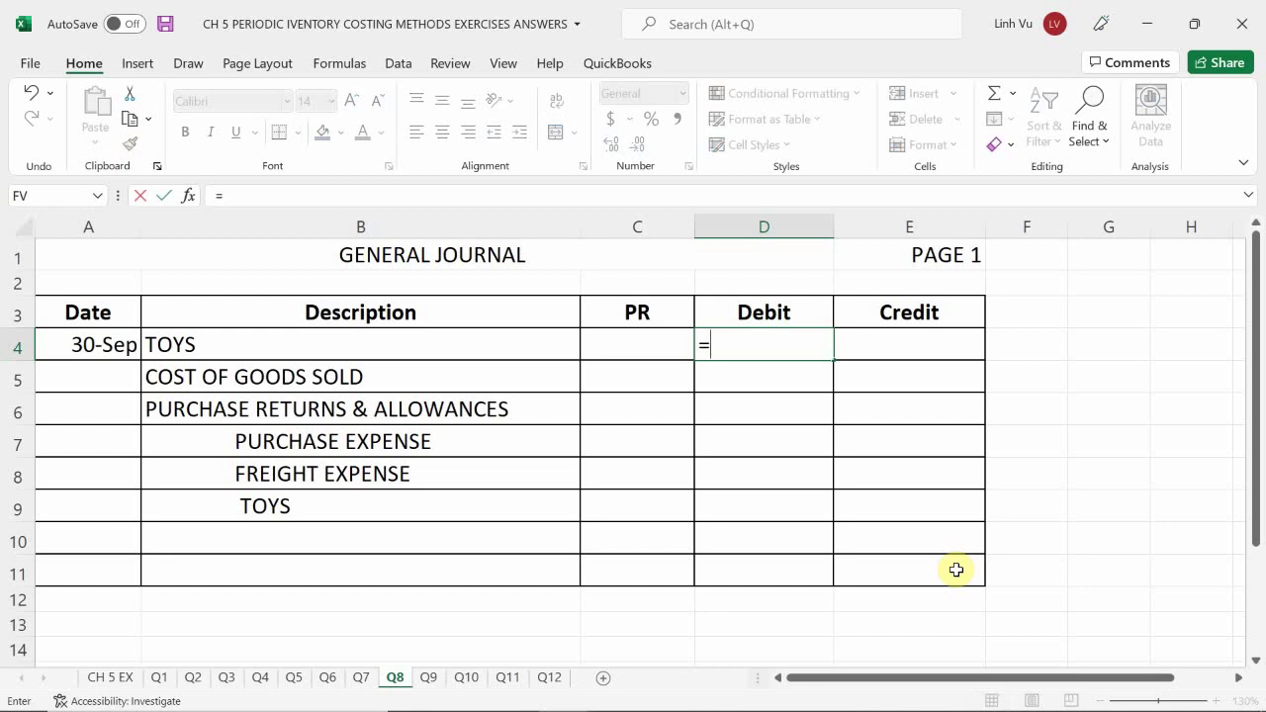
left_click(361, 680)
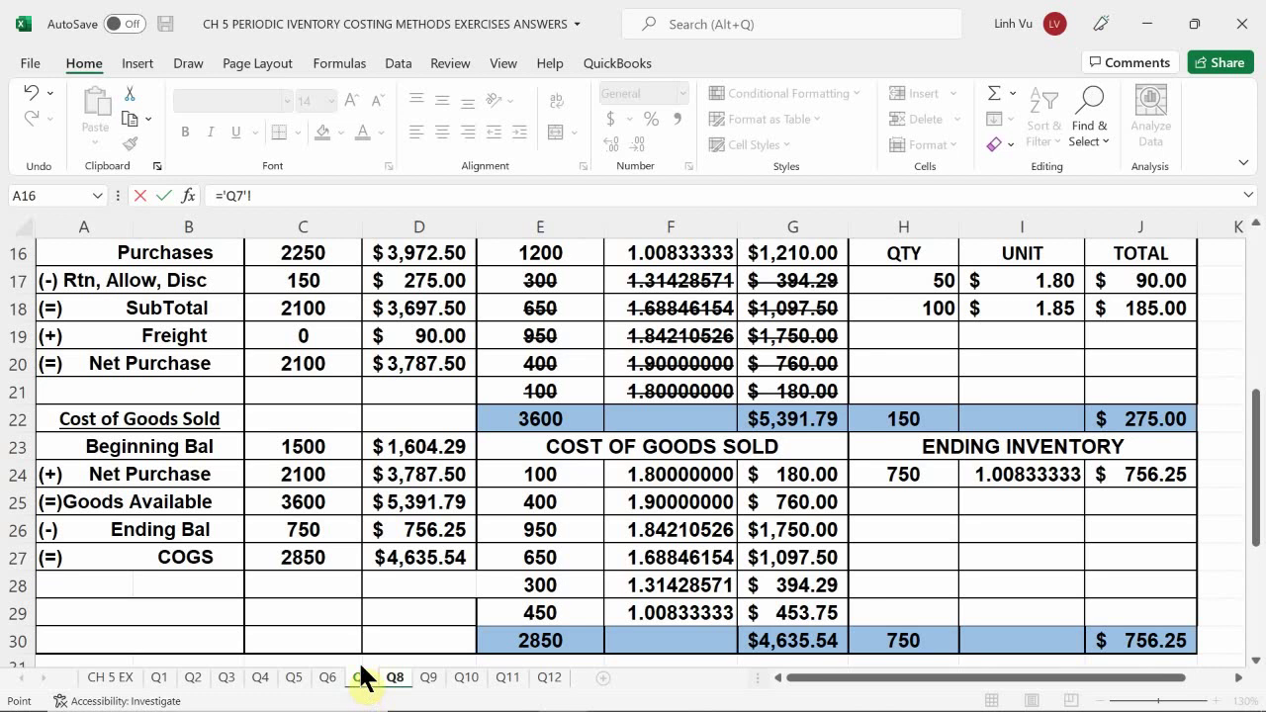
left_click(388, 532)
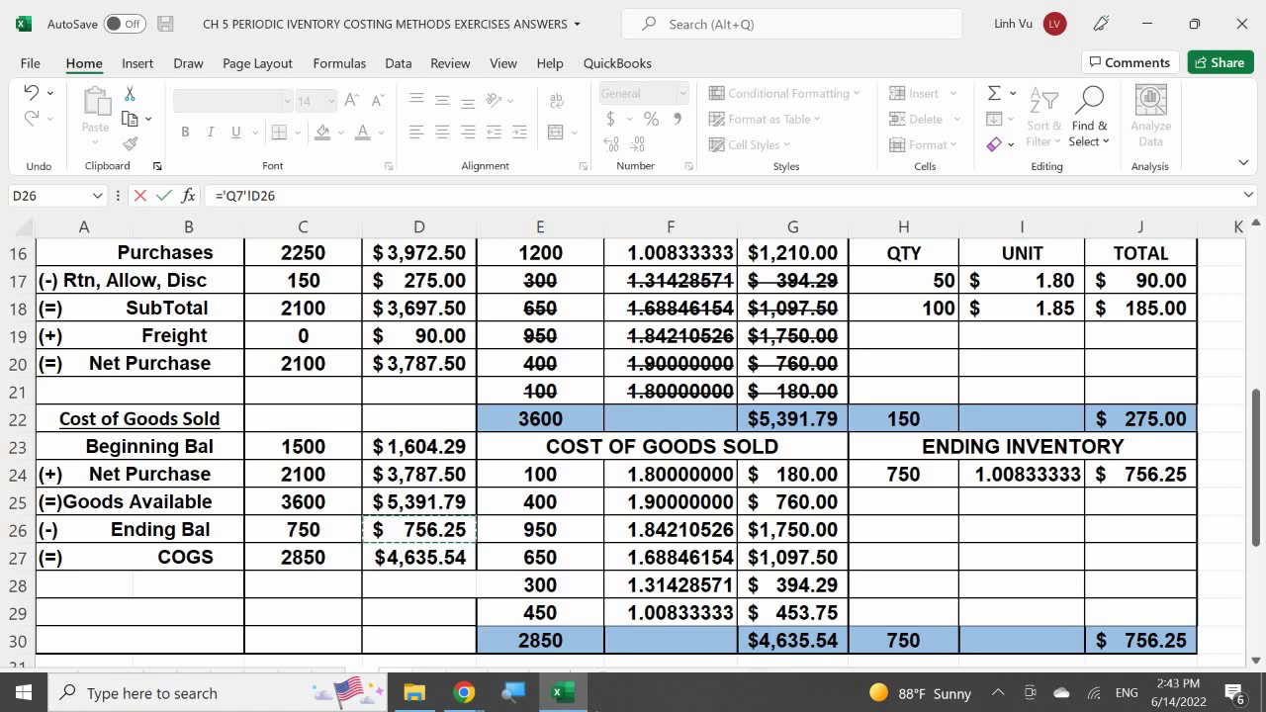
key("Return")
Link the COST OF GOODS SOLD debit in D5 to the COGS cost on Q7 with ='Q7'!D27.
type("=")
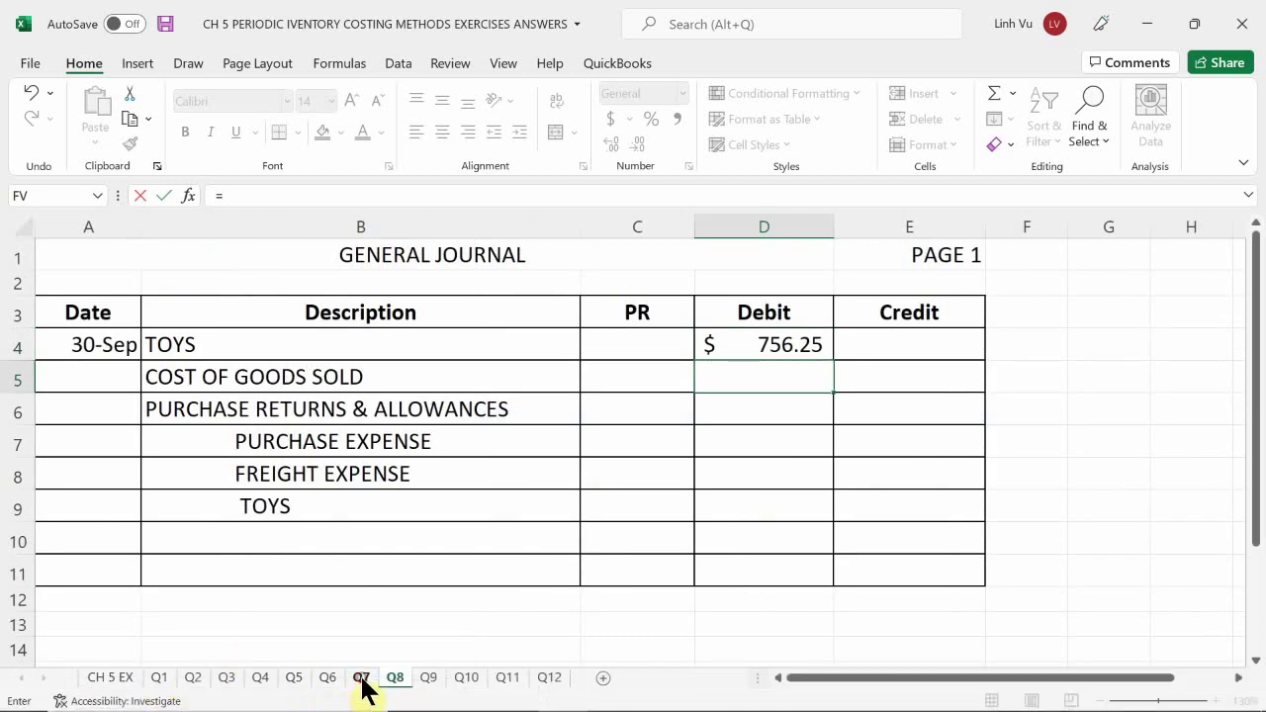
left_click(361, 678)
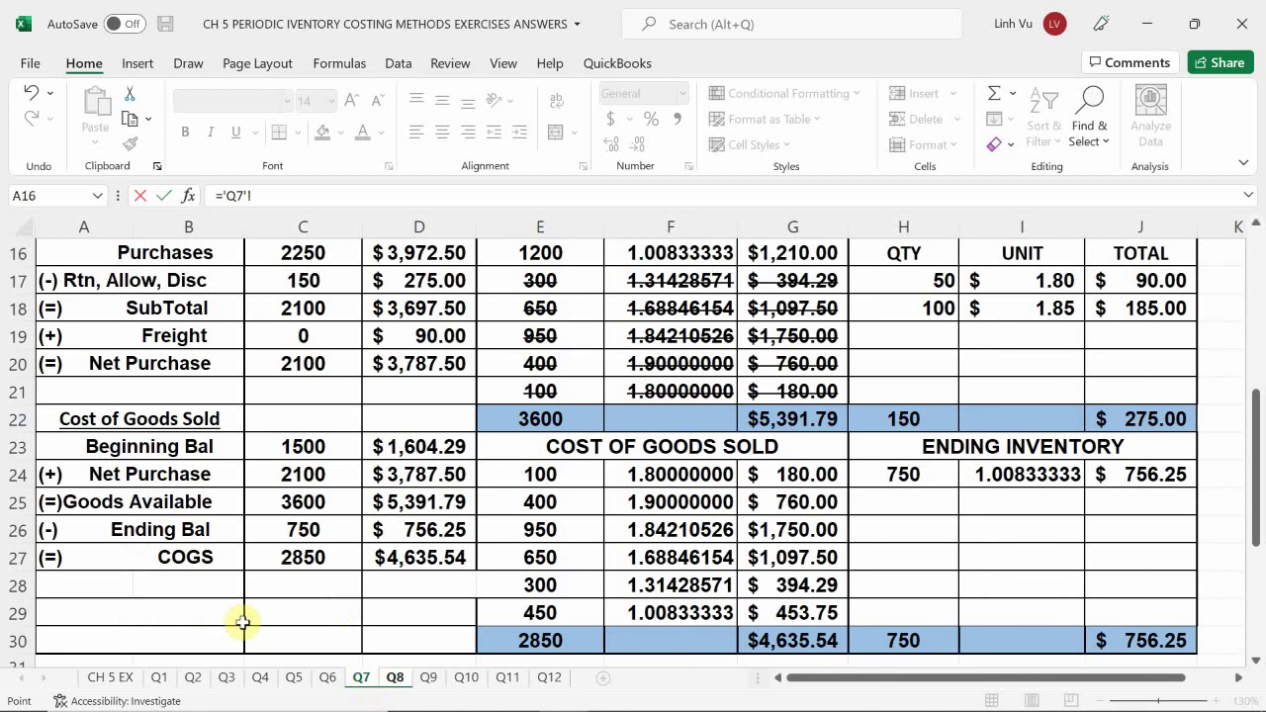
left_click(386, 557)
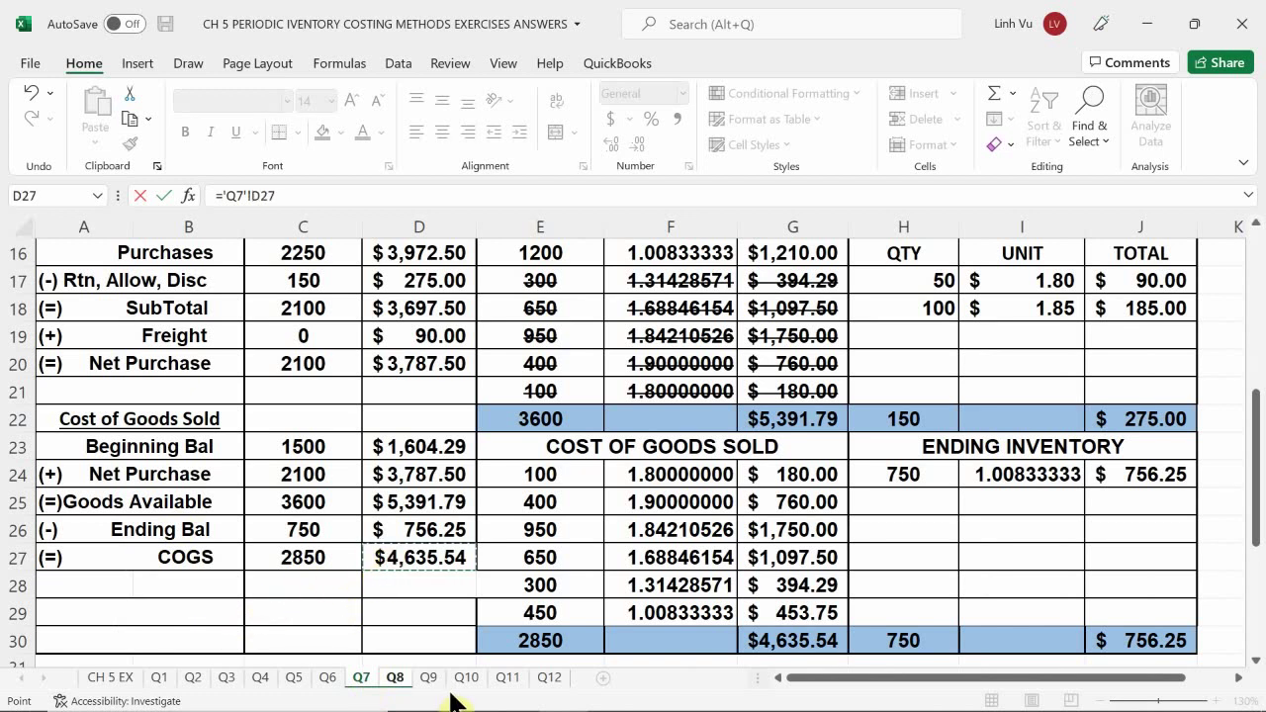
key("Return")
Link the PURCHASE RETURNS & ALLOWANCES debit in D6 to the Q7 returns cost with ='Q7'!D17.
type("=")
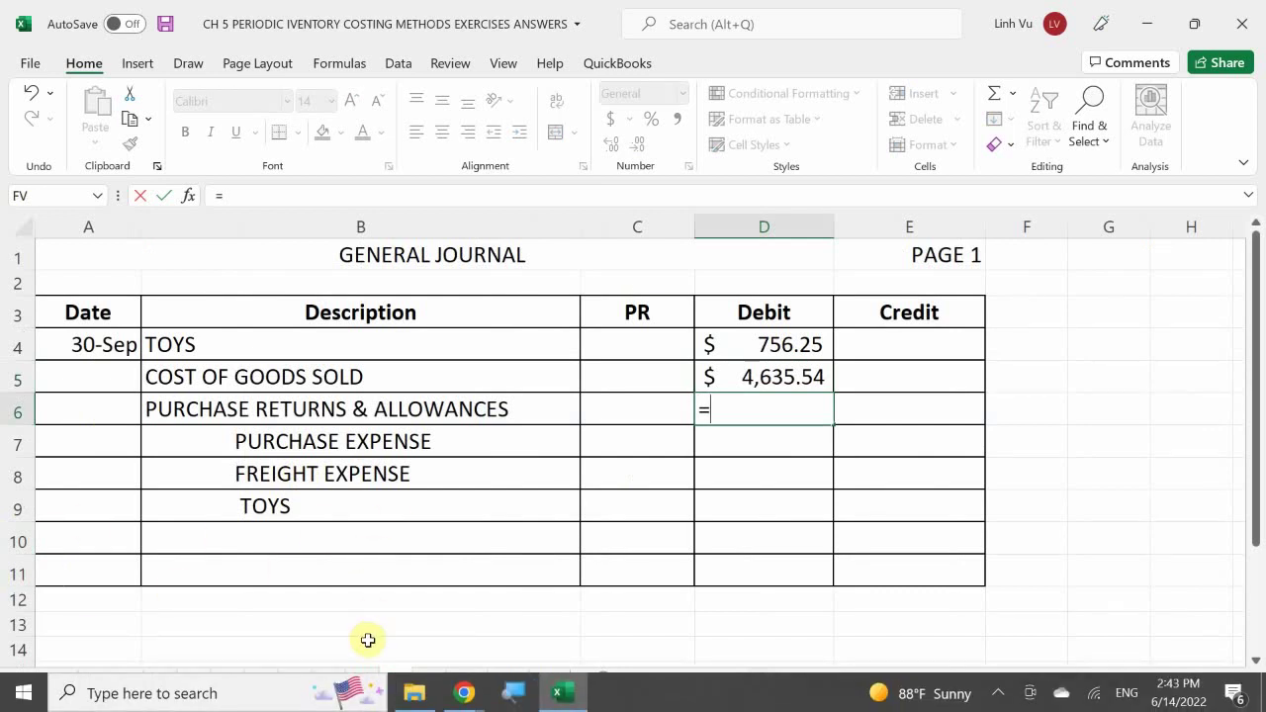
left_click(361, 681)
scroll(307, 559, "up", 3)
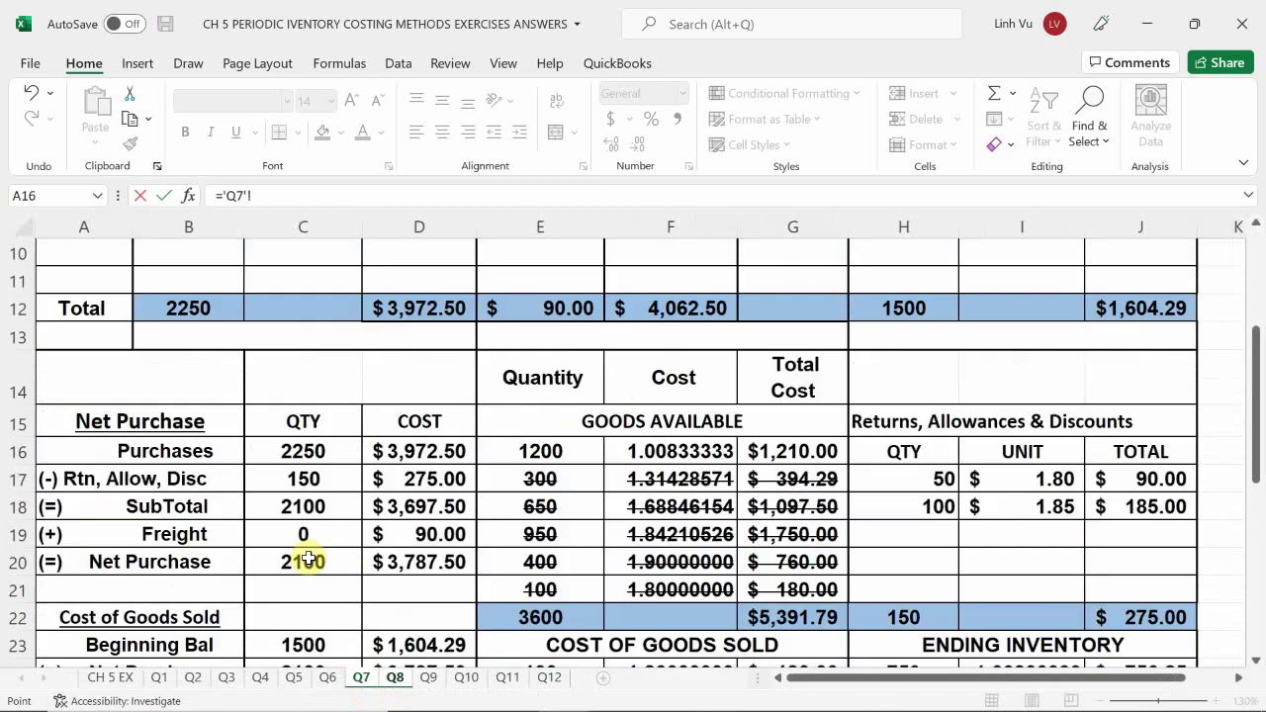
left_click(409, 481)
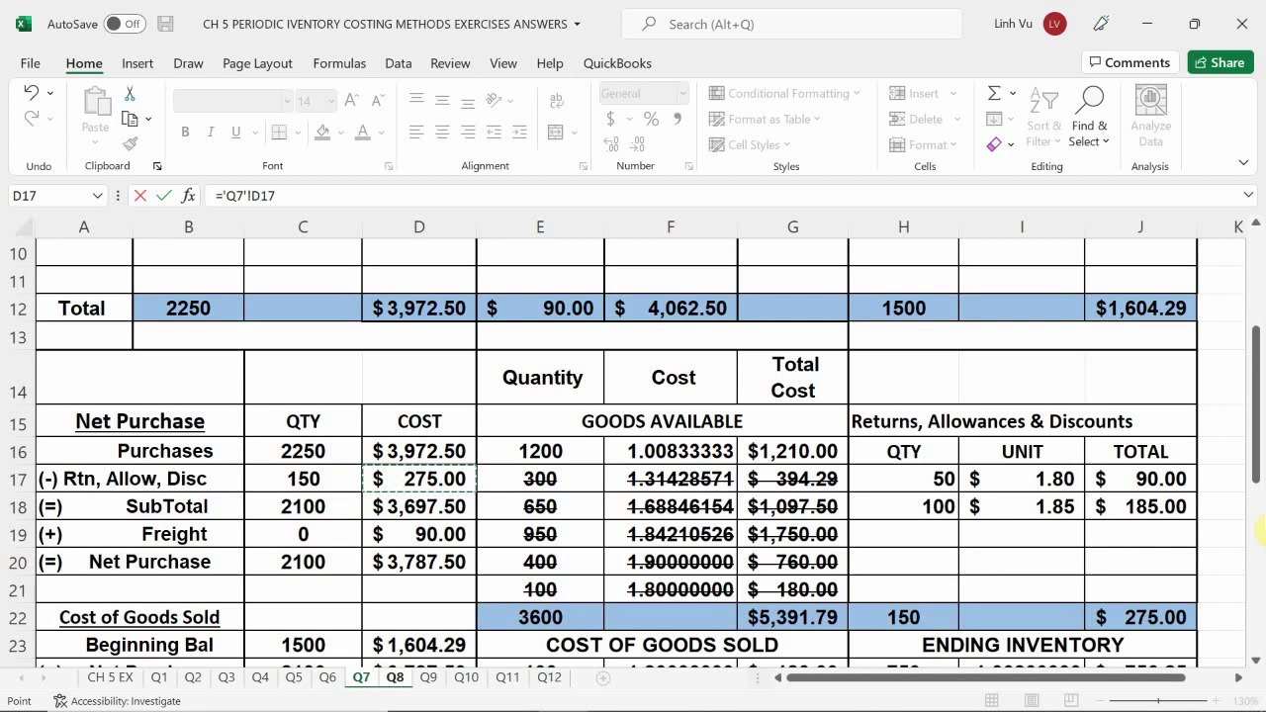
key("Return")
Link the PURCHASE EXPENSE credit in E7 to the purchases cost on Q7 with ='Q7'!D16.
key("Right")
type("=")
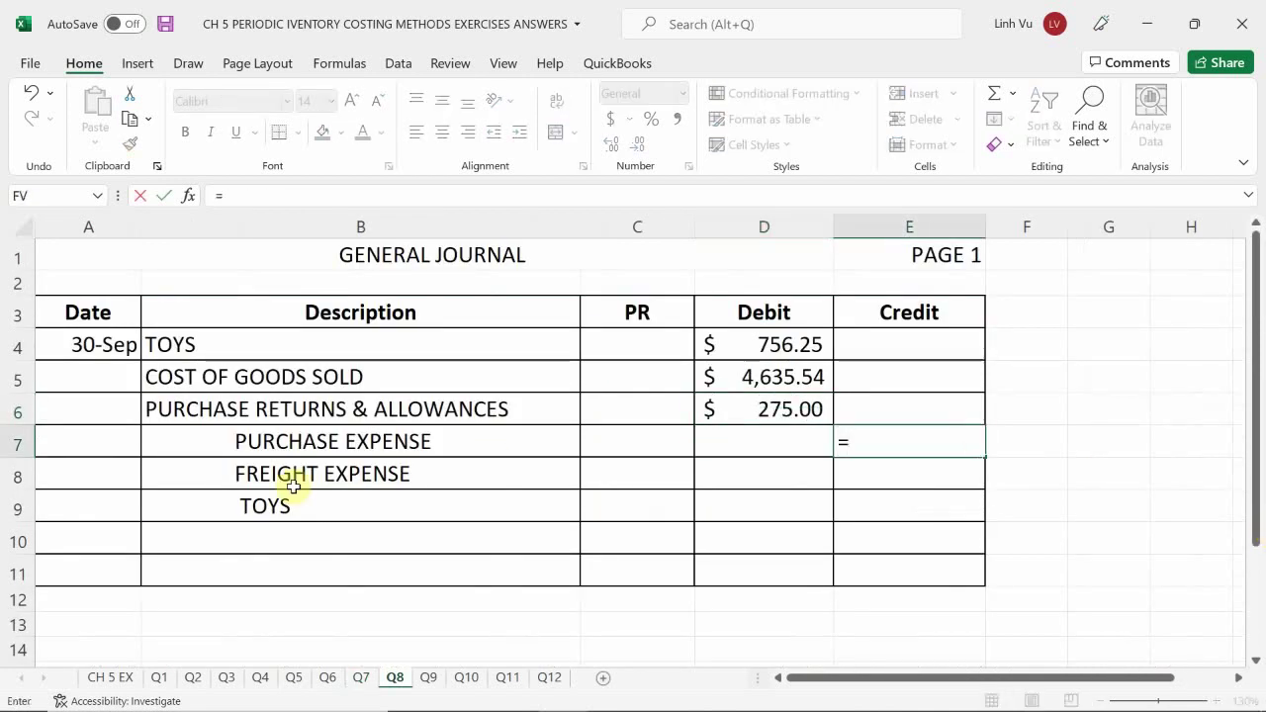
left_click(361, 679)
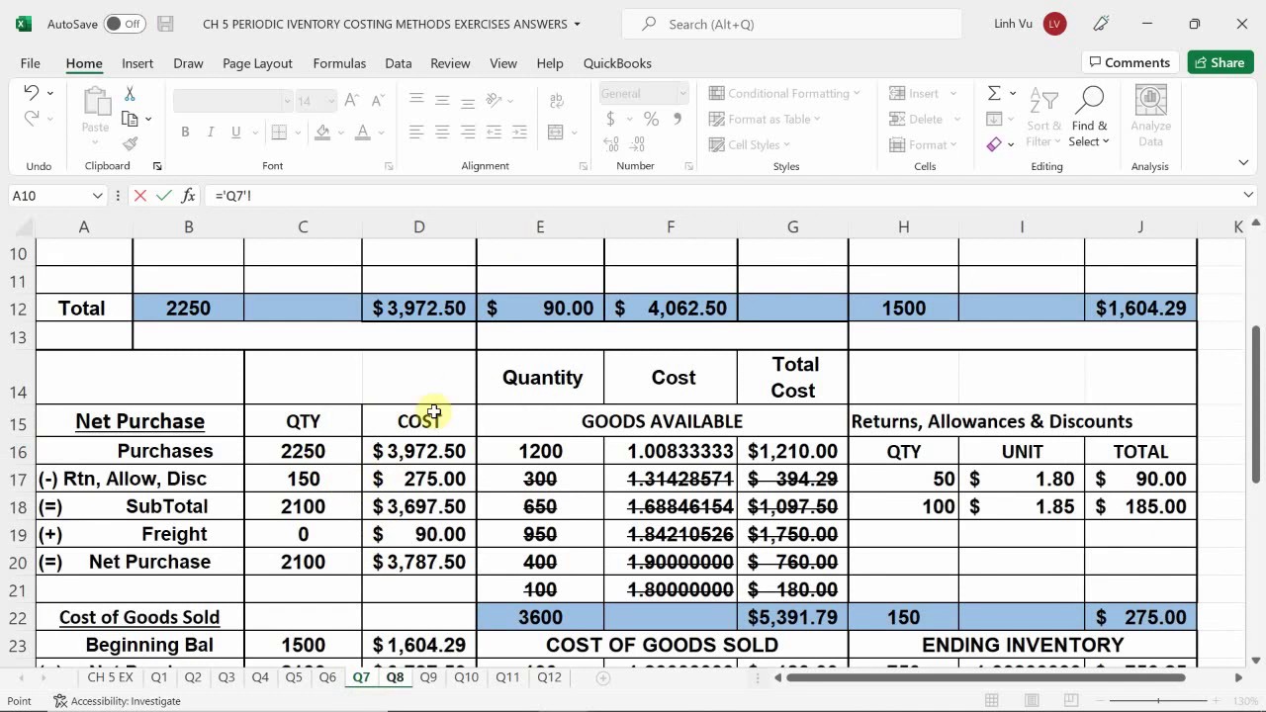
left_click(440, 448)
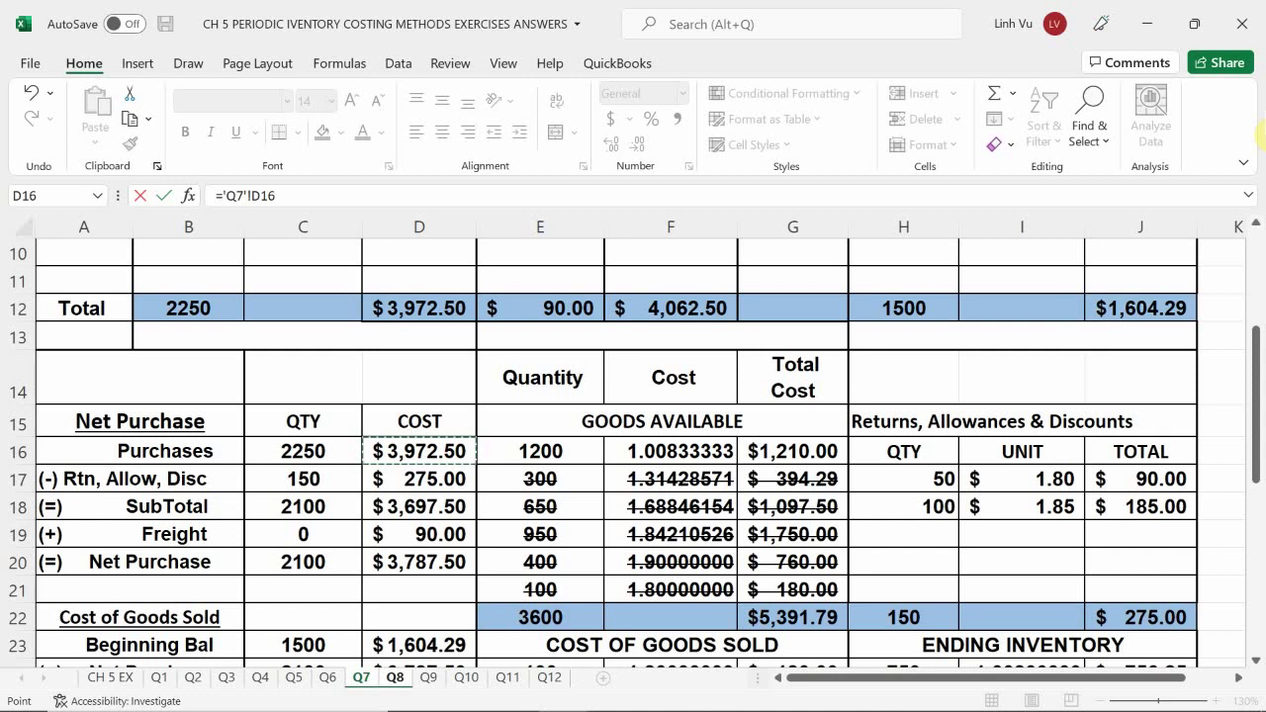
key("Return")
Link the FREIGHT EXPENSE credit in E8 to the freight cost on Q7 with ='Q7'!D19.
type("=")
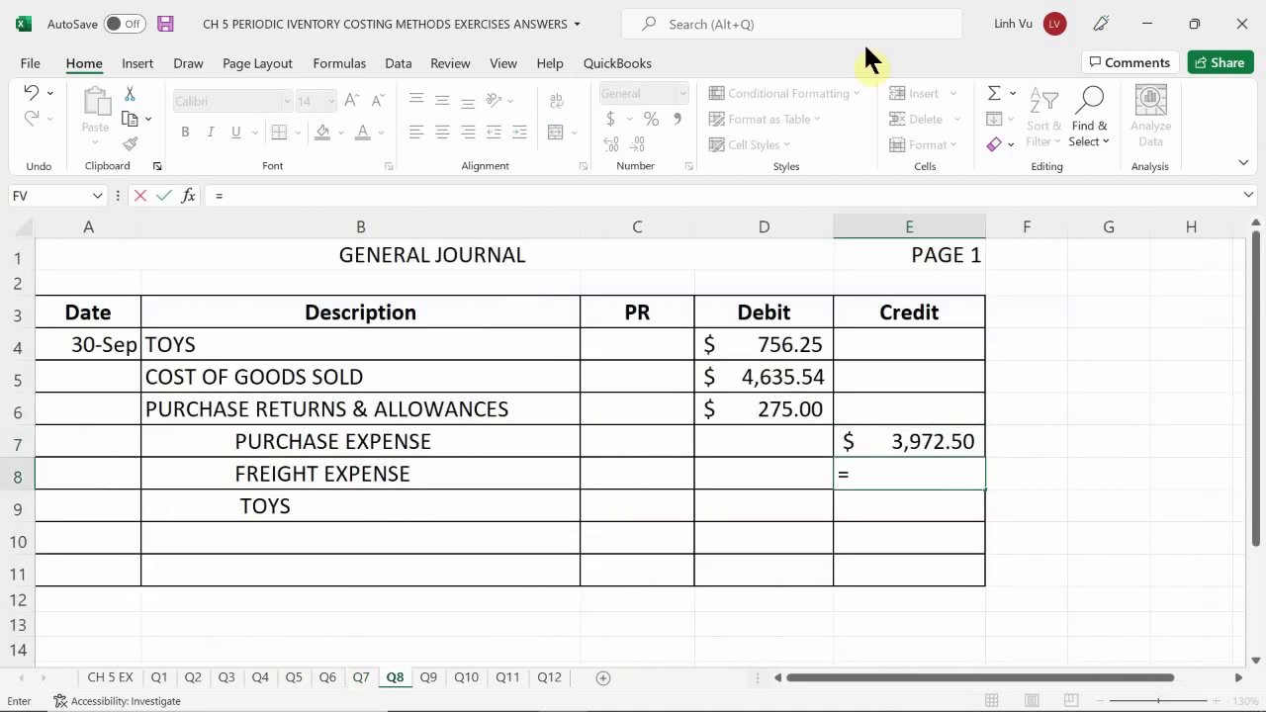
left_click(362, 678)
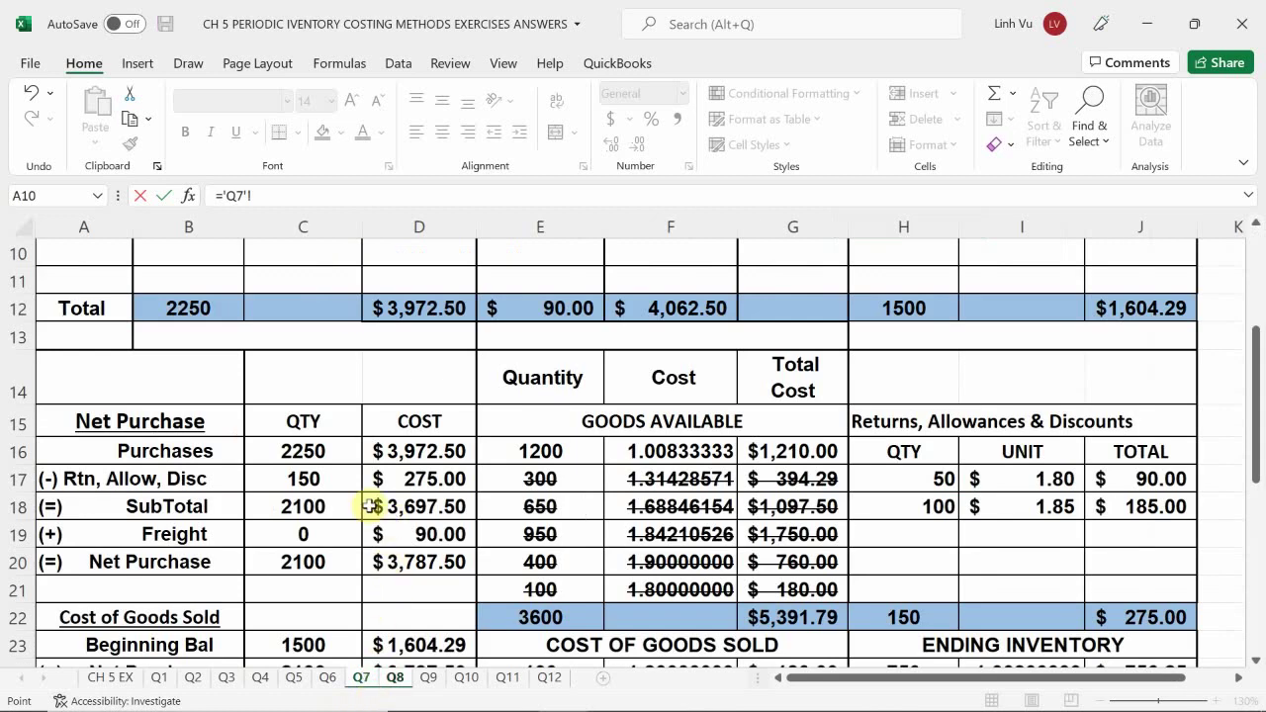
left_click(384, 536)
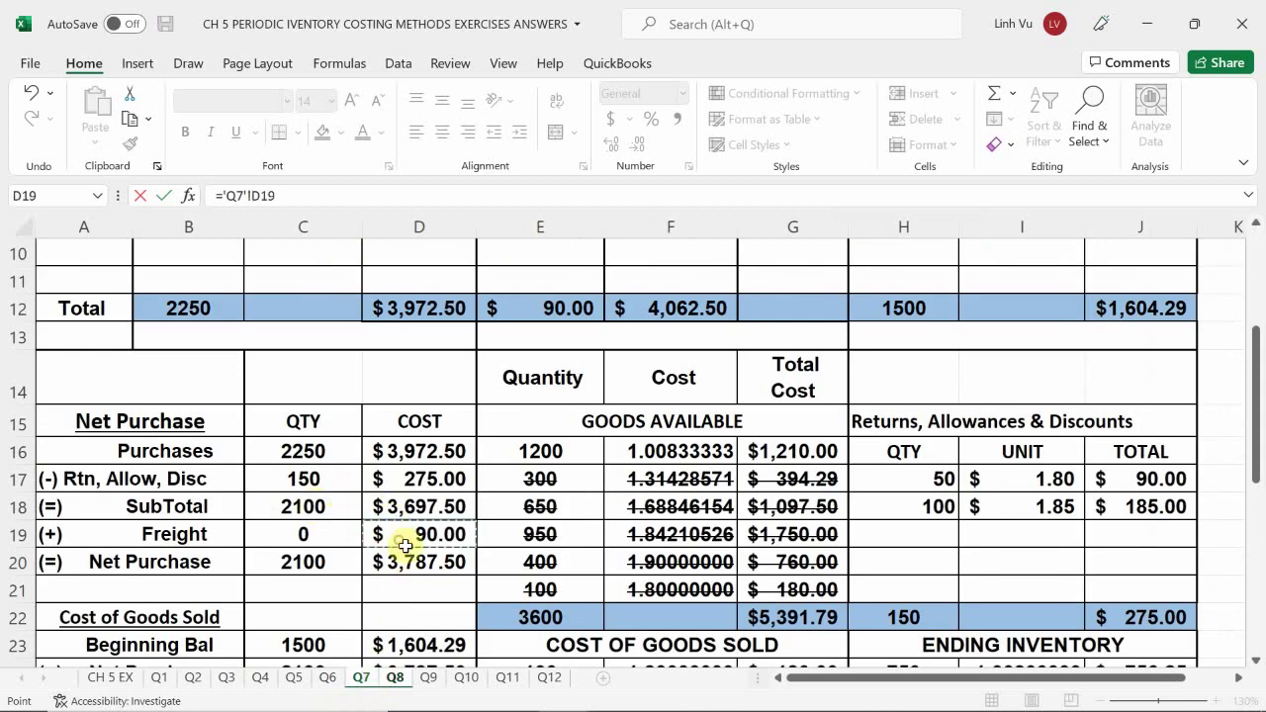
key("Return")
Link the TOYS credit in E9 to the beginning balance cost on Q7 with ='Q7'!D23.
type("=")
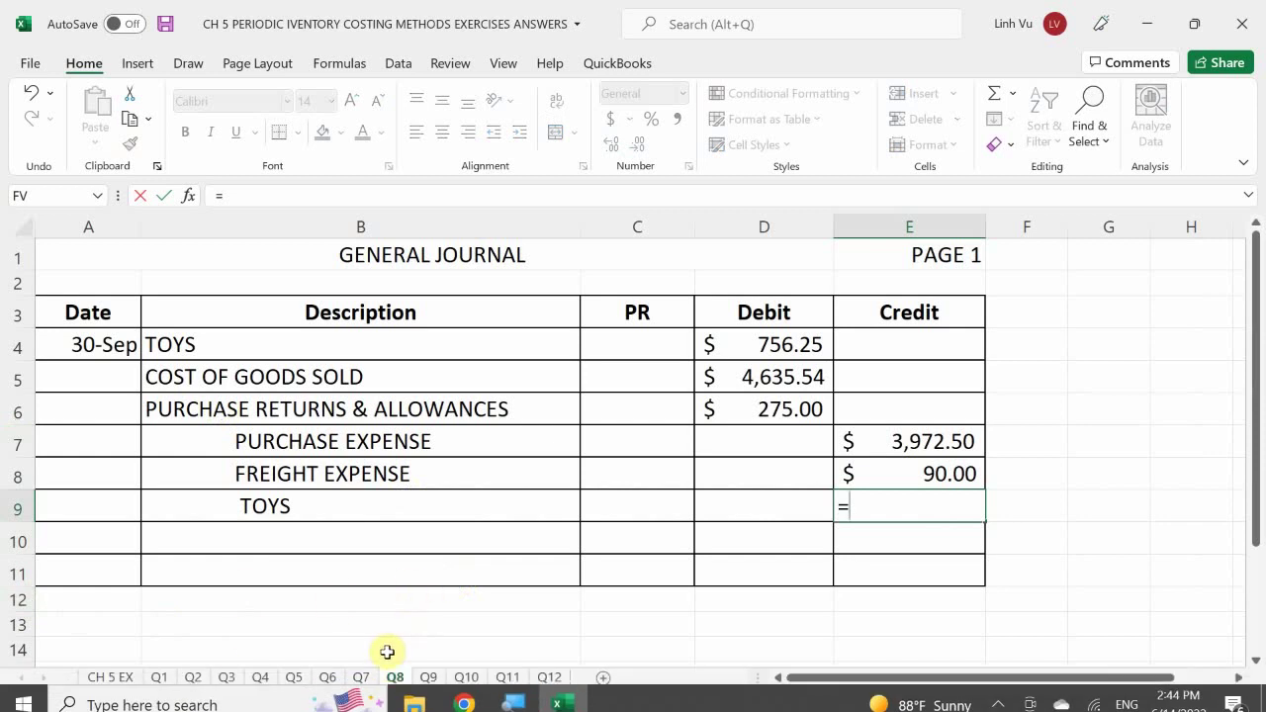
left_click(376, 681)
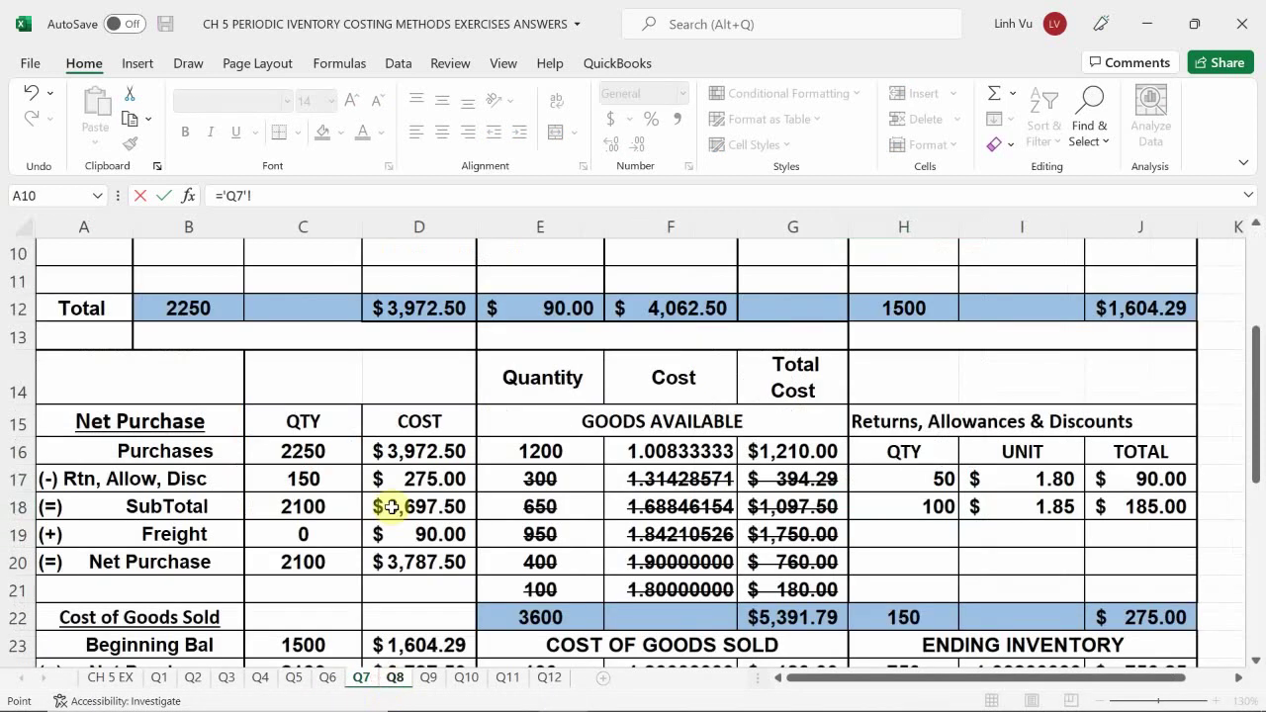
scroll(388, 558, "down", 1)
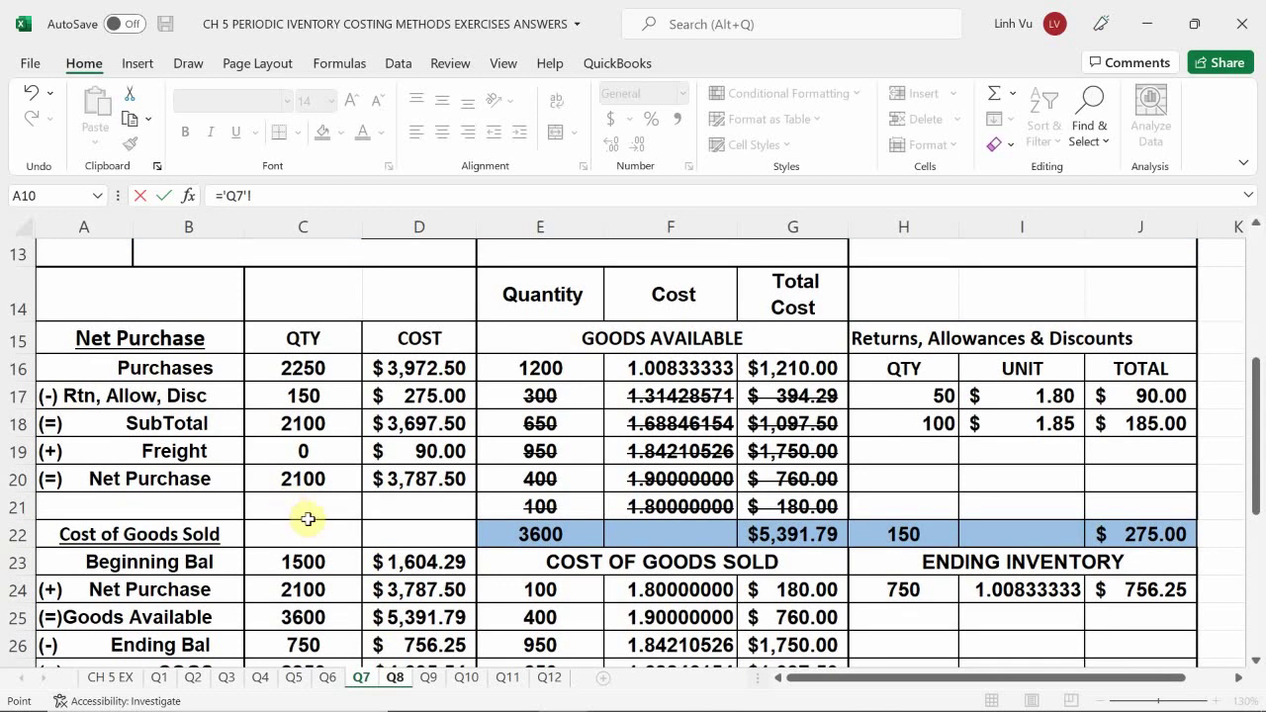
left_click(395, 566)
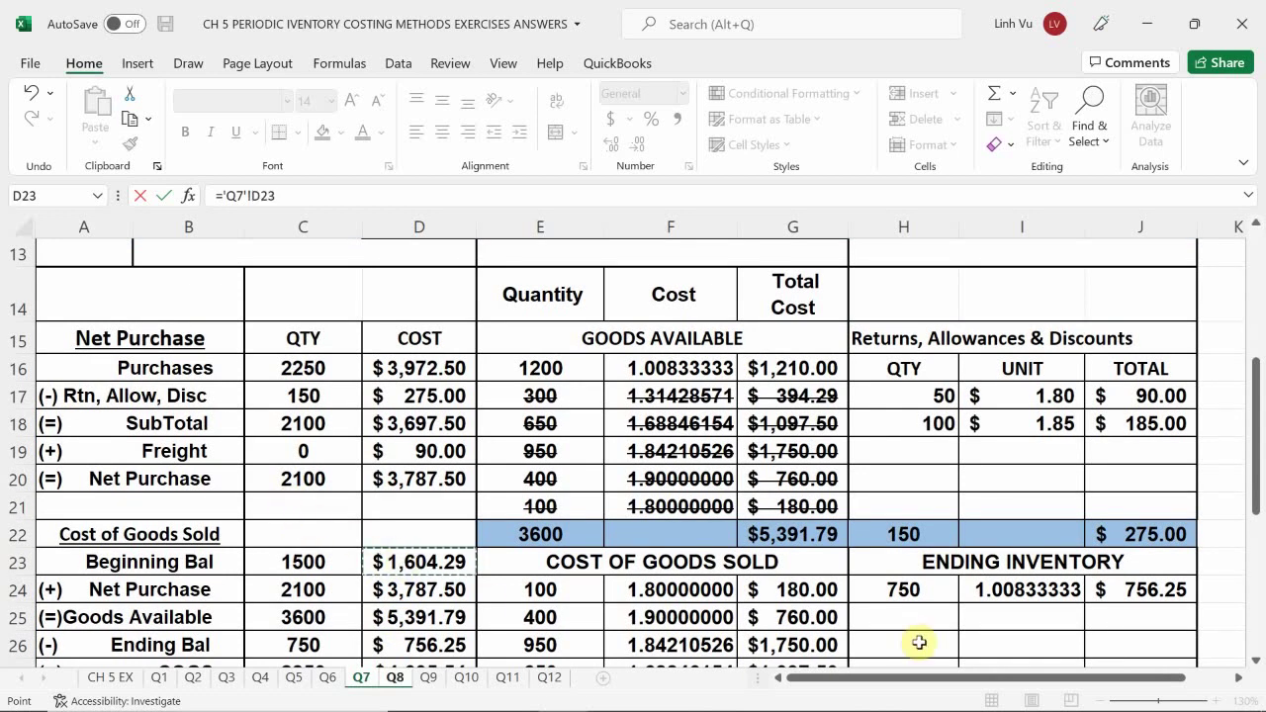
key("Return")
Total the Debit column in D11 with =SUM(D4:D10) and select that total cell.
key("Down")
key("Left")
type("=")
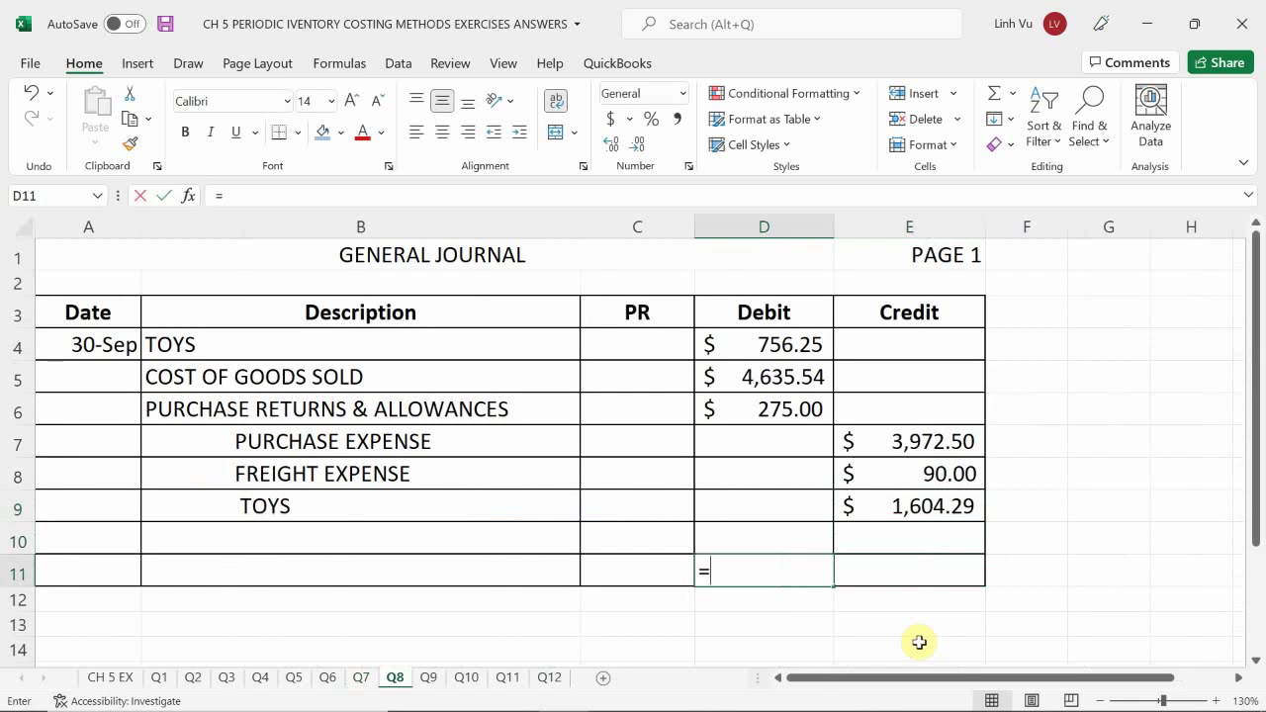
type("SUM(")
key("Up")
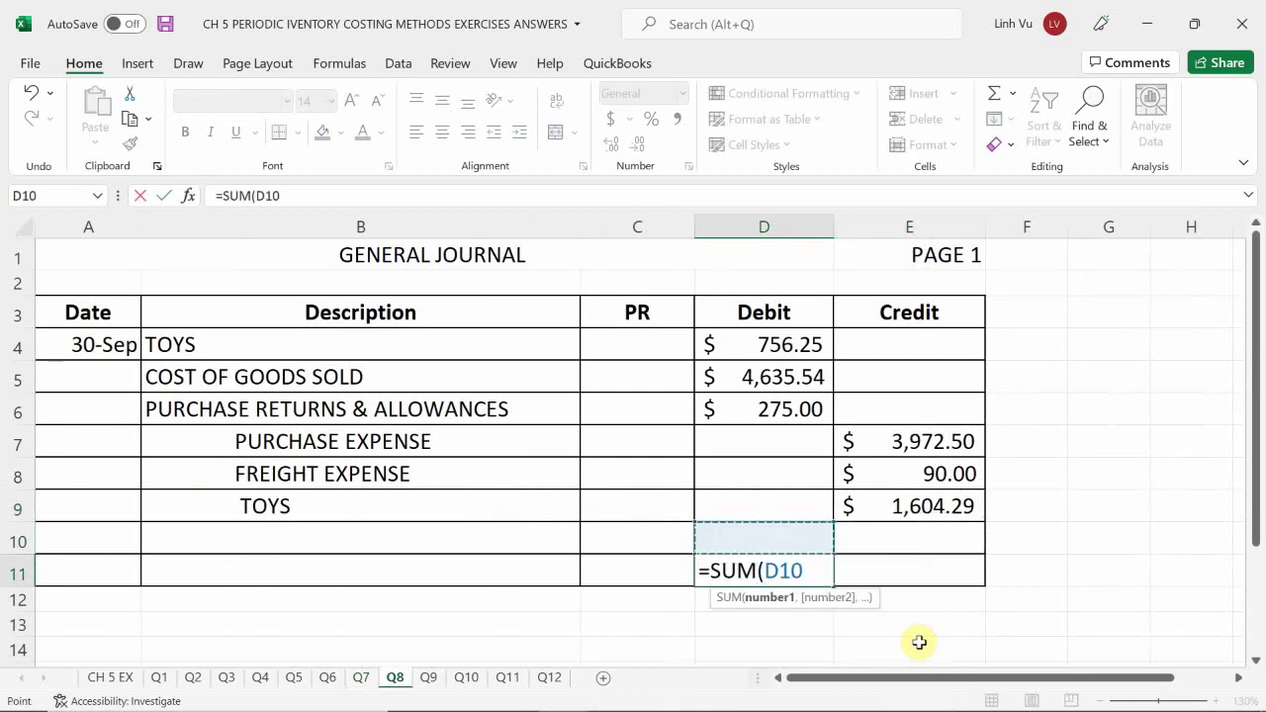
key("shift+Up")
key("shift+Up")
key("shift+Up")
key("shift+Up")
key("shift+Up")
key("shift+Up")
key("Return")
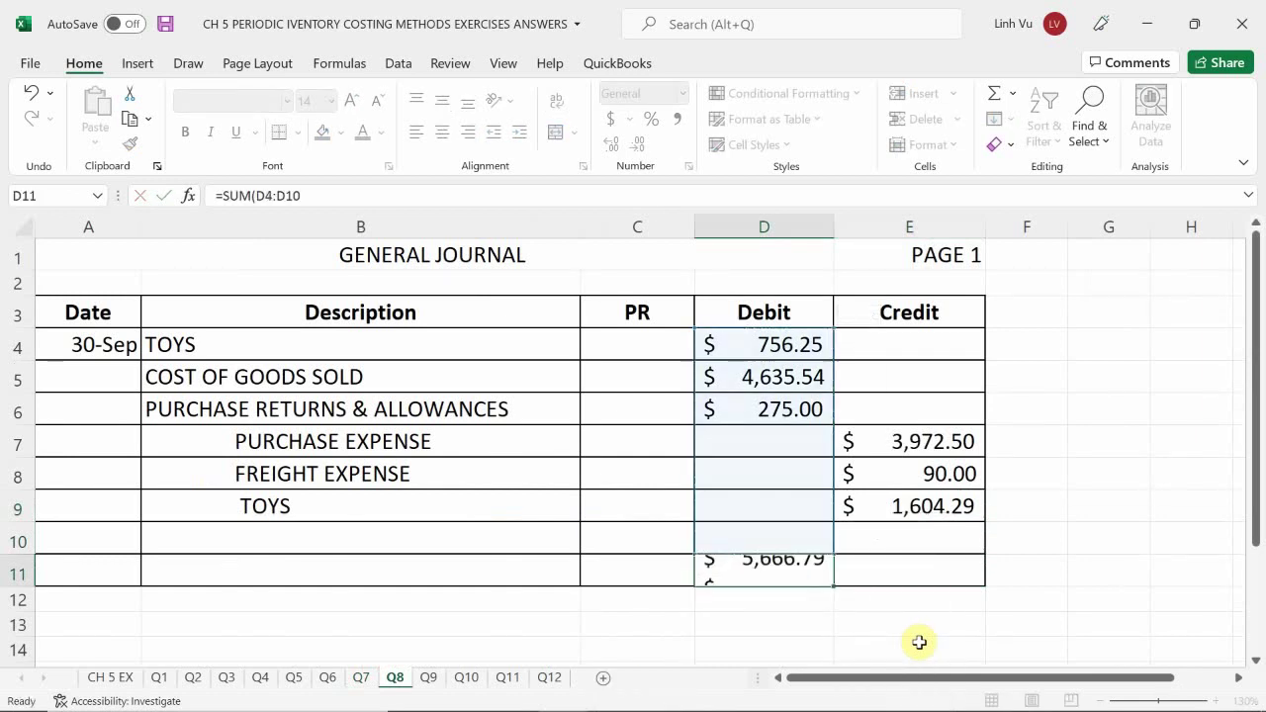
left_click(769, 573)
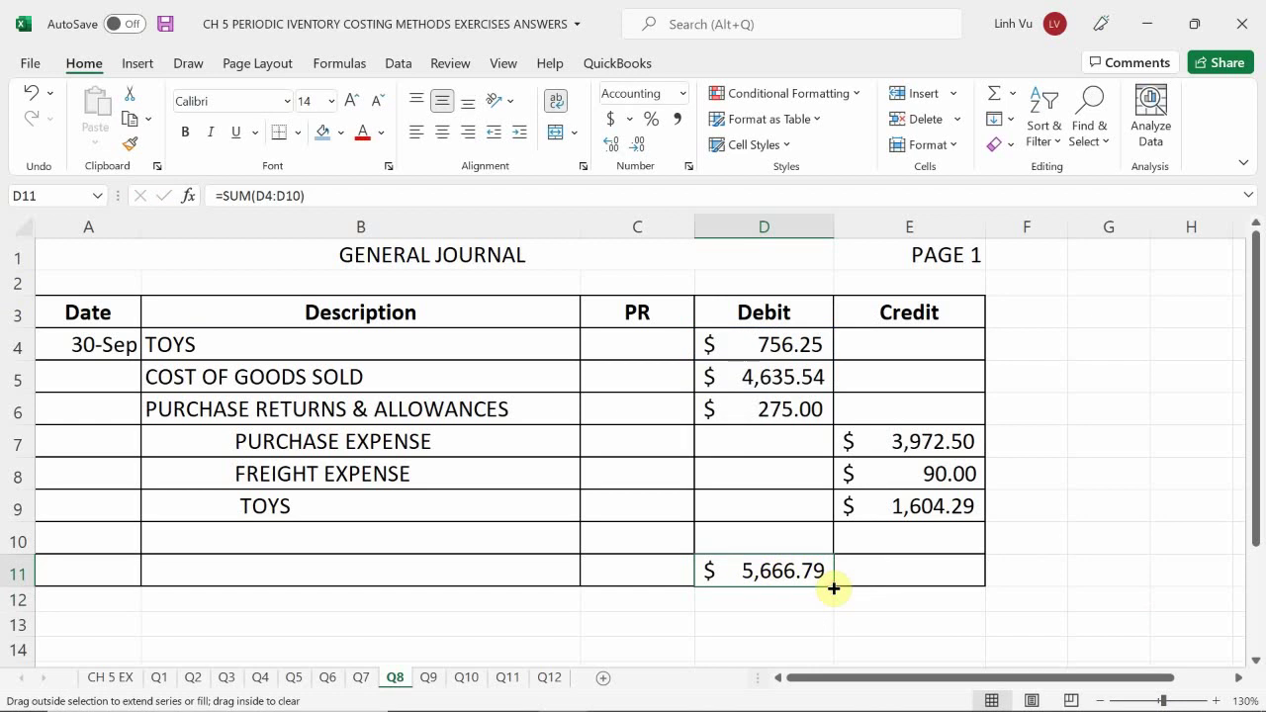
Extend the Debit total formula in D11 across to E11 to total the Credit column.
left_click_drag(834, 588, 964, 601)
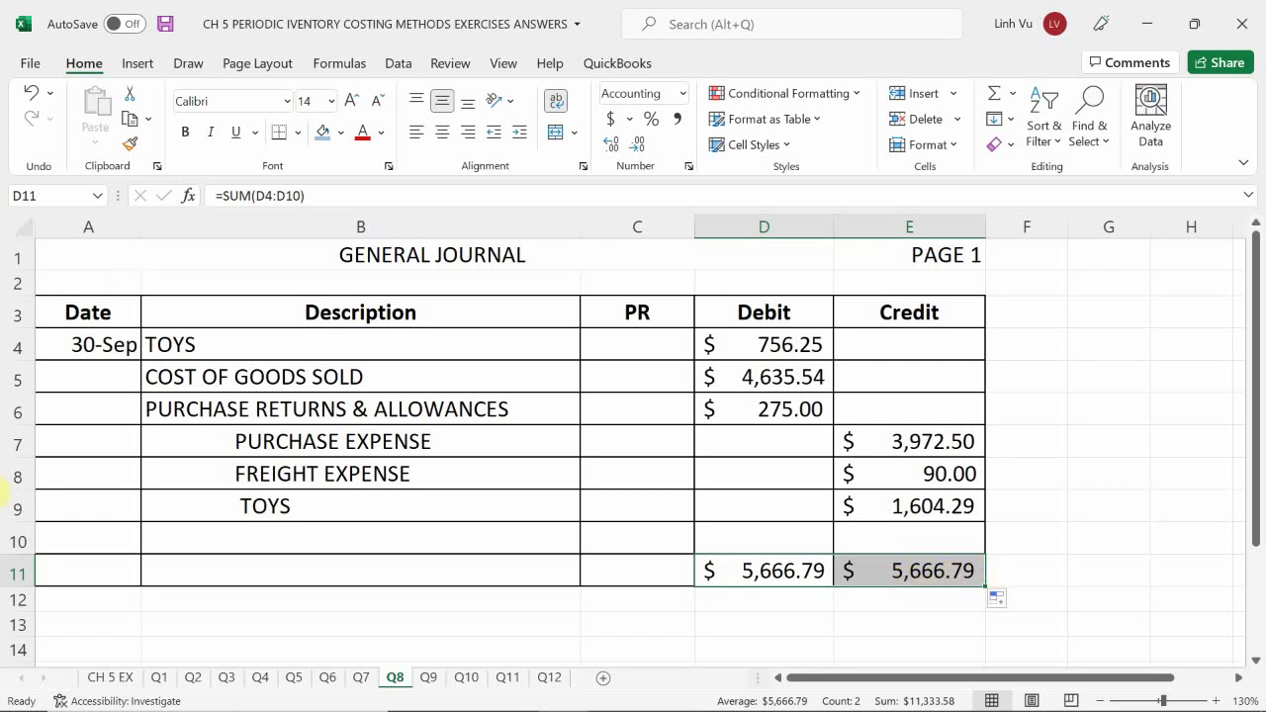
Write the journal explanation in B10 as far as "(CONVERSION ENTRY FOR PERIODIC INVENTORY, 750 TOYS ON HAND, SOLD".
left_click(207, 543)
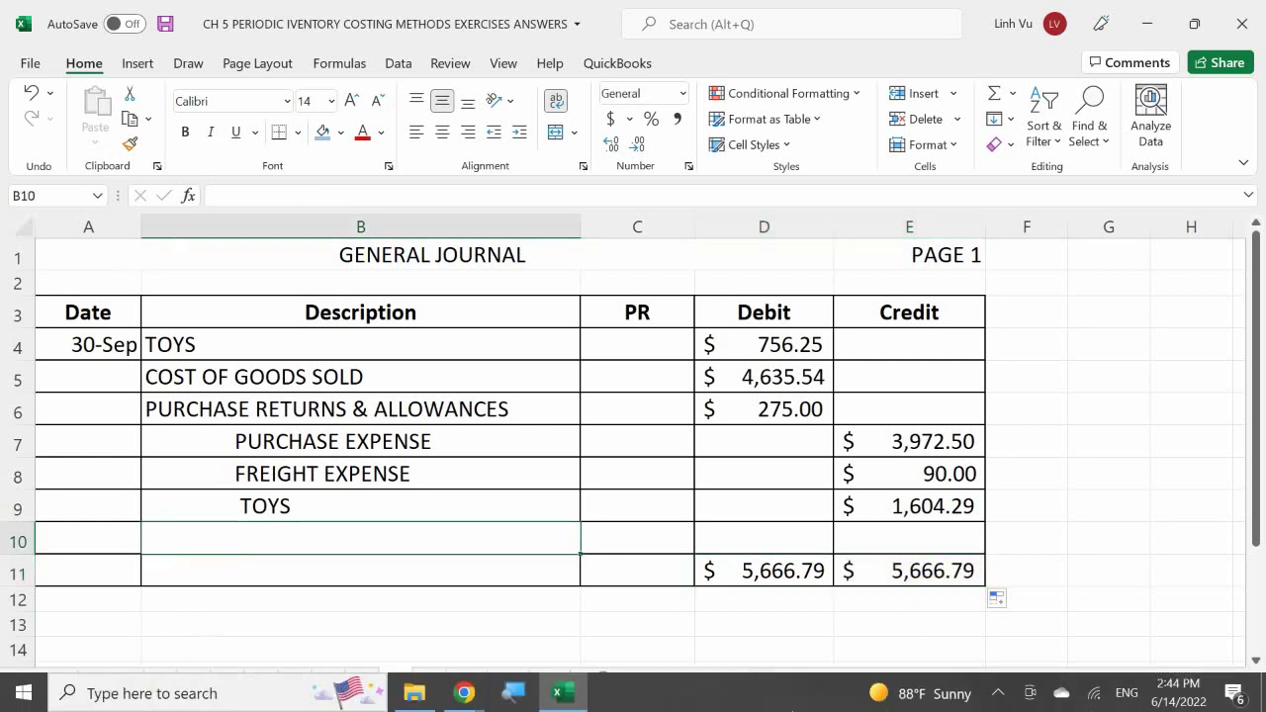
type("(")
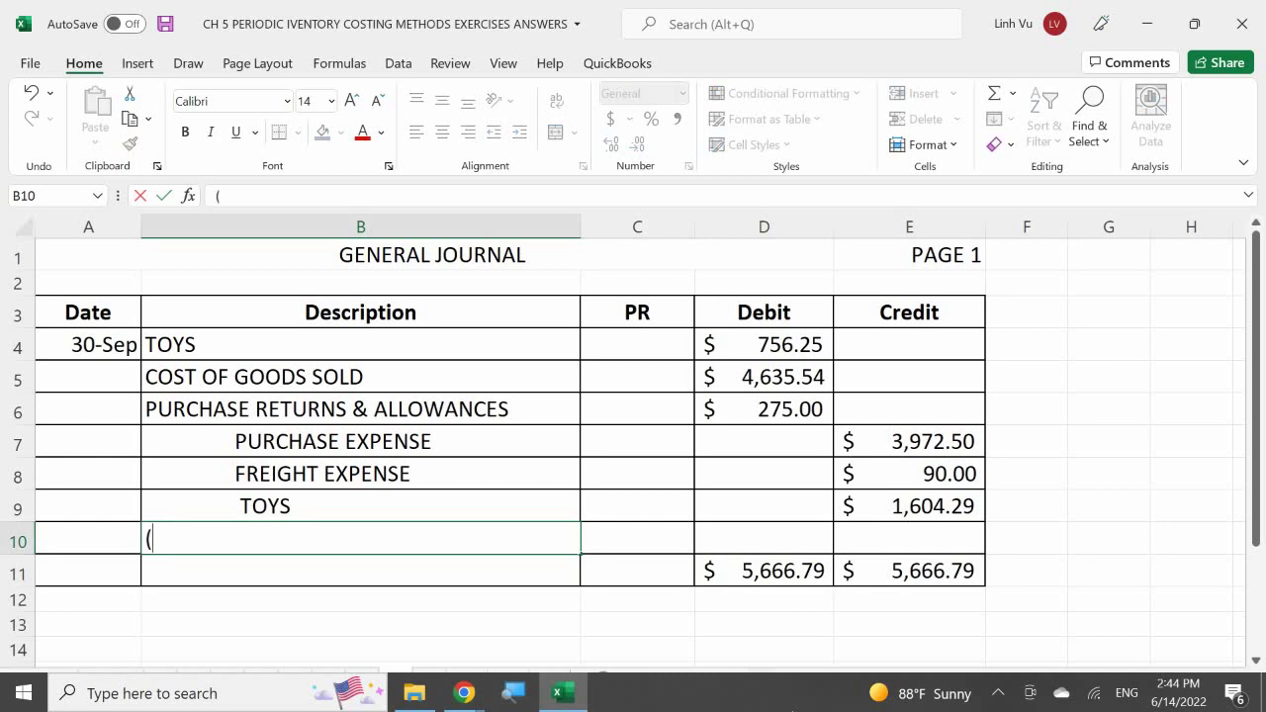
type("CONVERSI")
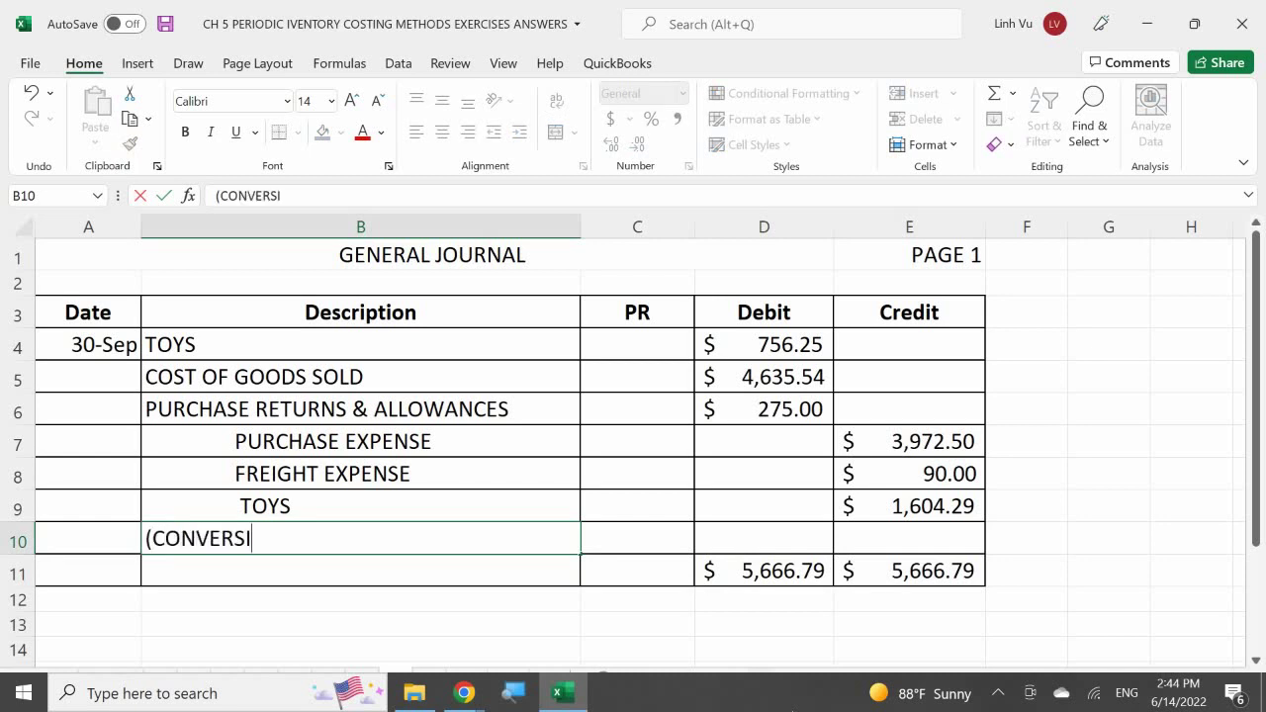
type("ON ENTRT ")
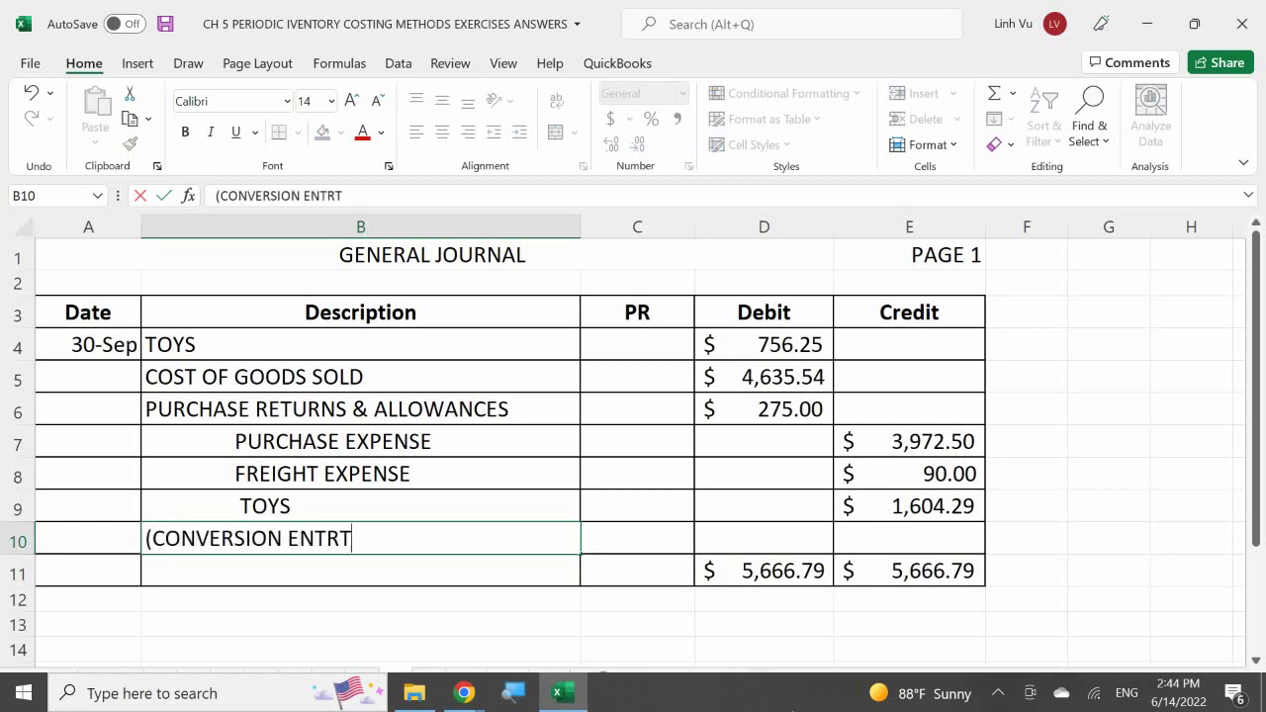
key("BackSpace")
key("BackSpace")
type("Y FOR PERIO")
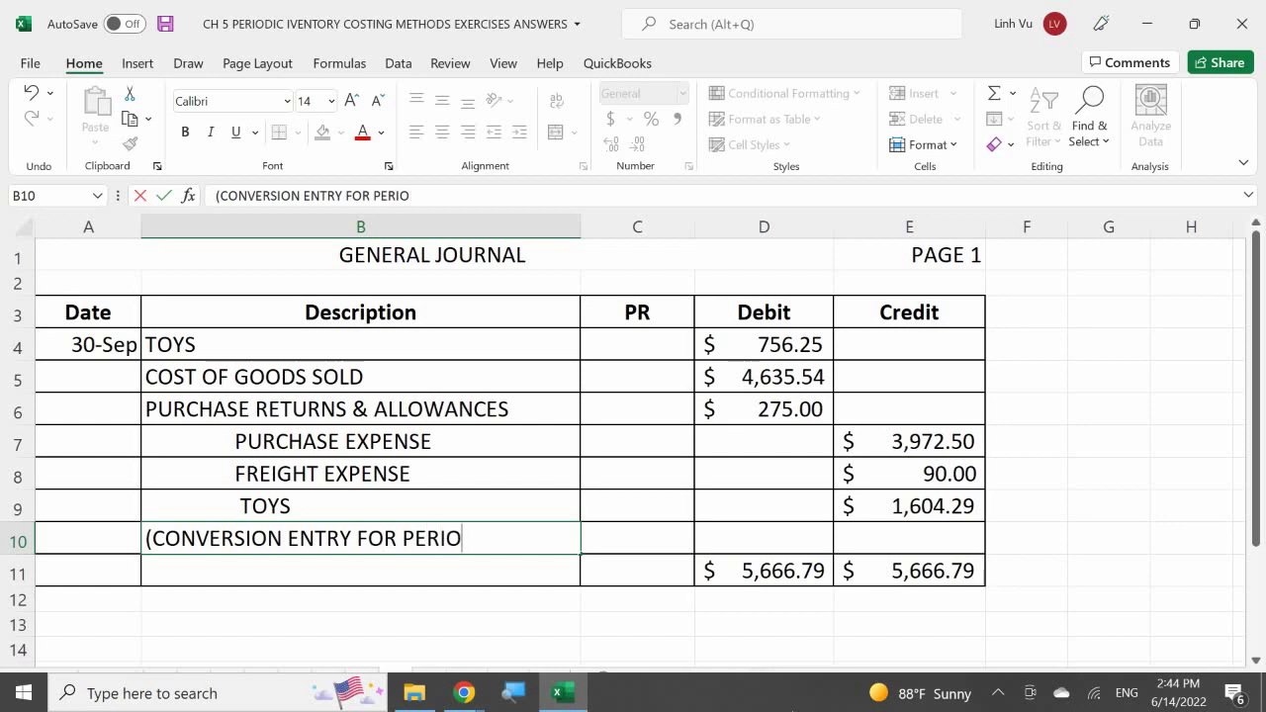
type("DIC INVNEOT")
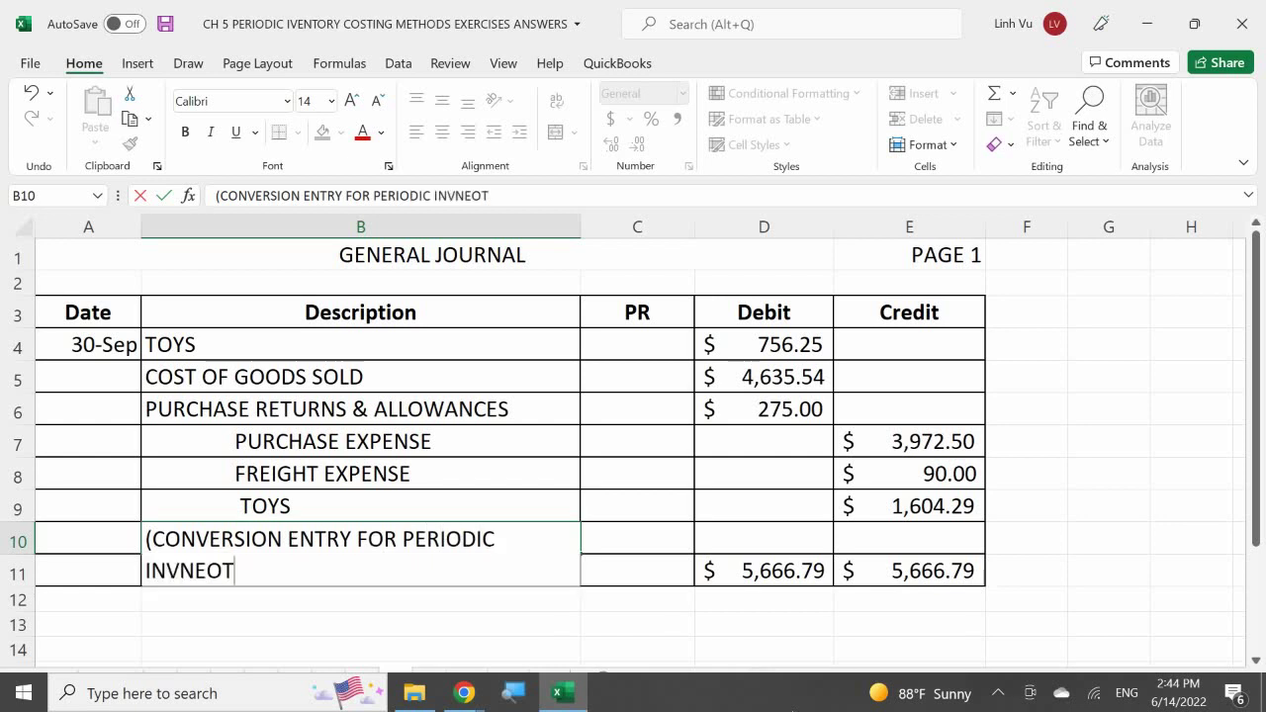
key("BackSpace")
key("BackSpace")
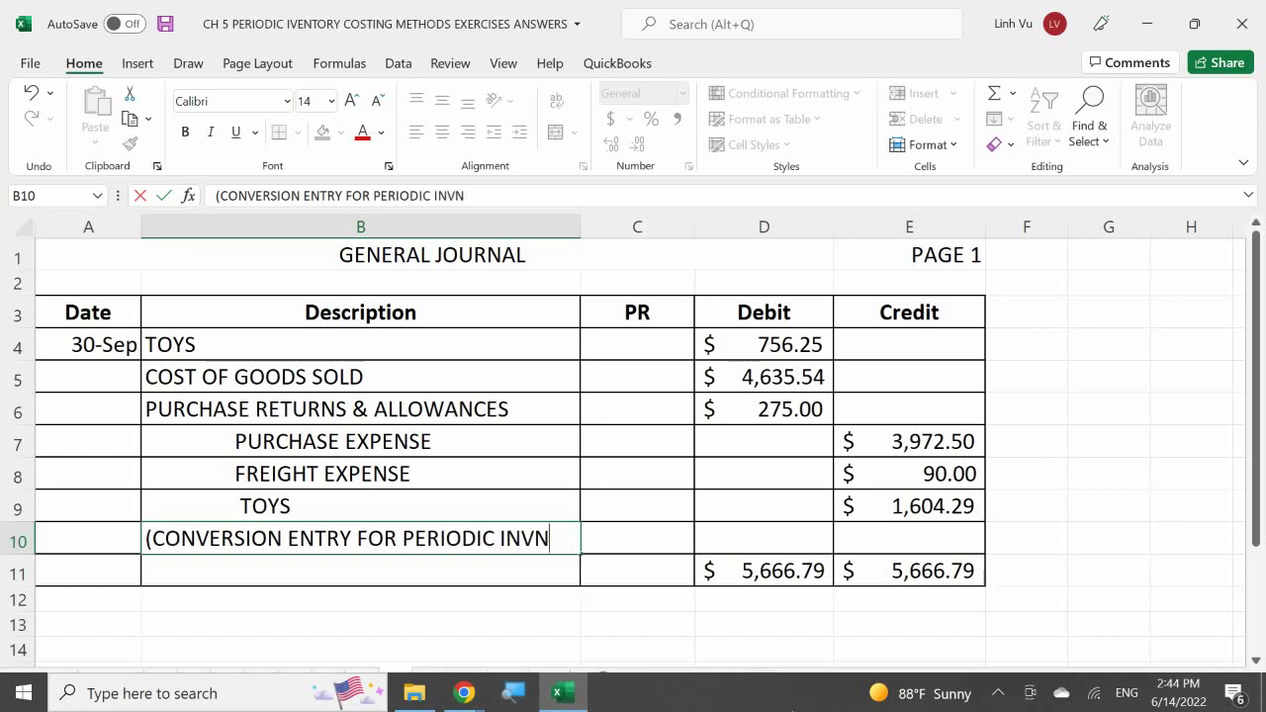
key("BackSpace")
type("EB")
key("BackSpace")
type("MT")
key("BackSpace")
key("BackSpace")
type("NTORY")
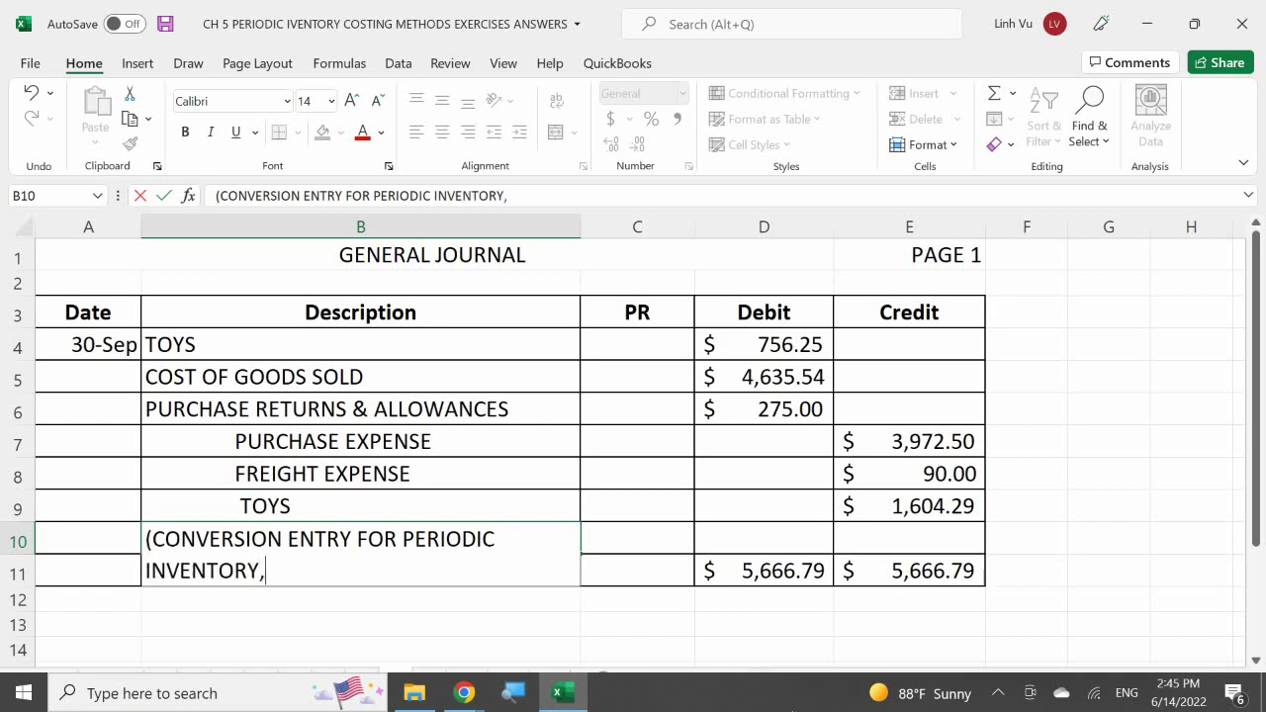
type(", 750 TOYS ")
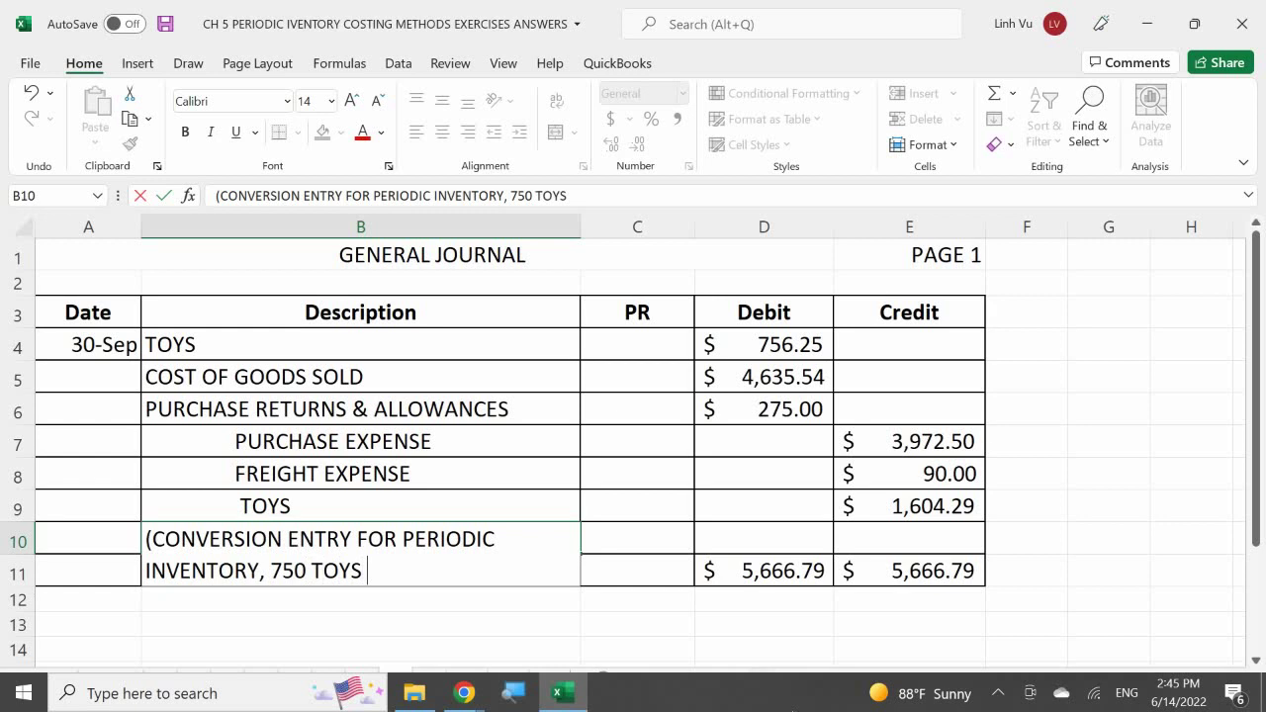
type("ON HANDM")
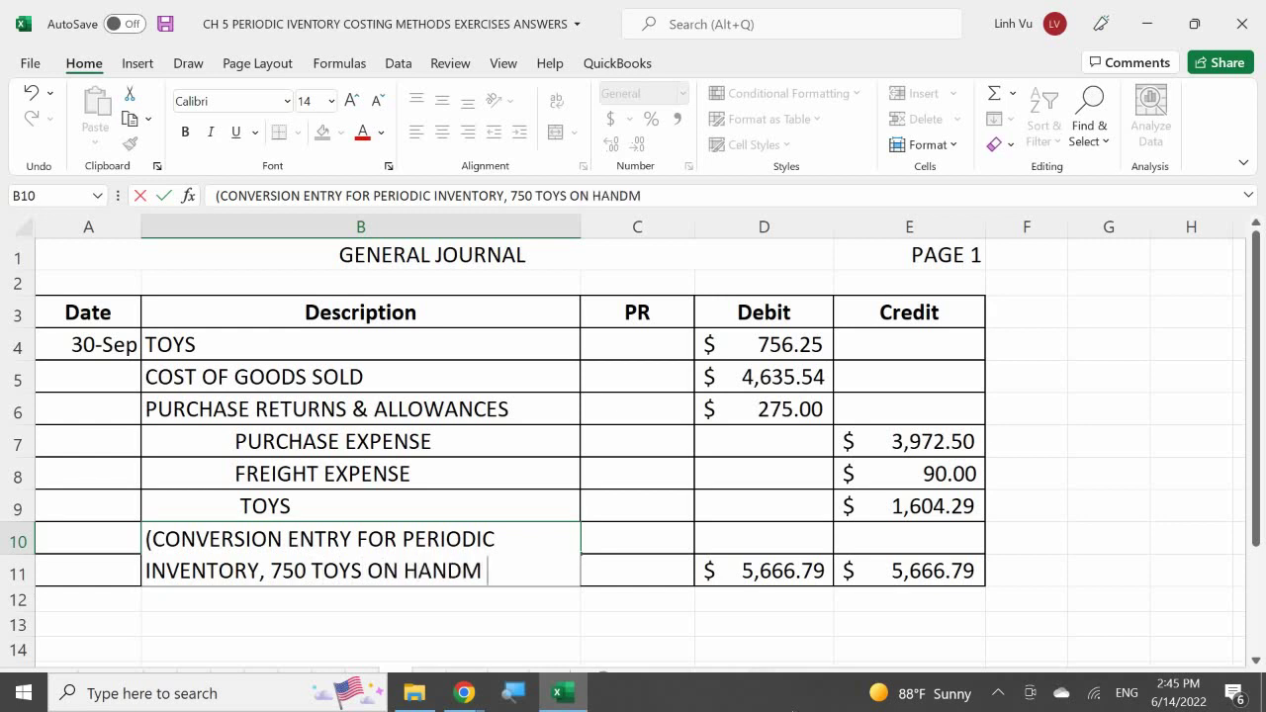
key("BackSpace")
type(", SOLD")
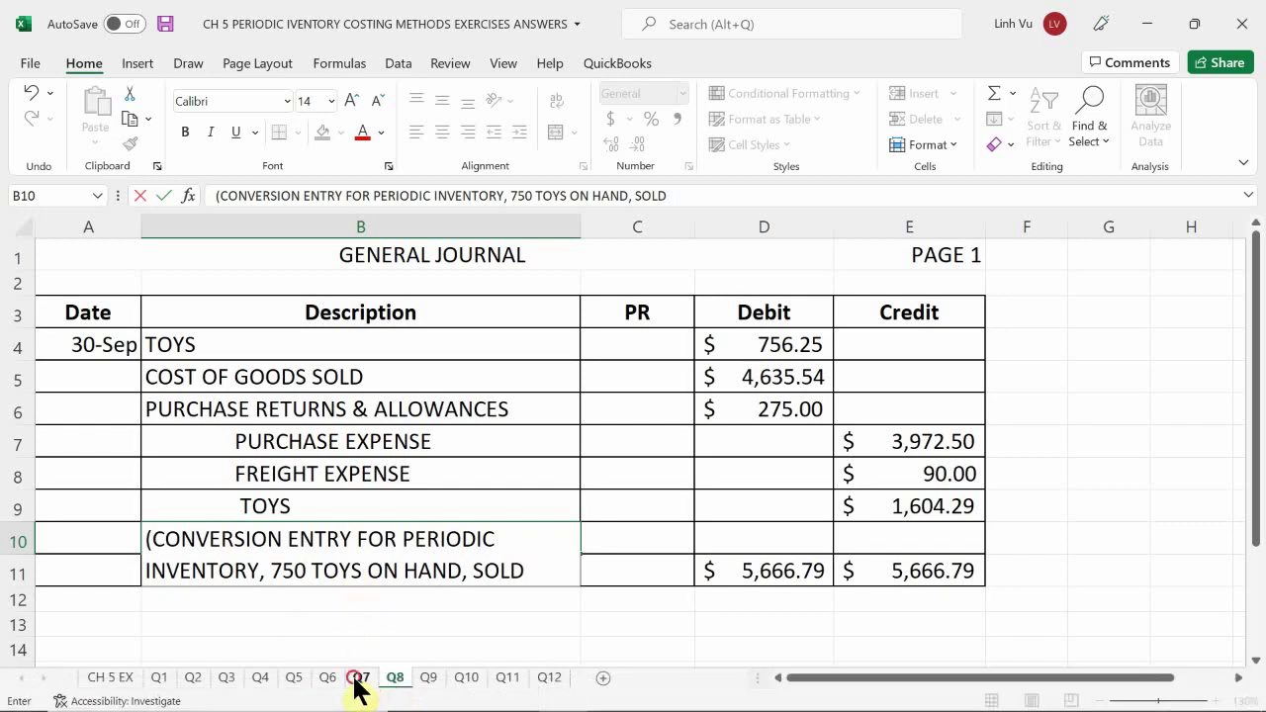
Look up the quantity sold on Q7 and complete the B10 explanation on Q8 with "2850 TOYS, RETURN 150 TOYS)".
left_click(361, 677)
scroll(361, 589, "down", 2)
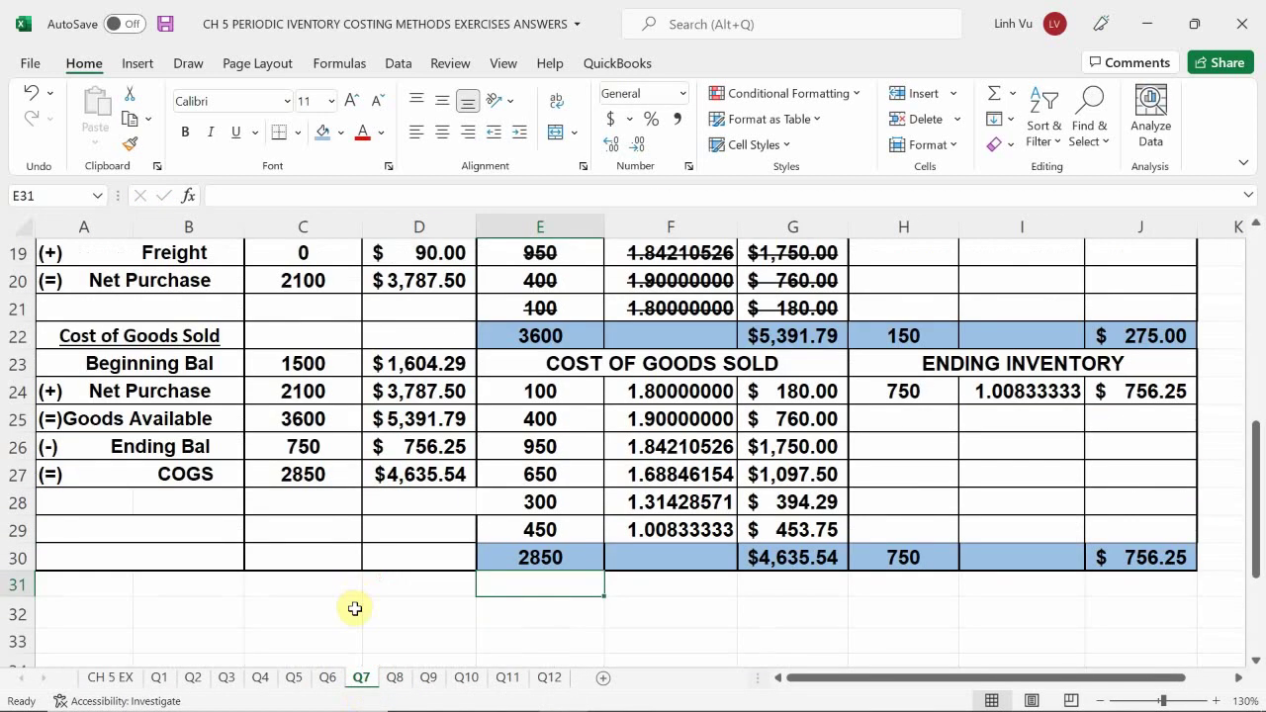
left_click(397, 681)
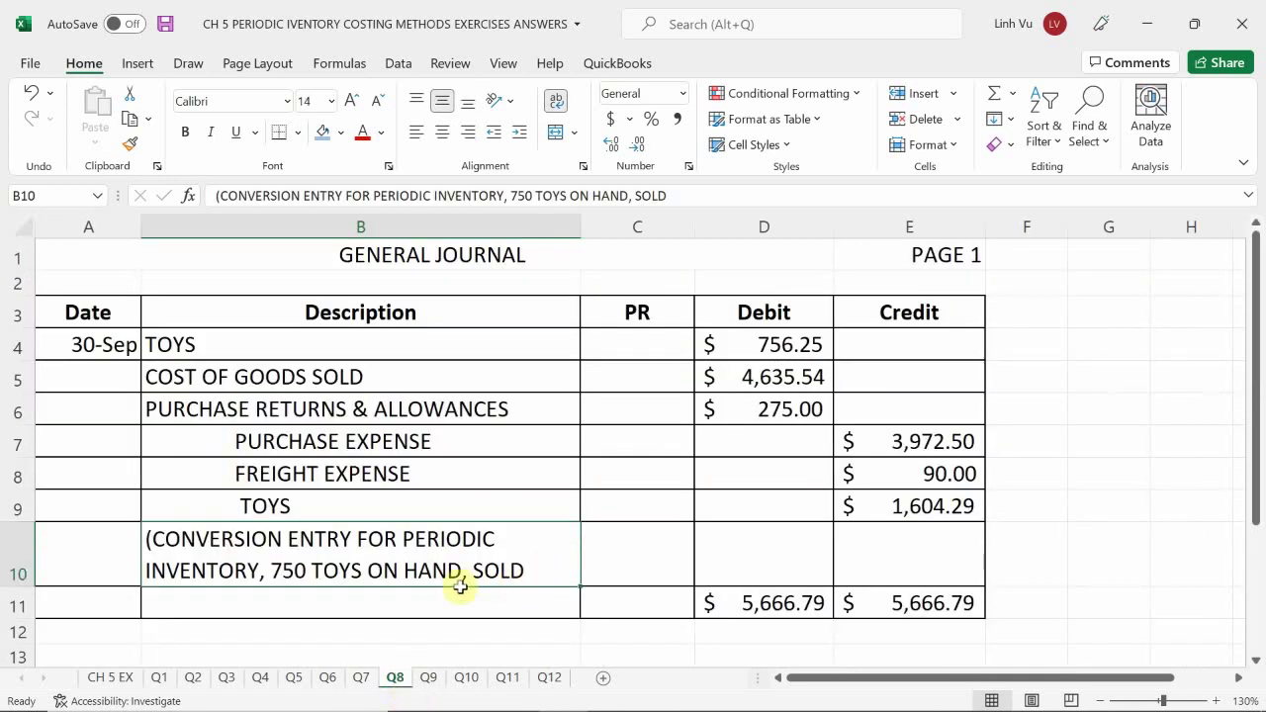
double_click(538, 568)
type("2")
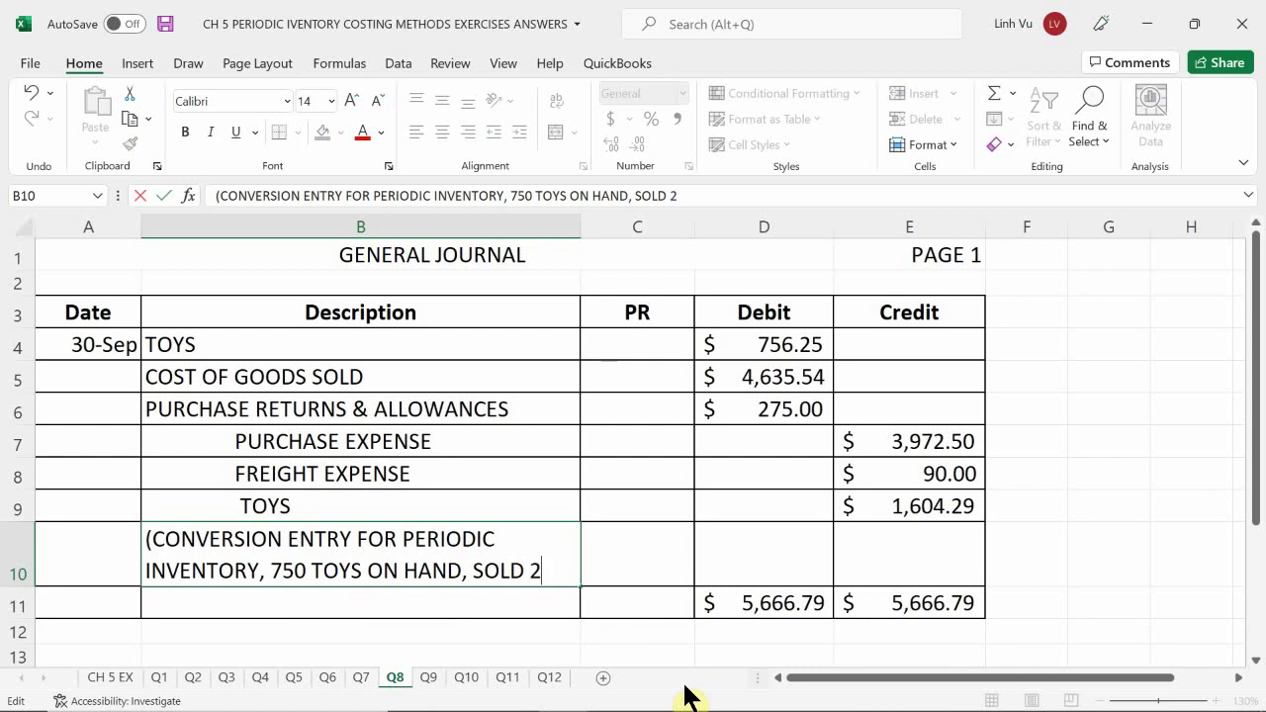
type("850 TOYS, ")
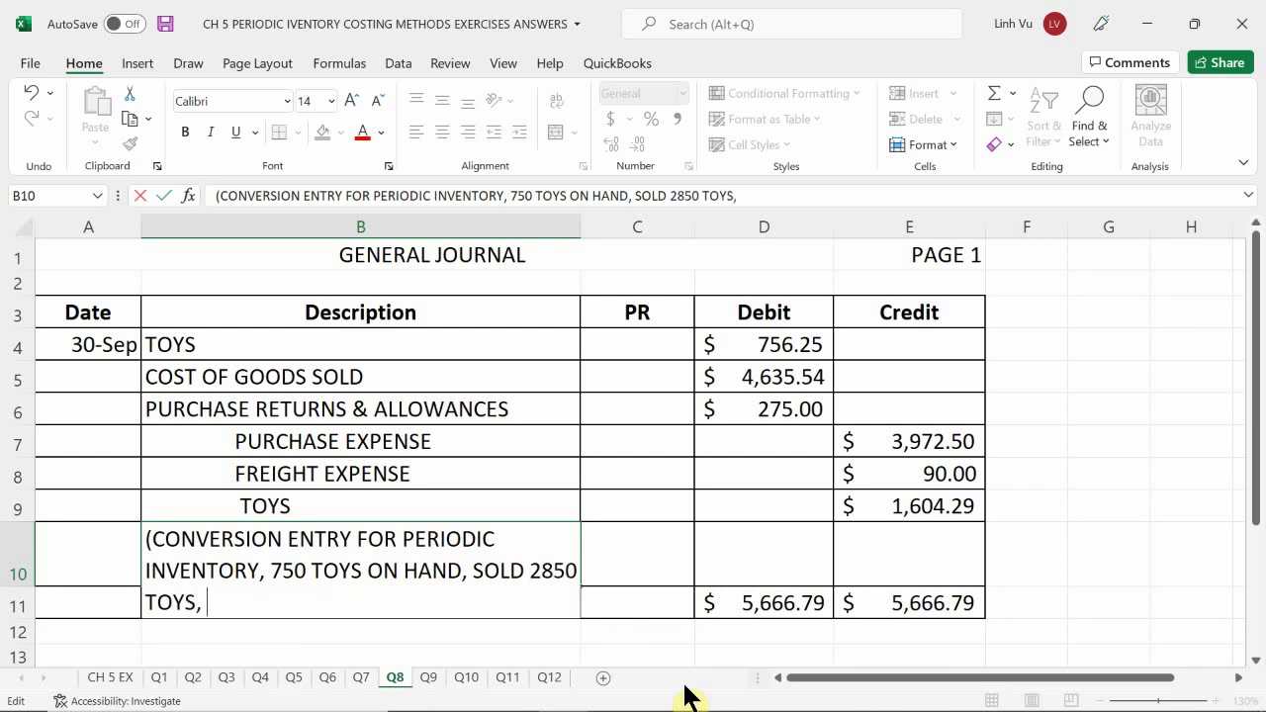
type("RETURN")
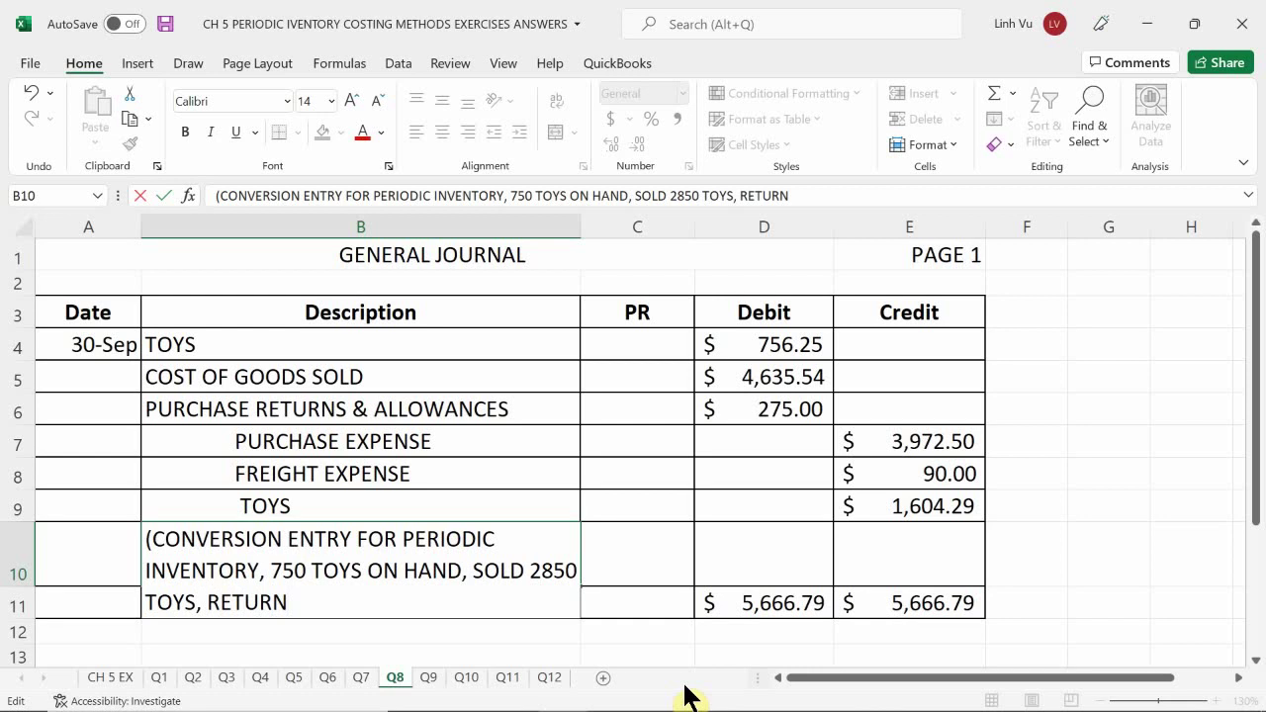
type(" 150 TOYD")
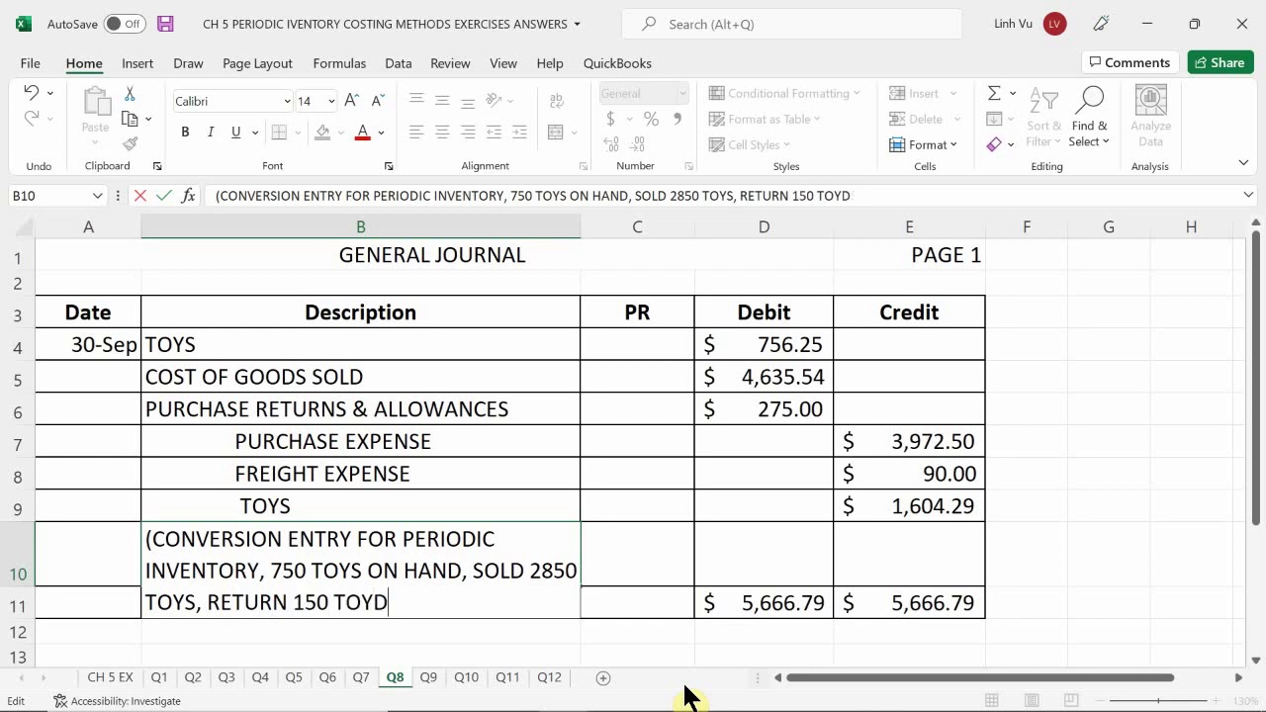
key("BackSpace")
type("S)")
key("Return")
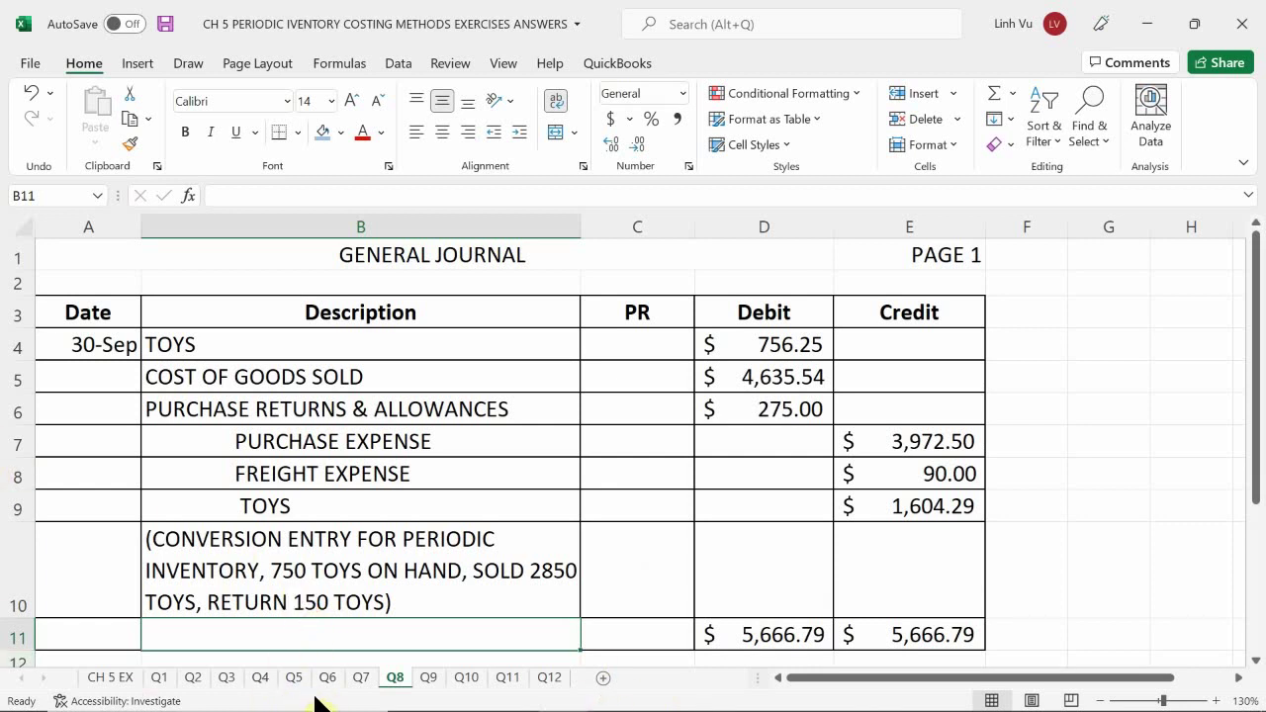
left_click(363, 679)
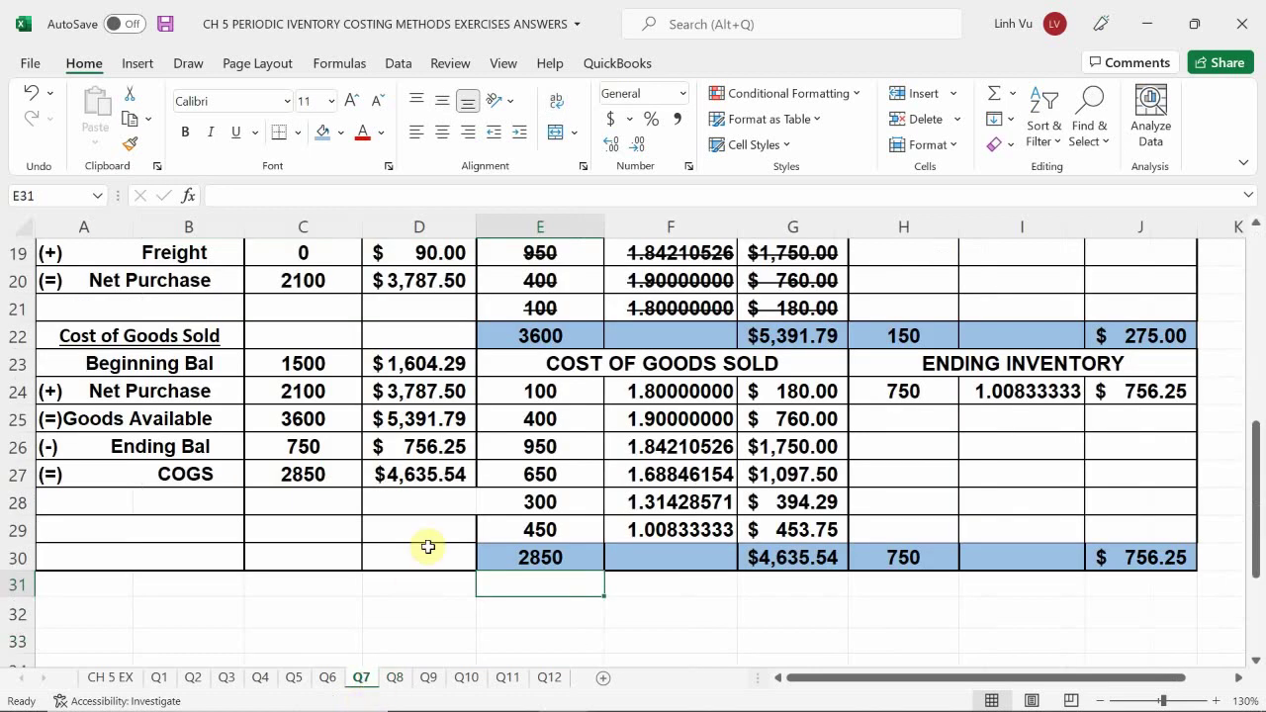
scroll(425, 542, "up", 4)
scroll(425, 535, "up", 2)
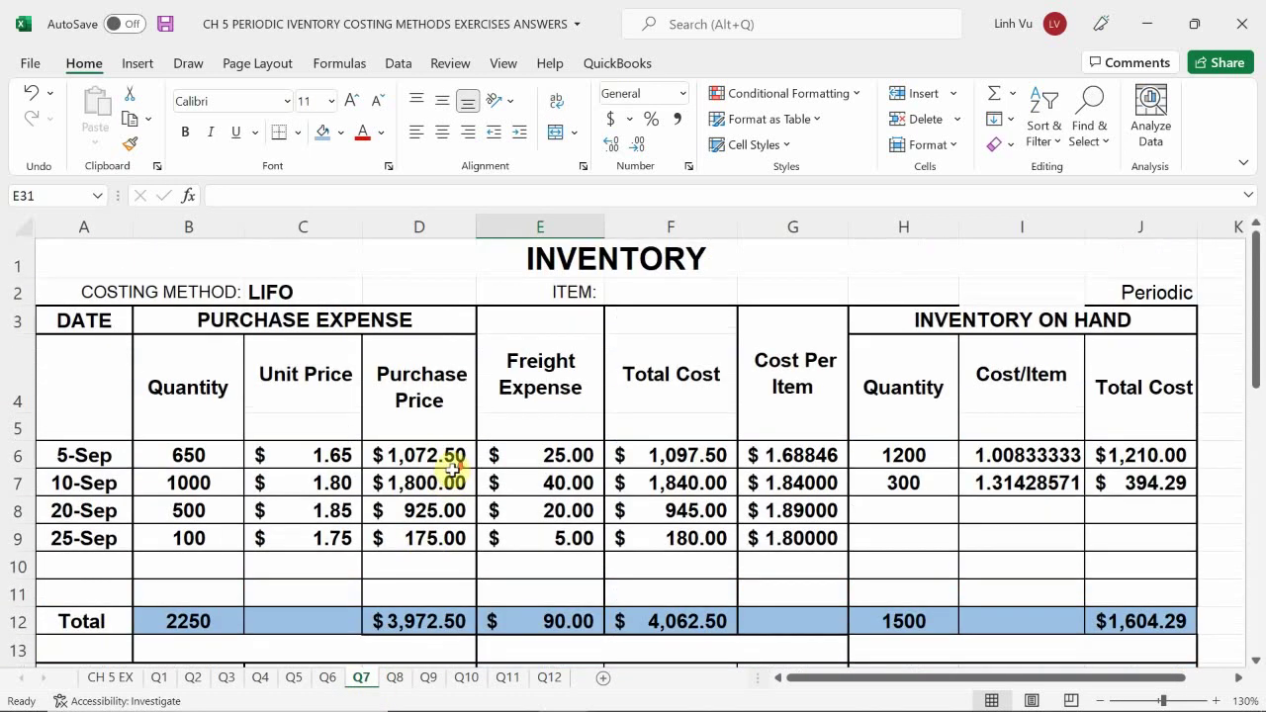
scroll(447, 467, "down", 2)
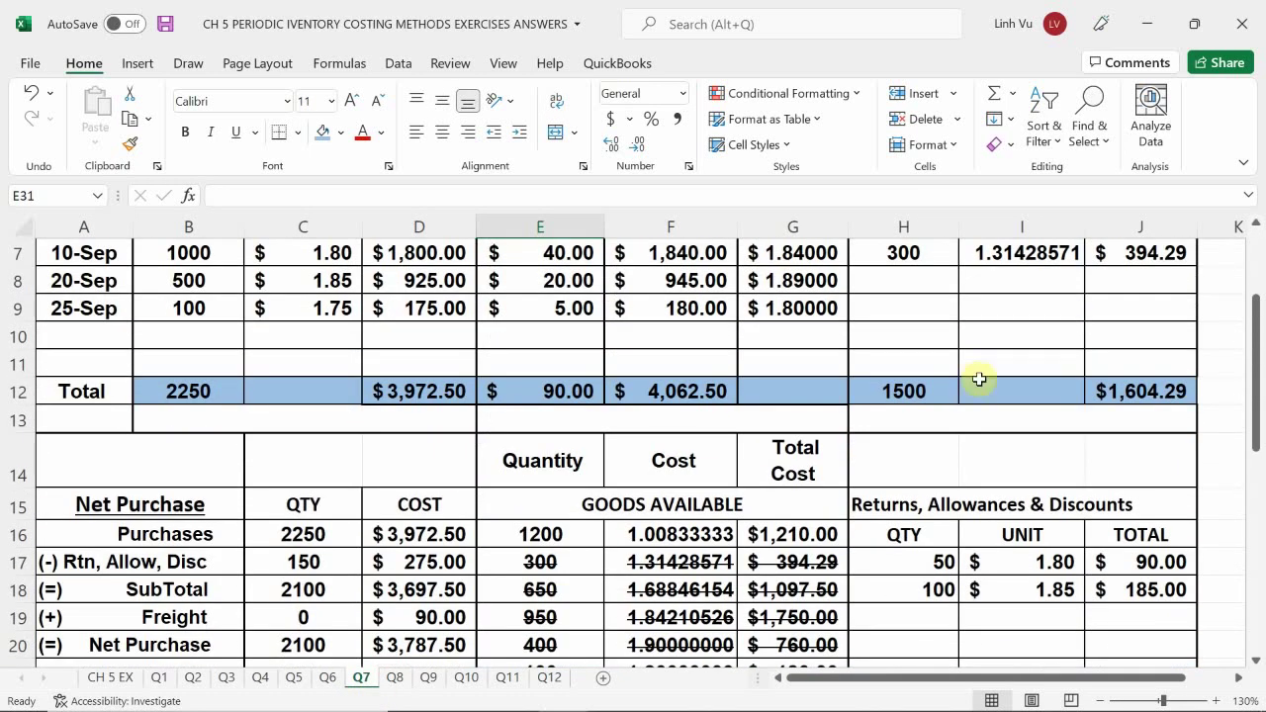
mouse_move(1047, 693)
left_click(999, 693)
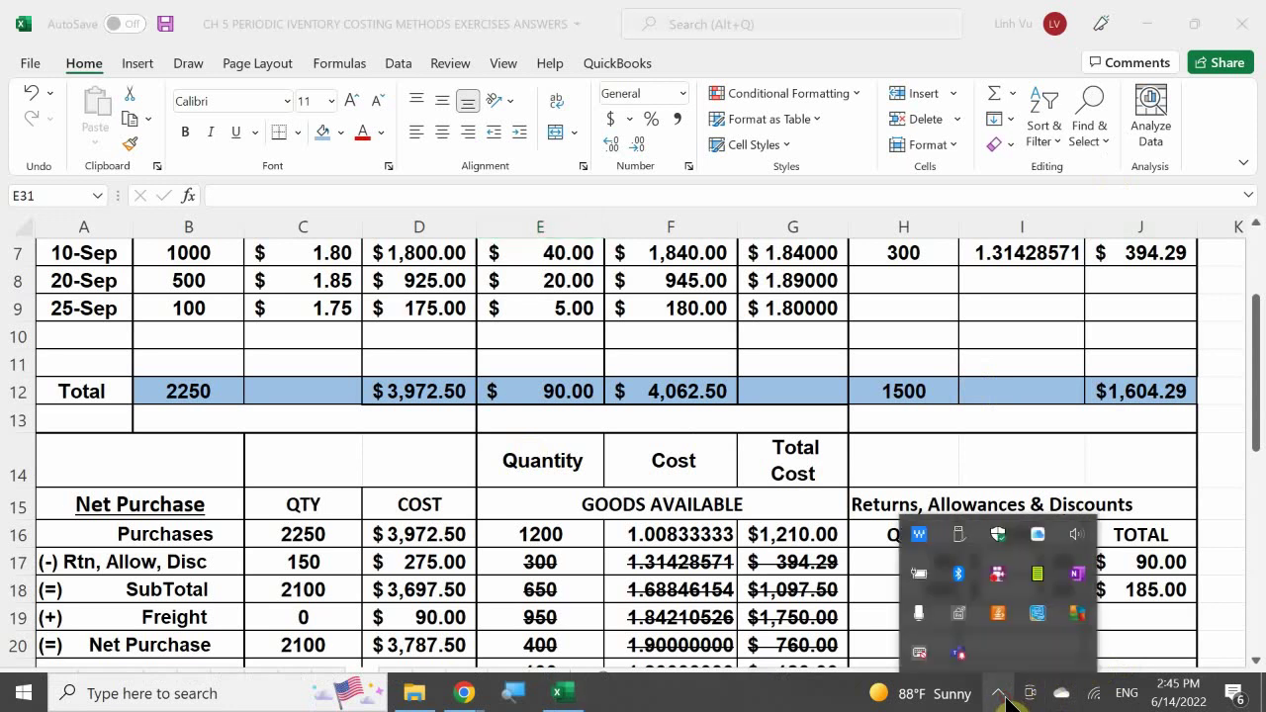
right_click(997, 578)
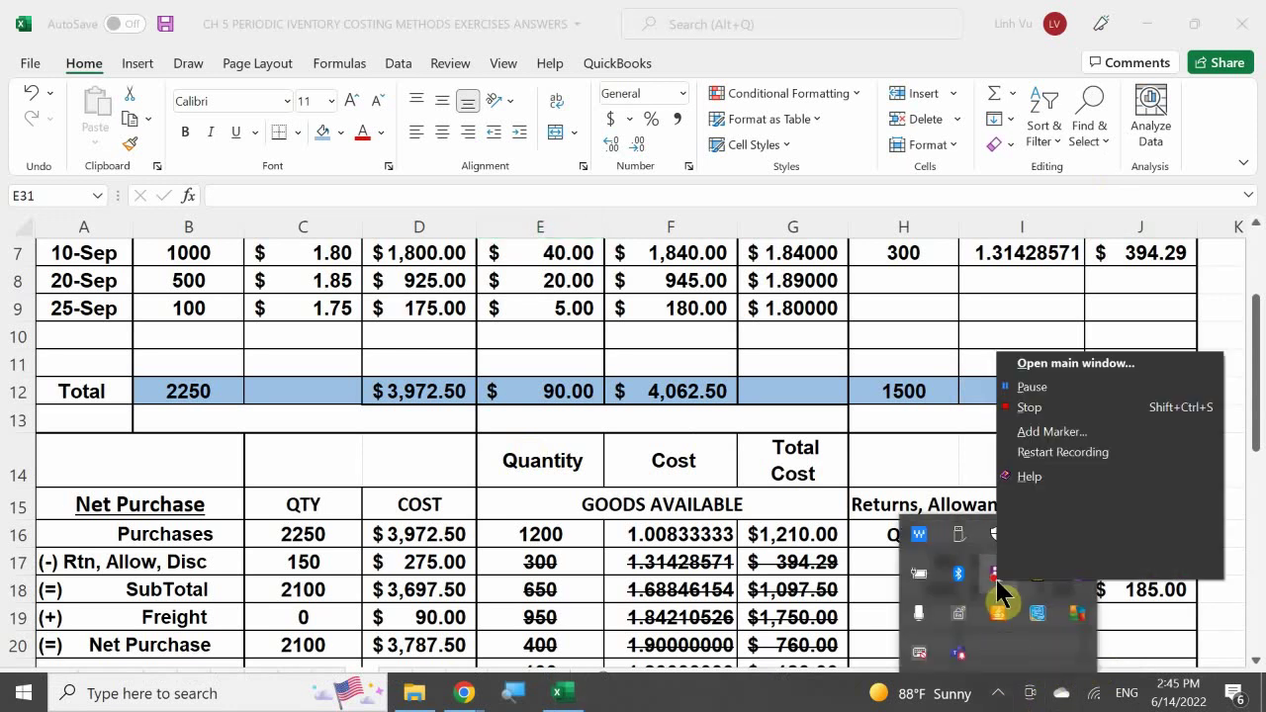